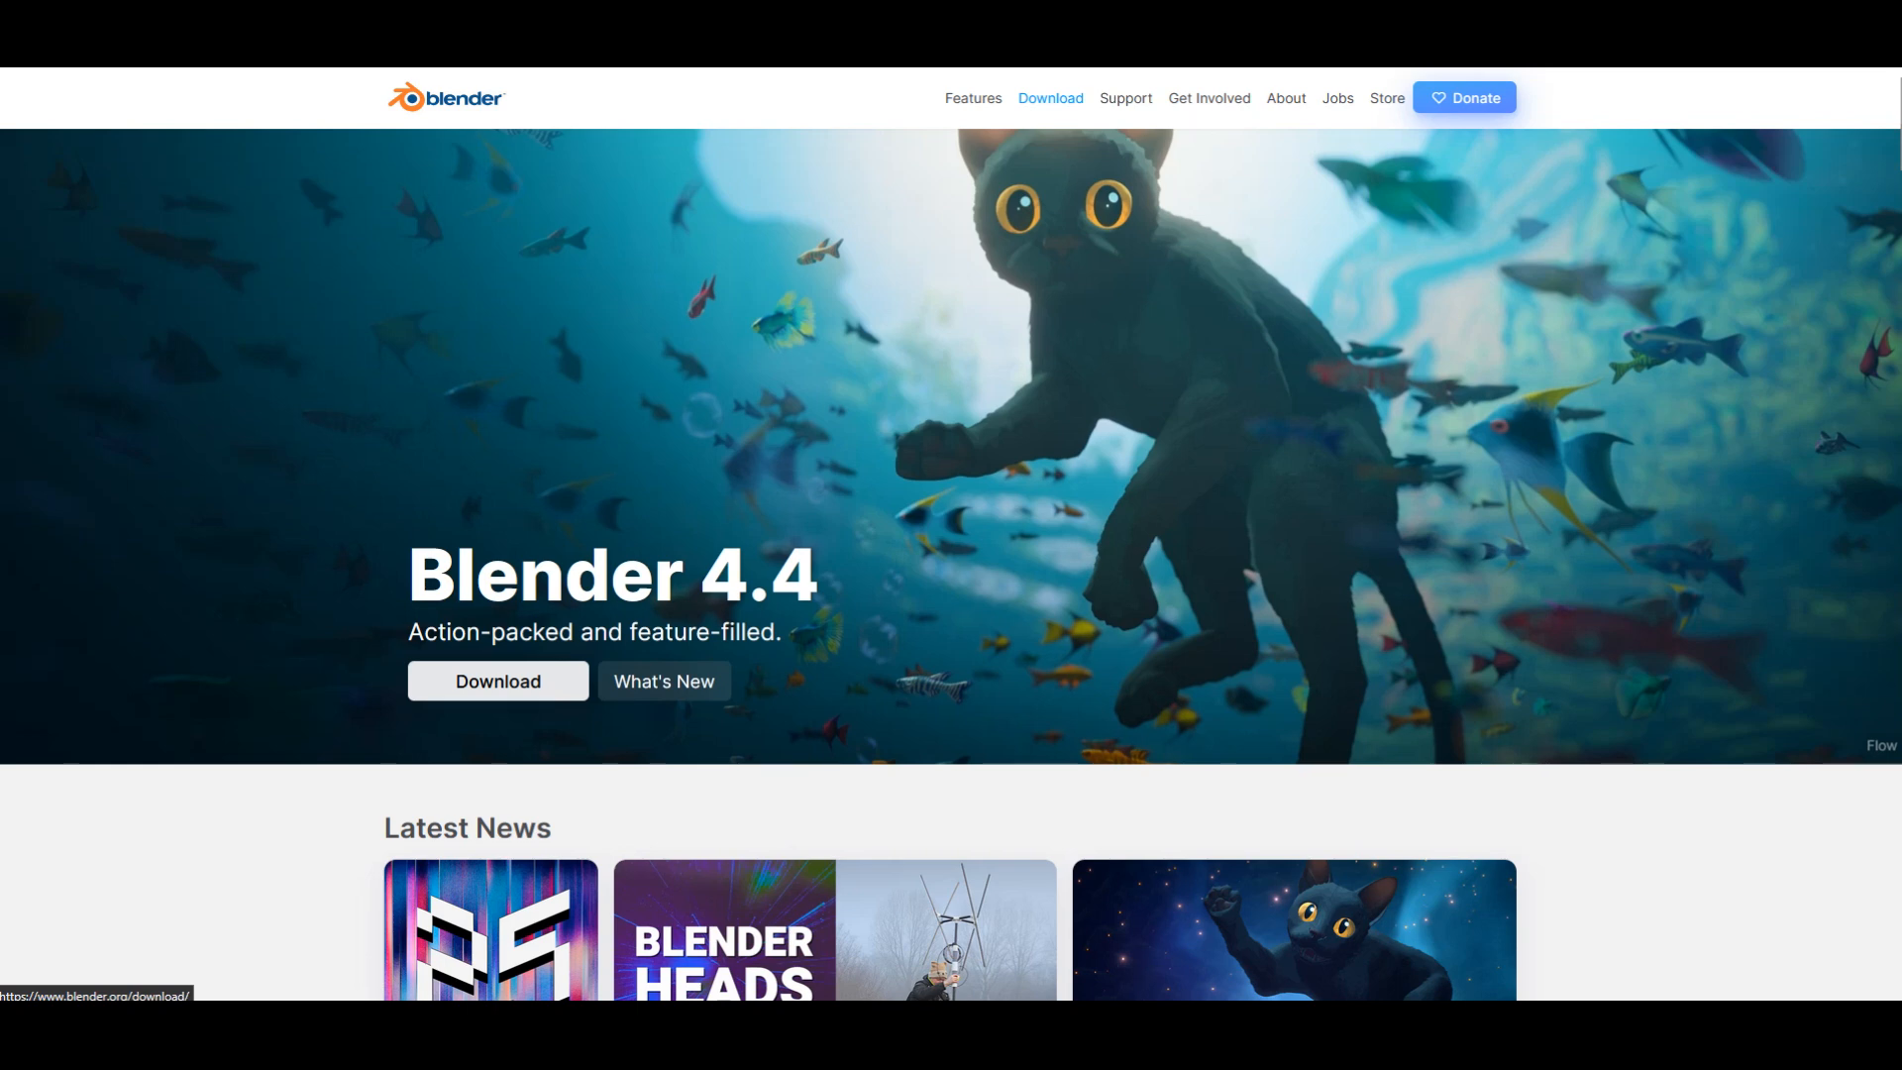
# Step: Download blender-4.4.0-windows-x64.zip from the Blender4.4 folder in Blender's archive of previous releases
pyautogui.click(1051, 99)
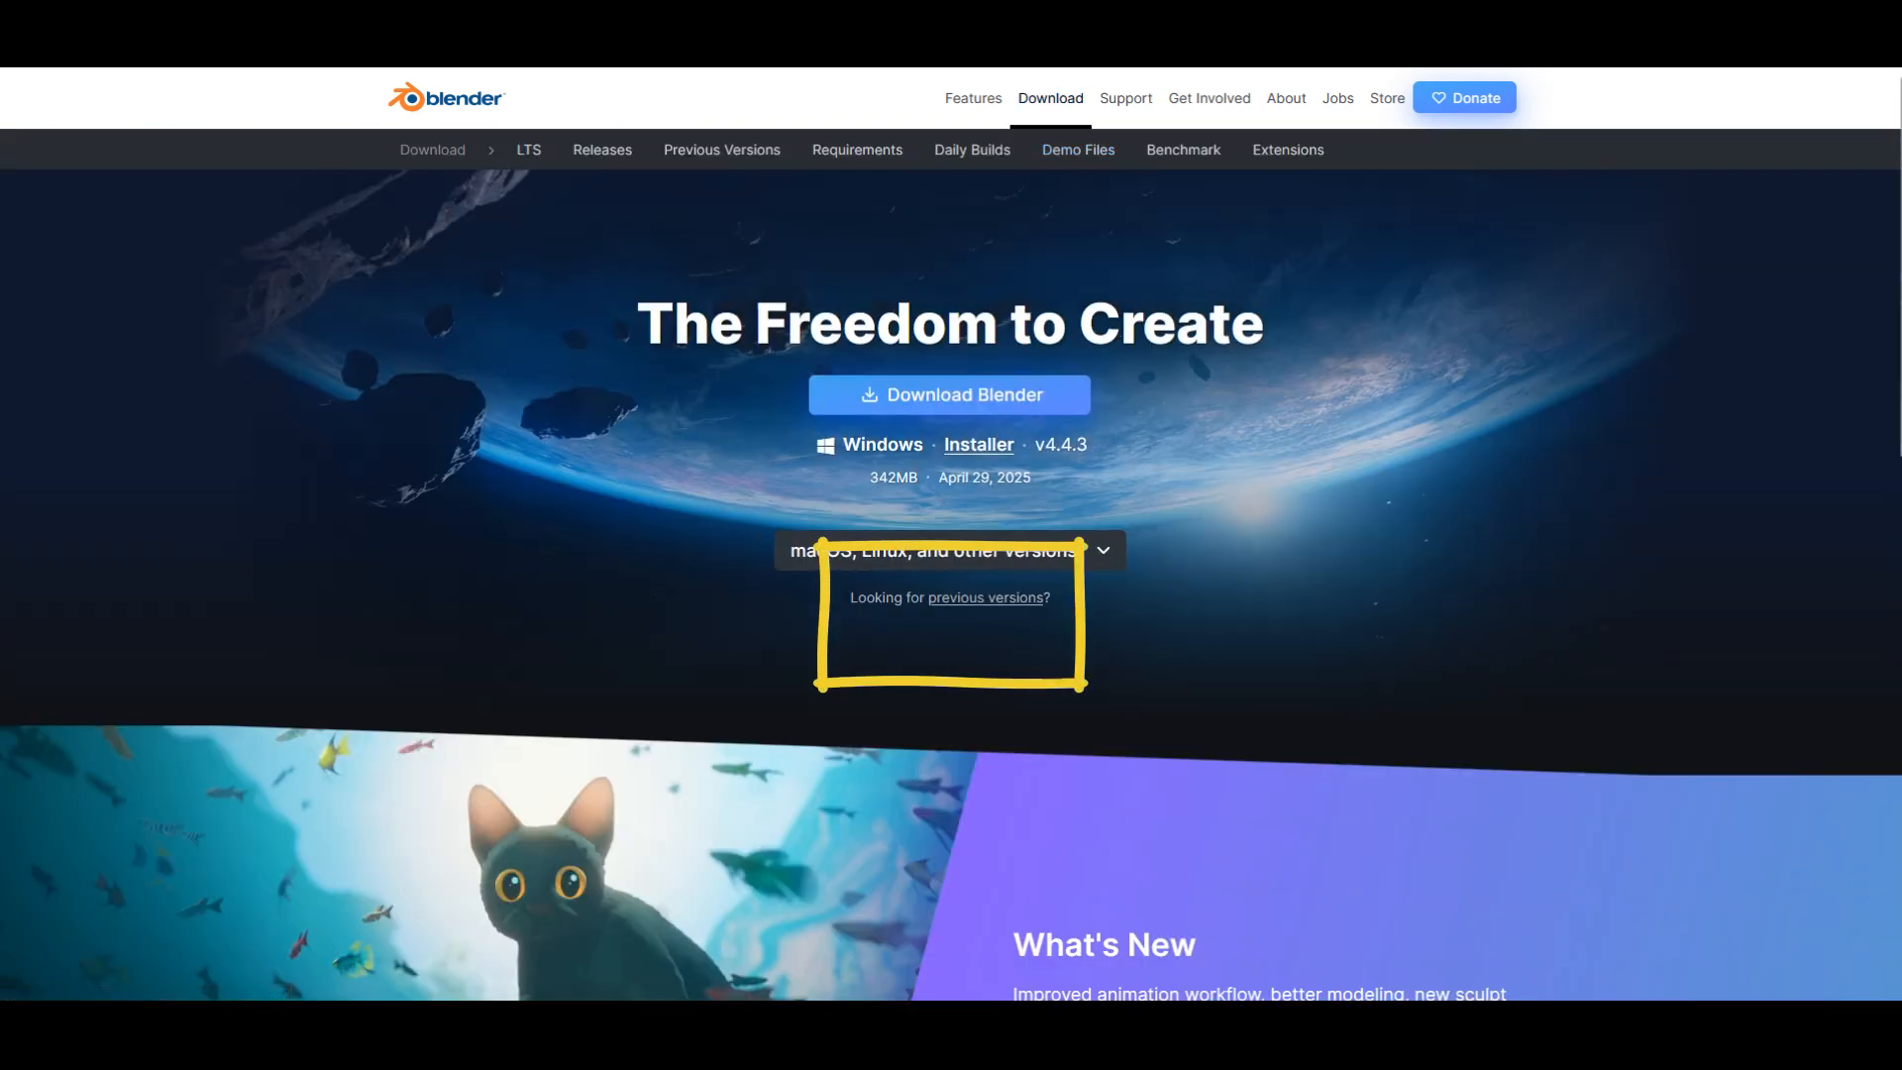
pyautogui.click(987, 598)
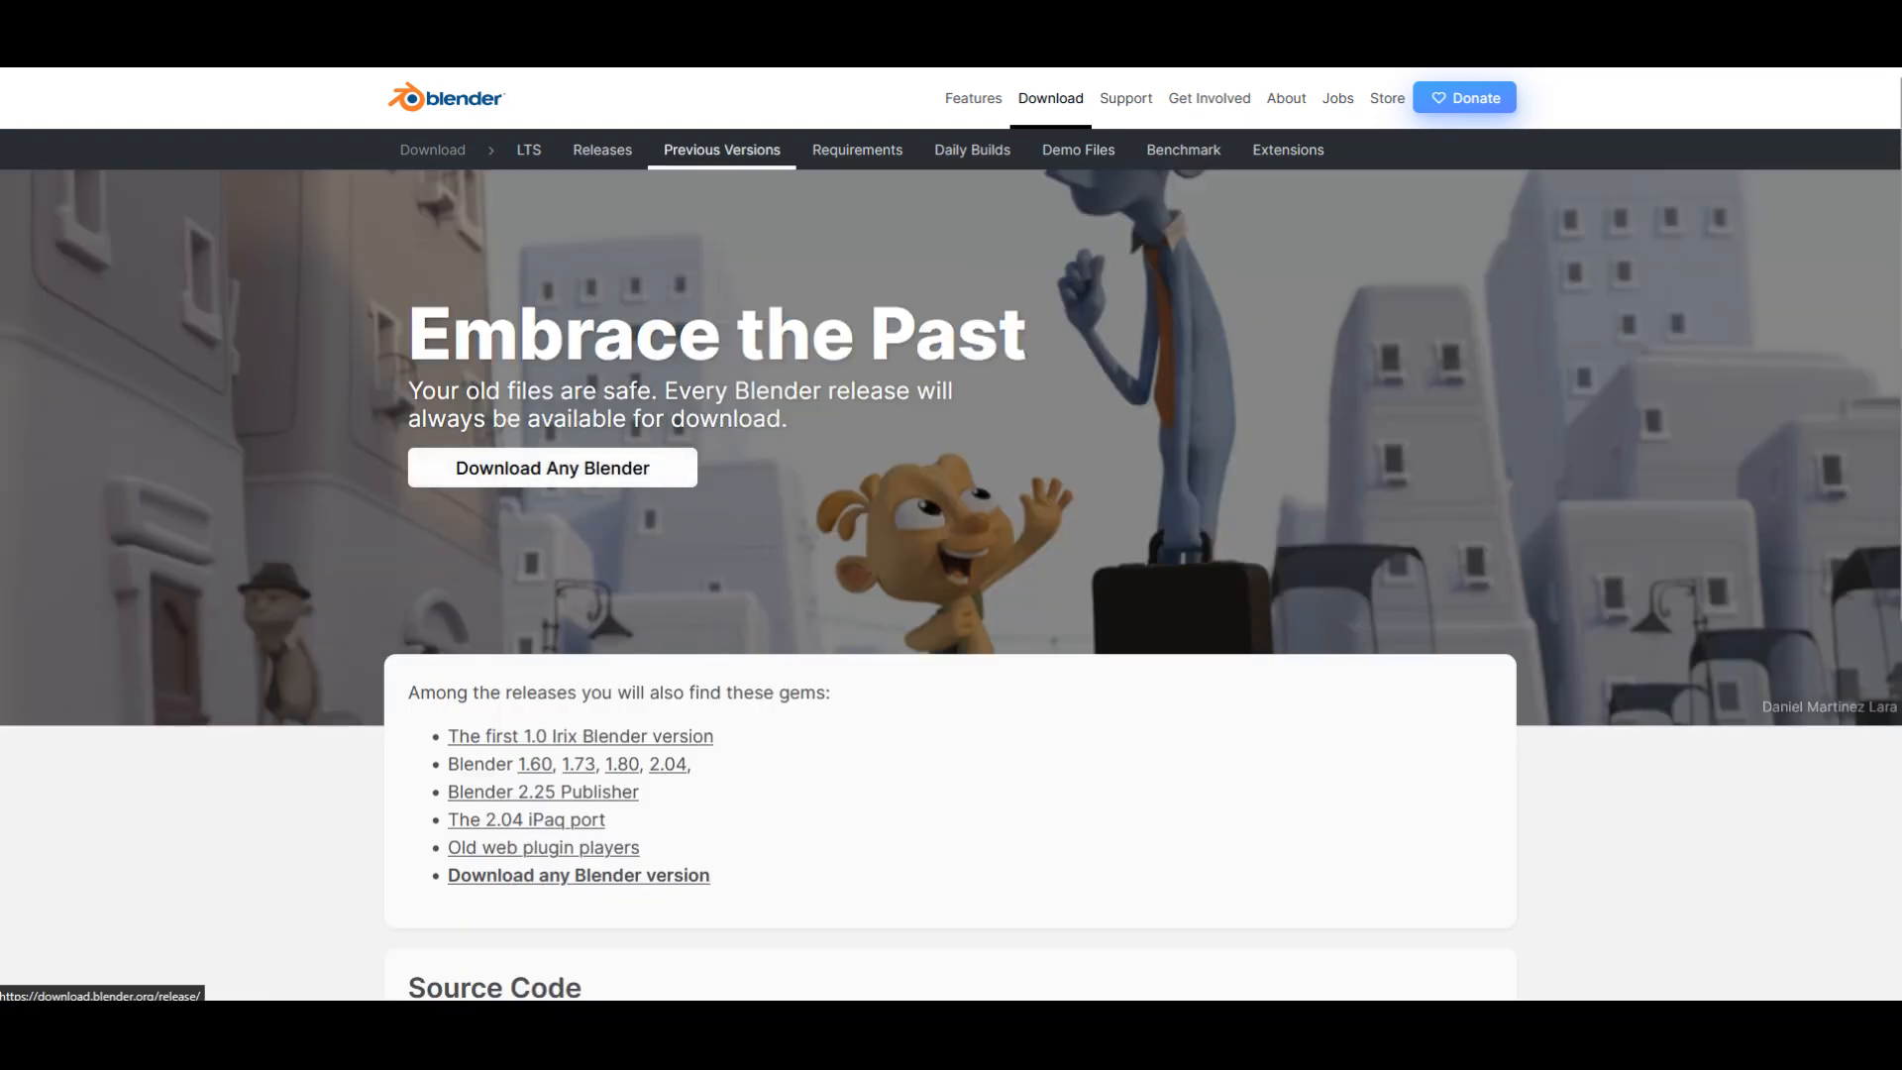
pyautogui.click(552, 468)
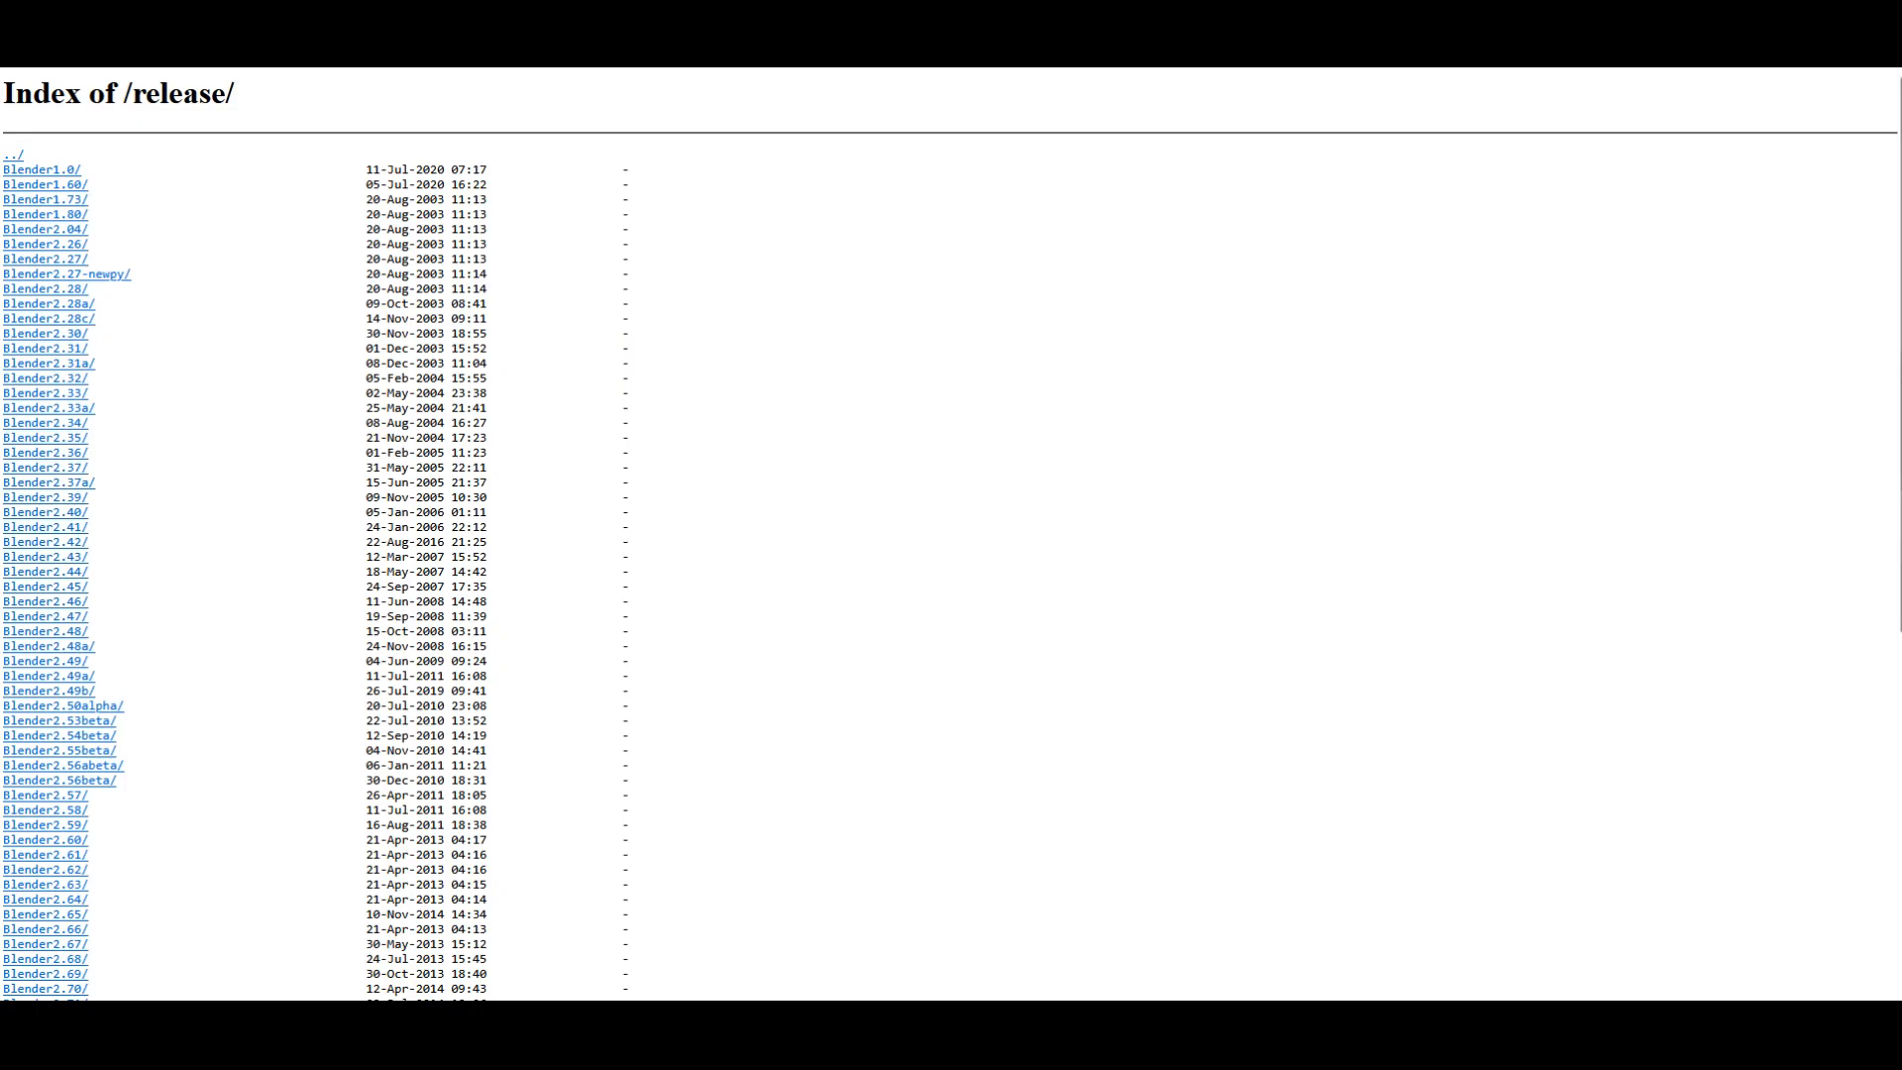
pyautogui.scroll(-6, 951, 535)
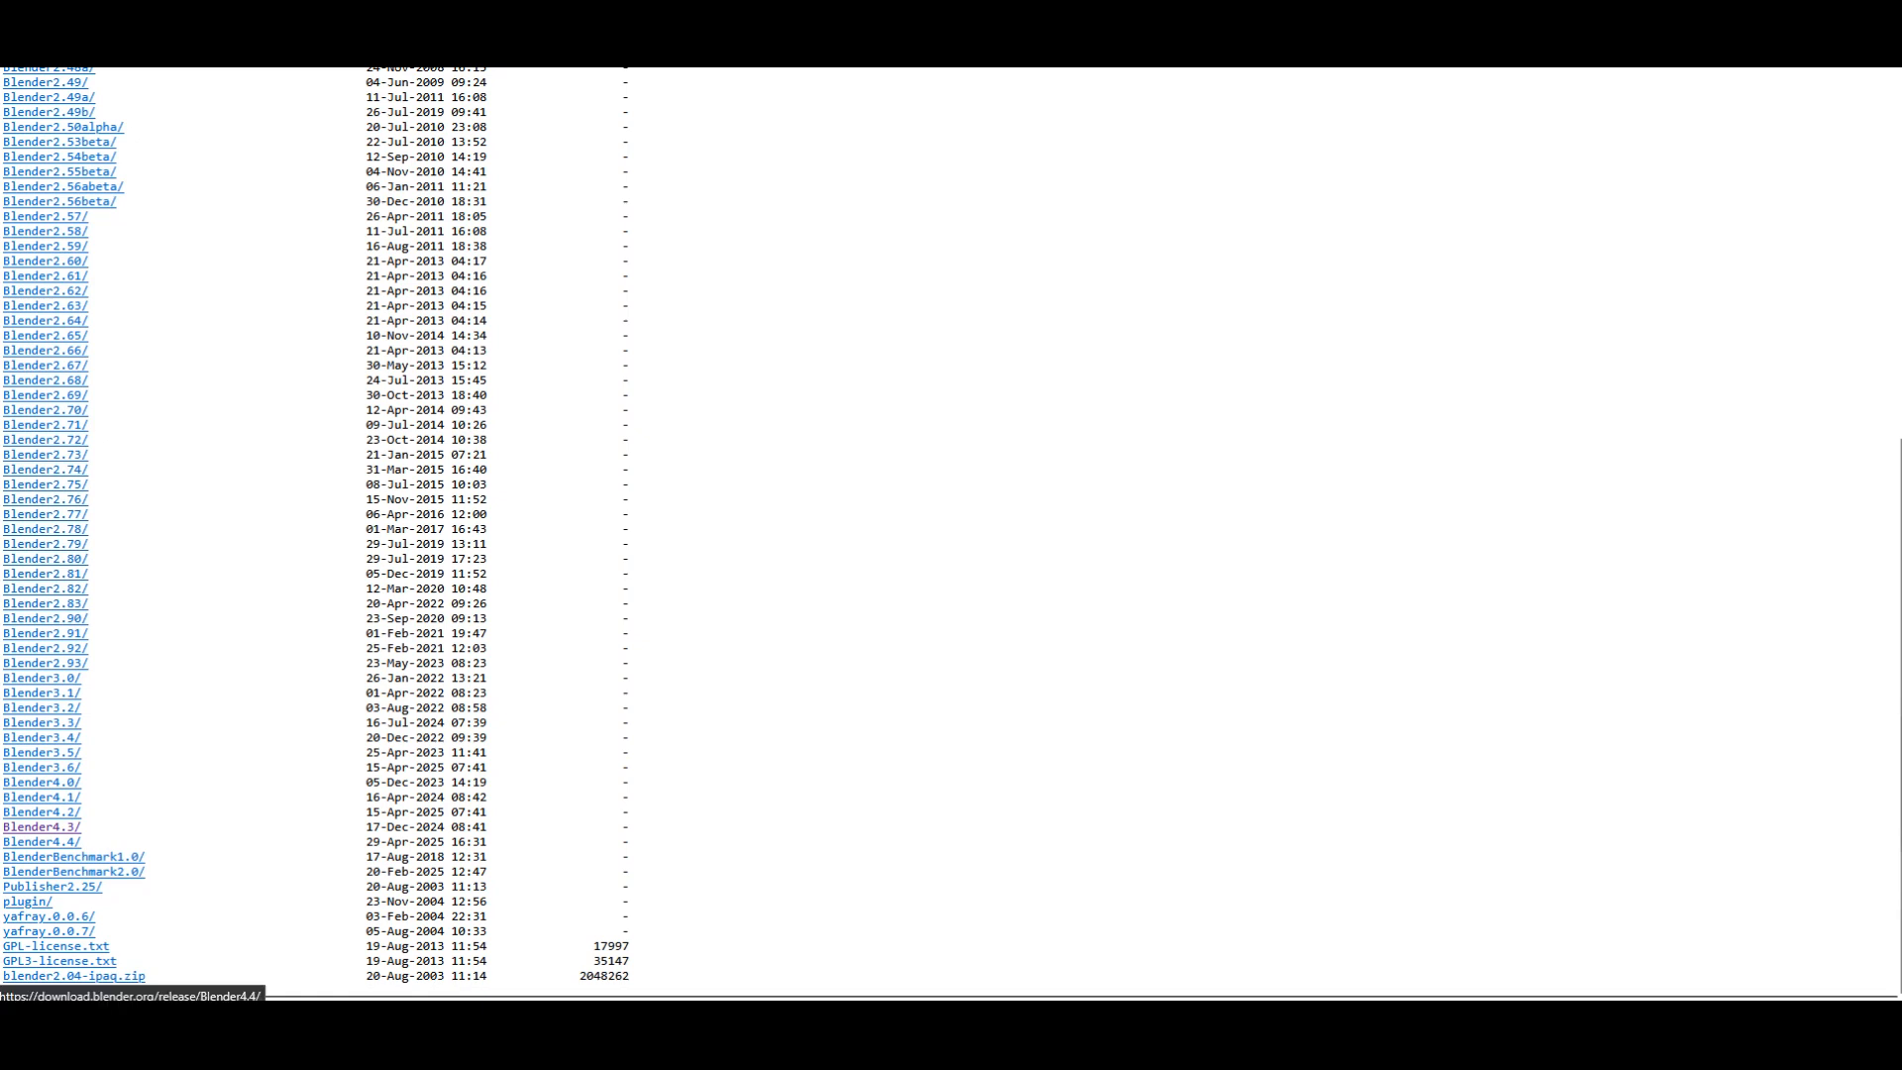
pyautogui.click(40, 842)
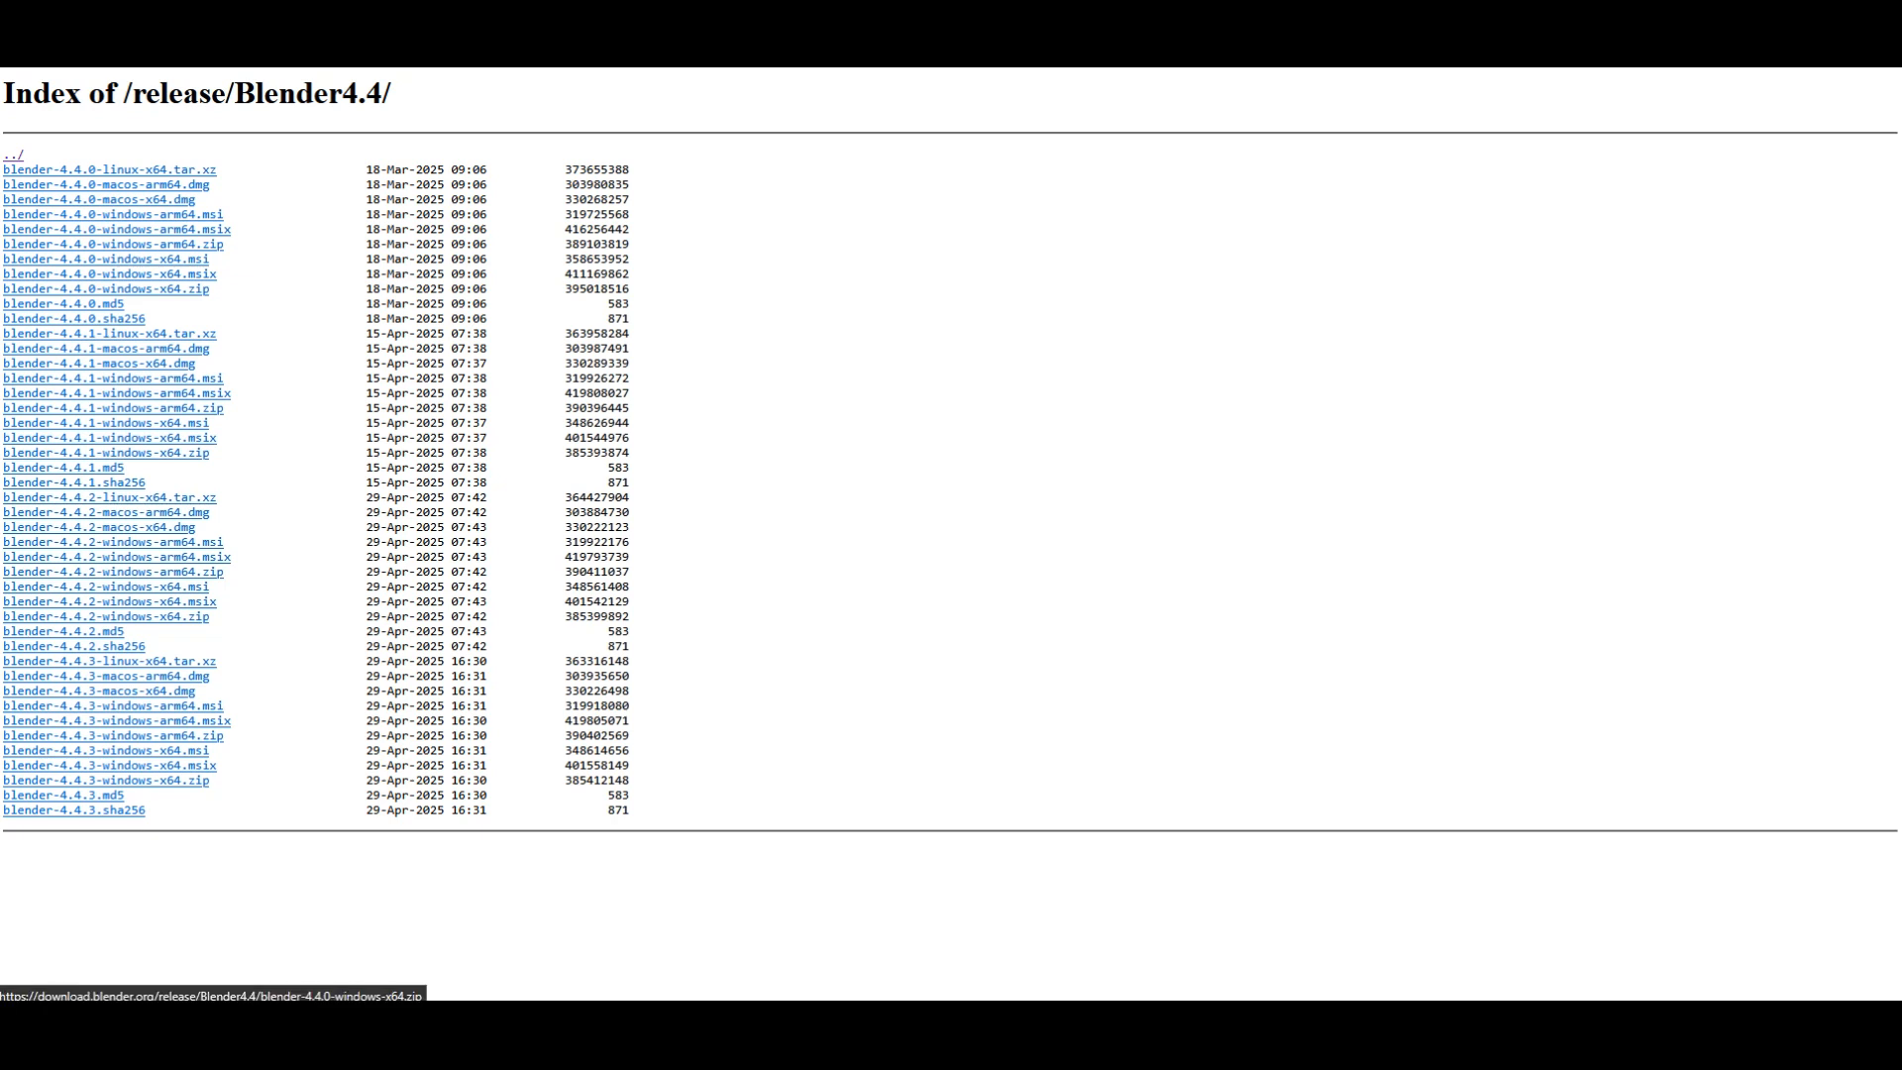
pyautogui.click(106, 288)
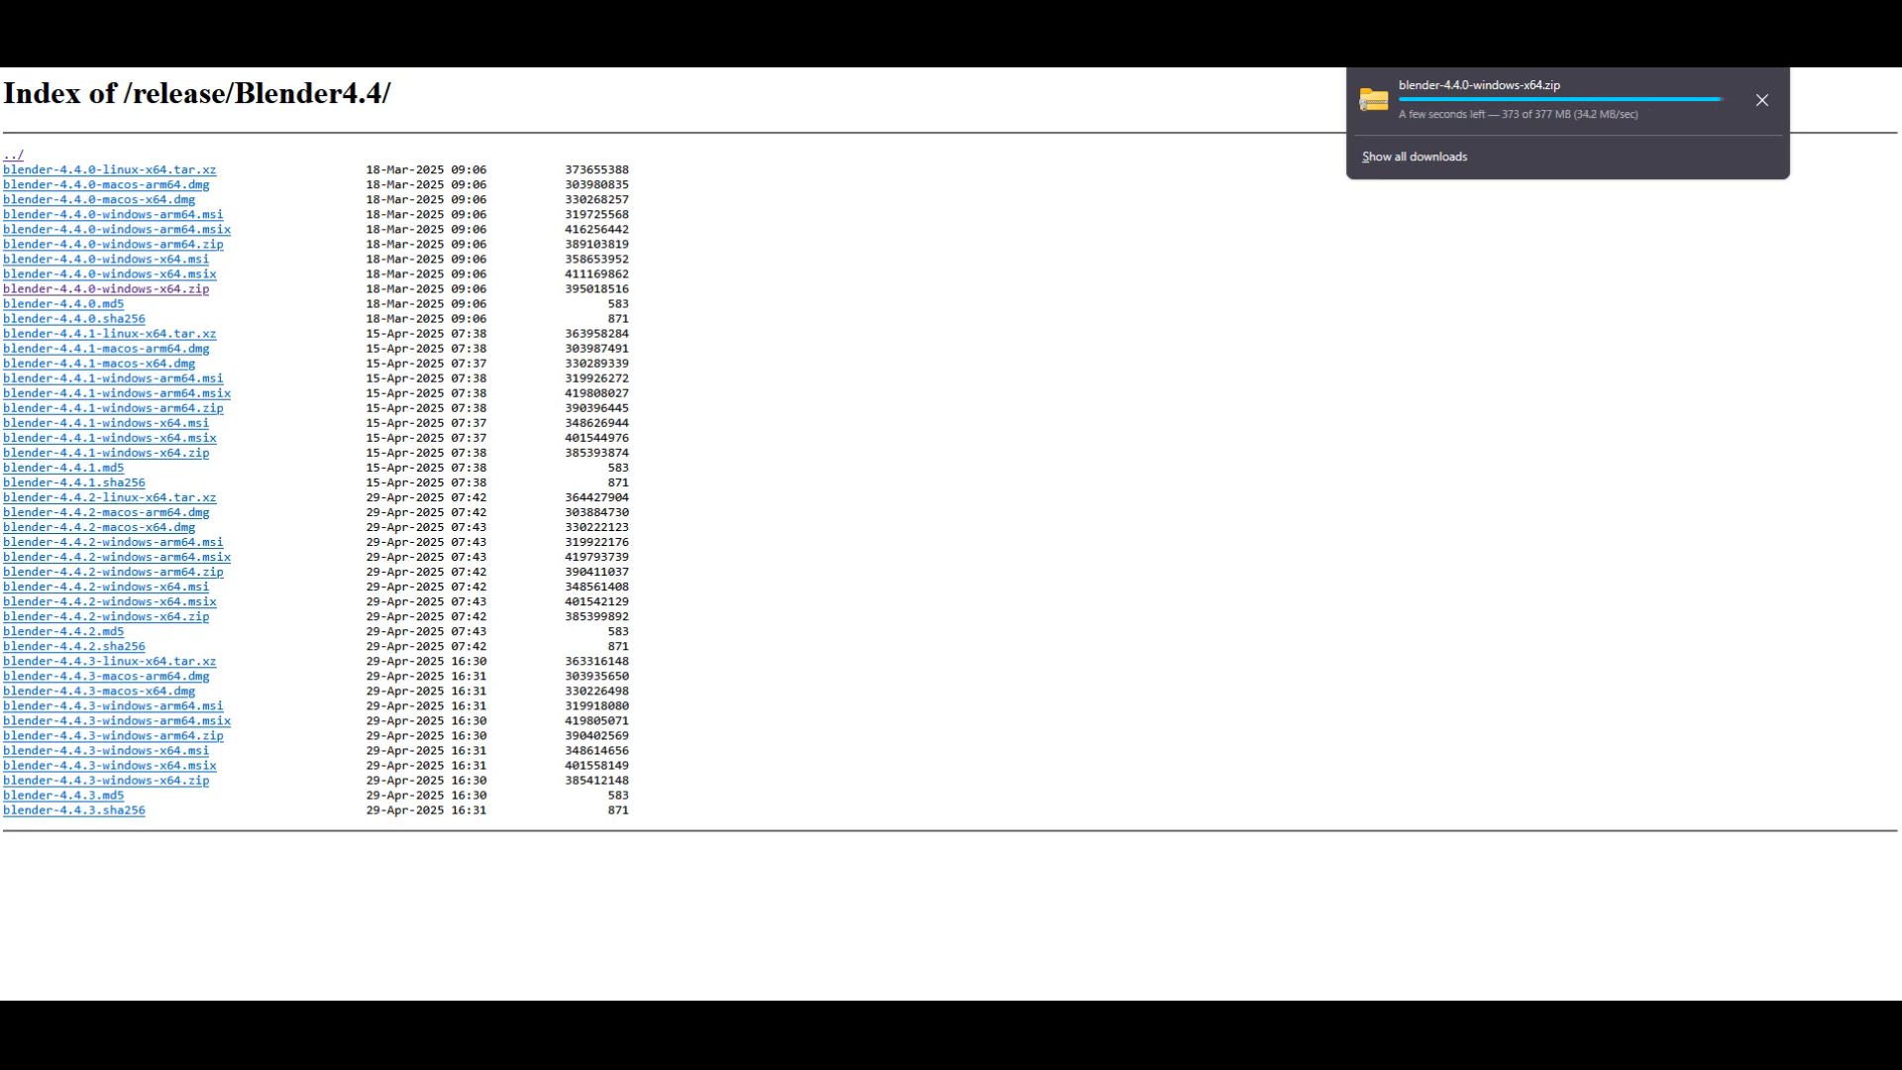
# Step: Extract the downloaded blender-4.4.0-windows-x64.zip to its default folder in Downloads and close the archive window
pyautogui.click(1545, 95)
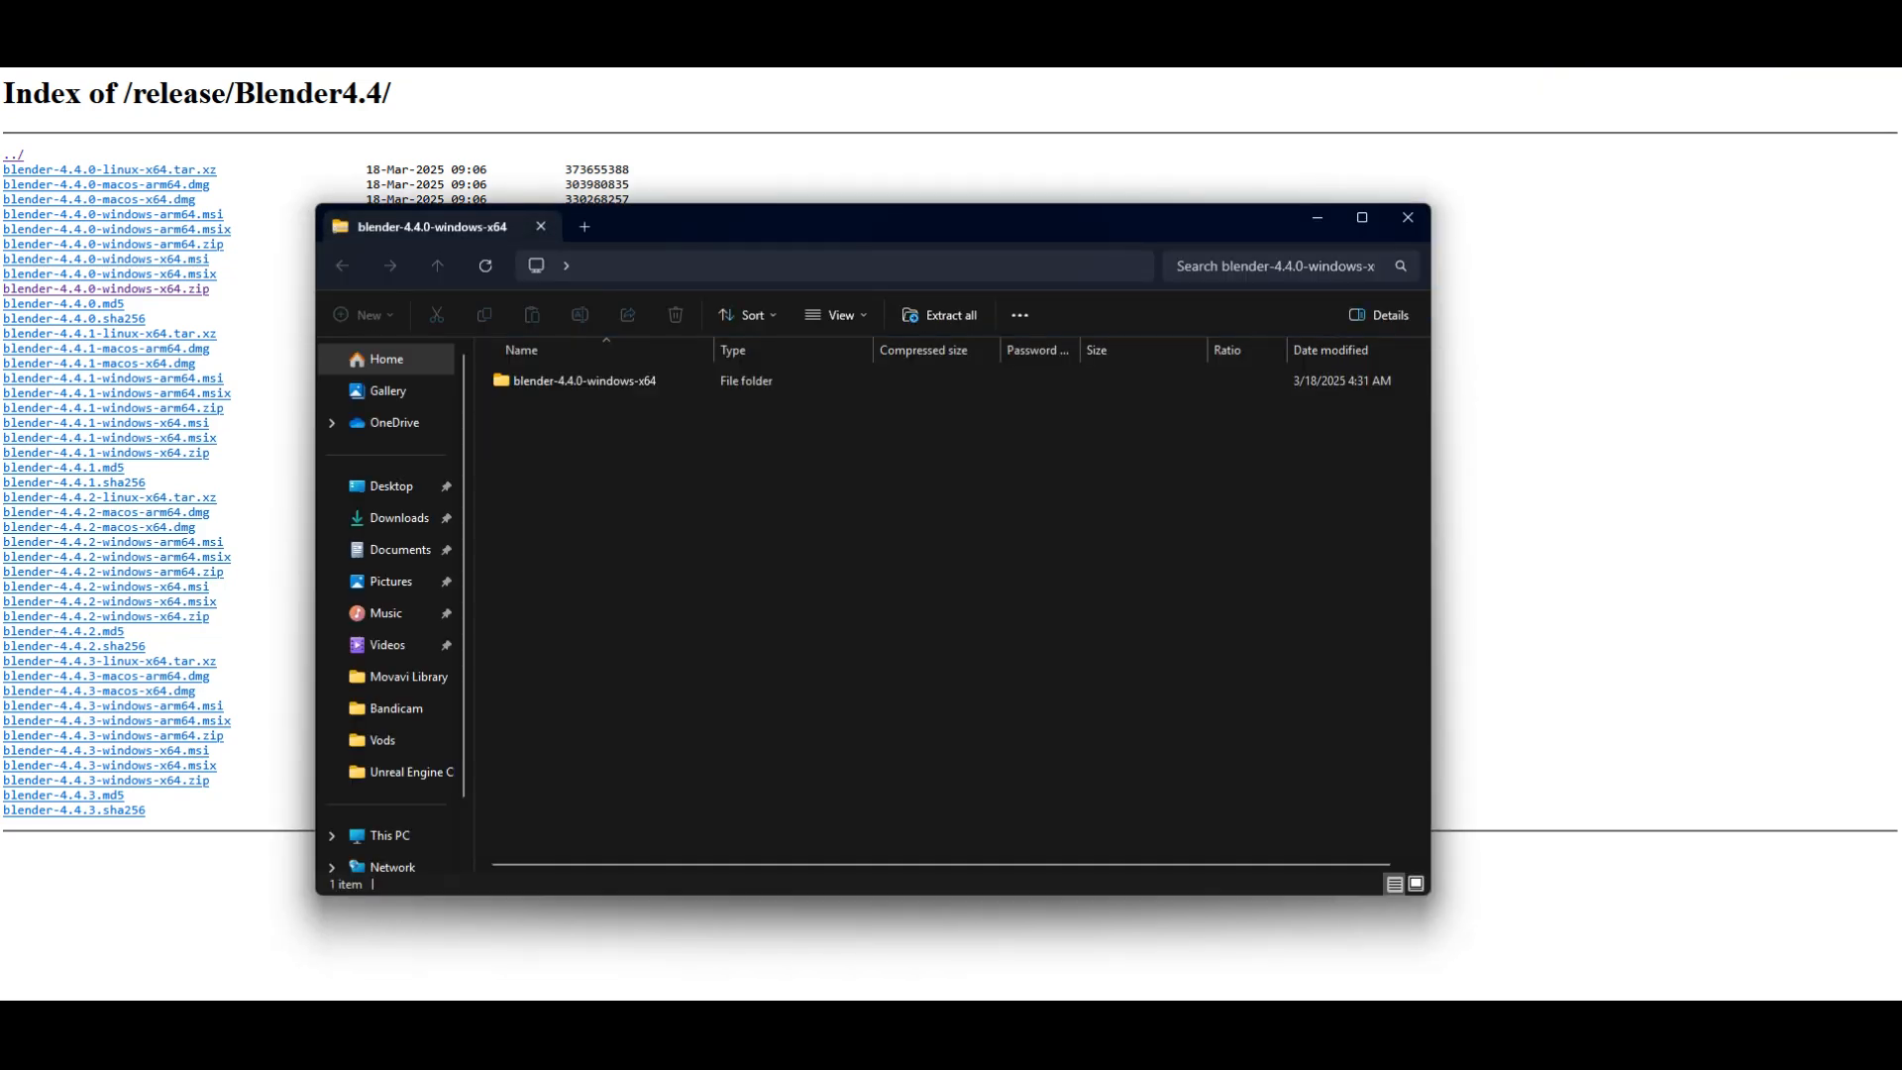
pyautogui.click(939, 315)
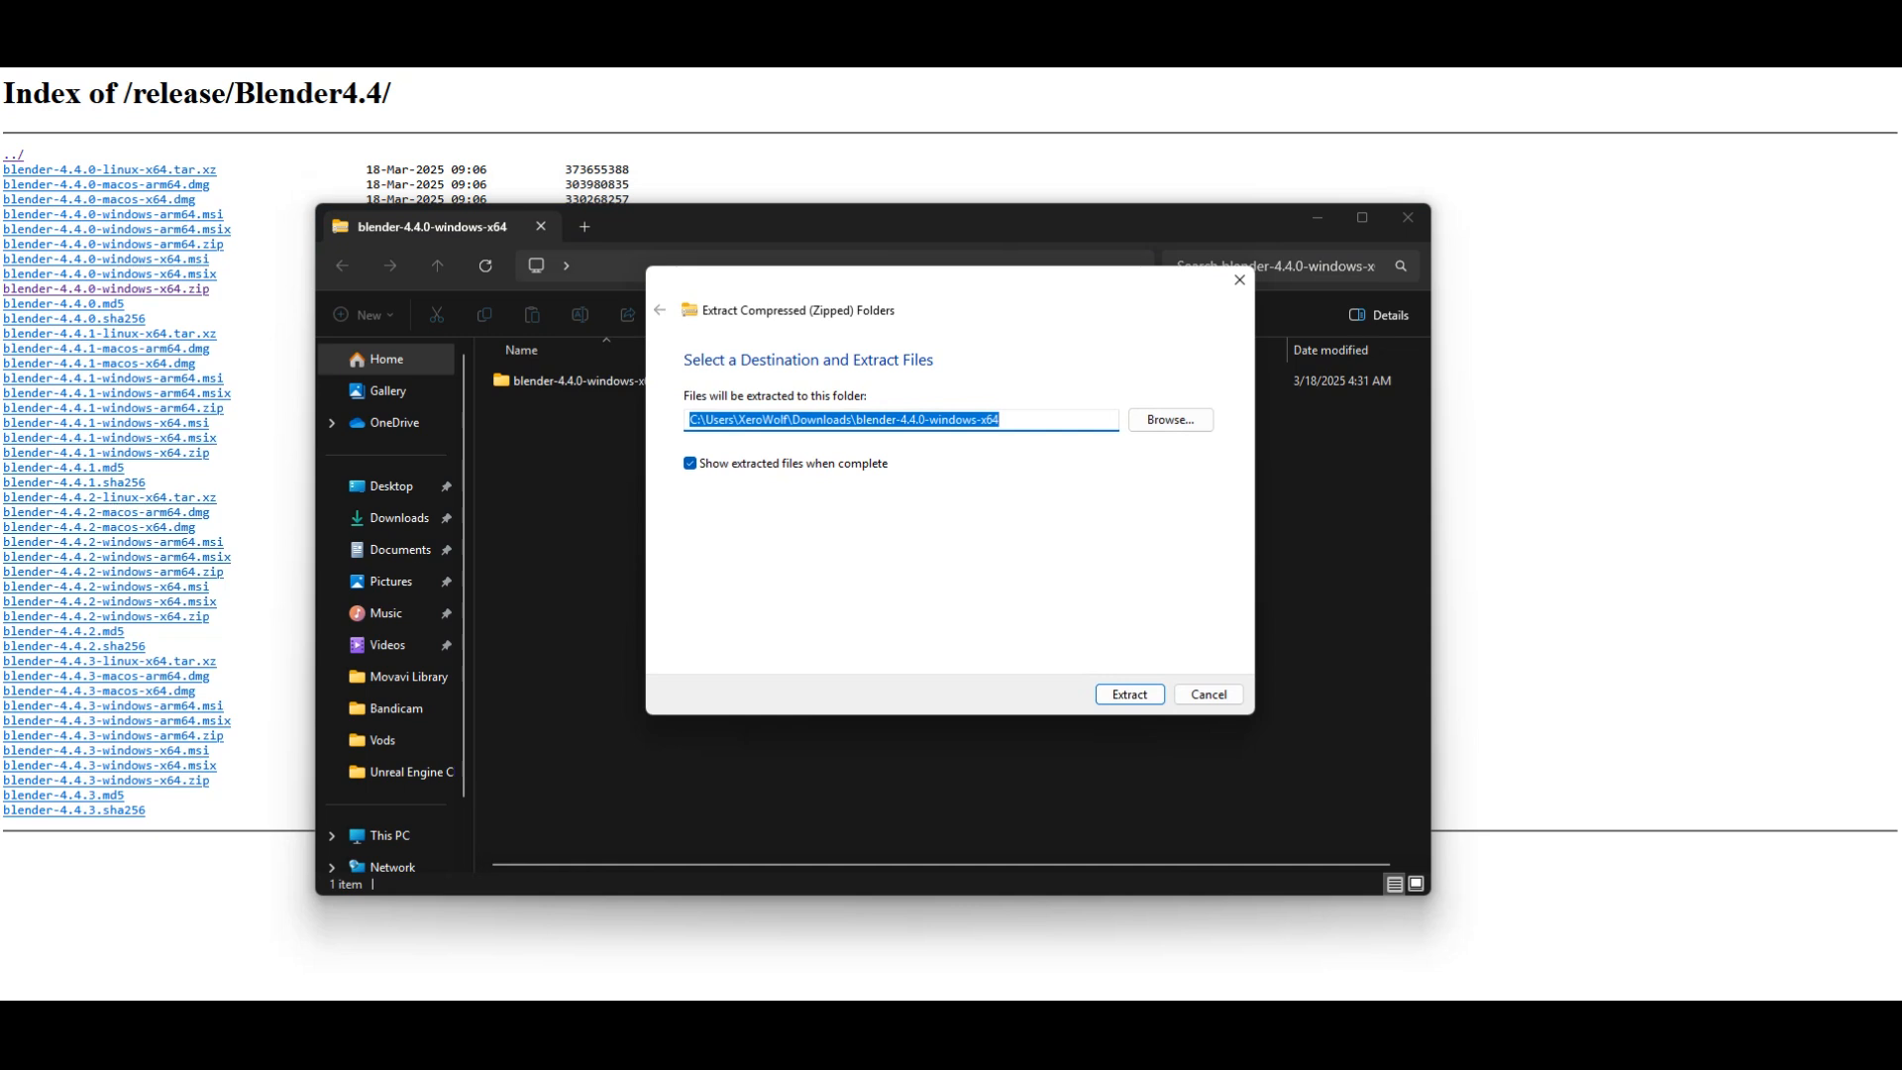
pyautogui.press('Return')
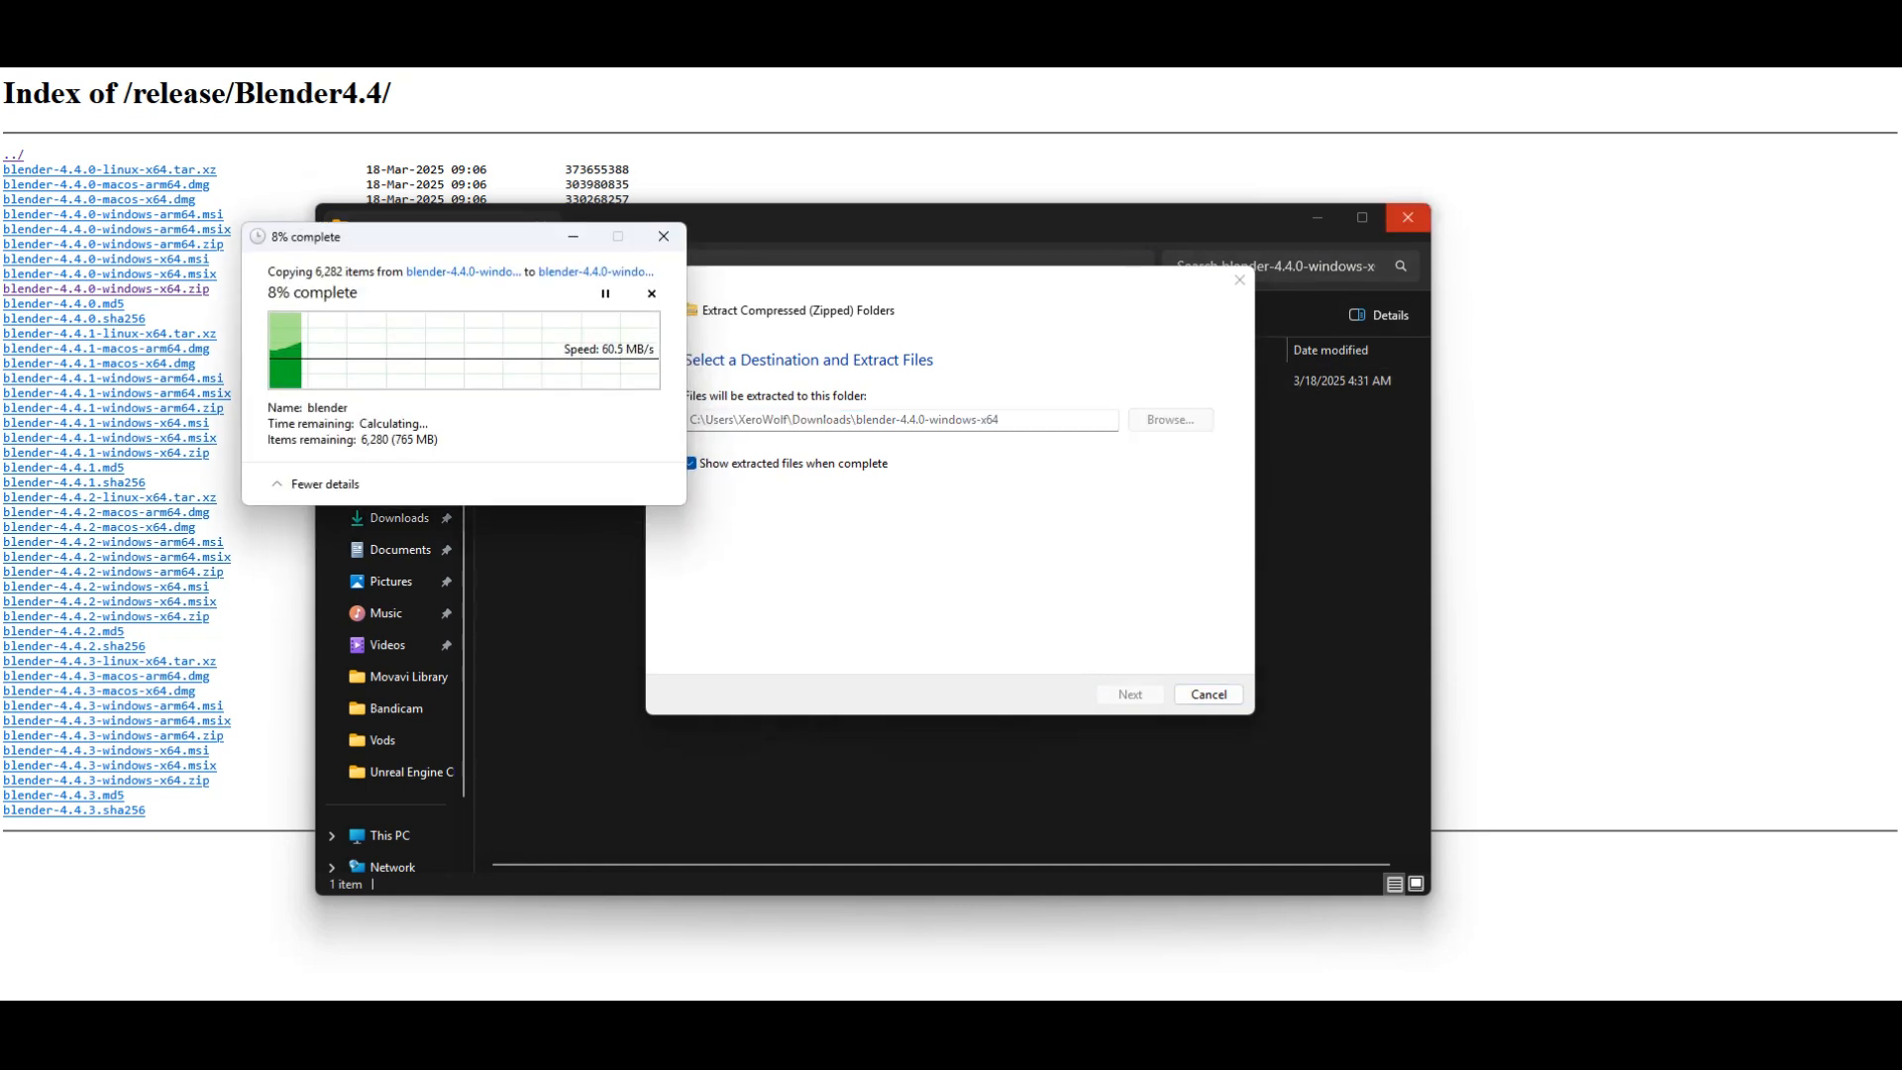
pyautogui.click(1407, 218)
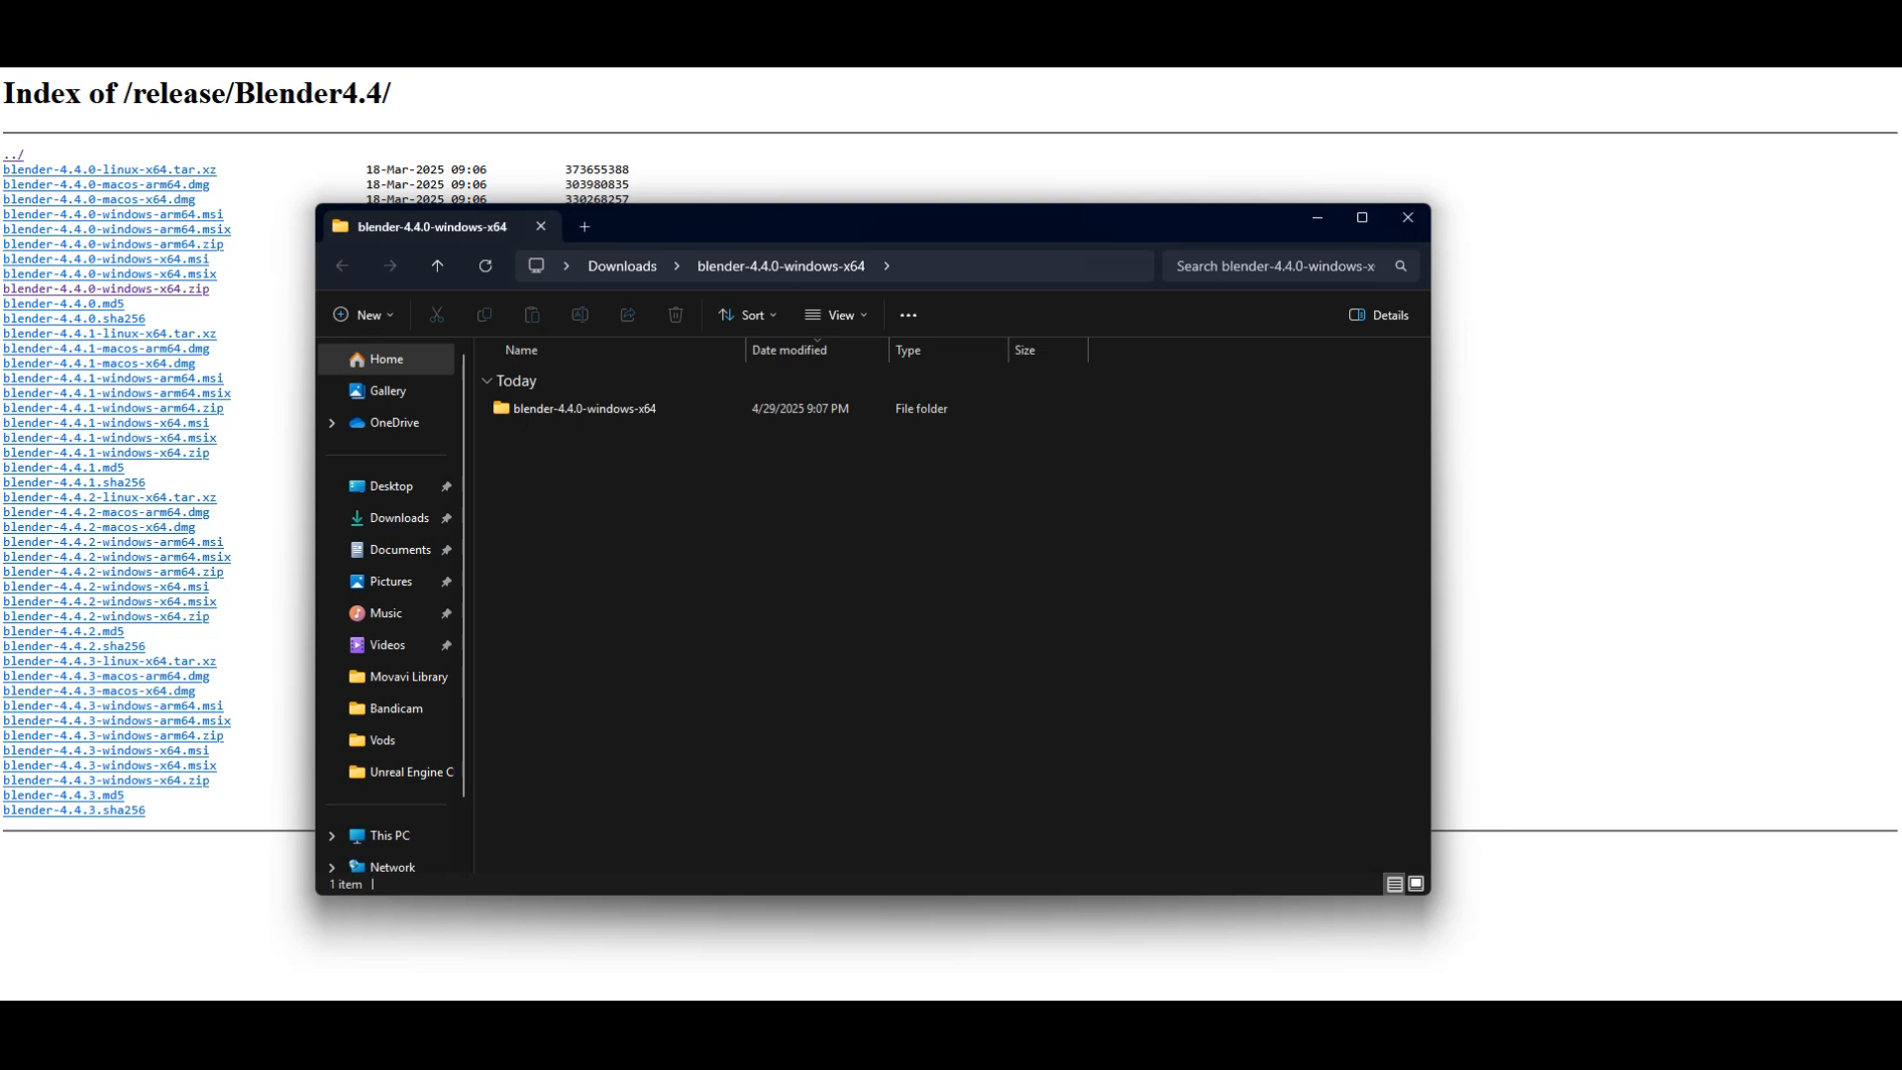
# Step: Launch the blender application from the extracted blender-4.4.0-windows-x64 folder and dismiss the Quick Setup splash screen
pyautogui.doubleClick(575, 408)
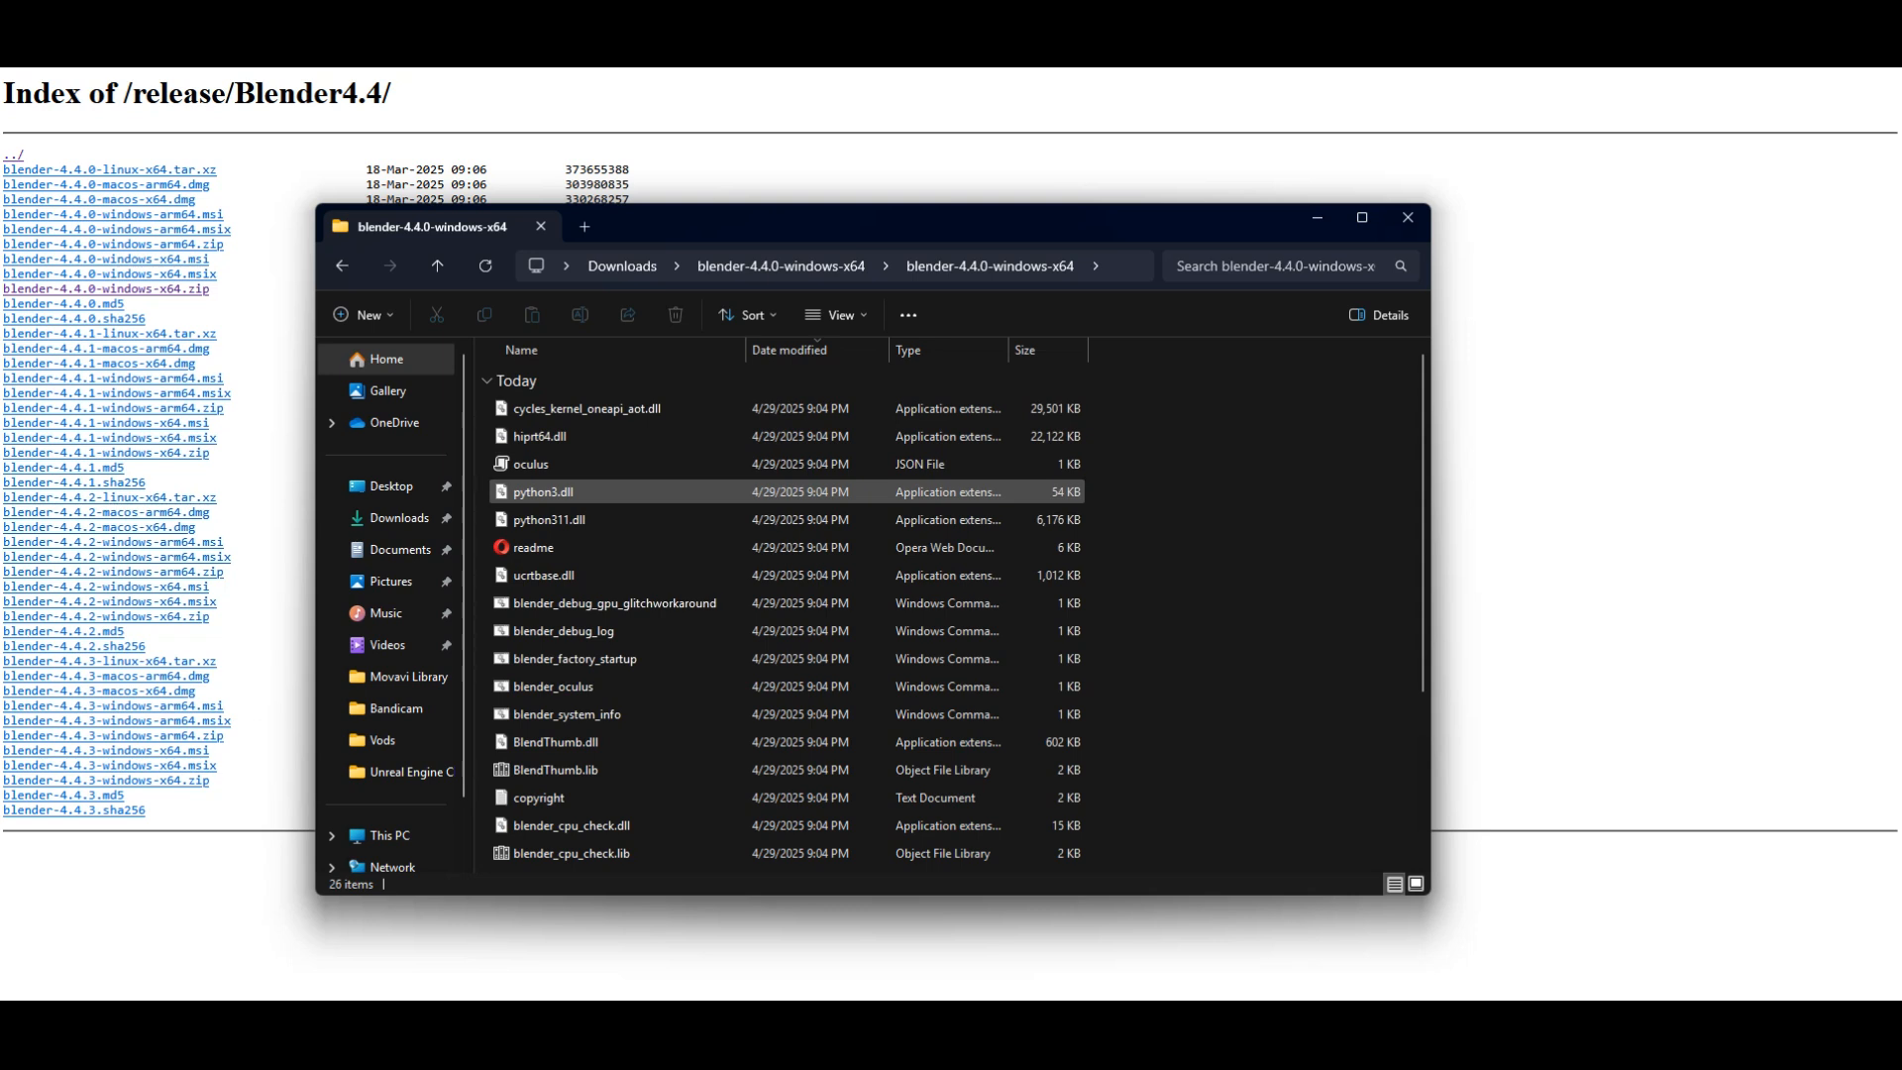
pyautogui.scroll(-3, 693, 492)
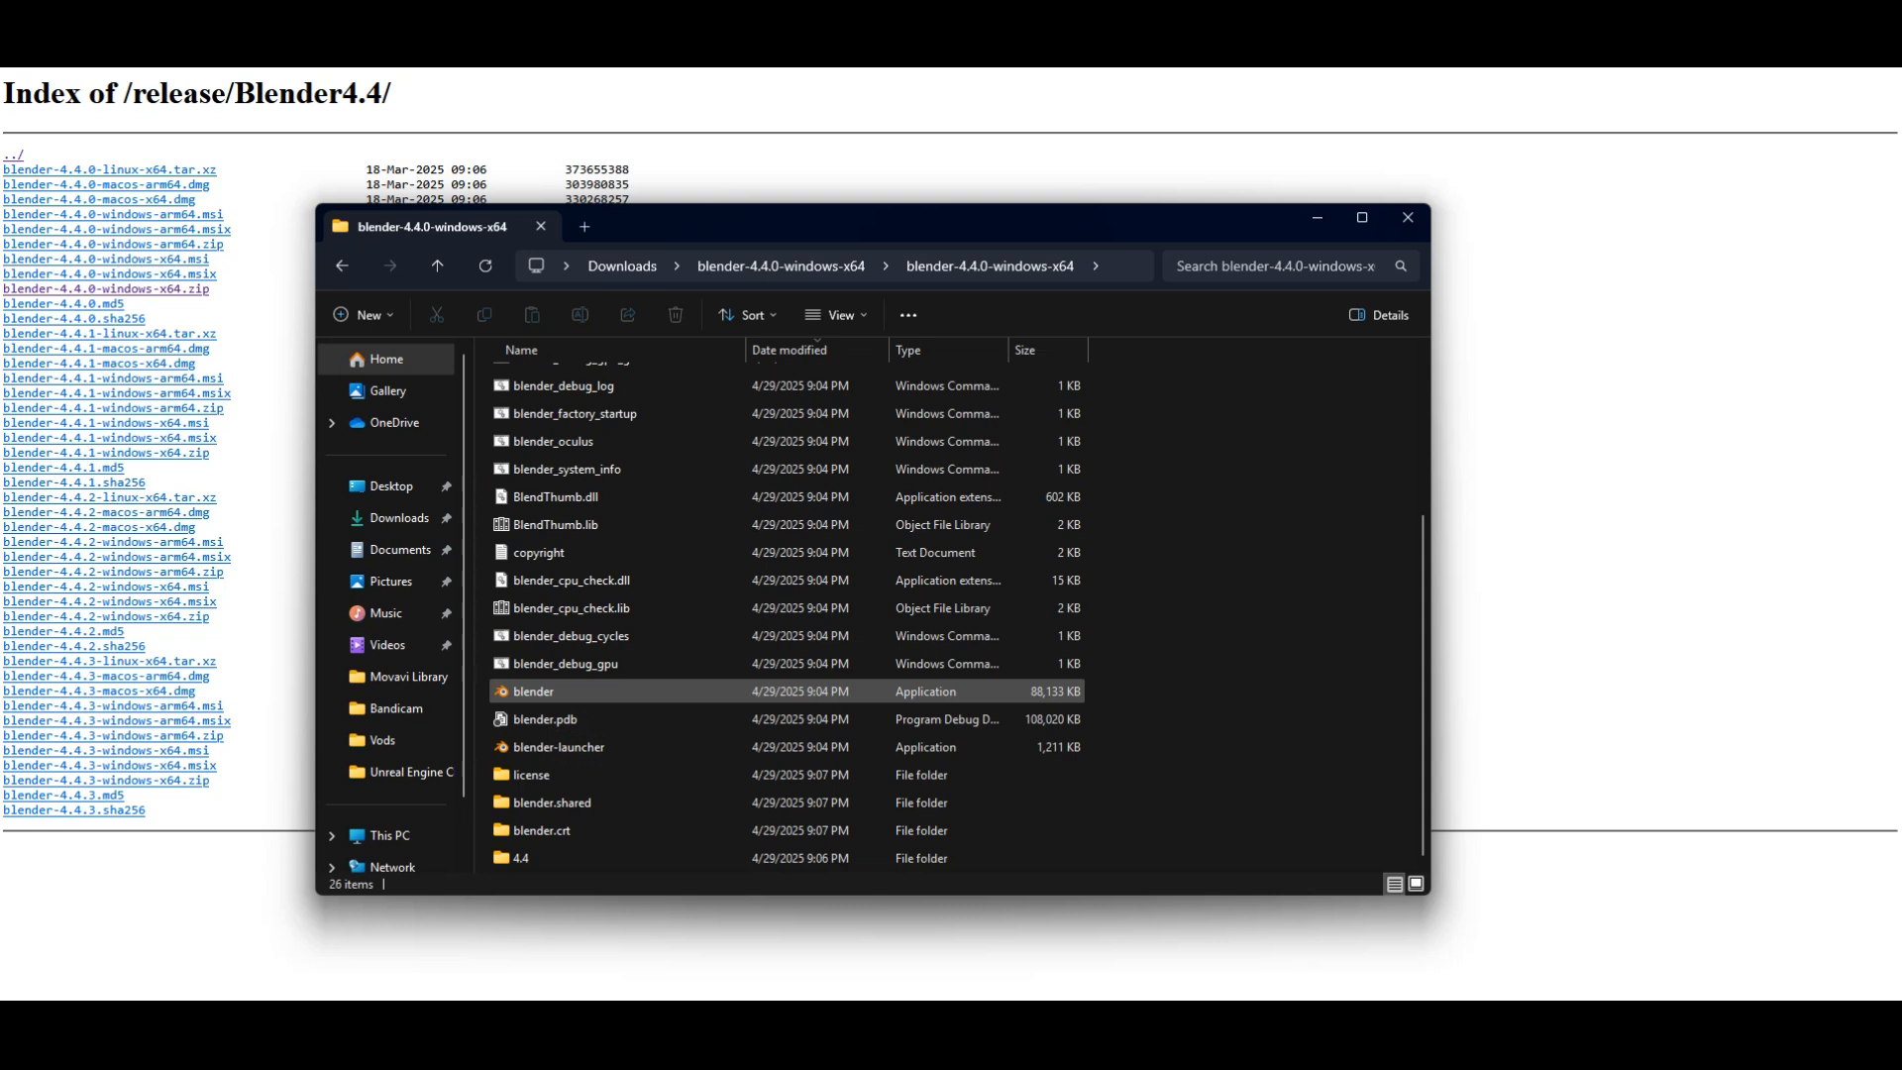
pyautogui.doubleClick(535, 692)
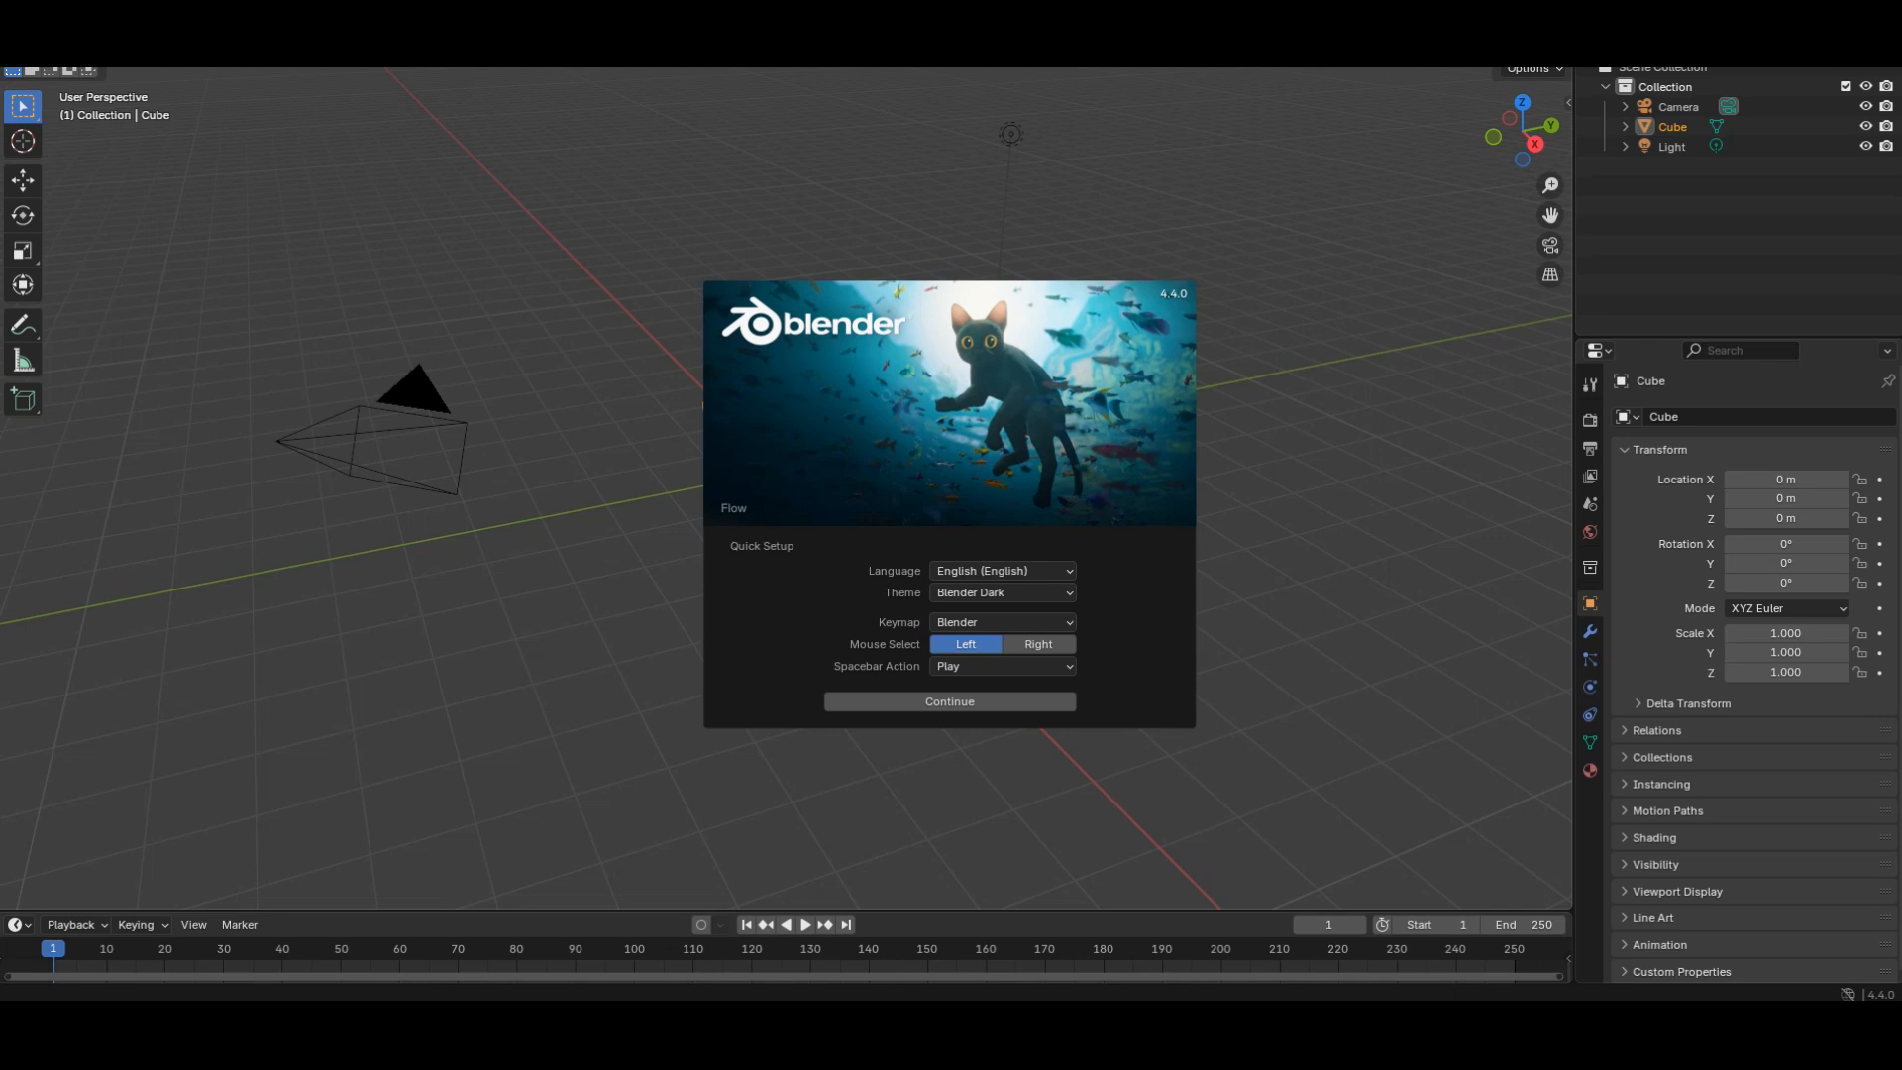
pyautogui.press('Escape')
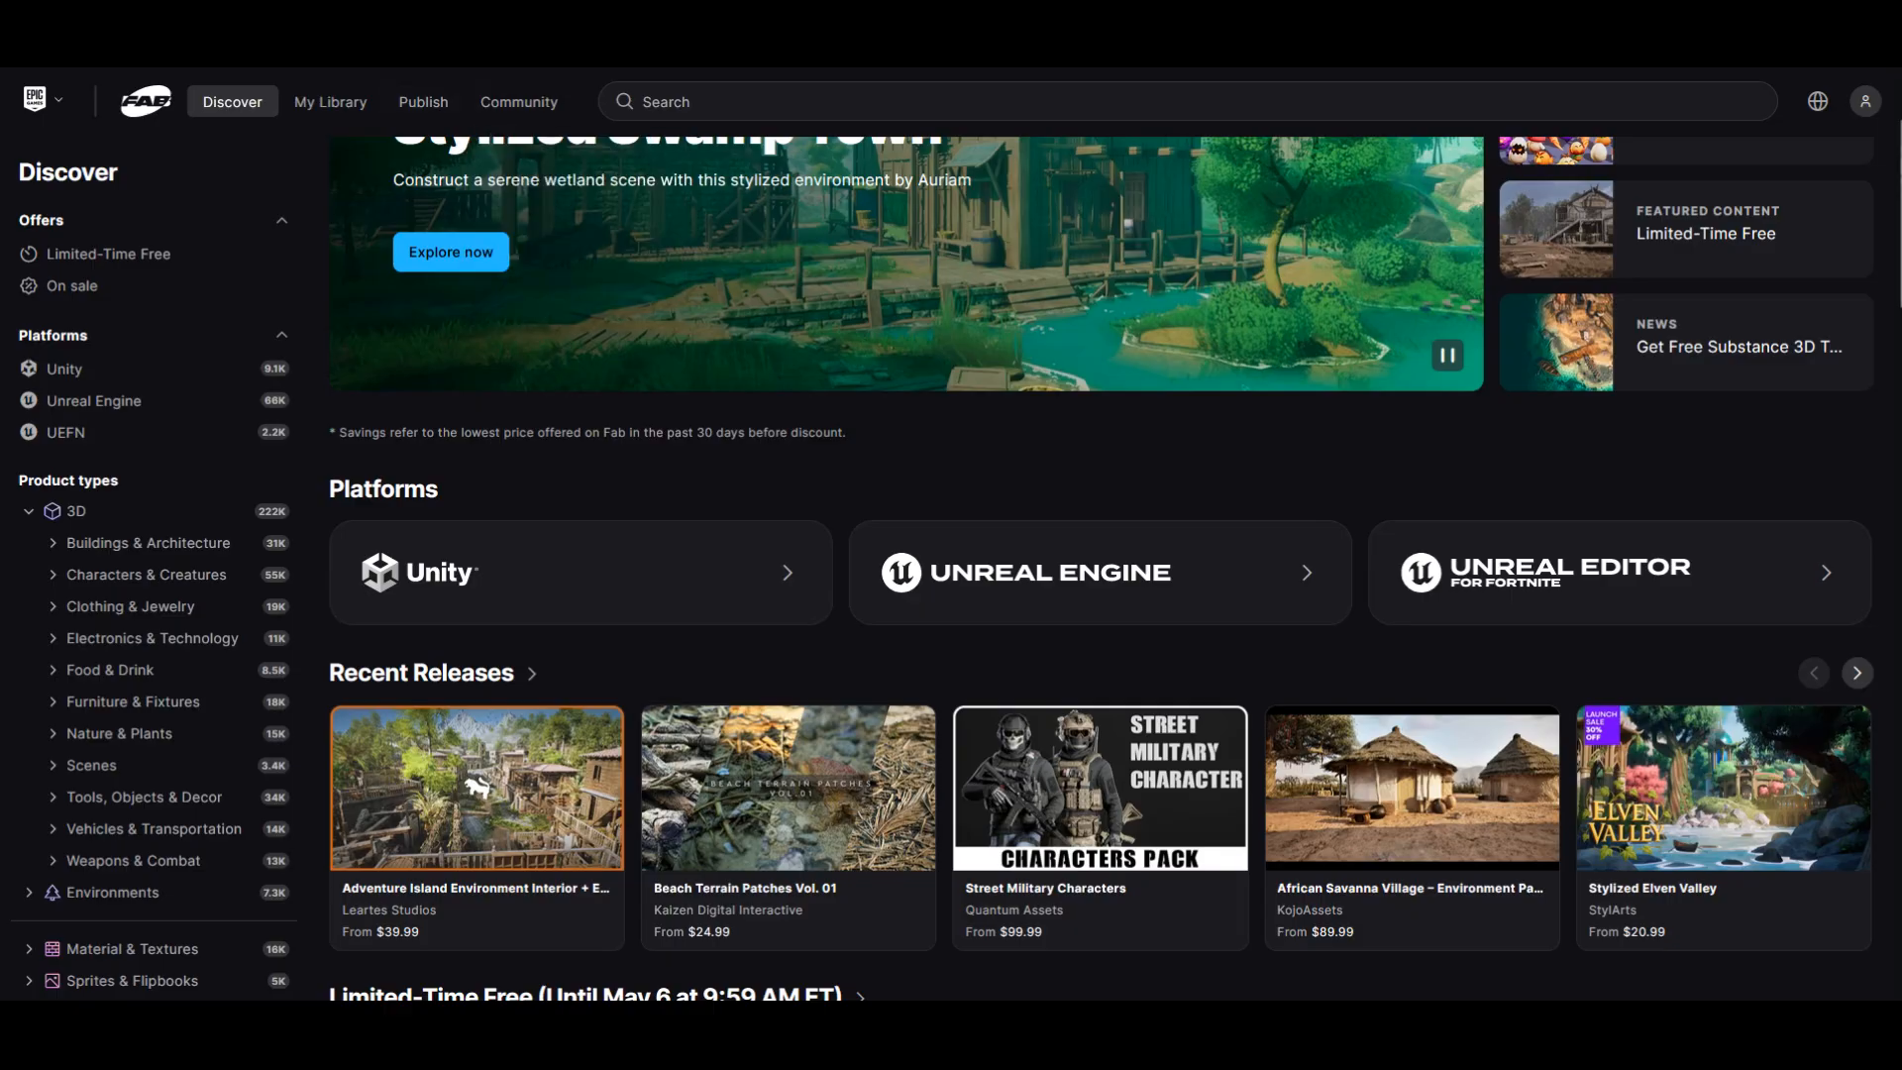
# Step: Search the Fab marketplace for "paragon"
pyautogui.click(891, 101)
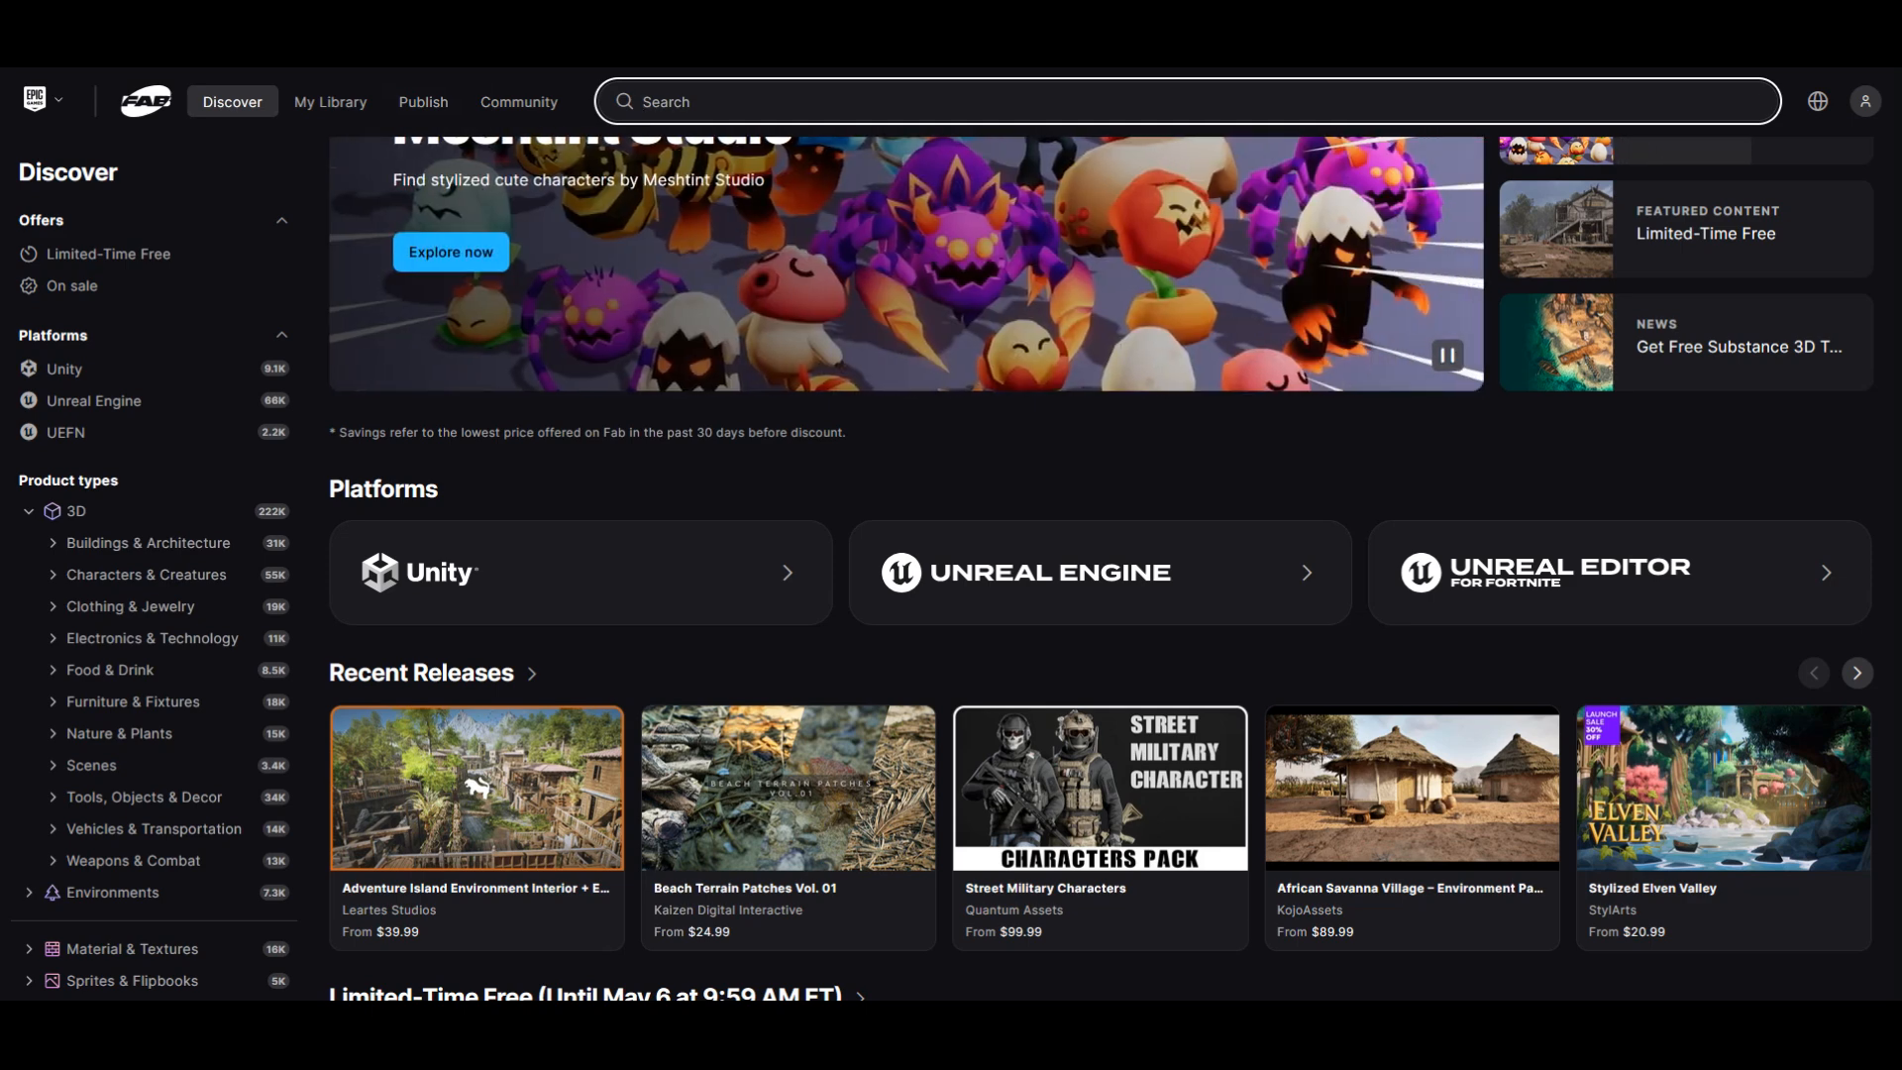
pyautogui.write('paragon')
pyautogui.press('Return')
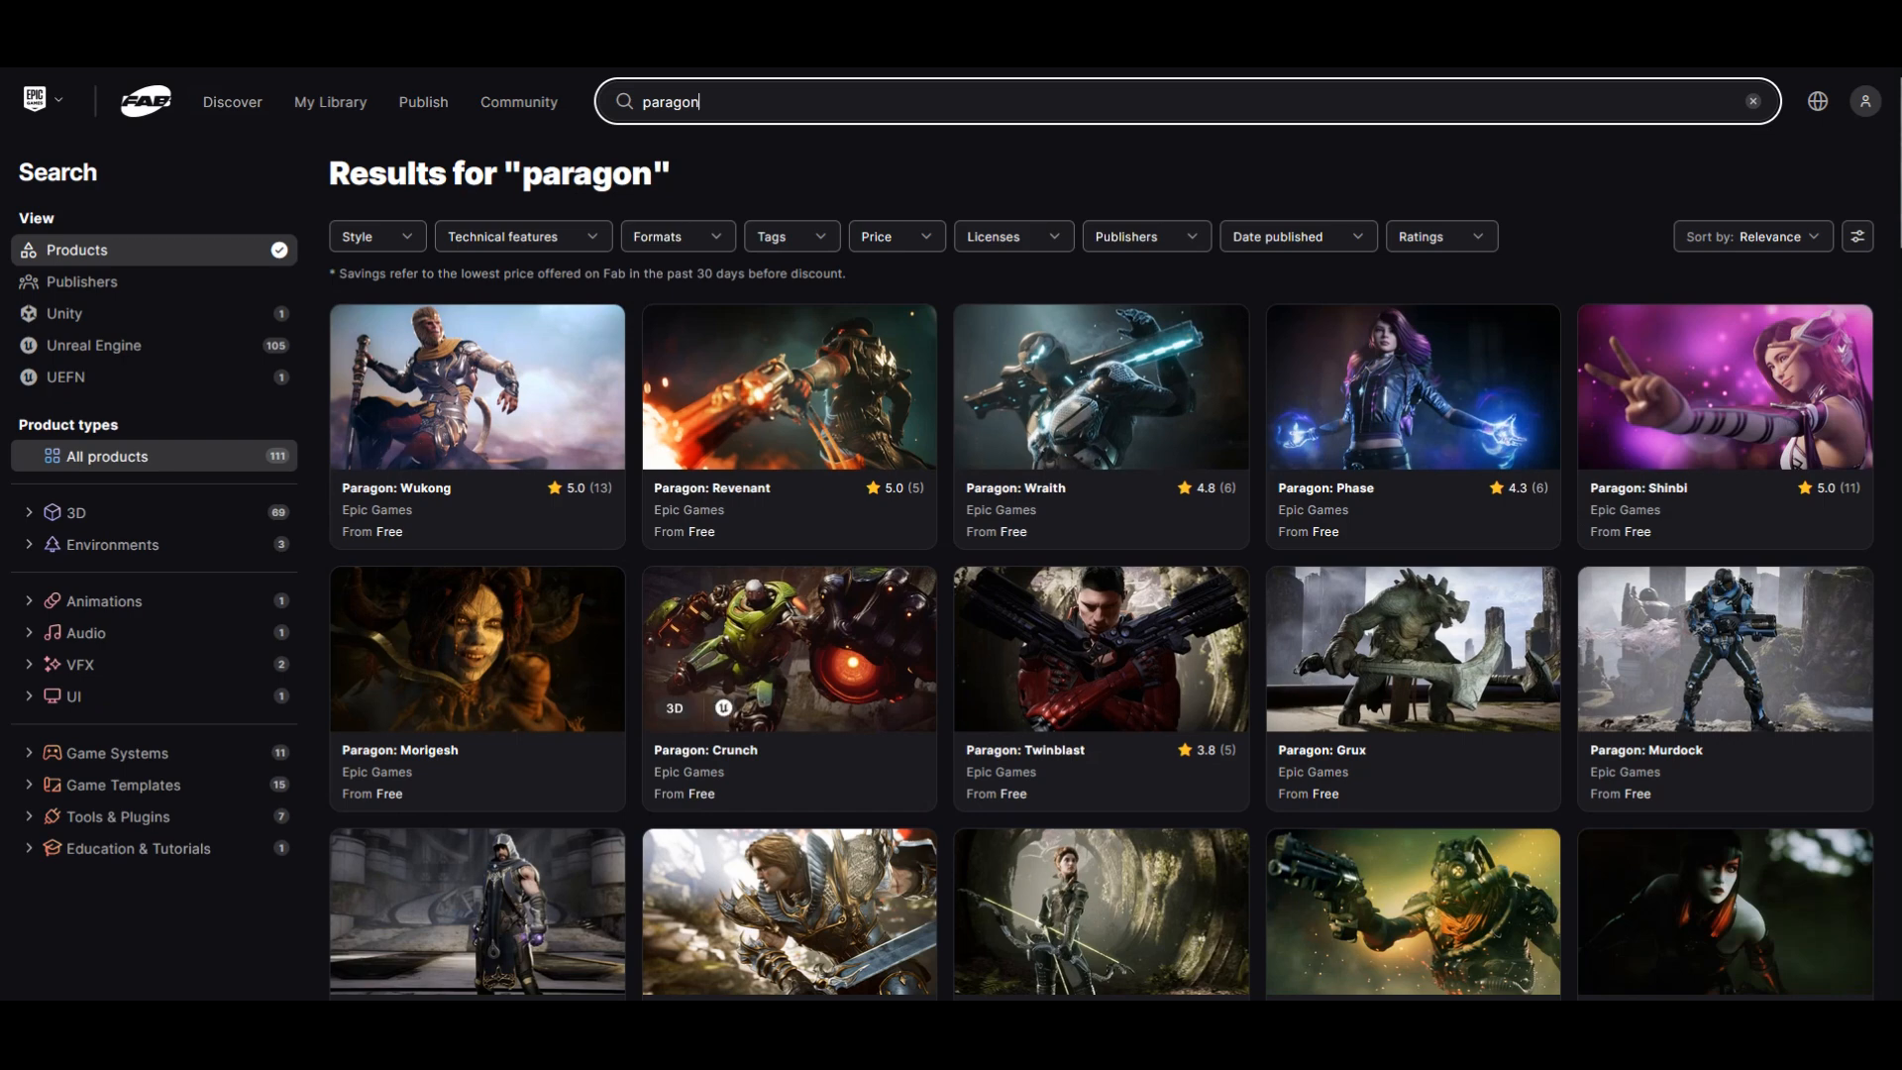
# Step: Find the Paragon: Greystone listing in the results and open it in a new browser tab
pyautogui.scroll(-4, 1099, 356)
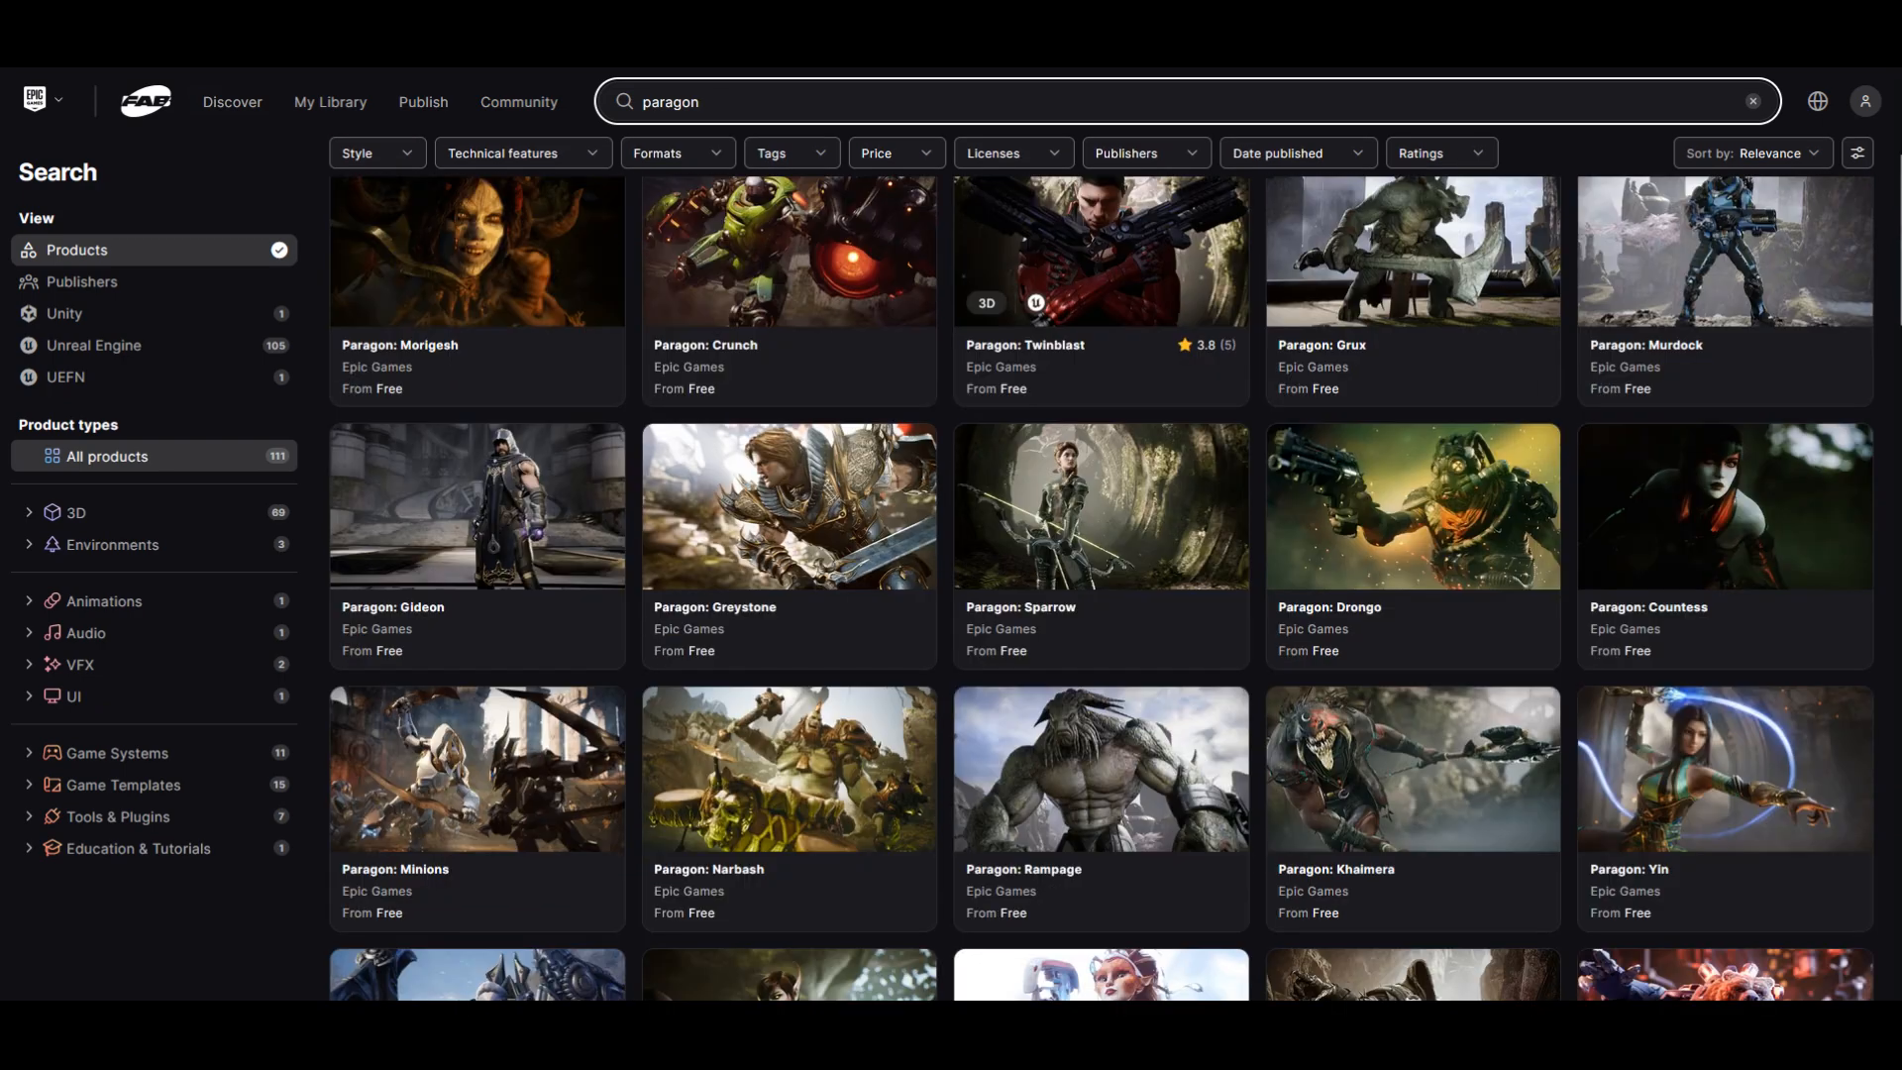
pyautogui.scroll(-2, 793, 317)
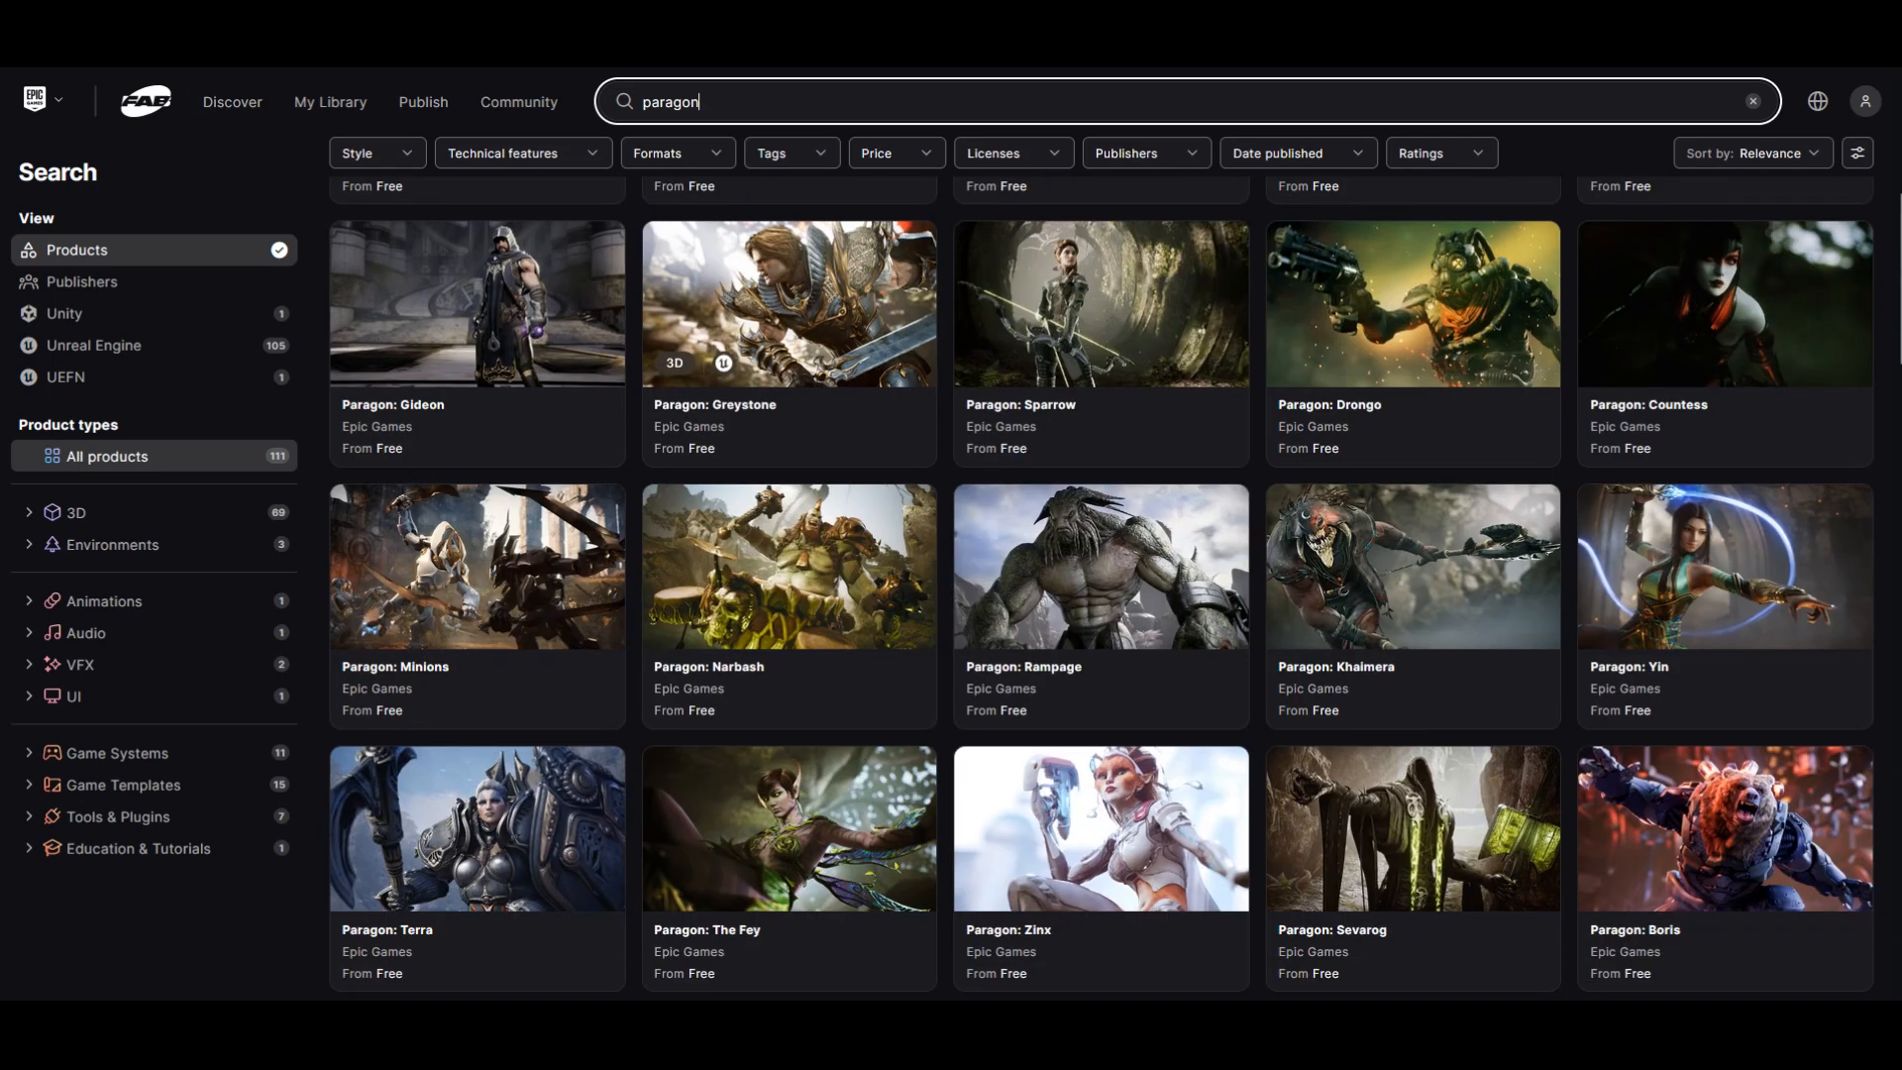
pyautogui.rightClick(796, 295)
pyautogui.click(824, 317)
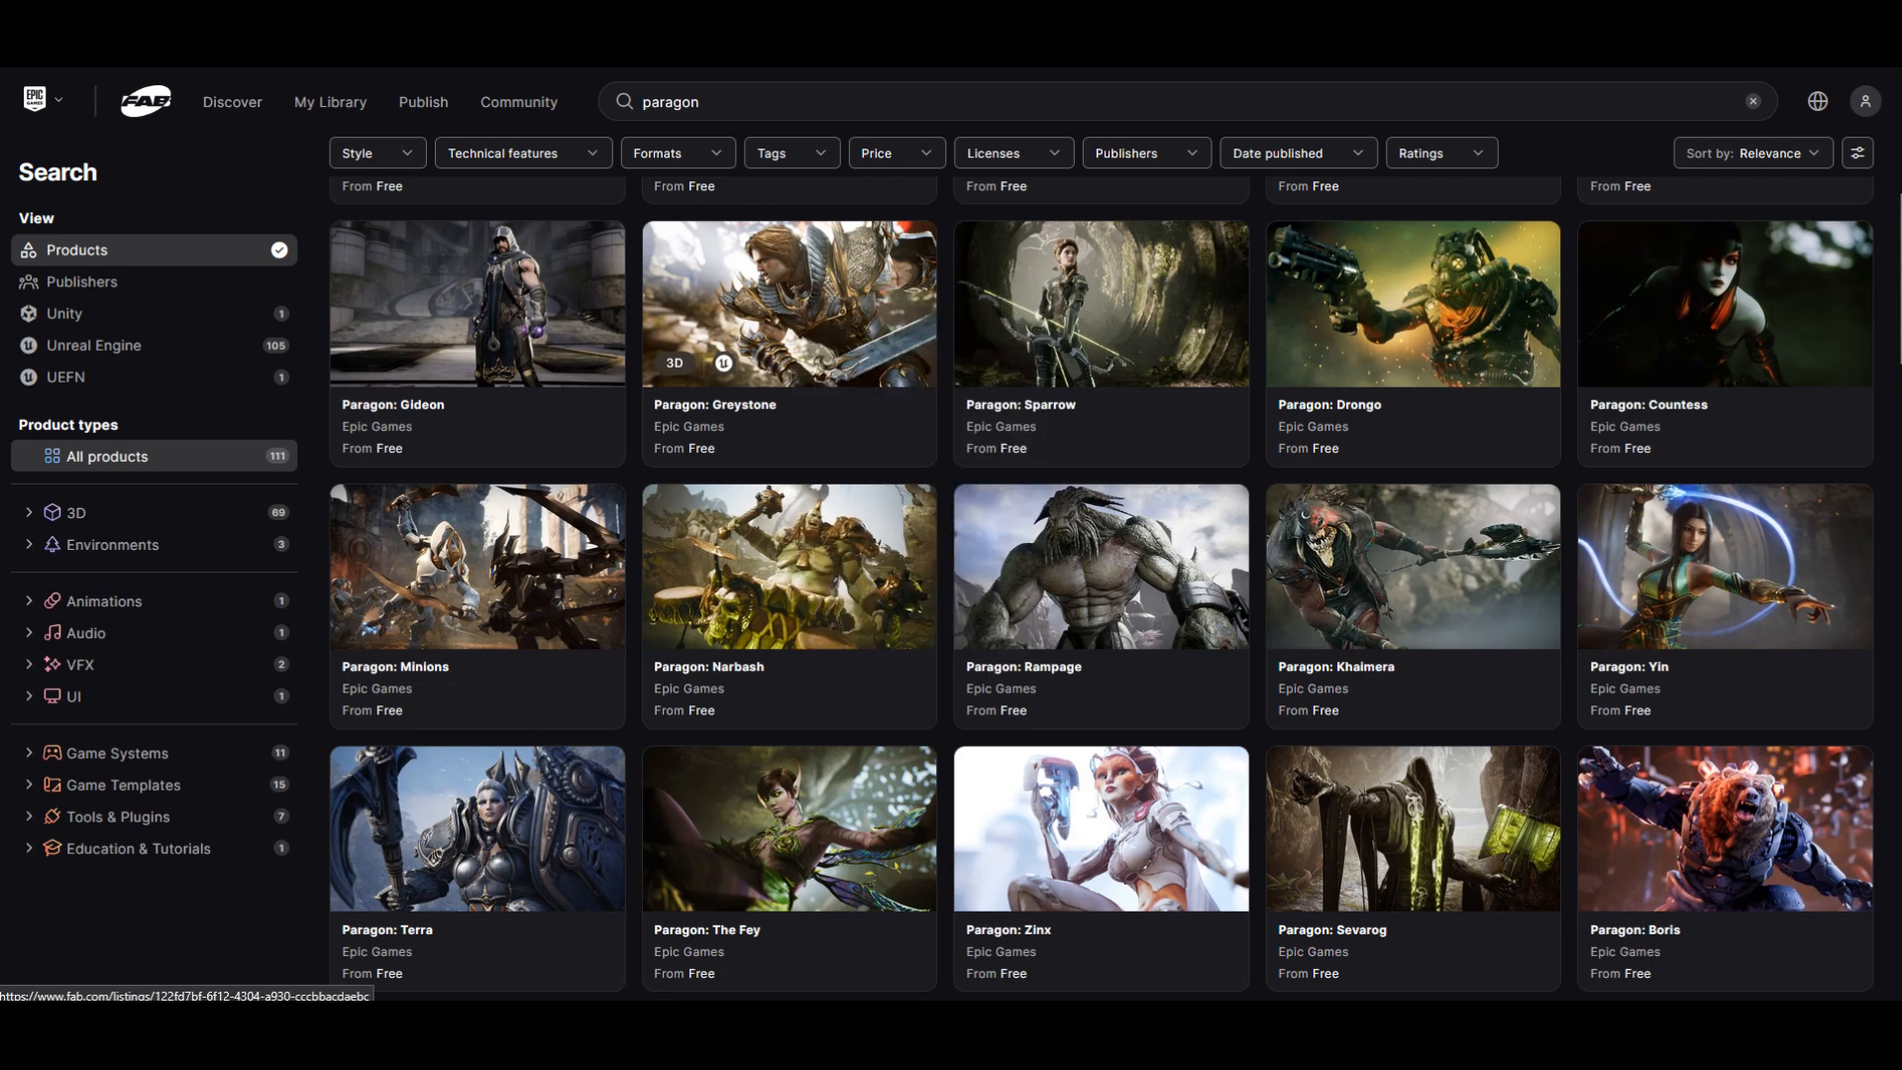
# Step: Find the Paragon: Serath listing further down the results and open it in a new browser tab
pyautogui.scroll(-5, 793, 317)
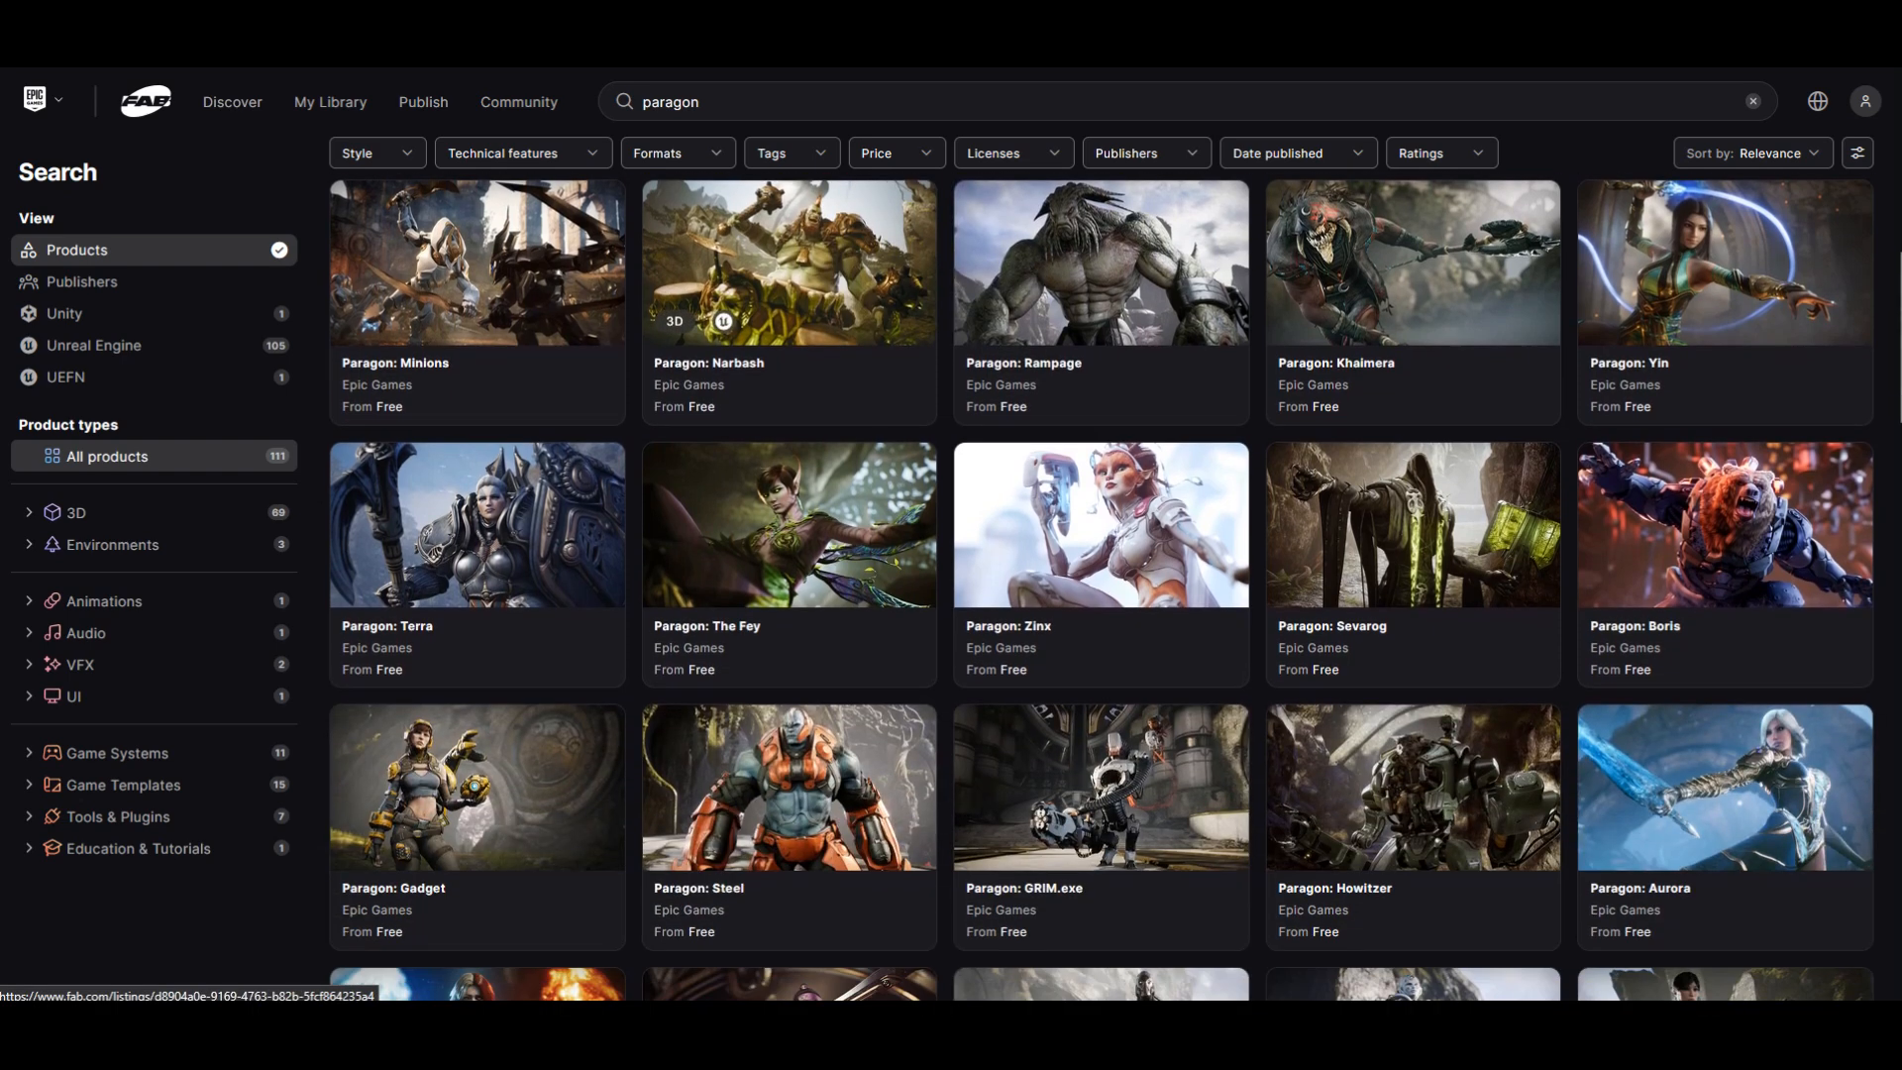
pyautogui.scroll(-3, 792, 317)
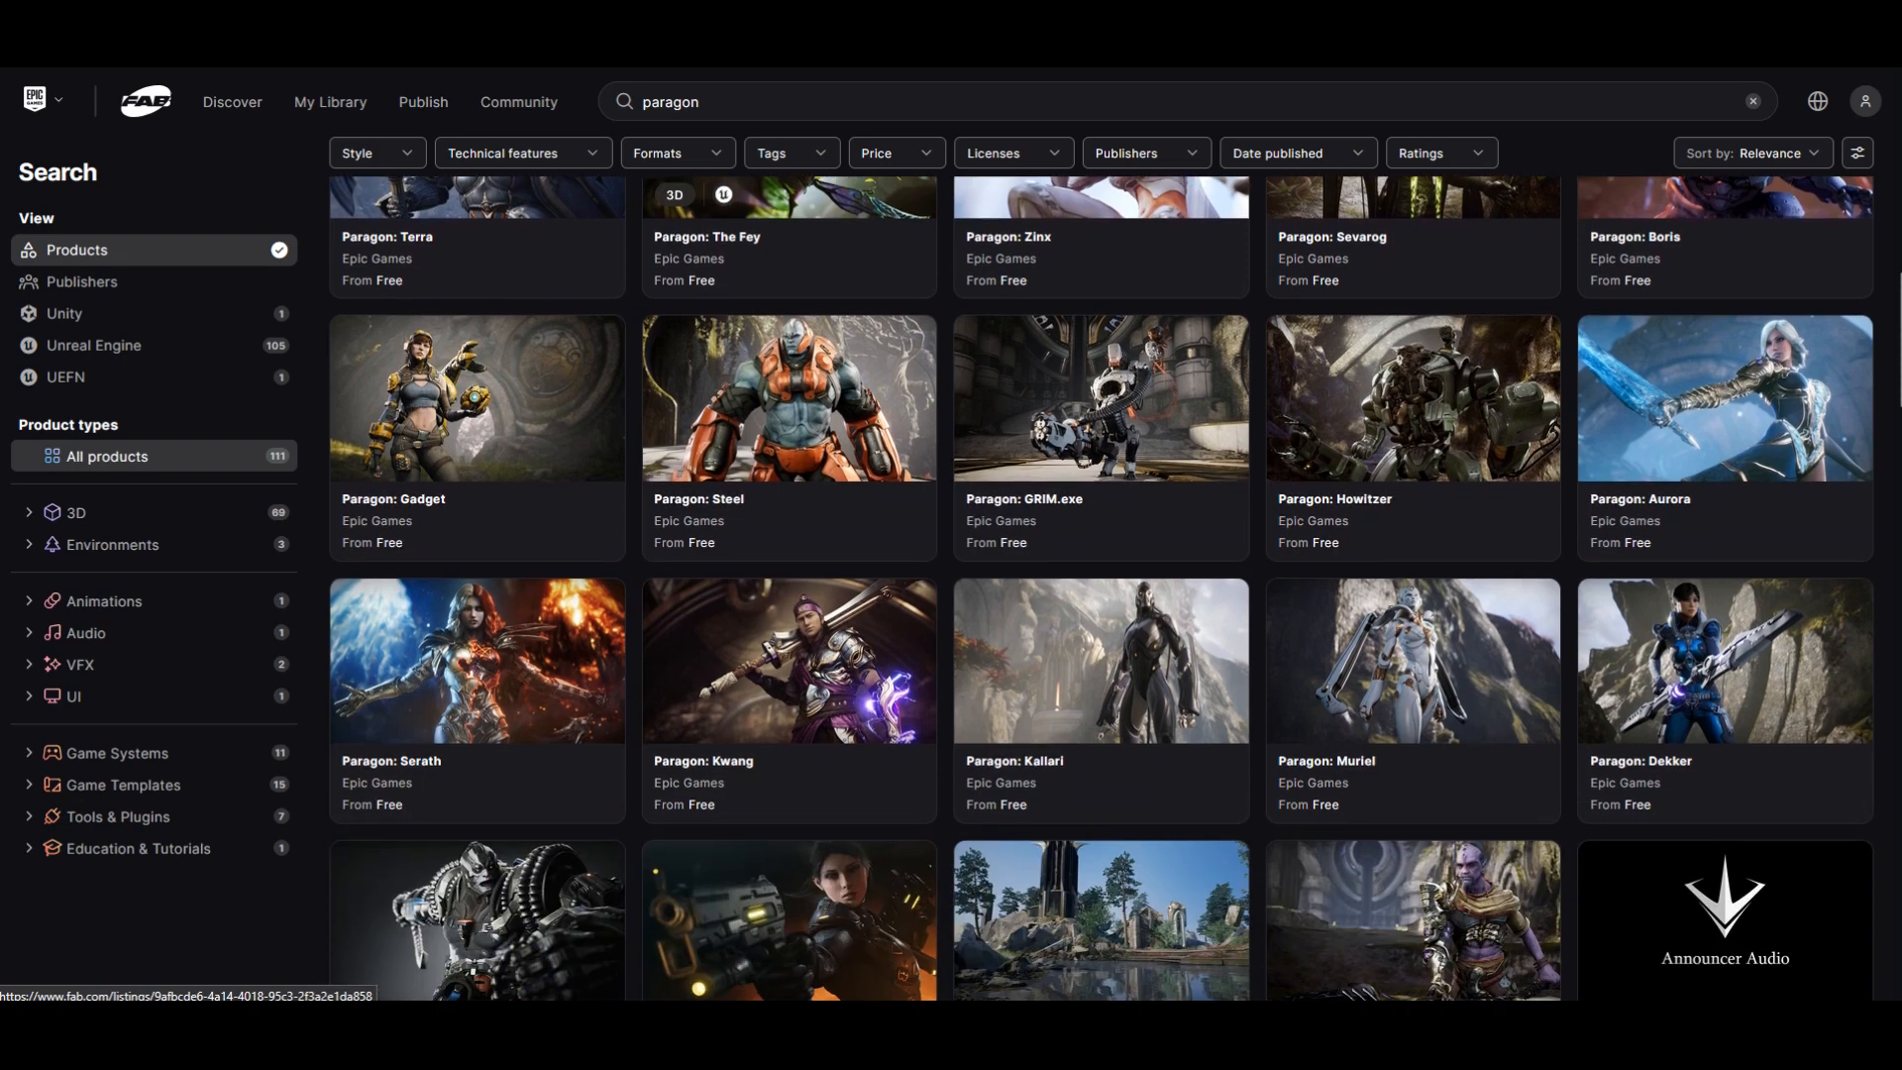
pyautogui.scroll(-1, 782, 426)
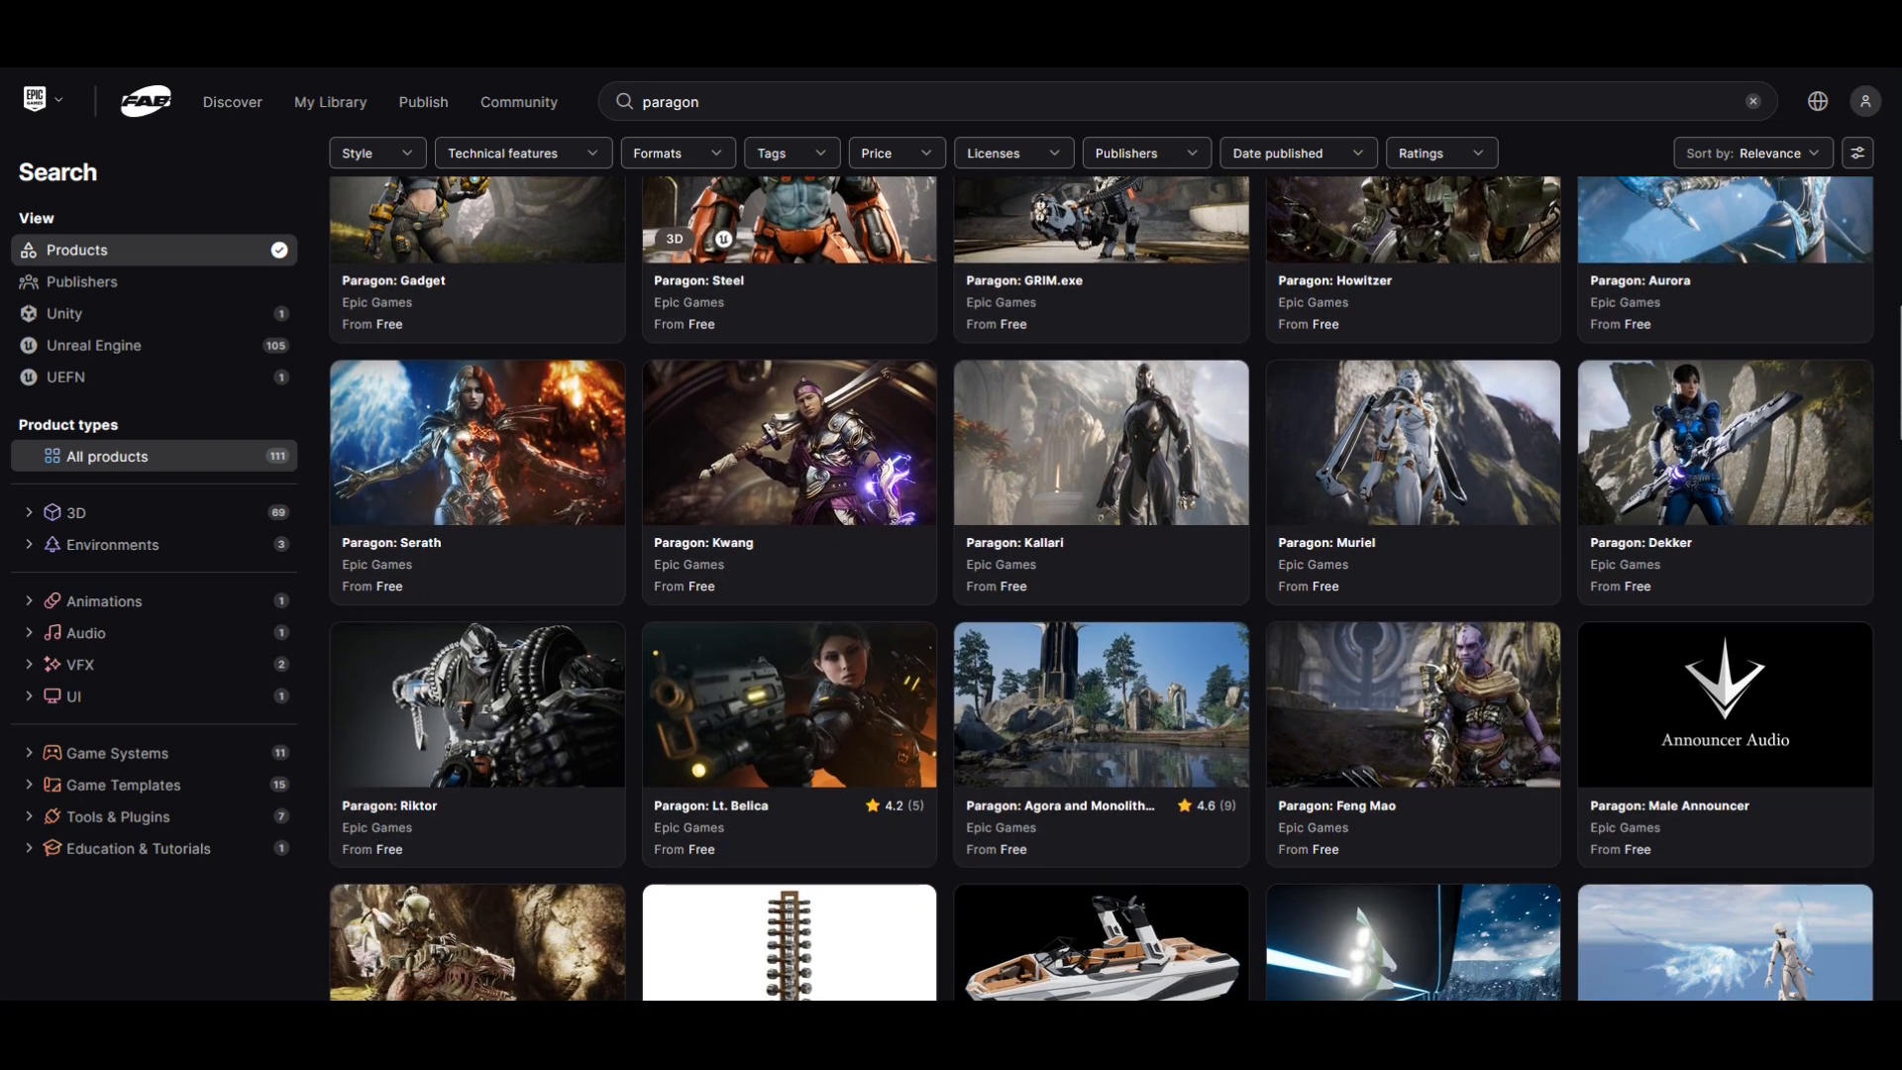
pyautogui.rightClick(483, 424)
pyautogui.click(525, 444)
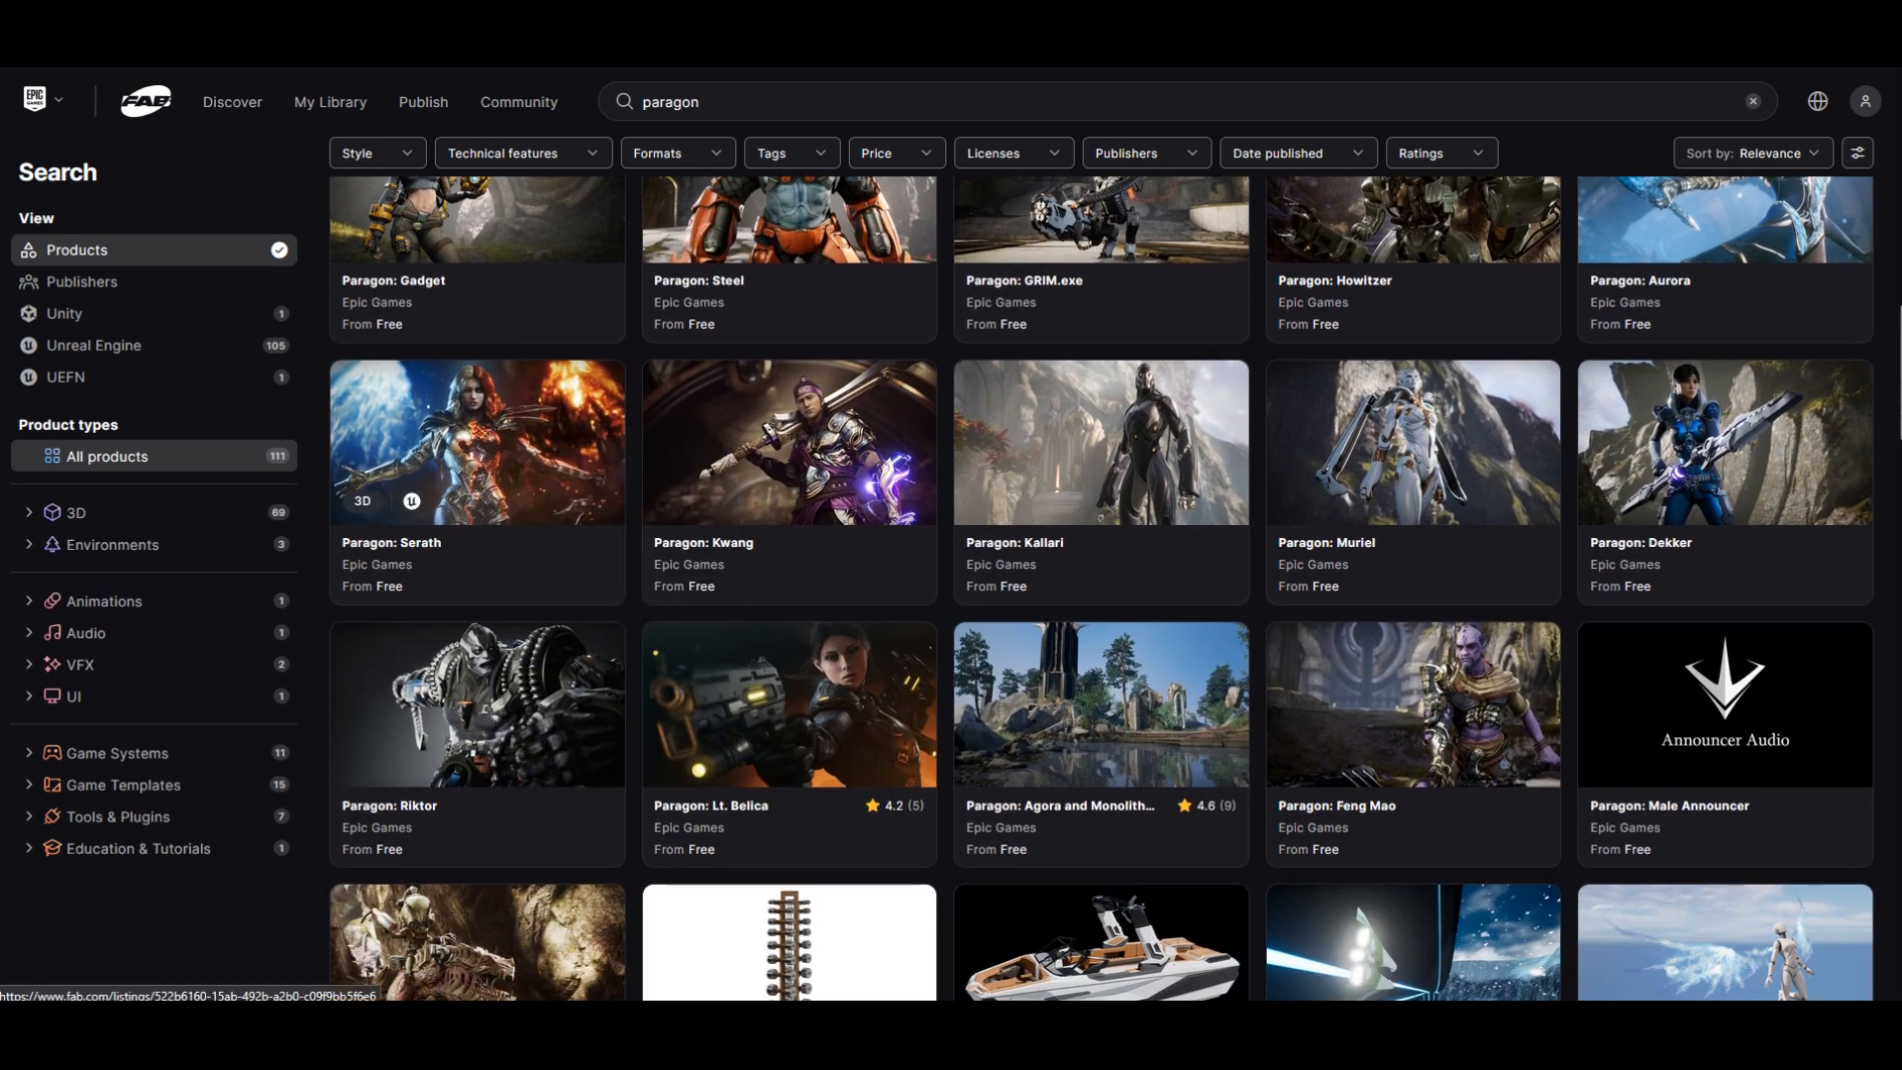
# Step: Browse the remaining Paragon characters and open the Paragon: Morigesh listing in a new browser tab
pyautogui.scroll(-3, 694, 436)
pyautogui.scroll(-3, 782, 425)
pyautogui.scroll(5, 1100, 396)
pyautogui.scroll(3, 1100, 396)
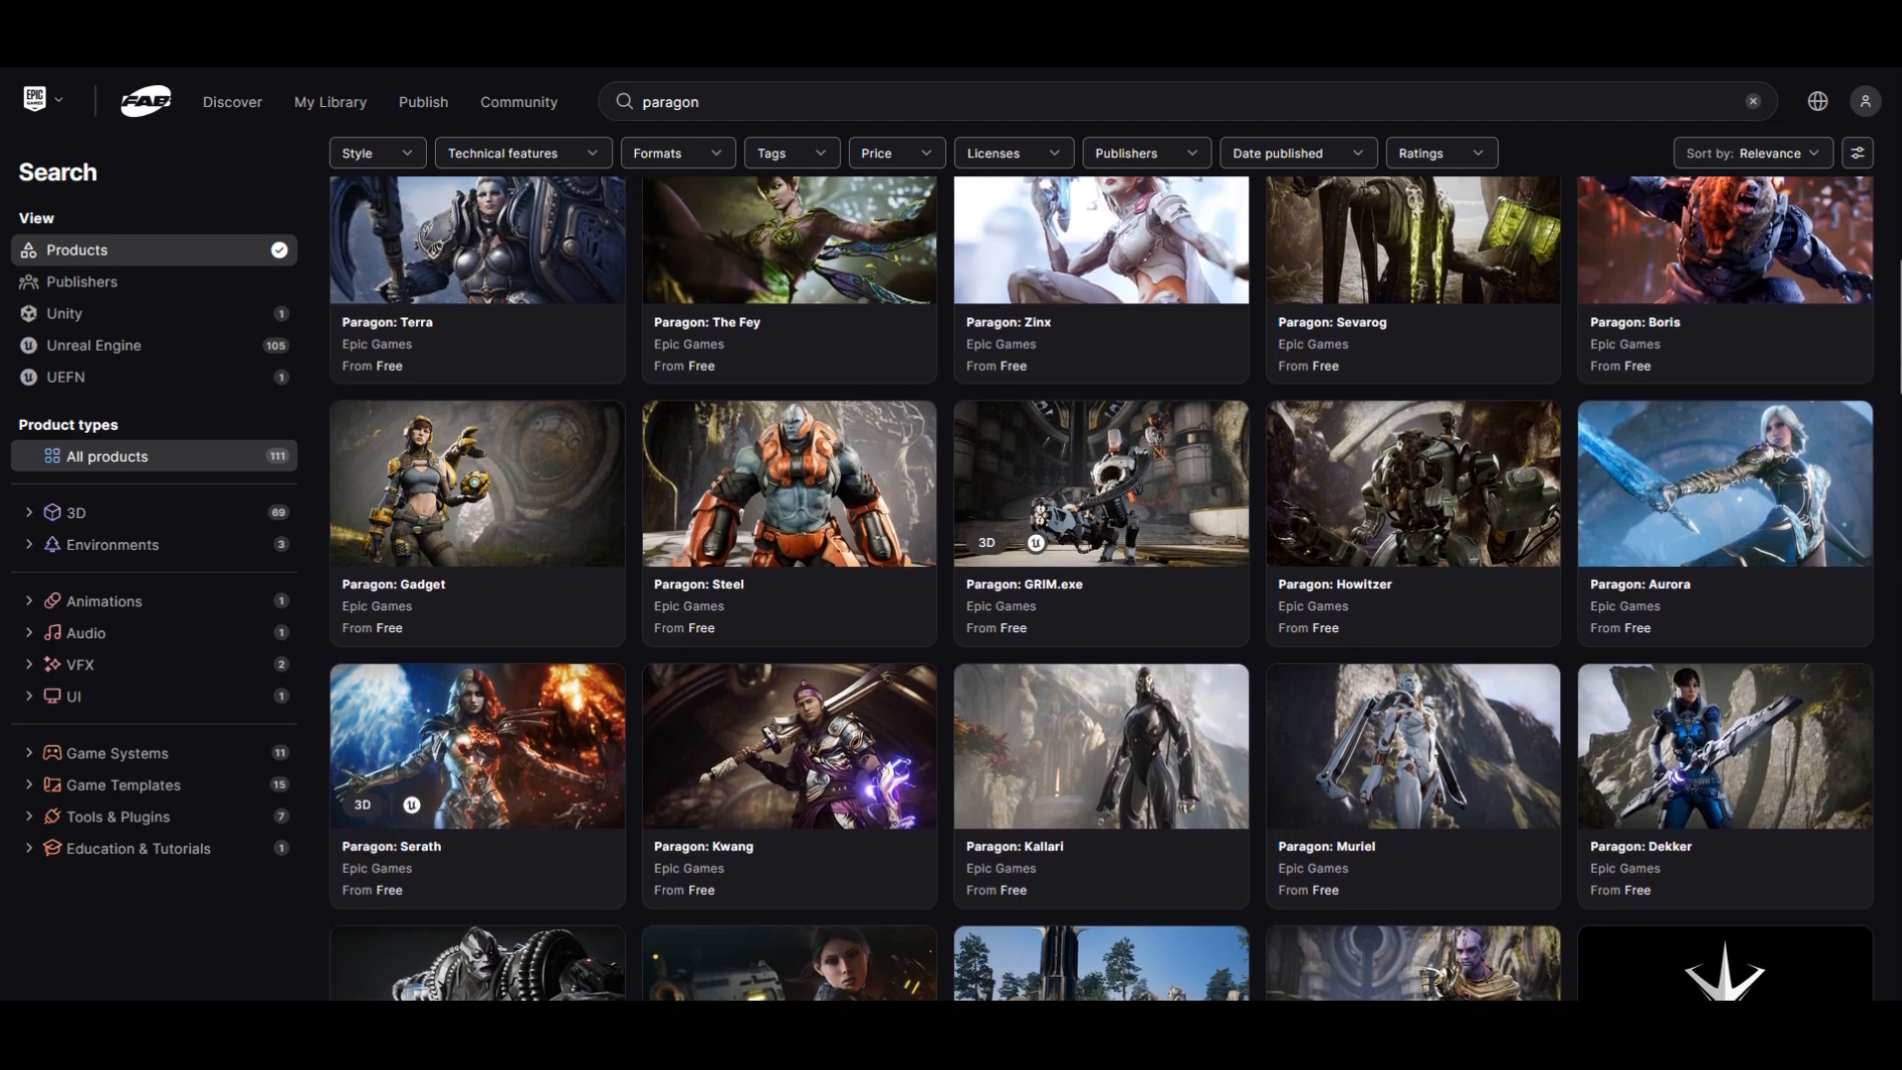
pyautogui.scroll(2, 1099, 396)
pyautogui.scroll(1, 1099, 396)
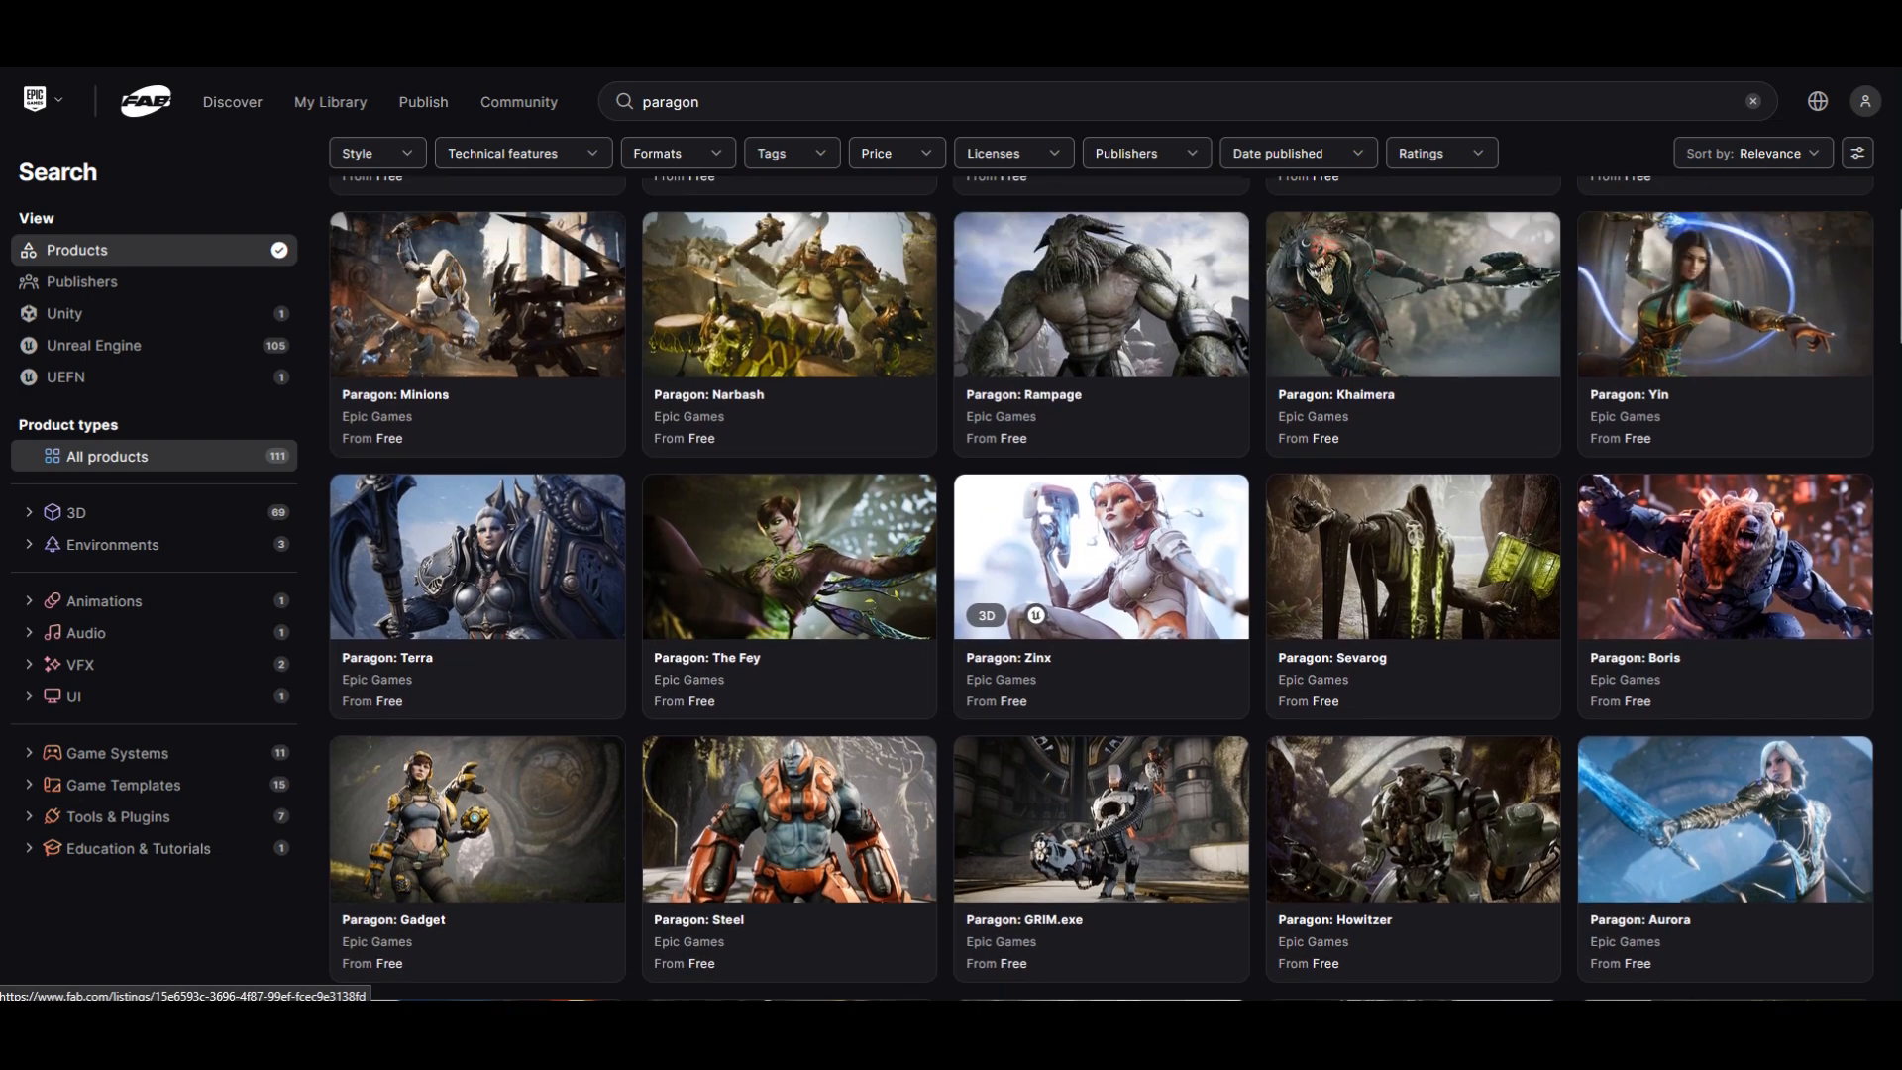
pyautogui.scroll(4, 1099, 416)
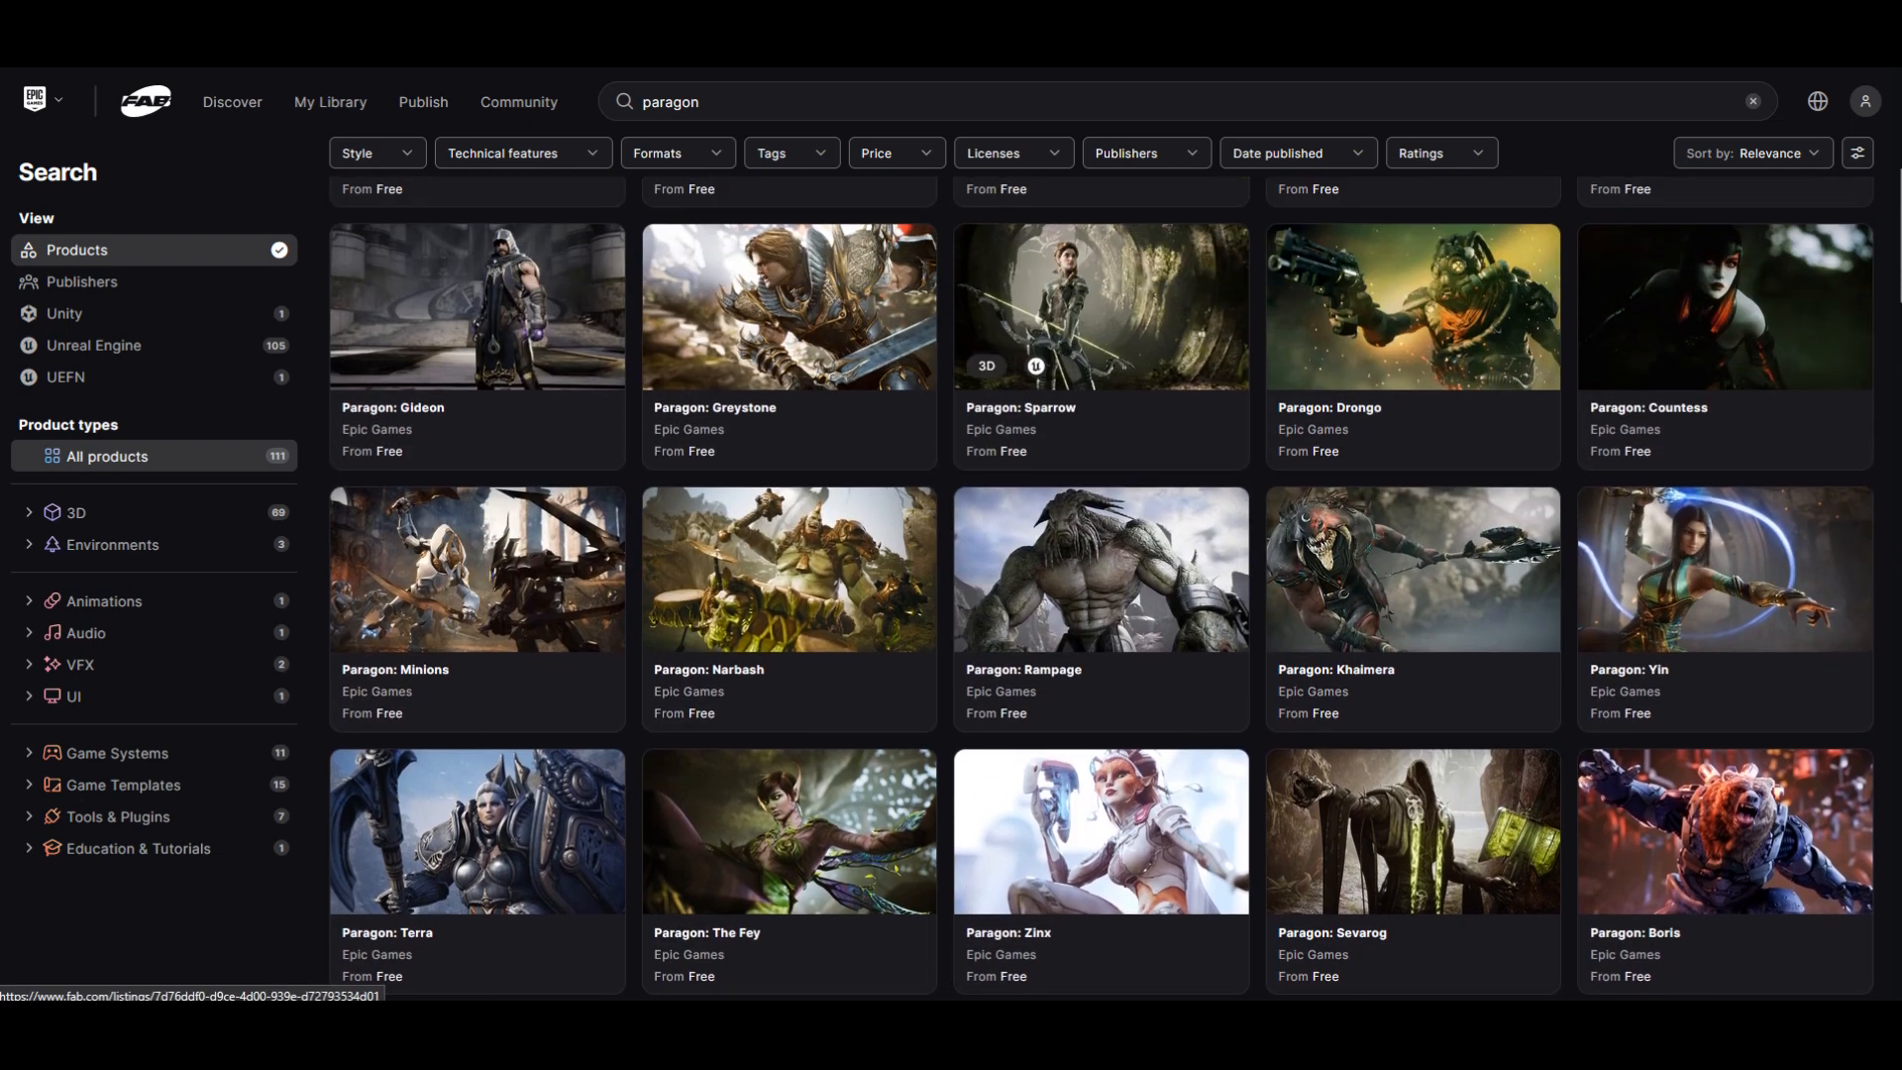
pyautogui.scroll(3, 1100, 416)
pyautogui.scroll(2, 1099, 416)
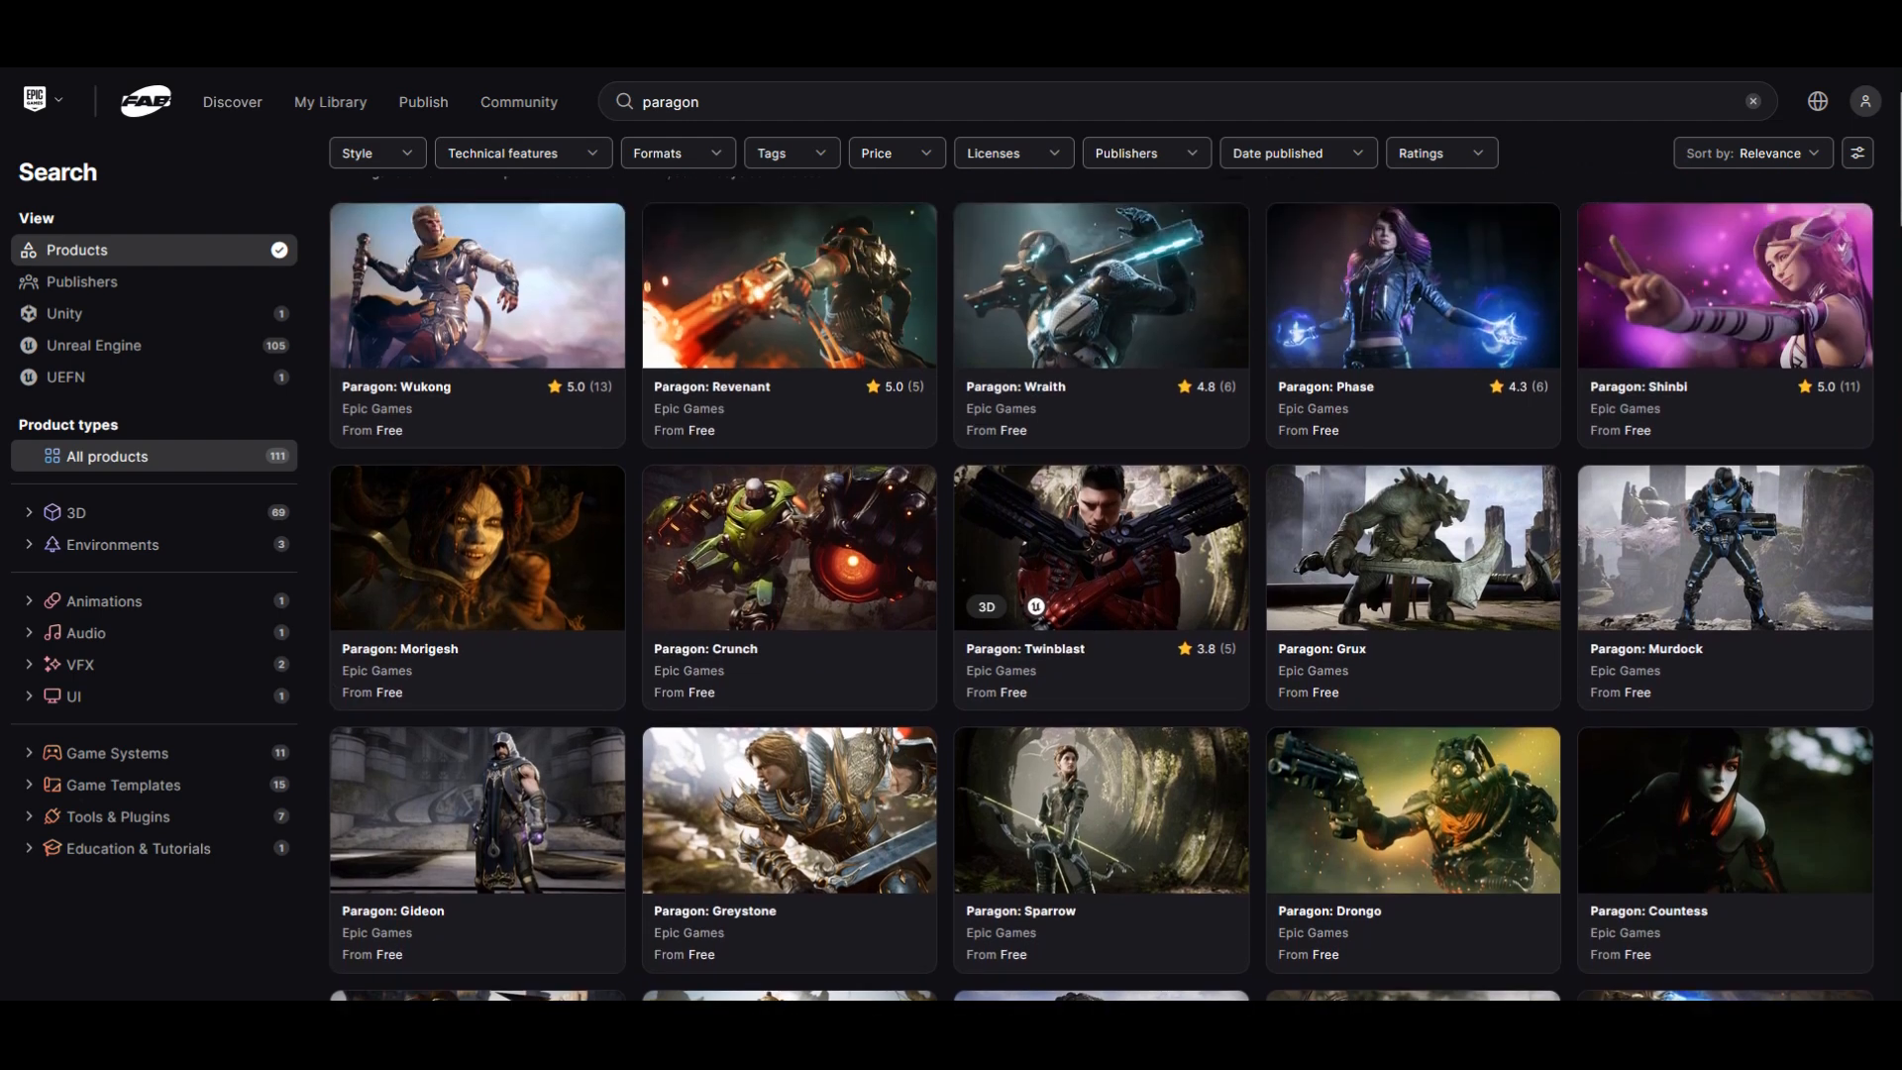
pyautogui.rightClick(477, 542)
pyautogui.click(551, 563)
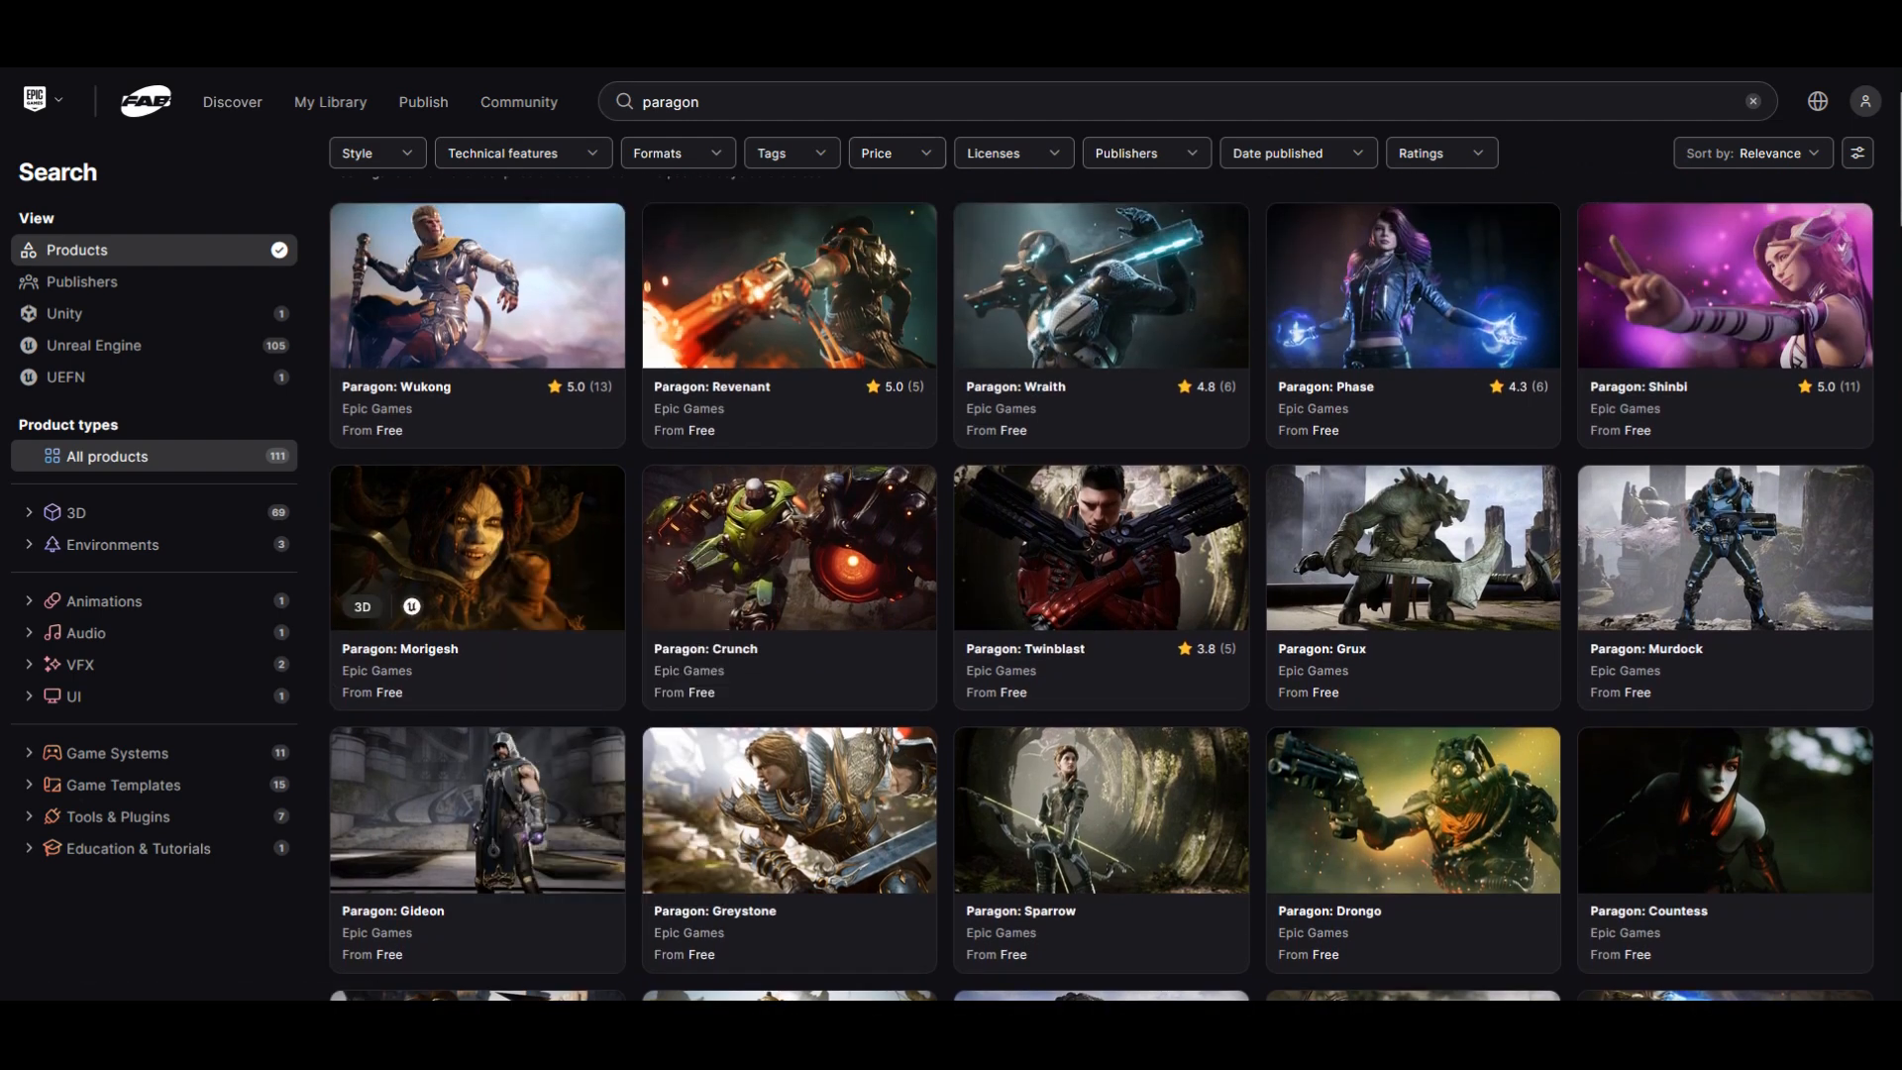
# Step: Examine the preview images of the different armour skins on the Paragon: Greystone listing
pyautogui.hotkey('ctrl', 'Tab')
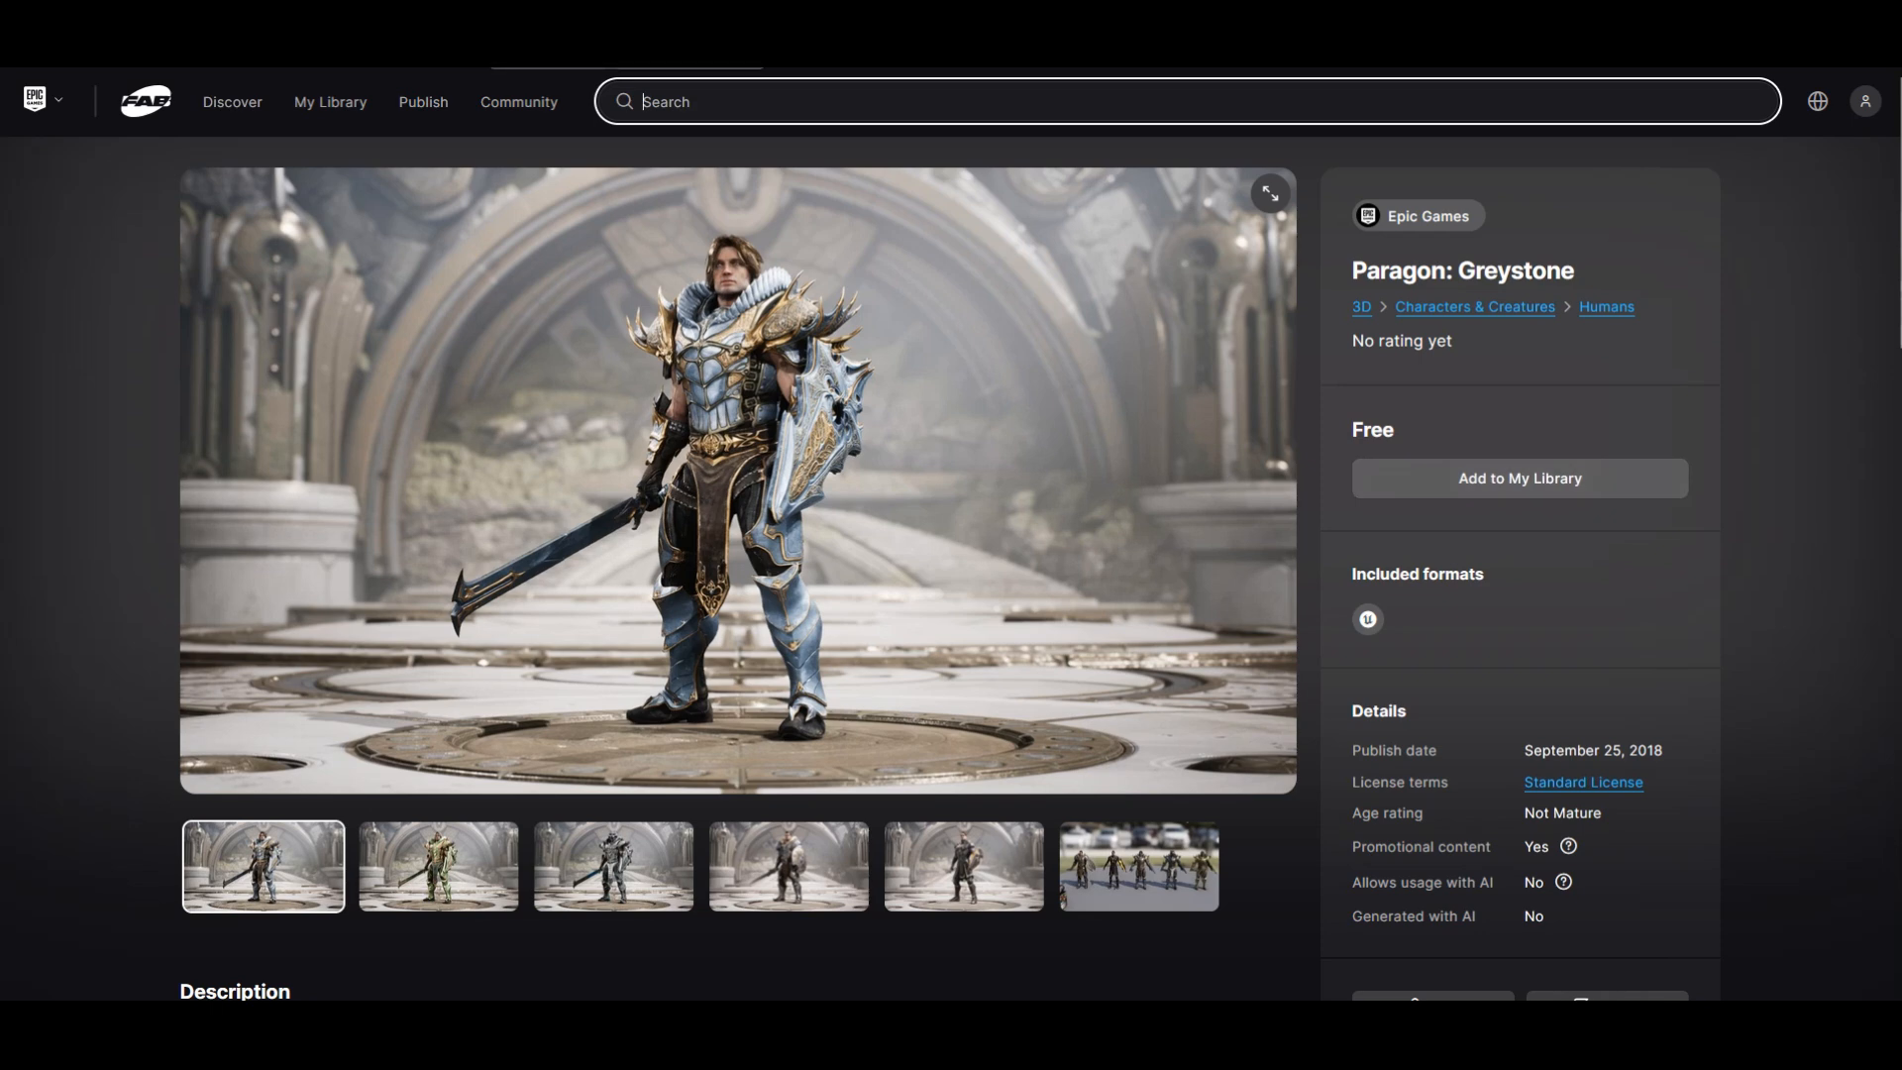
pyautogui.click(439, 867)
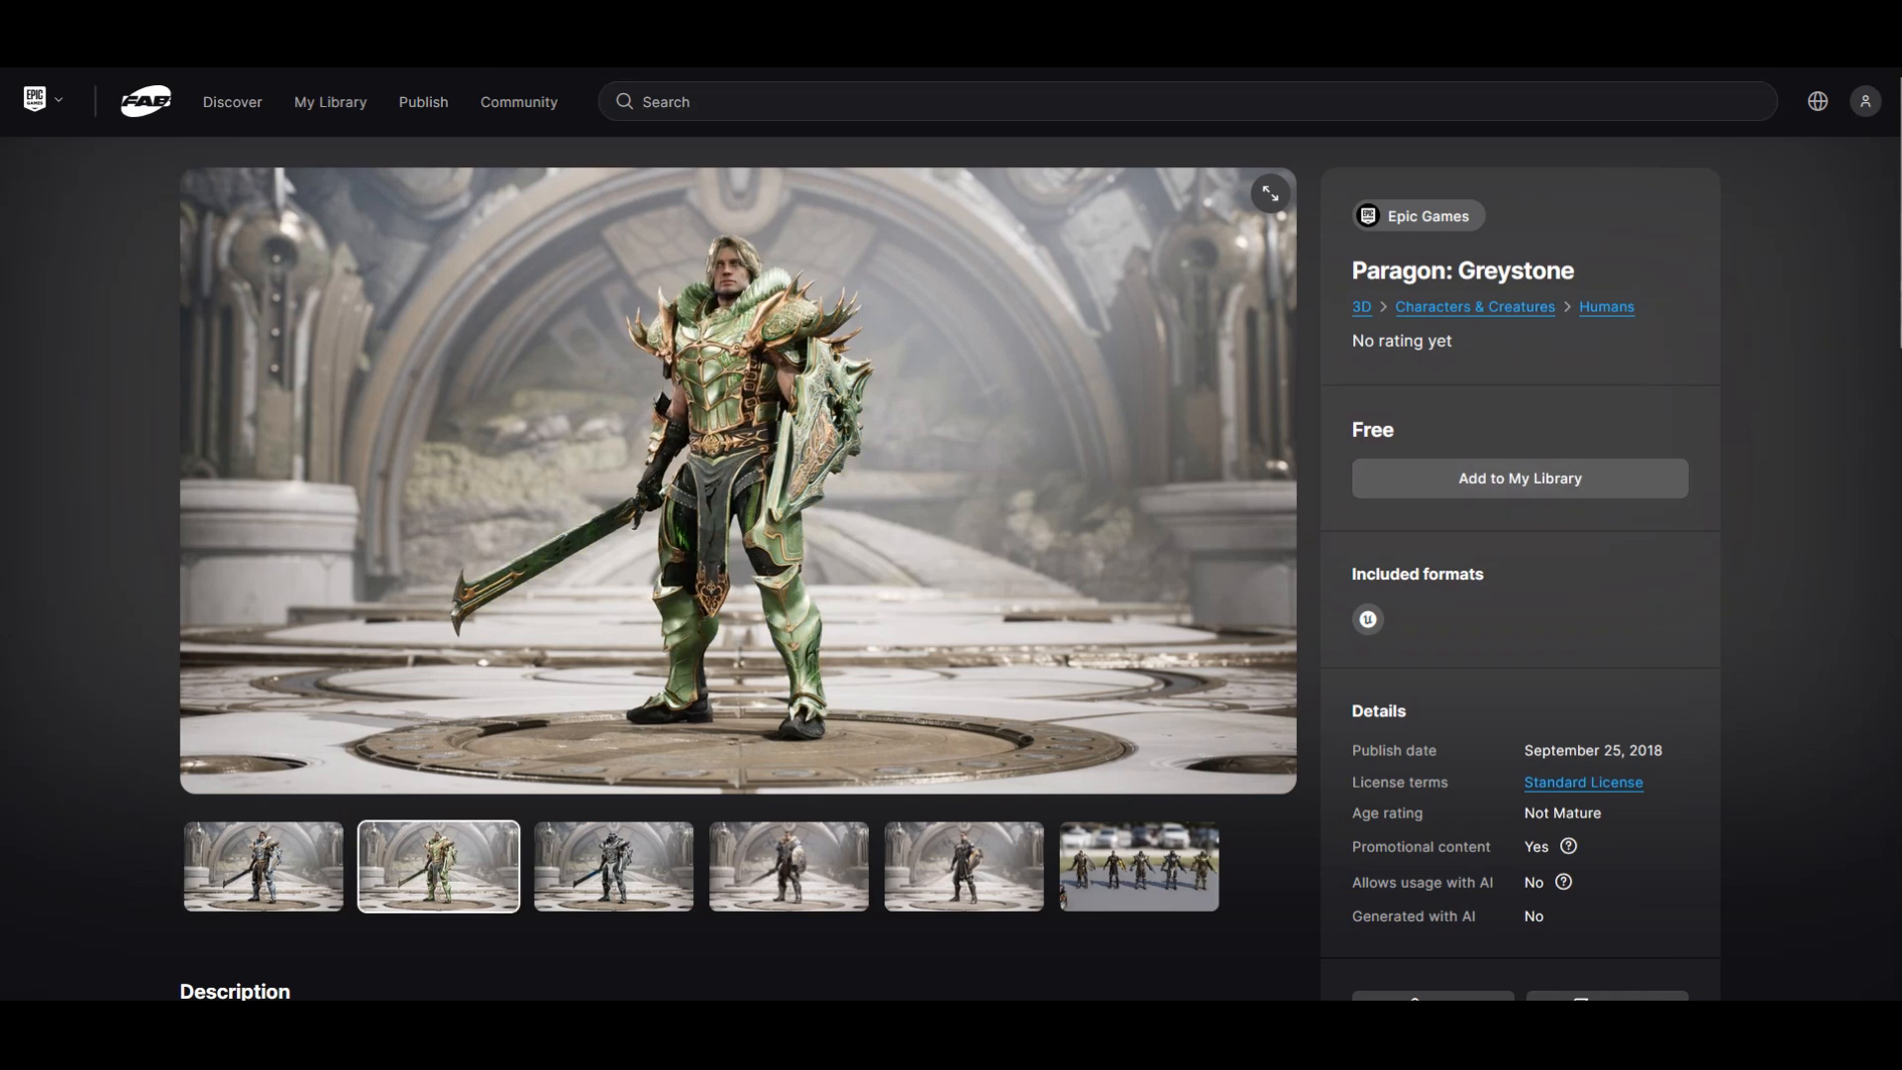
pyautogui.click(614, 867)
pyautogui.click(789, 867)
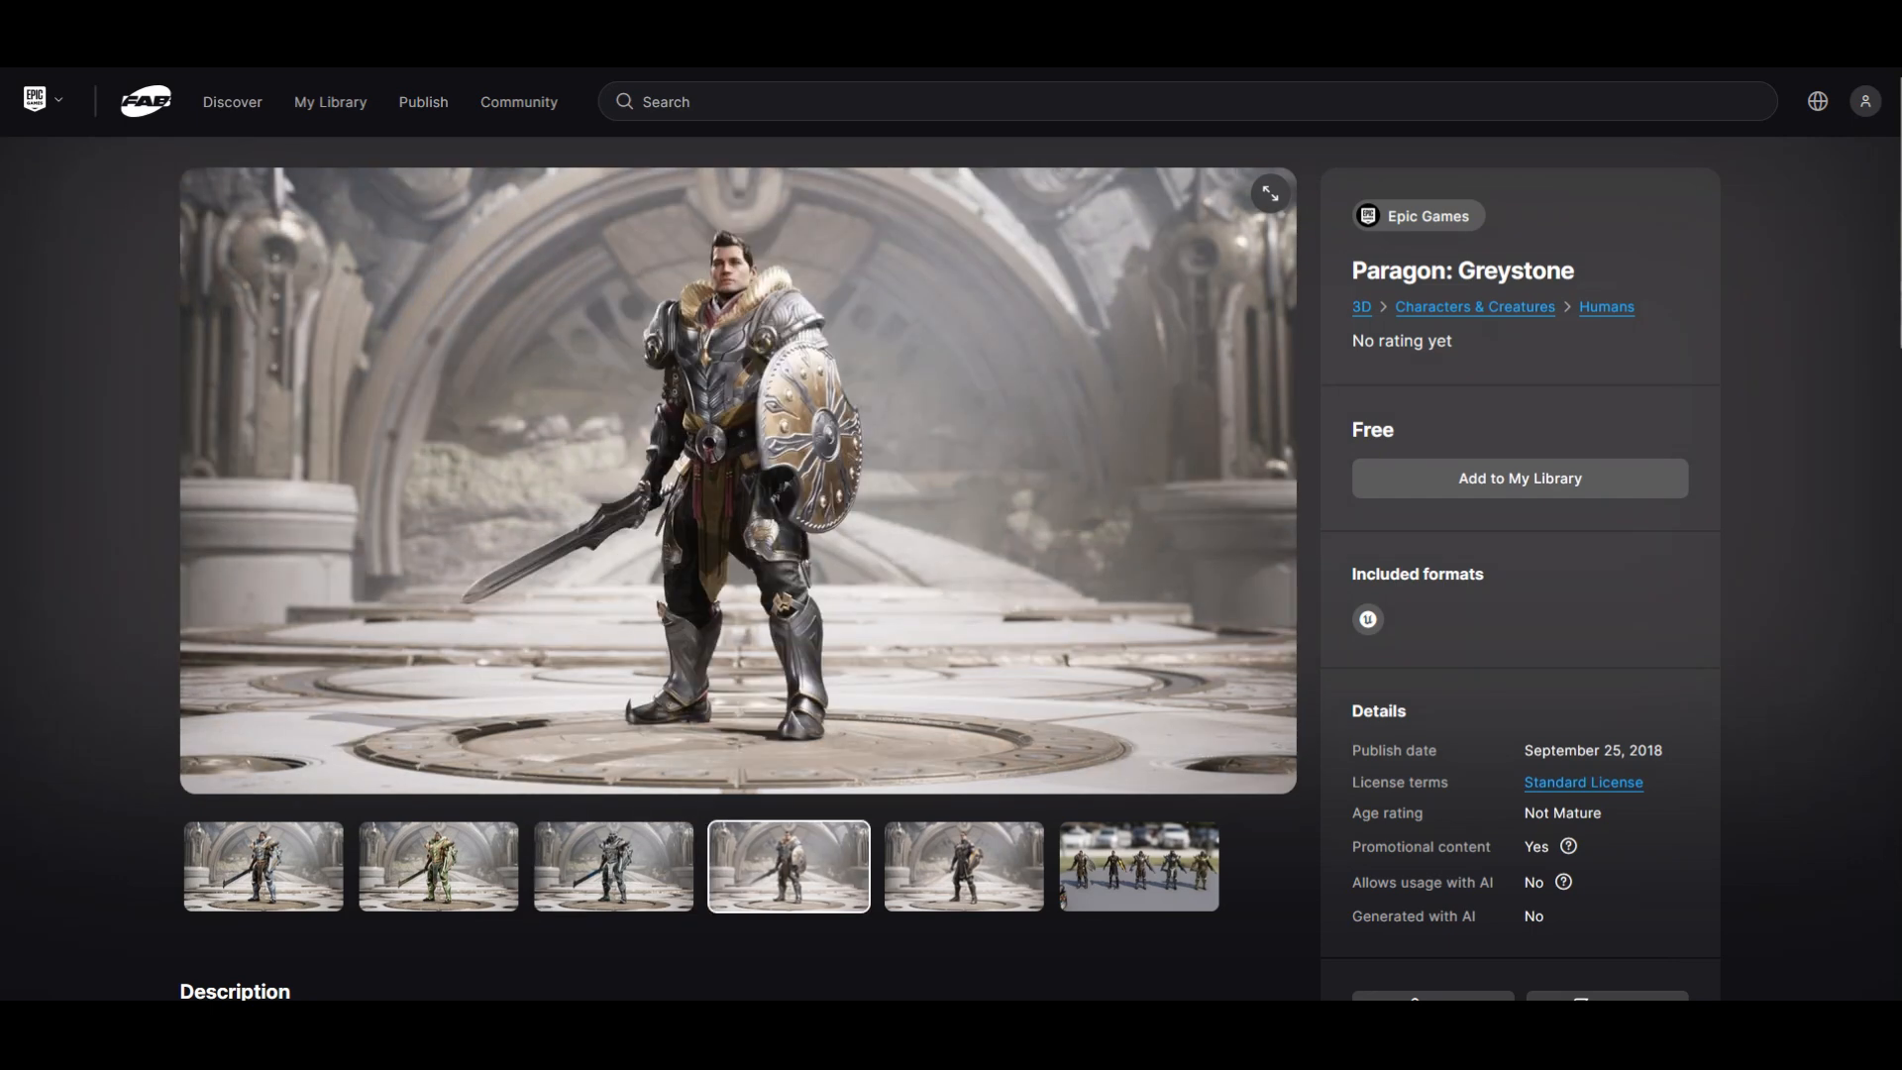
pyautogui.click(964, 867)
pyautogui.click(614, 867)
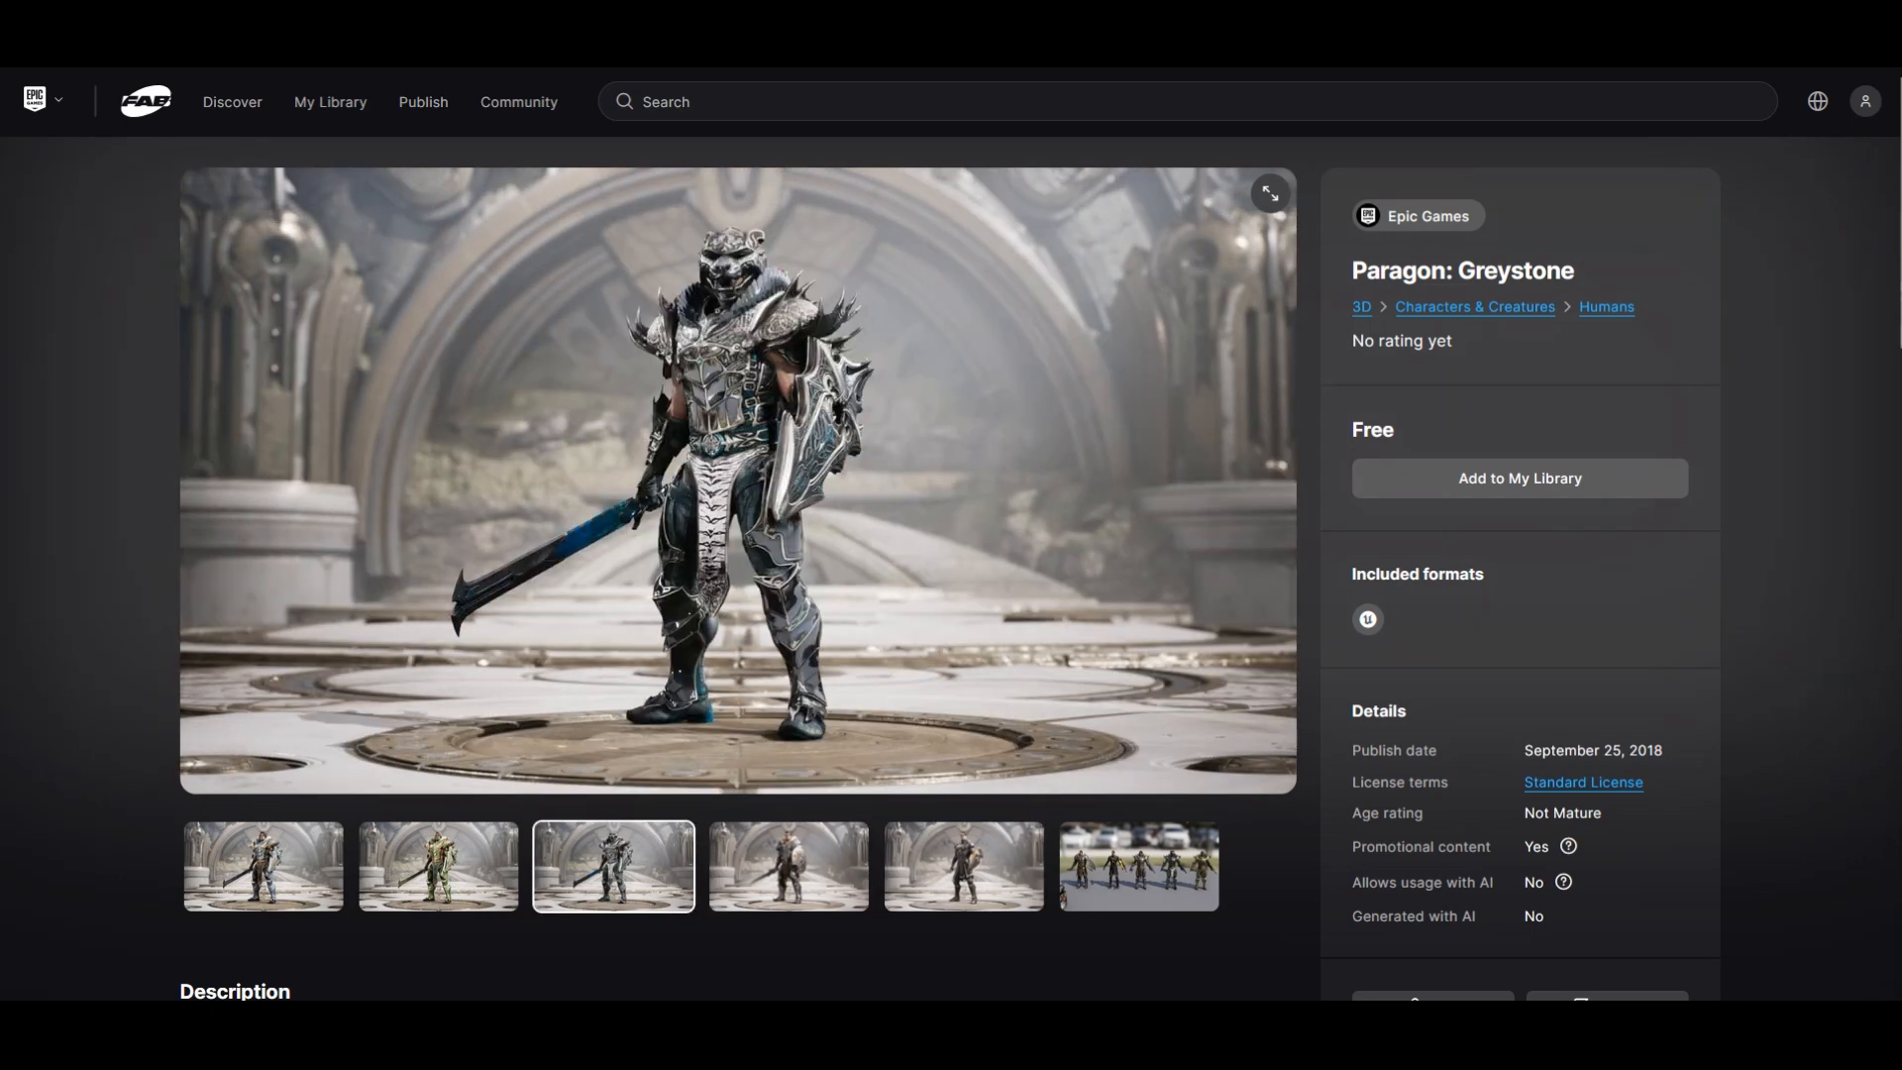
pyautogui.click(789, 867)
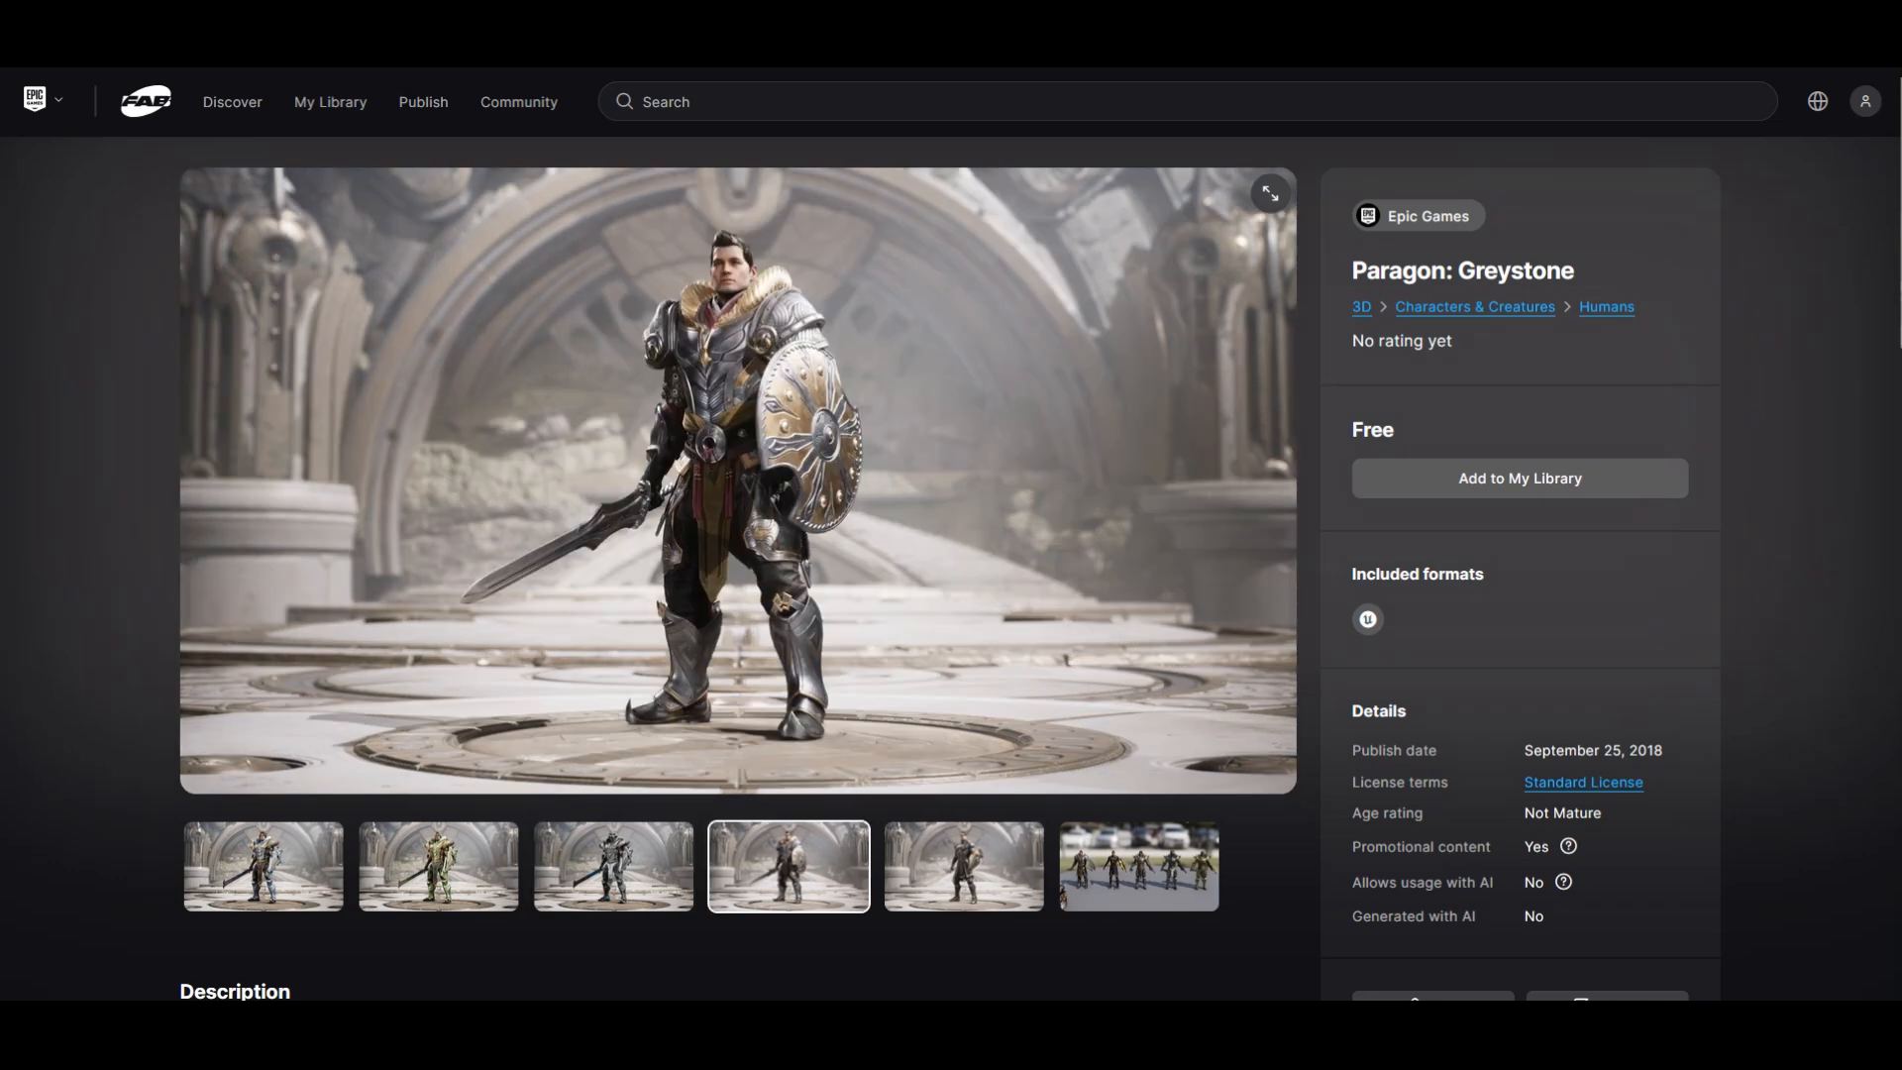
pyautogui.click(964, 866)
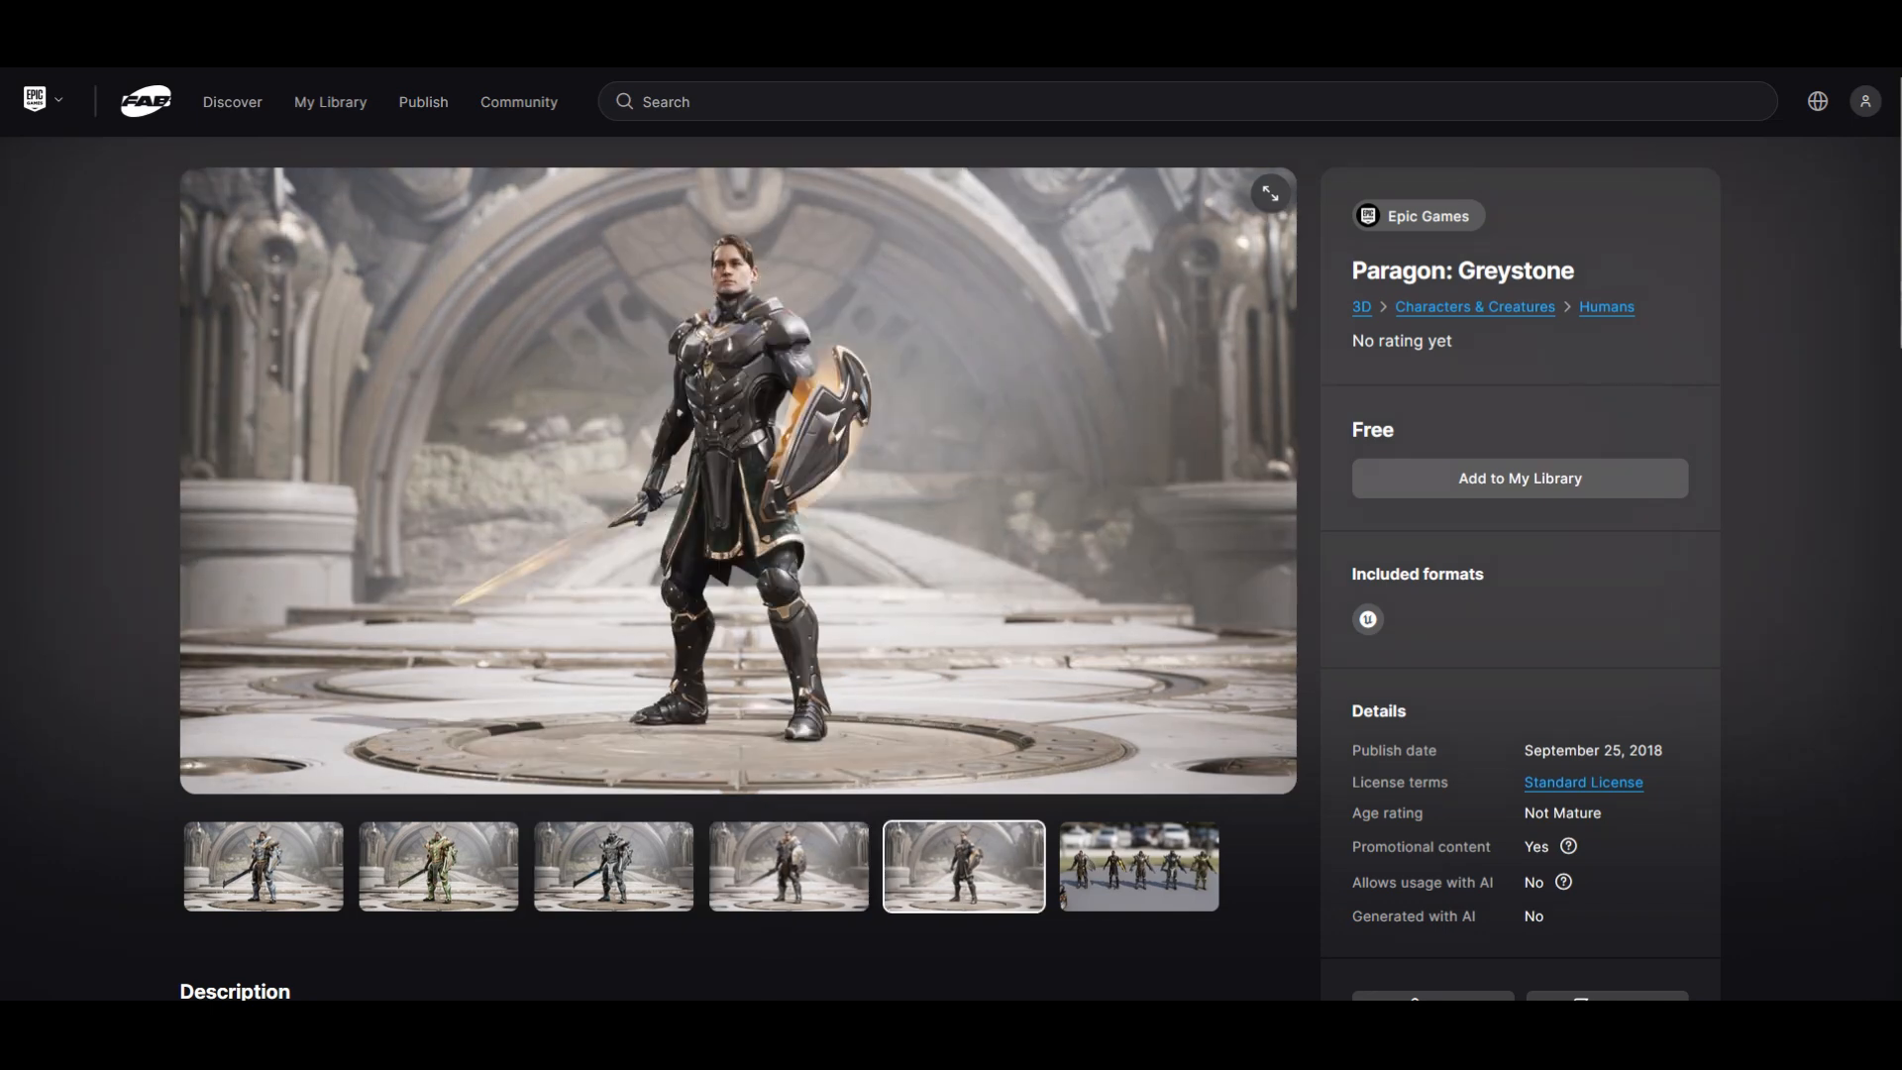
pyautogui.click(789, 867)
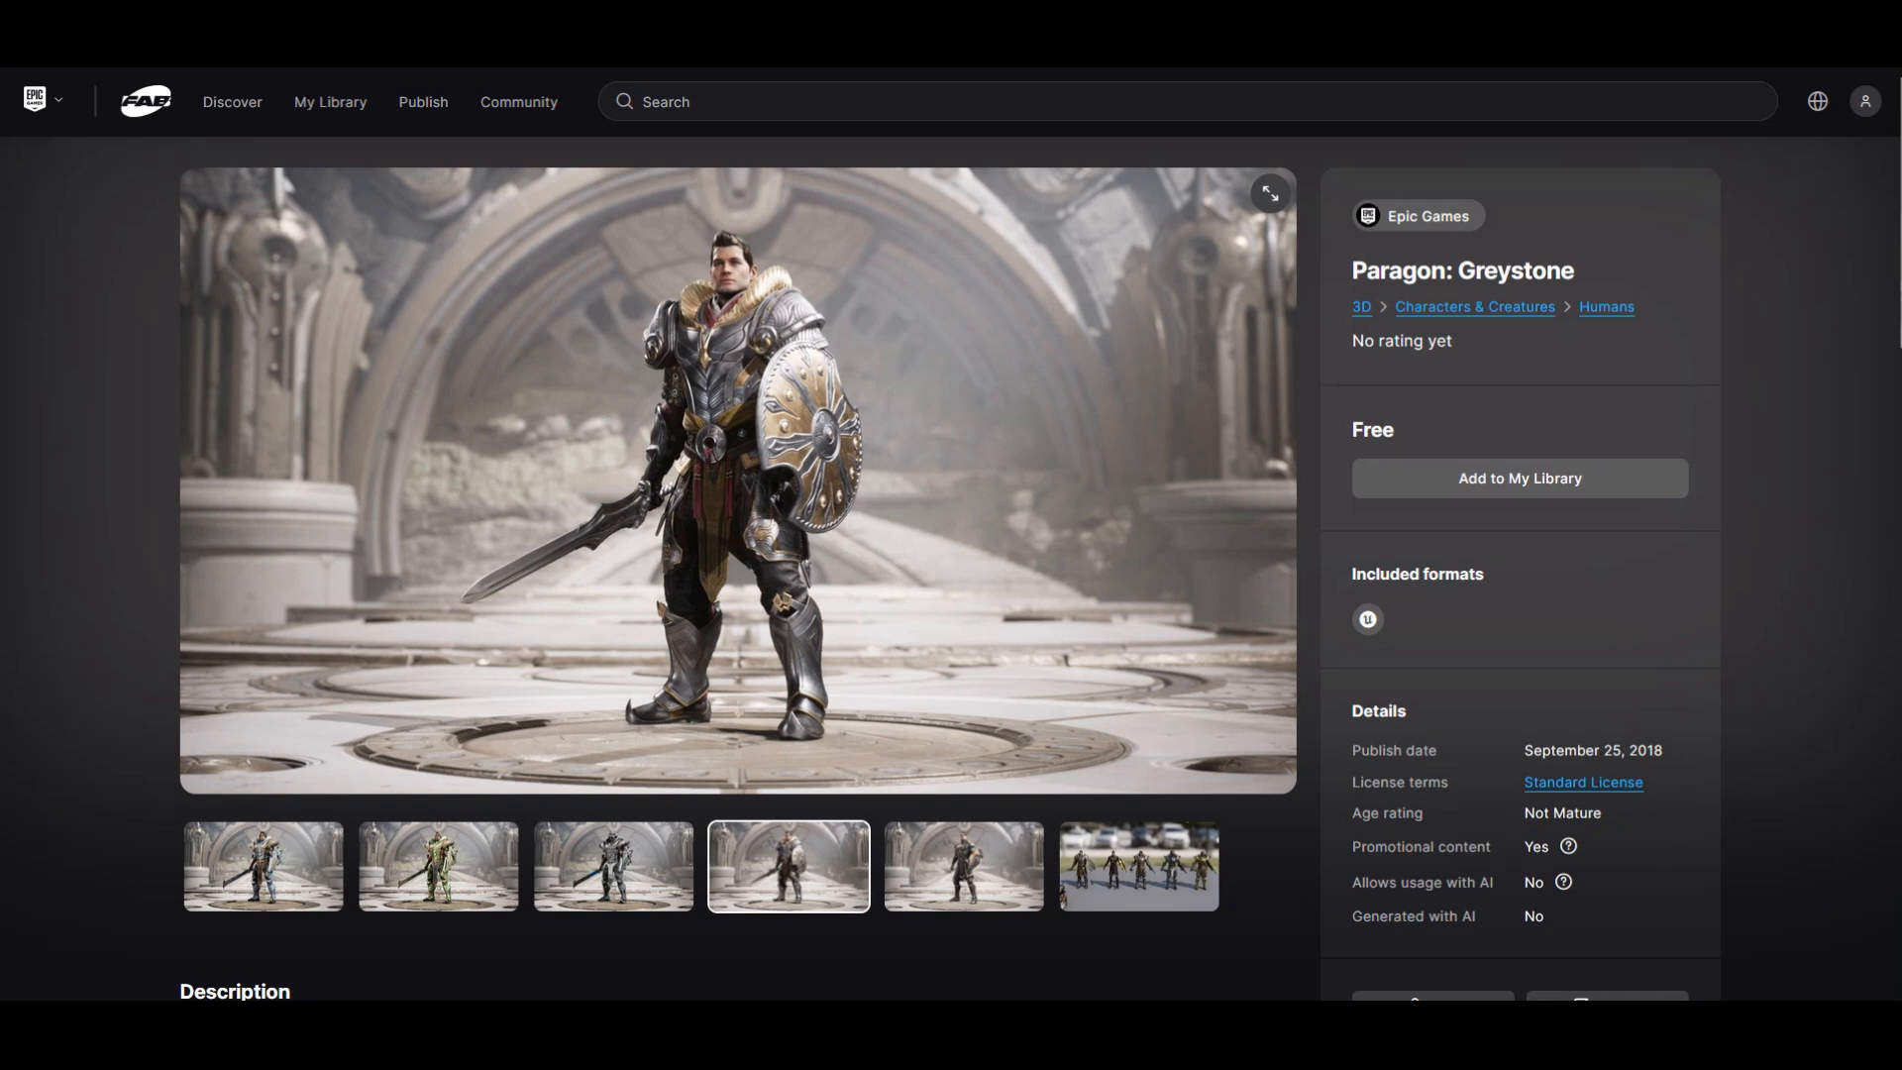
# Step: Compare the remaining Greystone skins, and look through the armour skin images on the Paragon: Serath listing
pyautogui.click(614, 866)
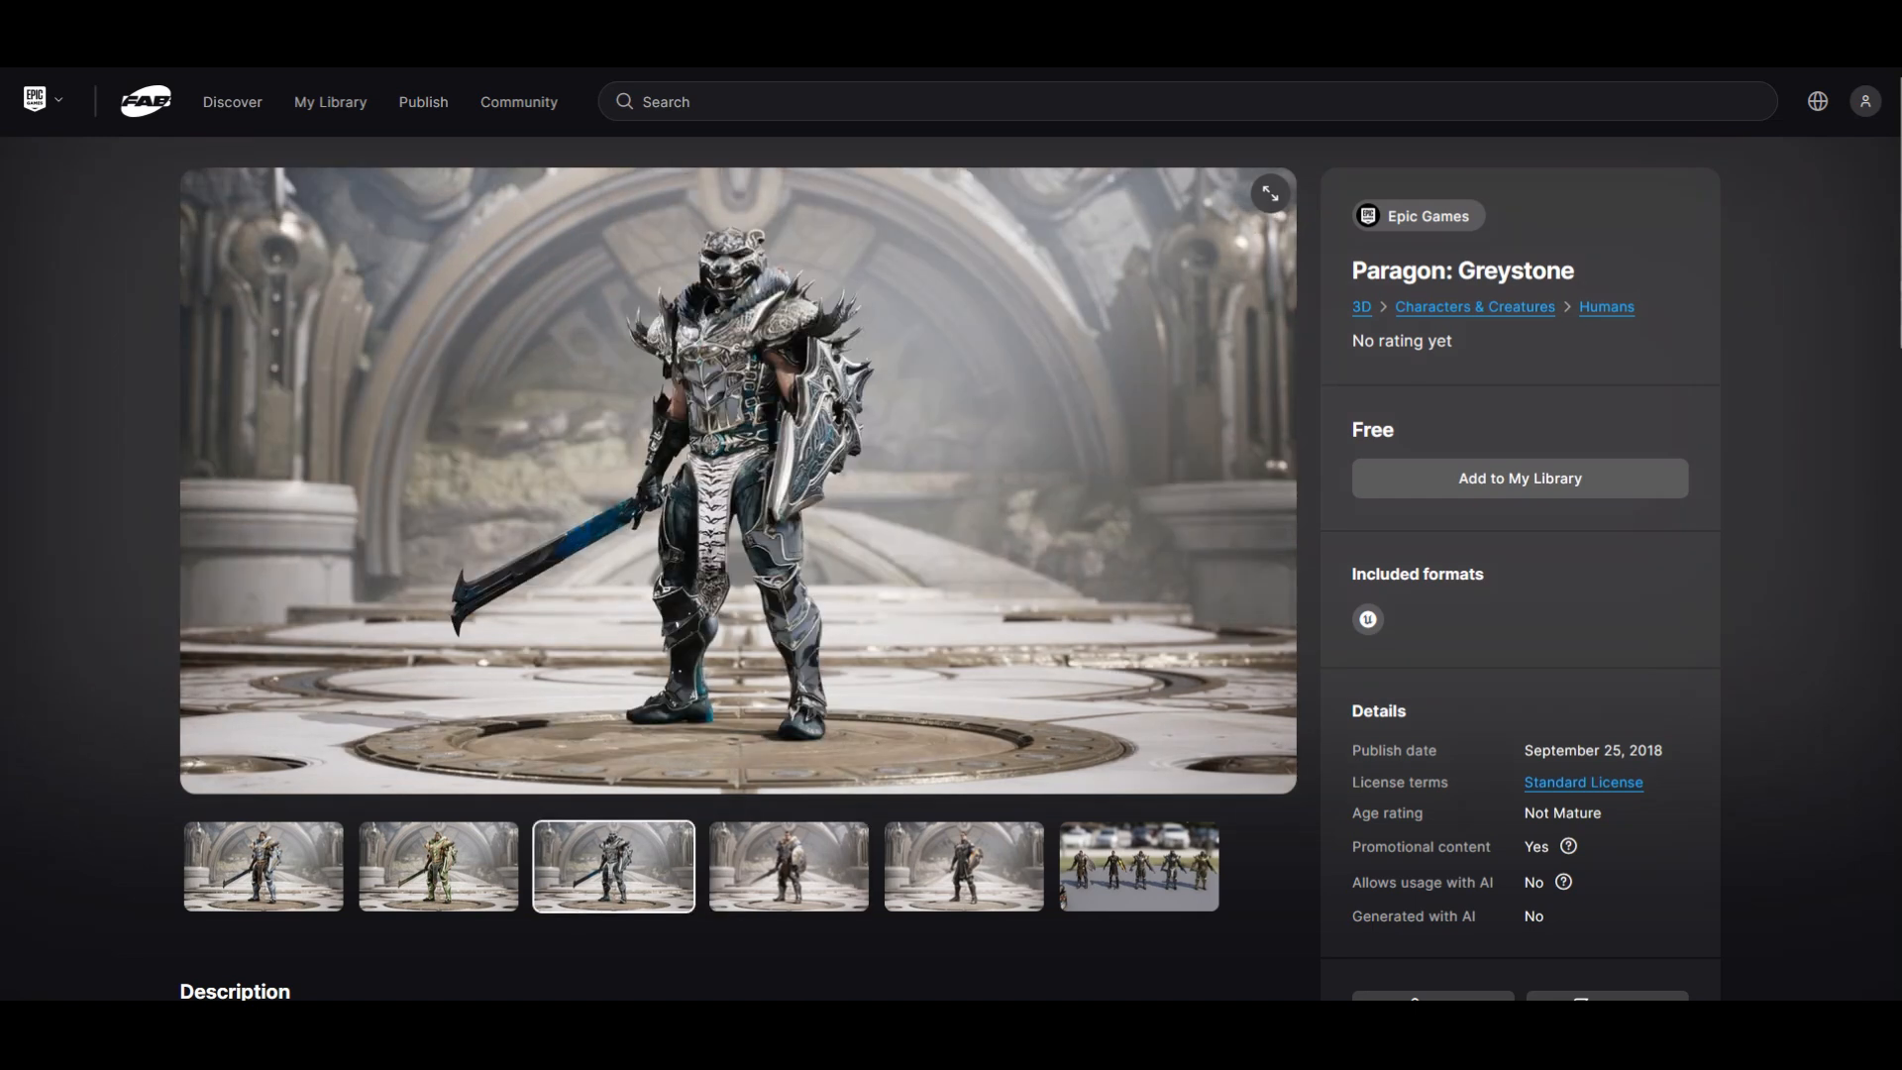
pyautogui.click(789, 867)
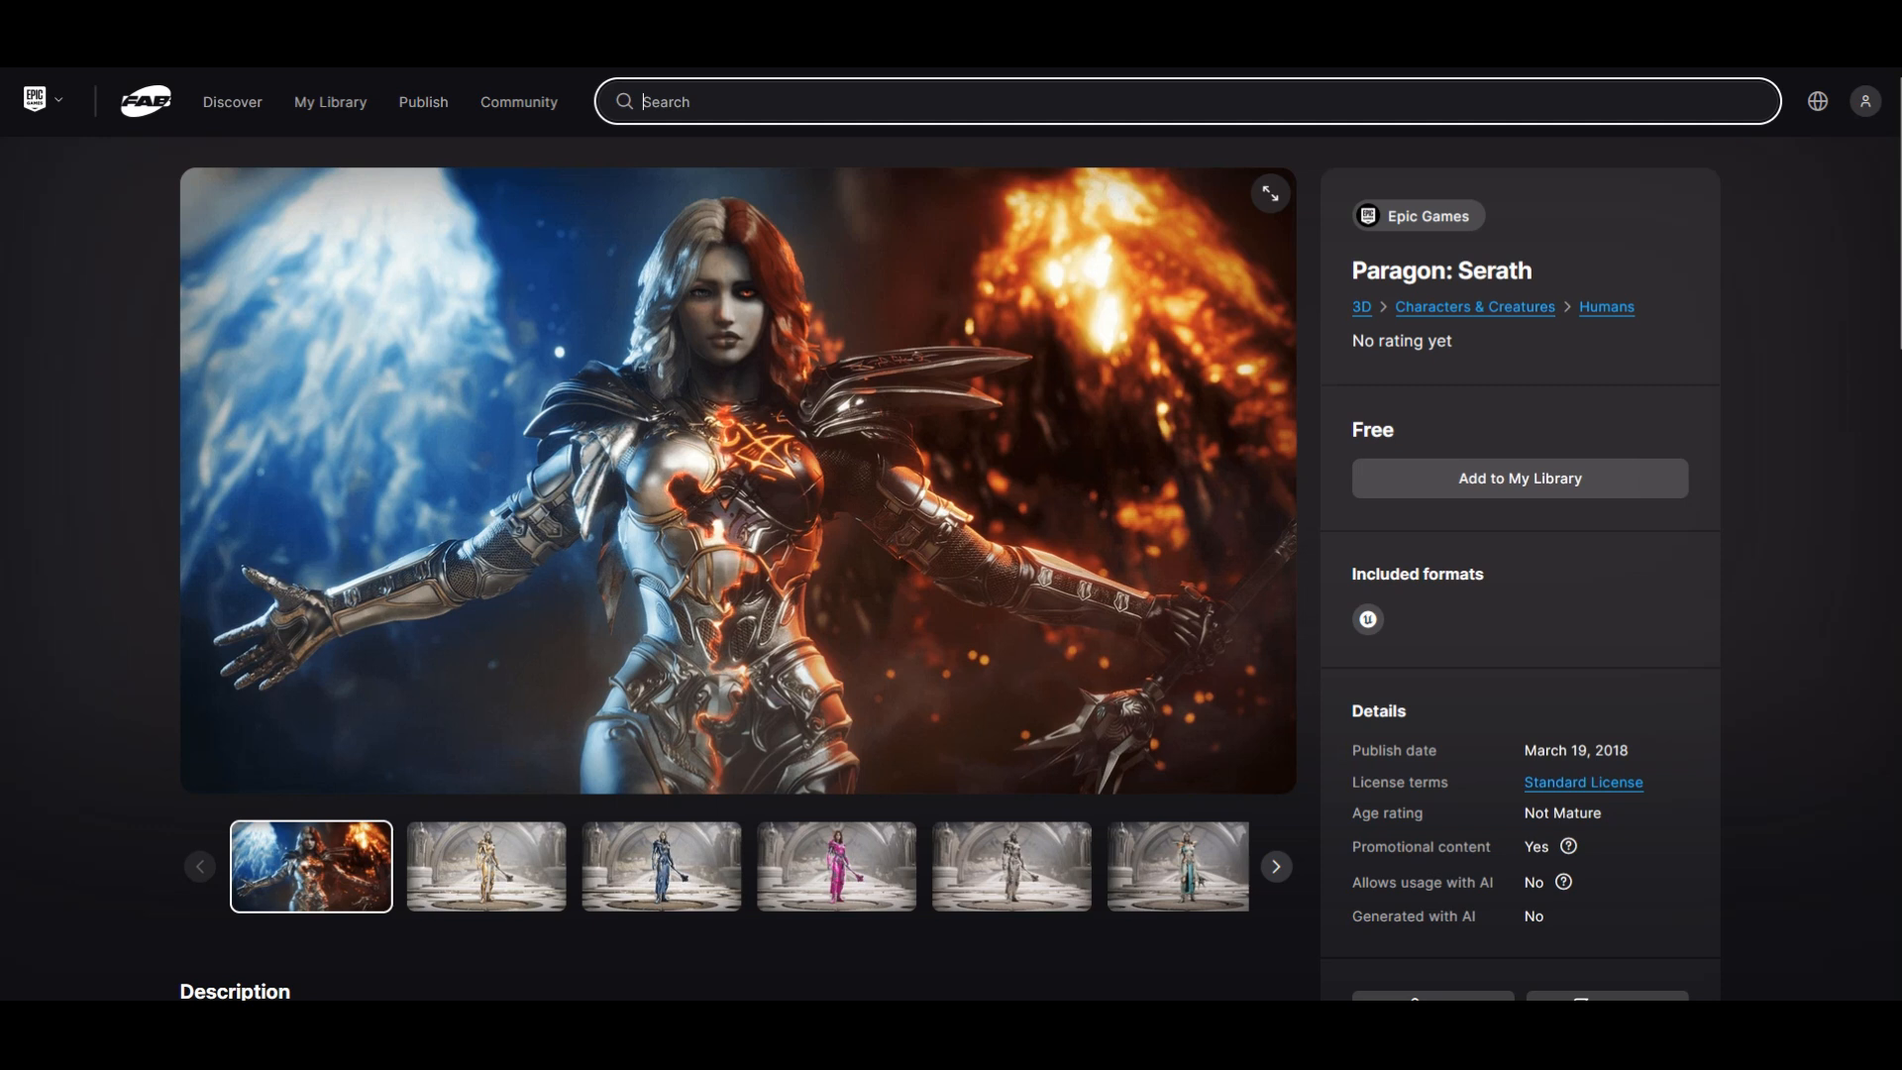
pyautogui.click(487, 867)
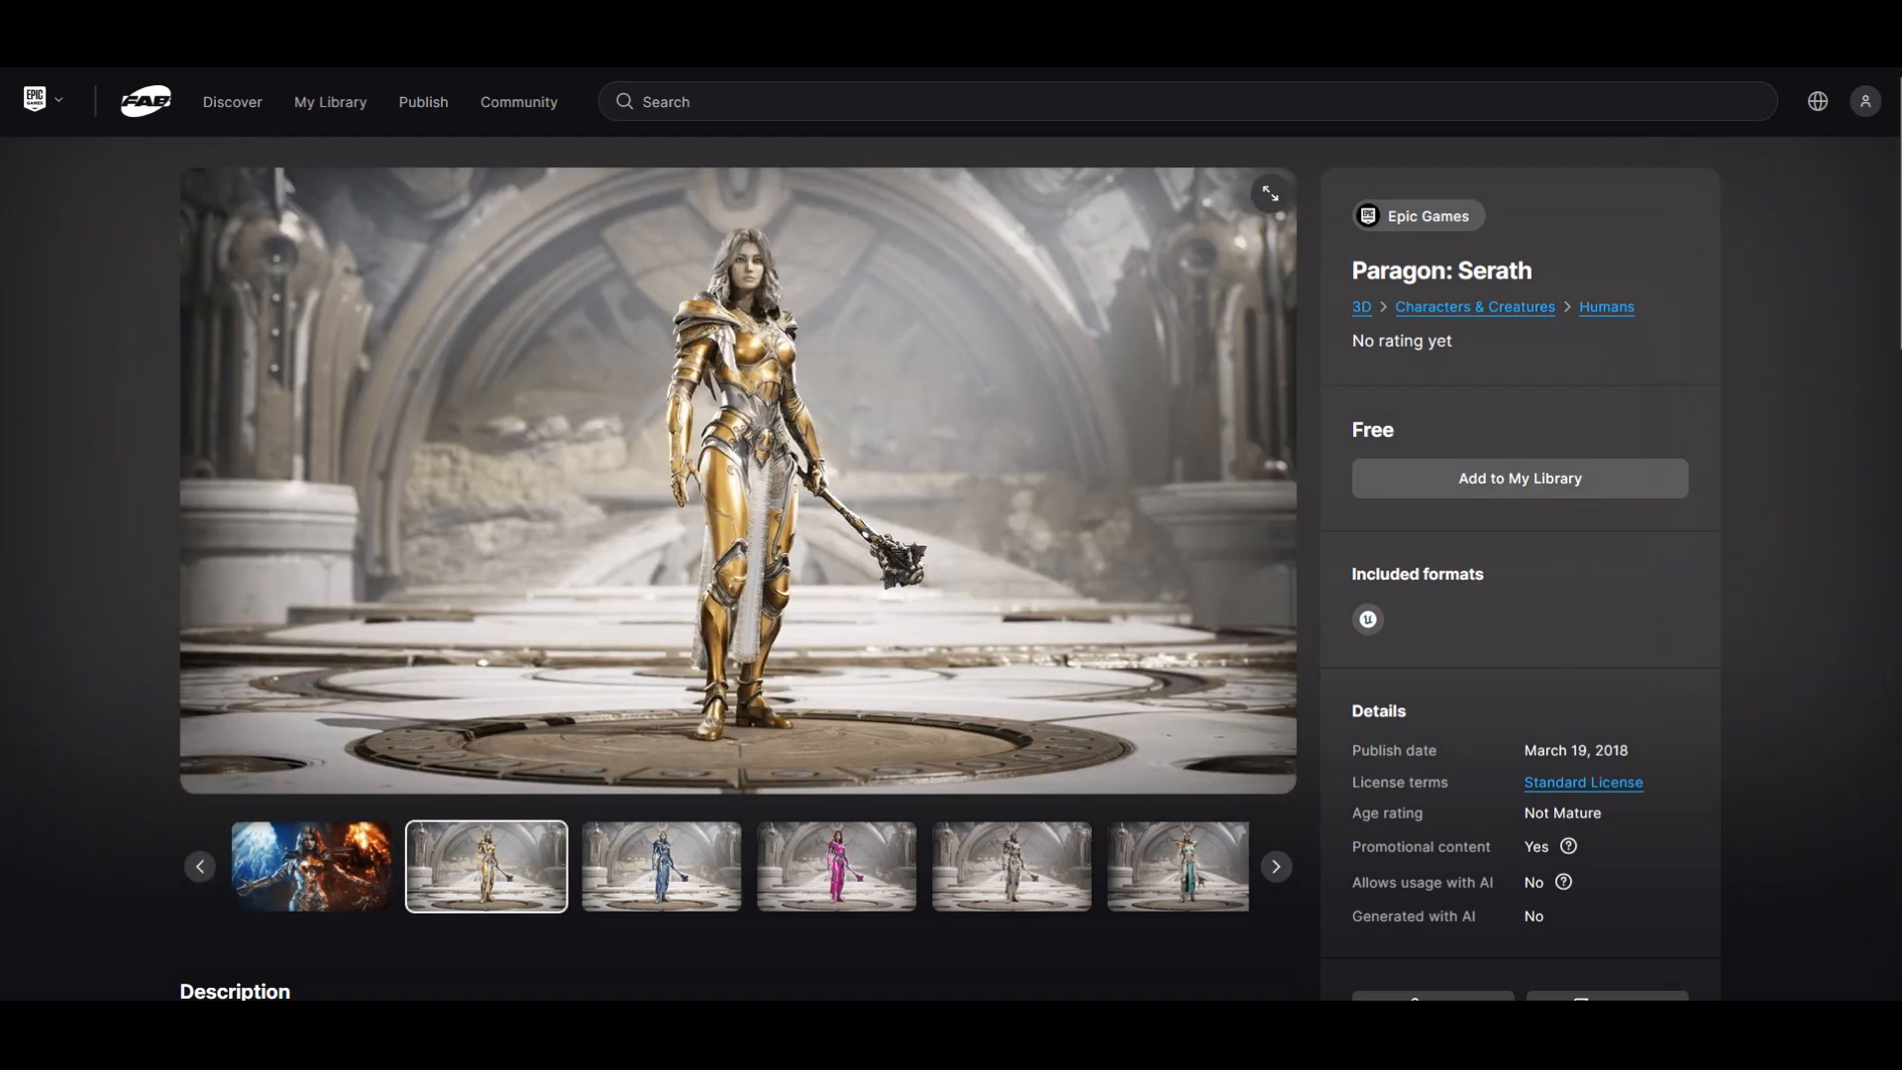
pyautogui.click(662, 867)
pyautogui.click(837, 866)
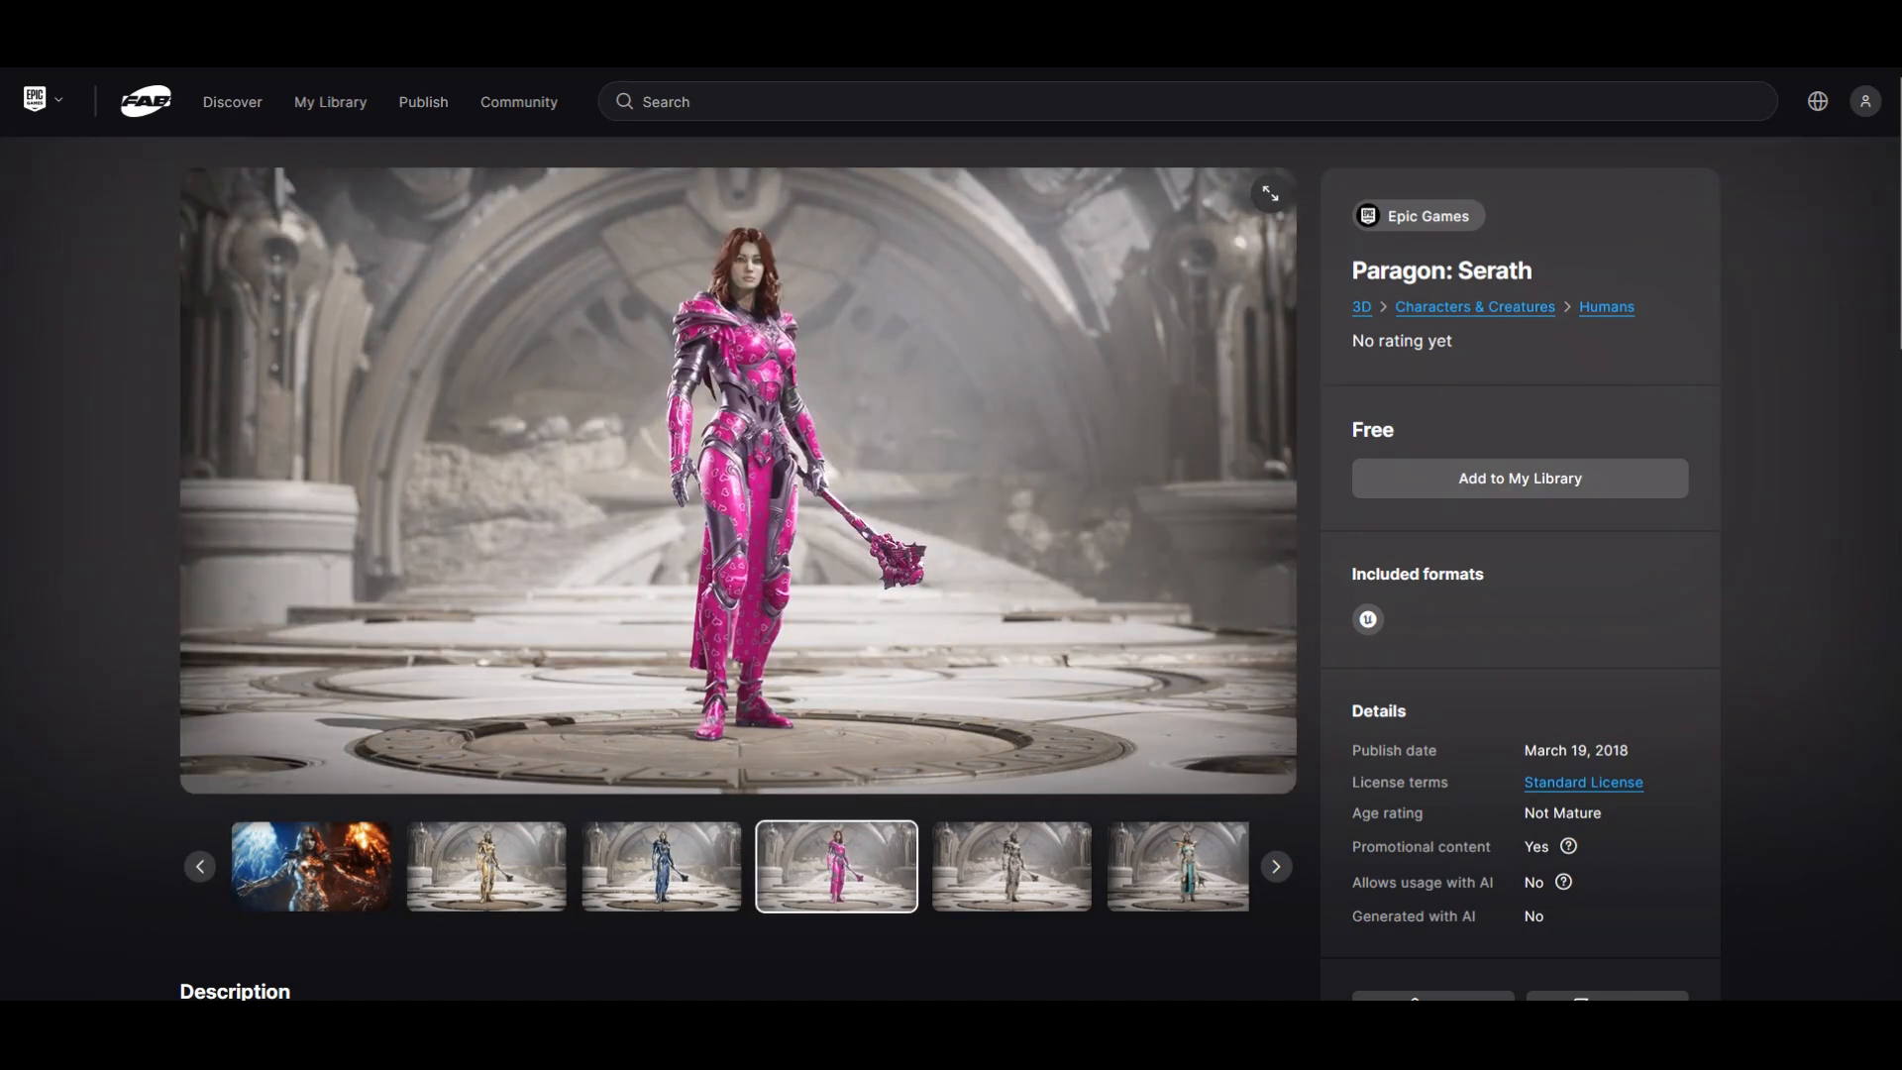
pyautogui.click(1011, 867)
pyautogui.click(1178, 867)
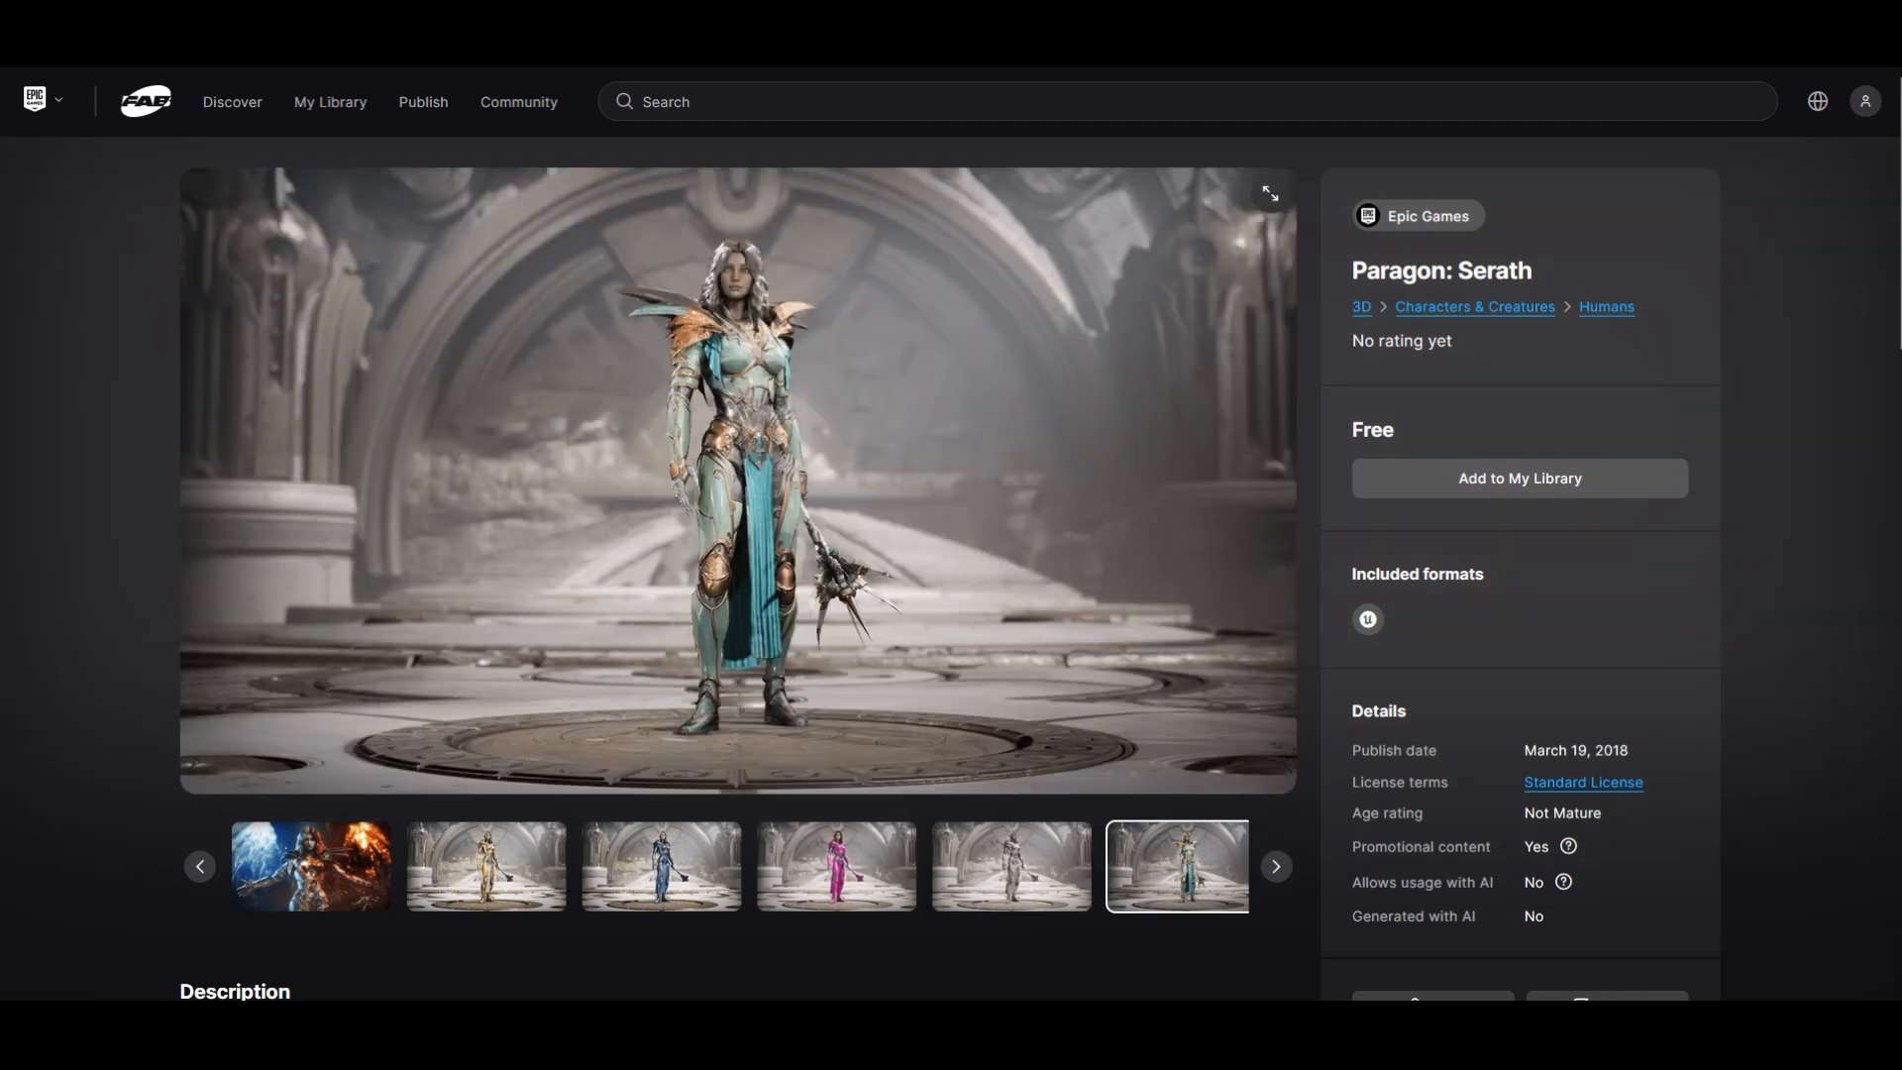
pyautogui.click(486, 867)
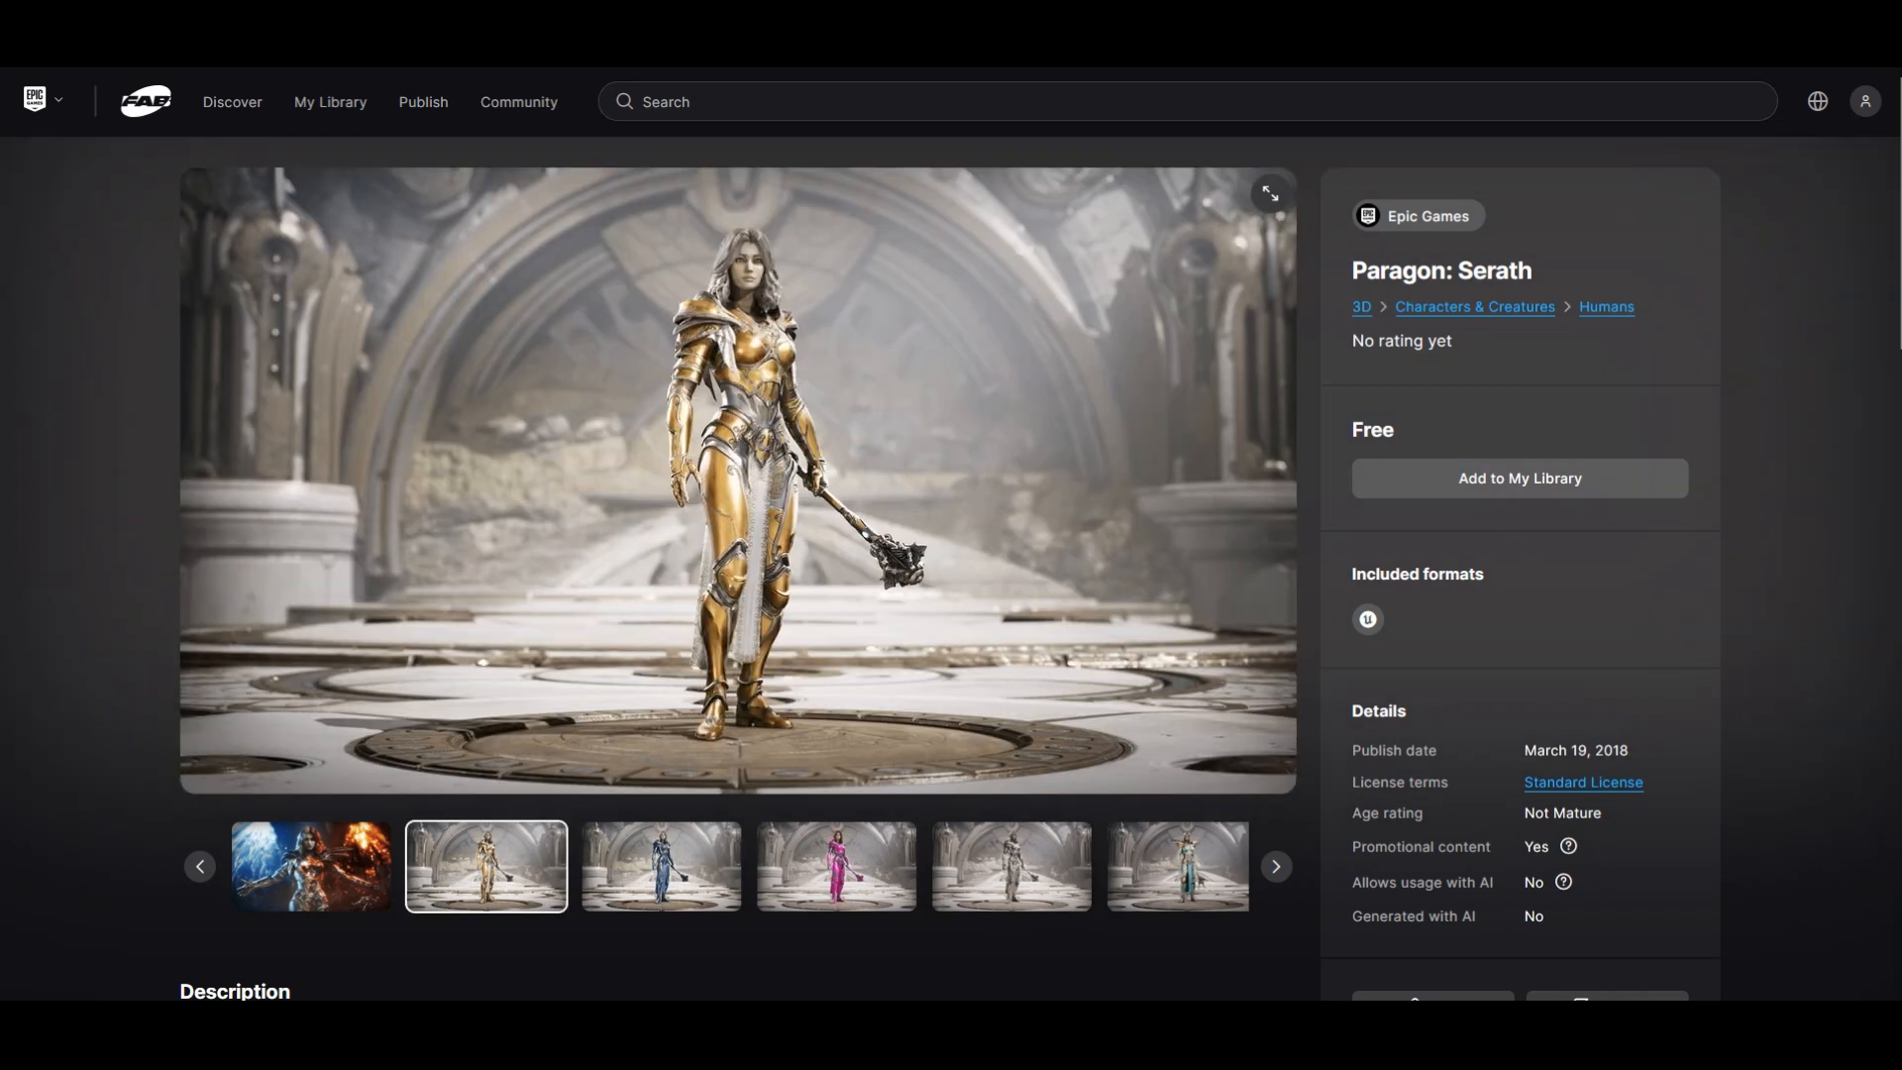
# Step: Switch to the Paragon: Morigesh listing and view the images of its character skins
pyautogui.hotkey('ctrl', 'Tab')
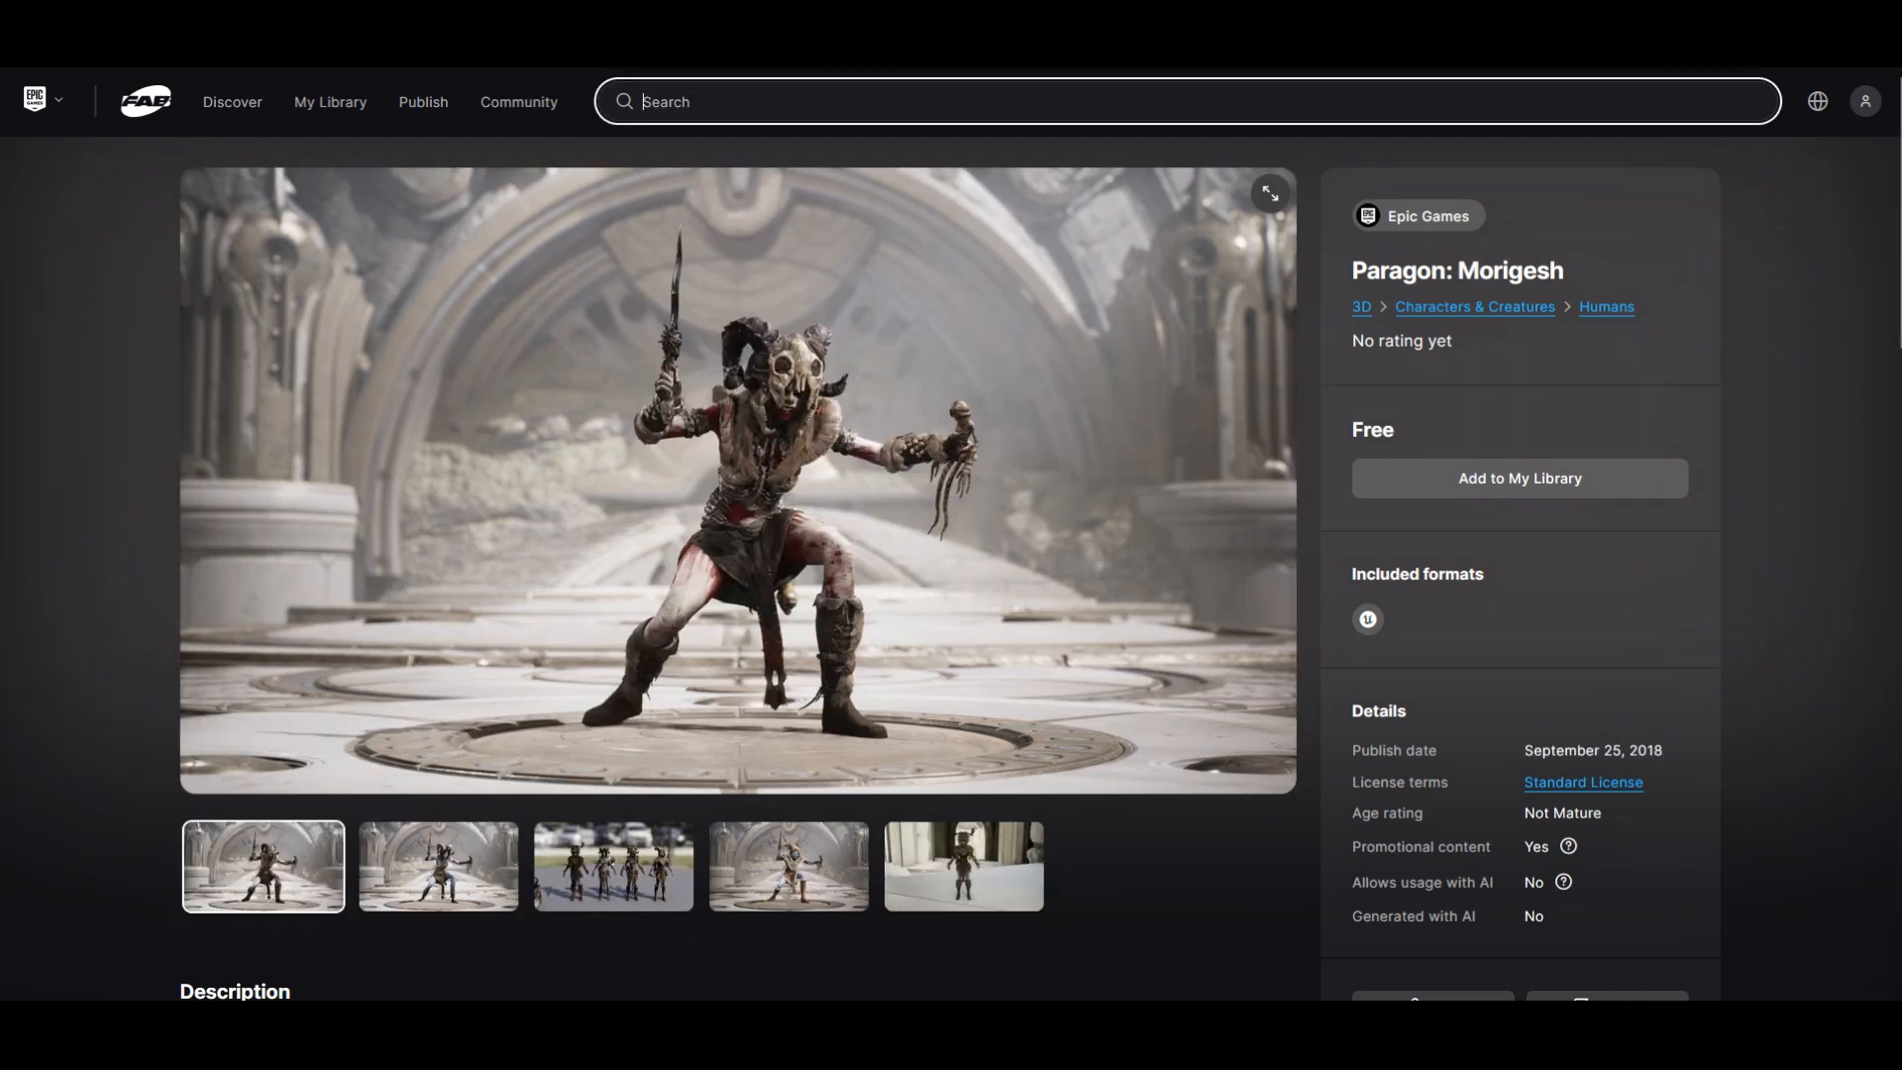
pyautogui.click(439, 867)
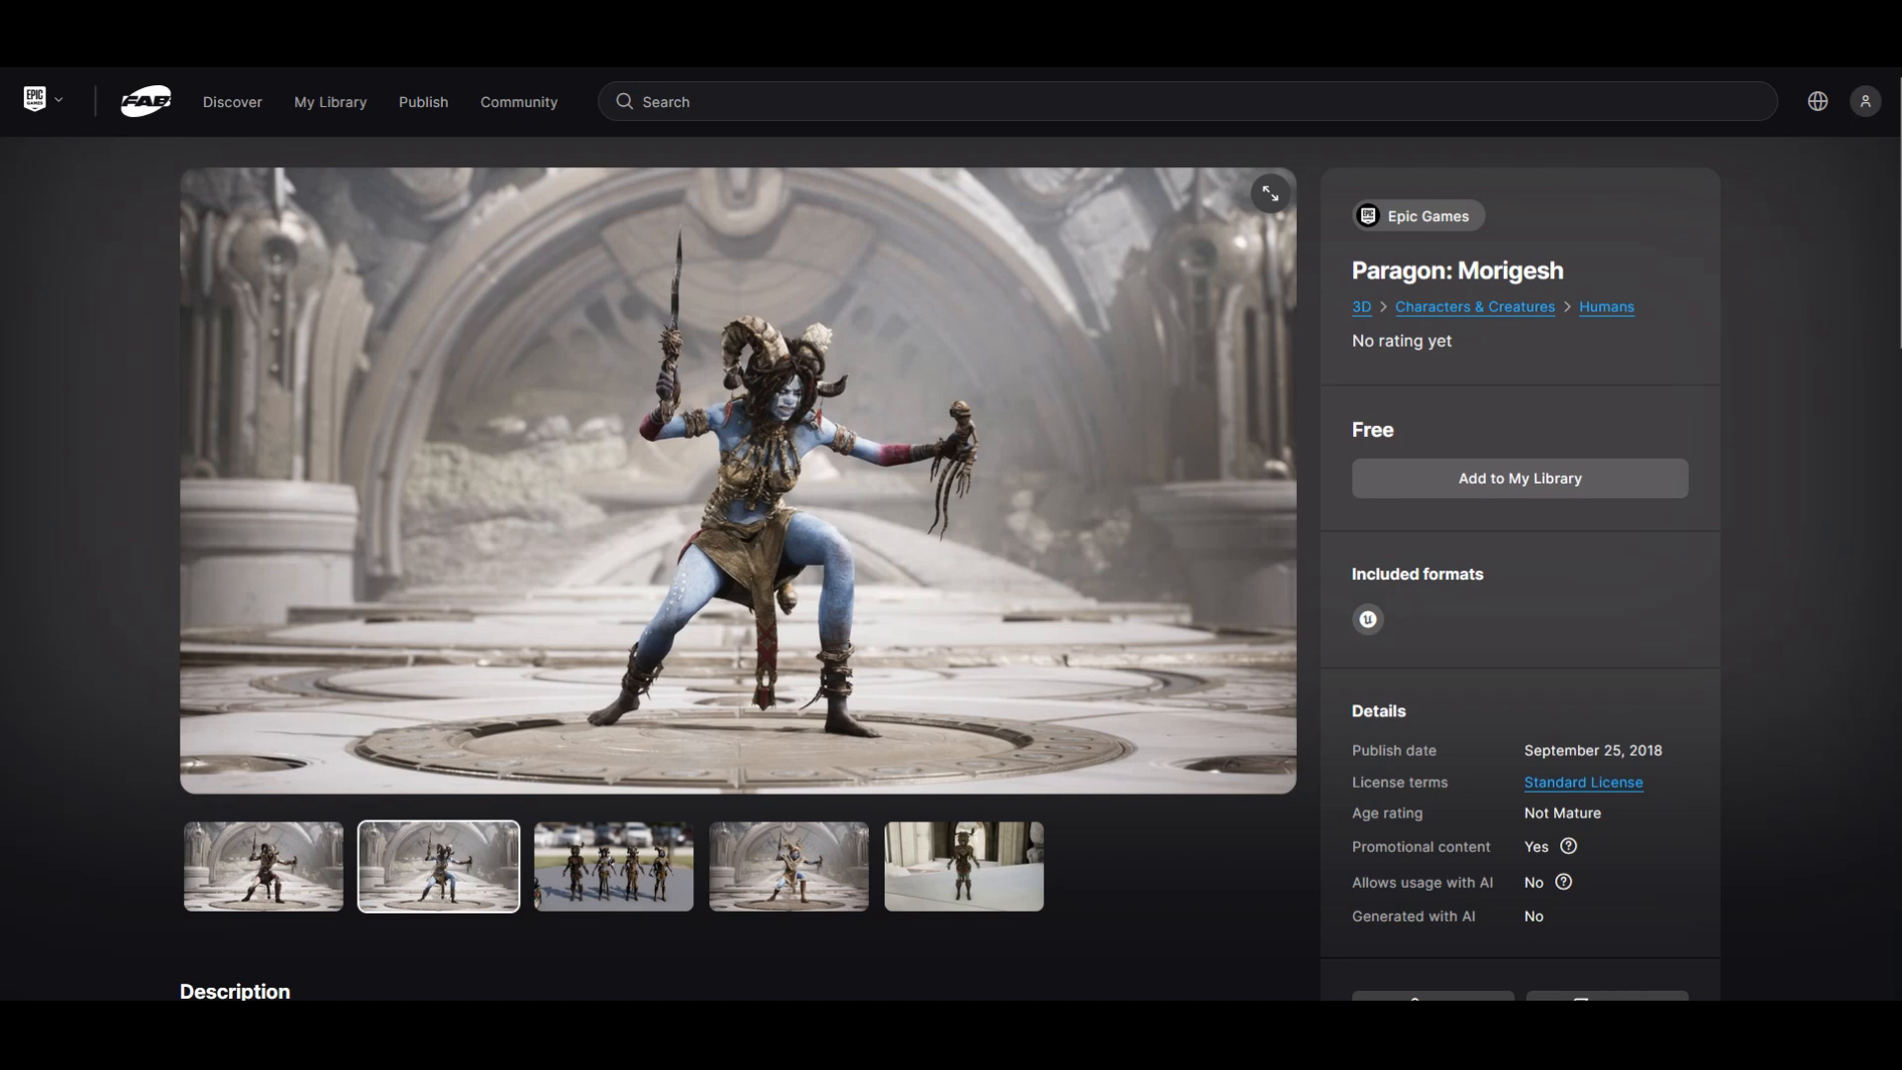
pyautogui.click(613, 867)
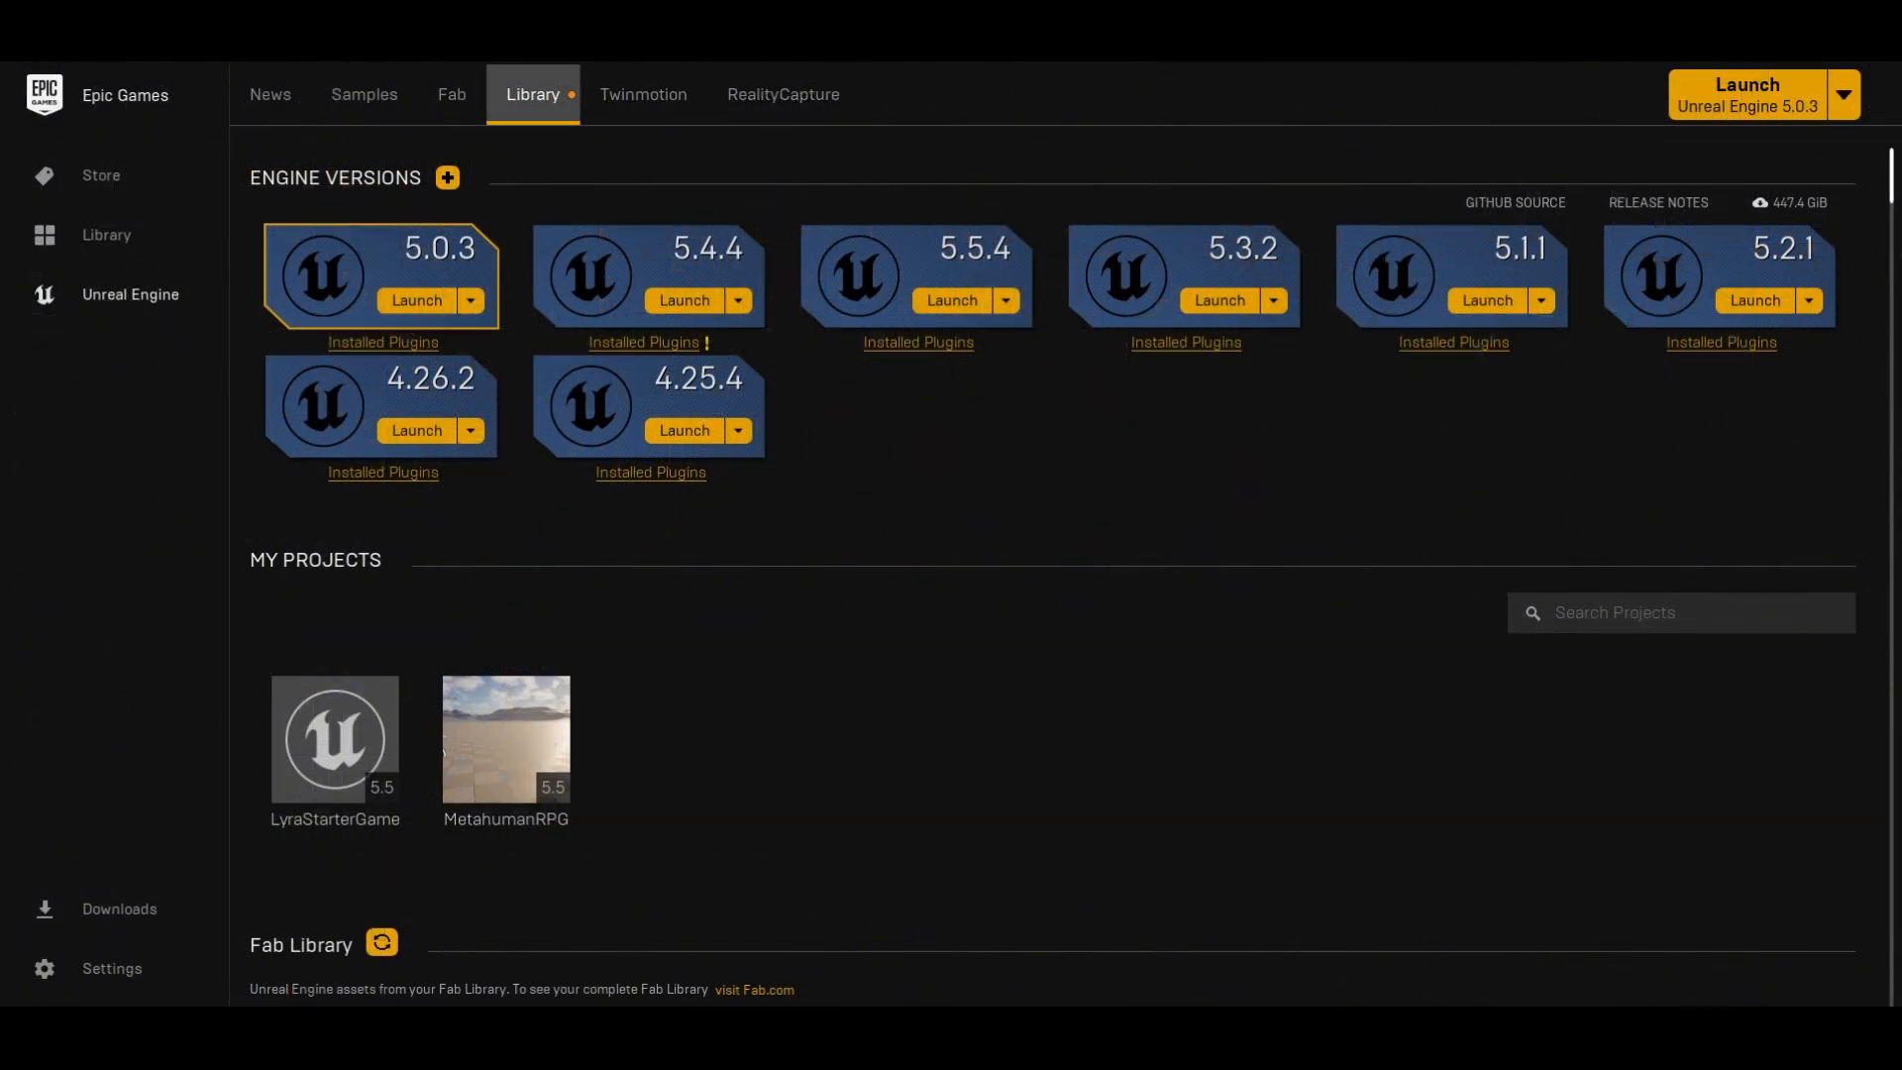
# Step: Switch to the Epic Games Launcher and search the Fab Library for paragon
pyautogui.scroll(-5, 1053, 565)
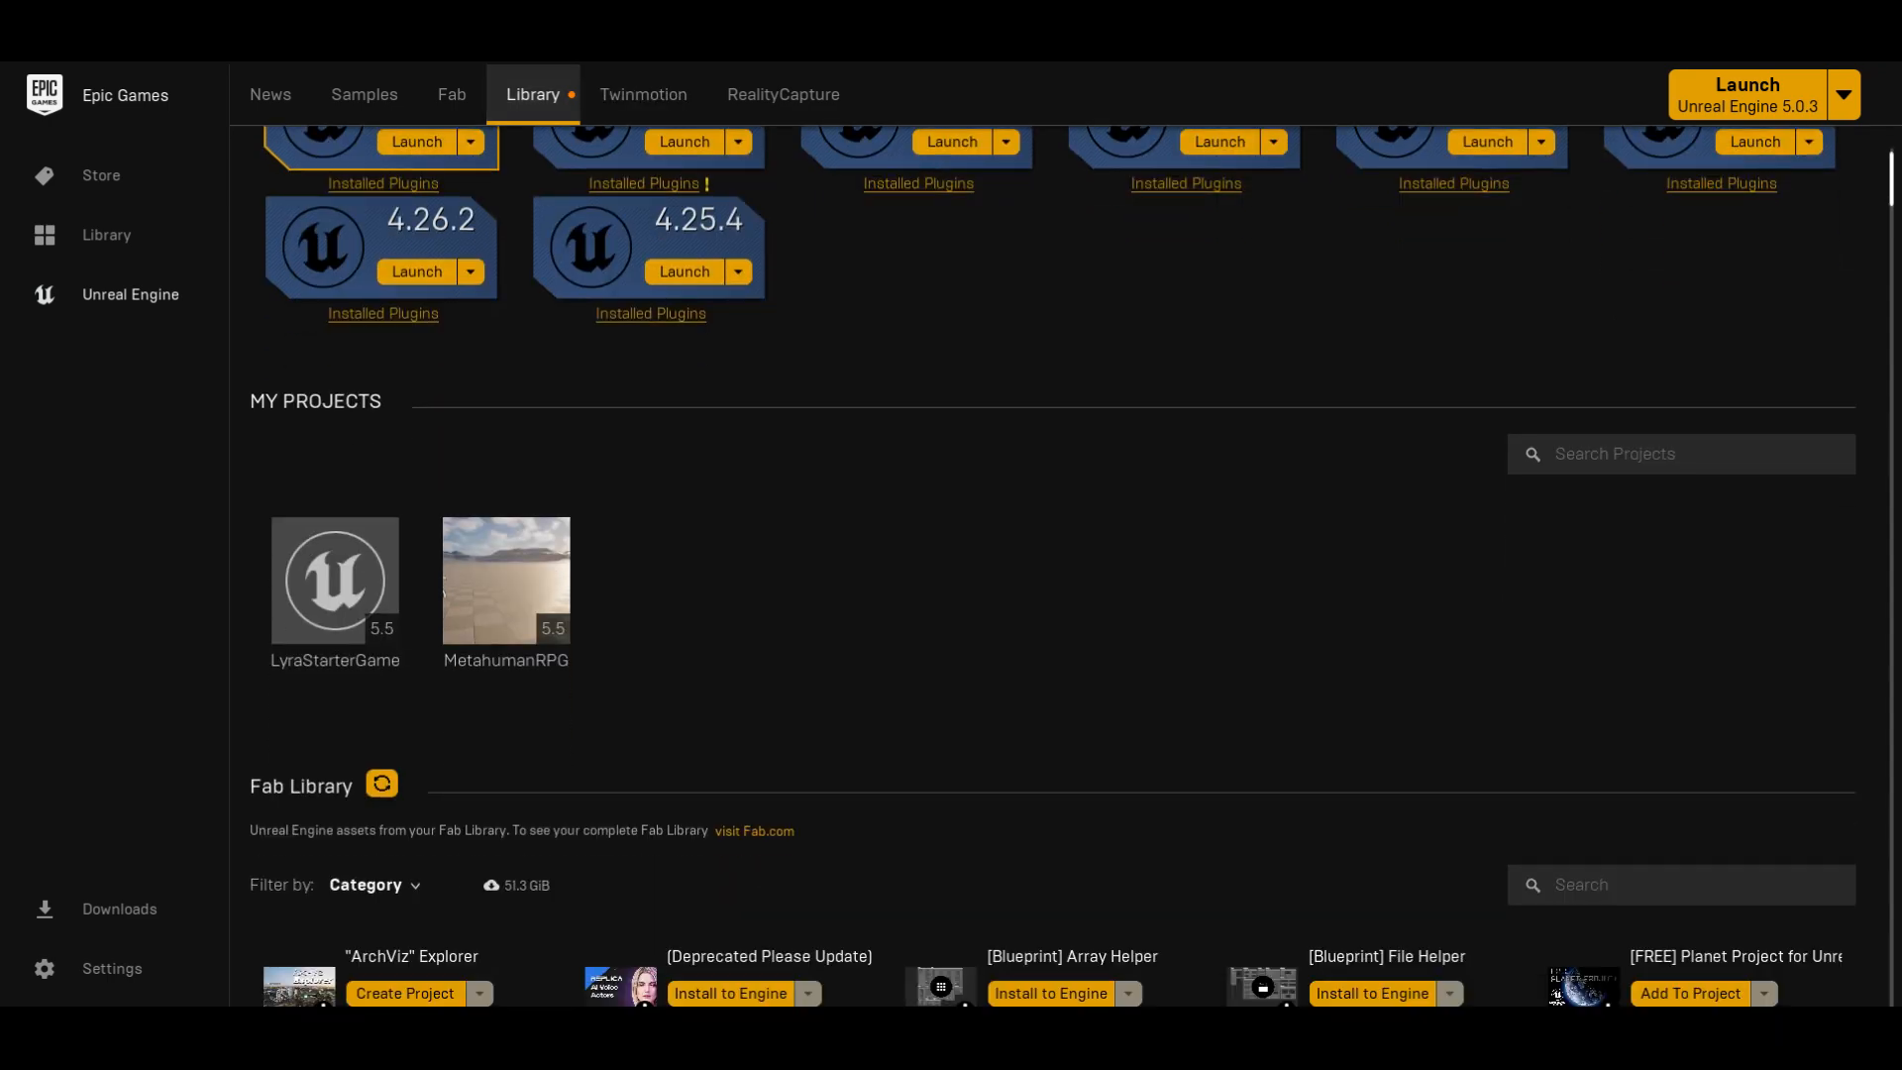
pyautogui.scroll(-3, 1053, 565)
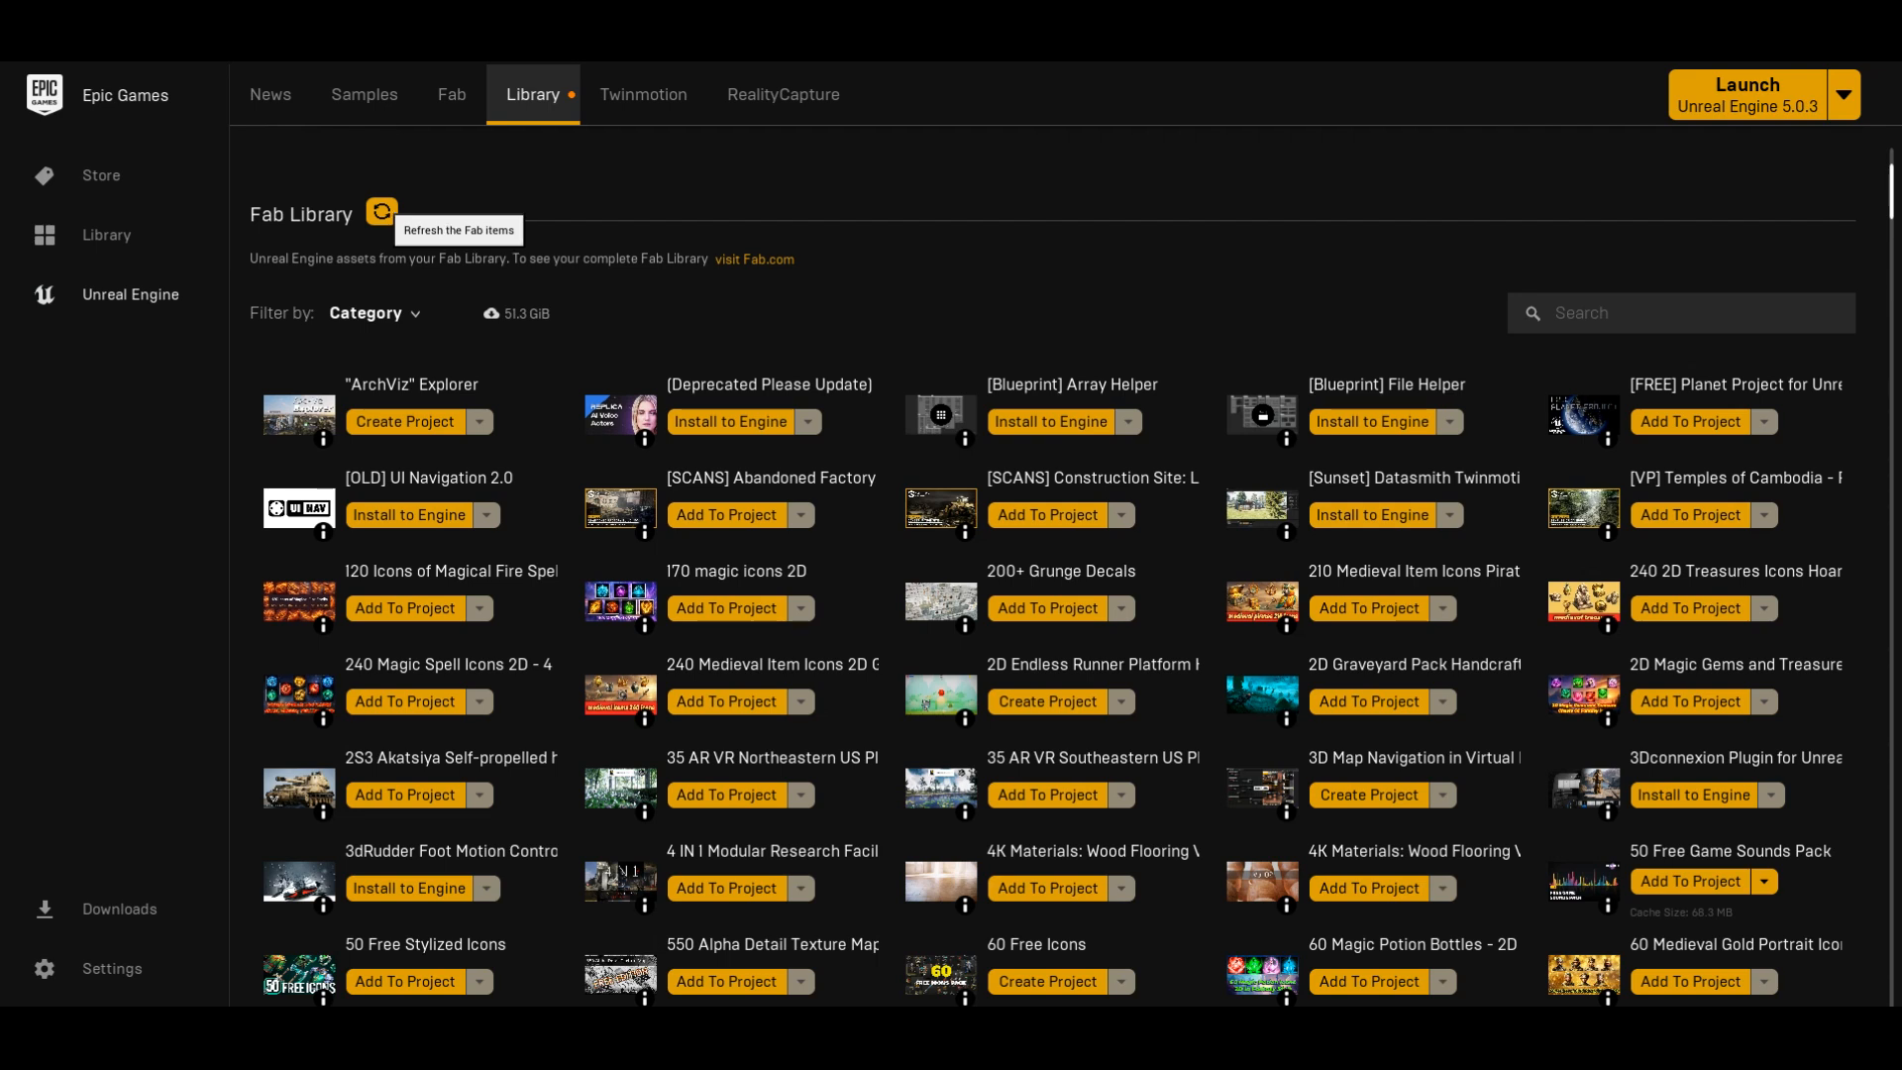
pyautogui.click(1604, 313)
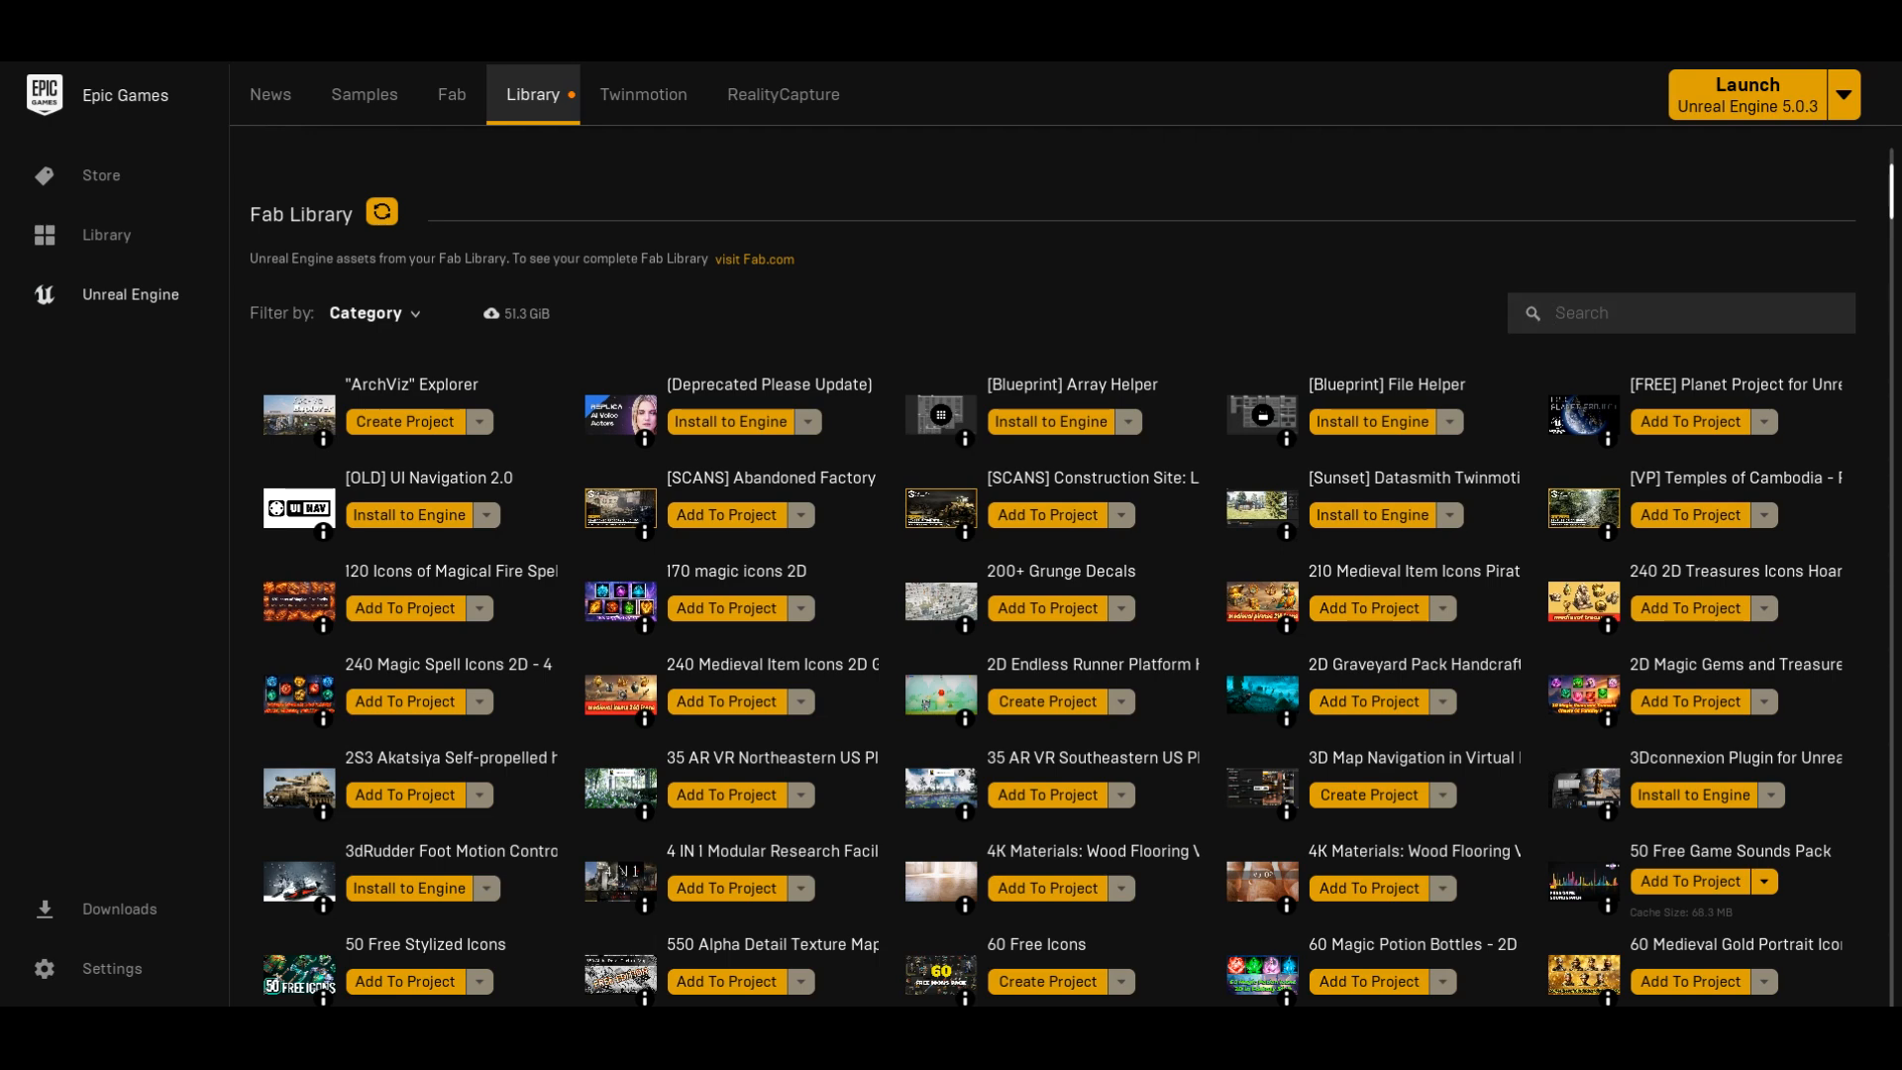
pyautogui.write('paragon')
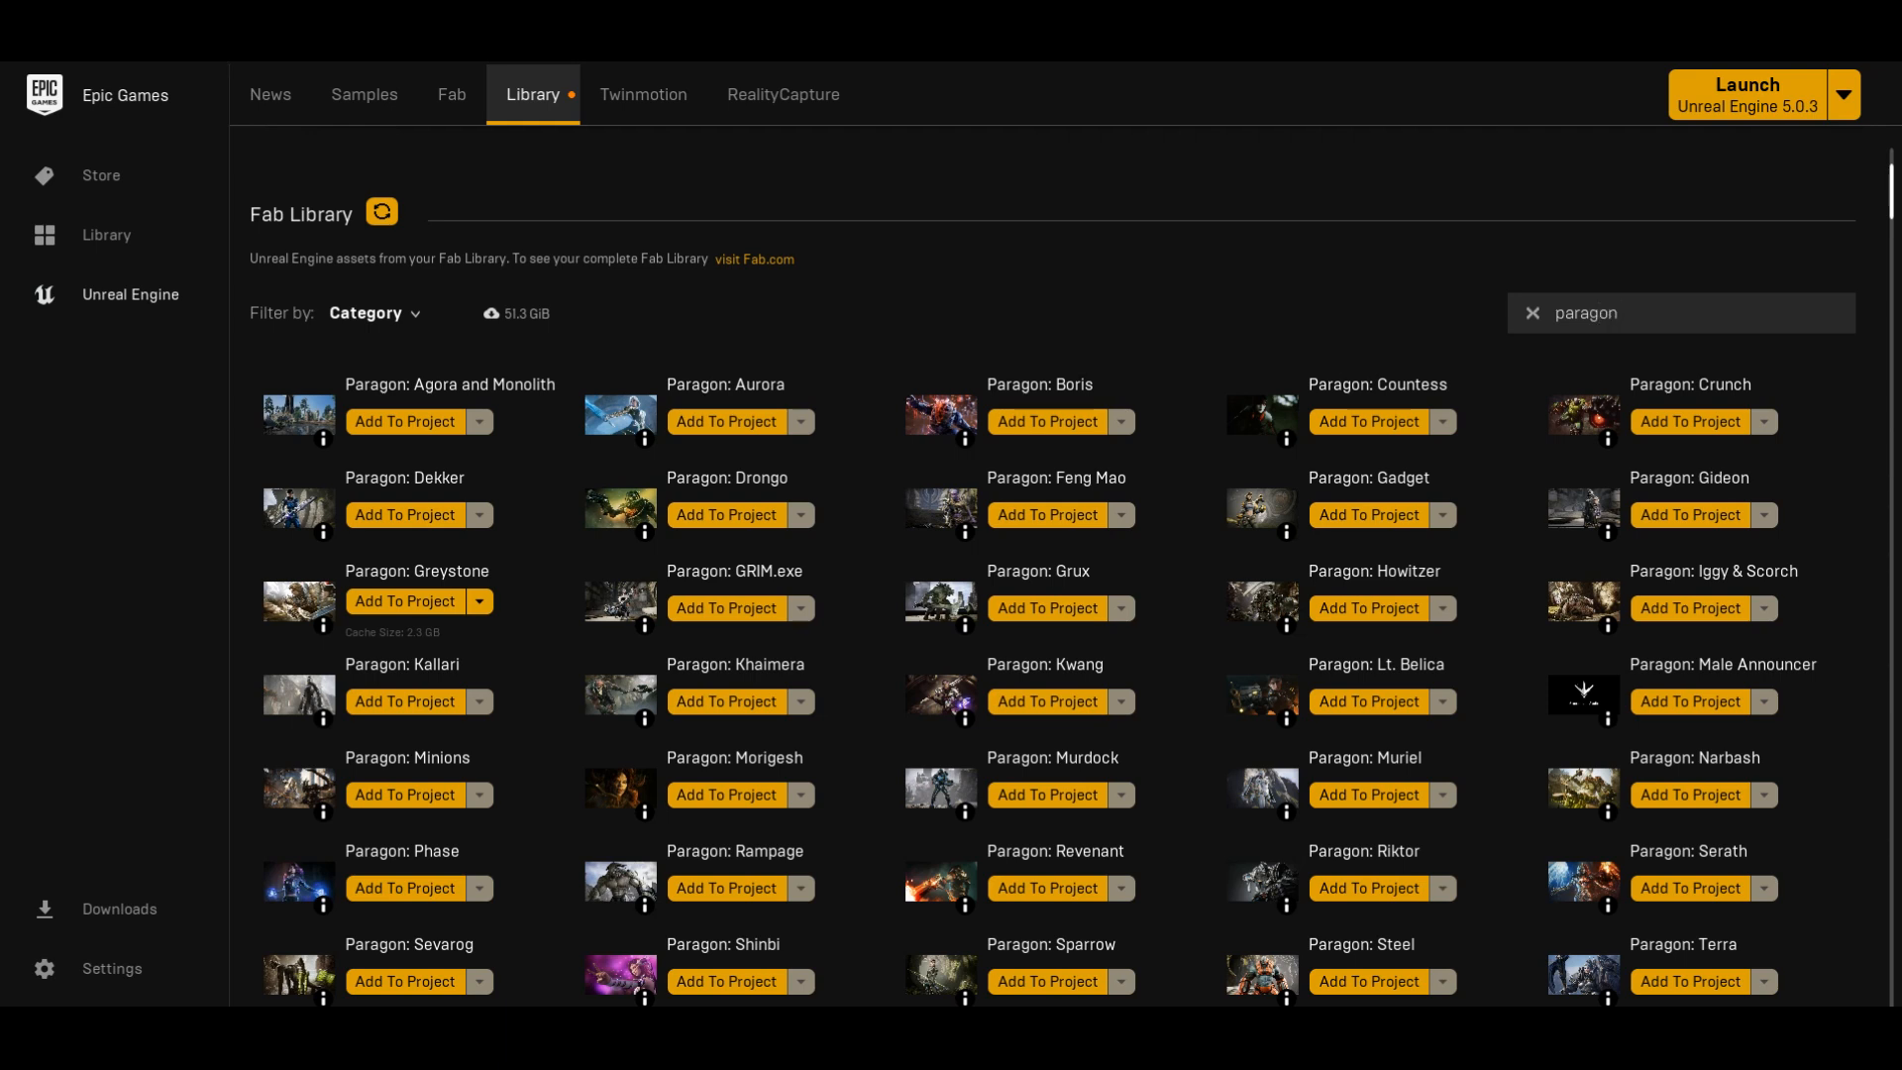
pyautogui.scroll(-1, 1053, 584)
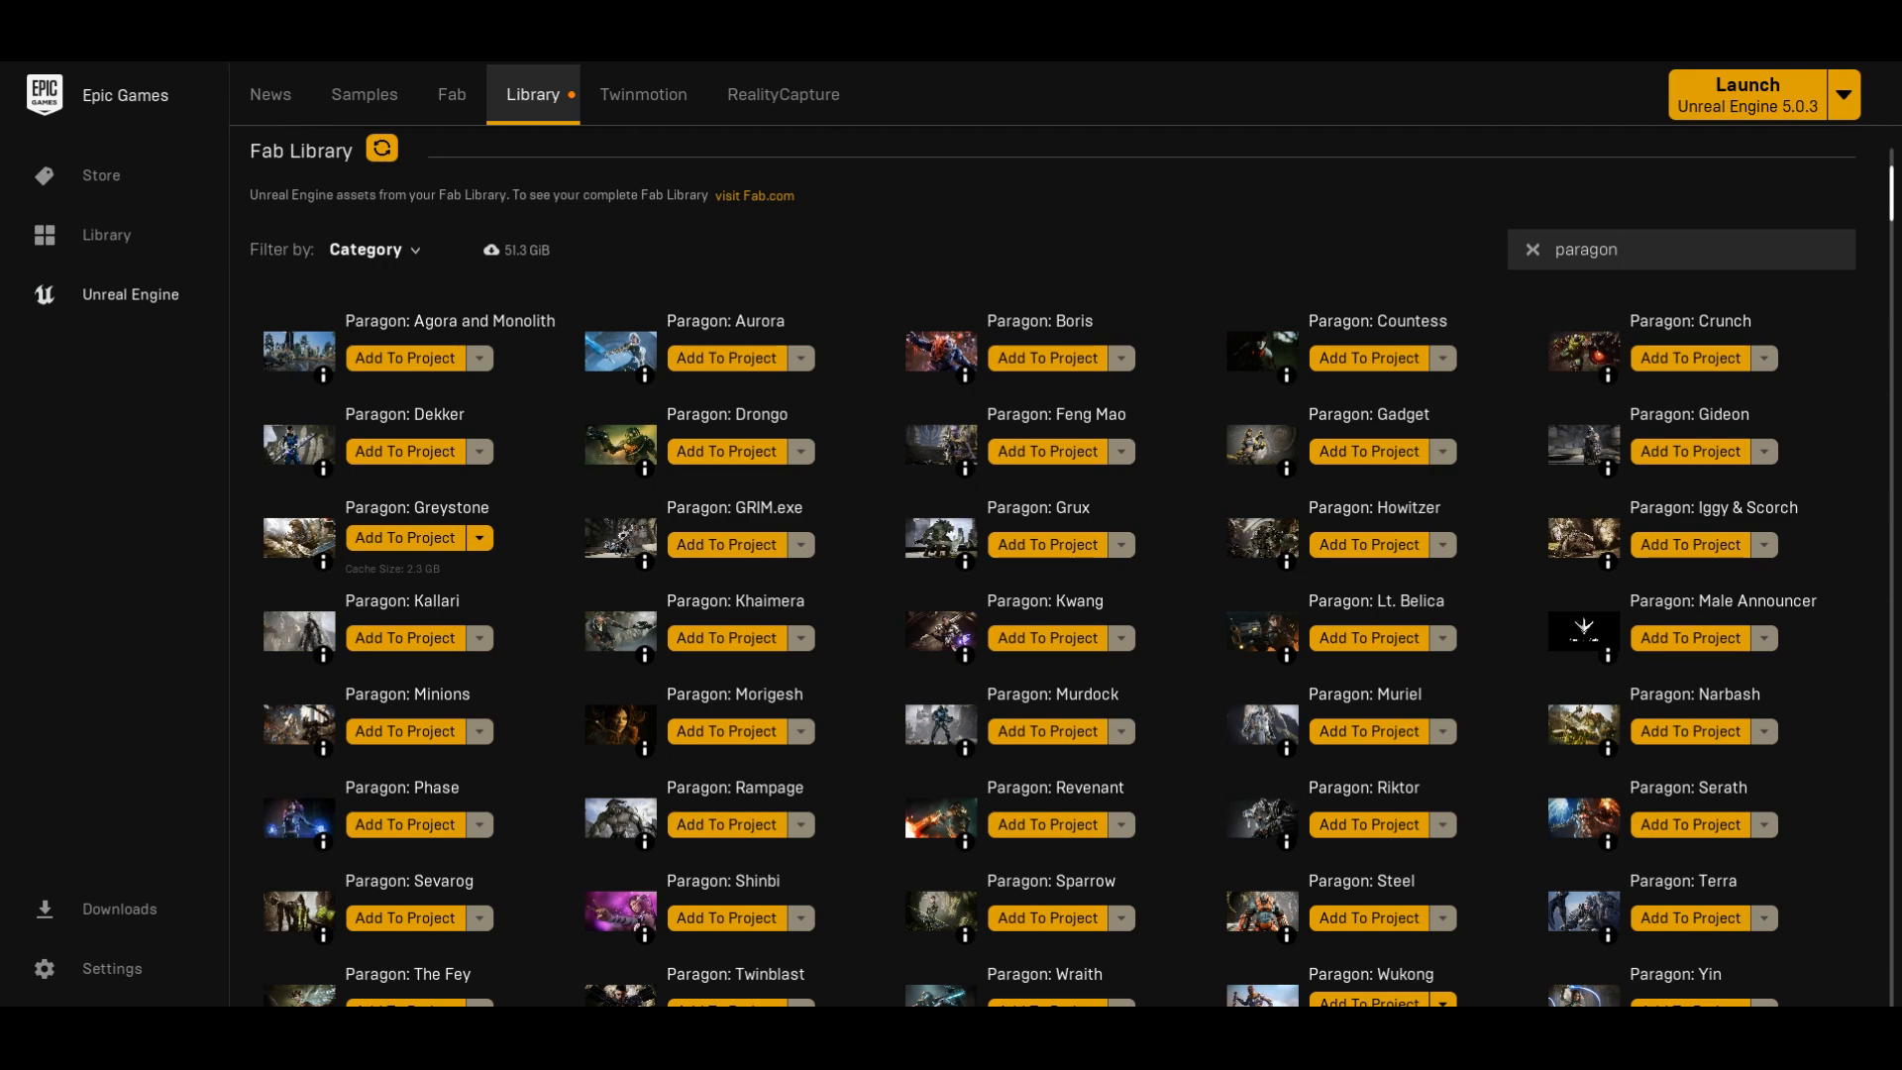
pyautogui.click(405, 537)
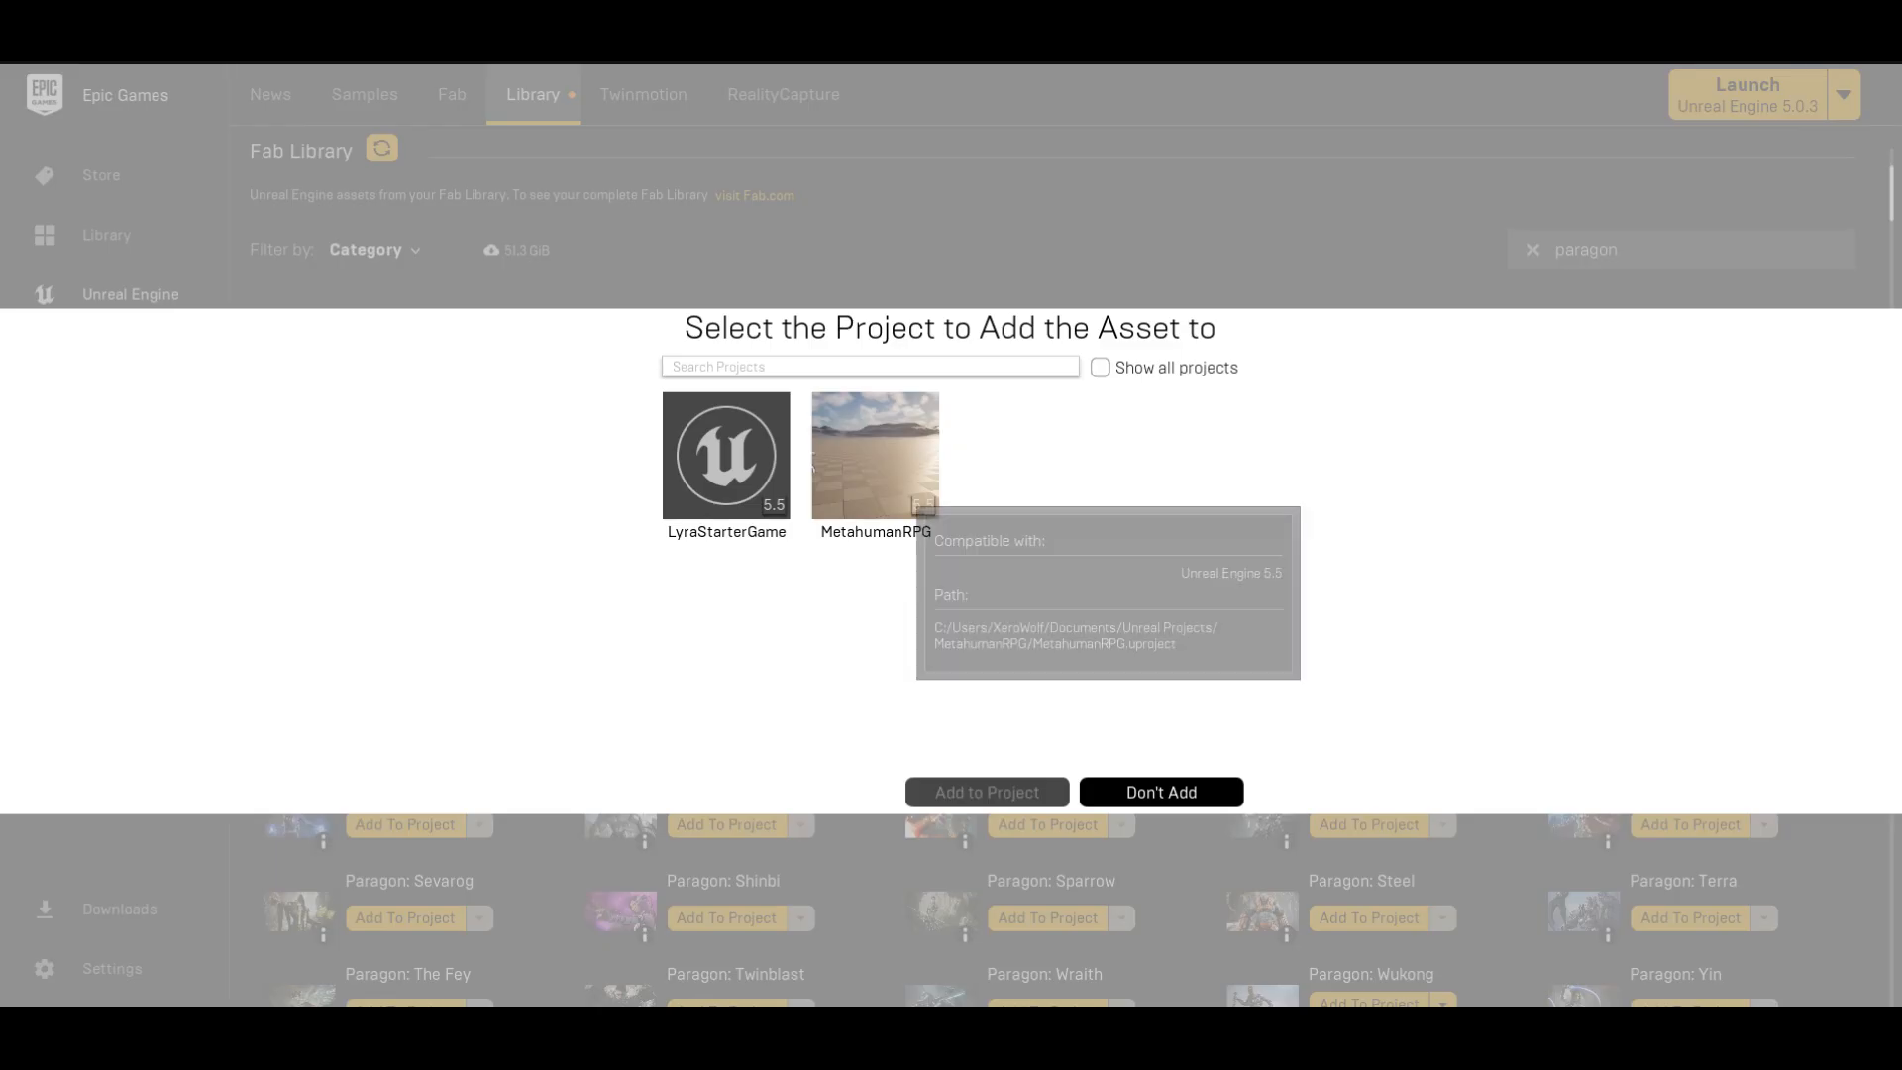
pyautogui.click(815, 463)
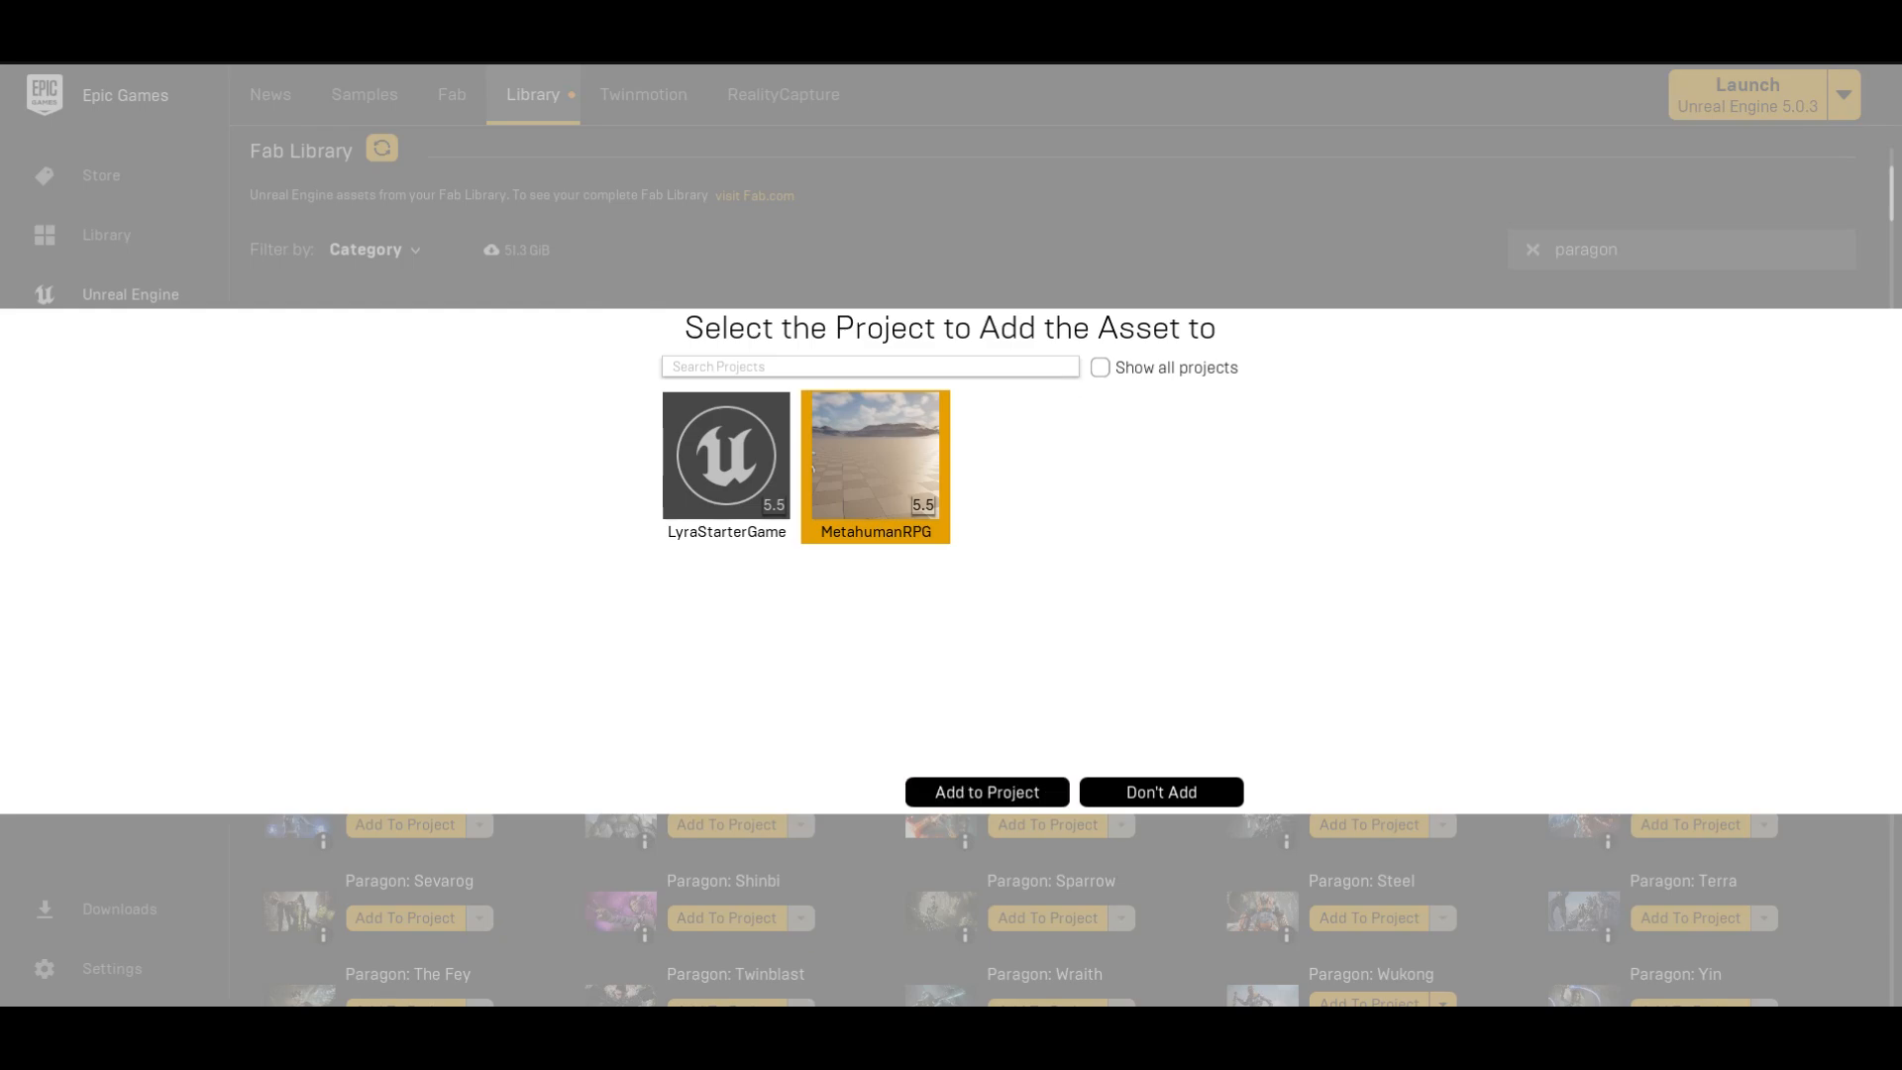
pyautogui.click(1161, 791)
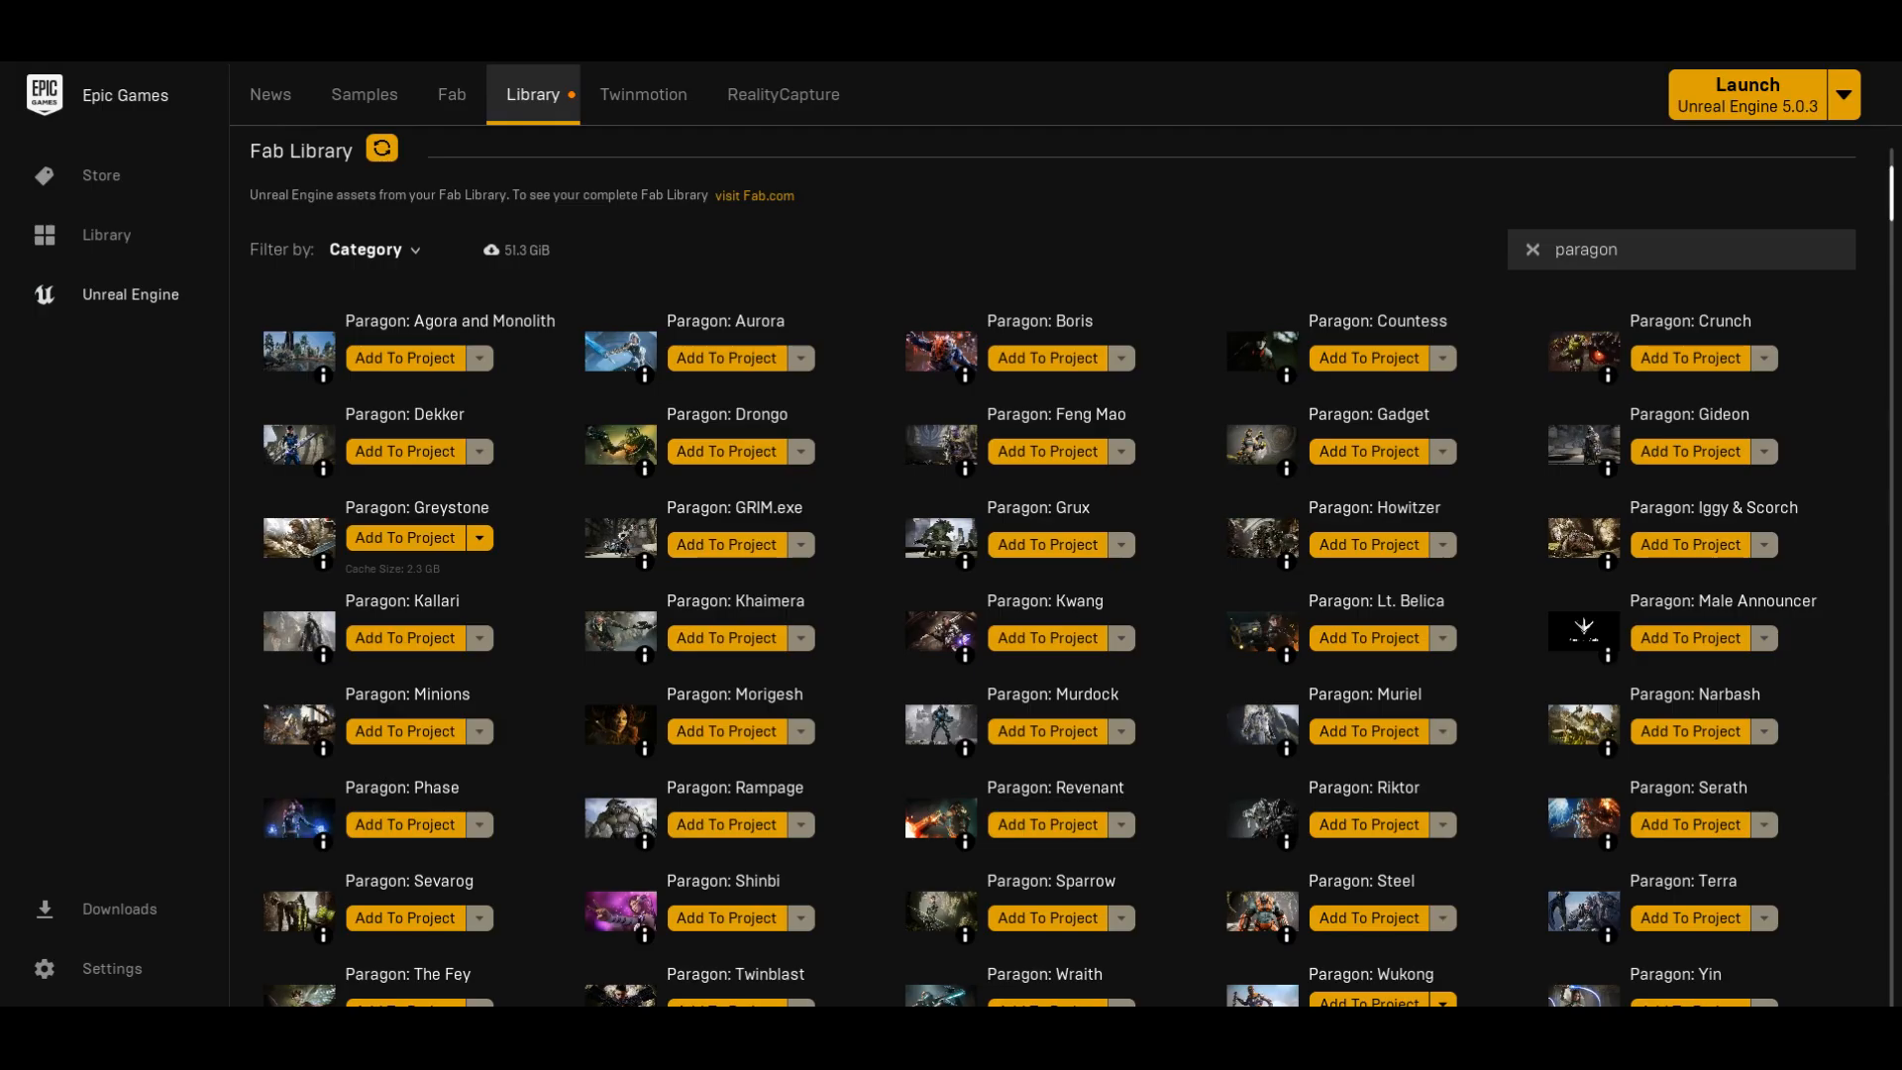
# Step: Try adding a Paragon asset from the library results to the MetahumanRPG project
pyautogui.scroll(-1, 1060, 564)
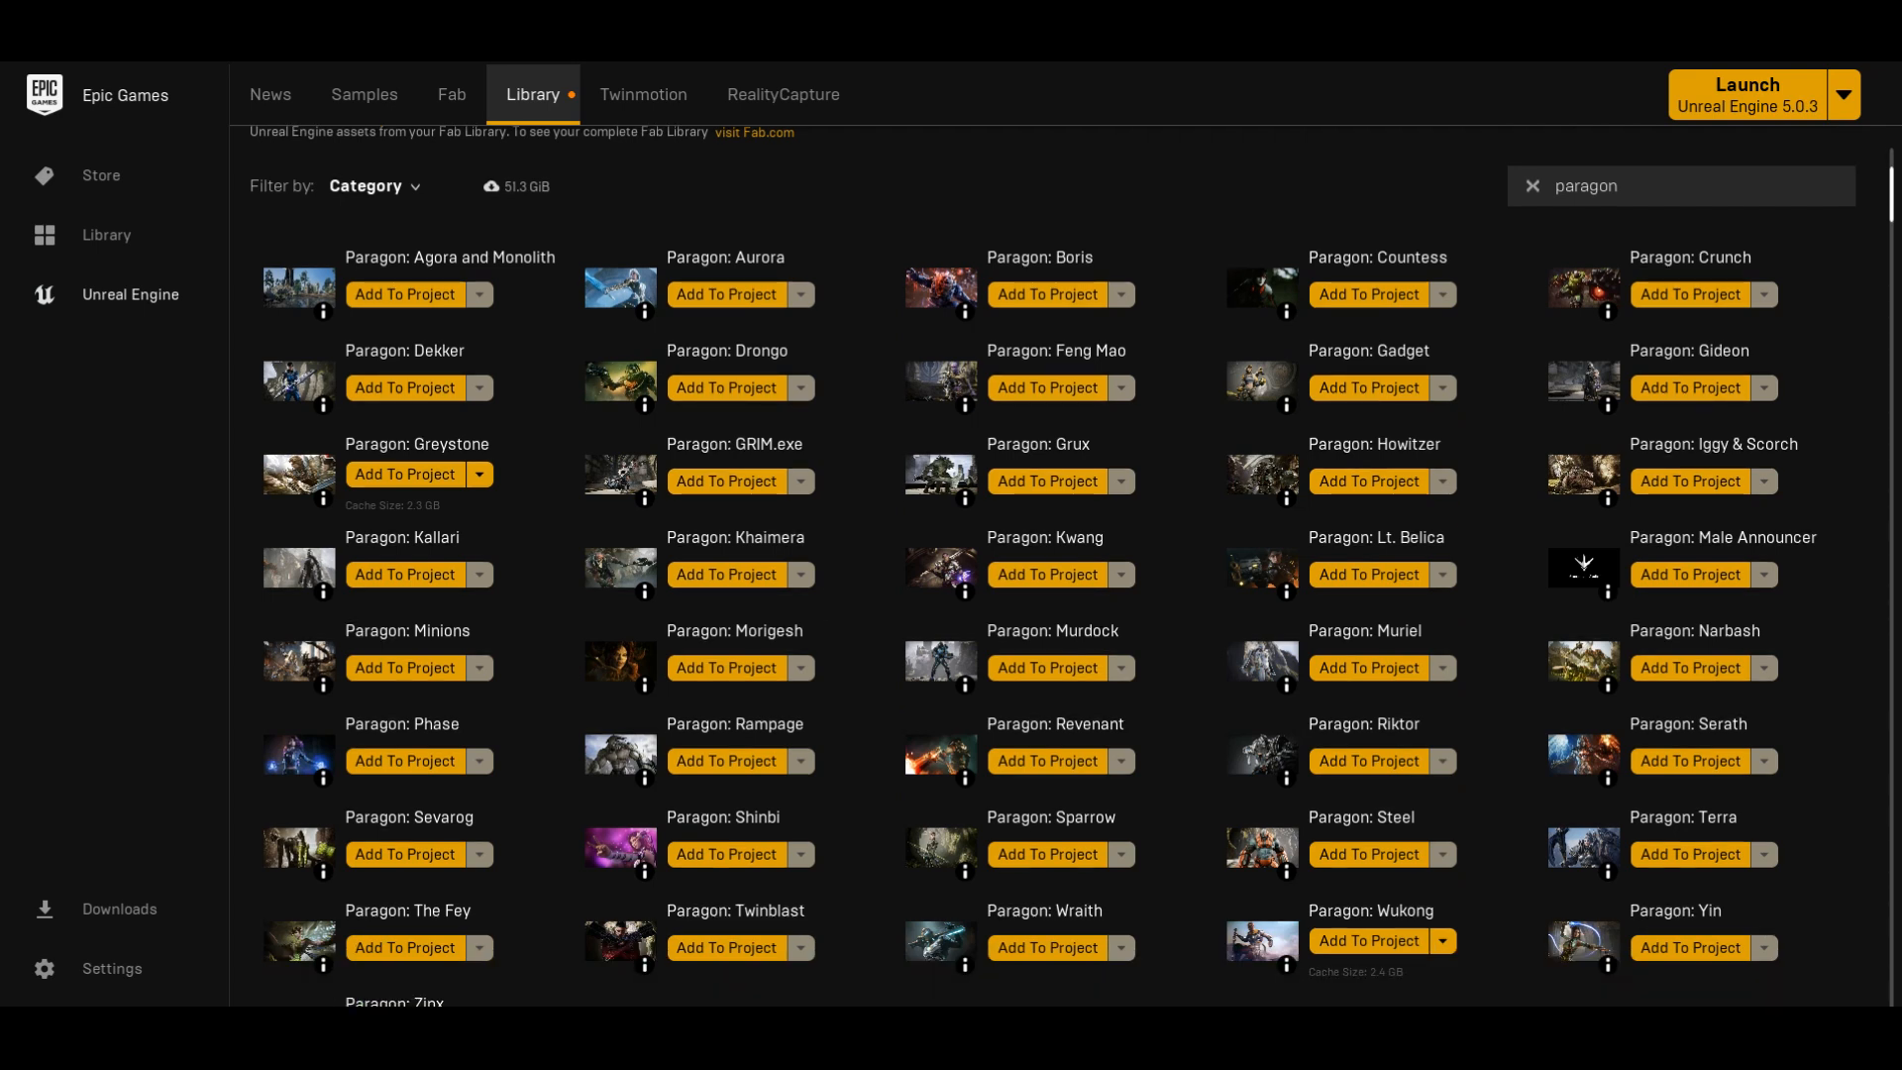
pyautogui.scroll(-1, 1053, 565)
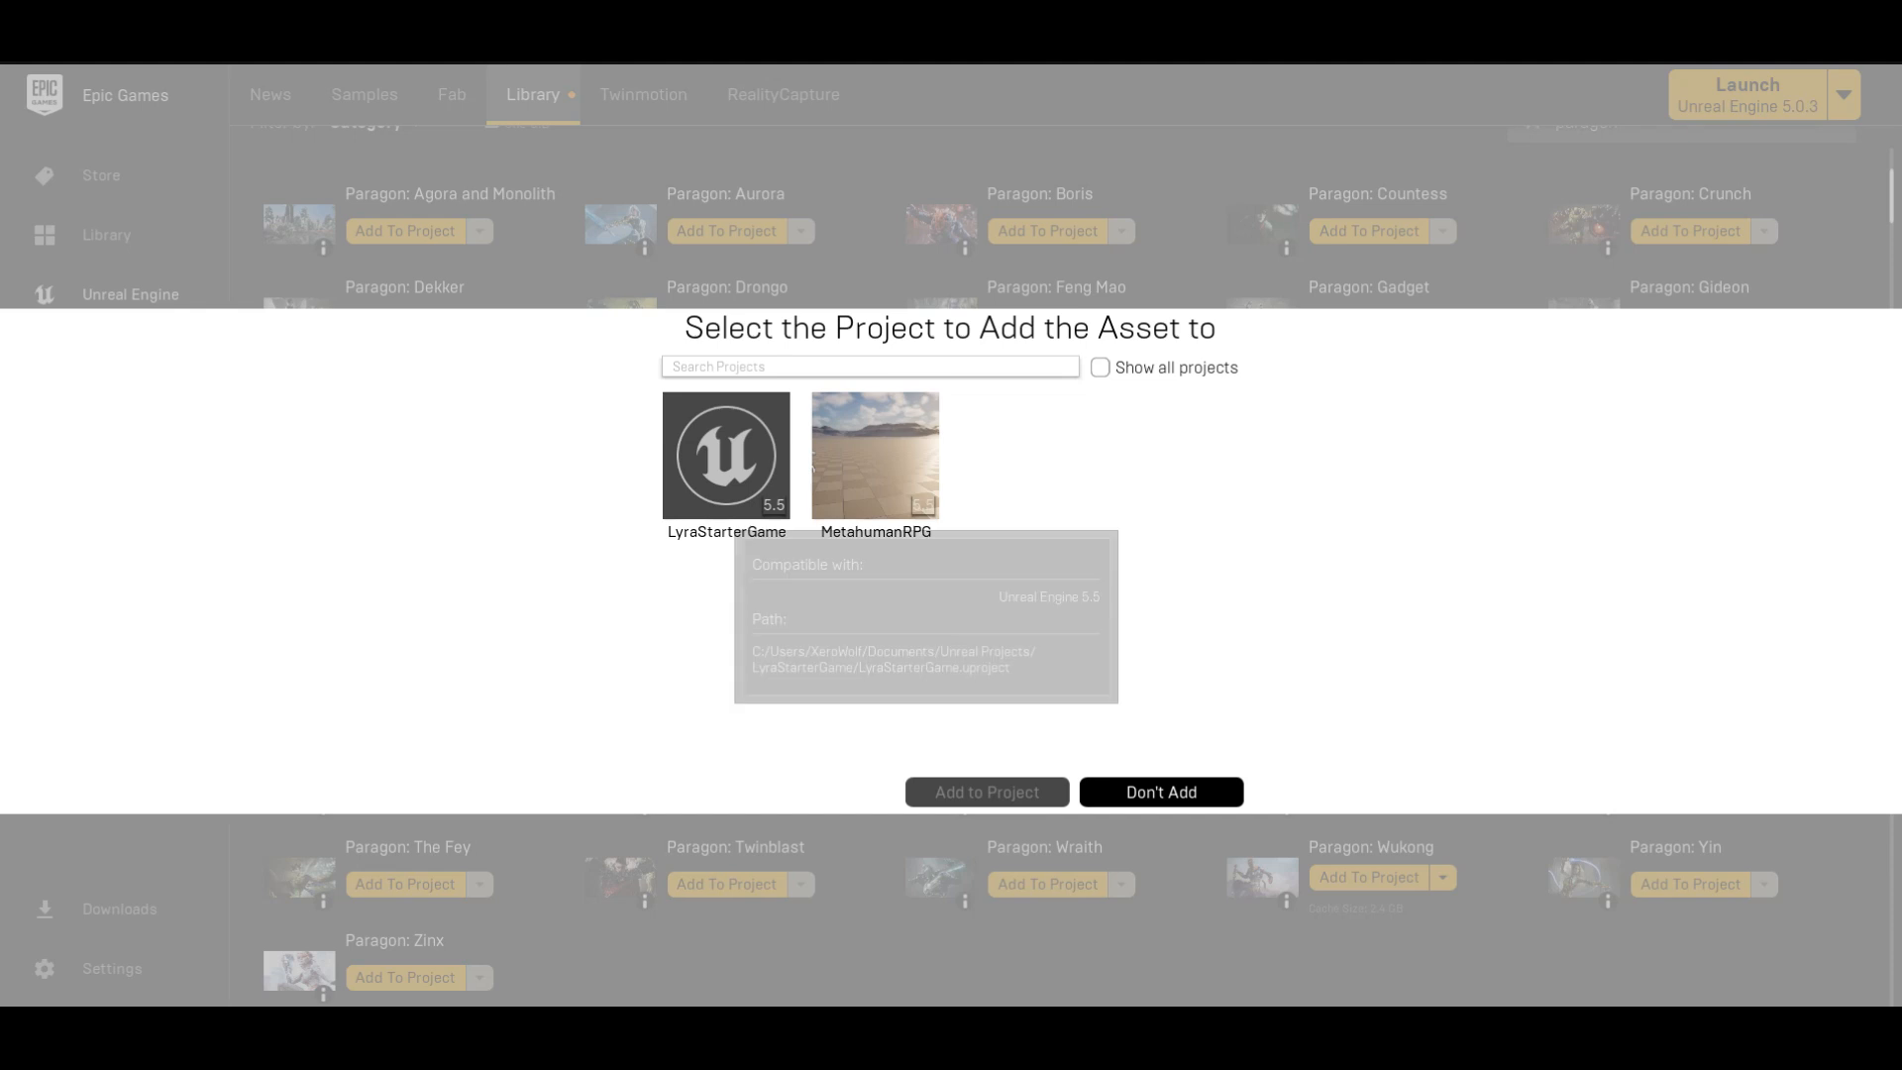
pyautogui.click(896, 490)
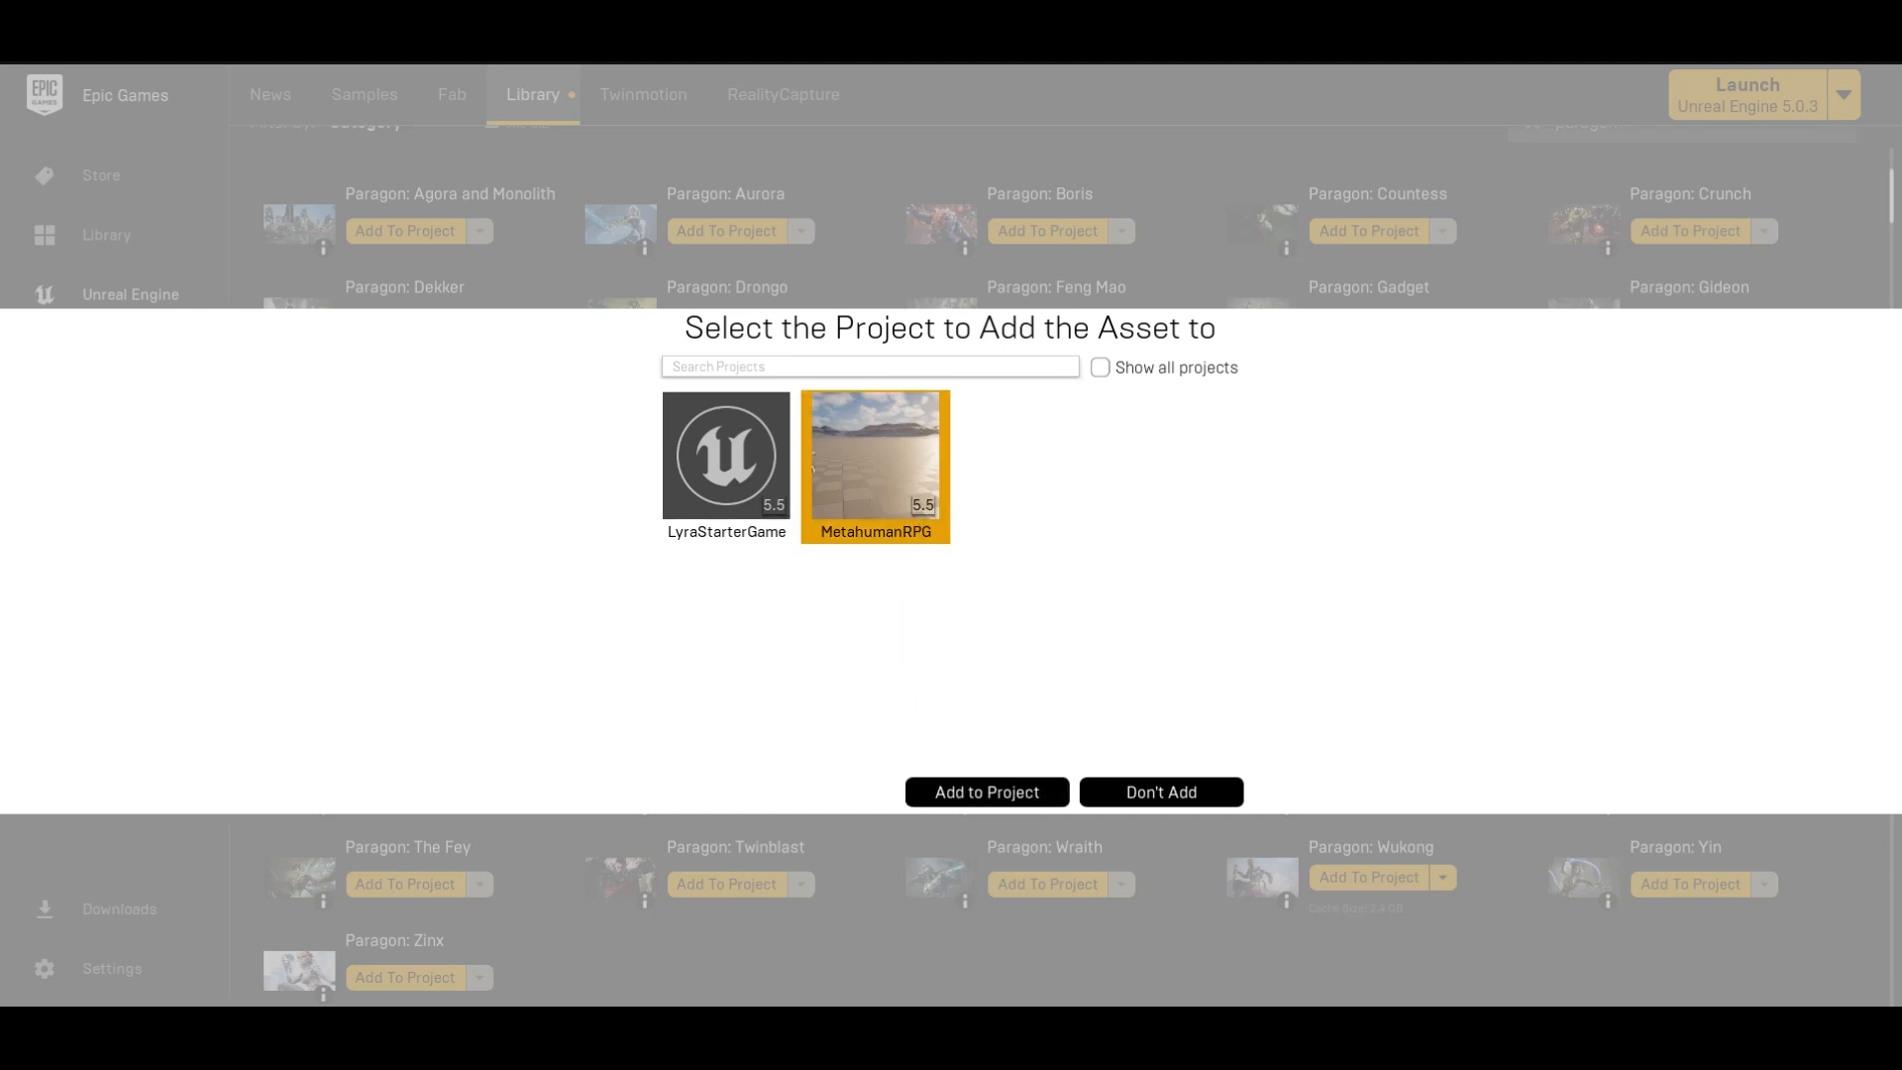
pyautogui.click(987, 793)
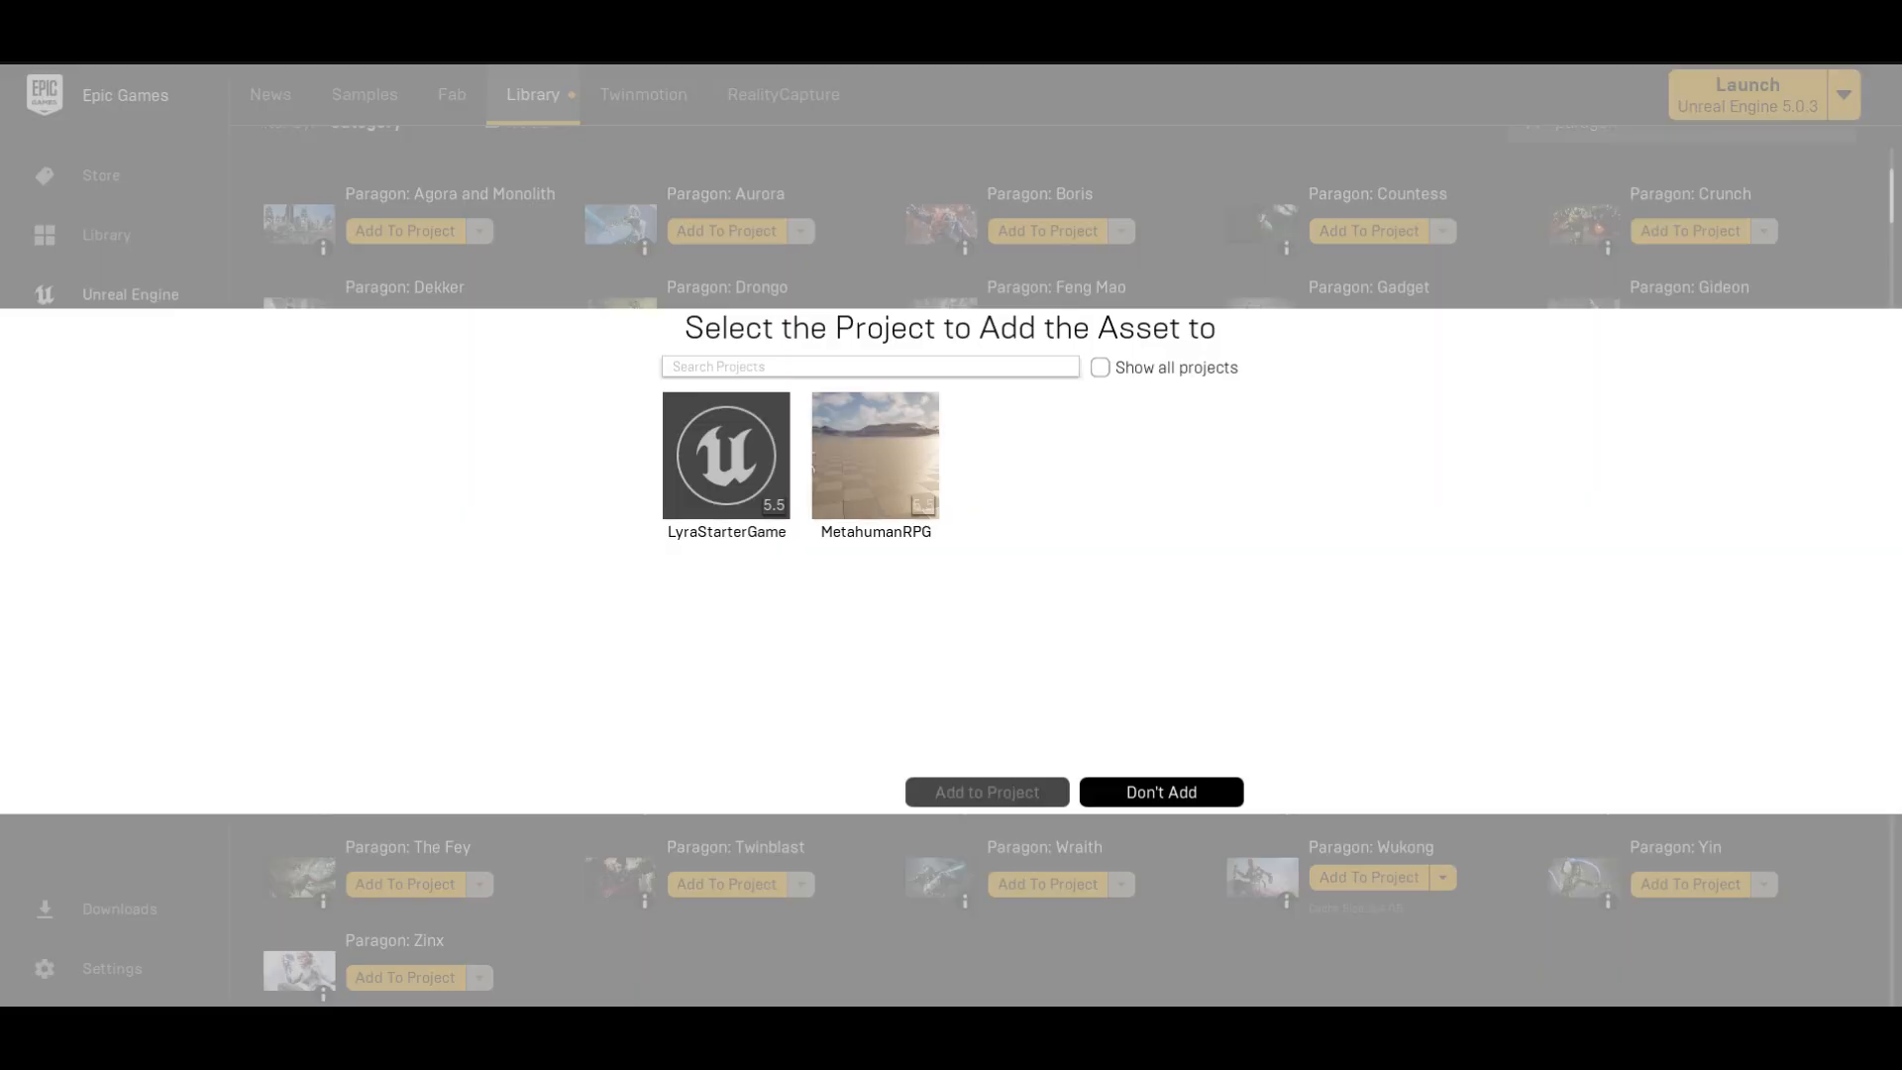
pyautogui.click(911, 456)
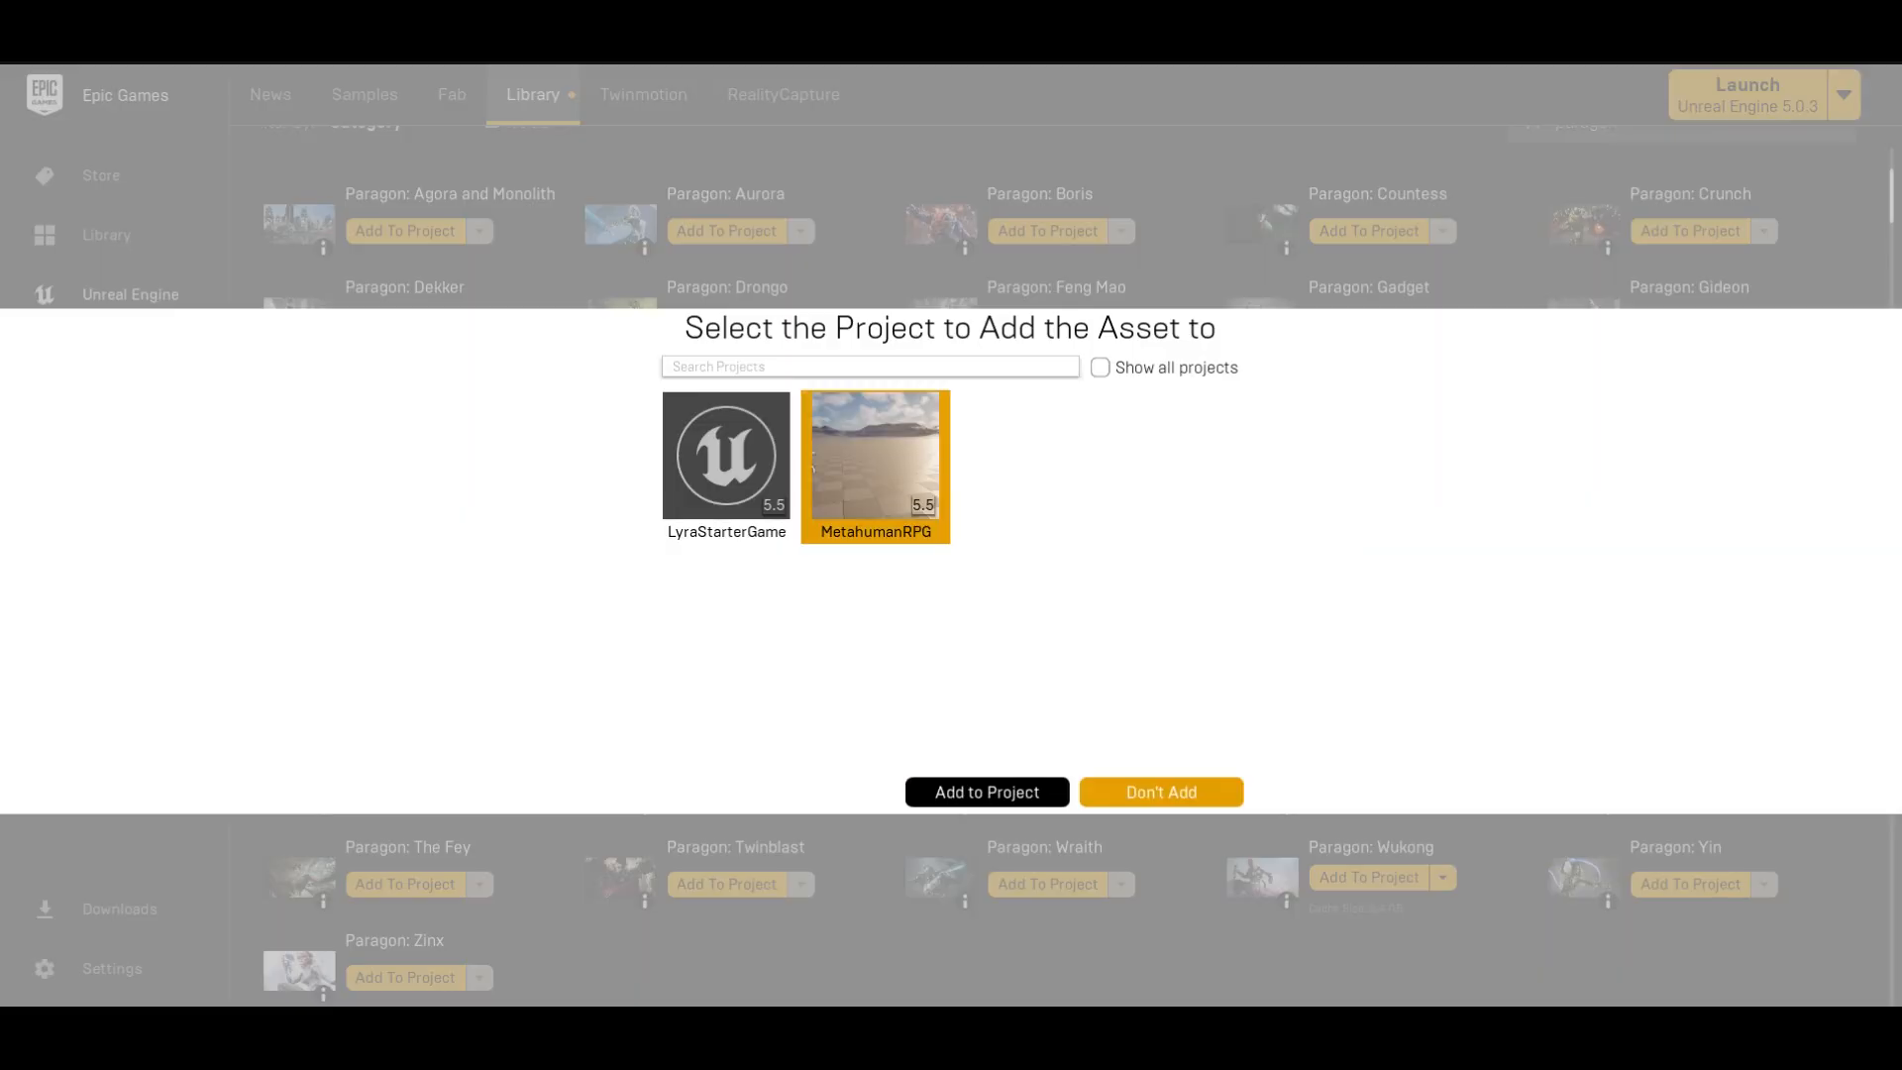
pyautogui.click(1161, 792)
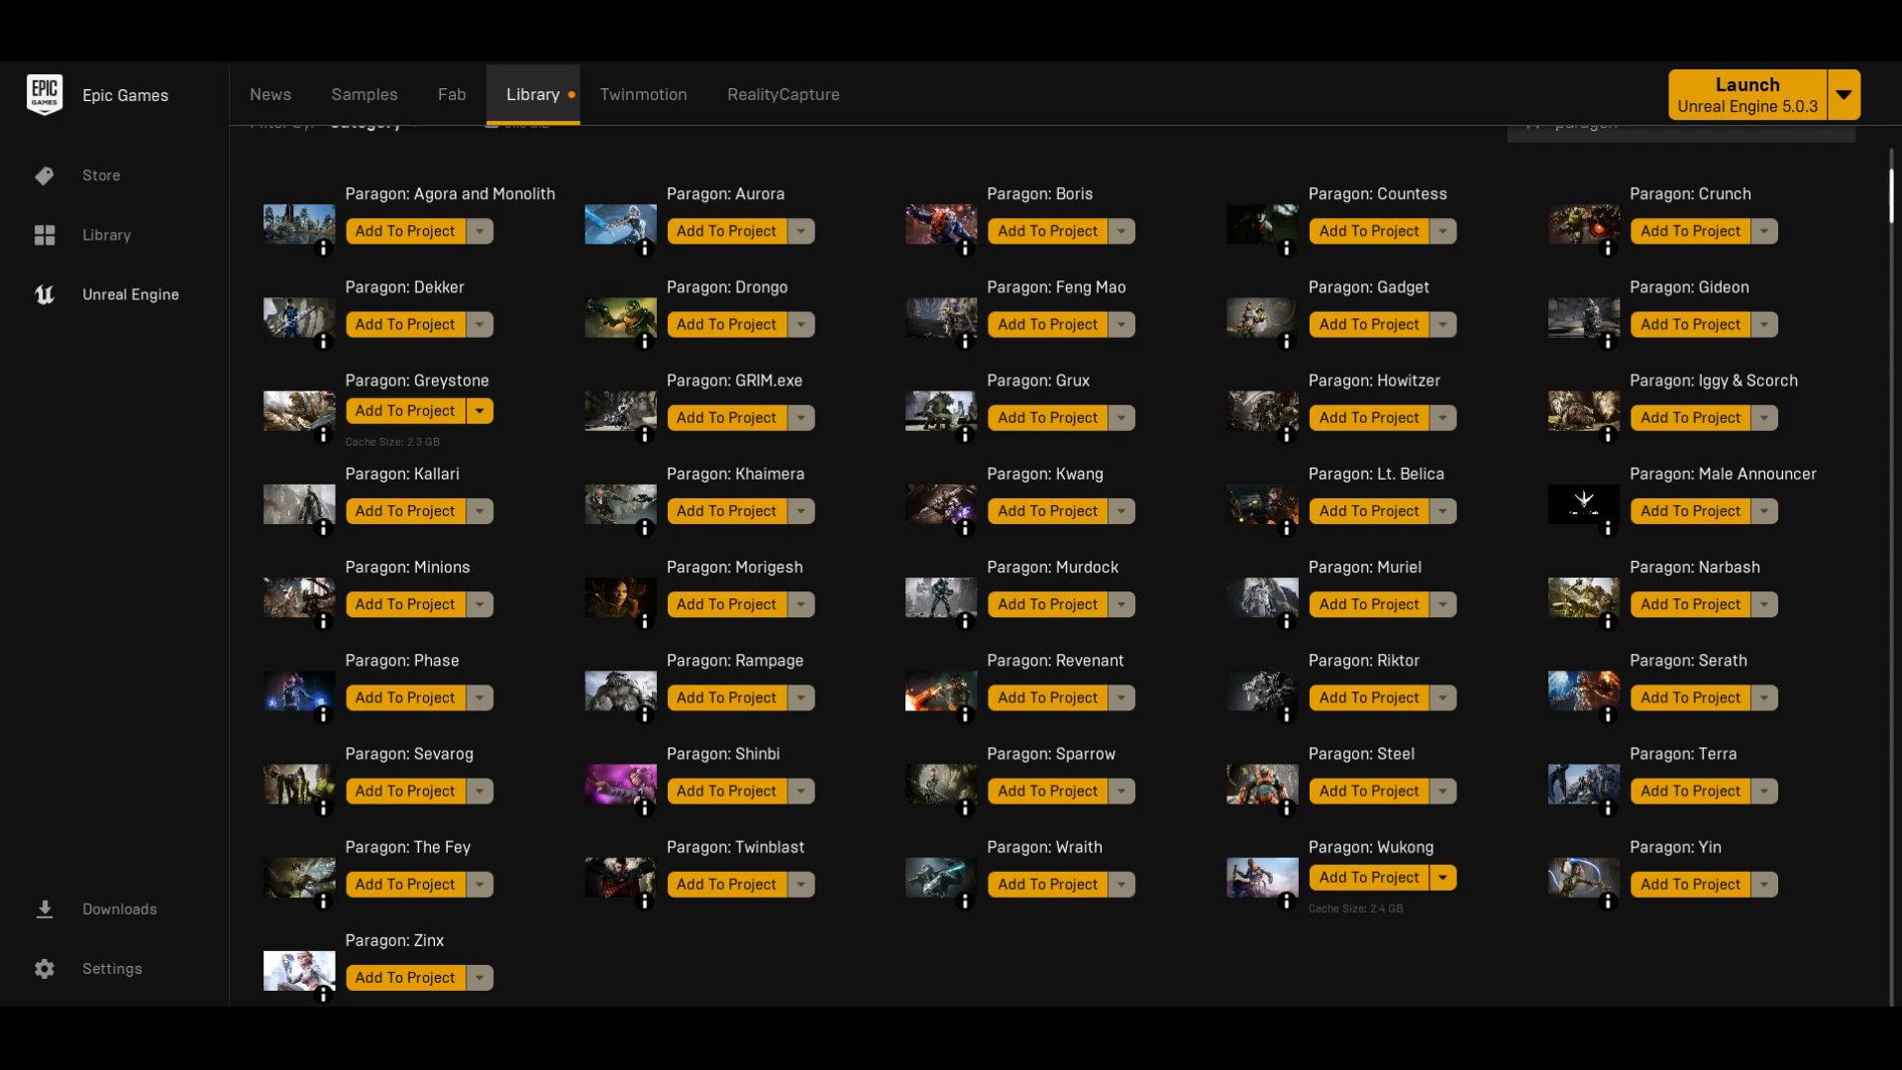
pyautogui.scroll(10, 1052, 564)
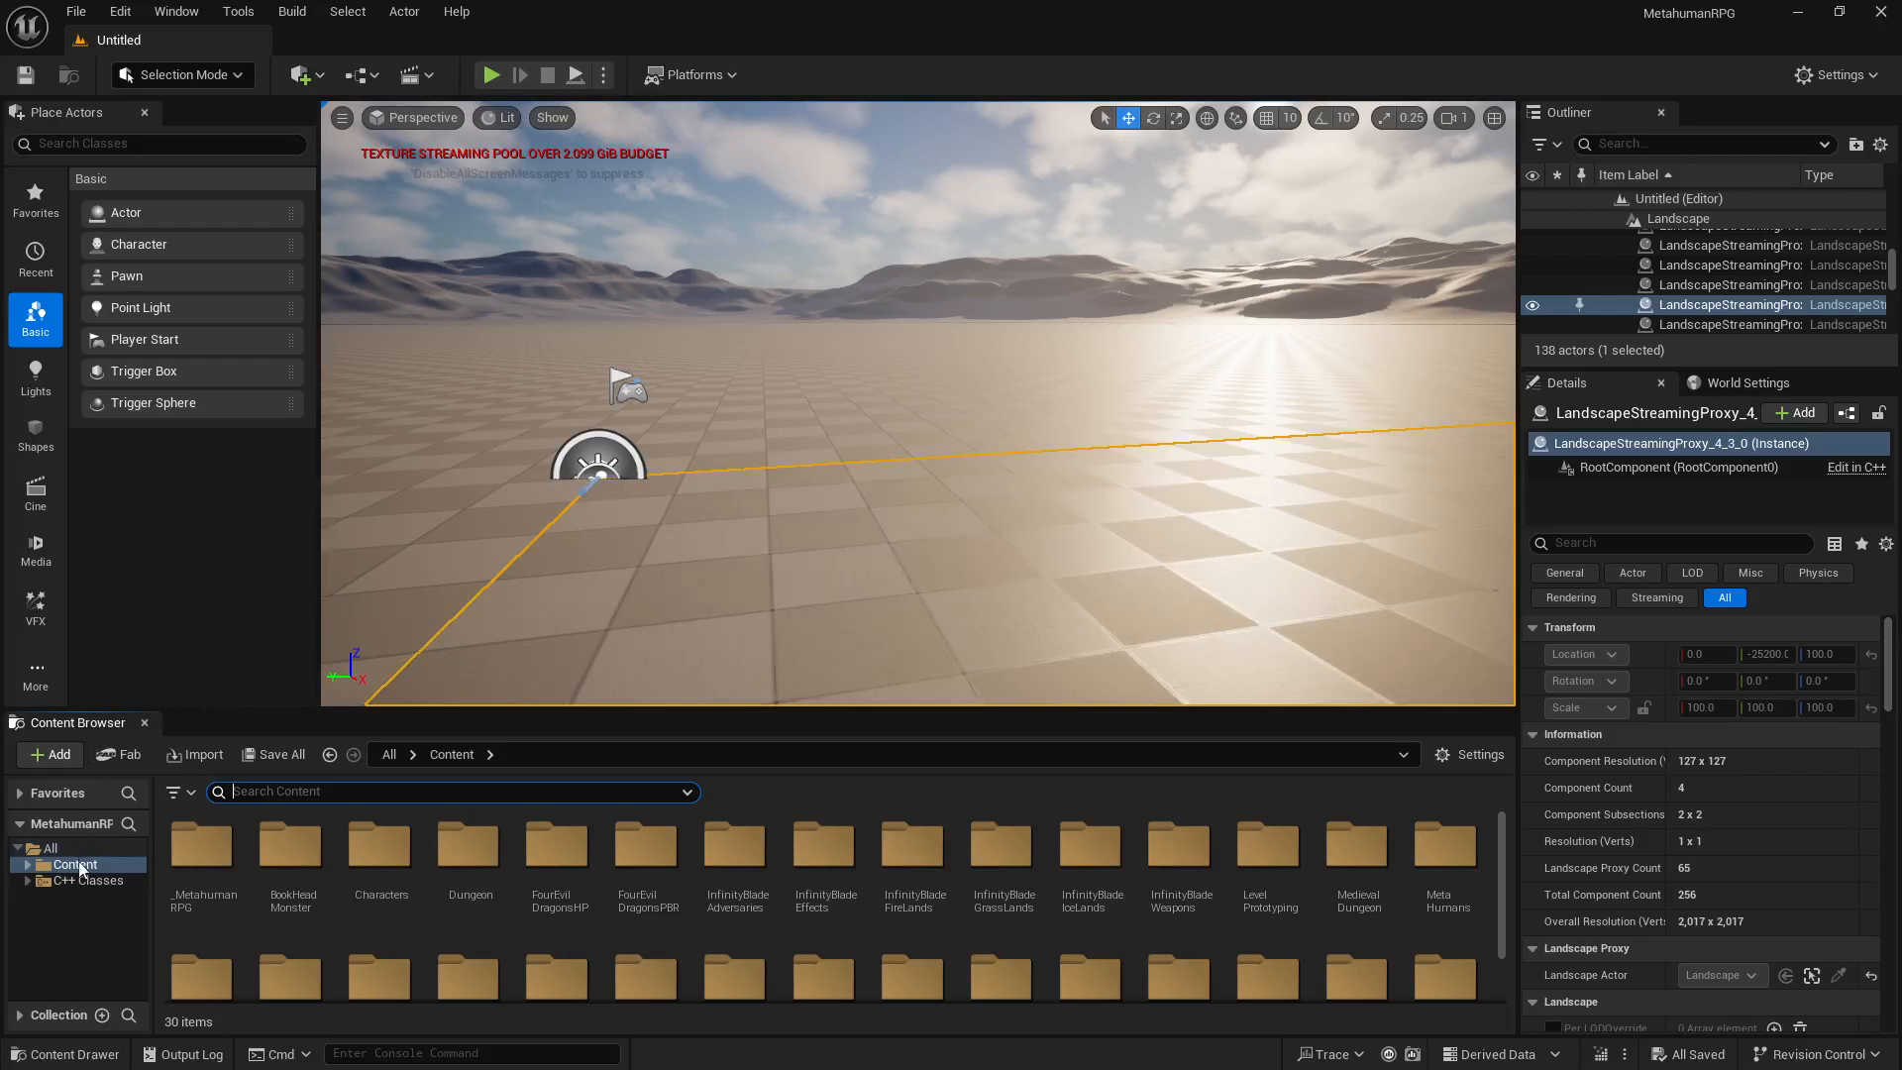
# Step: Switch to the MetahumanRPG project in Unreal Editor and search its Content folder for skeletal grey
pyautogui.click(79, 865)
pyautogui.click(324, 792)
pyautogui.write('skeletal ge')
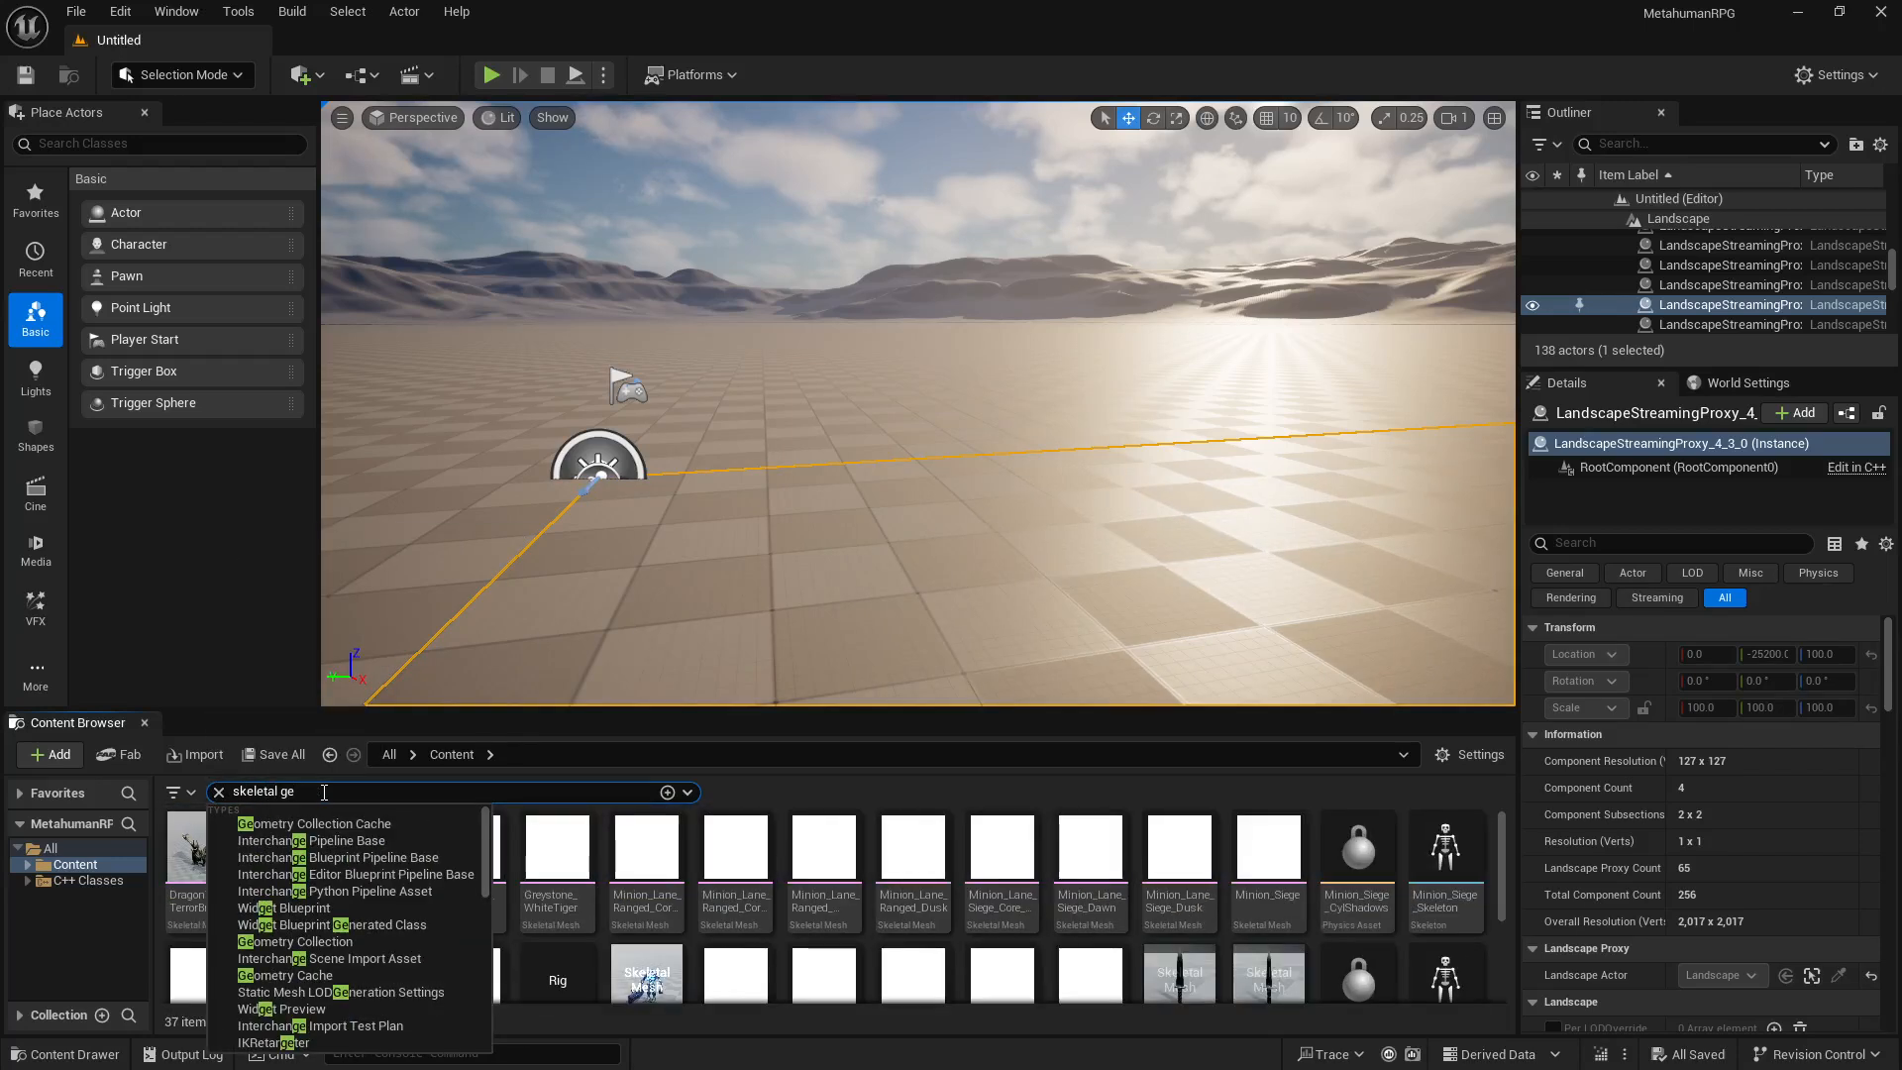
pyautogui.press('BackSpace')
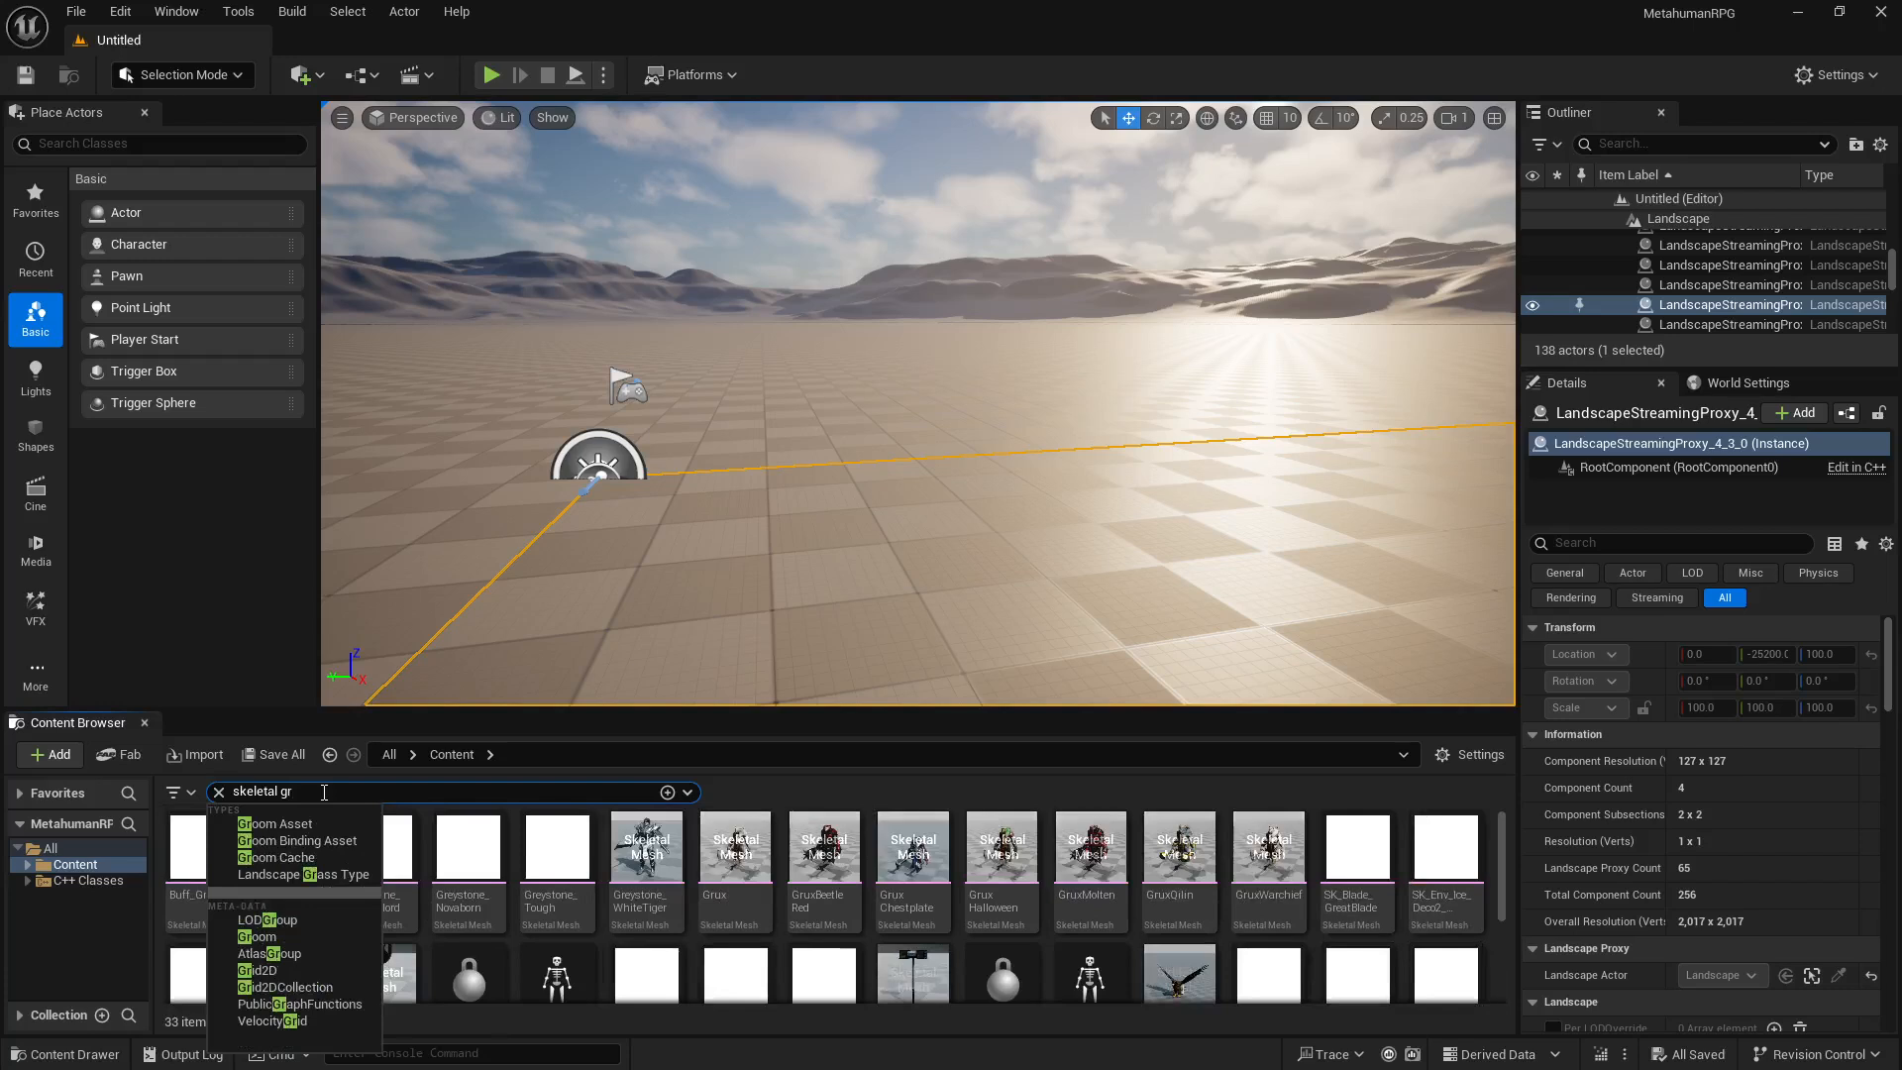
pyautogui.write('rey')
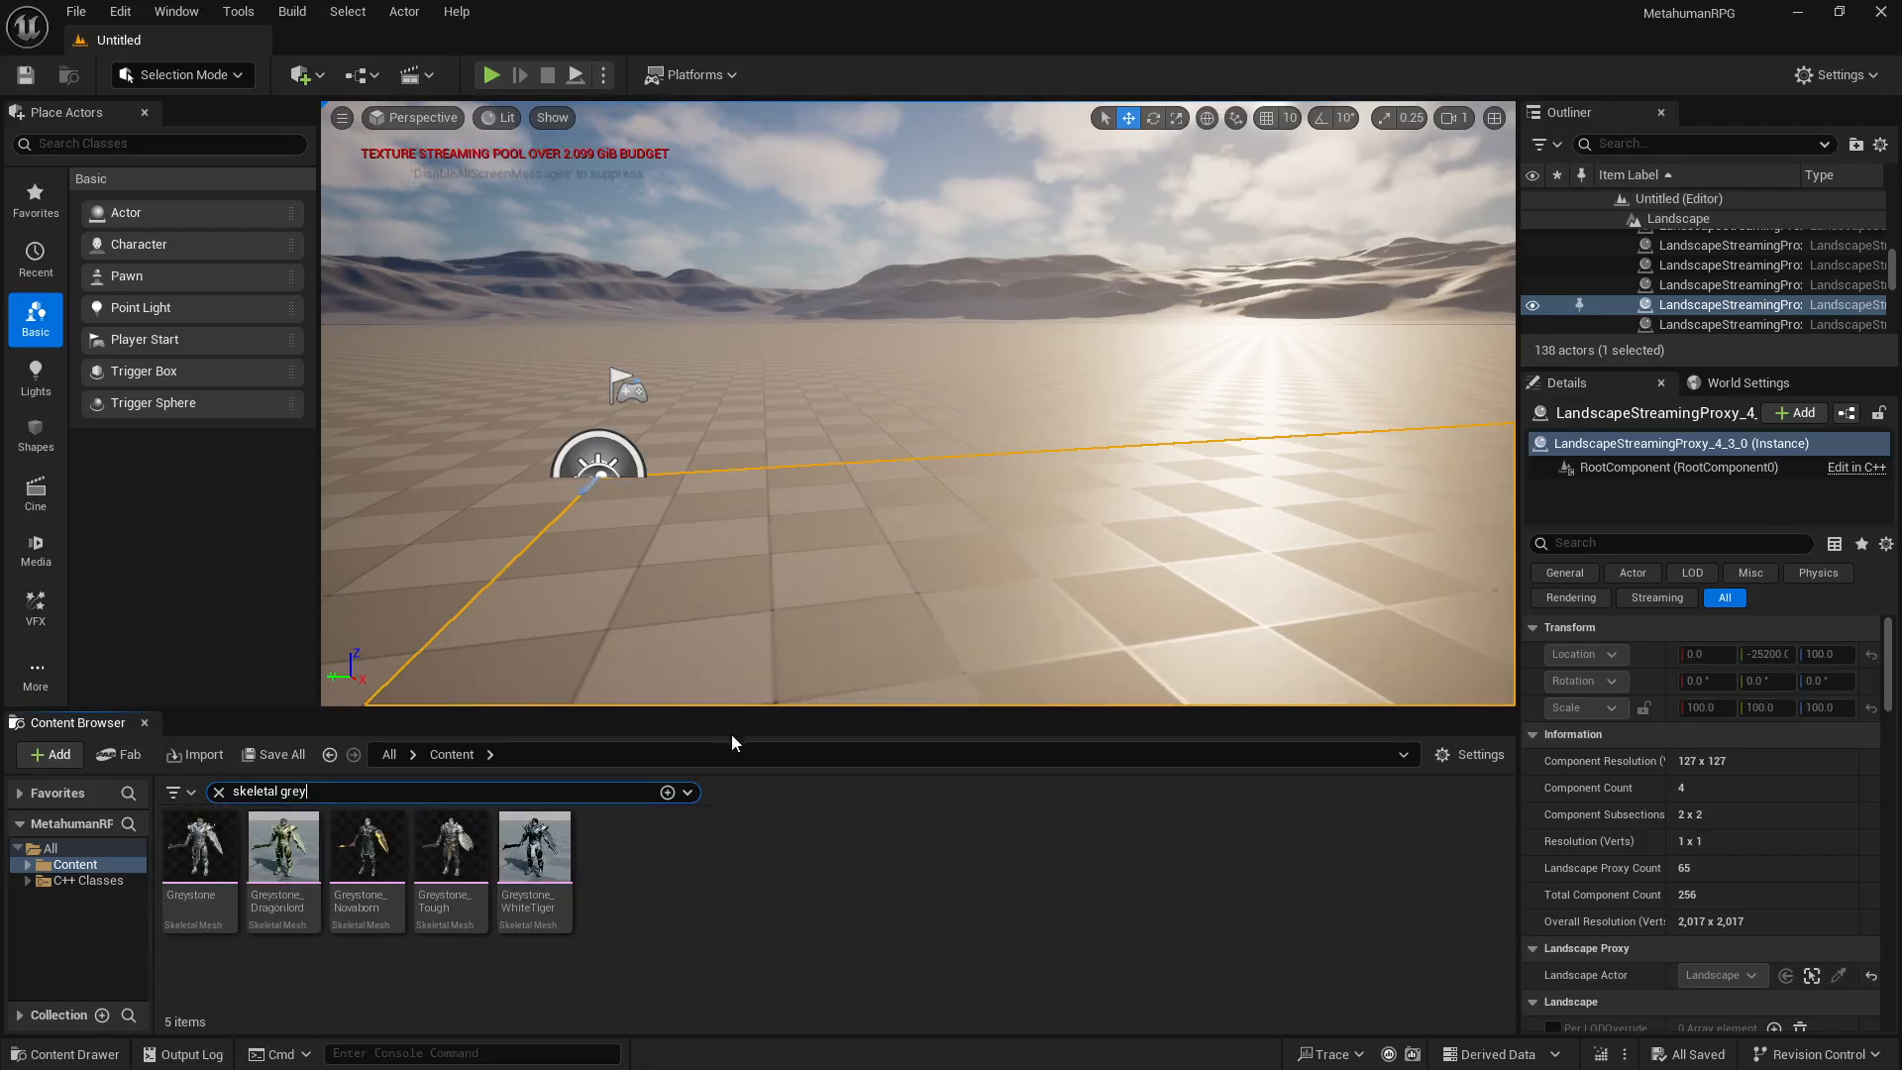
# Step: Start exporting the Greystone_Tough skeletal mesh as an asset file
pyautogui.click(470, 919)
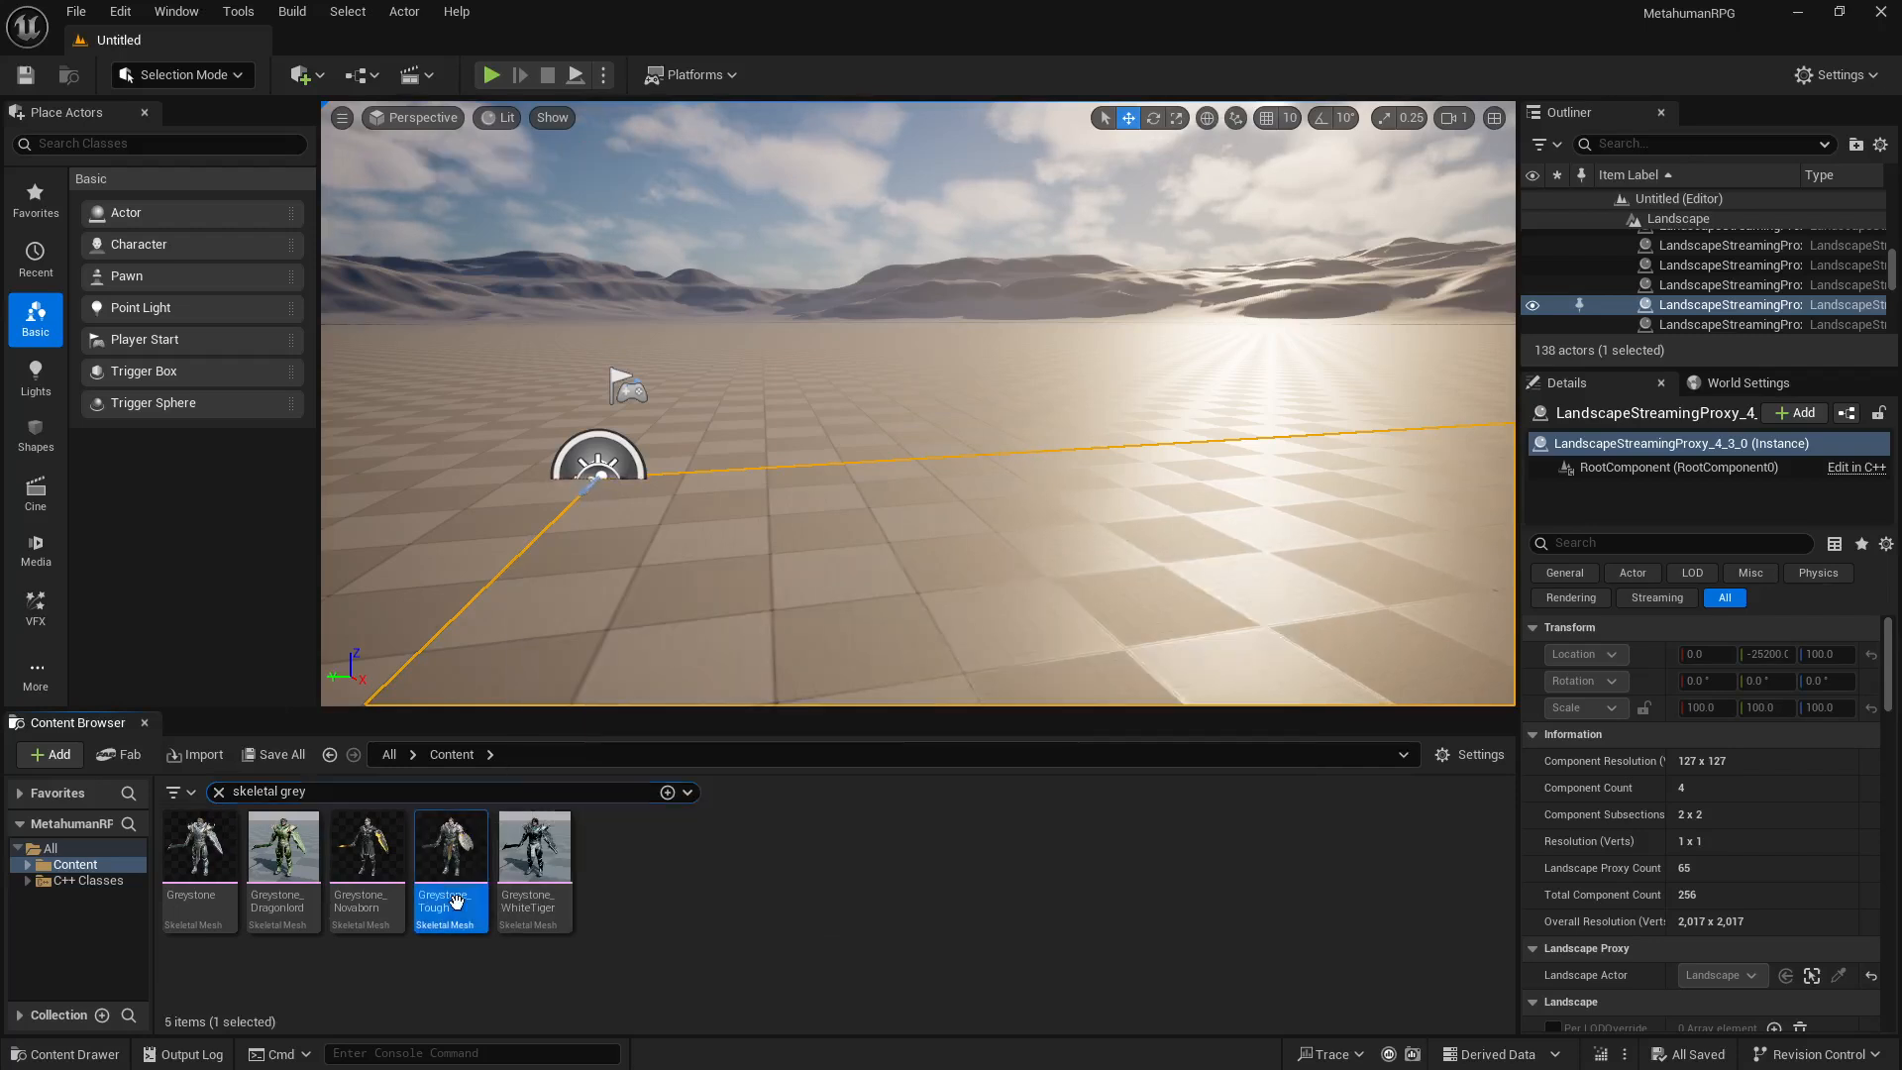
pyautogui.rightClick(468, 841)
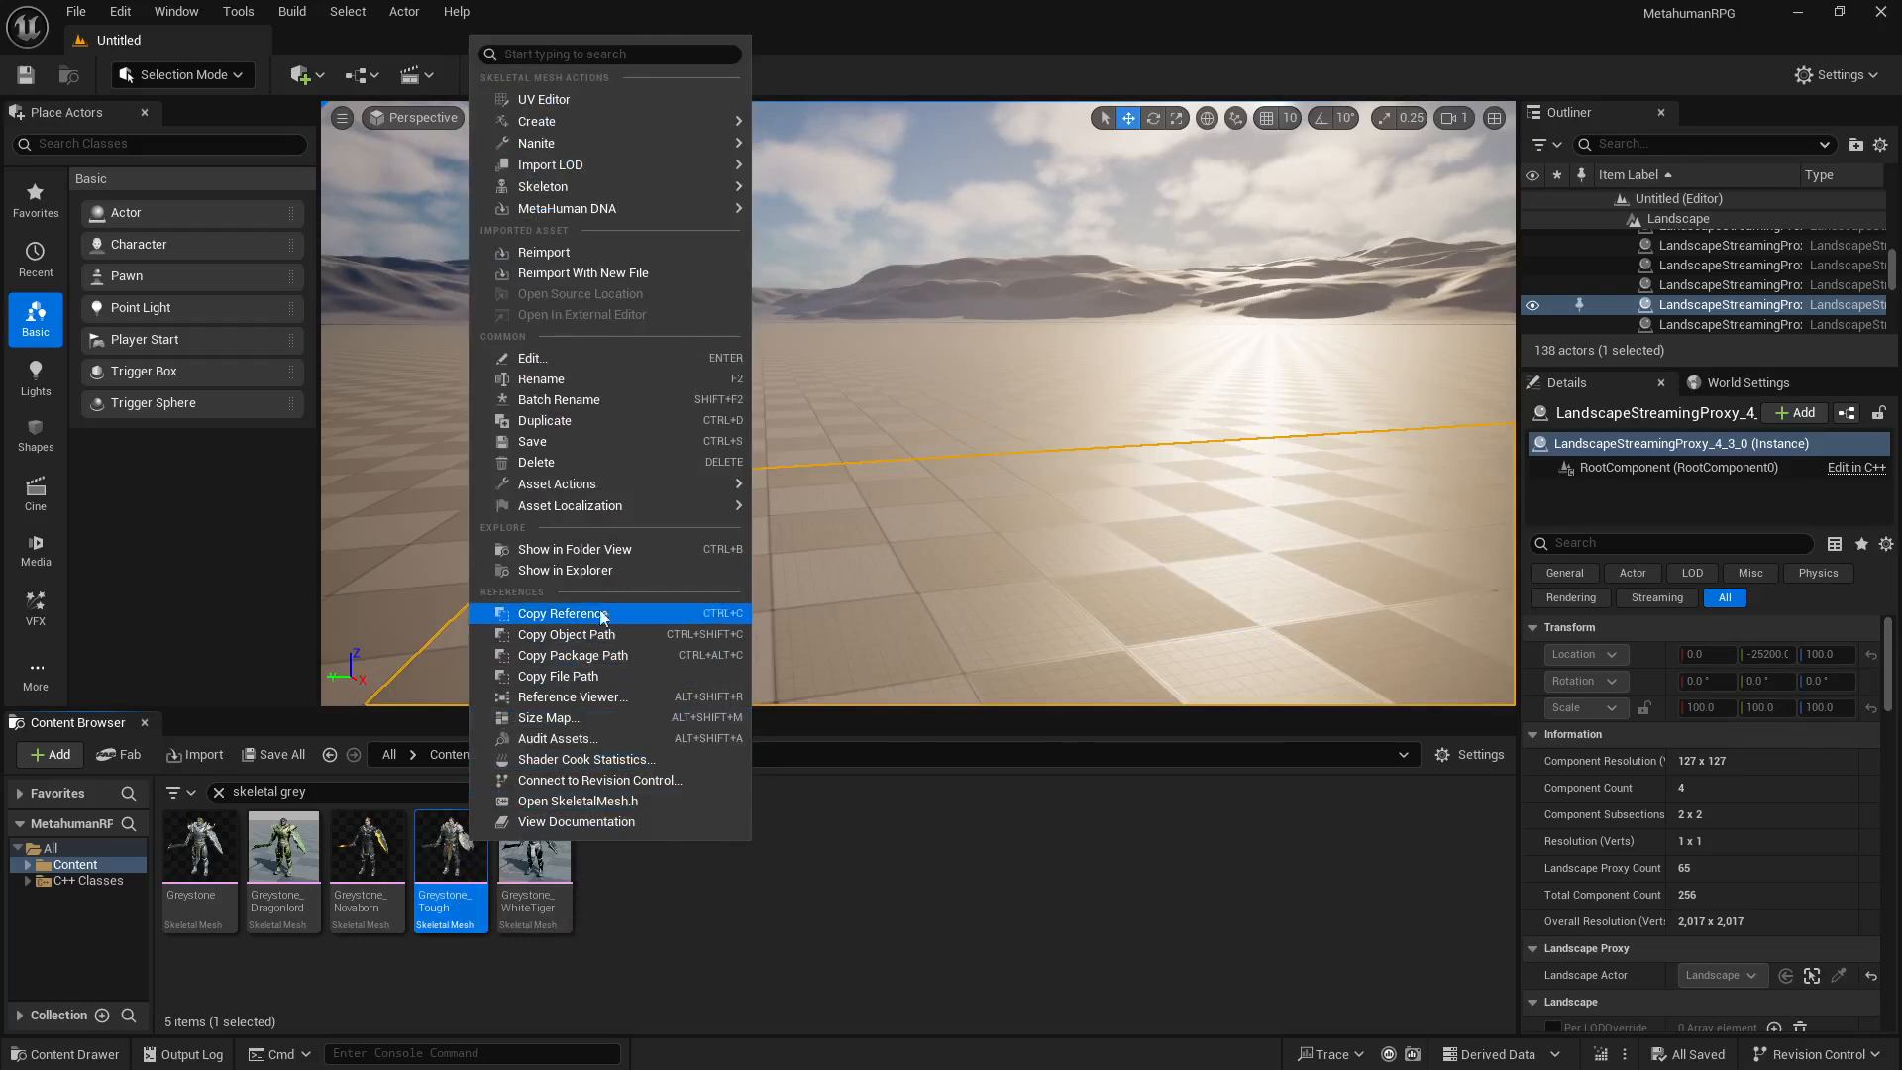
pyautogui.moveTo(658, 484)
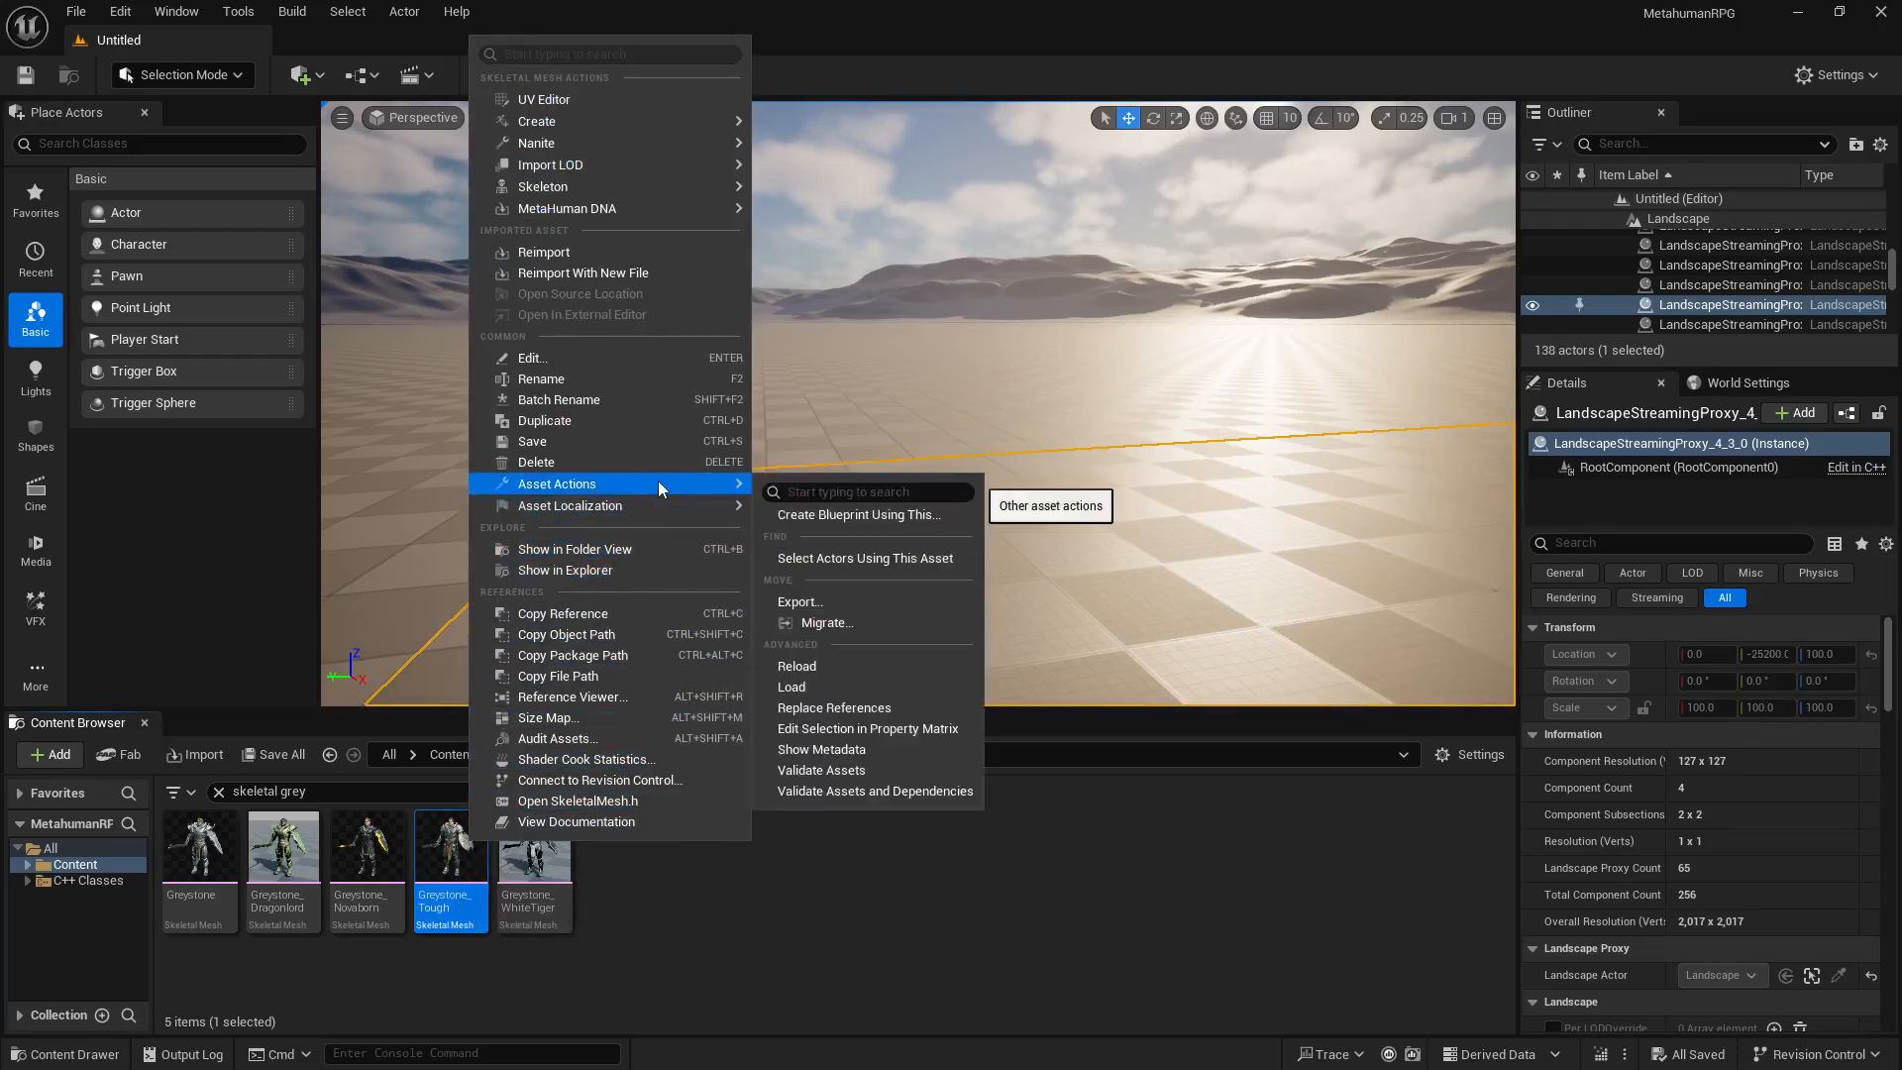
pyautogui.click(847, 597)
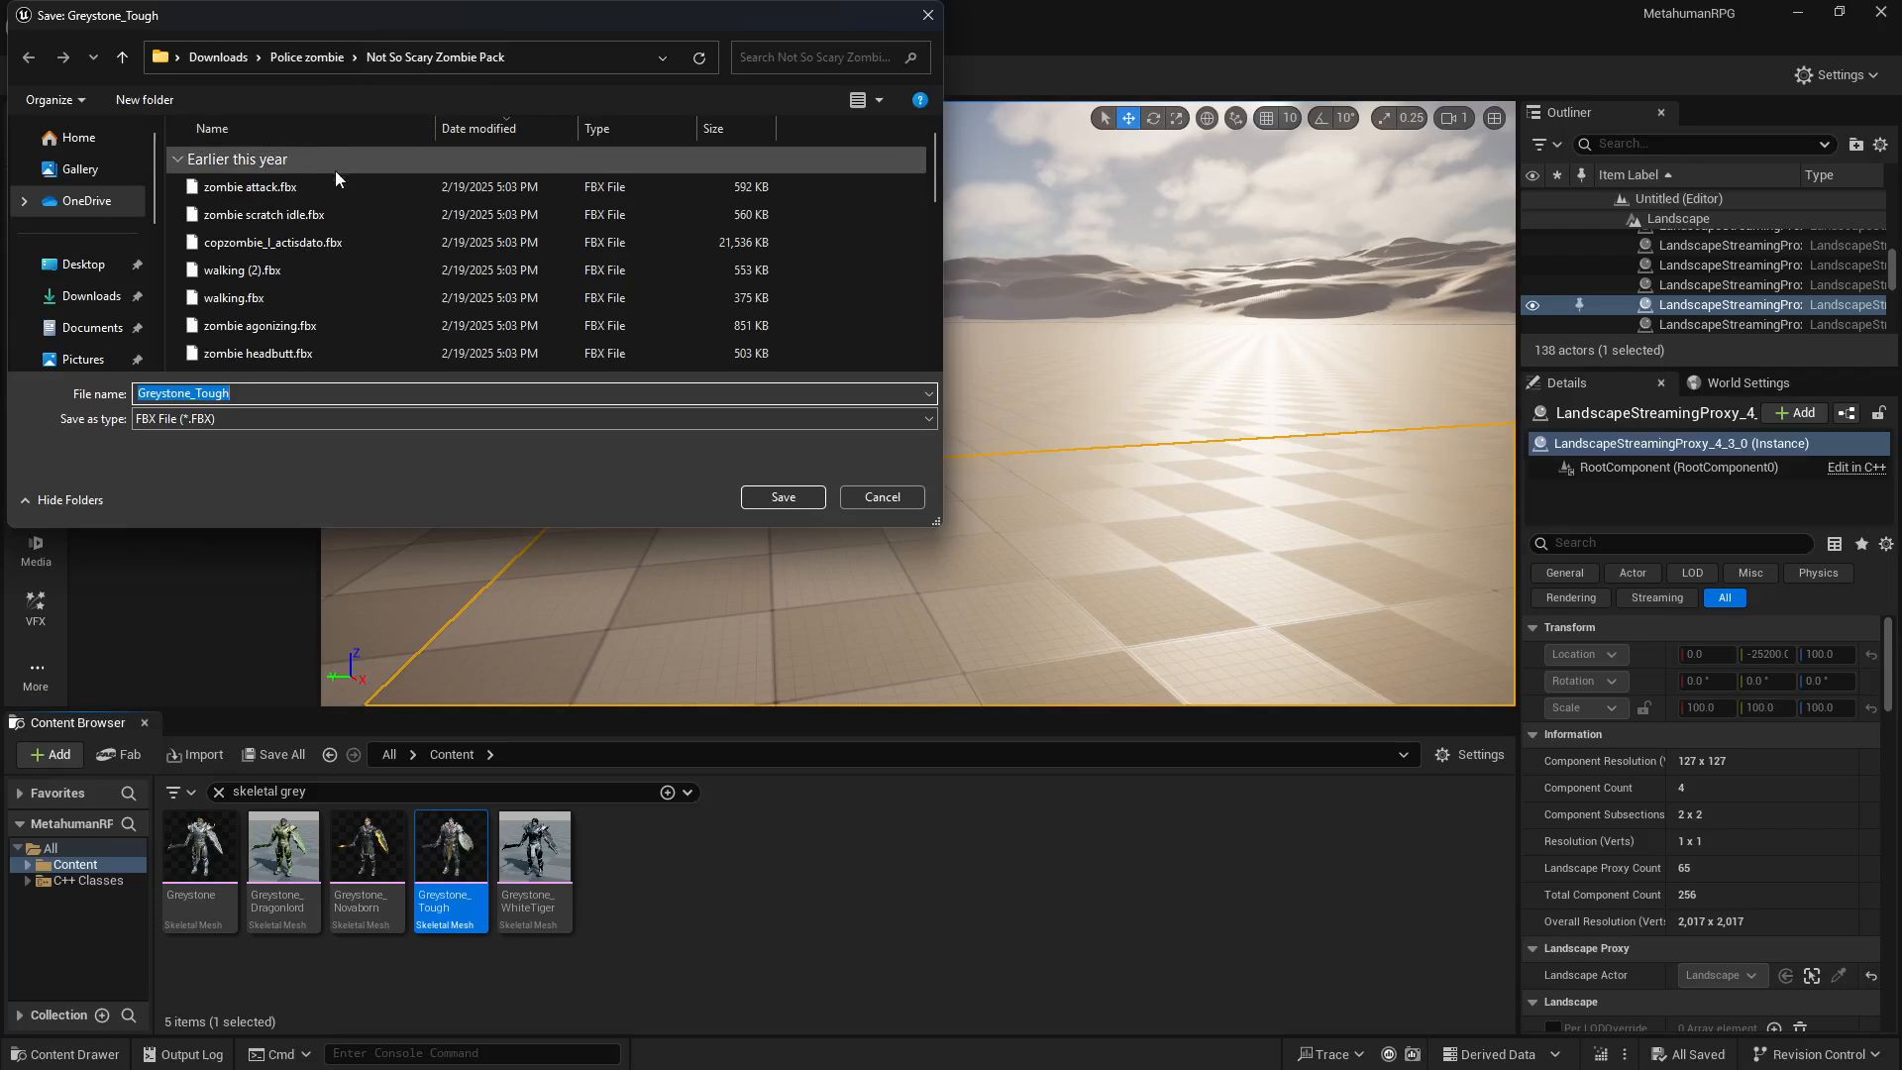
# Step: Browse the save location to the MetahumanRPG folder inside Documents > Unreal Projects
pyautogui.click(91, 327)
pyautogui.scroll(-1, 315, 311)
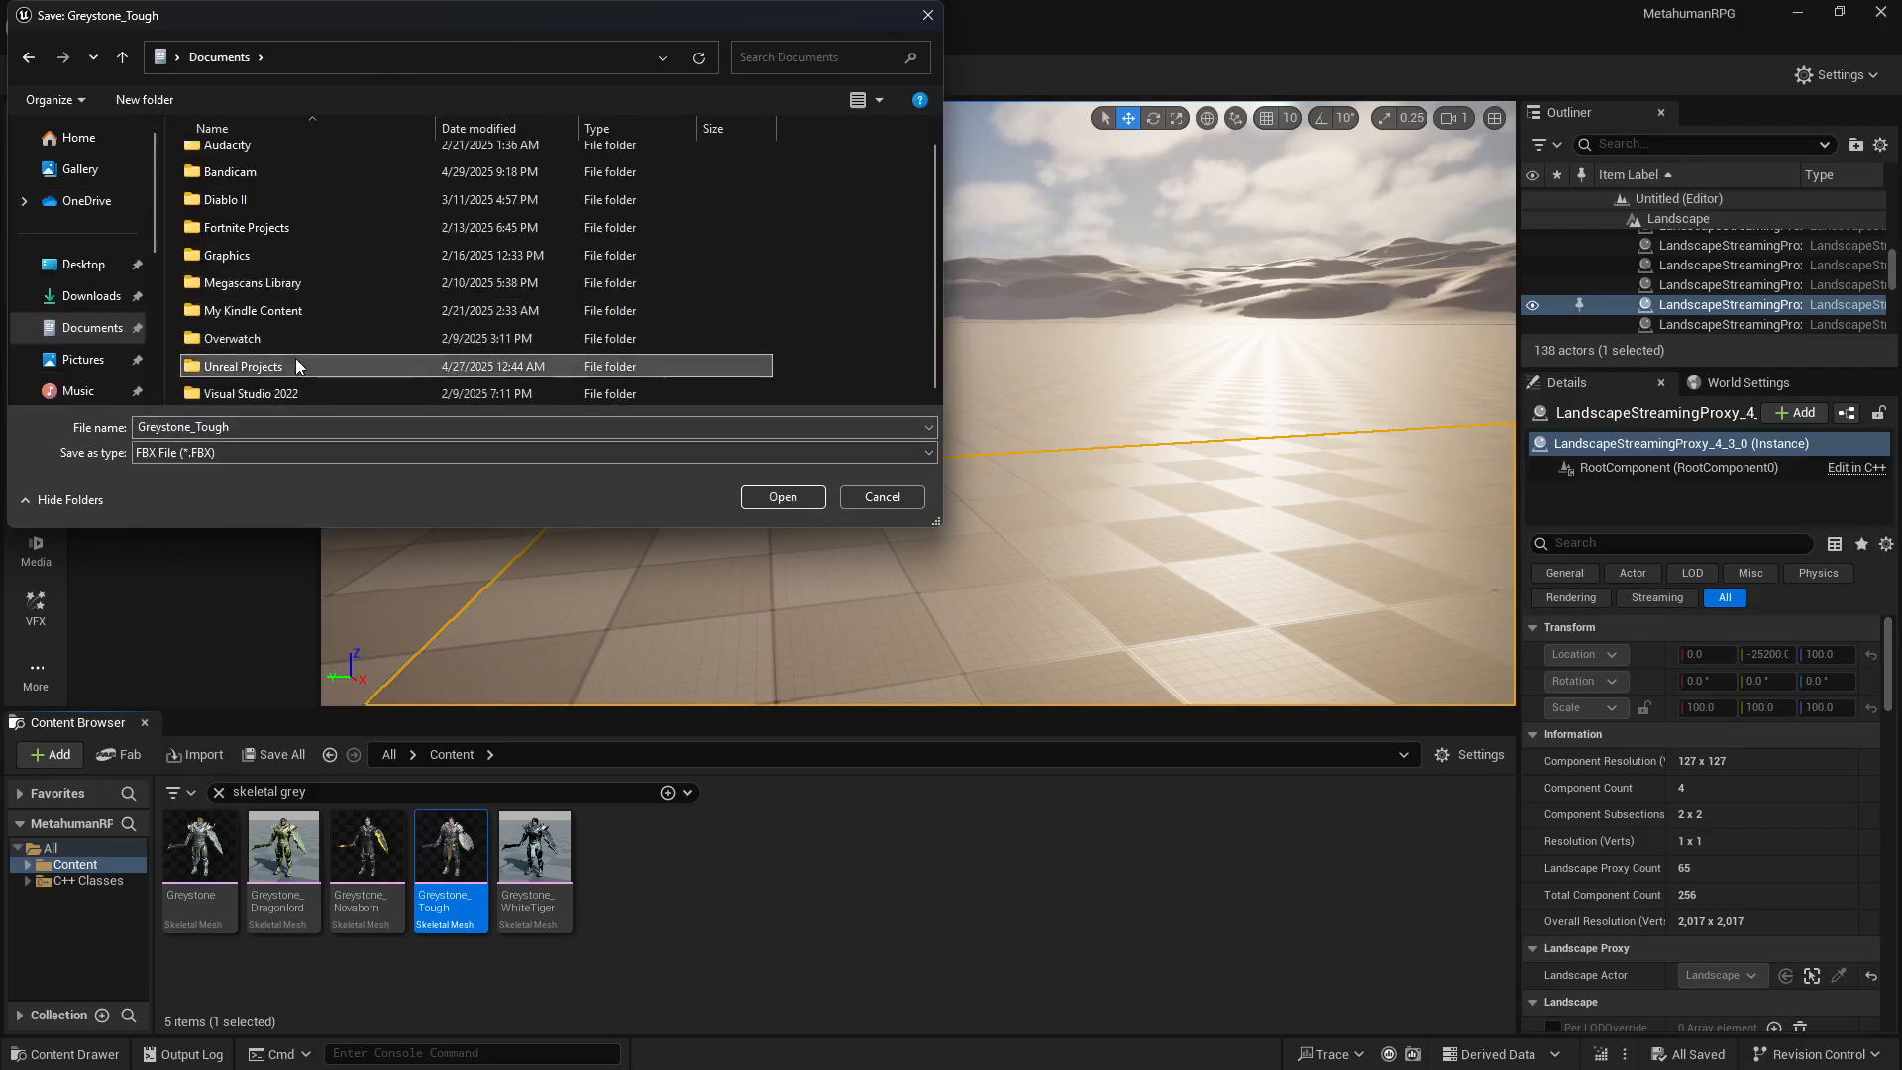
pyautogui.doubleClick(295, 358)
pyautogui.doubleClick(281, 190)
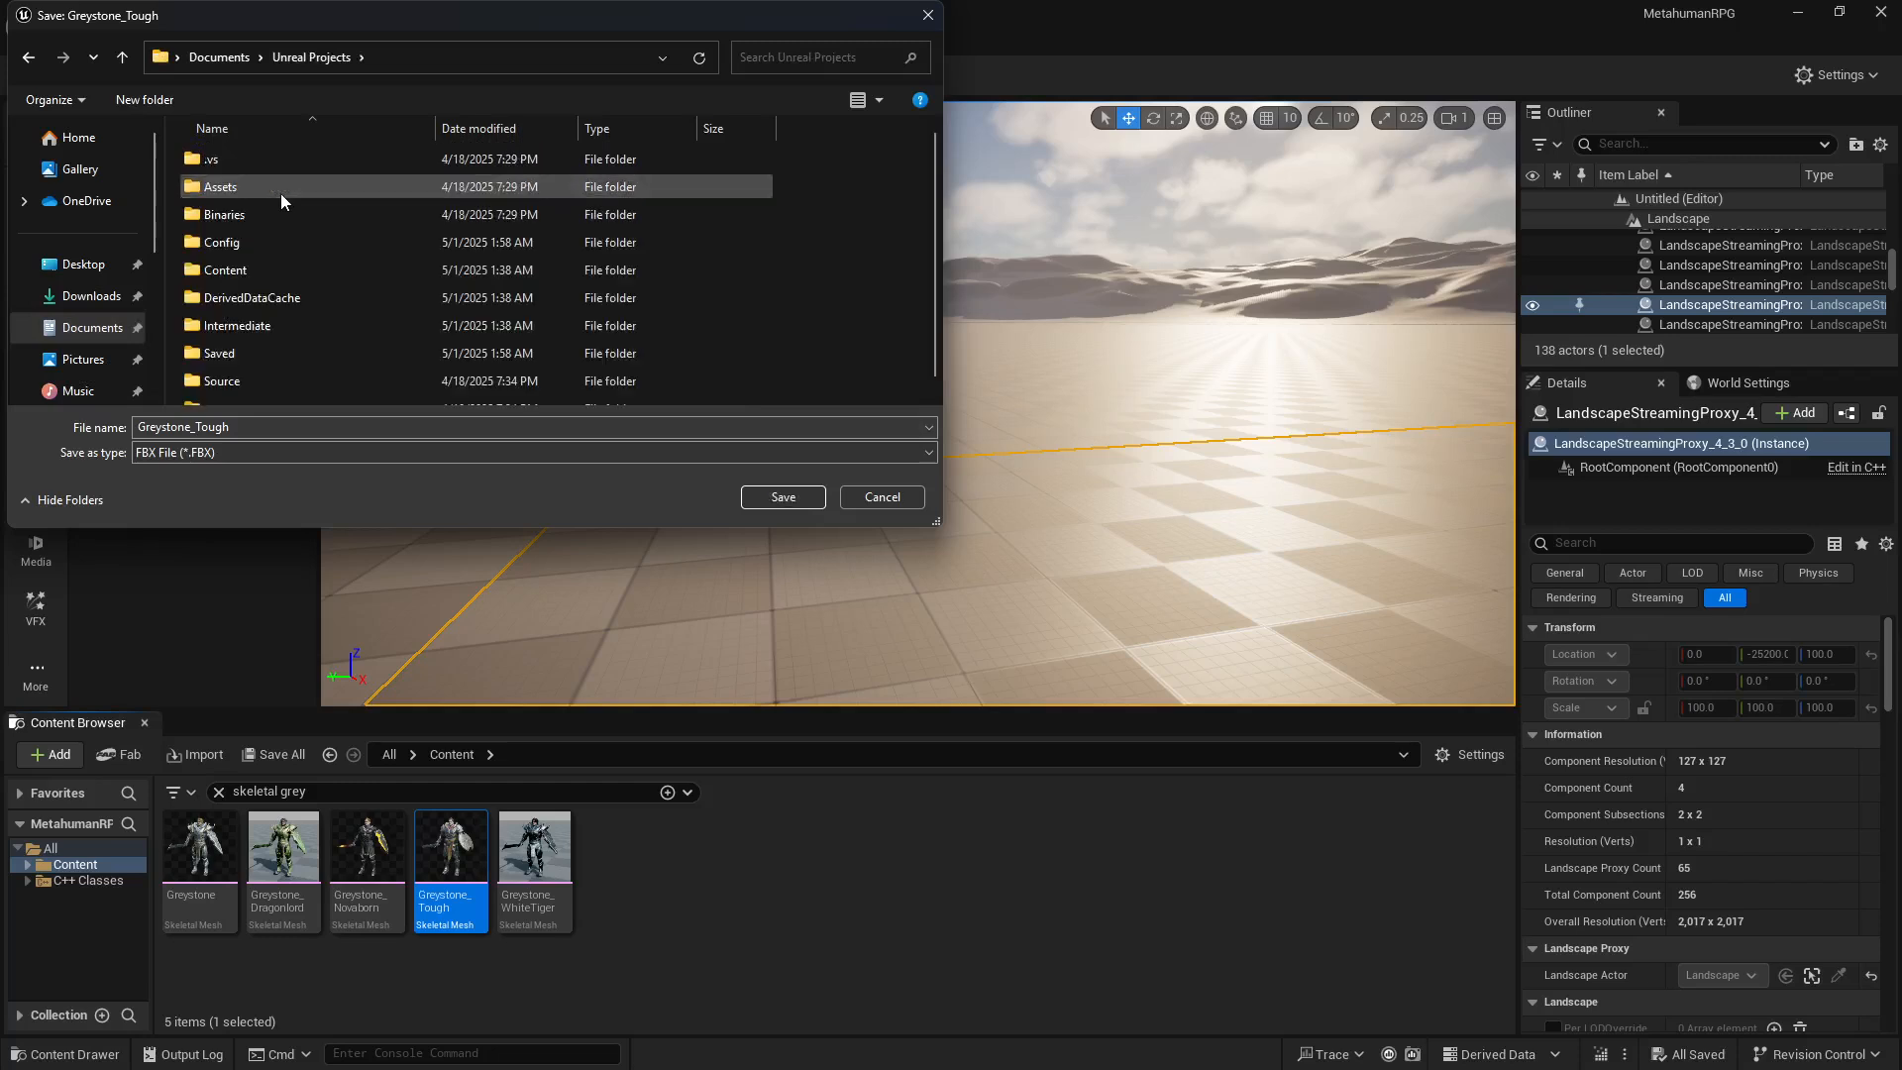
pyautogui.scroll(-1, 308, 229)
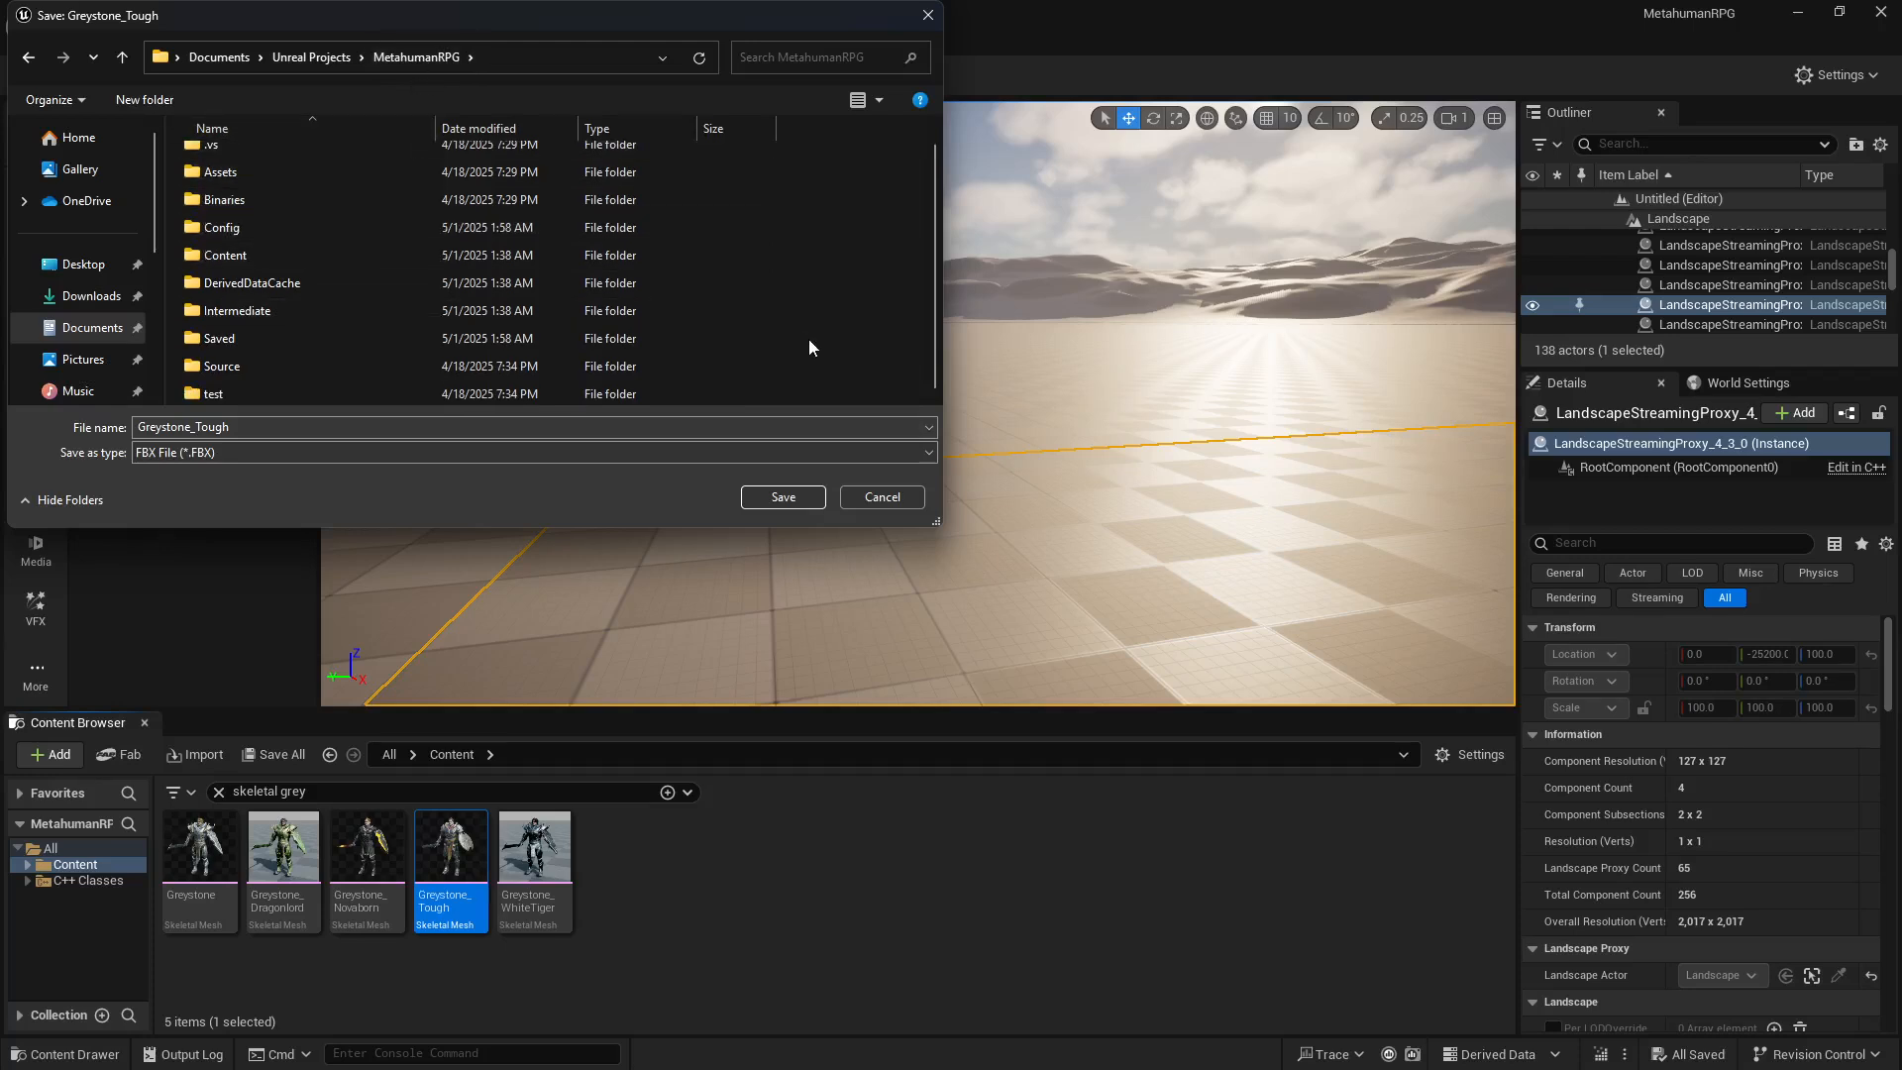
# Step: Try to create a new folder named Assets in the MetahumanRPG folder, and delete the leftover new folder
pyautogui.rightClick(834, 323)
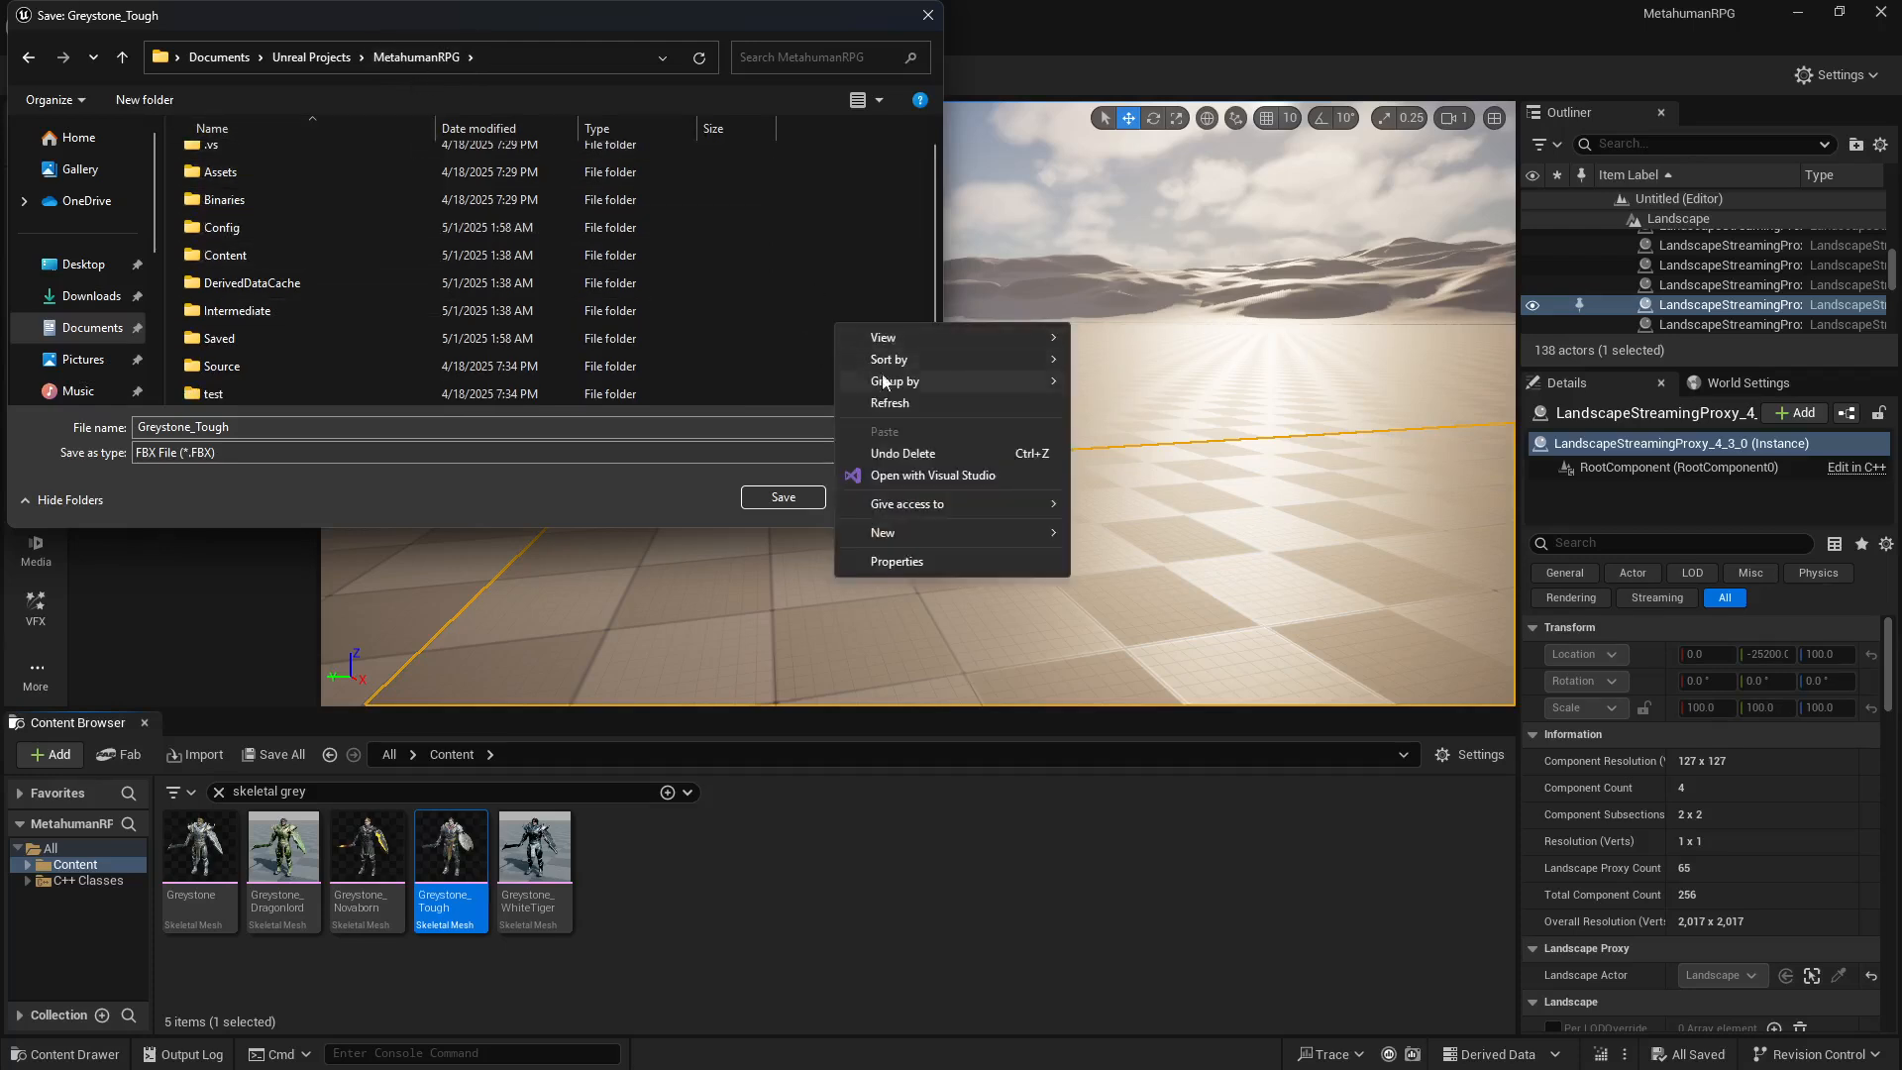
pyautogui.moveTo(991, 536)
pyautogui.click(1116, 536)
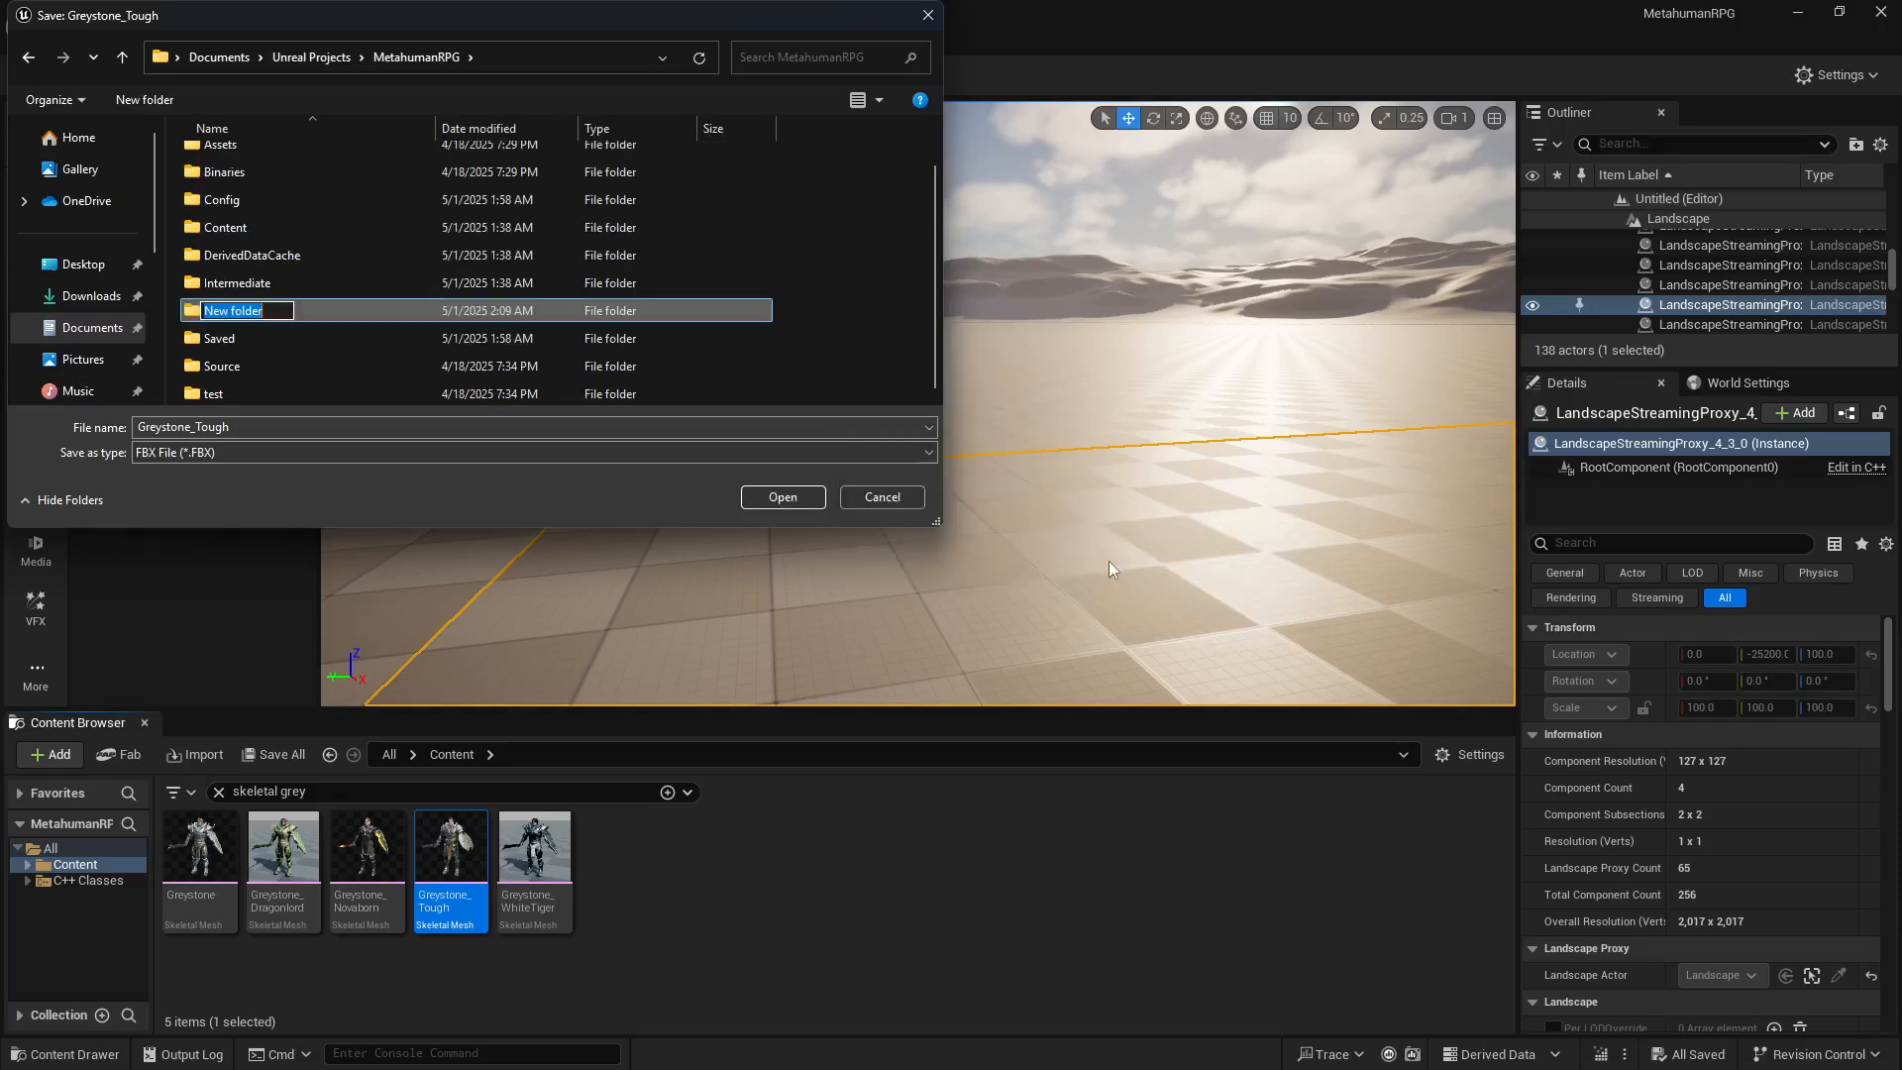
pyautogui.write('Assets')
pyautogui.press('Return')
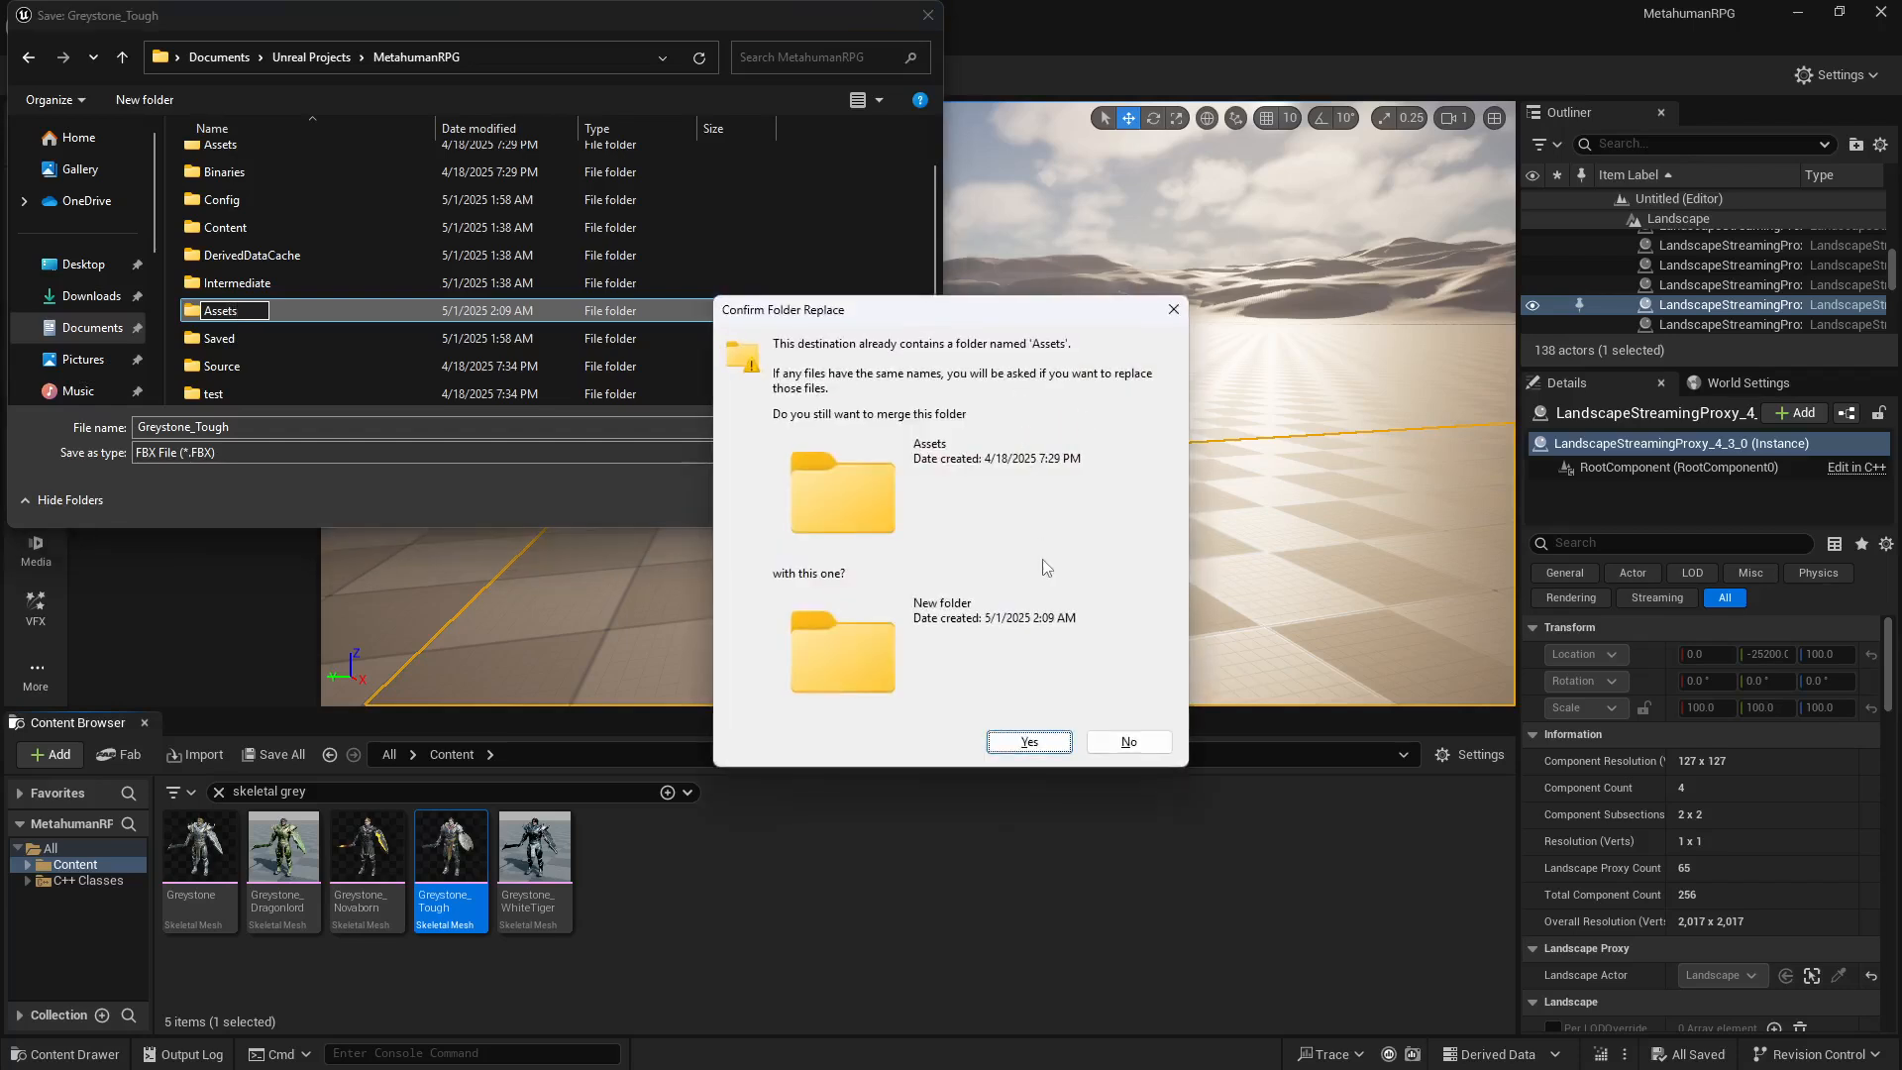
pyautogui.click(1113, 741)
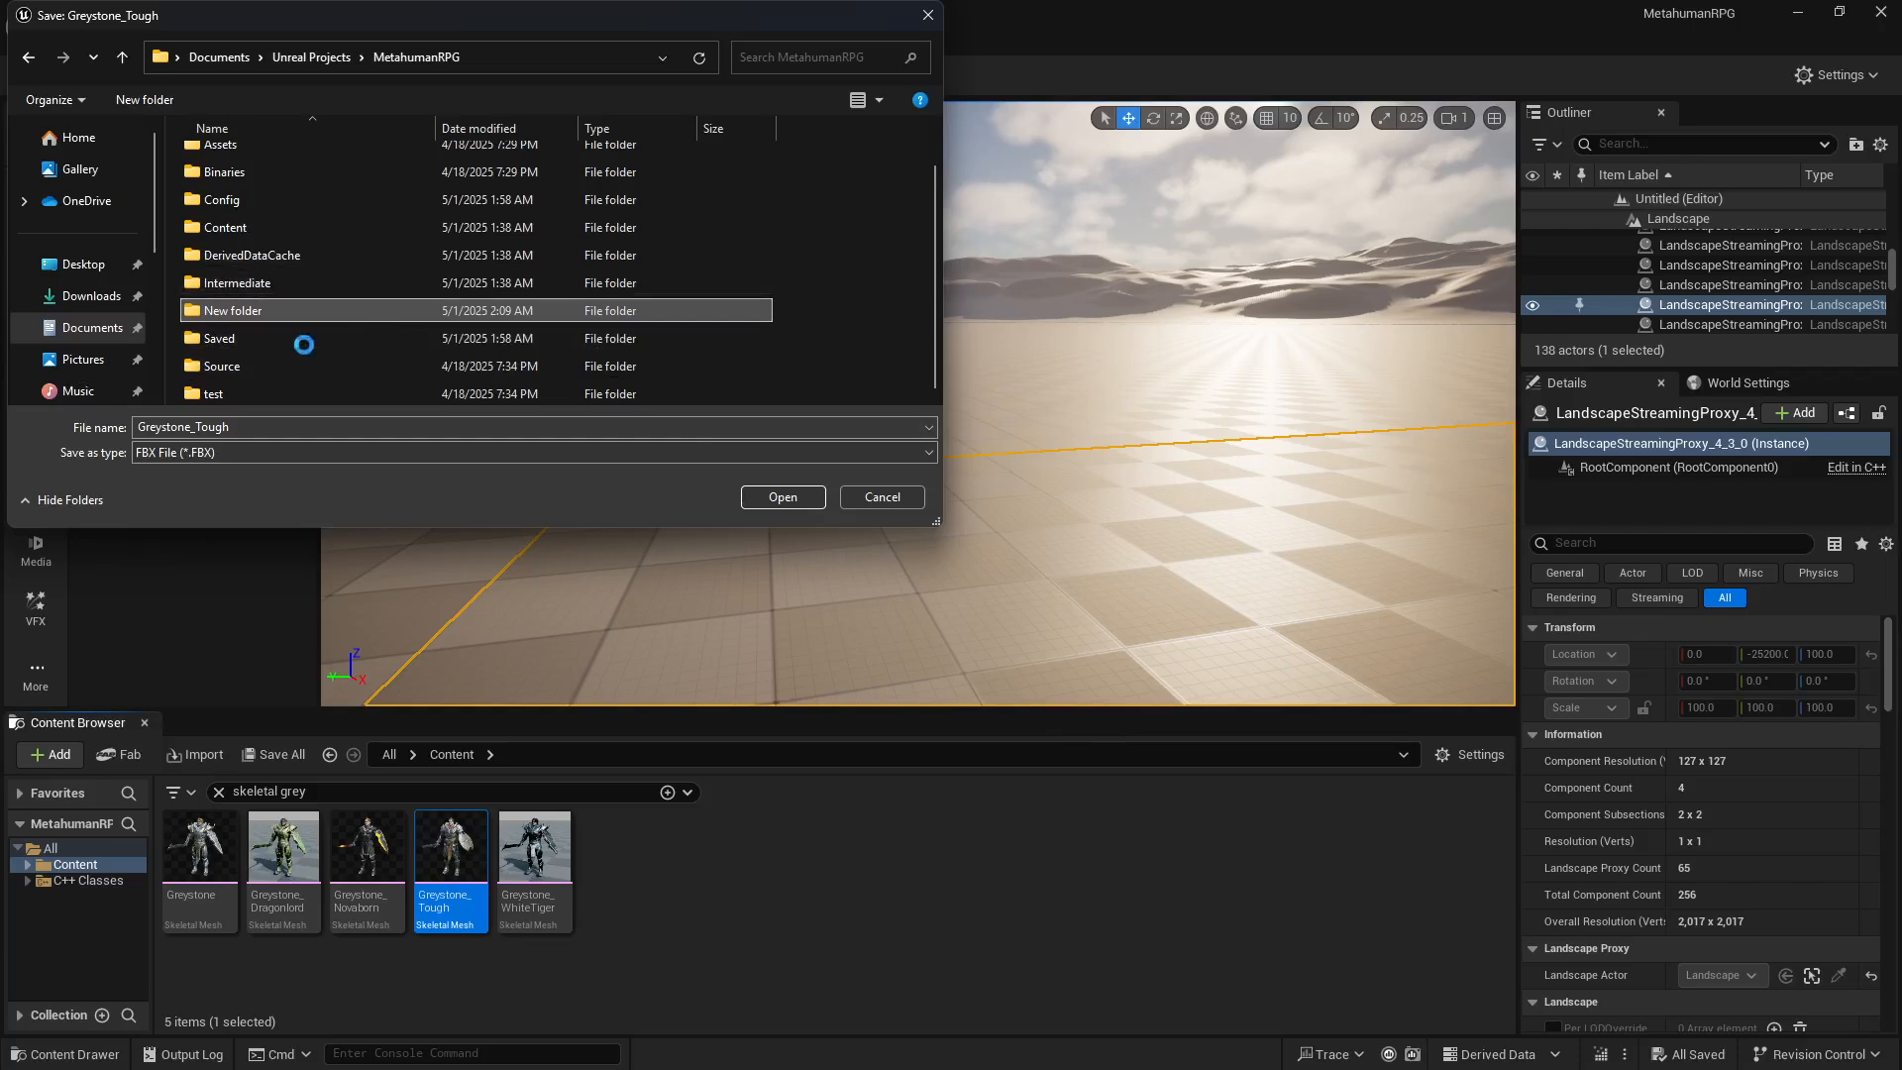
pyautogui.rightClick(279, 311)
pyautogui.click(382, 770)
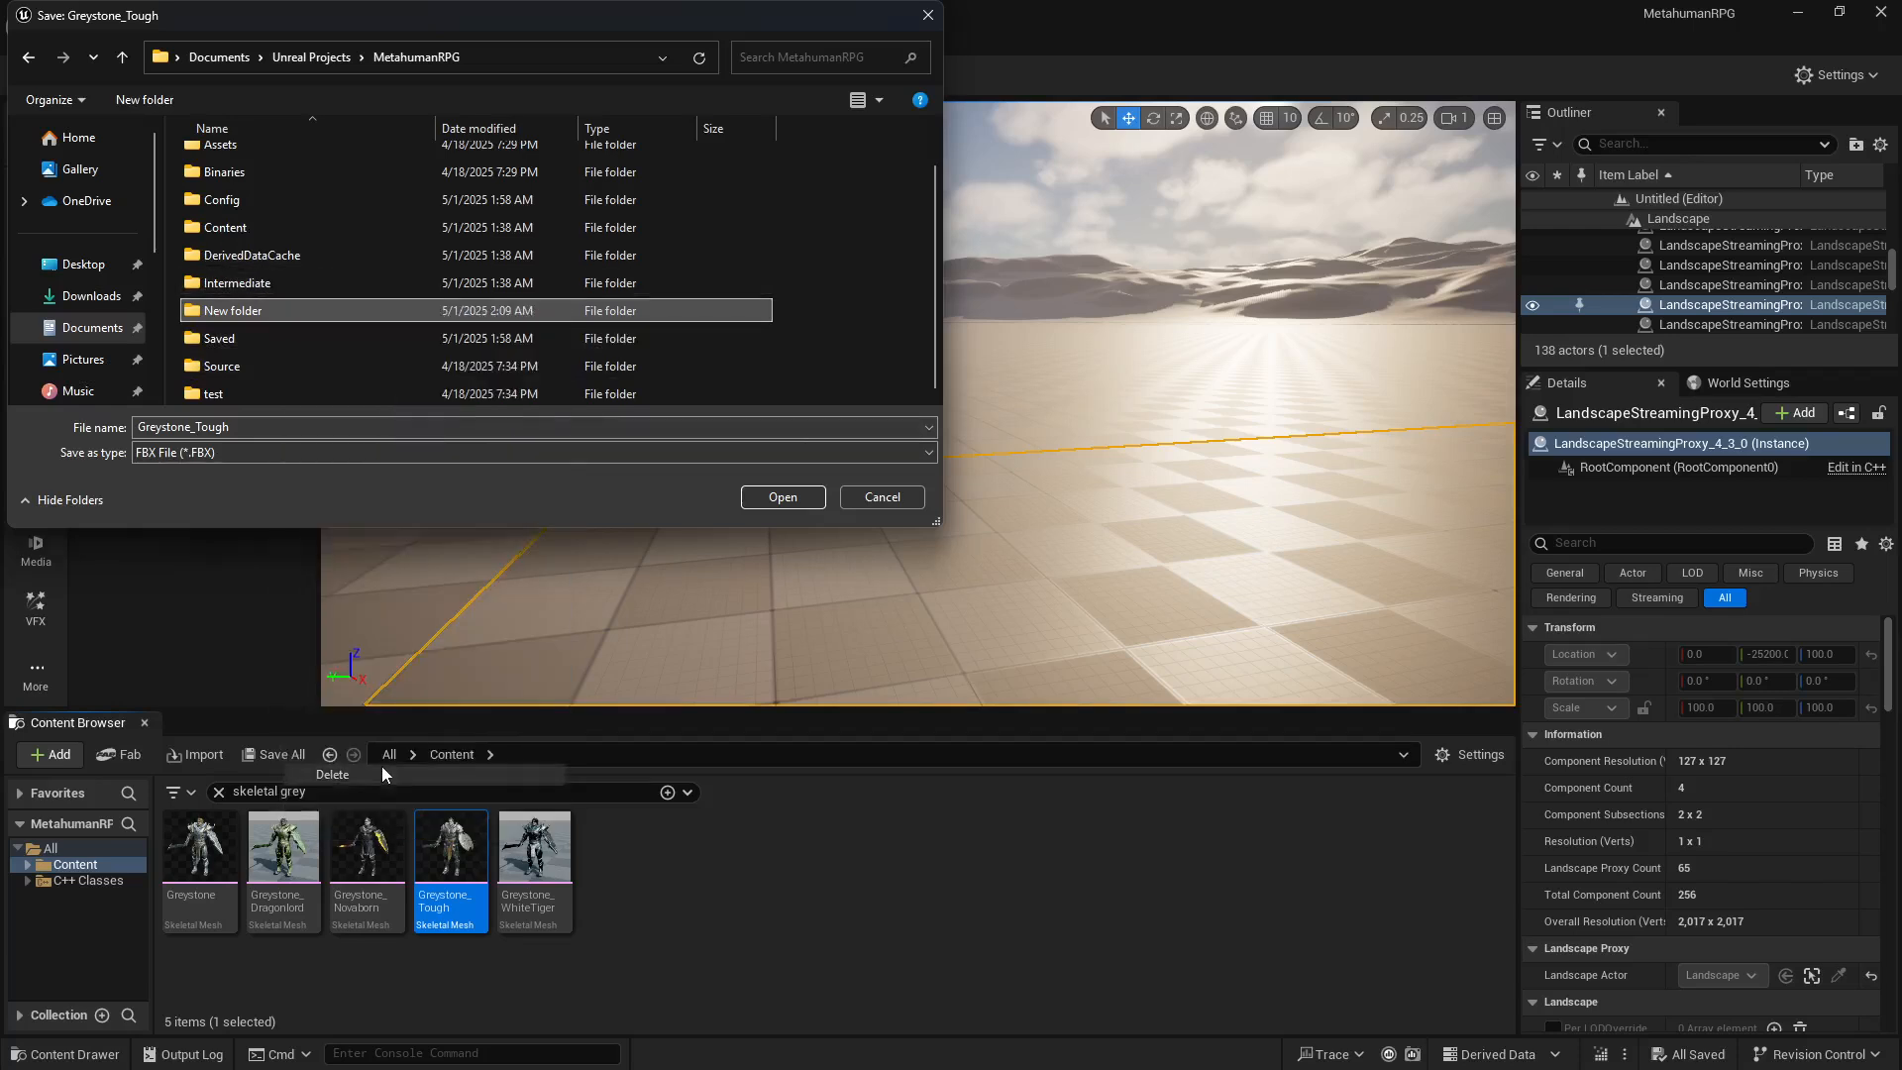
# Step: Save the Greystone_Tough FBX file in the existing Assets folder of the MetahumanRPG project
pyautogui.scroll(1, 287, 193)
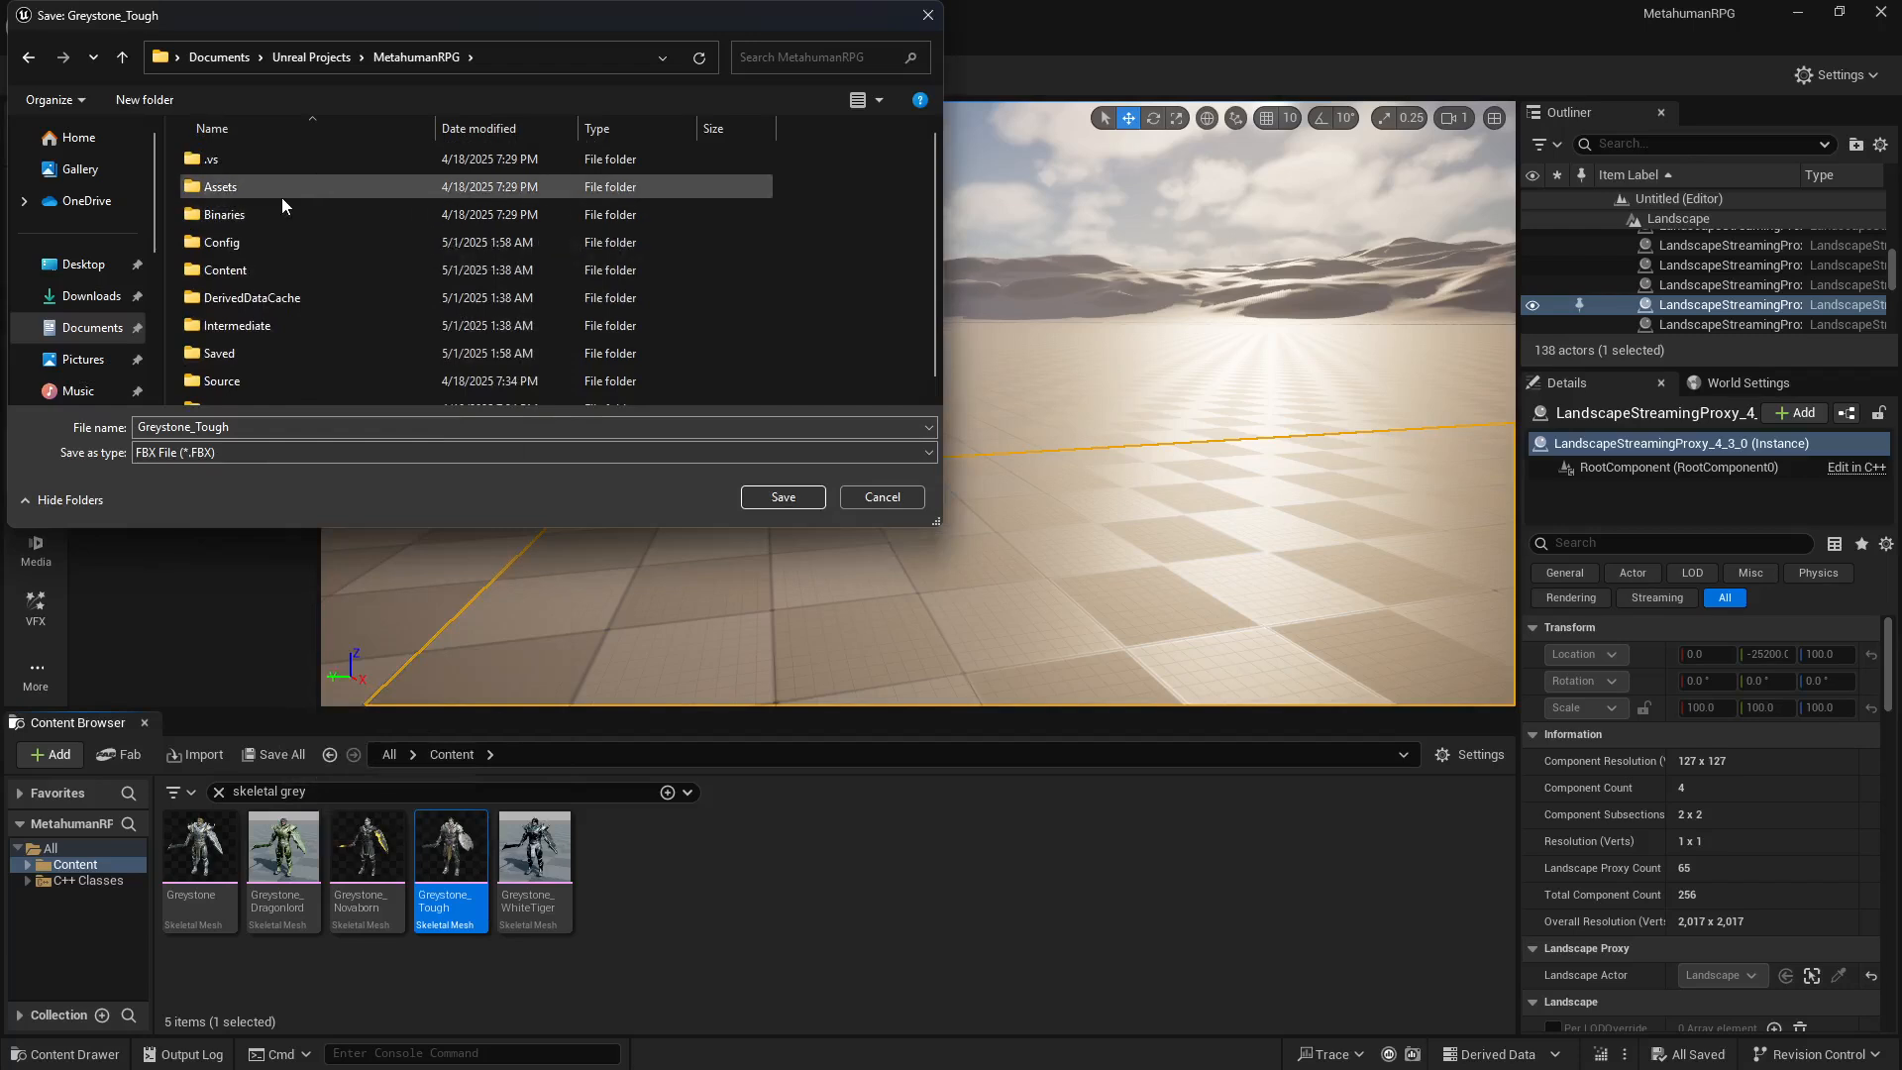
pyautogui.click(313, 59)
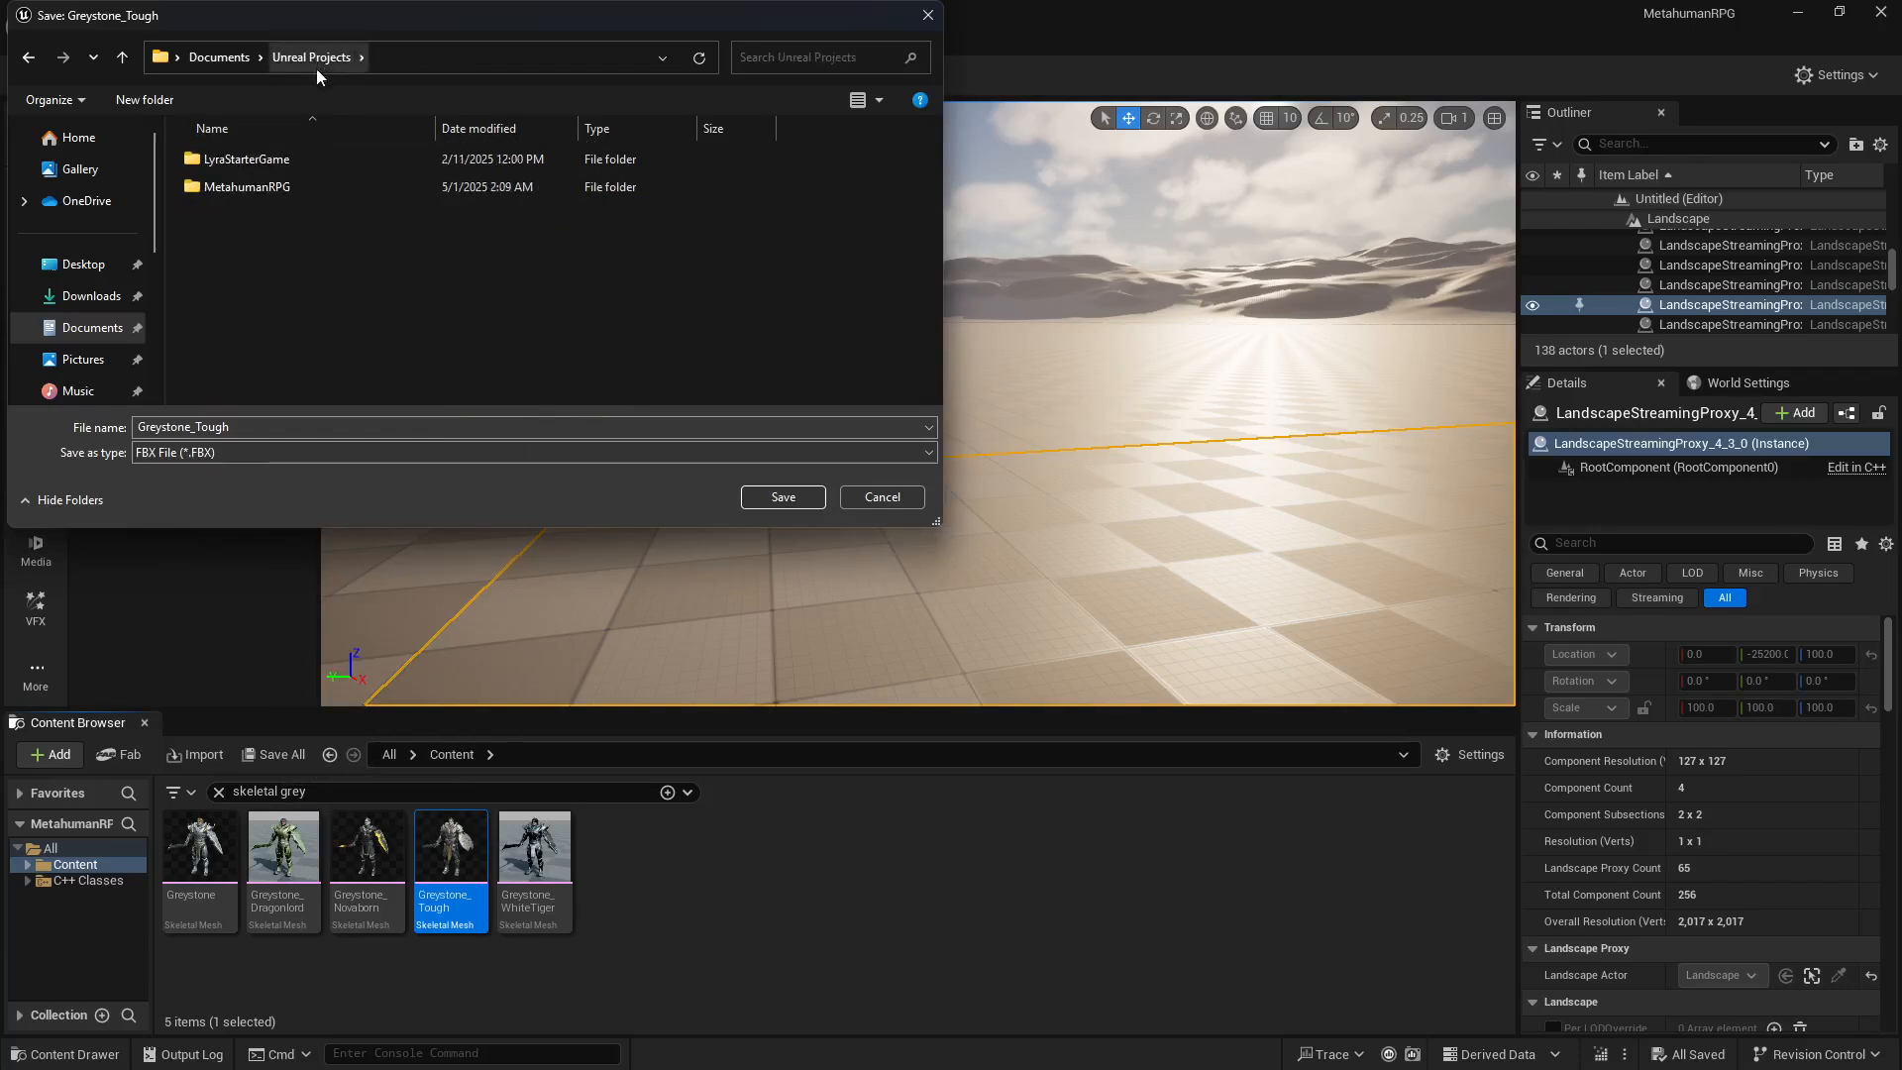
pyautogui.doubleClick(247, 186)
pyautogui.doubleClick(244, 186)
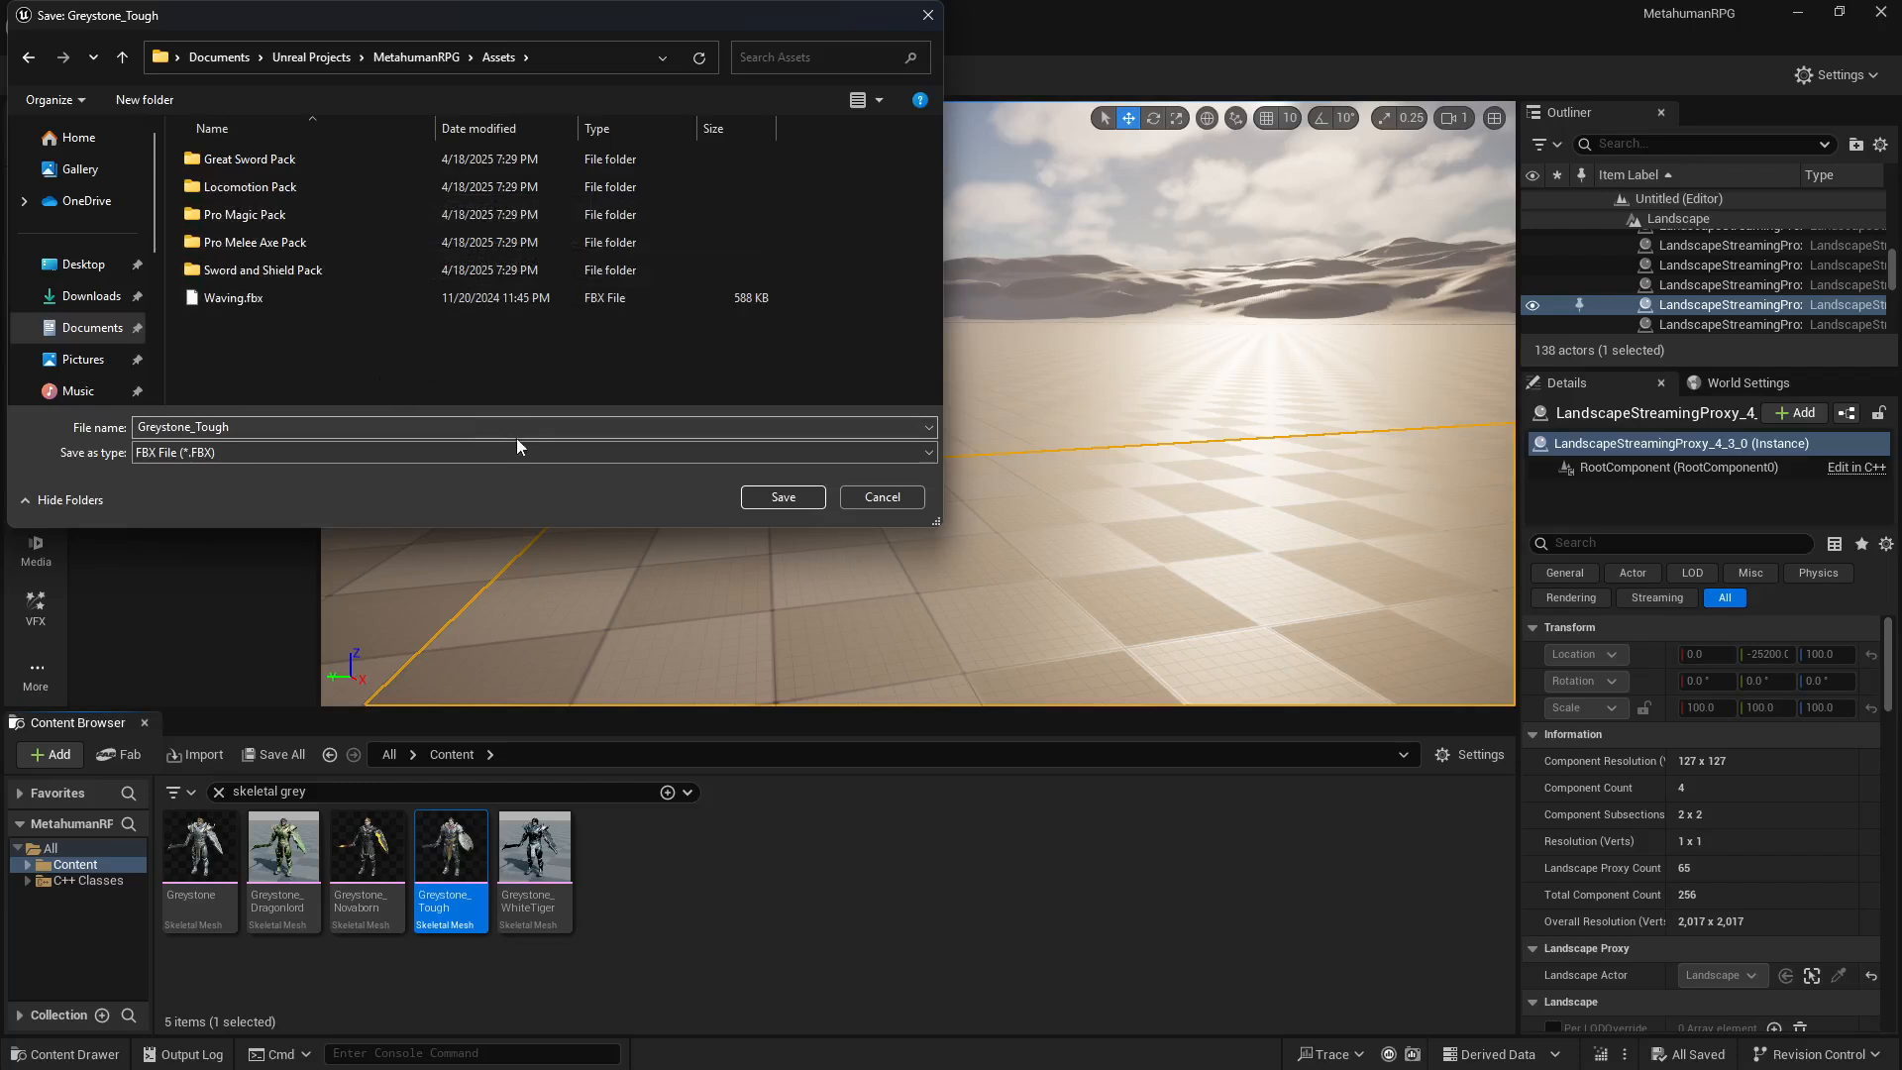
pyautogui.click(764, 496)
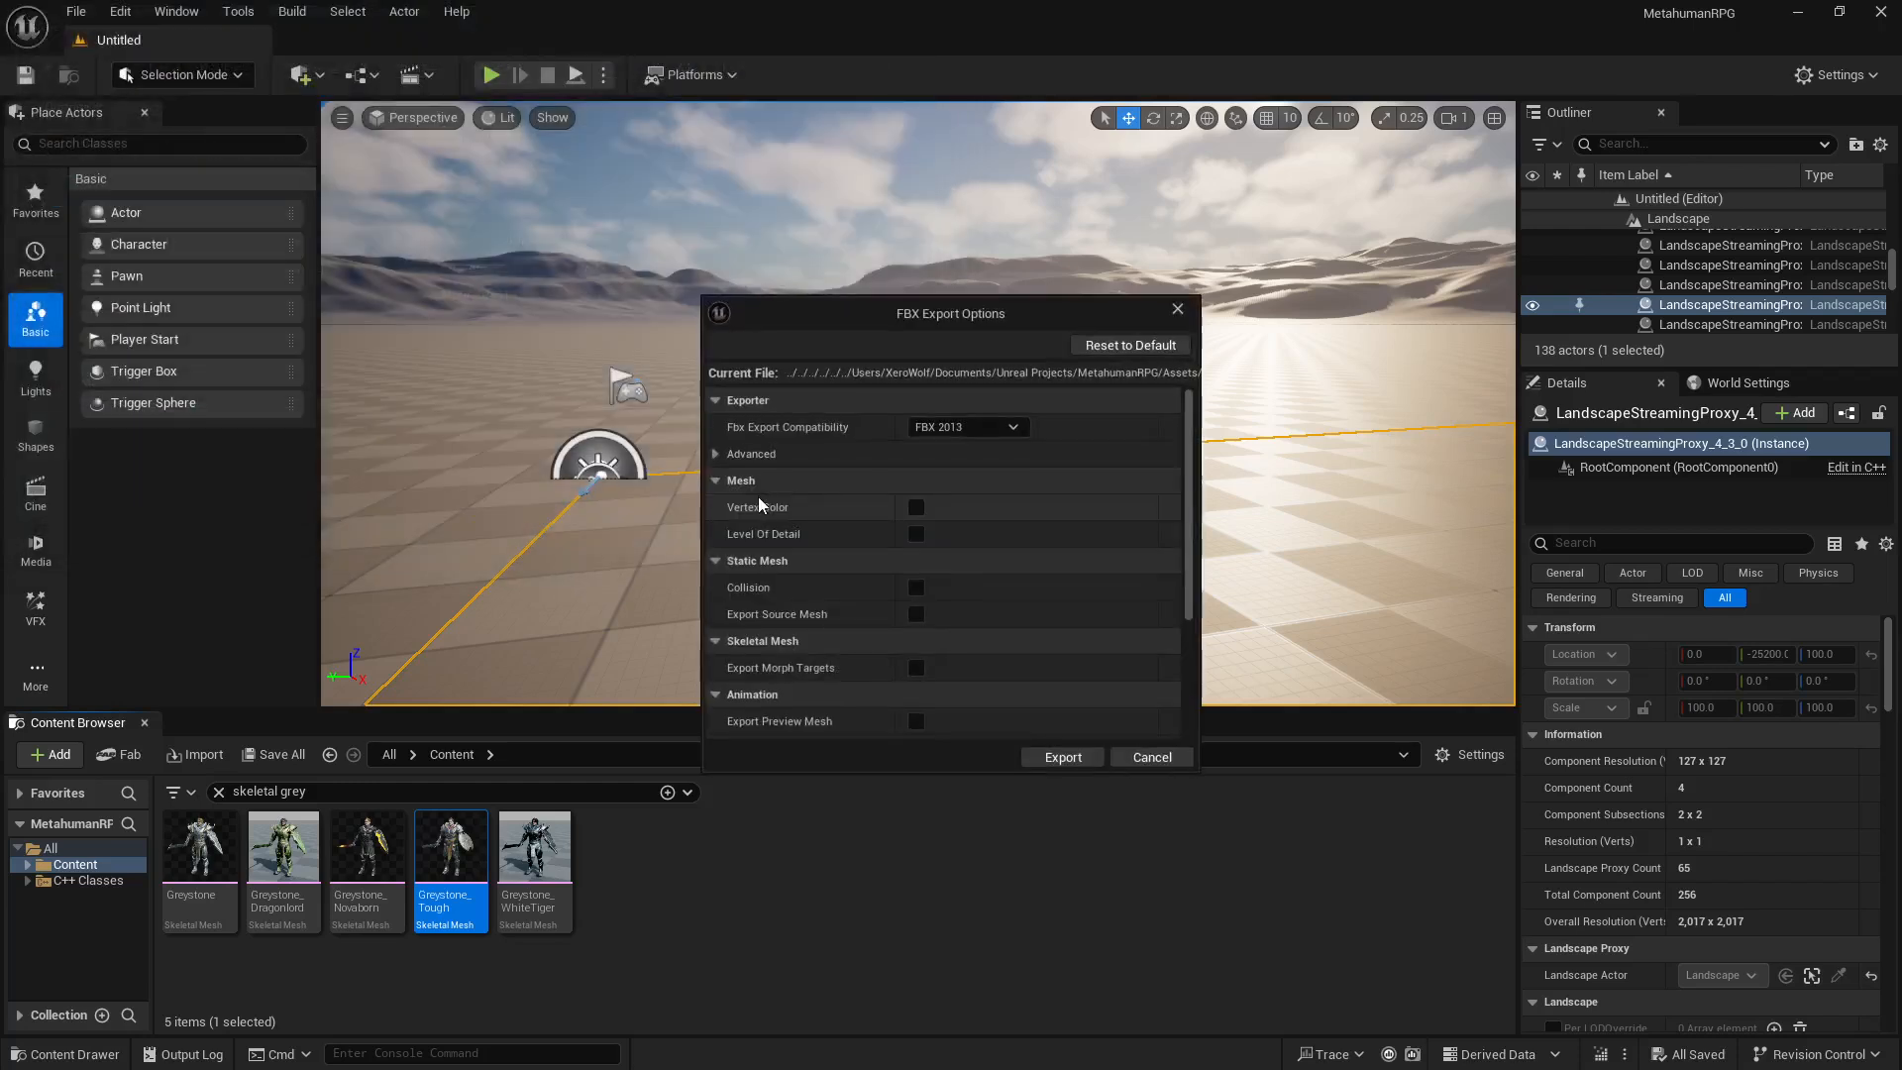
# Step: Review the FBX export options, including compatibility versions and advanced exporter settings, and export Greystone_Tough with FBX 2013 compatibility
pyautogui.scroll(-5, 965, 505)
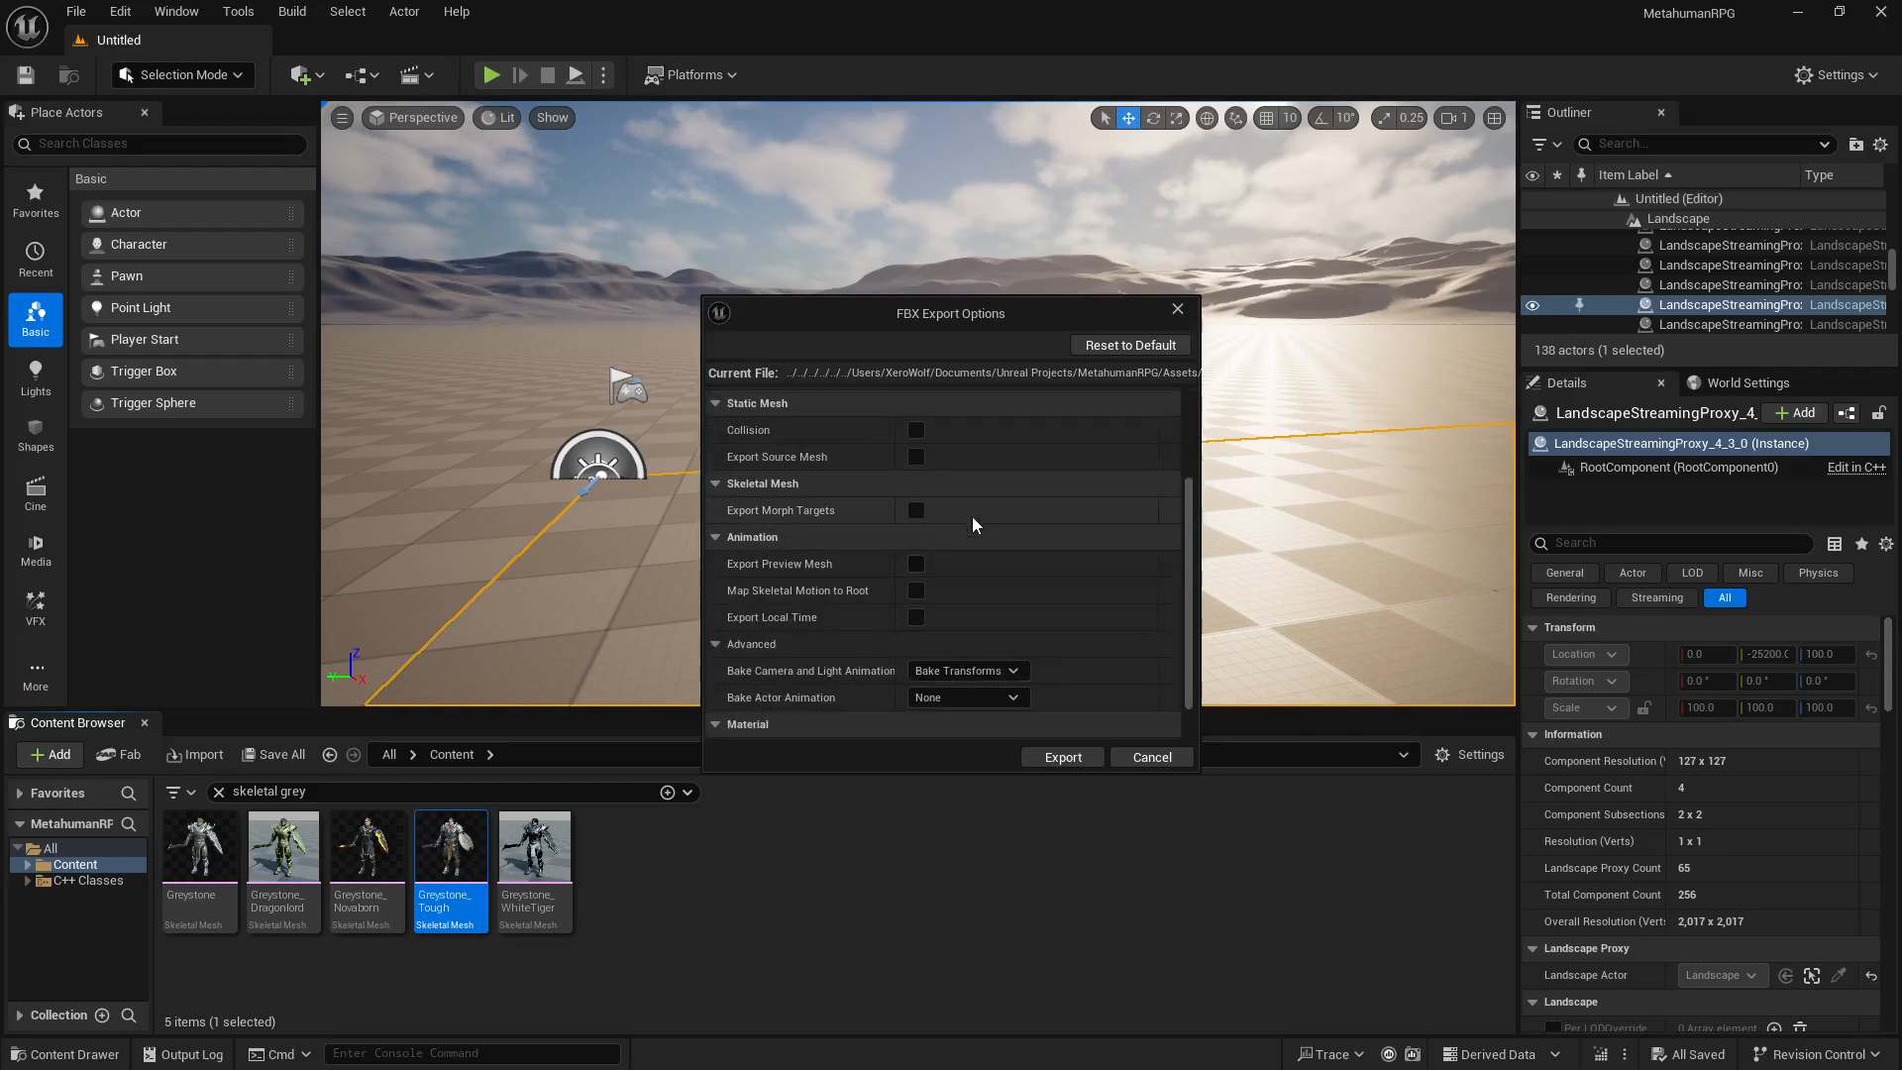
pyautogui.scroll(4, 972, 533)
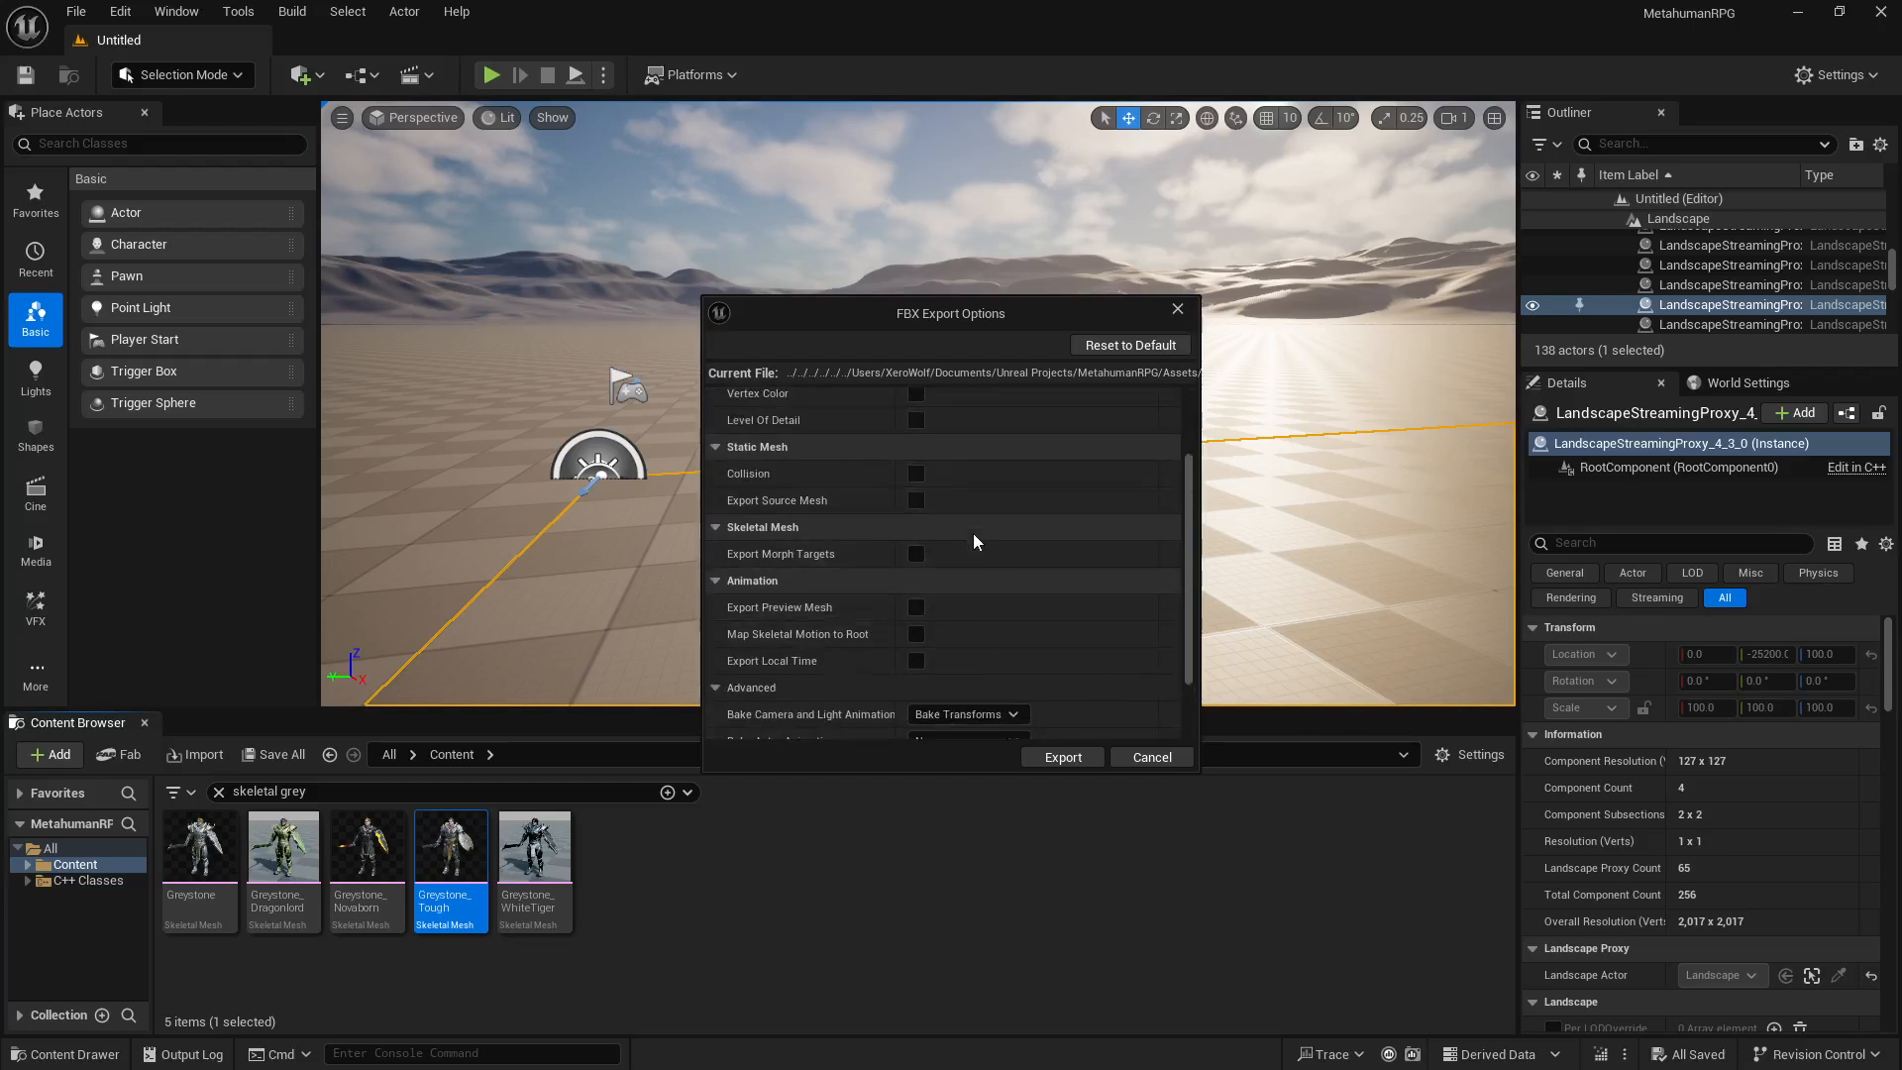
pyautogui.scroll(-4, 918, 483)
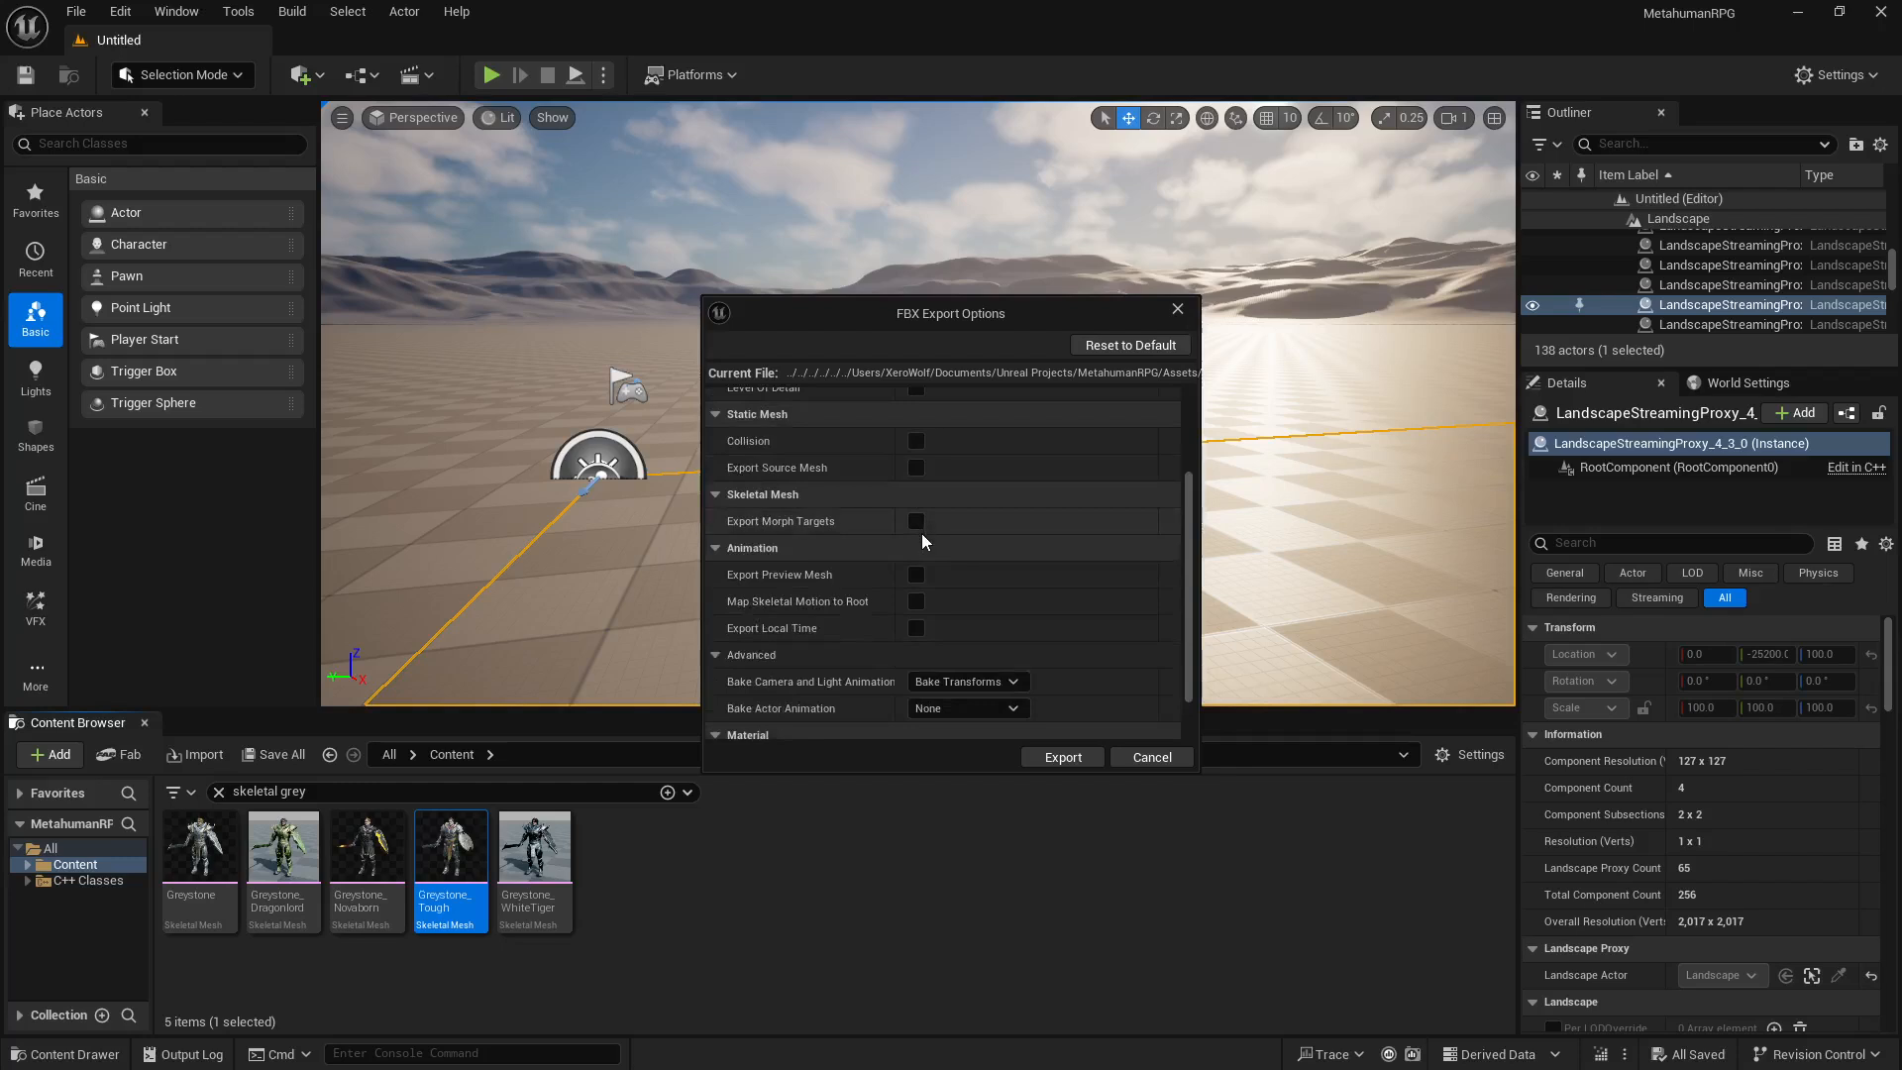
pyautogui.scroll(5, 933, 568)
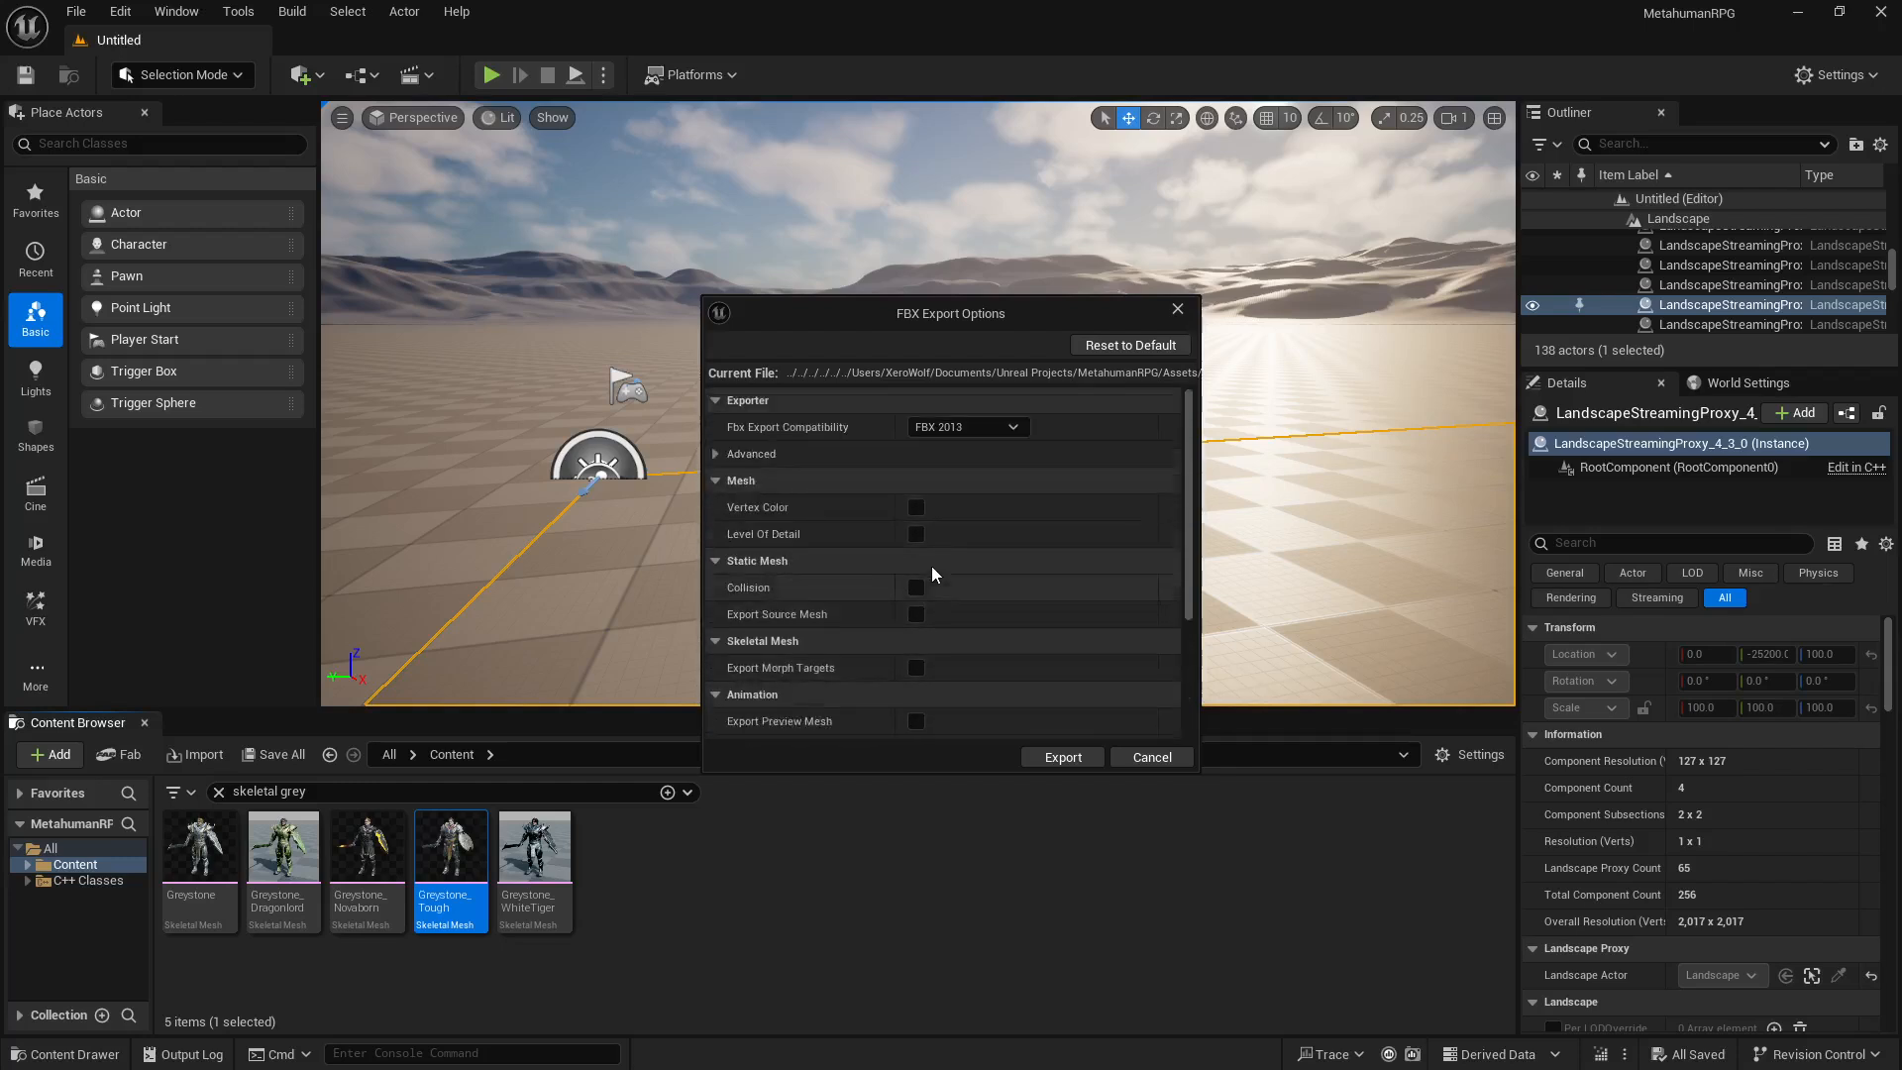
pyautogui.click(936, 430)
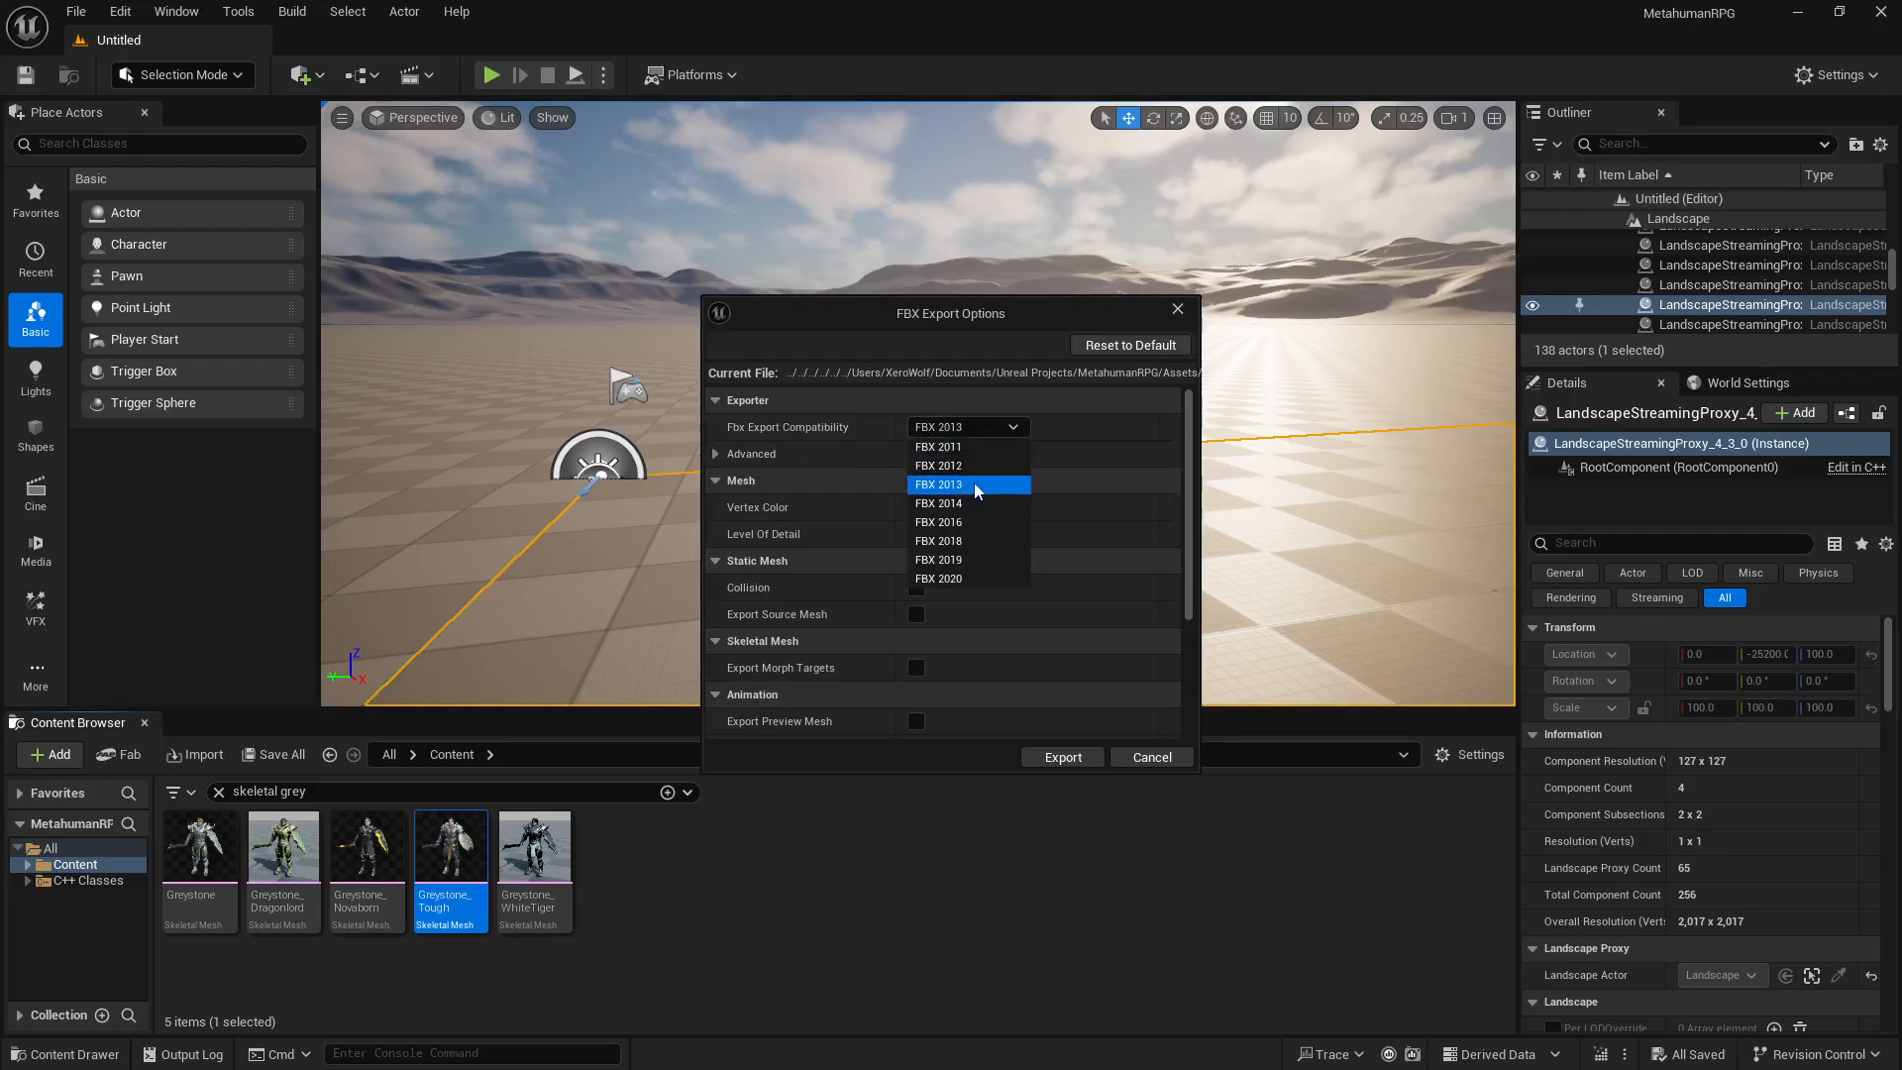
pyautogui.click(1141, 479)
pyautogui.click(868, 456)
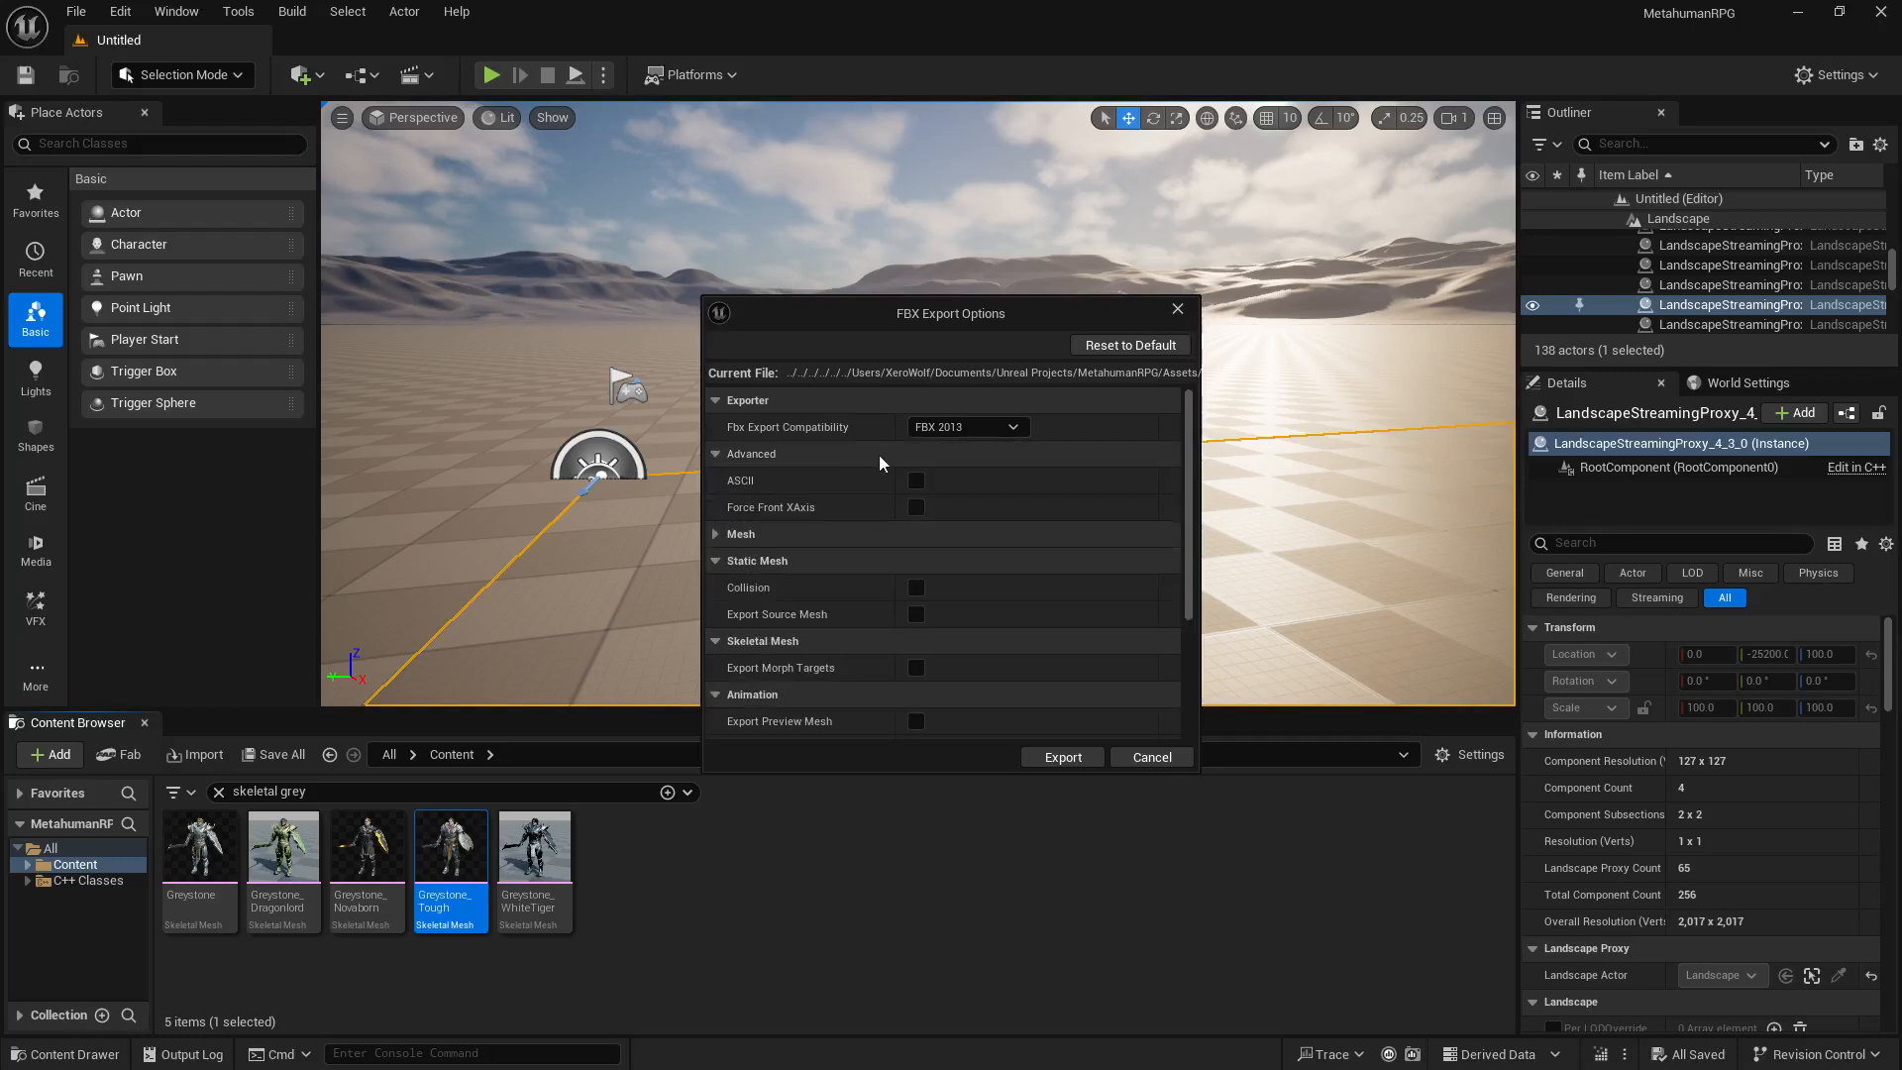
pyautogui.click(986, 528)
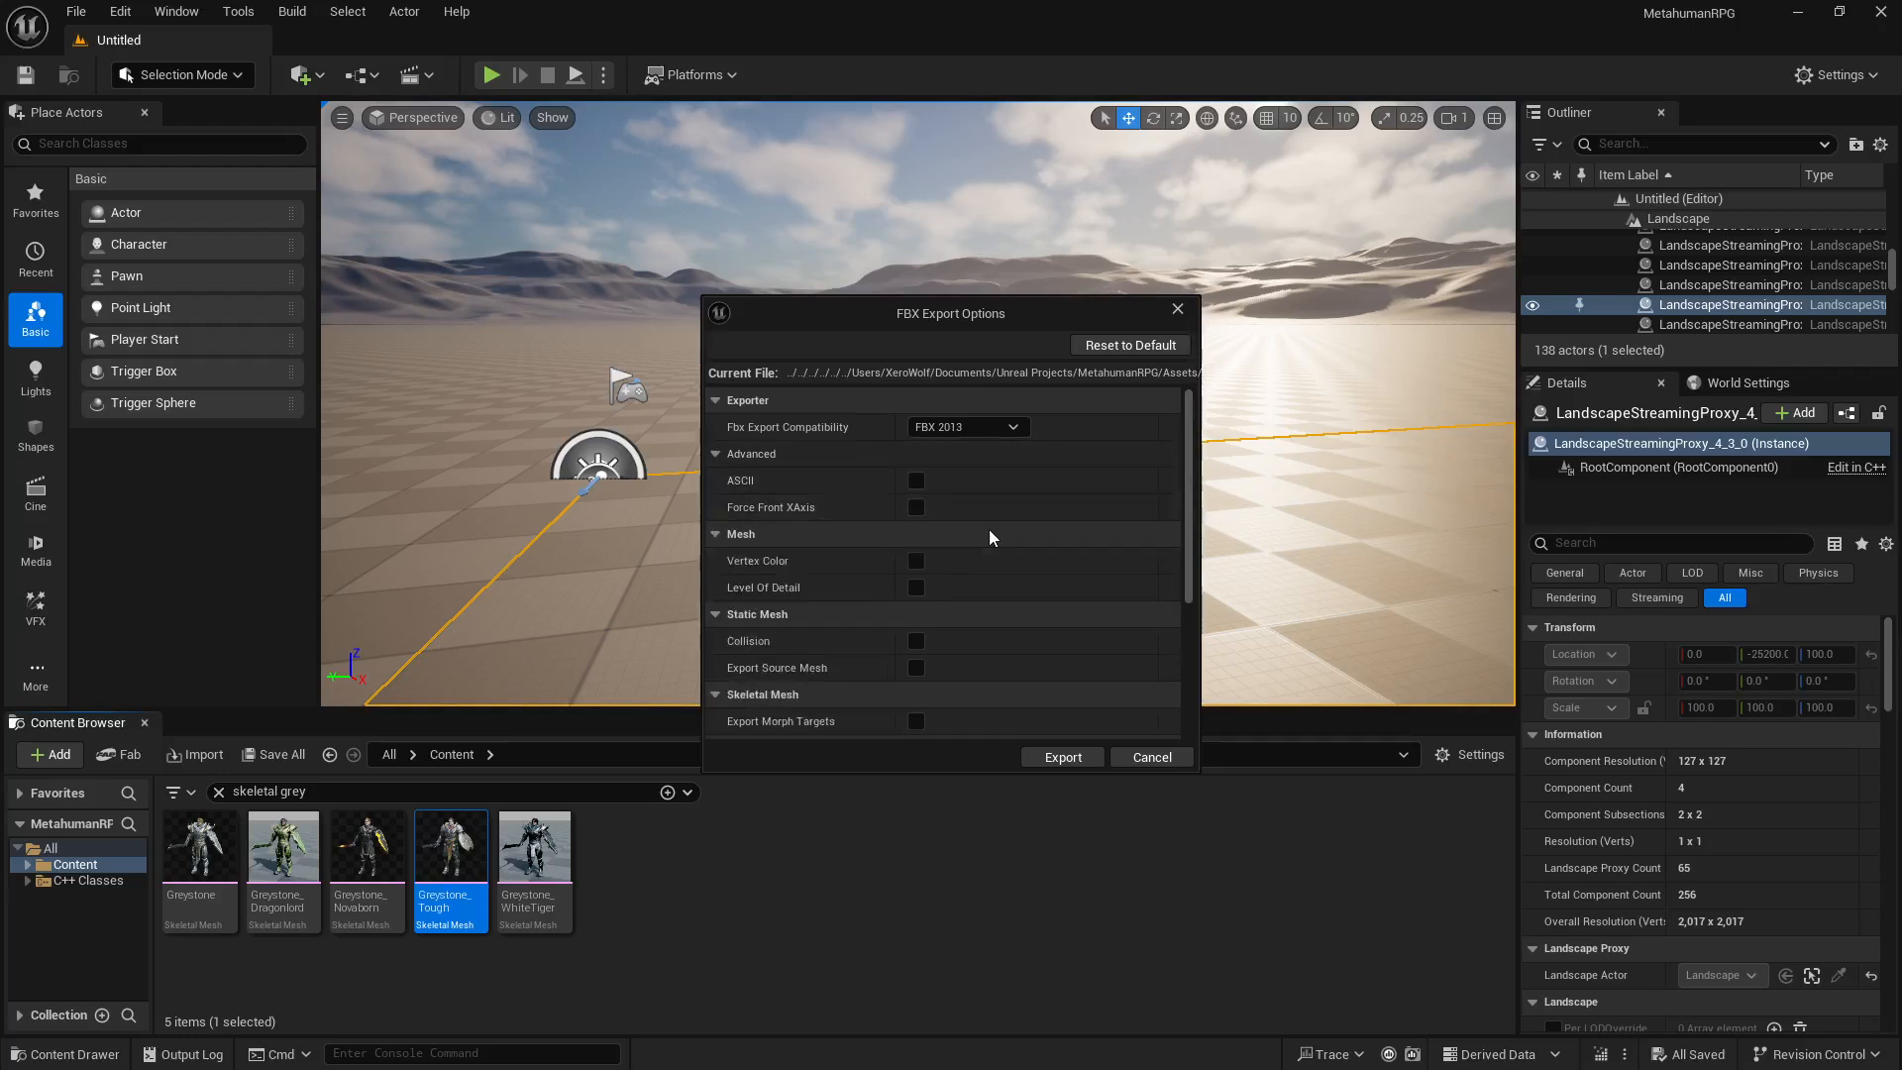
pyautogui.scroll(-5, 957, 540)
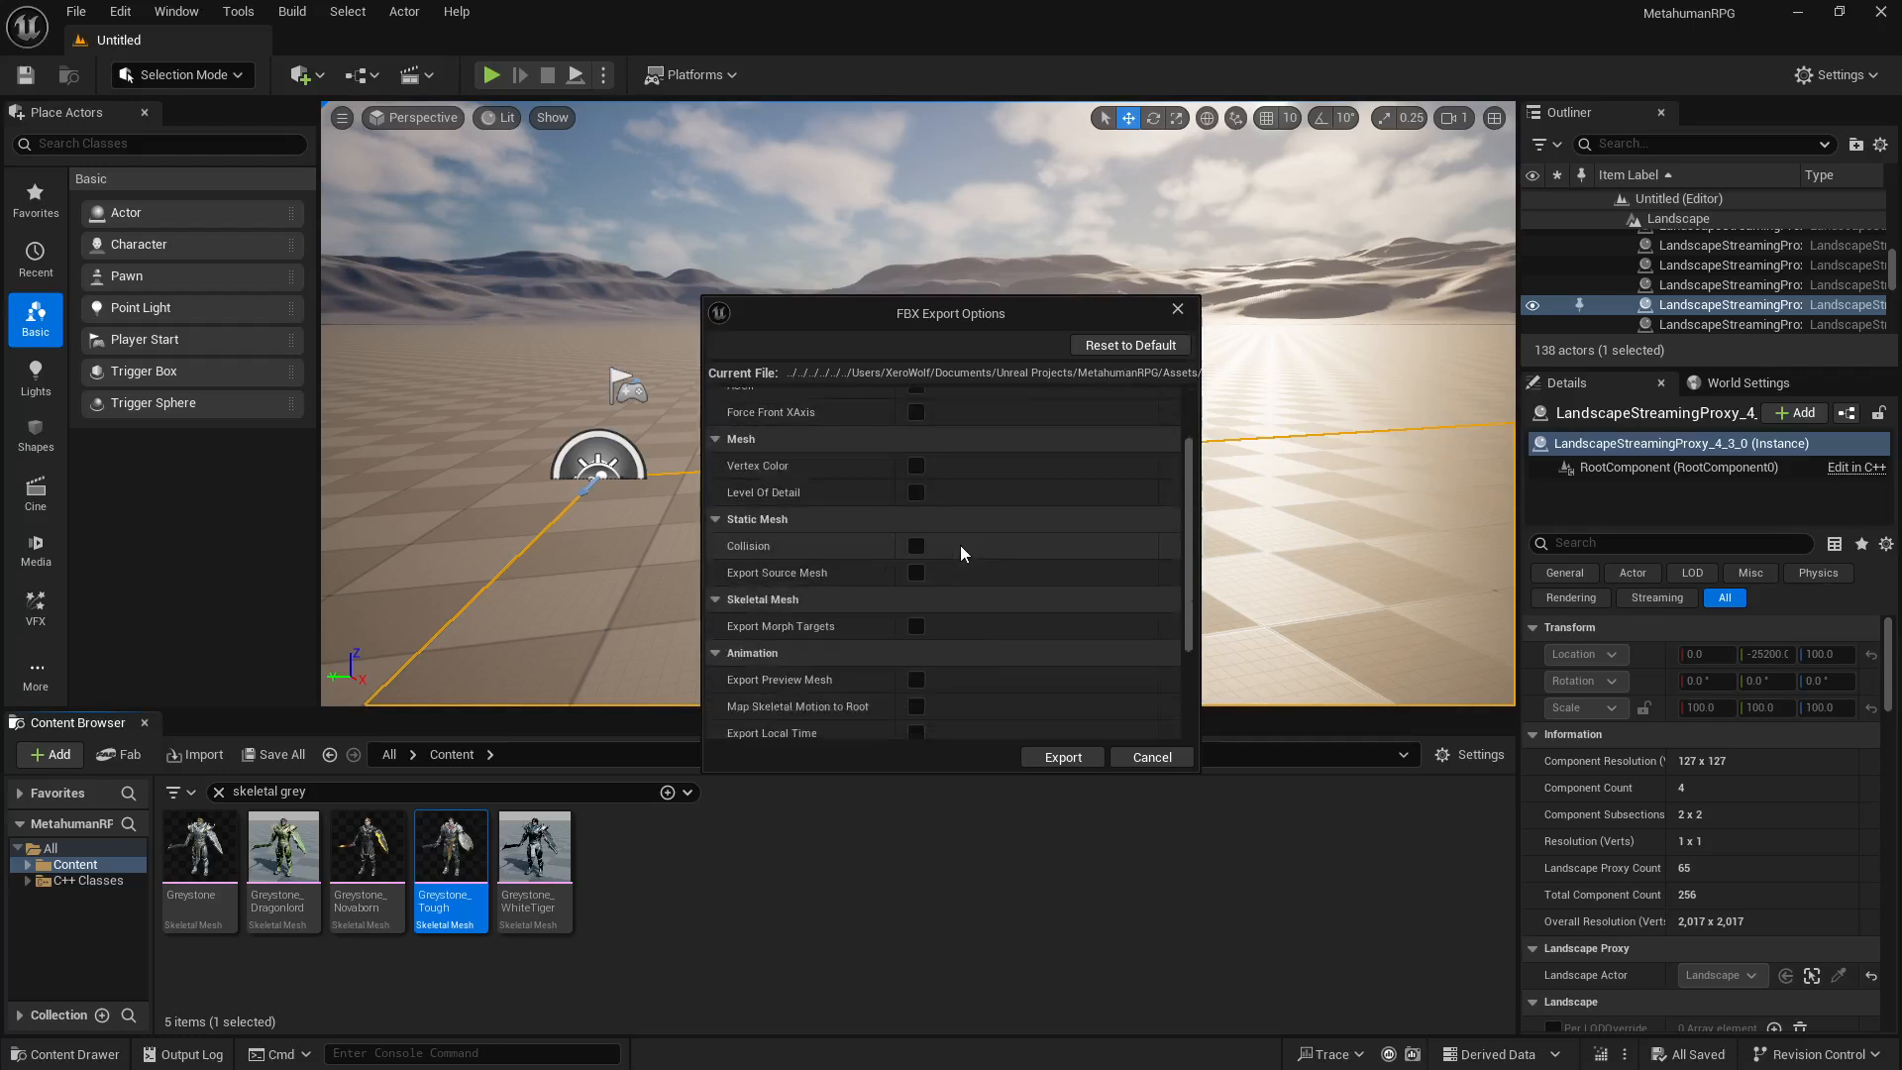
pyautogui.scroll(-1, 961, 552)
pyautogui.scroll(2, 905, 489)
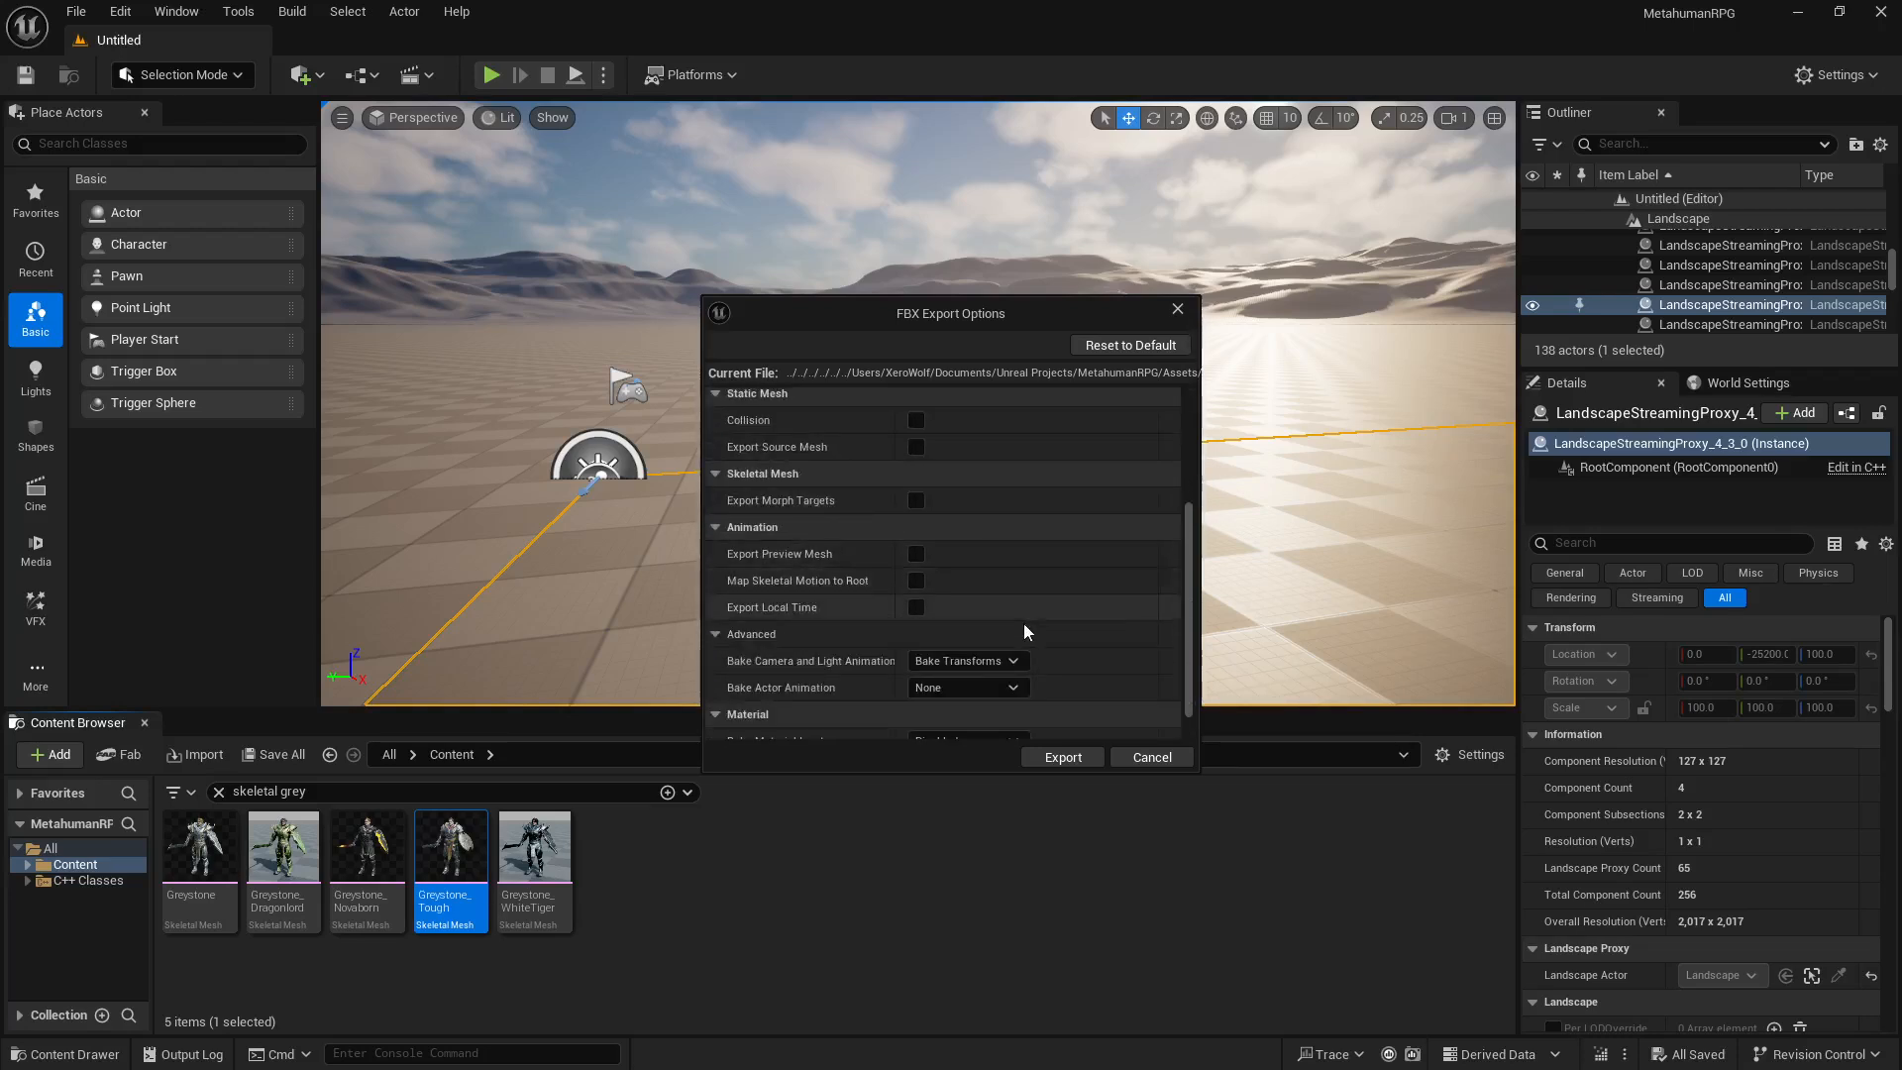
pyautogui.click(1048, 756)
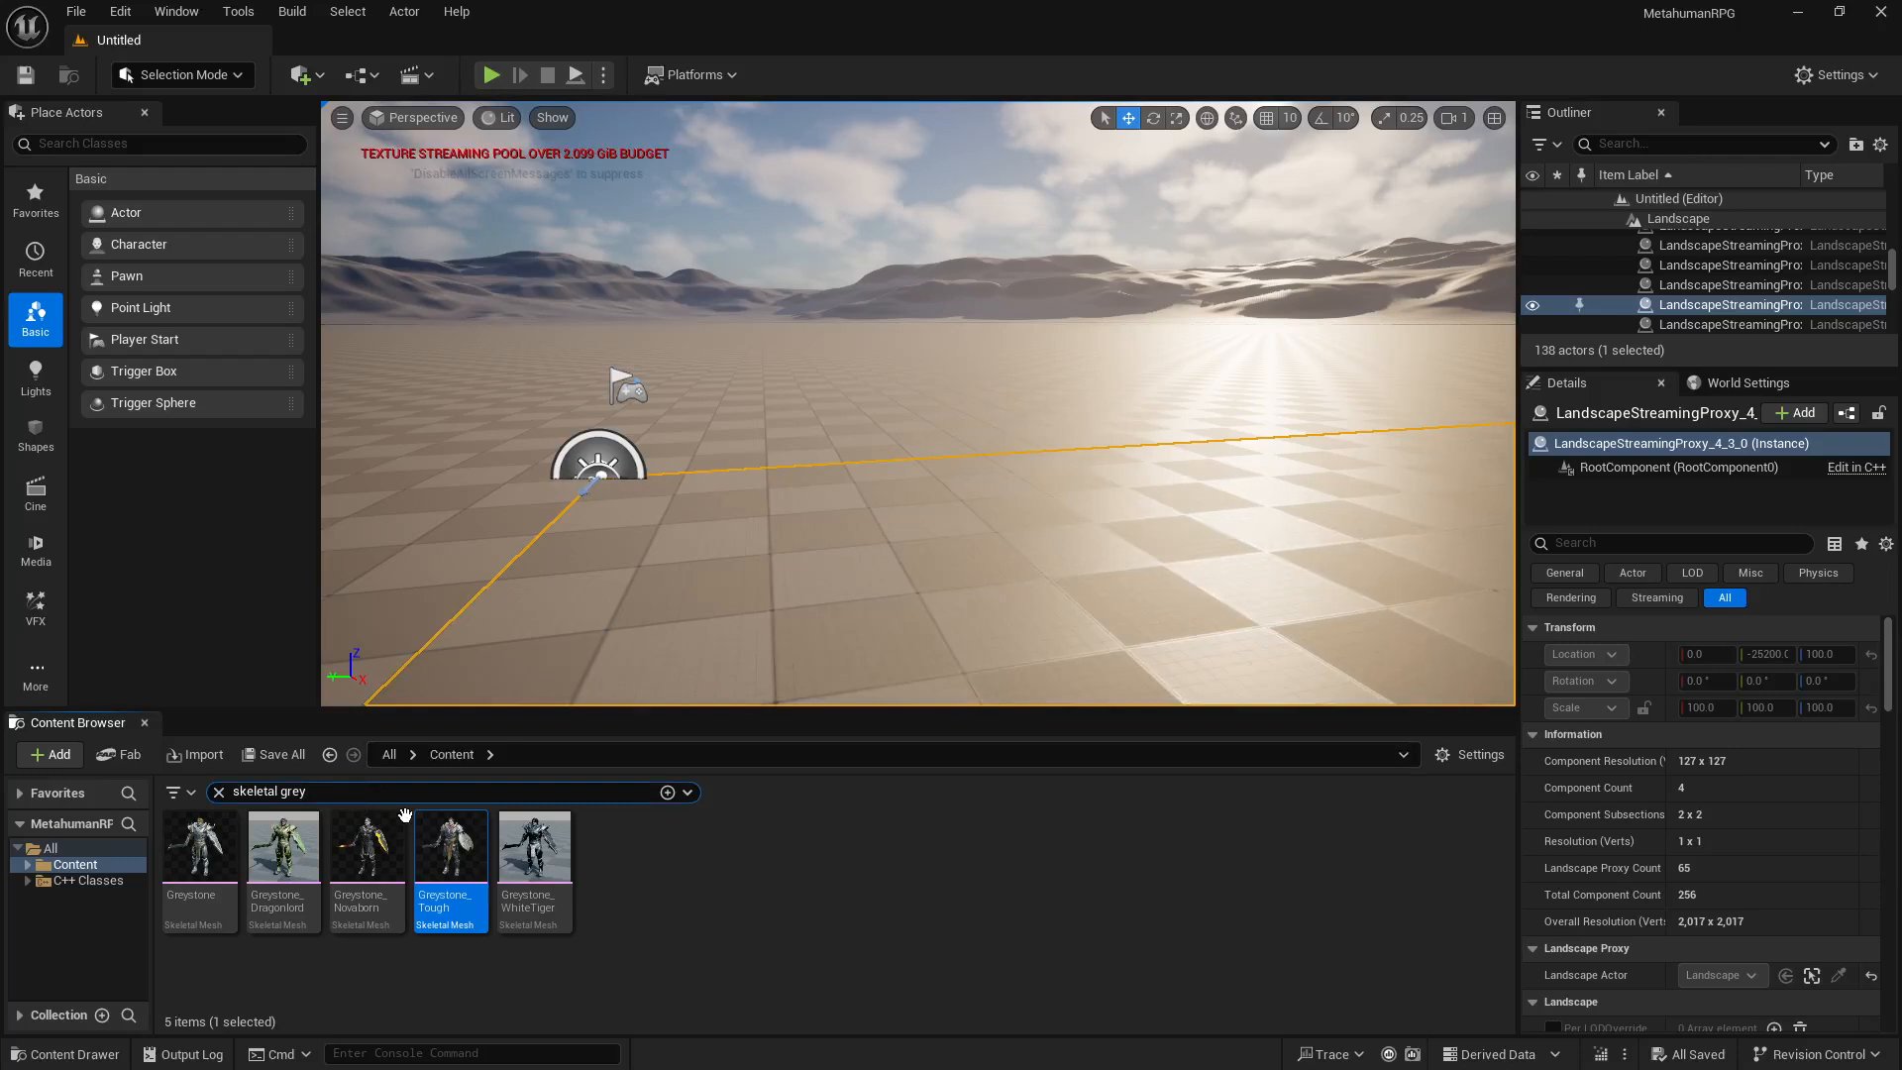
# Step: Change the Content folder search to skeletal ser
pyautogui.press('BackSpace')
pyautogui.press('BackSpace')
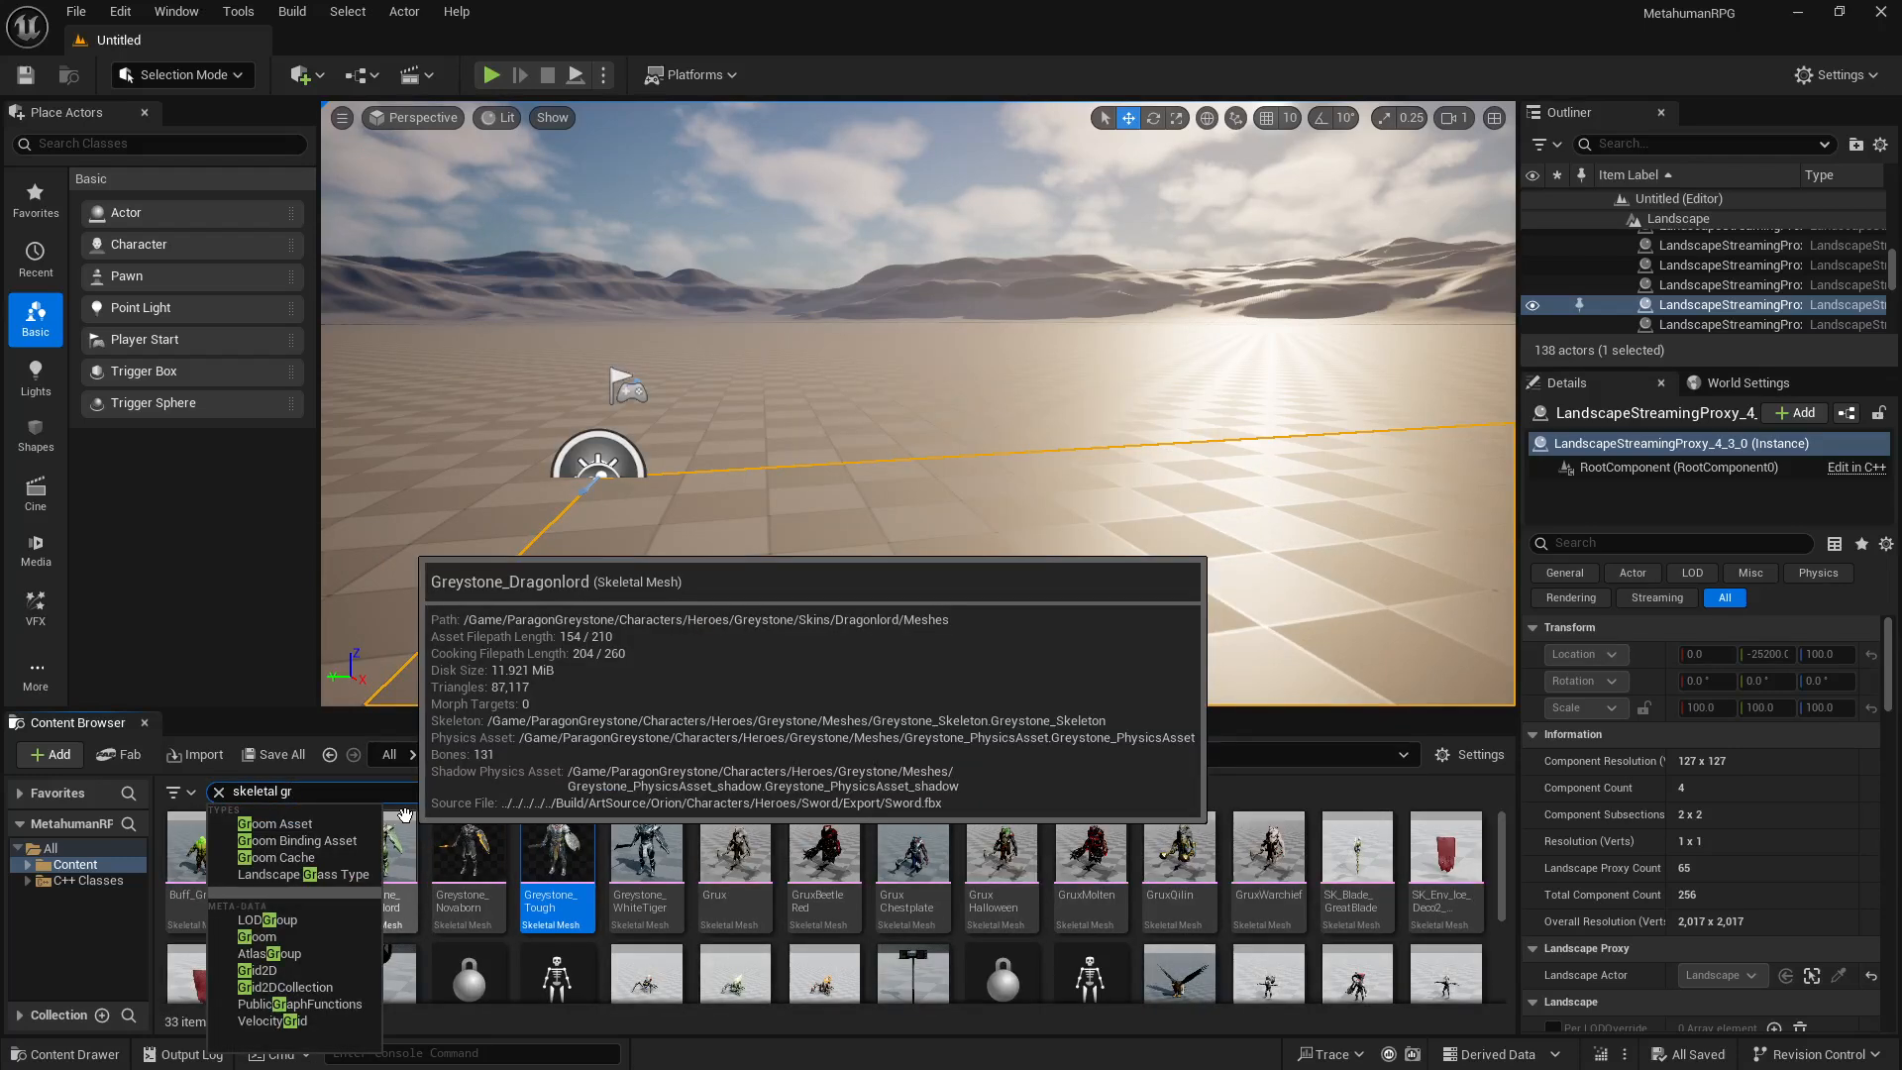
pyautogui.write('ser')
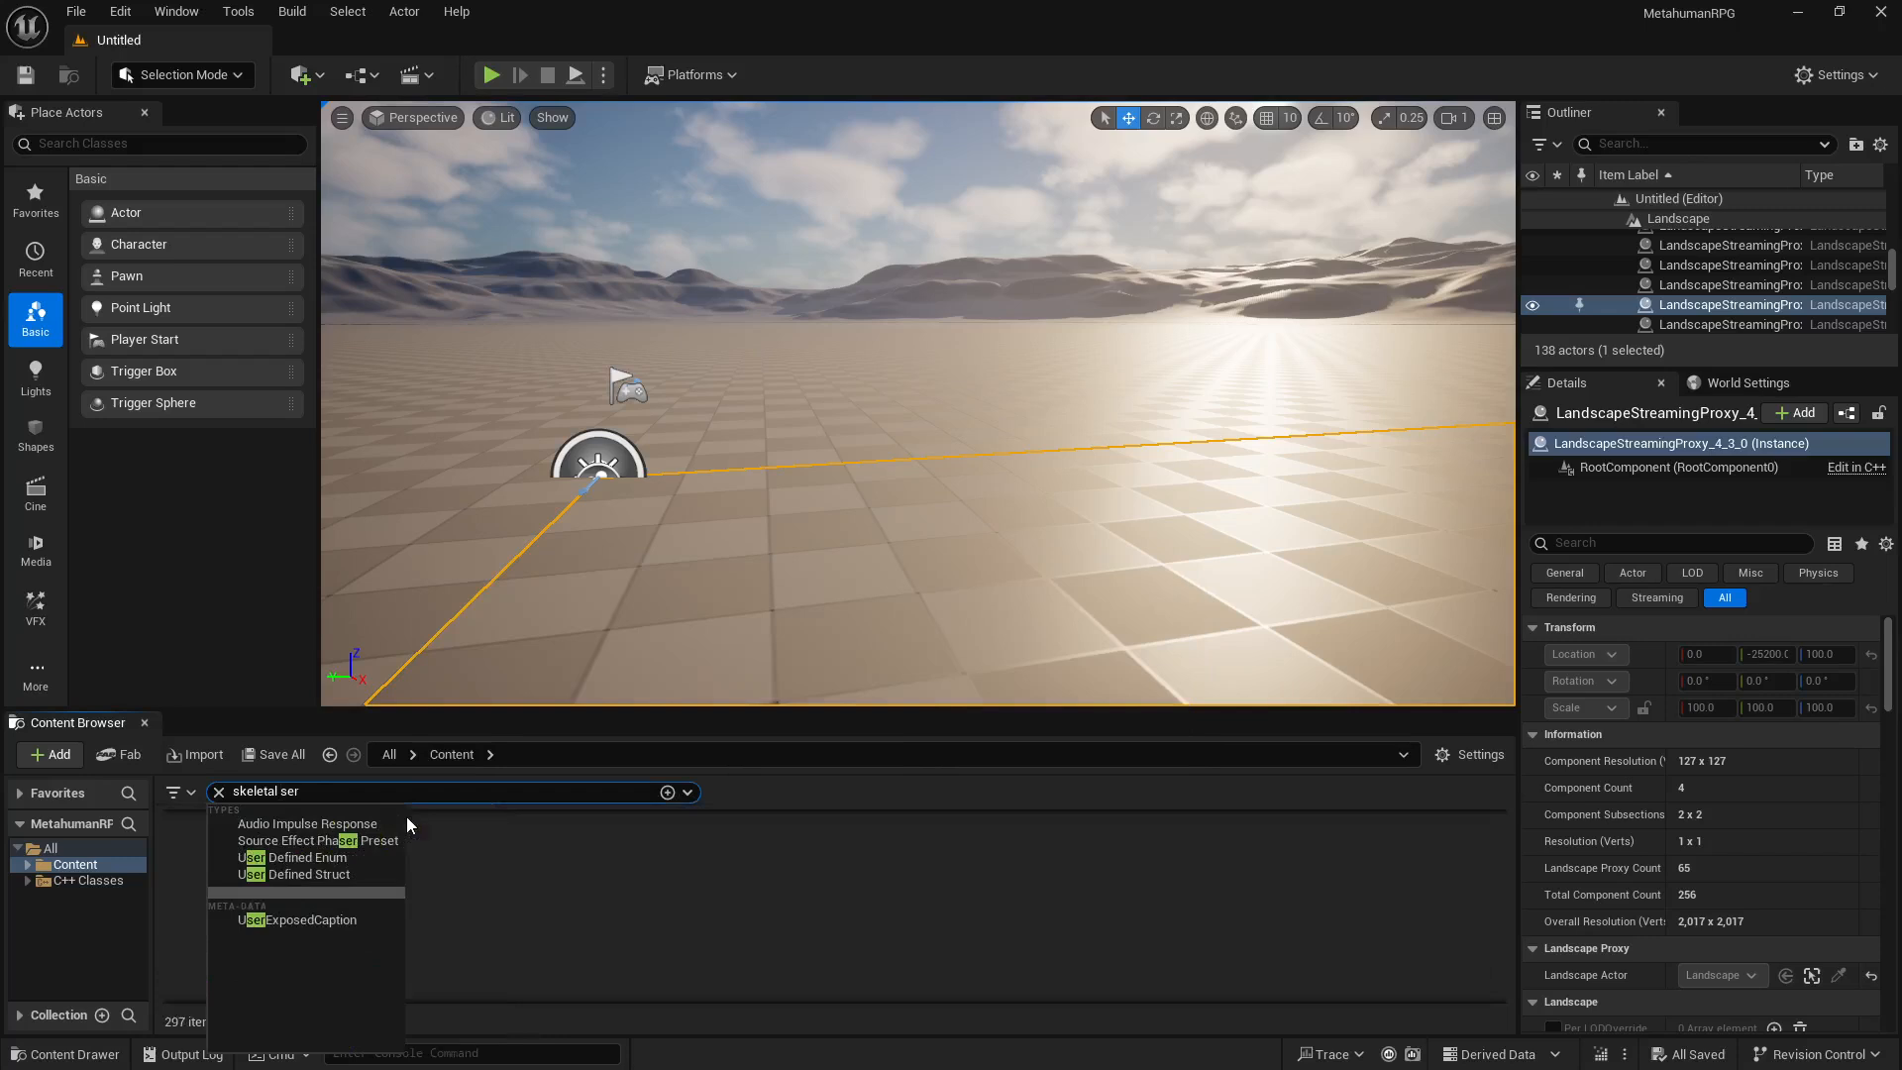
pyautogui.click(723, 800)
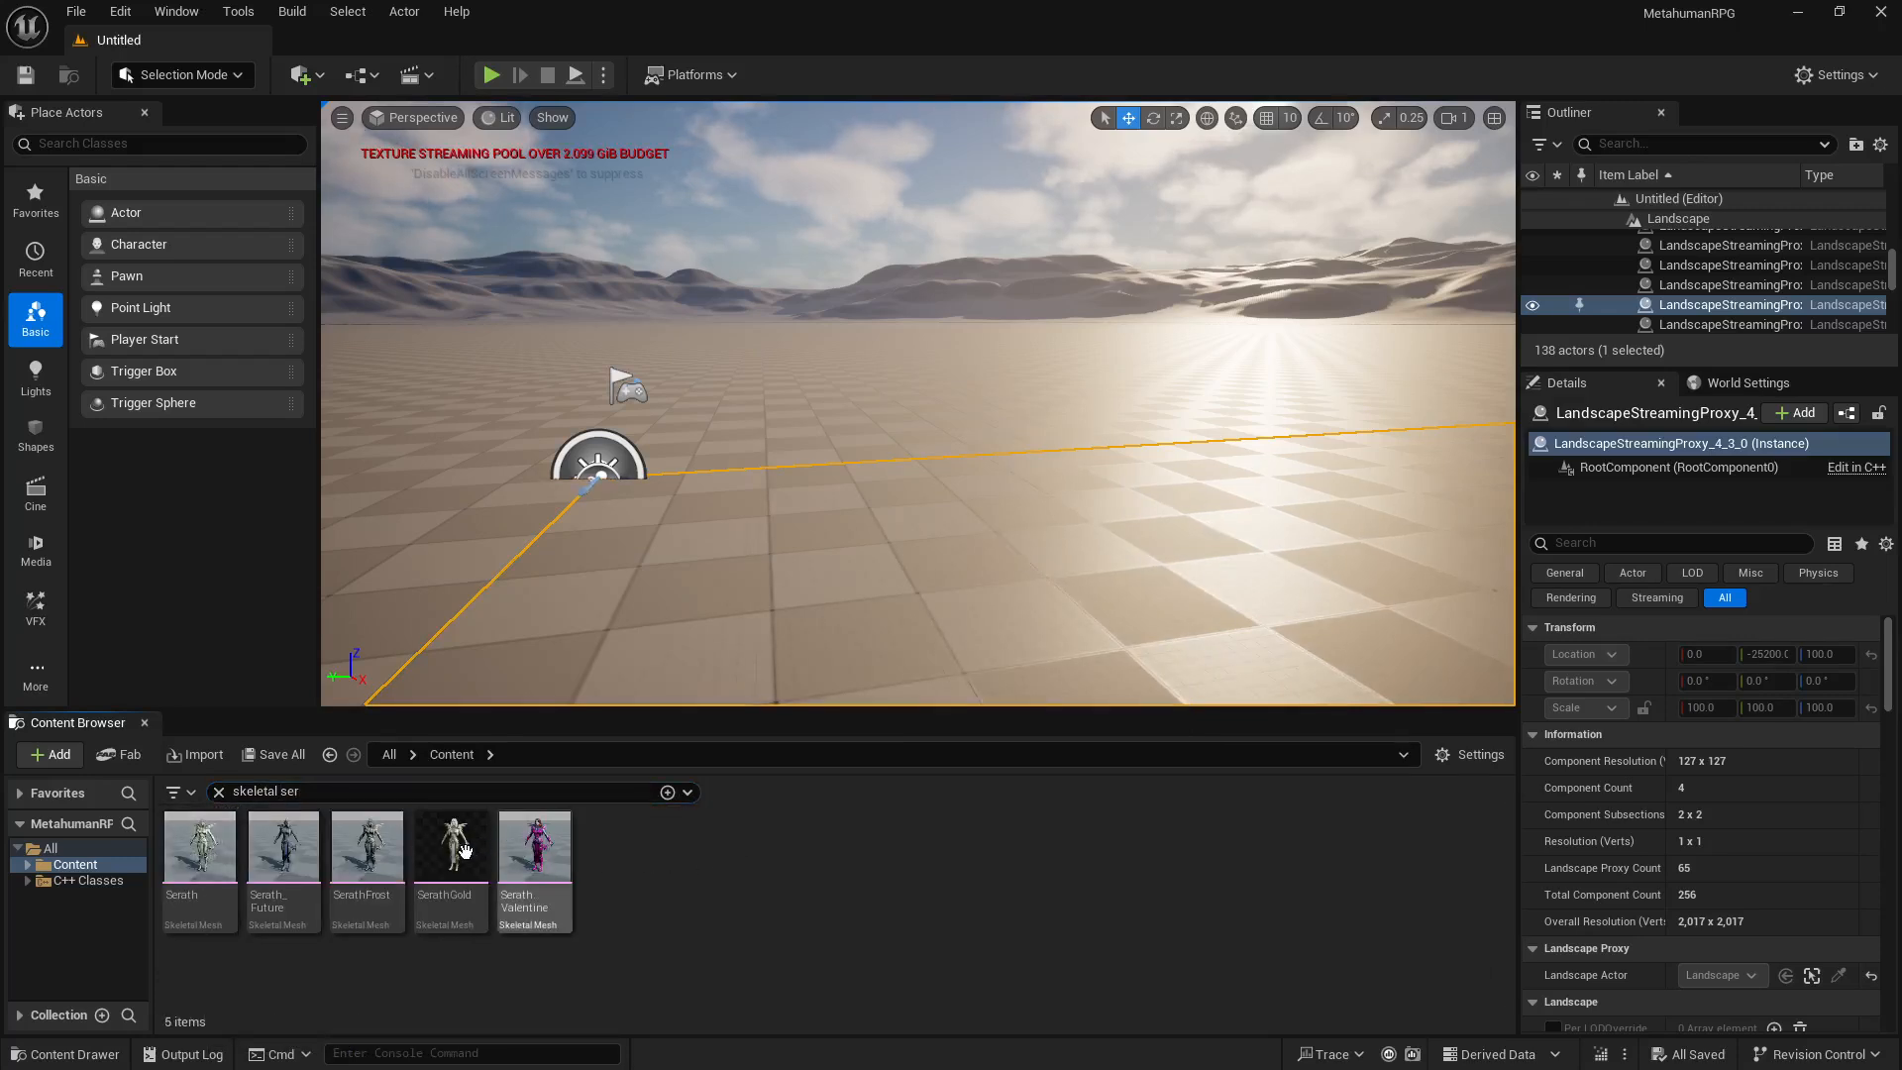
# Step: Open the SerathGold skeletal mesh, inspect the character model up close and from the side, and close its editor
pyautogui.moveTo(456, 844)
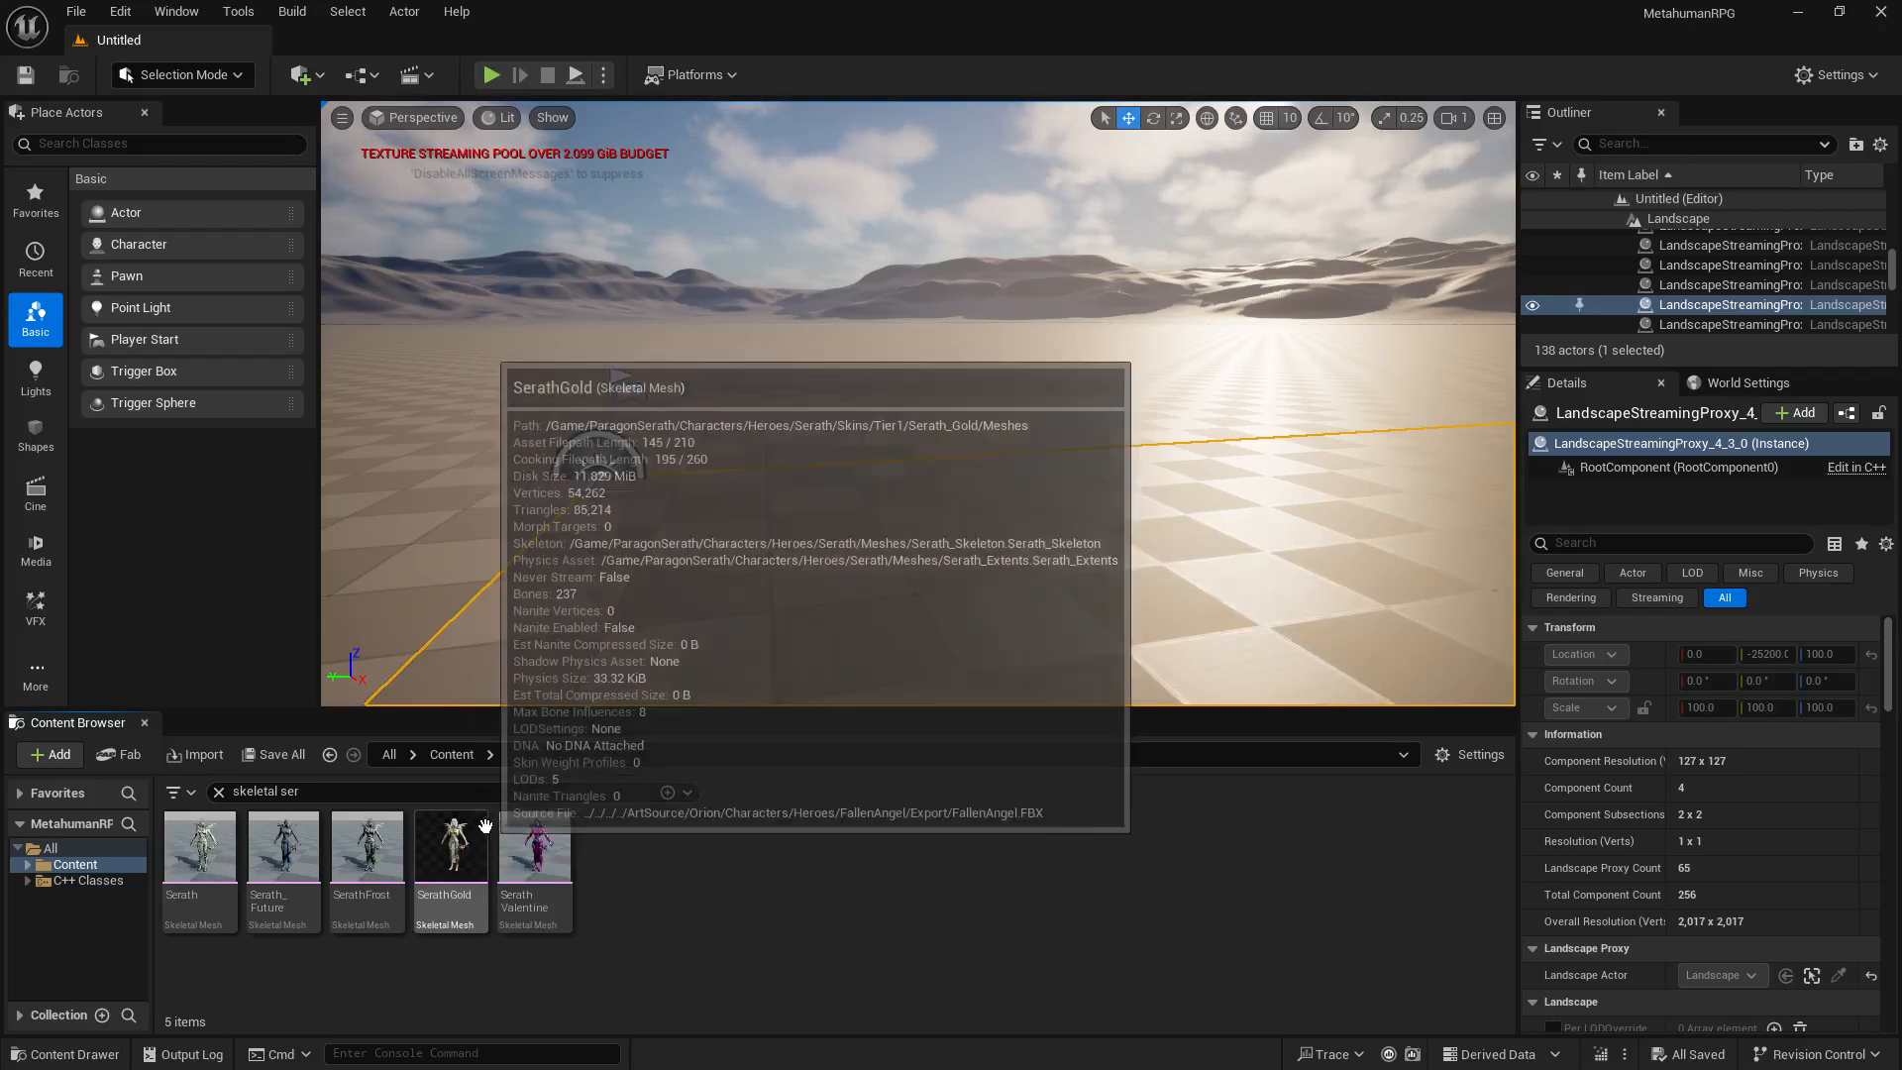
pyautogui.doubleClick(462, 839)
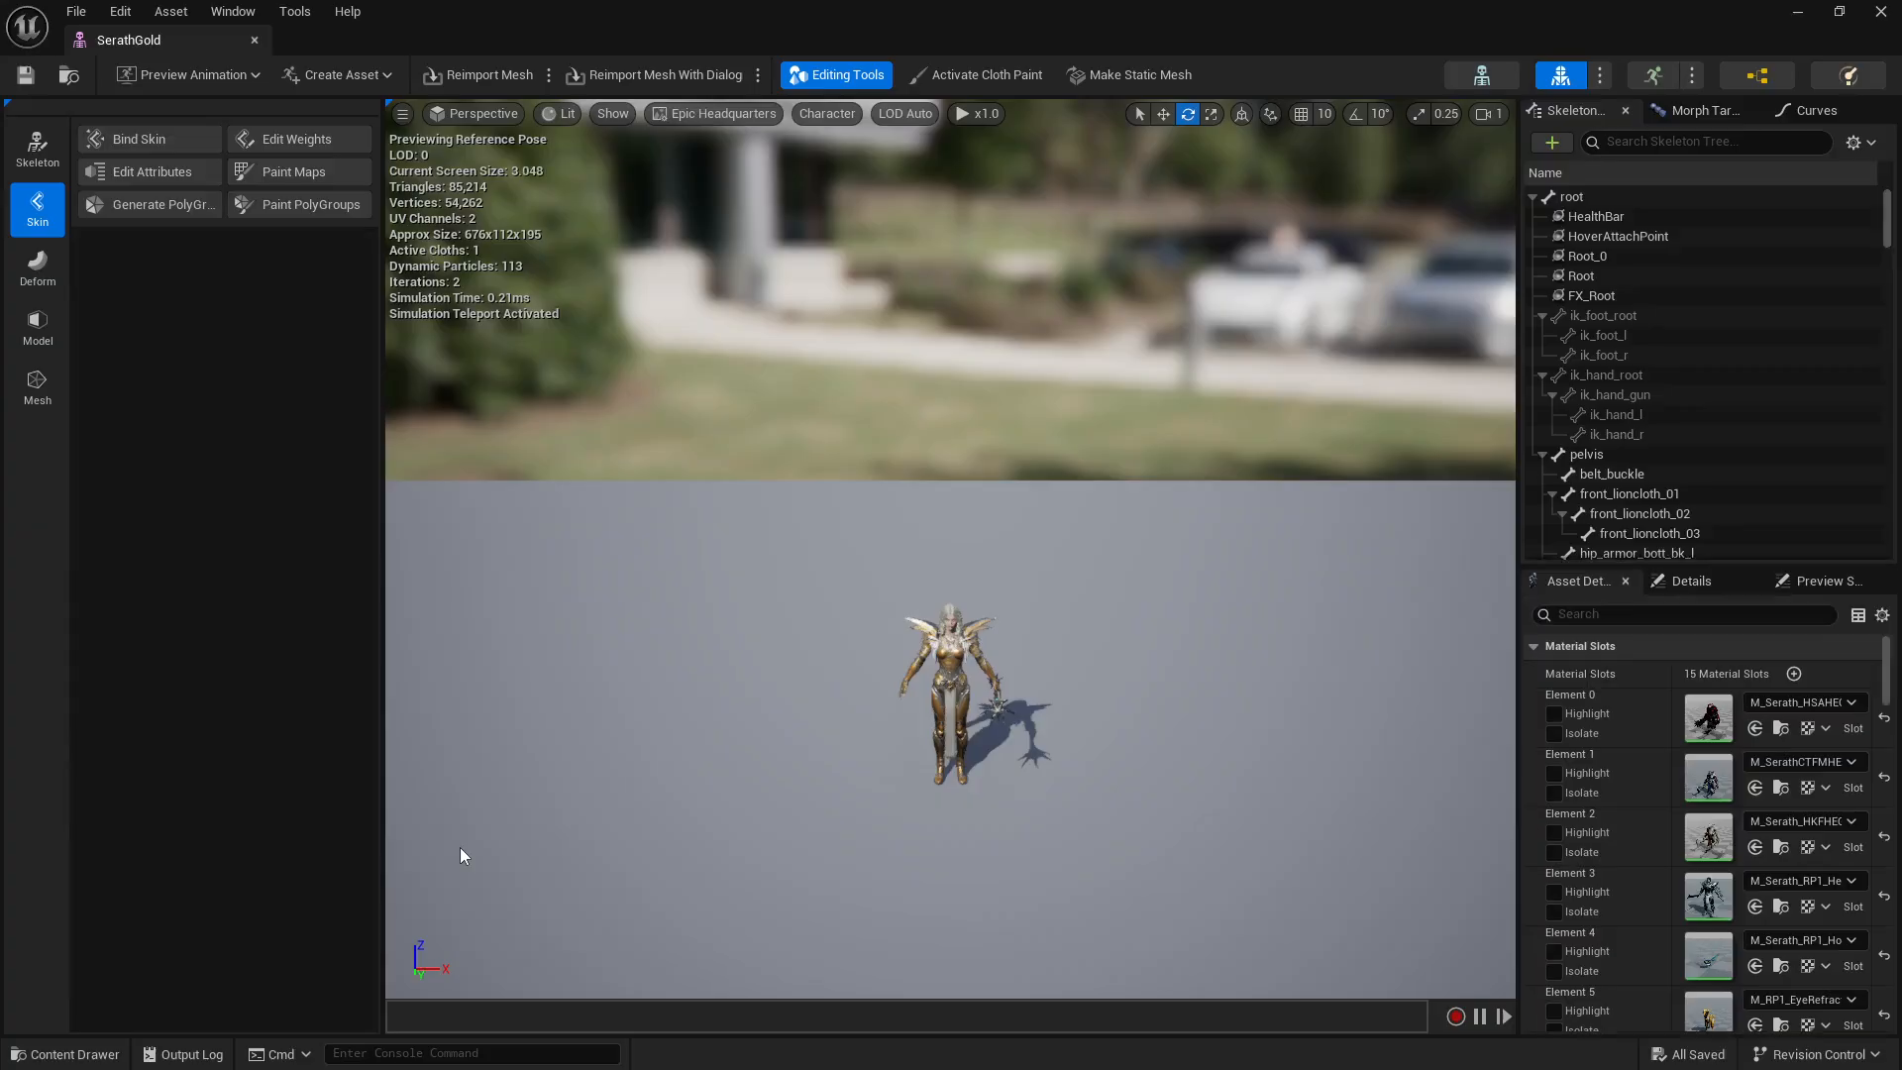
pyautogui.scroll(3, 1042, 695)
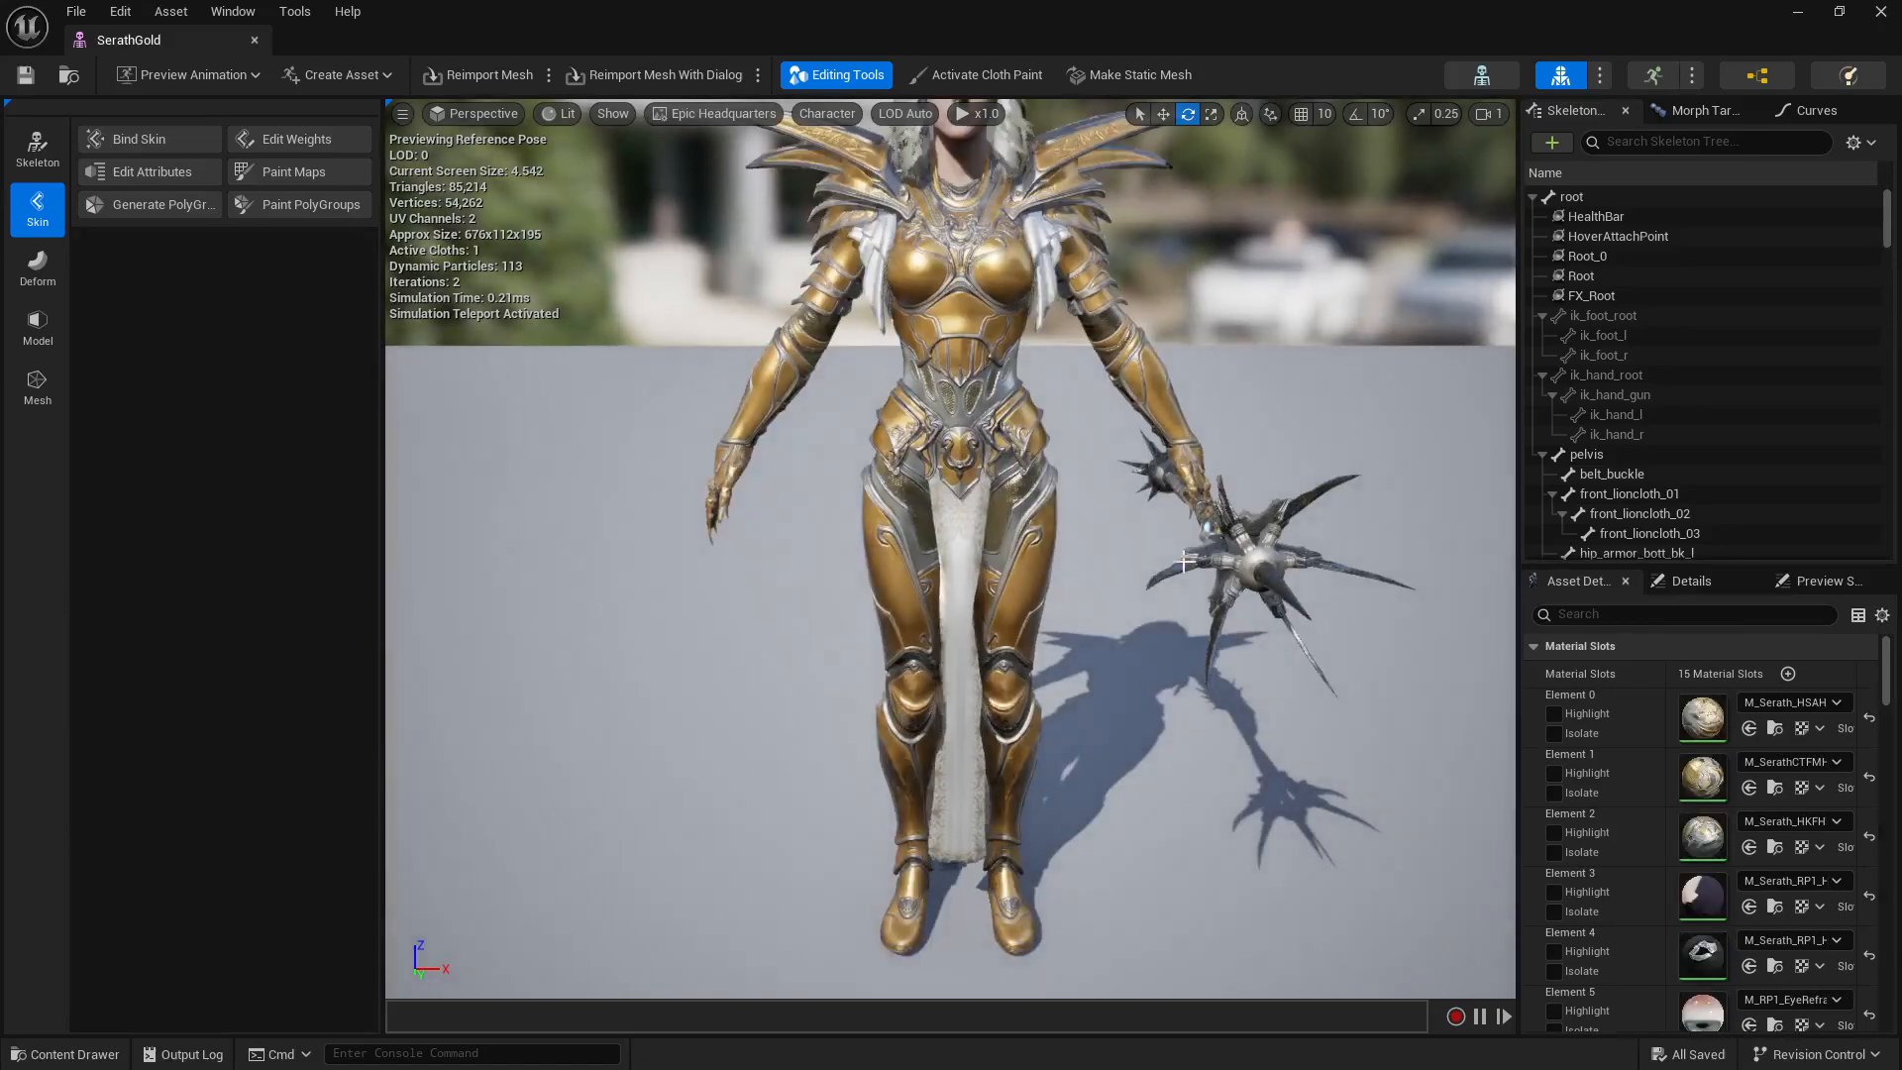
pyautogui.moveTo(1248, 576)
pyautogui.mouseDown()
pyautogui.moveTo(1223, 624)
pyautogui.moveTo(1000, 639)
pyautogui.moveTo(1228, 653)
pyautogui.moveTo(1031, 693)
pyautogui.moveTo(1239, 569)
pyautogui.mouseUp()
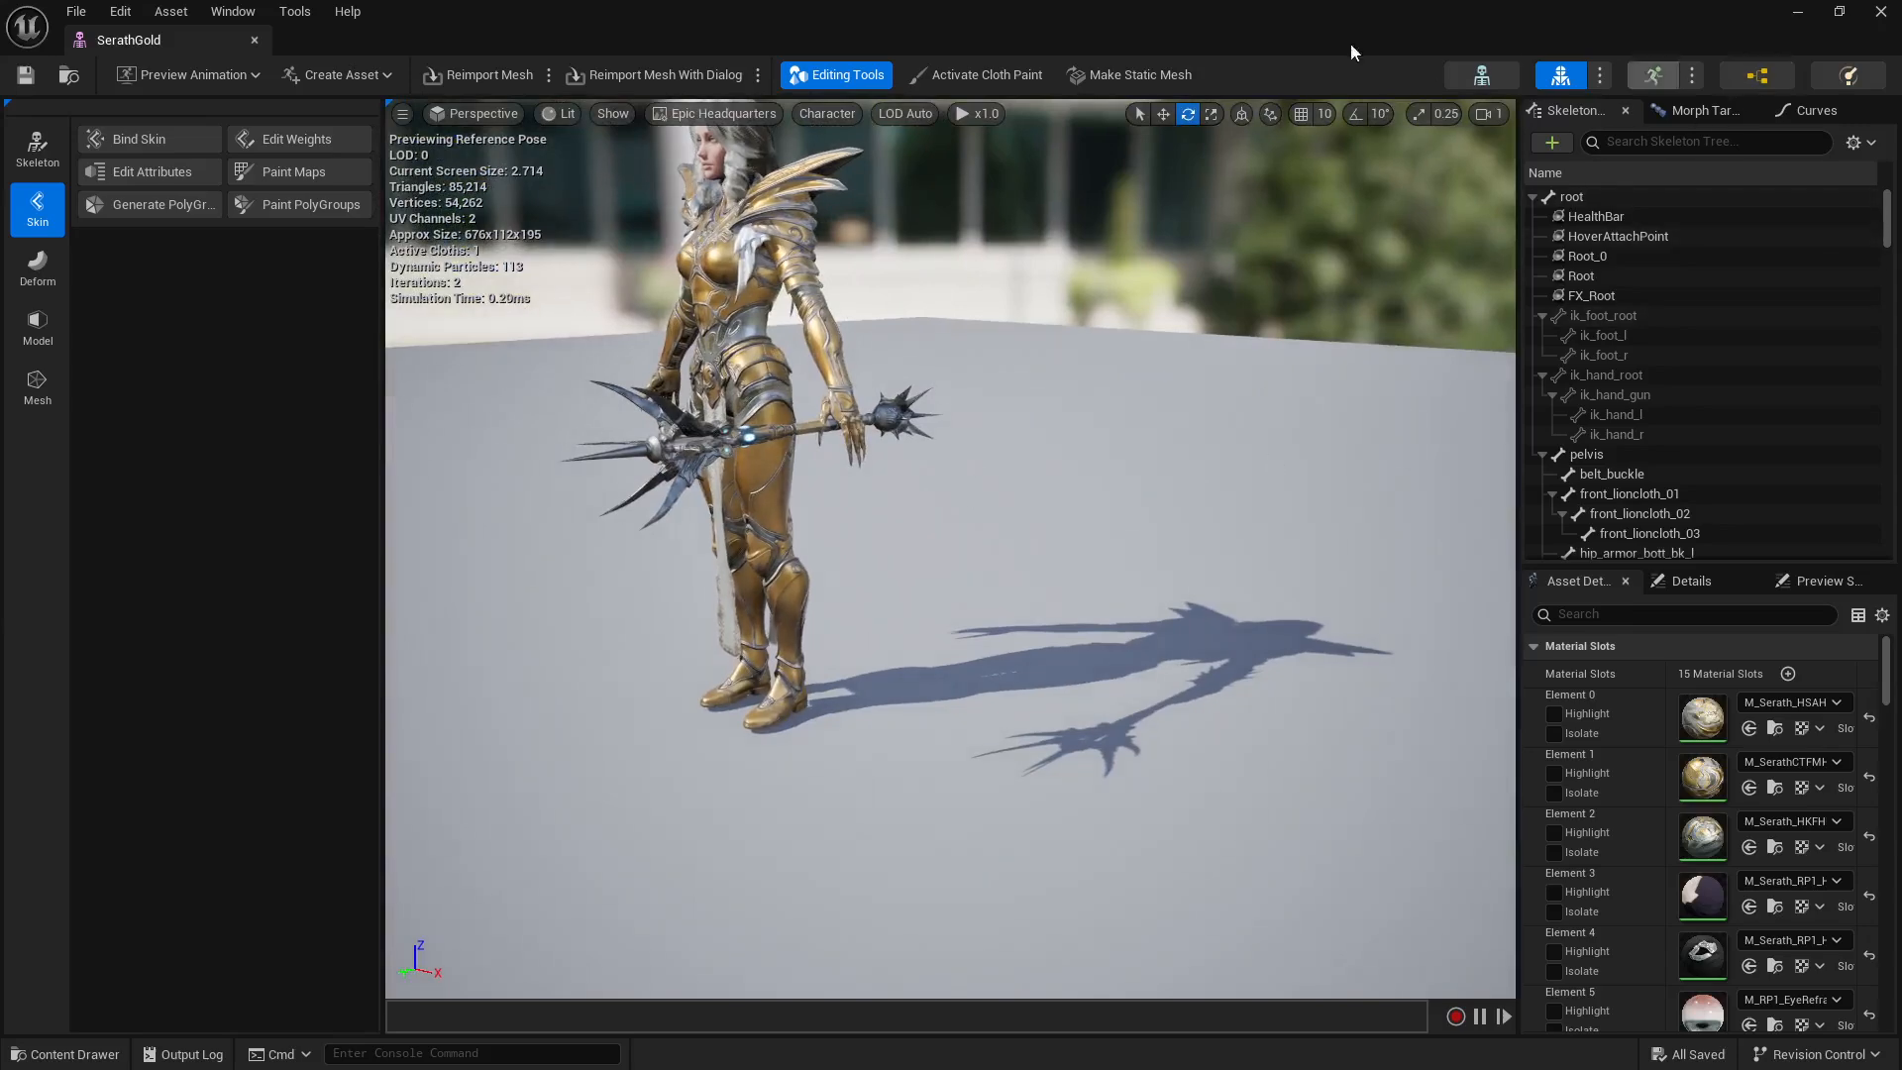
pyautogui.click(253, 39)
# Step: Export the SerathGold skeletal mesh as an FBX file into the project's Assets folder with the current export options
pyautogui.rightClick(457, 862)
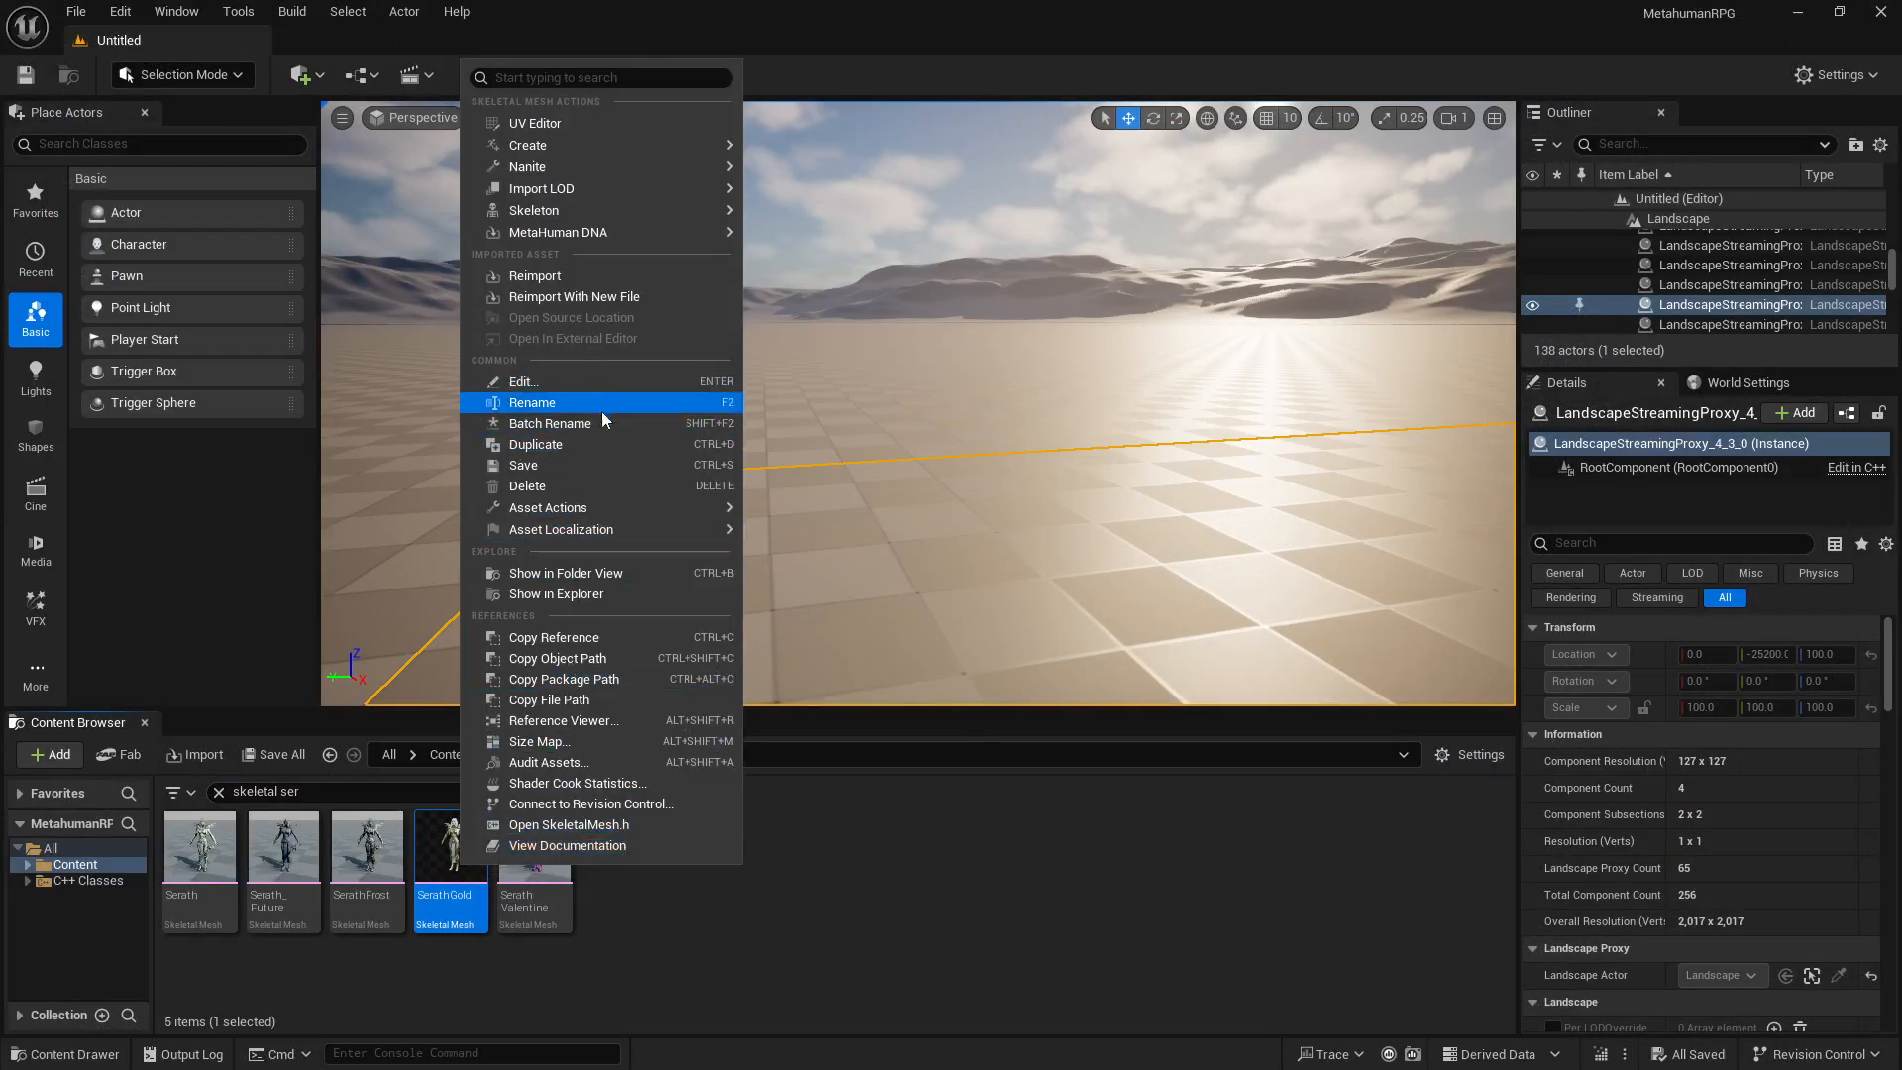
pyautogui.moveTo(627, 507)
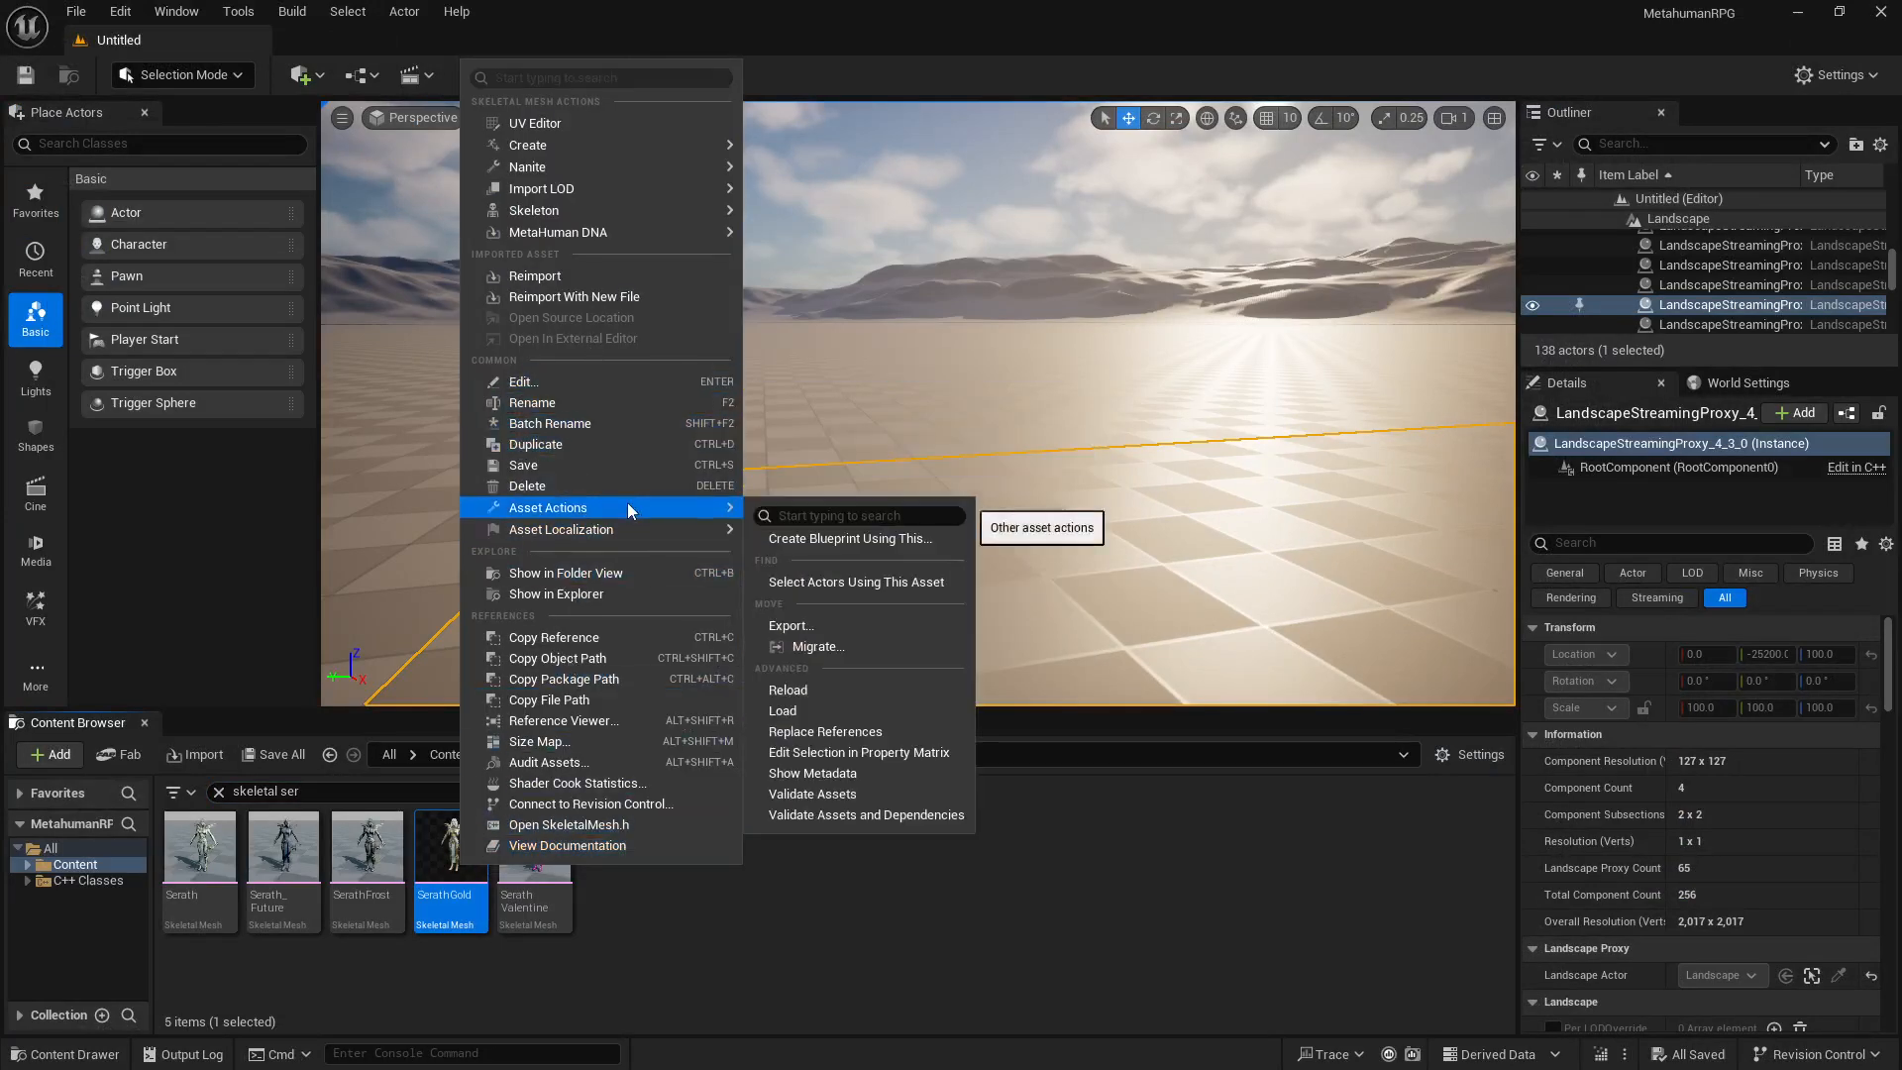
pyautogui.click(830, 625)
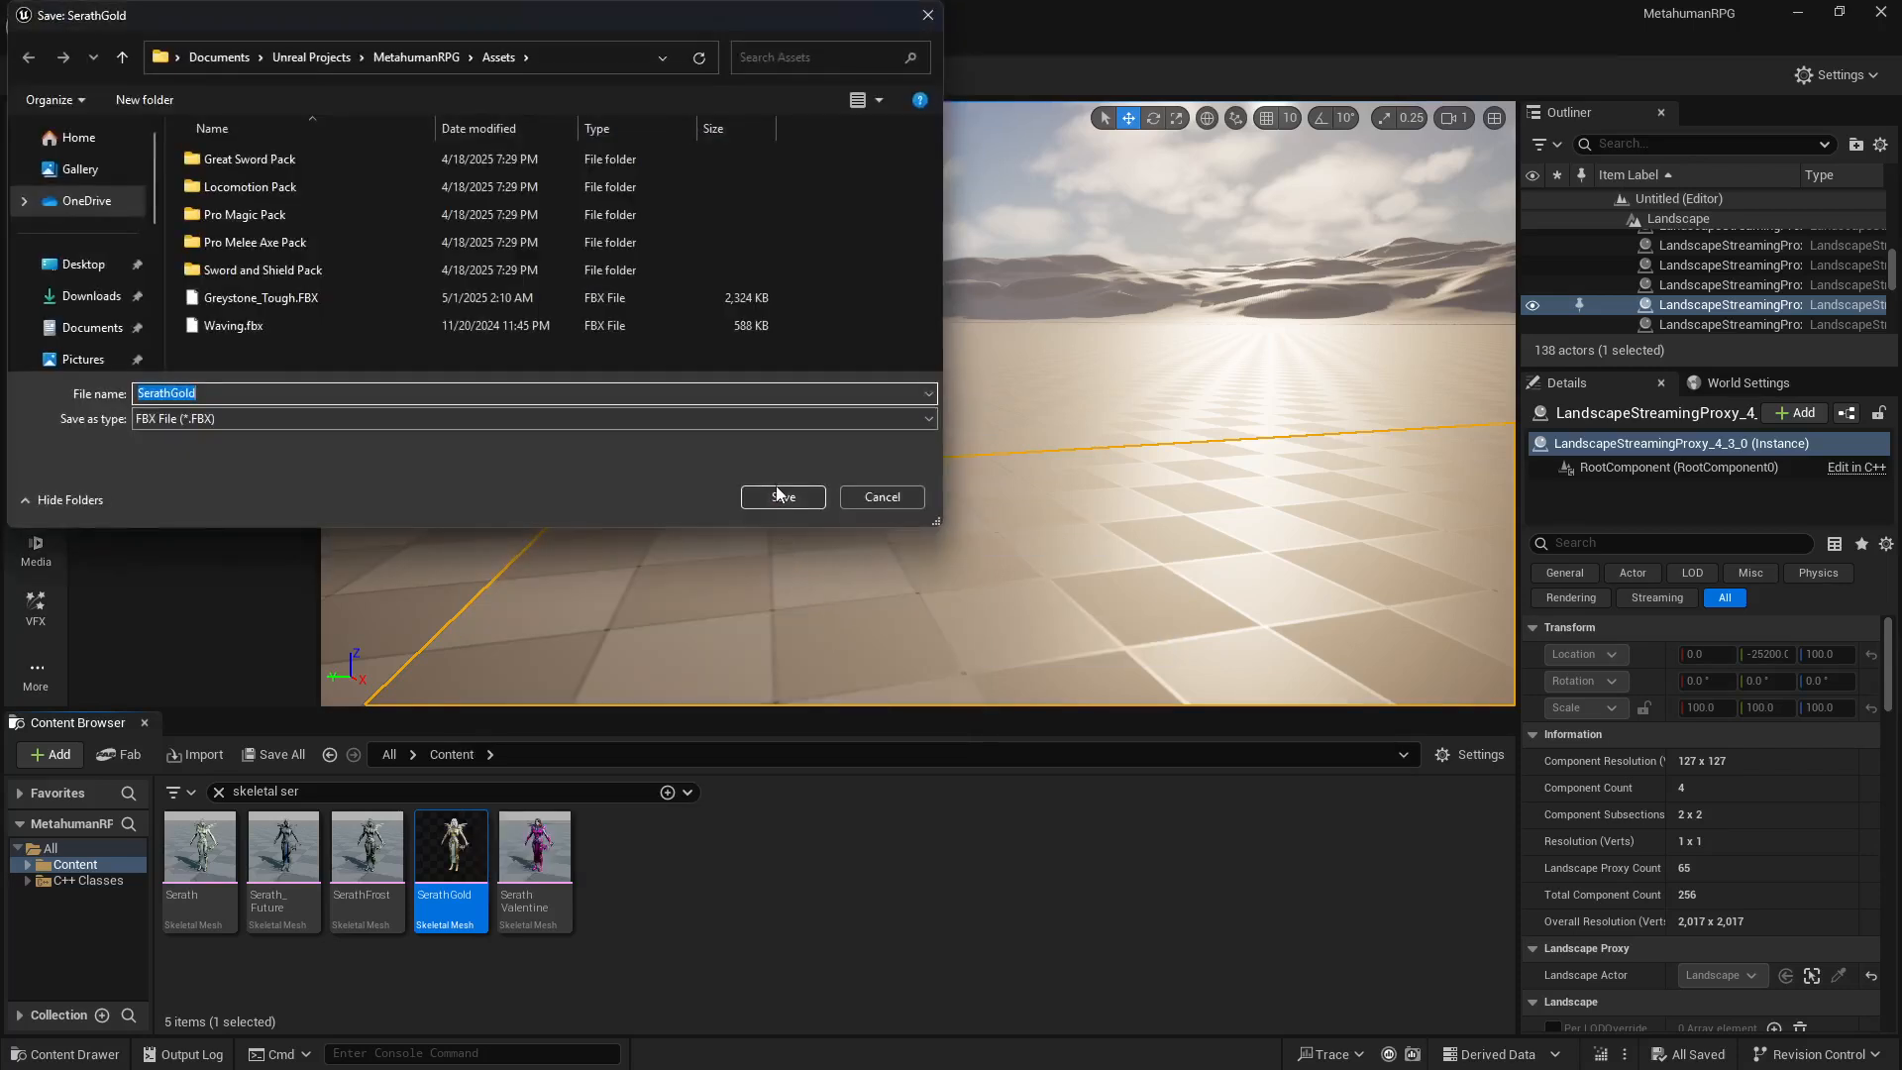
pyautogui.click(780, 498)
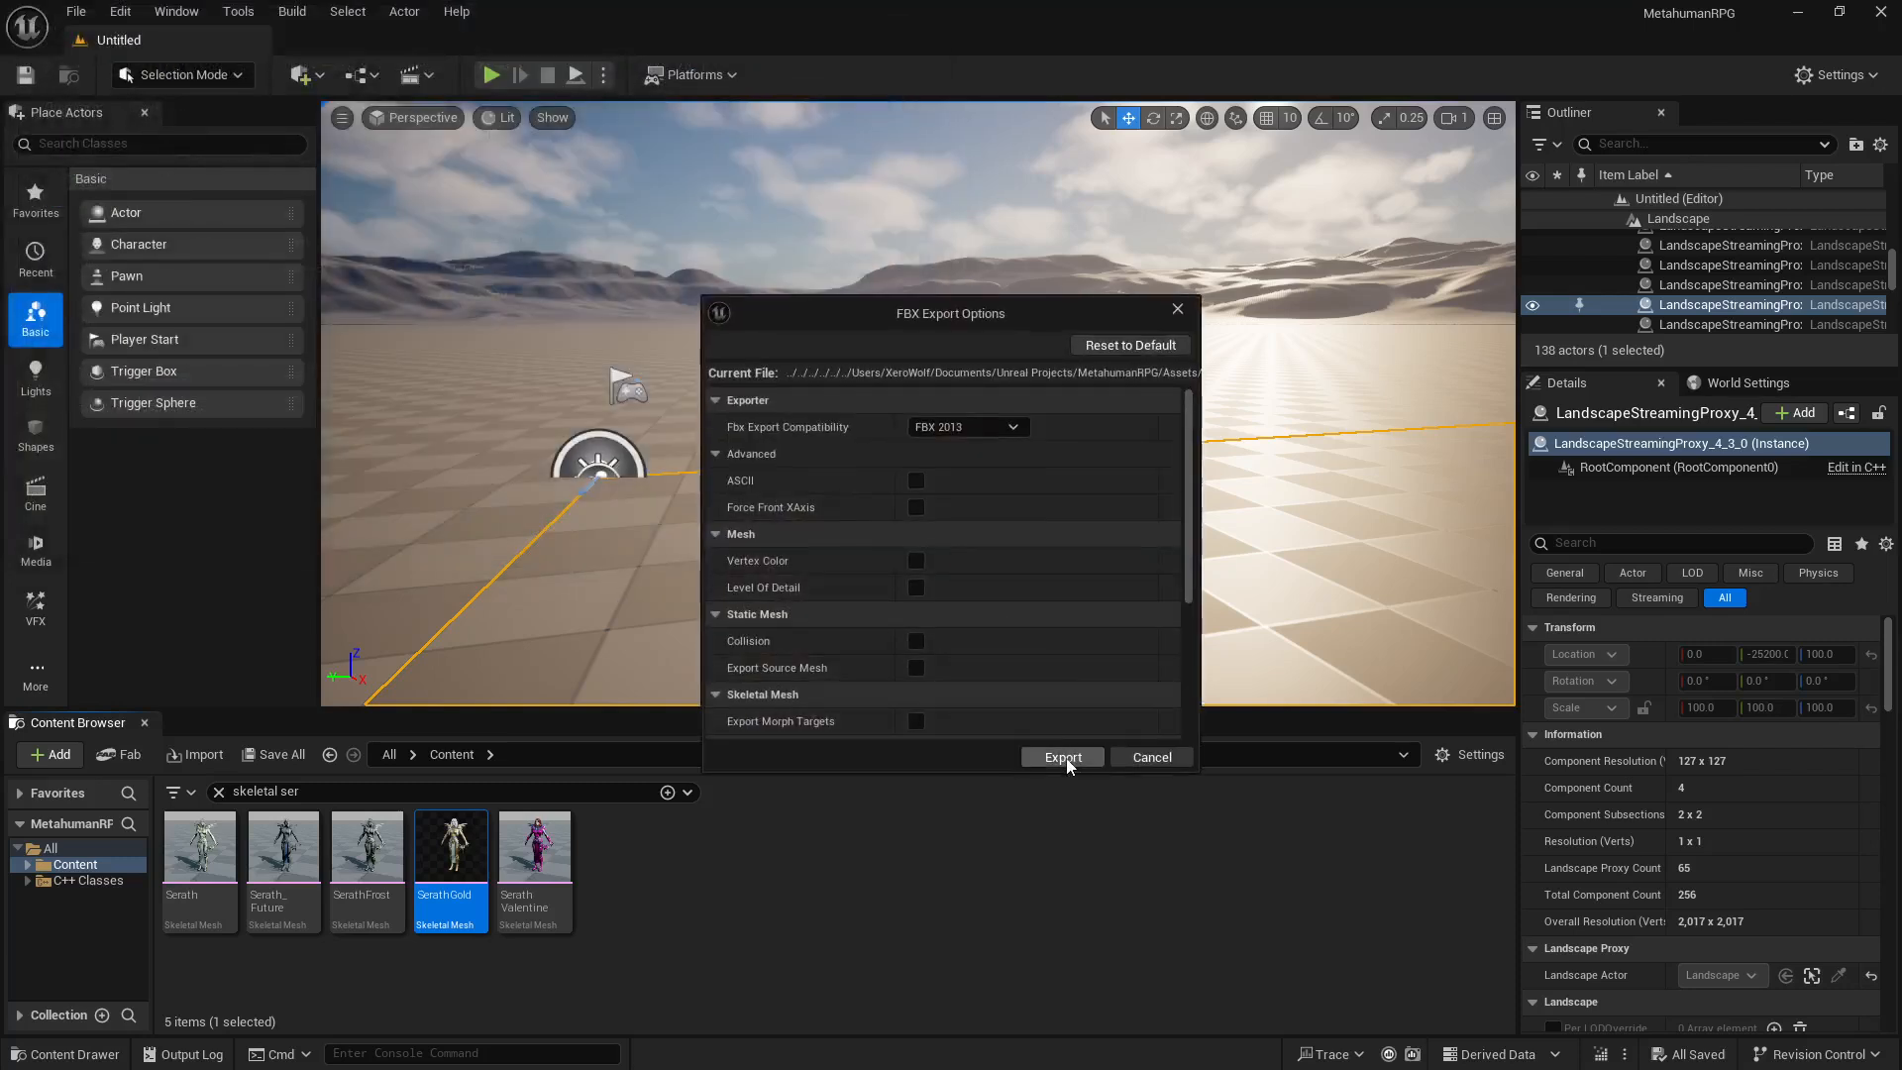
pyautogui.click(1064, 757)
# Step: Change the Content folder search to skeletal mor
pyautogui.click(307, 786)
pyautogui.press('BackSpace')
pyautogui.press('BackSpace')
pyautogui.press('BackSpace')
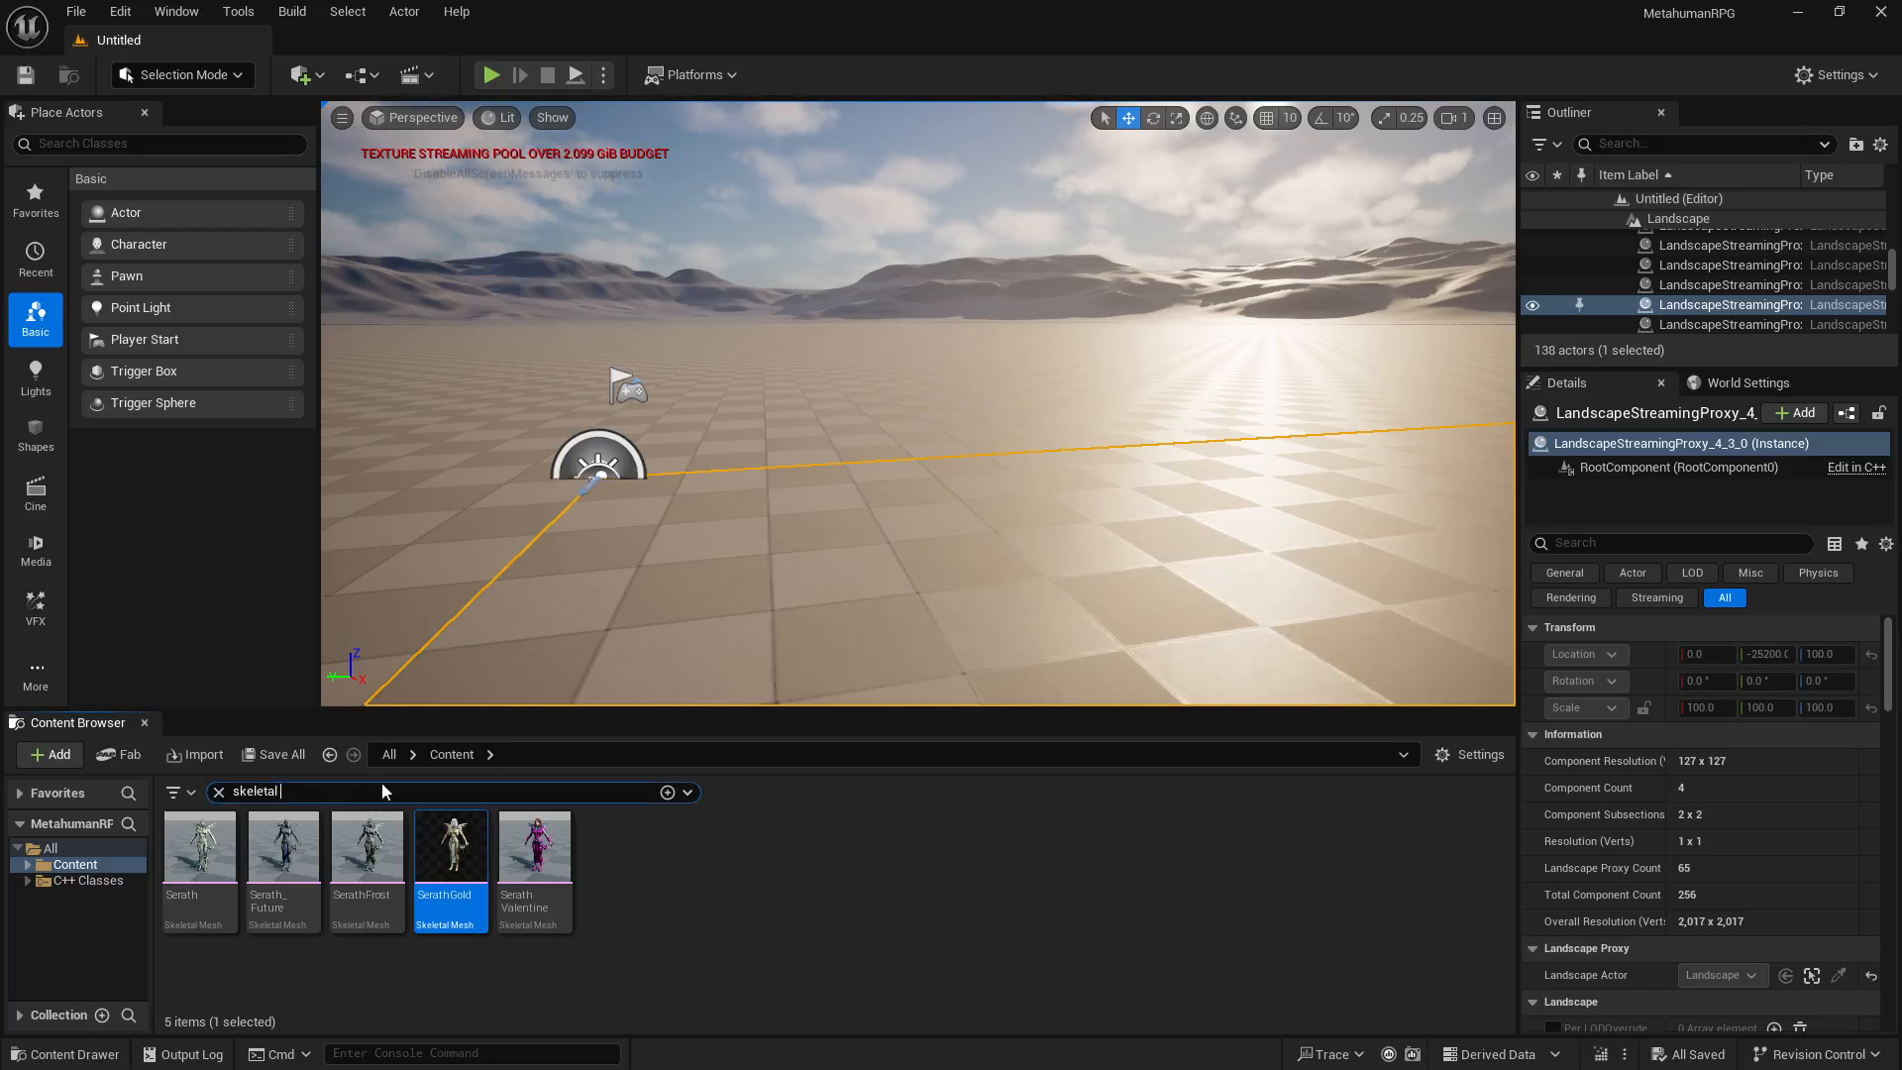
pyautogui.write('m')
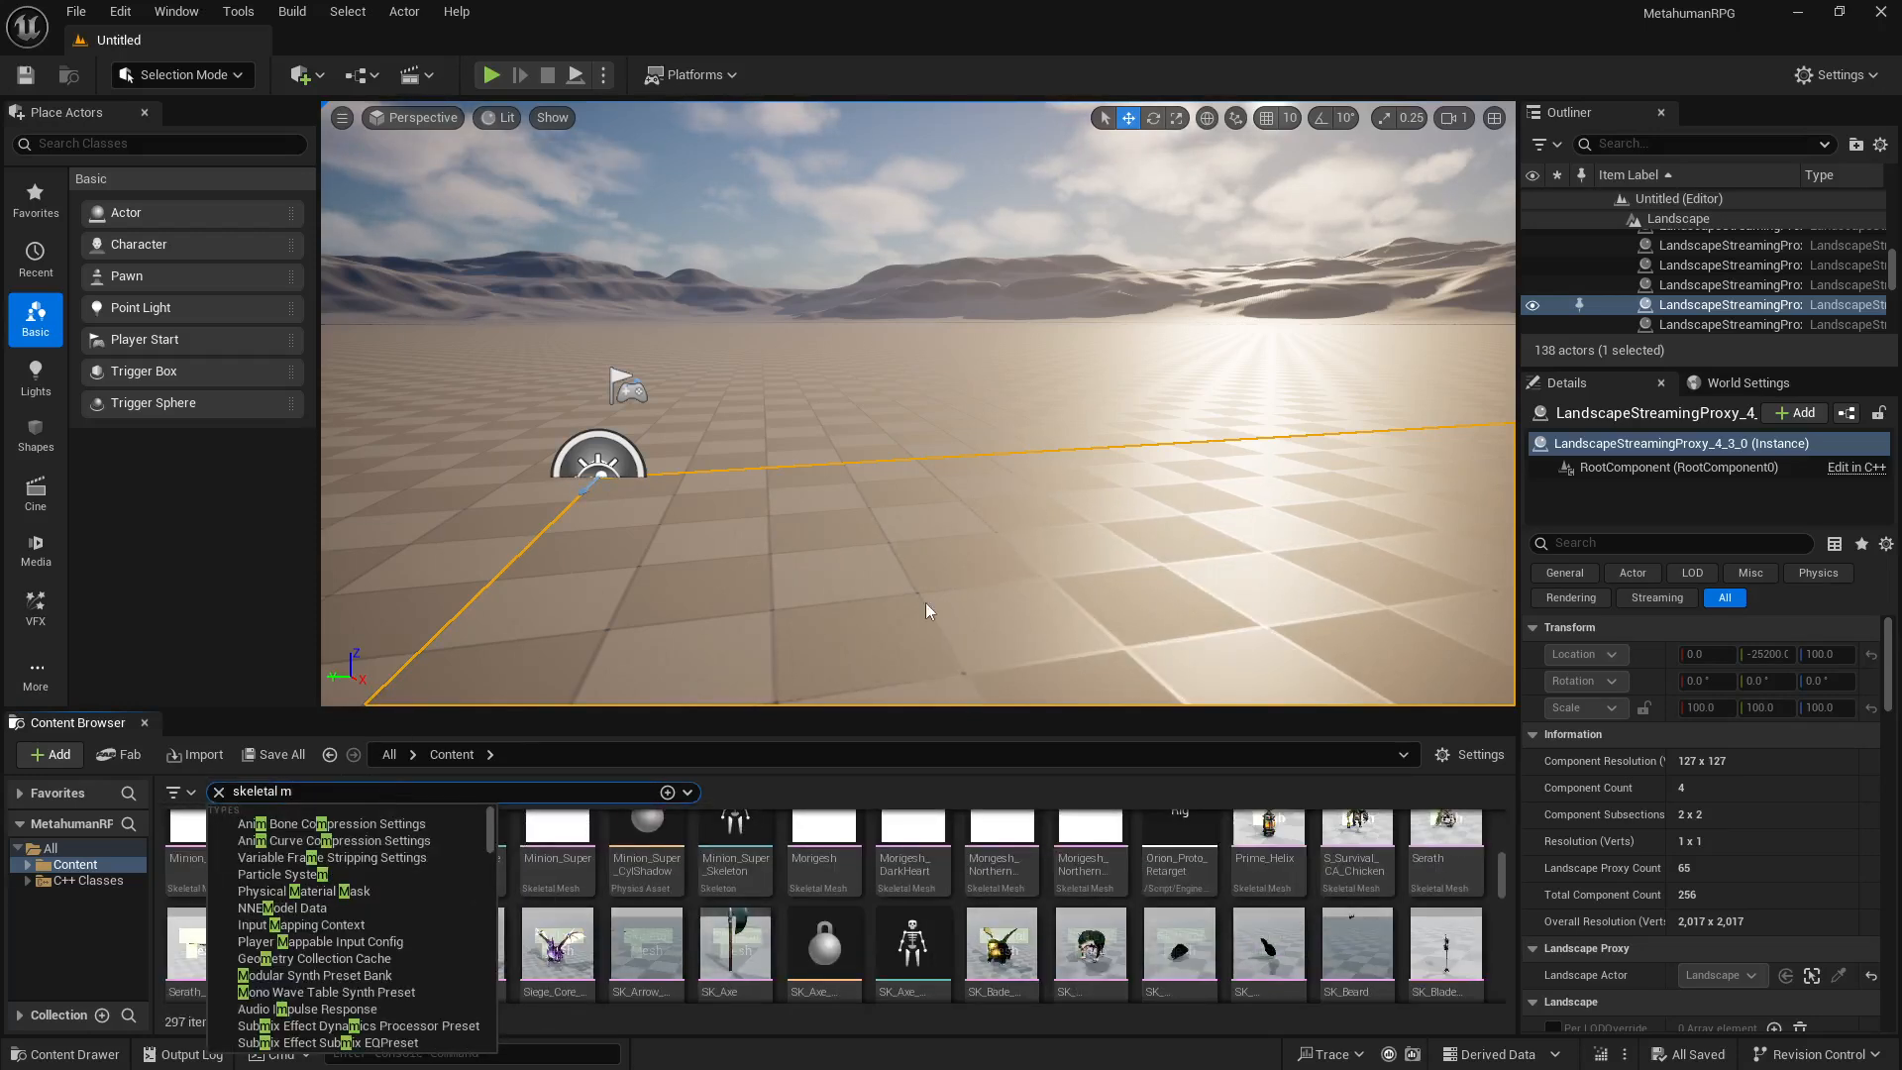
pyautogui.write('or')
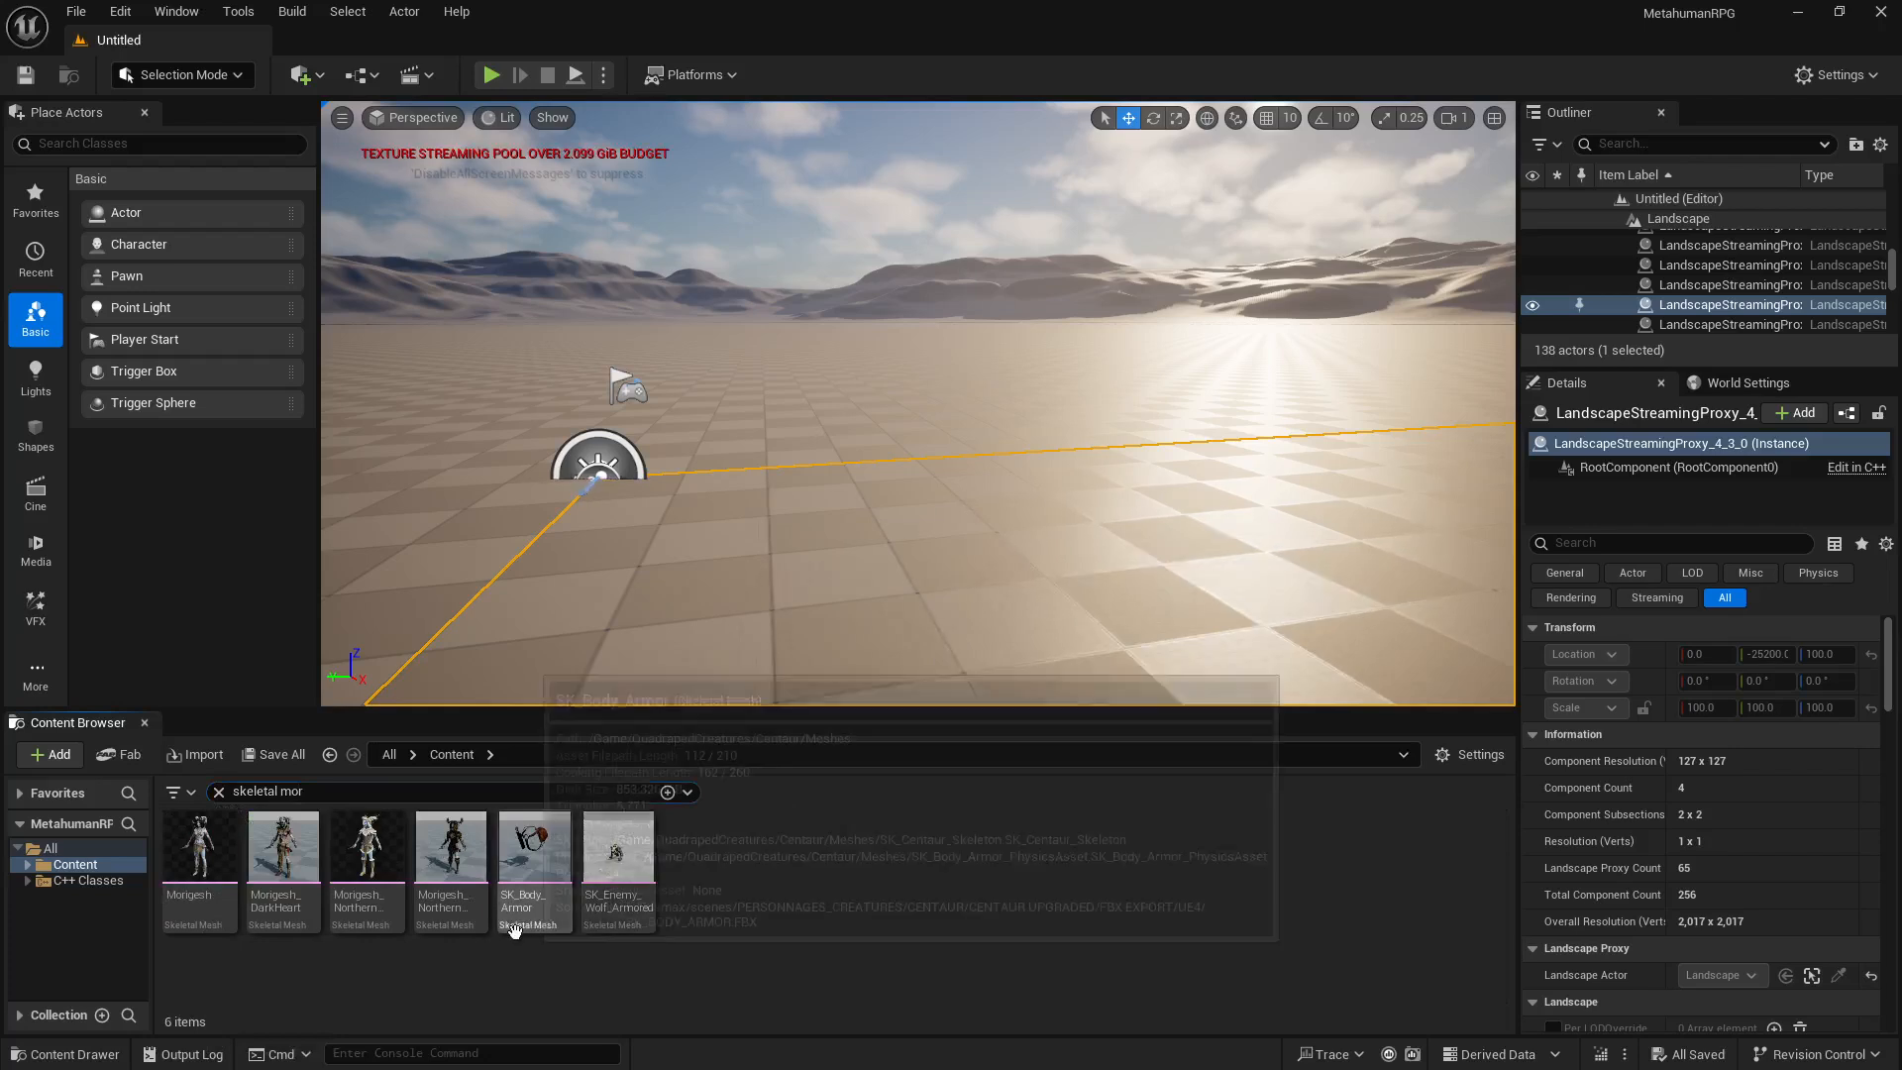
# Step: Open the Morigesh_DarkHeart skeletal mesh, inspect the character model, and close its editor
pyautogui.moveTo(430, 868)
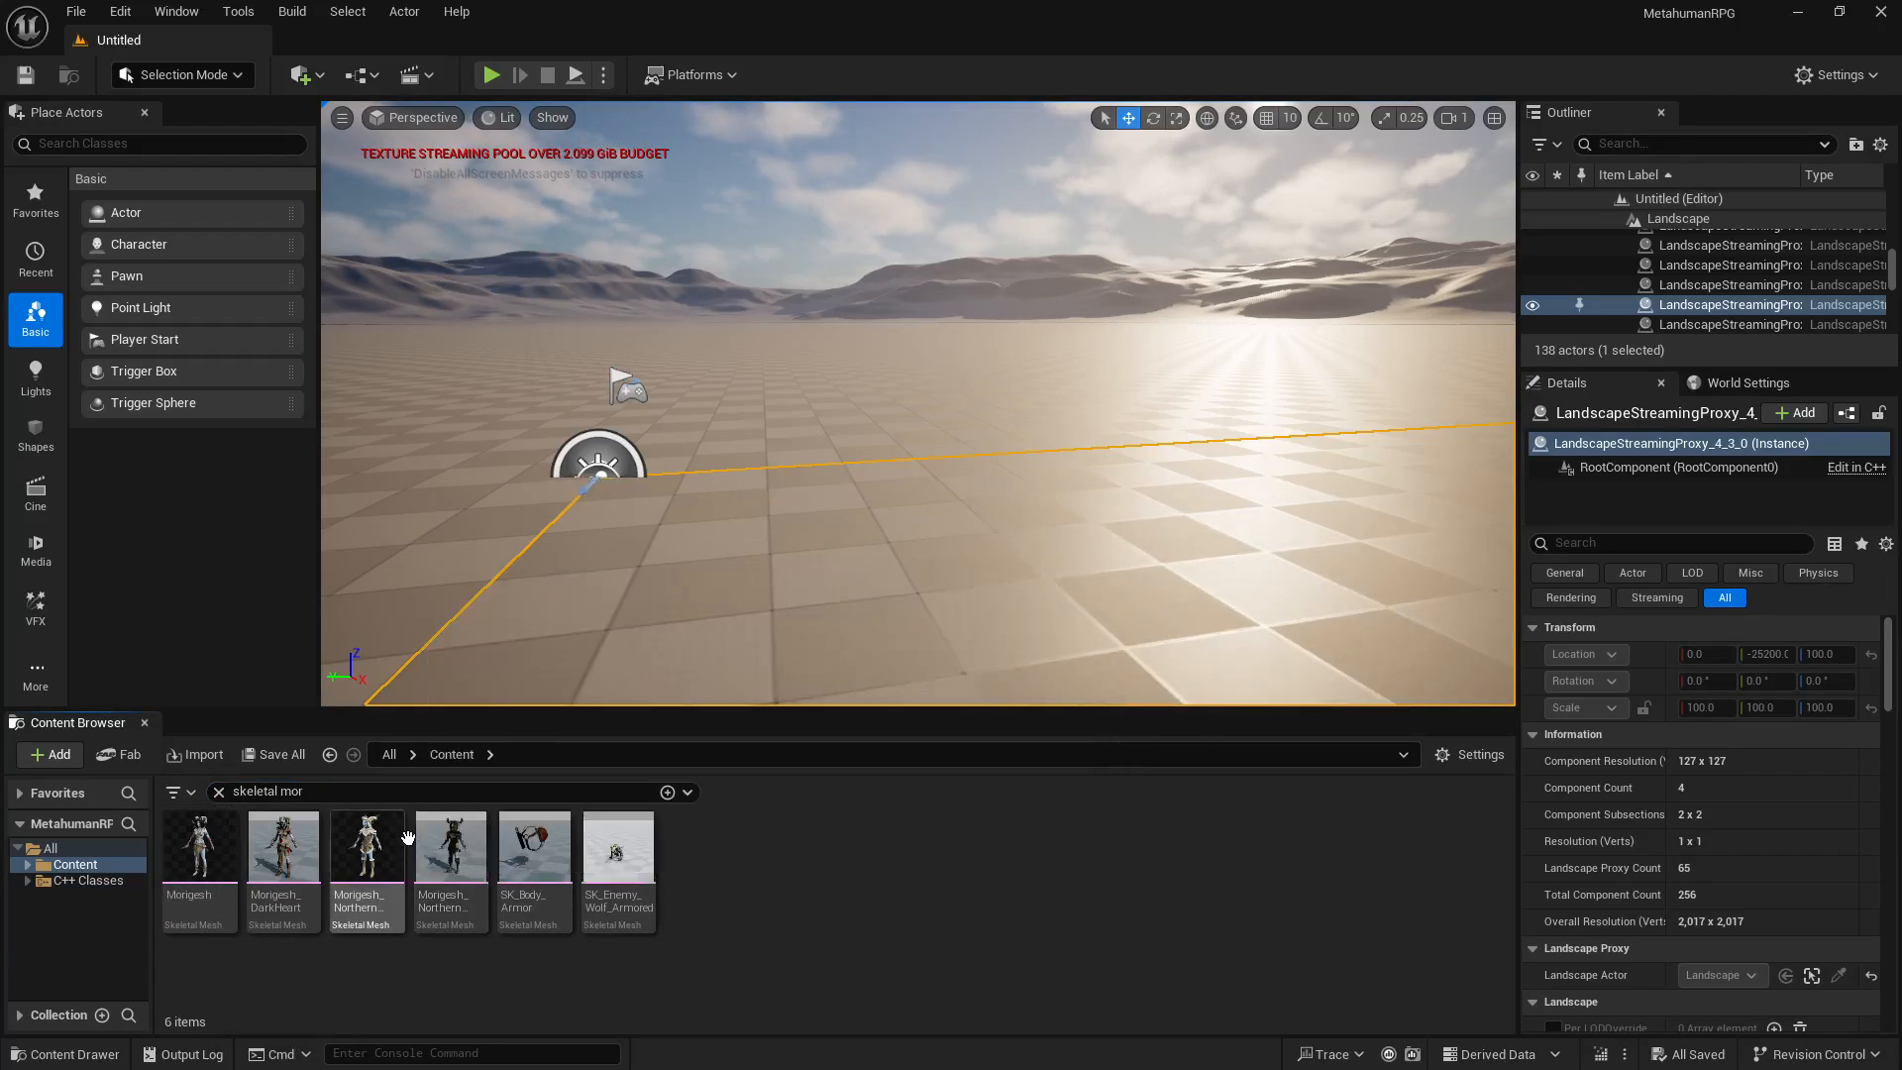
pyautogui.moveTo(297, 924)
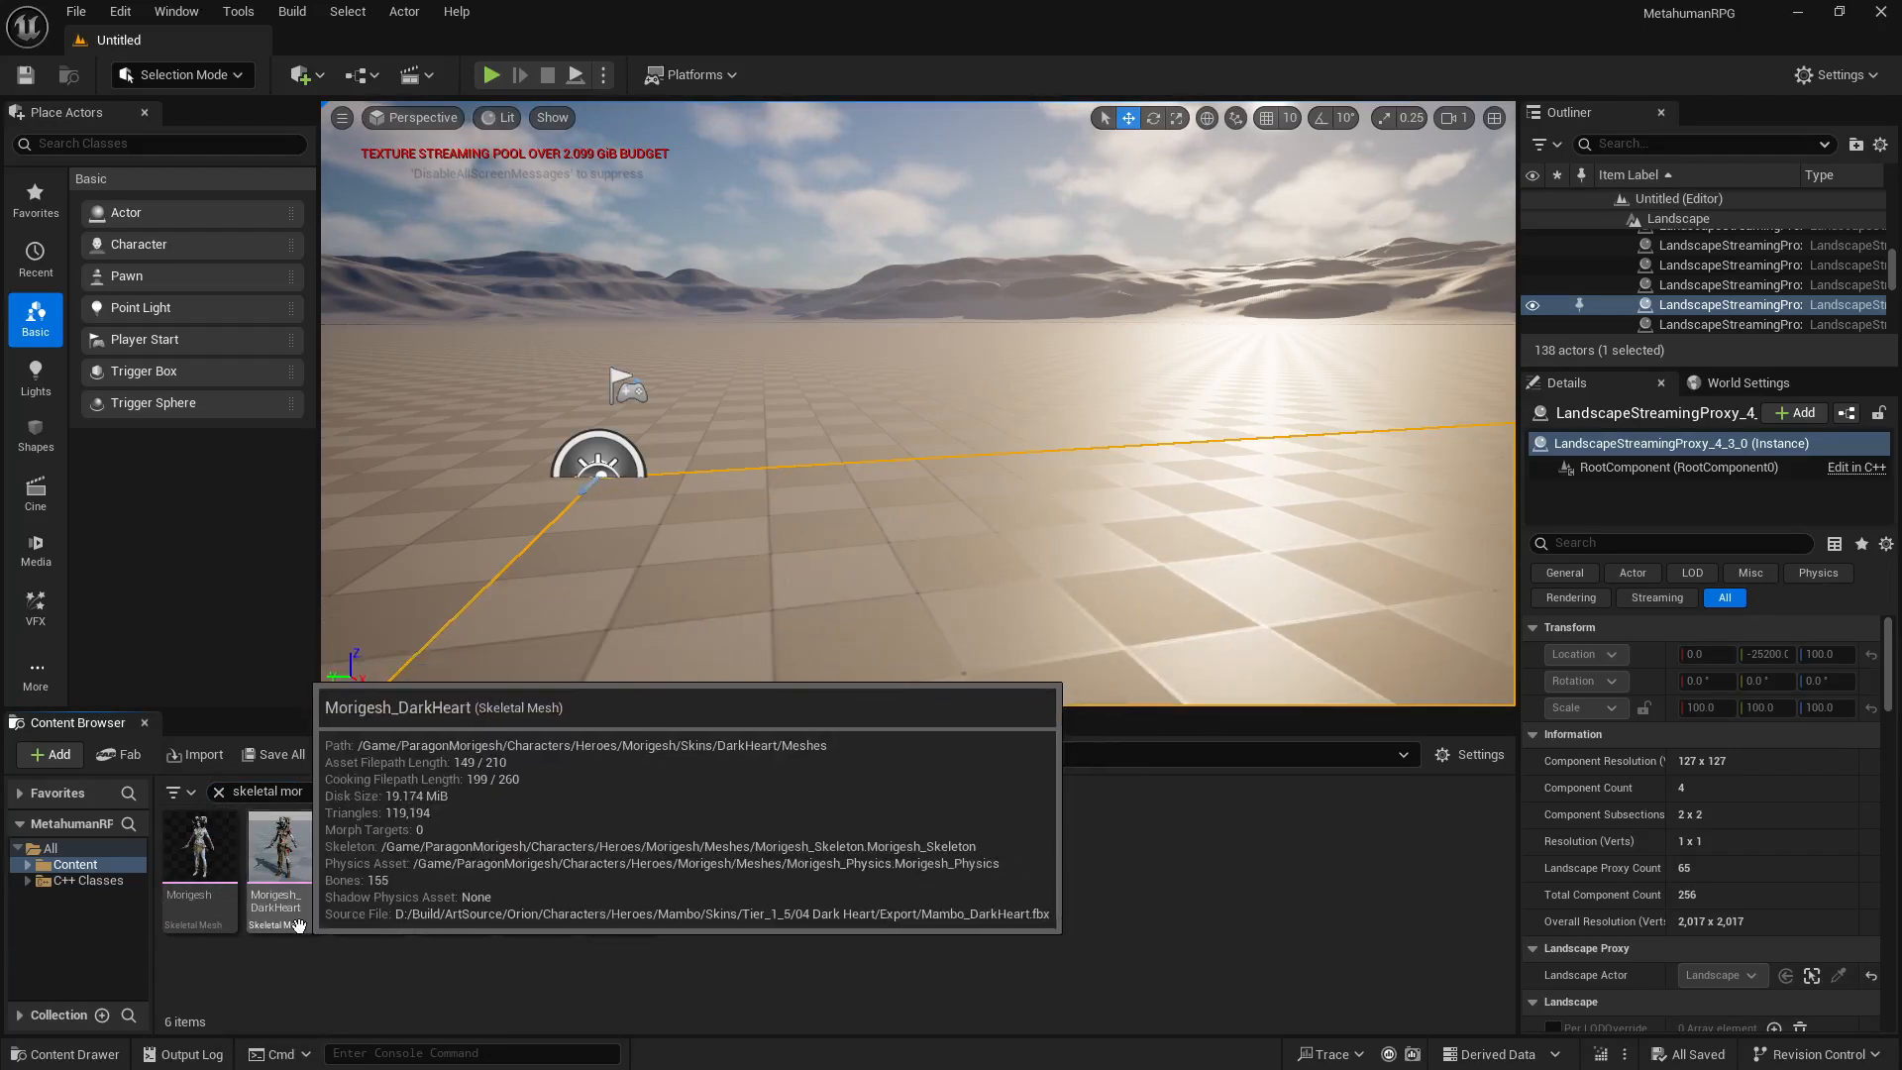
pyautogui.doubleClick(304, 866)
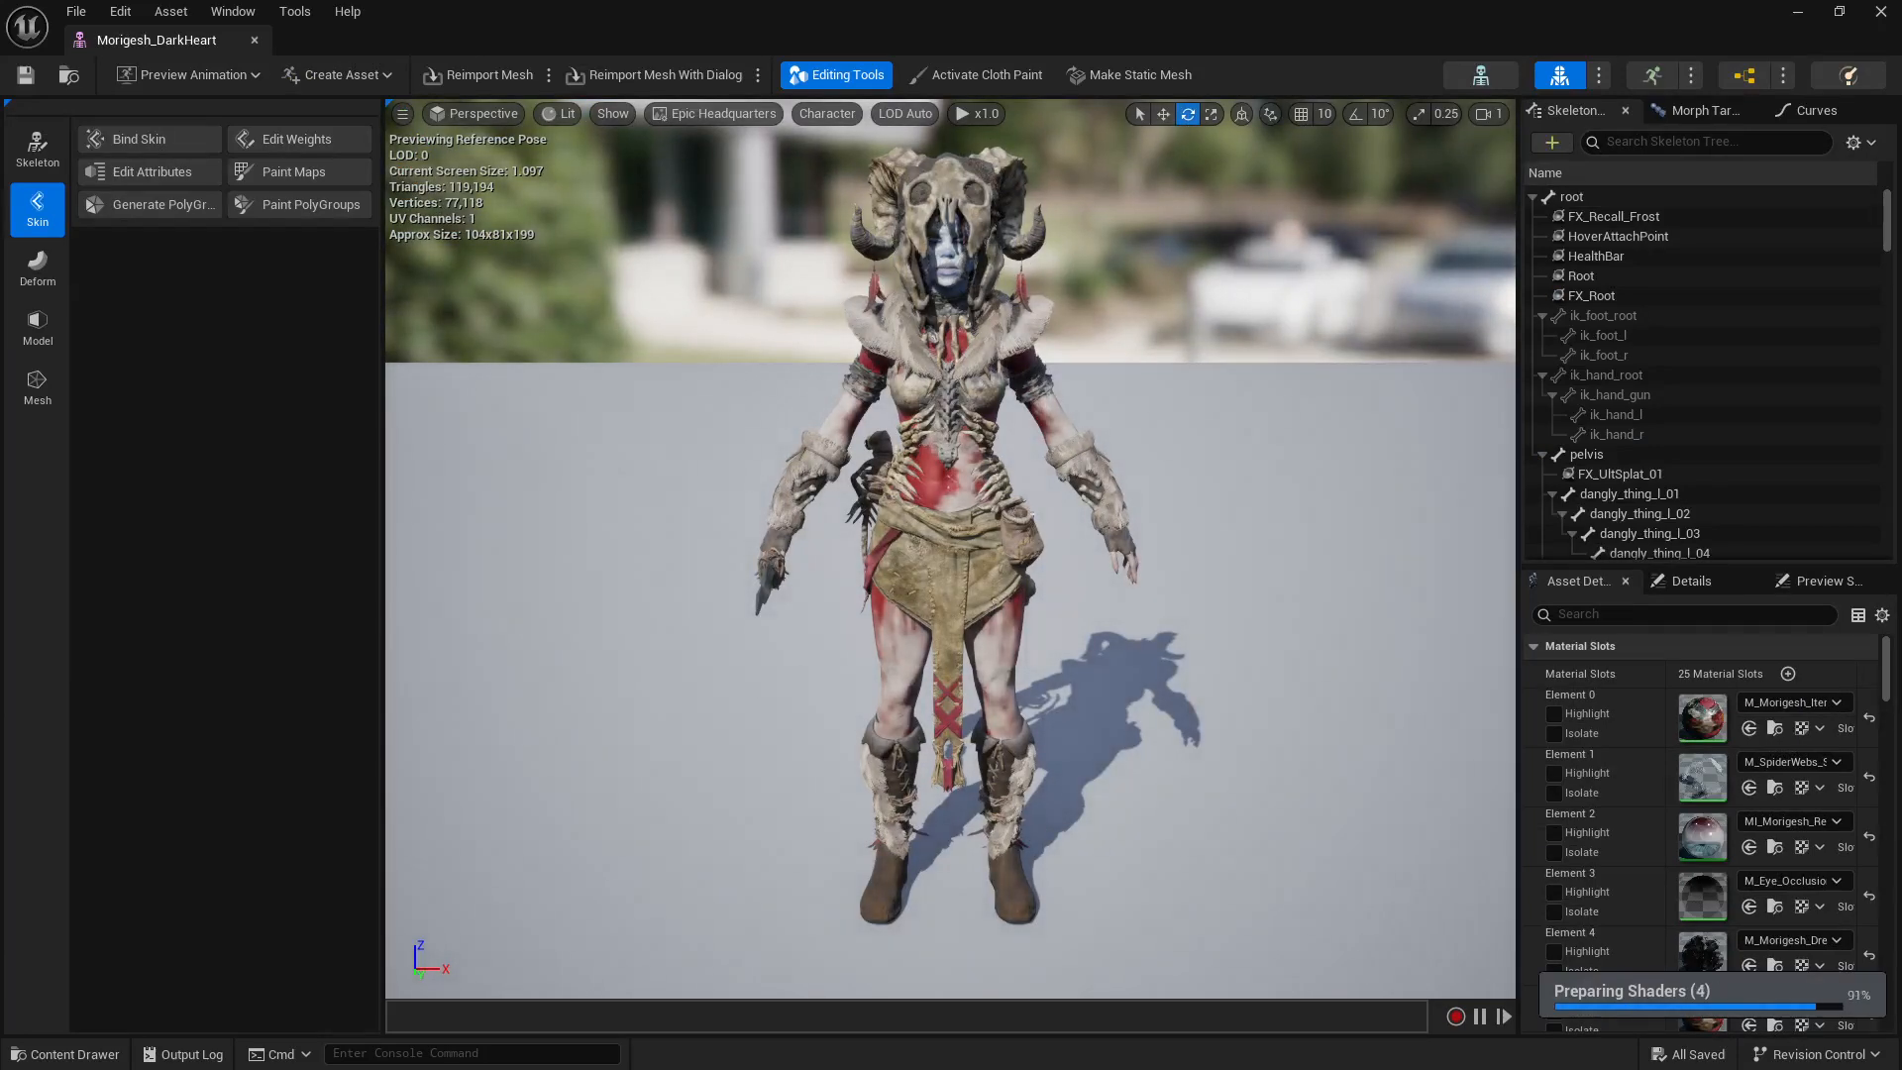
pyautogui.moveTo(1044, 526)
pyautogui.mouseDown()
pyautogui.moveTo(937, 528)
pyautogui.moveTo(1050, 533)
pyautogui.mouseUp()
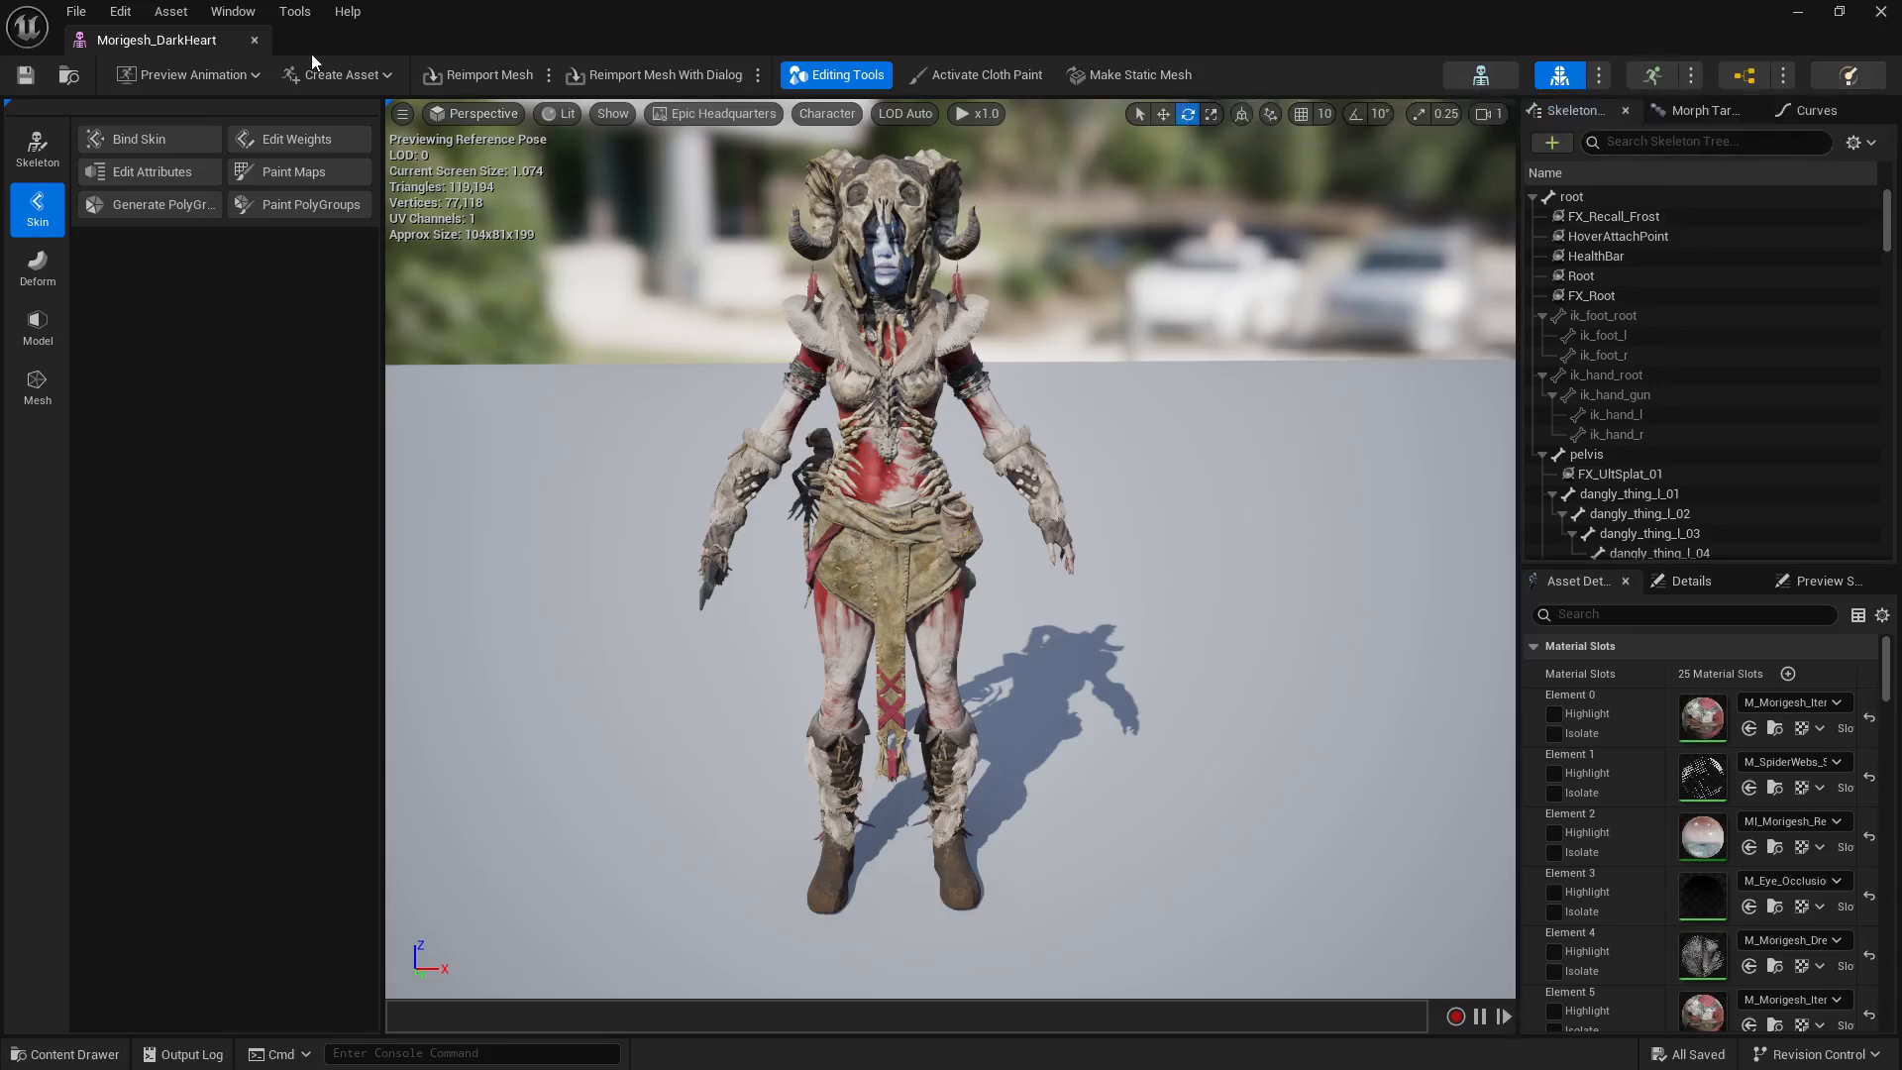
pyautogui.click(254, 39)
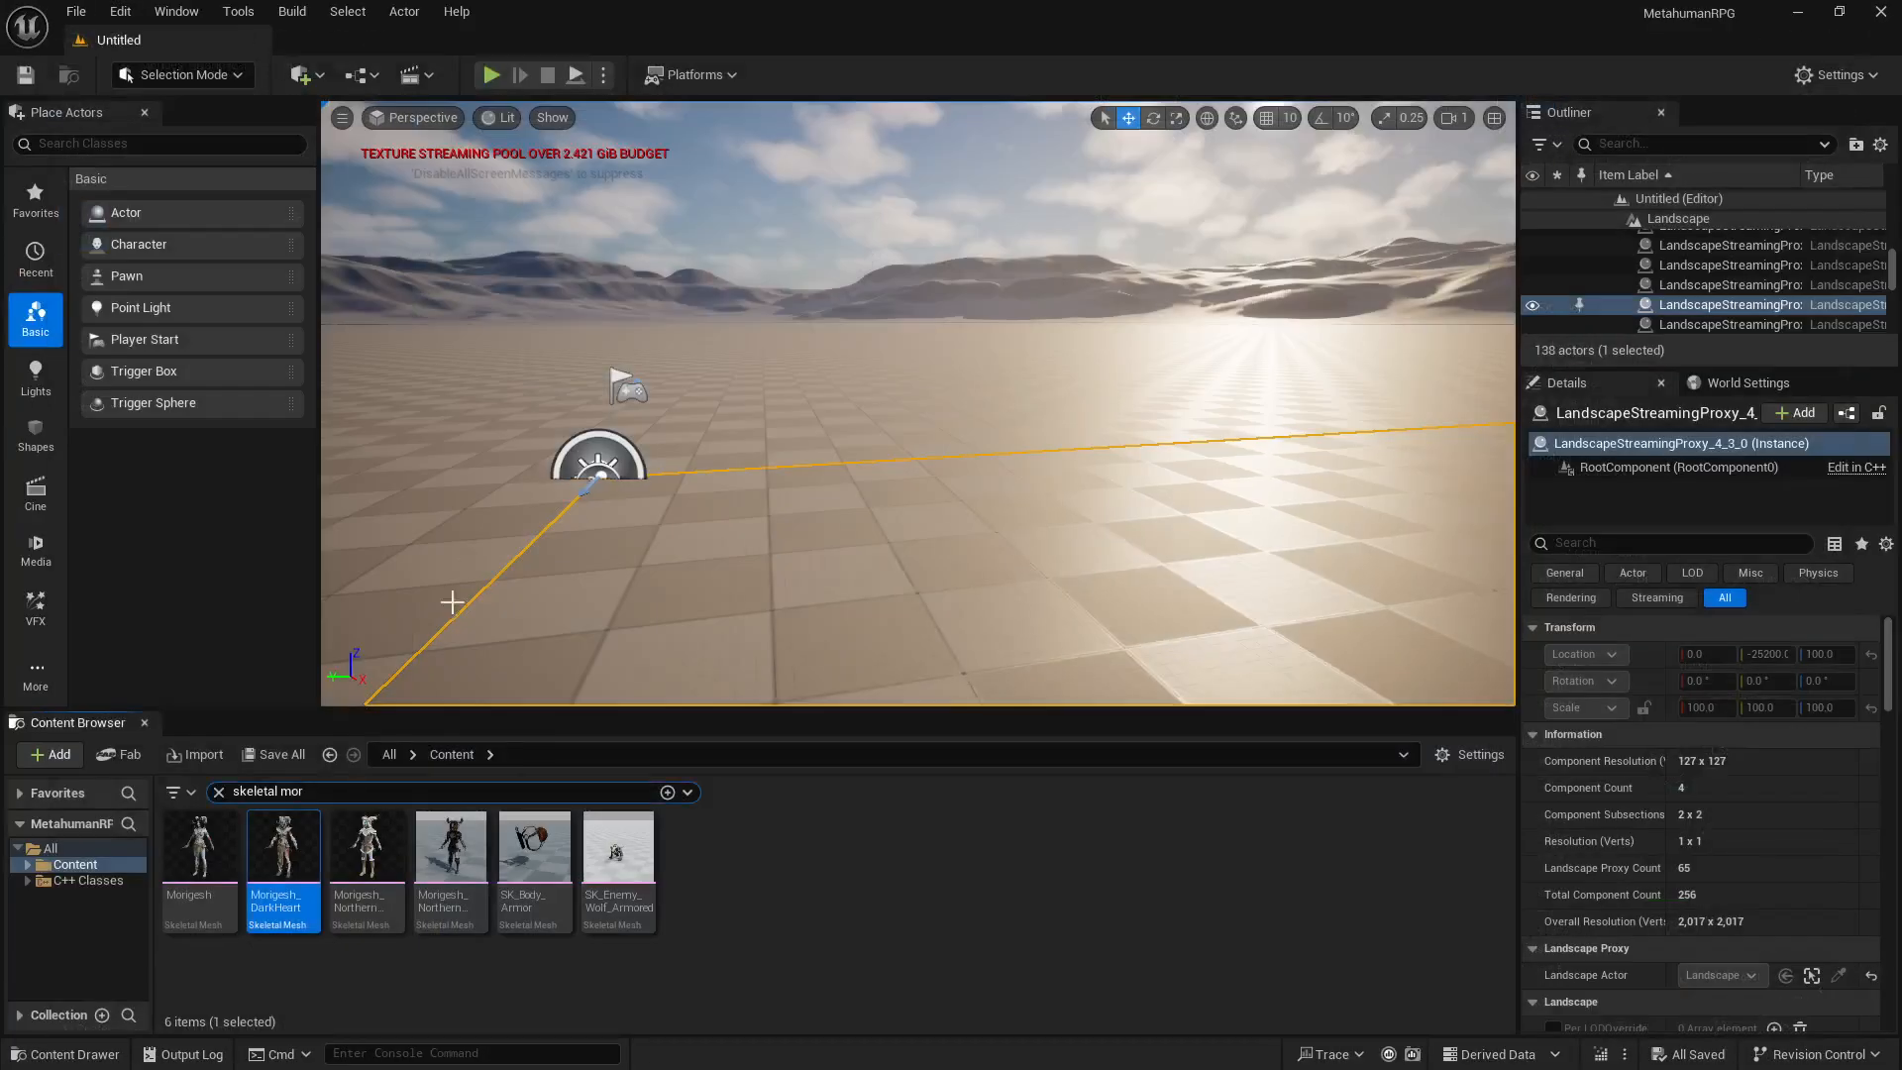
# Step: Open the Morigesh_NorthernMystic skeletal mesh to view the character model, and close its editor
pyautogui.click(391, 850)
pyautogui.doubleClick(392, 850)
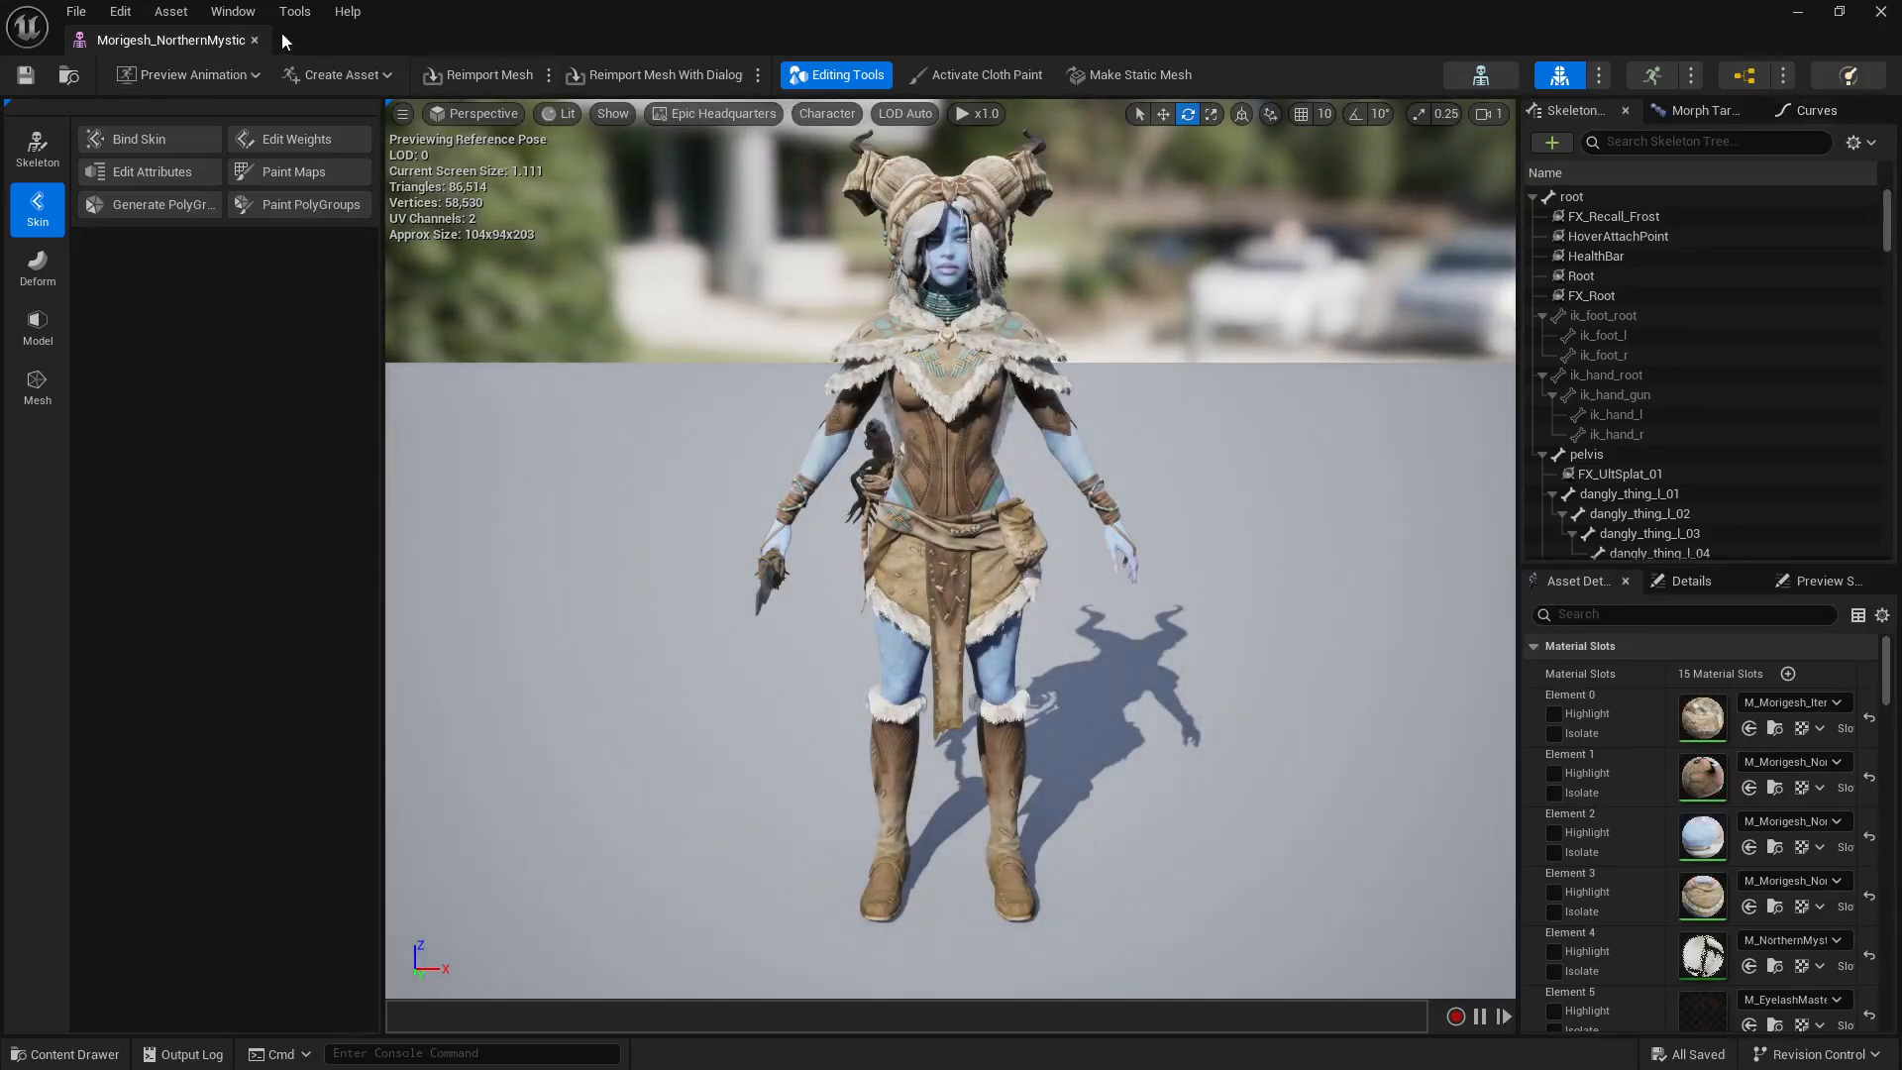
pyautogui.click(256, 39)
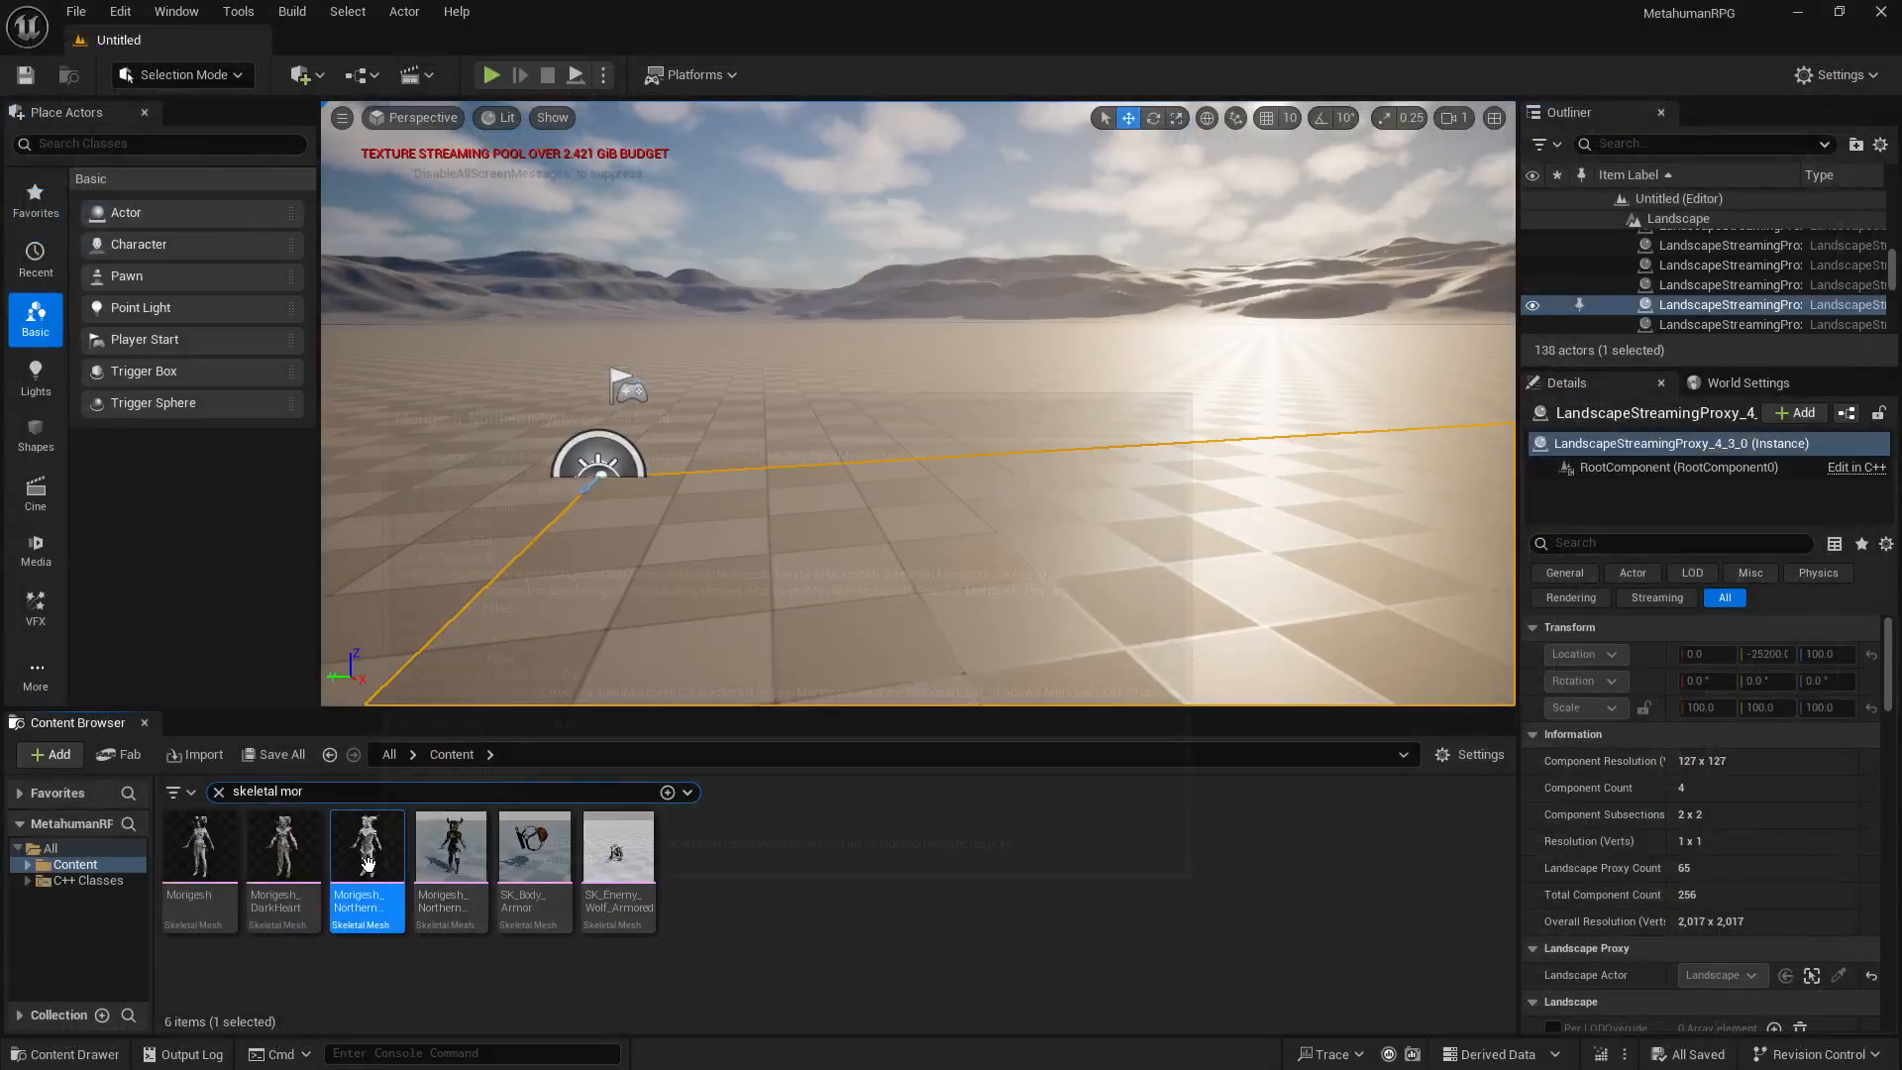
# Step: Export the Morigesh_NorthernMystic skeletal mesh as an FBX file into the project's Assets folder with the current export options
pyautogui.moveTo(366, 862)
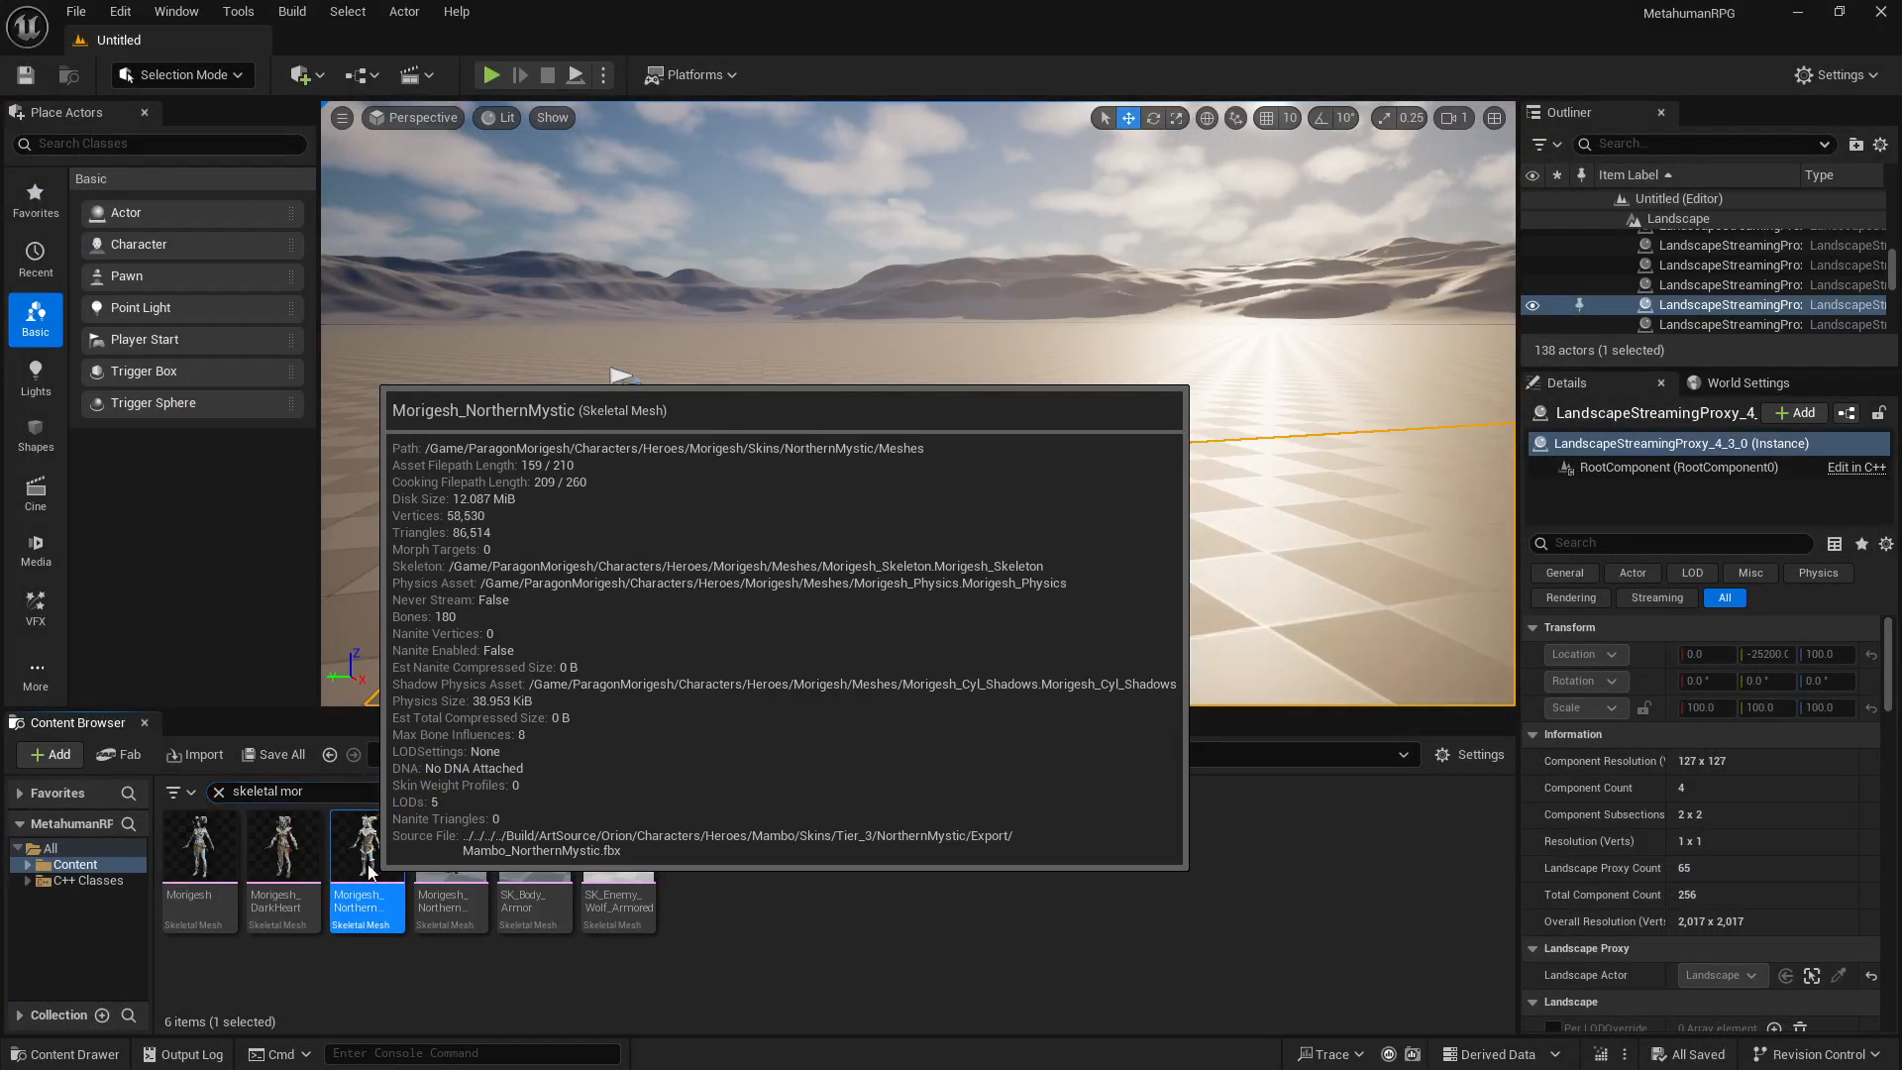
pyautogui.rightClick(366, 862)
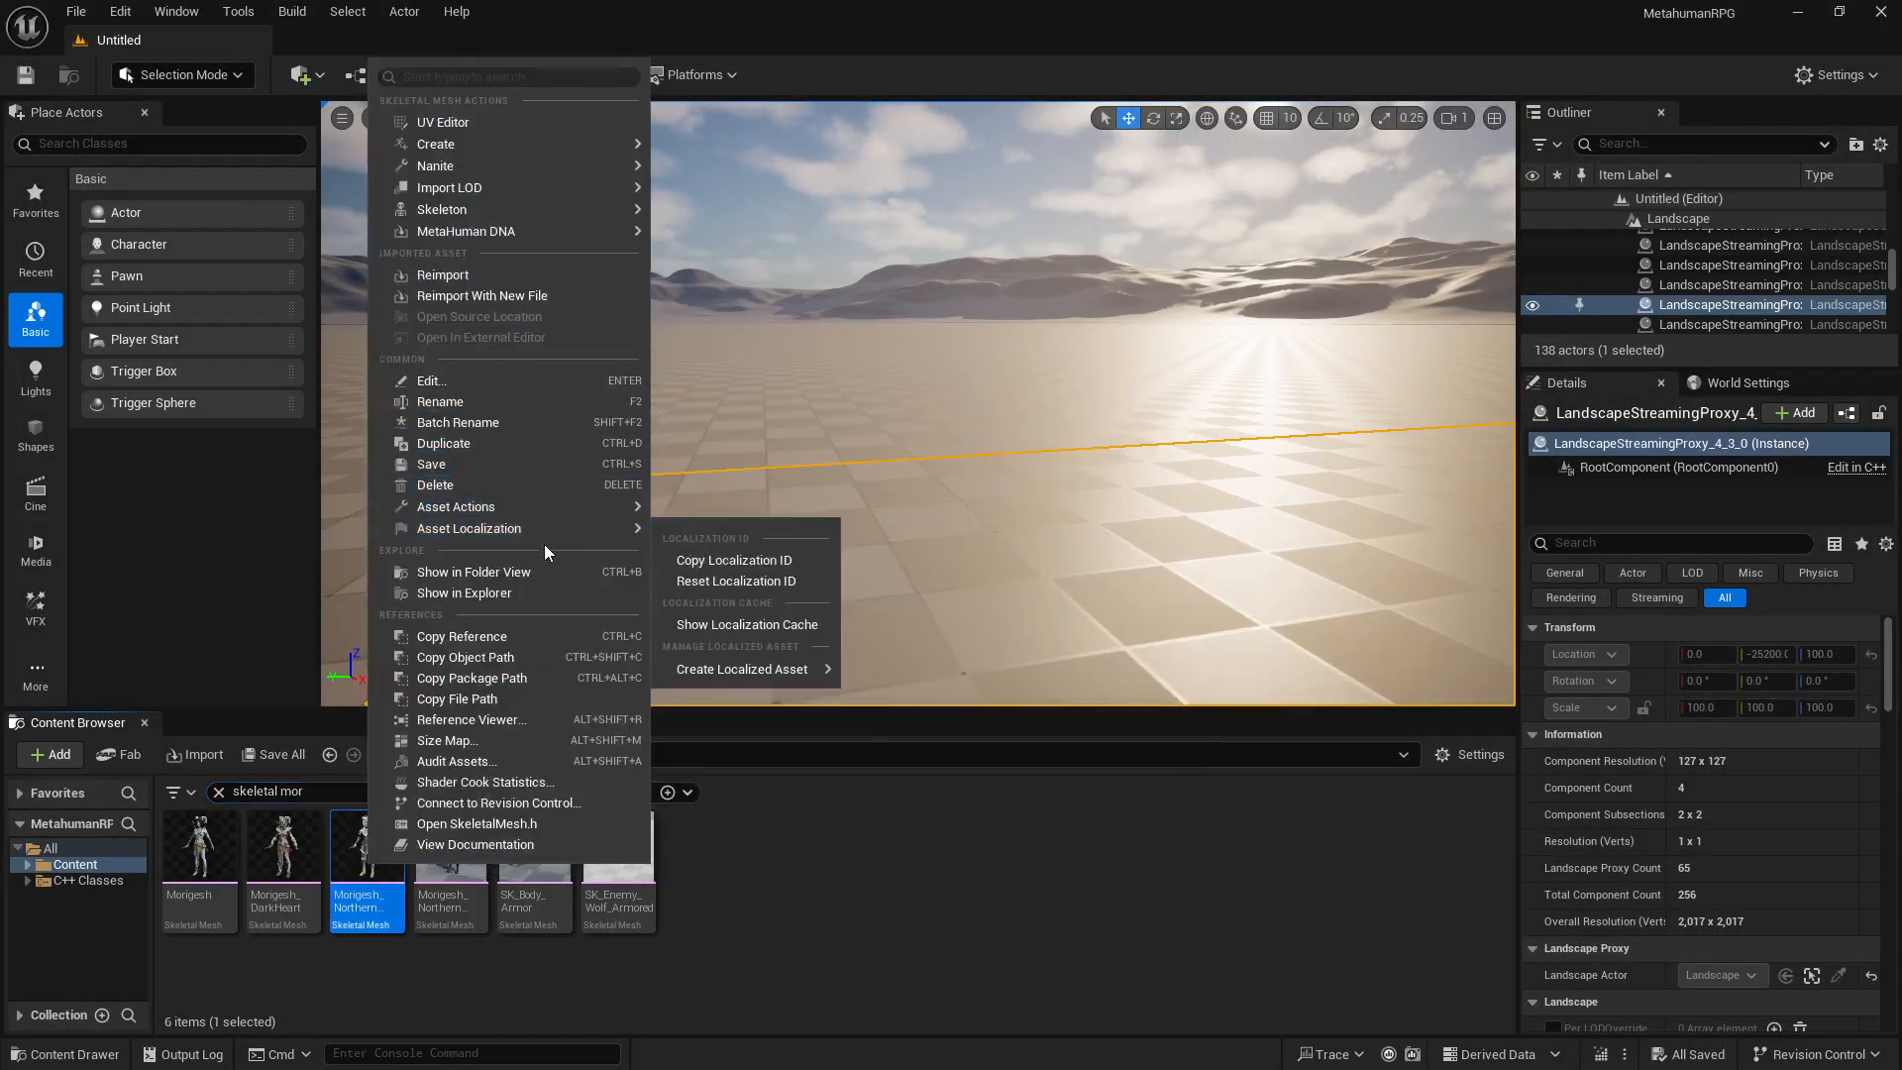
pyautogui.moveTo(551, 499)
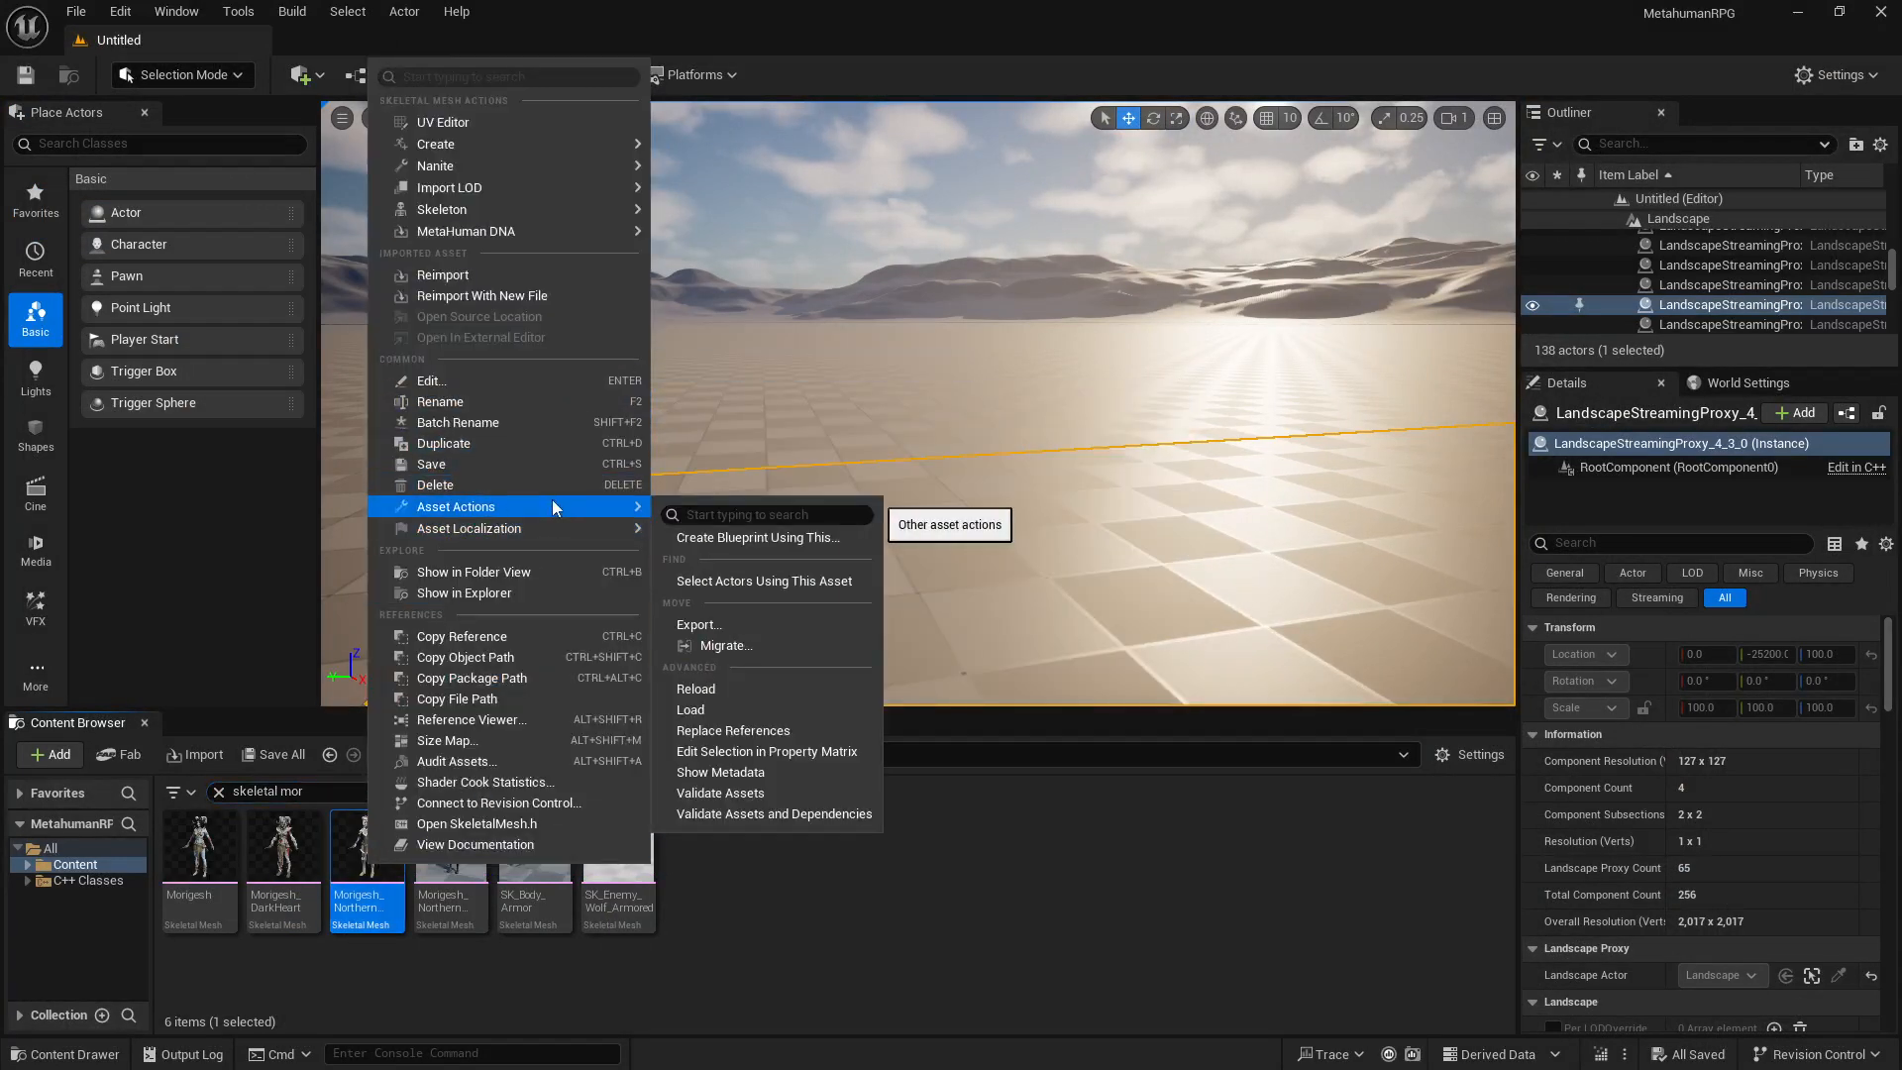
pyautogui.click(734, 623)
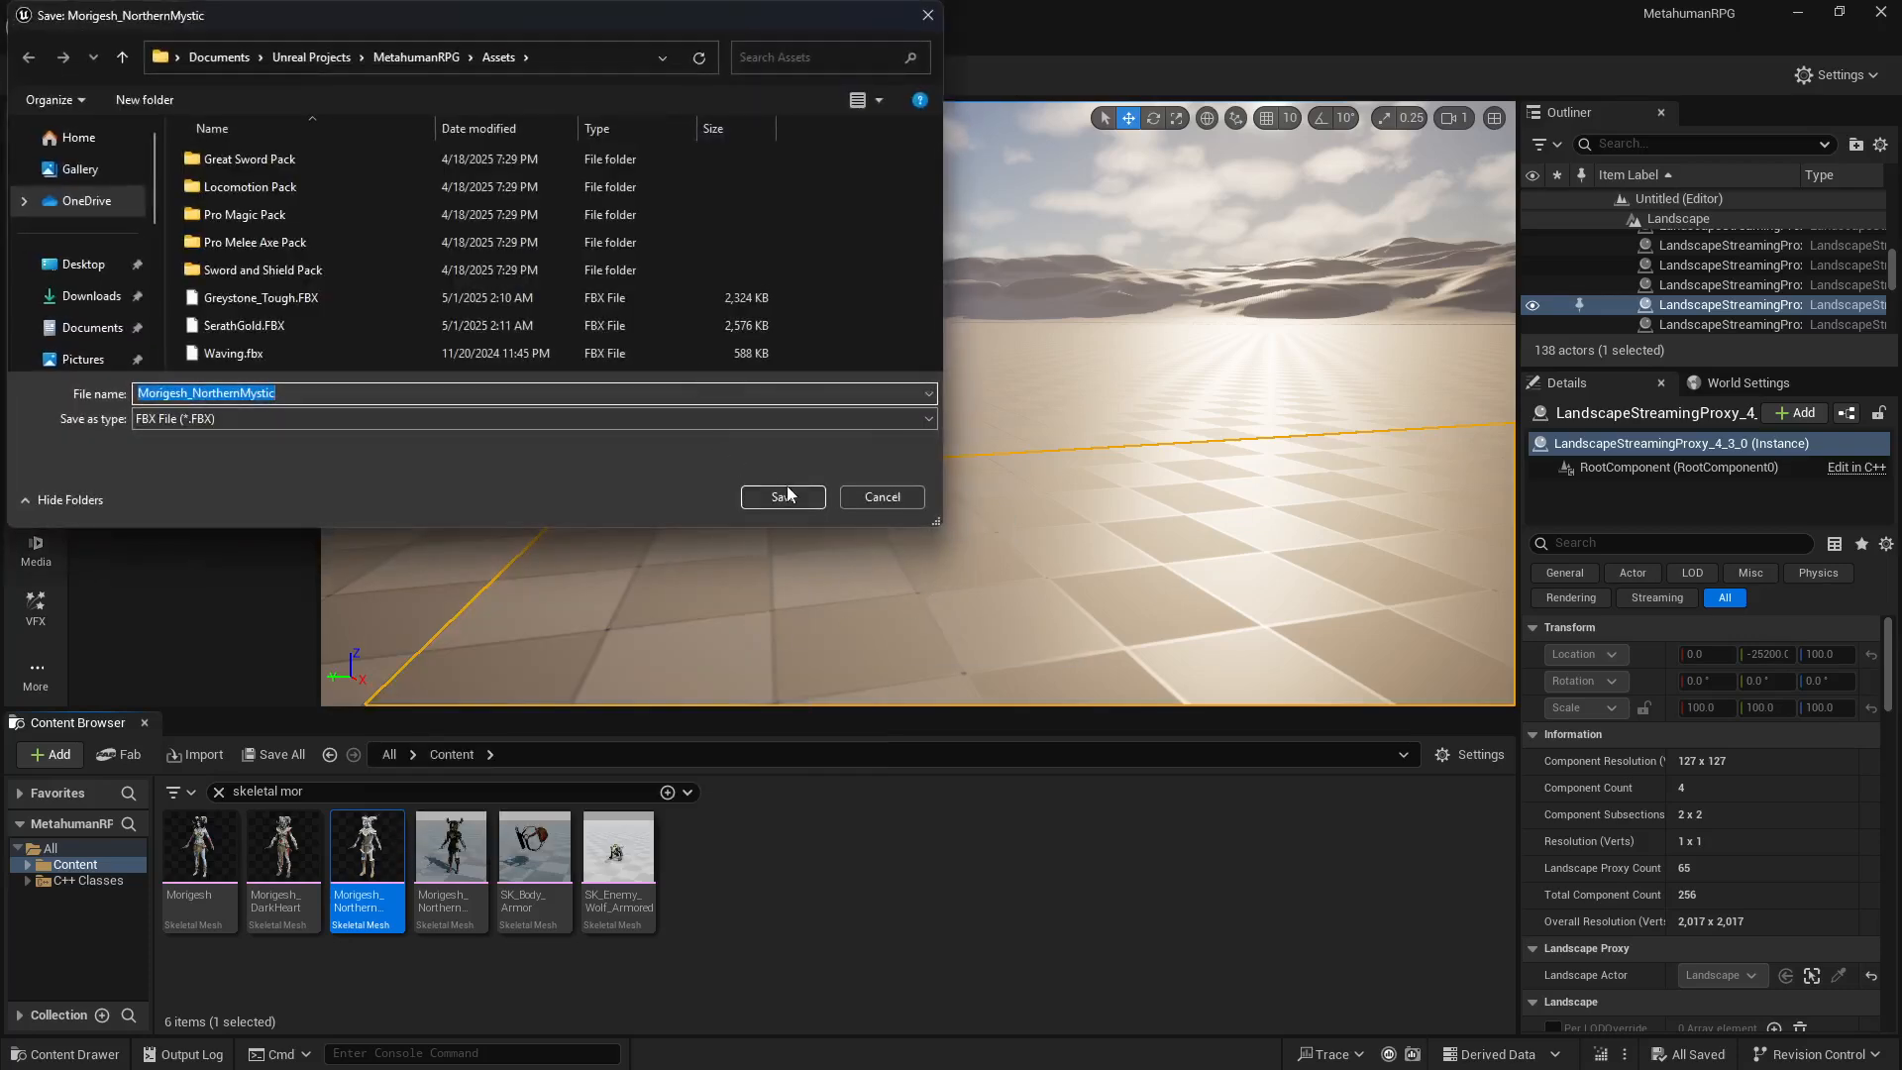
pyautogui.click(785, 496)
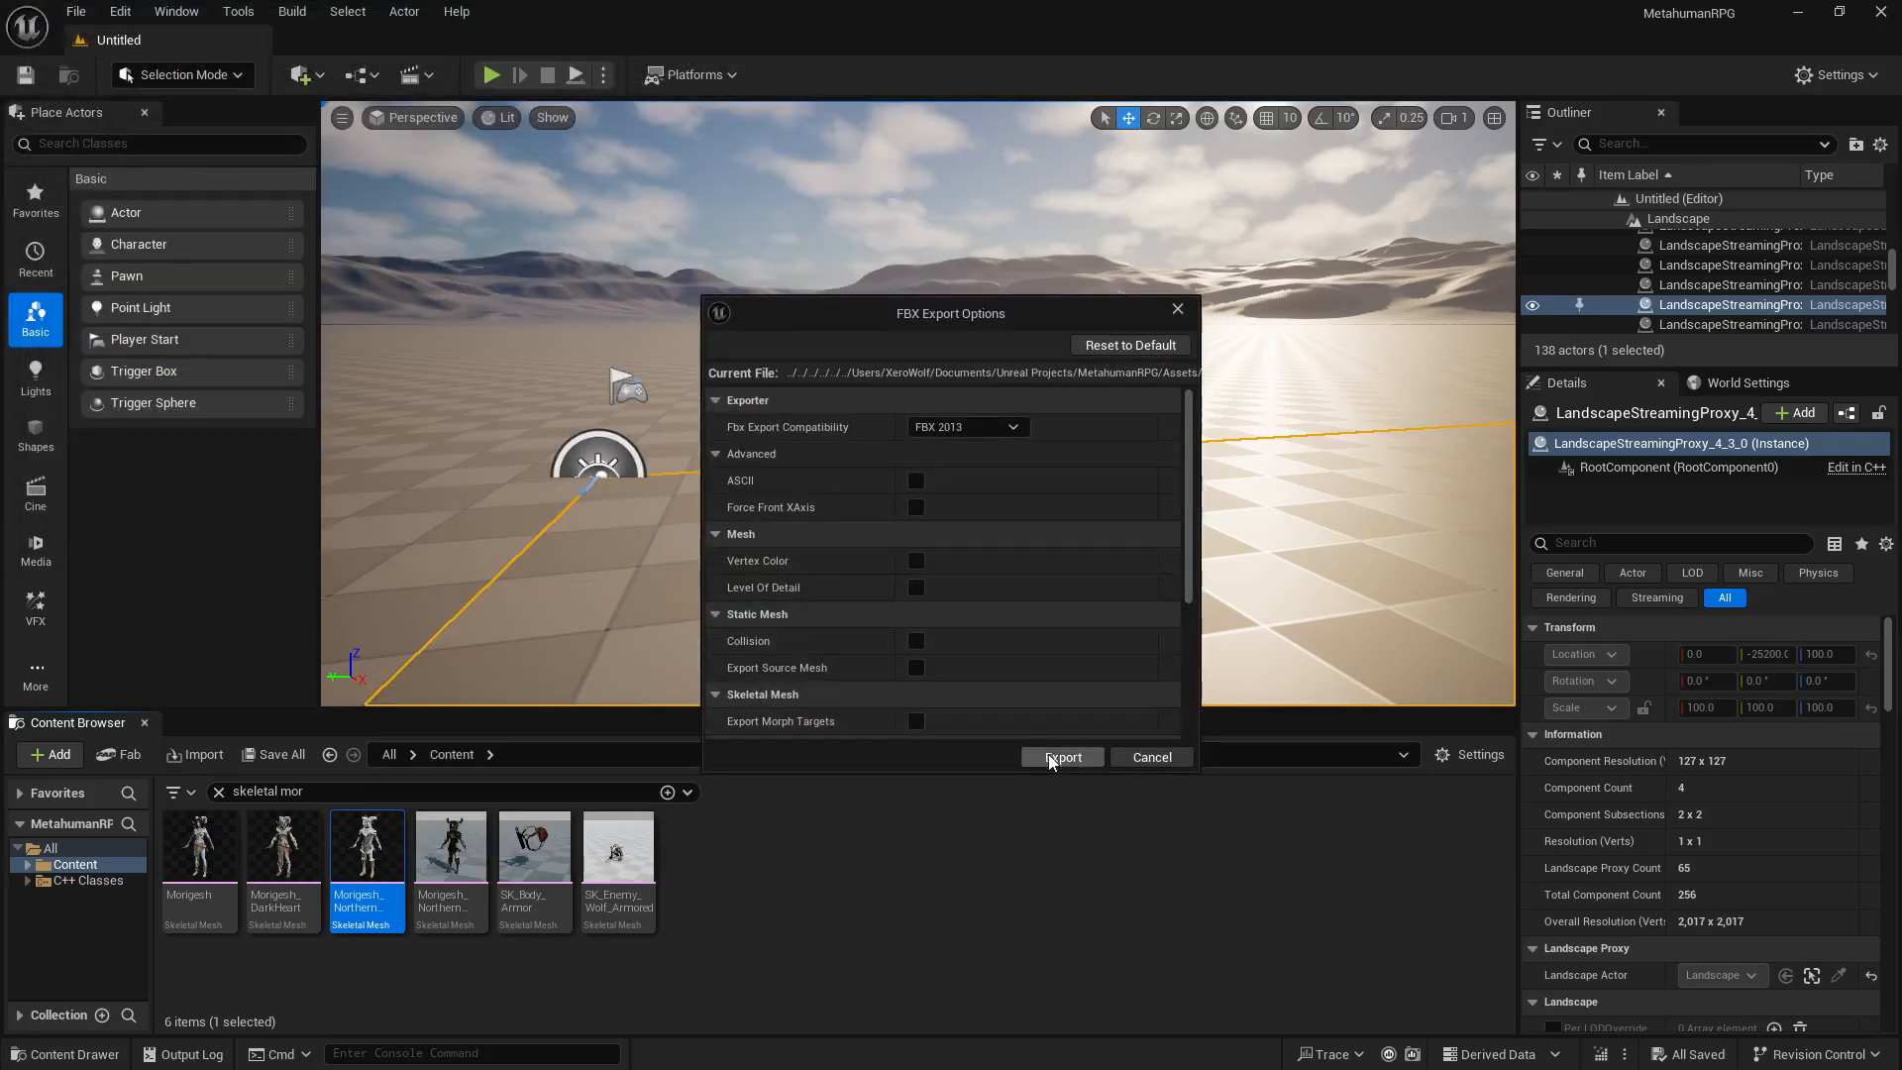
pyautogui.click(1049, 759)
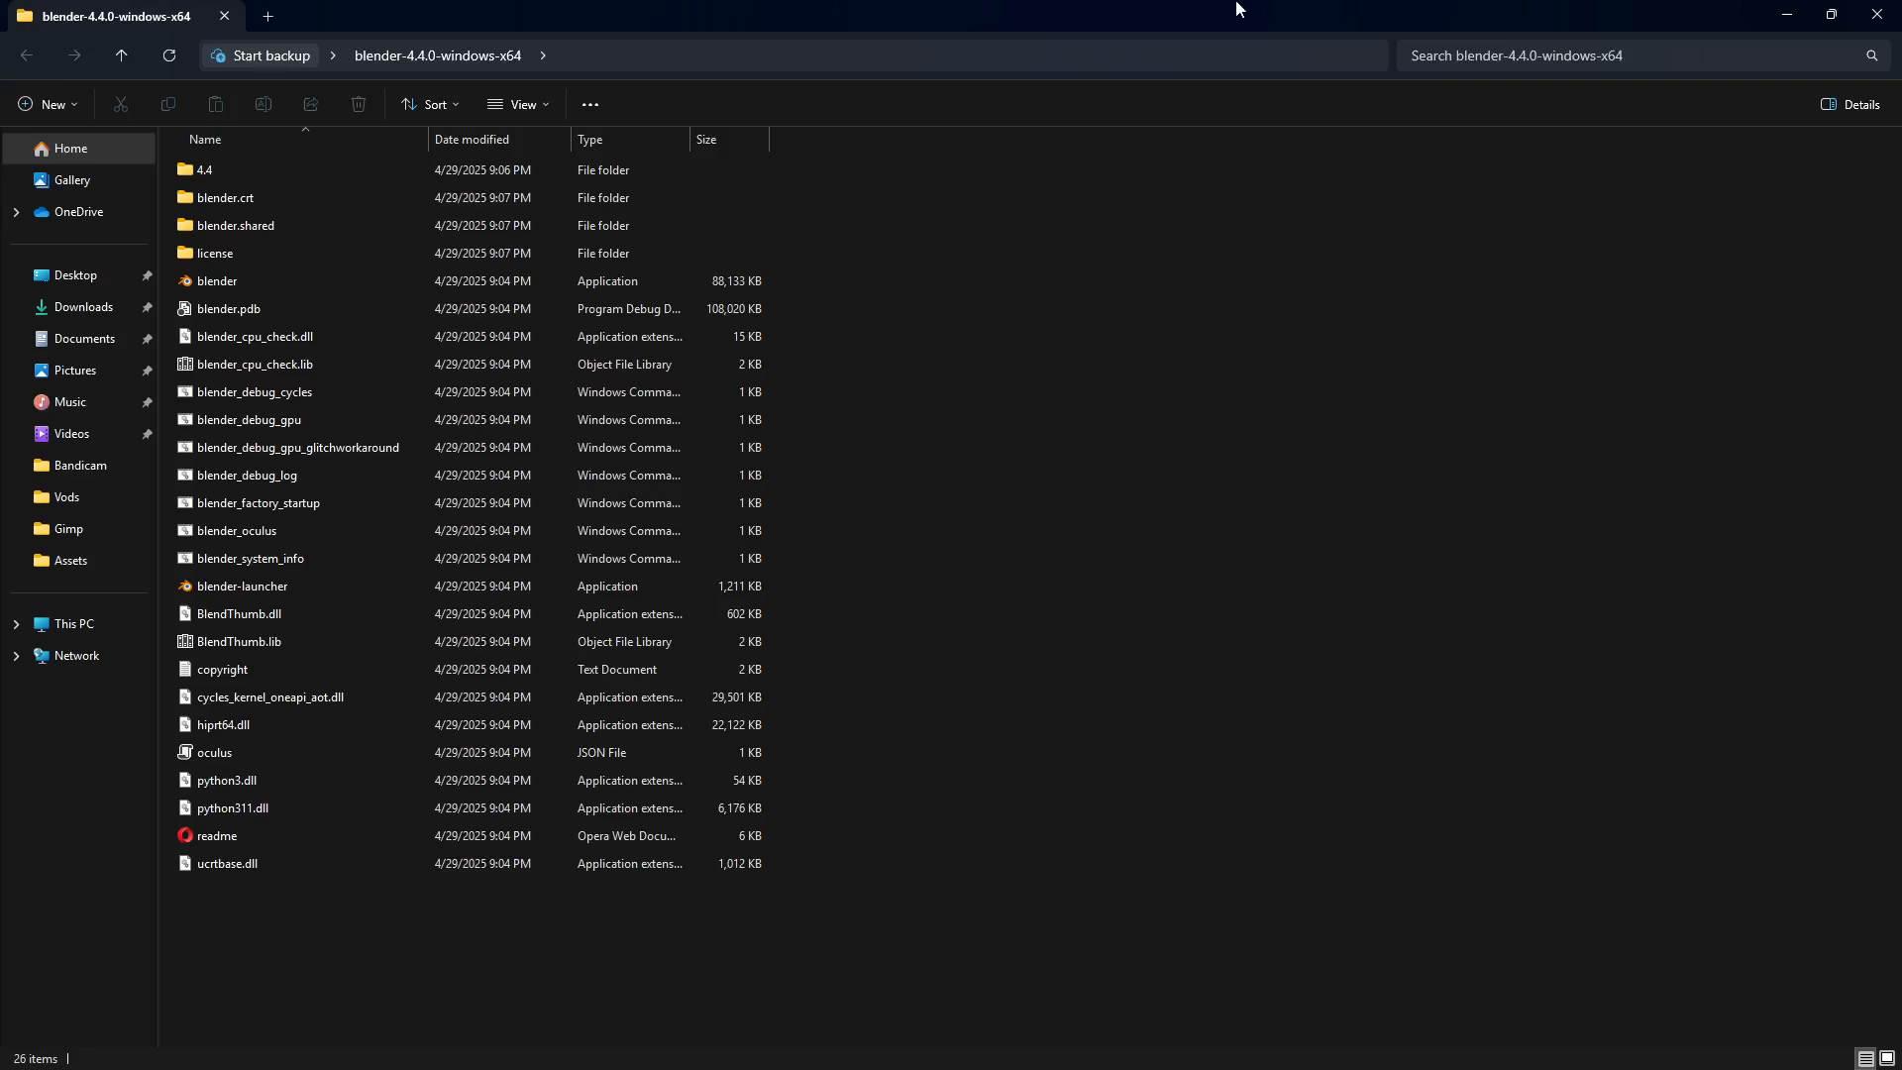
# Step: Launch Blender from the blender-4.4.0-windows-x64 folder and dismiss its splash screen
pyautogui.click(213, 282)
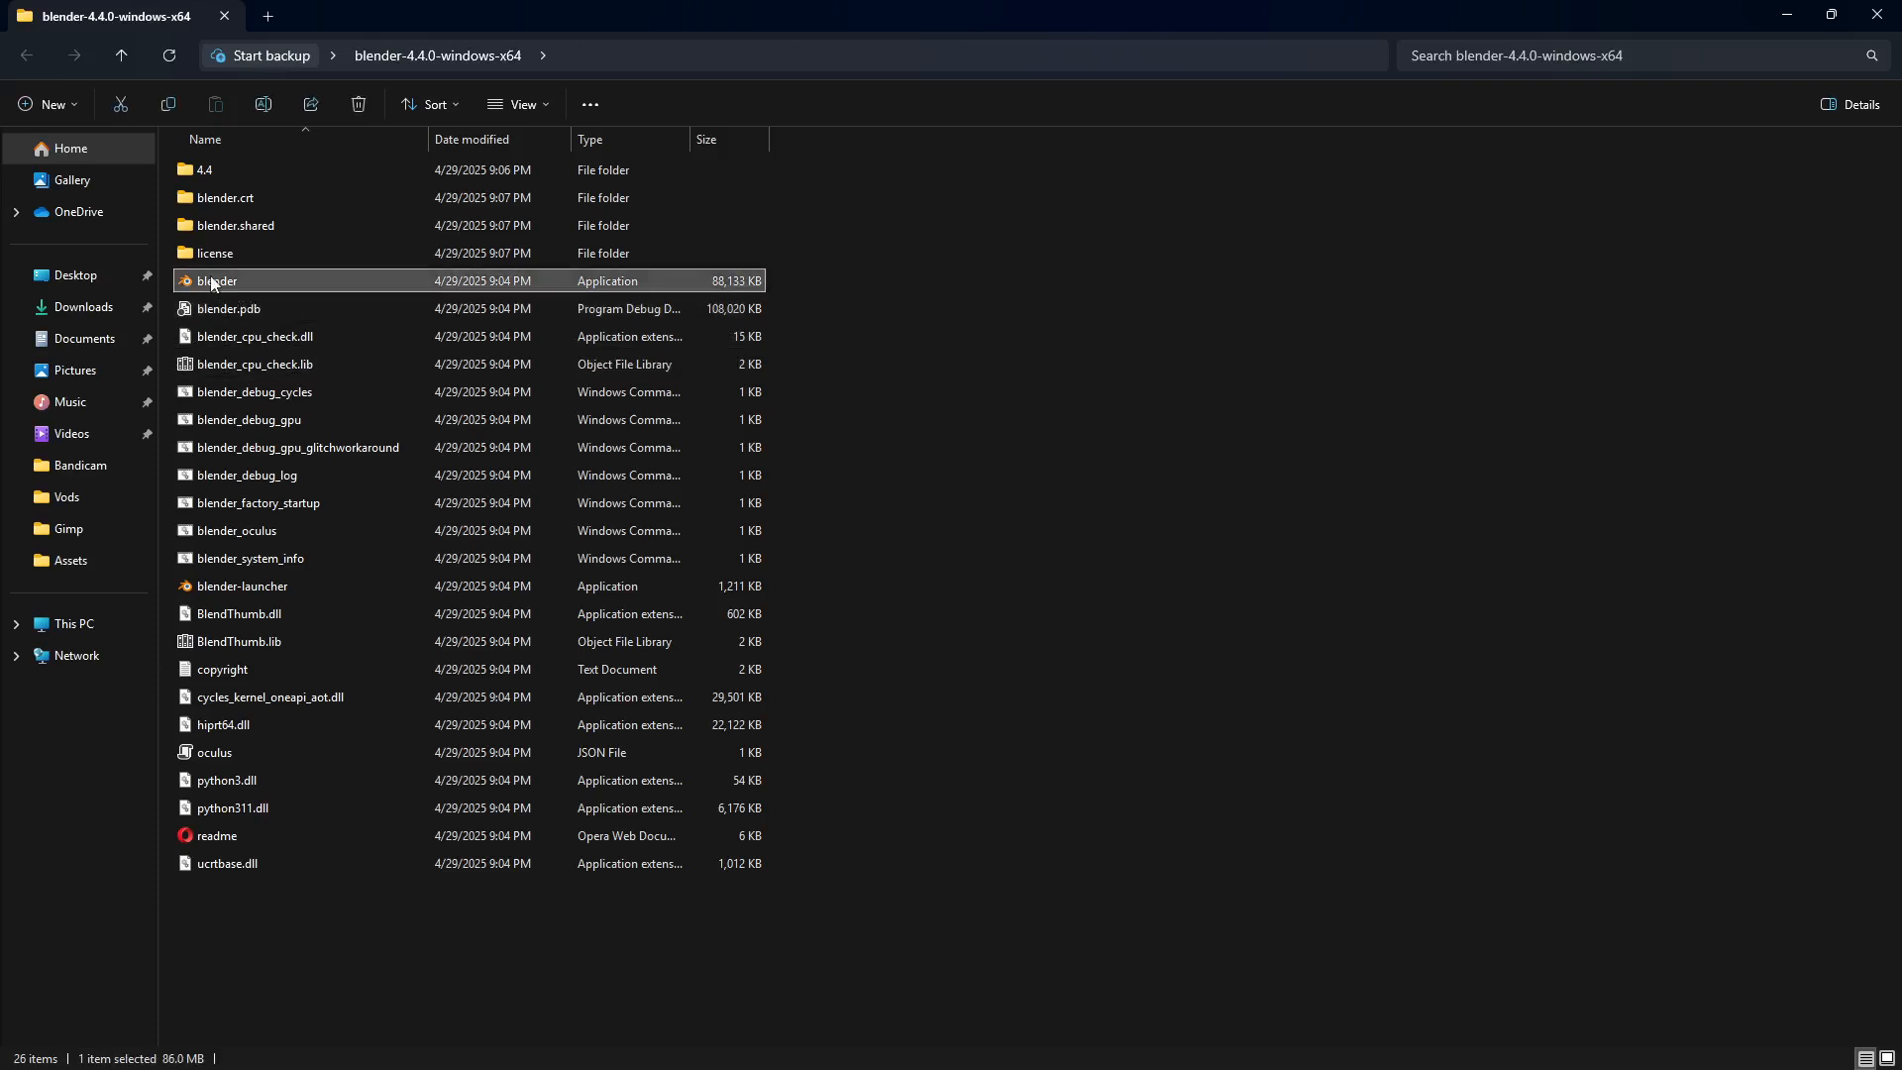
pyautogui.doubleClick(212, 283)
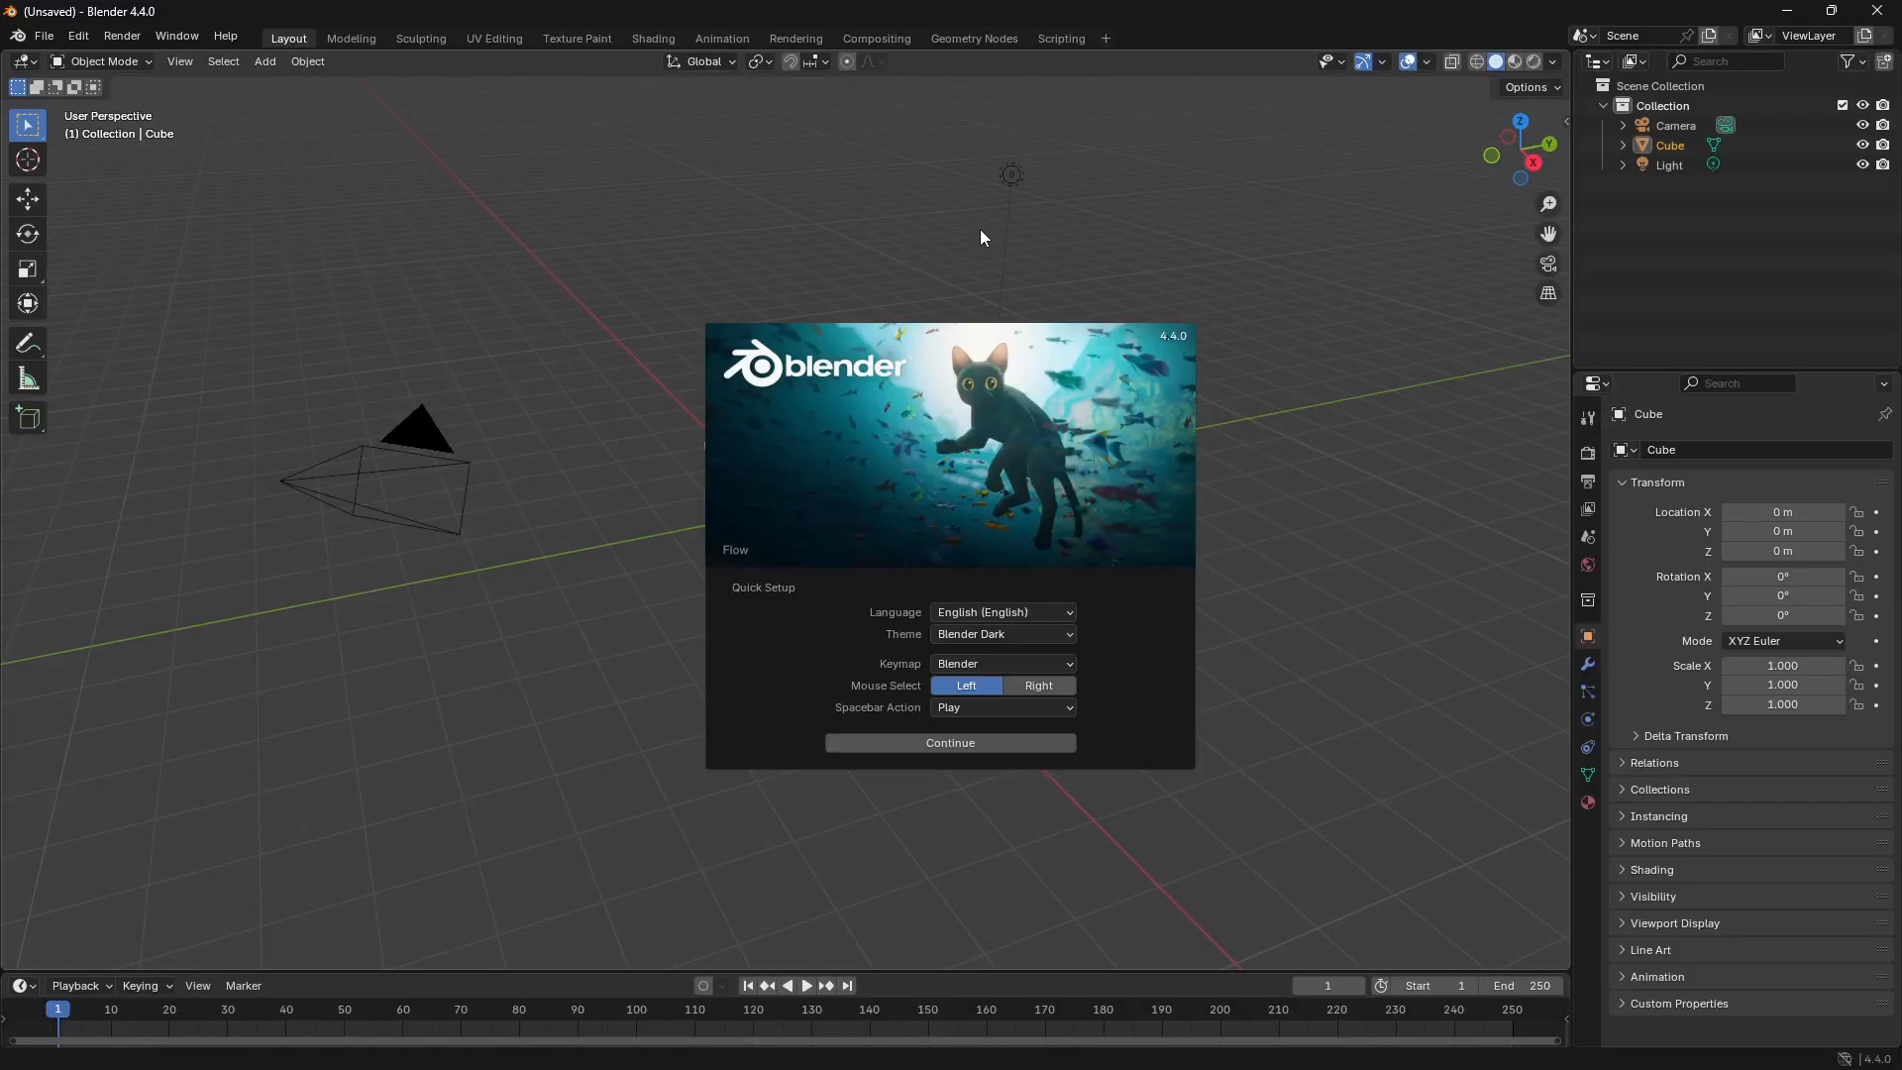
pyautogui.click(689, 515)
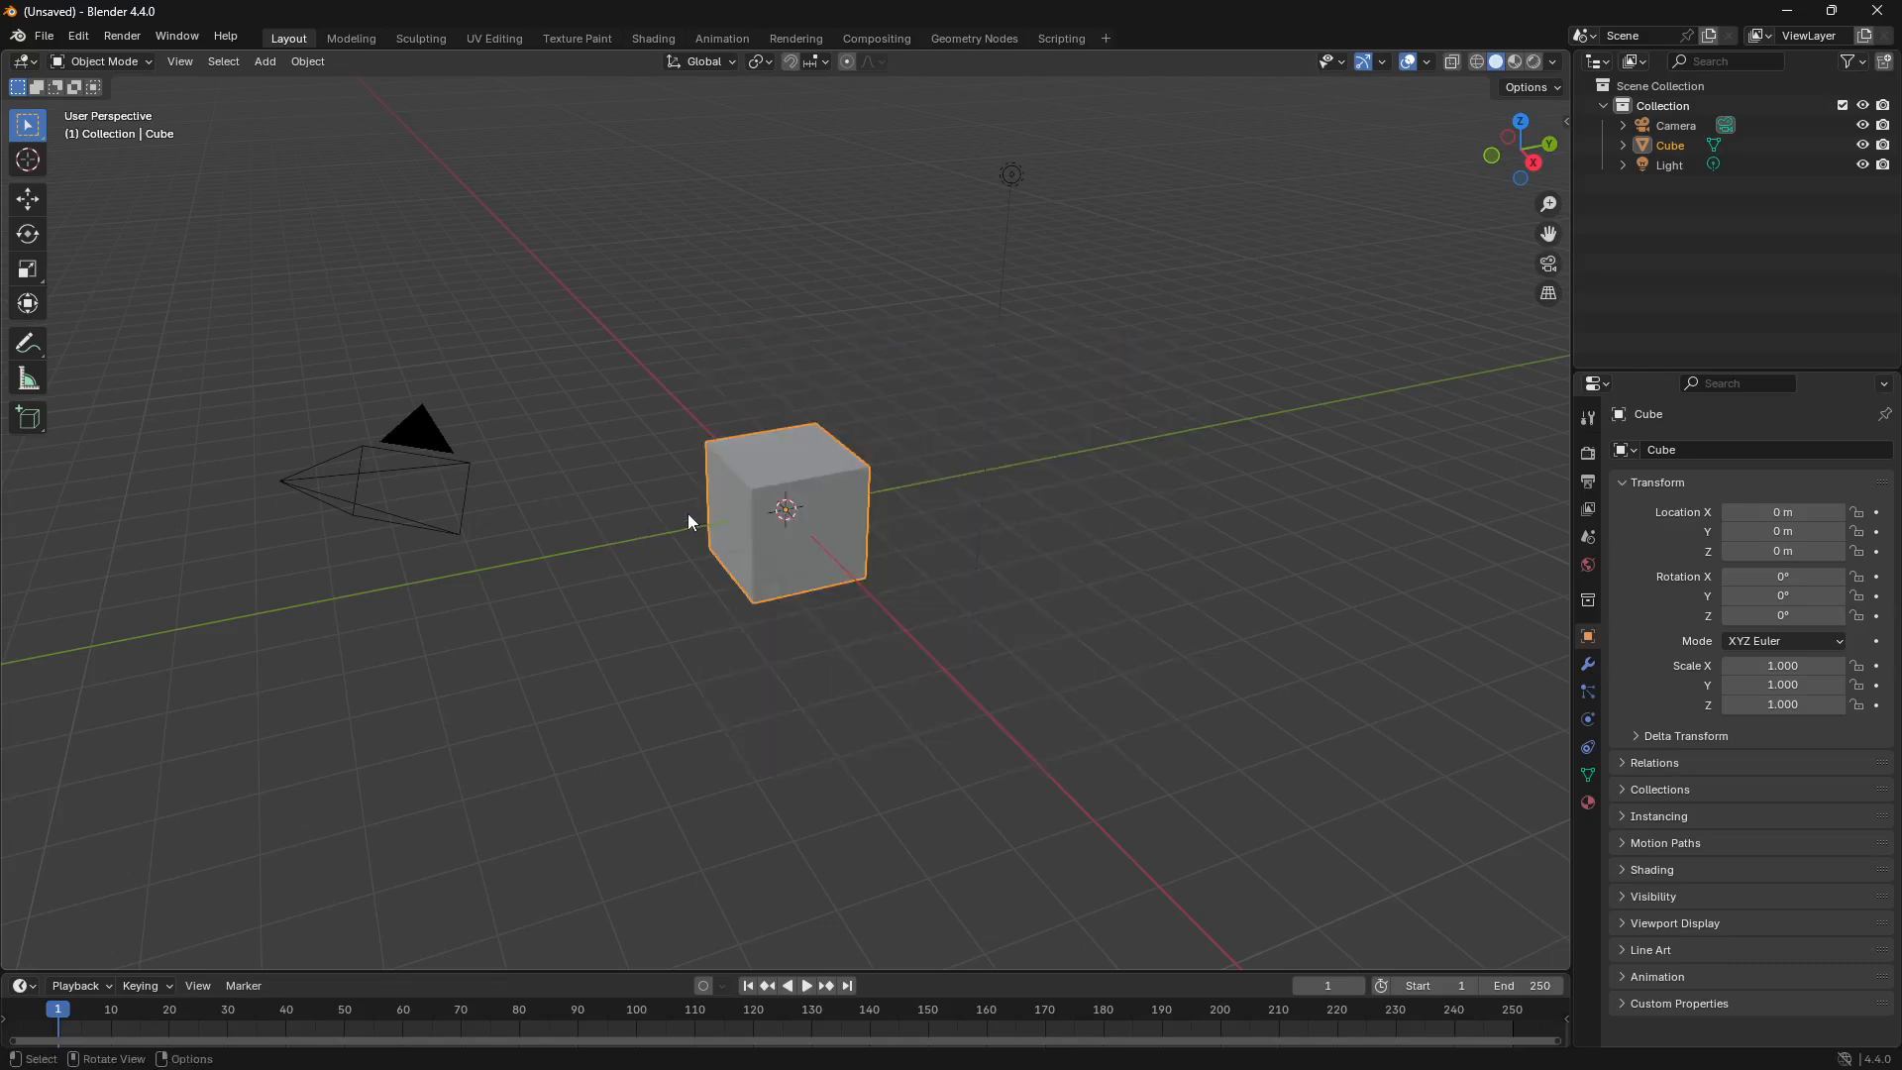
# Step: Delete the default cube from the new scene
pyautogui.click(787, 465)
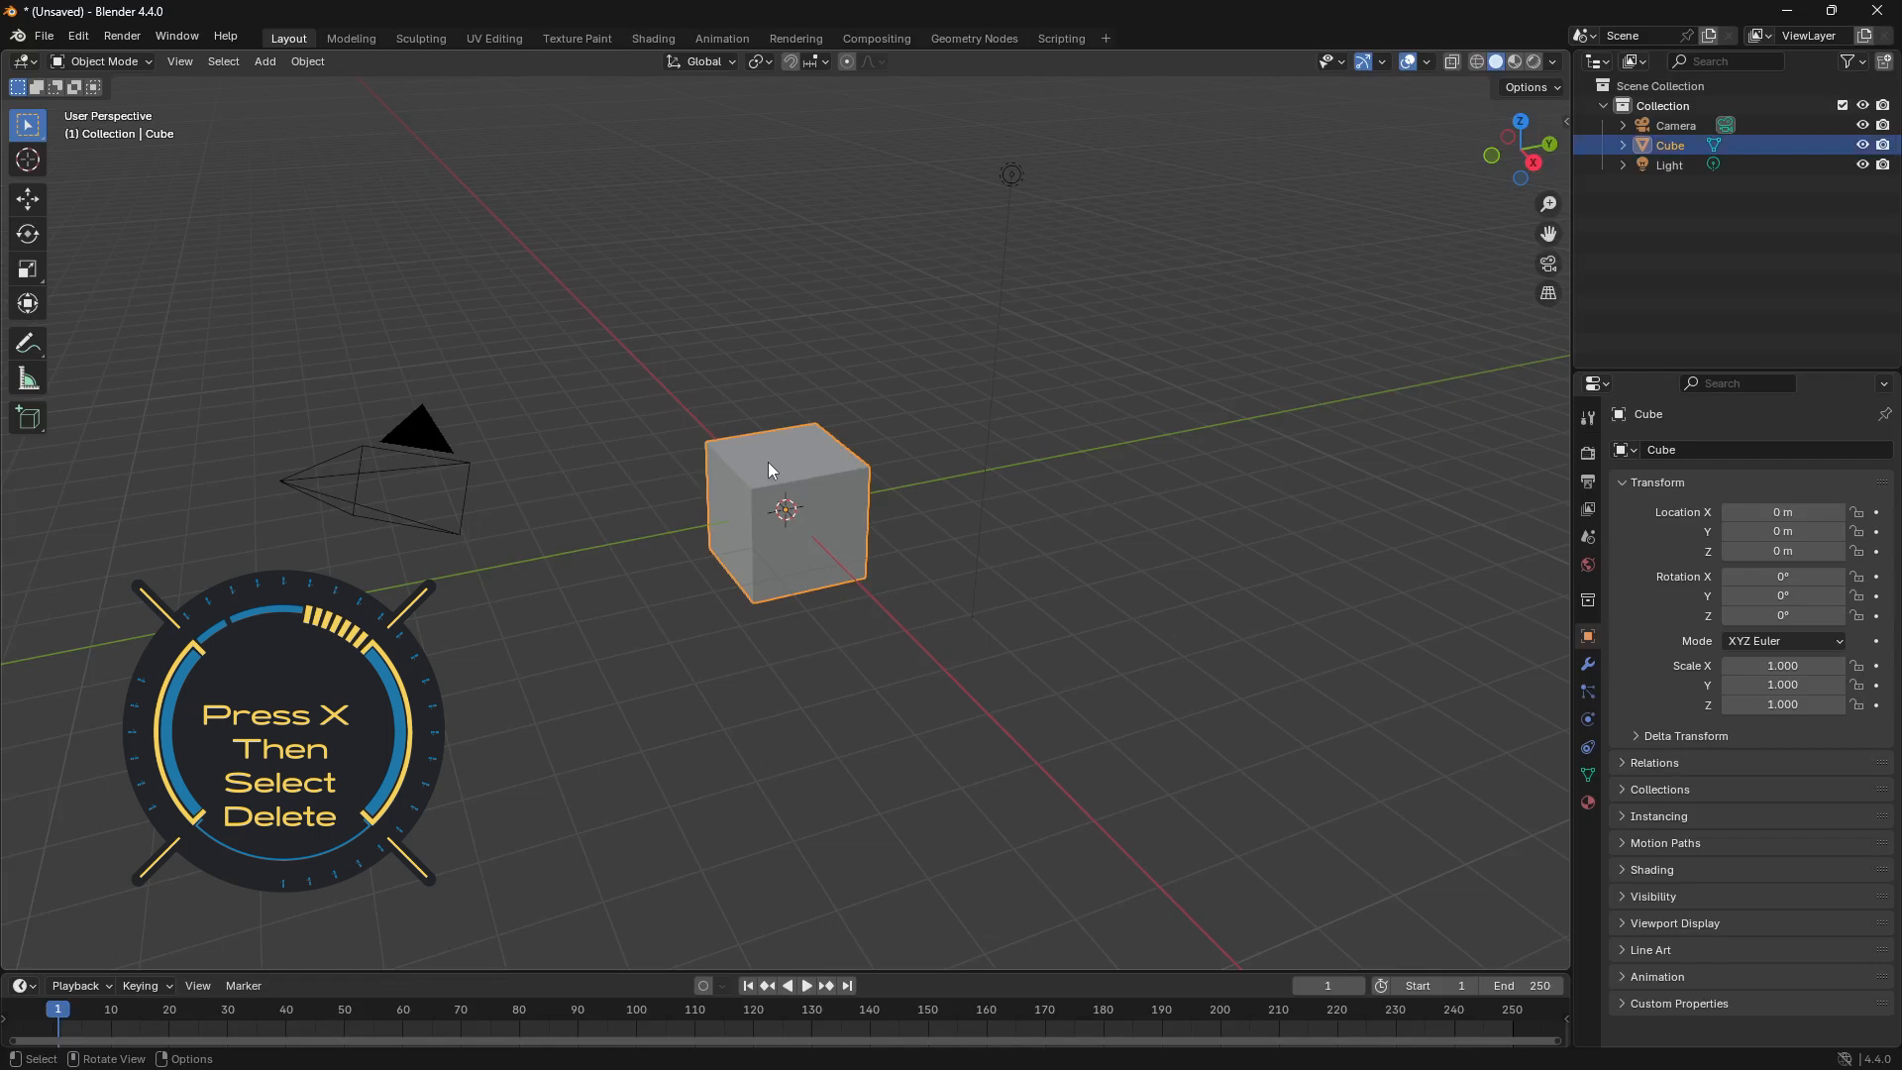
pyautogui.press('x')
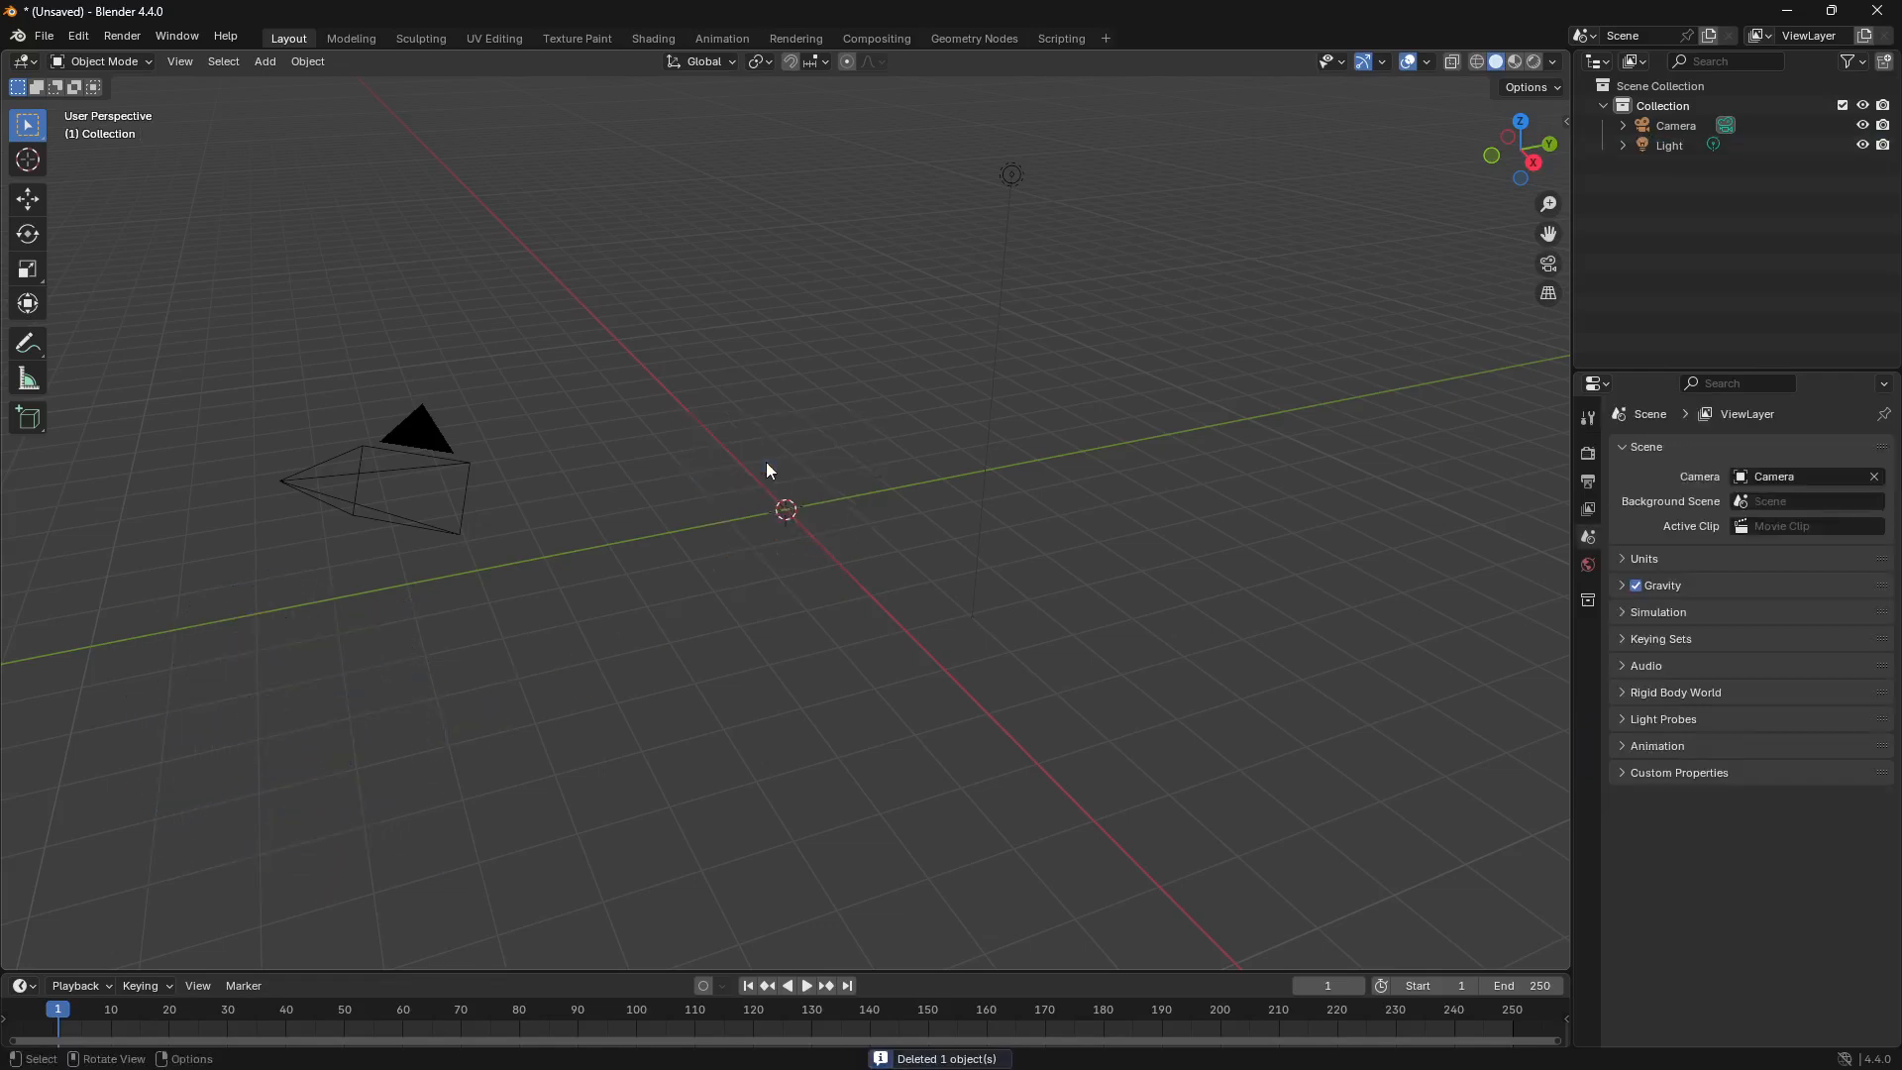
# Step: Import Greystone_Tough.FBX from the MetahumanRPG project's Assets folder under Unreal Projects, using the current FBX import options
pyautogui.click(45, 36)
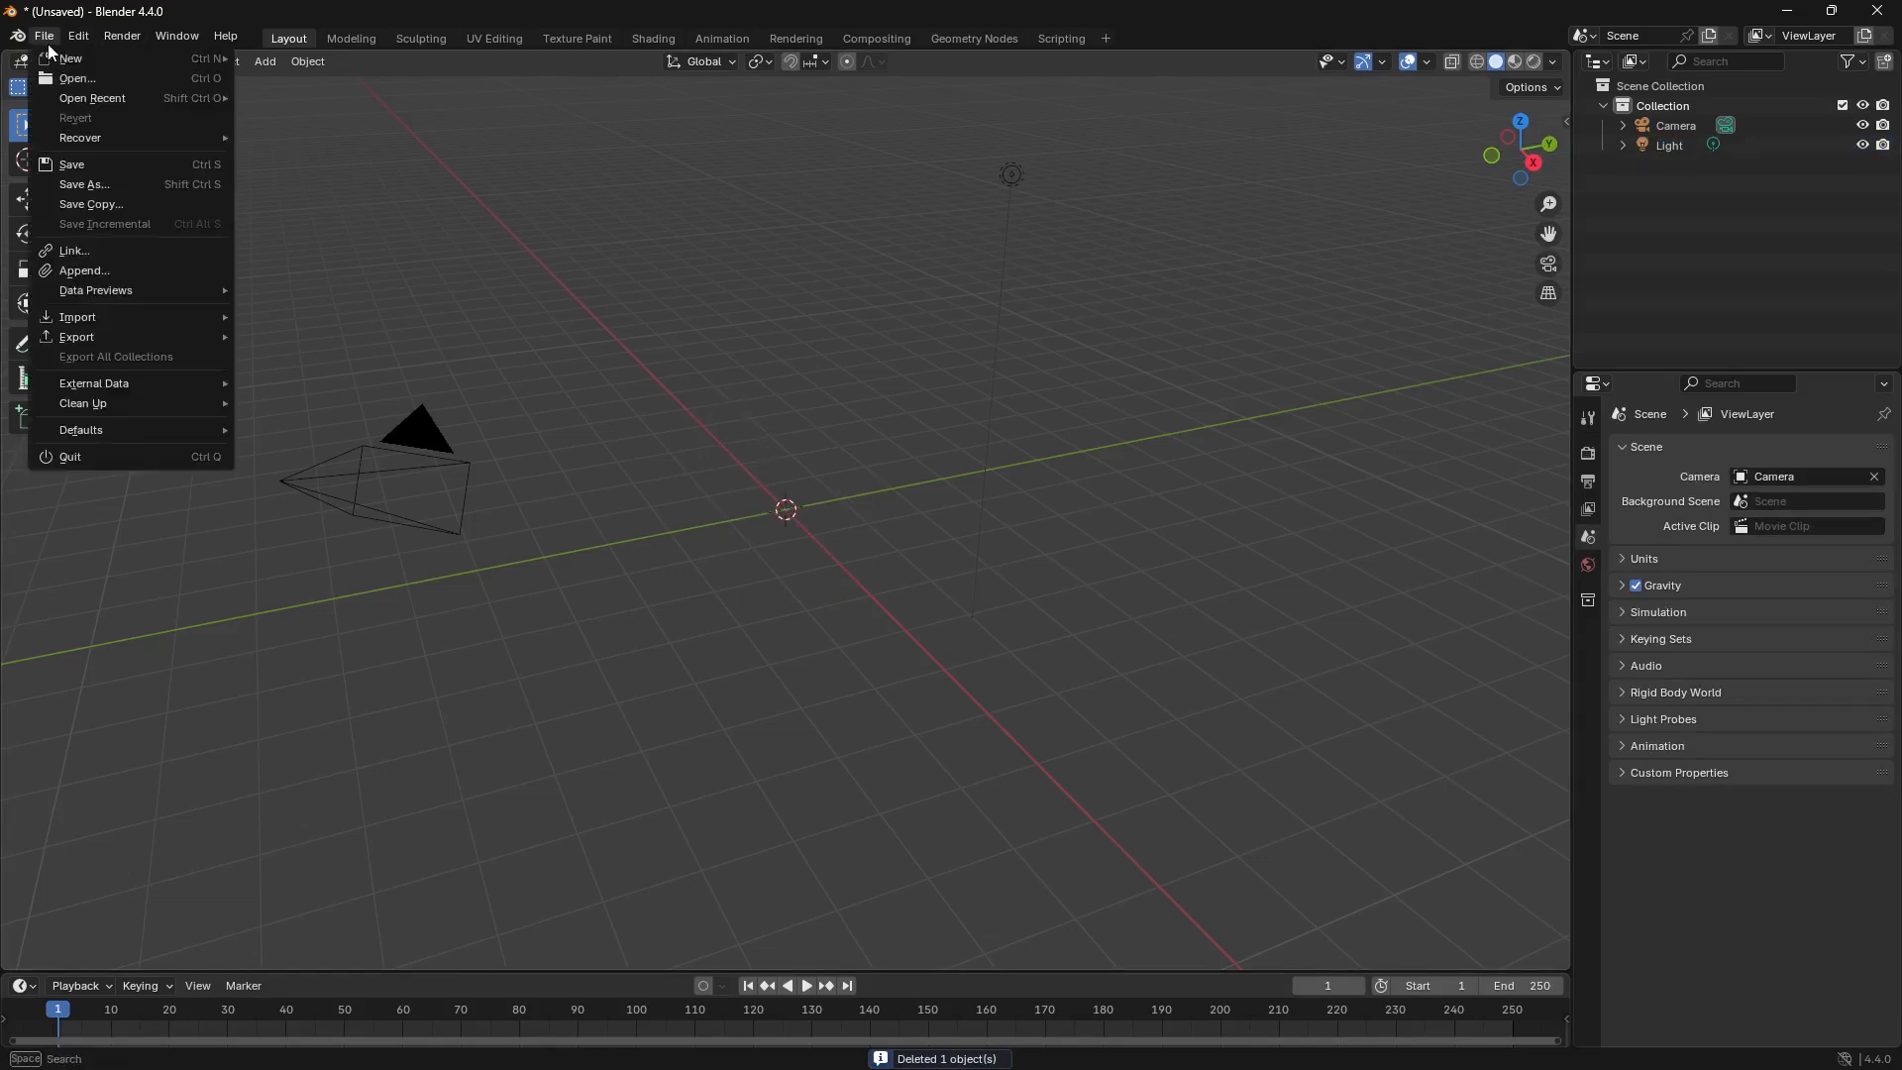
pyautogui.moveTo(142, 325)
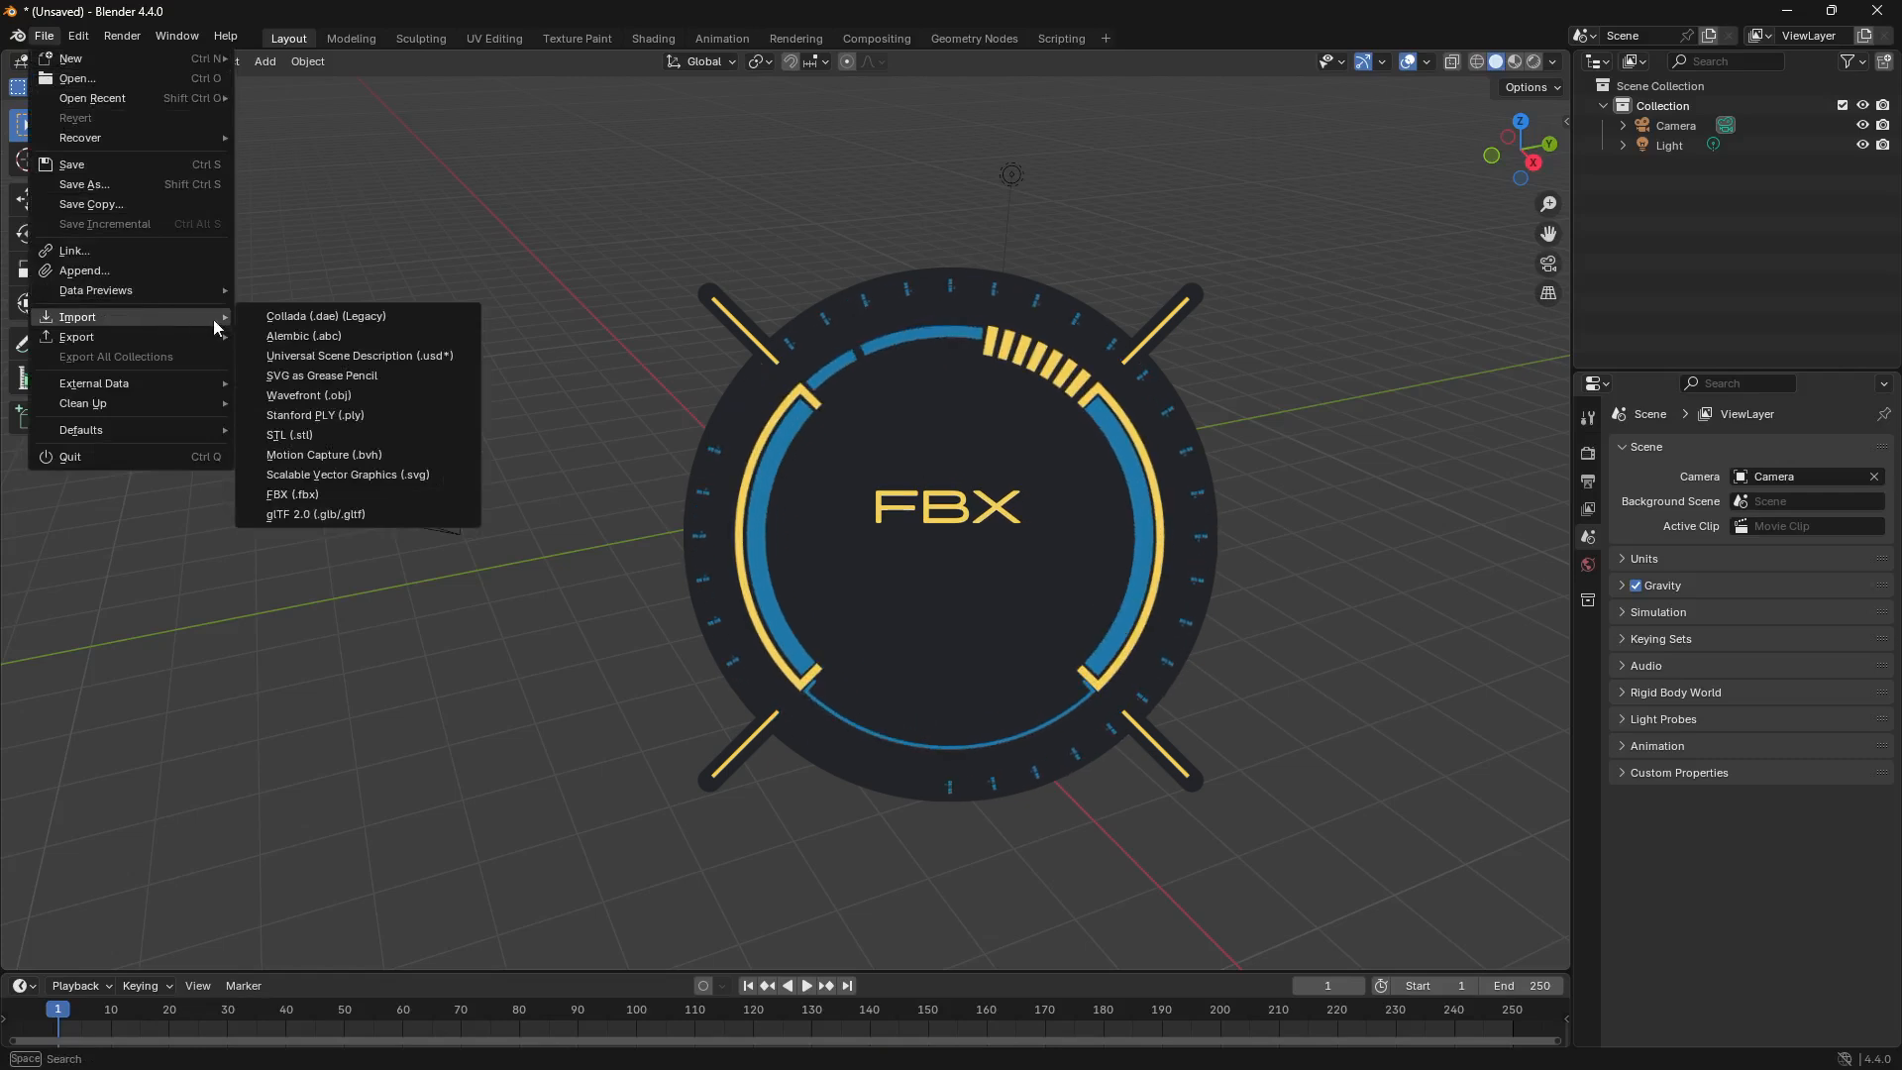
pyautogui.click(410, 493)
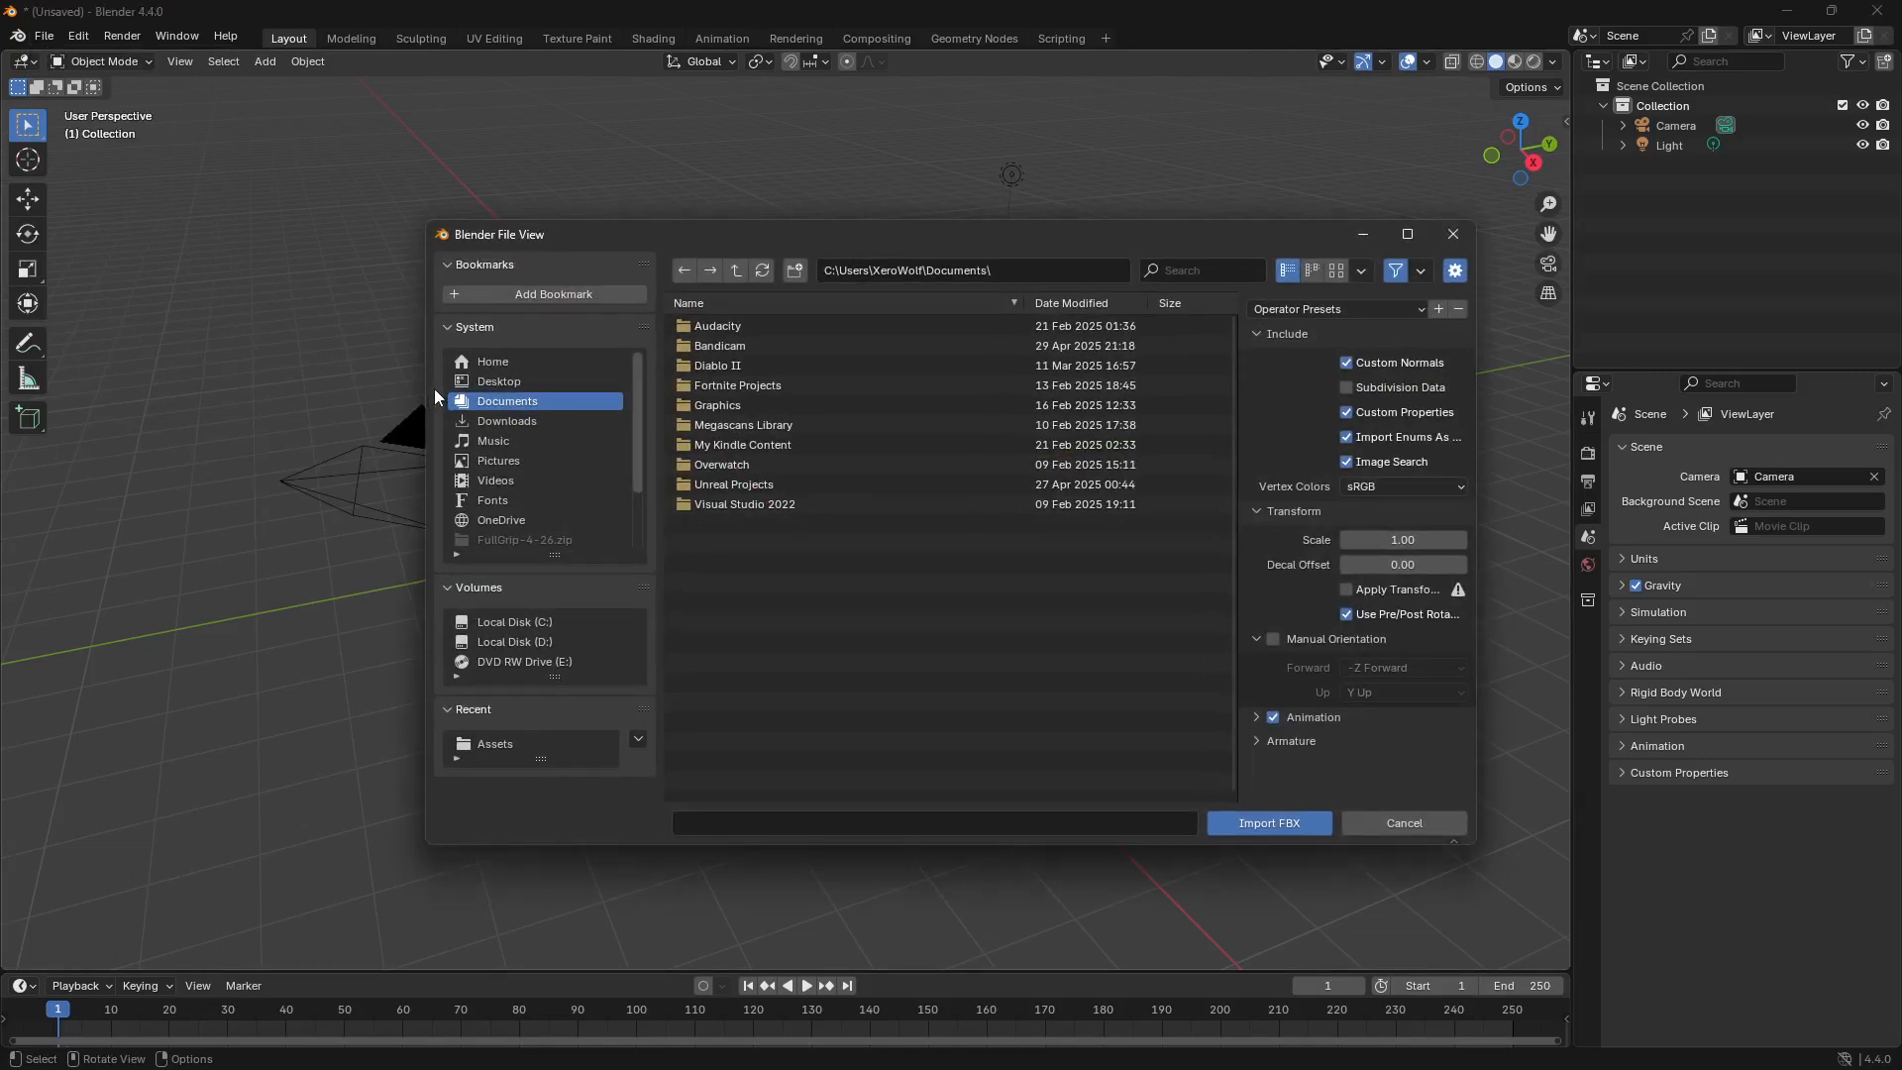
pyautogui.doubleClick(753, 484)
pyautogui.click(735, 347)
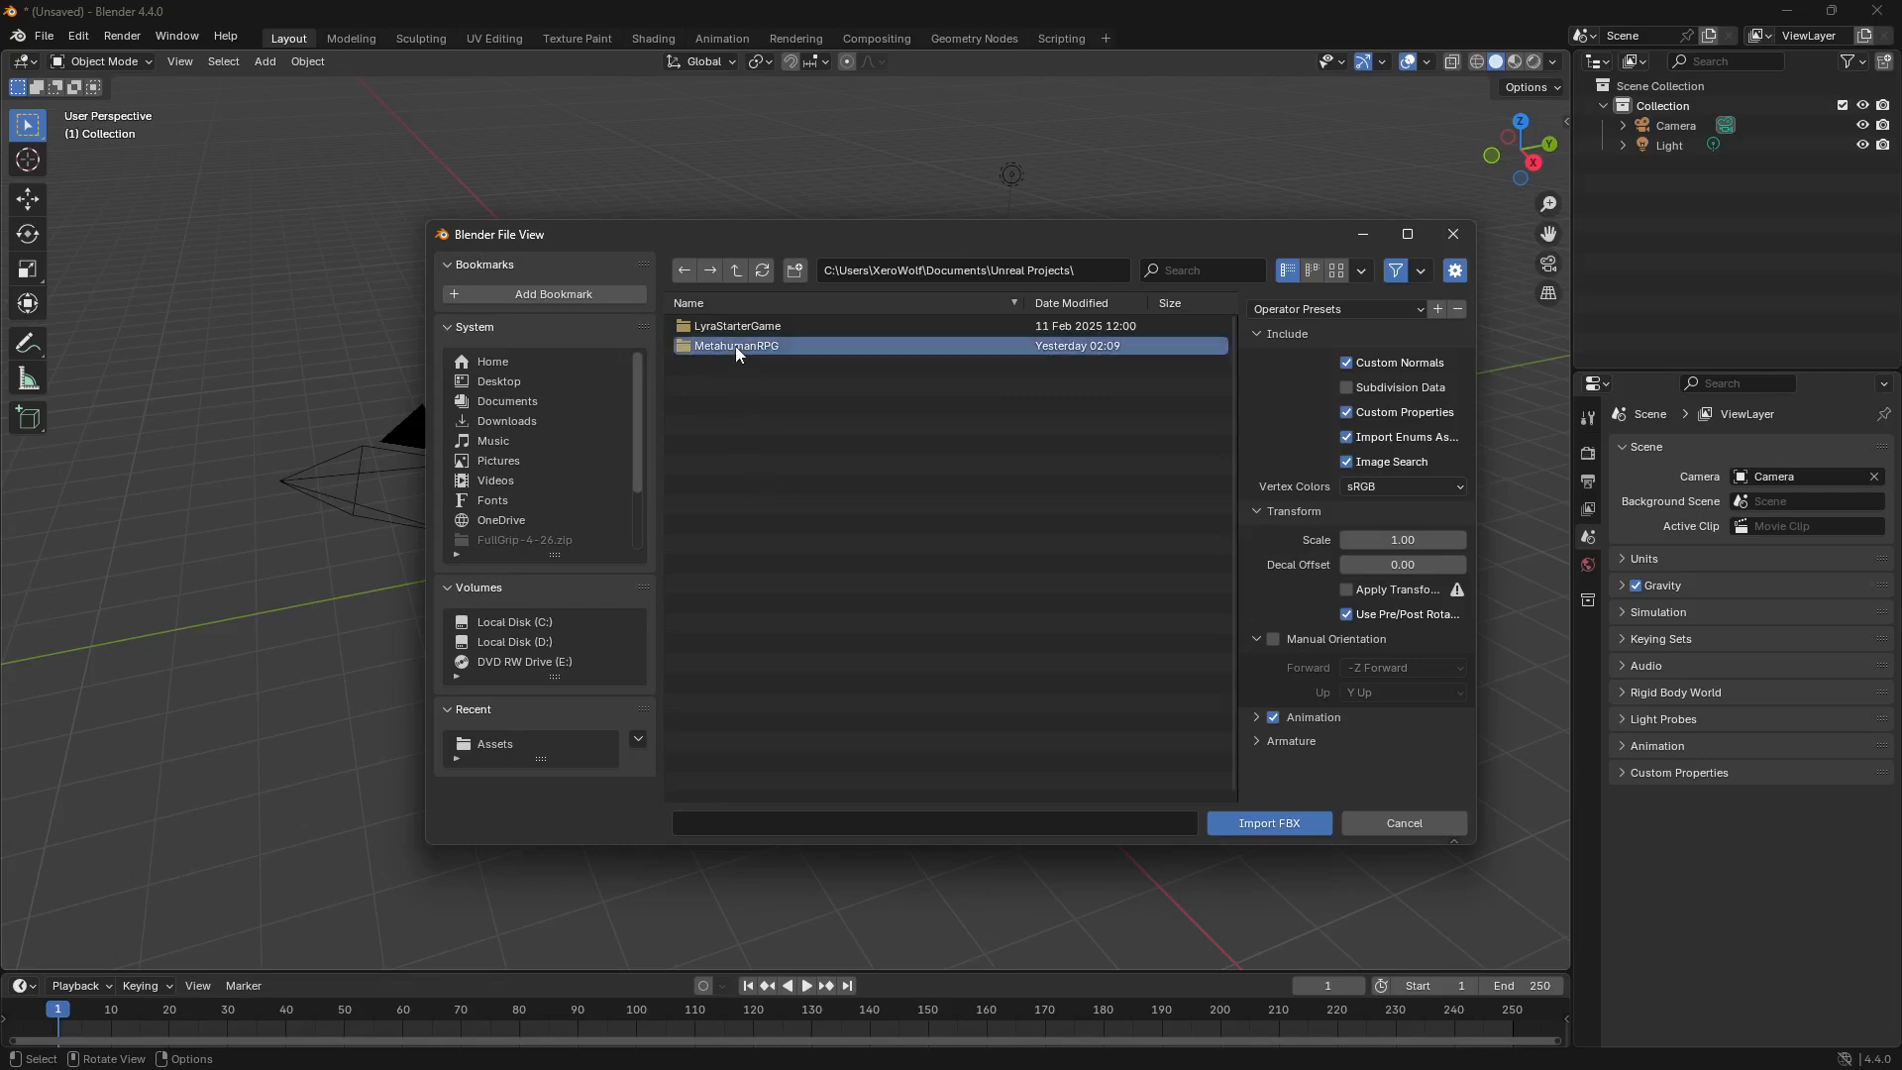
pyautogui.doubleClick(735, 347)
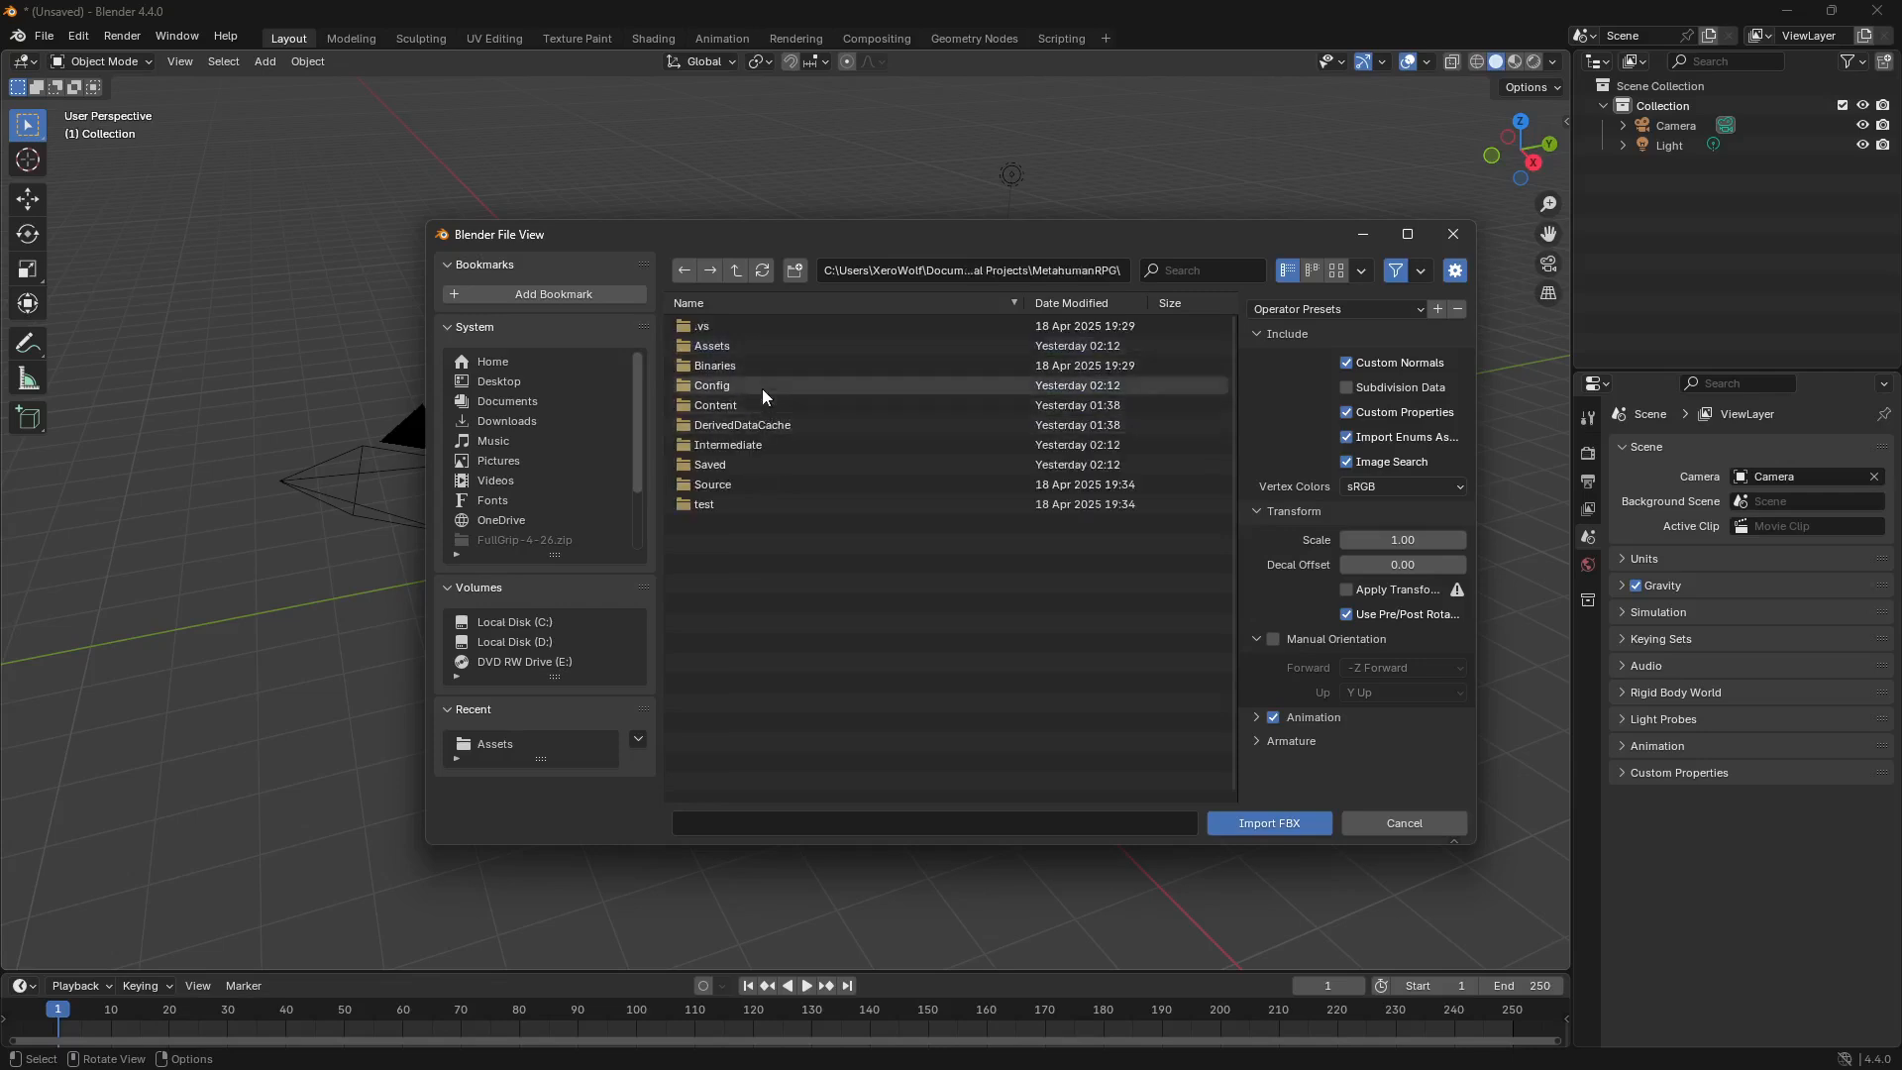
pyautogui.doubleClick(726, 349)
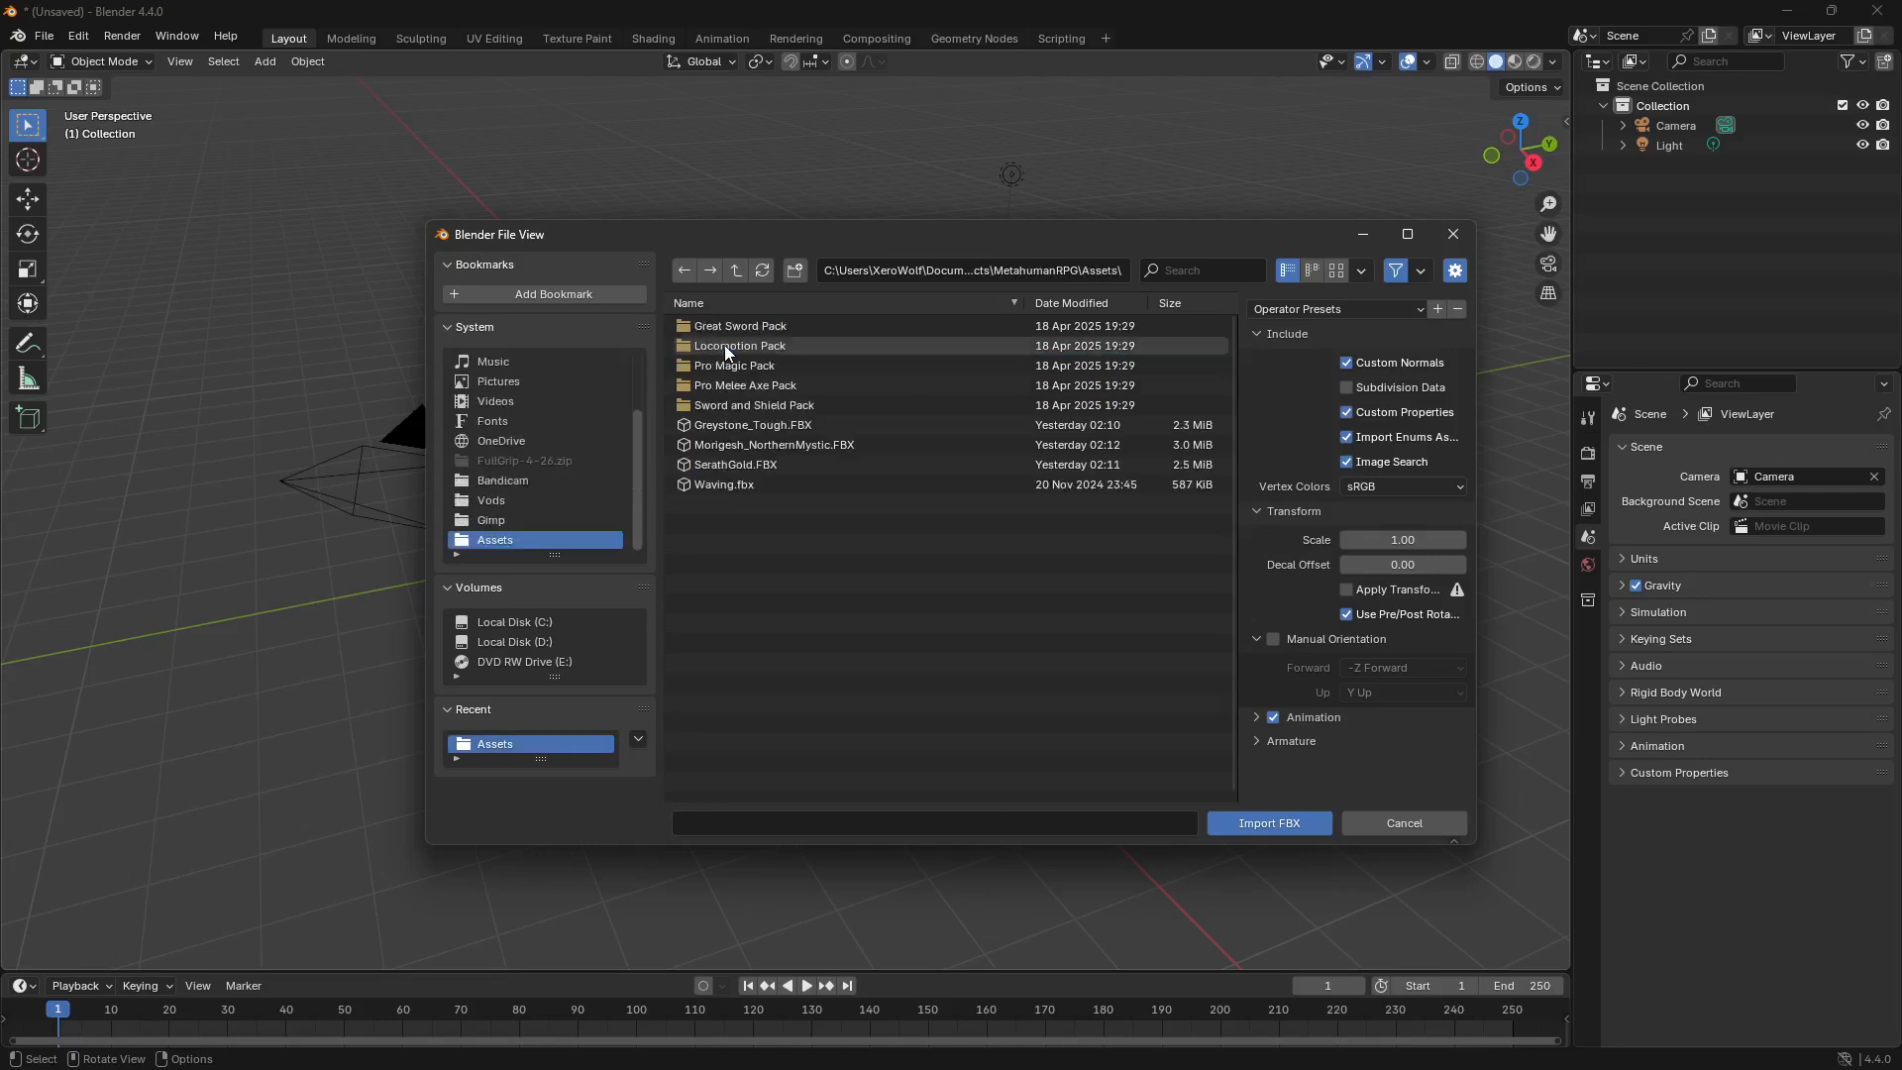
pyautogui.click(792, 426)
pyautogui.click(1254, 826)
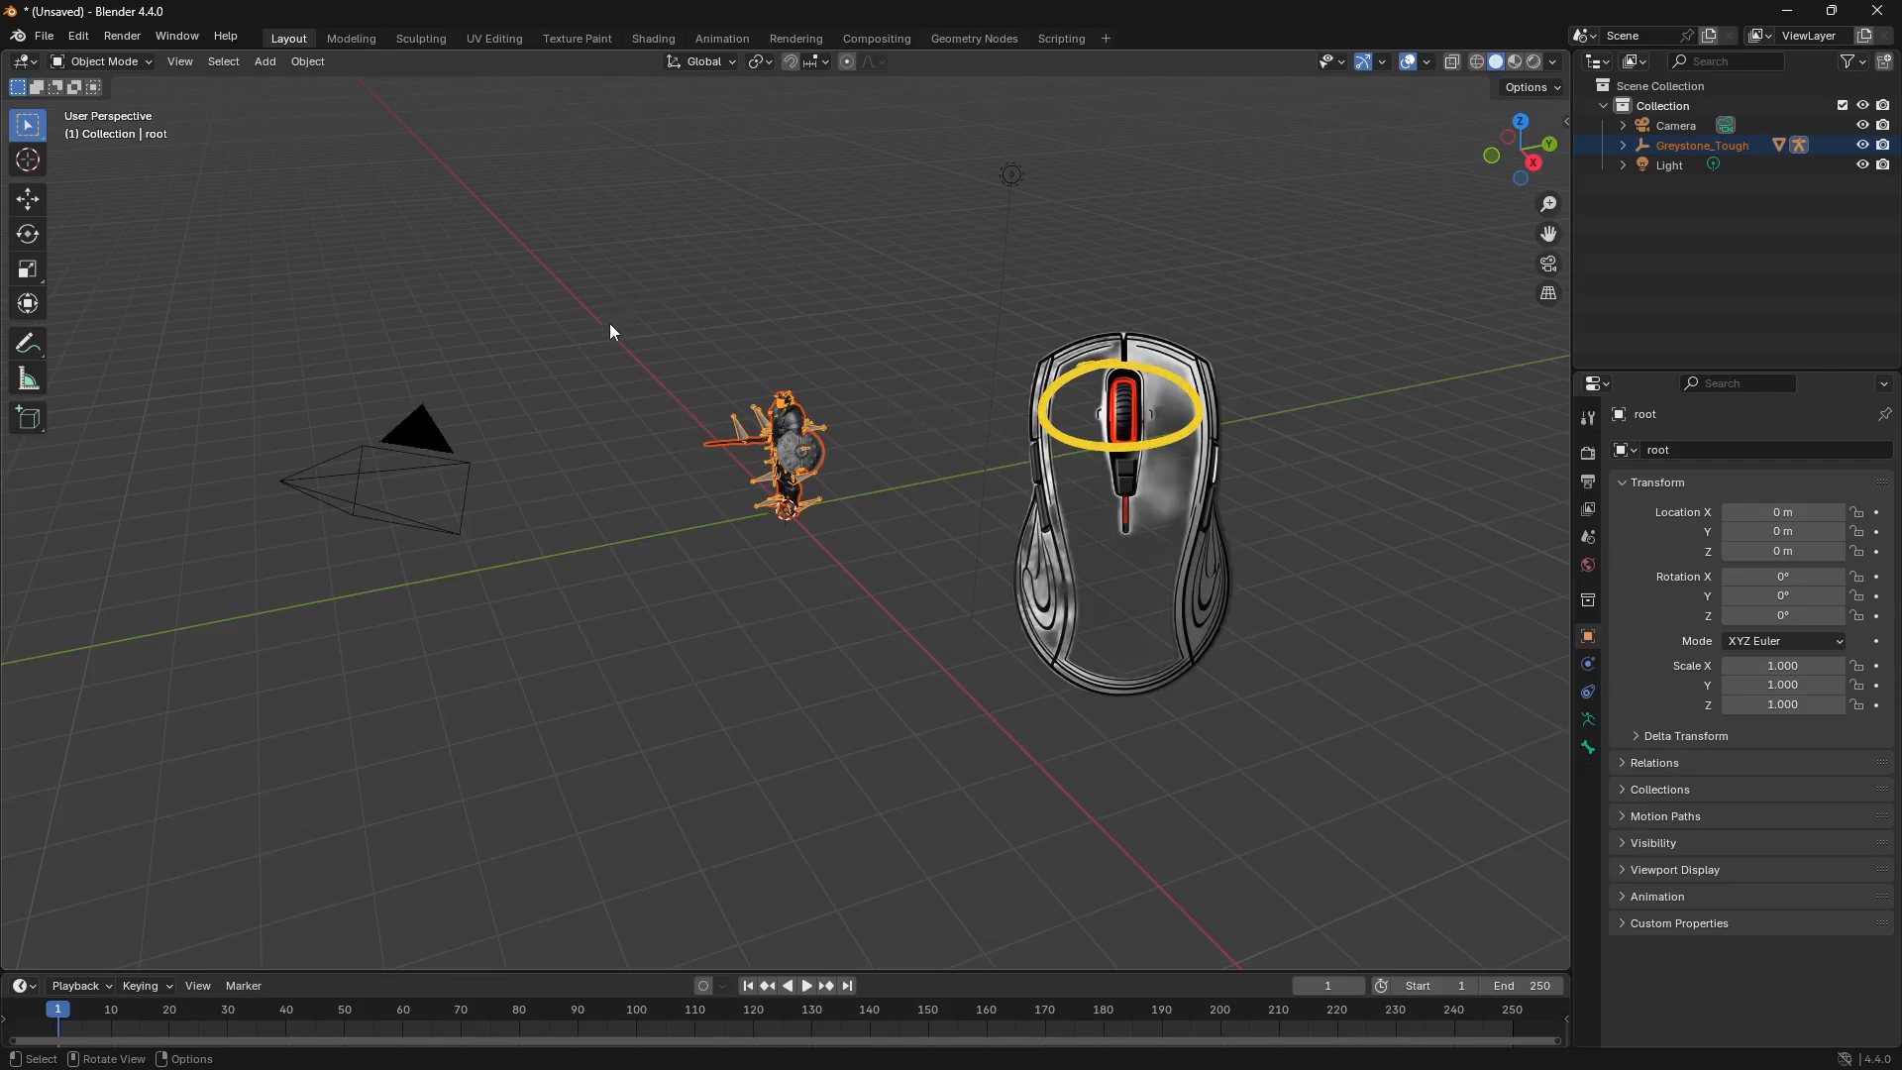
# Step: Examine the imported Greystone_Tough character from the front, both up close and from a distance
pyautogui.moveTo(655, 363); pyautogui.dragTo(1506, 362, button='middle')
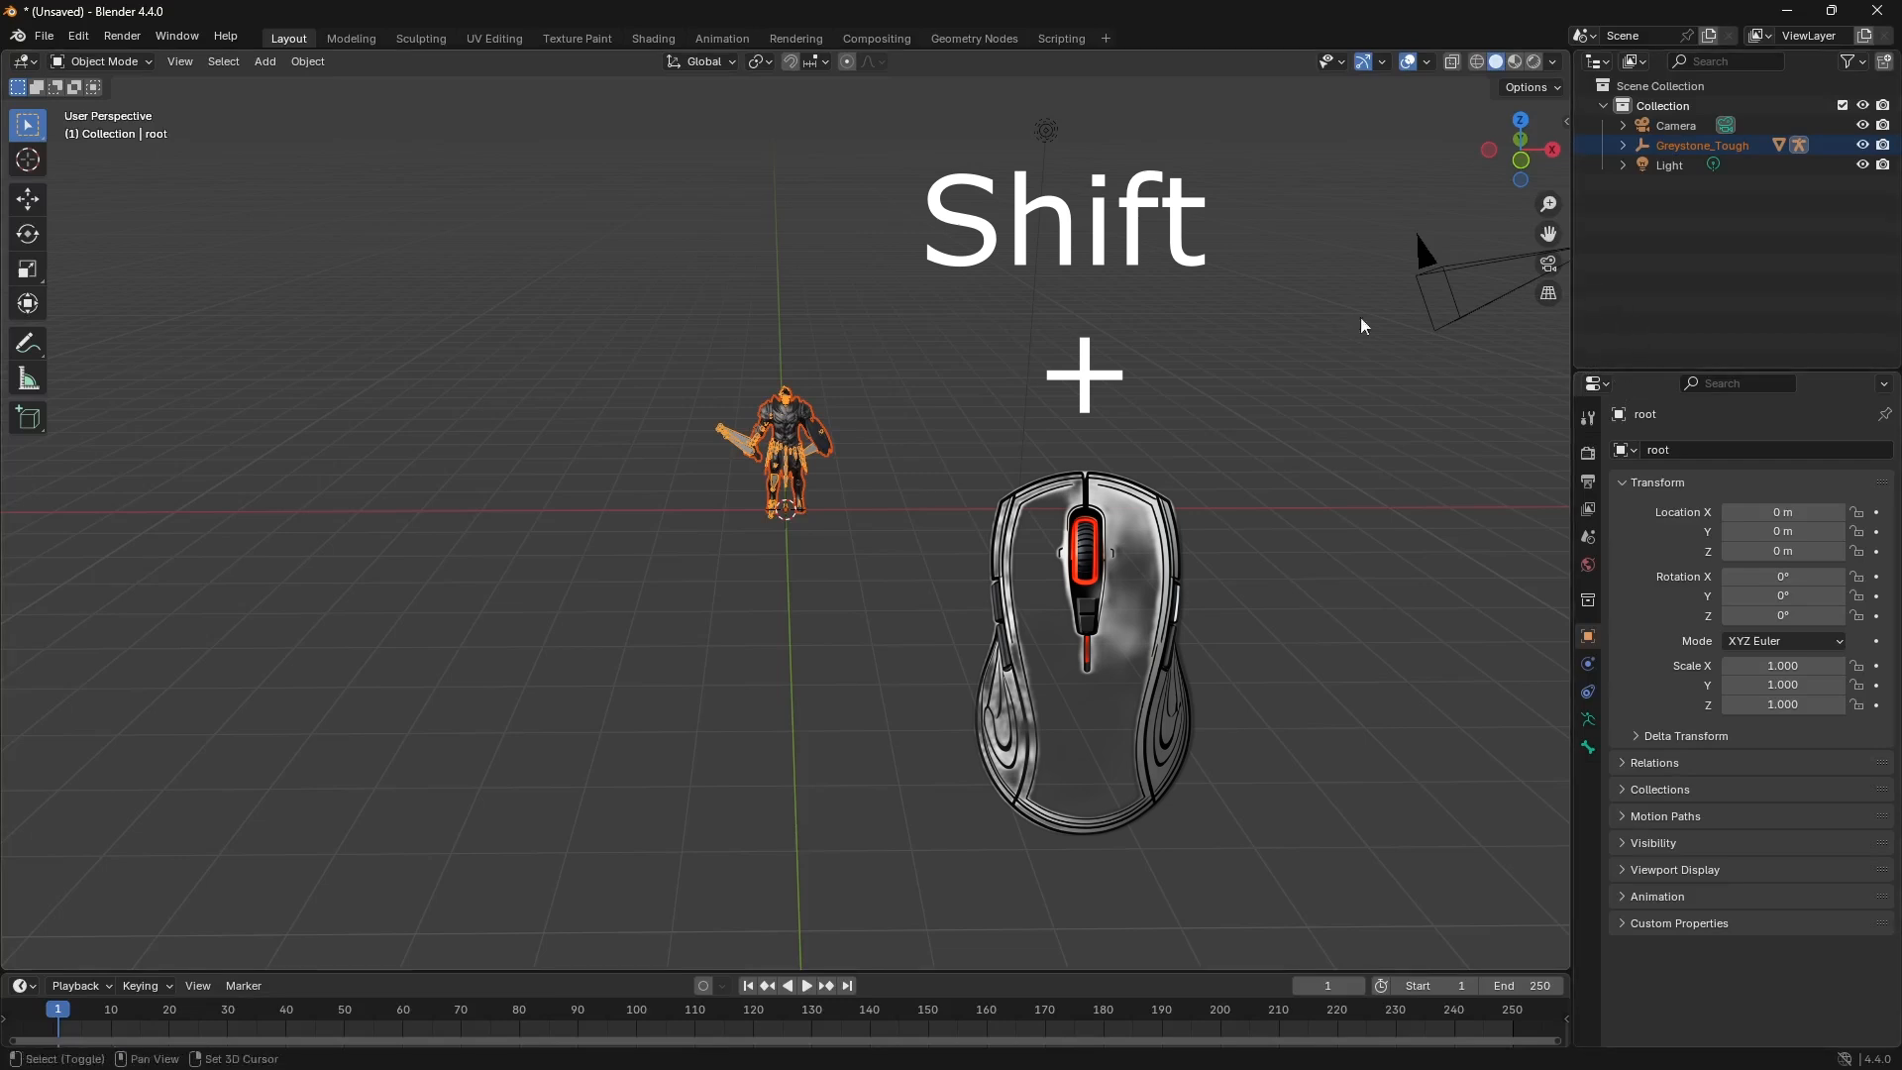
pyautogui.moveTo(811, 527)
pyautogui.keyDown('shift'); pyautogui.mouseDown(button='middle')
pyautogui.moveTo(798, 288)
pyautogui.moveTo(814, 621)
pyautogui.moveTo(933, 578)
pyautogui.moveTo(1065, 436)
pyautogui.moveTo(697, 365)
pyautogui.moveTo(633, 455)
pyautogui.moveTo(679, 666)
pyautogui.moveTo(836, 713)
pyautogui.moveTo(881, 557)
pyautogui.moveTo(822, 476)
pyautogui.moveTo(809, 547)
pyautogui.mouseUp(button='middle'); pyautogui.keyUp('shift')
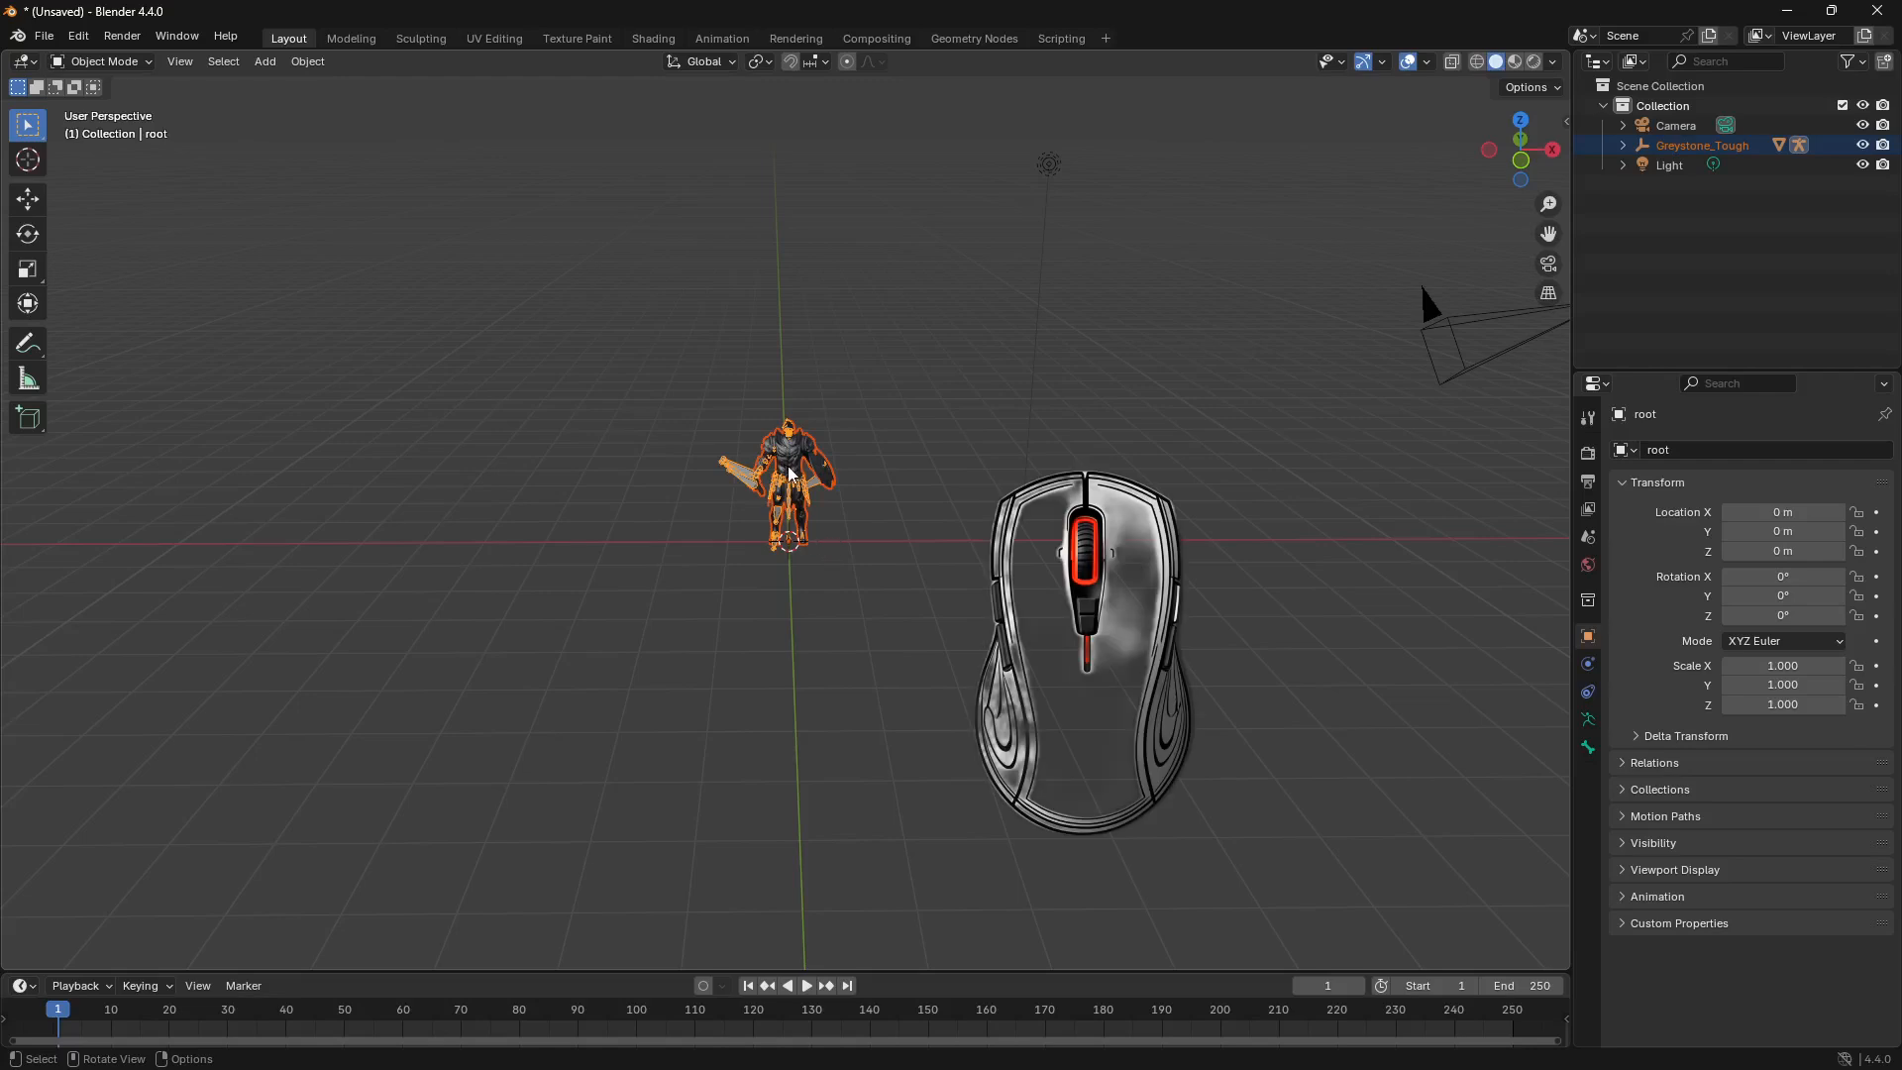
pyautogui.scroll(1, 790, 473)
pyautogui.scroll(3, 793, 479)
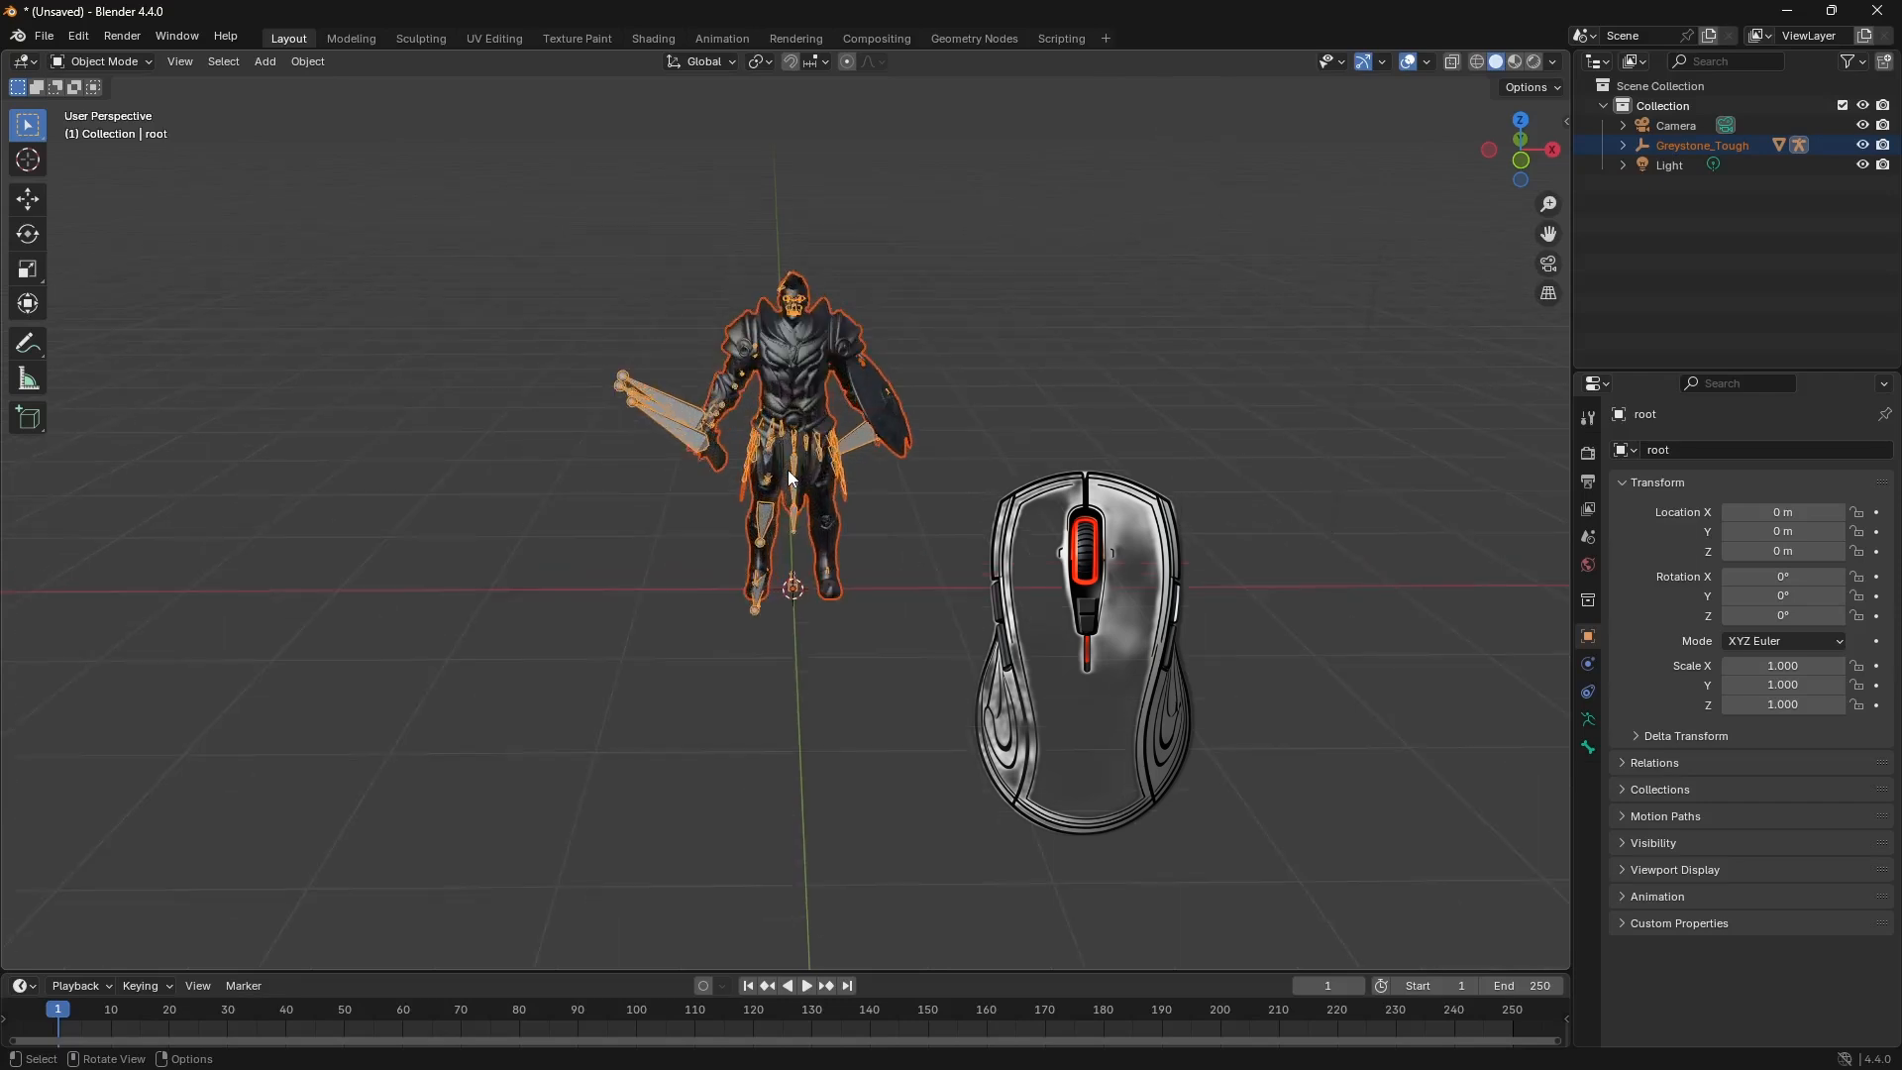
pyautogui.scroll(2, 792, 478)
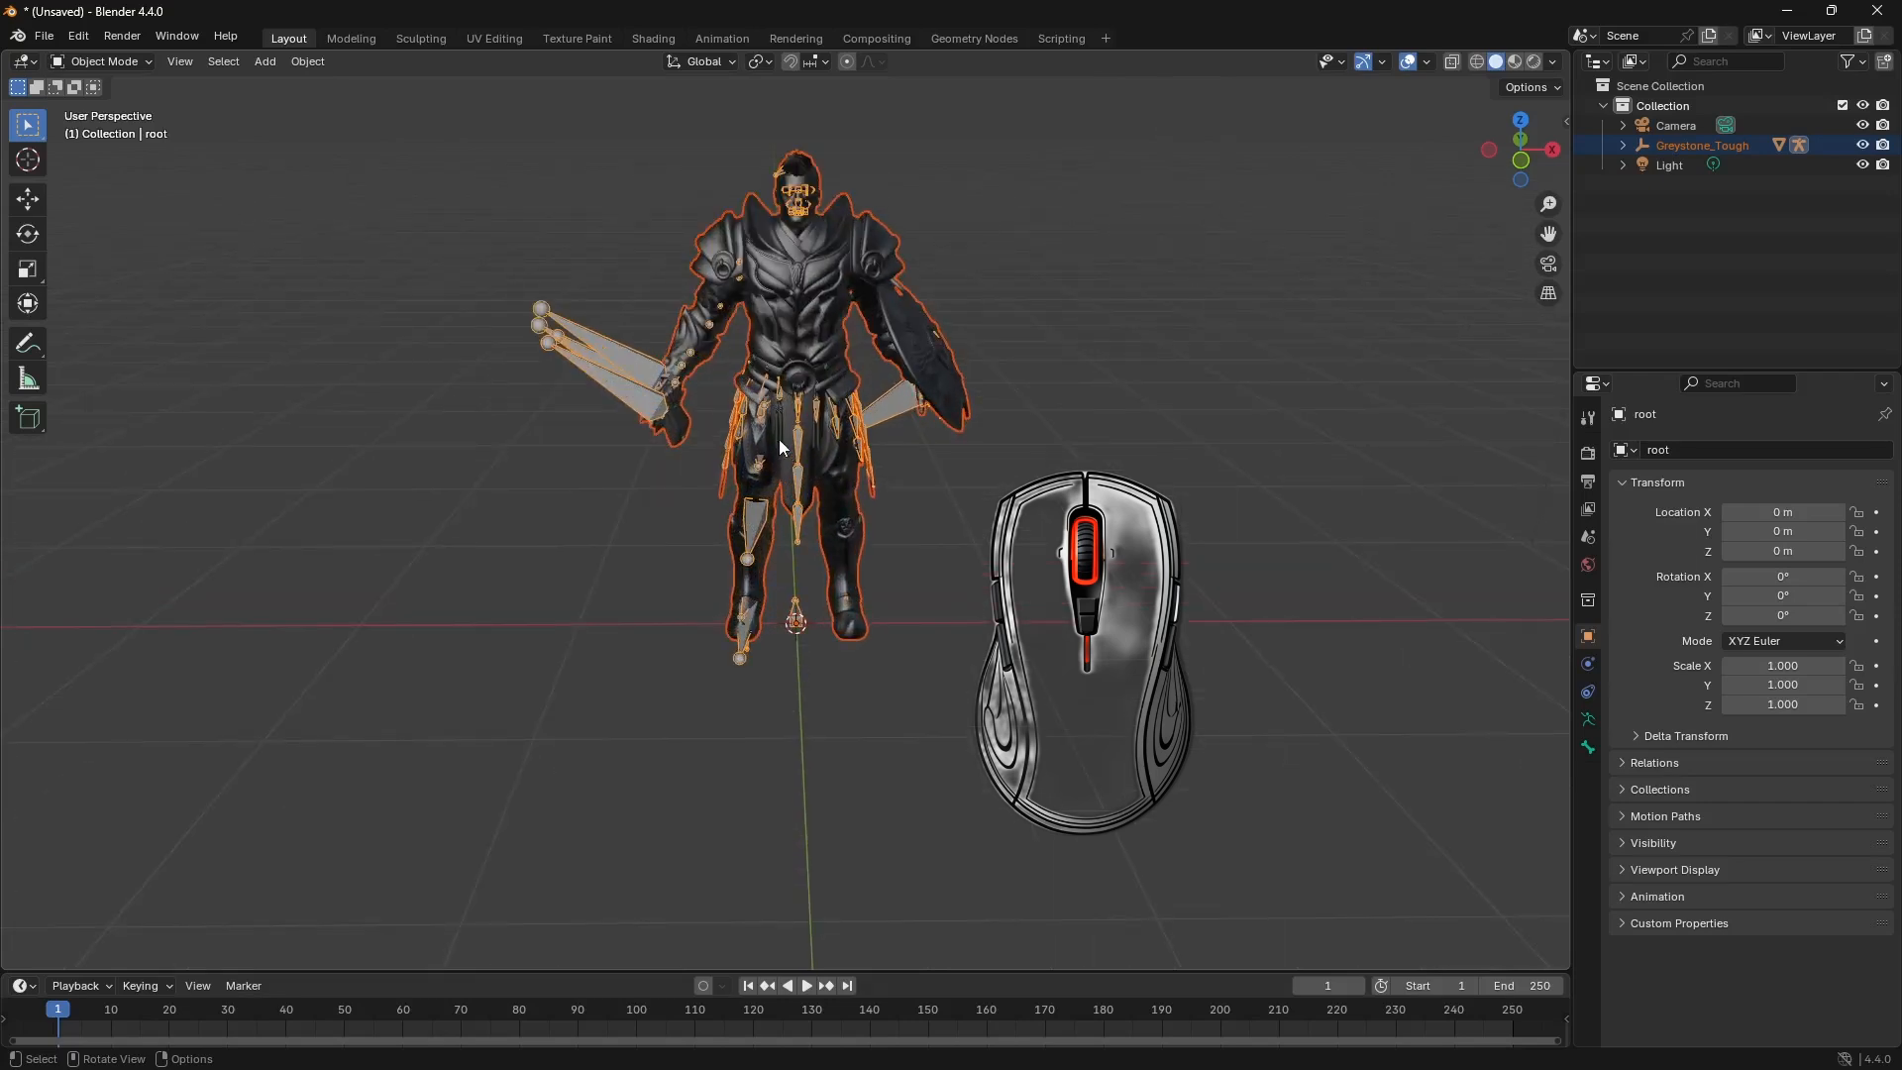
pyautogui.scroll(-4, 778, 438)
pyautogui.scroll(-3, 780, 442)
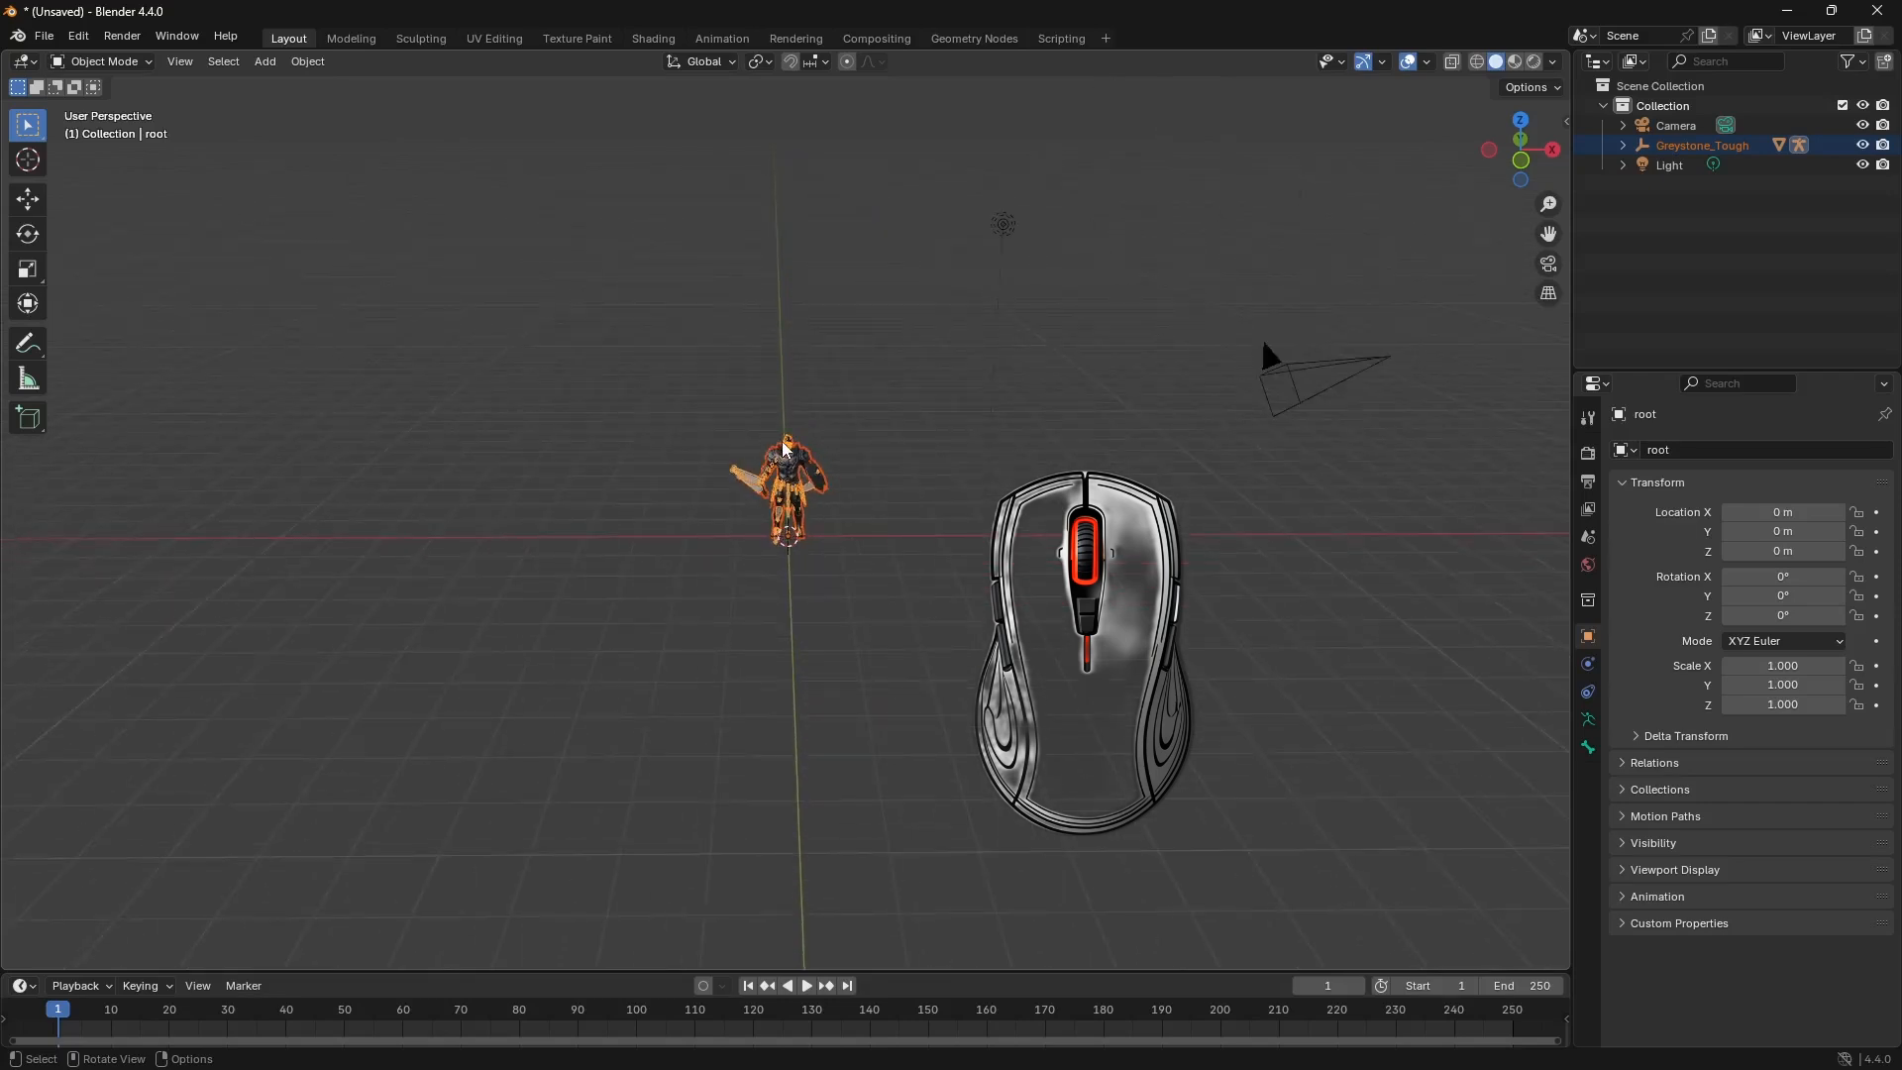
pyautogui.scroll(5, 782, 442)
pyautogui.scroll(1, 783, 443)
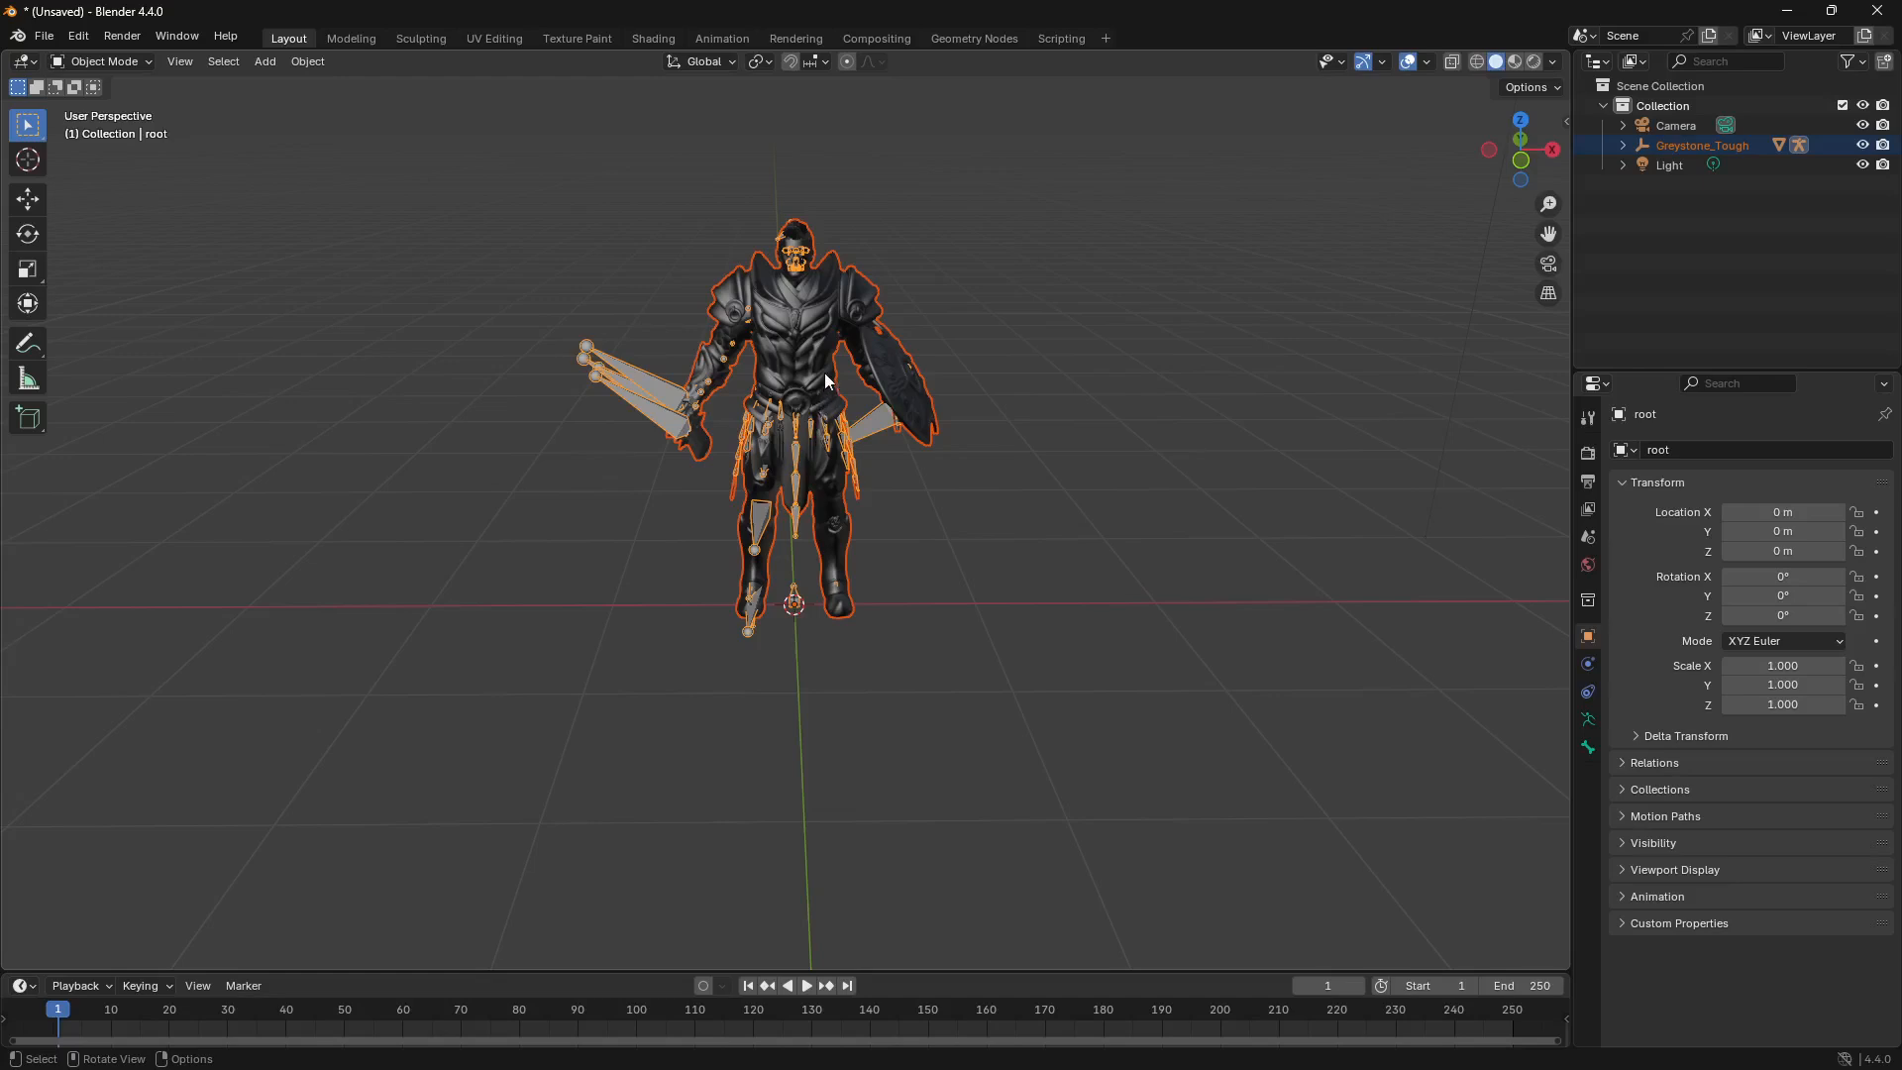
# Step: Select the Greystone_Tough mesh, switch it to Edit Mode, and return to Object Mode
pyautogui.click(782, 311)
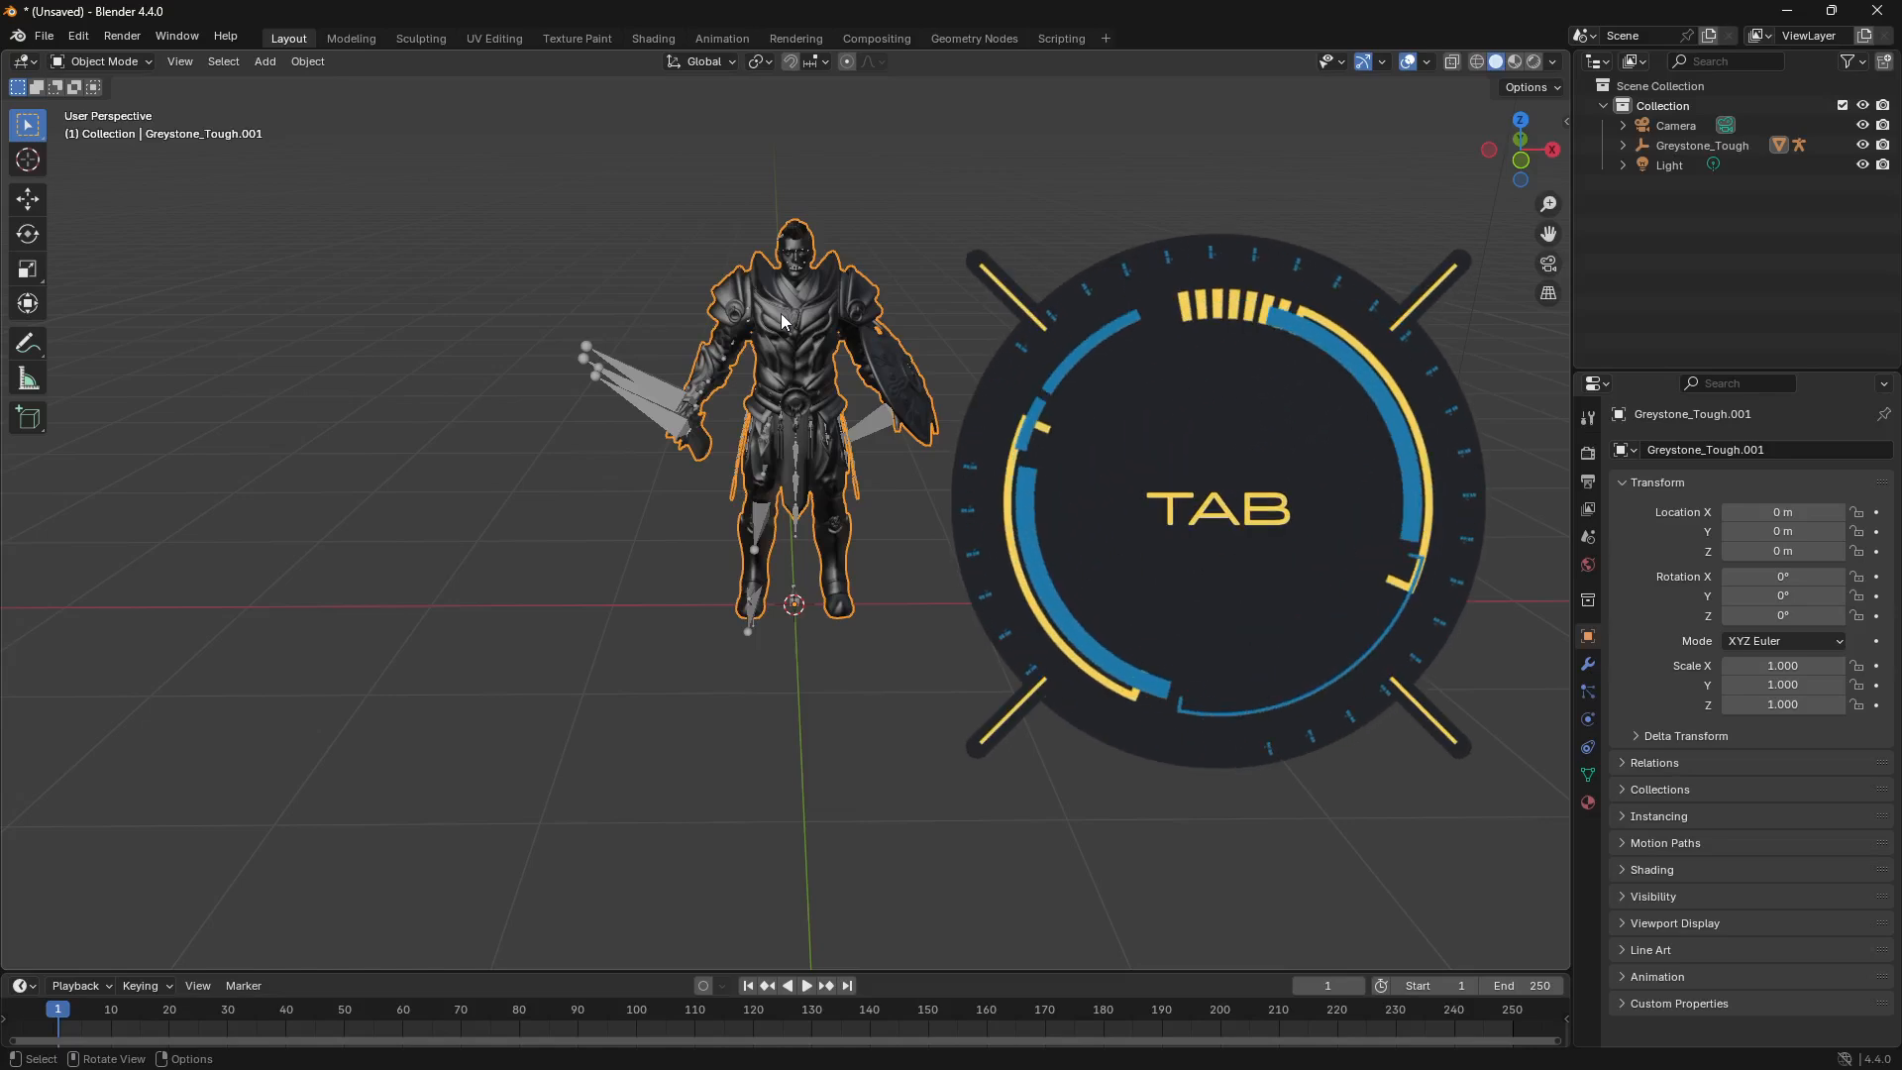
pyautogui.press('Tab')
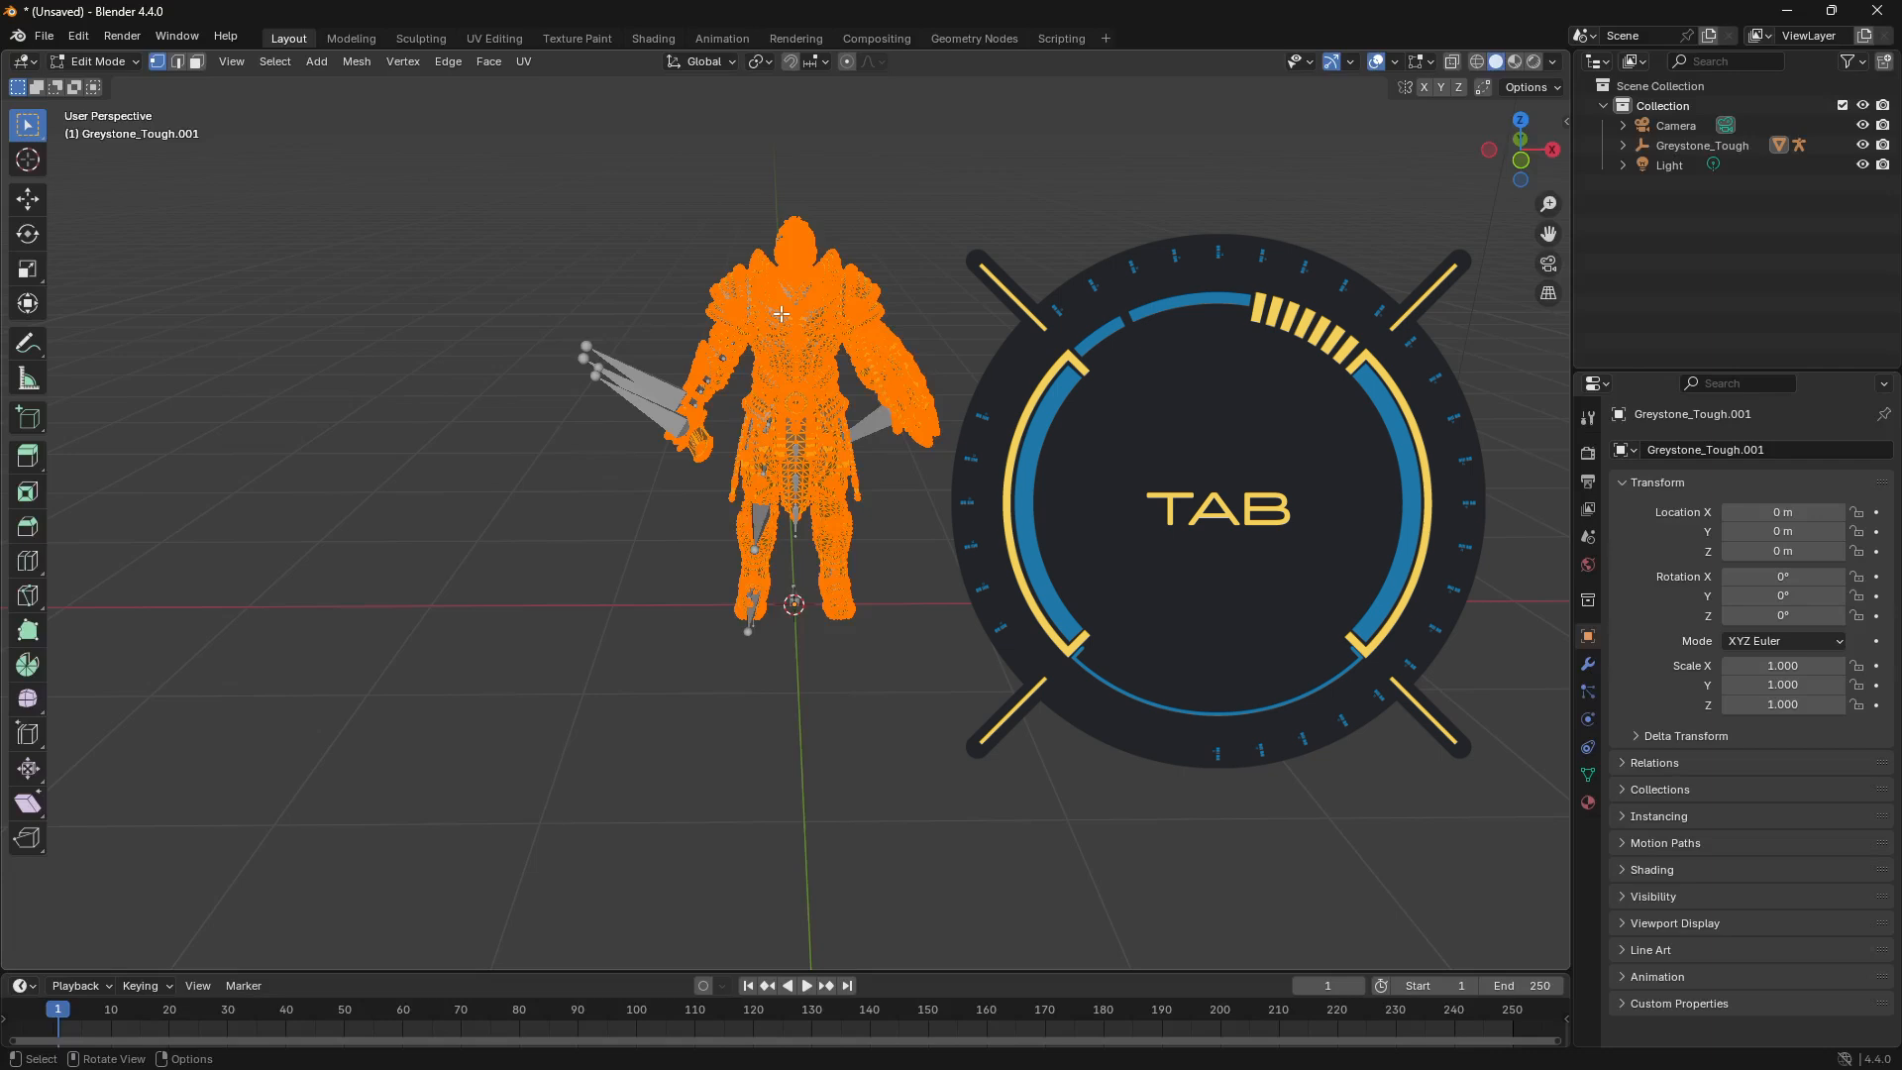
pyautogui.press('Tab')
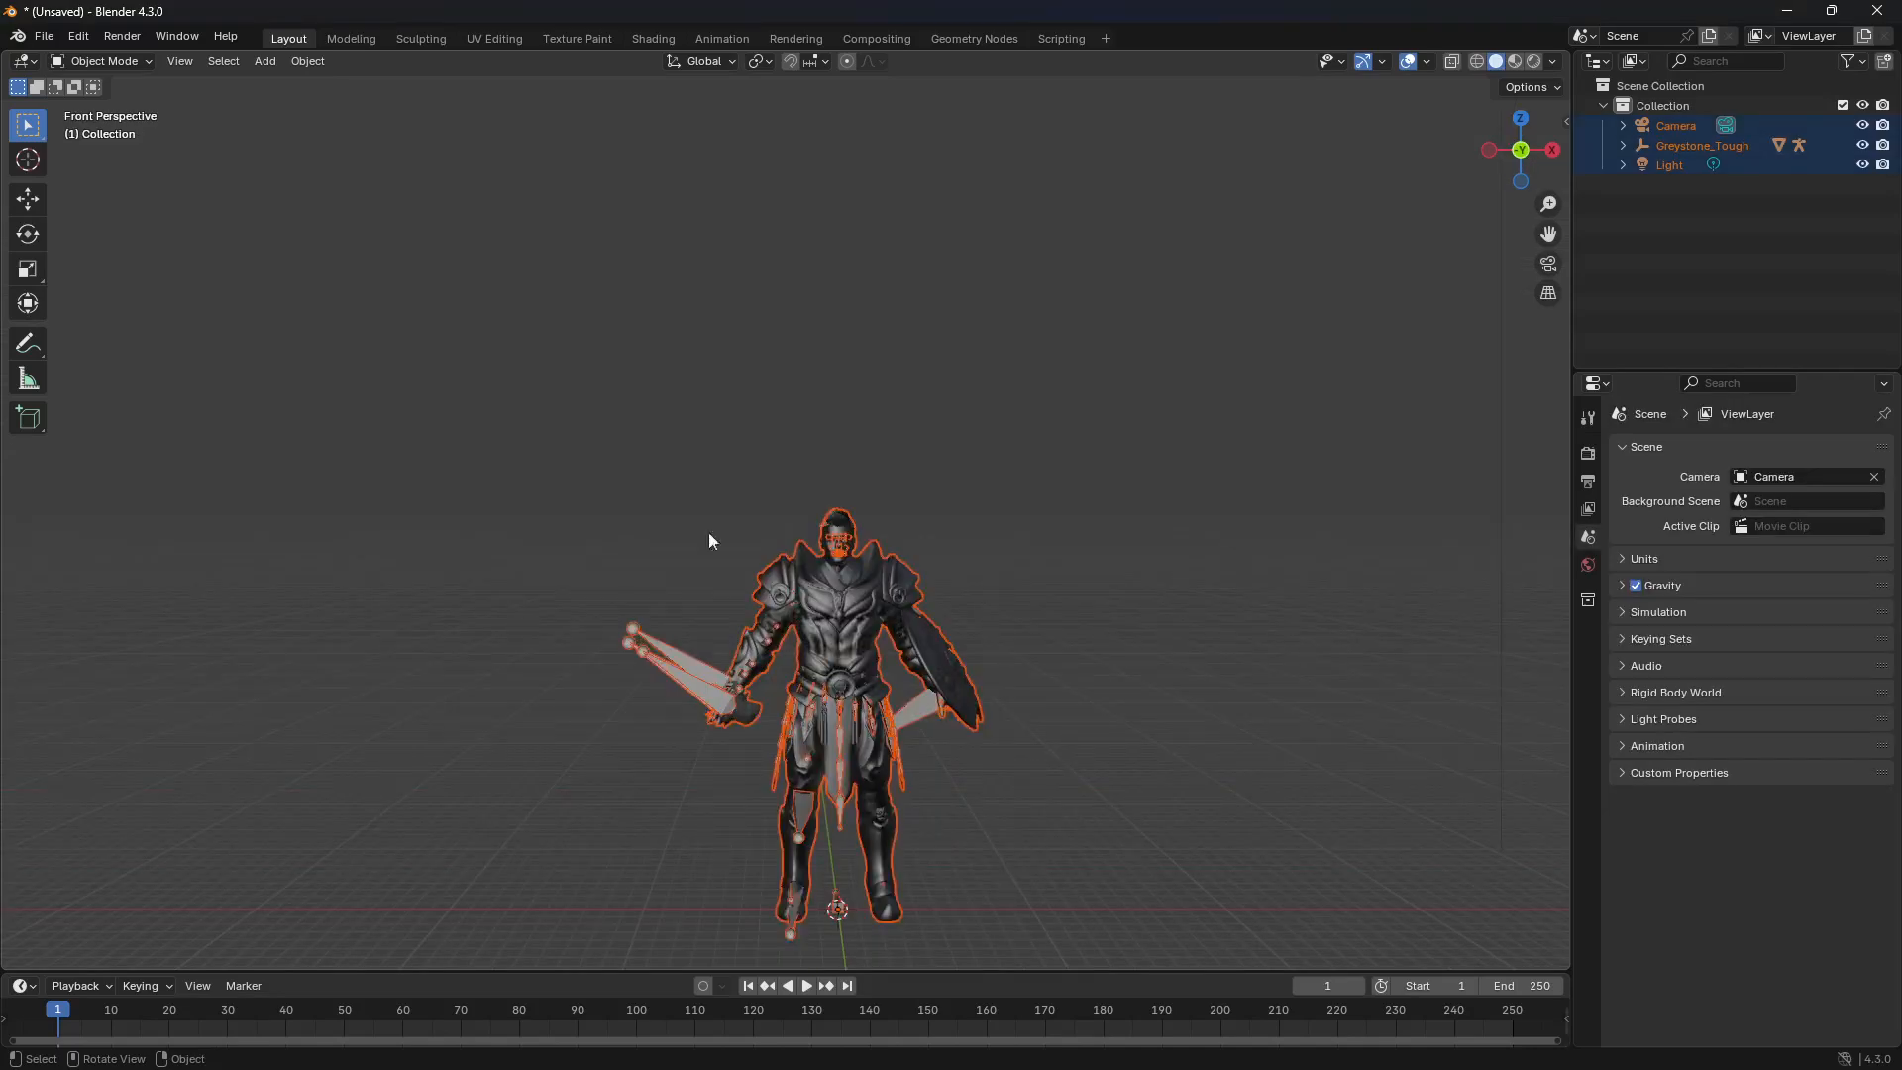
# Step: Place the 3D cursor near the red X axis, to the character's shield side, and add a cube mesh there
pyautogui.click(29, 161)
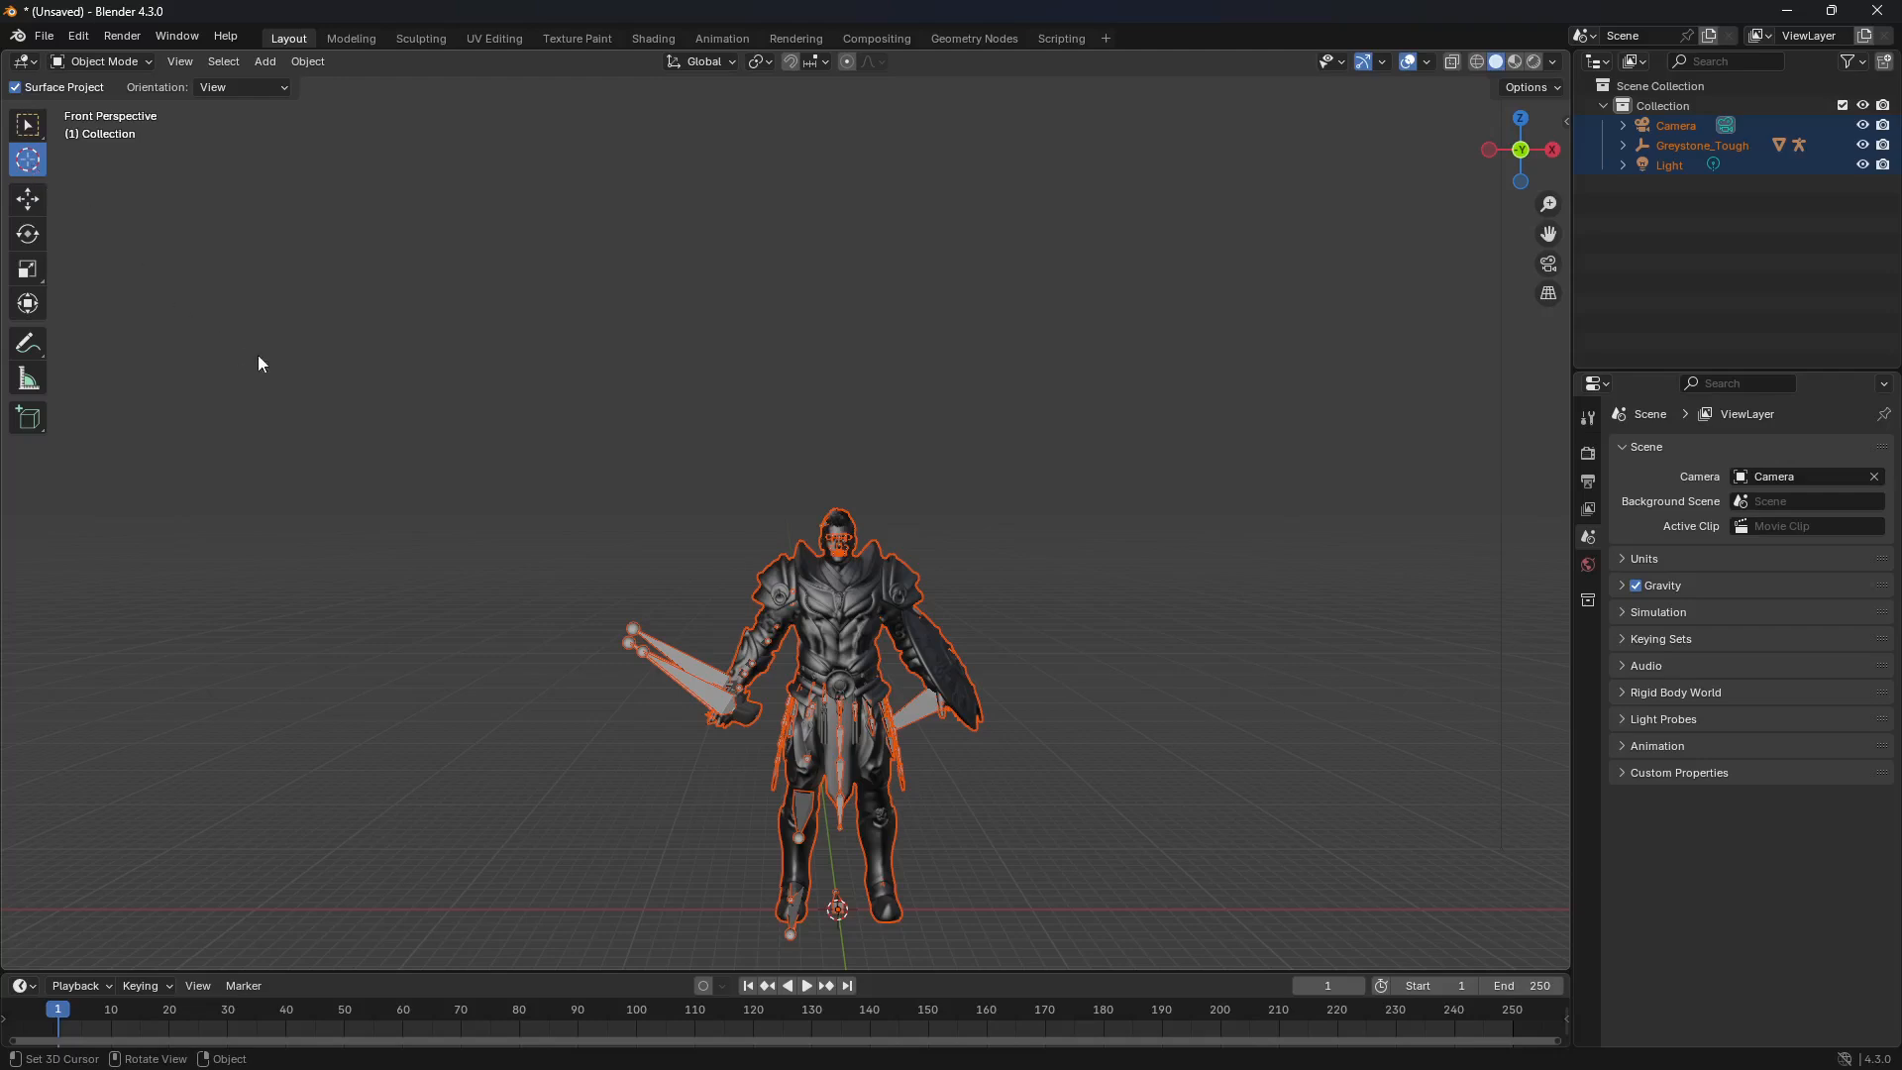
pyautogui.moveTo(513, 515); pyautogui.dragTo(609, 568, button='middle')
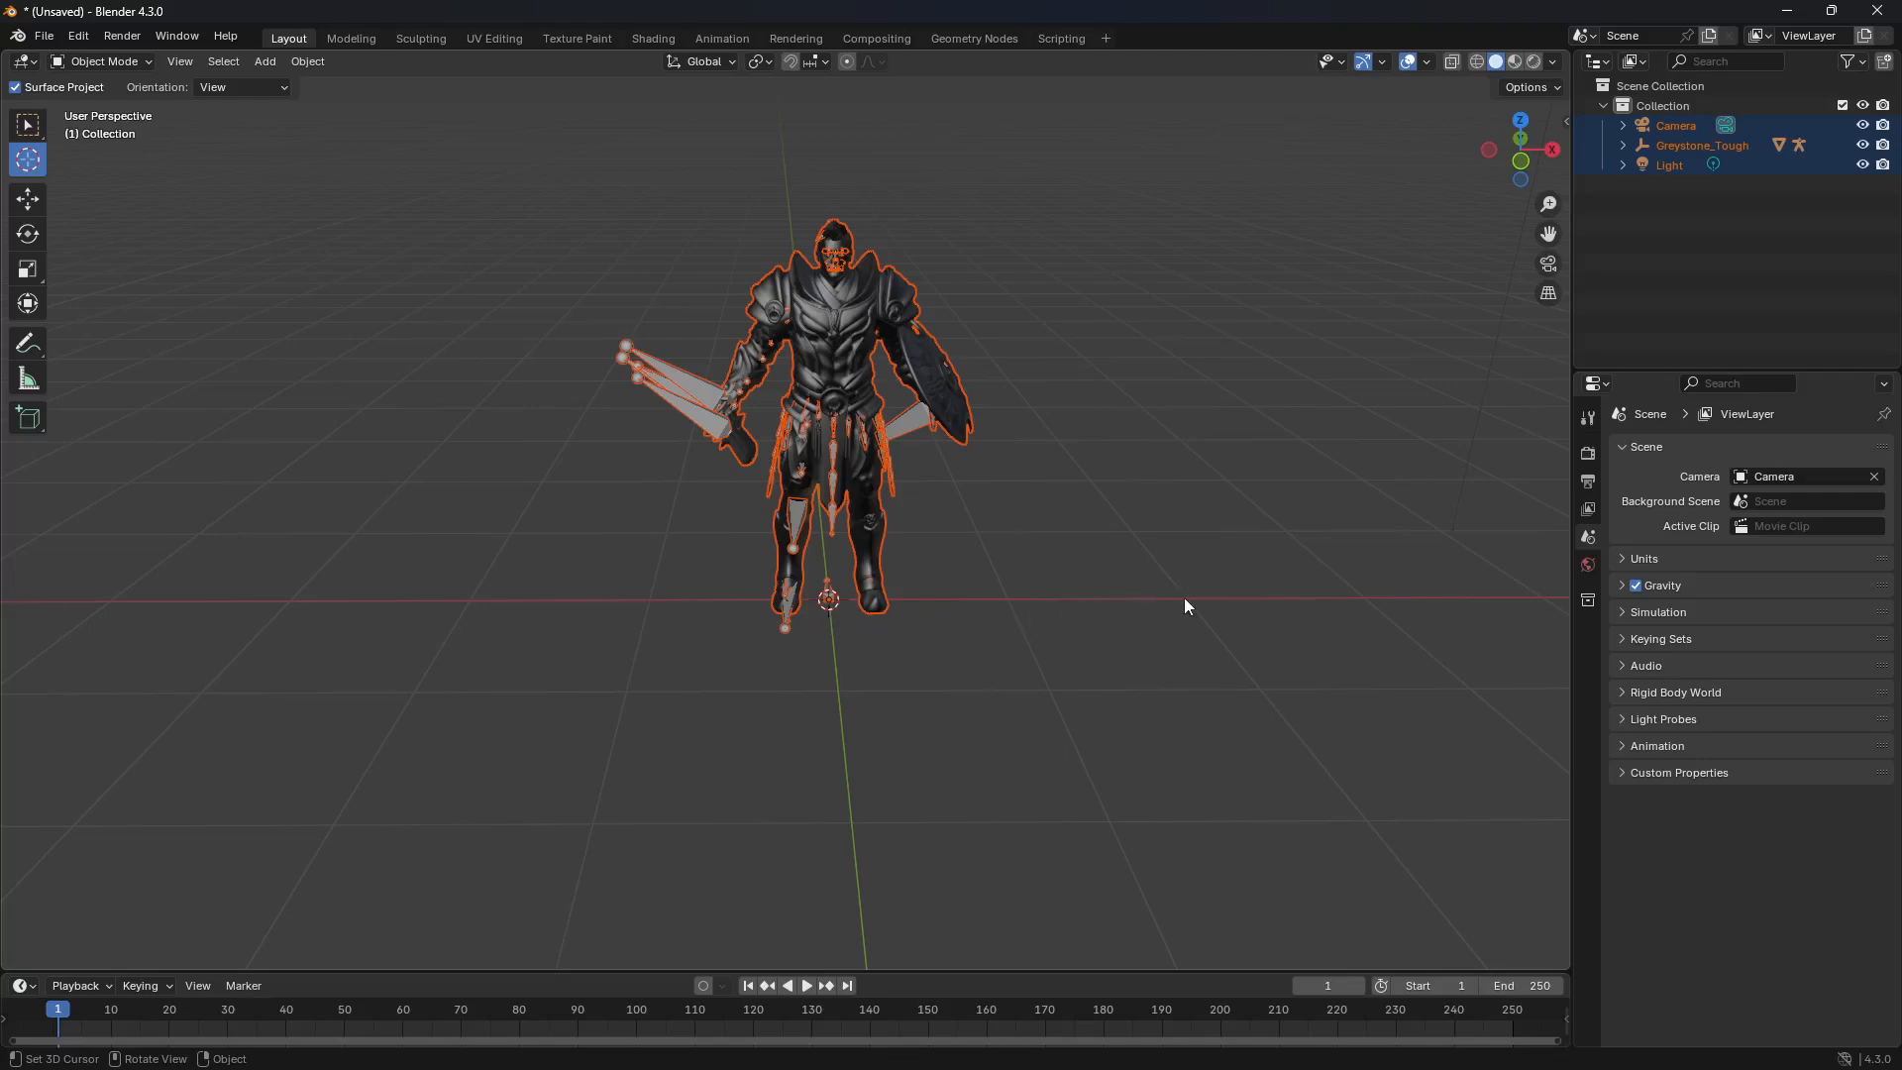
pyautogui.click(1275, 594)
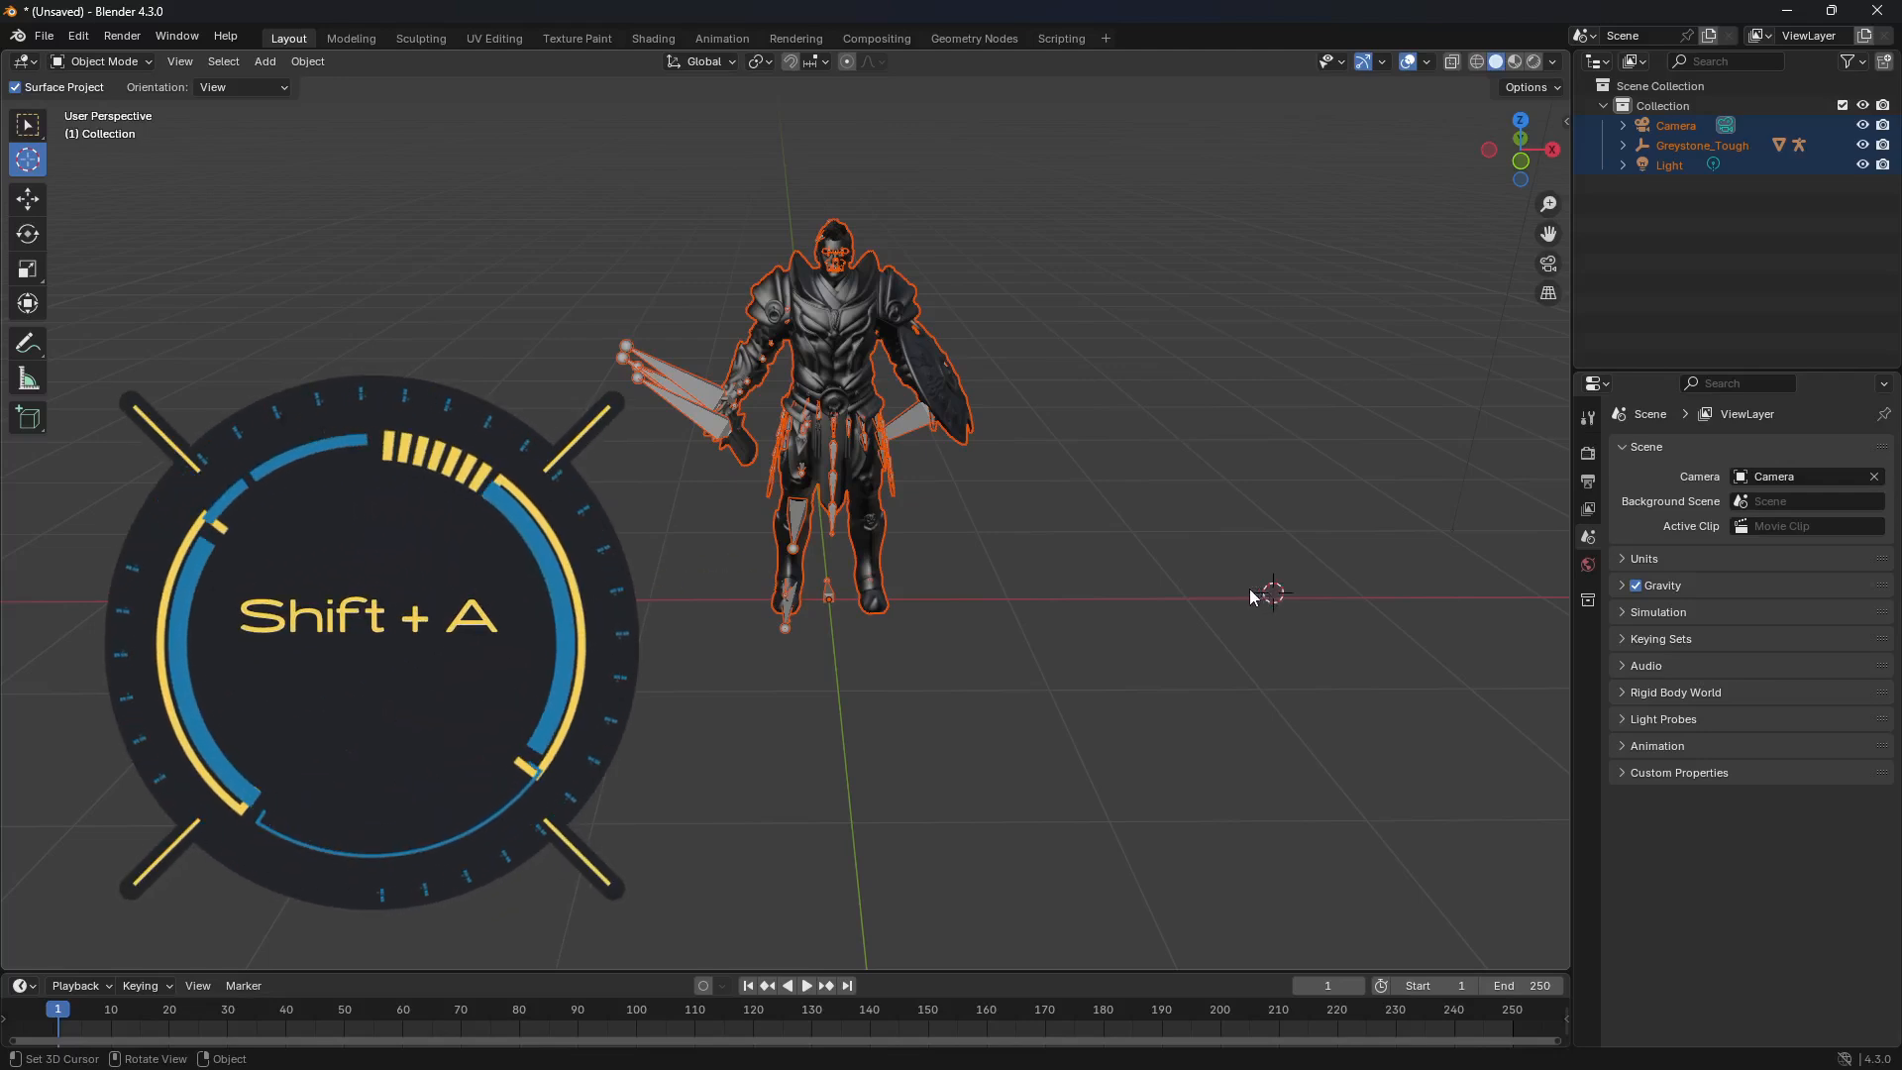
pyautogui.hotkey('shift', 'a')
pyautogui.moveTo(1246, 590)
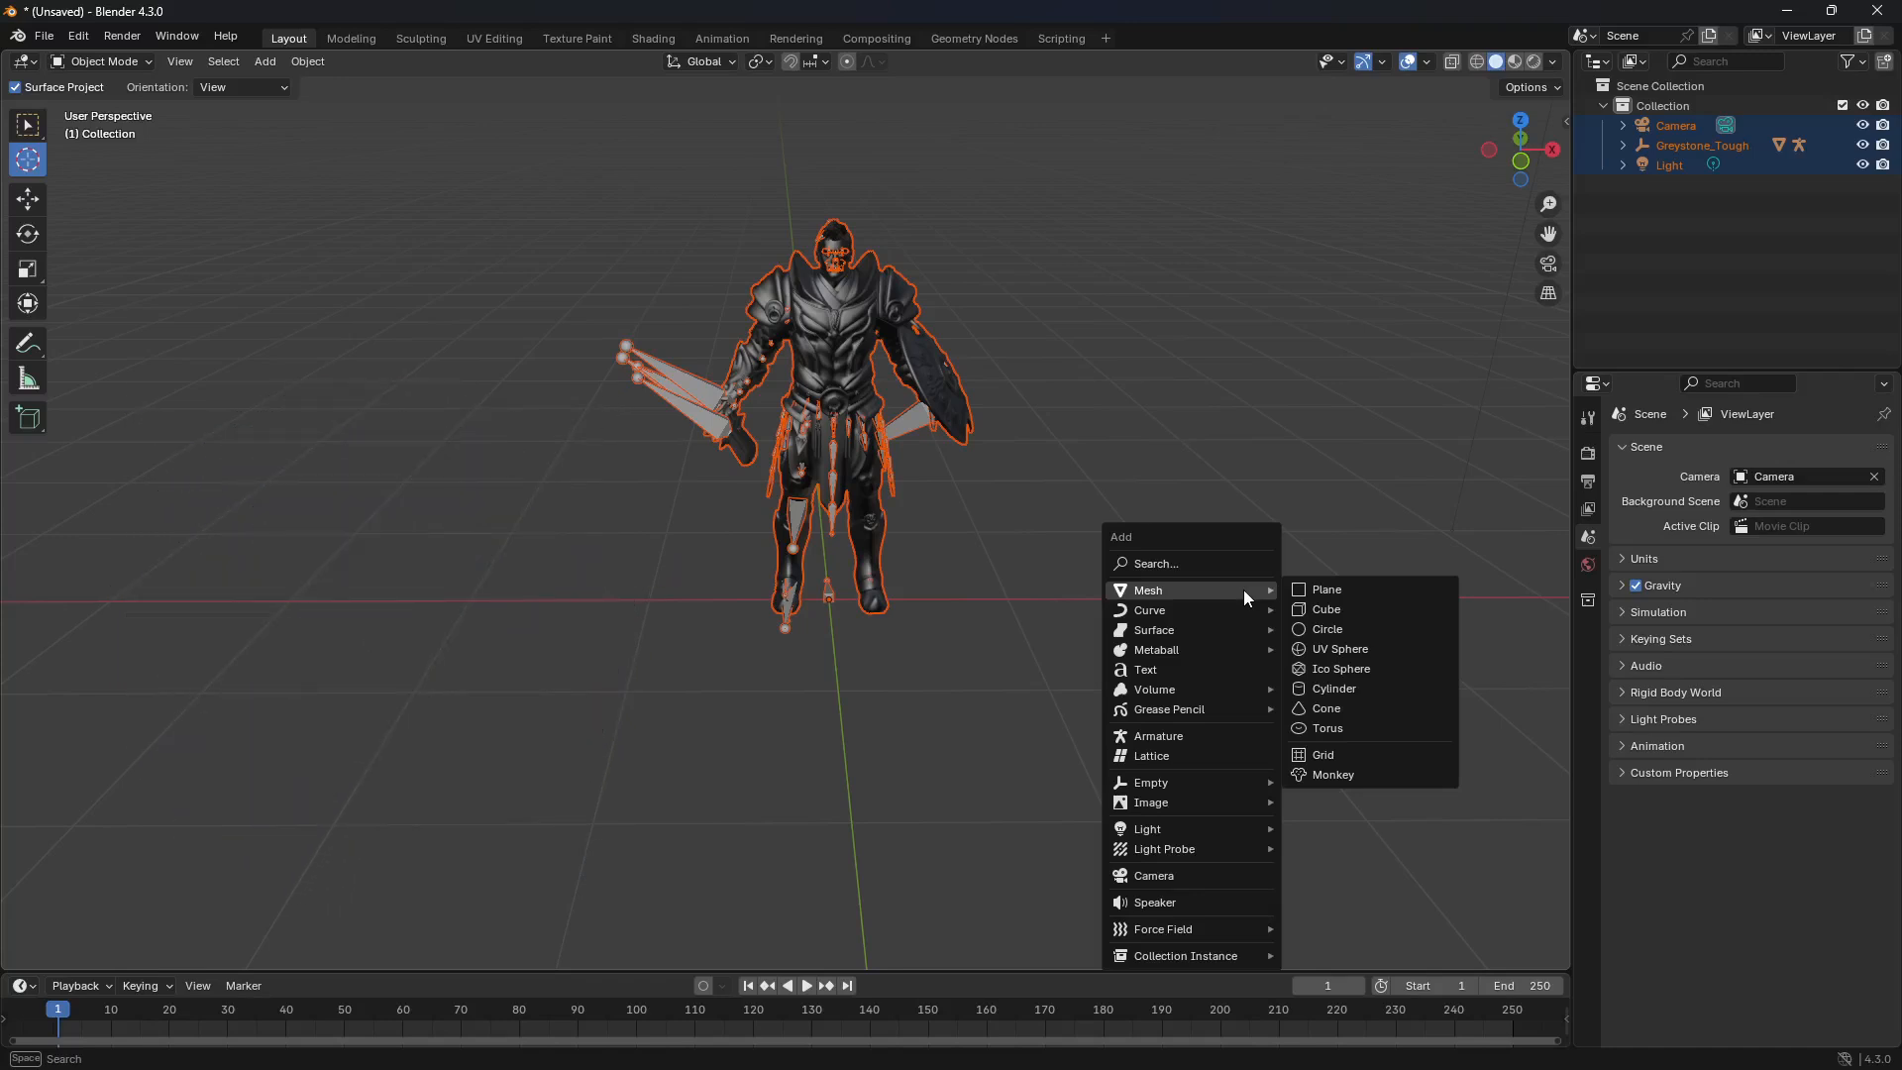
pyautogui.click(1308, 610)
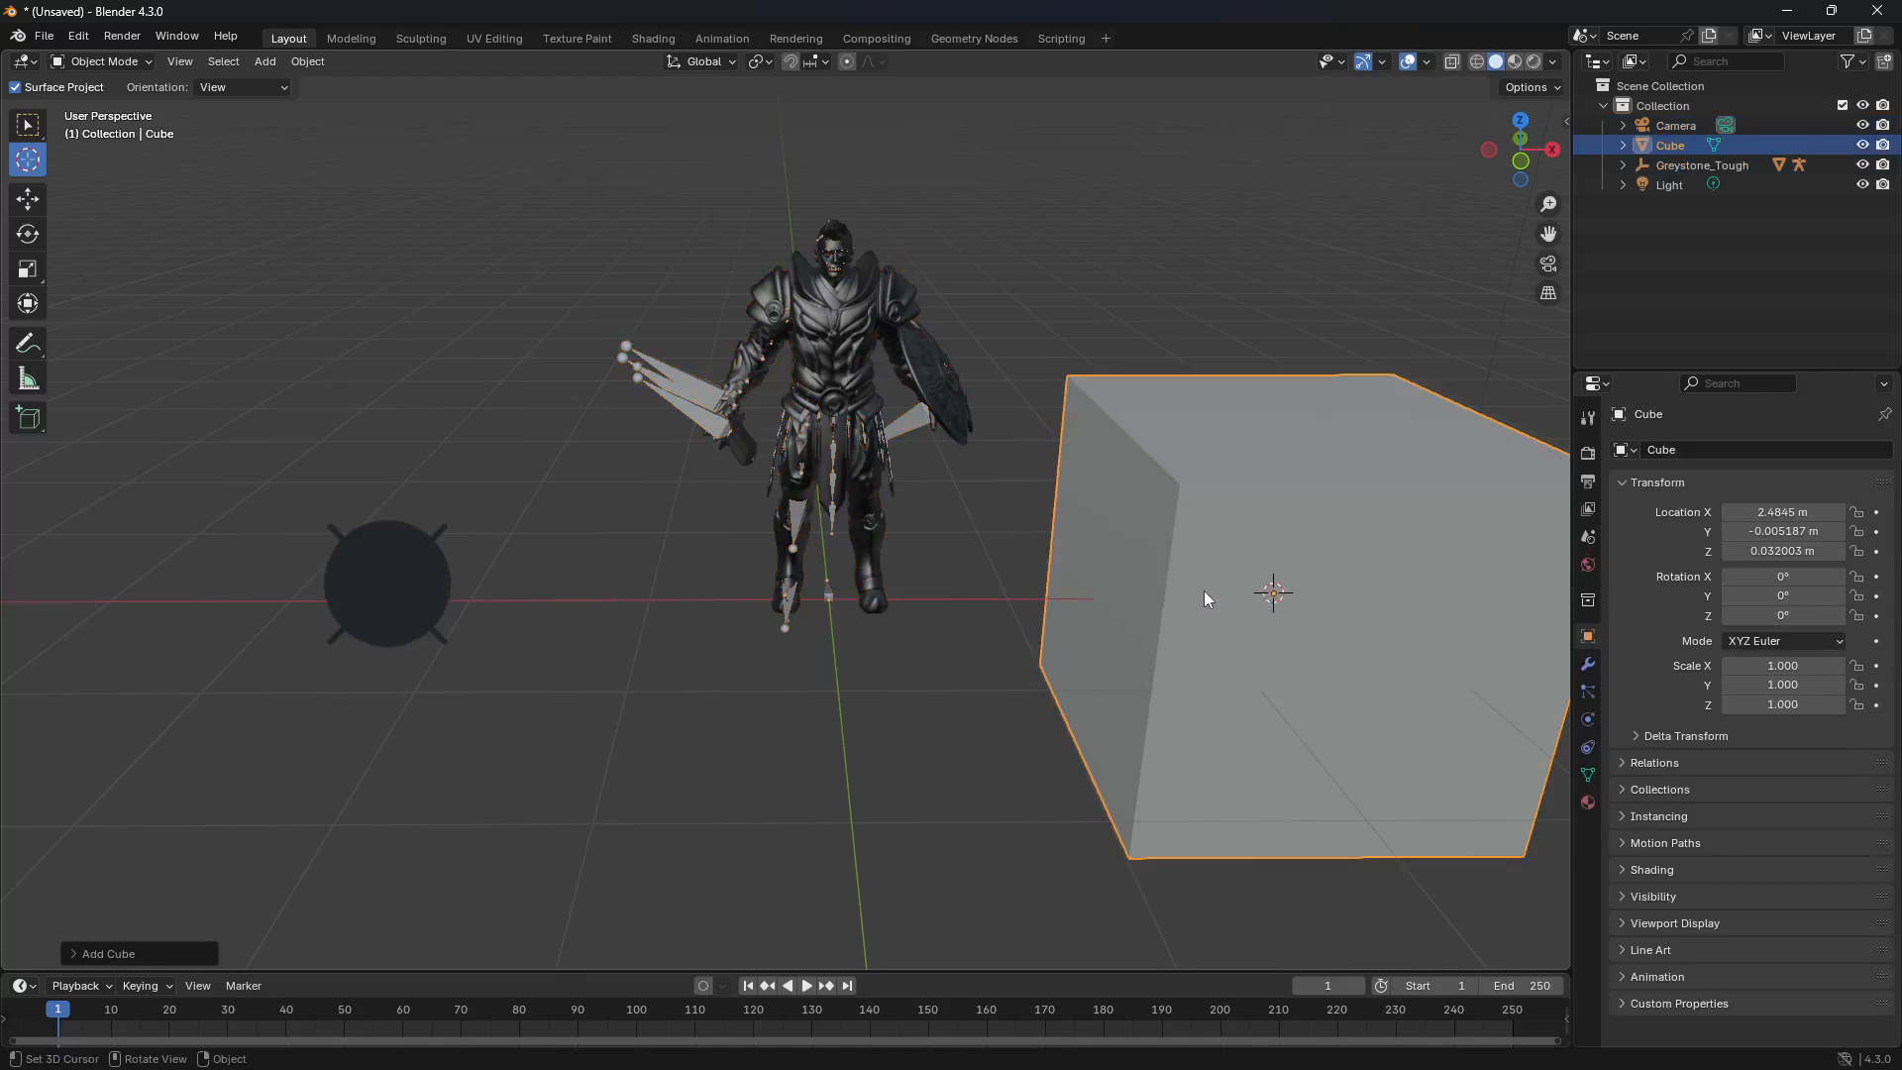
# Step: Delete the added cube and reset the 3D cursor to the world origin
pyautogui.press('x')
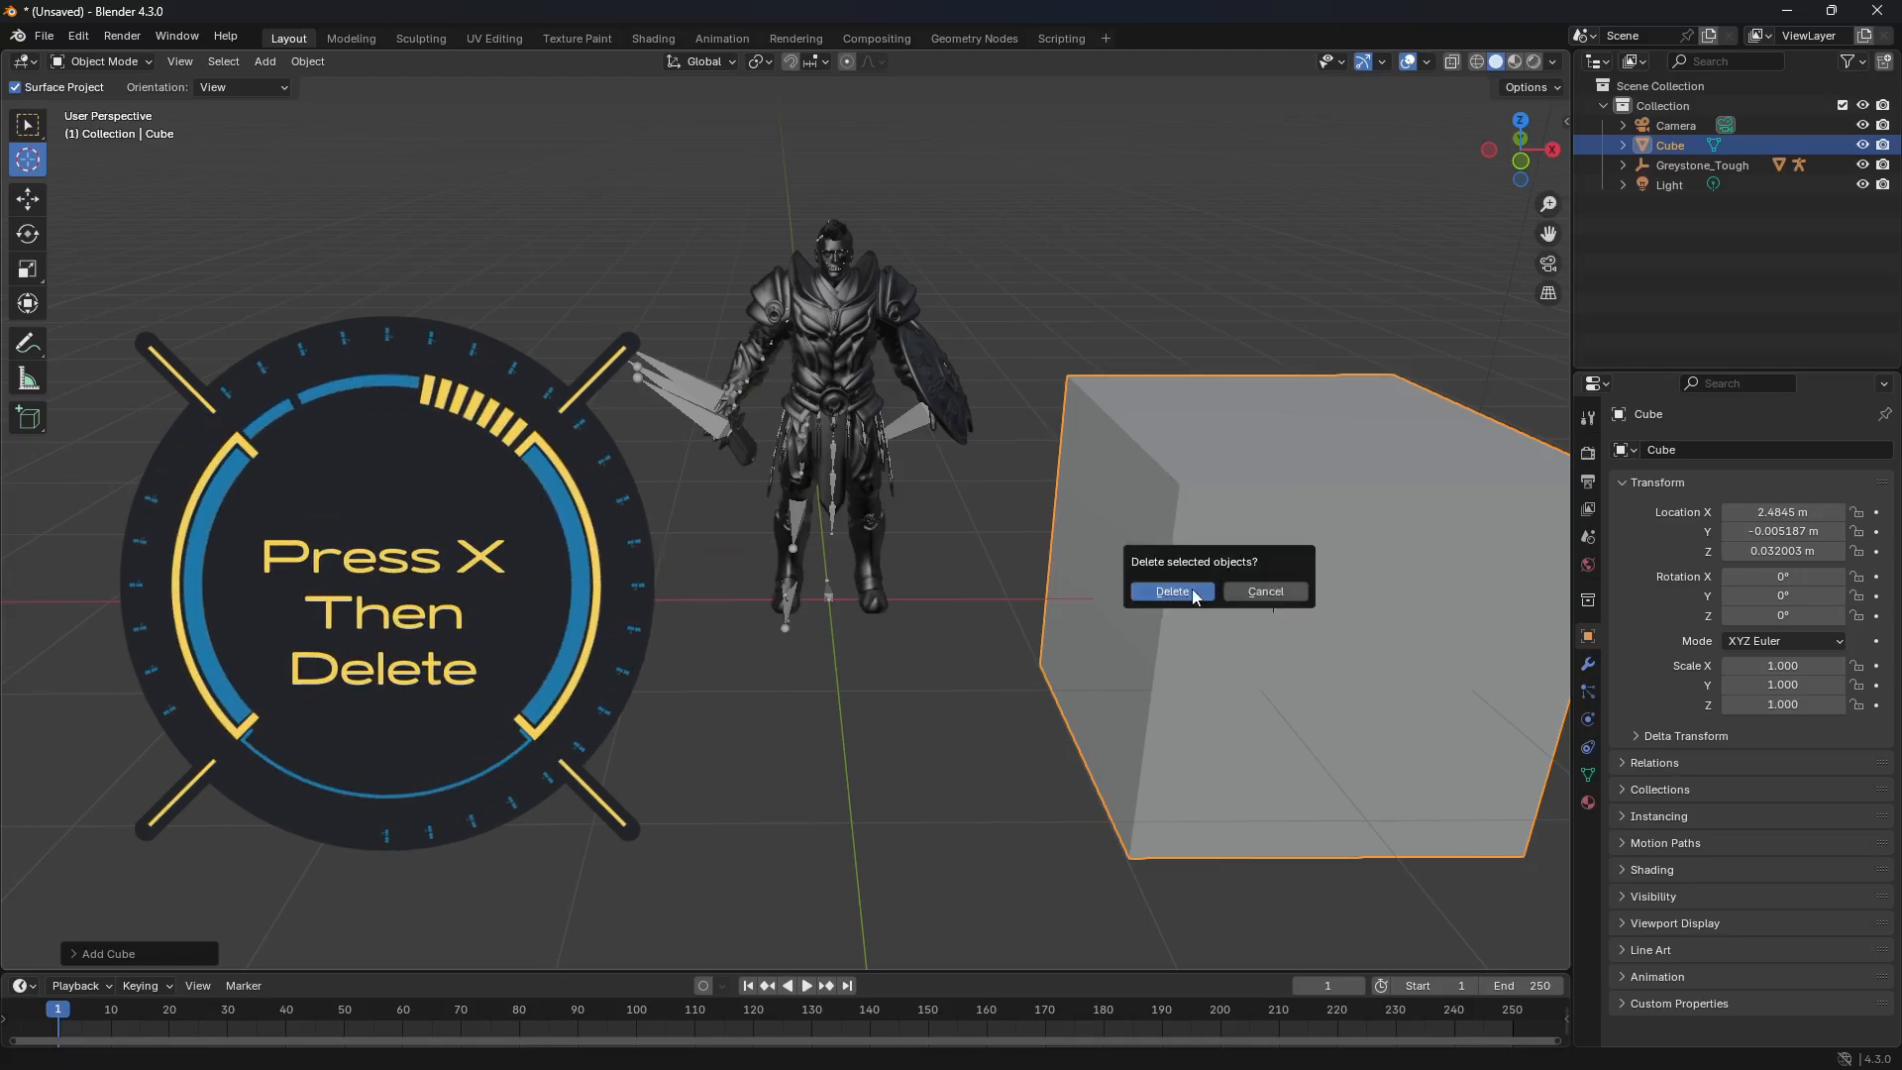
pyautogui.click(1192, 589)
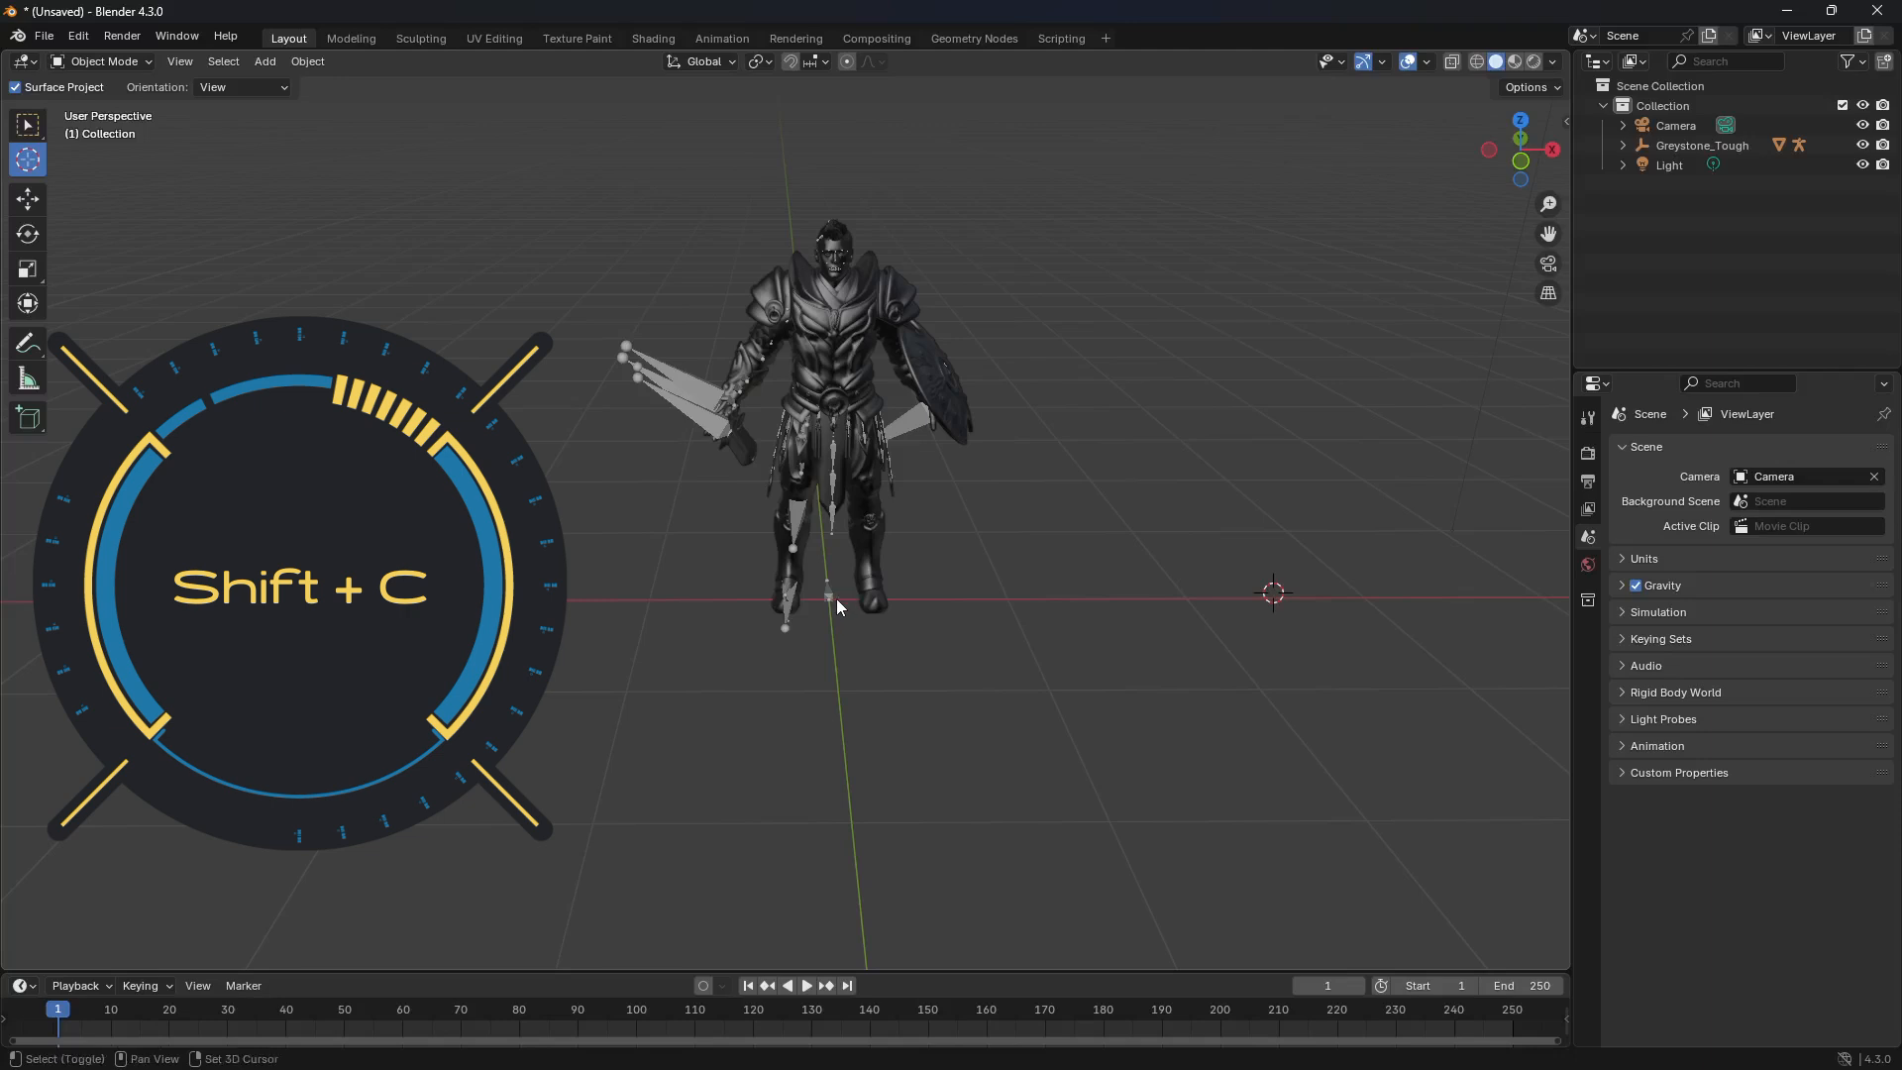
pyautogui.hotkey('shift', 'c')
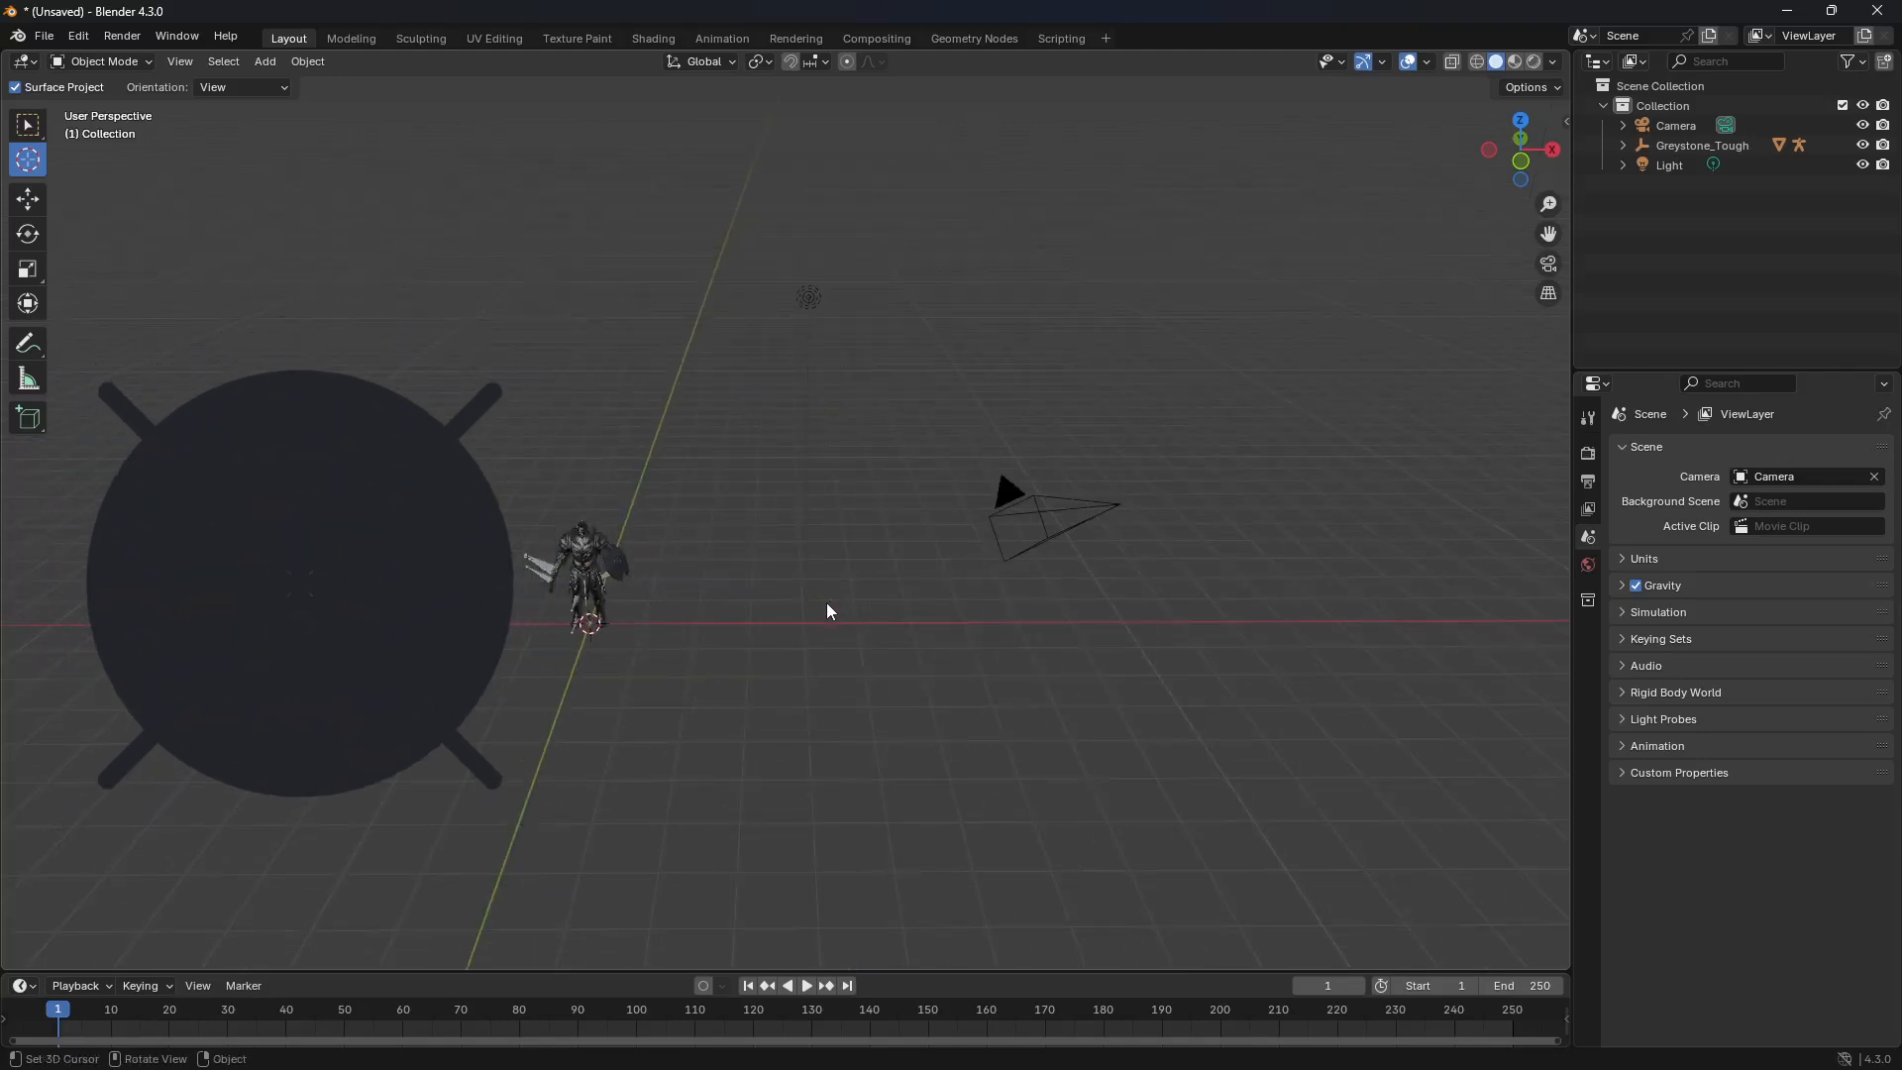
# Step: Place the 3D cursor between the character and the camera, and snap it back to the world origin
pyautogui.click(807, 617)
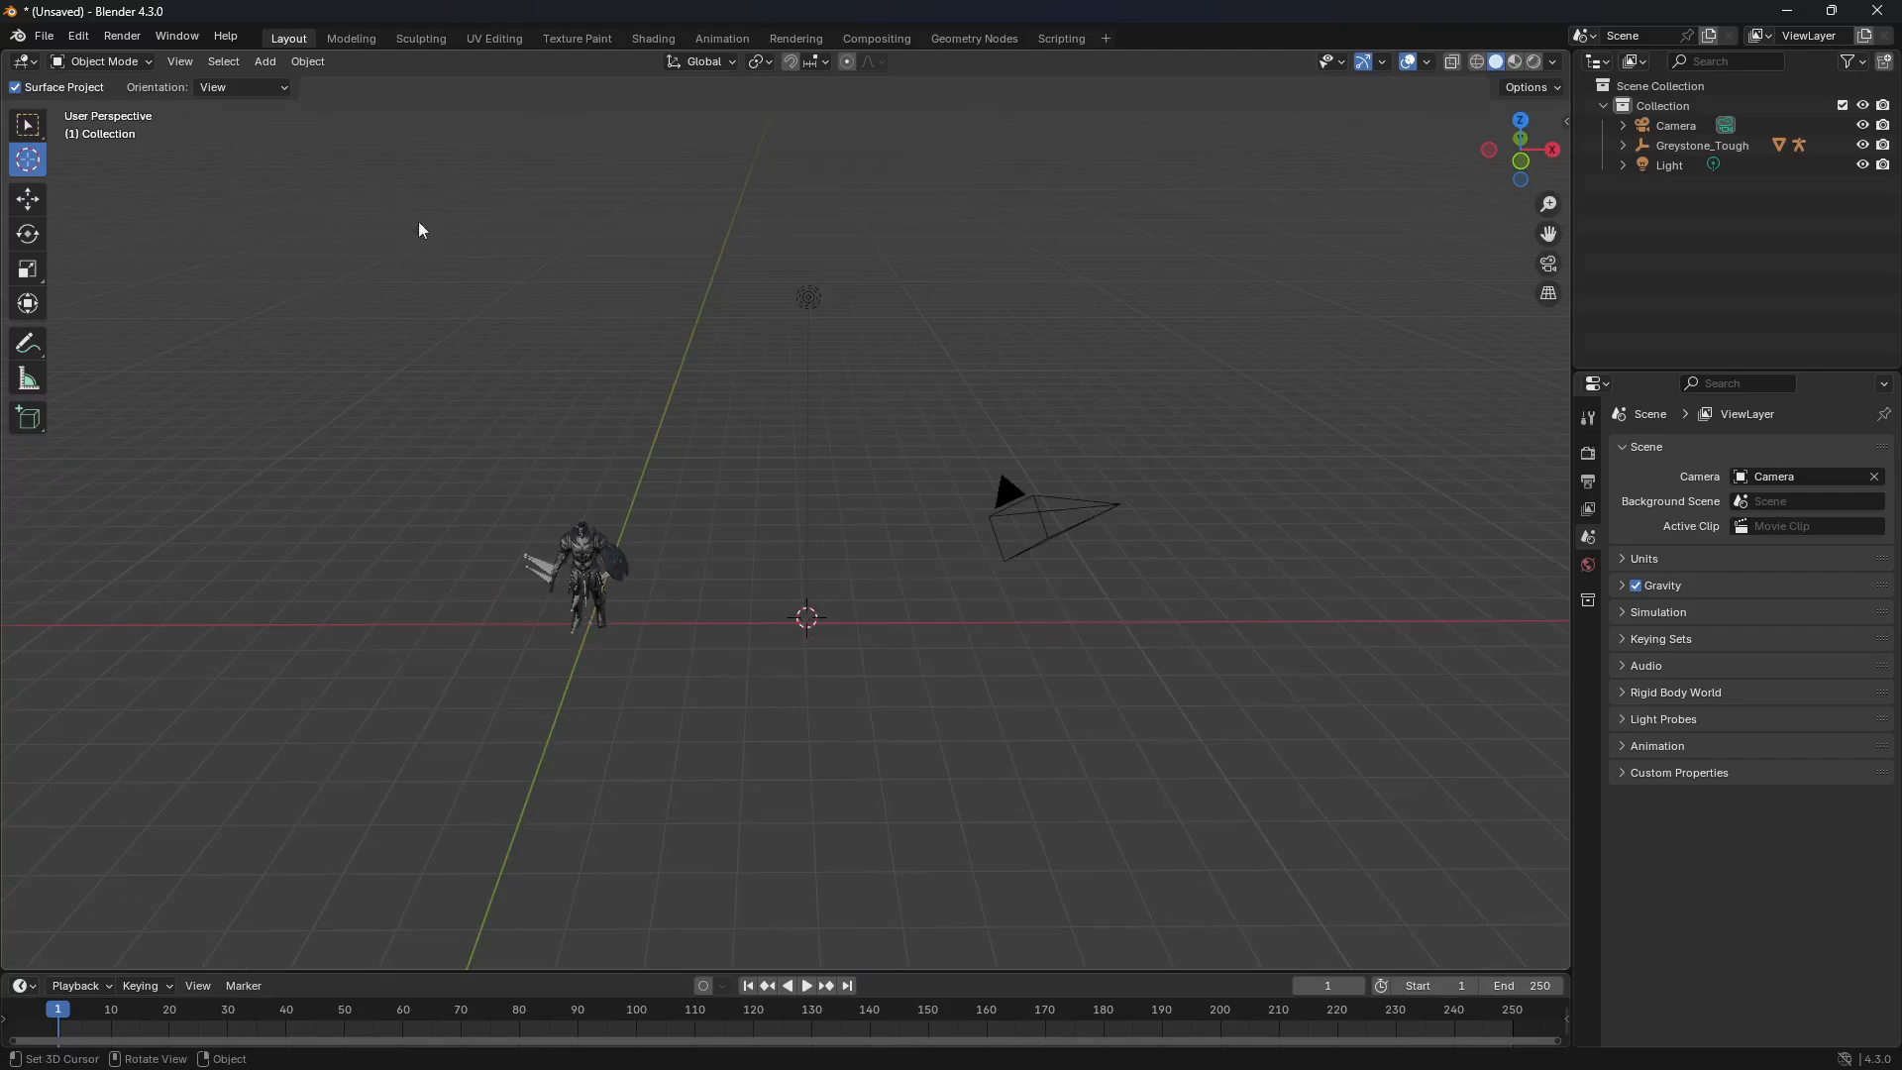
pyautogui.click(308, 63)
pyautogui.moveTo(311, 85)
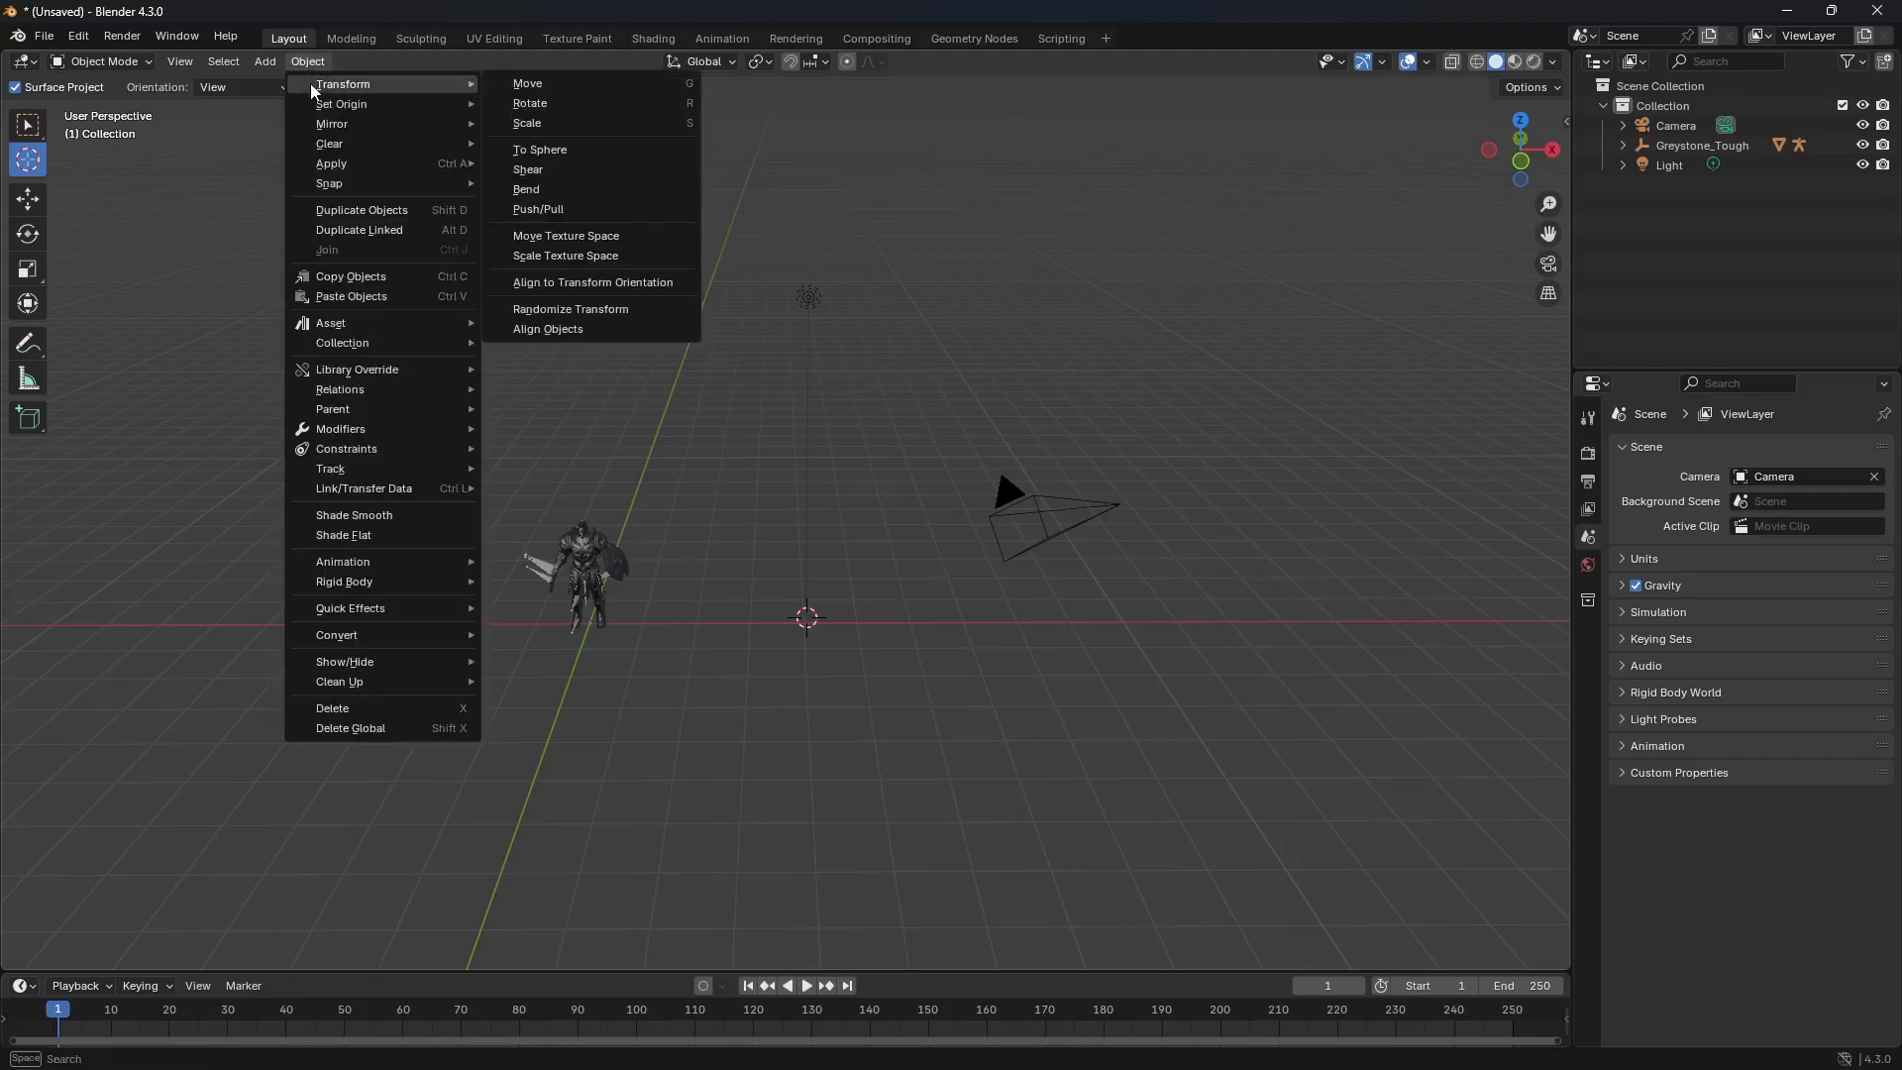
pyautogui.moveTo(371, 188)
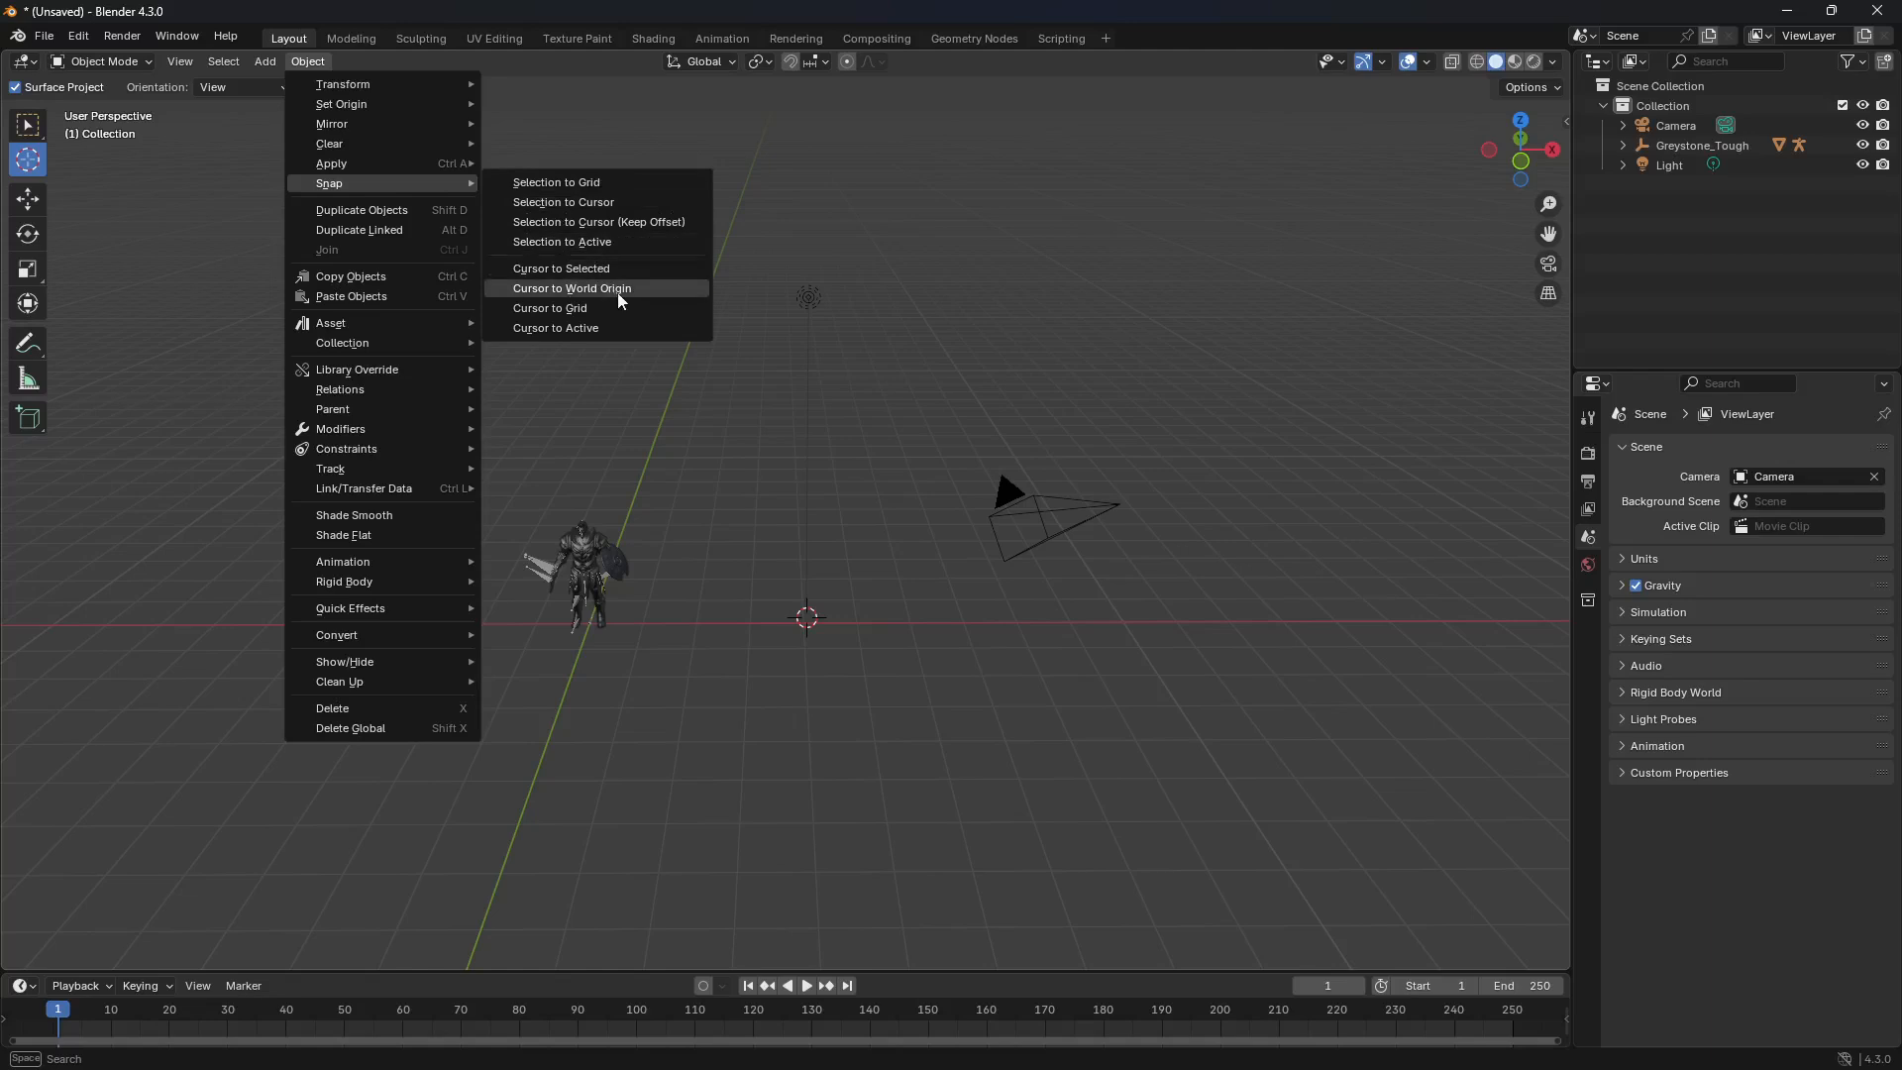
pyautogui.click(680, 294)
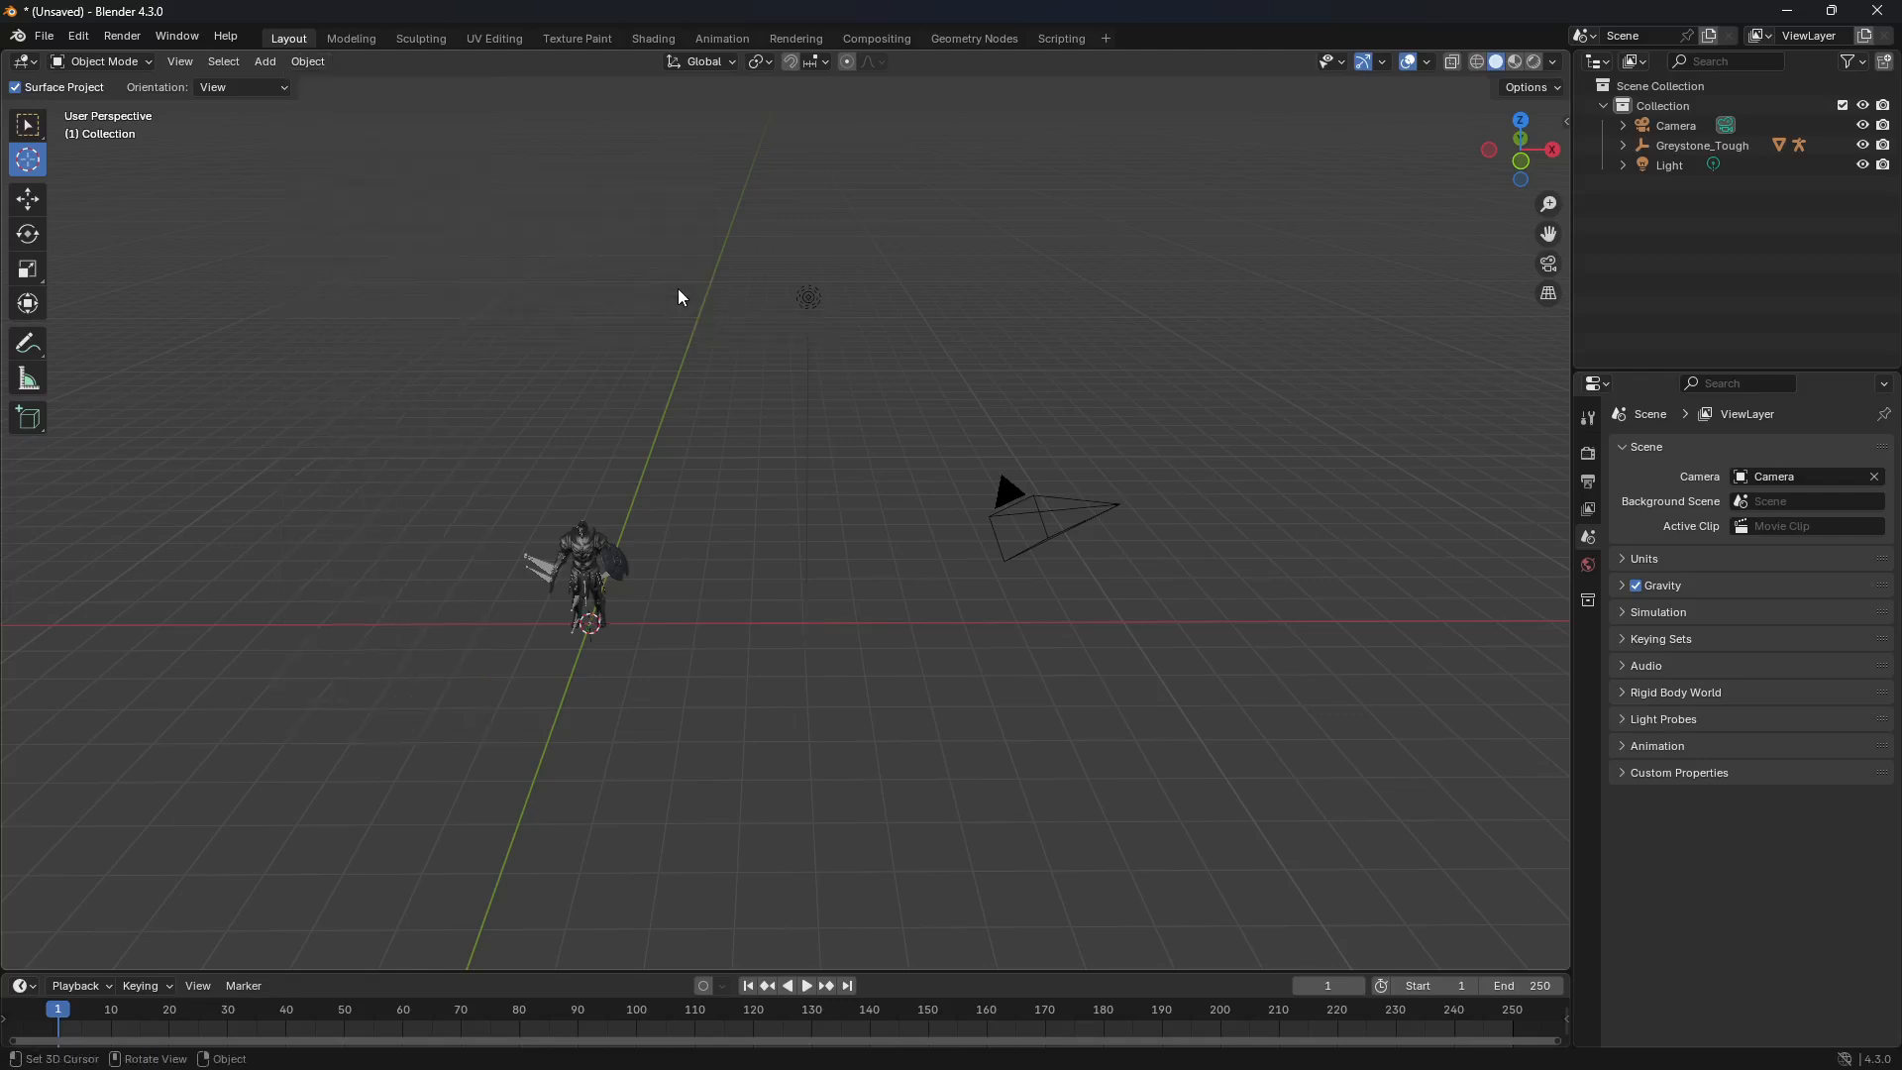
# Step: Move the 3D cursor along the X axis away from the character, and use Snap Cursor to World Origin to return it
pyautogui.click(875, 625)
pyautogui.rightClick(878, 631)
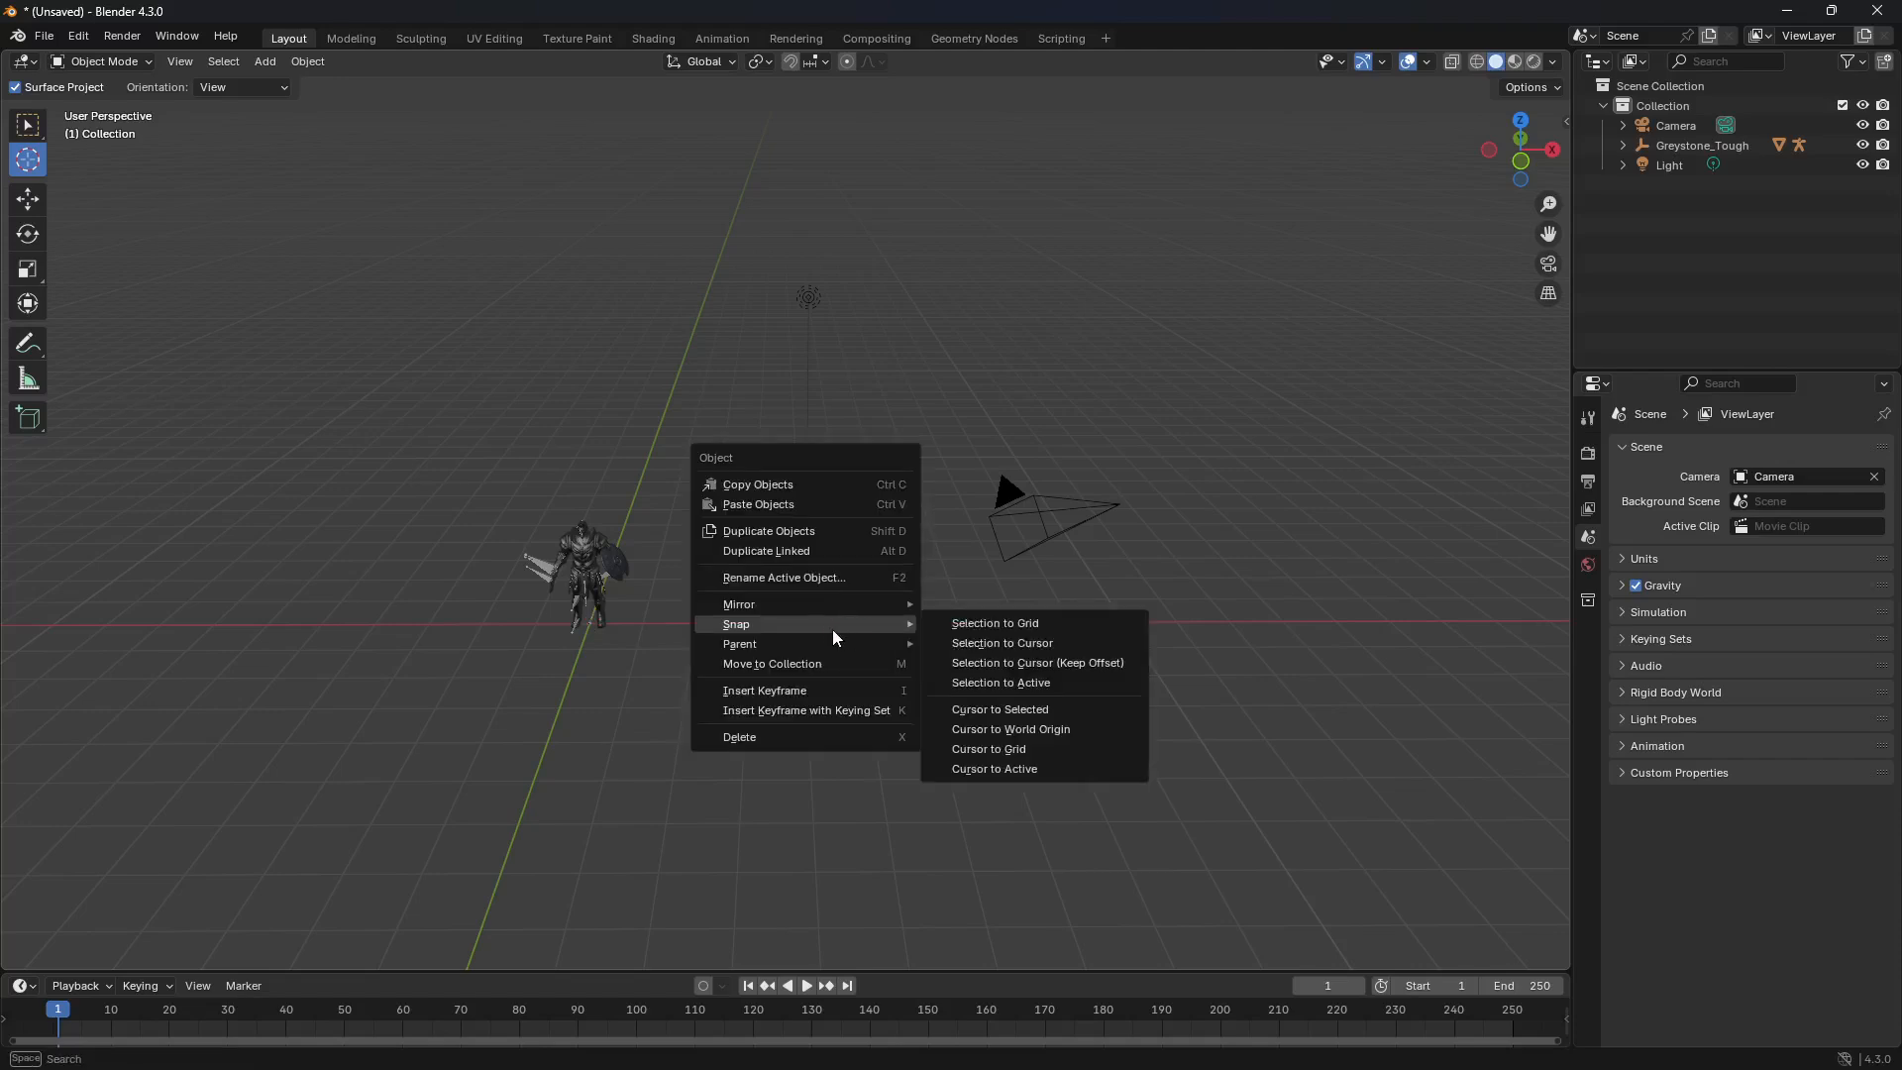
pyautogui.click(1046, 733)
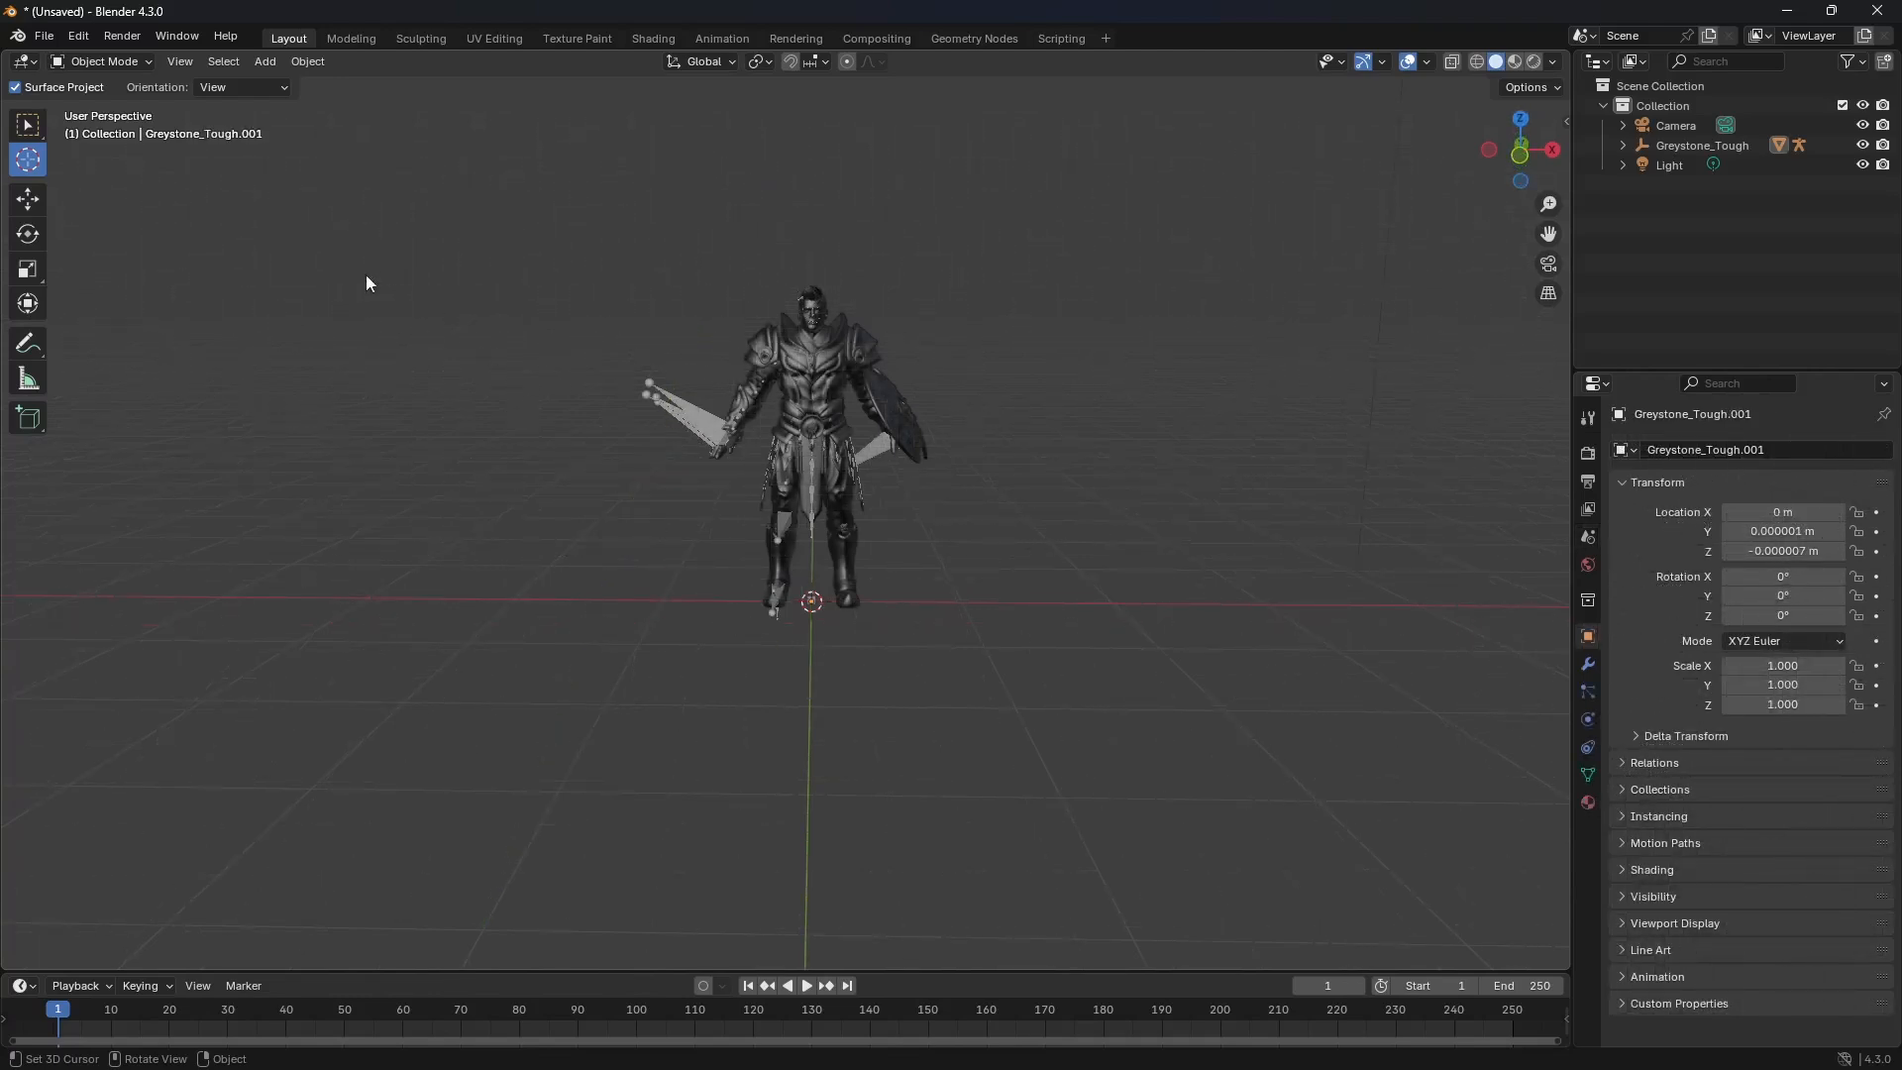
# Step: Activate the Select Box tool, select the Greystone_Tough mesh, and toggle between Edit Mode and Object Mode, ending in Object Mode
pyautogui.click(28, 125)
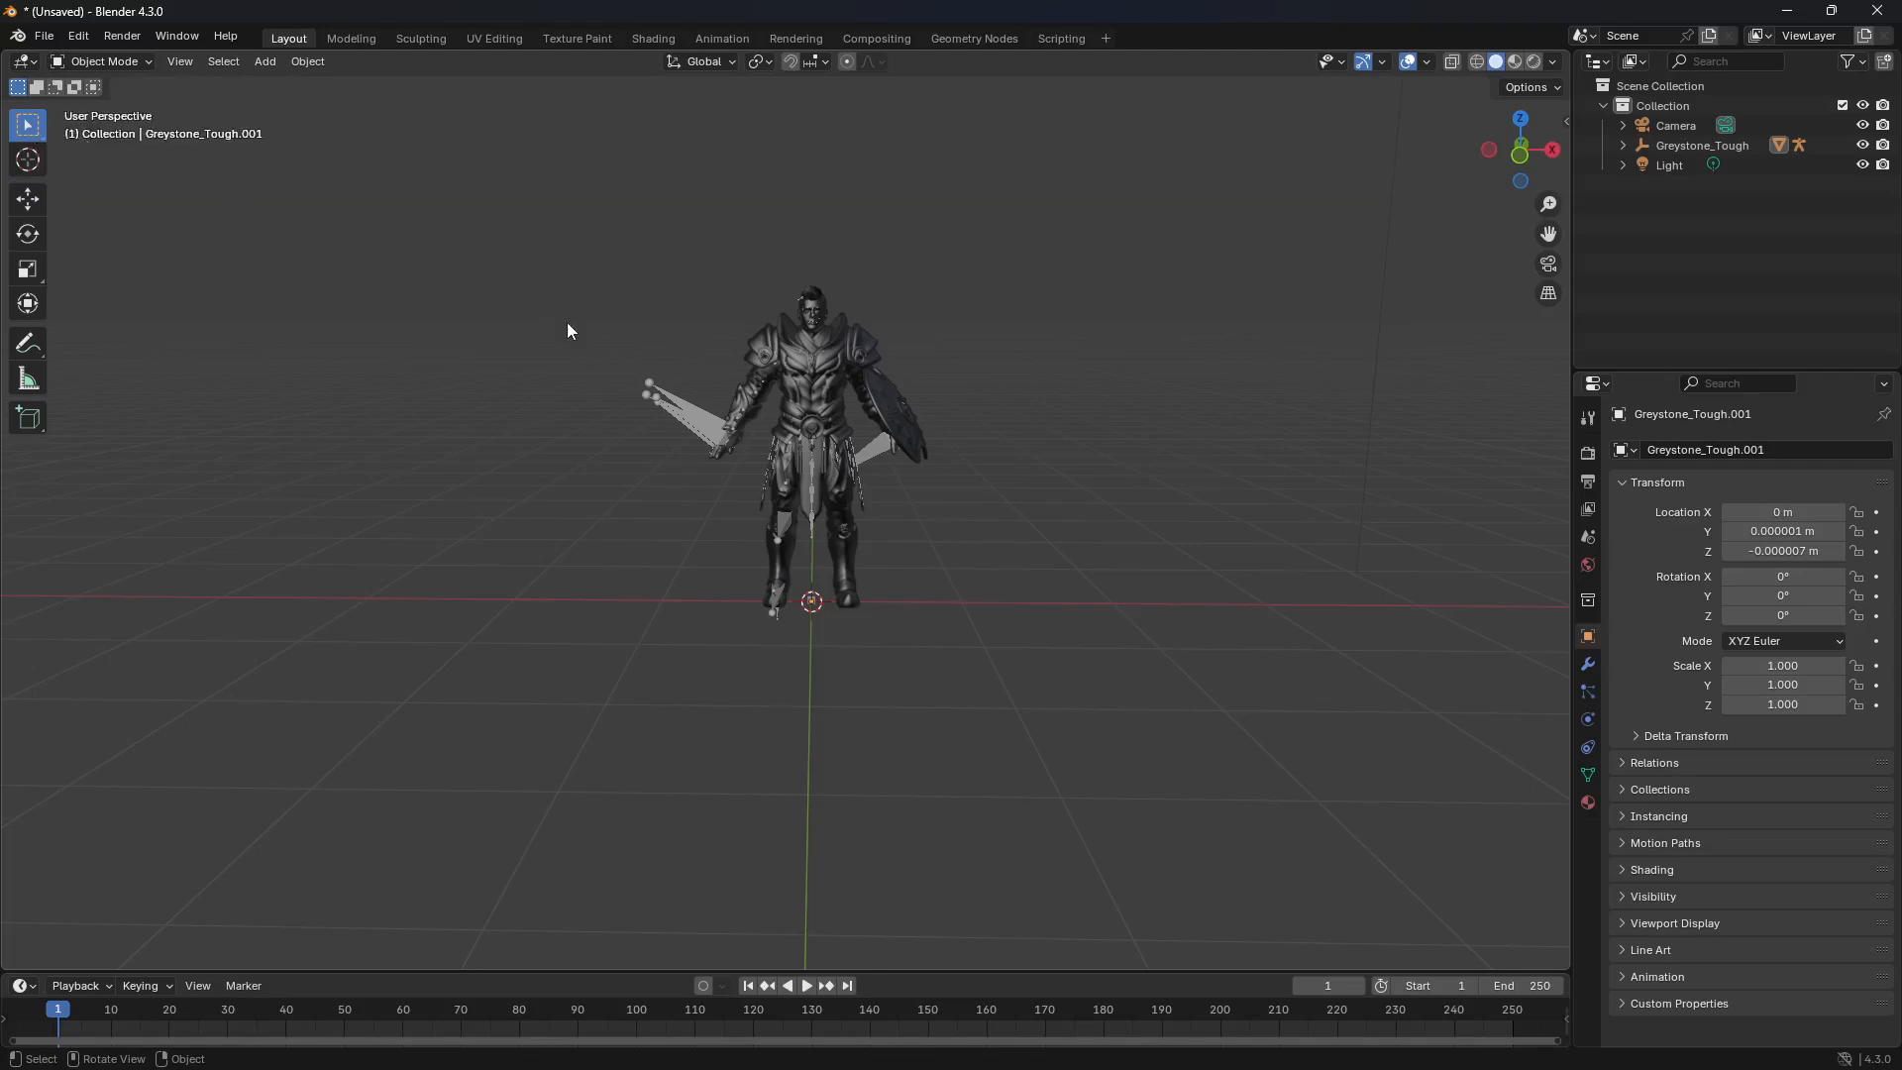
pyautogui.click(817, 386)
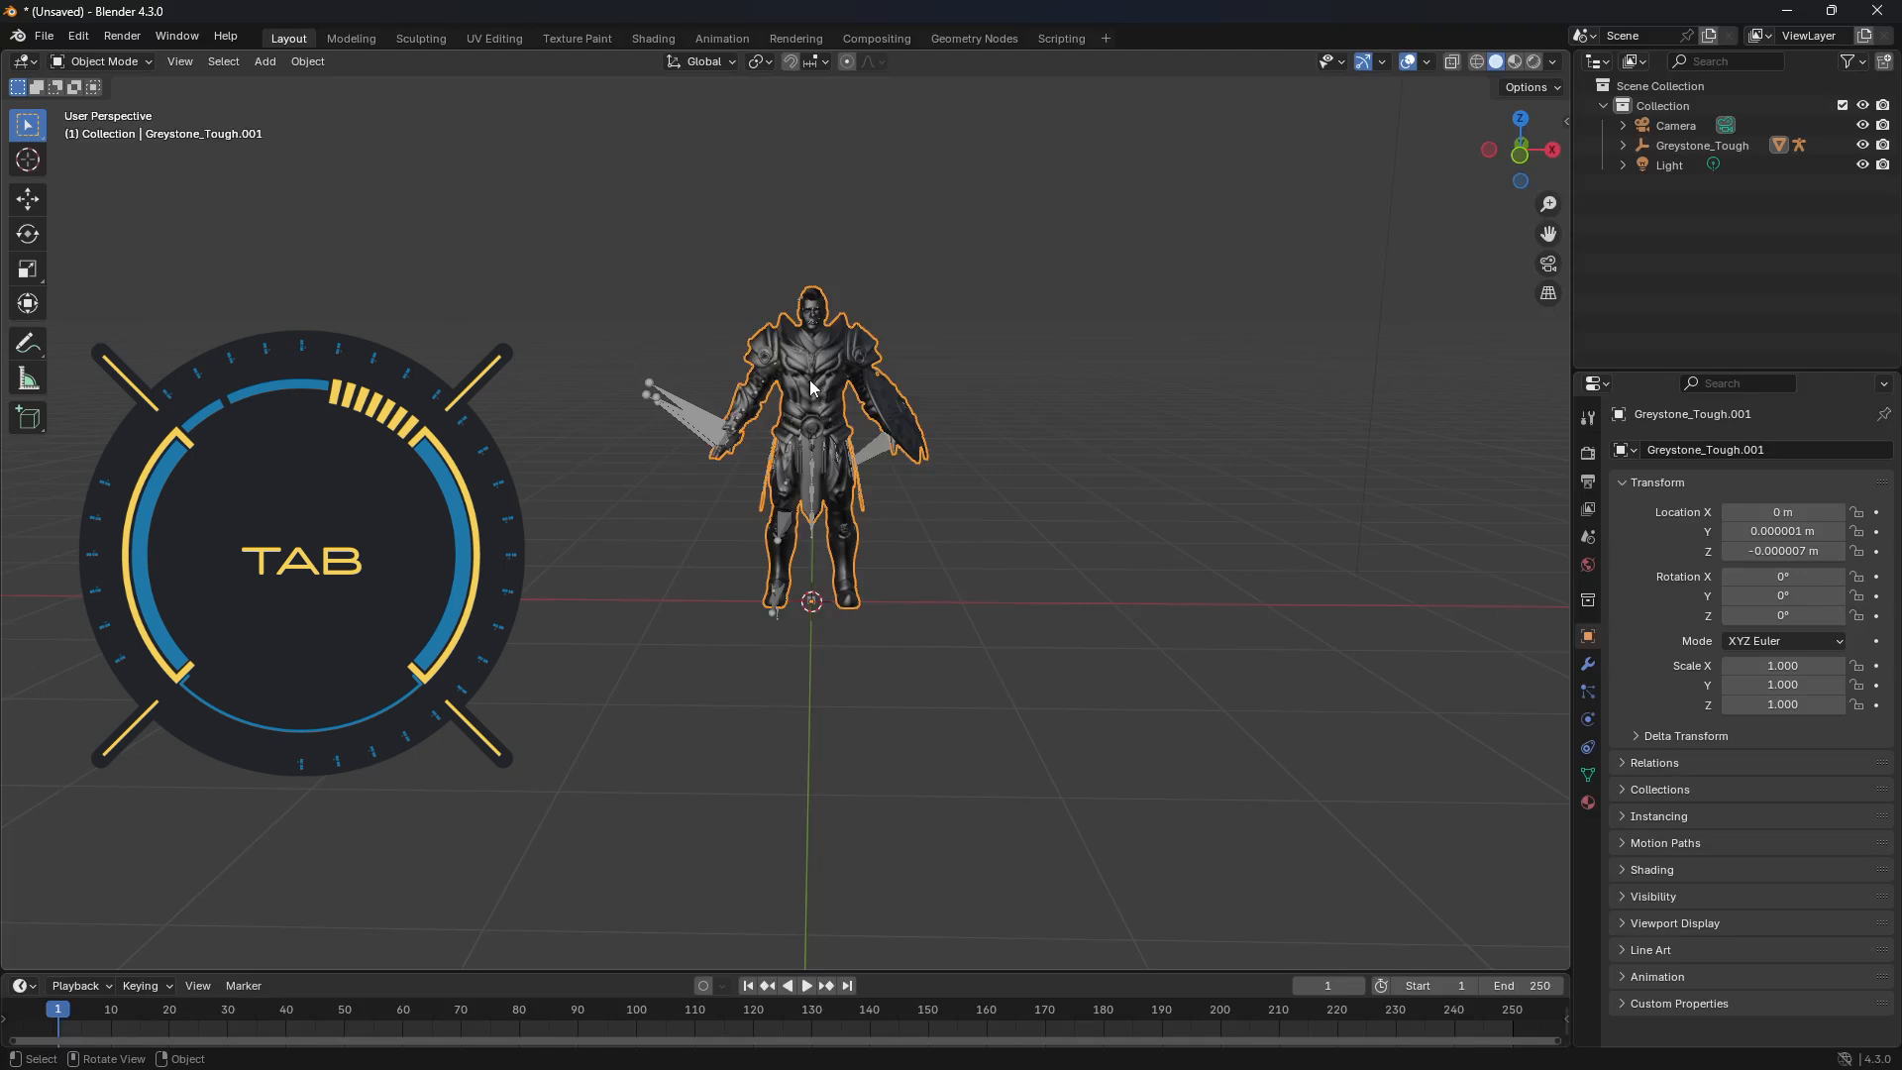
pyautogui.press('Tab')
pyautogui.press('Tab')
pyautogui.press('Tab')
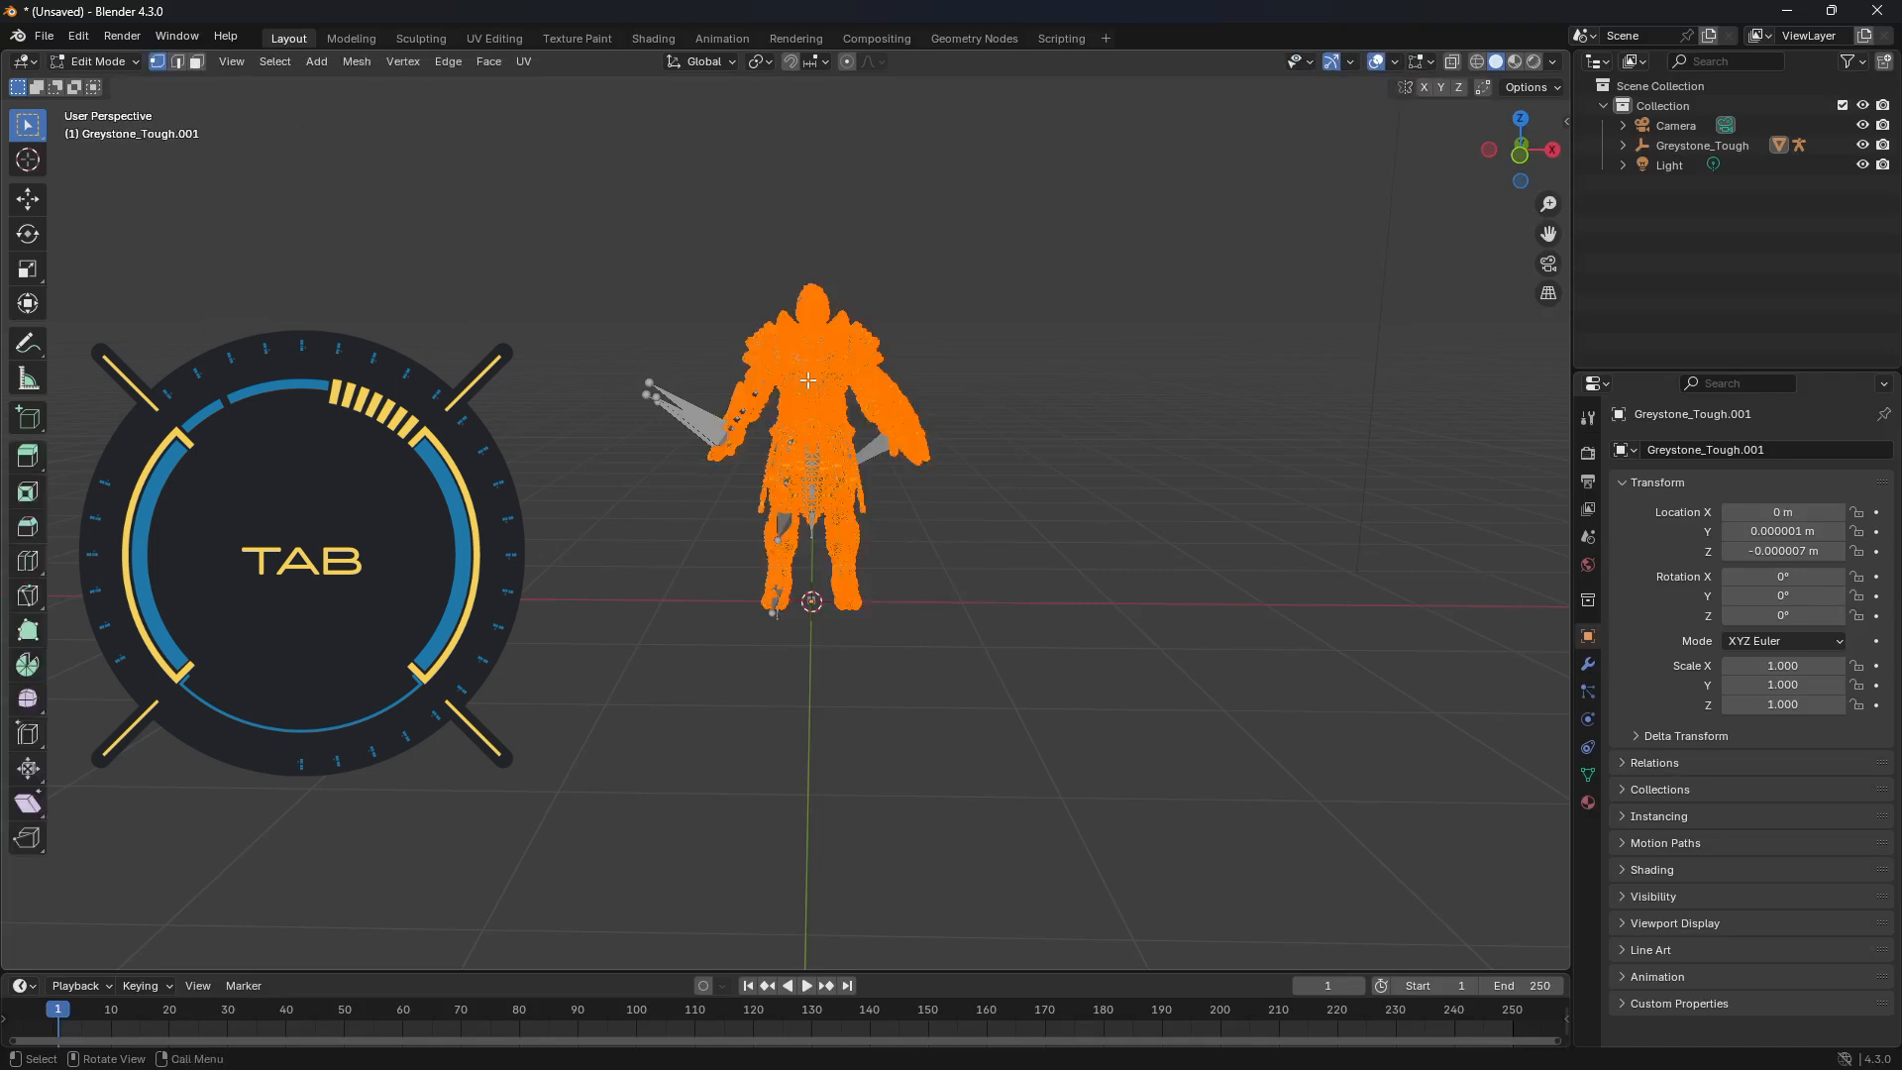
pyautogui.press('Tab')
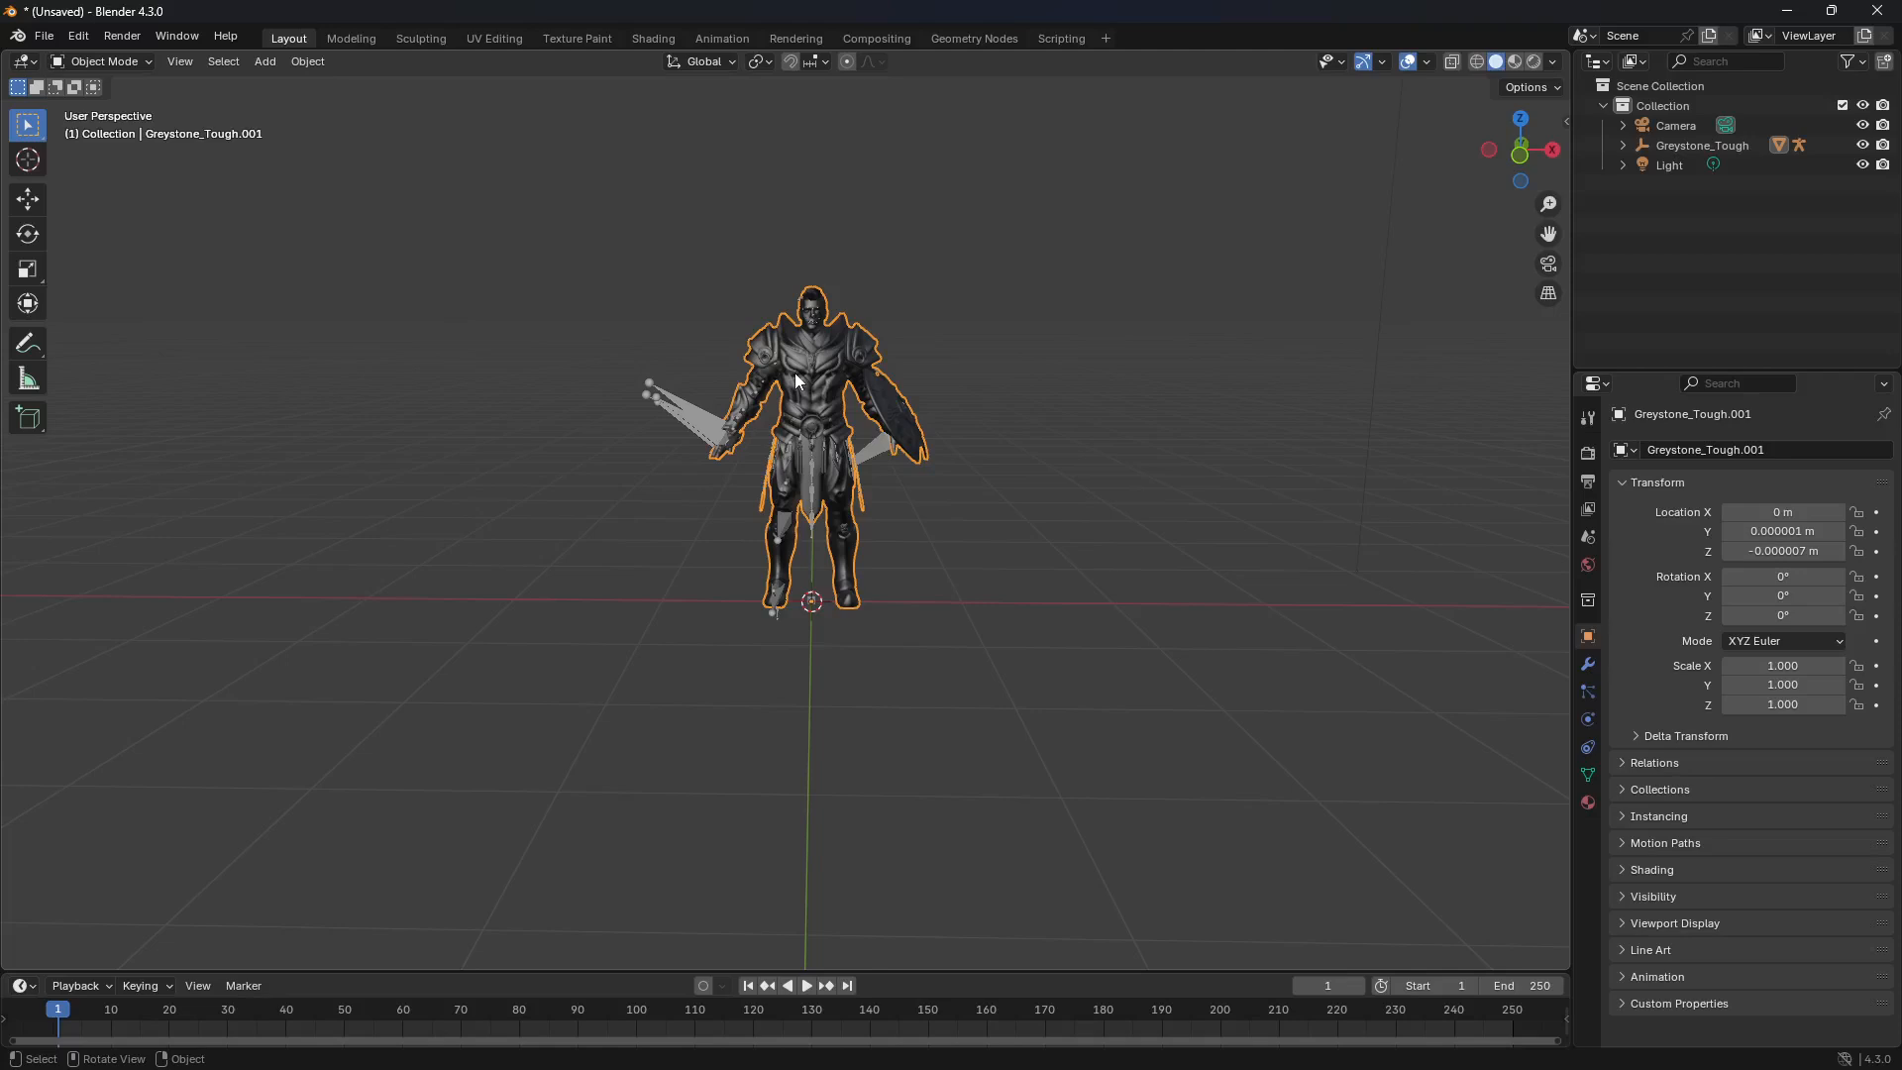
pyautogui.click(148, 62)
pyautogui.click(295, 142)
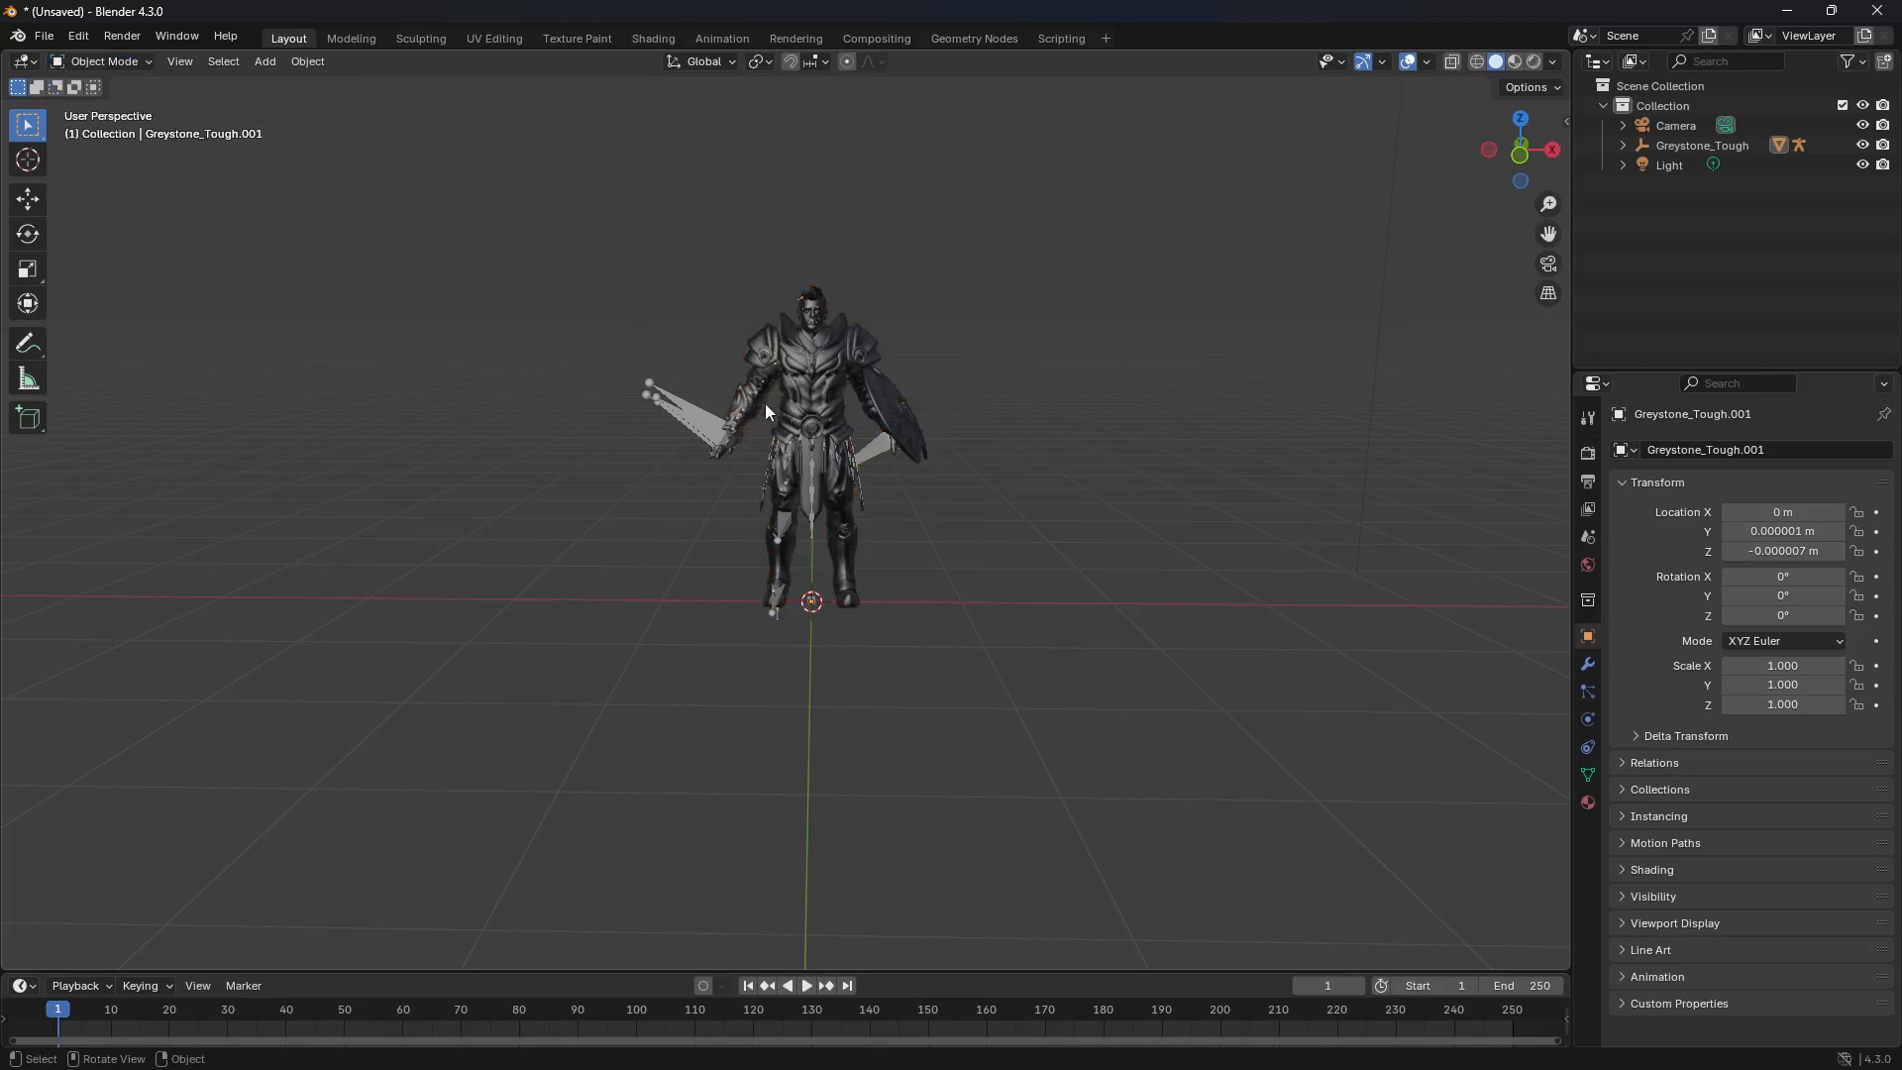
# Step: Move the Greystone_Tough mesh about 250 m along the X axis, away from its armature
pyautogui.click(800, 416)
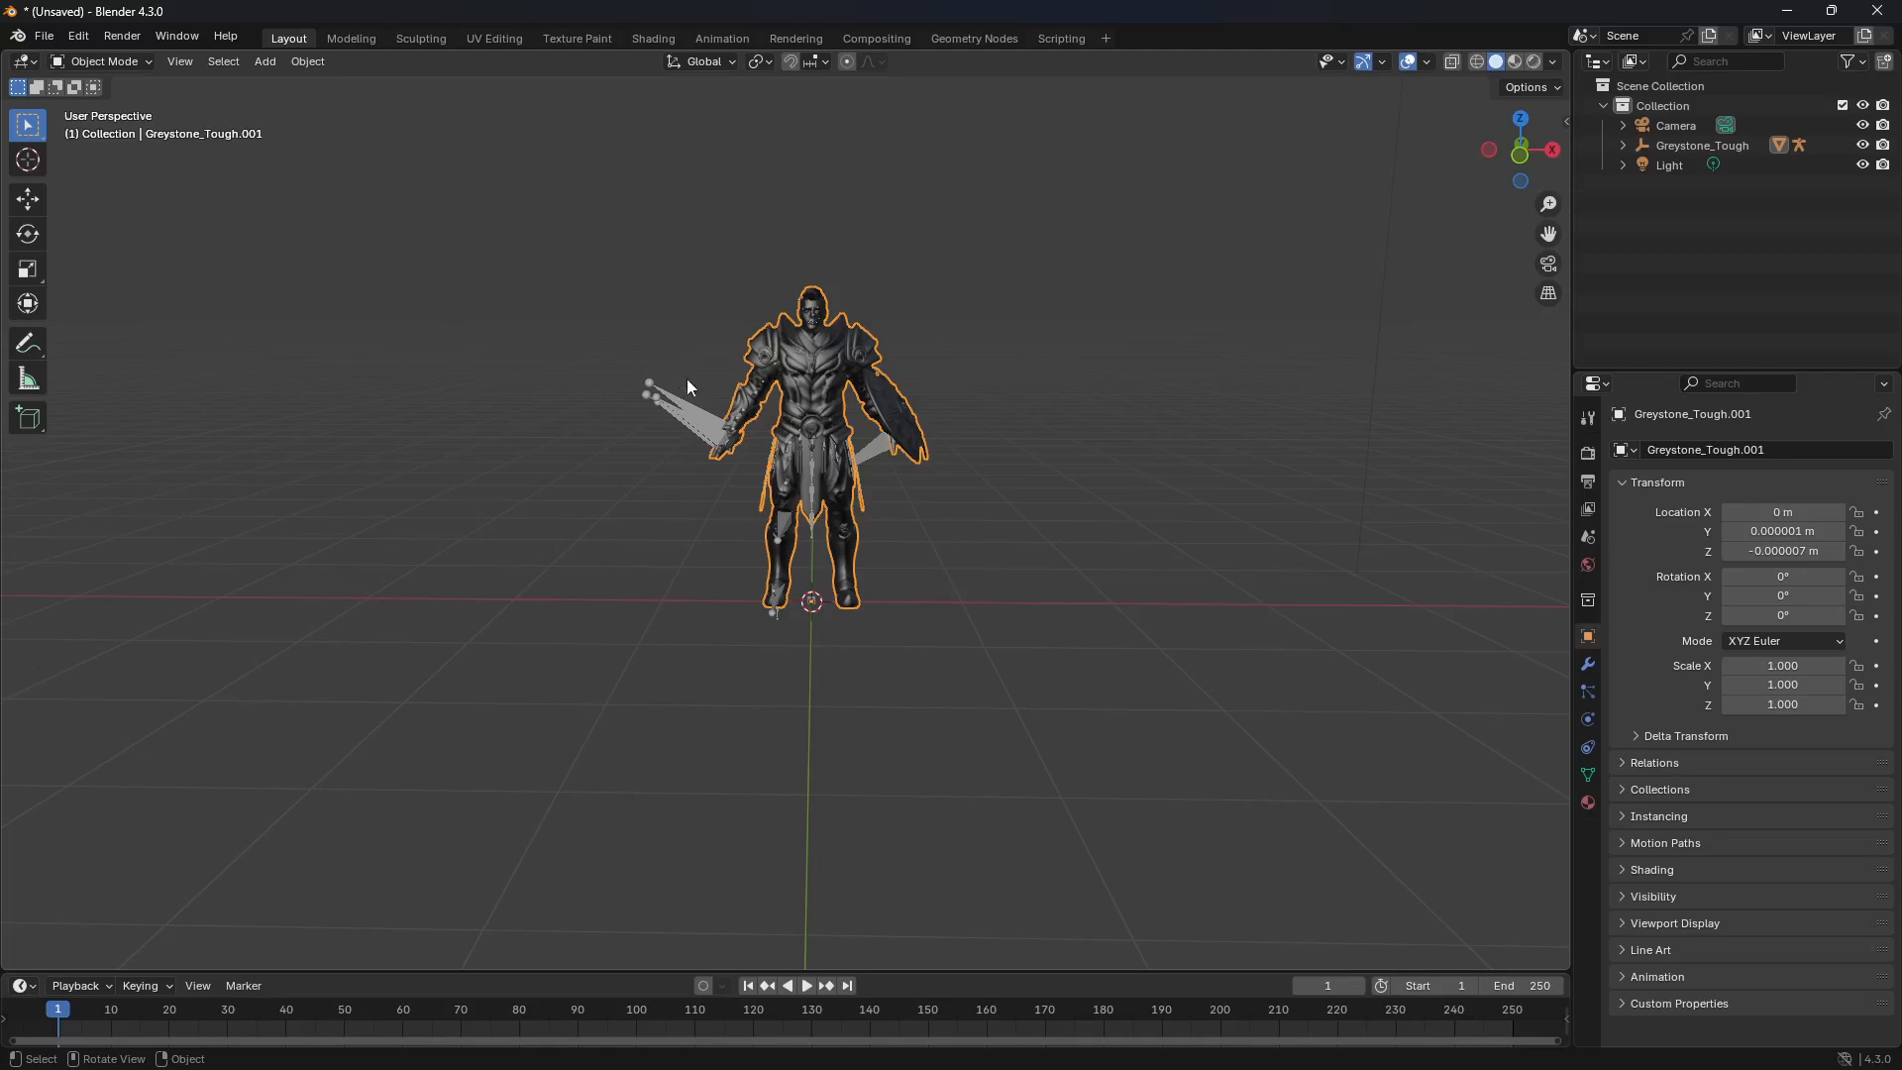
pyautogui.click(34, 204)
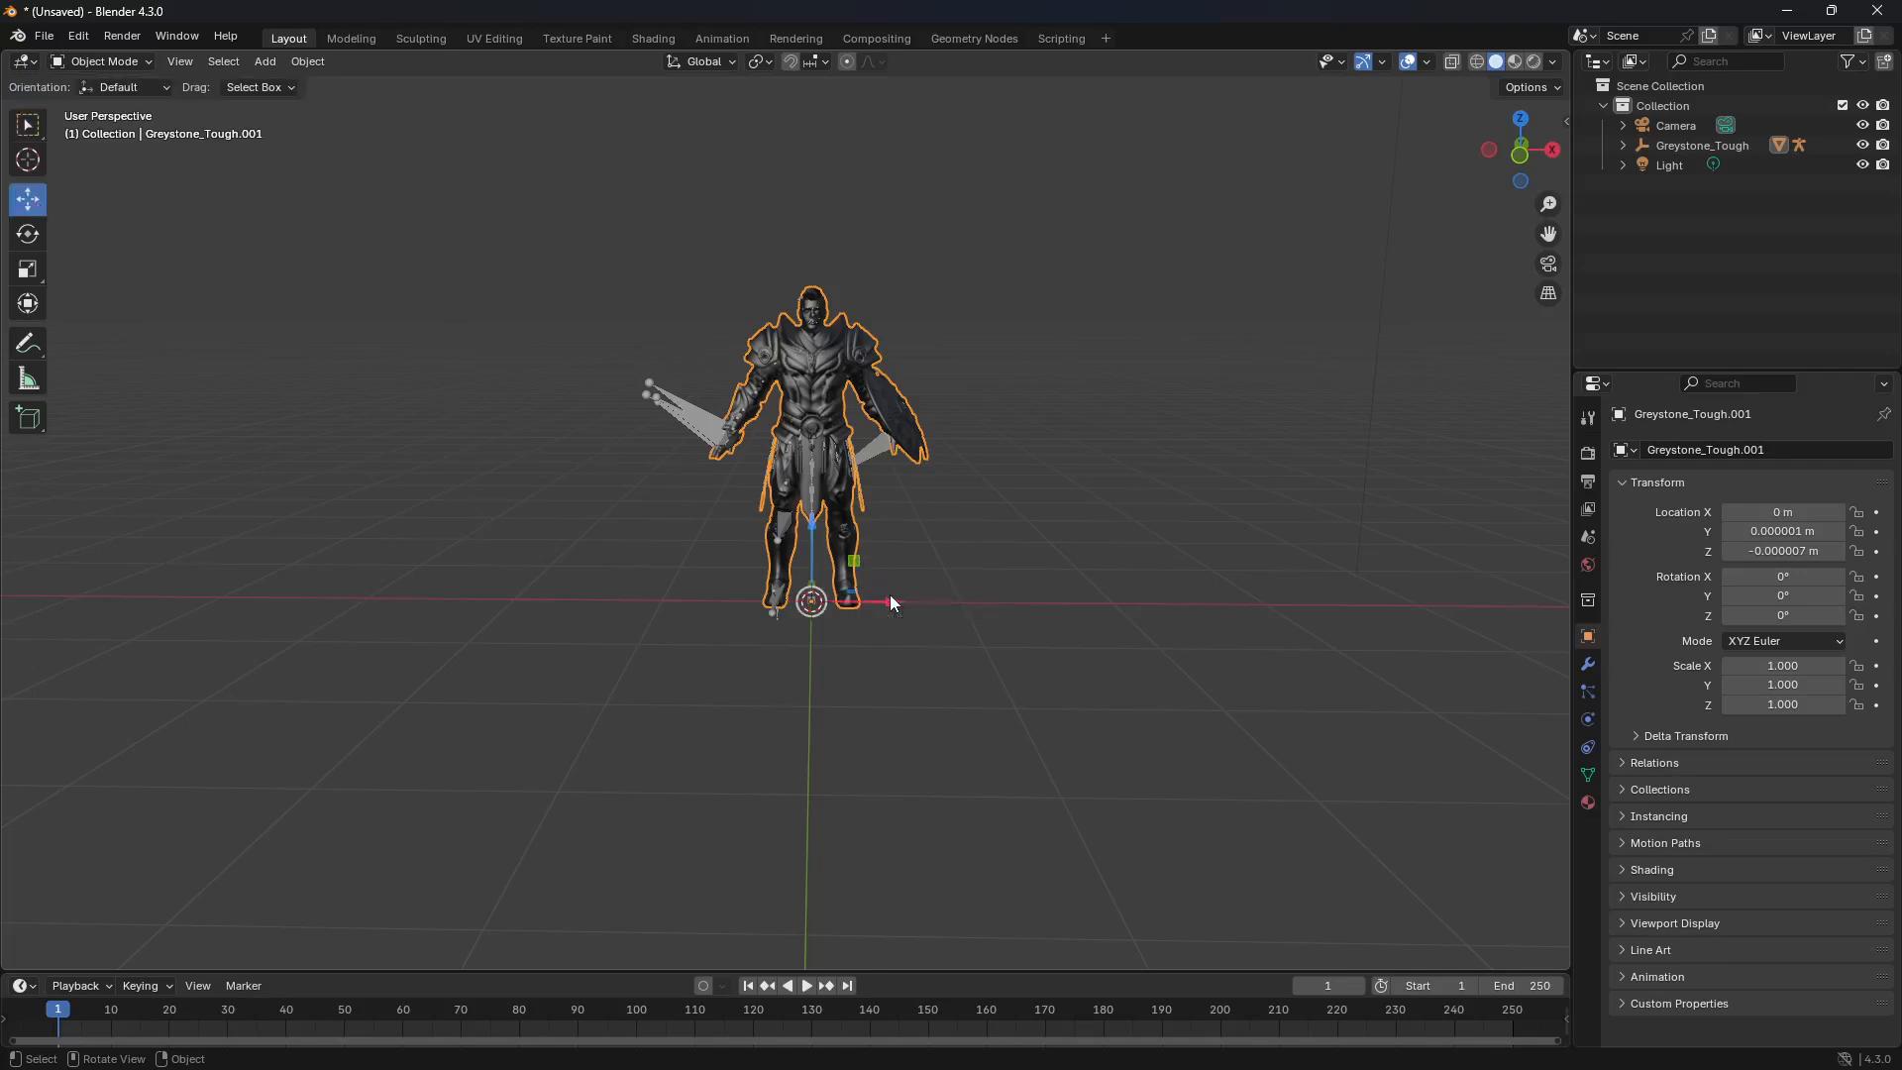
pyautogui.moveTo(889, 602); pyautogui.dragTo(1277, 649)
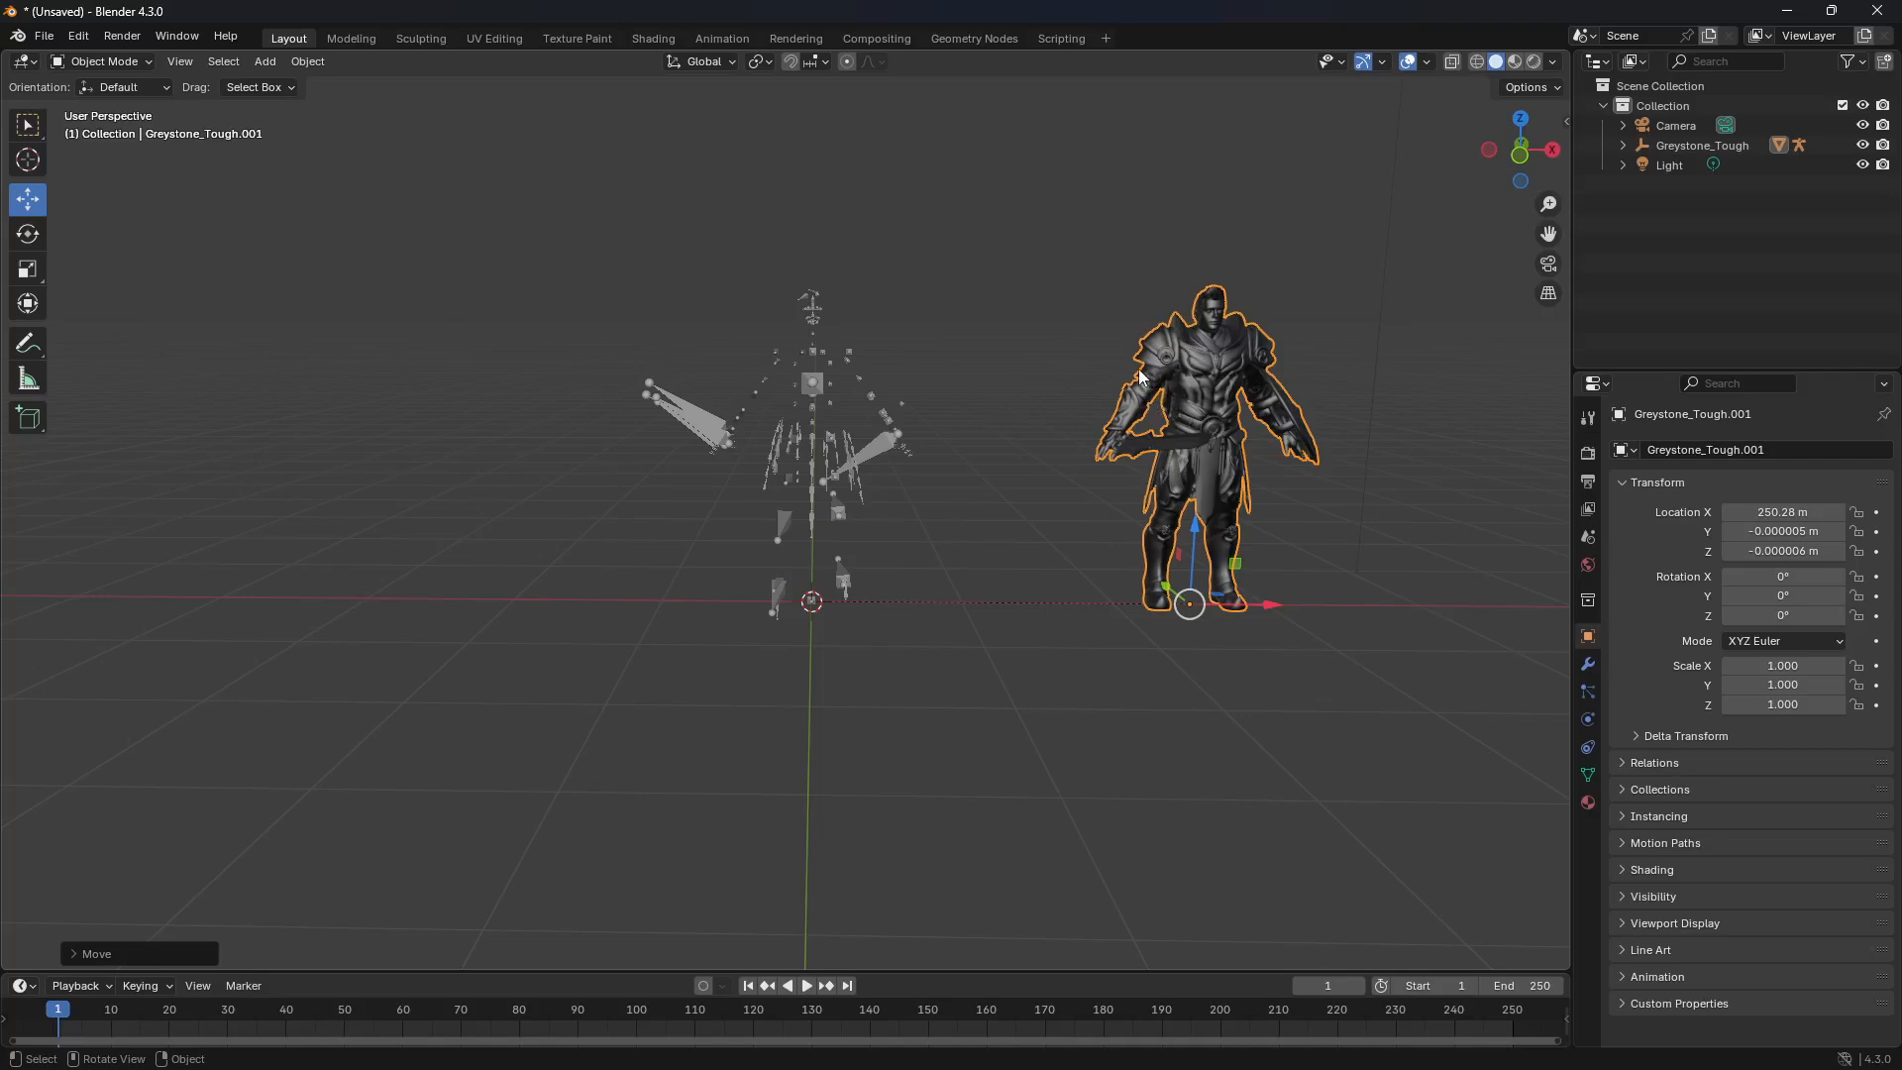
# Step: Snap the selected Greystone_Tough mesh to the 3D cursor at the world origin
pyautogui.click(308, 61)
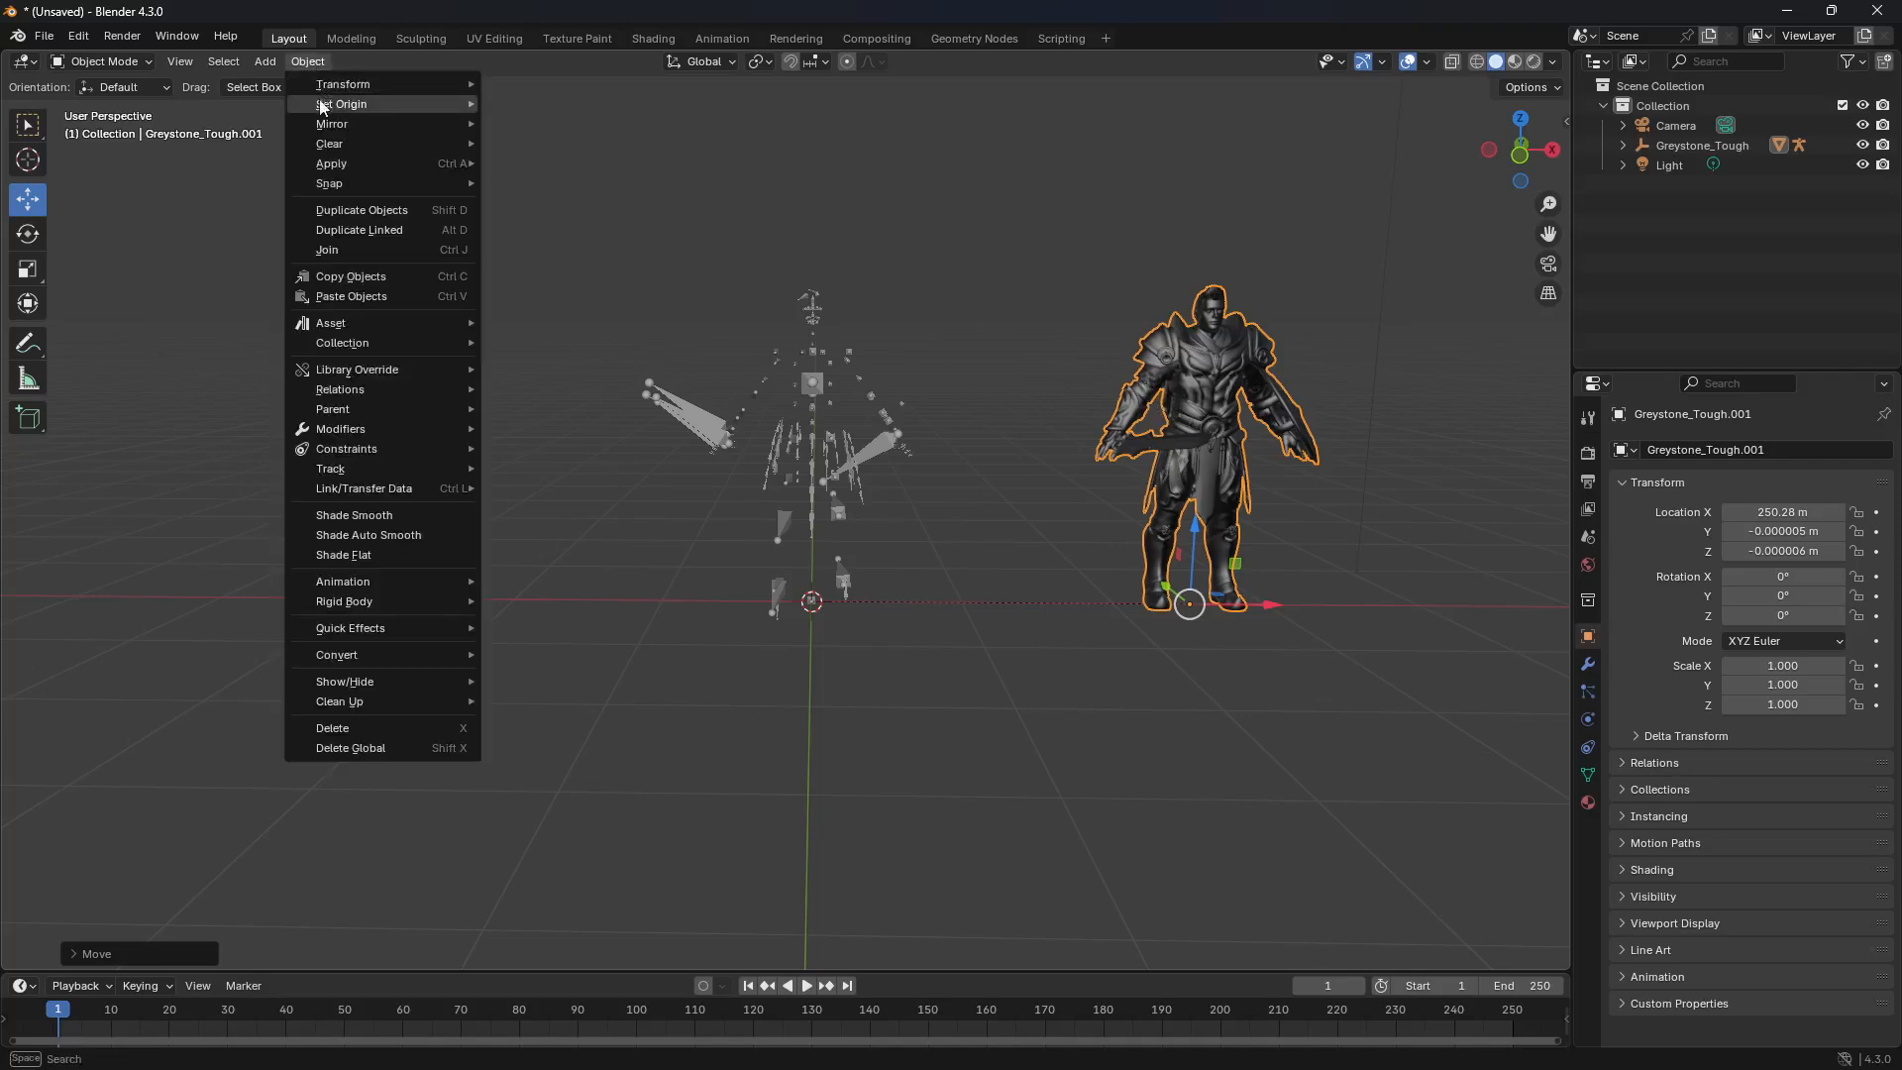
pyautogui.moveTo(369, 181)
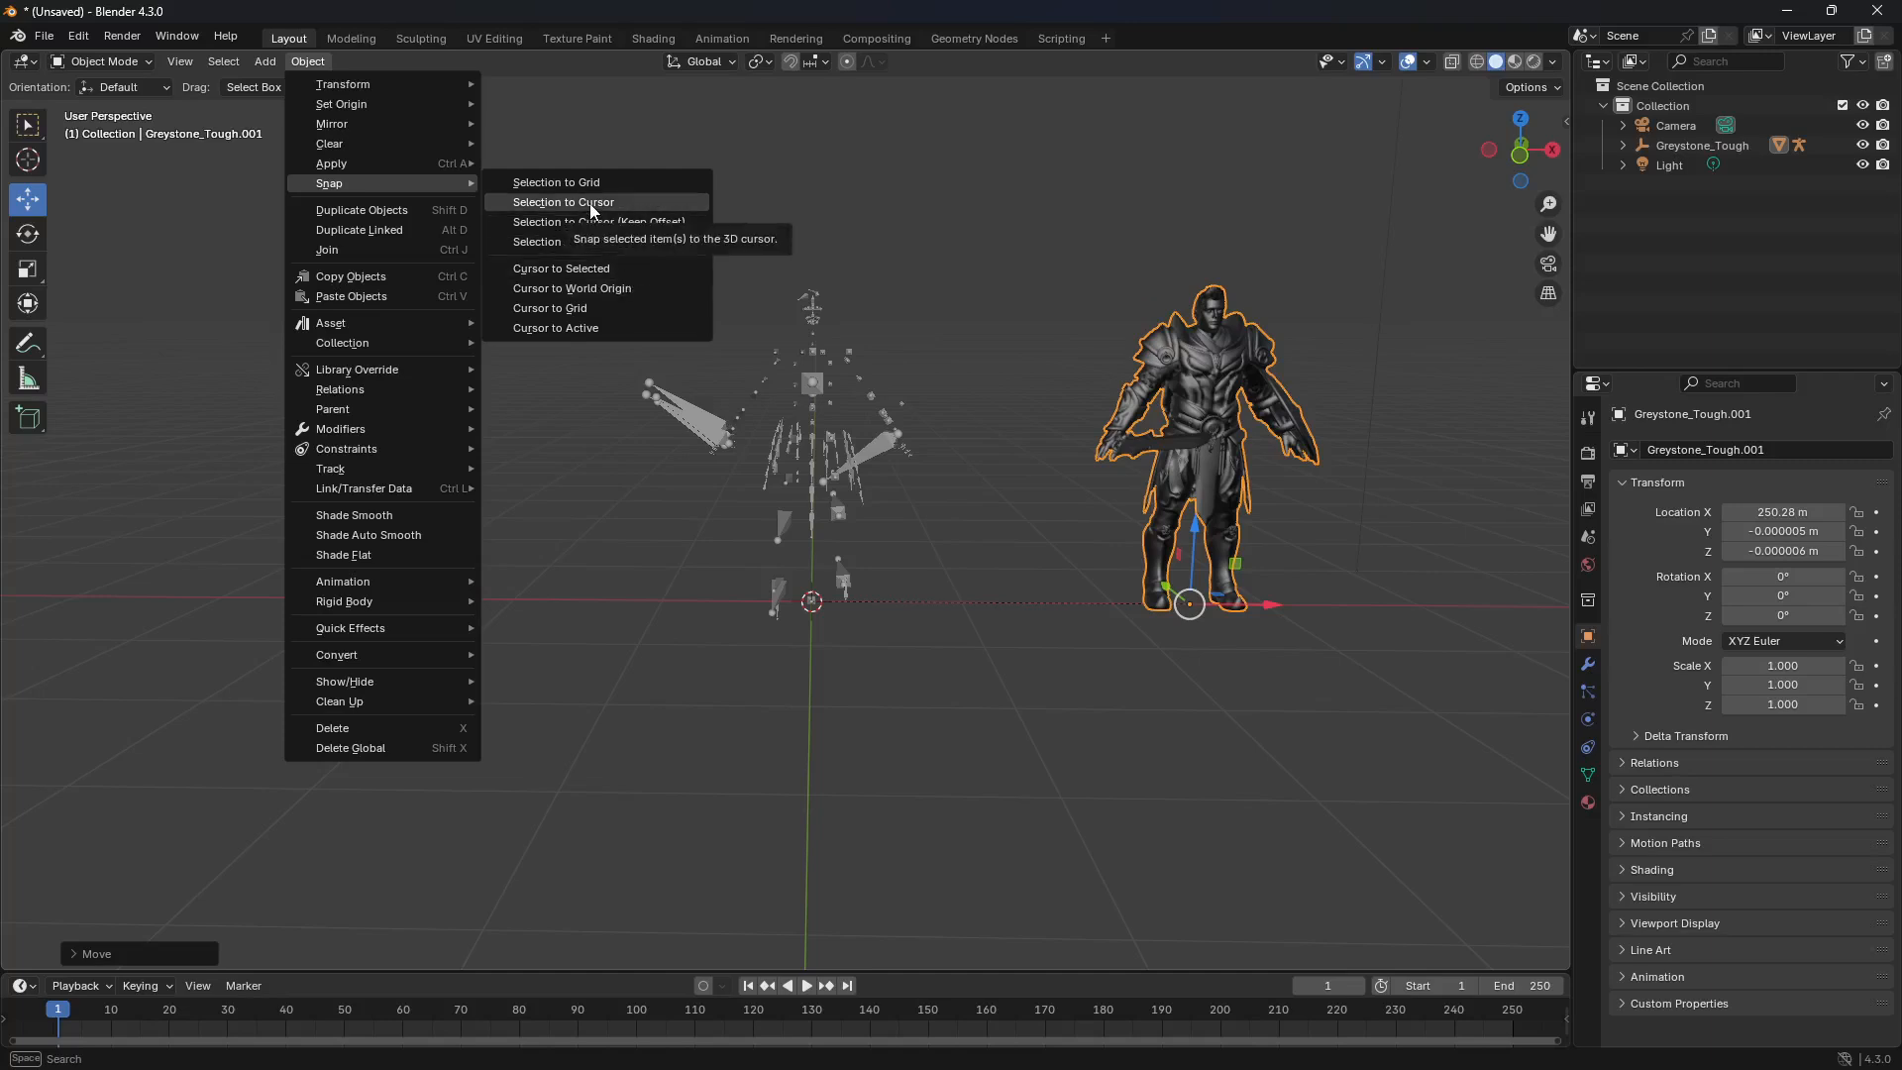
pyautogui.click(647, 204)
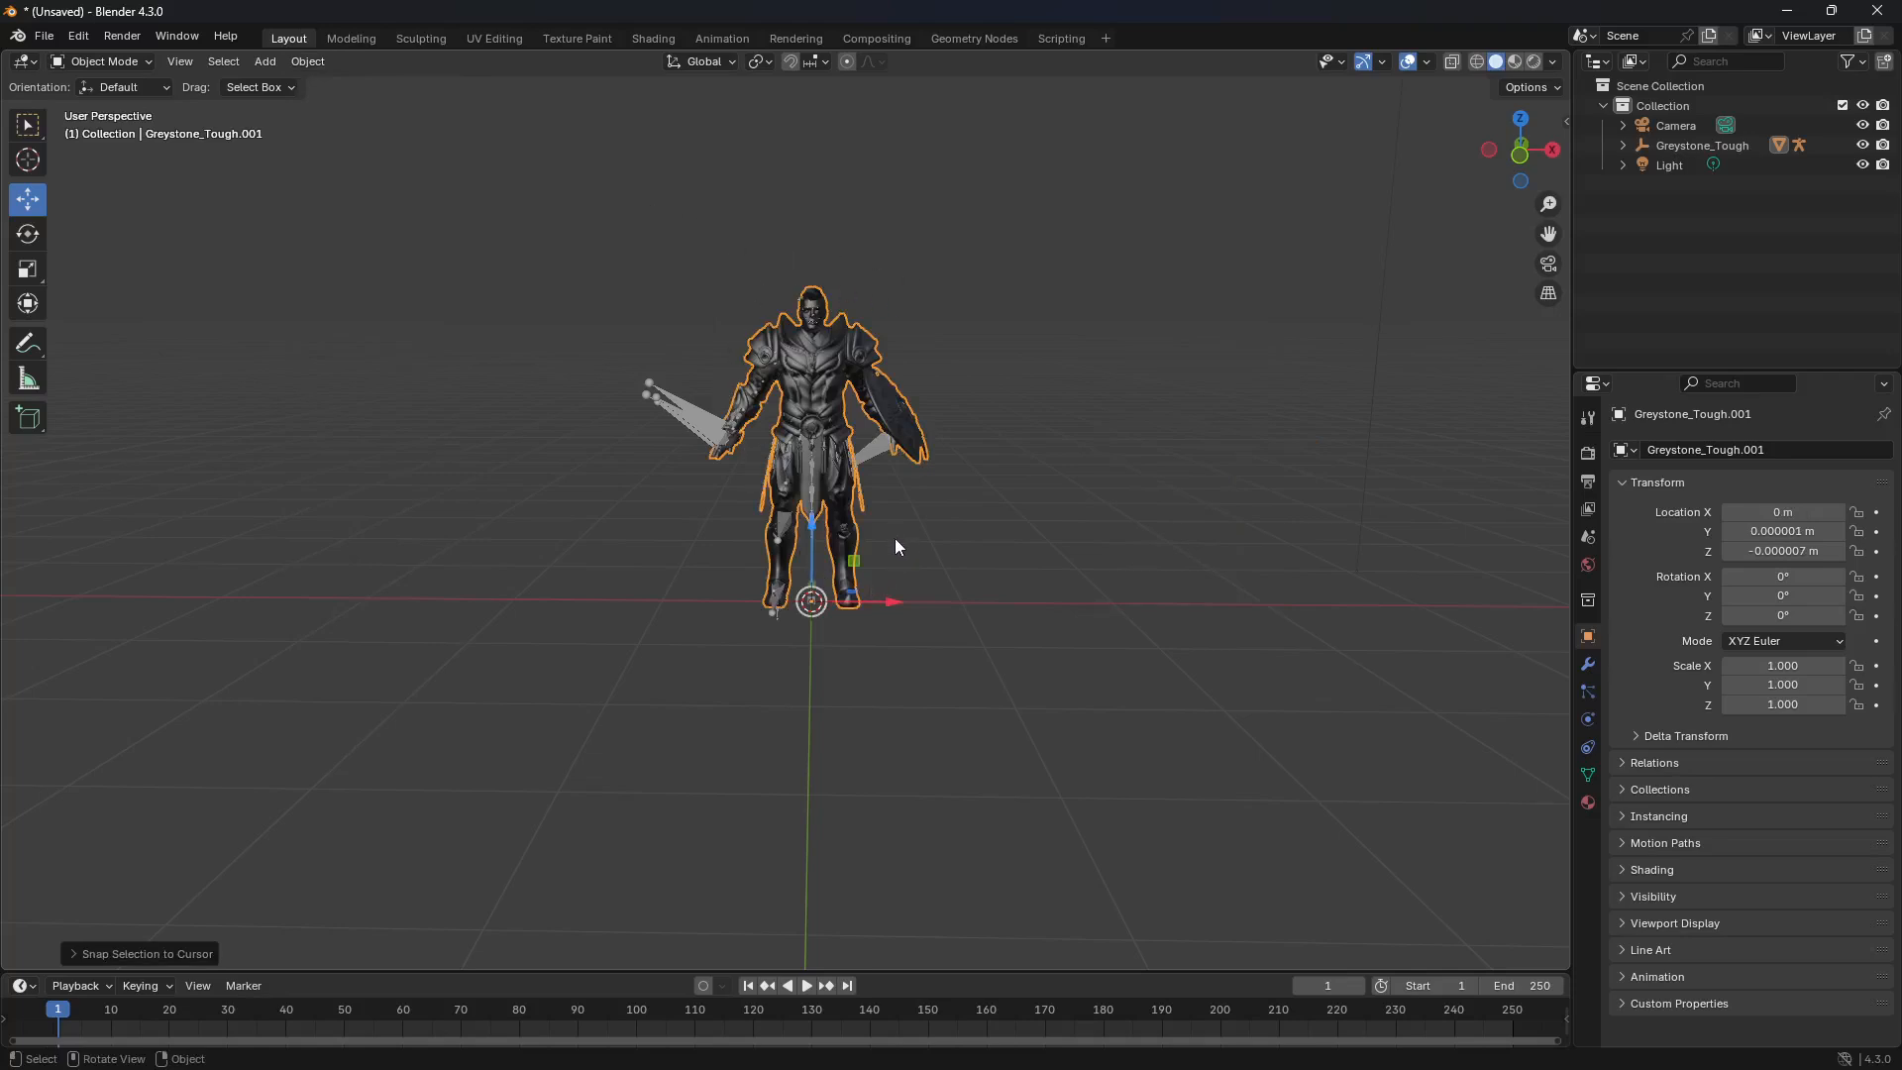
# Step: With the Select Box tool, select the root armature and add the Greystone_Tough mesh to the selection as the active object
pyautogui.scroll(3, 814, 373)
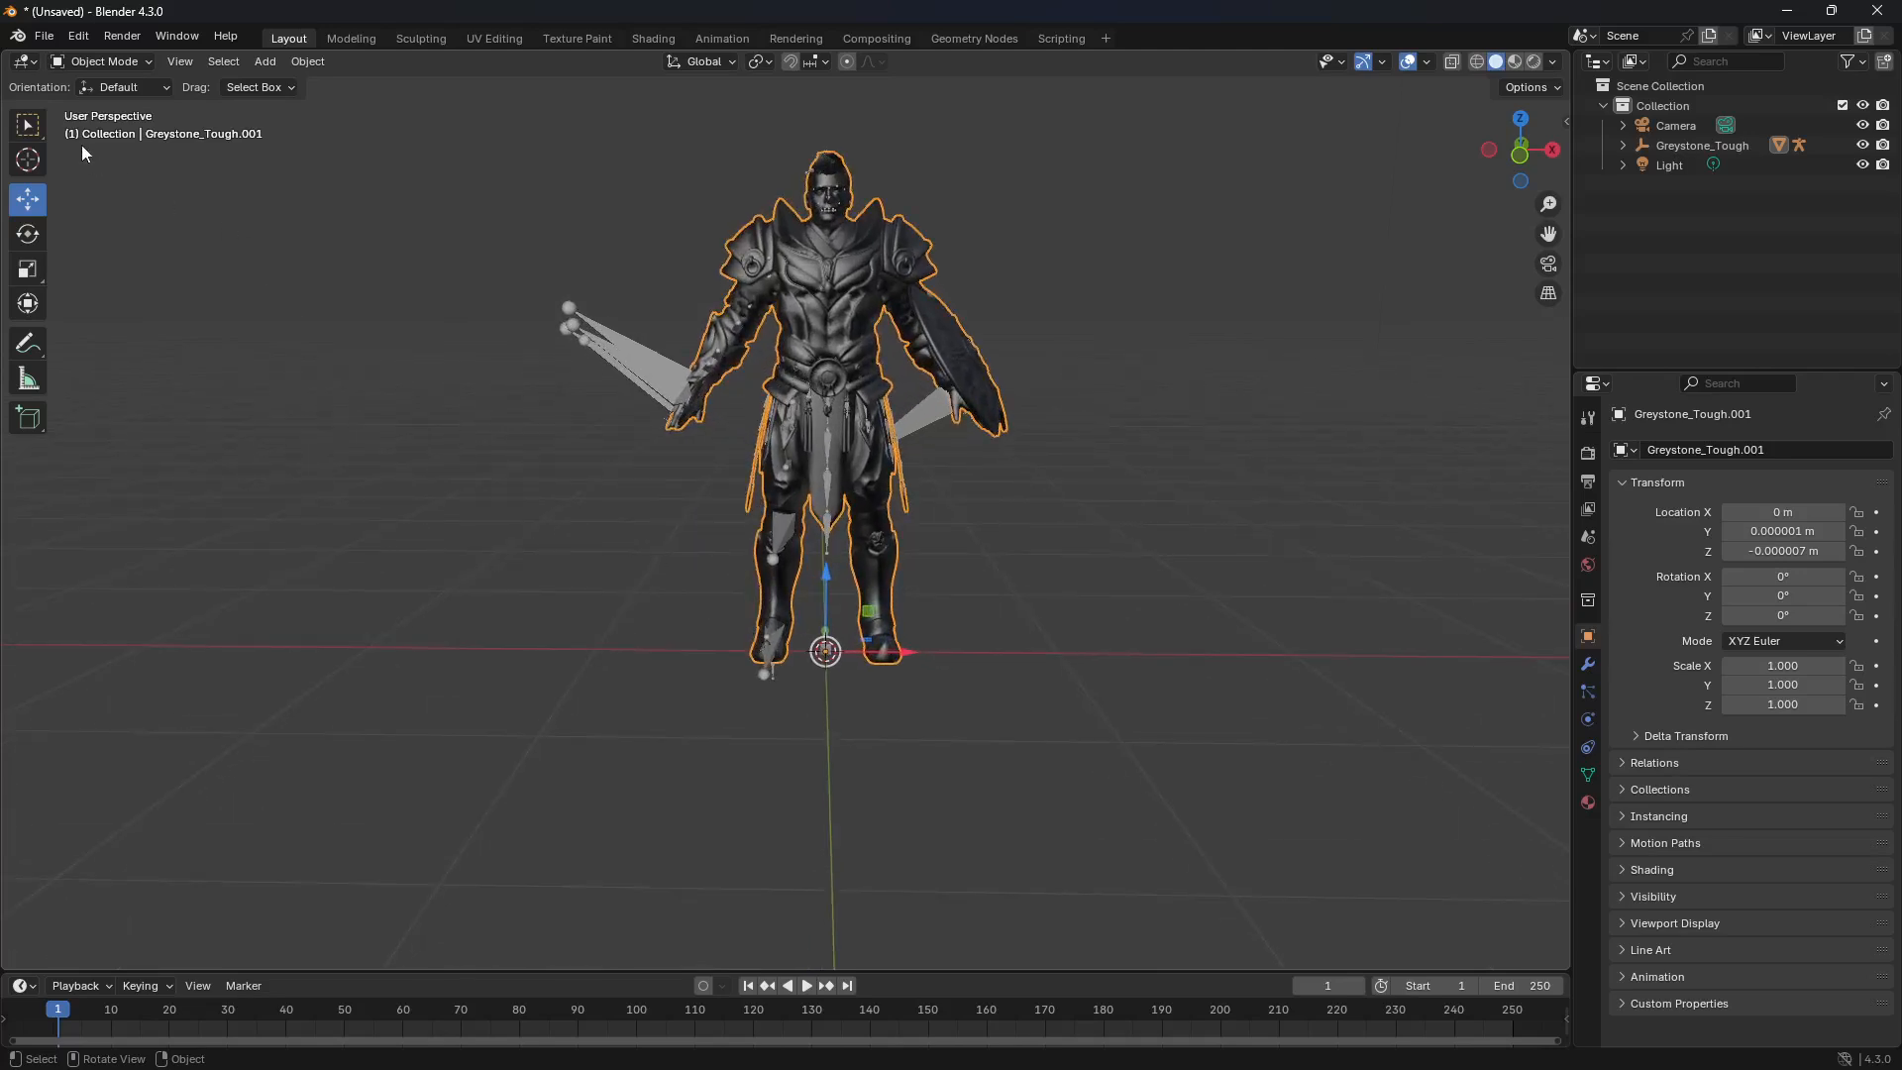
pyautogui.click(39, 129)
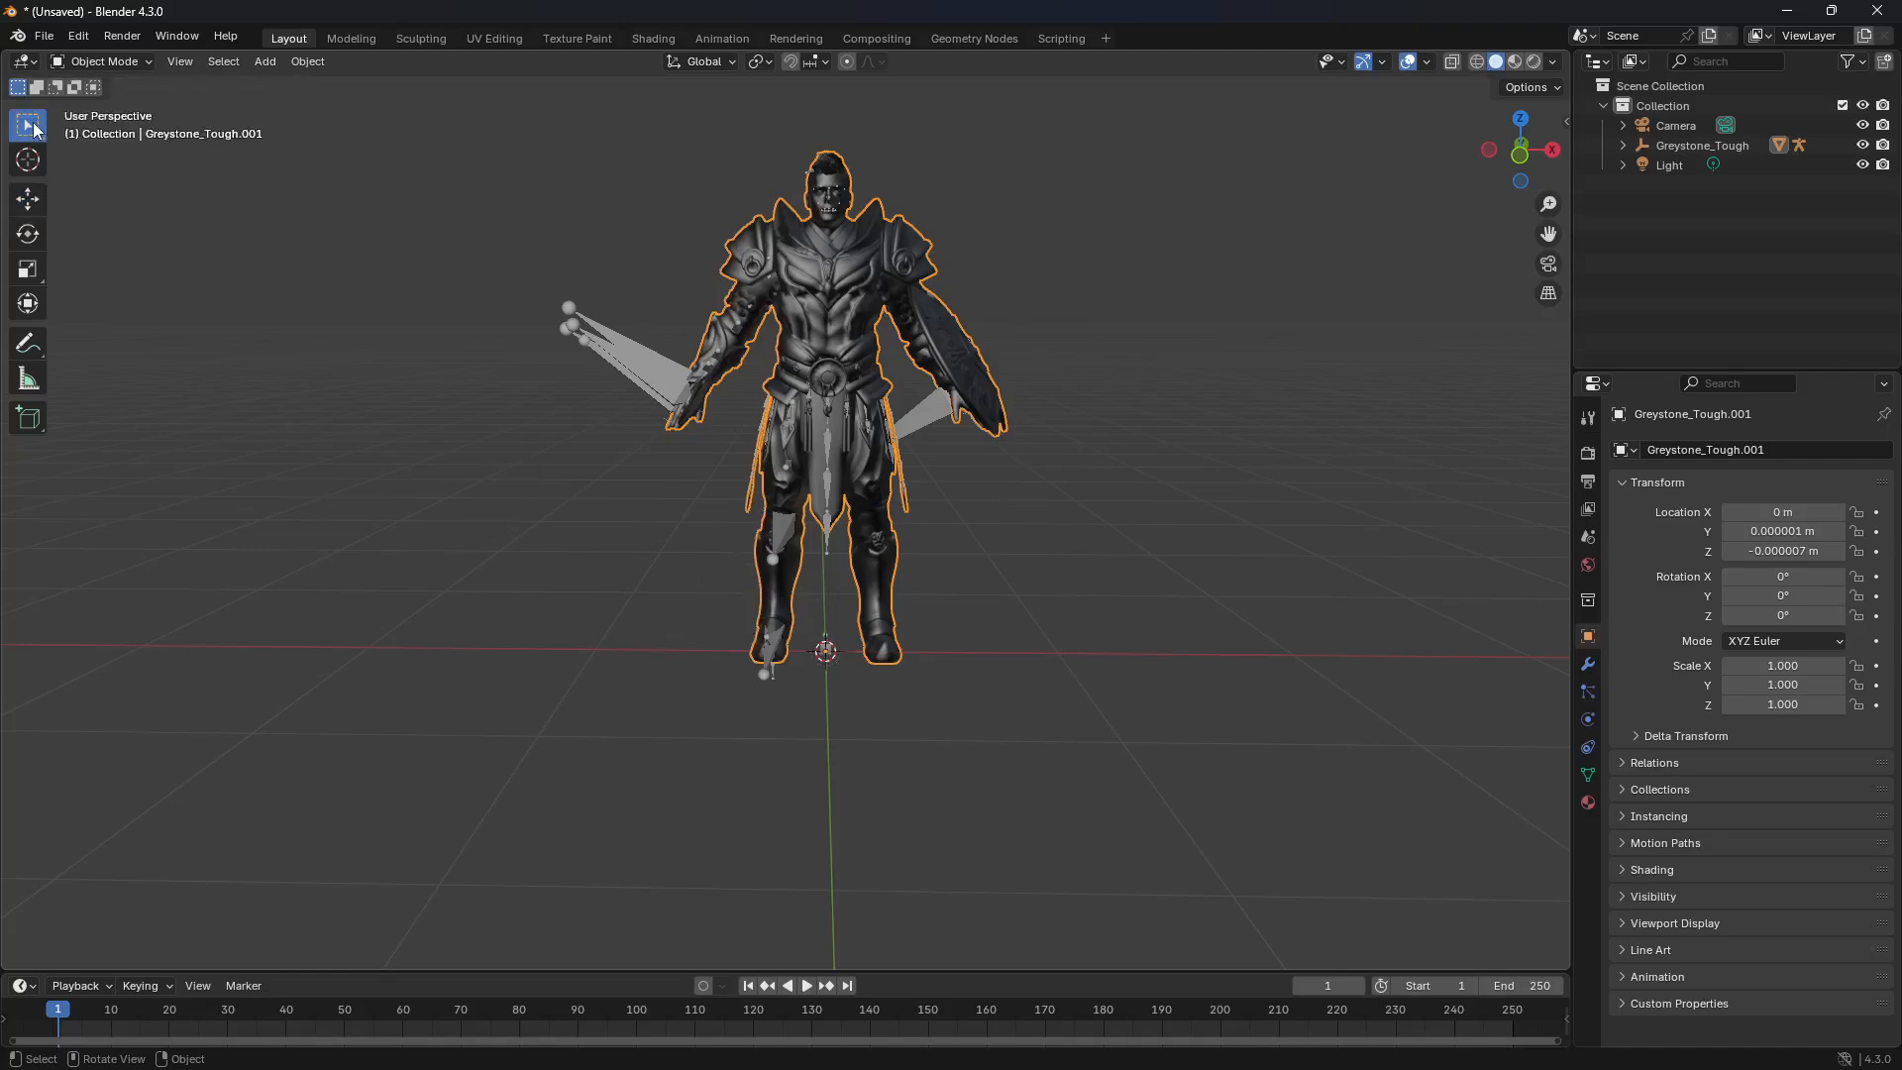
pyautogui.click(678, 500)
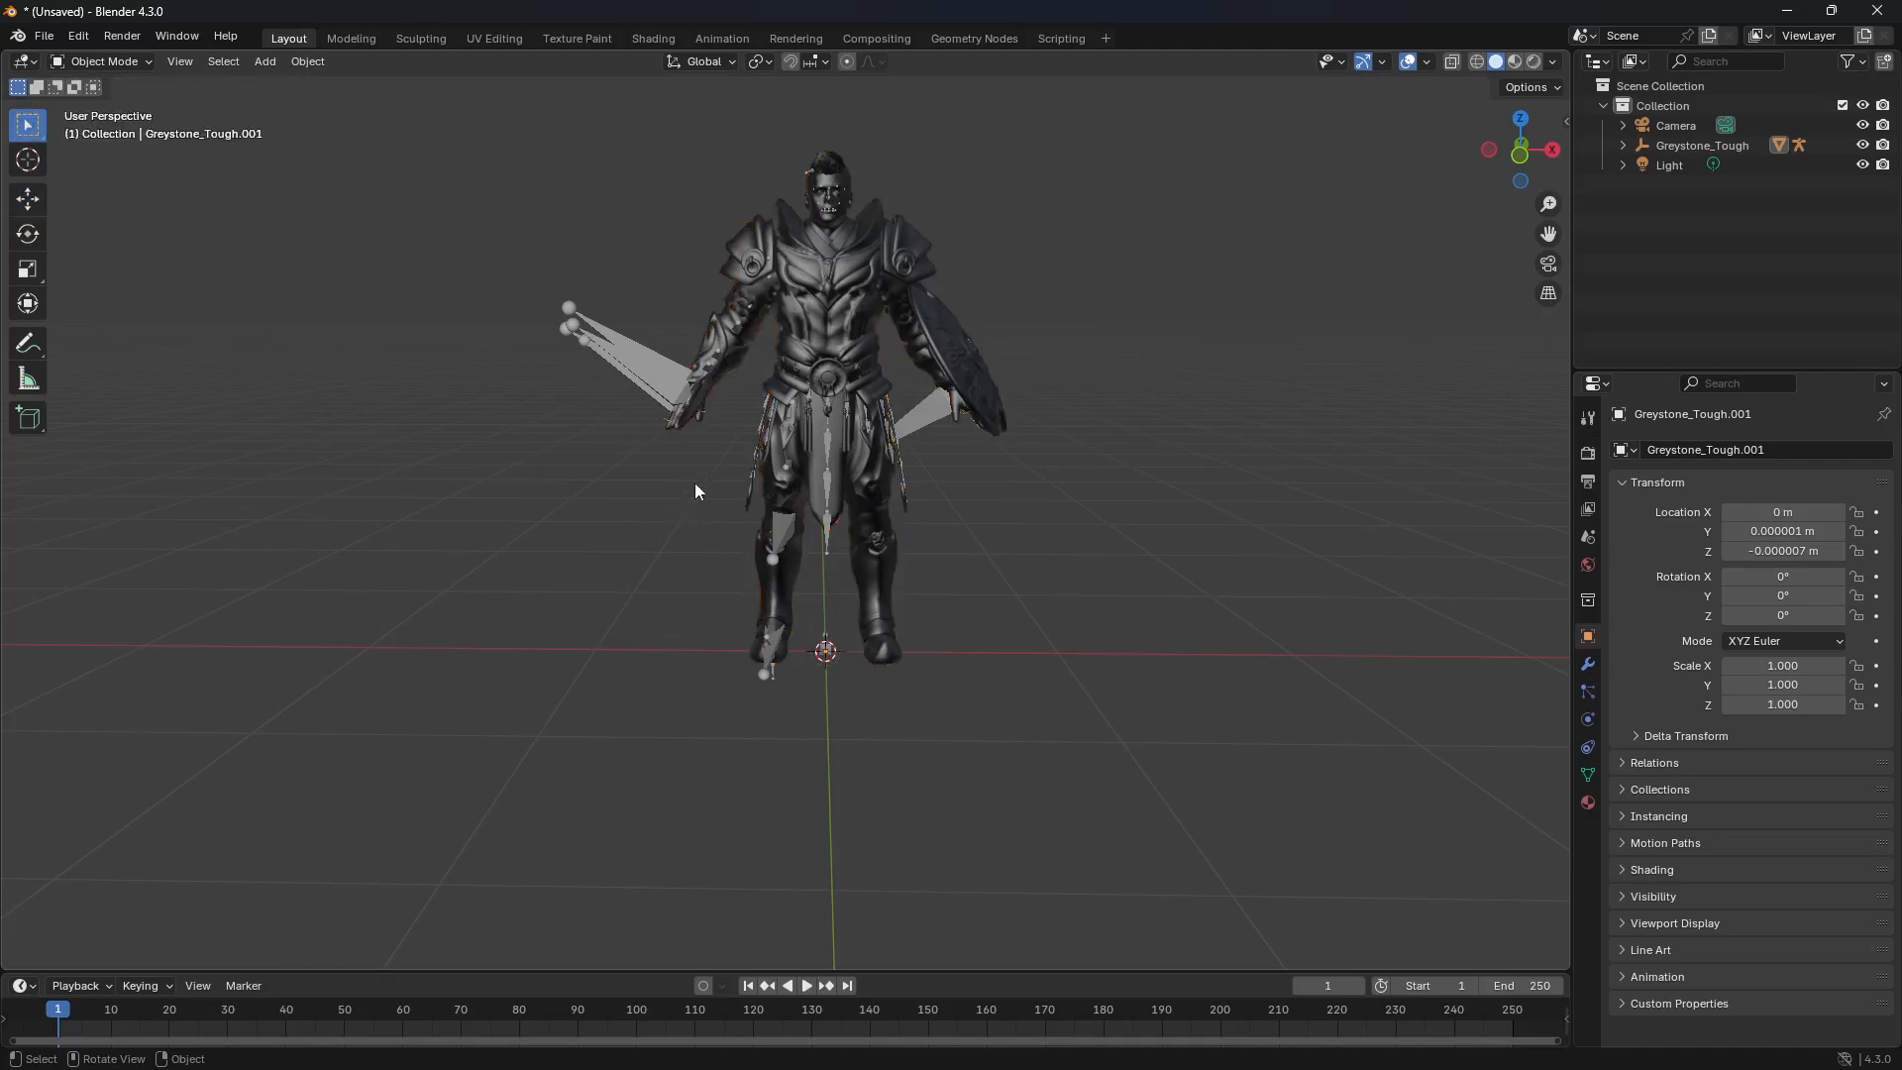
pyautogui.scroll(4, 793, 237)
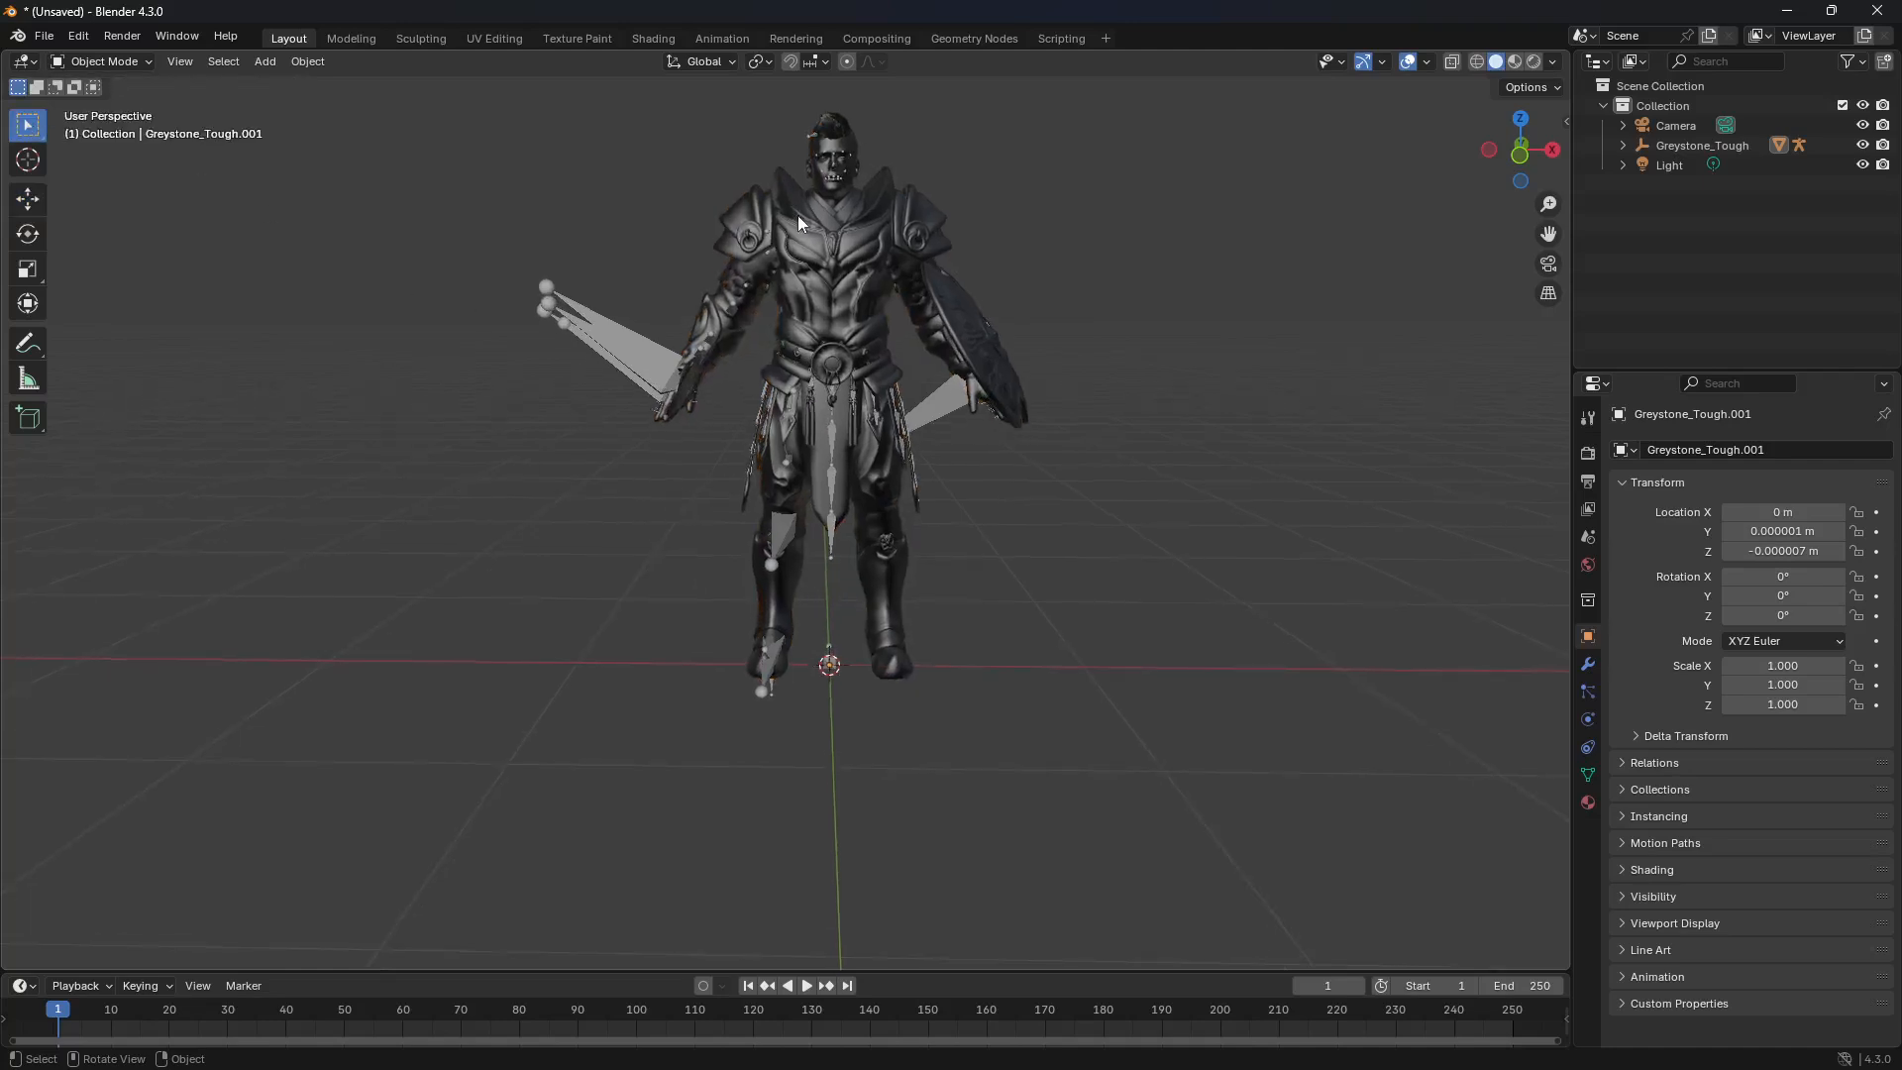
pyautogui.click(603, 332)
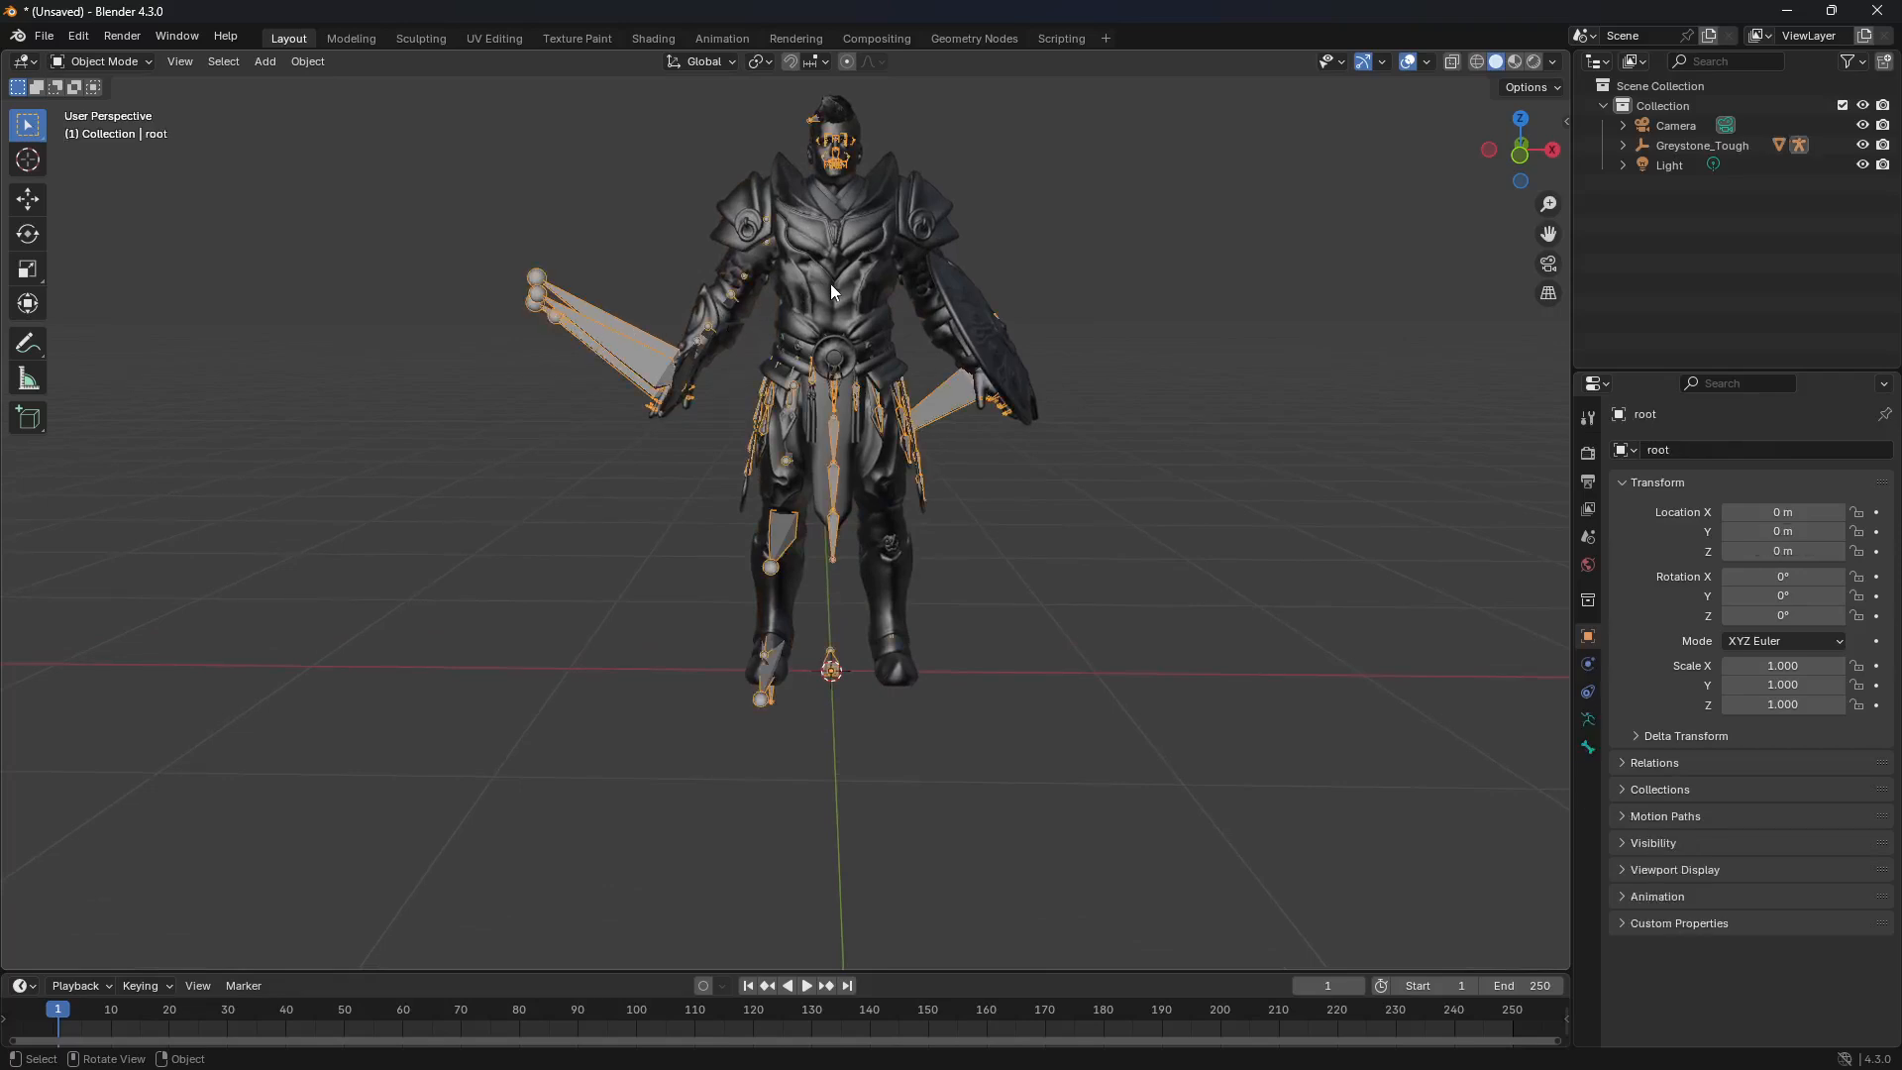
pyautogui.keyDown('shift'); pyautogui.click(851, 263); pyautogui.keyUp('shift')
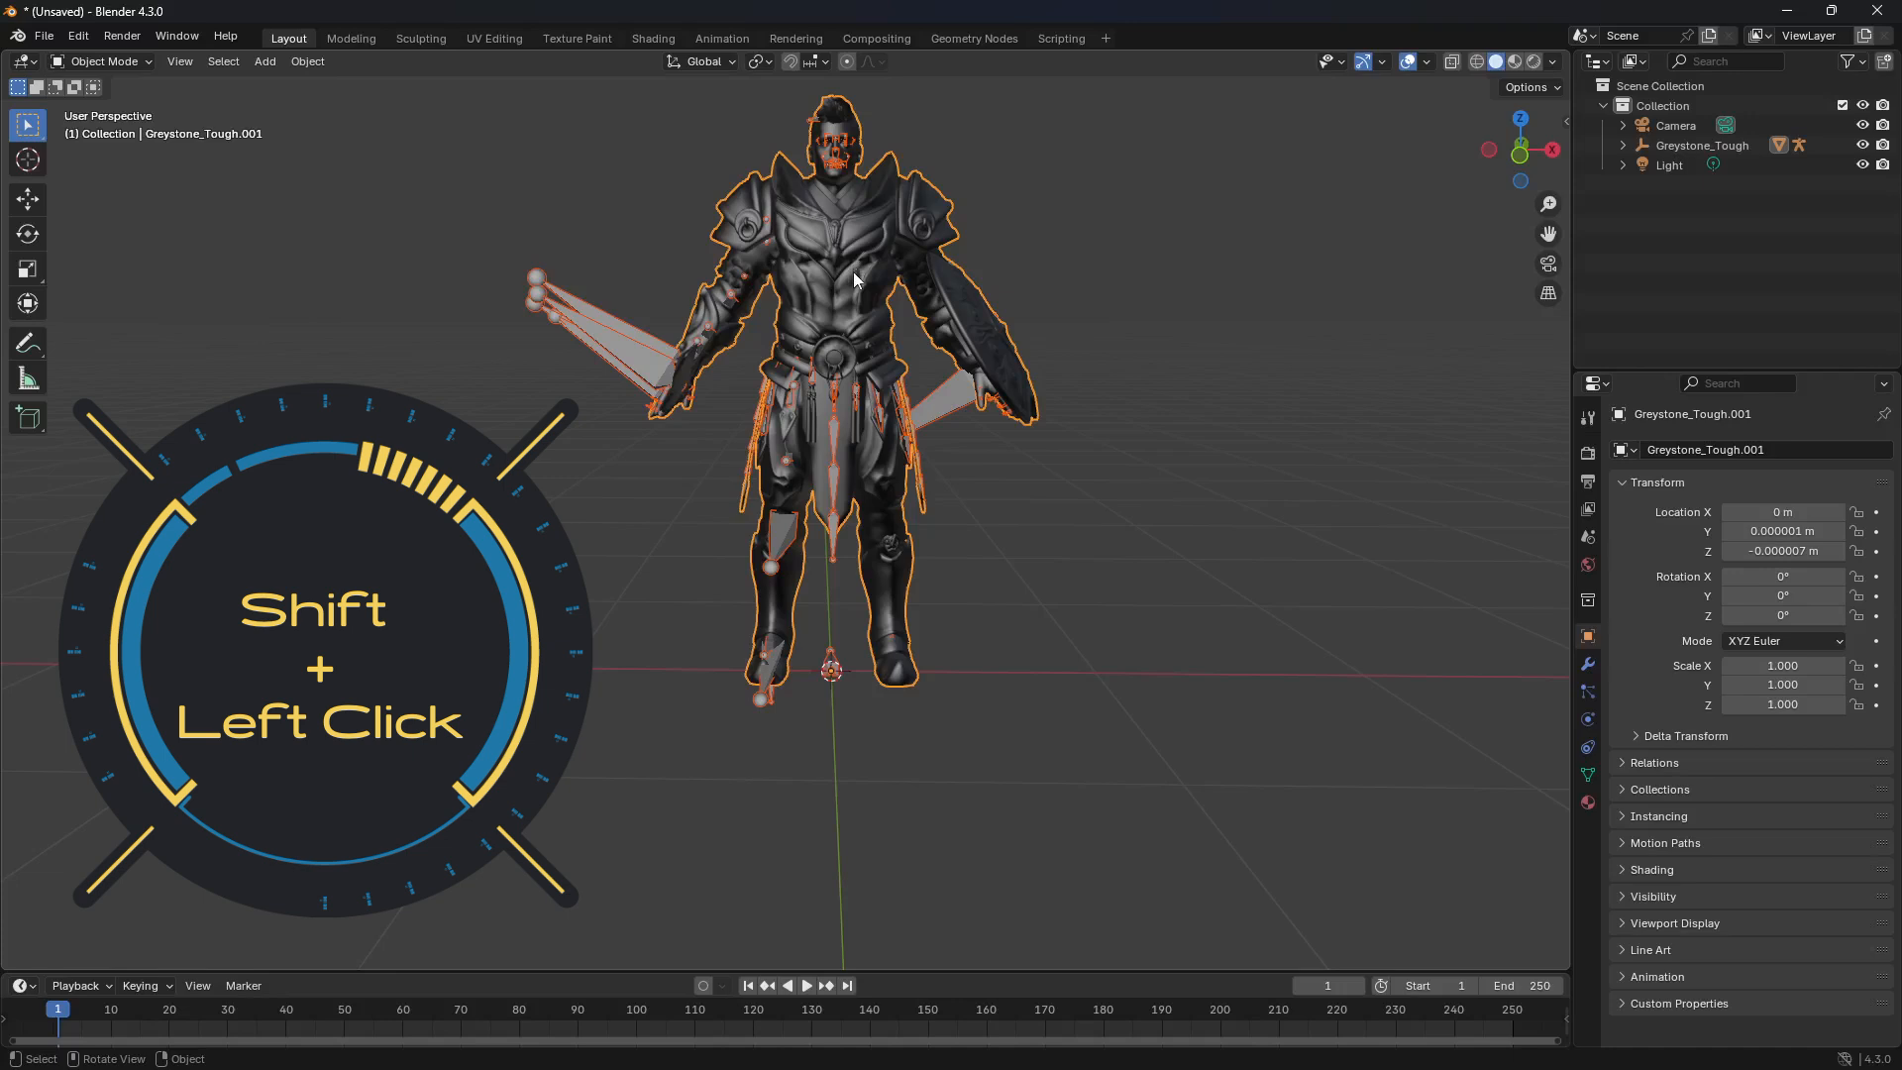
pyautogui.scroll(-2, 852, 272)
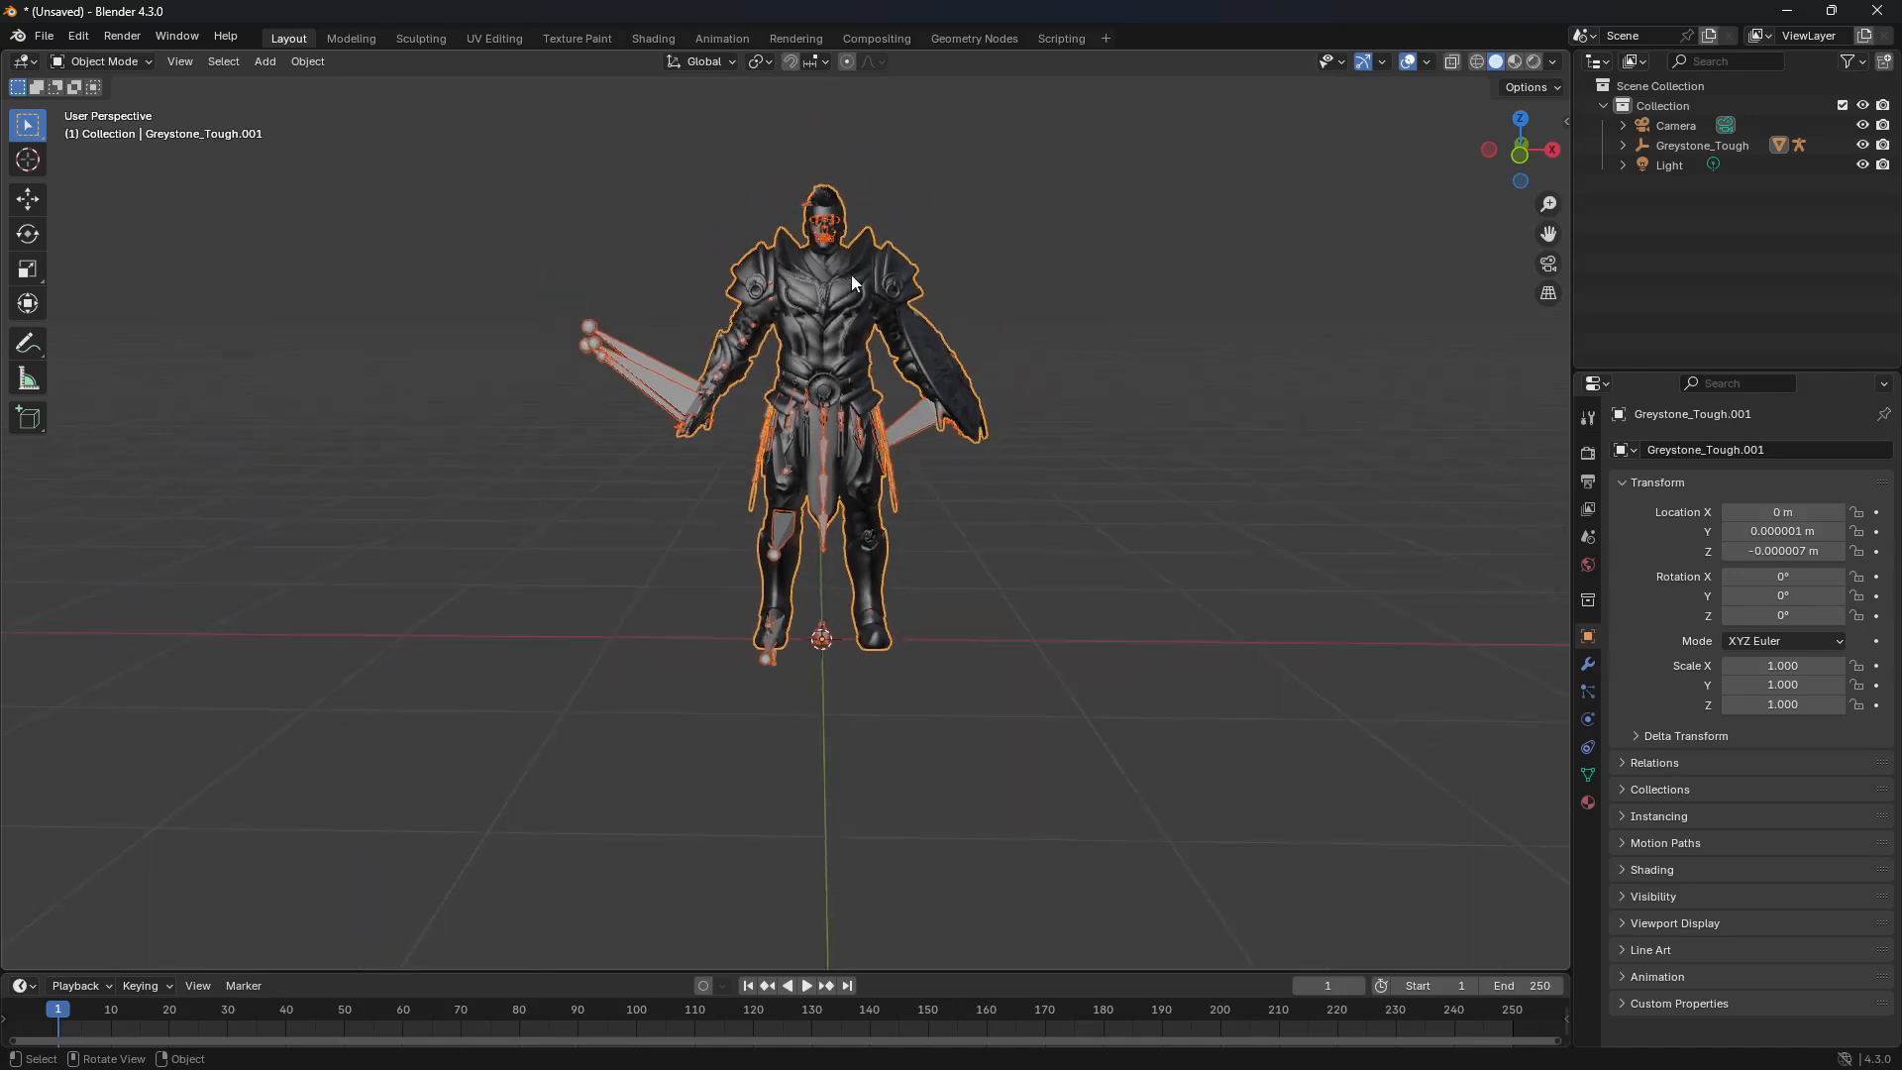
# Step: Move the selected mesh and armature along the X axis, and snap both back to the 3D cursor
pyautogui.click(27, 199)
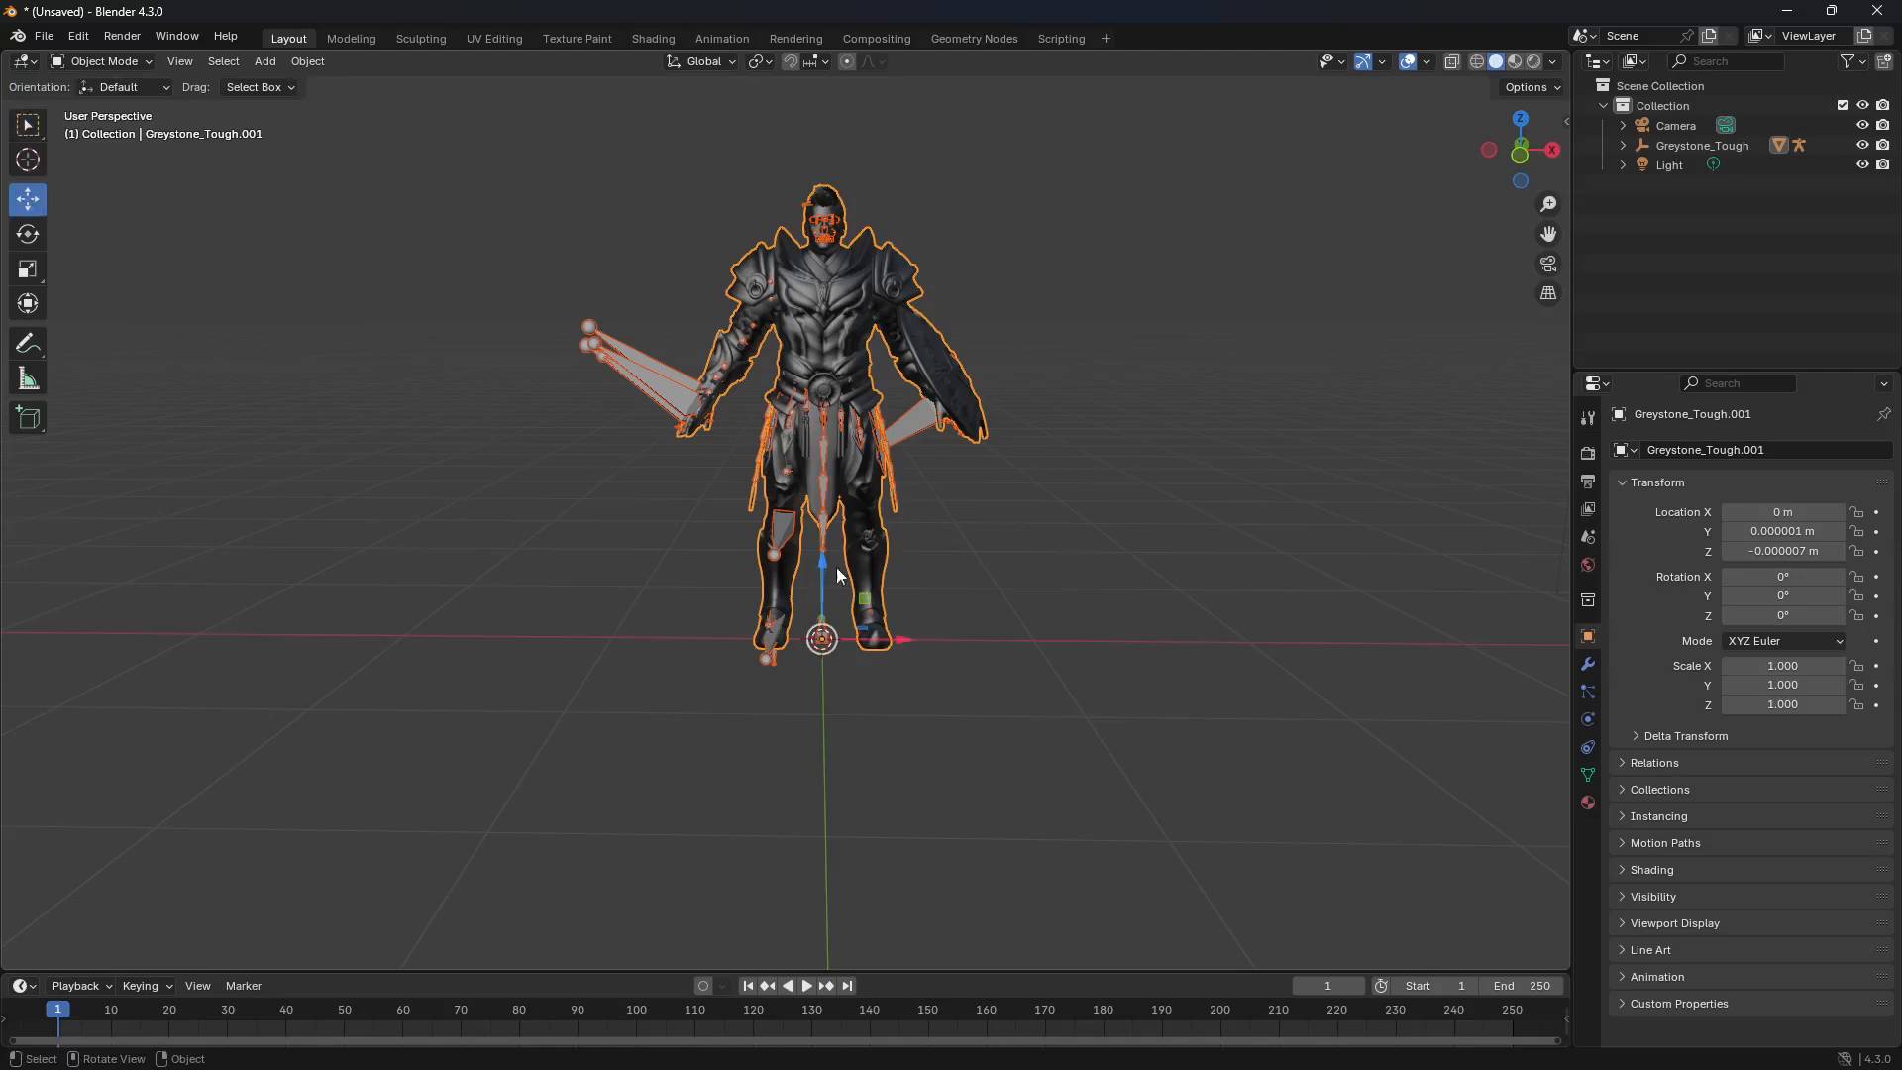
pyautogui.moveTo(902, 640); pyautogui.dragTo(1354, 645)
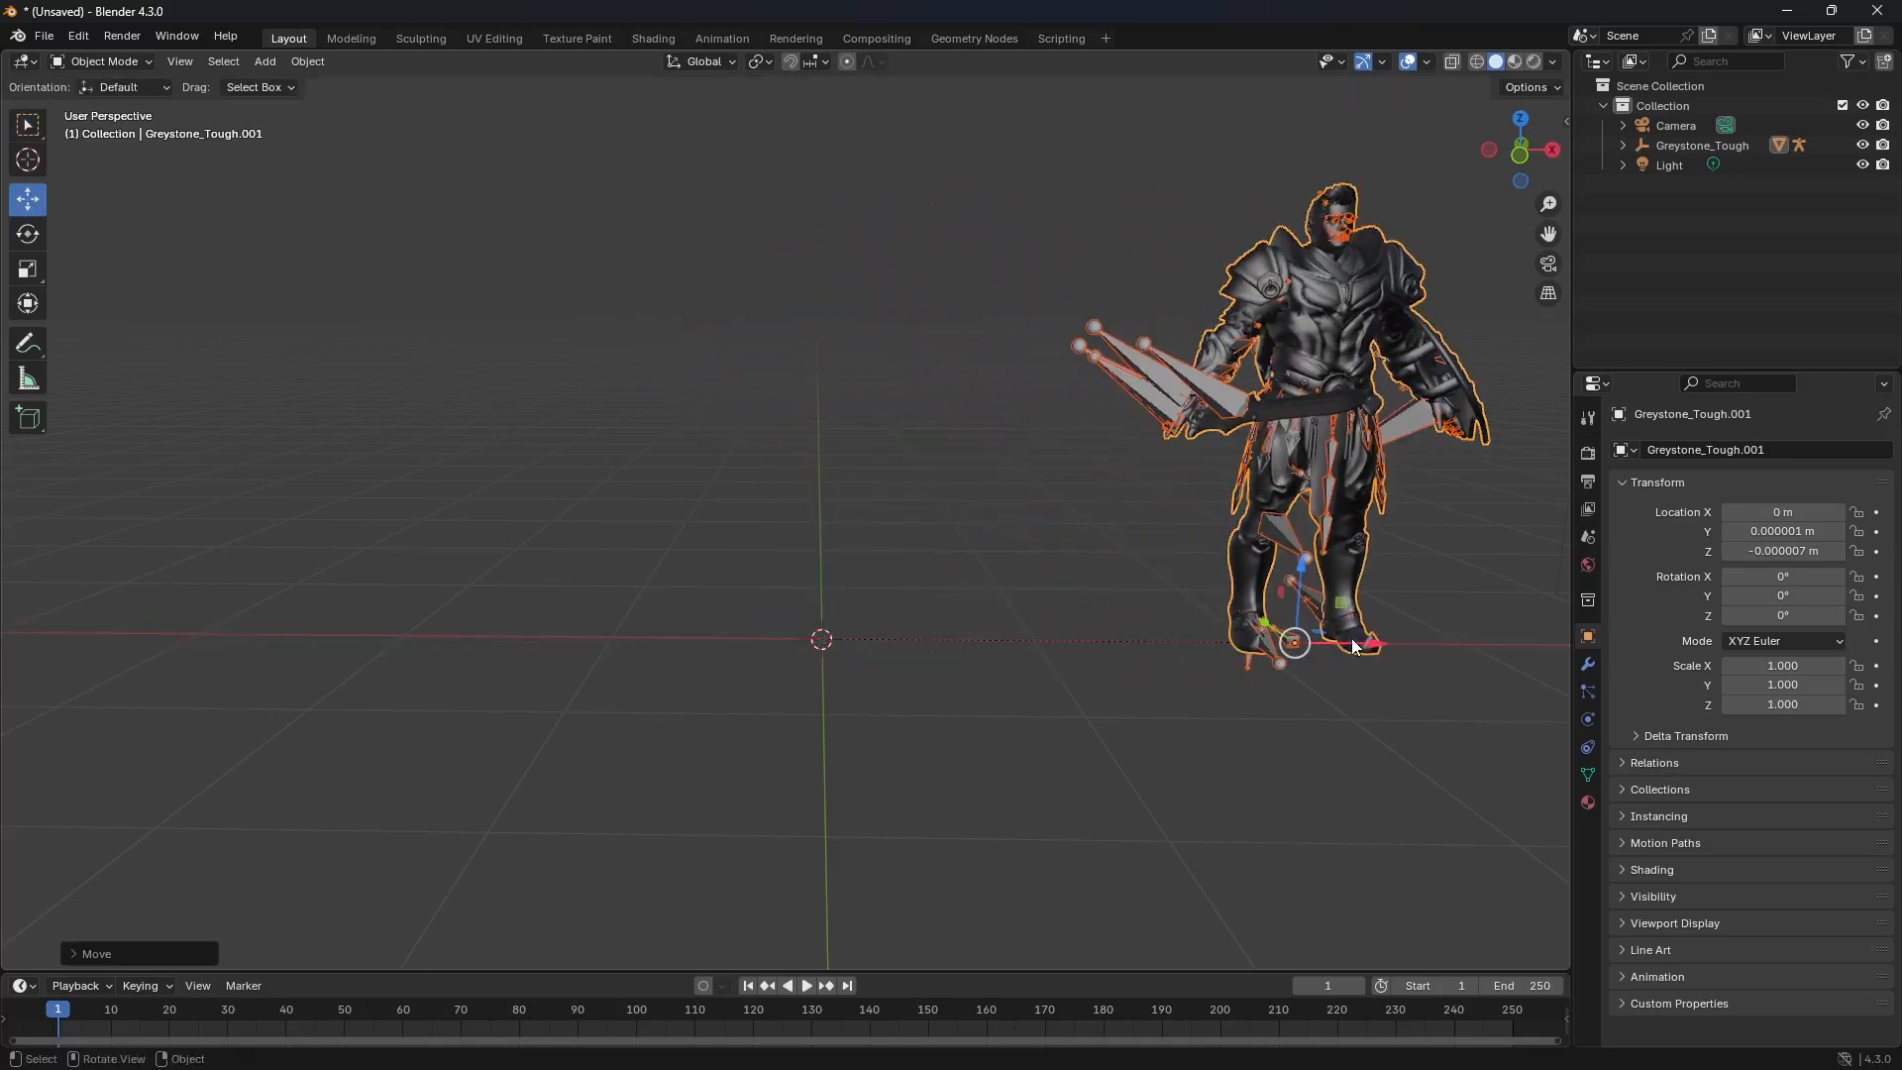
pyautogui.rightClick(1244, 275)
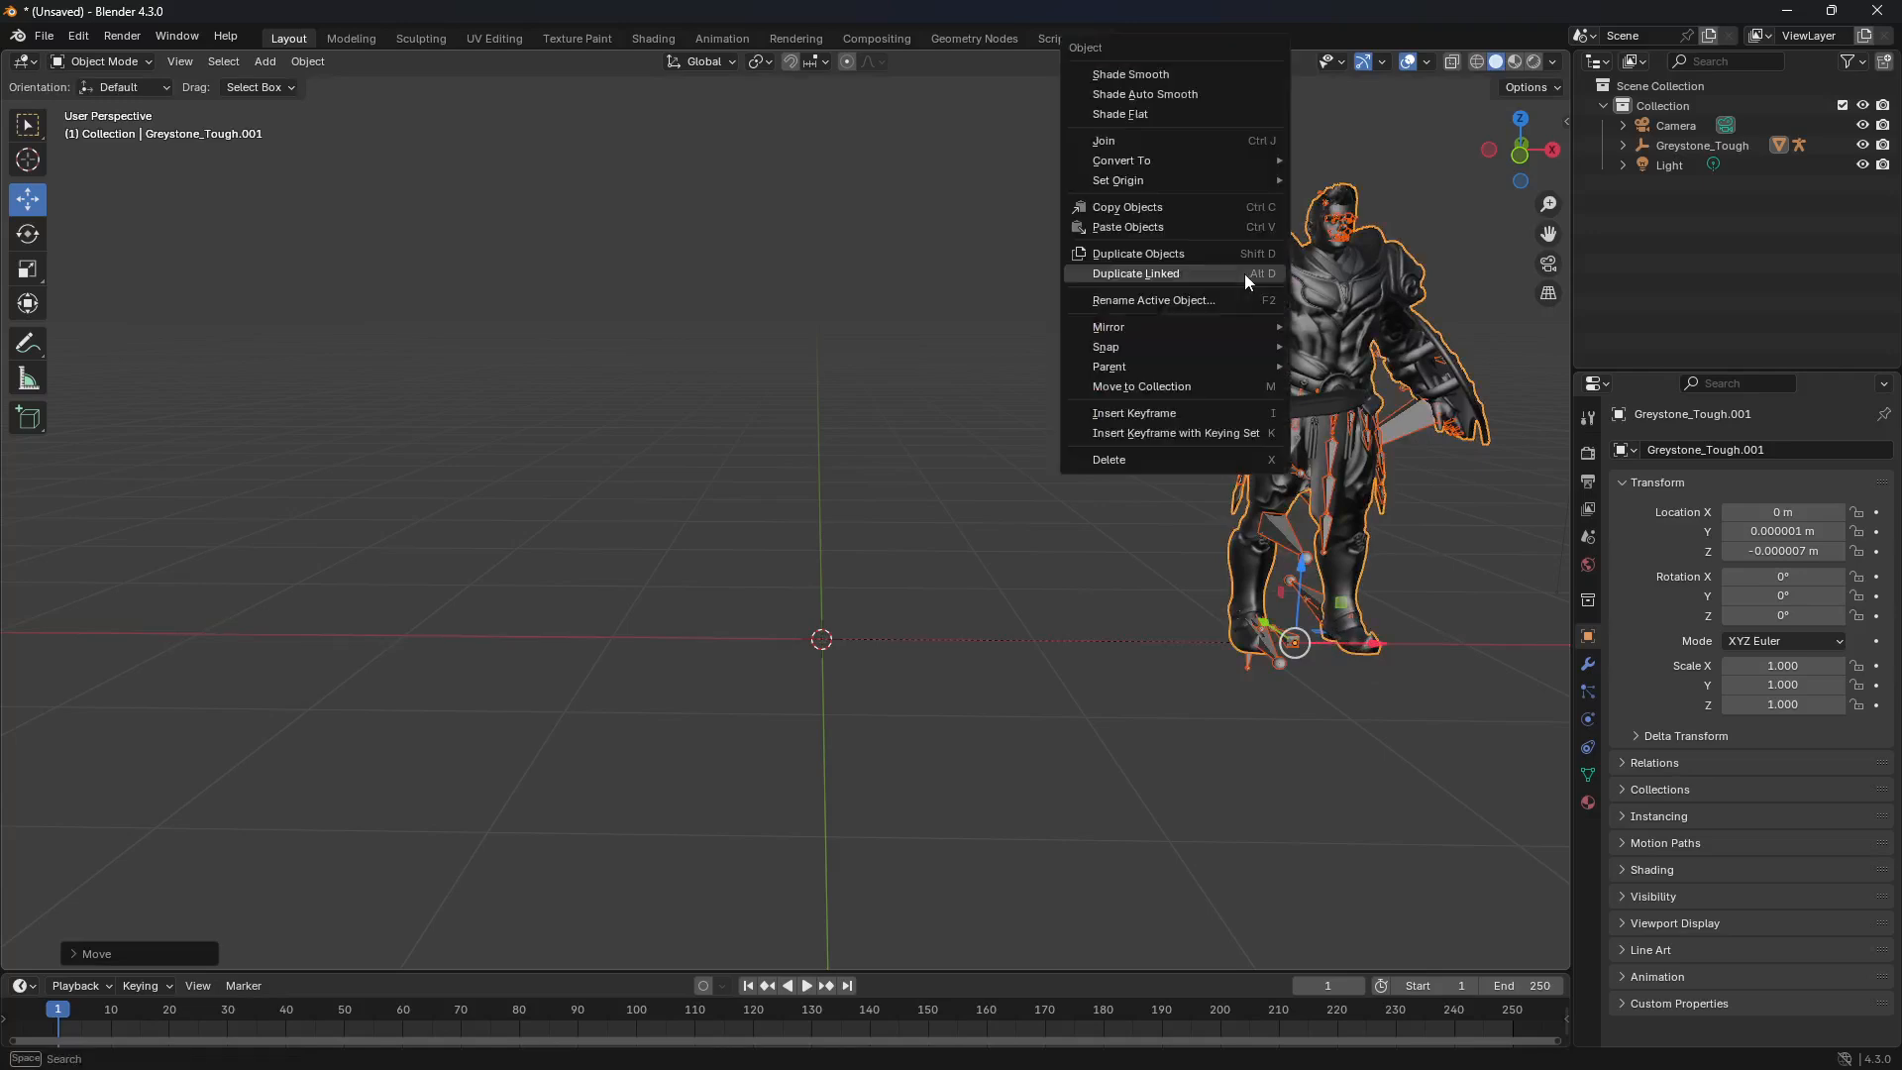
pyautogui.moveTo(1183, 345)
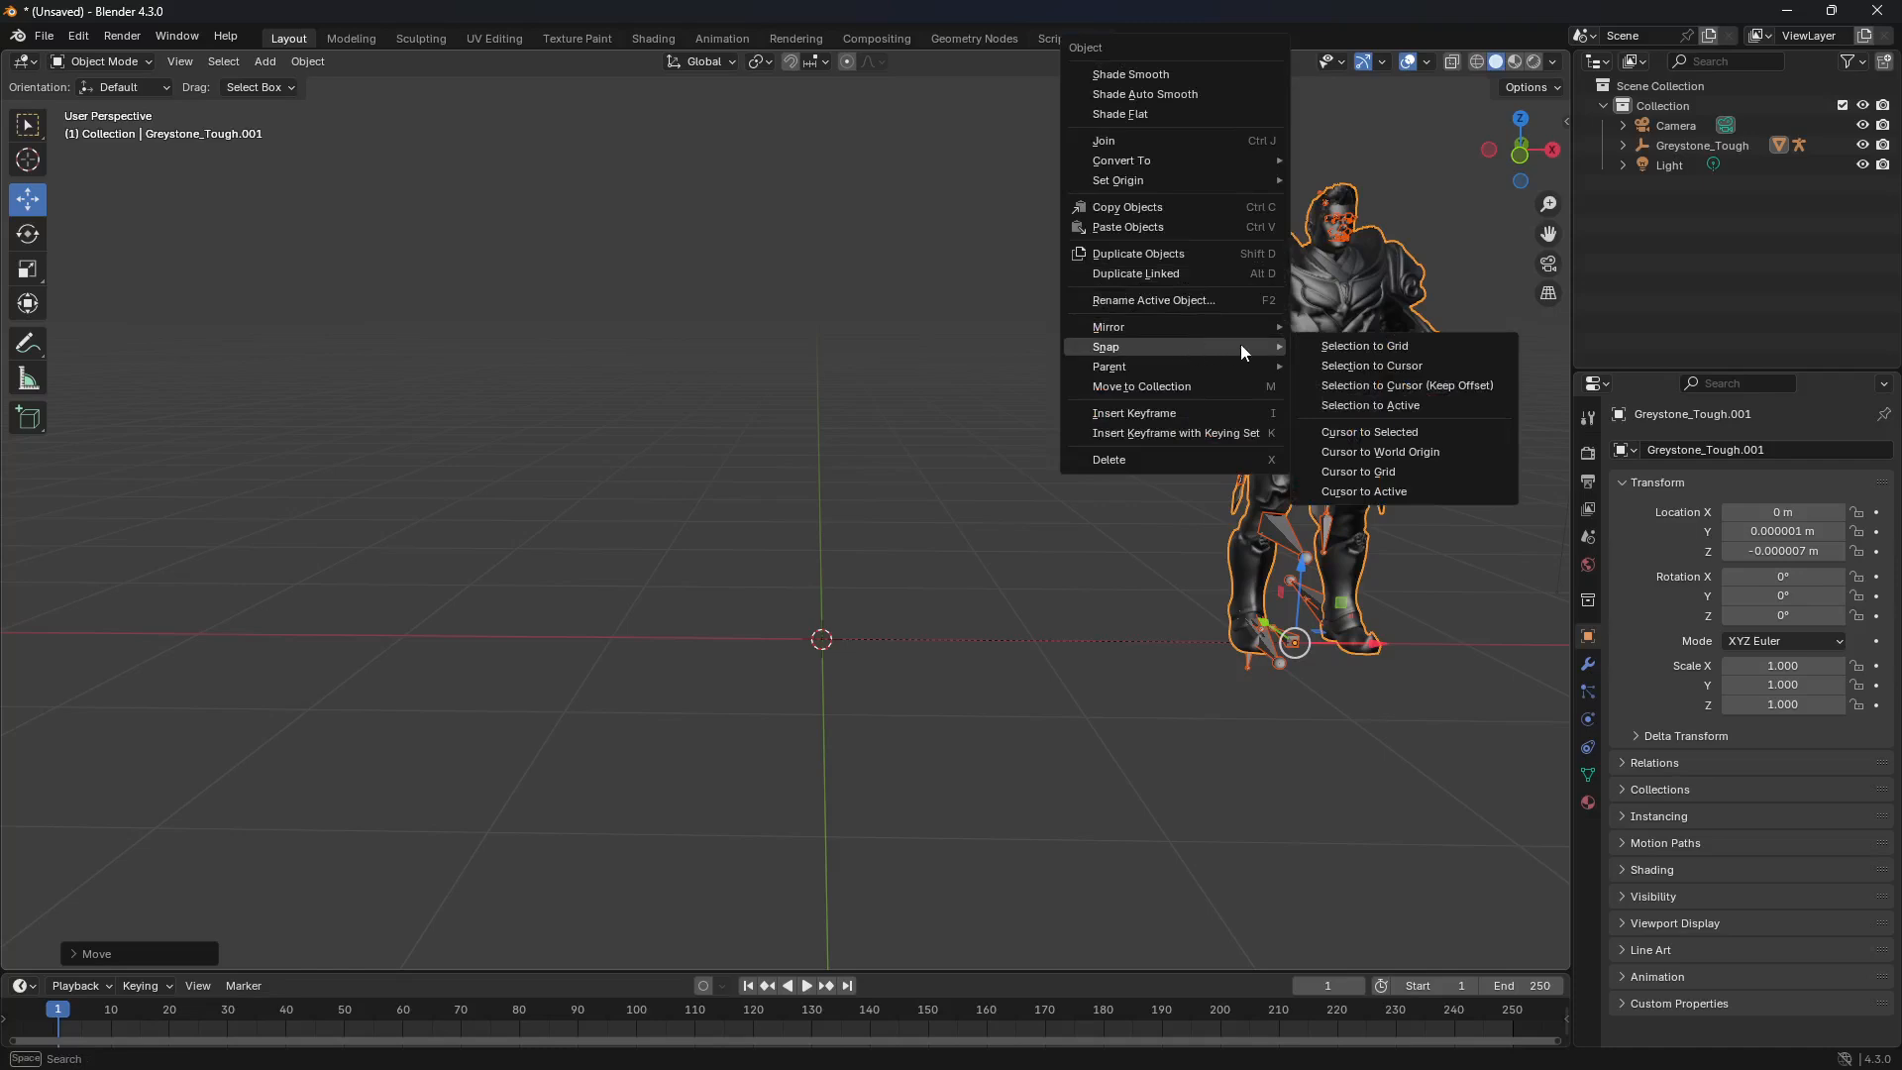
pyautogui.click(1342, 368)
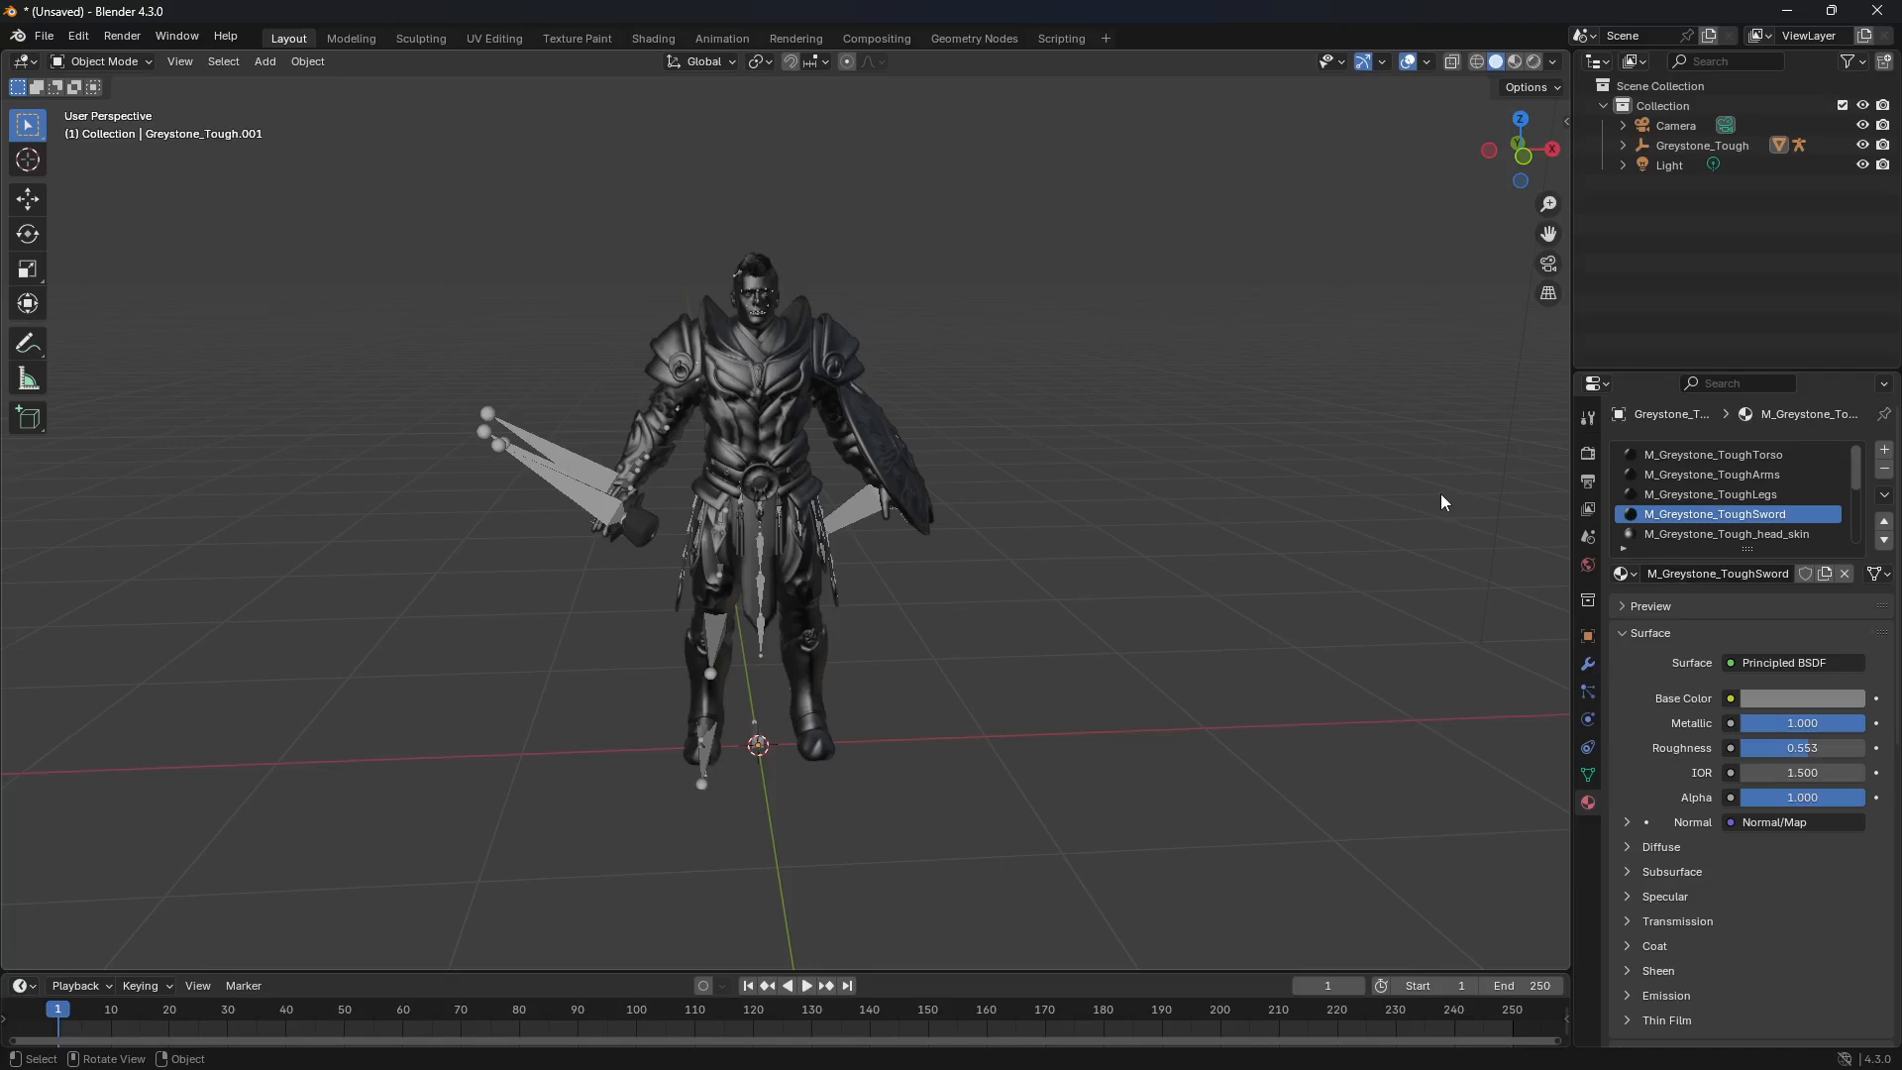
# Step: Open the Greystone_Tough mesh in Edit Mode with face selection, wireframe shading and X-ray enabled
pyautogui.click(789, 397)
pyautogui.press('Tab')
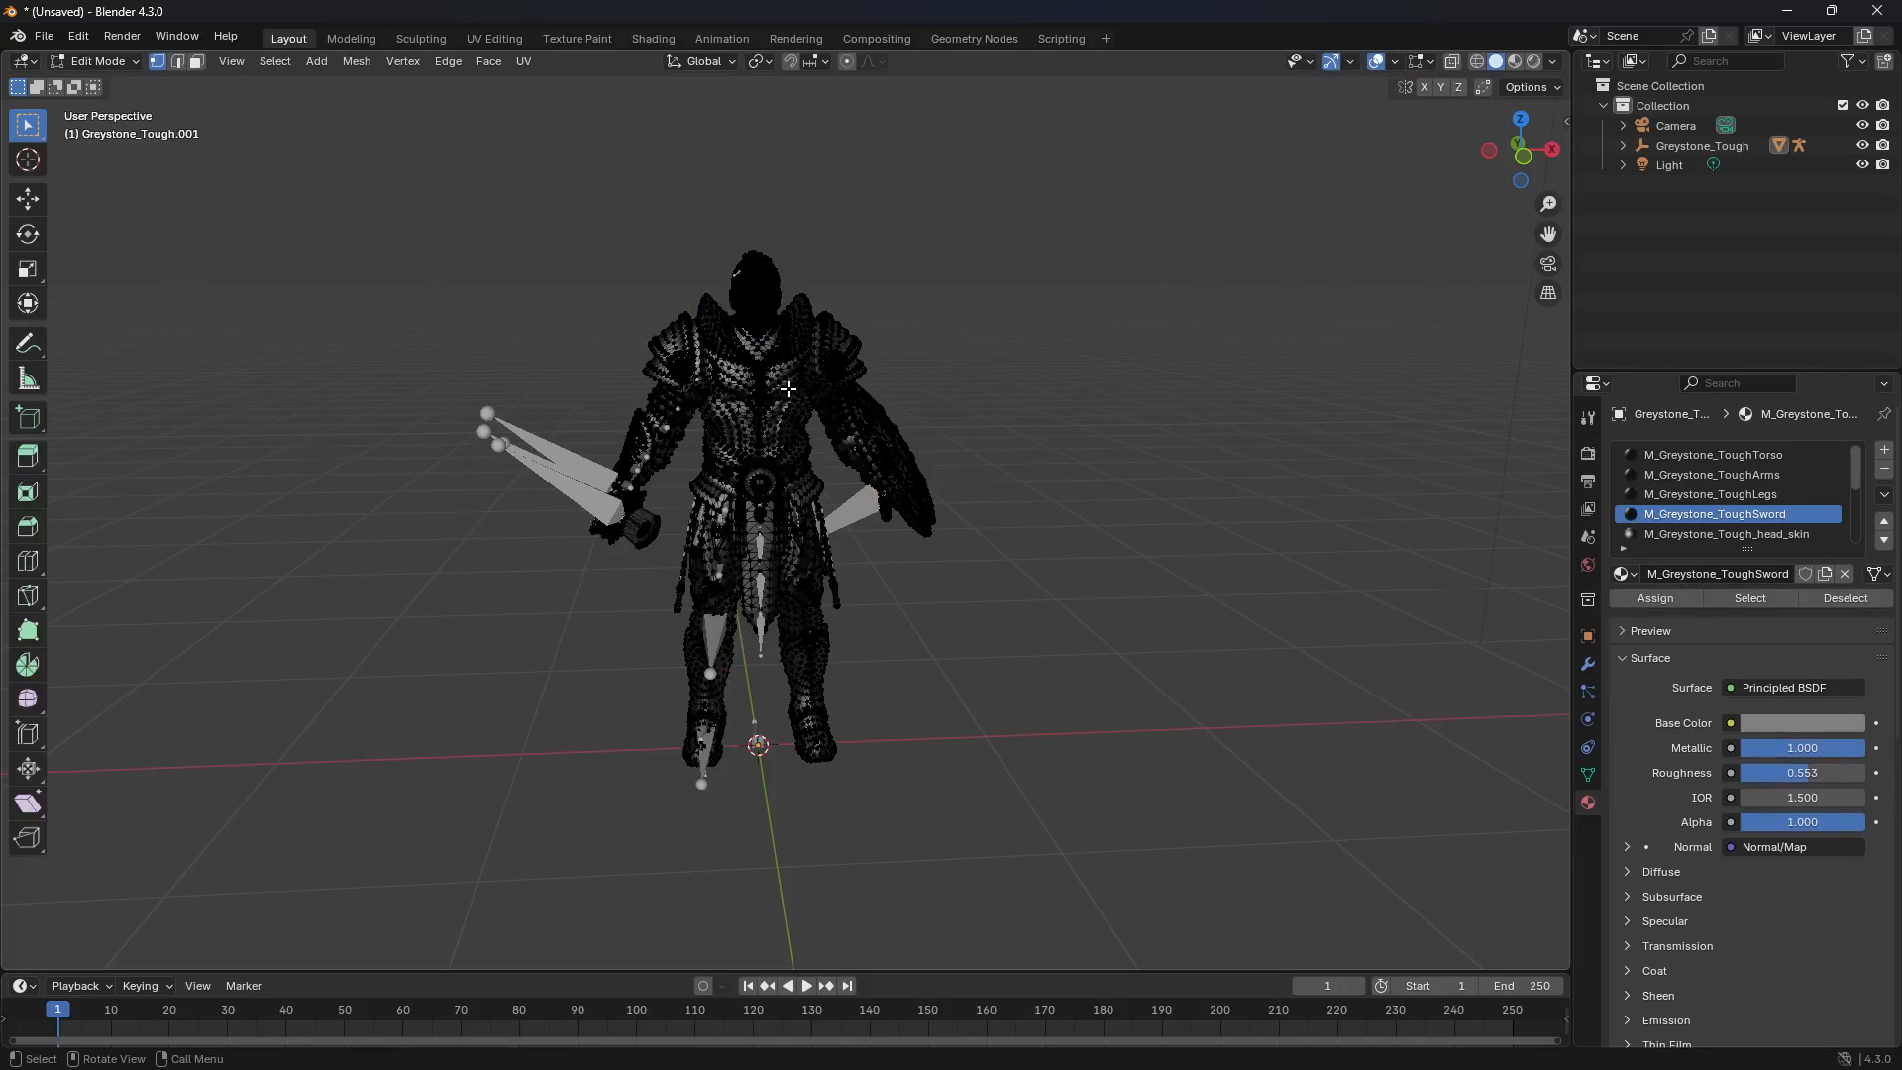
pyautogui.click(197, 63)
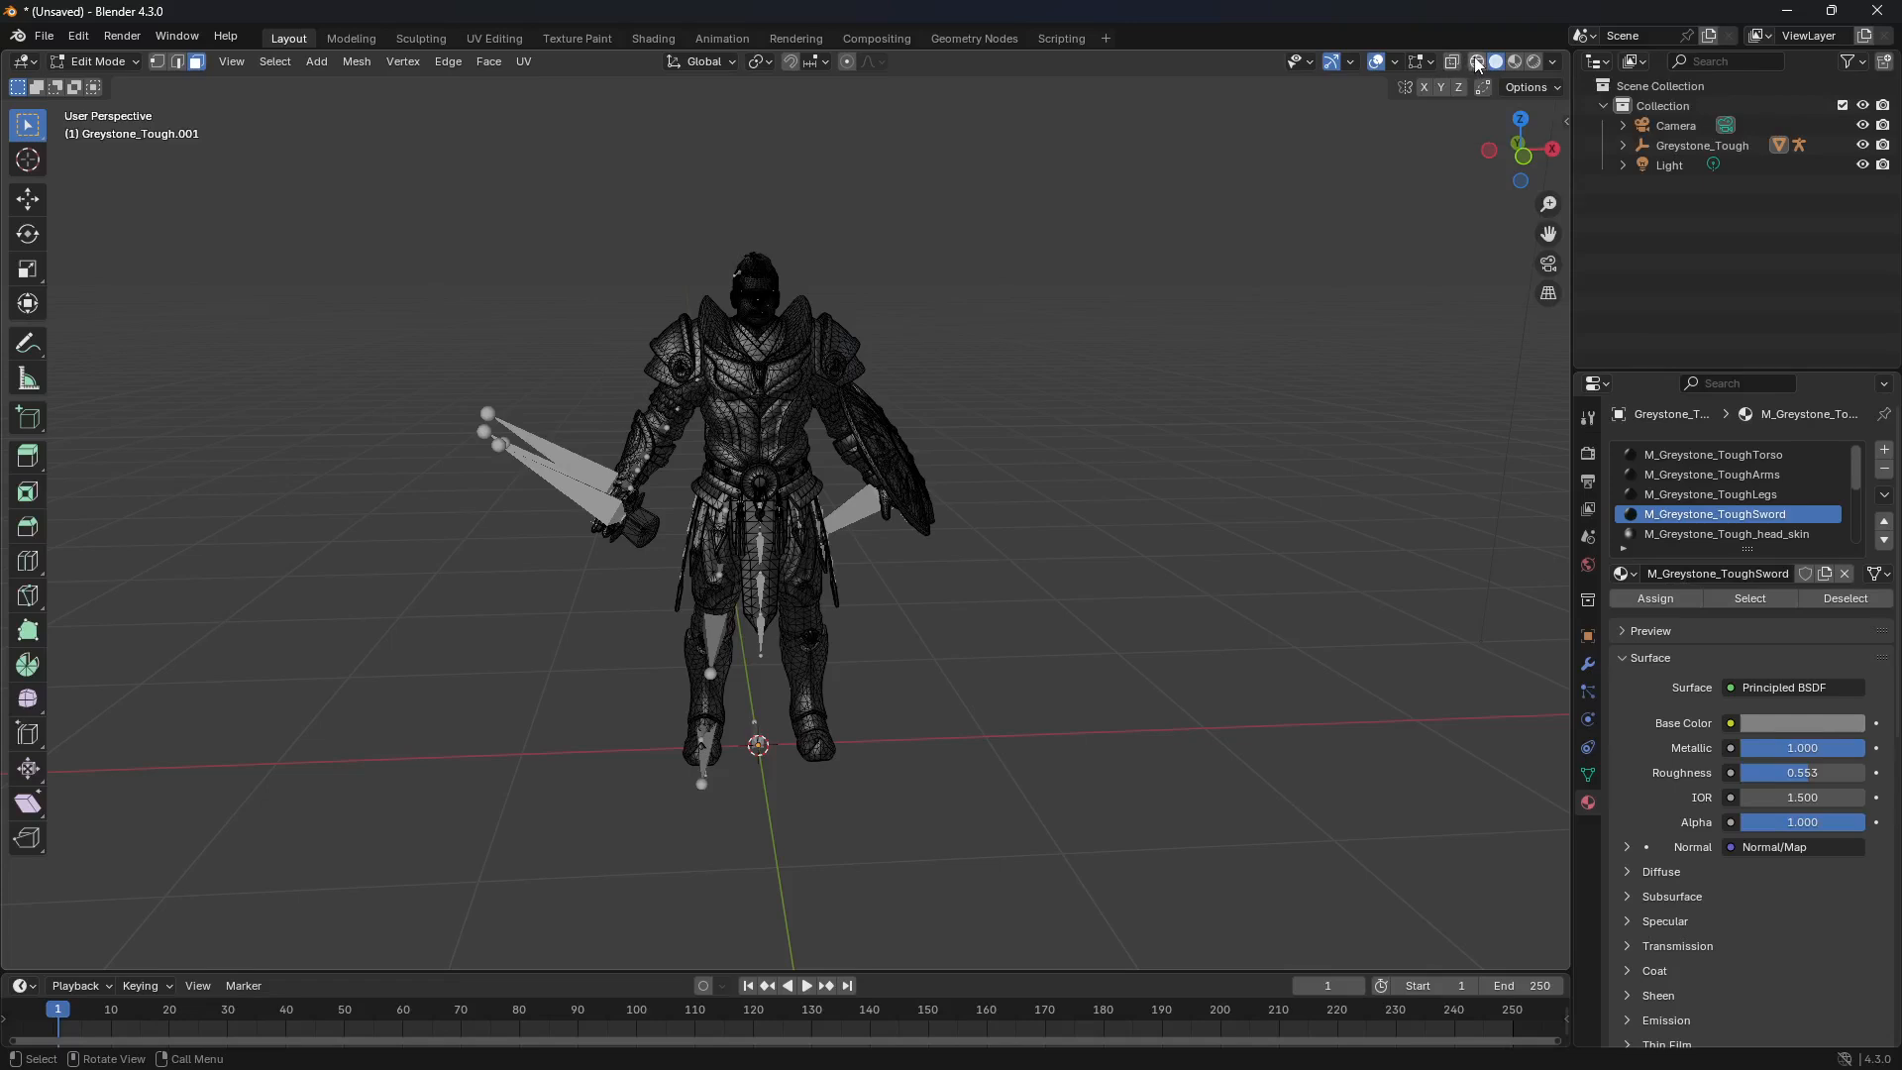
pyautogui.click(1475, 62)
pyautogui.click(1454, 62)
pyautogui.click(1454, 62)
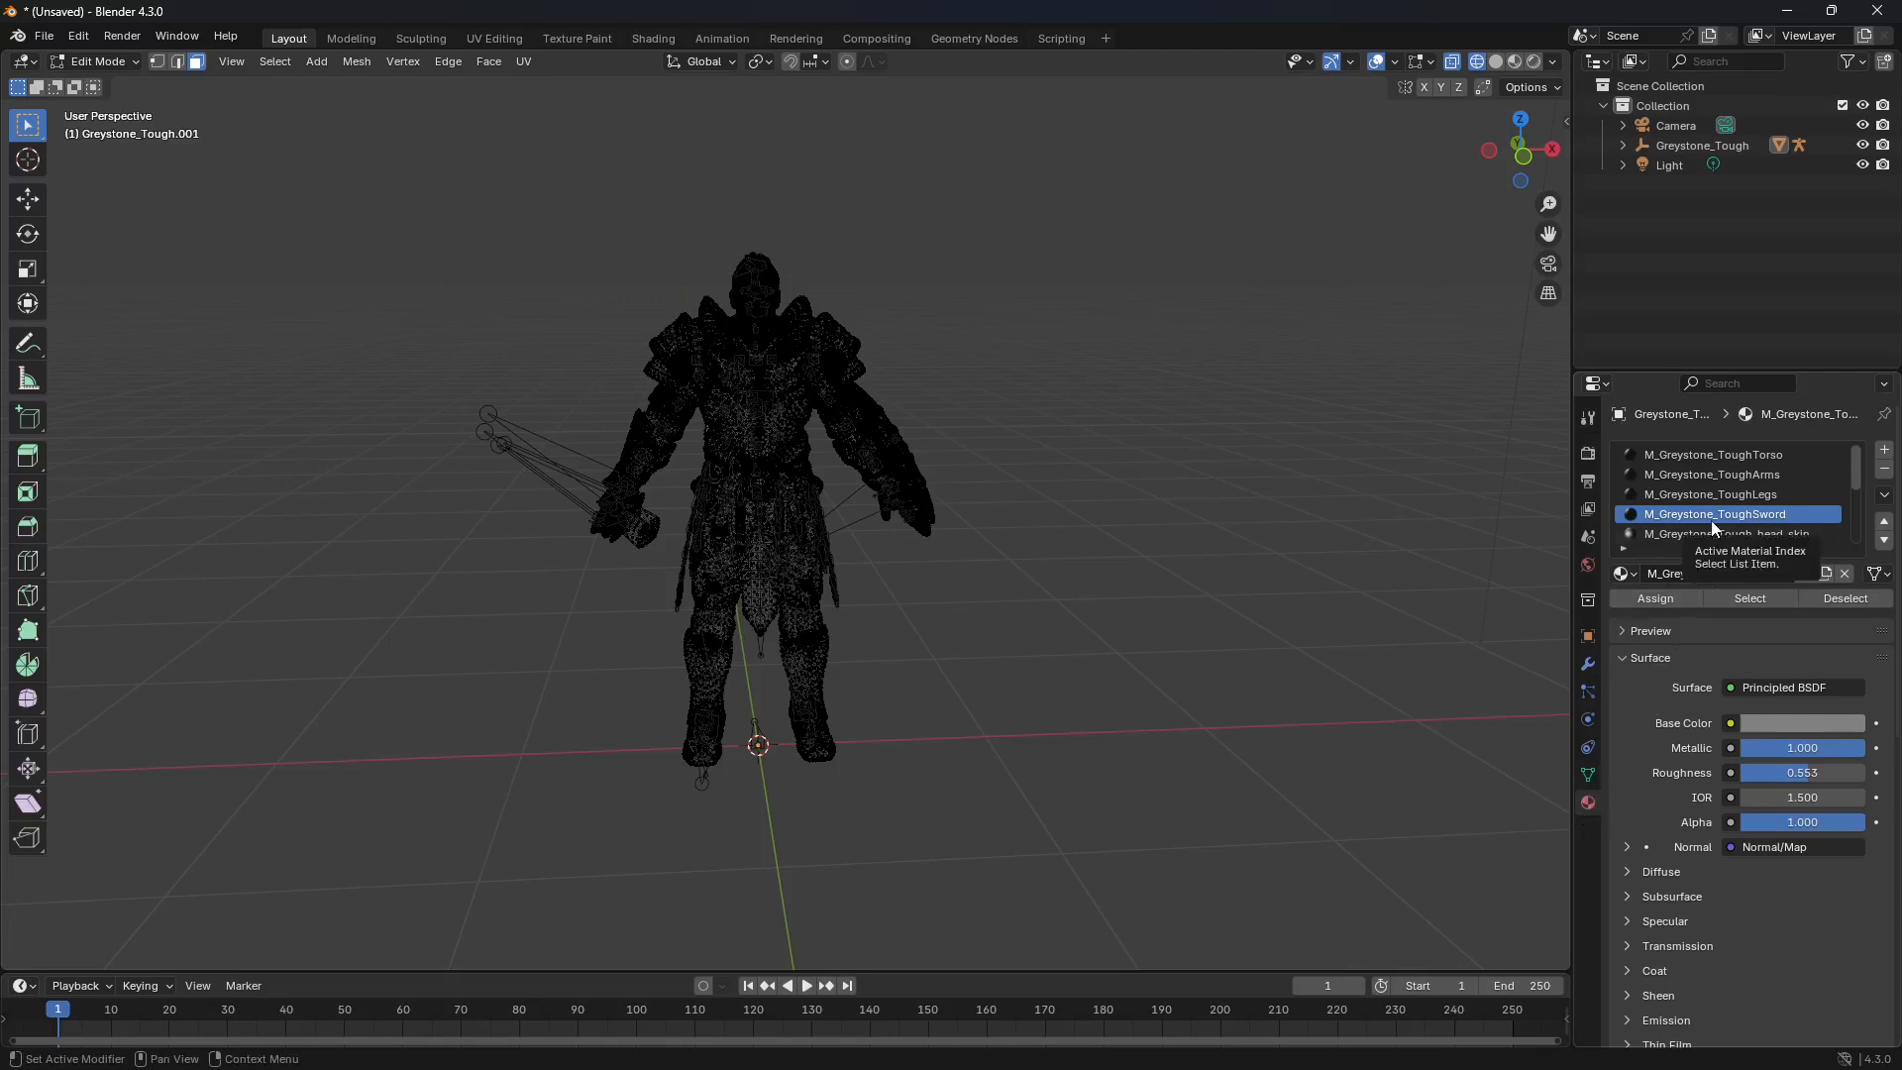
# Step: Select all faces using the M_Greystone_ToughSword material and deselect those around the waist, keeping only the sword and shield
pyautogui.click(1743, 598)
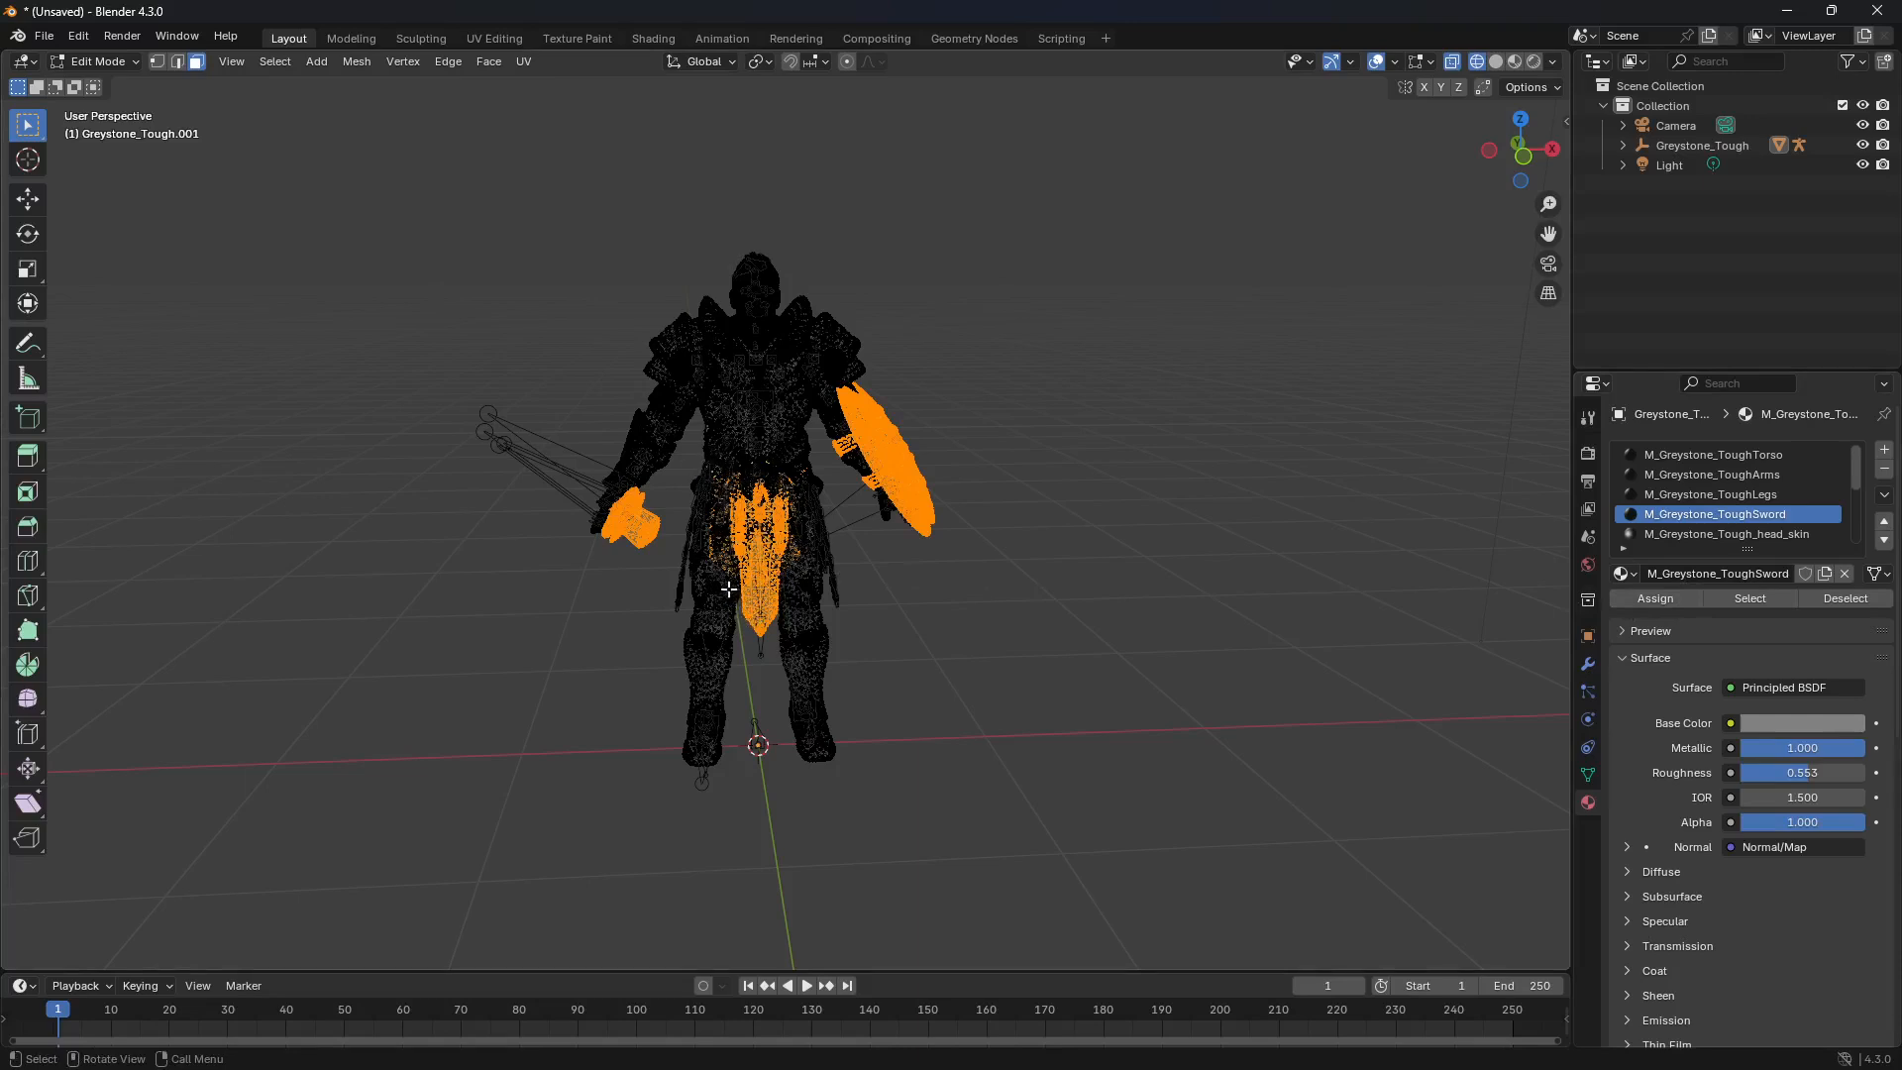
pyautogui.press('ctrl')
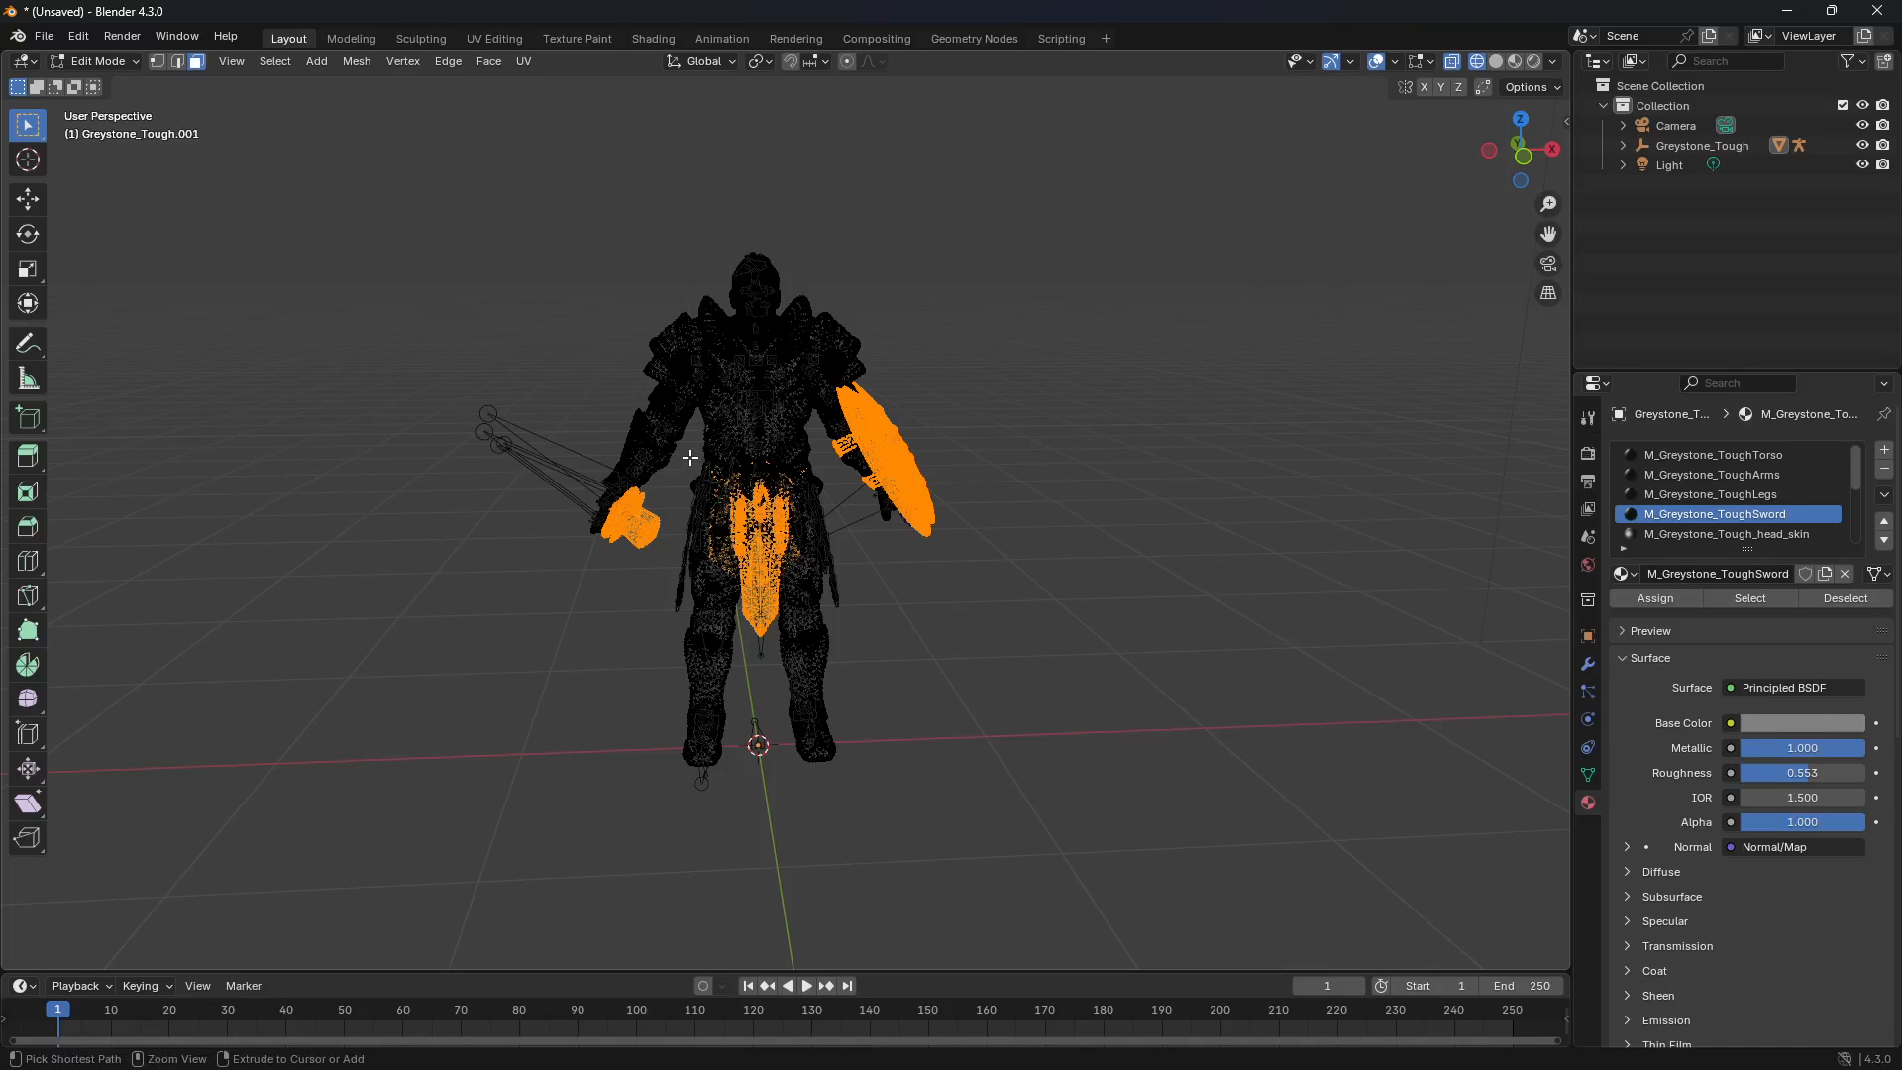
pyautogui.keyDown('ctrl'); pyautogui.moveTo(691, 454); pyautogui.dragTo(834, 655); pyautogui.keyUp('ctrl')
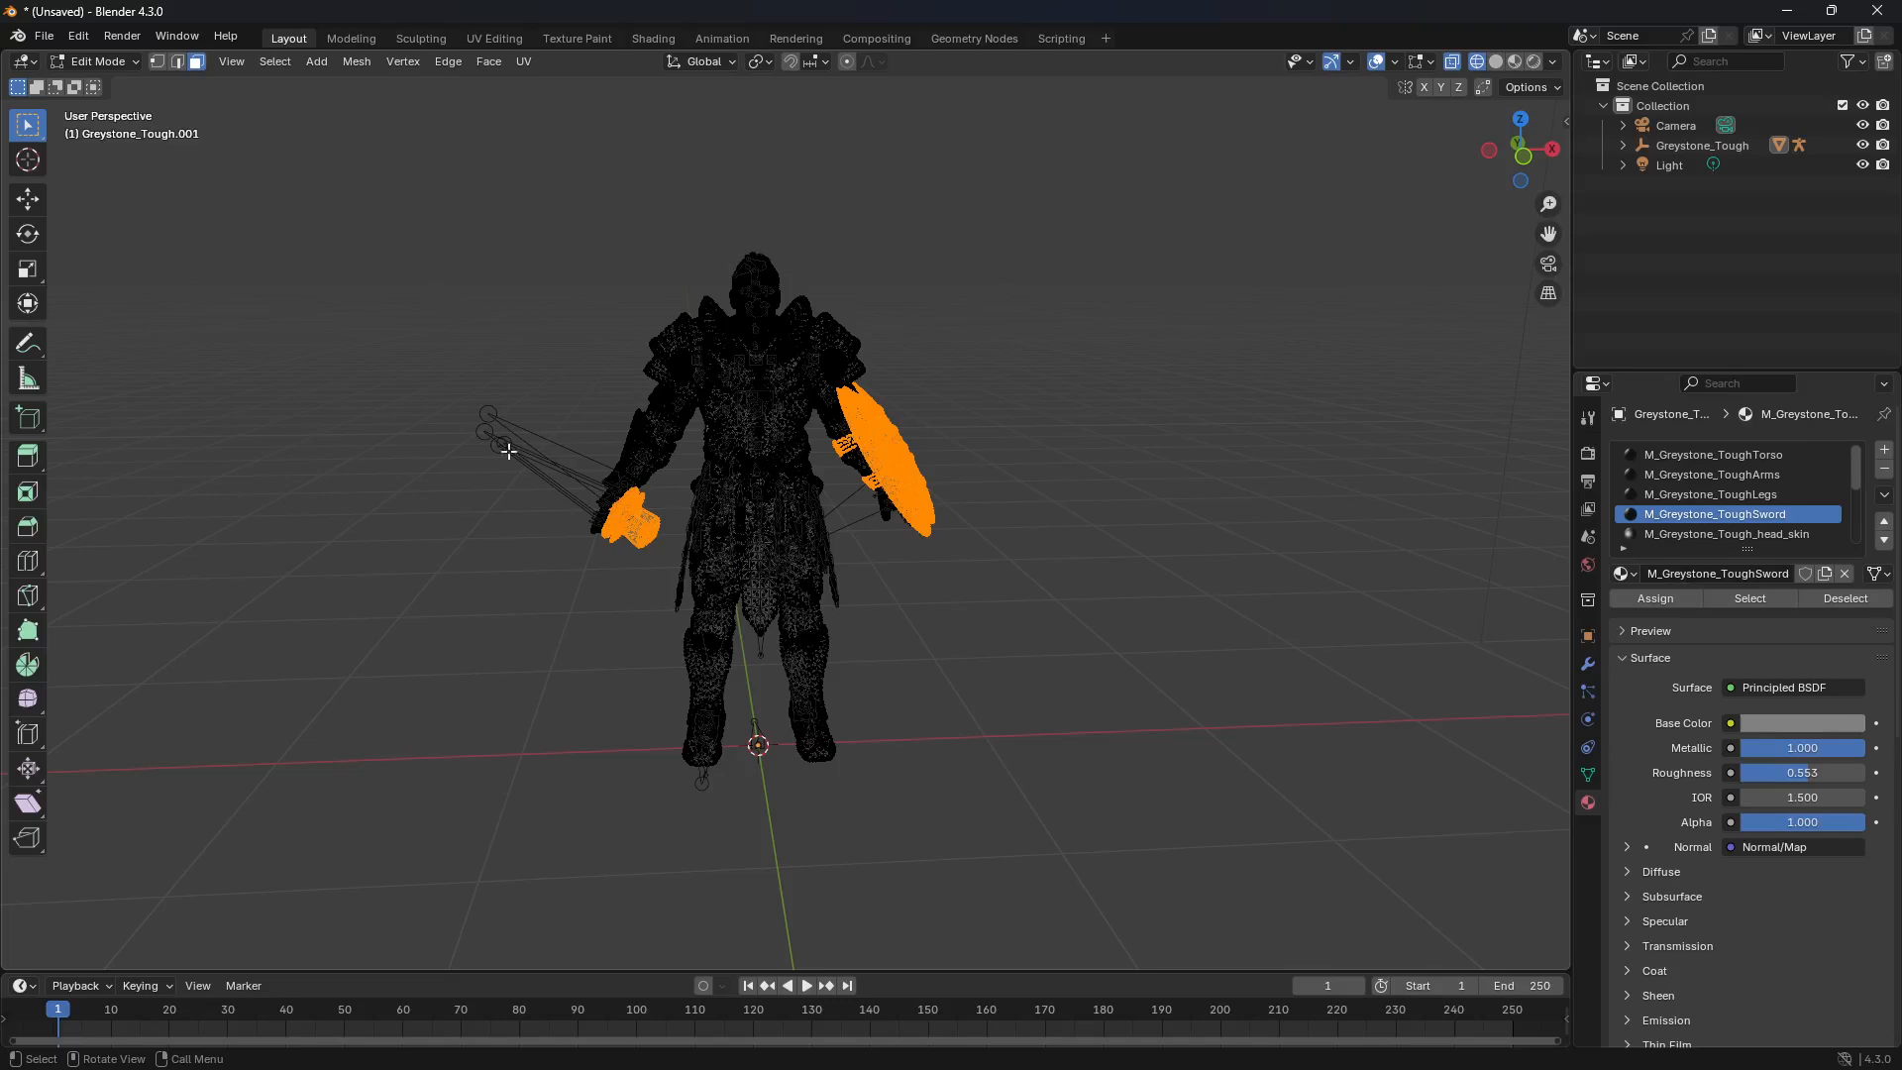
# Step: Move the selected sword and shield faces along the Y axis until they are clear of the character's body
pyautogui.click(28, 199)
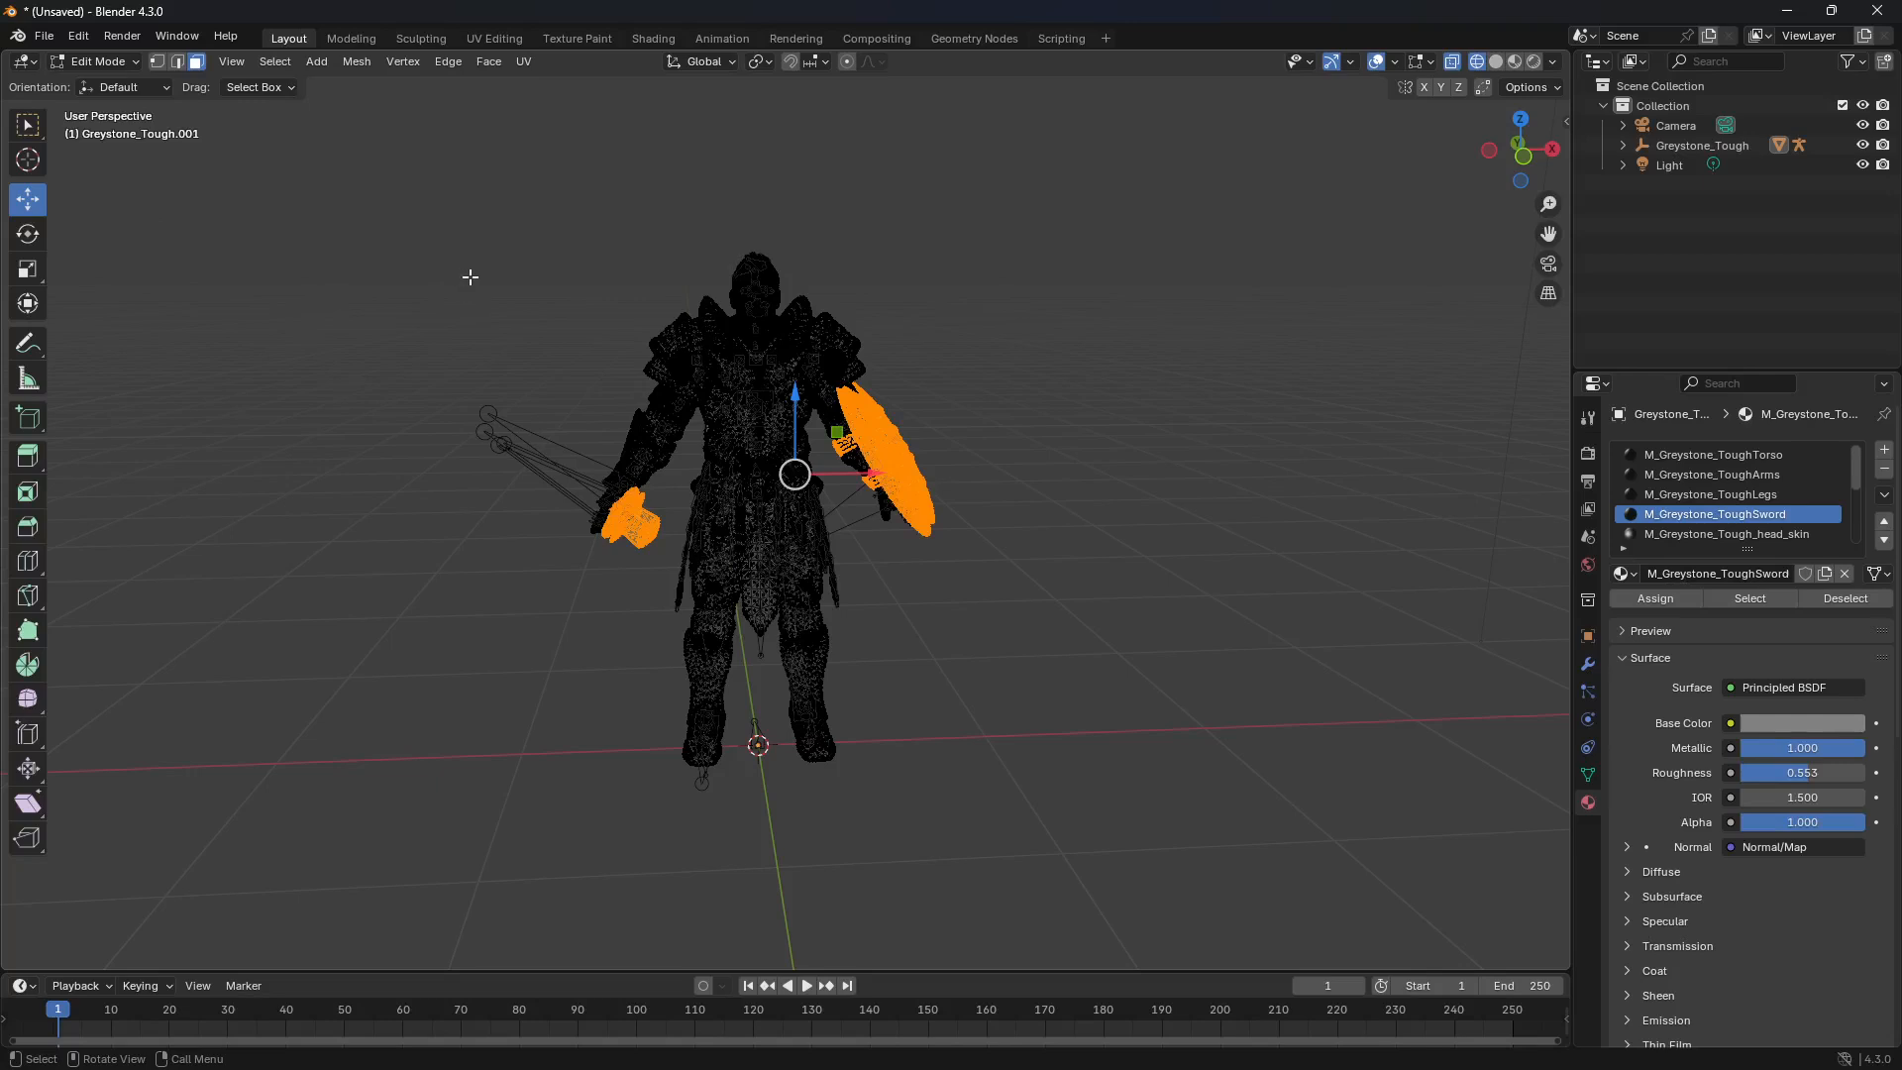
pyautogui.moveTo(472, 277); pyautogui.dragTo(989, 264, button='middle')
pyautogui.moveTo(637, 284); pyautogui.dragTo(815, 310, button='middle')
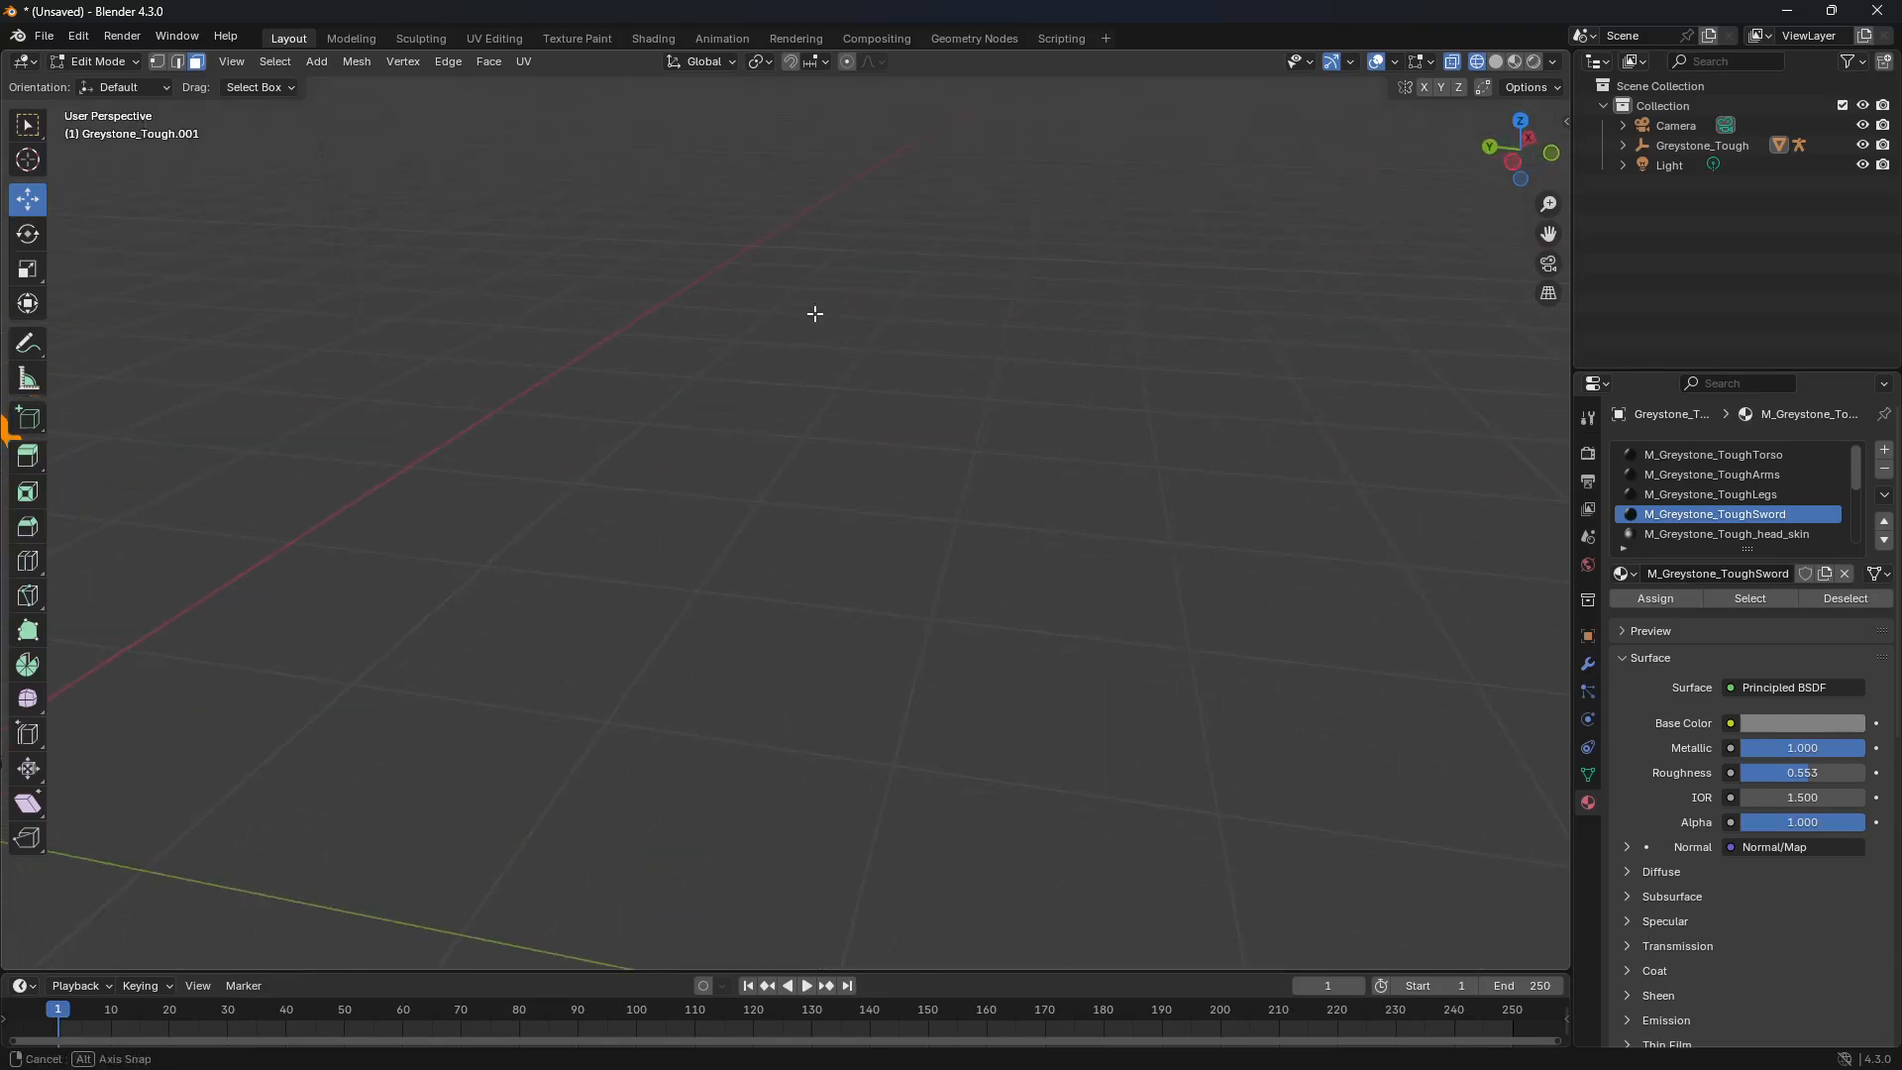
pyautogui.keyDown('shift'); pyautogui.moveTo(441, 399); pyautogui.dragTo(1040, 362, button='middle'); pyautogui.keyUp('shift')
pyautogui.keyDown('shift'); pyautogui.moveTo(408, 442); pyautogui.dragTo(862, 397, button='middle'); pyautogui.keyUp('shift')
pyautogui.keyDown('shift'); pyautogui.moveTo(679, 373); pyautogui.dragTo(884, 344, button='middle'); pyautogui.keyUp('shift')
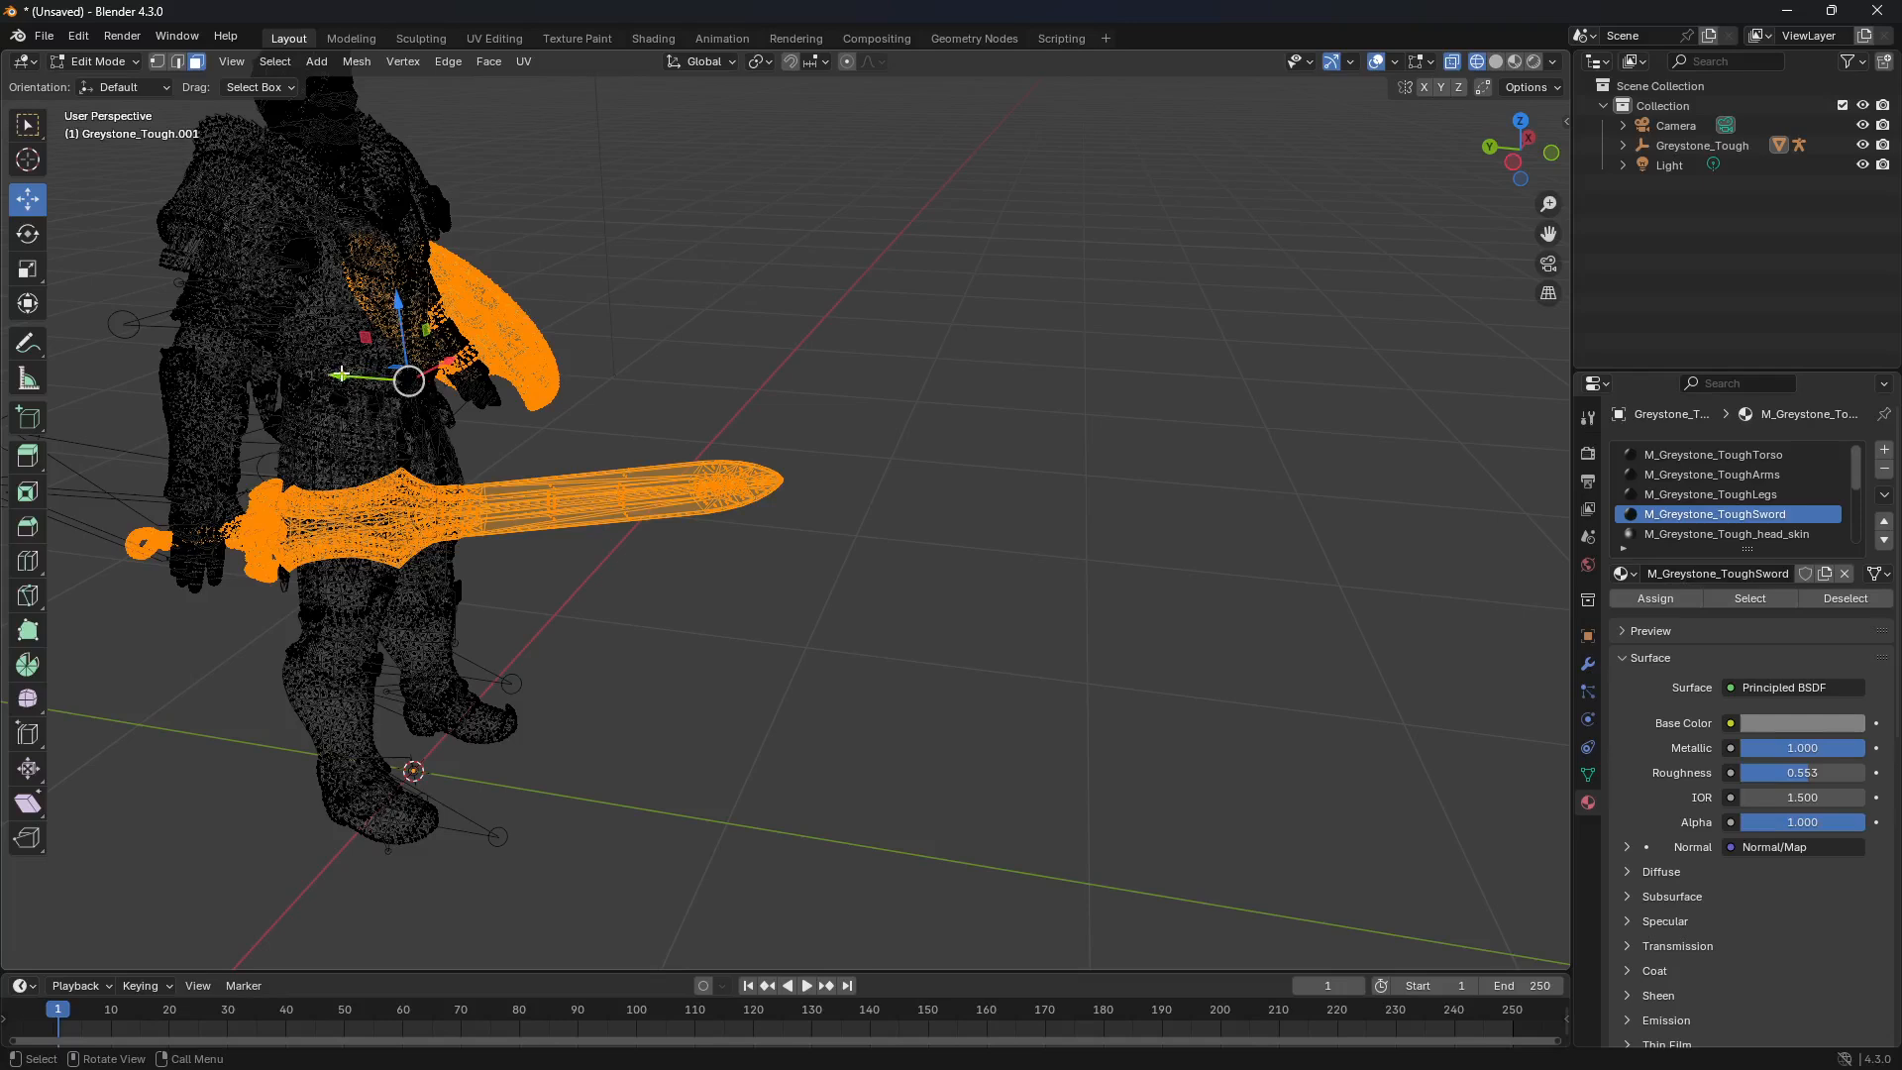
pyautogui.moveTo(345, 372); pyautogui.dragTo(779, 399)
pyautogui.scroll(-3, 995, 348)
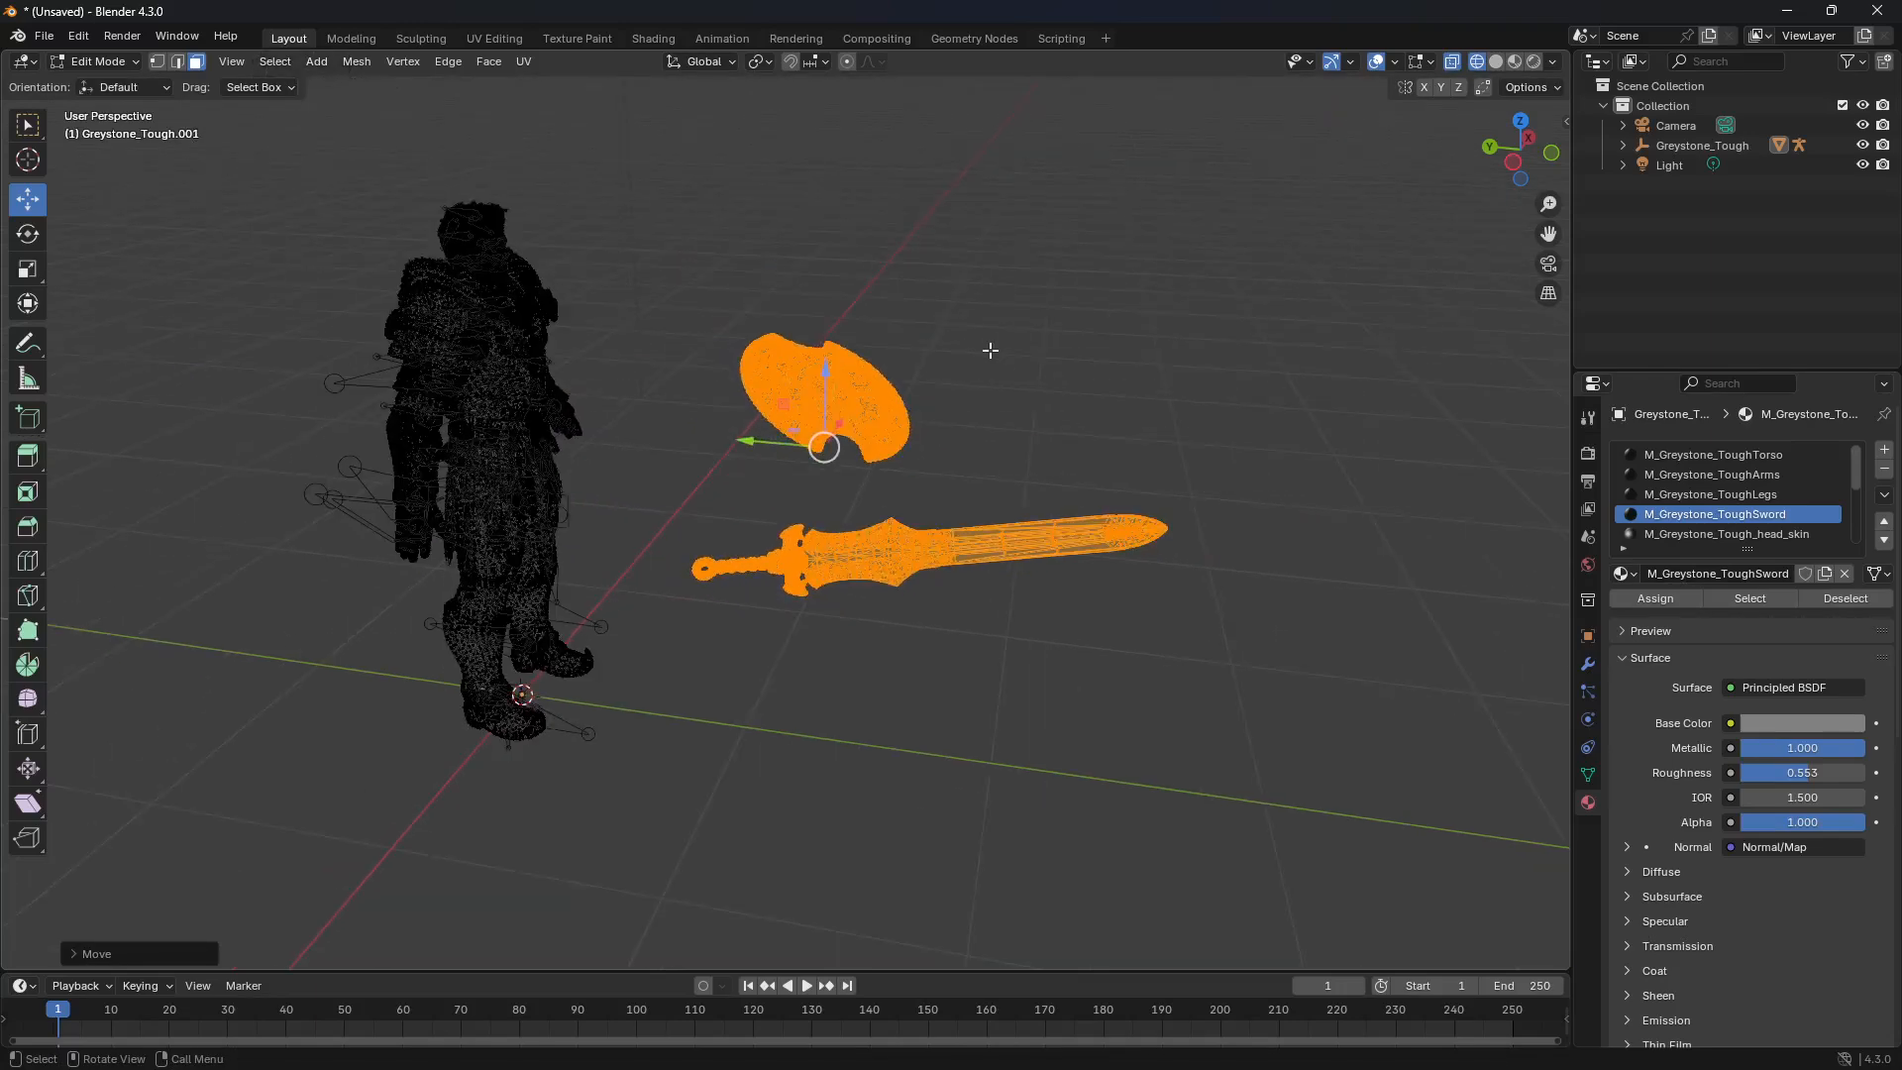
pyautogui.scroll(-2, 989, 349)
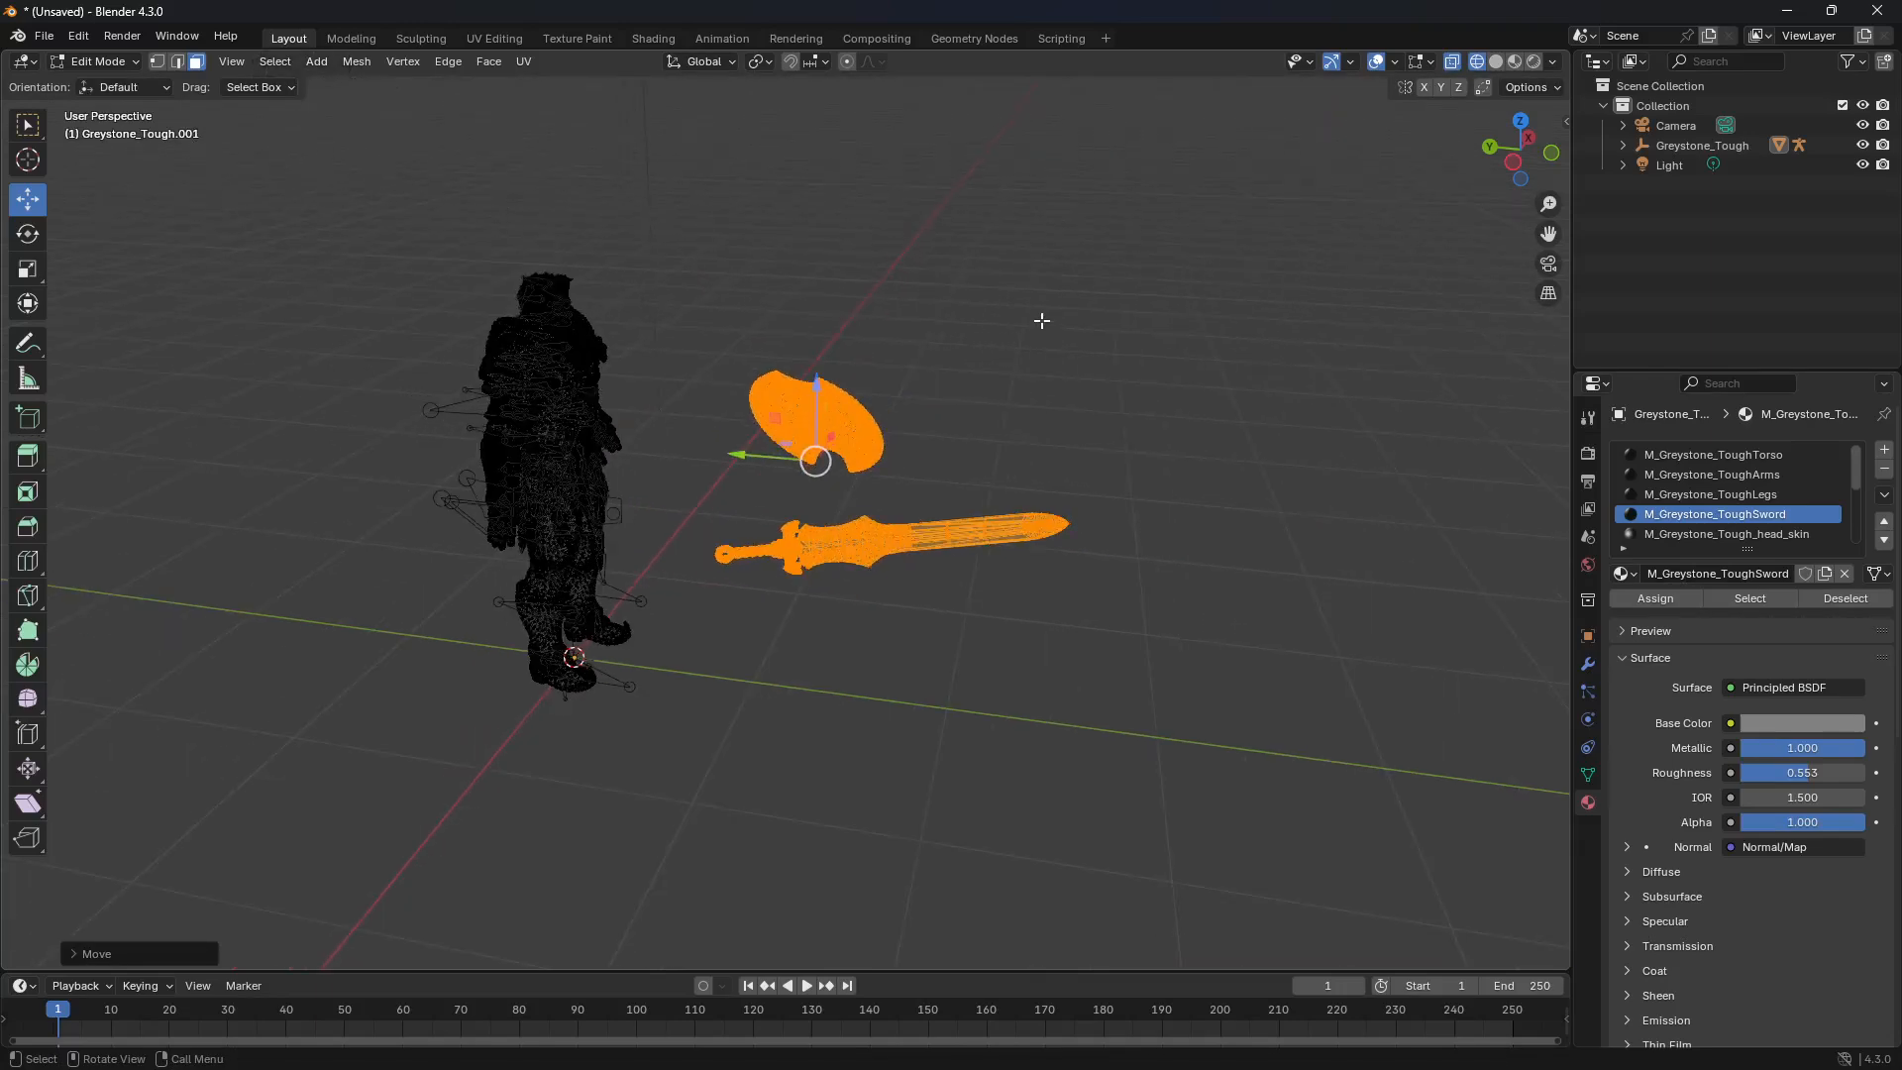
# Step: Select only the shield's faces, separate them by selection into their own object, and select the shield in Object Mode
pyautogui.click(1015, 337)
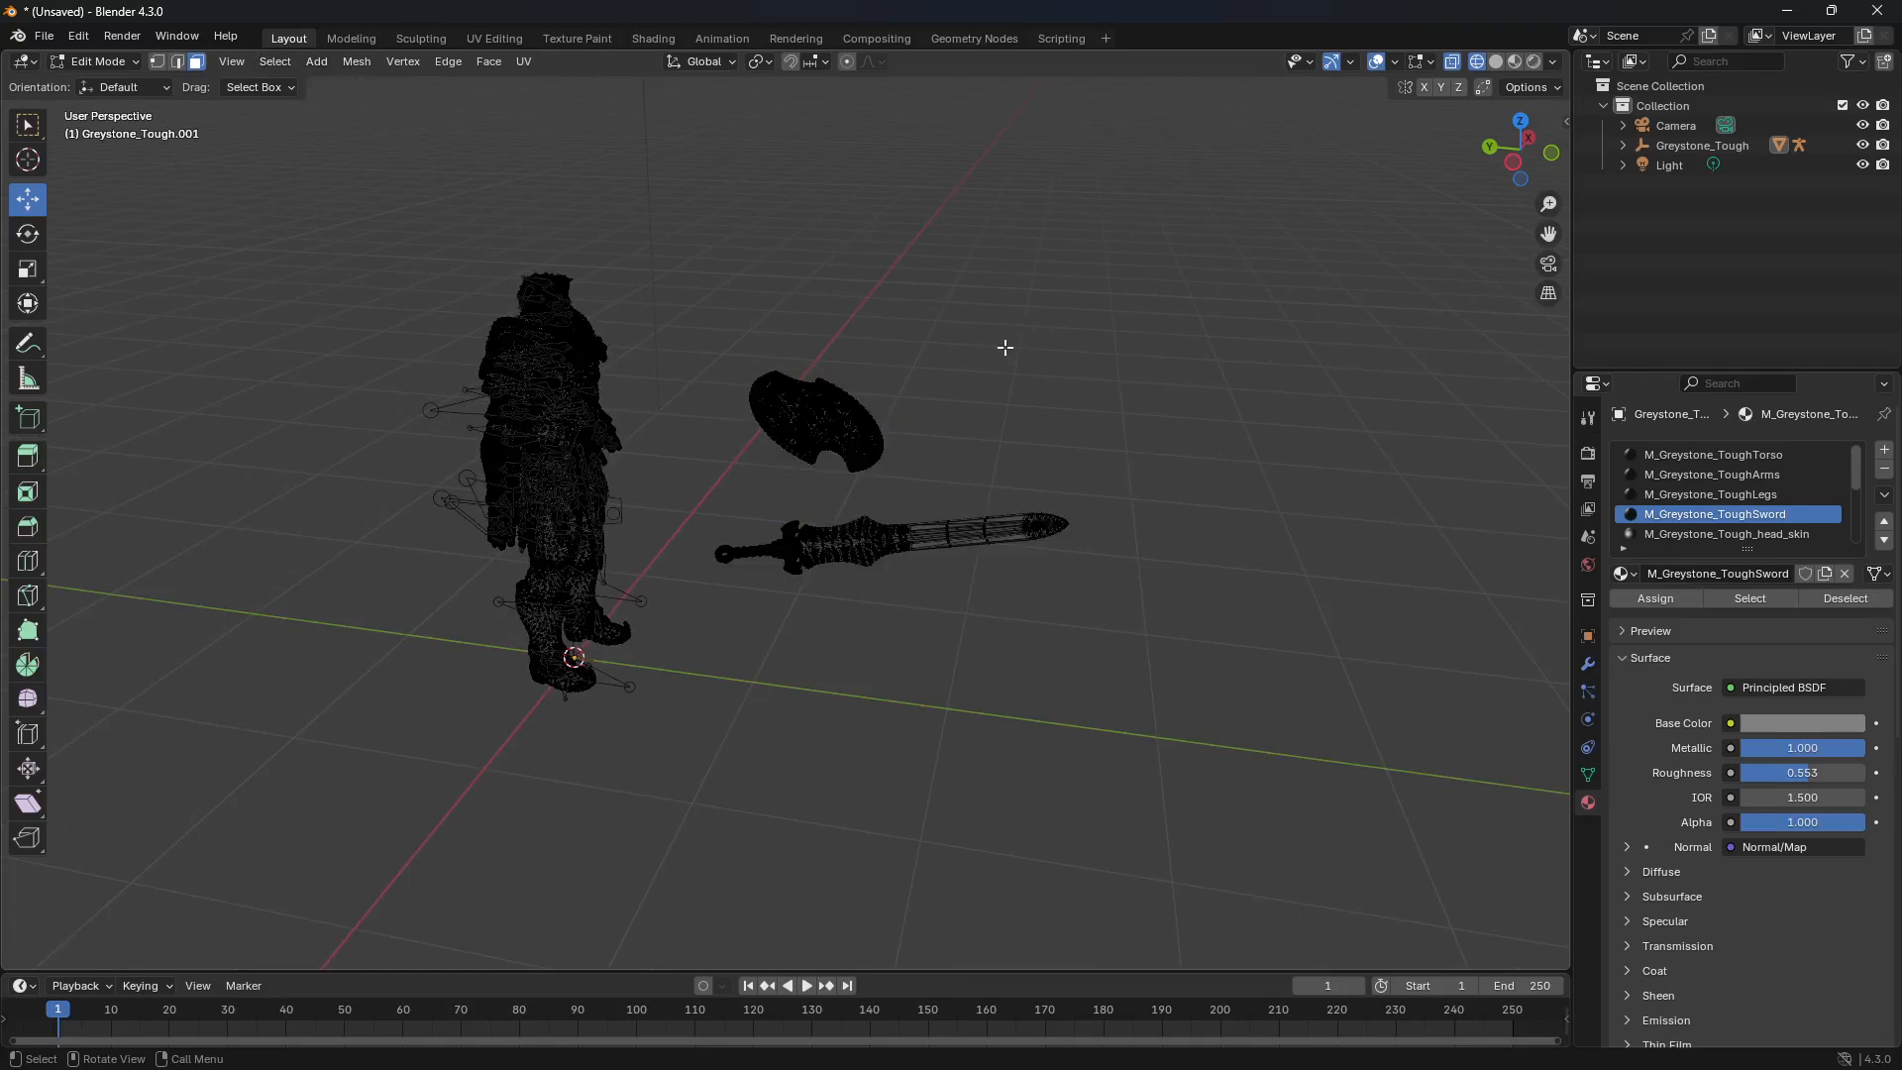
pyautogui.moveTo(709, 334); pyautogui.dragTo(909, 479)
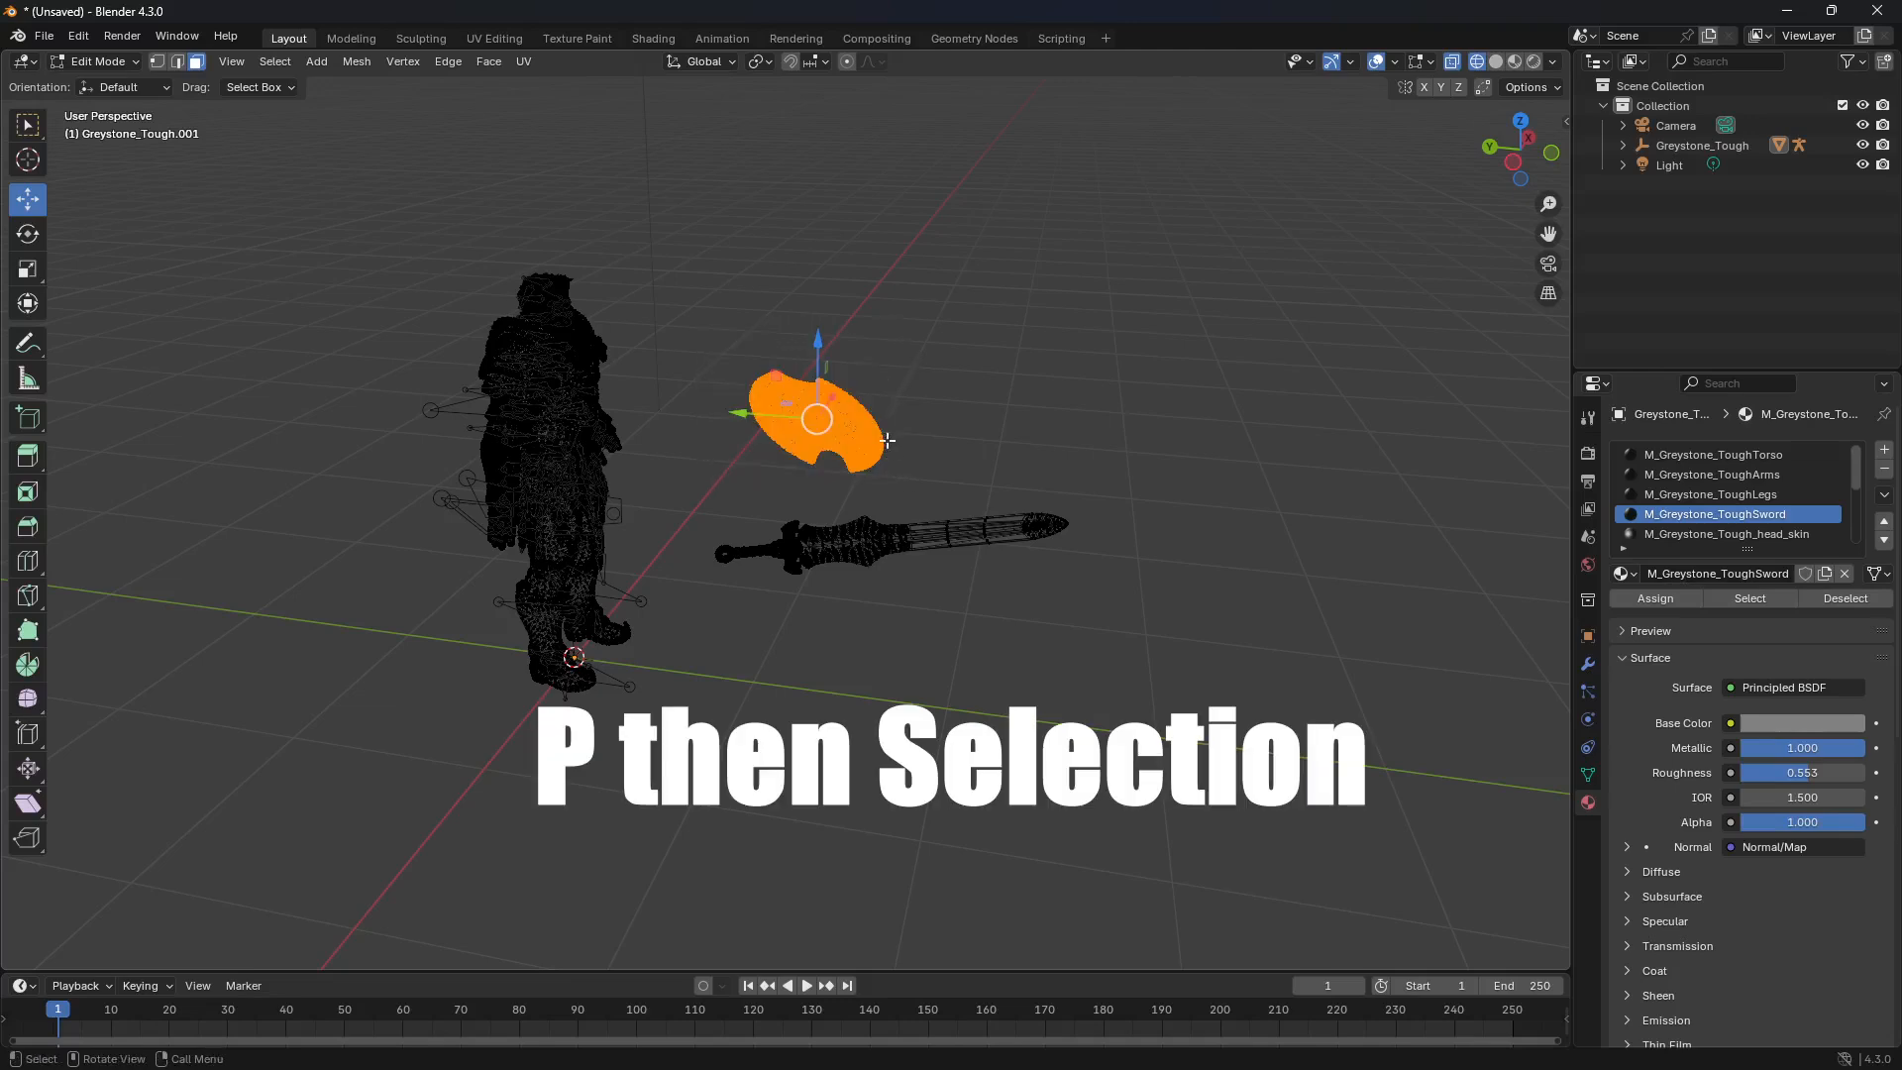
pyautogui.press('p')
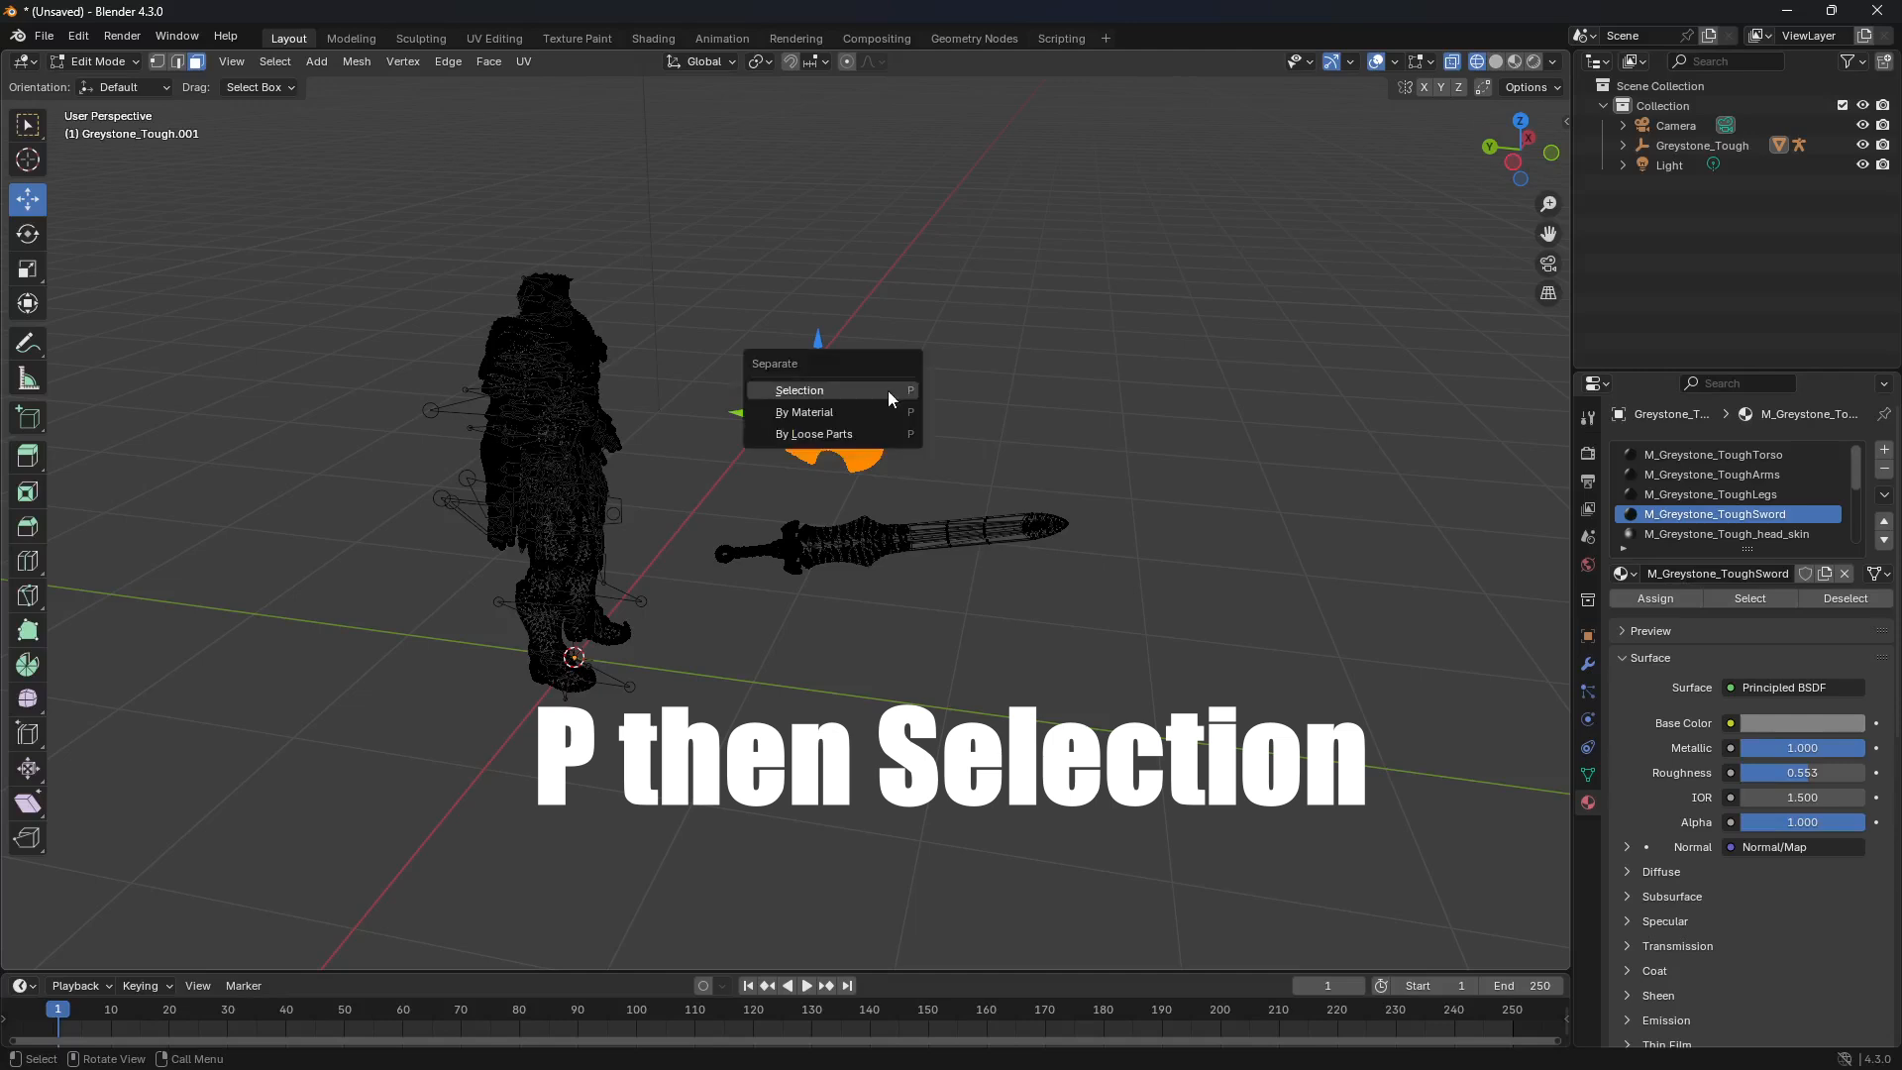
pyautogui.click(887, 389)
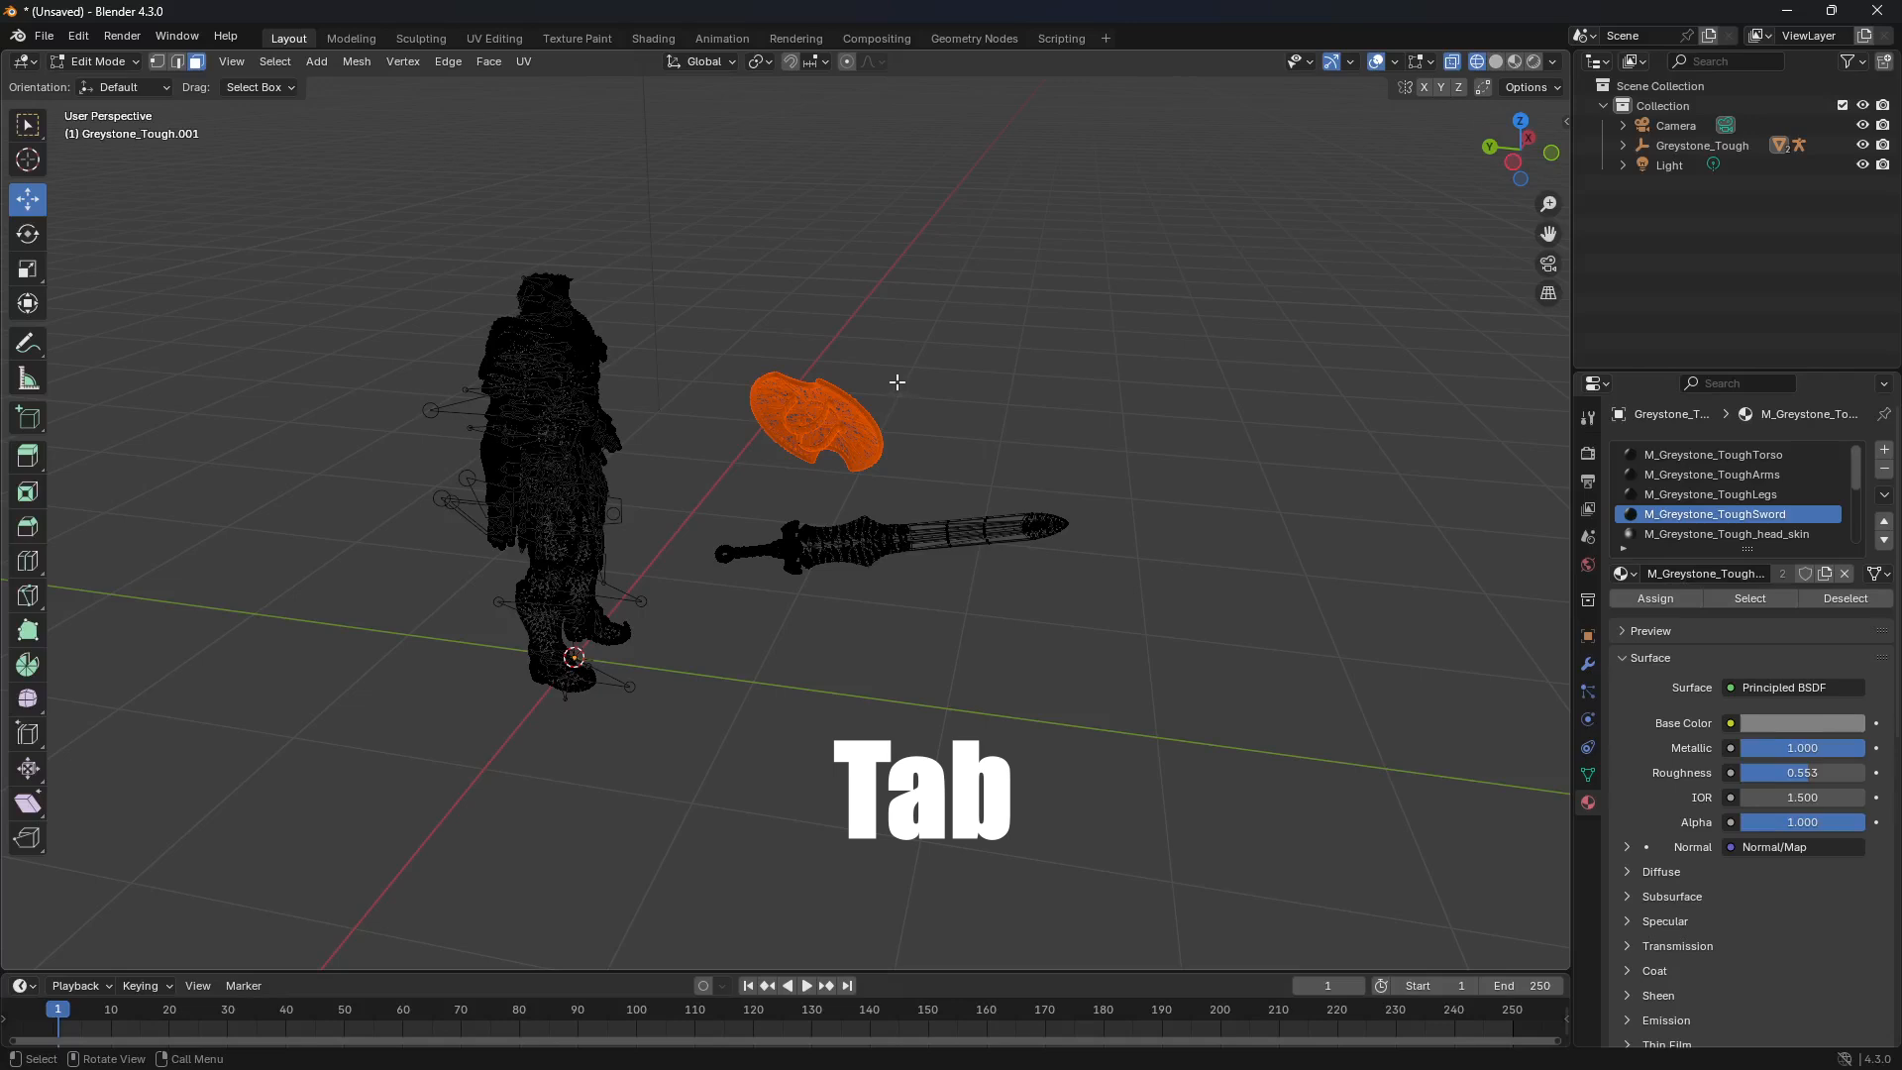
pyautogui.press('Tab')
pyautogui.click(922, 375)
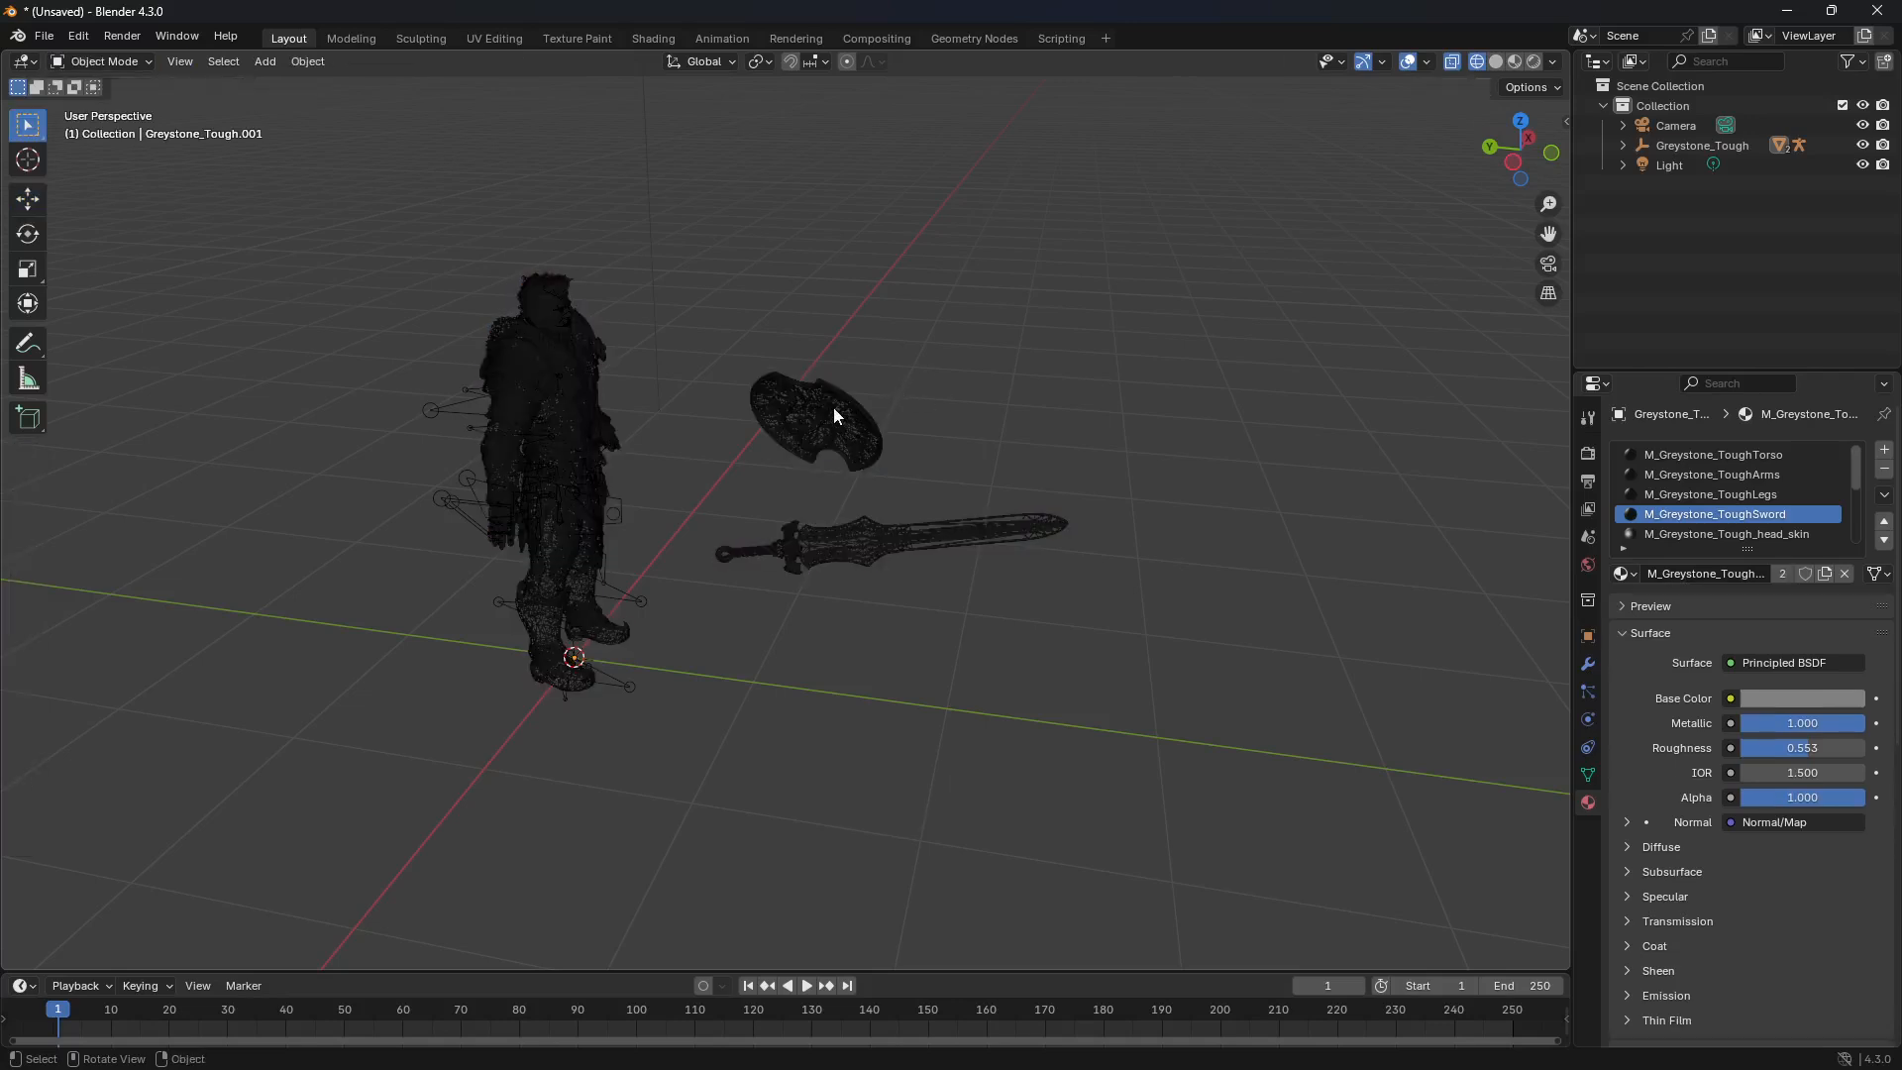
pyautogui.click(792, 419)
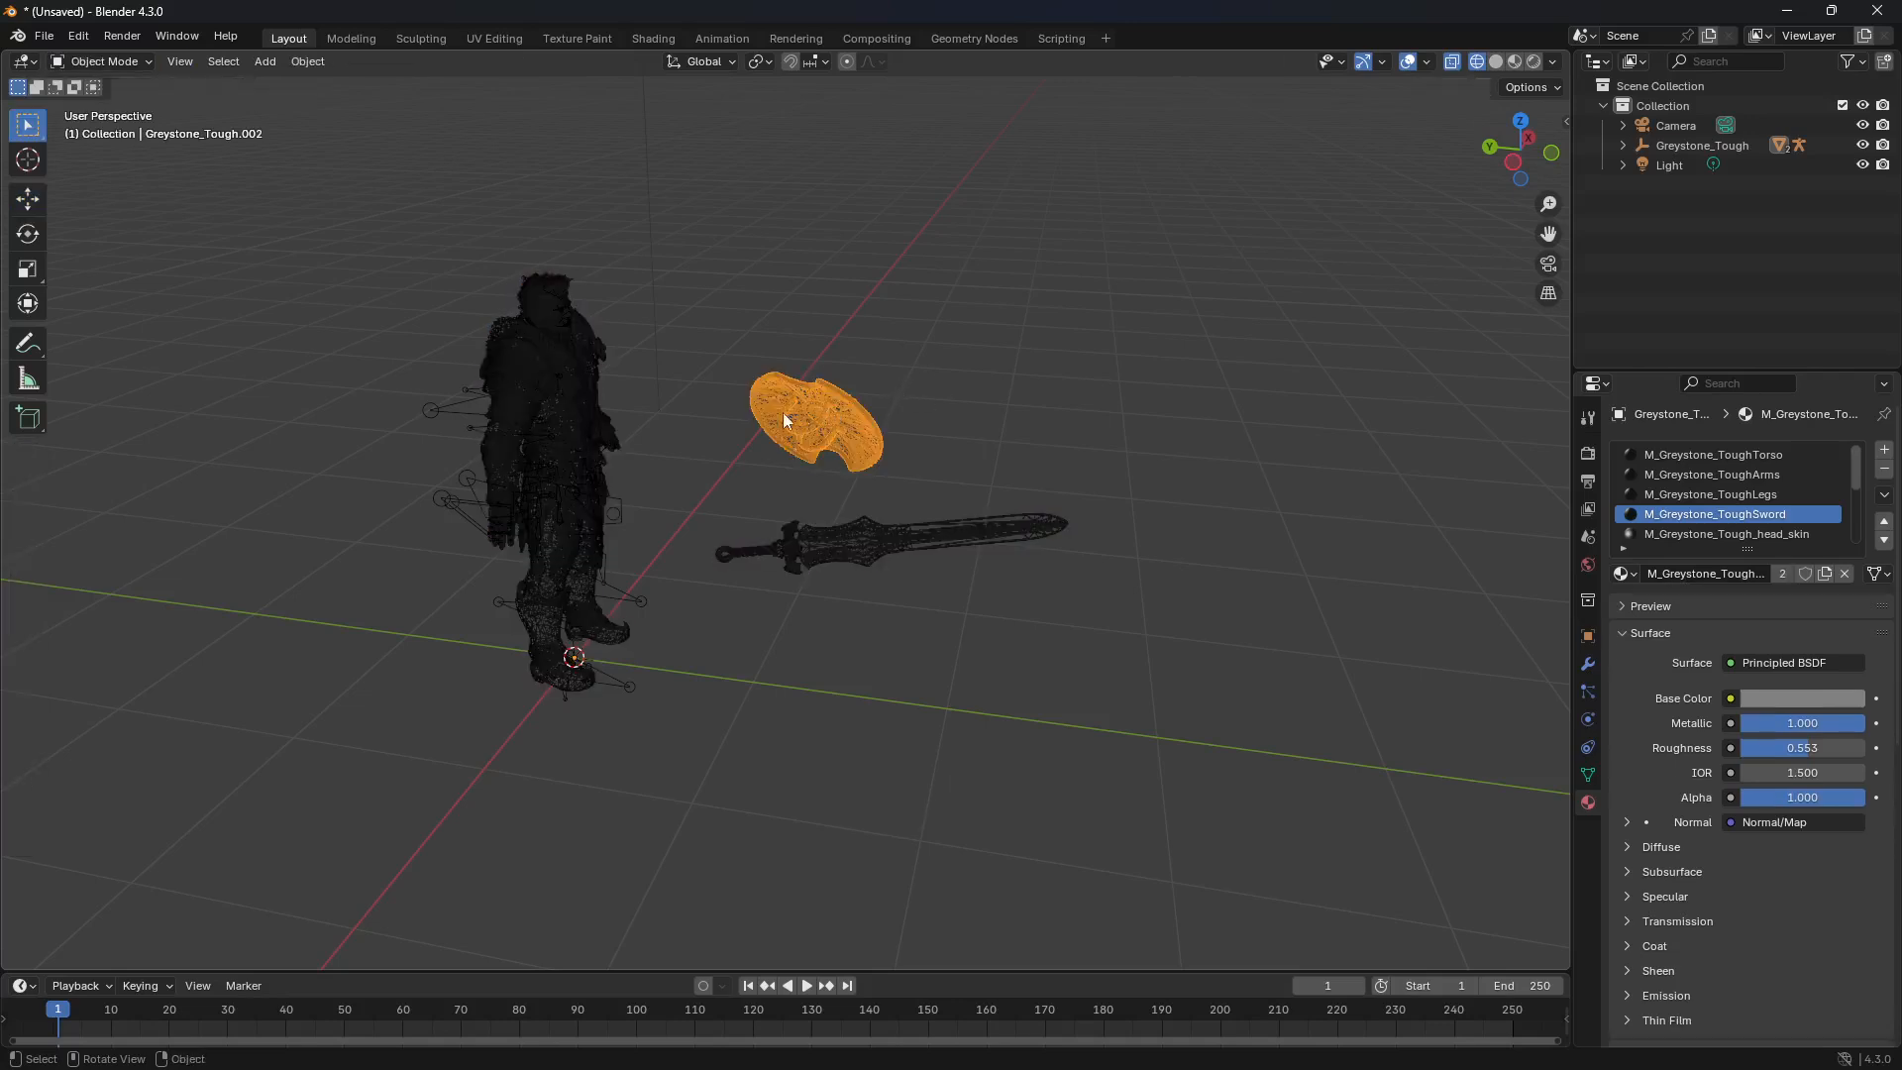
# Step: Edit the body mesh, separate the sword's faces by selection into their own object, and return to Object Mode
pyautogui.click(569, 353)
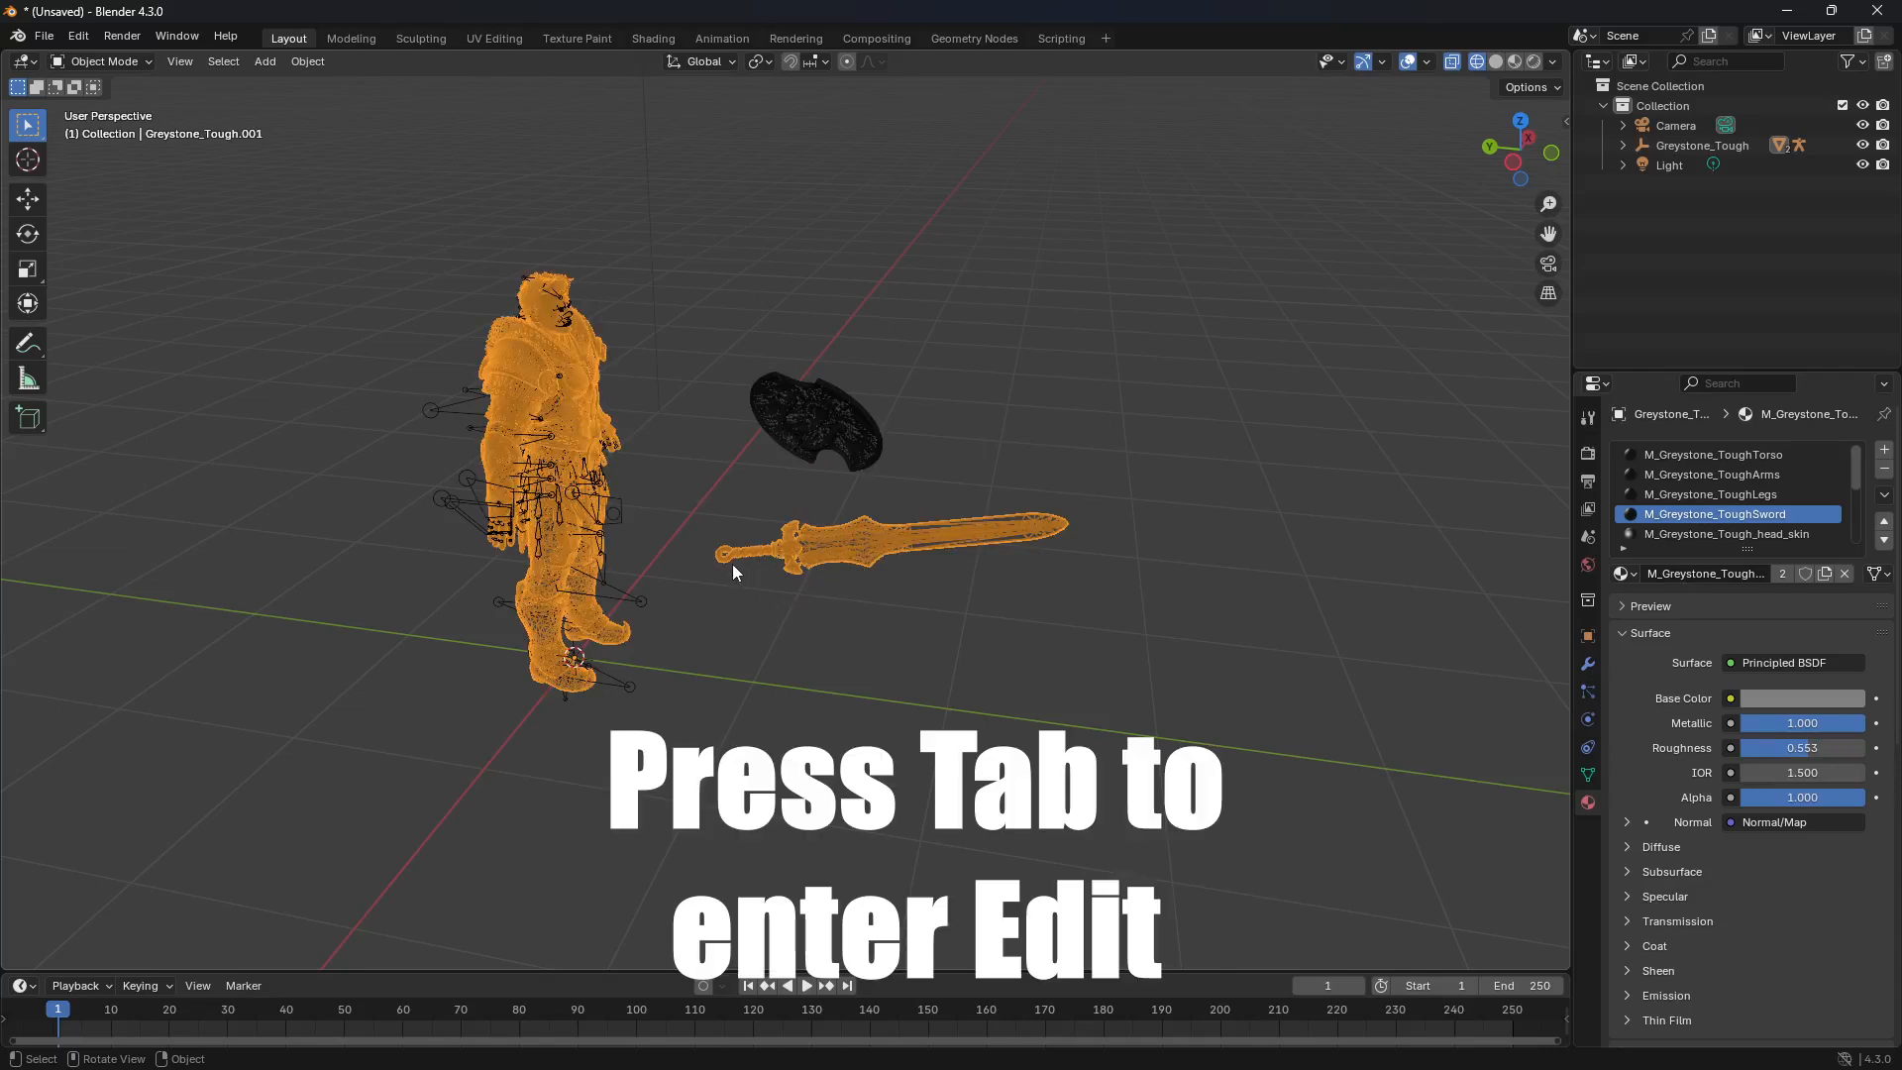
pyautogui.press('Tab')
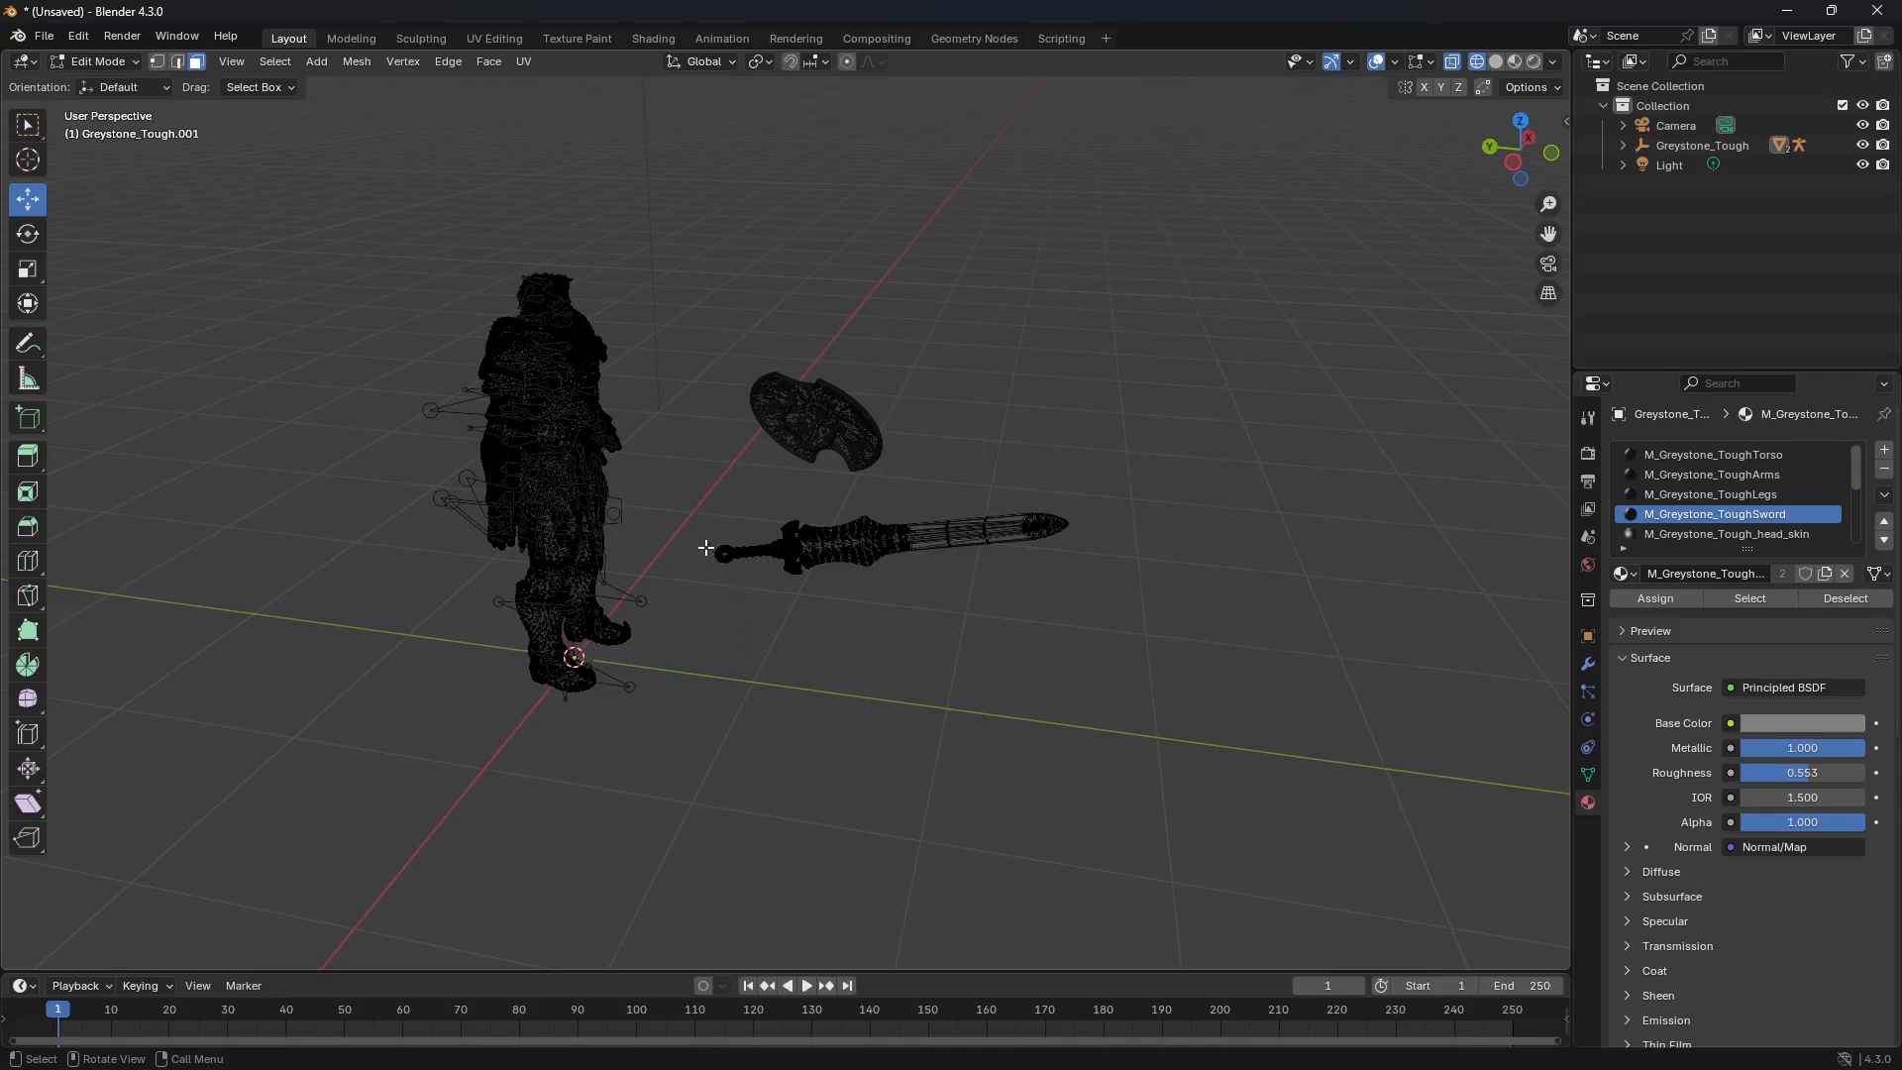
pyautogui.moveTo(693, 509); pyautogui.dragTo(1135, 616)
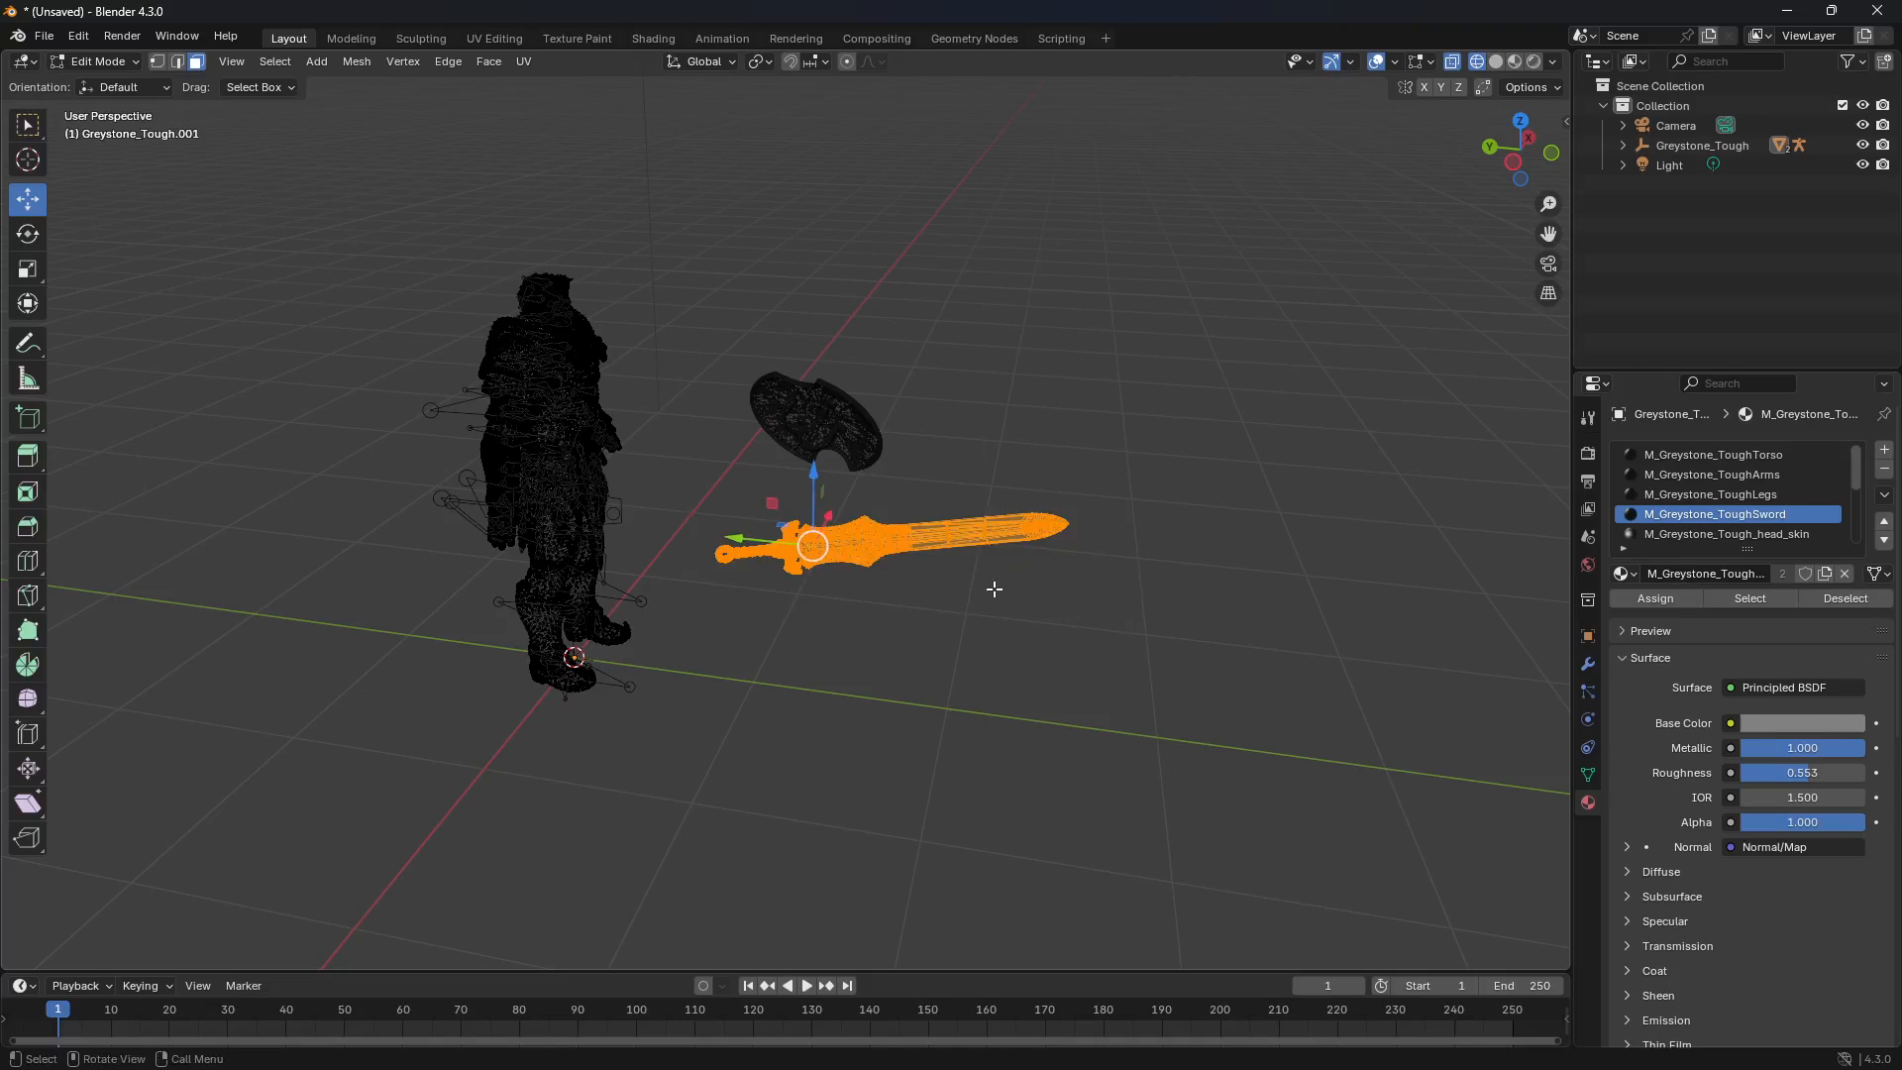
pyautogui.press('p')
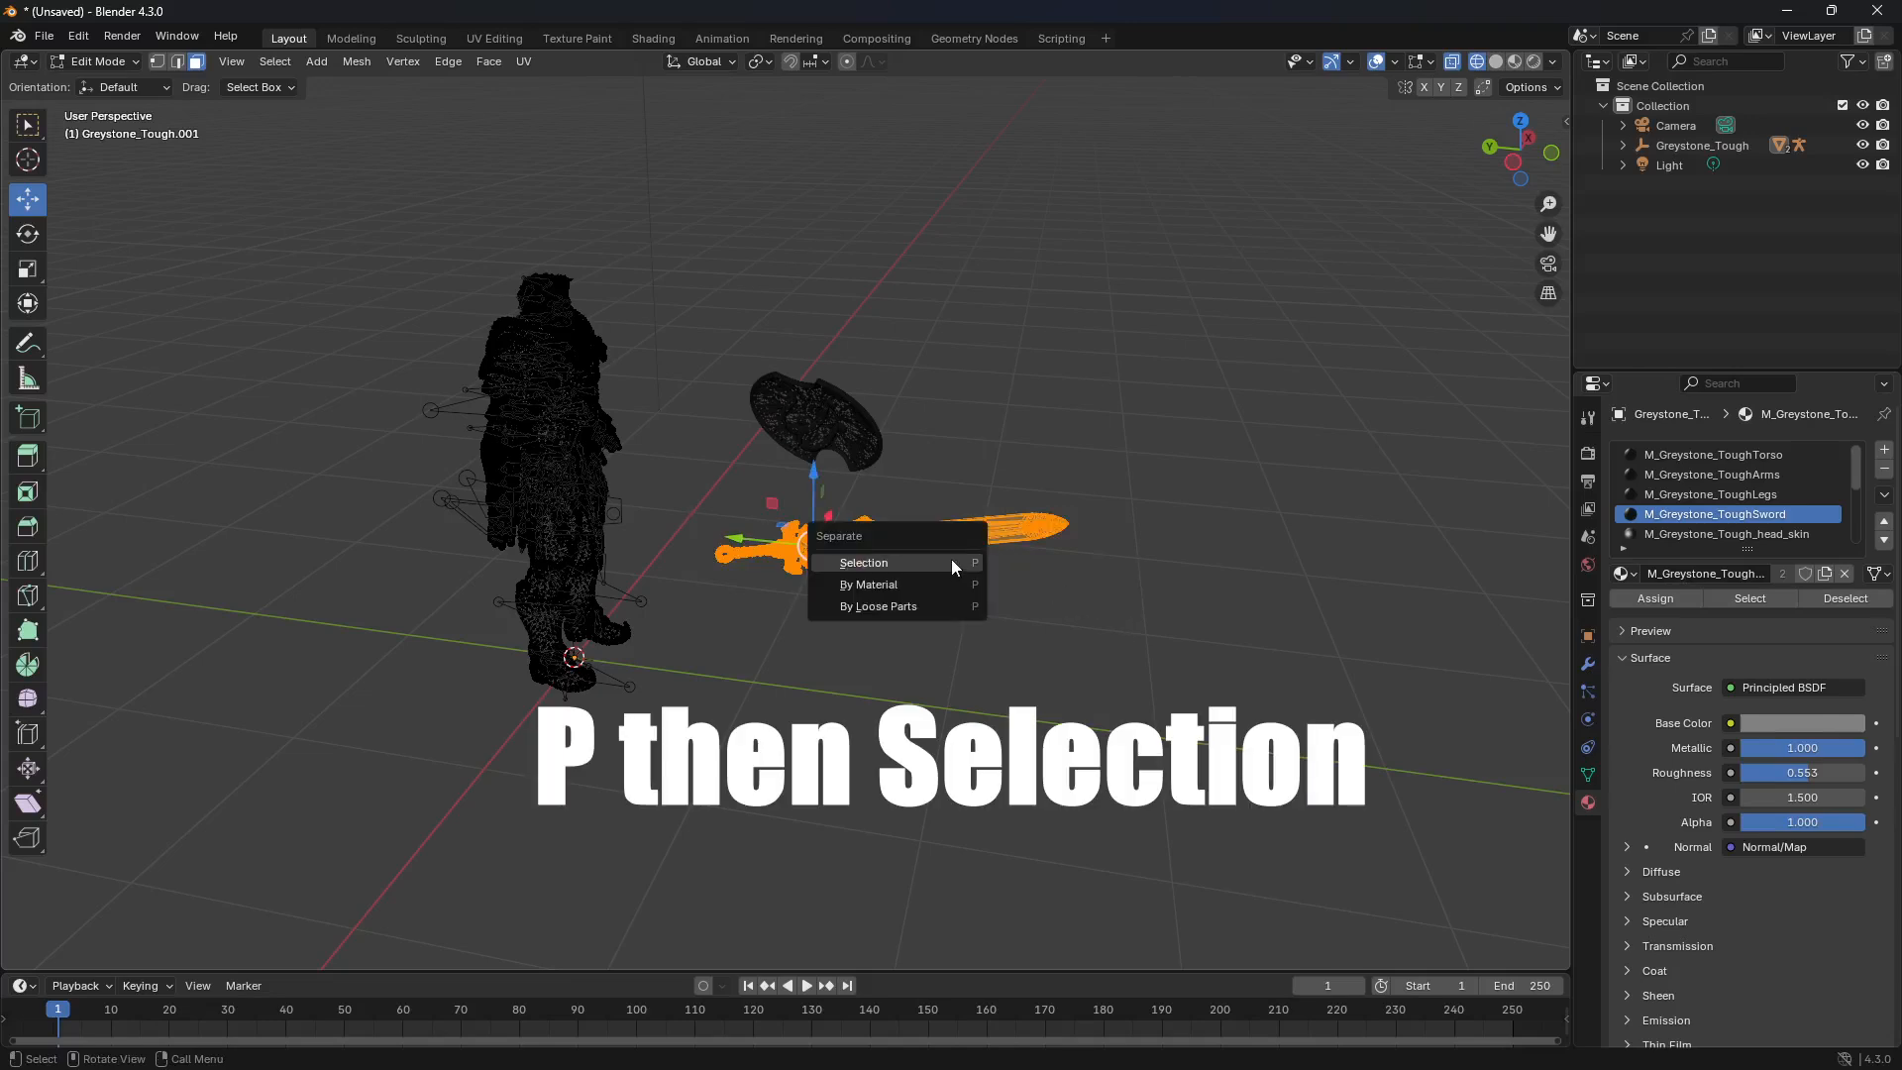
pyautogui.click(945, 563)
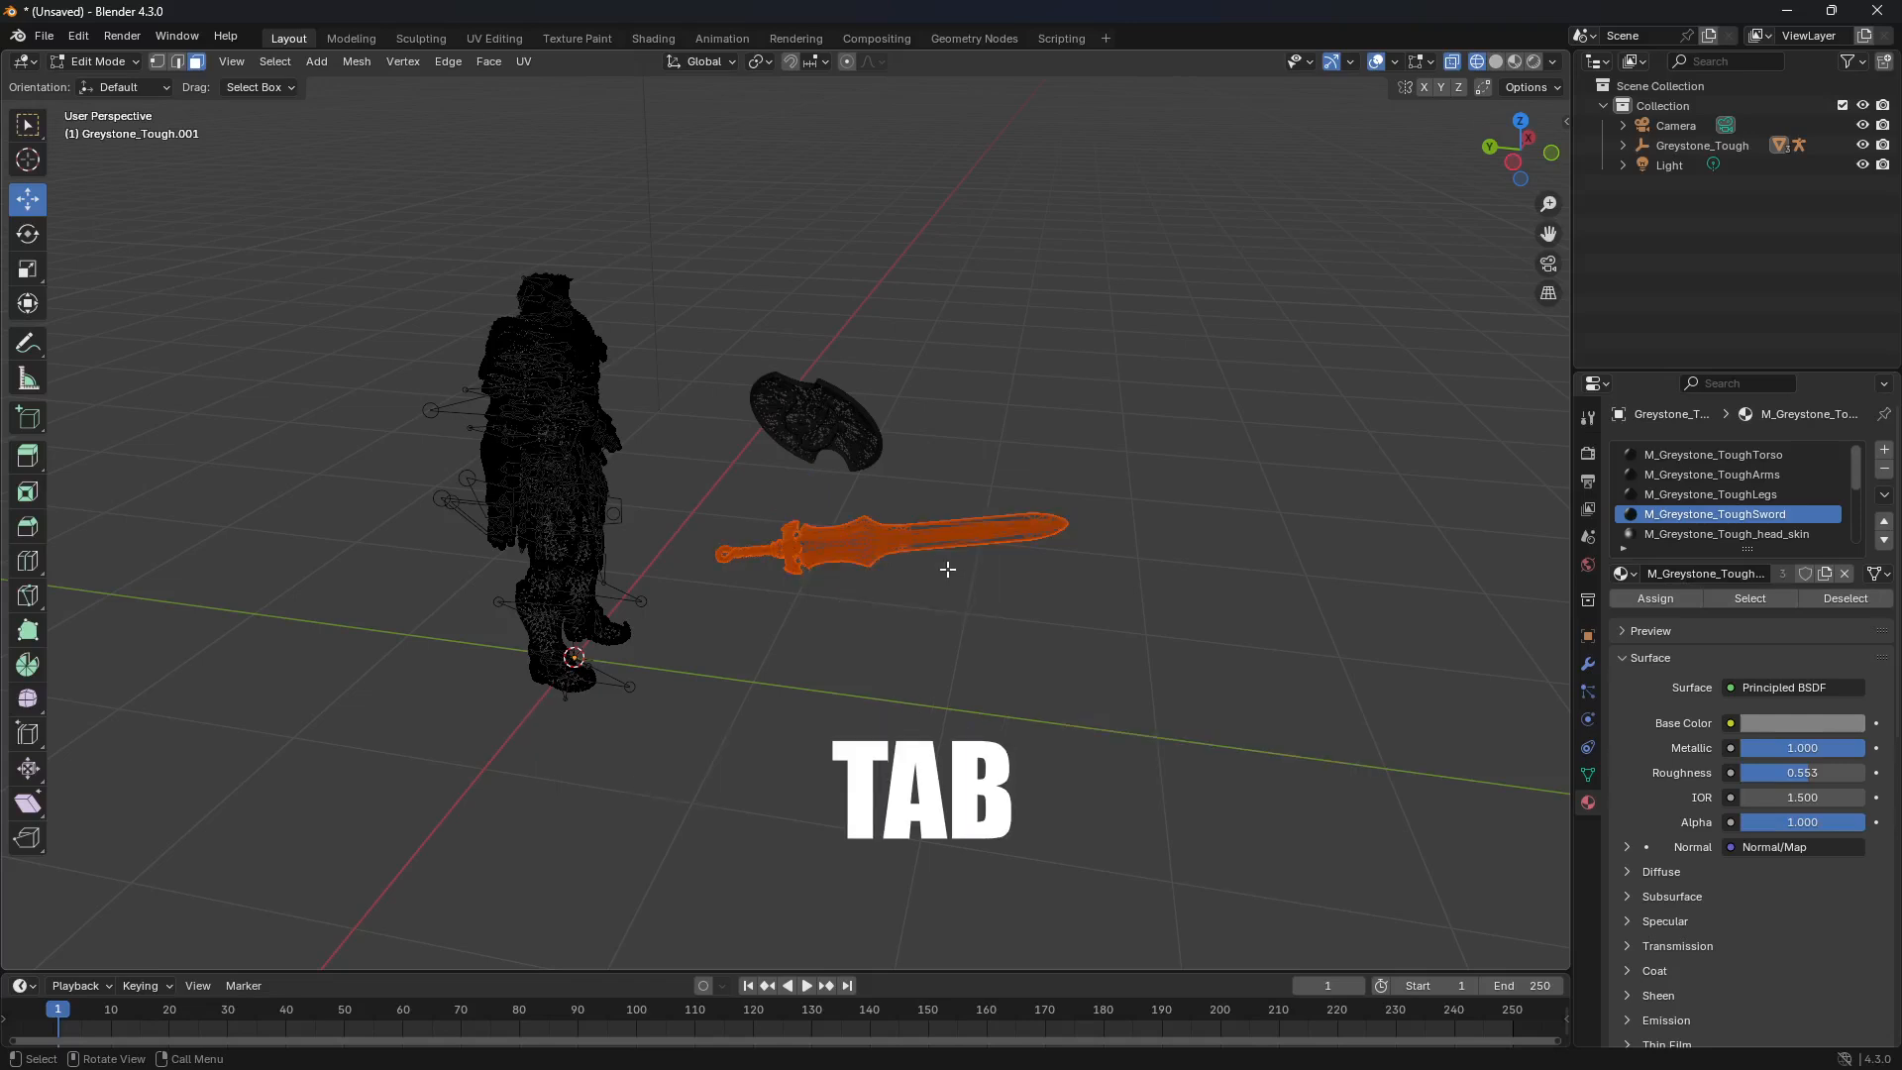
pyautogui.press('Tab')
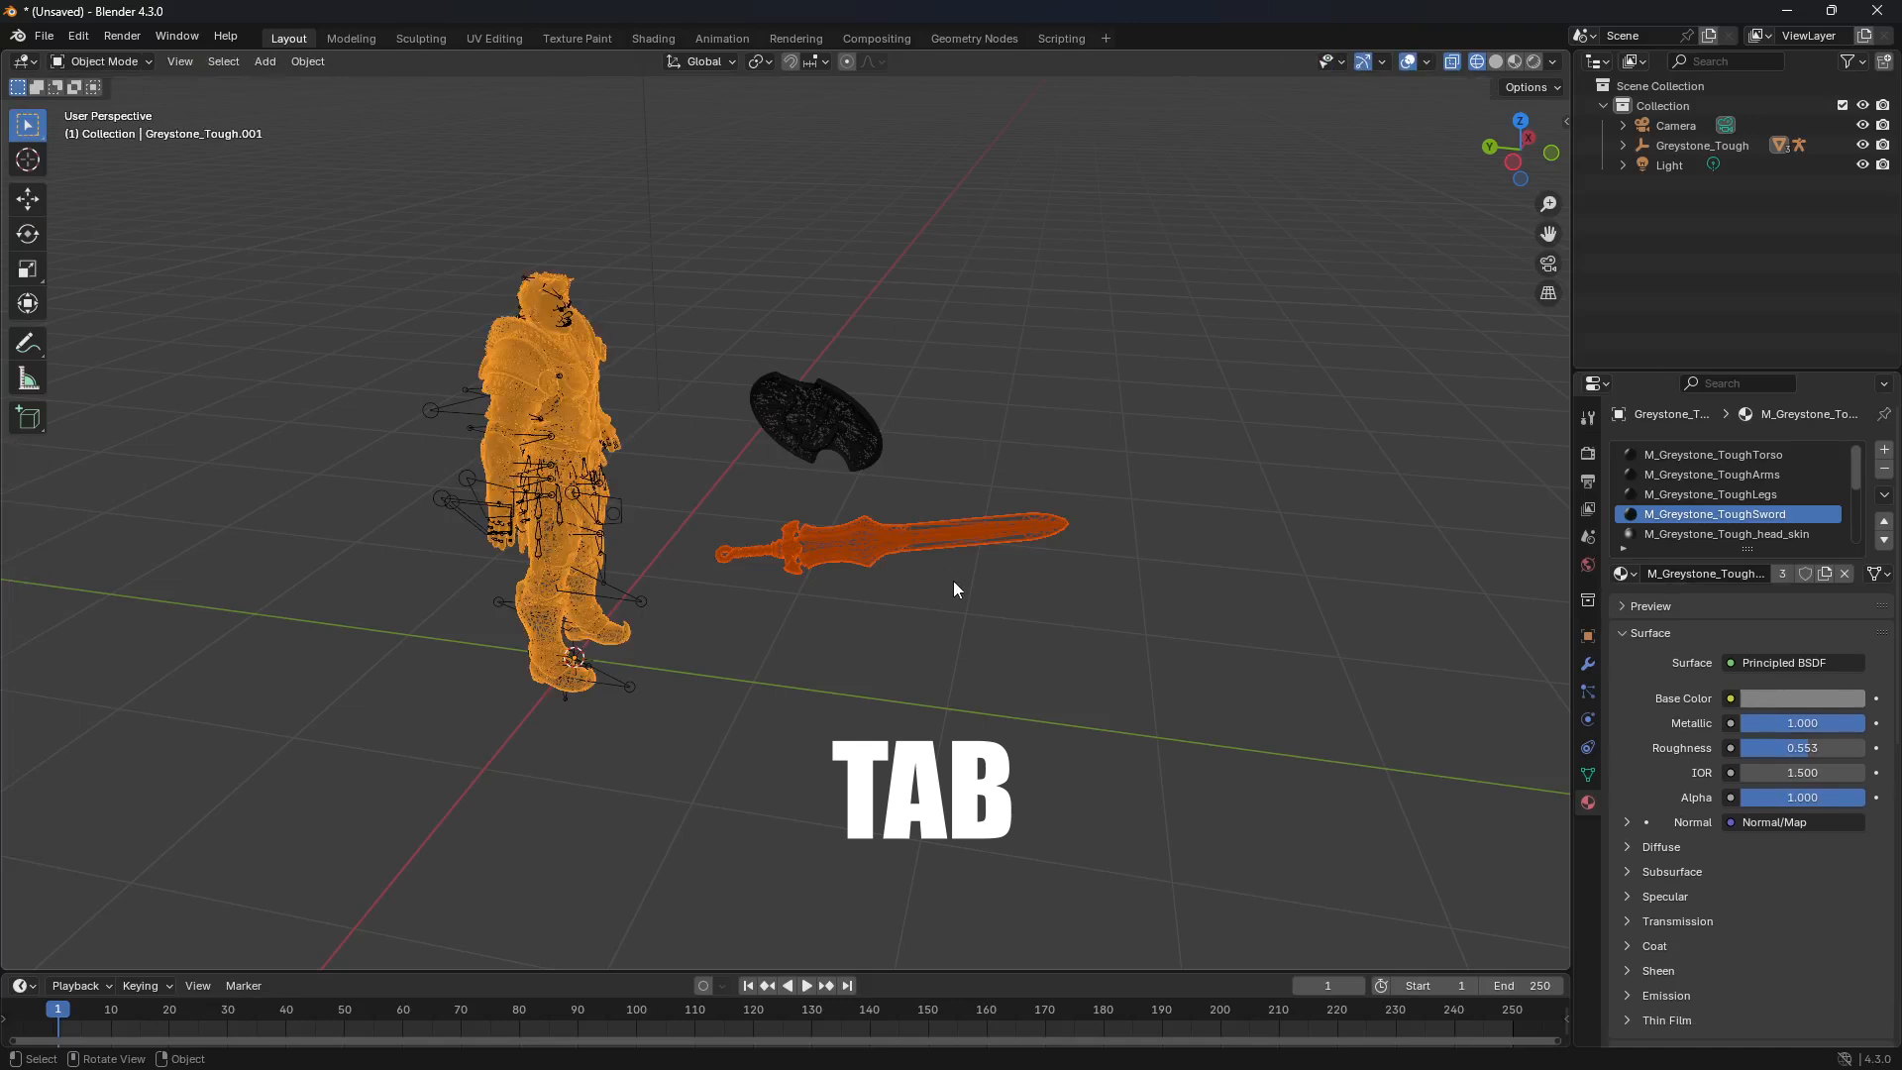
# Step: Select the sword and the shield in turn to check that each is a separate object
pyautogui.click(929, 600)
pyautogui.click(848, 551)
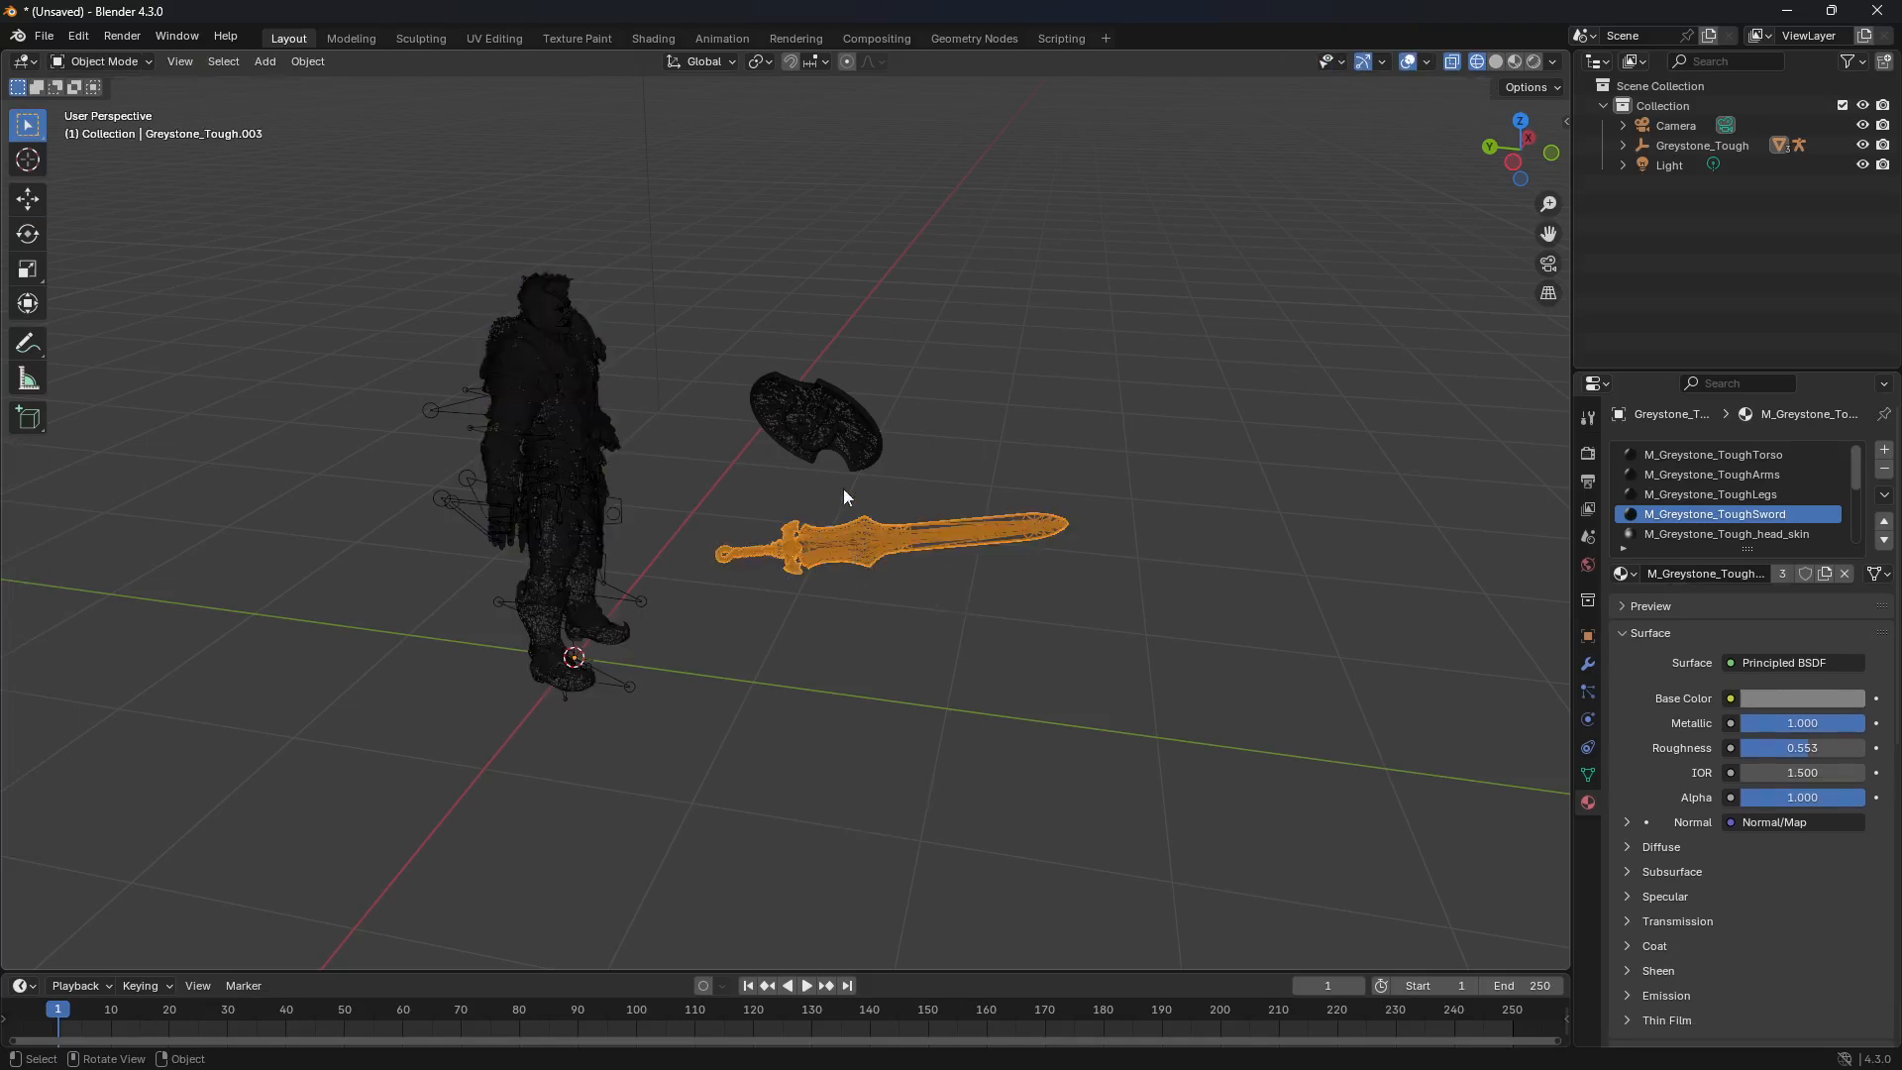
pyautogui.click(836, 430)
pyautogui.click(841, 535)
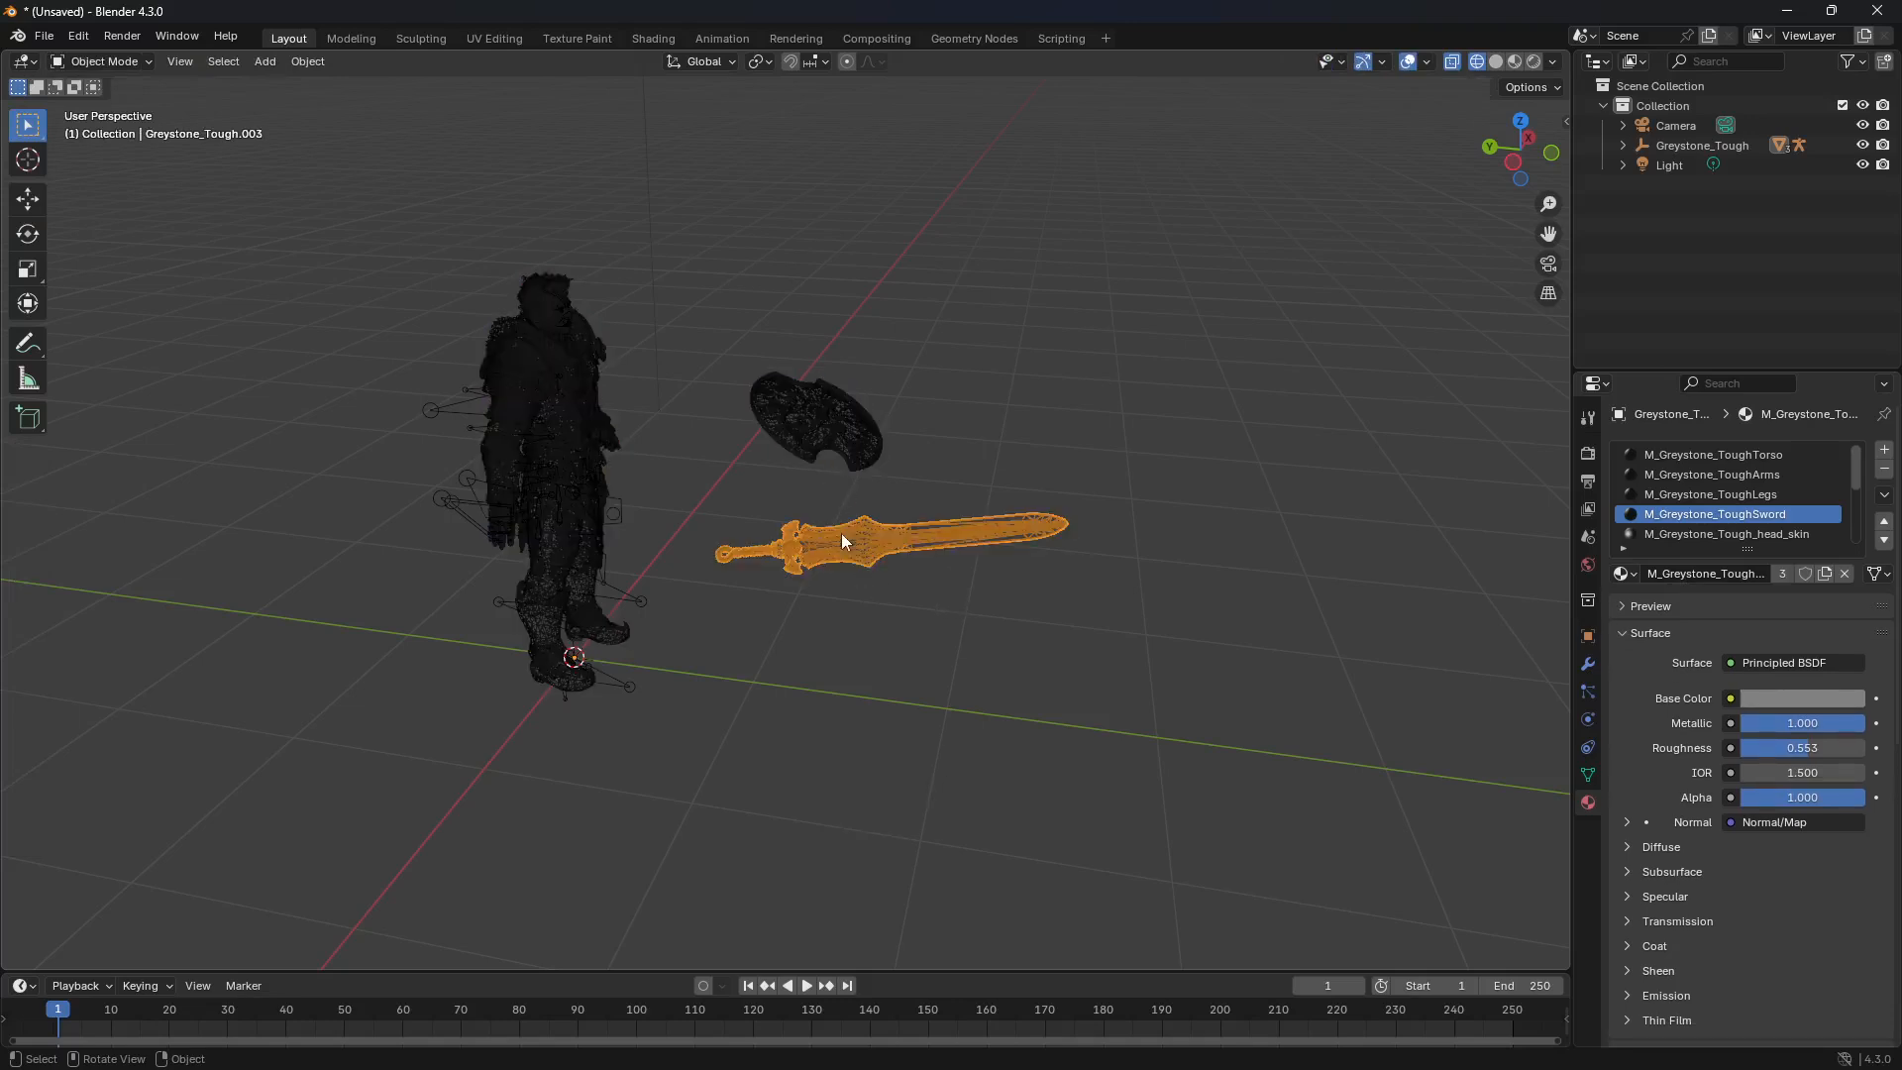
pyautogui.click(832, 441)
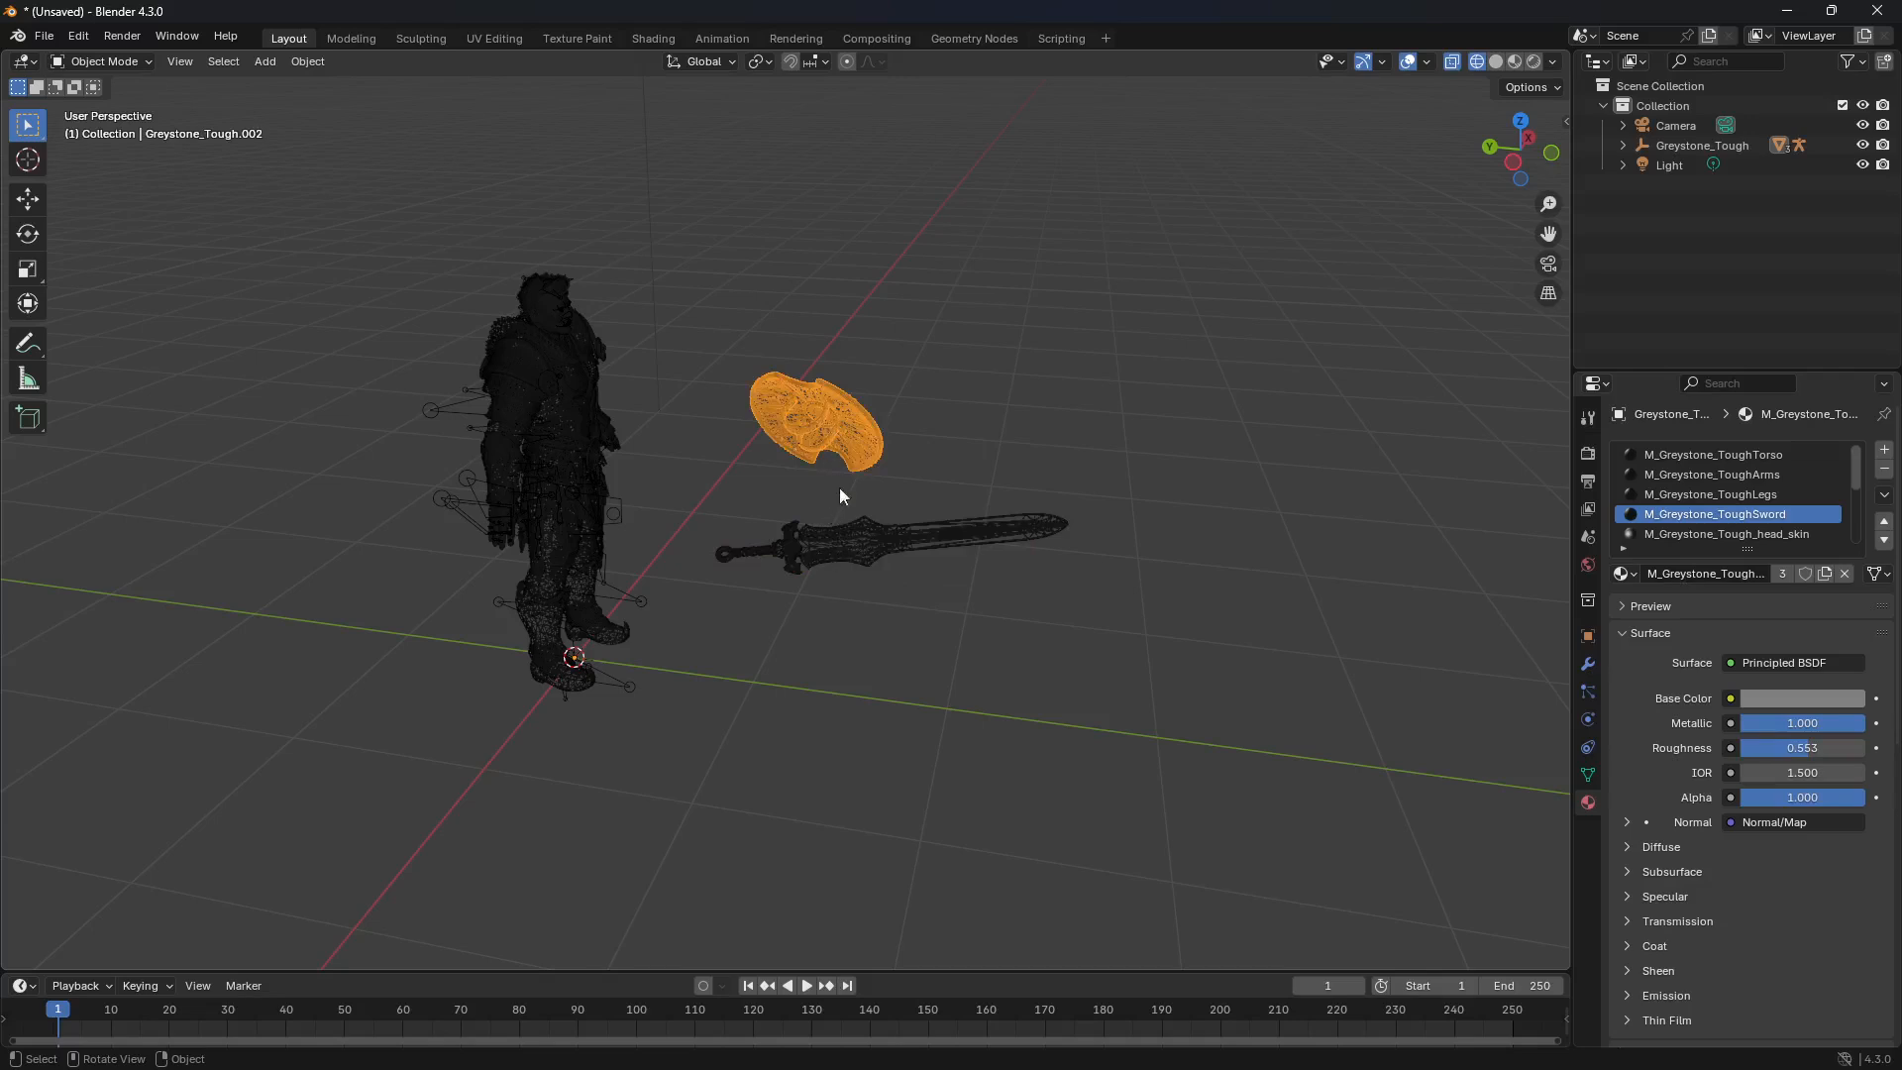
pyautogui.click(842, 546)
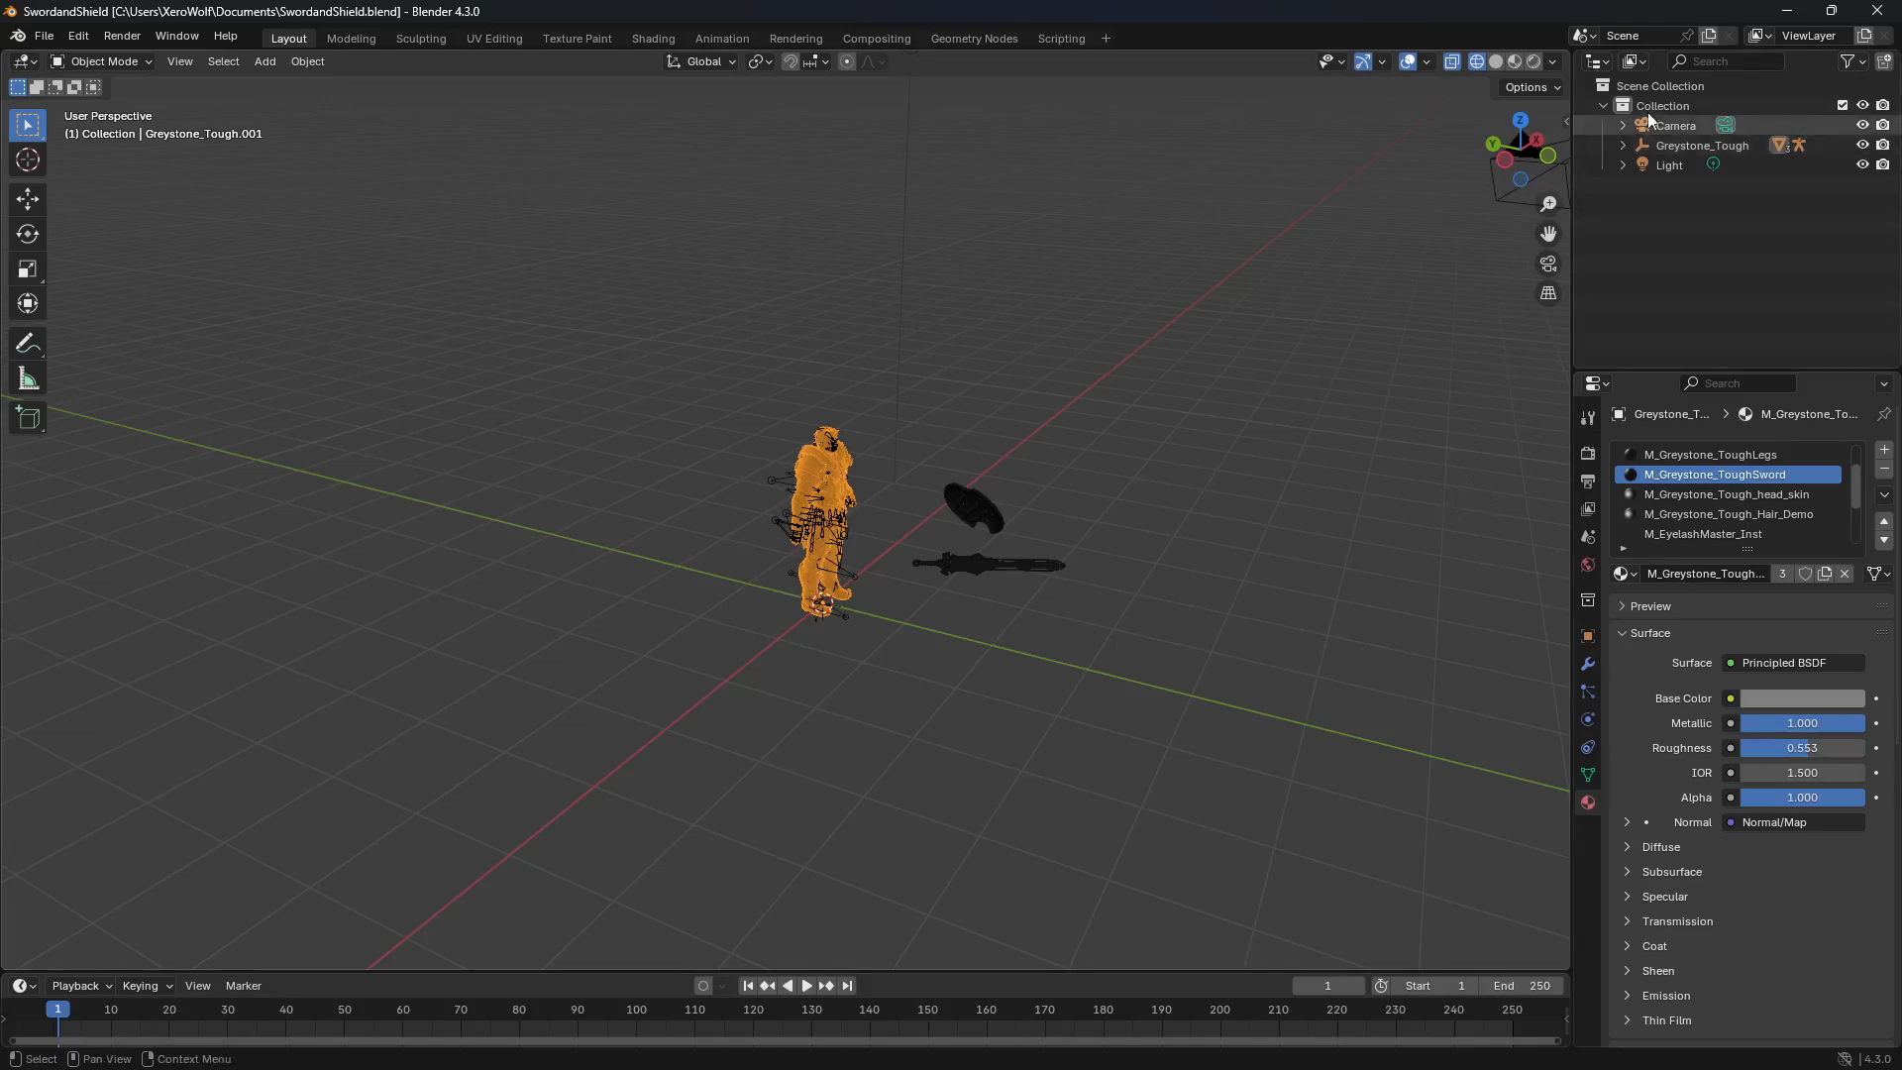
# Step: Add a new collection to the scene and select the entire Greystone_Tough hierarchy
pyautogui.rightClick(1668, 194)
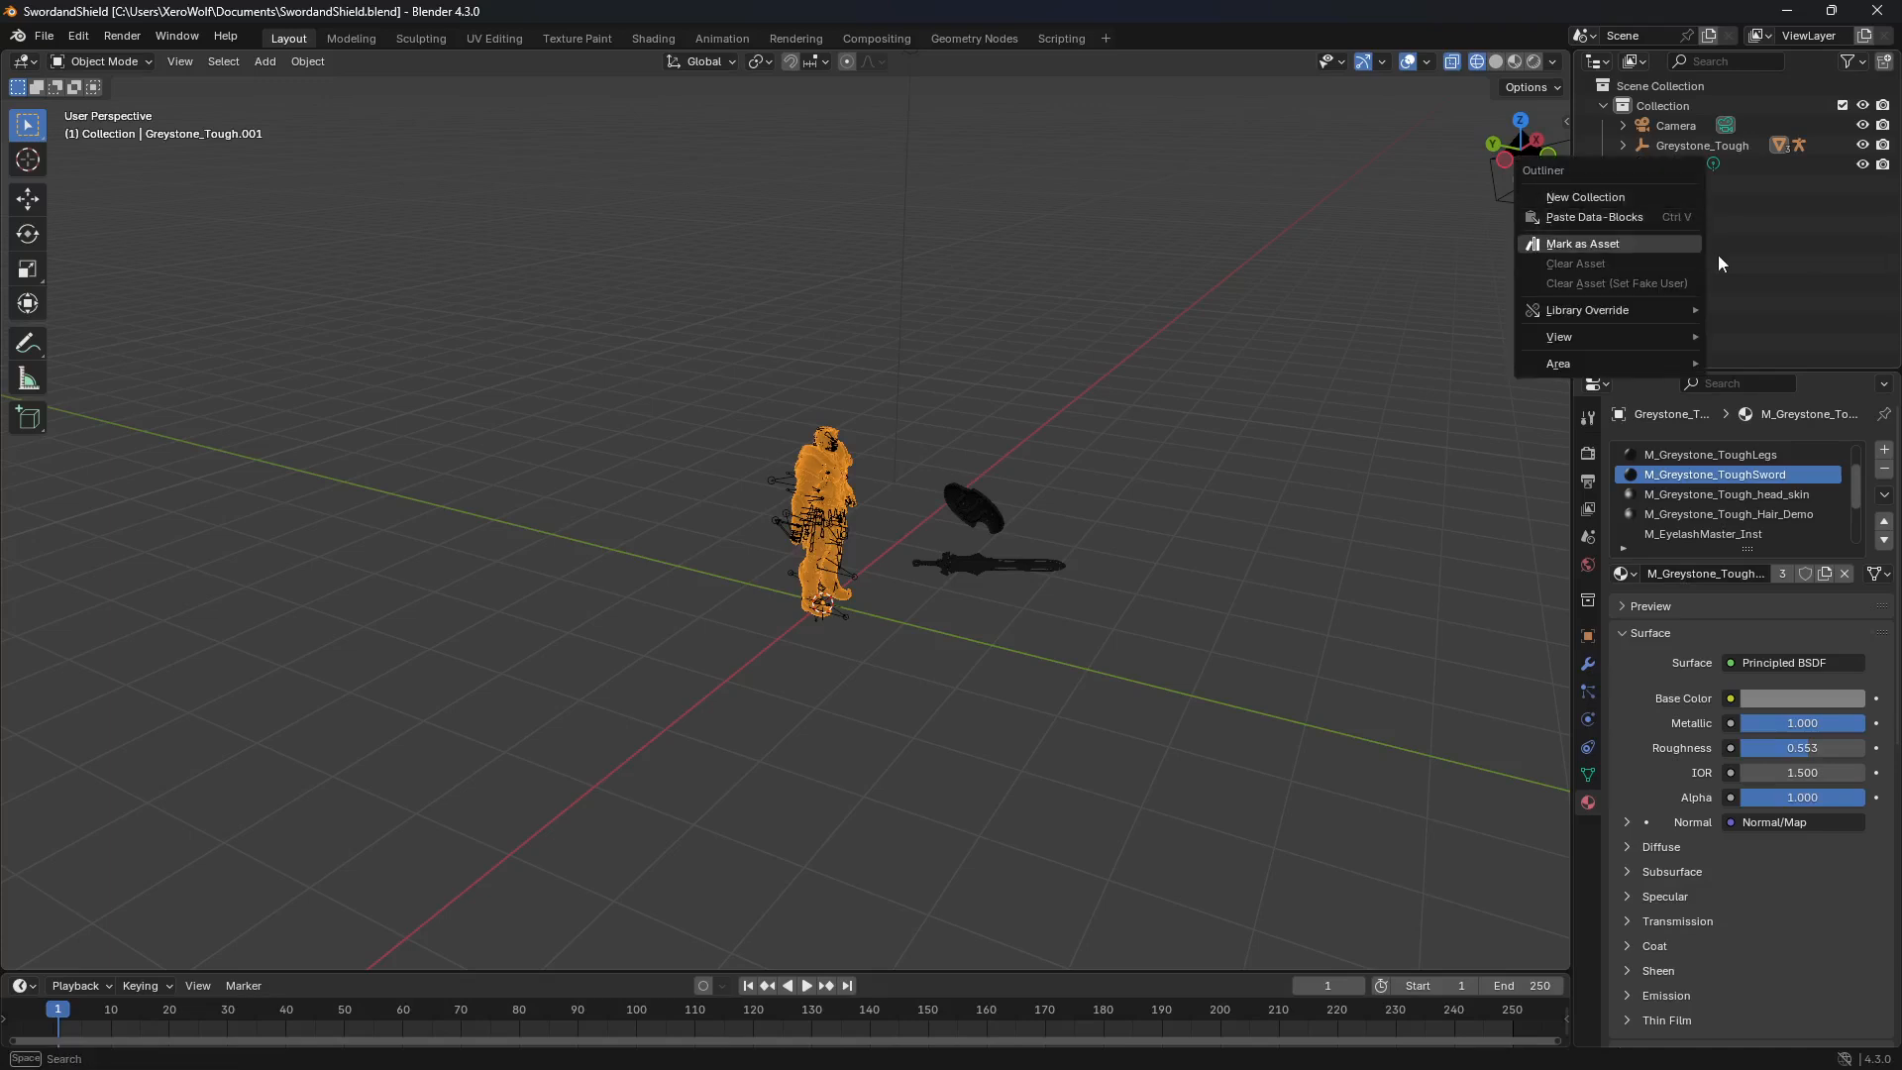
pyautogui.click(1664, 199)
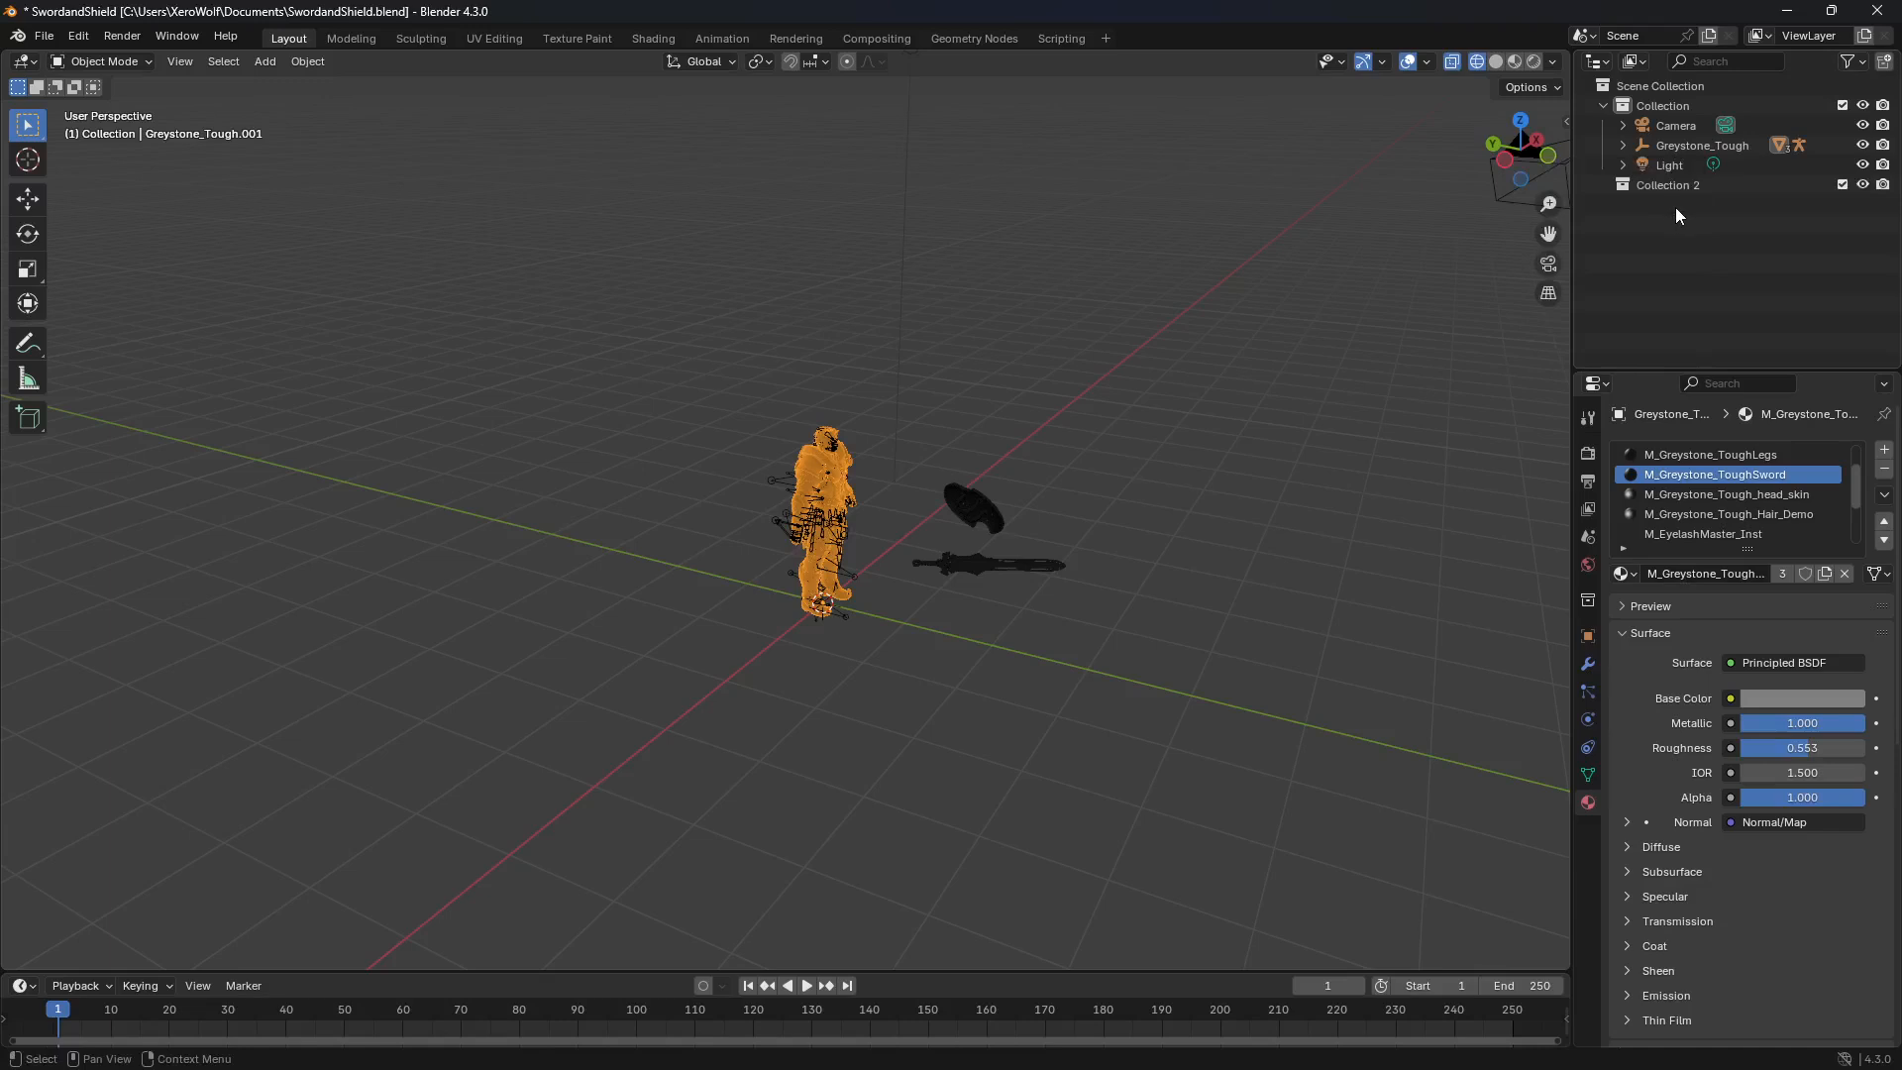
pyautogui.rightClick(1704, 145)
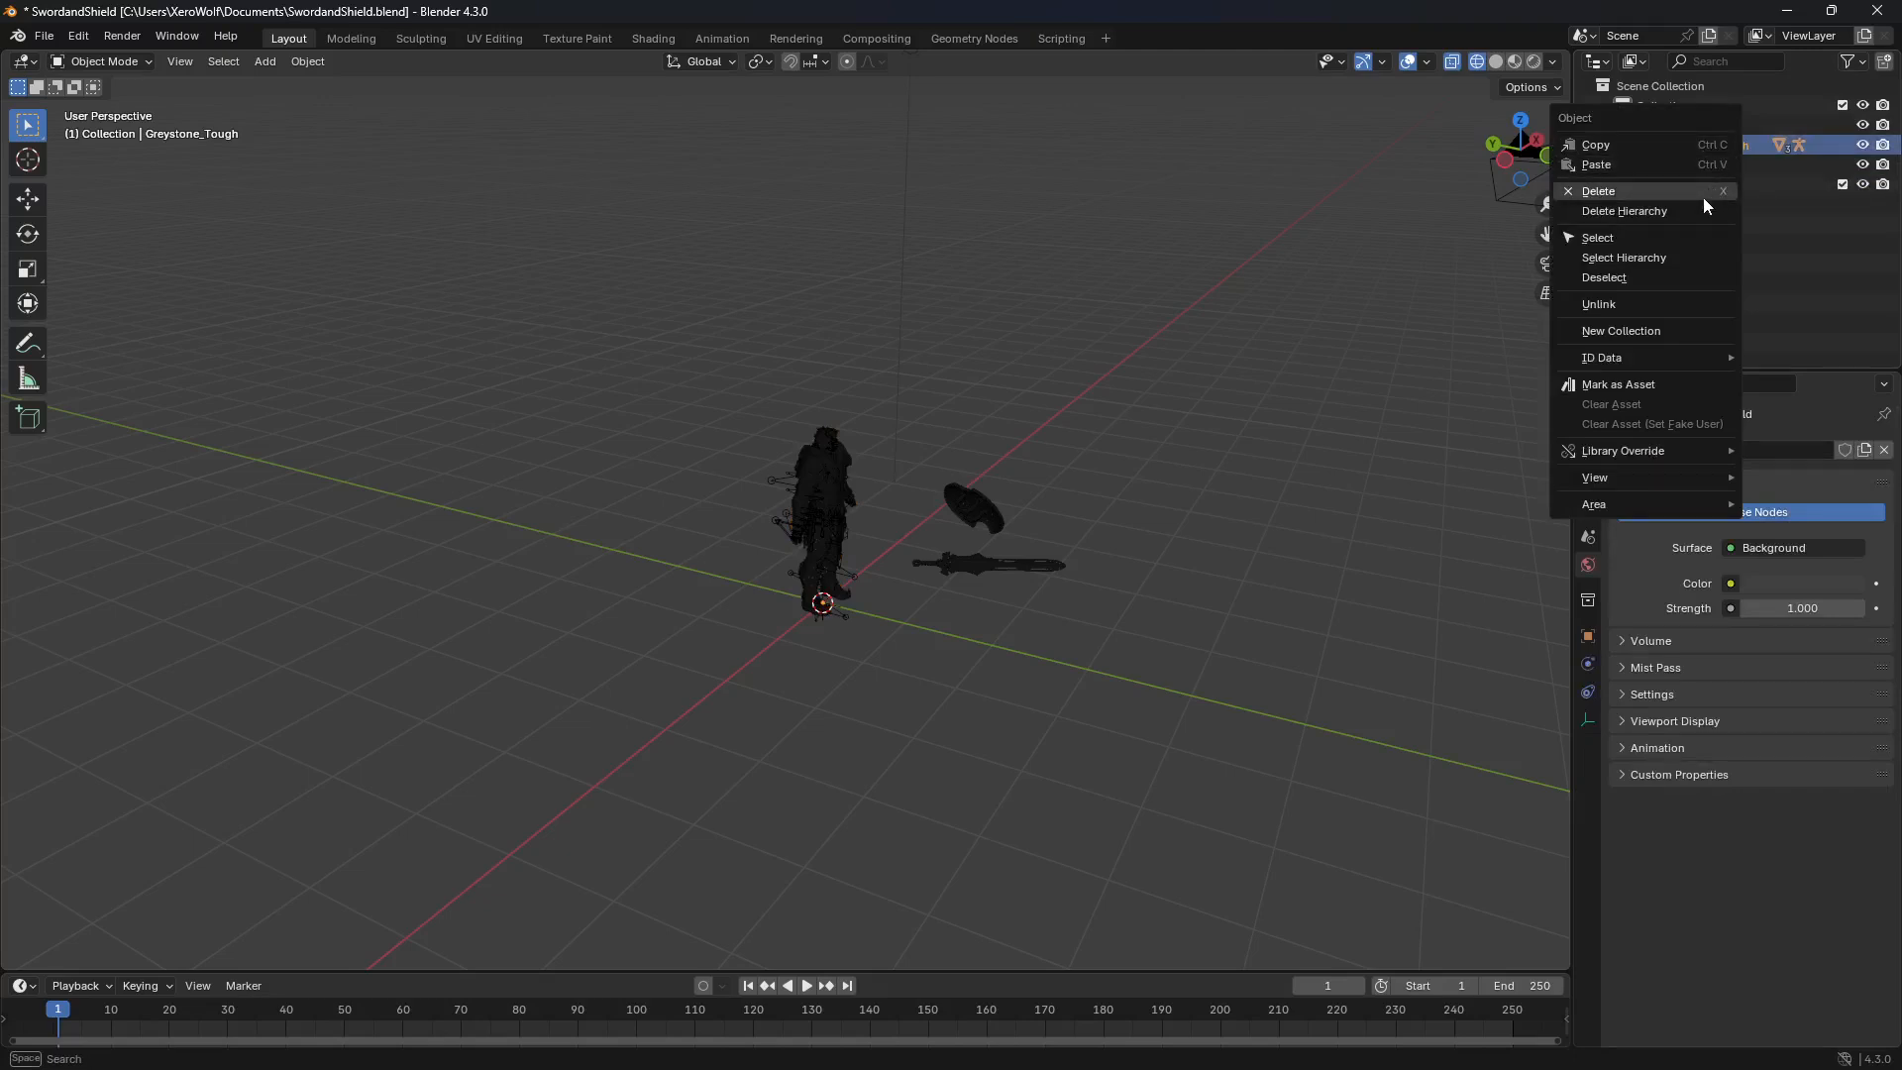
pyautogui.click(1684, 258)
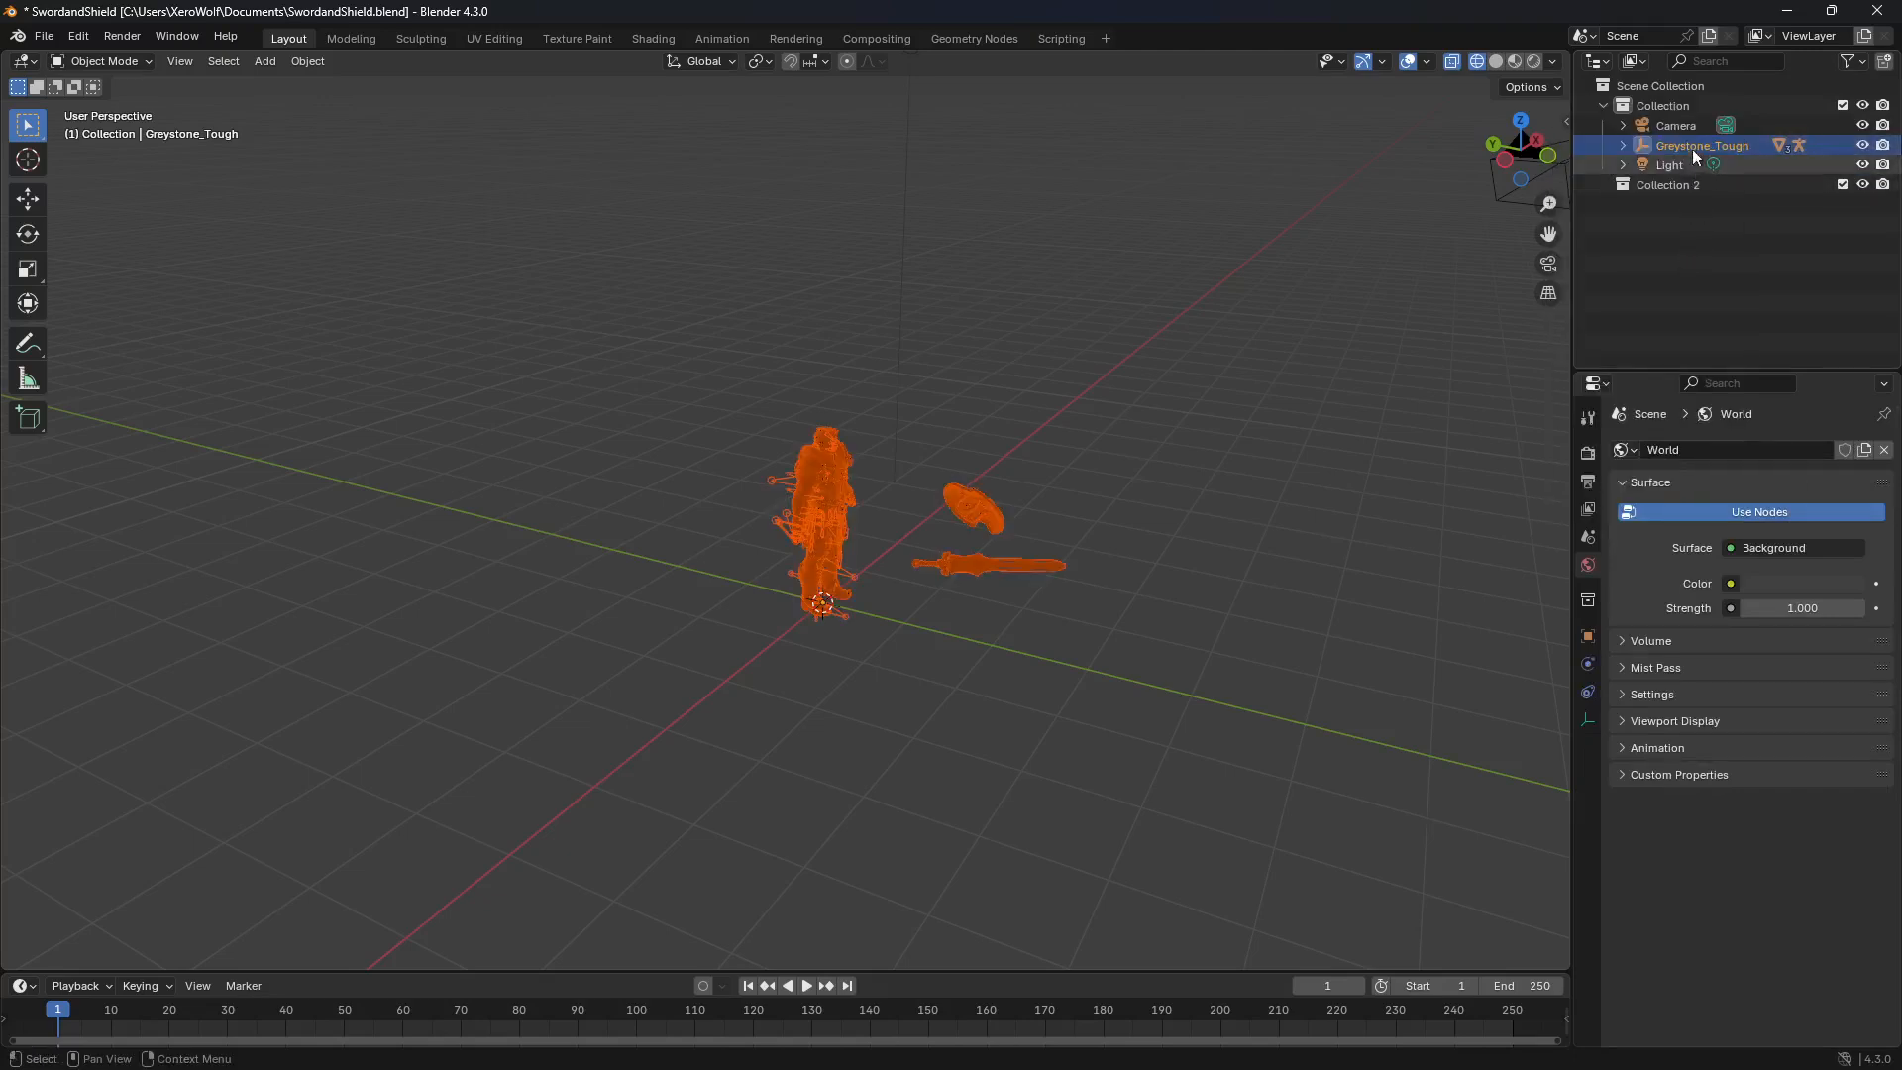
# Step: Put the Greystone_Tough hierarchy into Collection 2 and clear its parenting while keeping transformations
pyautogui.moveTo(1690, 141); pyautogui.dragTo(1691, 186)
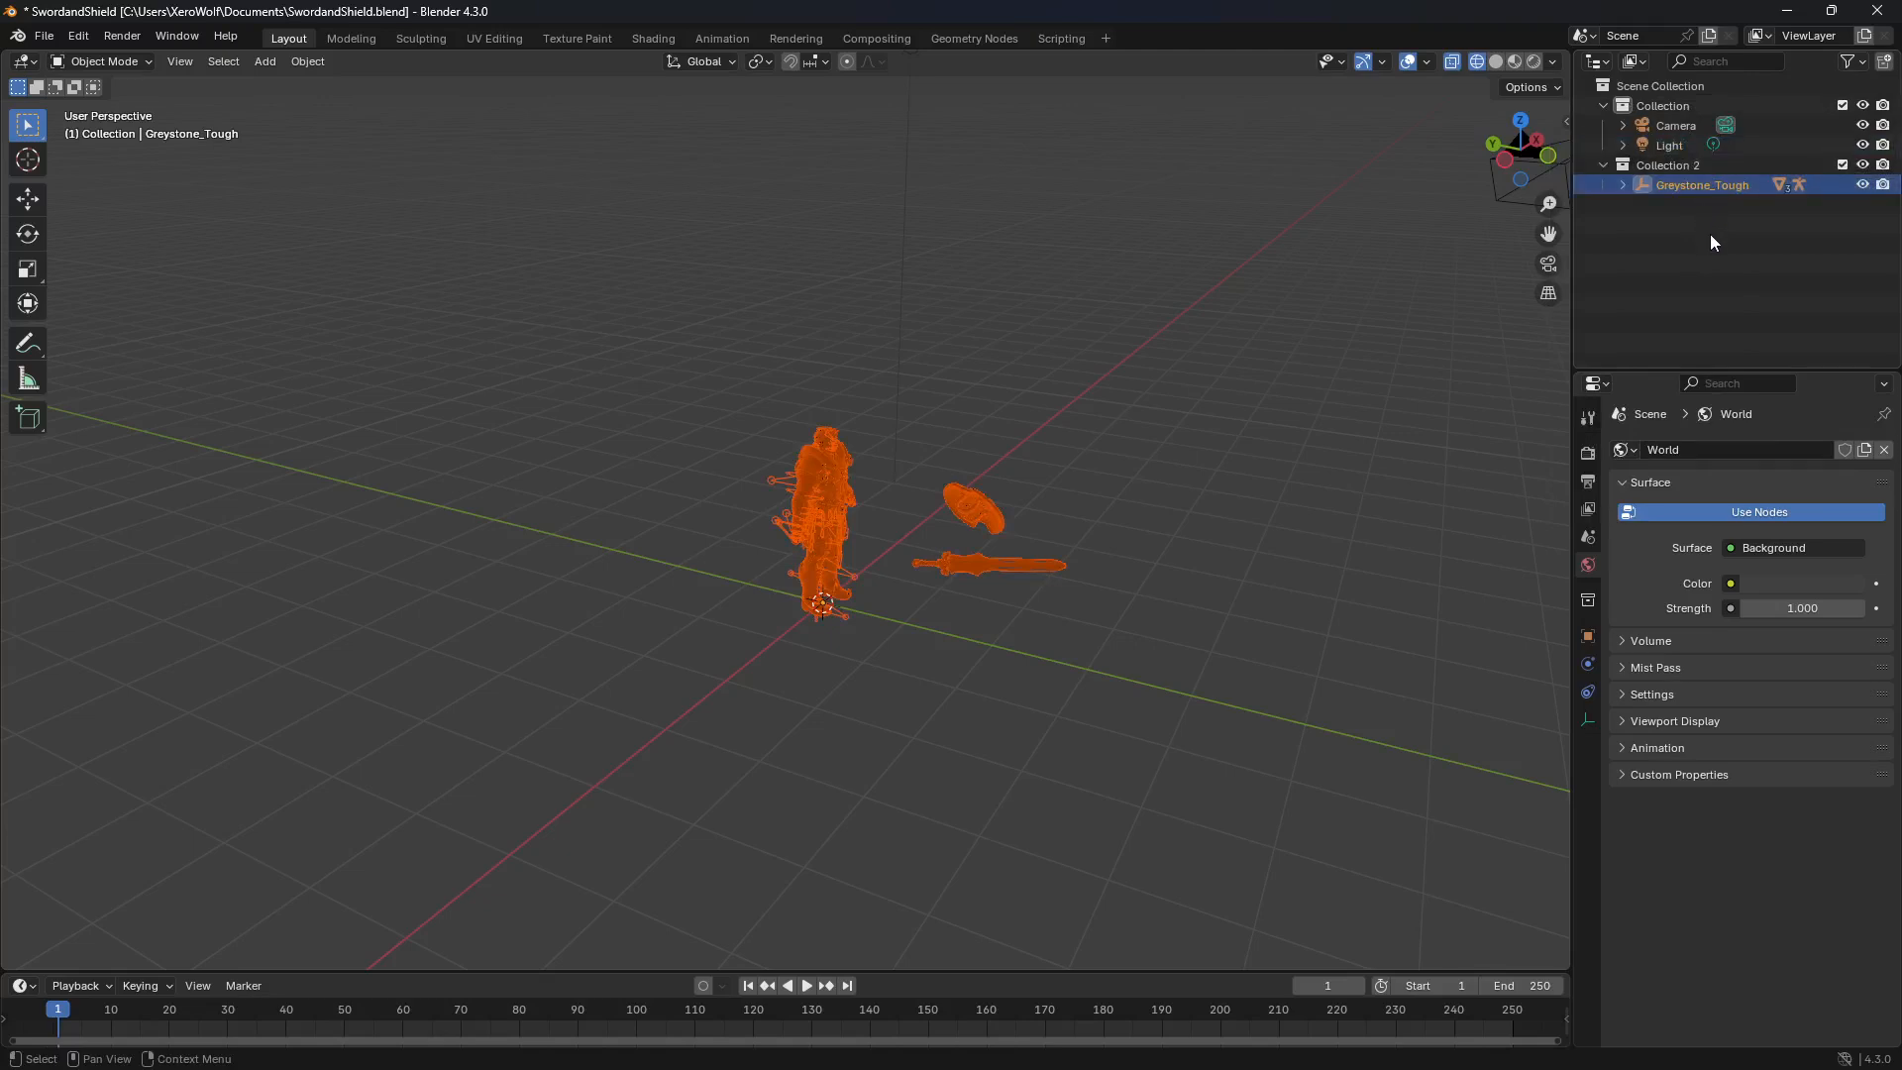
pyautogui.rightClick(828, 463)
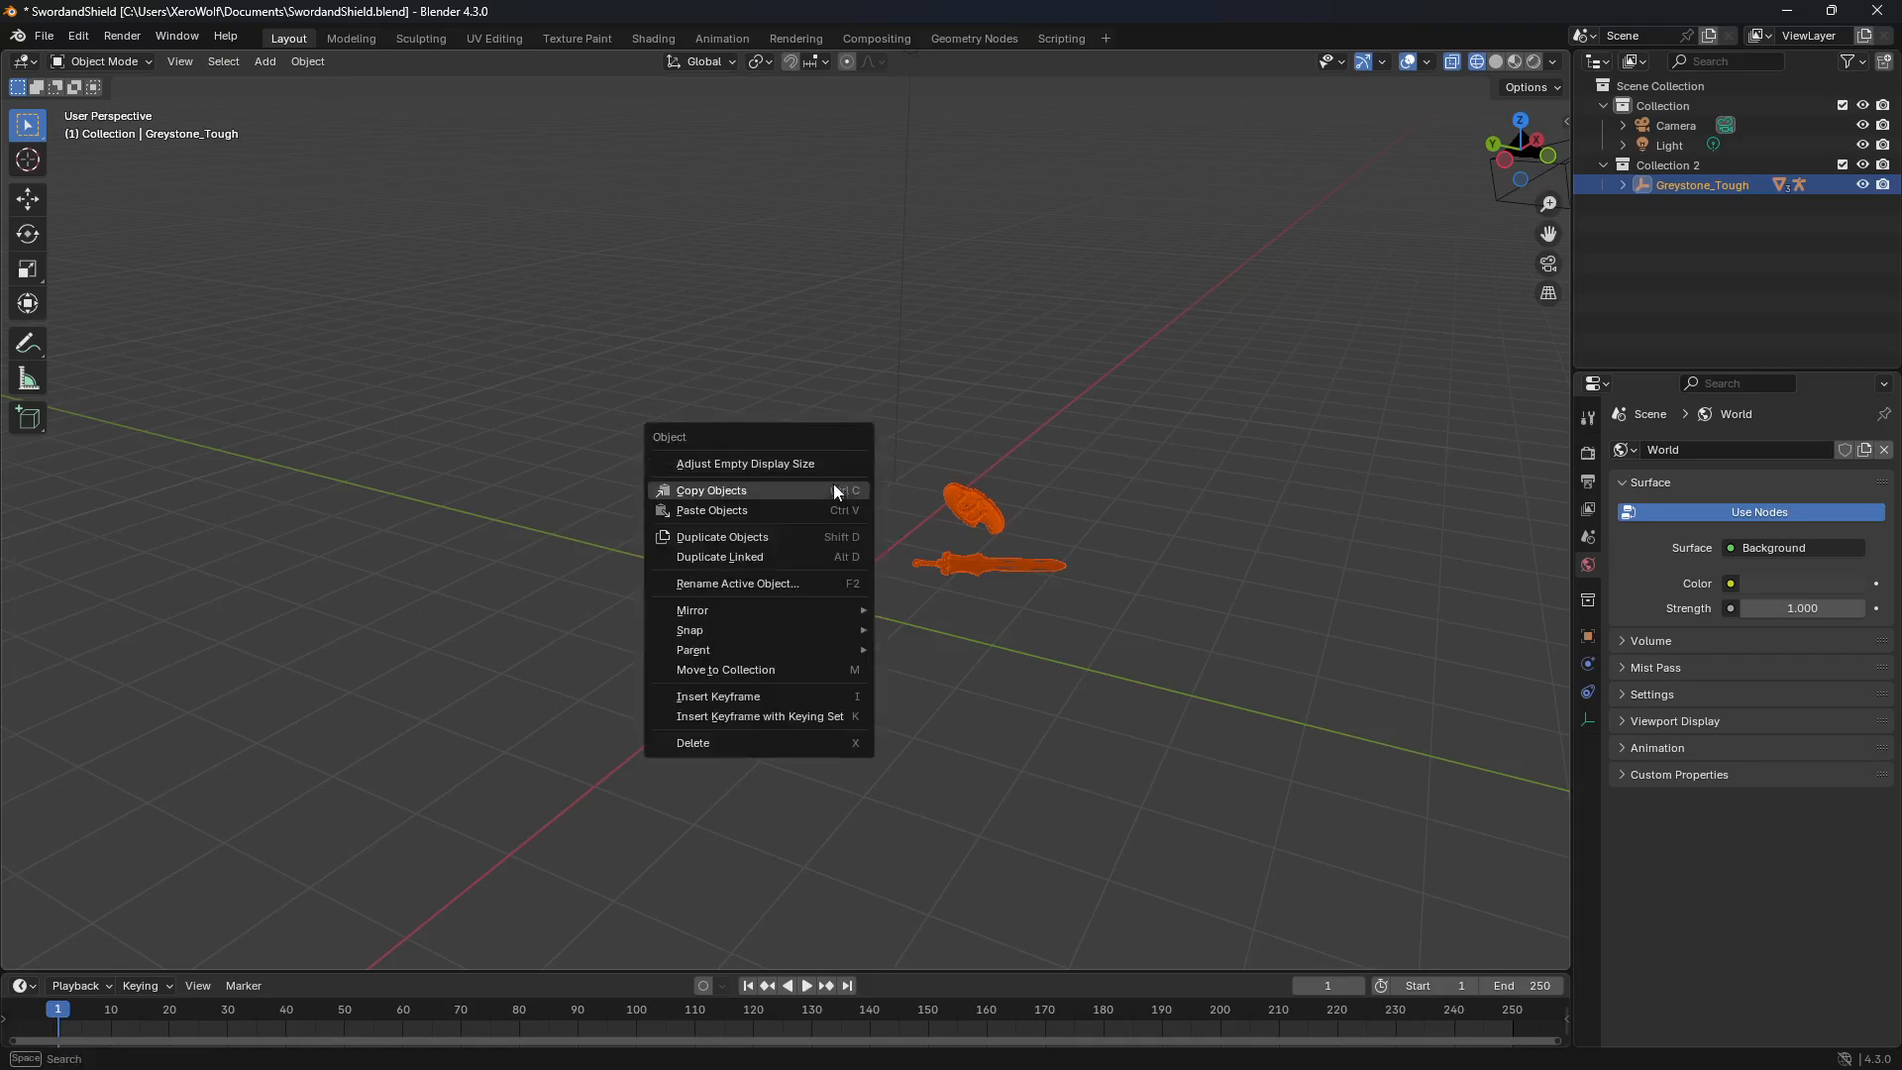
pyautogui.moveTo(786, 649)
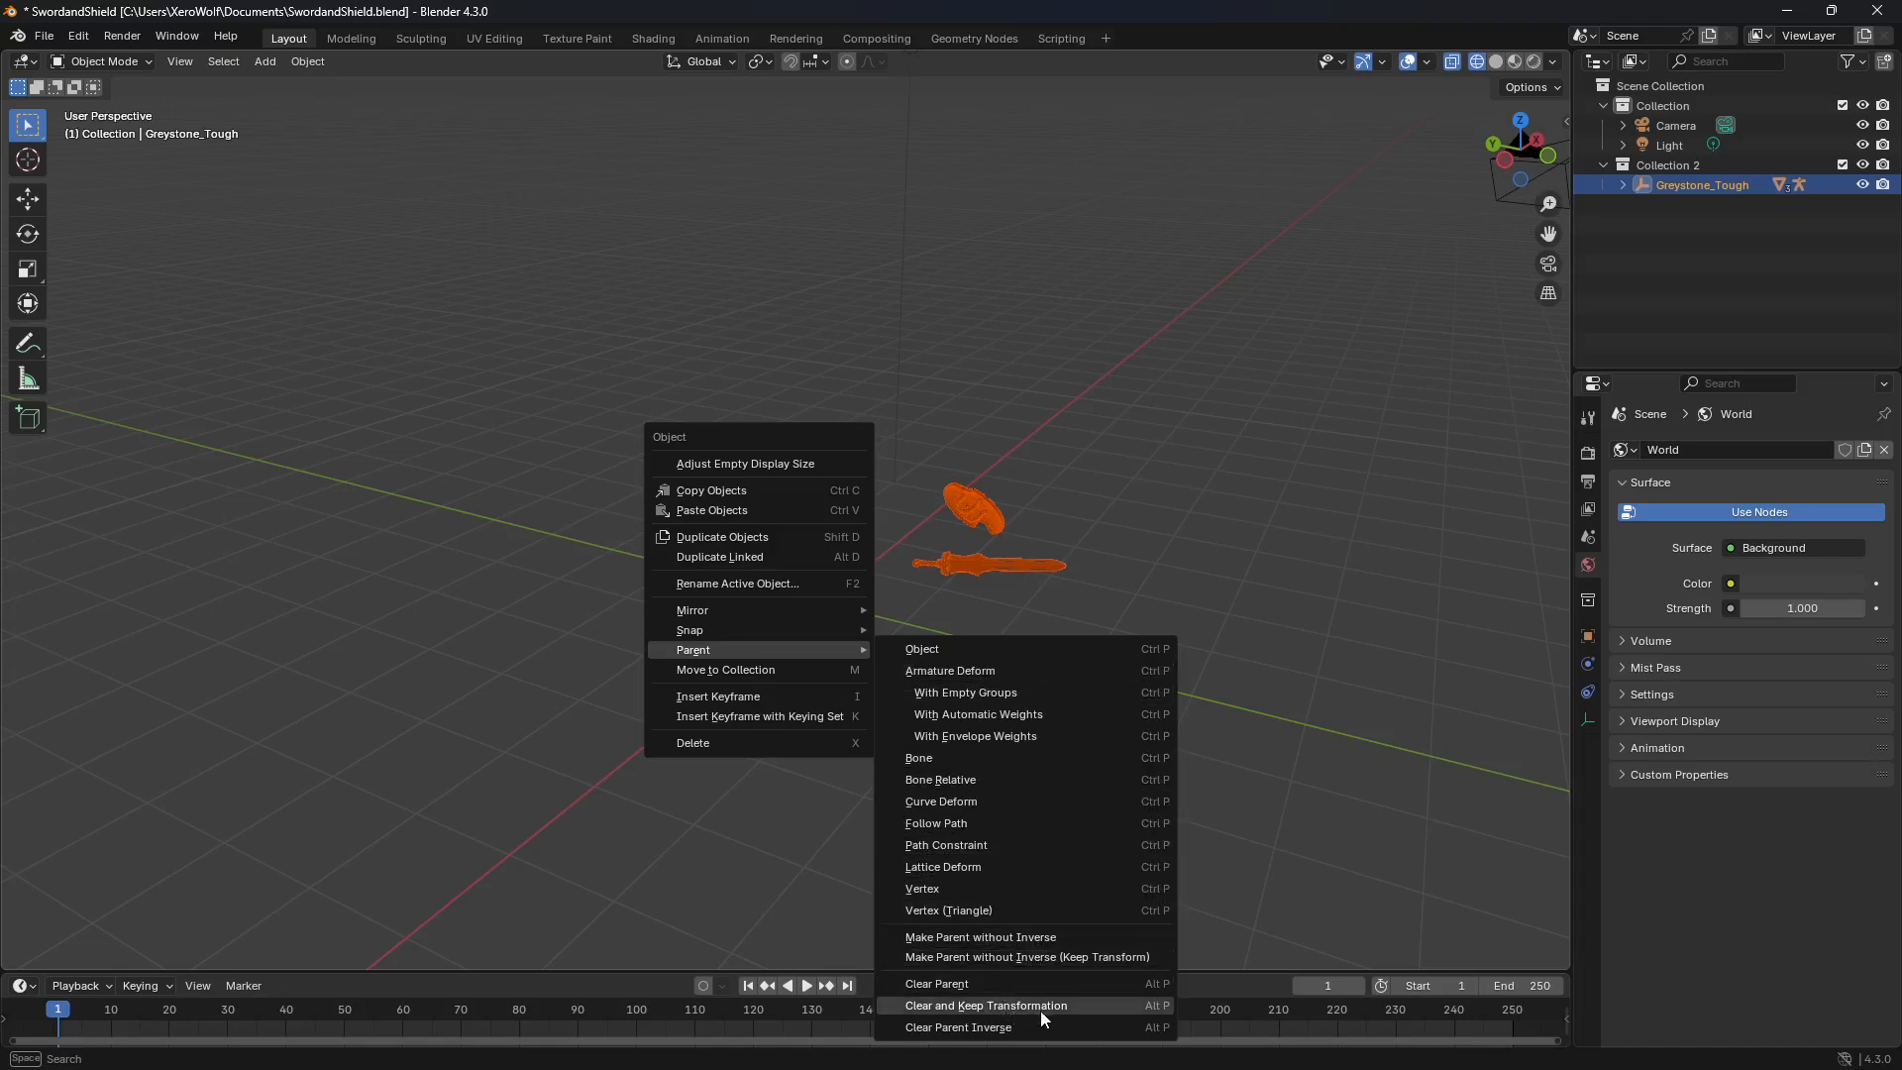
pyautogui.click(985, 1007)
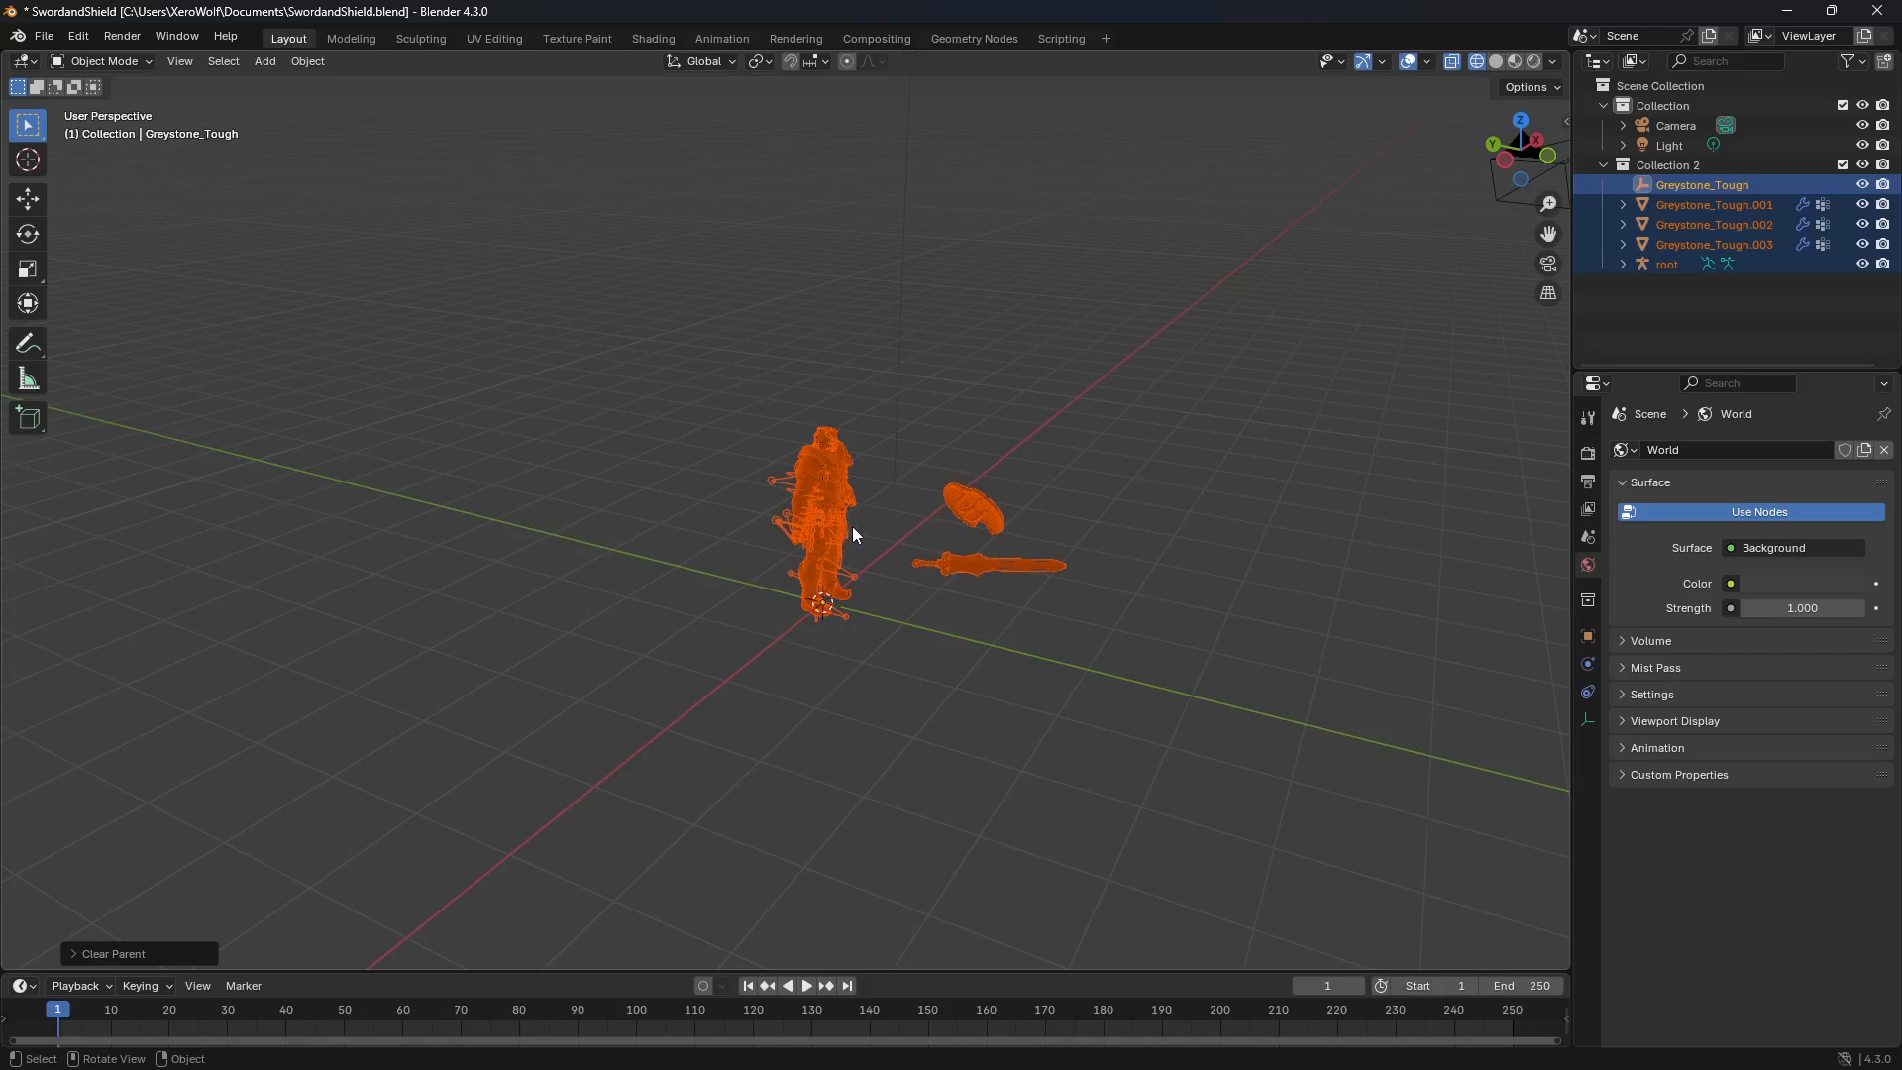
# Step: Deselect everything, switch the viewport to solid shading, and delete the root armature
pyautogui.moveTo(949, 705); pyautogui.dragTo(1020, 355, button='middle')
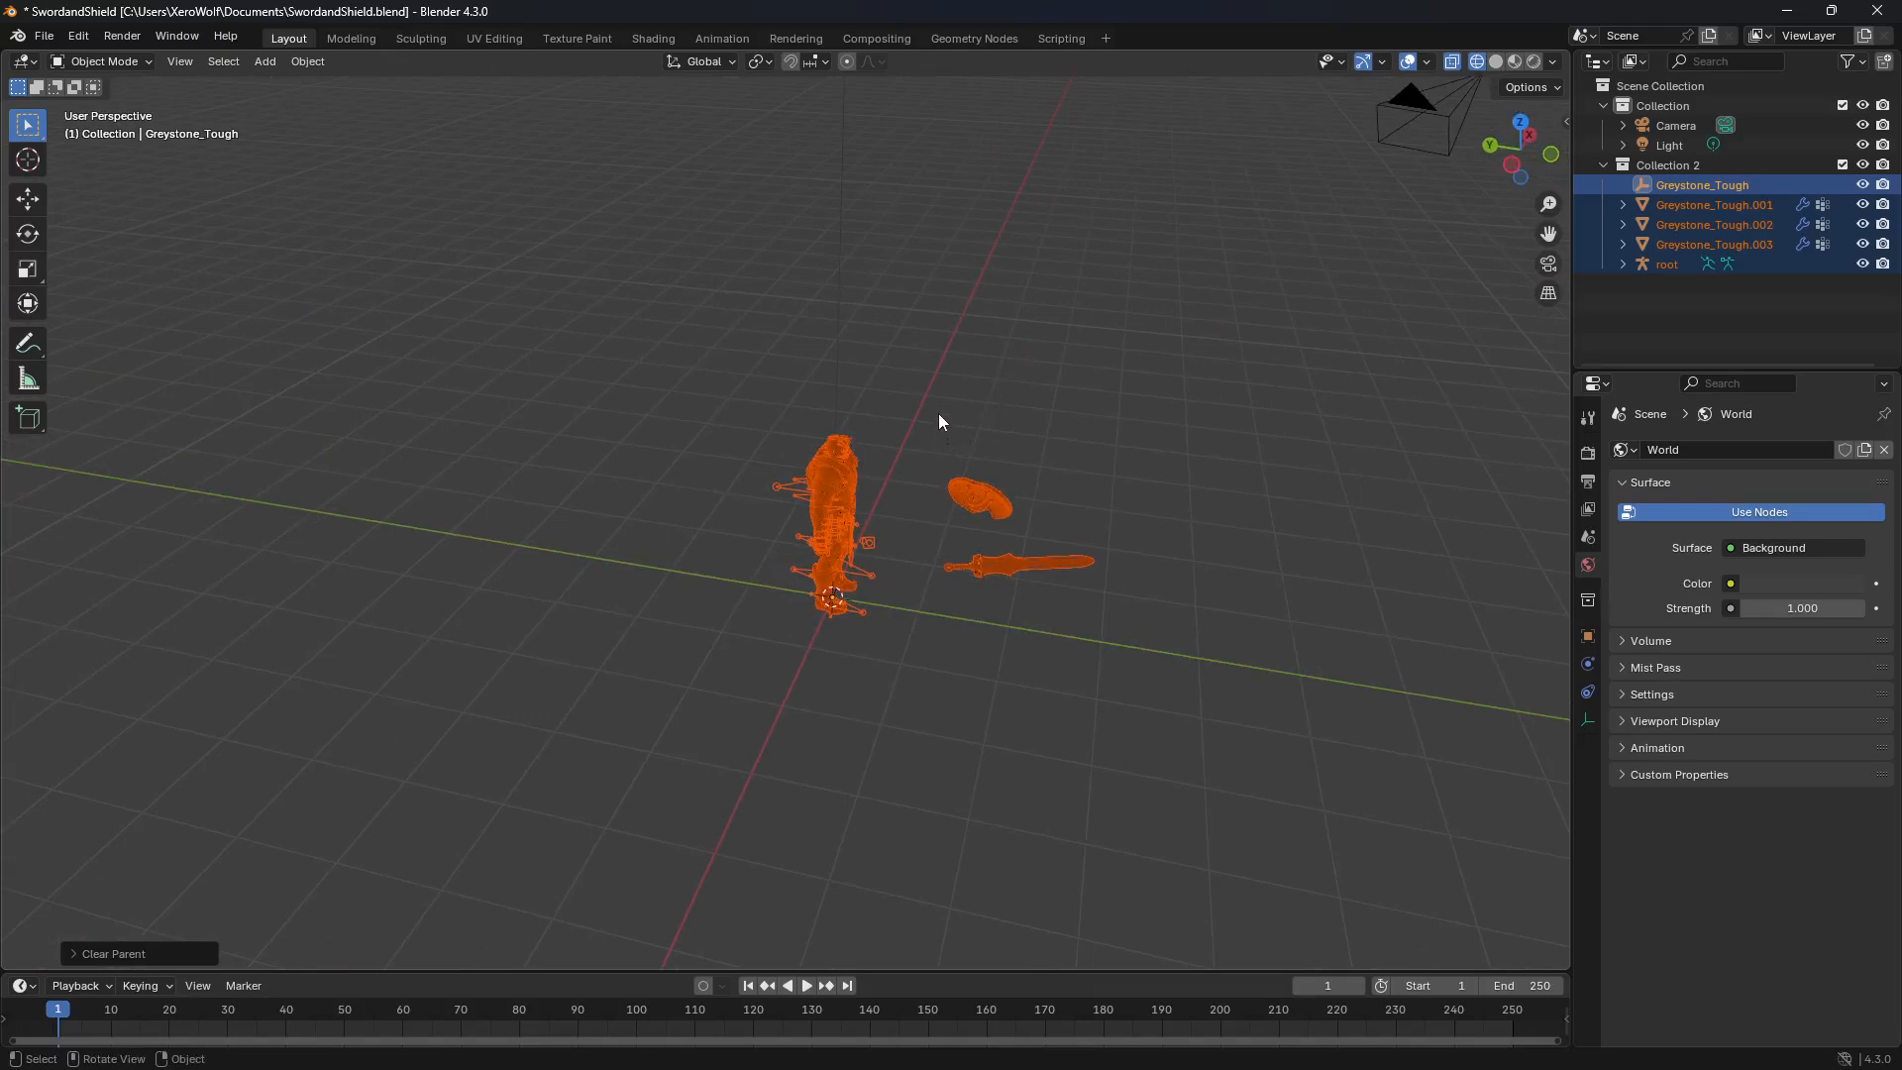
pyautogui.hotkey('alt', 'a')
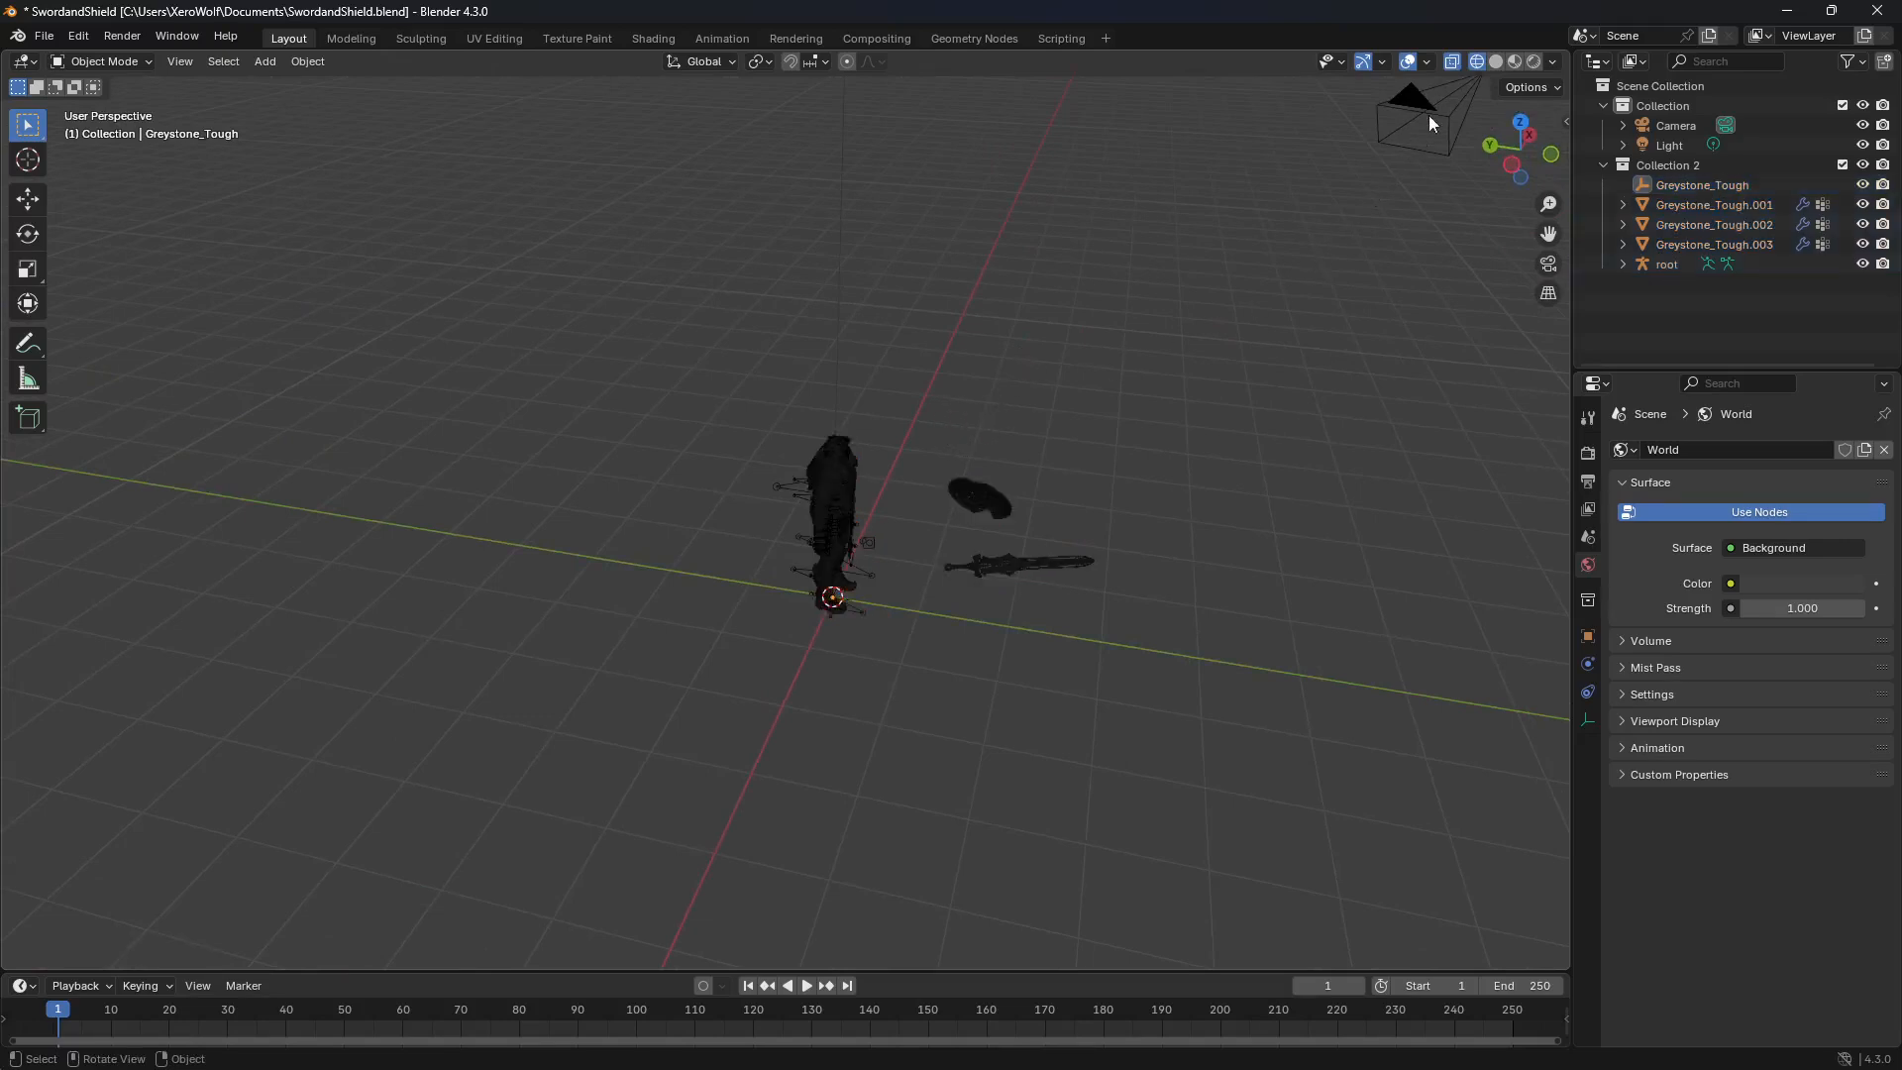
pyautogui.click(1494, 66)
pyautogui.moveTo(1090, 376); pyautogui.dragTo(723, 511, button='middle')
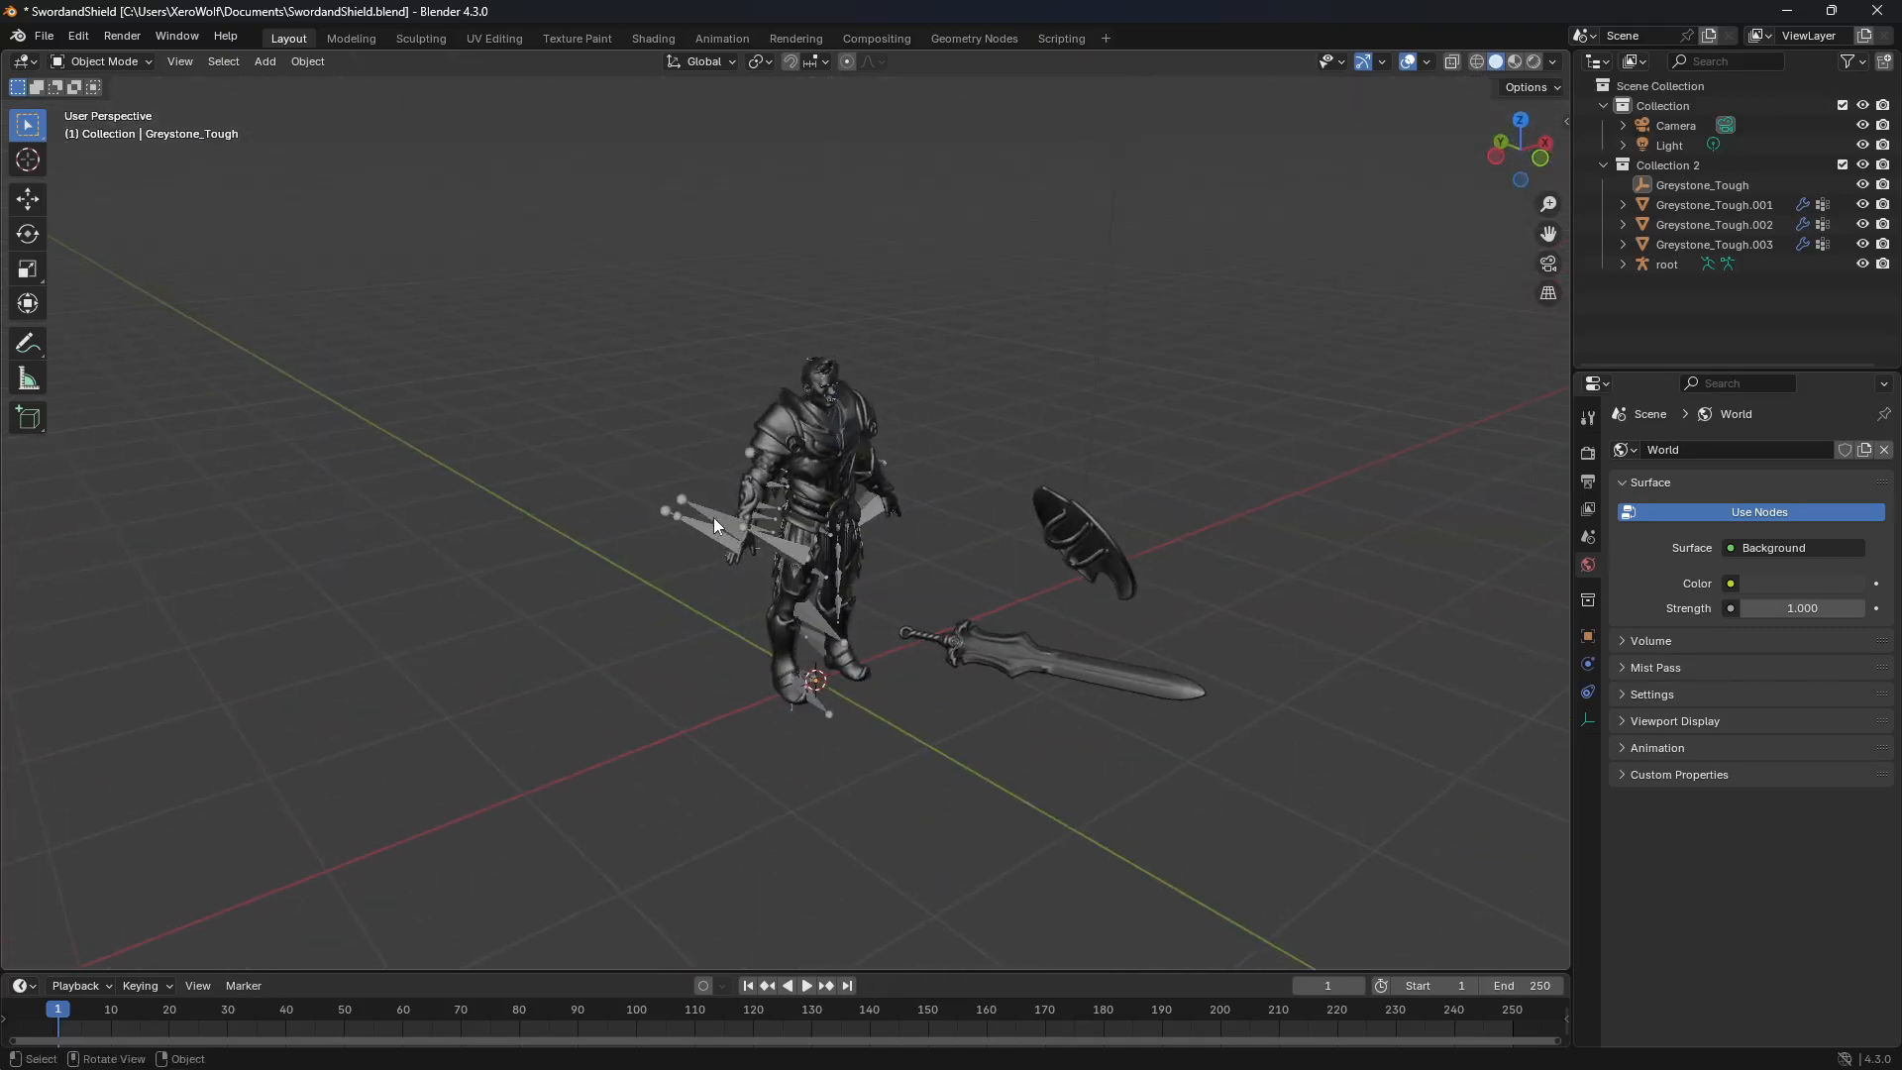
pyautogui.click(714, 522)
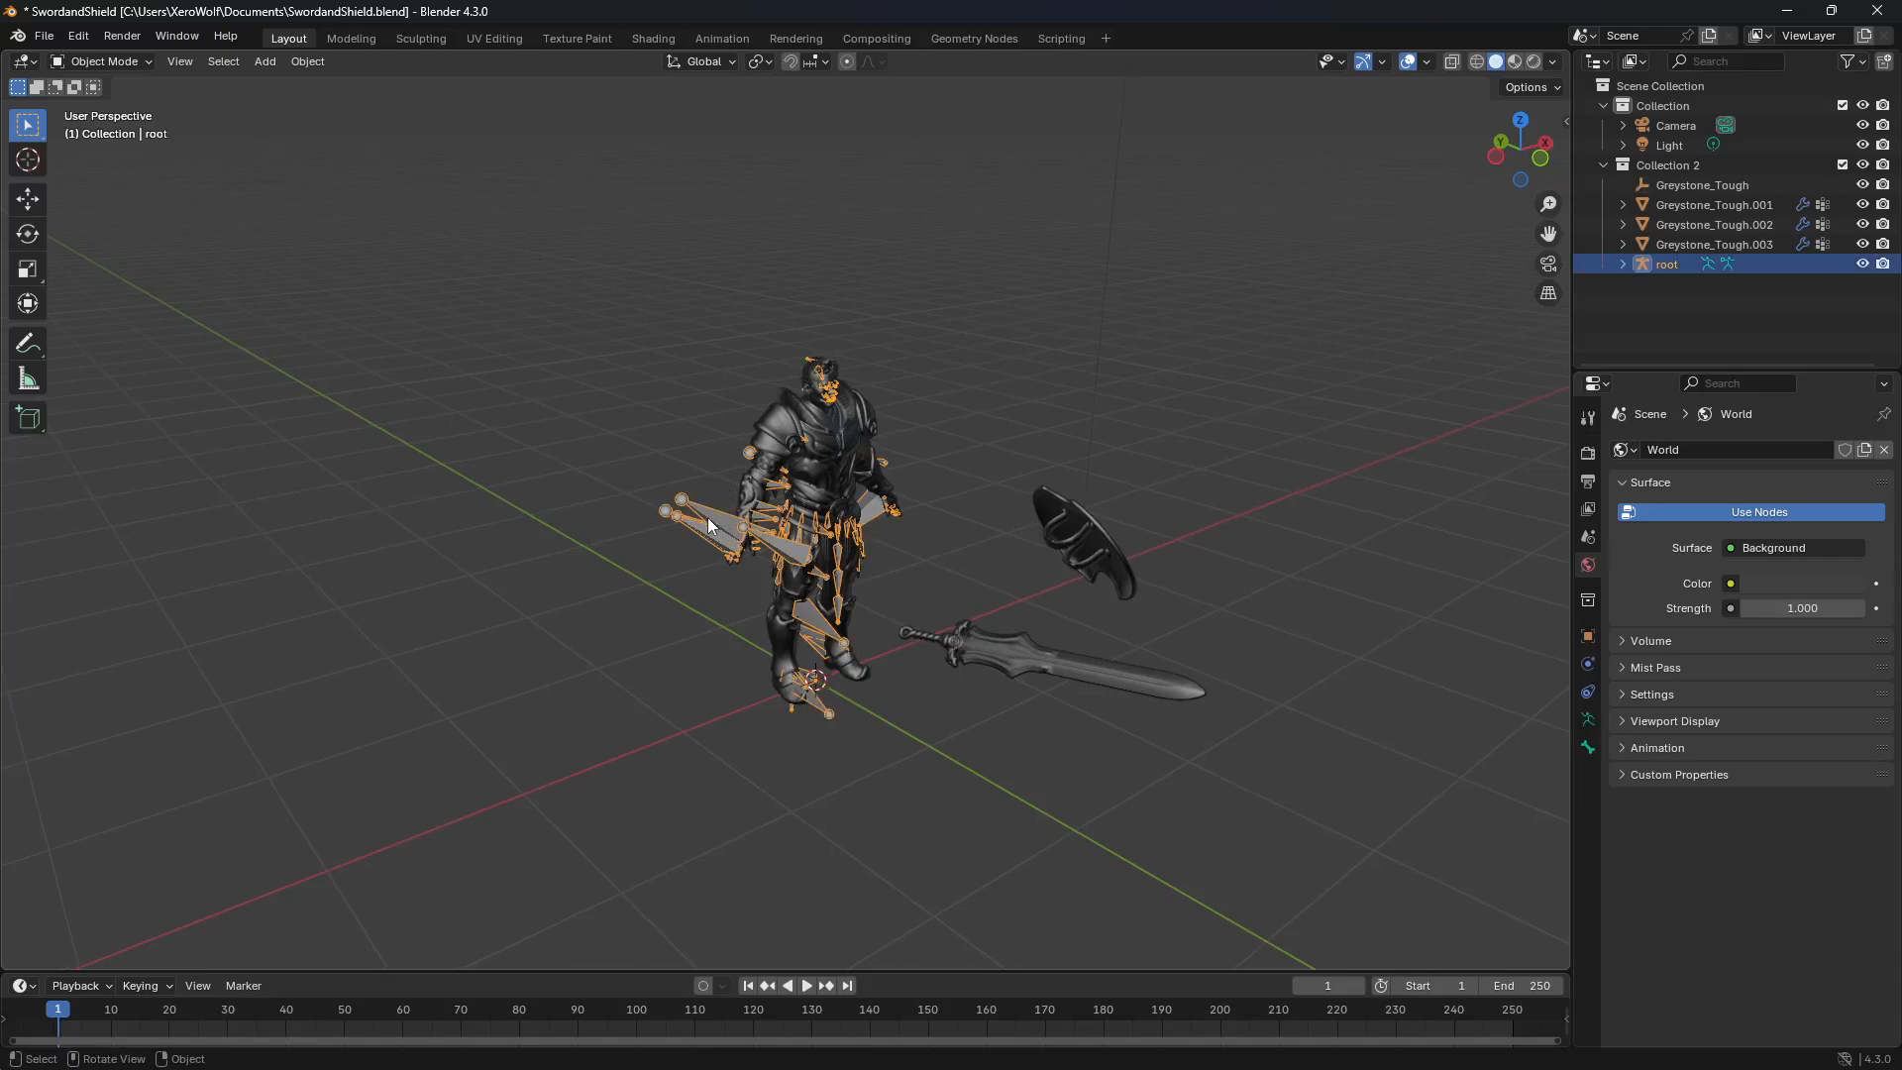
pyautogui.press('x')
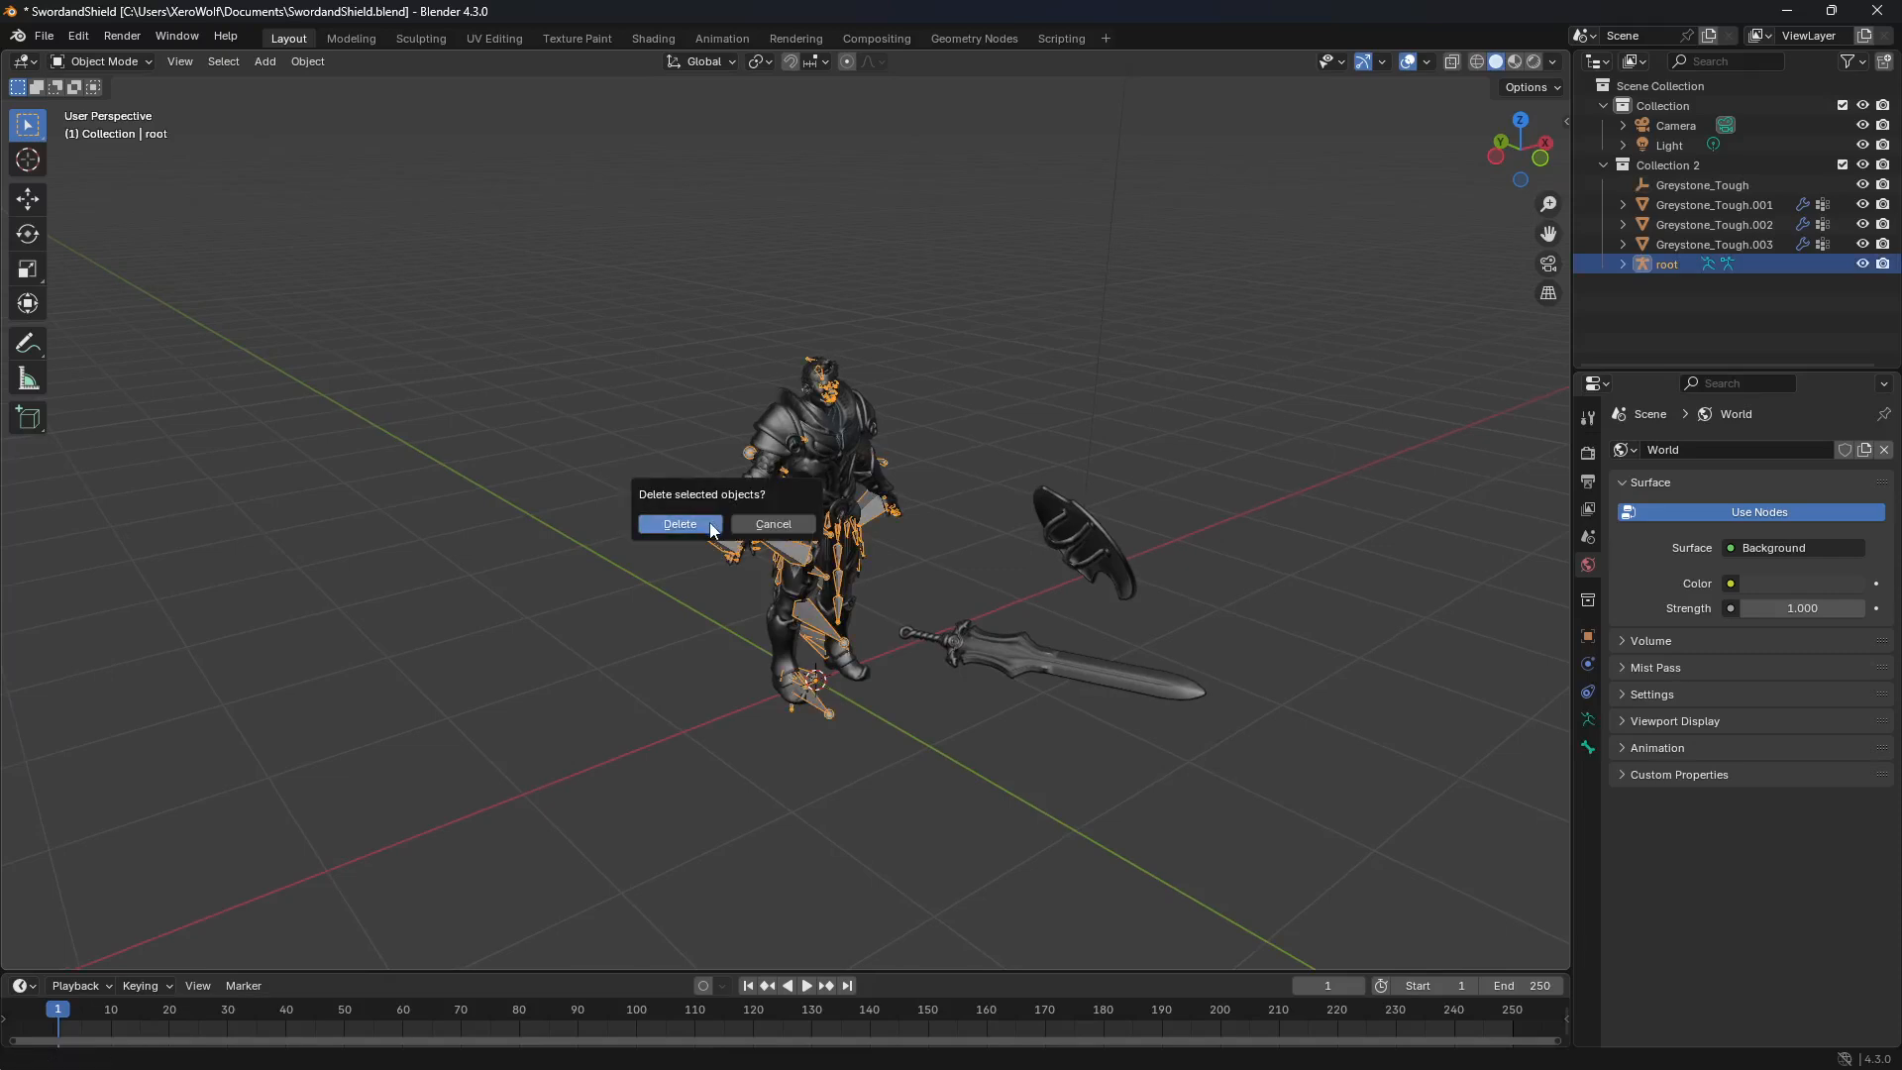
pyautogui.click(713, 530)
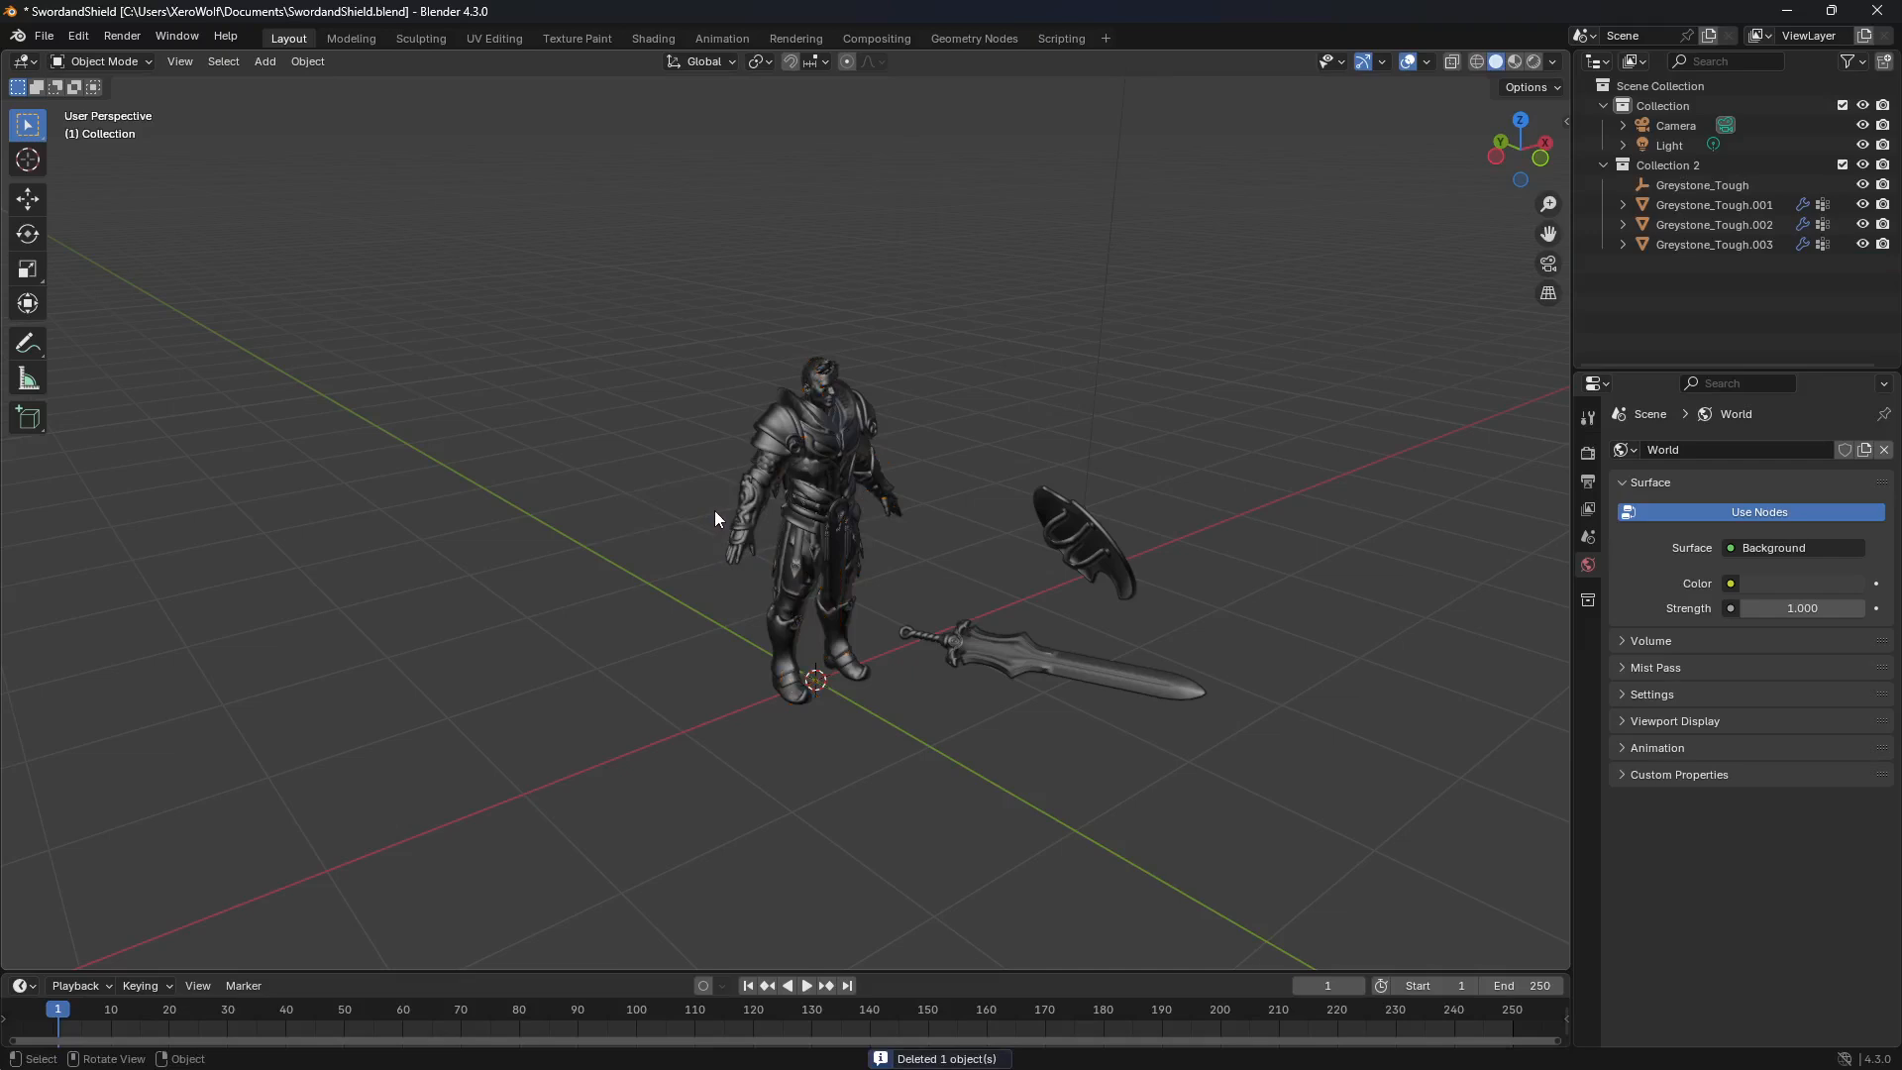
# Step: Move the sword and then the shield along the Y axis, well away from the character
pyautogui.moveTo(1139, 424); pyautogui.dragTo(1224, 460, button='middle')
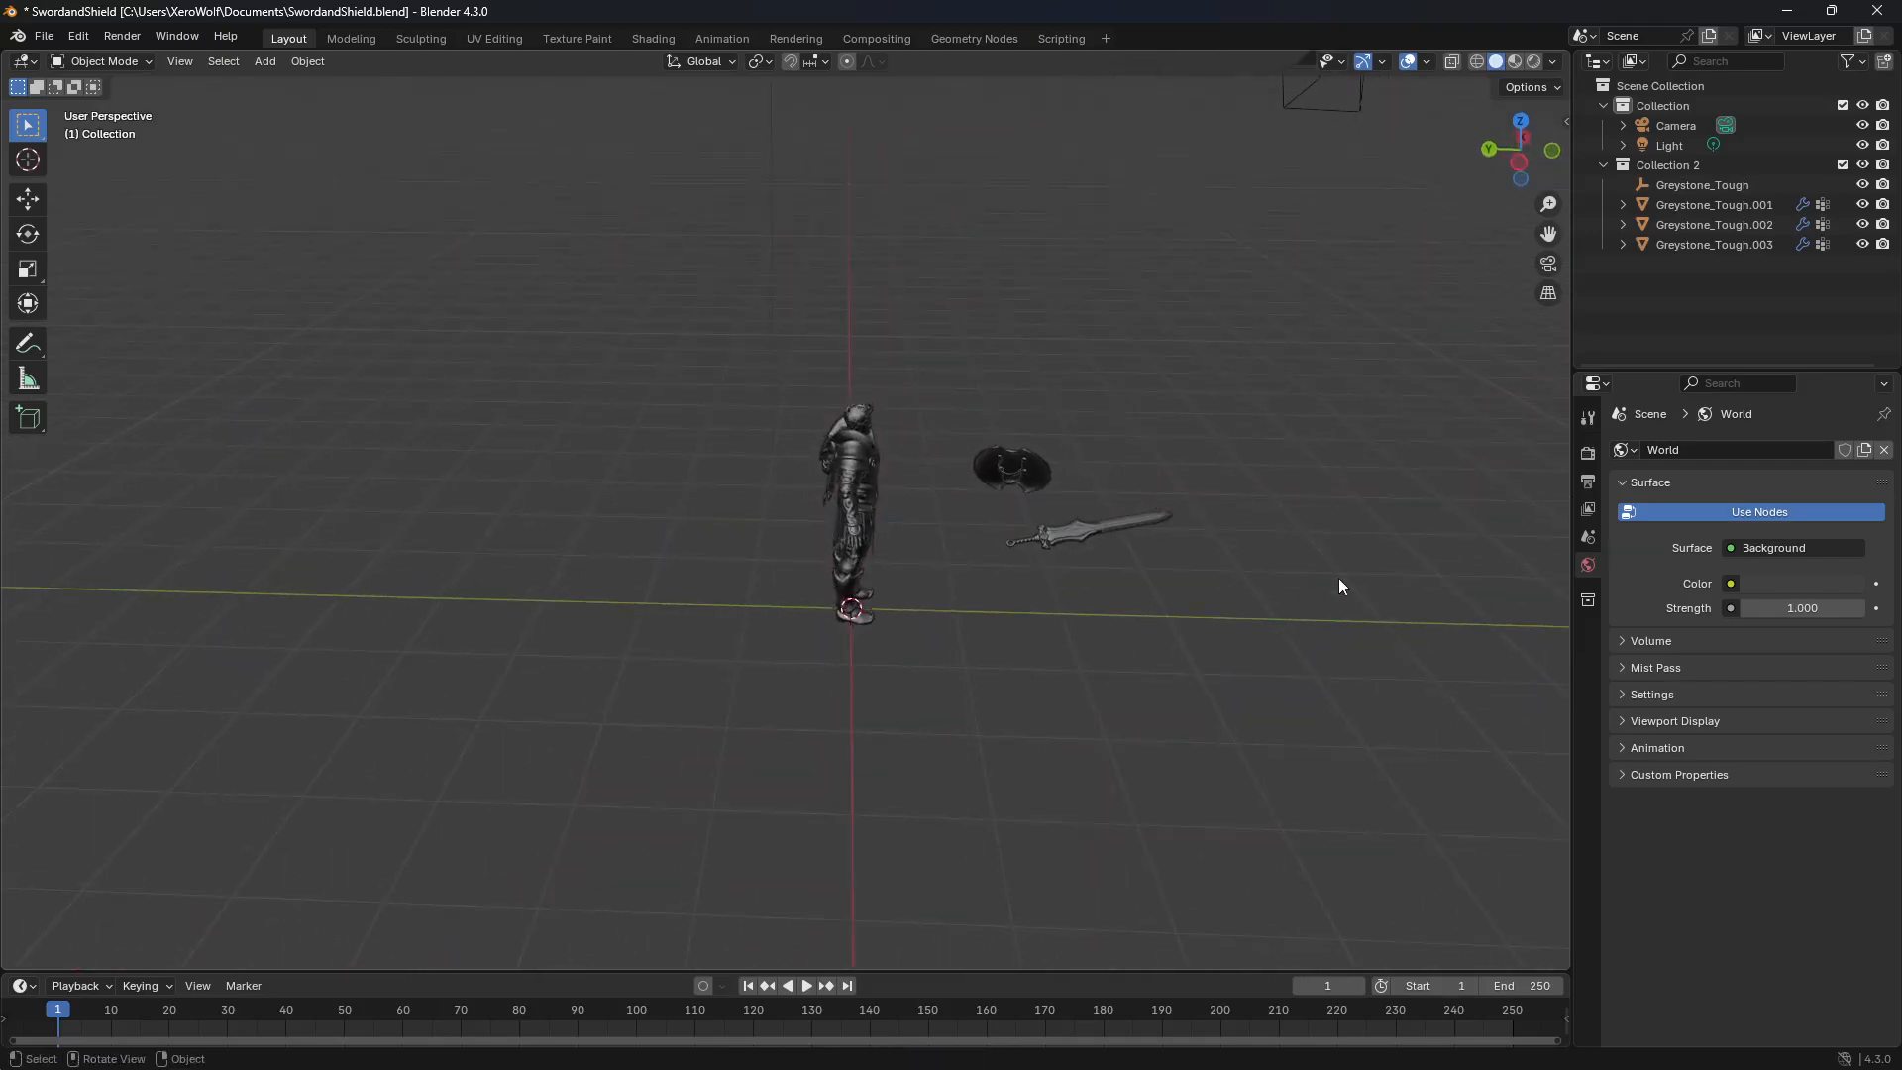
pyautogui.moveTo(1339, 579); pyautogui.dragTo(1331, 577, button='middle')
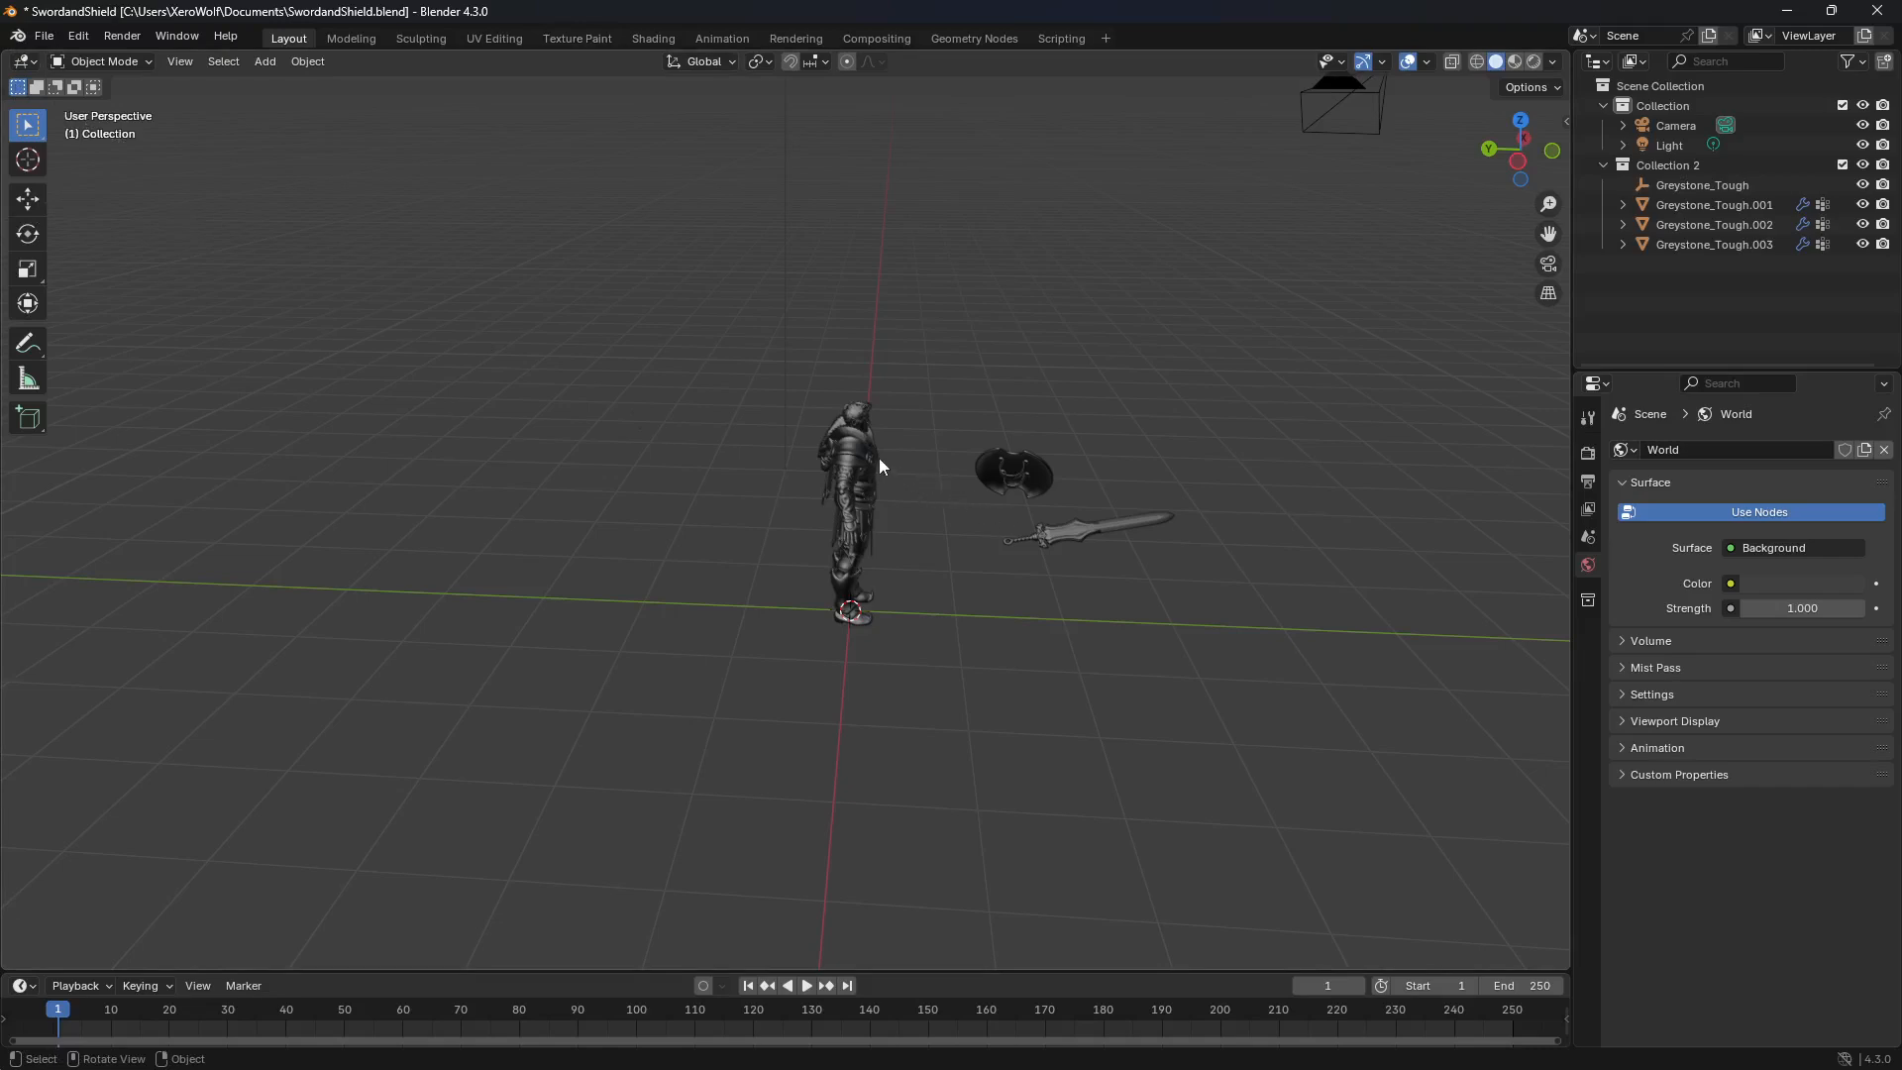
pyautogui.click(1061, 536)
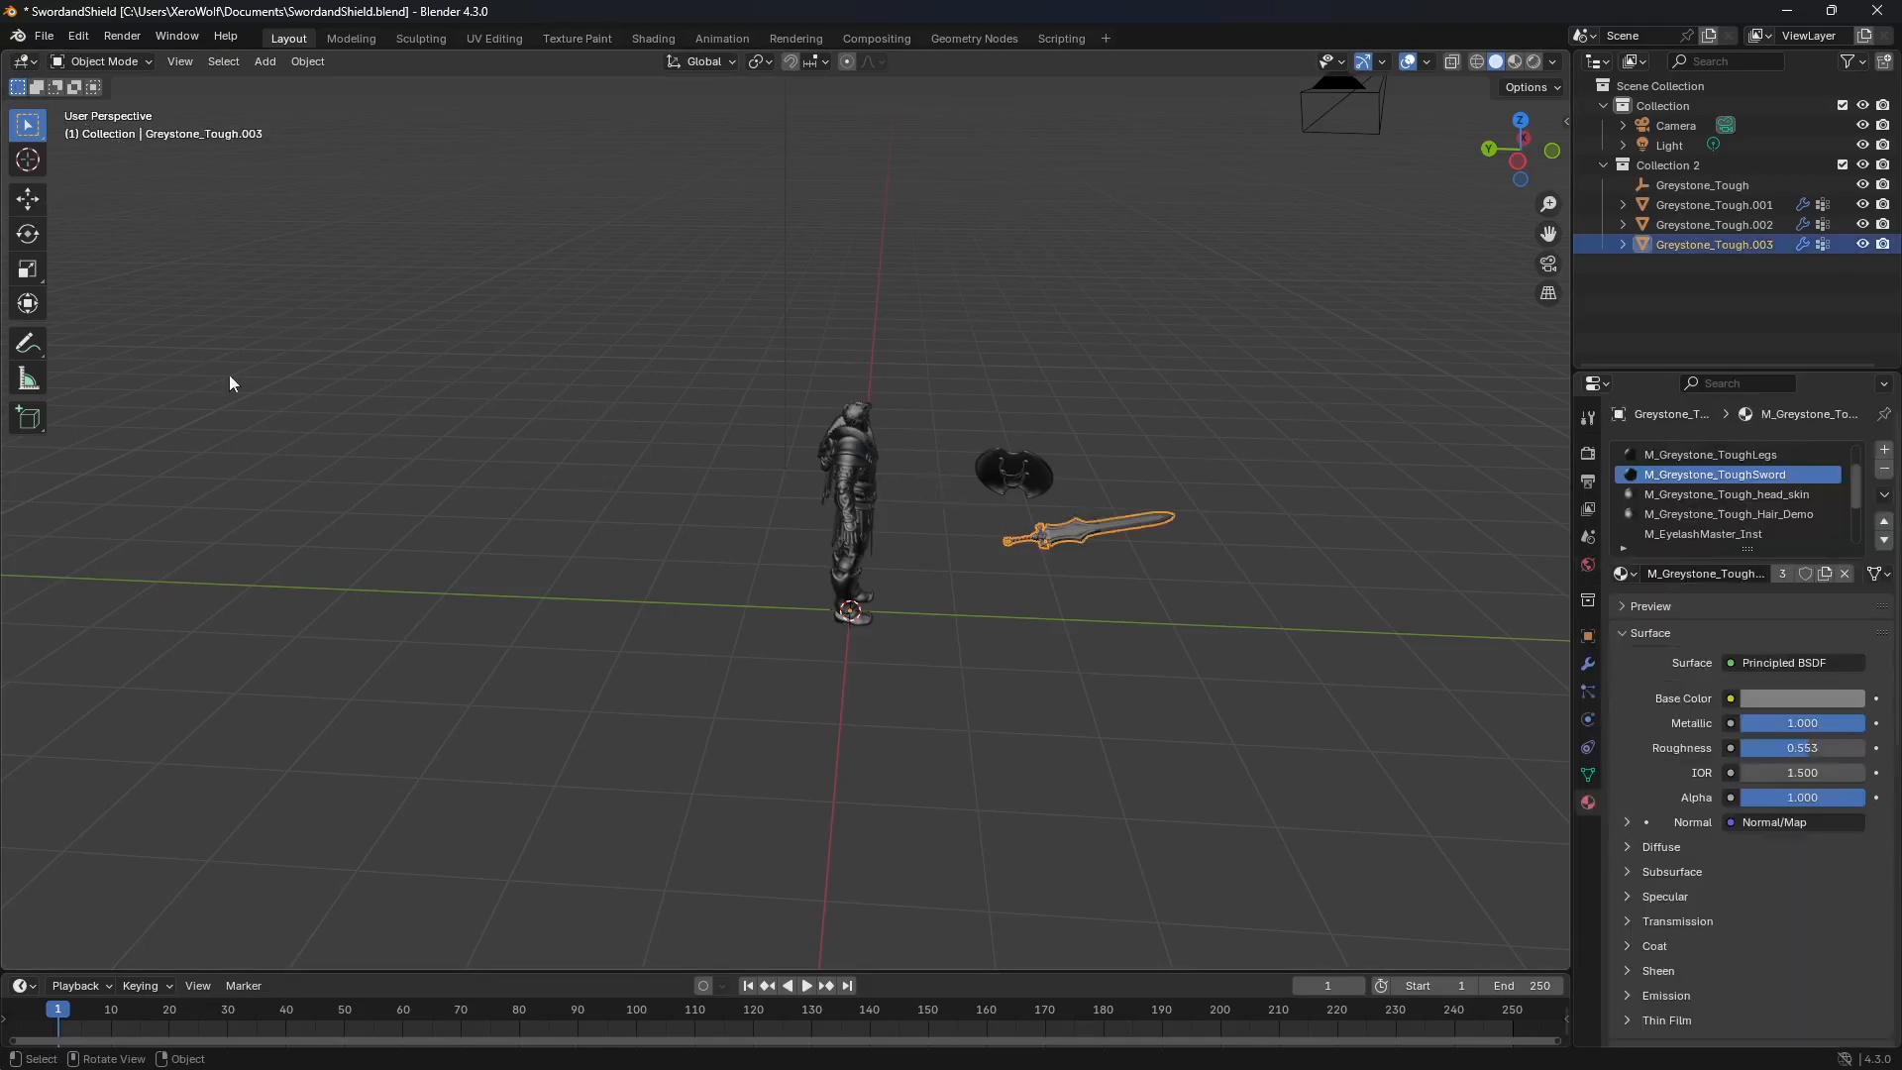
pyautogui.click(25, 205)
pyautogui.moveTo(771, 610); pyautogui.dragTo(1294, 658)
pyautogui.click(1026, 467)
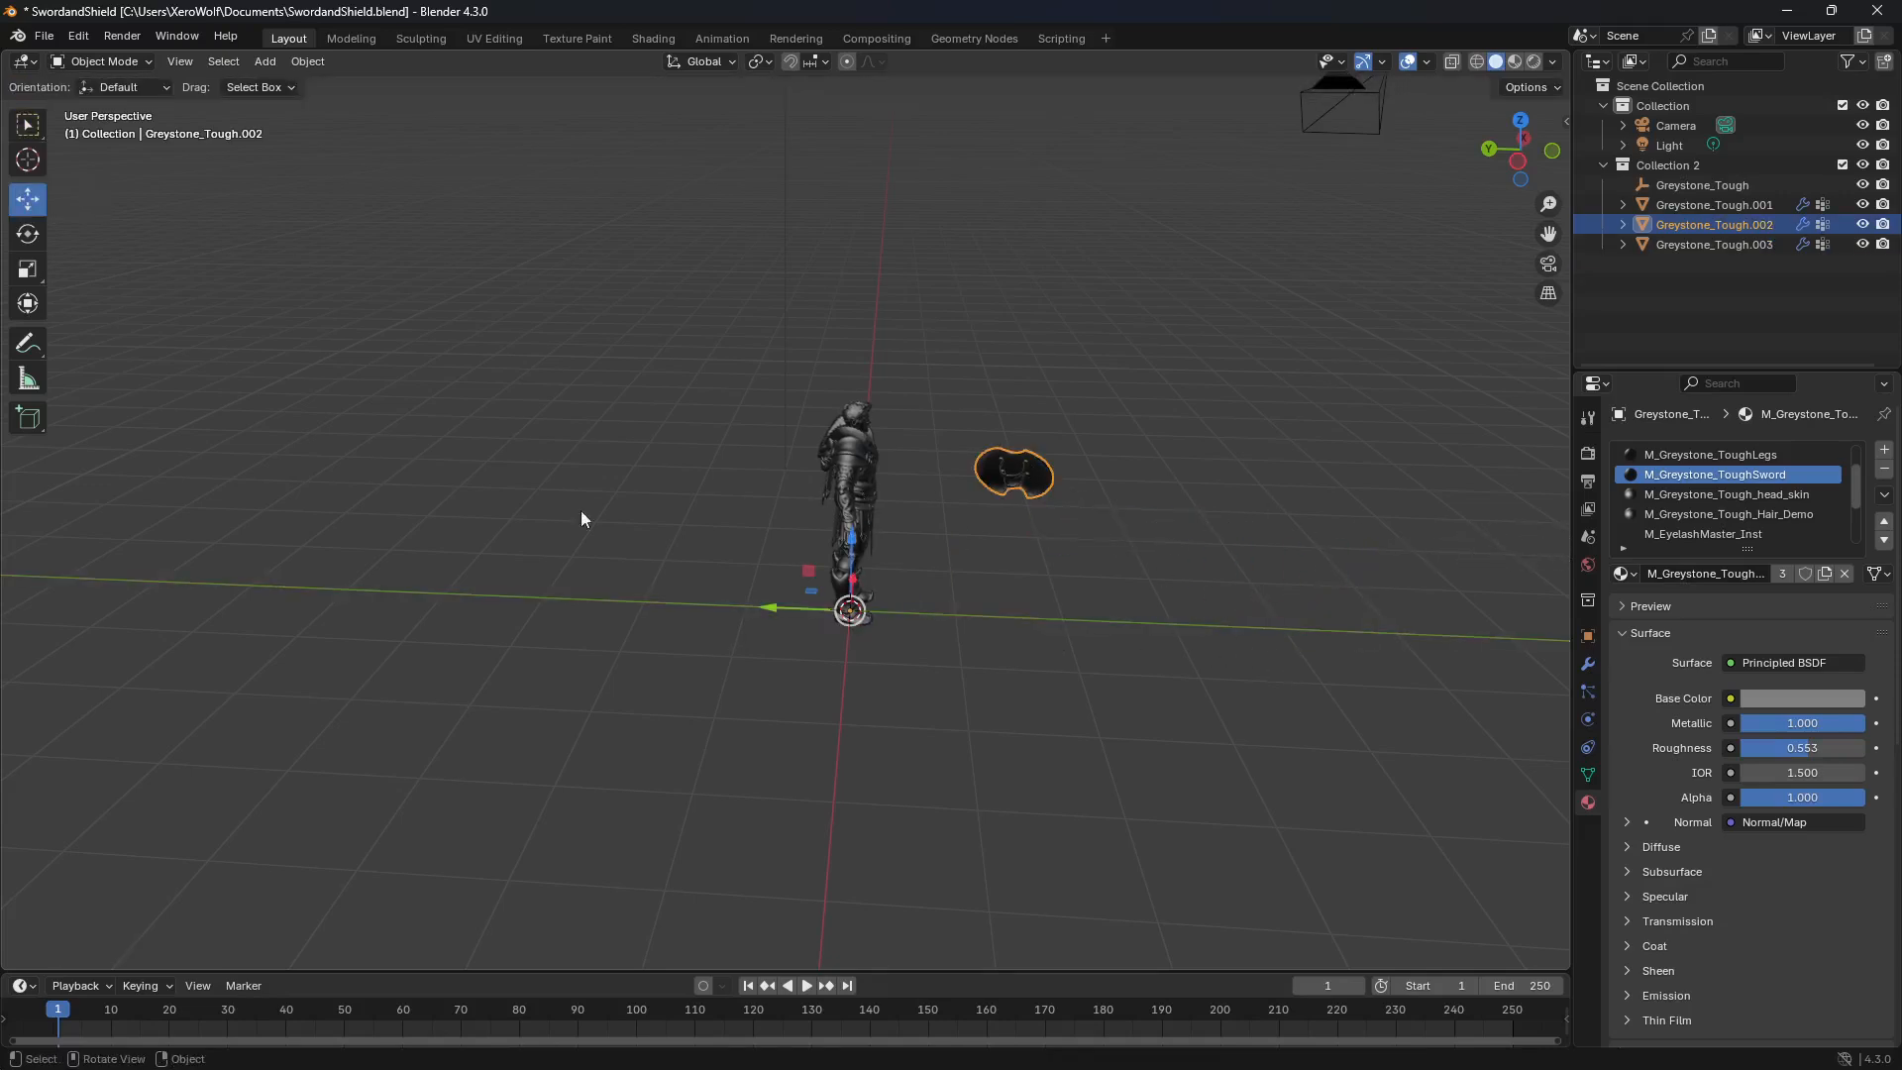
pyautogui.moveTo(775, 612); pyautogui.dragTo(1271, 628)
# Step: Edit the body mesh, move the M_Greystone_ToughArms faces aside along Y, and separate them by selection into their own object
pyautogui.click(862, 475)
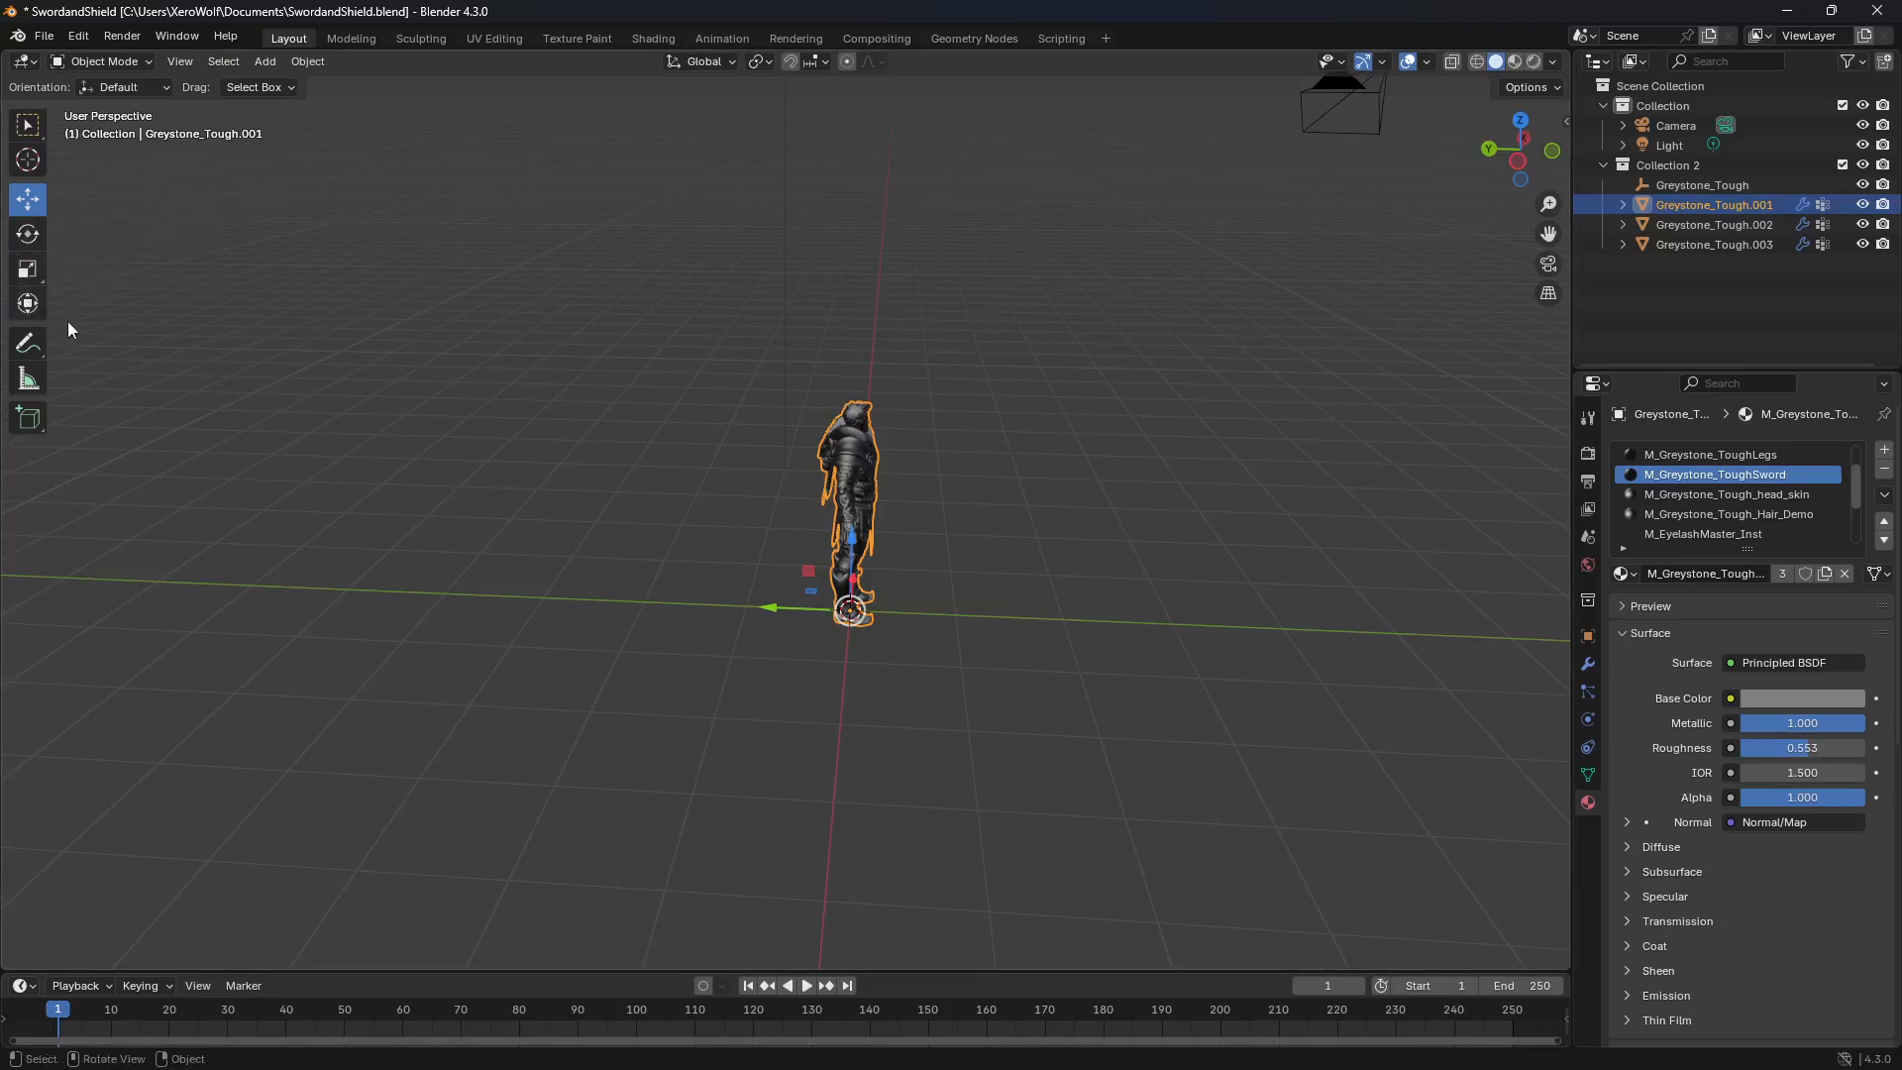
pyautogui.press('Tab')
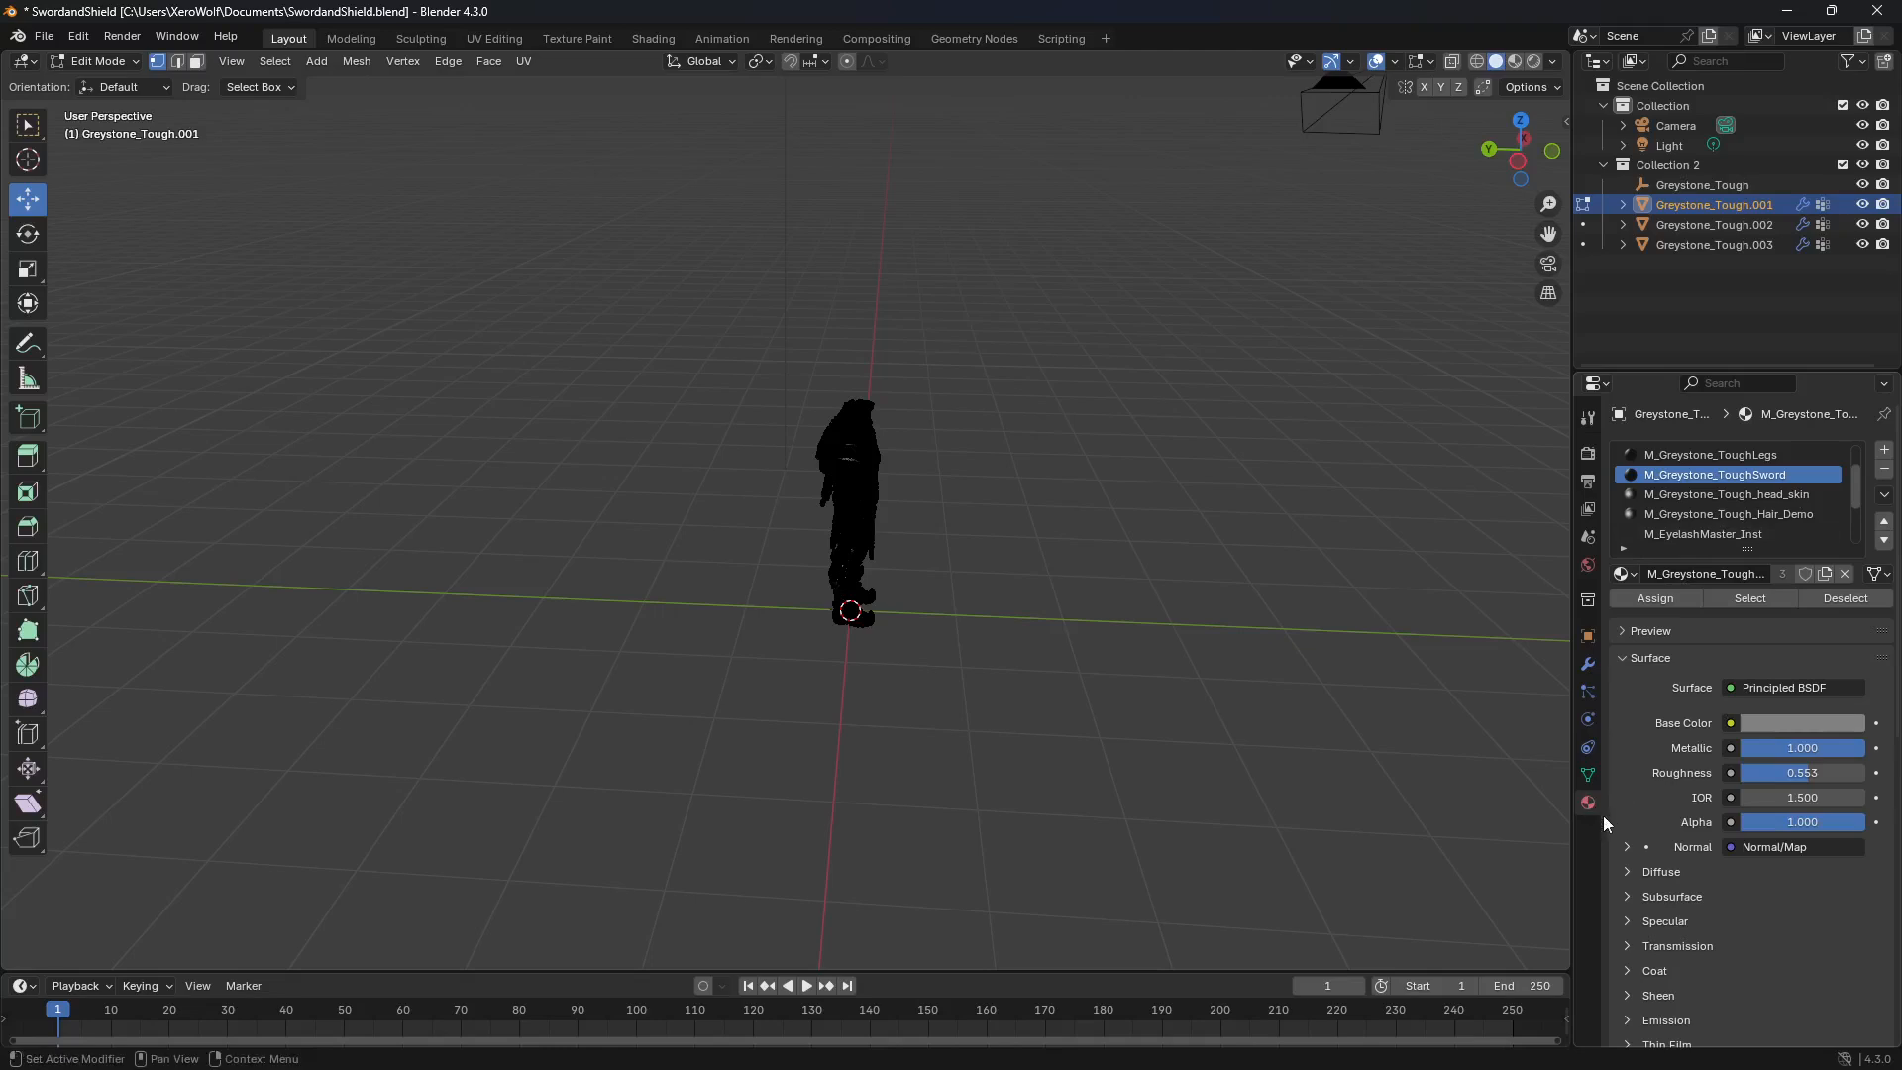
pyautogui.scroll(2, 1797, 486)
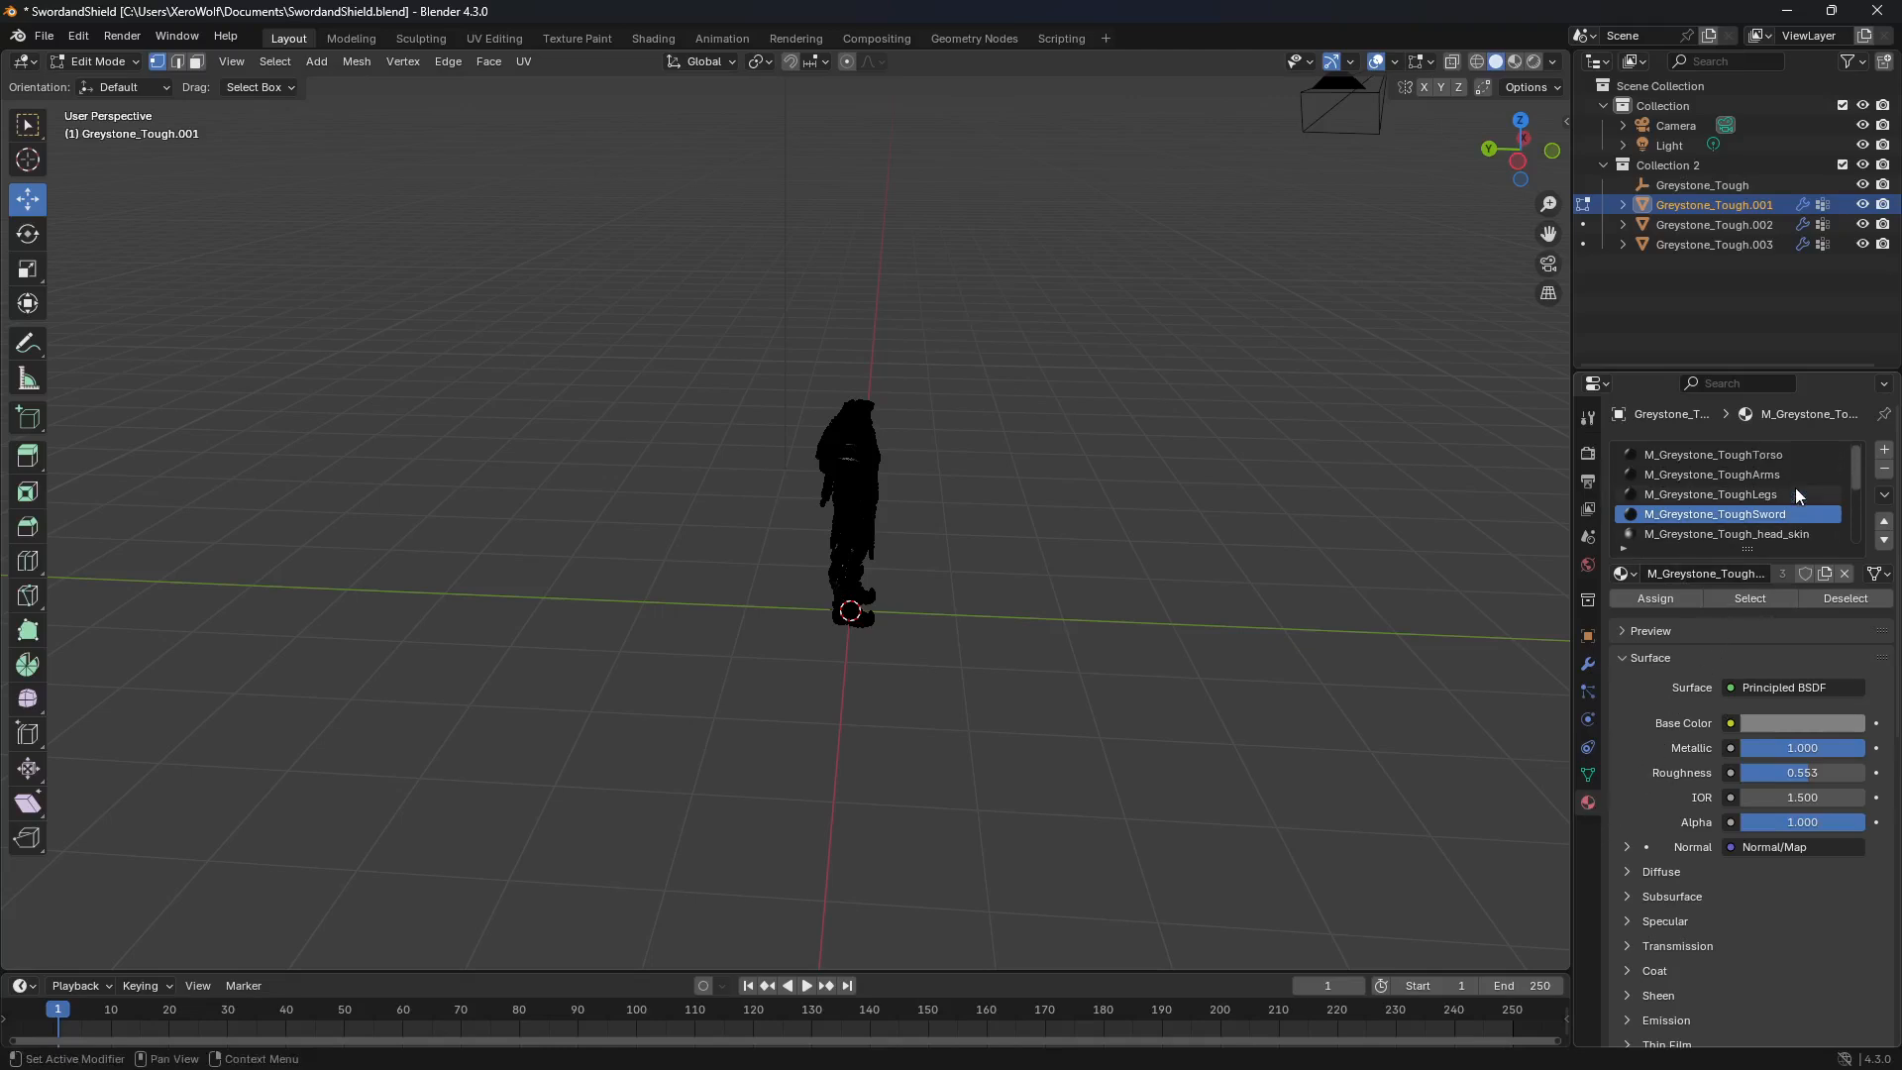
pyautogui.click(1785, 482)
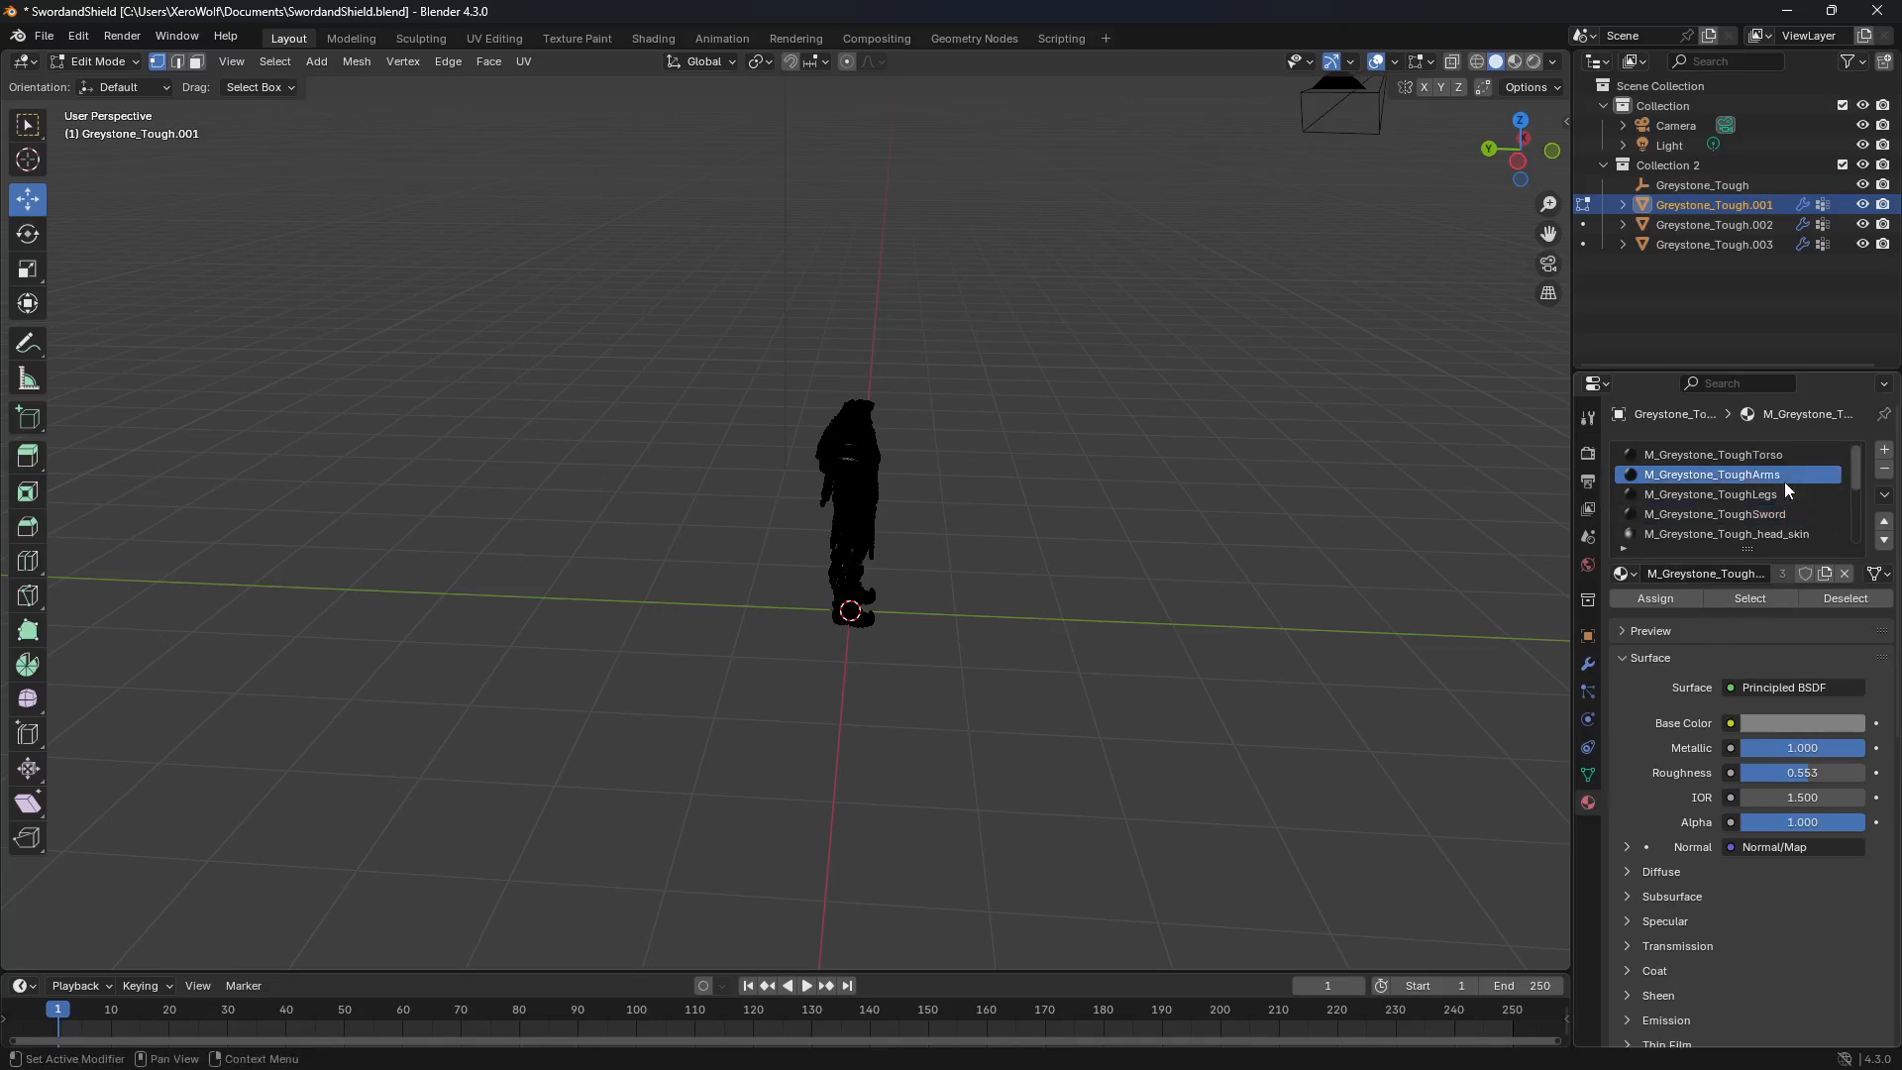
pyautogui.click(1744, 600)
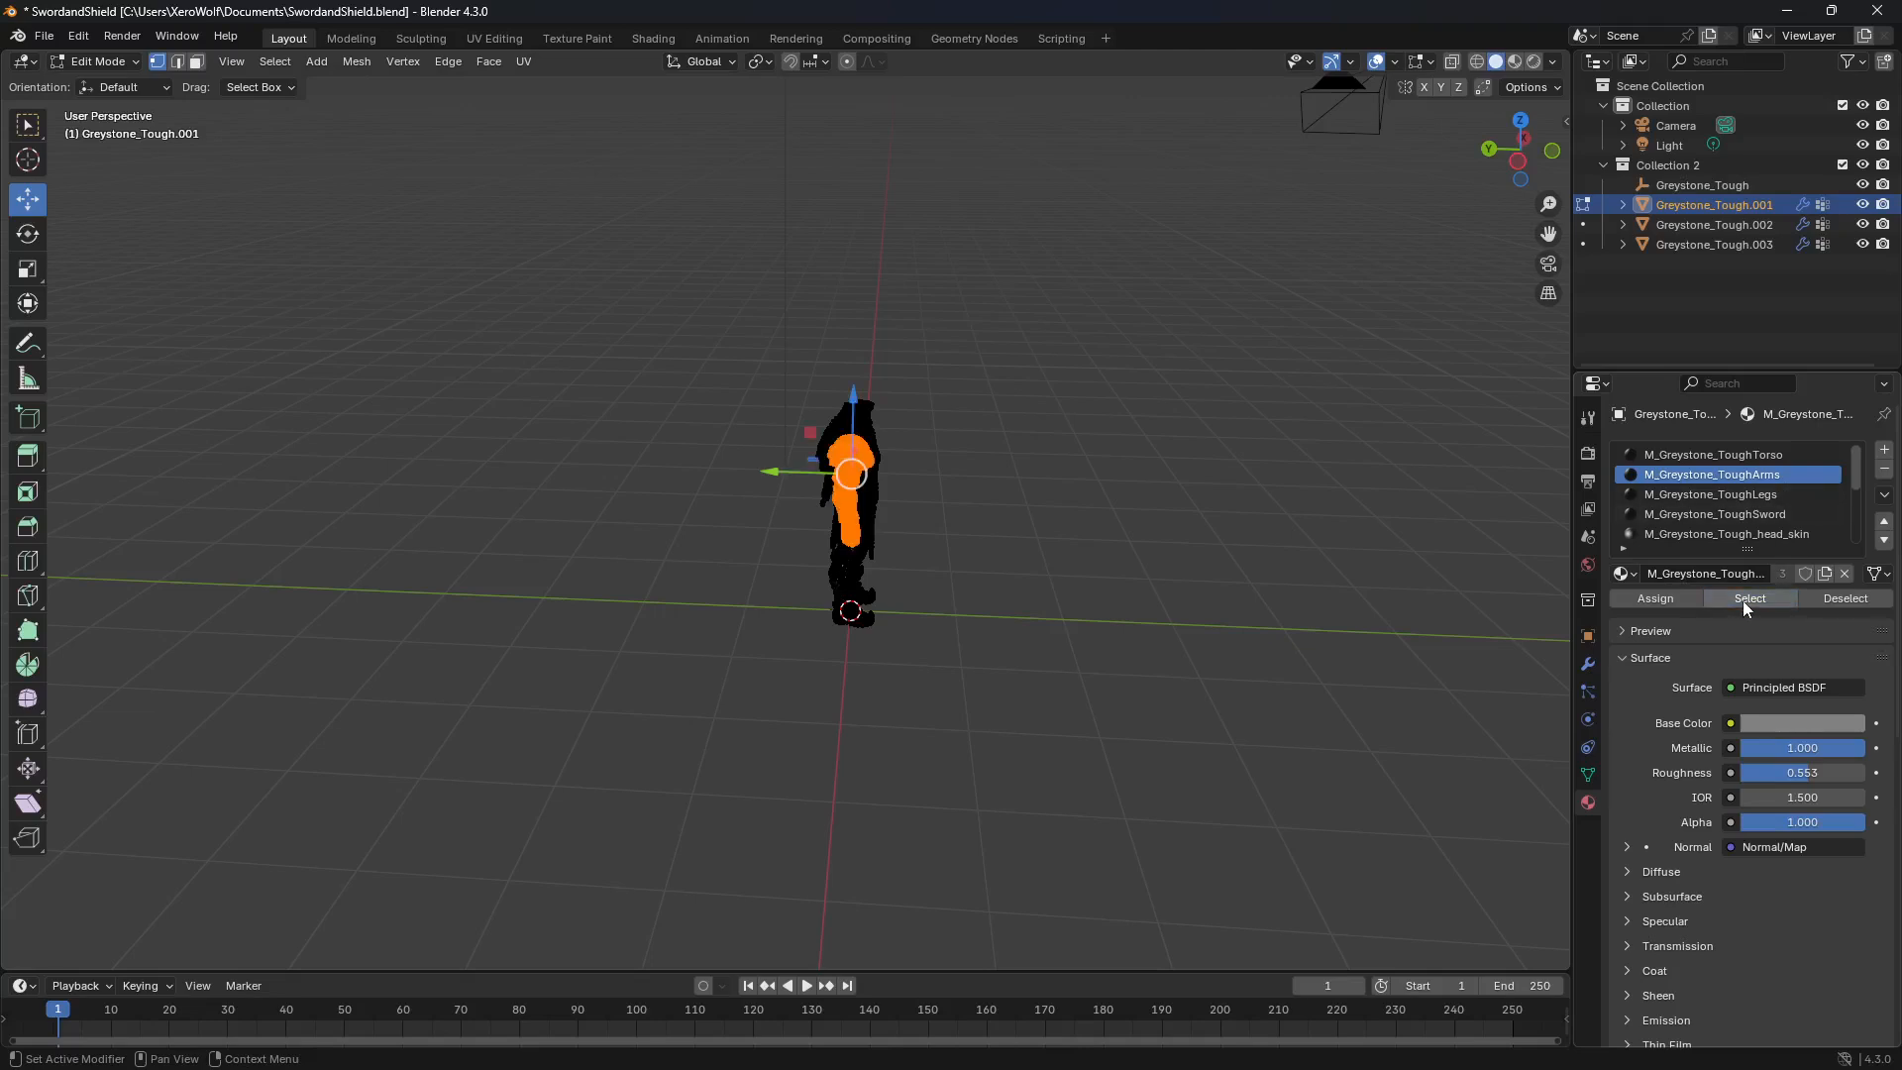
pyautogui.moveTo(762, 478); pyautogui.dragTo(1385, 556)
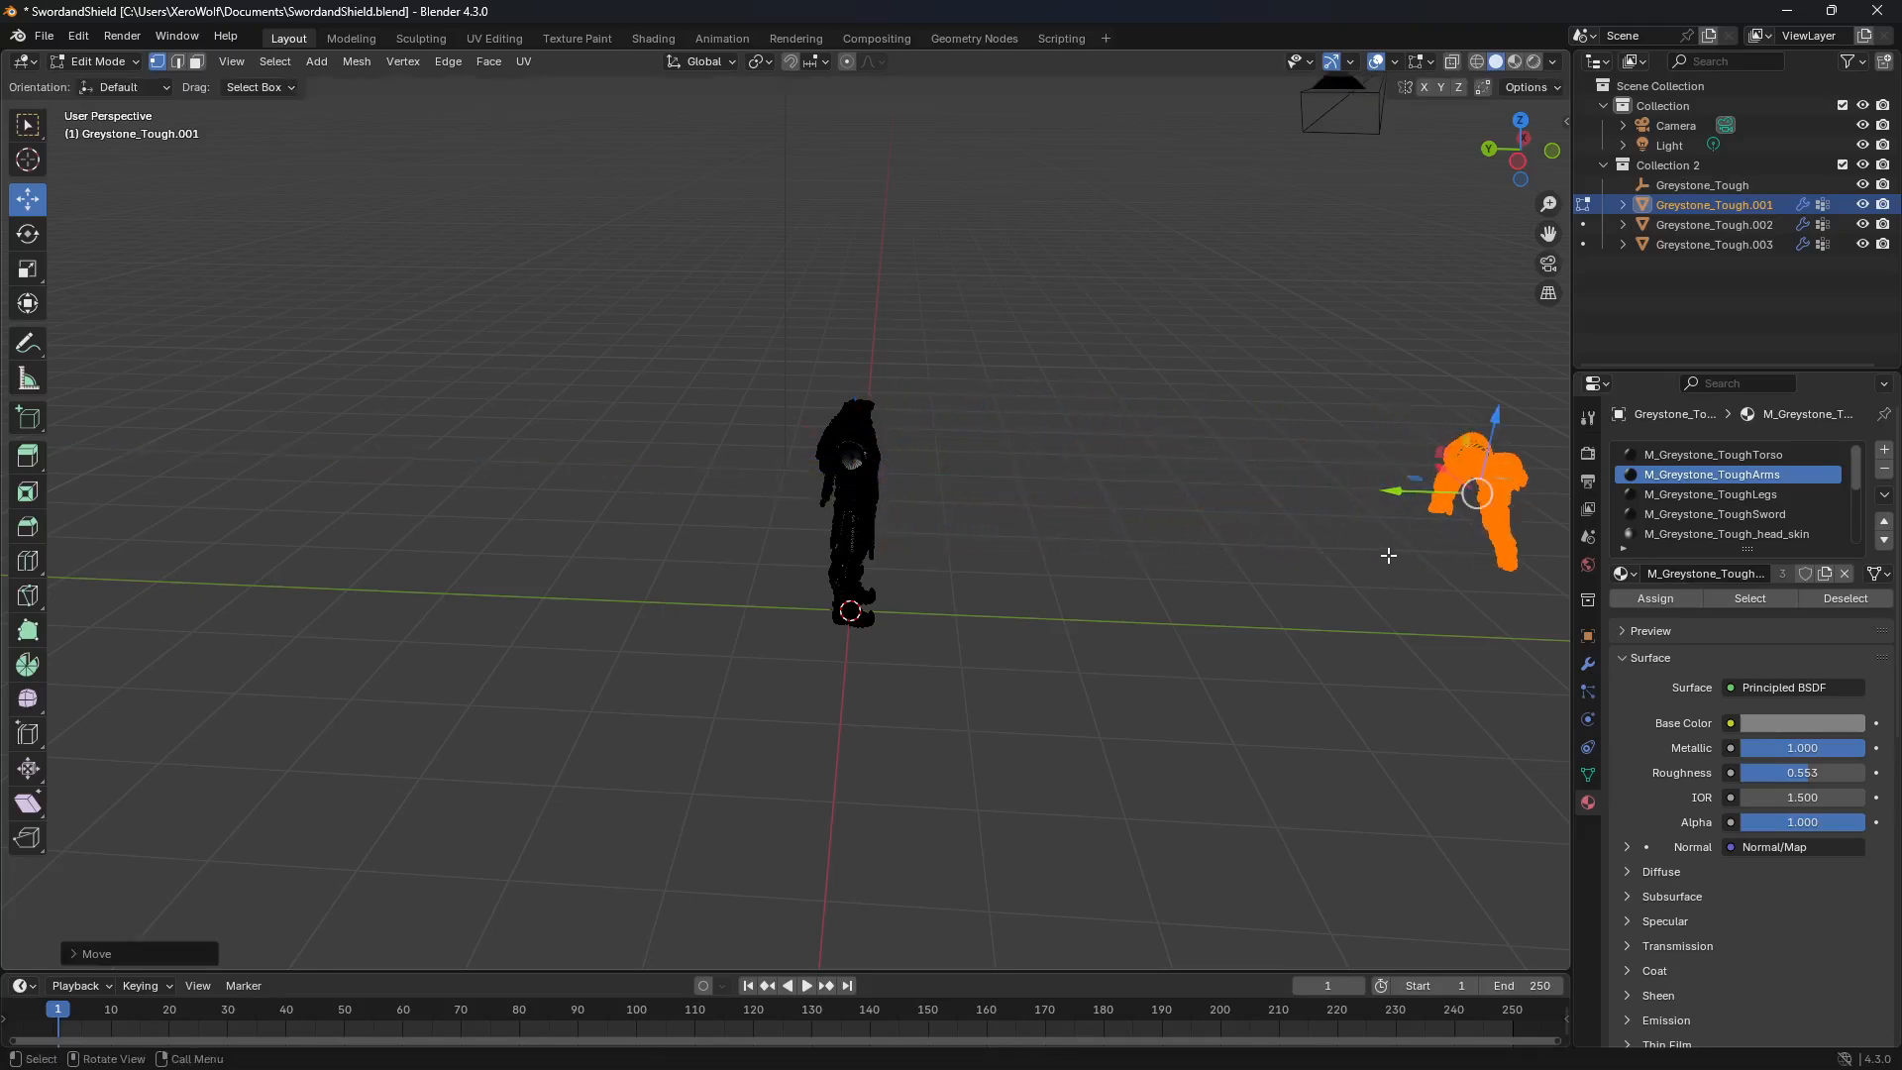
pyautogui.press('p')
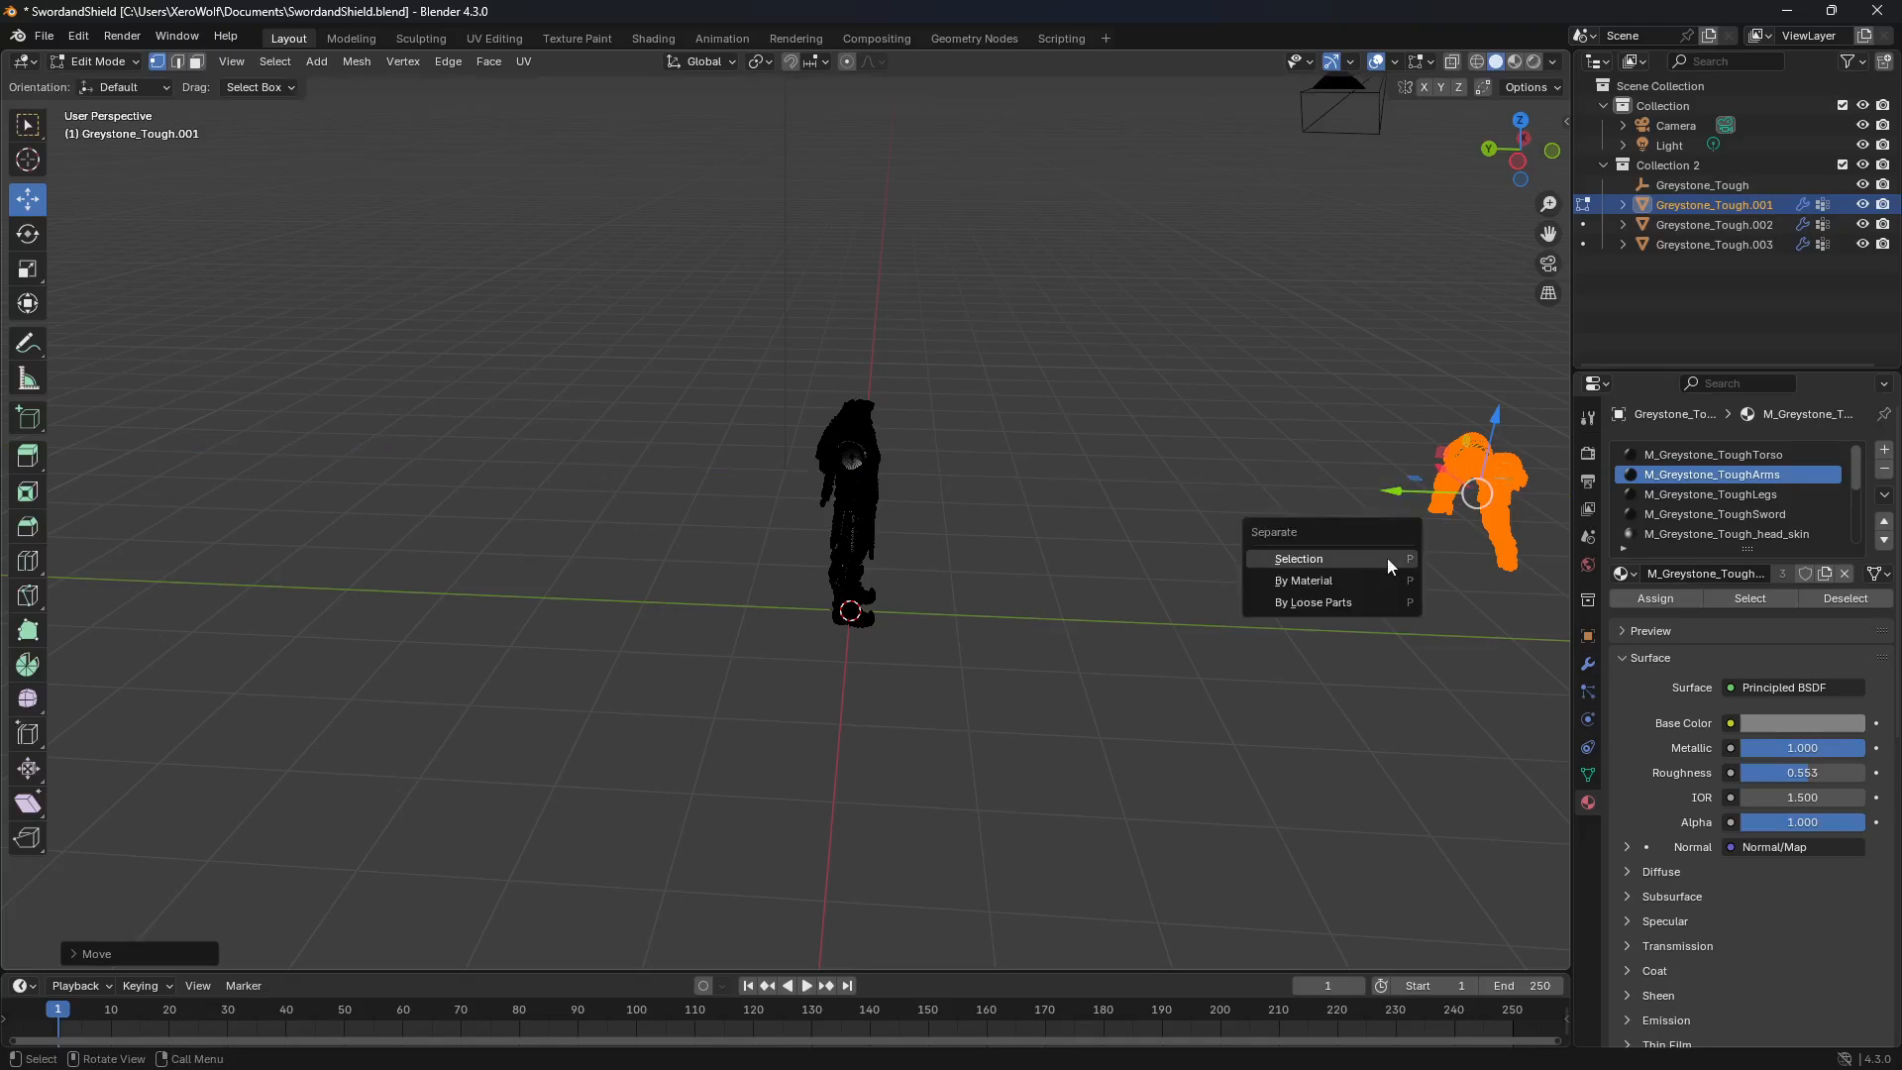
pyautogui.click(1298, 558)
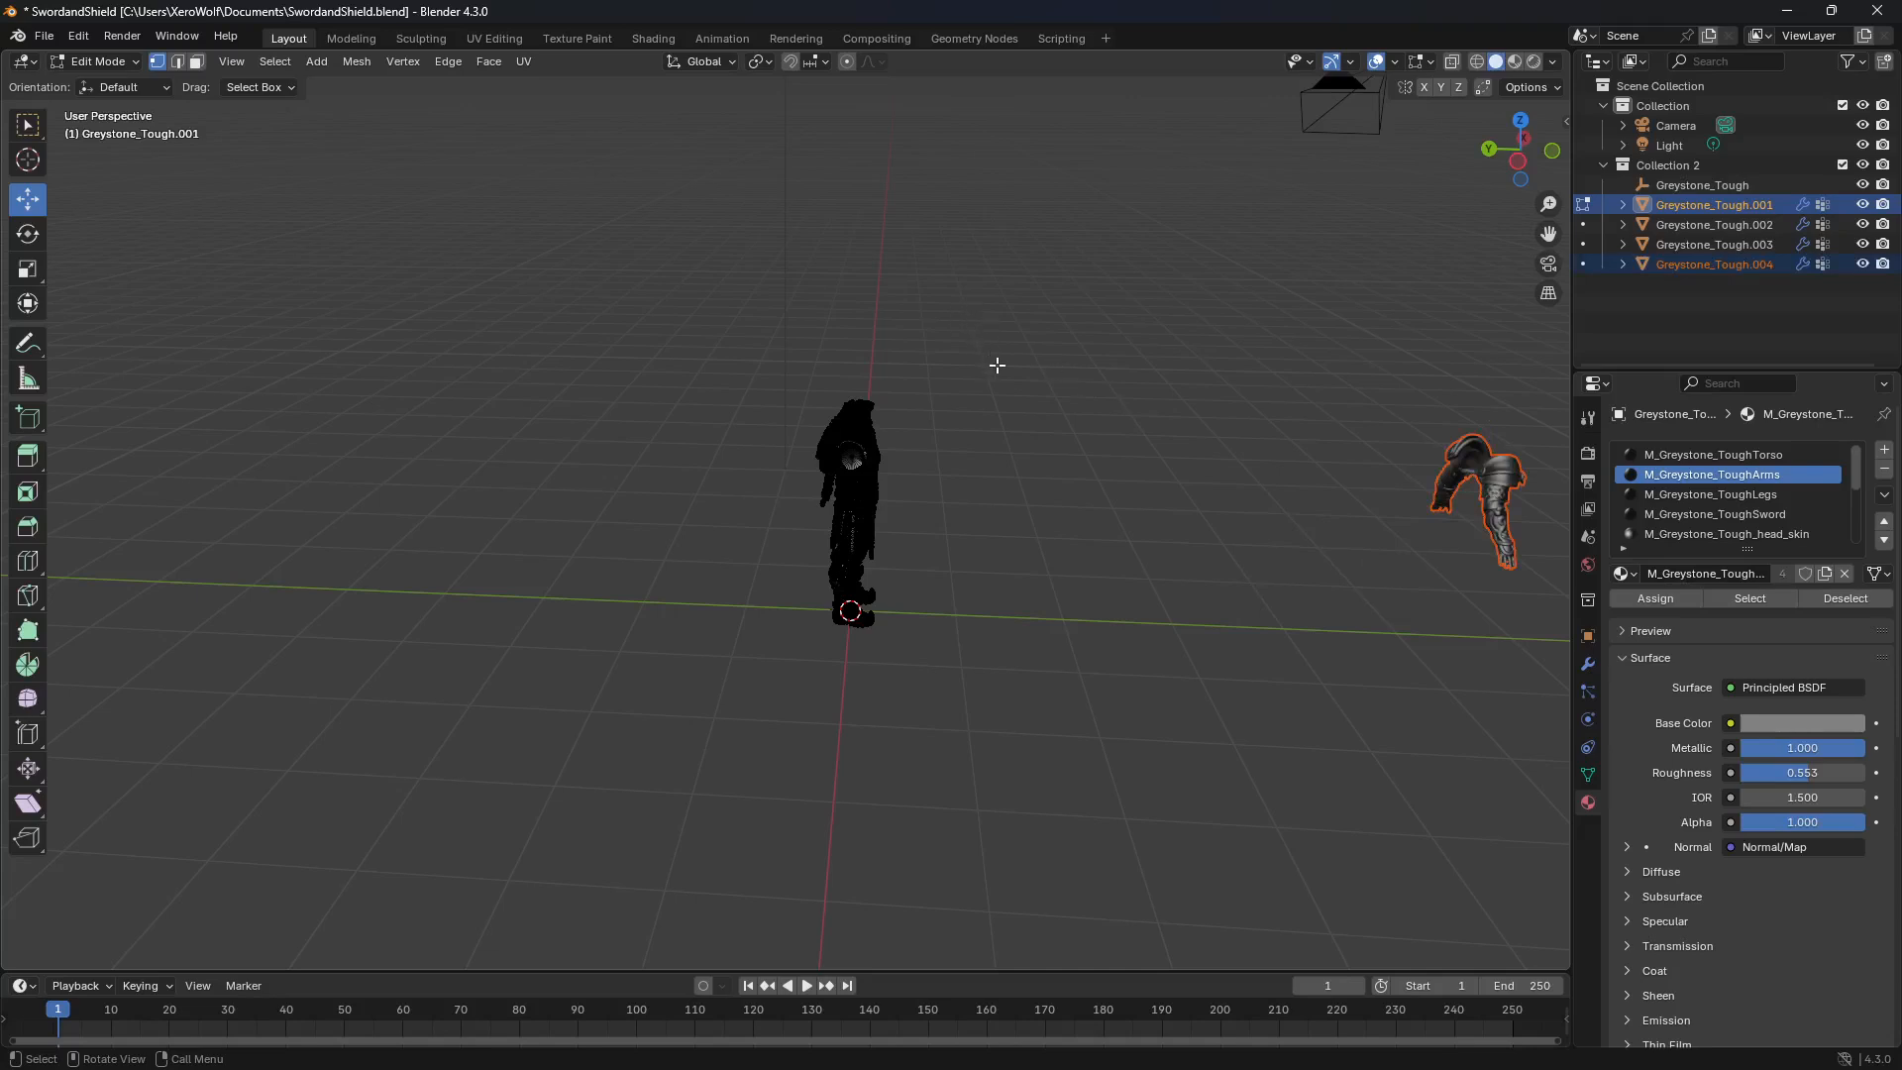
pyautogui.press('Tab')
# Step: Select the body and the arms in turn to check that each is a separate object
pyautogui.click(1030, 457)
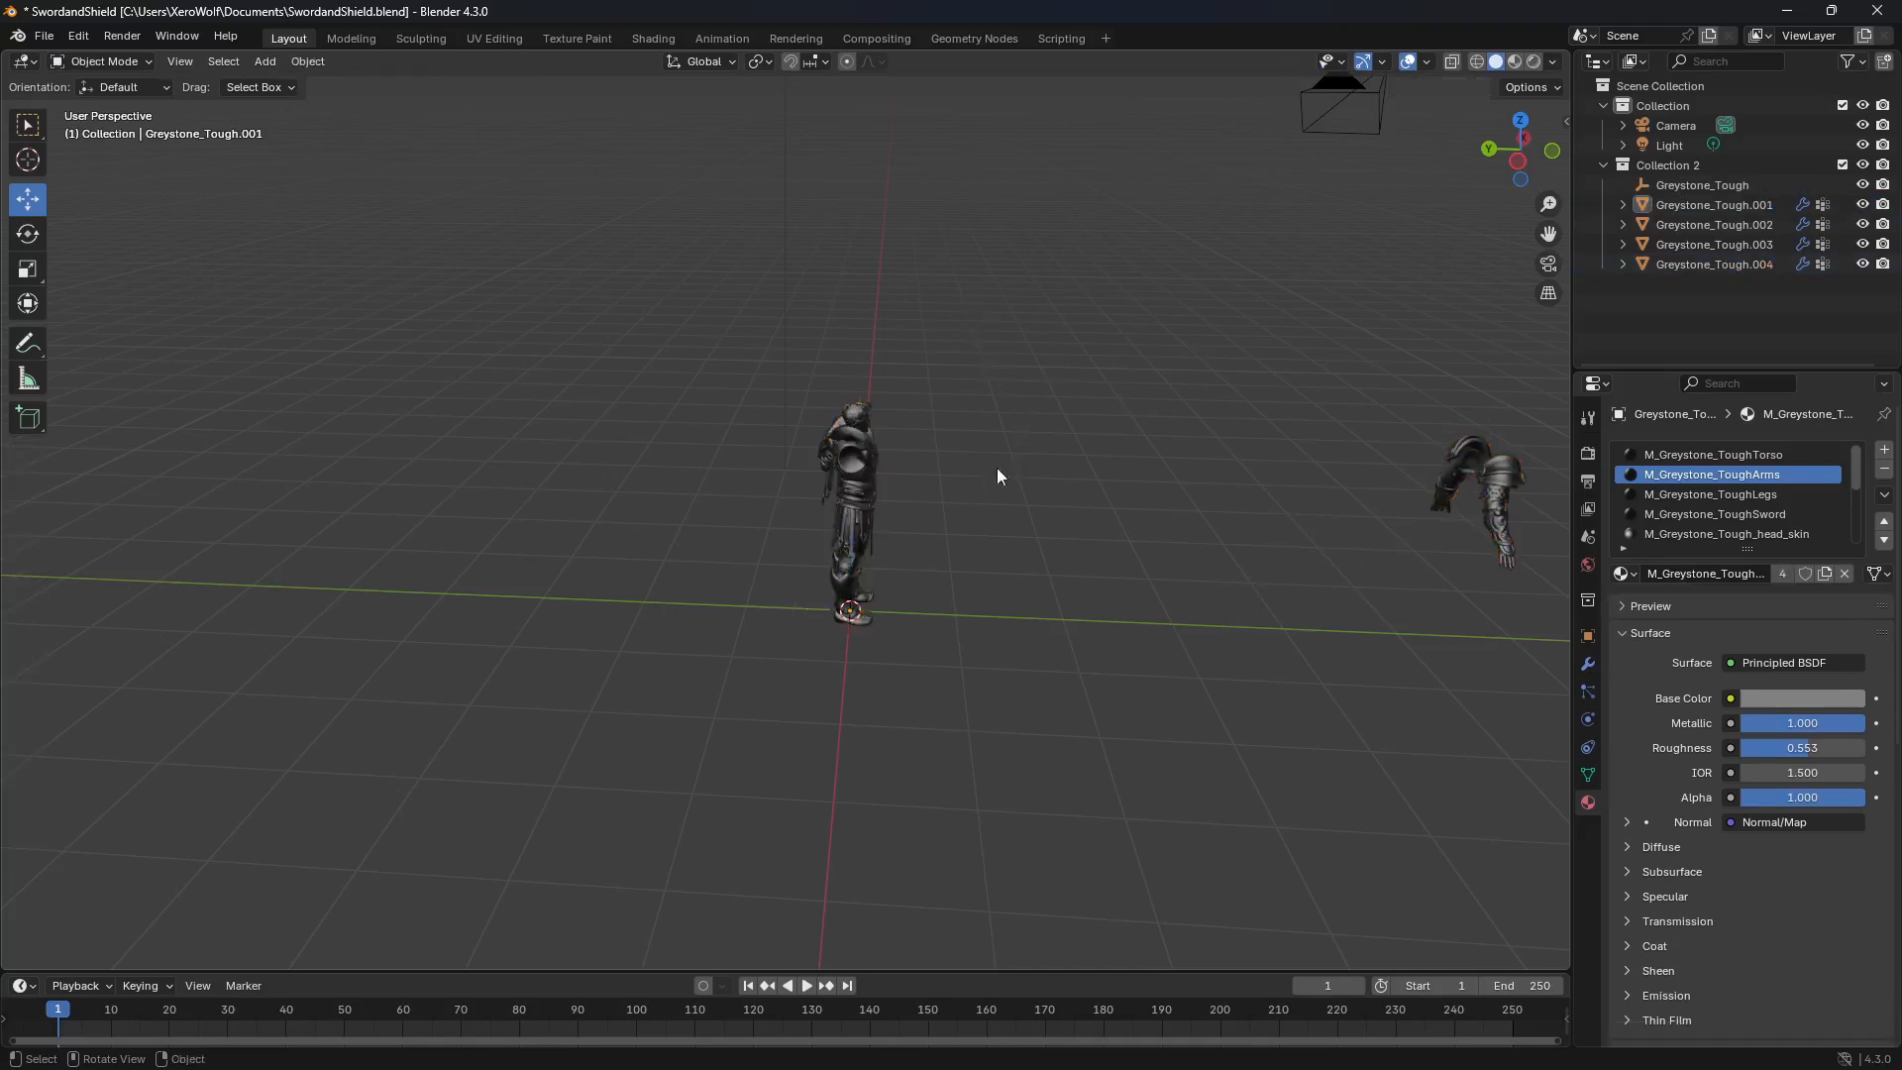
pyautogui.click(849, 474)
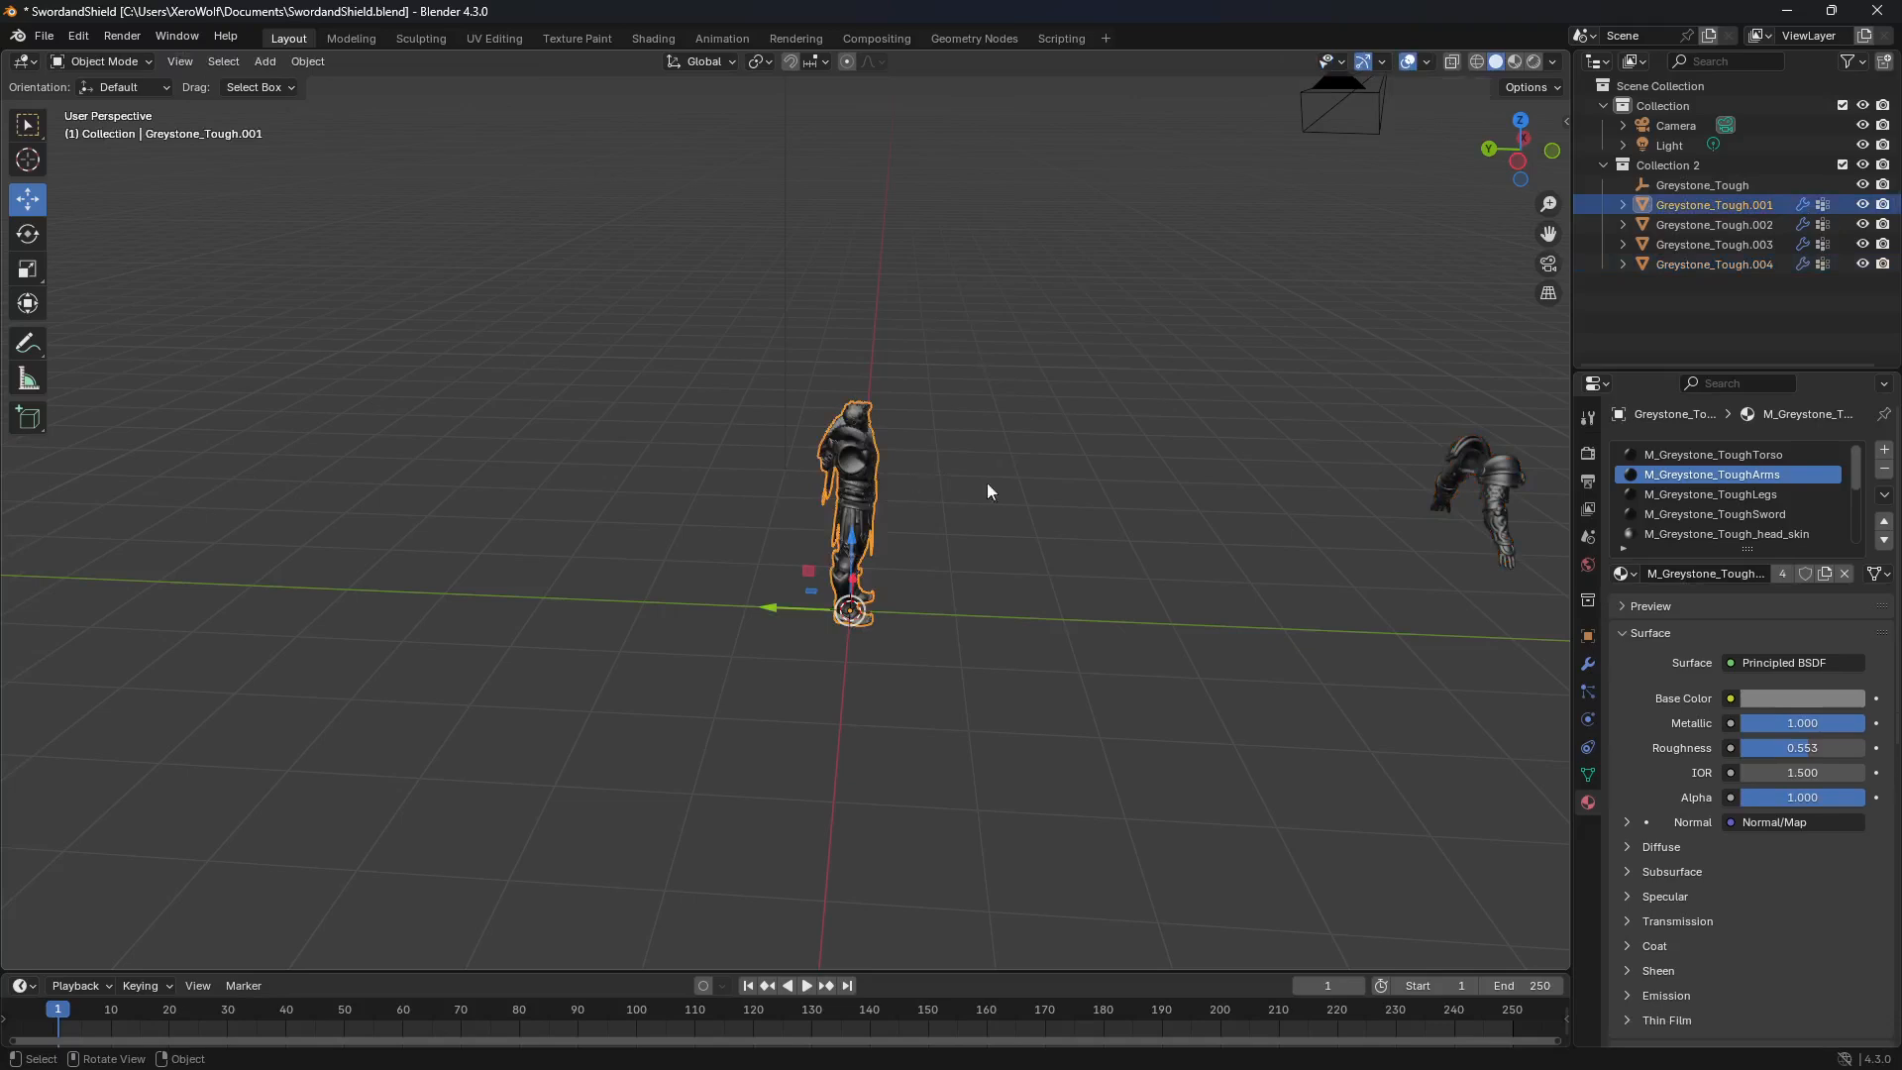
pyautogui.click(1502, 493)
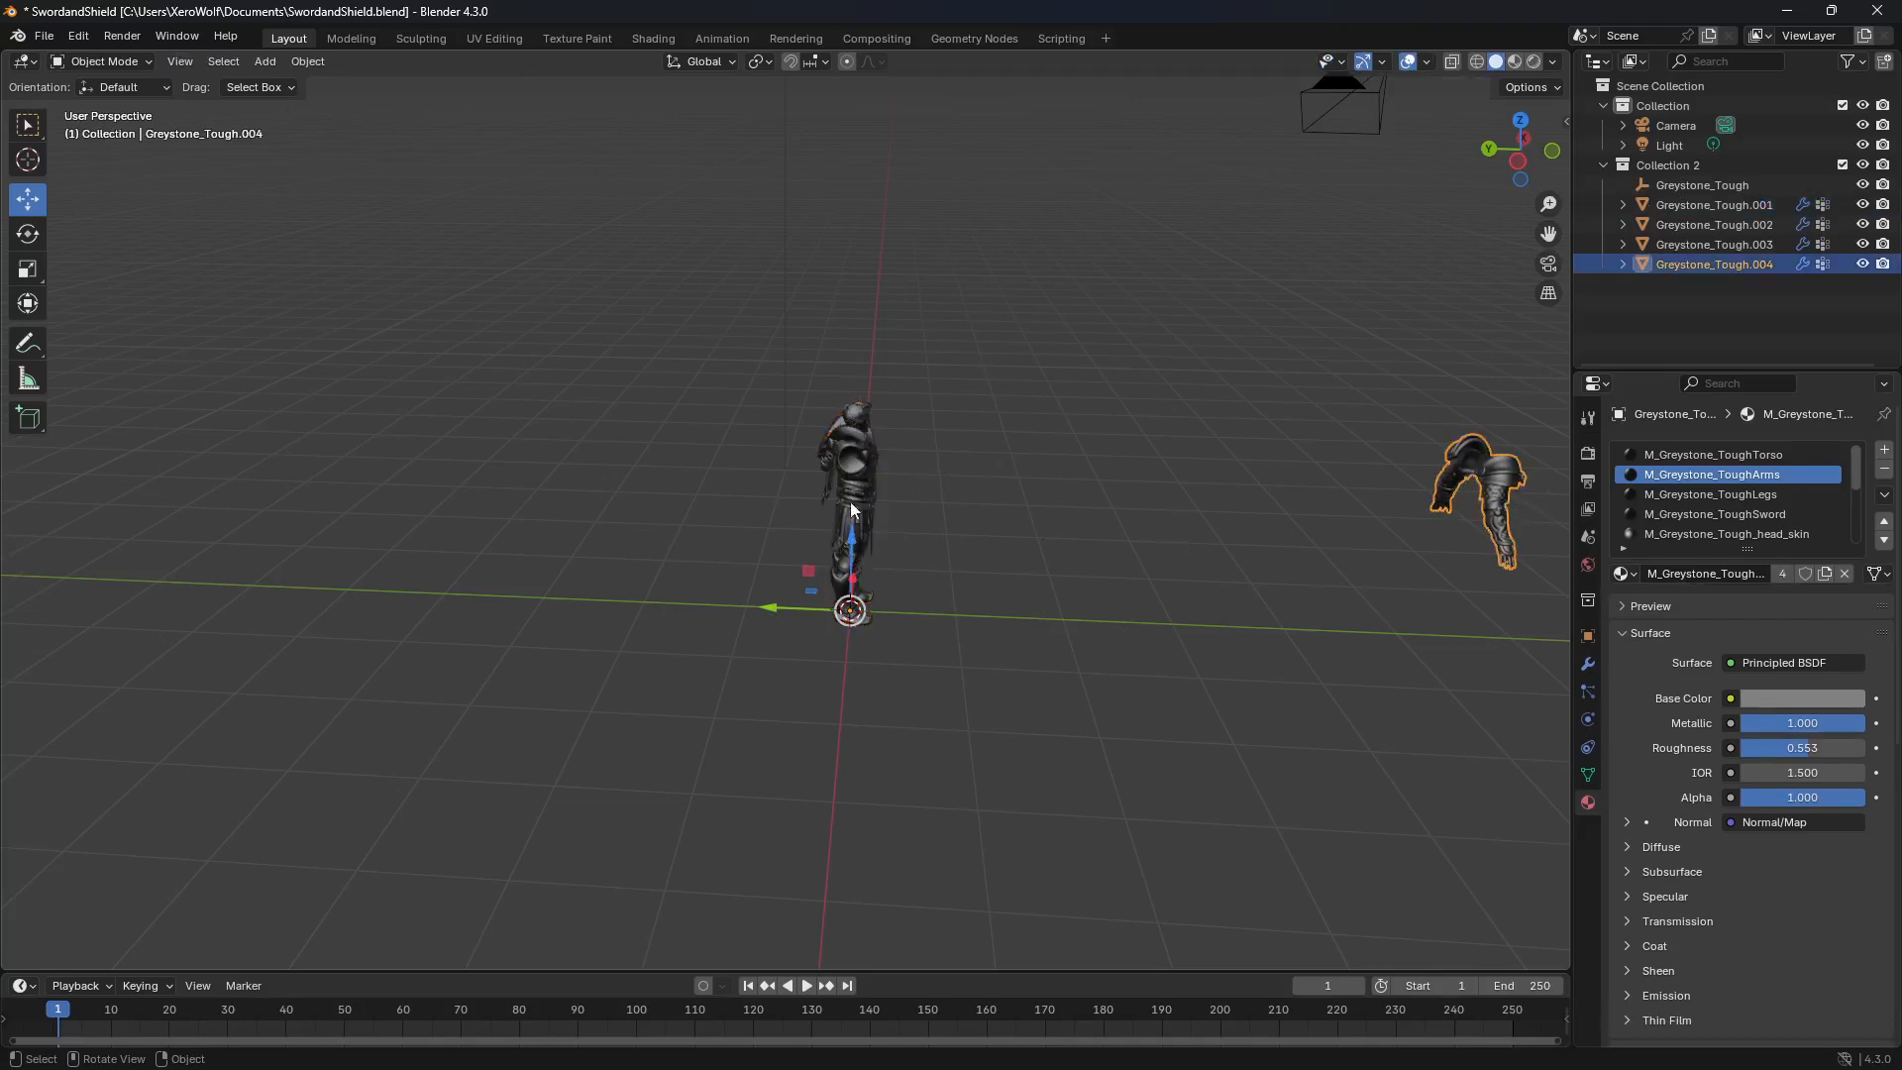
# Step: Edit the body mesh, move the M_Greystone_ToughTorso faces aside along Y, and separate them by selection into their own object
pyautogui.click(852, 441)
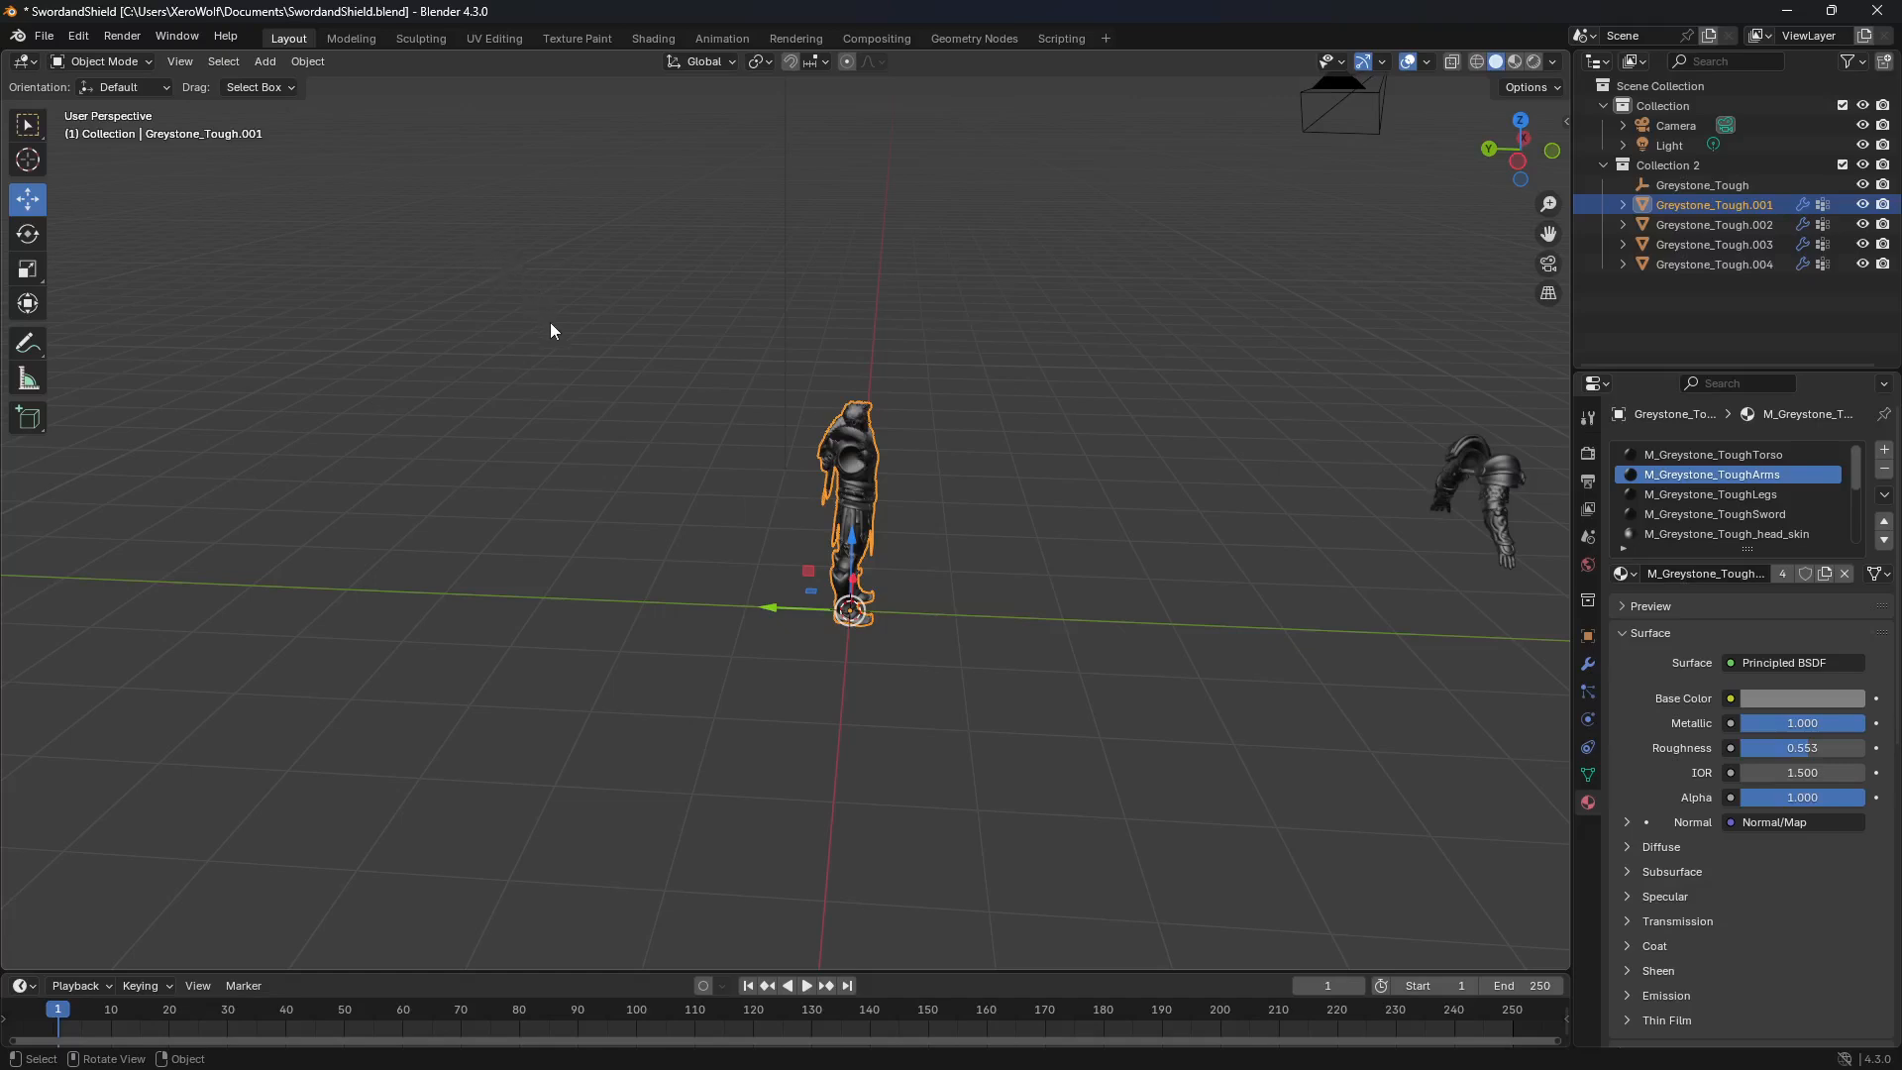
pyautogui.press('Tab')
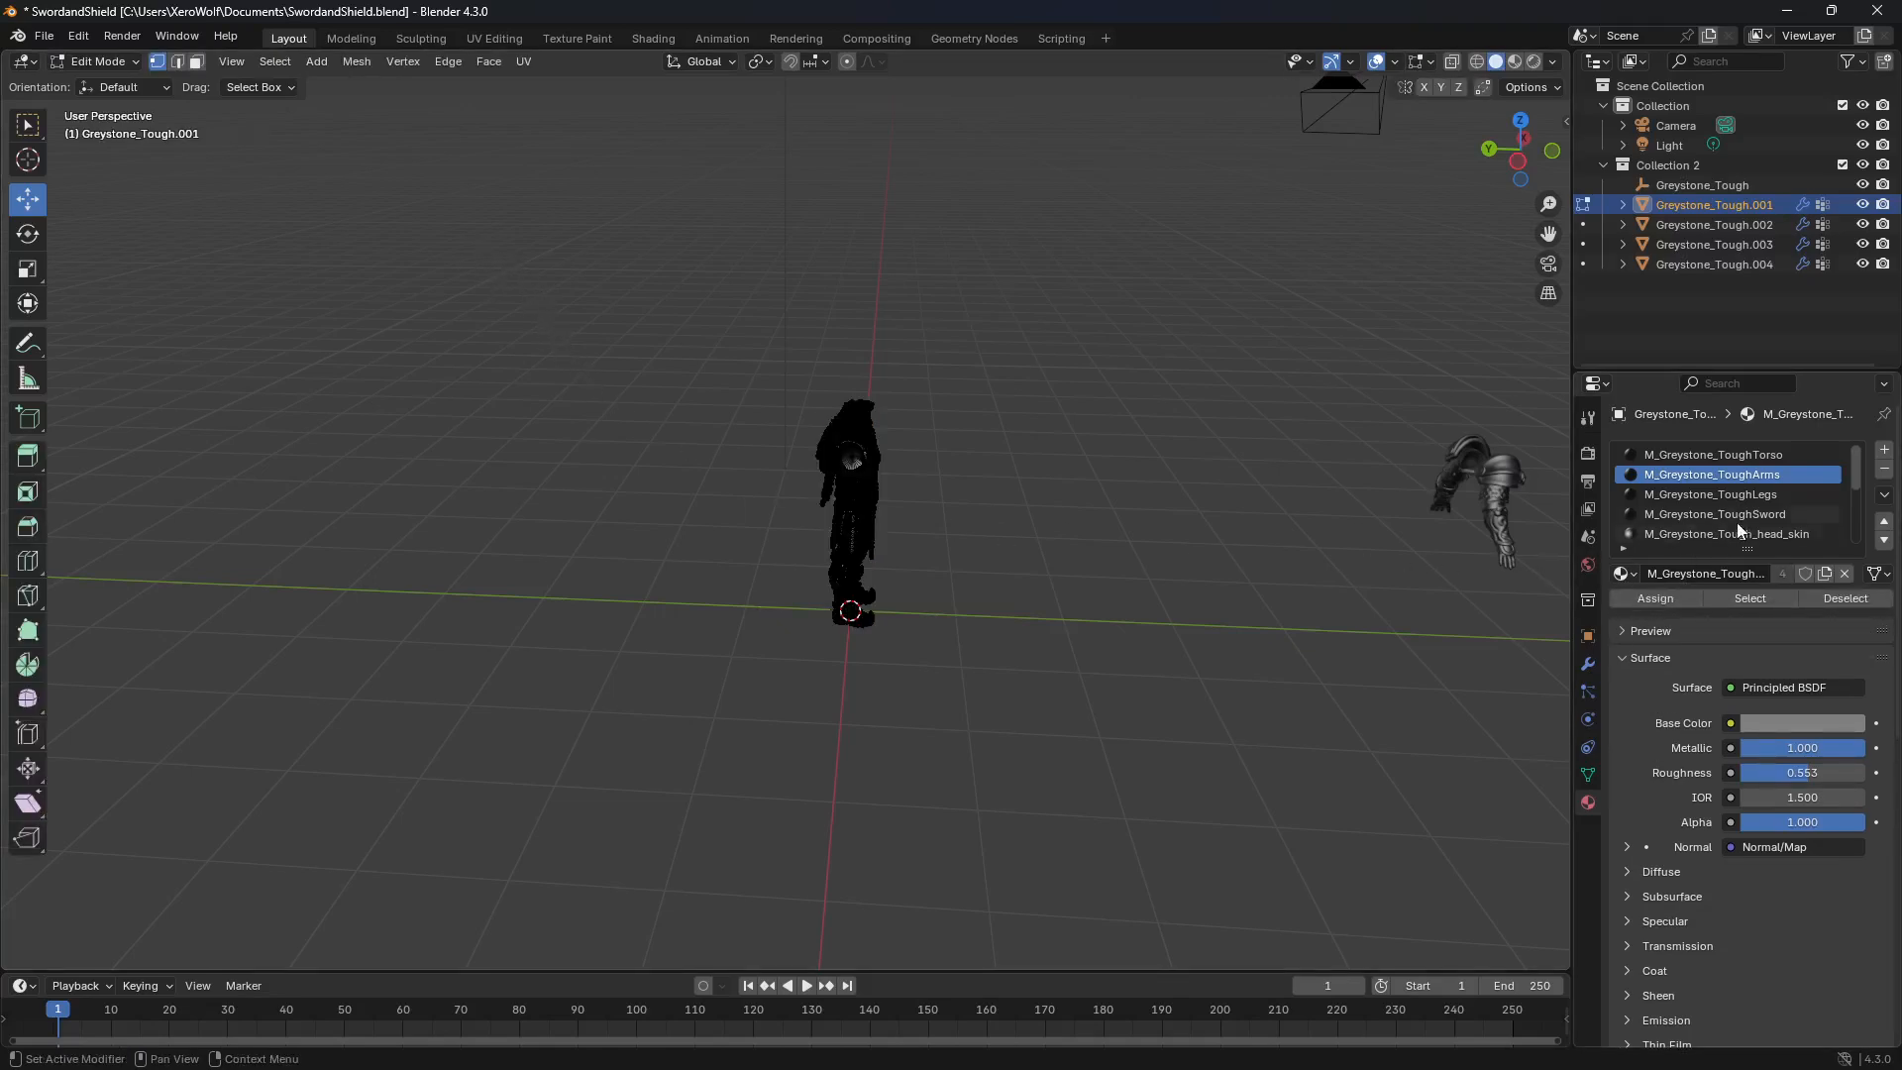
pyautogui.click(1719, 458)
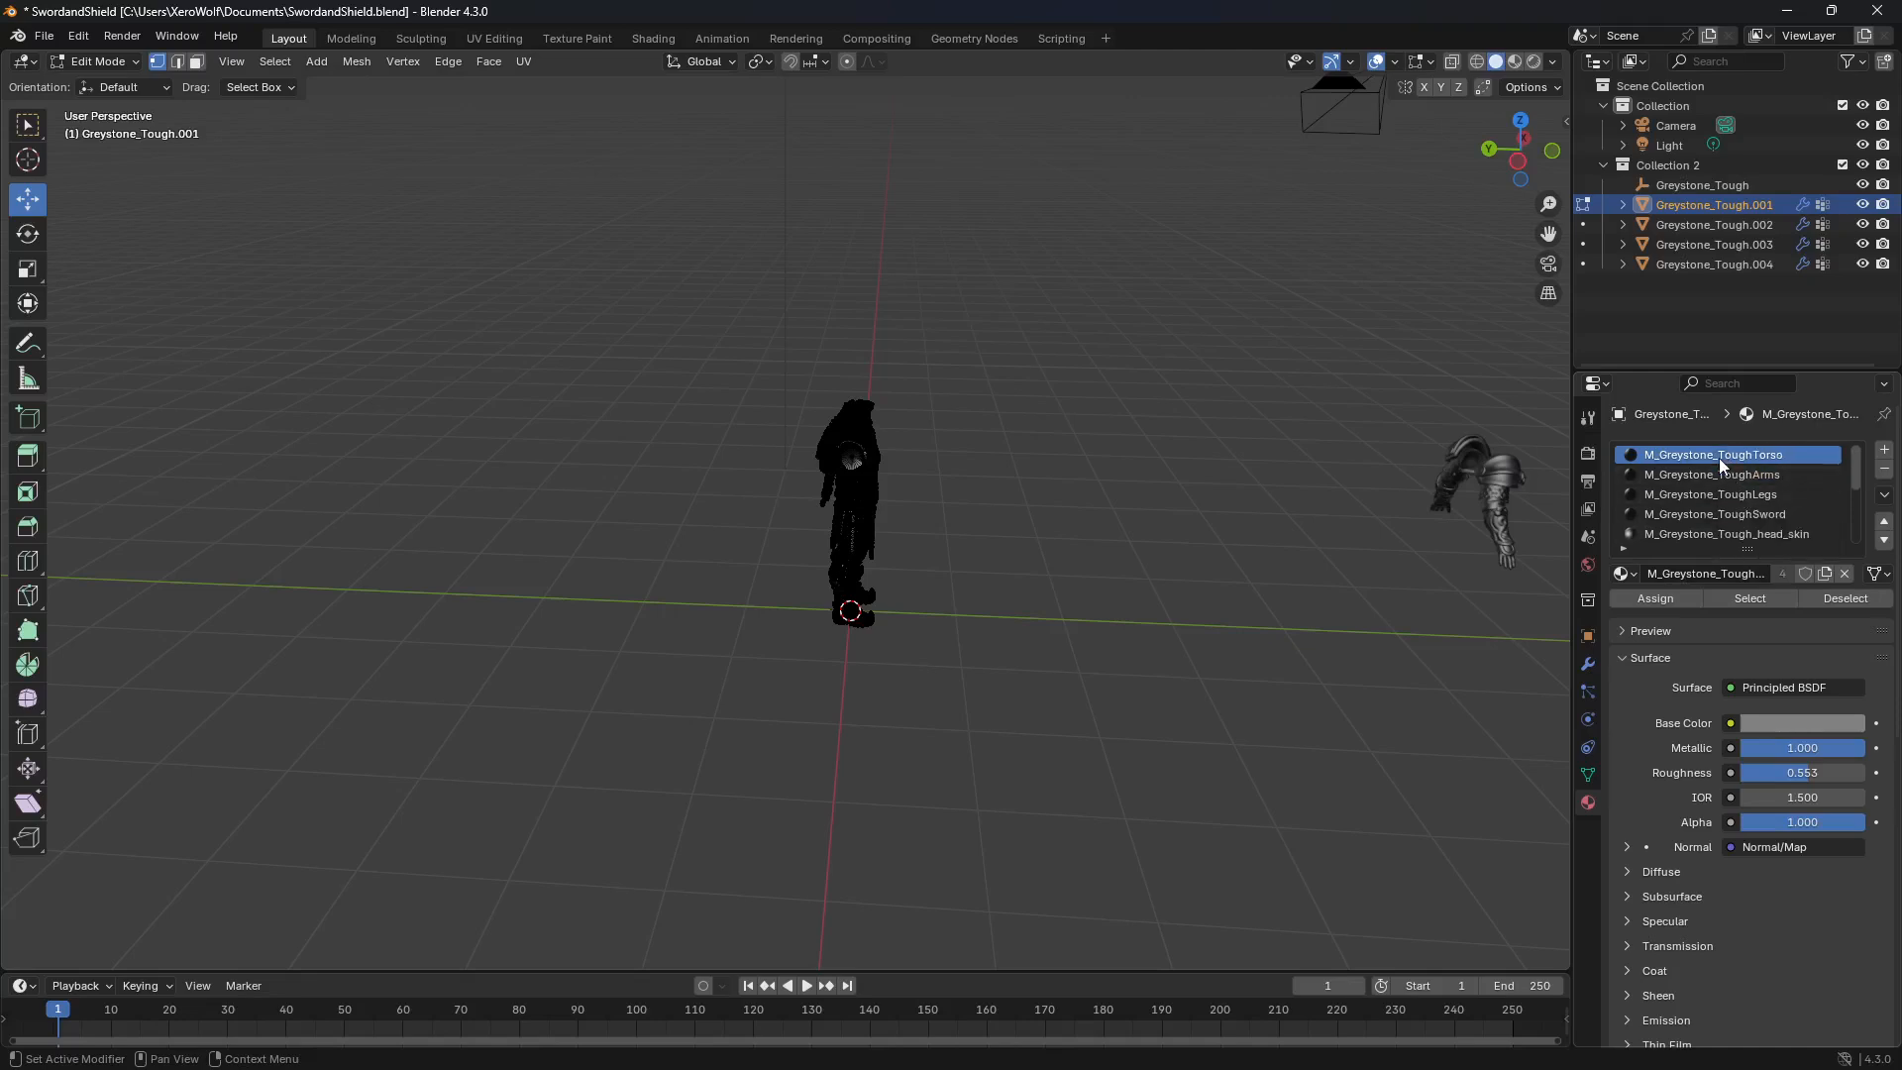
pyautogui.click(1757, 594)
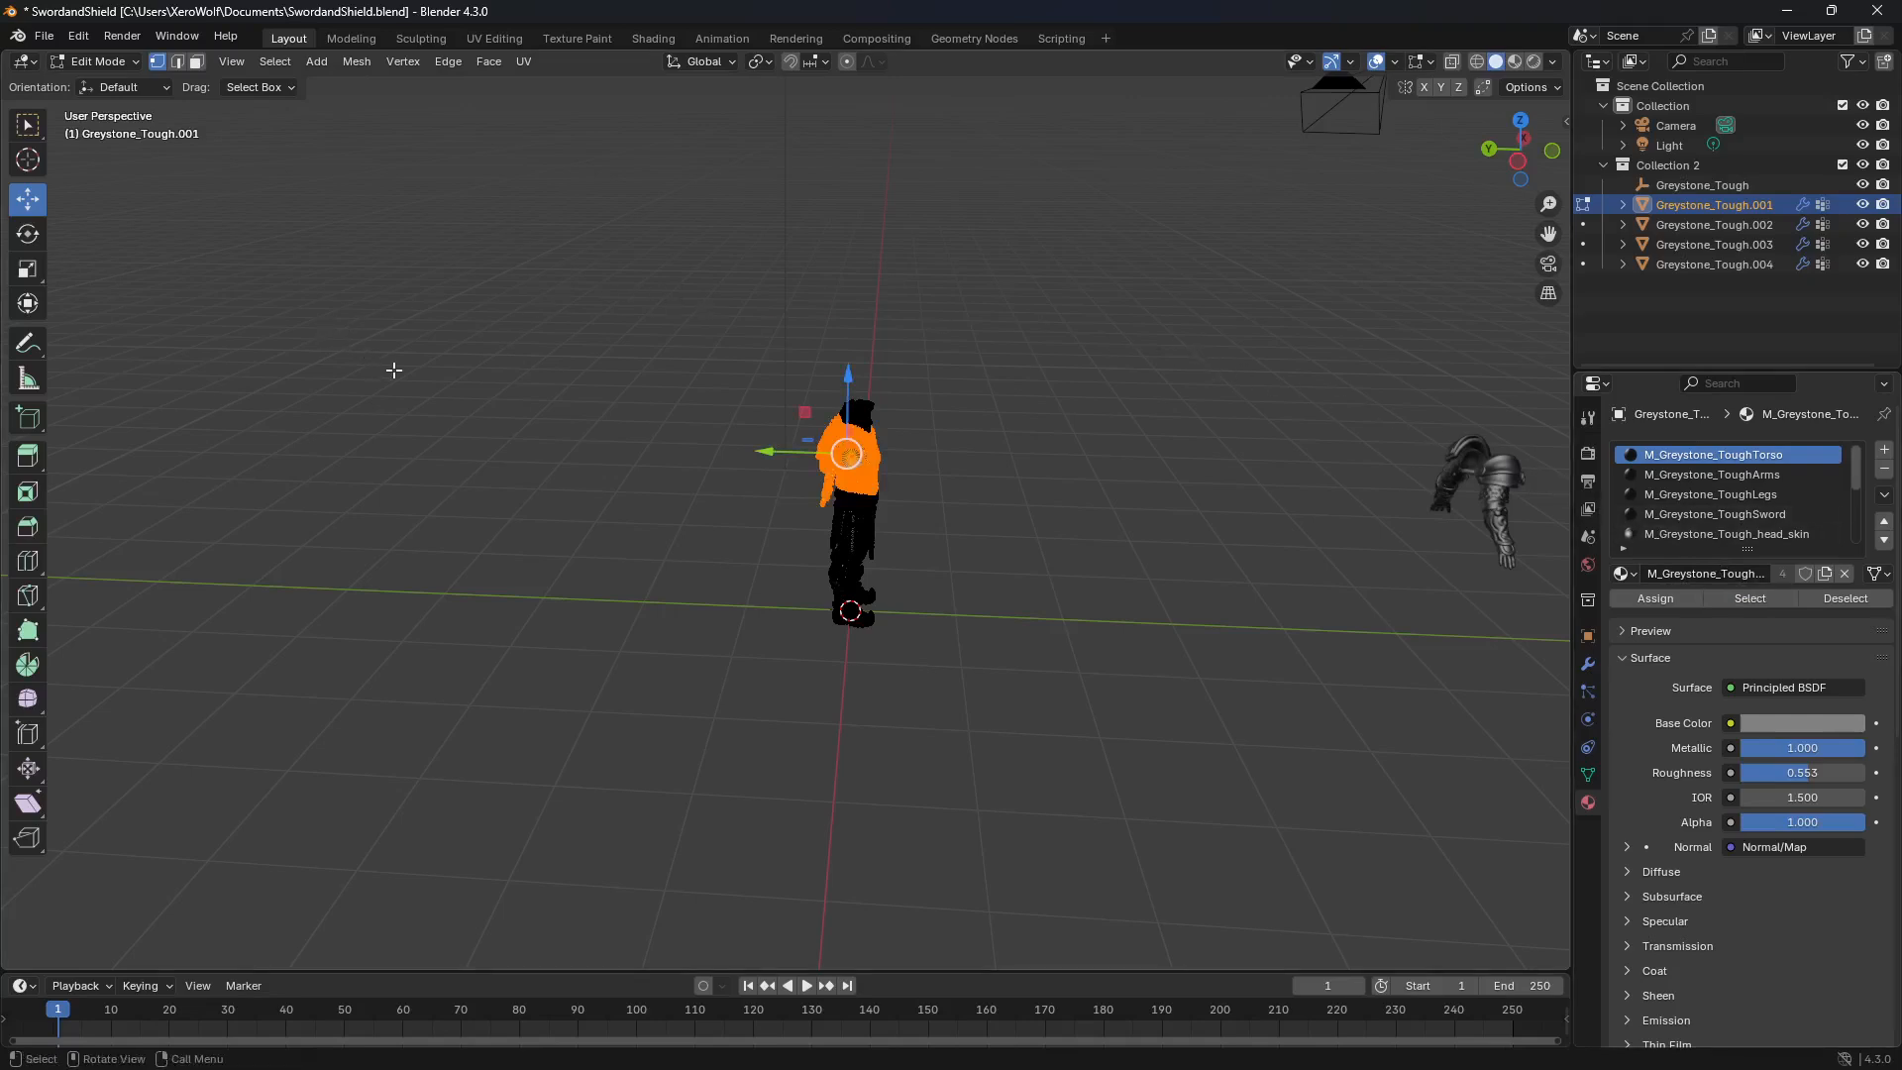
pyautogui.moveTo(766, 451); pyautogui.dragTo(1290, 506)
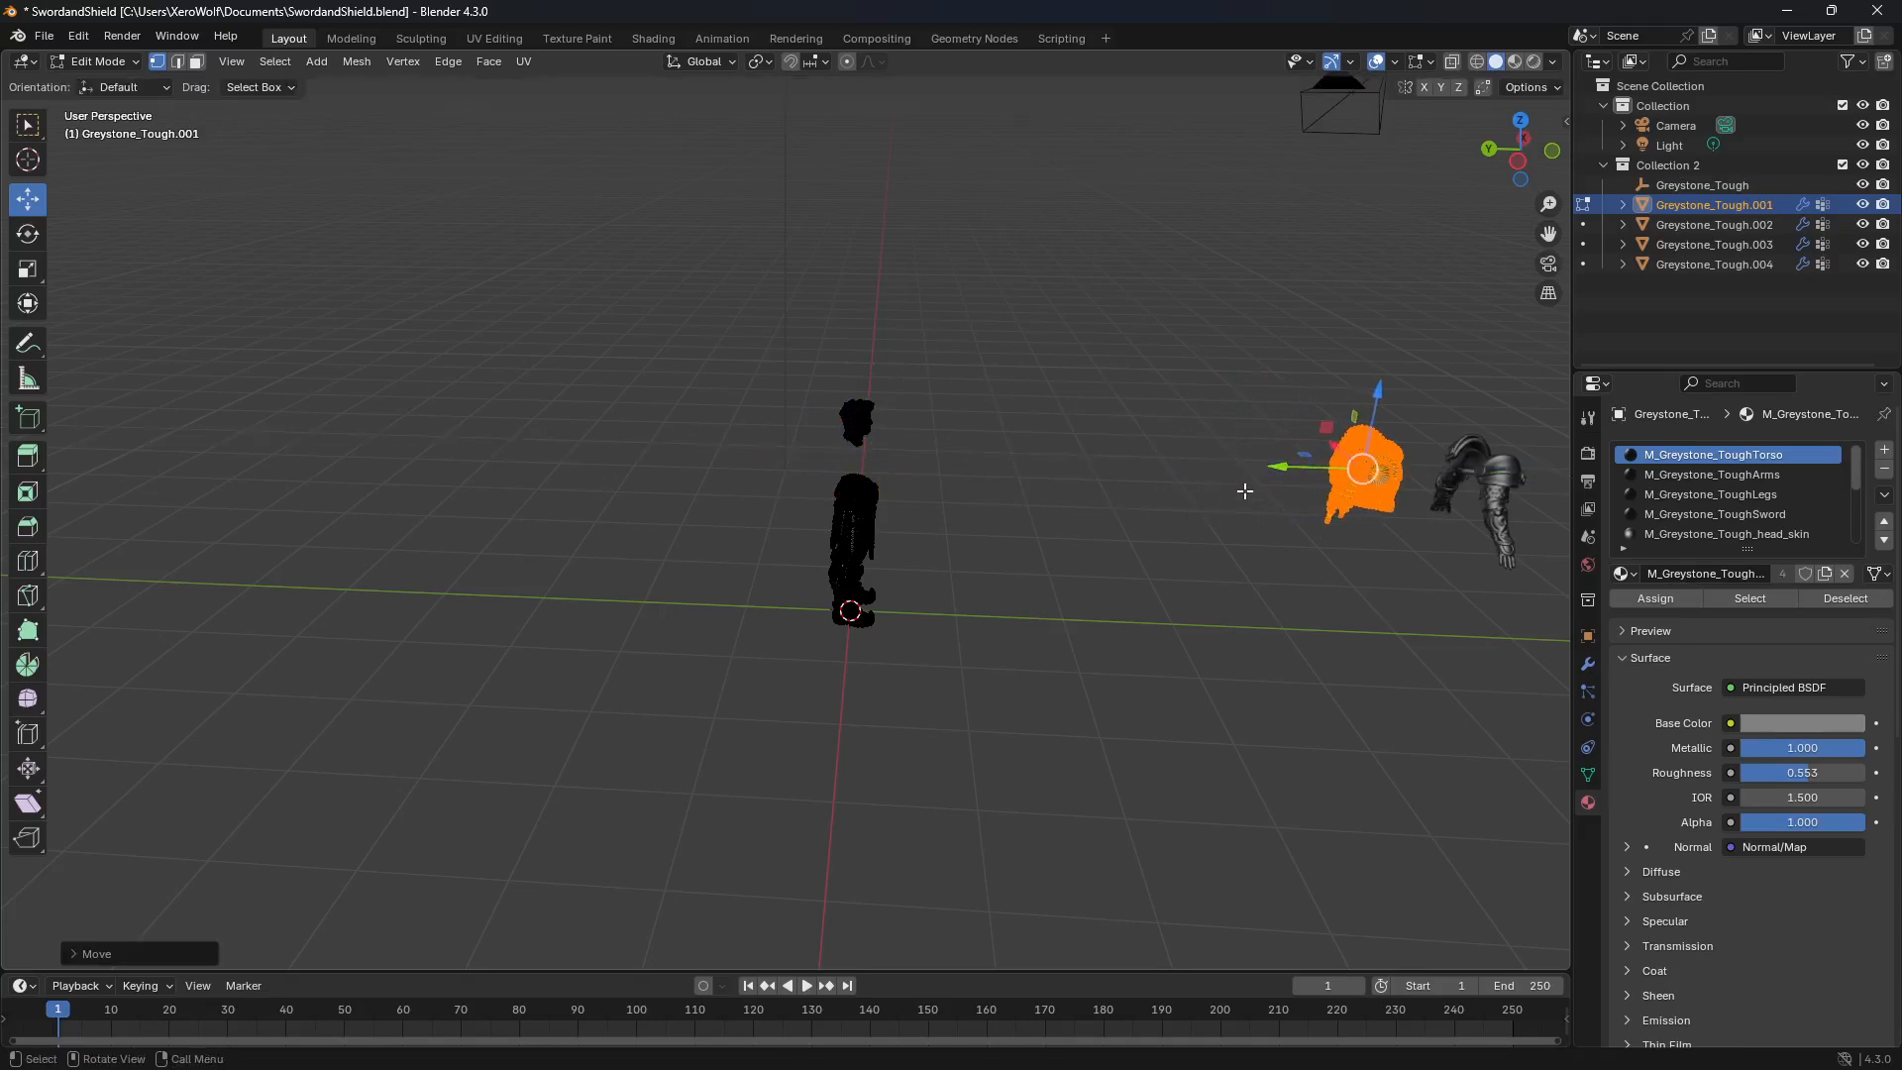
pyautogui.press('p')
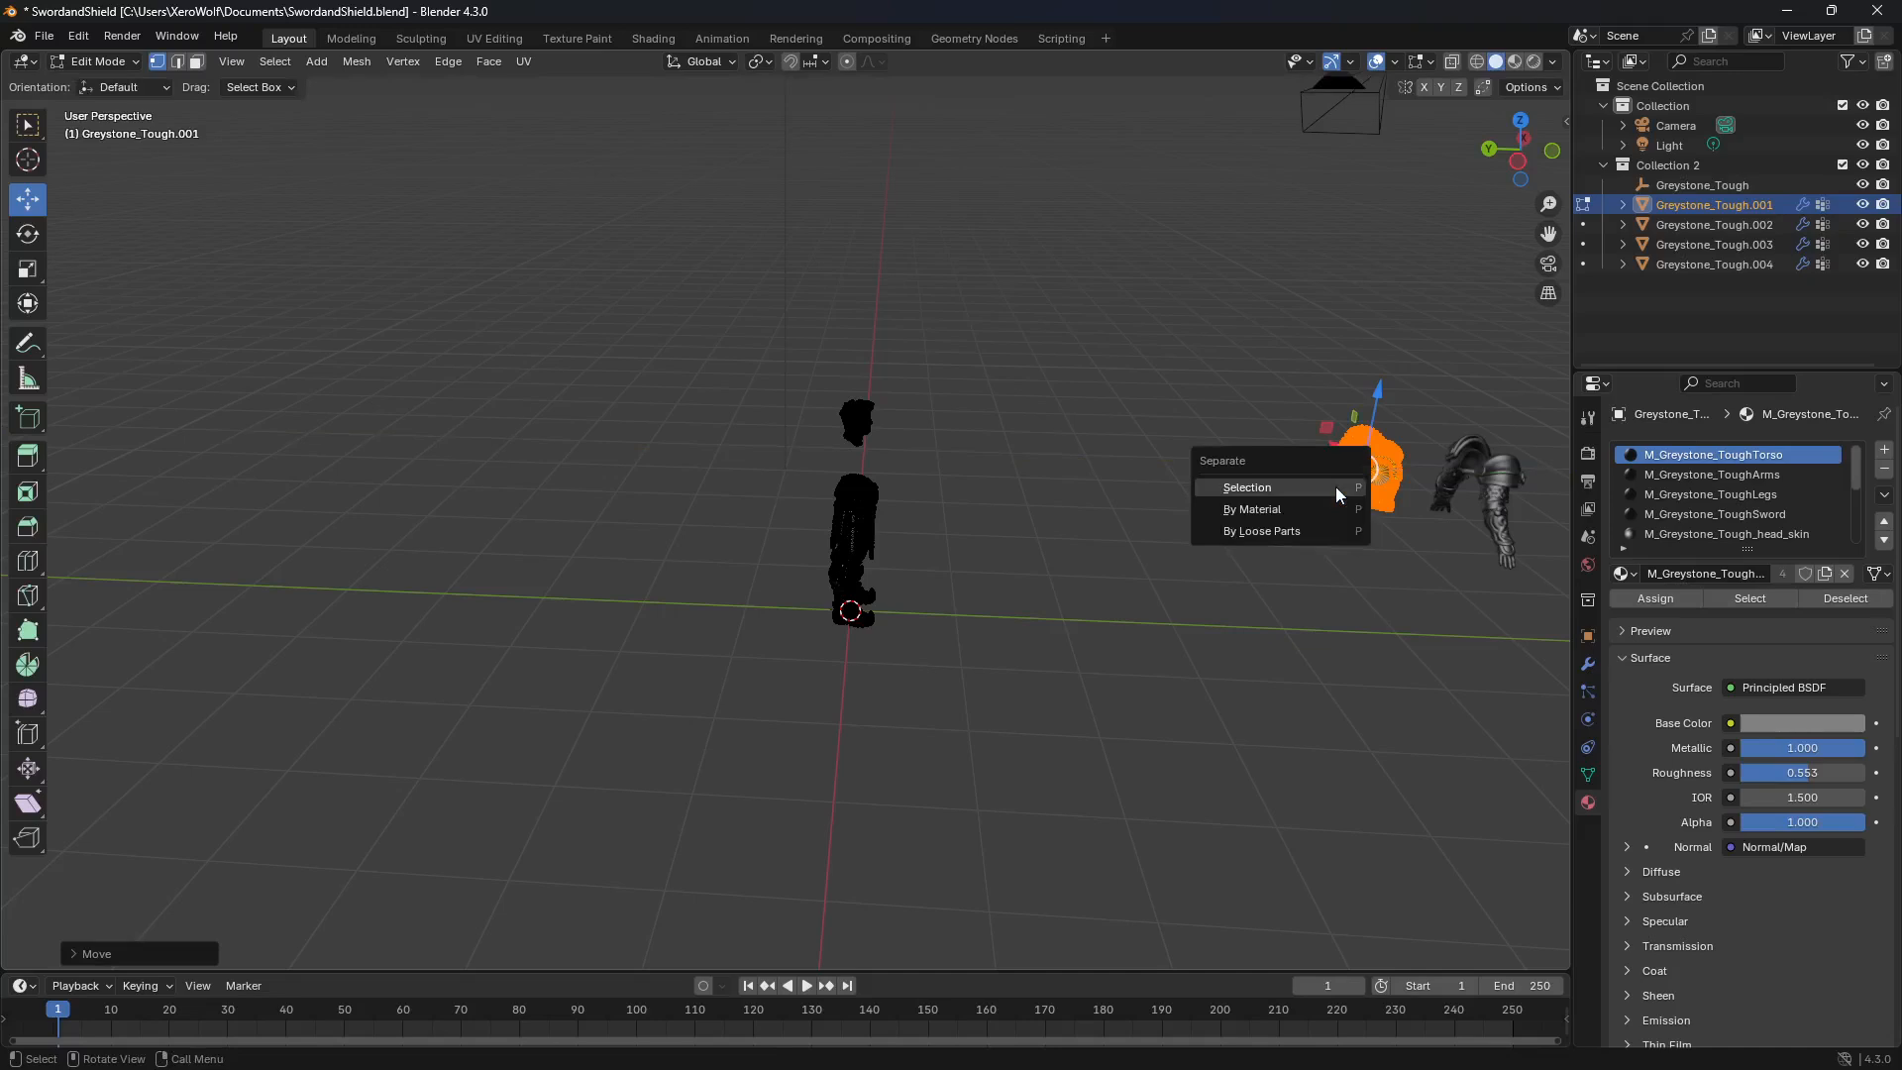
pyautogui.click(1331, 485)
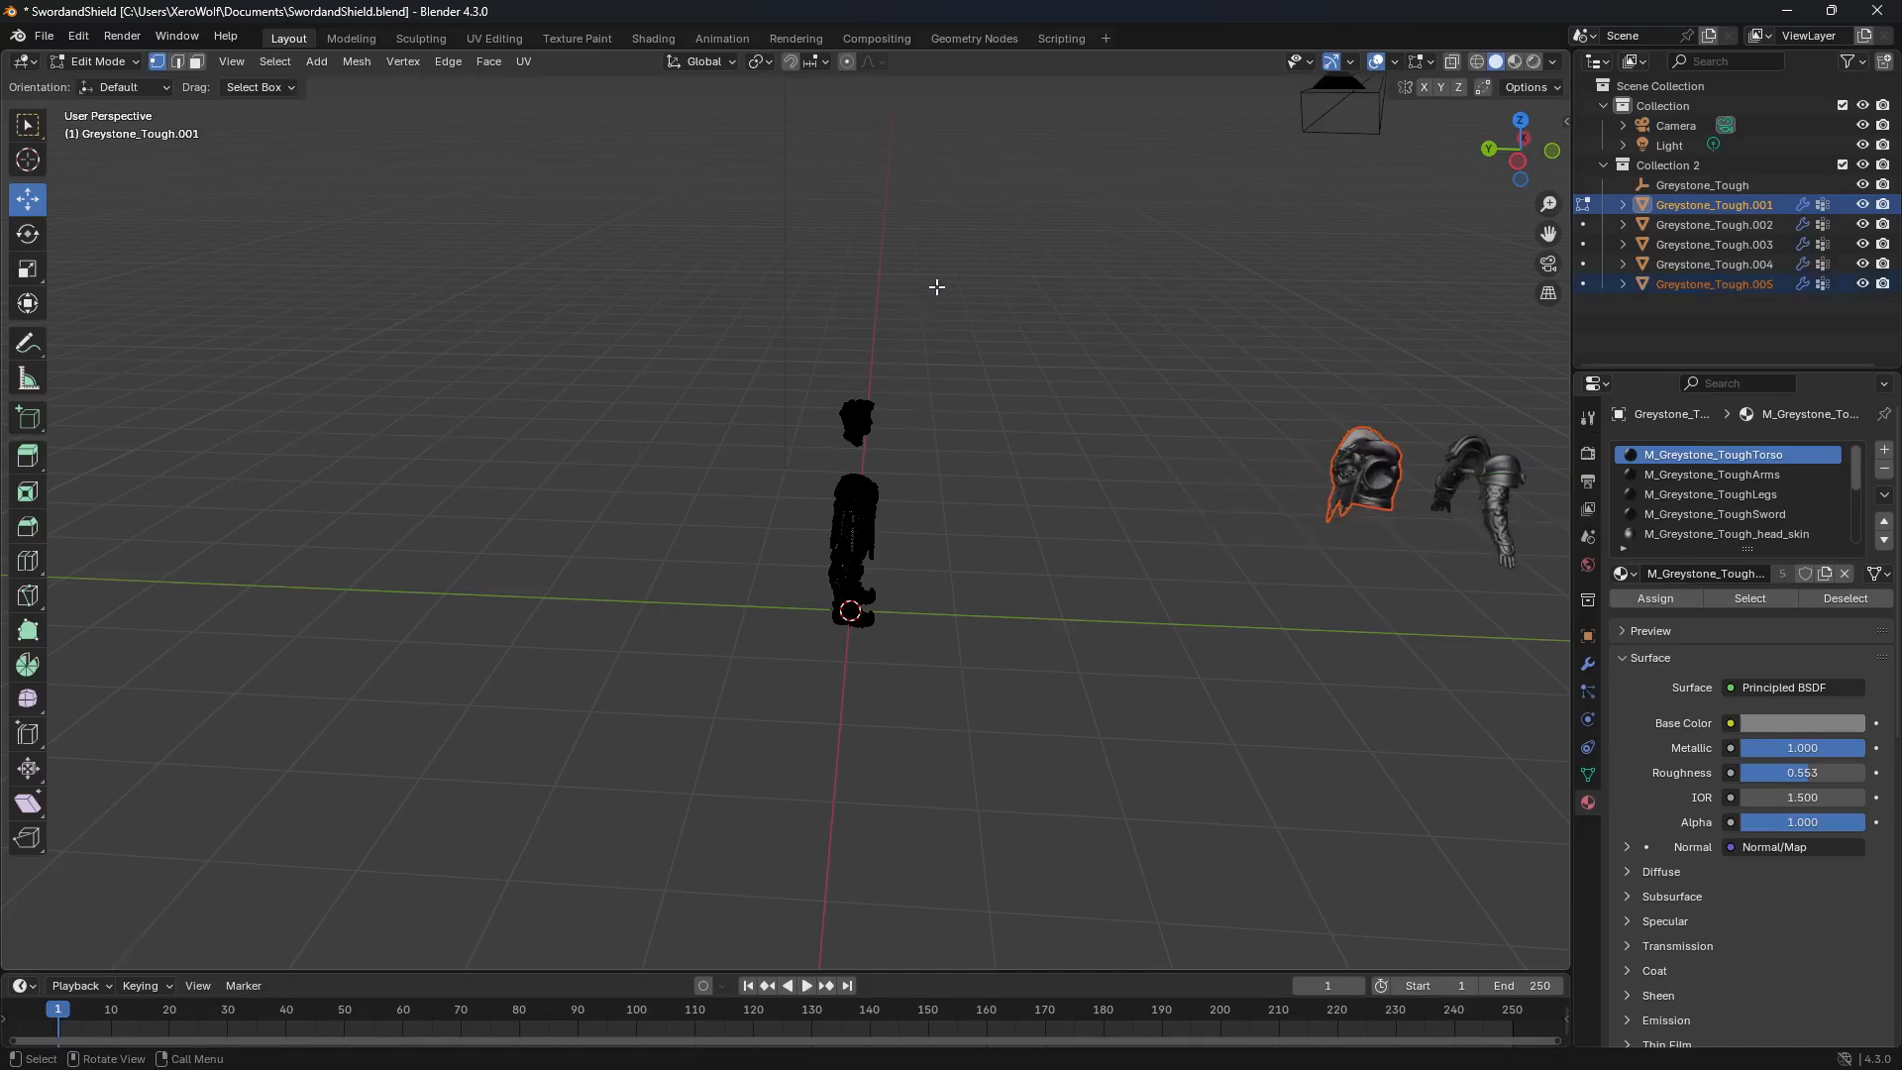
pyautogui.press('Tab')
pyautogui.click(953, 341)
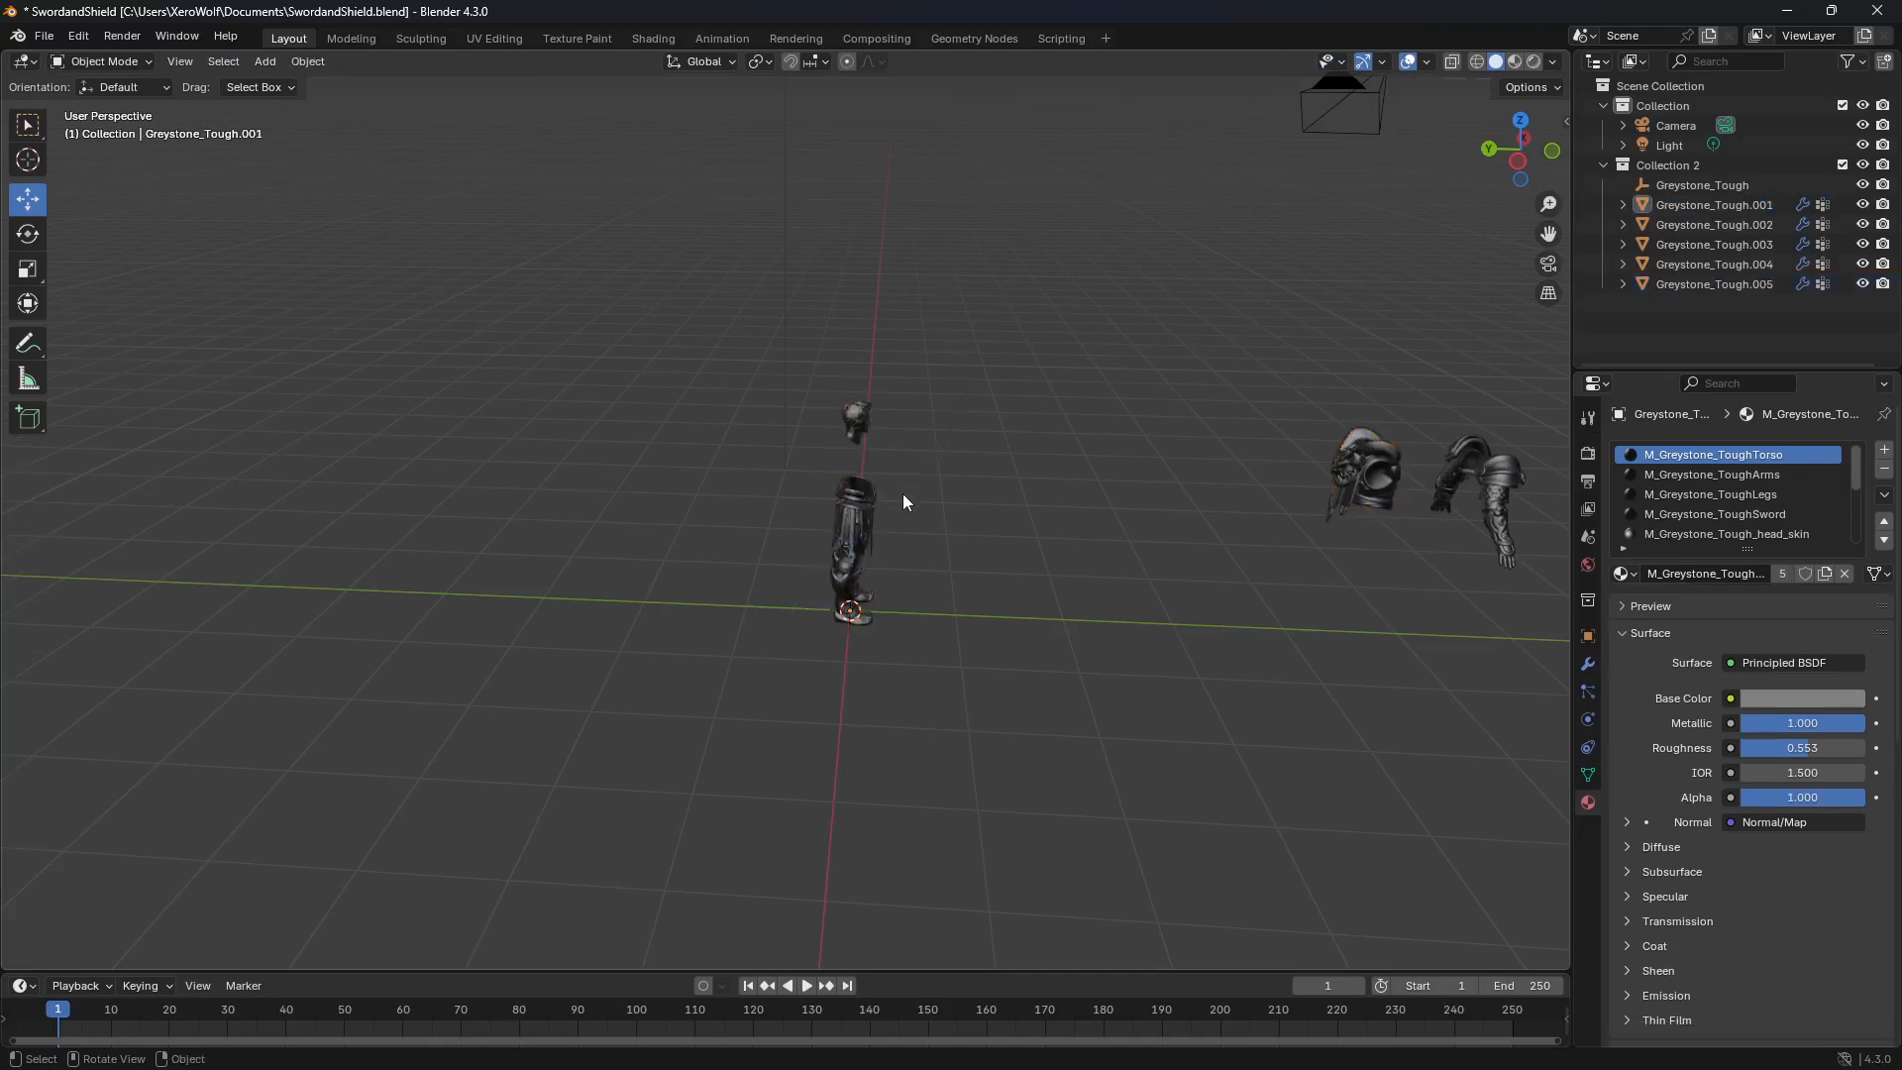
# Step: Edit the remaining body mesh and select the faces assigned to M_Greystone_ToughLegs and M_Greystone_ToughSword
pyautogui.moveTo(958, 485); pyautogui.dragTo(774, 465, button='middle')
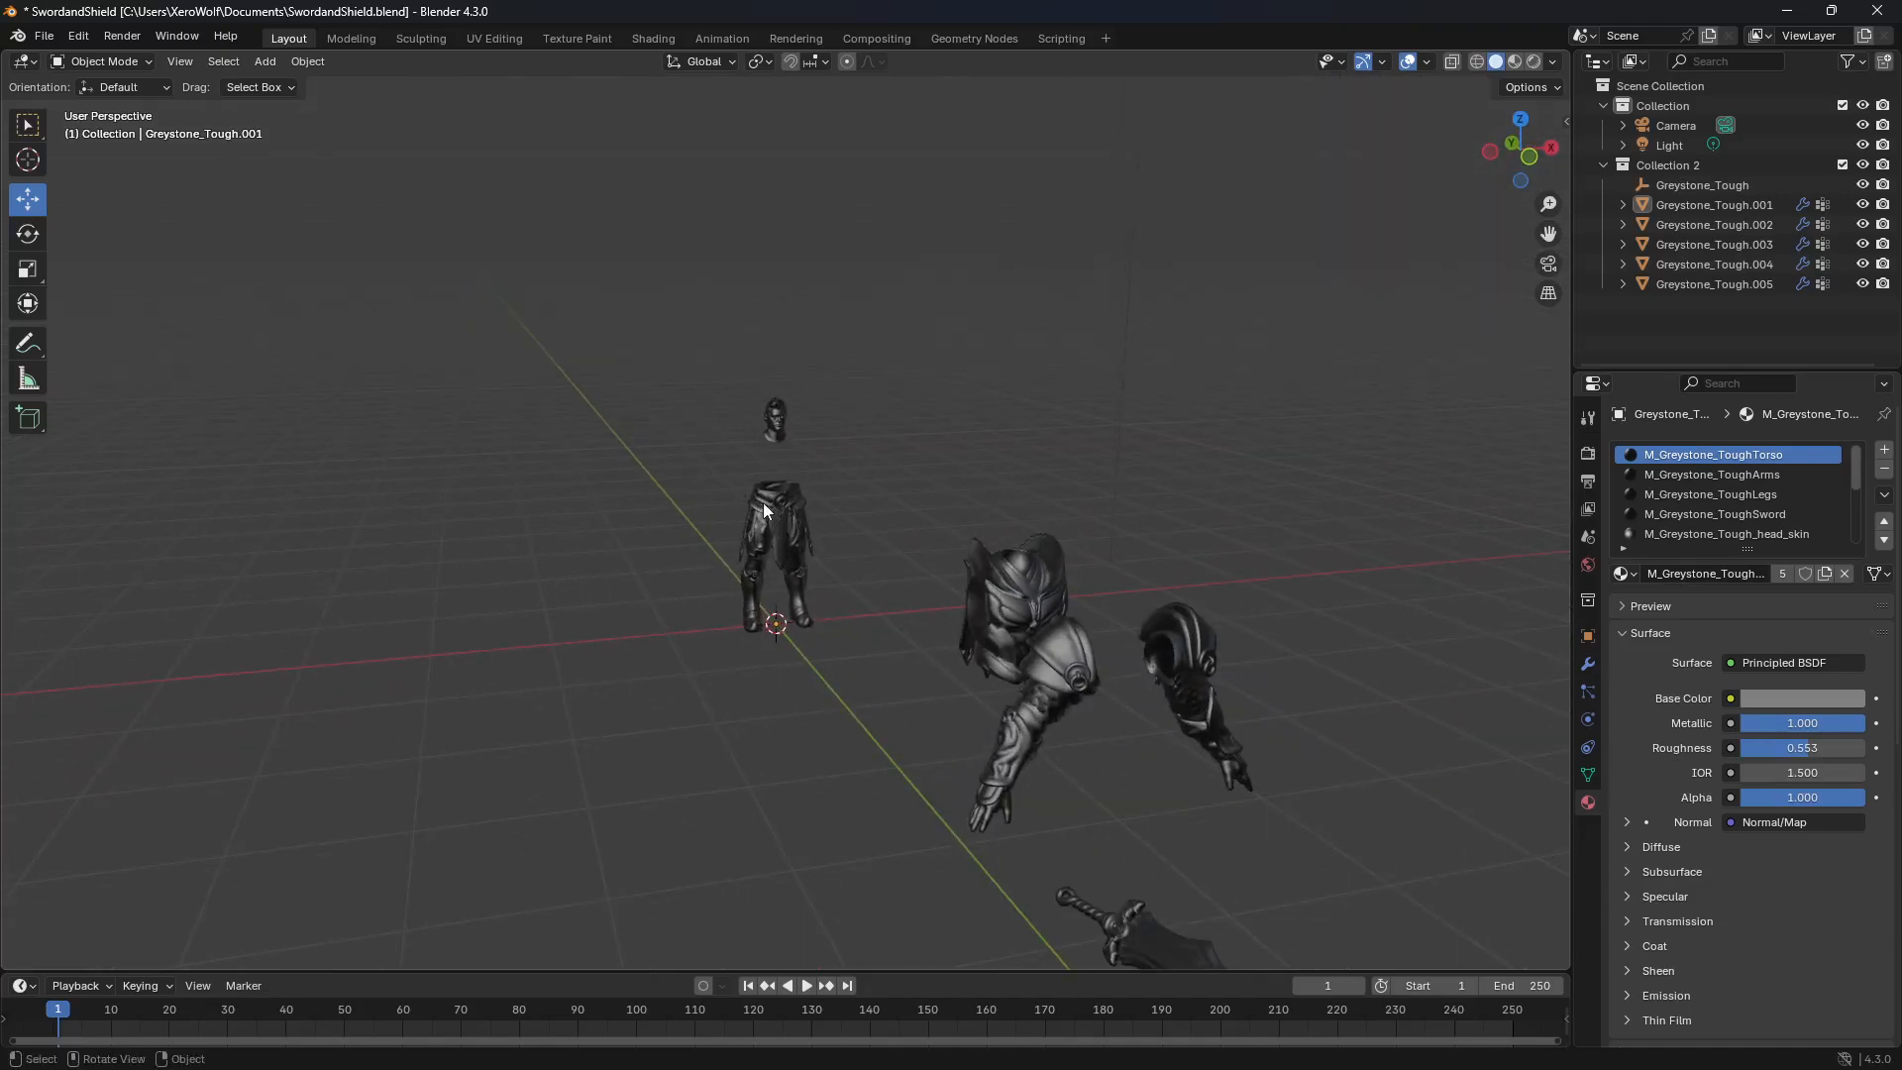
pyautogui.click(763, 502)
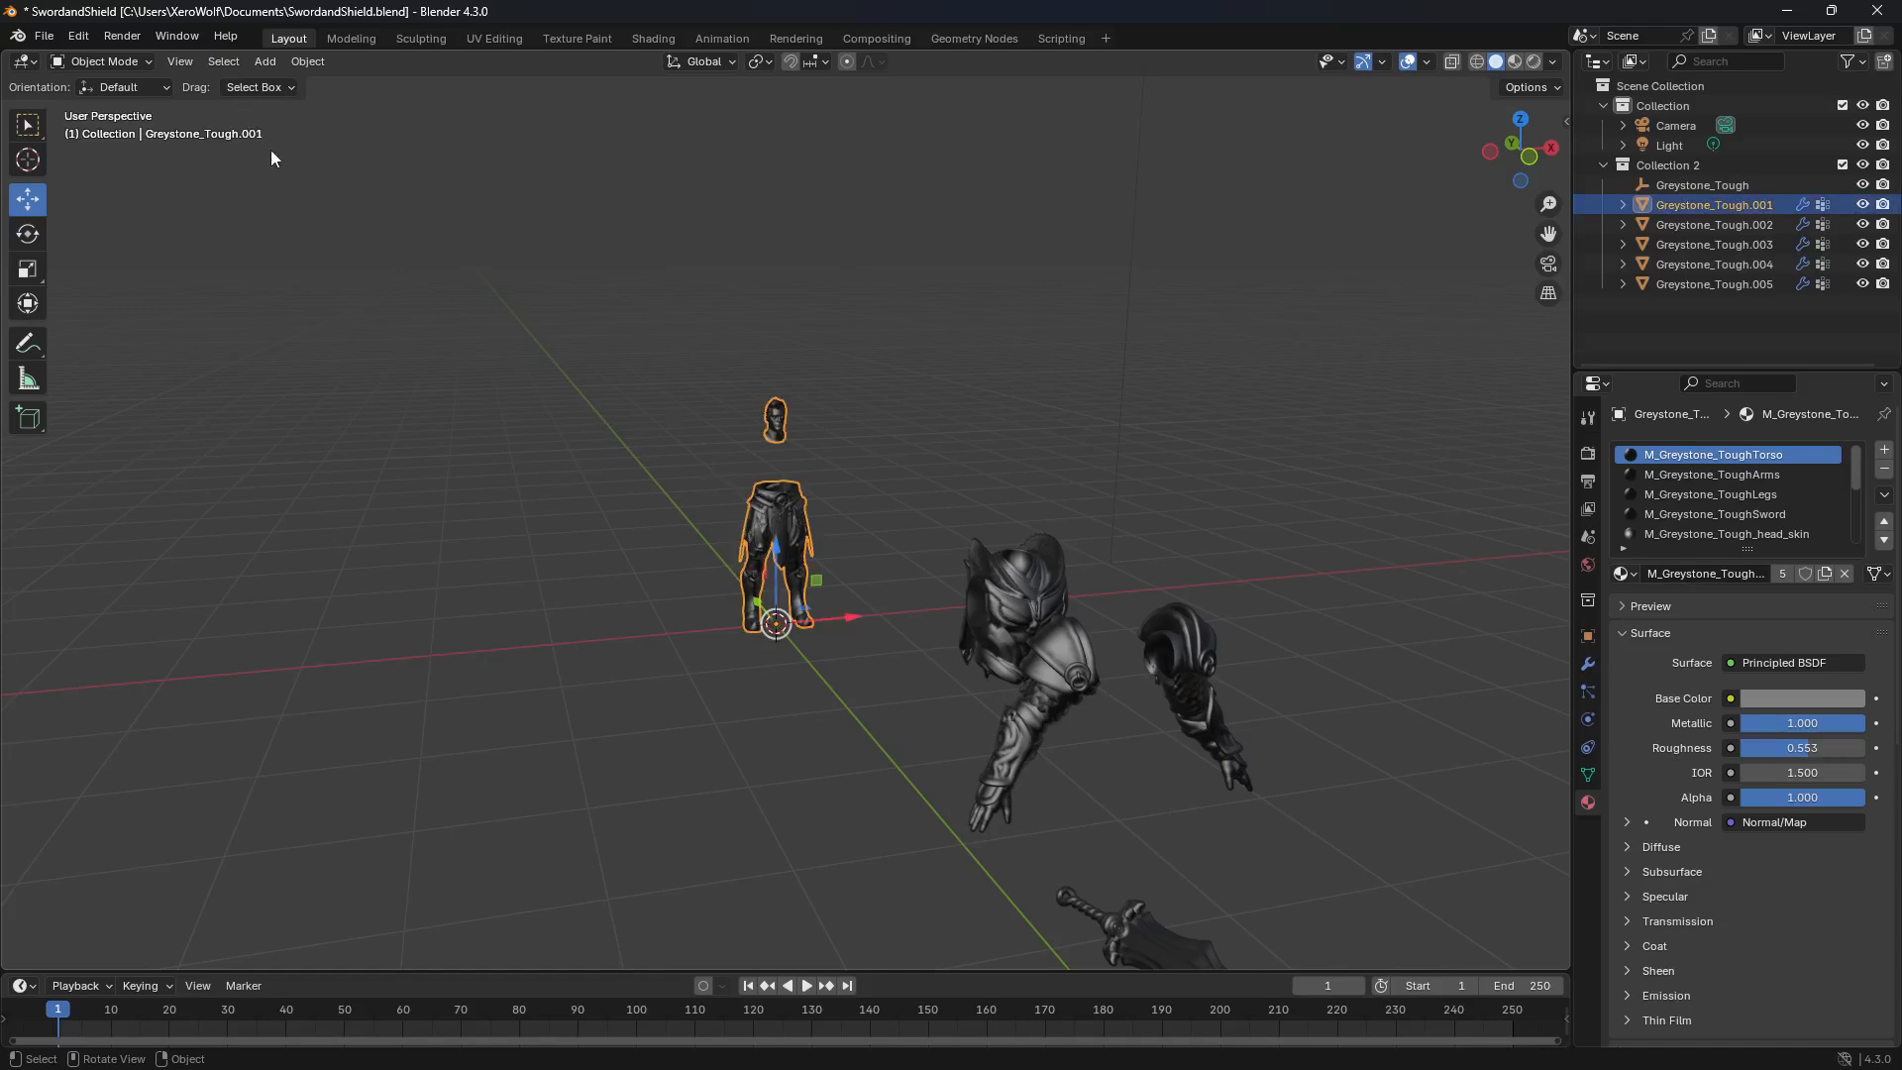
pyautogui.press('Tab')
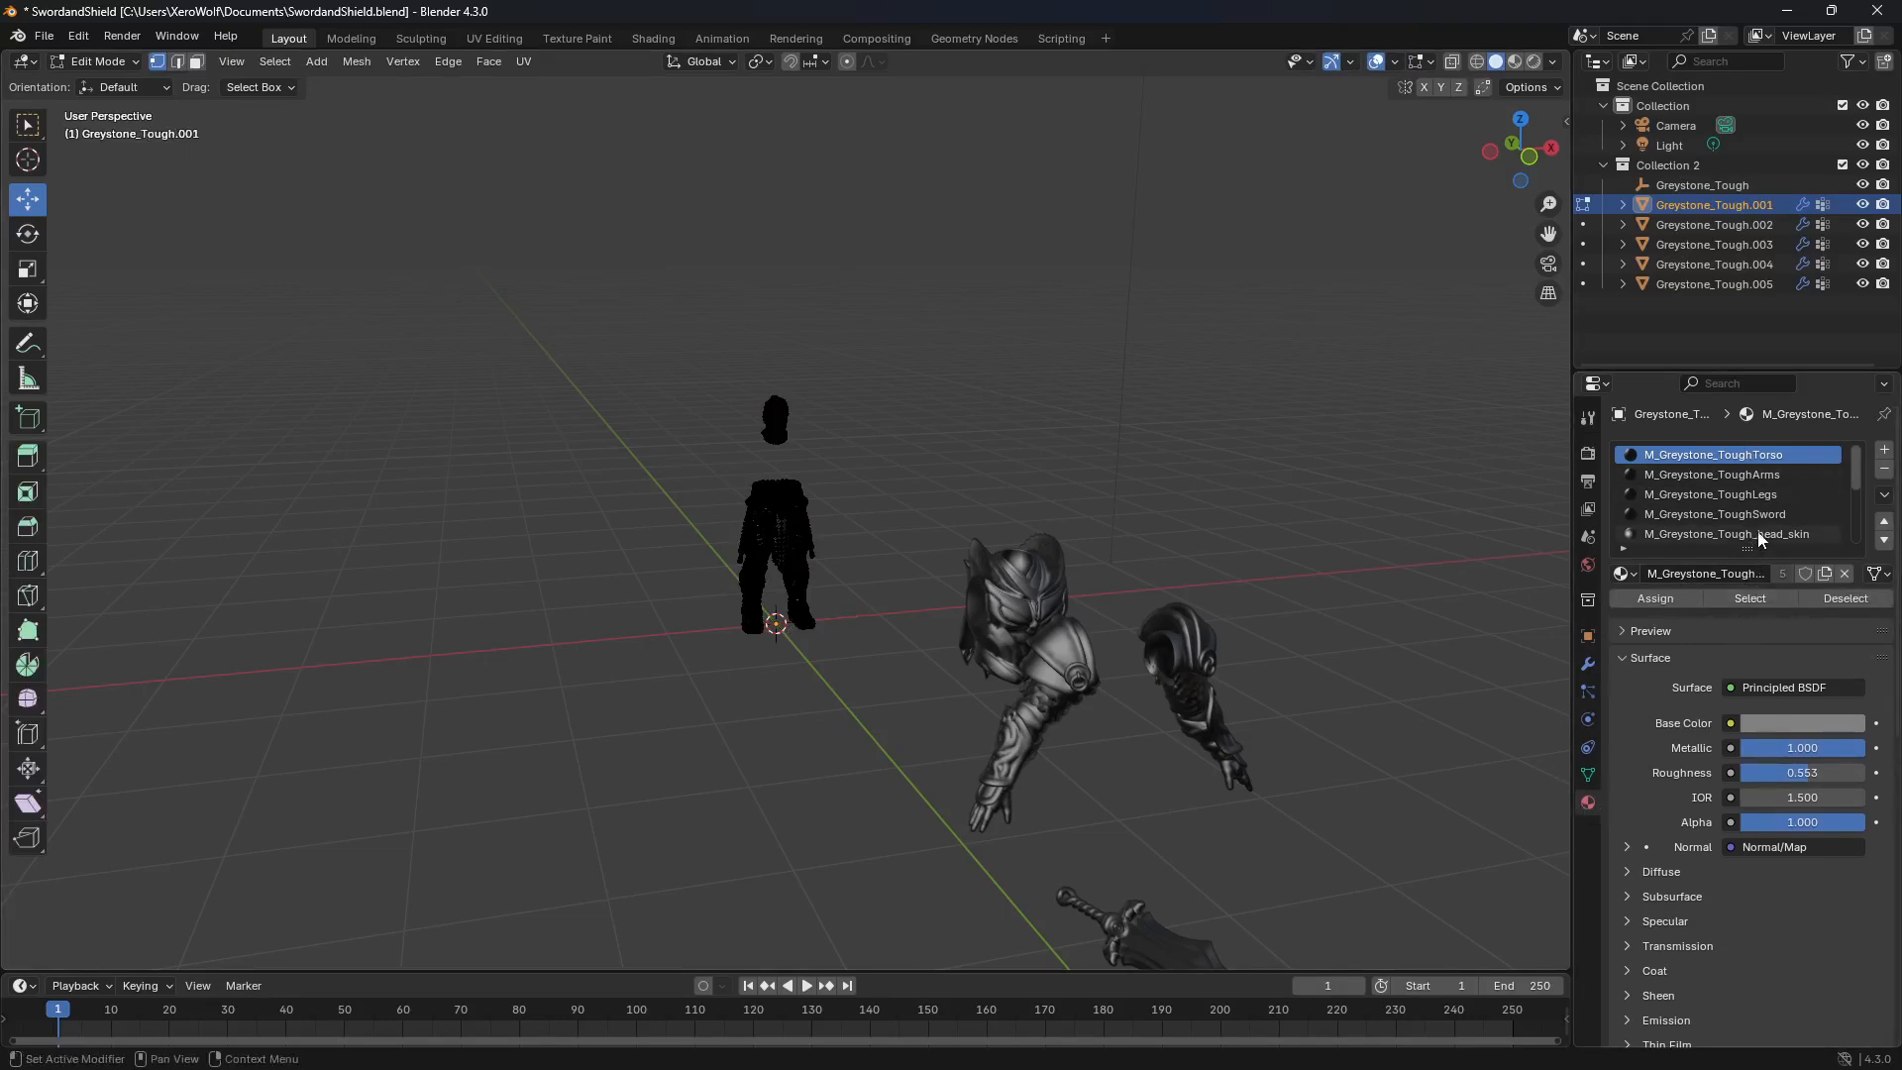
pyautogui.click(1756, 493)
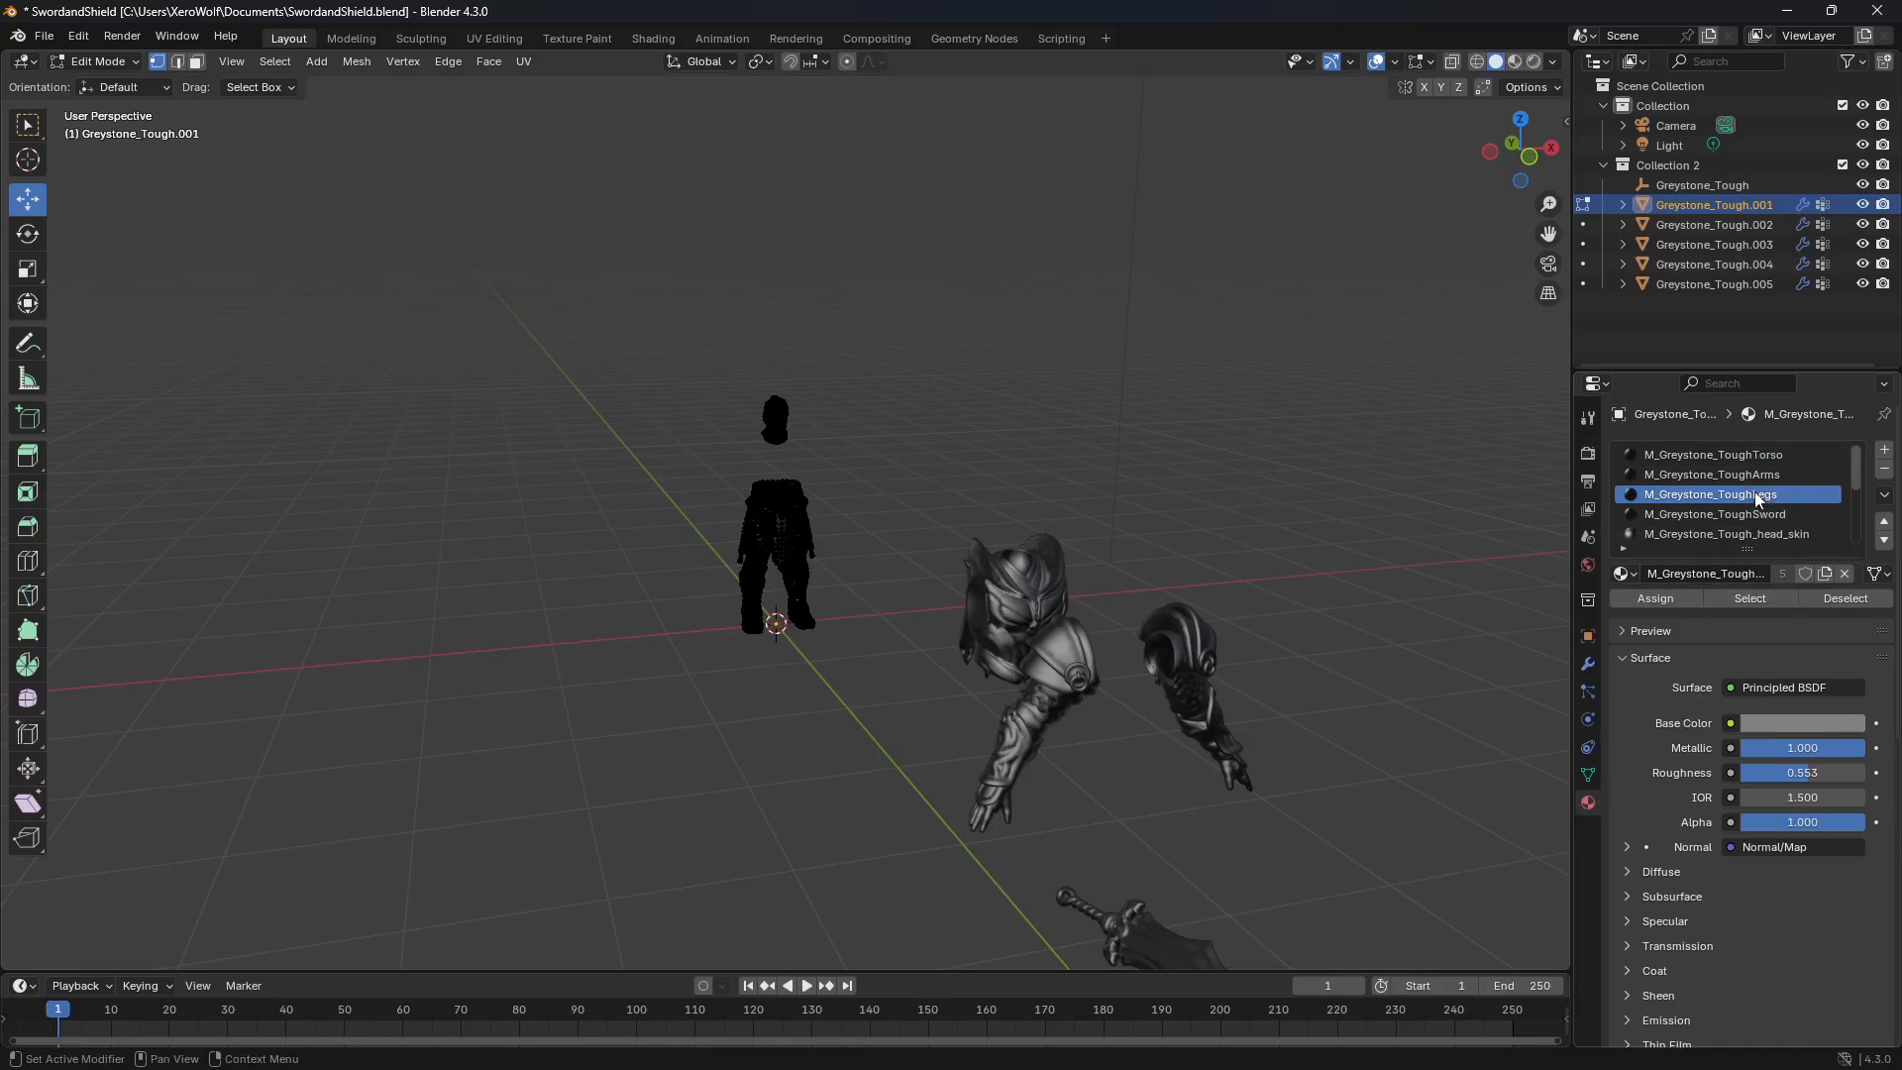
pyautogui.click(1750, 600)
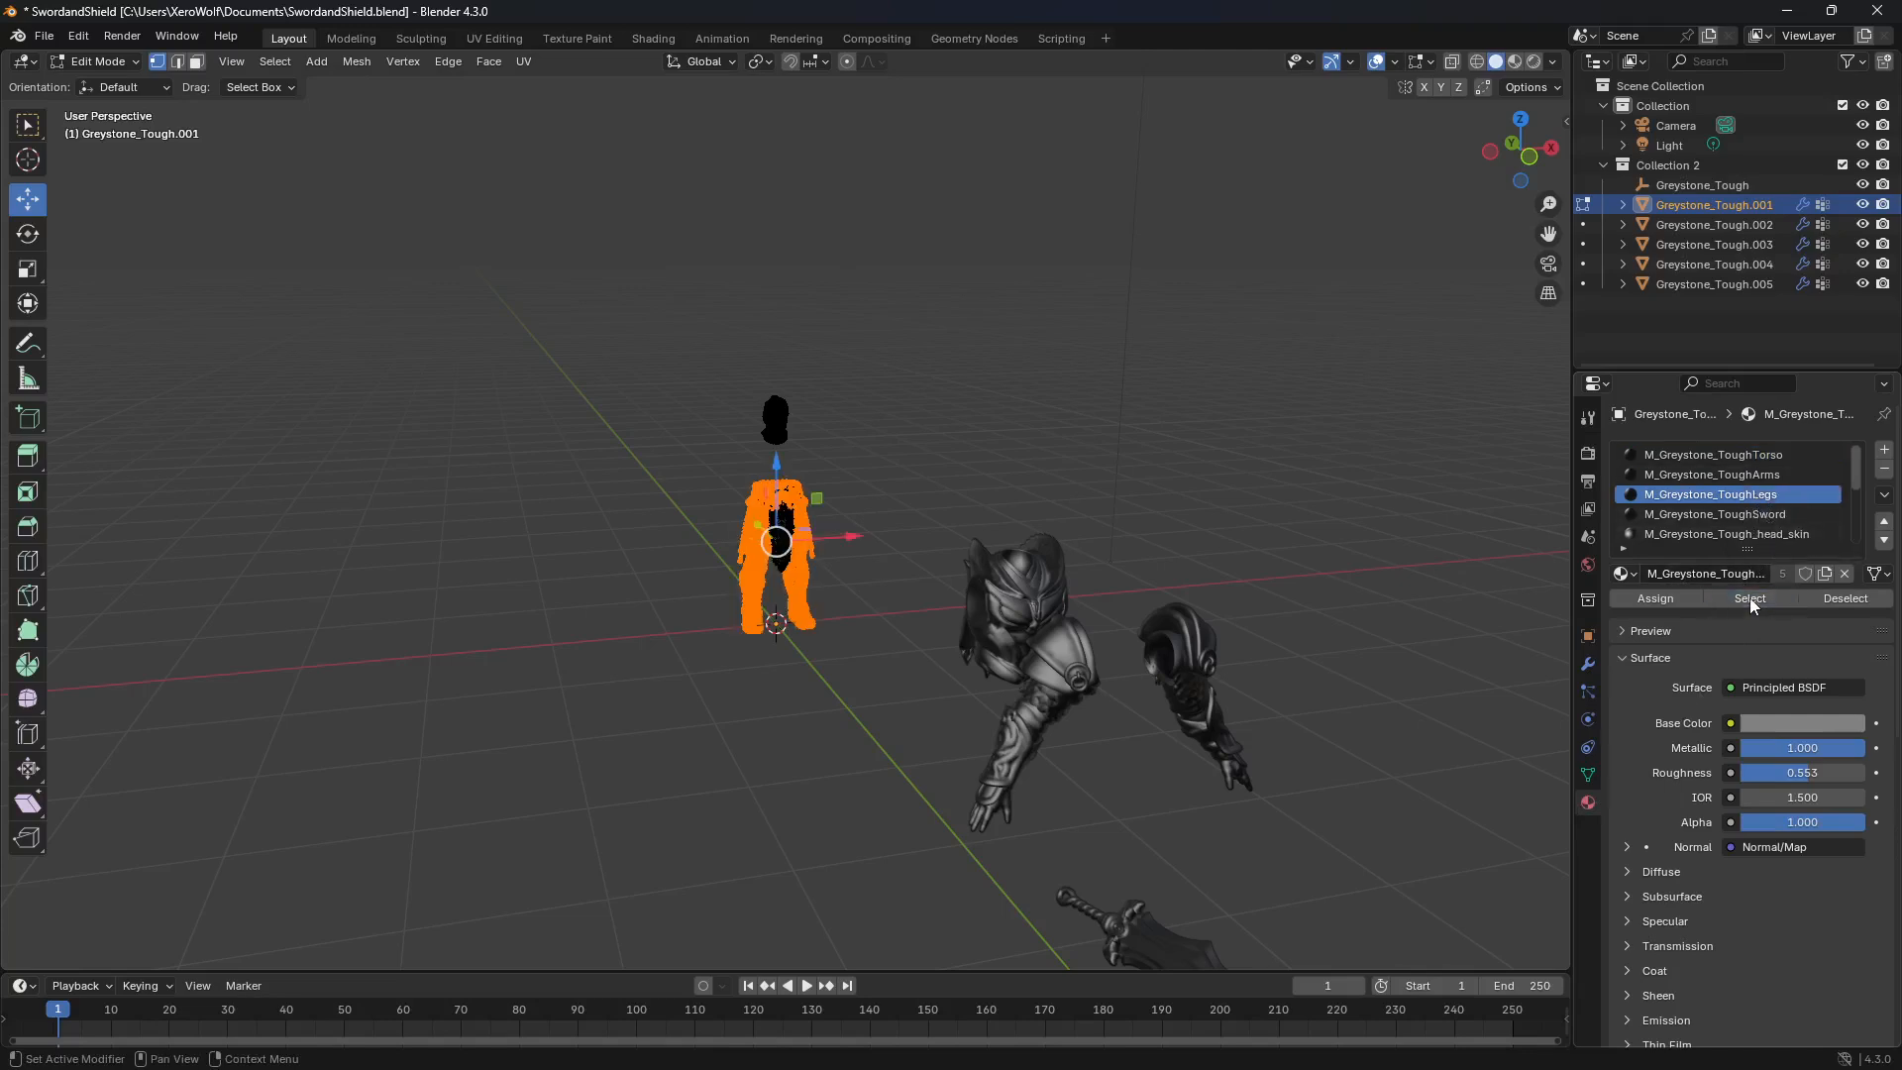
pyautogui.click(1744, 517)
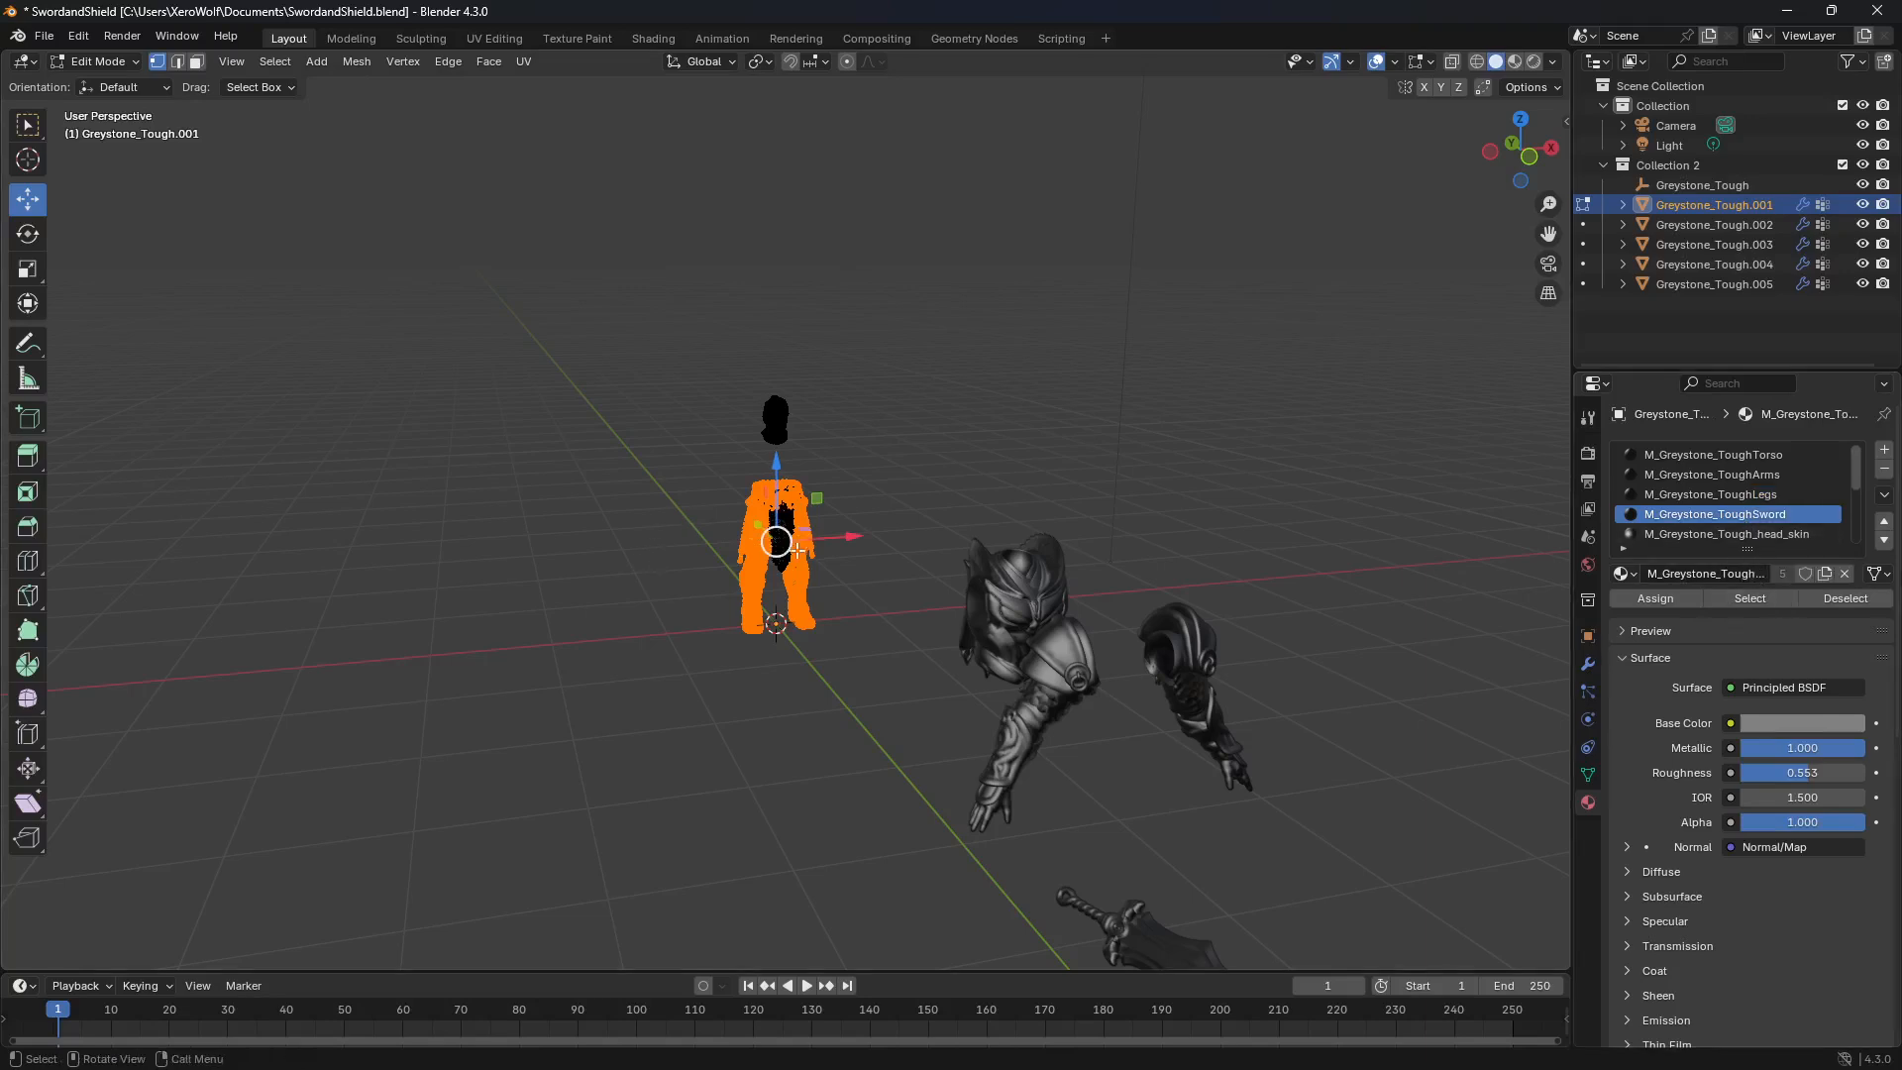
pyautogui.click(1751, 598)
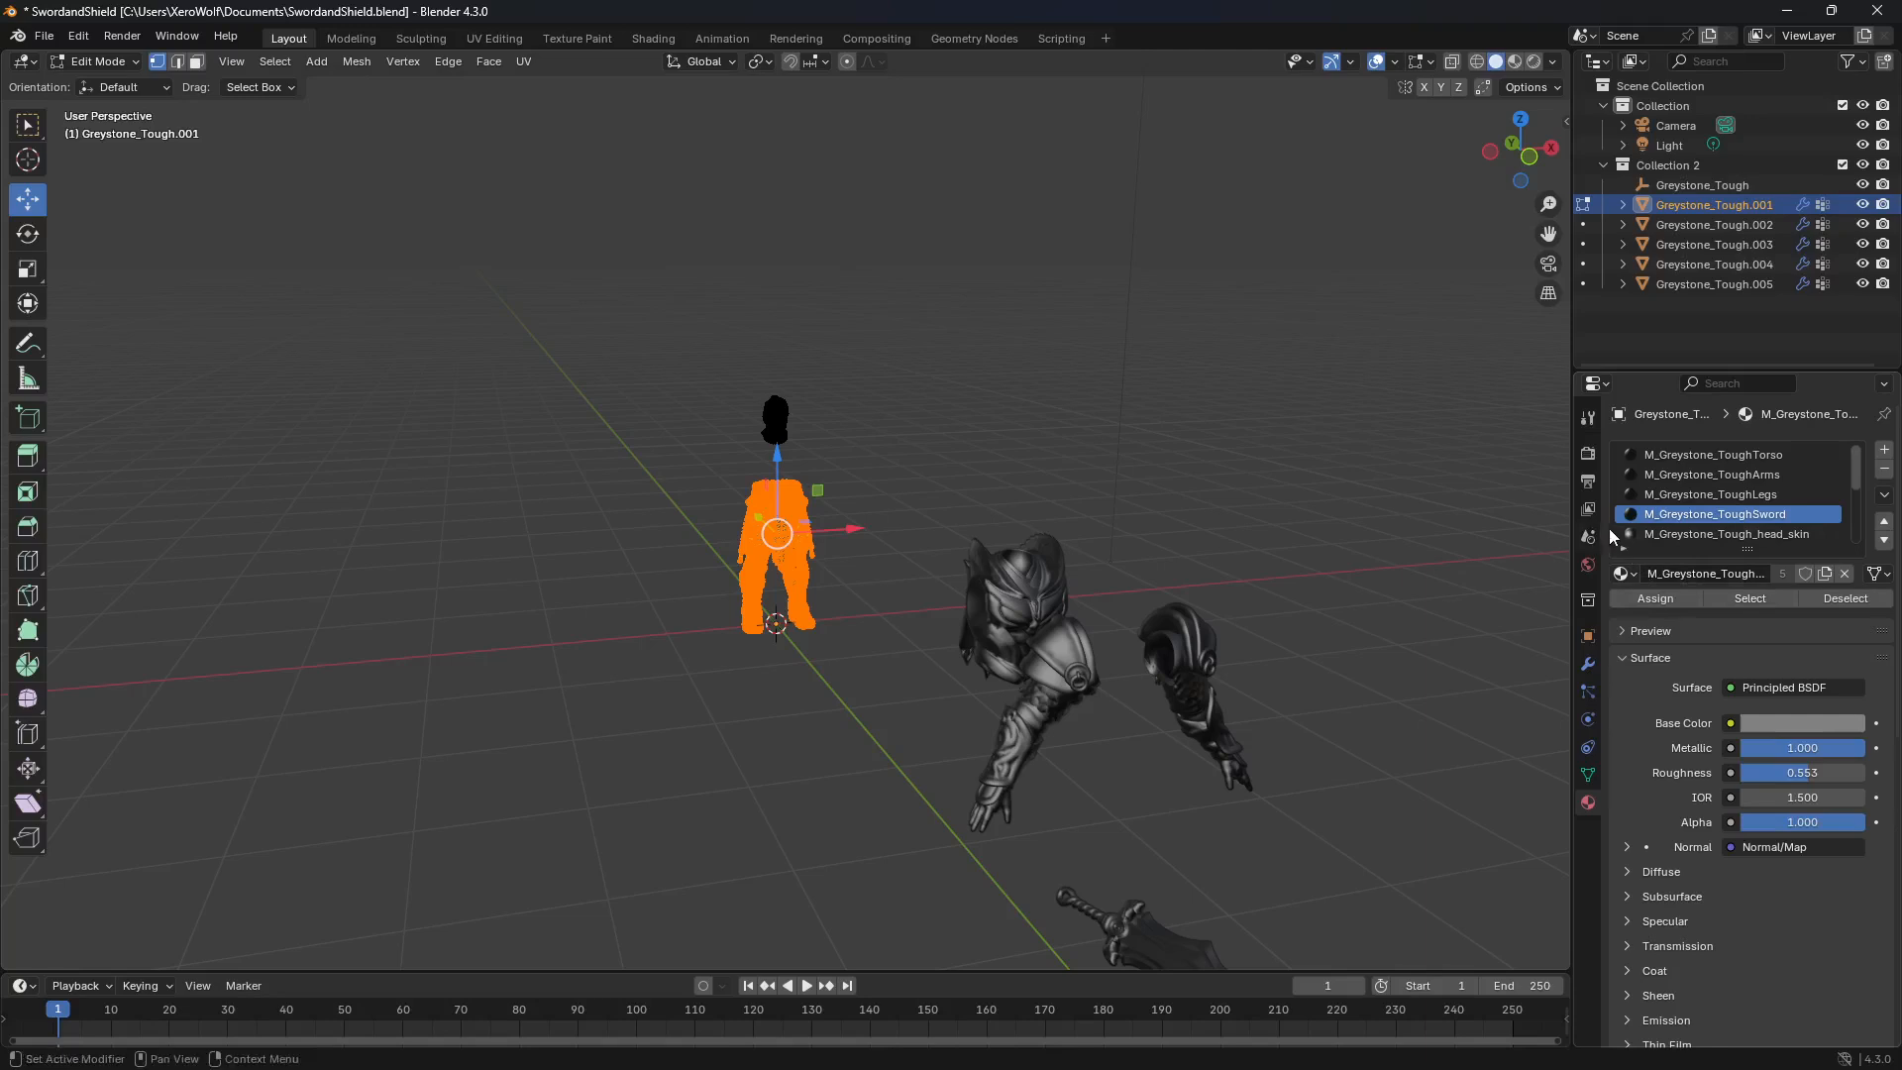
# Step: Move the selected leg faces along Y away from the head, separate them by selection into their own object, and return to Object Mode
pyautogui.moveTo(374, 297); pyautogui.dragTo(591, 373, button='middle')
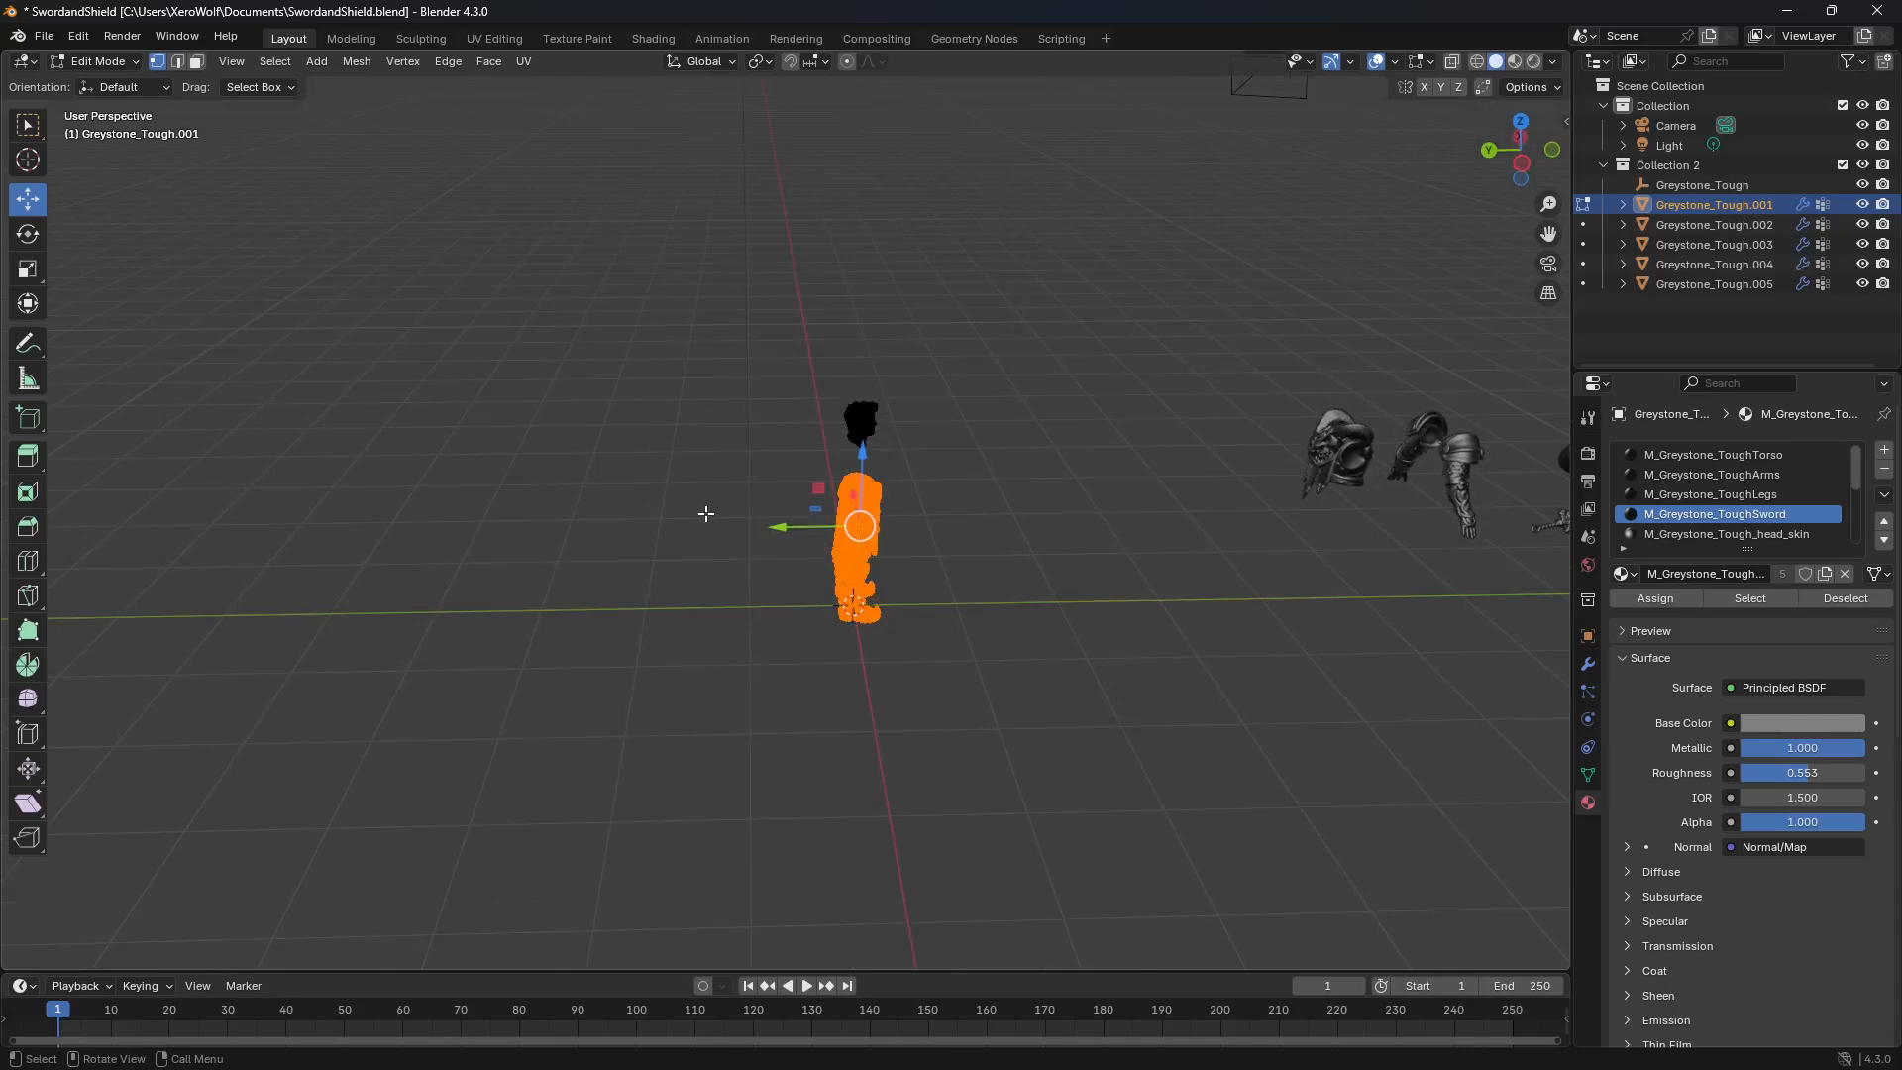
pyautogui.moveTo(781, 522); pyautogui.dragTo(1128, 523)
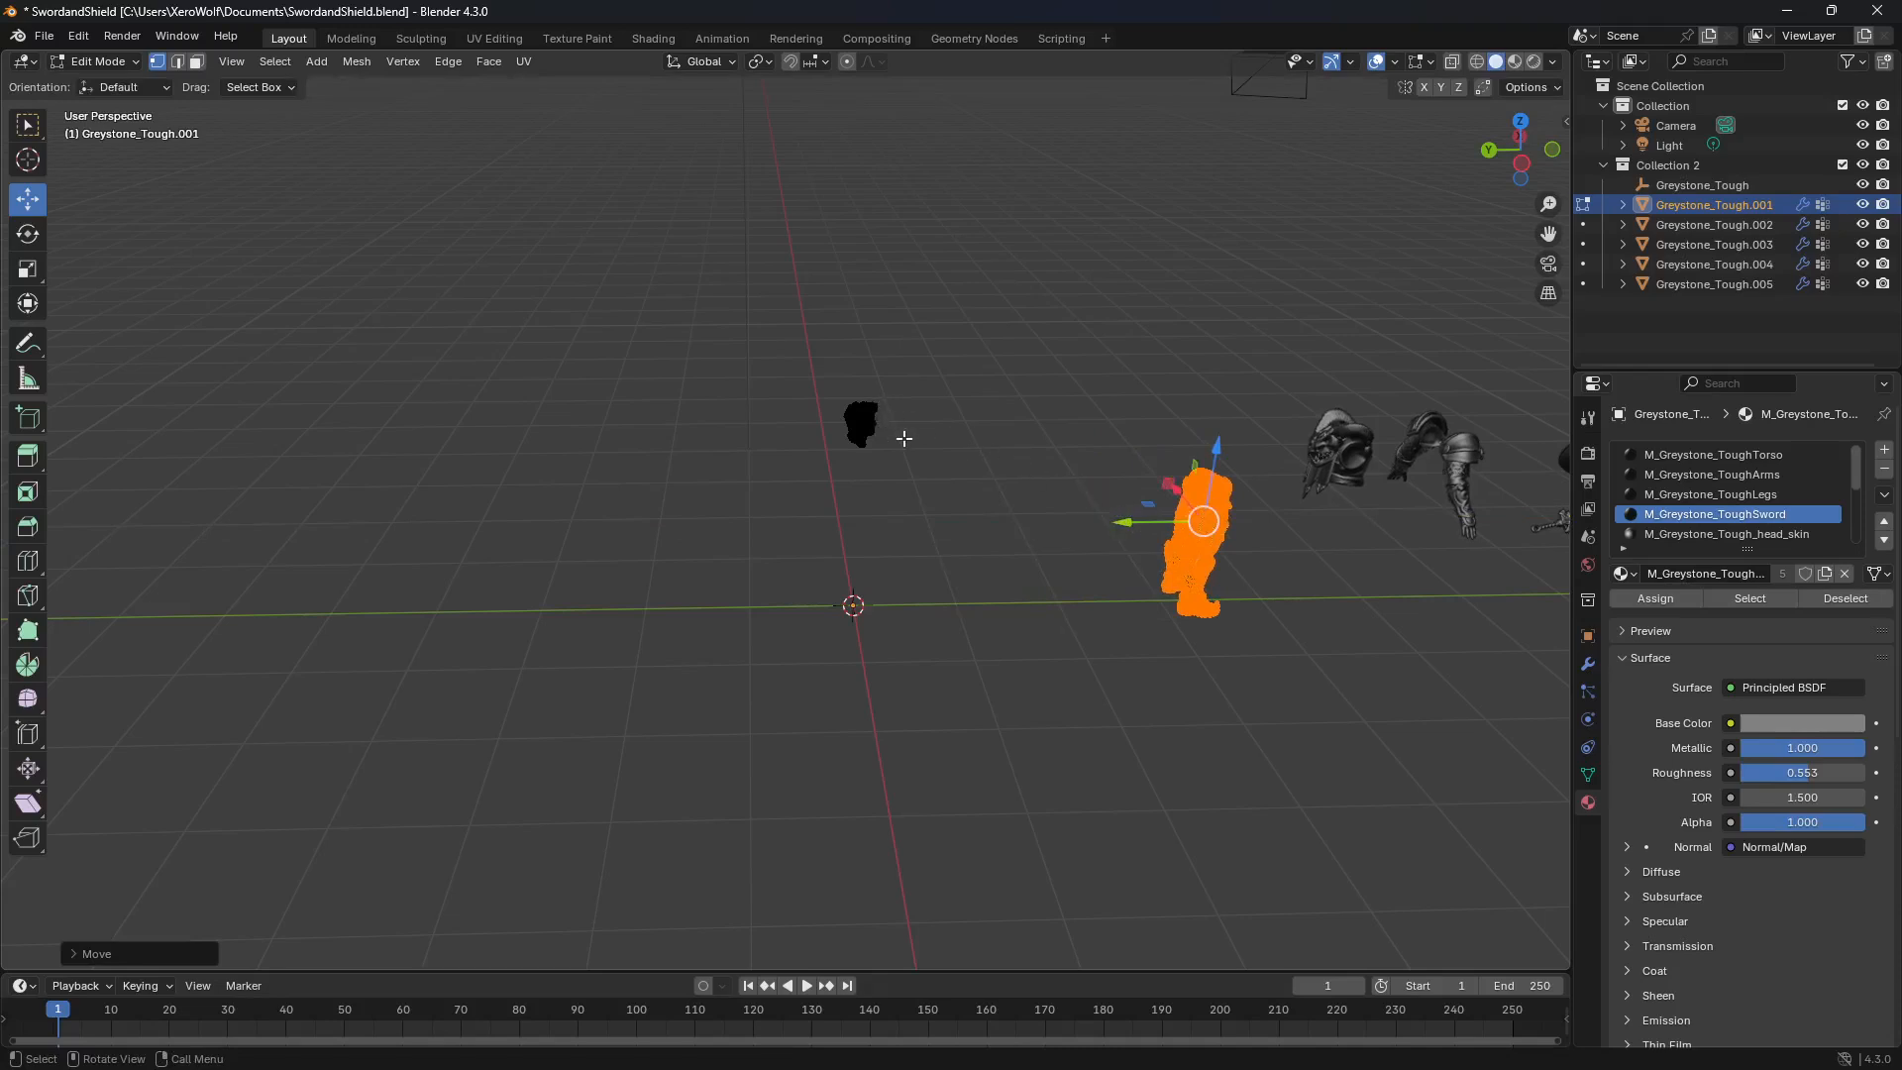
pyautogui.press('p')
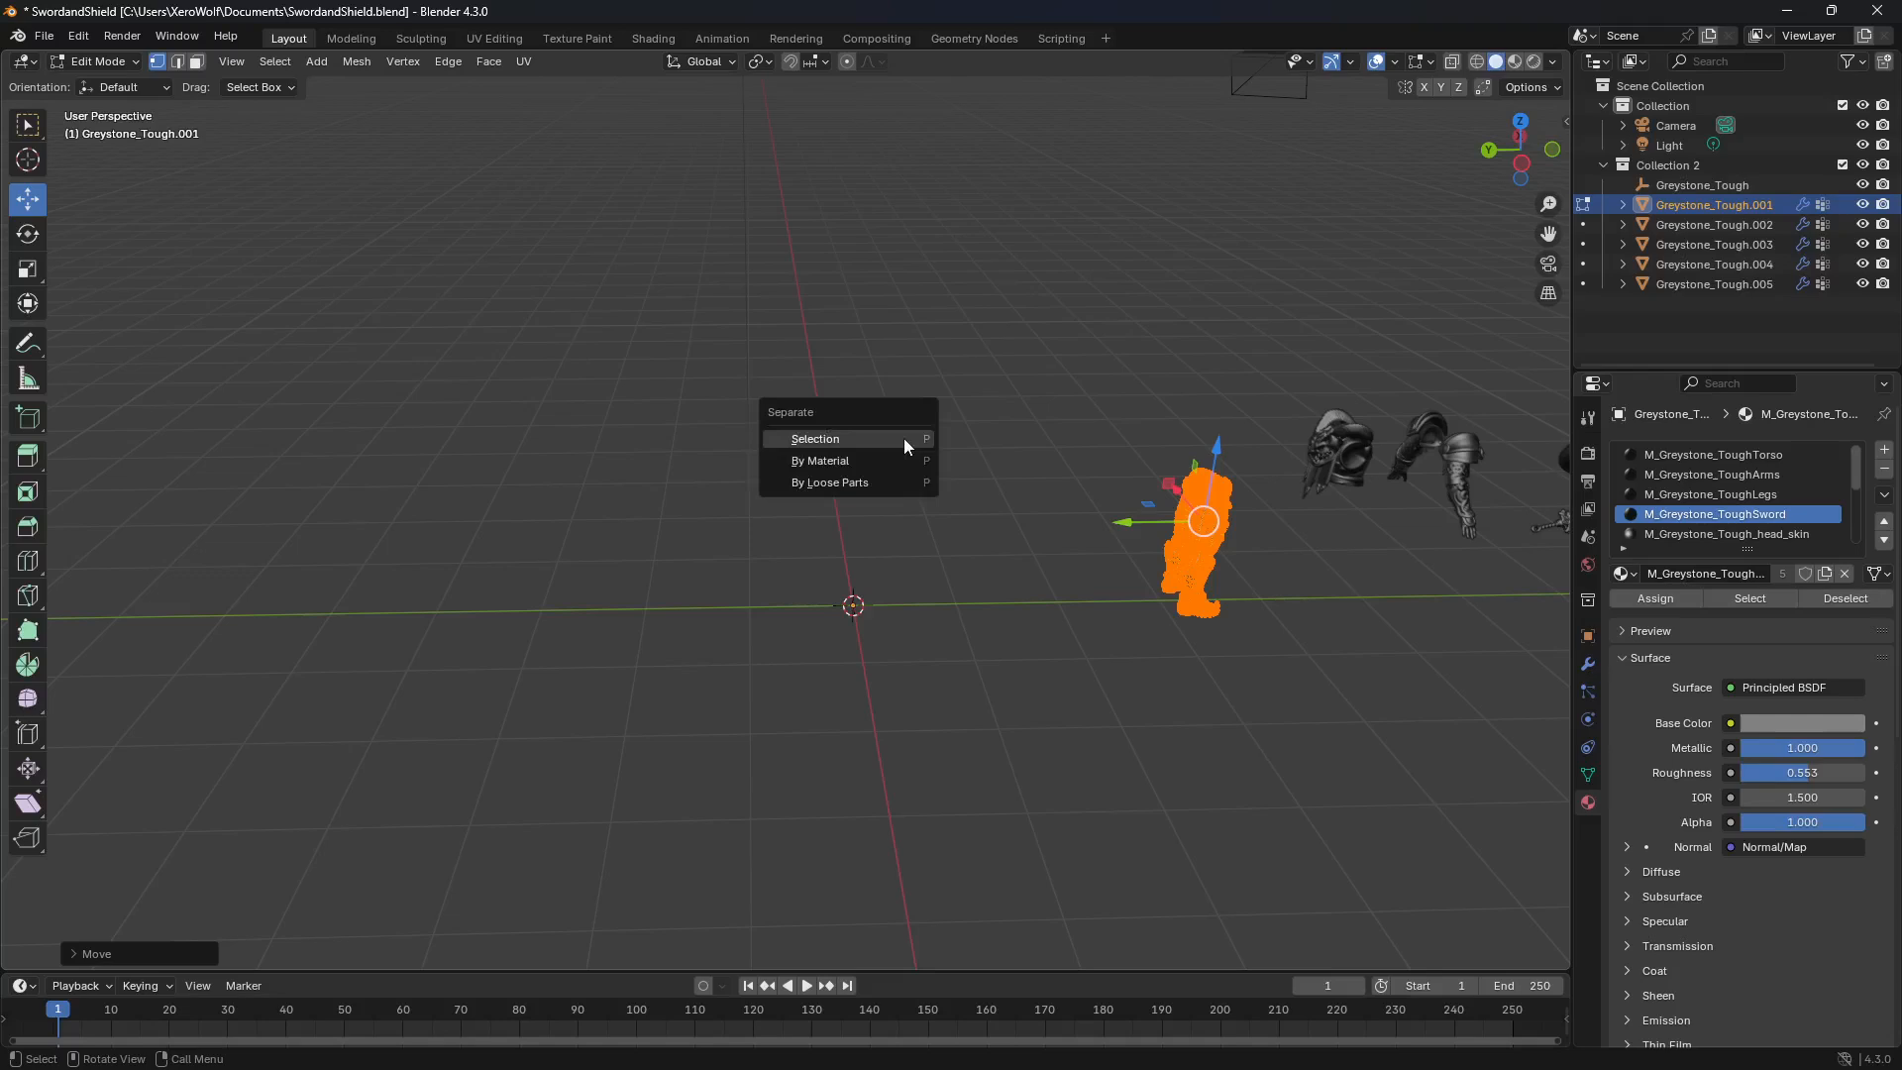
pyautogui.click(903, 437)
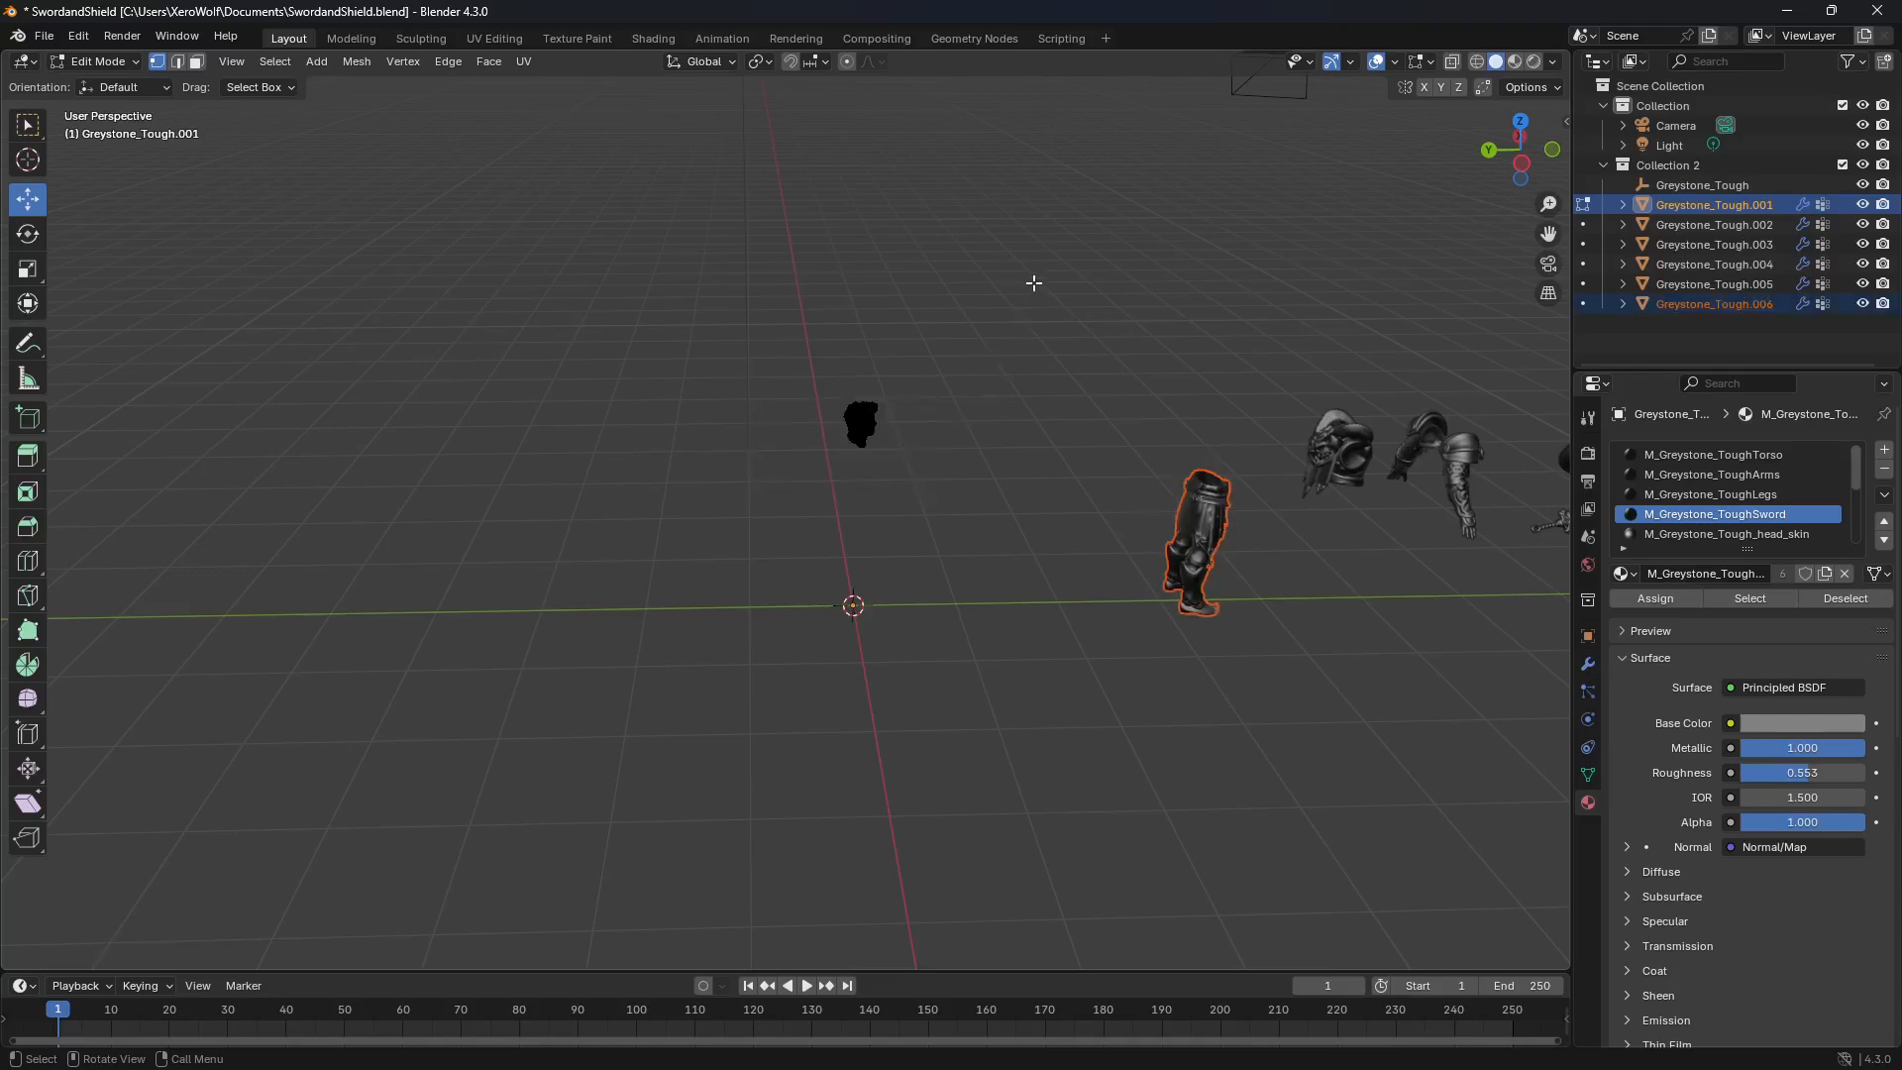
pyautogui.press('Tab')
# Step: Delete the leftover head object from the scene
pyautogui.click(854, 434)
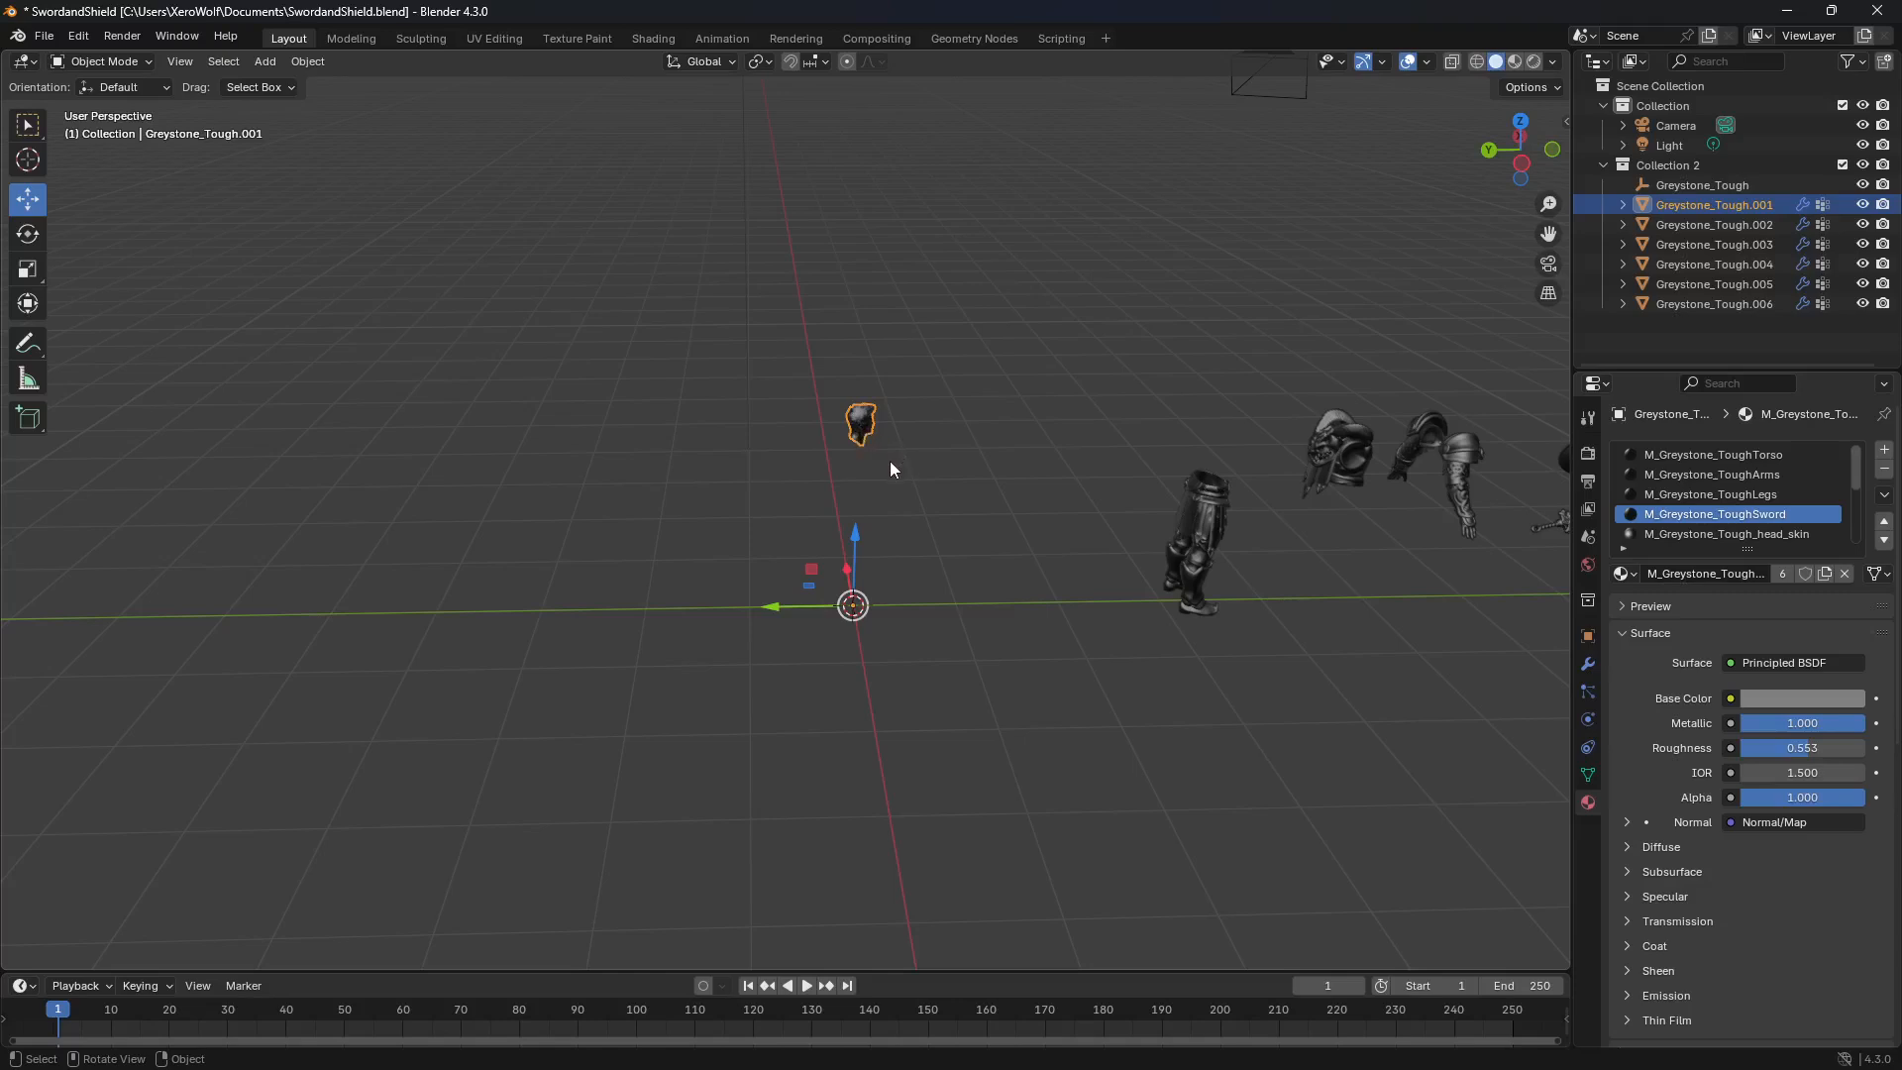
pyautogui.press('x')
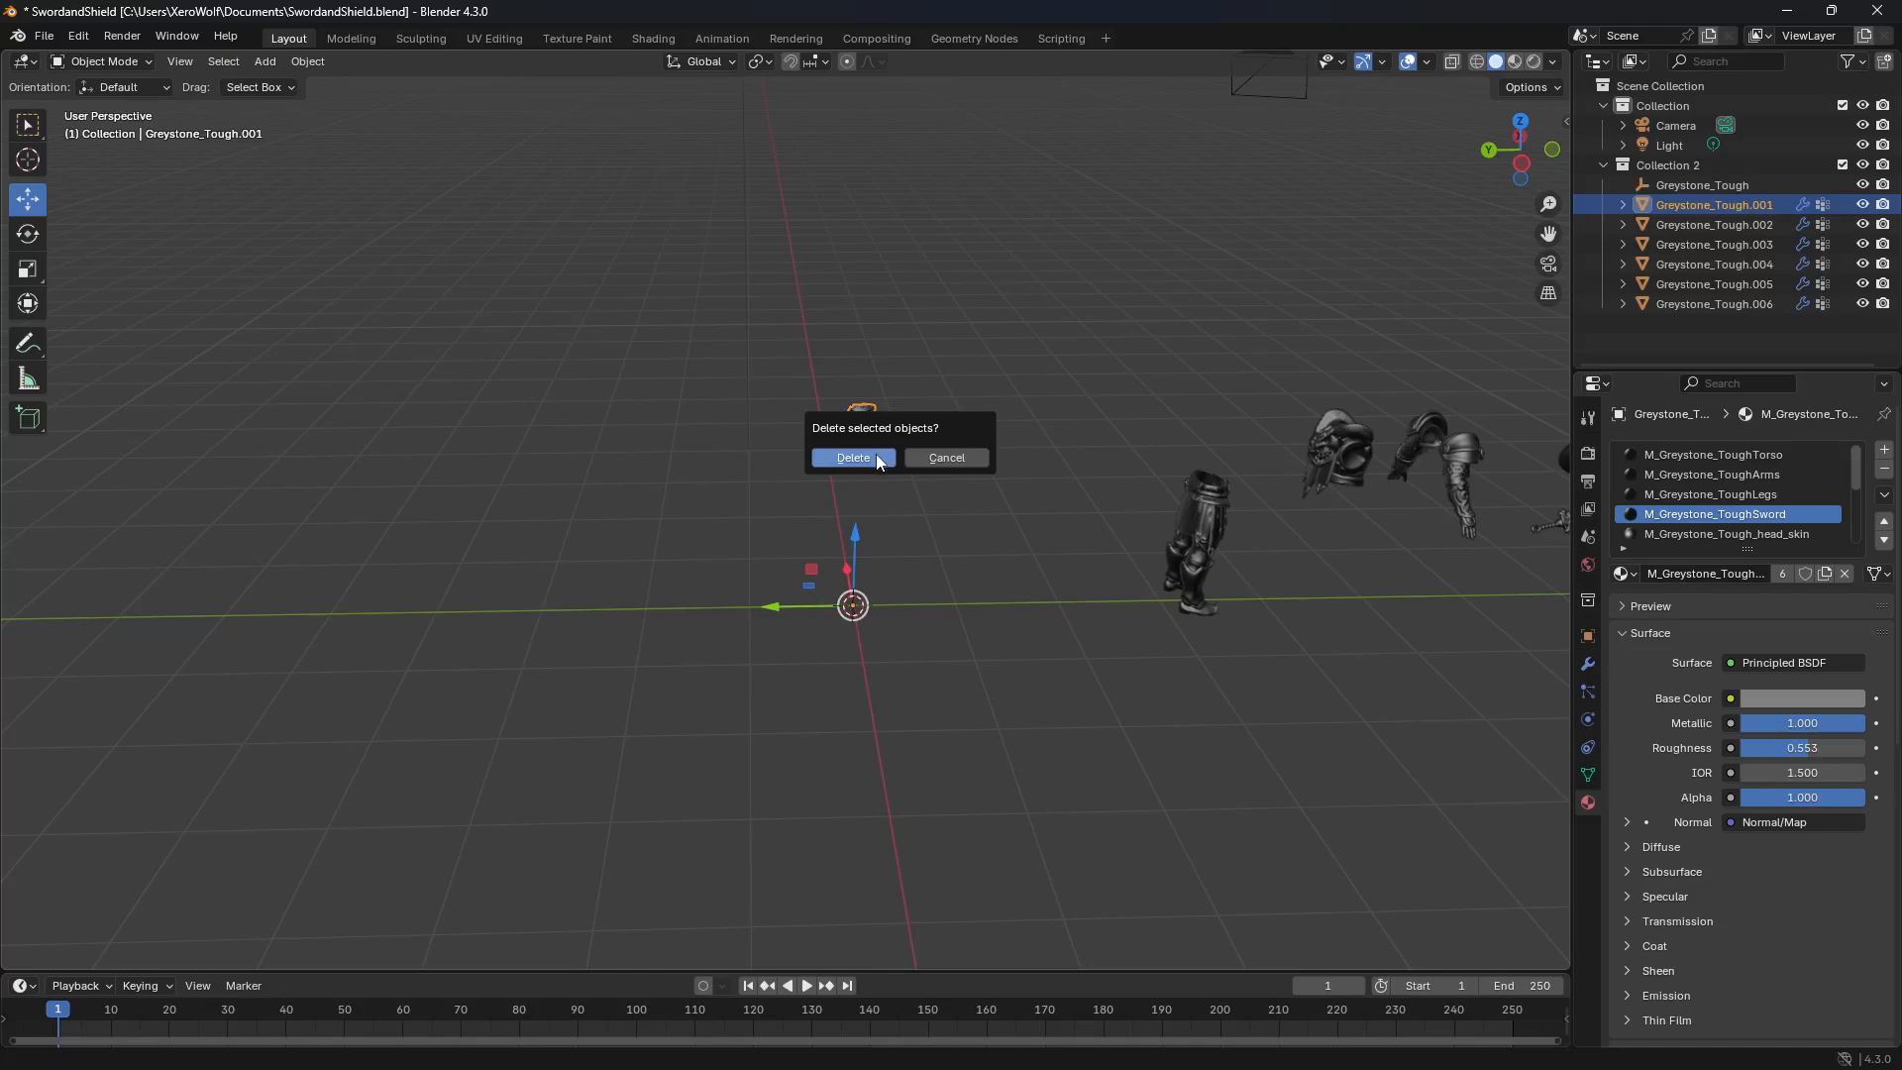
pyautogui.click(878, 459)
pyautogui.moveTo(1161, 406)
pyautogui.mouseDown(button='middle')
pyautogui.moveTo(1109, 416)
pyautogui.moveTo(1129, 412)
pyautogui.mouseUp(button='middle')
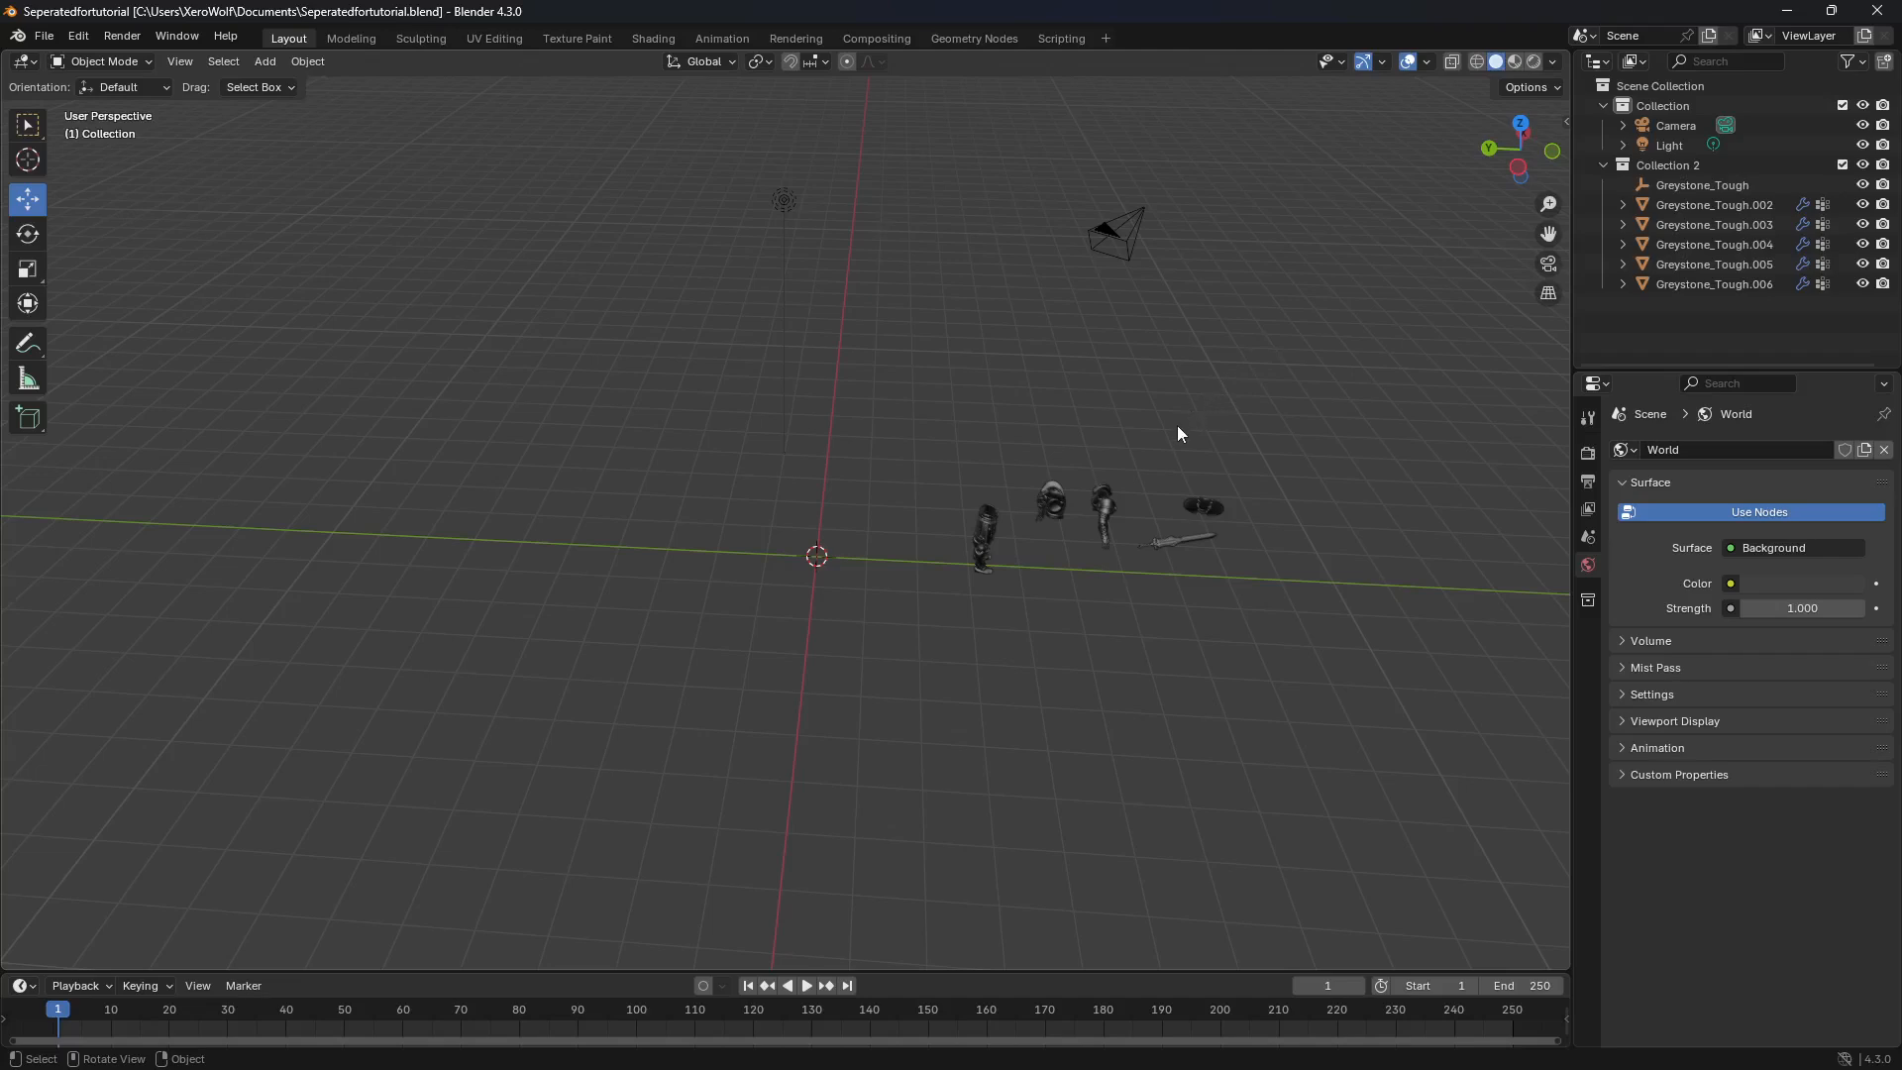
# Step: Set the legs object's origin to its geometry and move the legs slightly along the Y axis toward the world origin
pyautogui.click(990, 546)
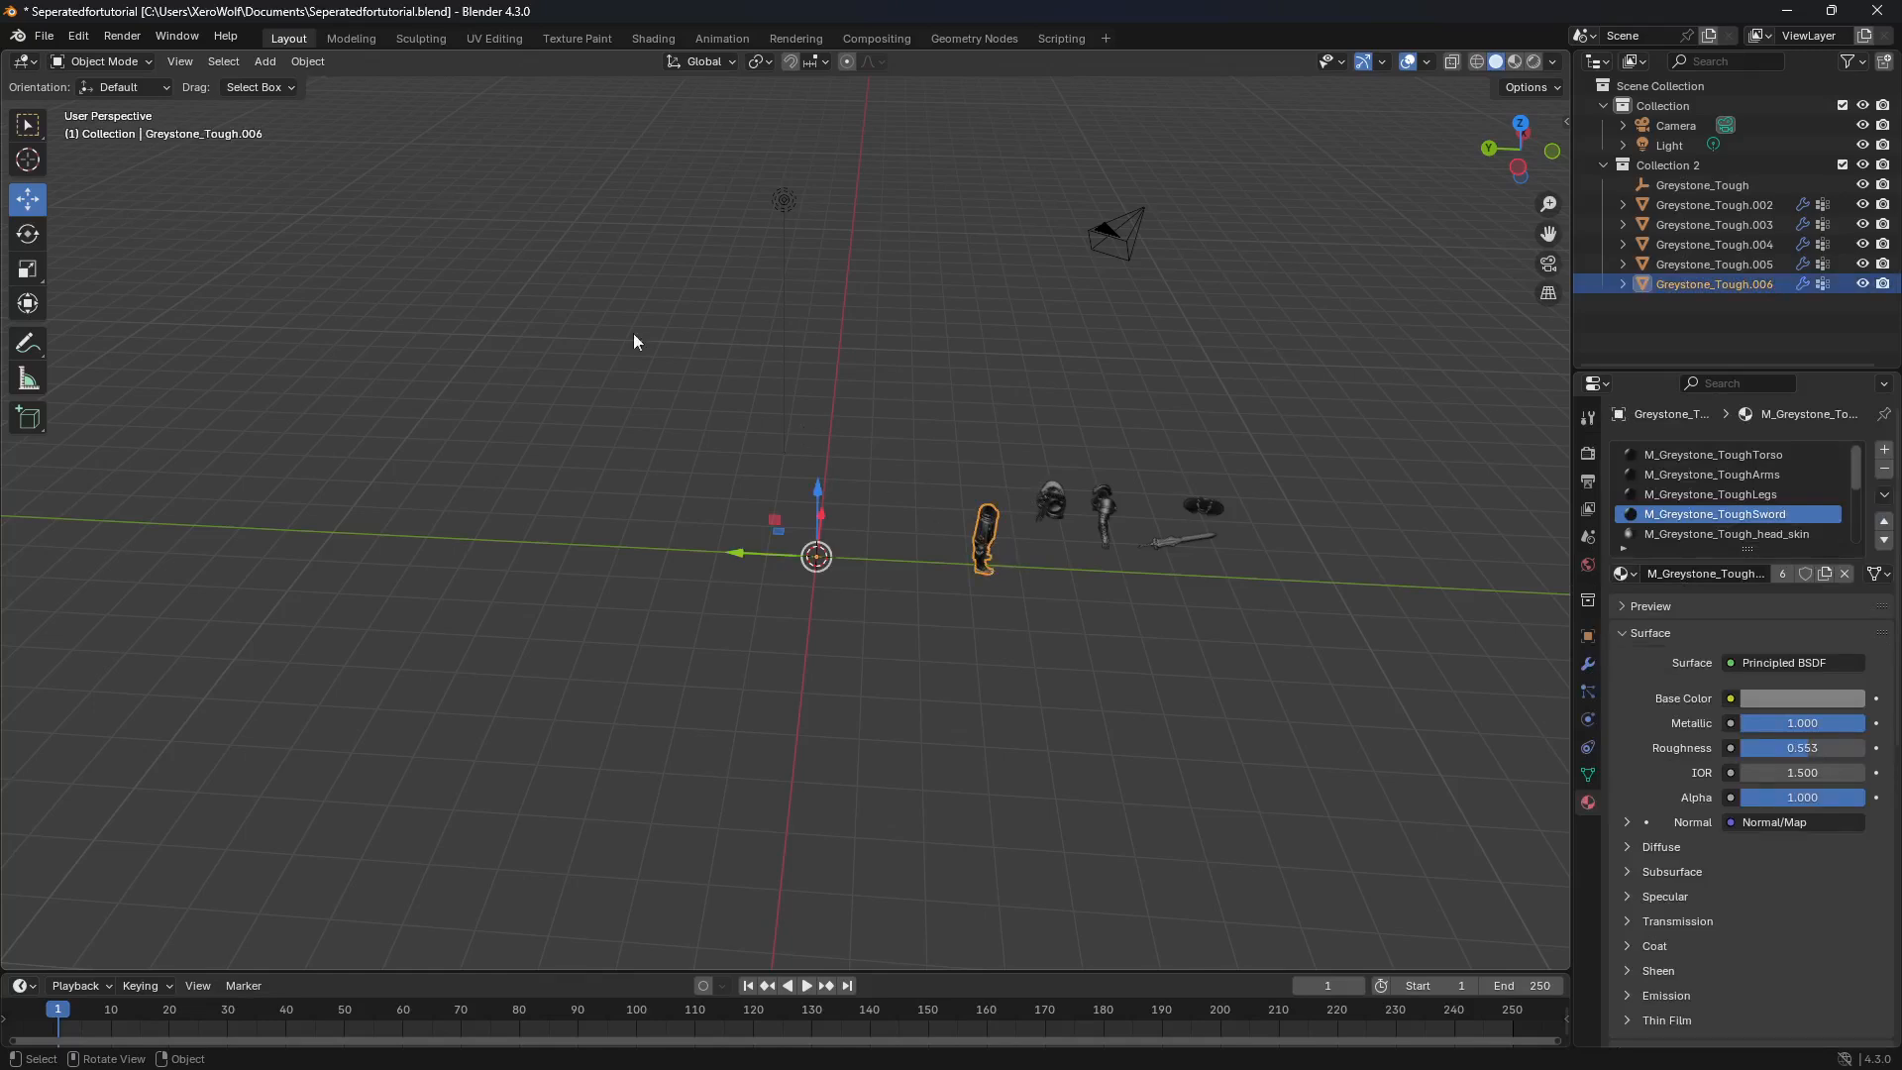
pyautogui.click(309, 62)
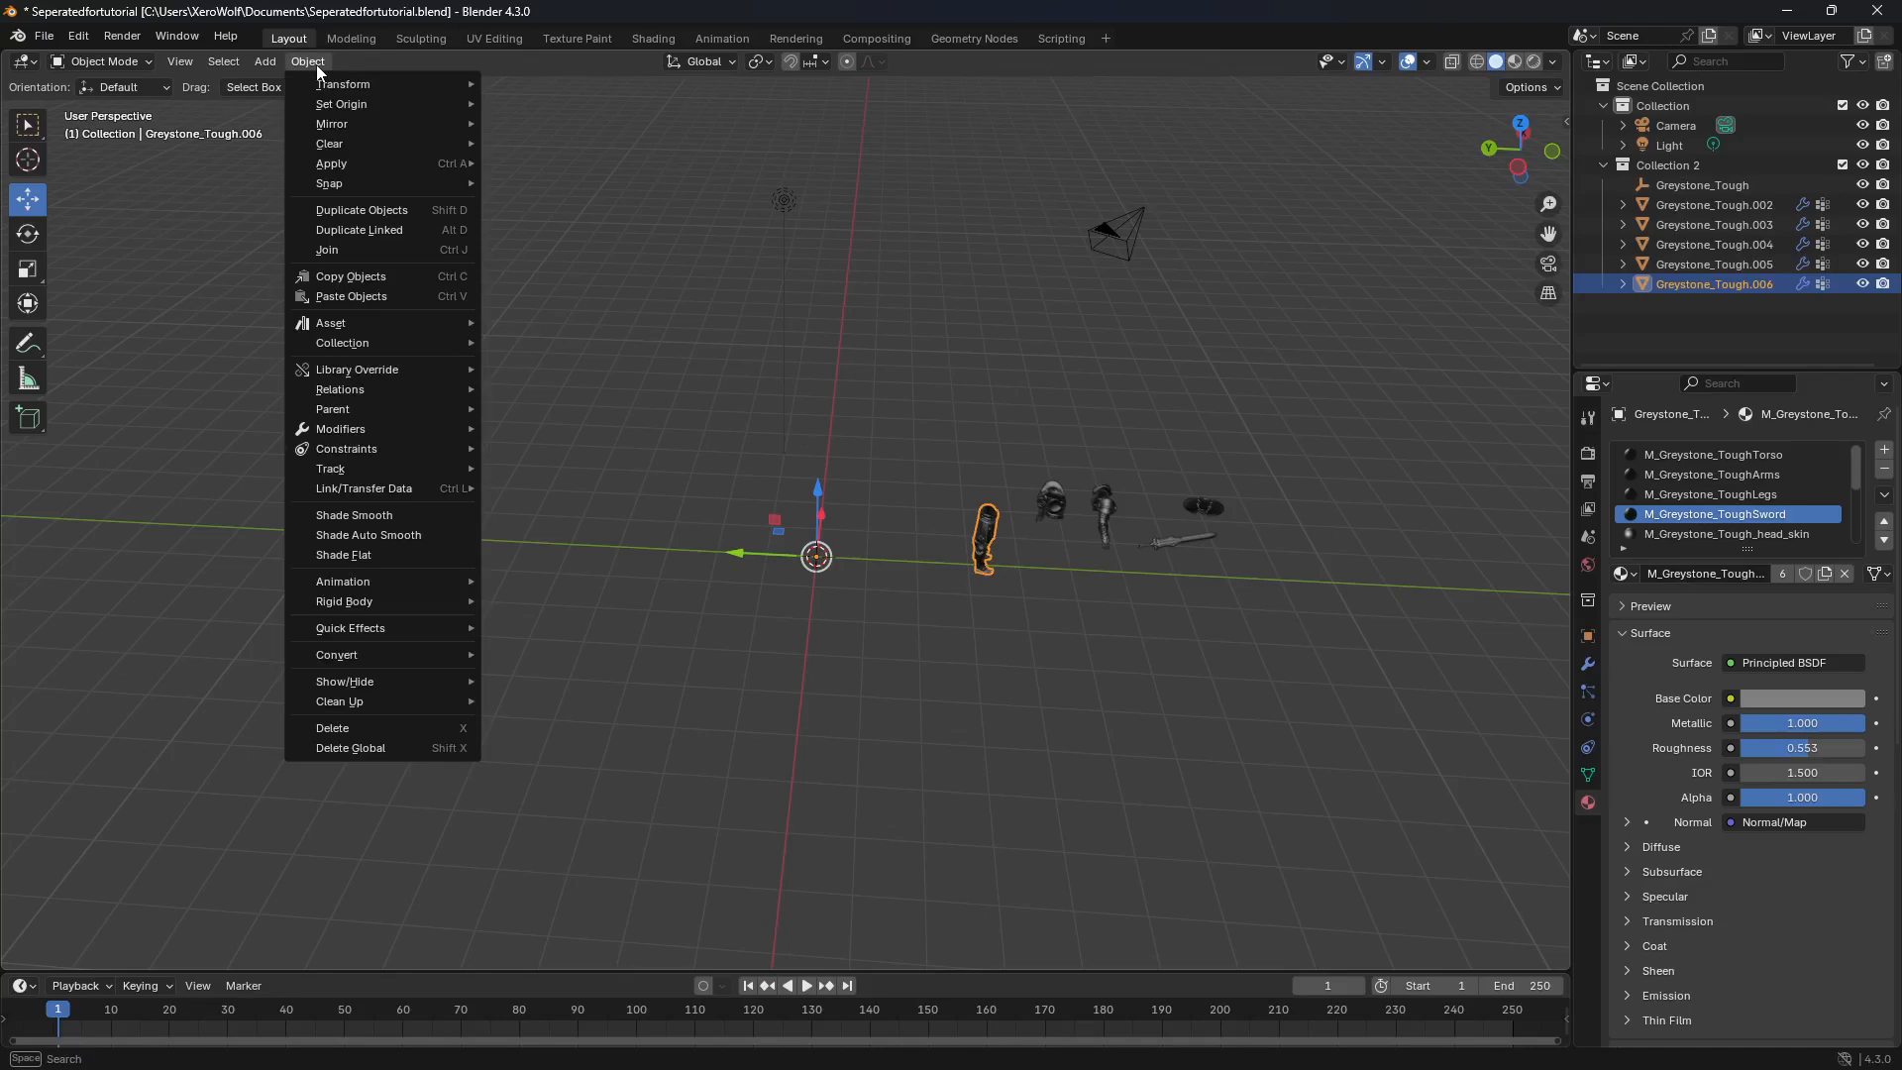
pyautogui.moveTo(338, 113)
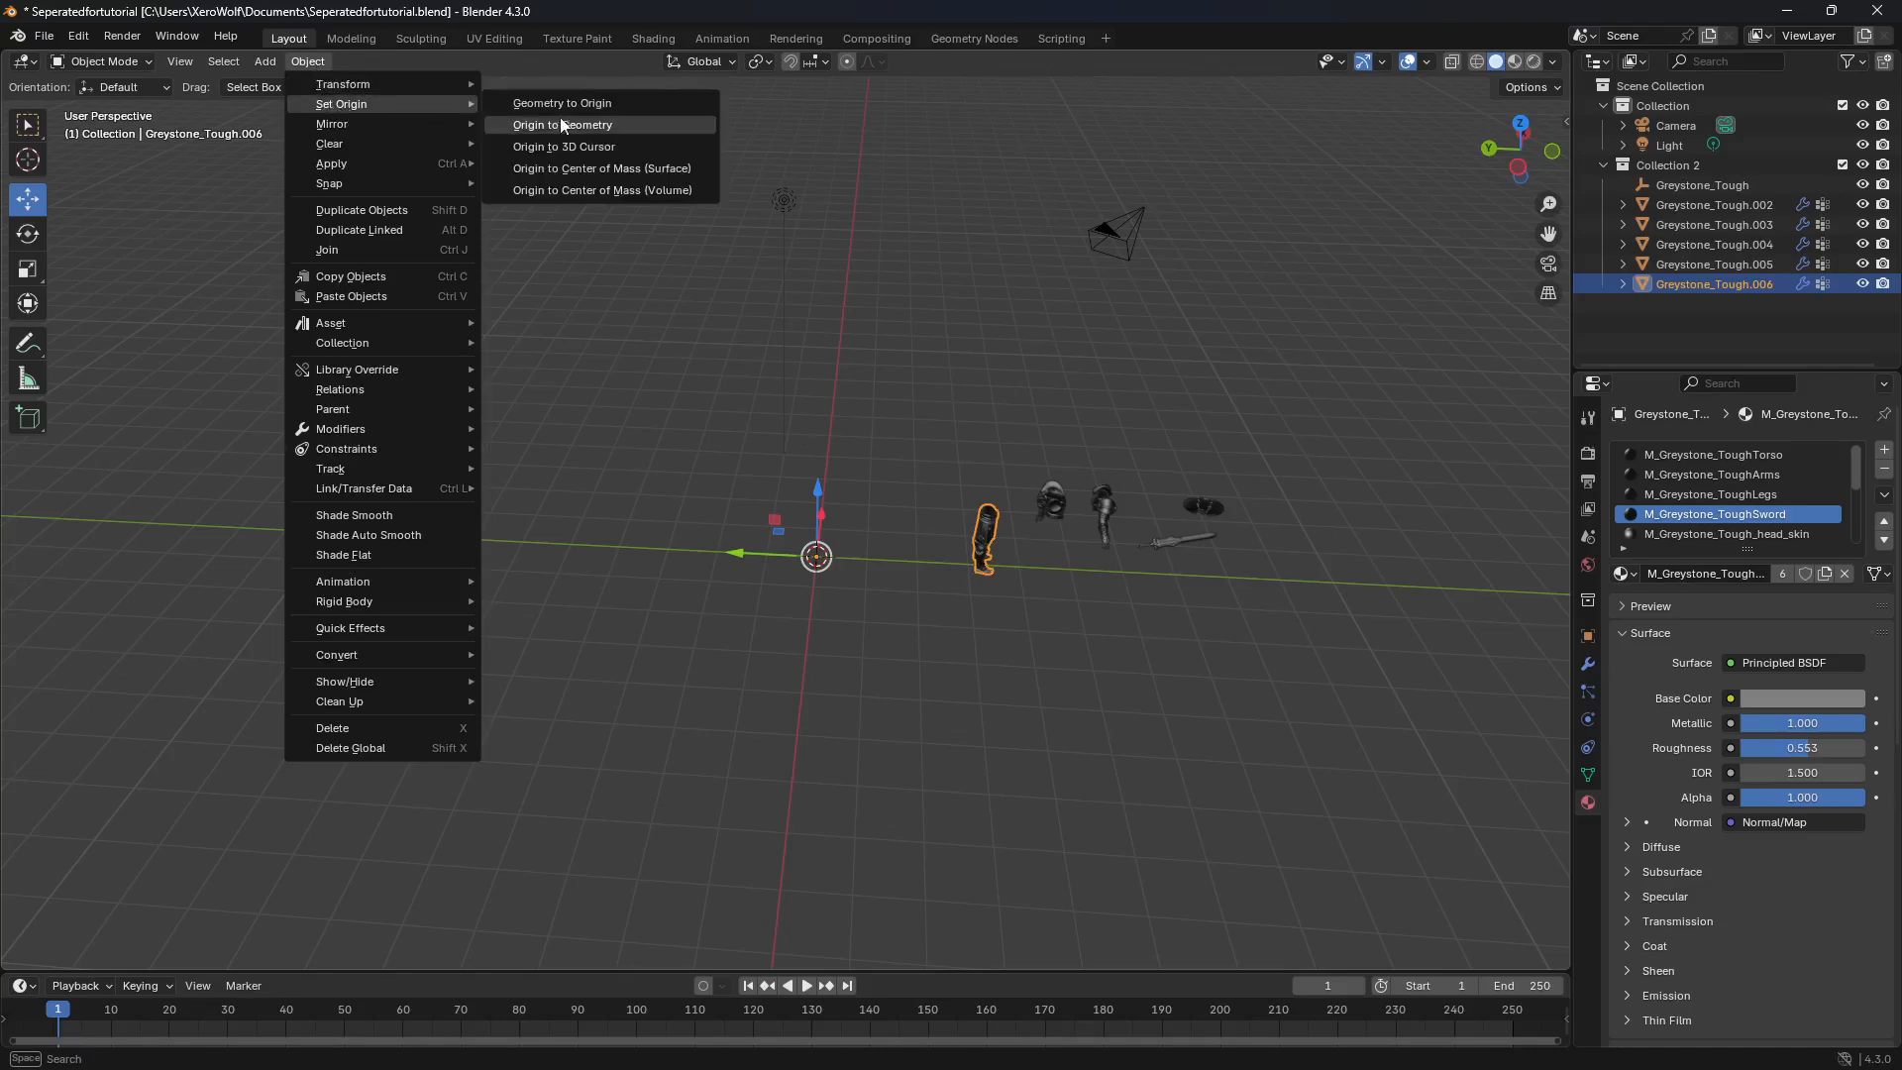
pyautogui.click(588, 125)
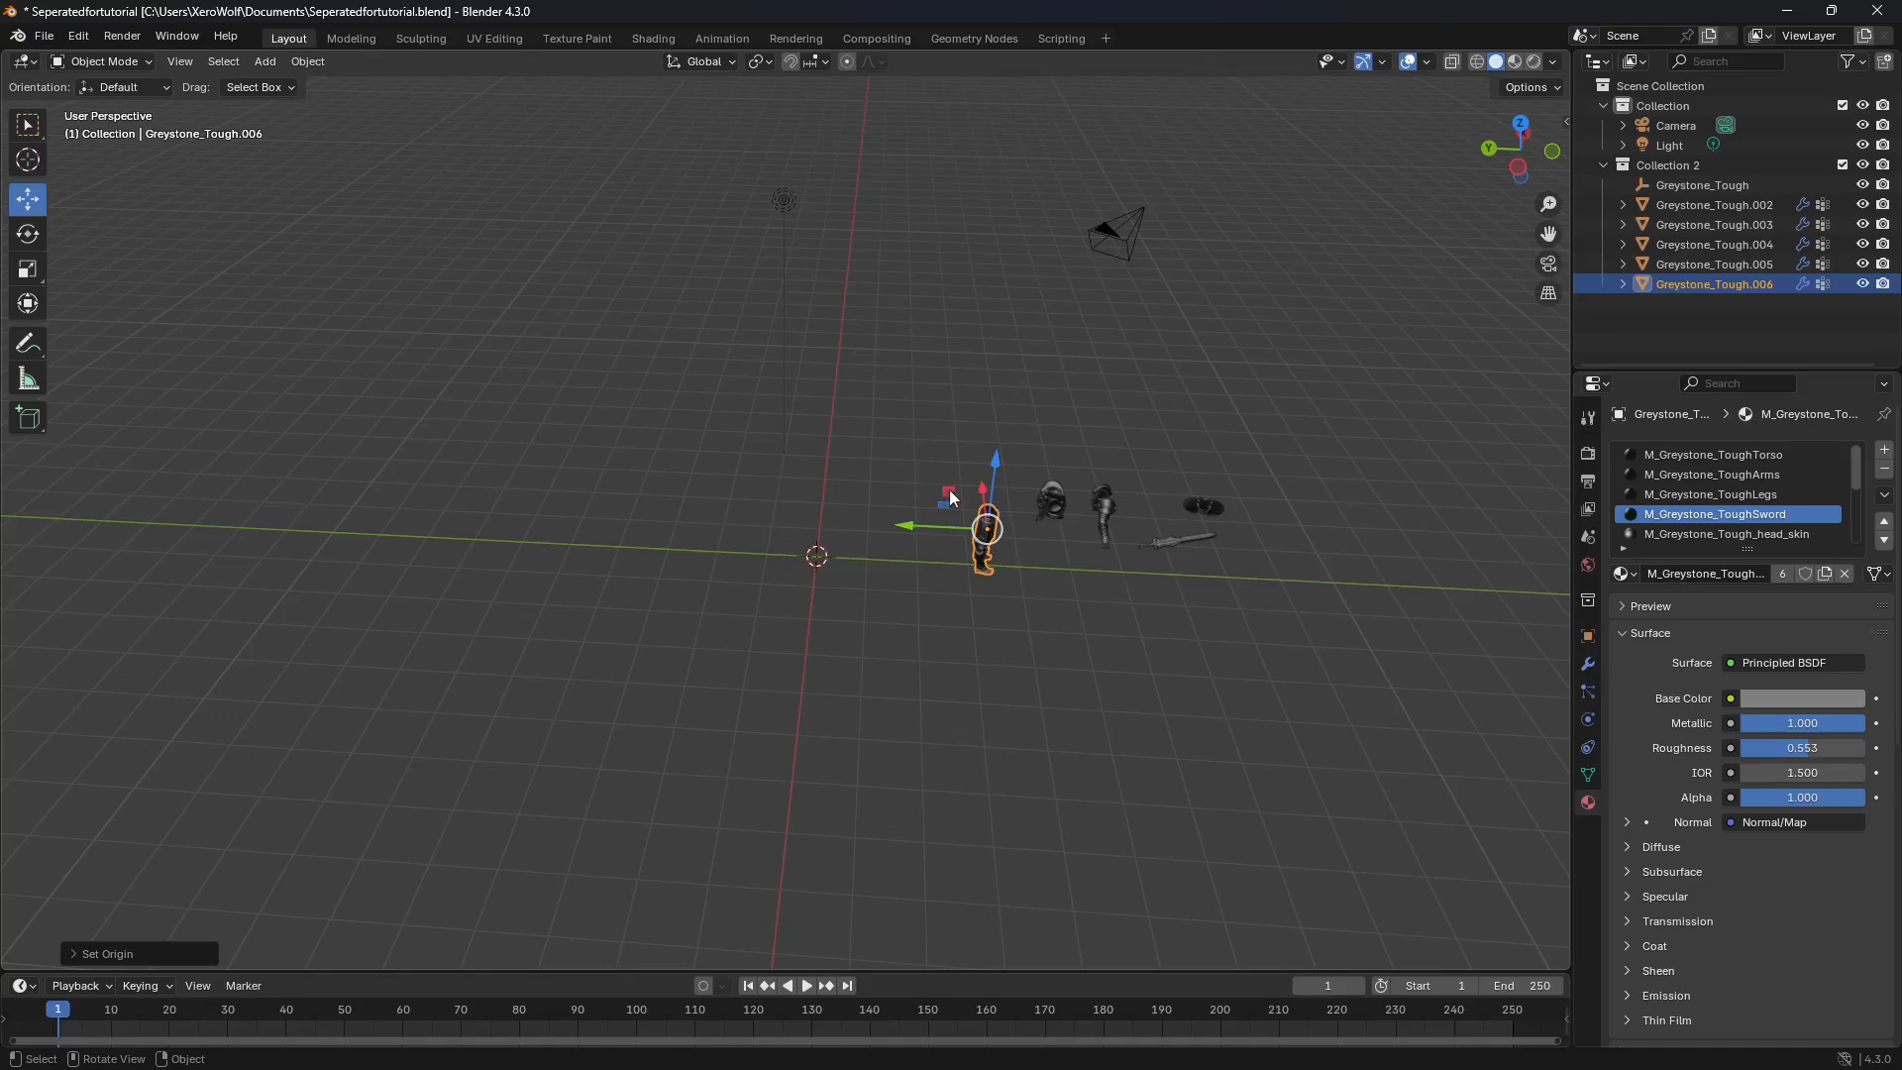
pyautogui.moveTo(912, 535); pyautogui.dragTo(874, 532)
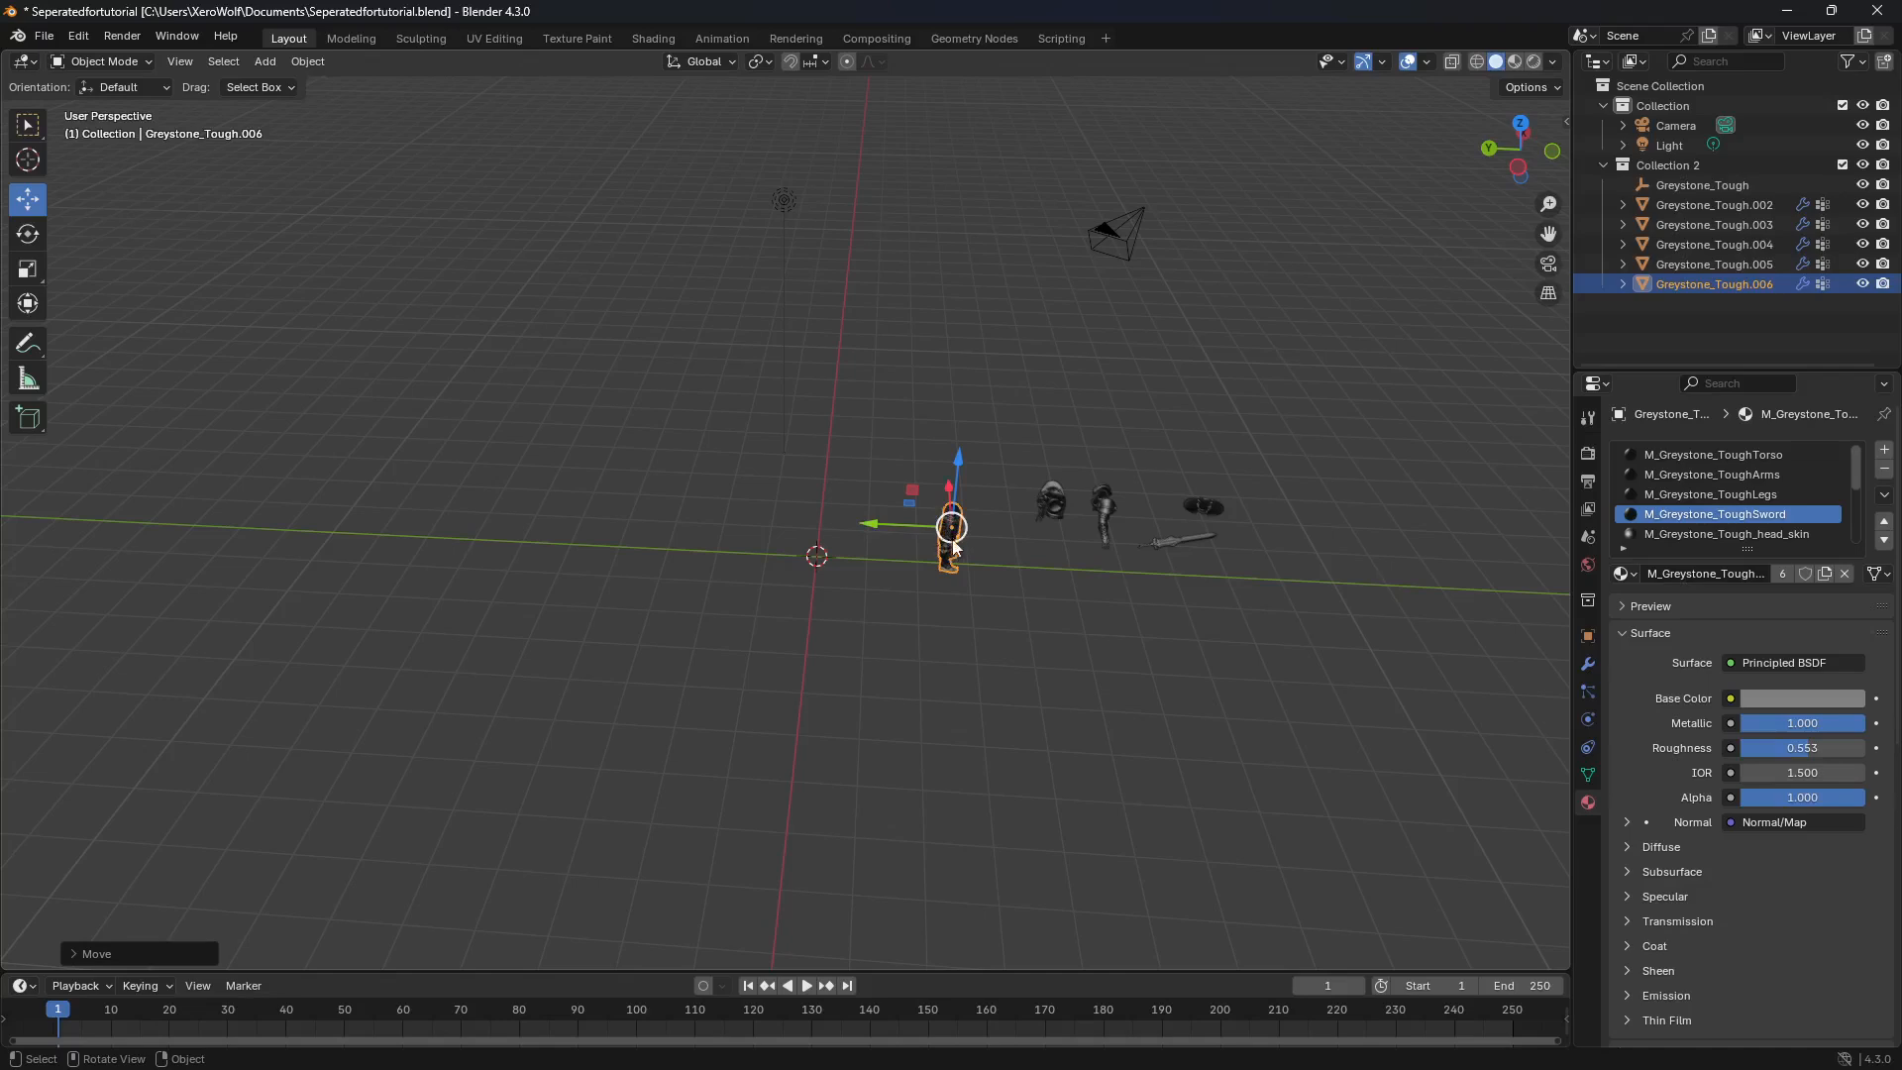
# Step: Set the origin of the torso object and then of the arms object to its own geometry
pyautogui.click(1054, 491)
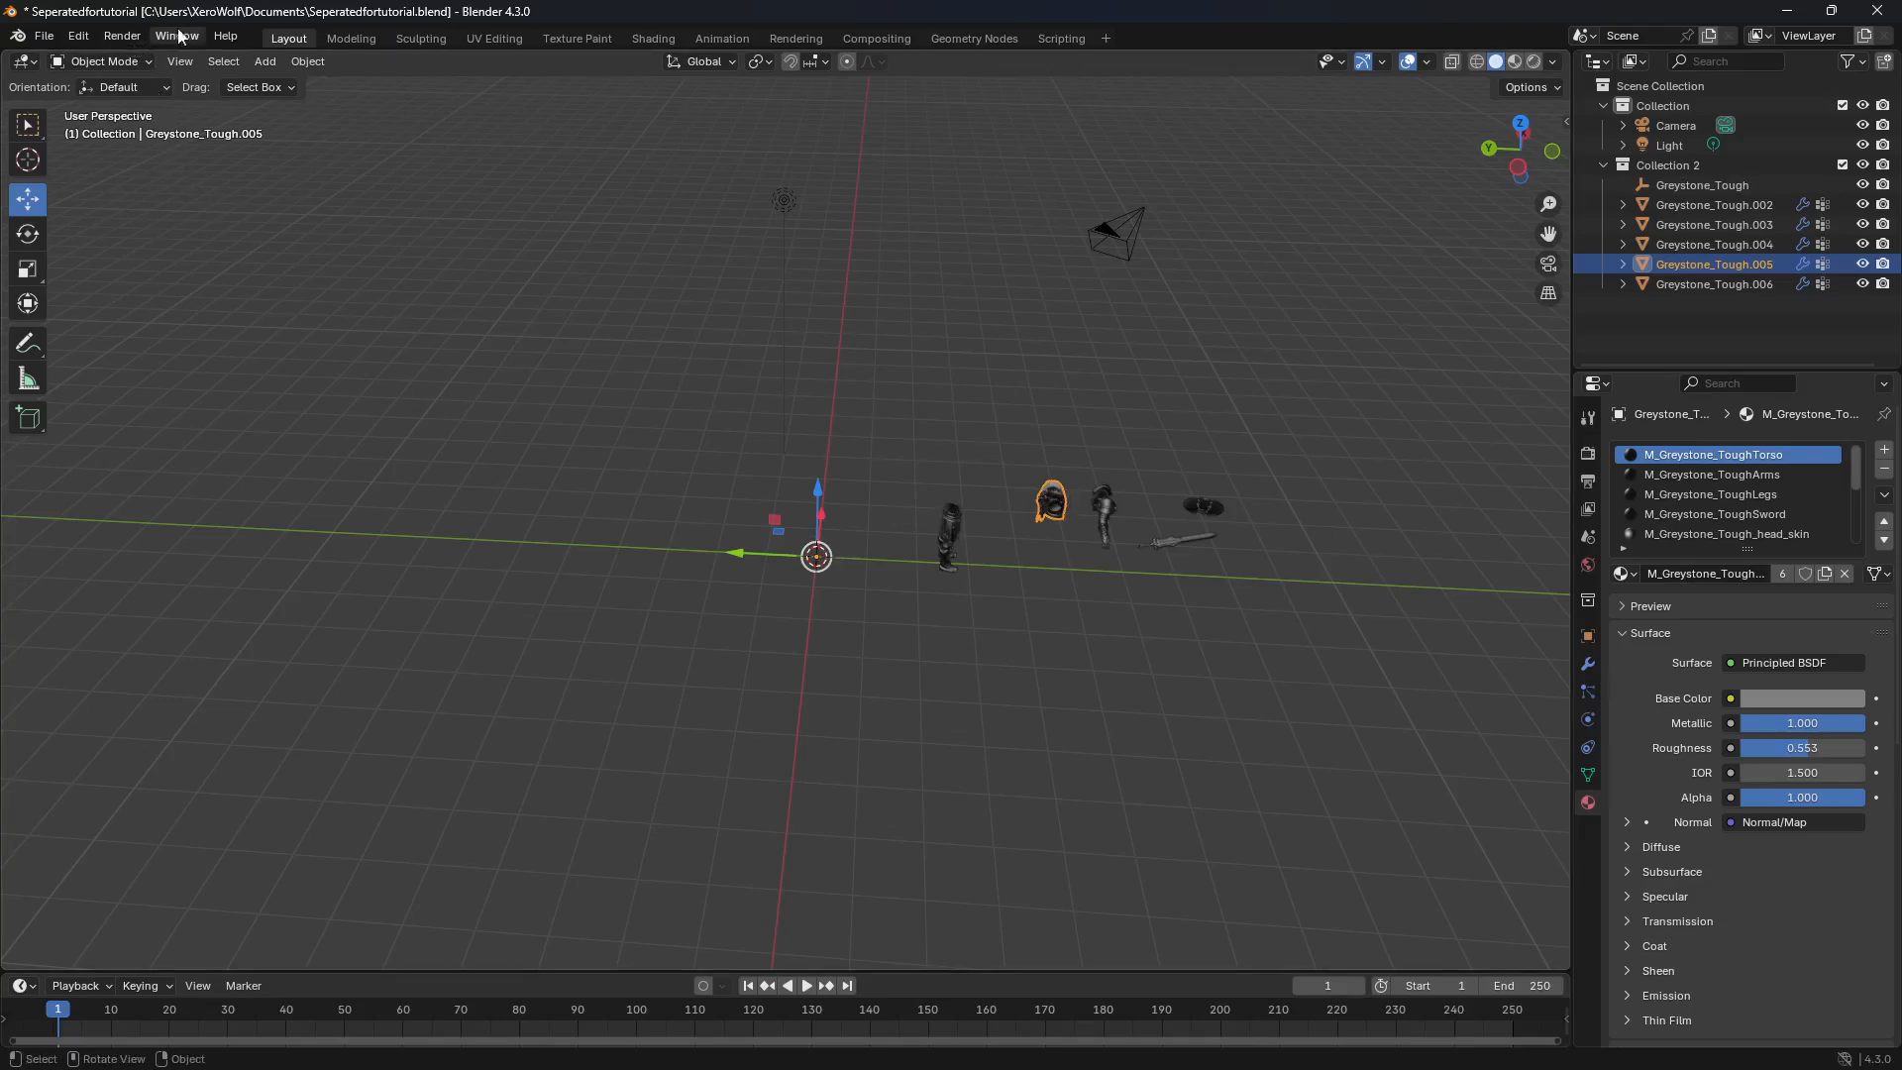
pyautogui.click(309, 63)
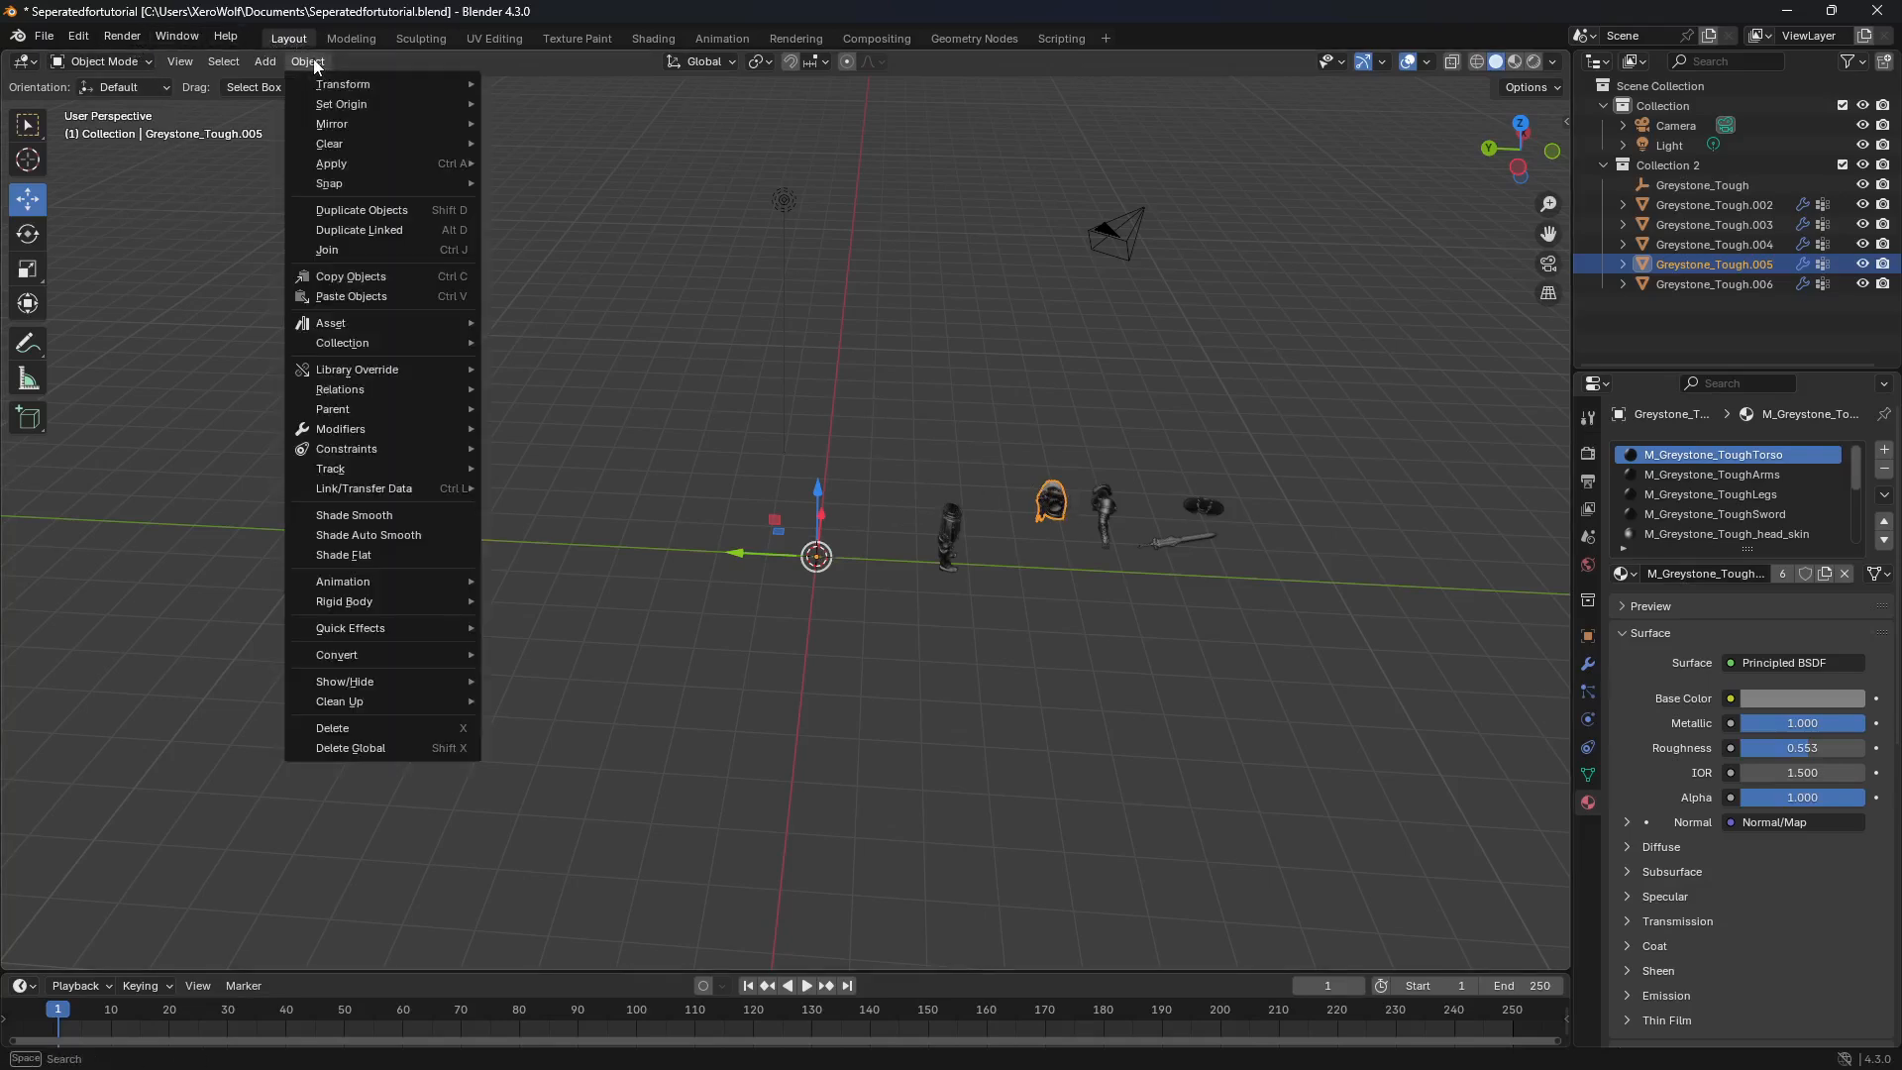
pyautogui.moveTo(349, 105)
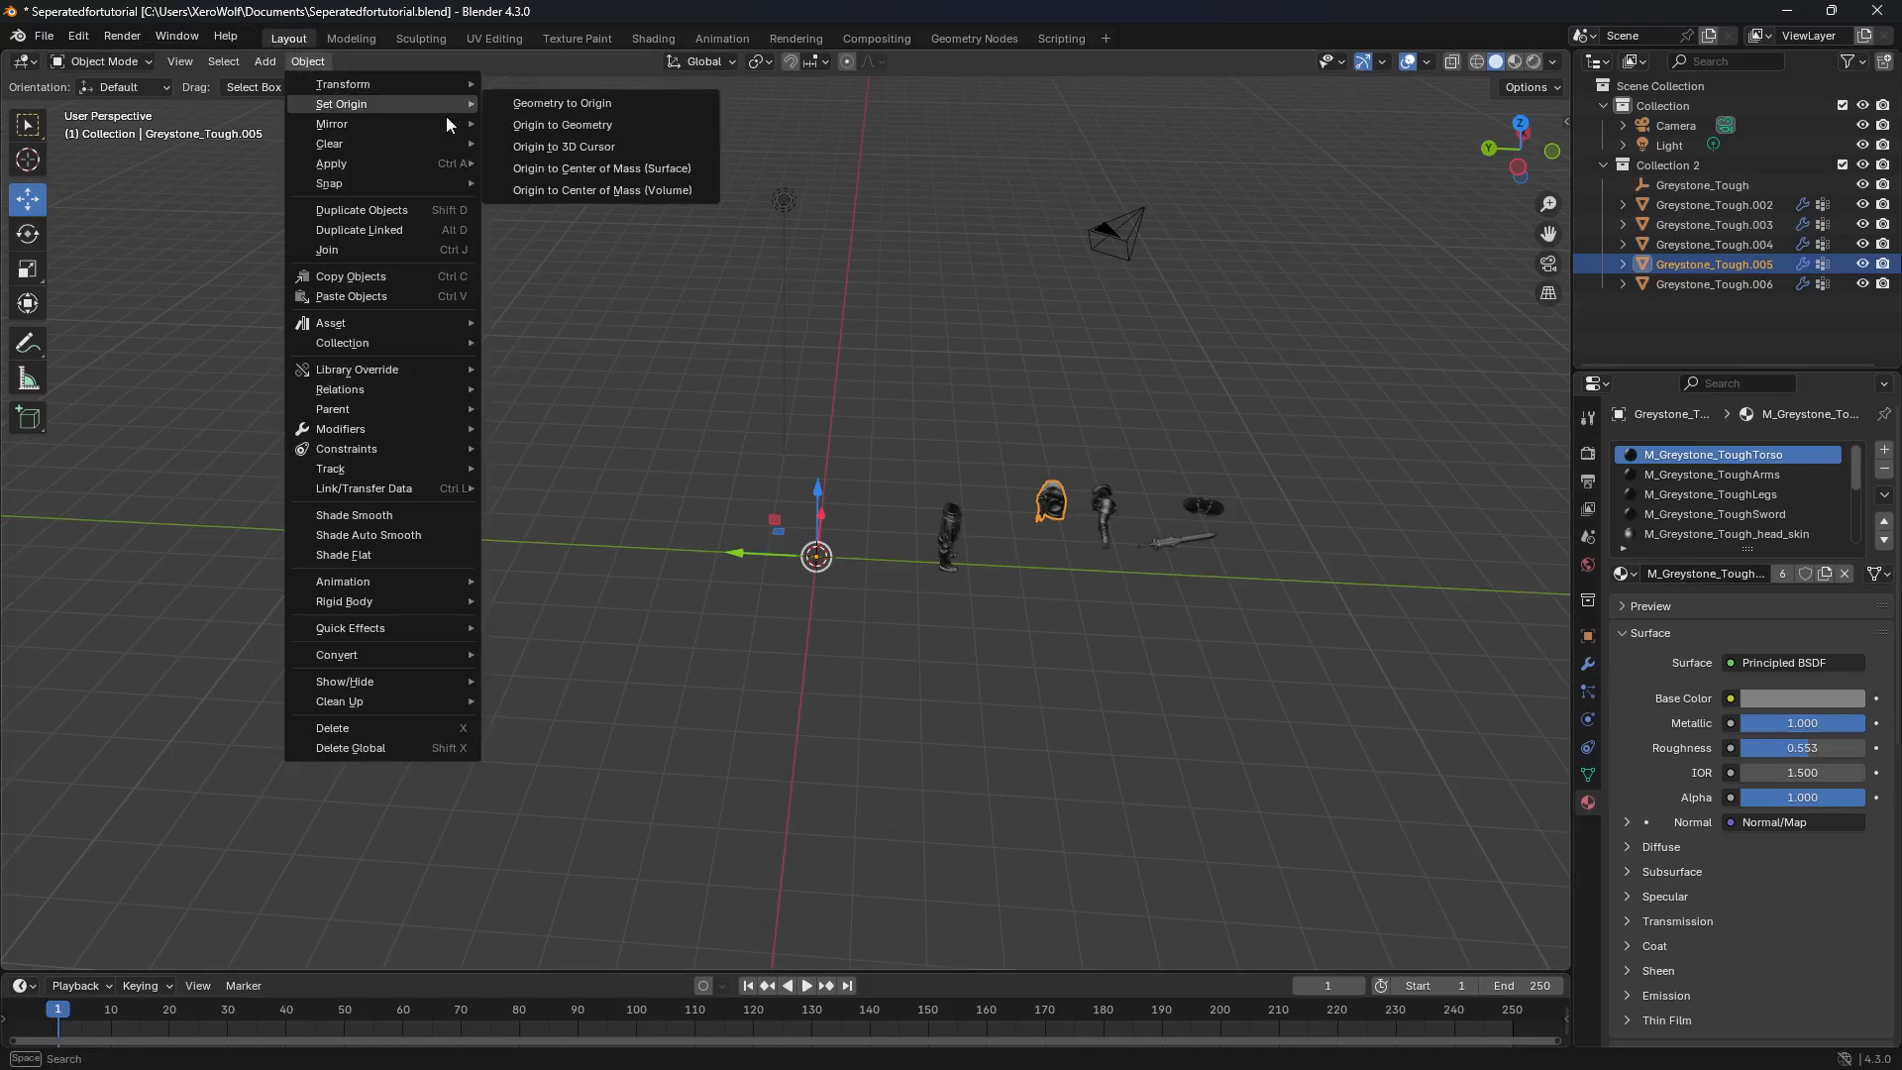
pyautogui.click(584, 126)
pyautogui.click(1101, 503)
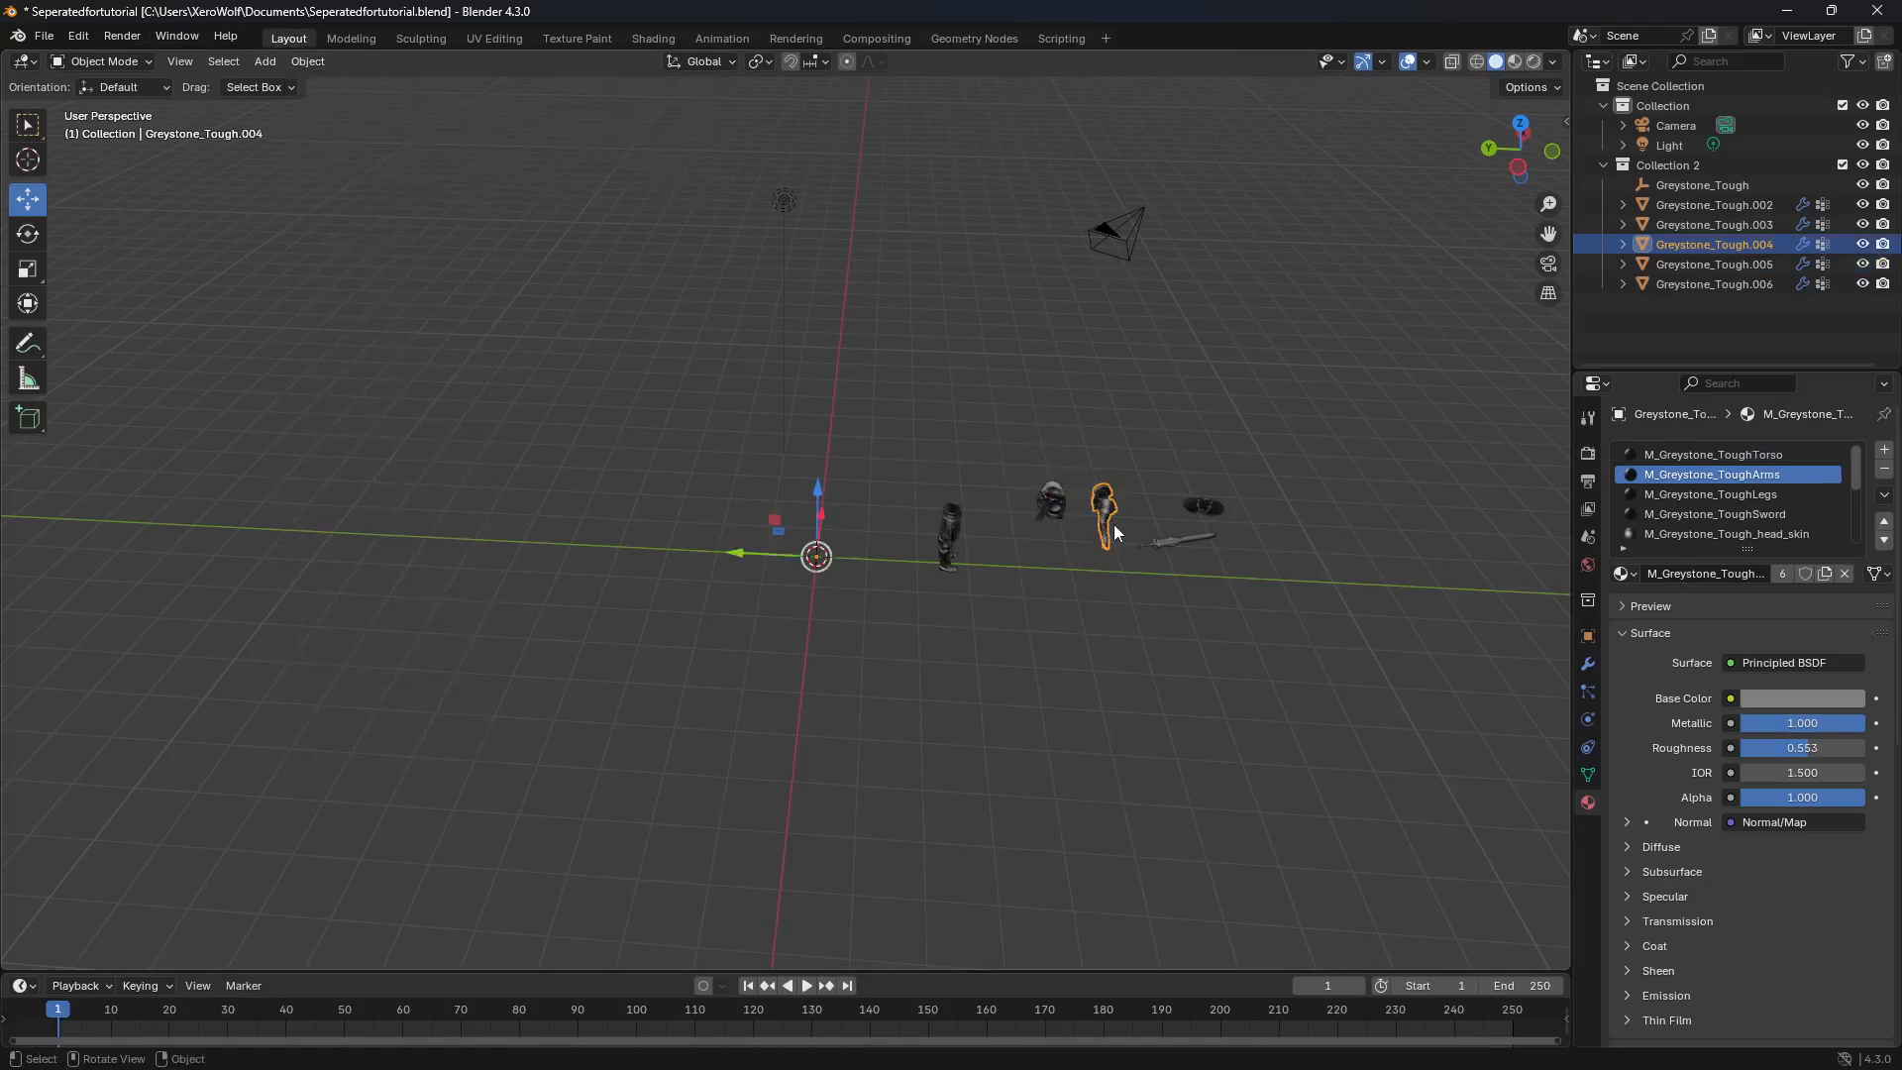
pyautogui.click(325, 61)
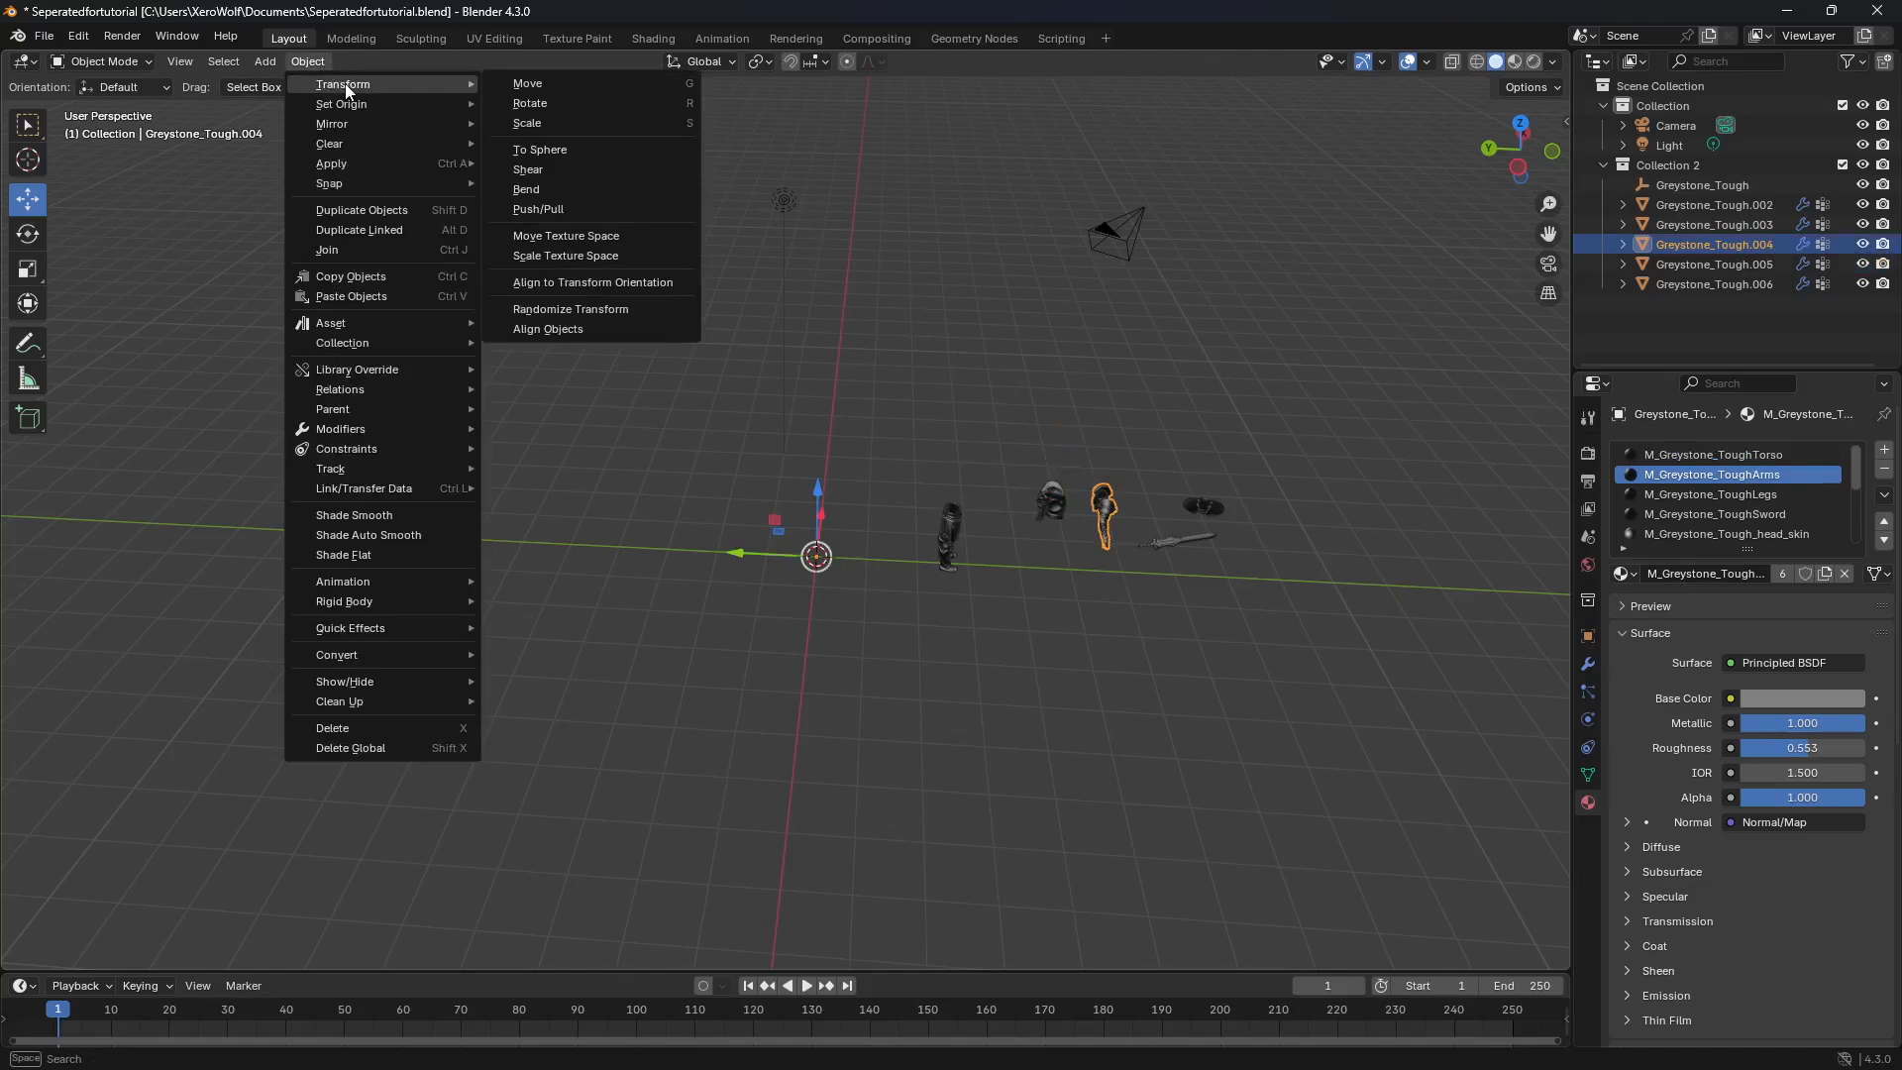
pyautogui.moveTo(396, 105)
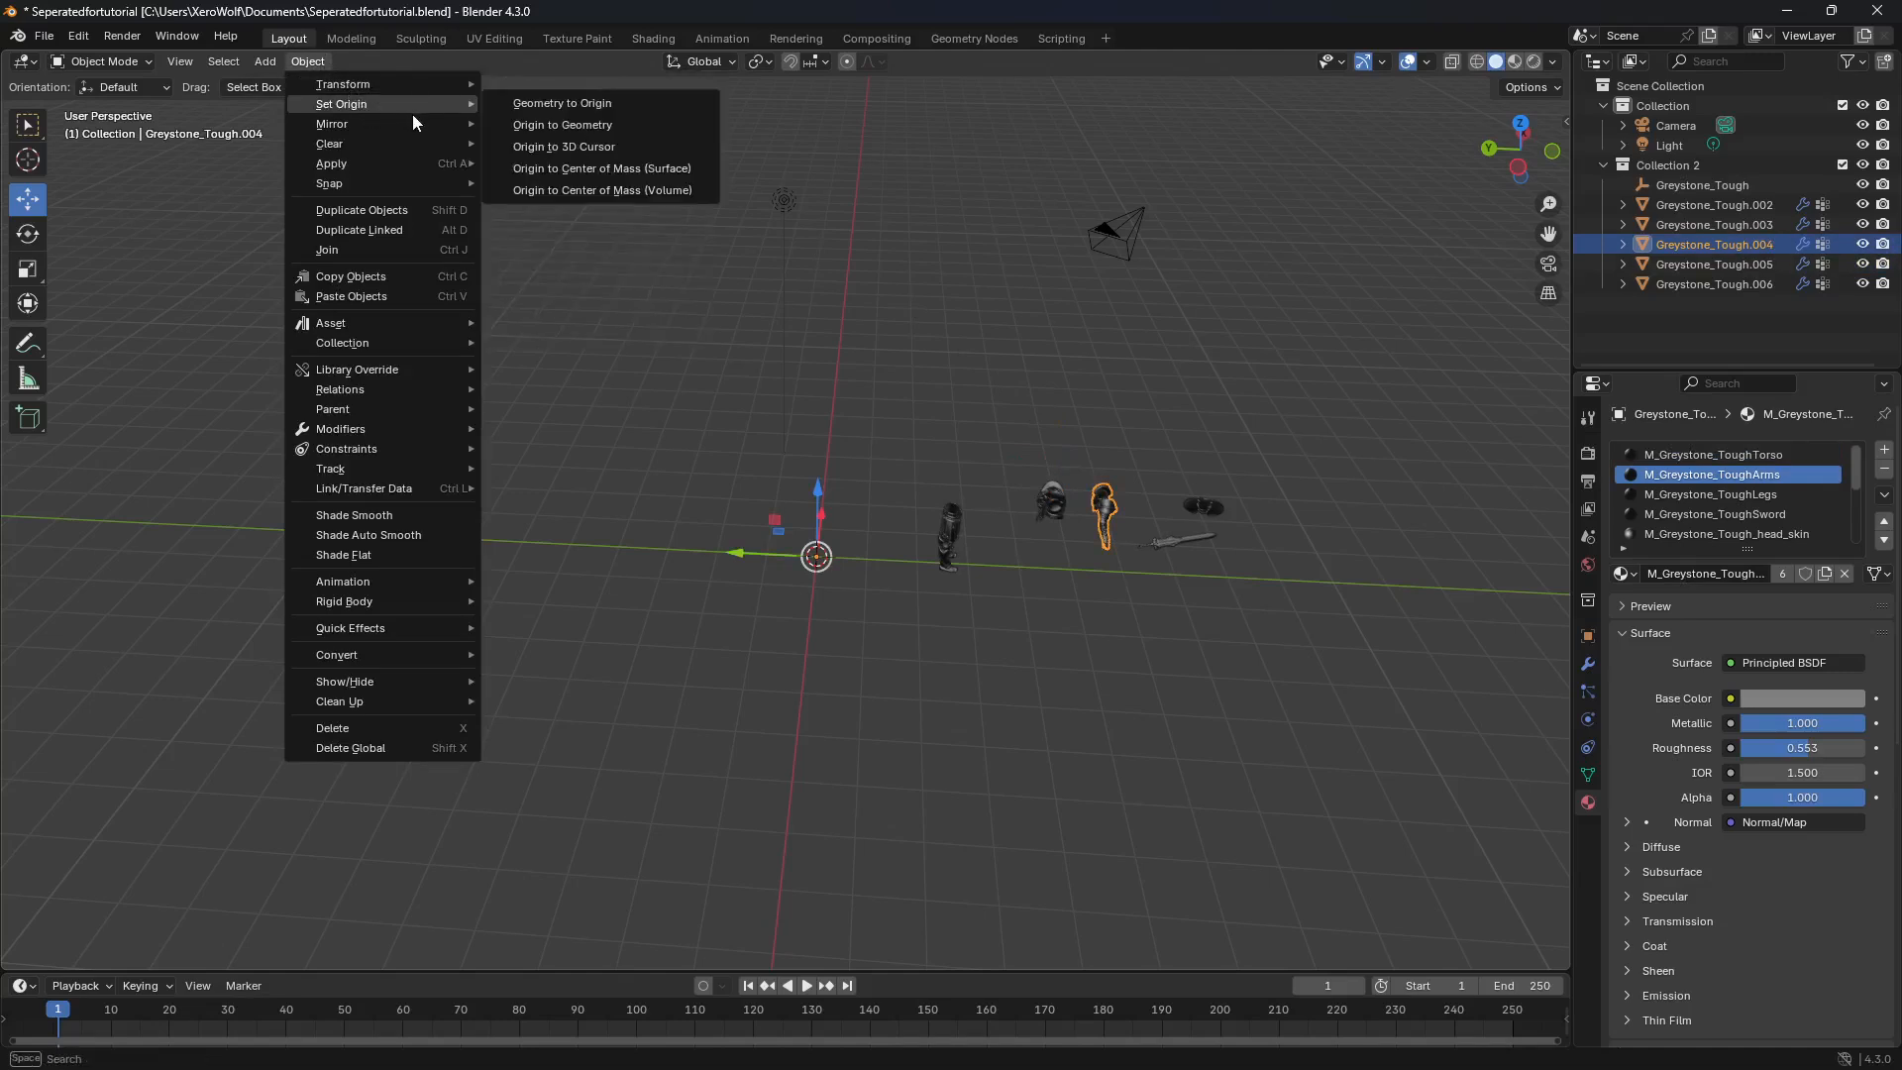
pyautogui.click(580, 125)
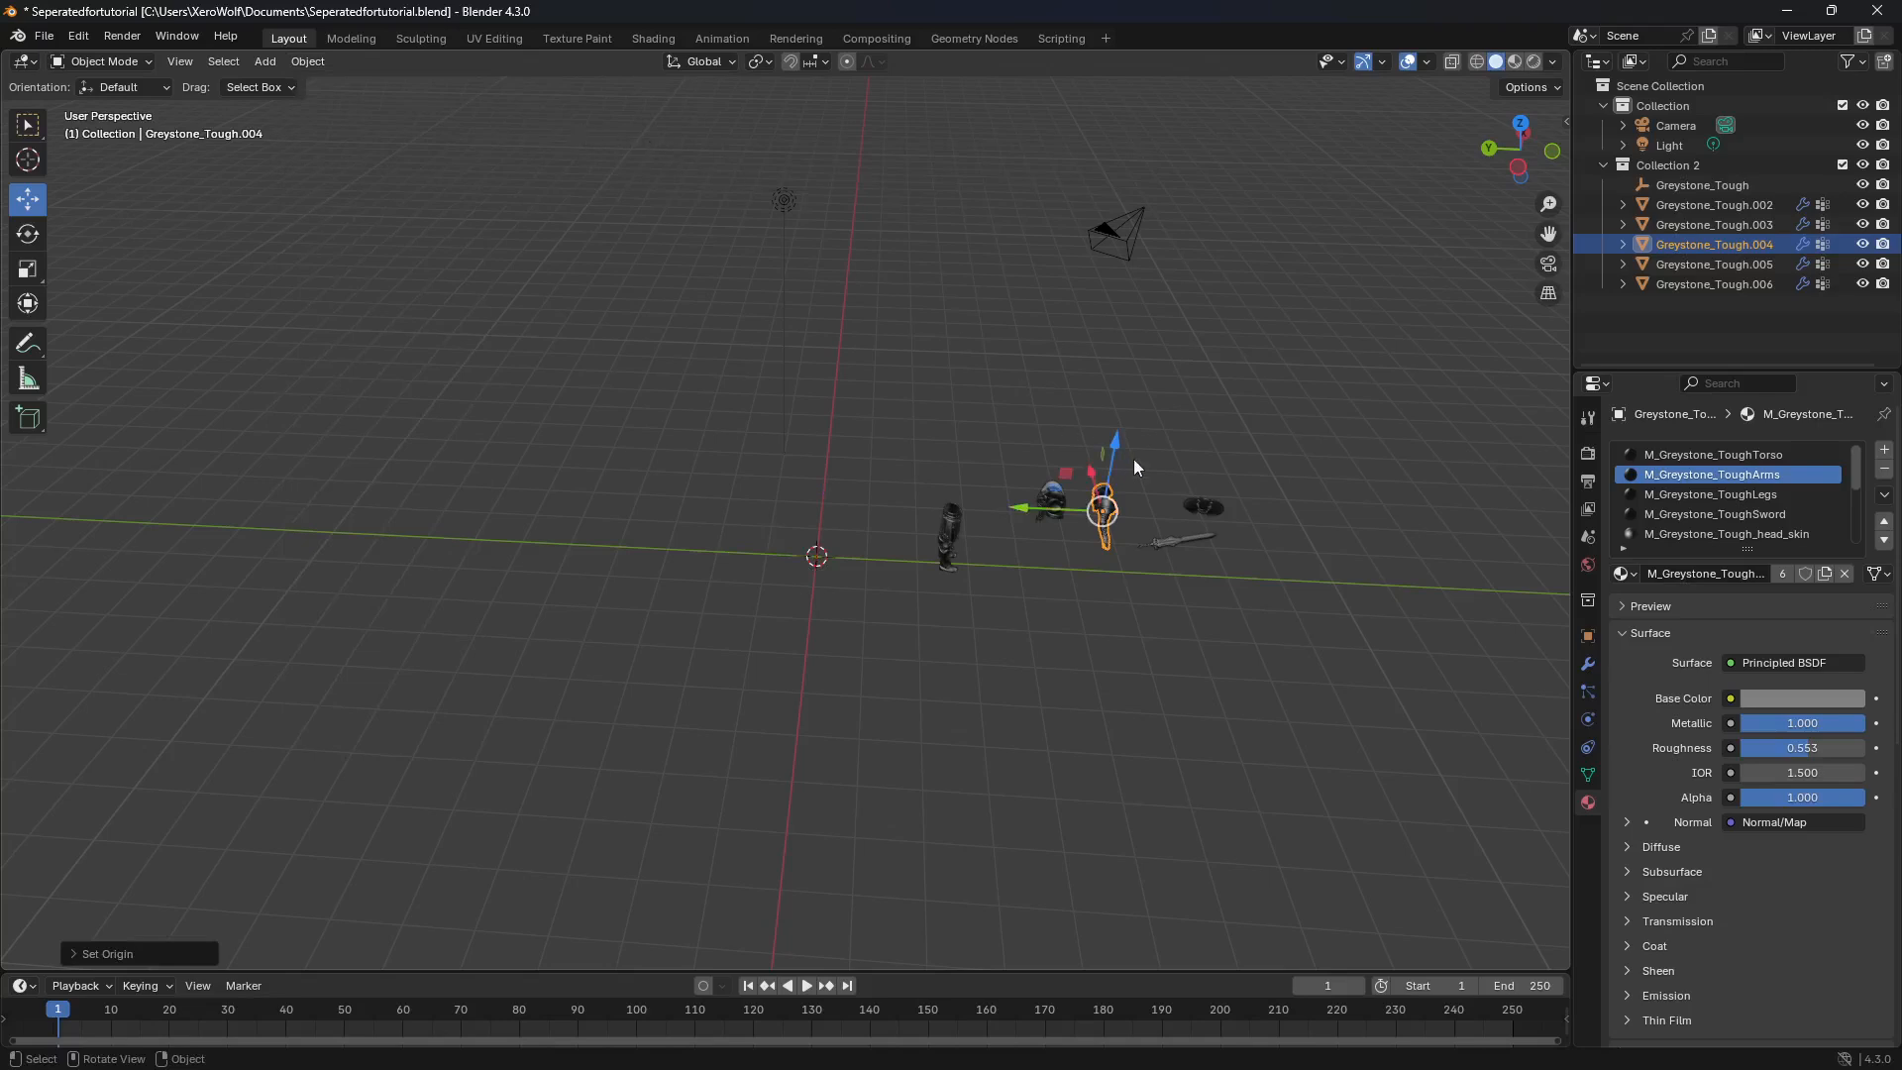
# Step: Set the origin of the shield object and then of the sword object to its own geometry
pyautogui.click(1212, 503)
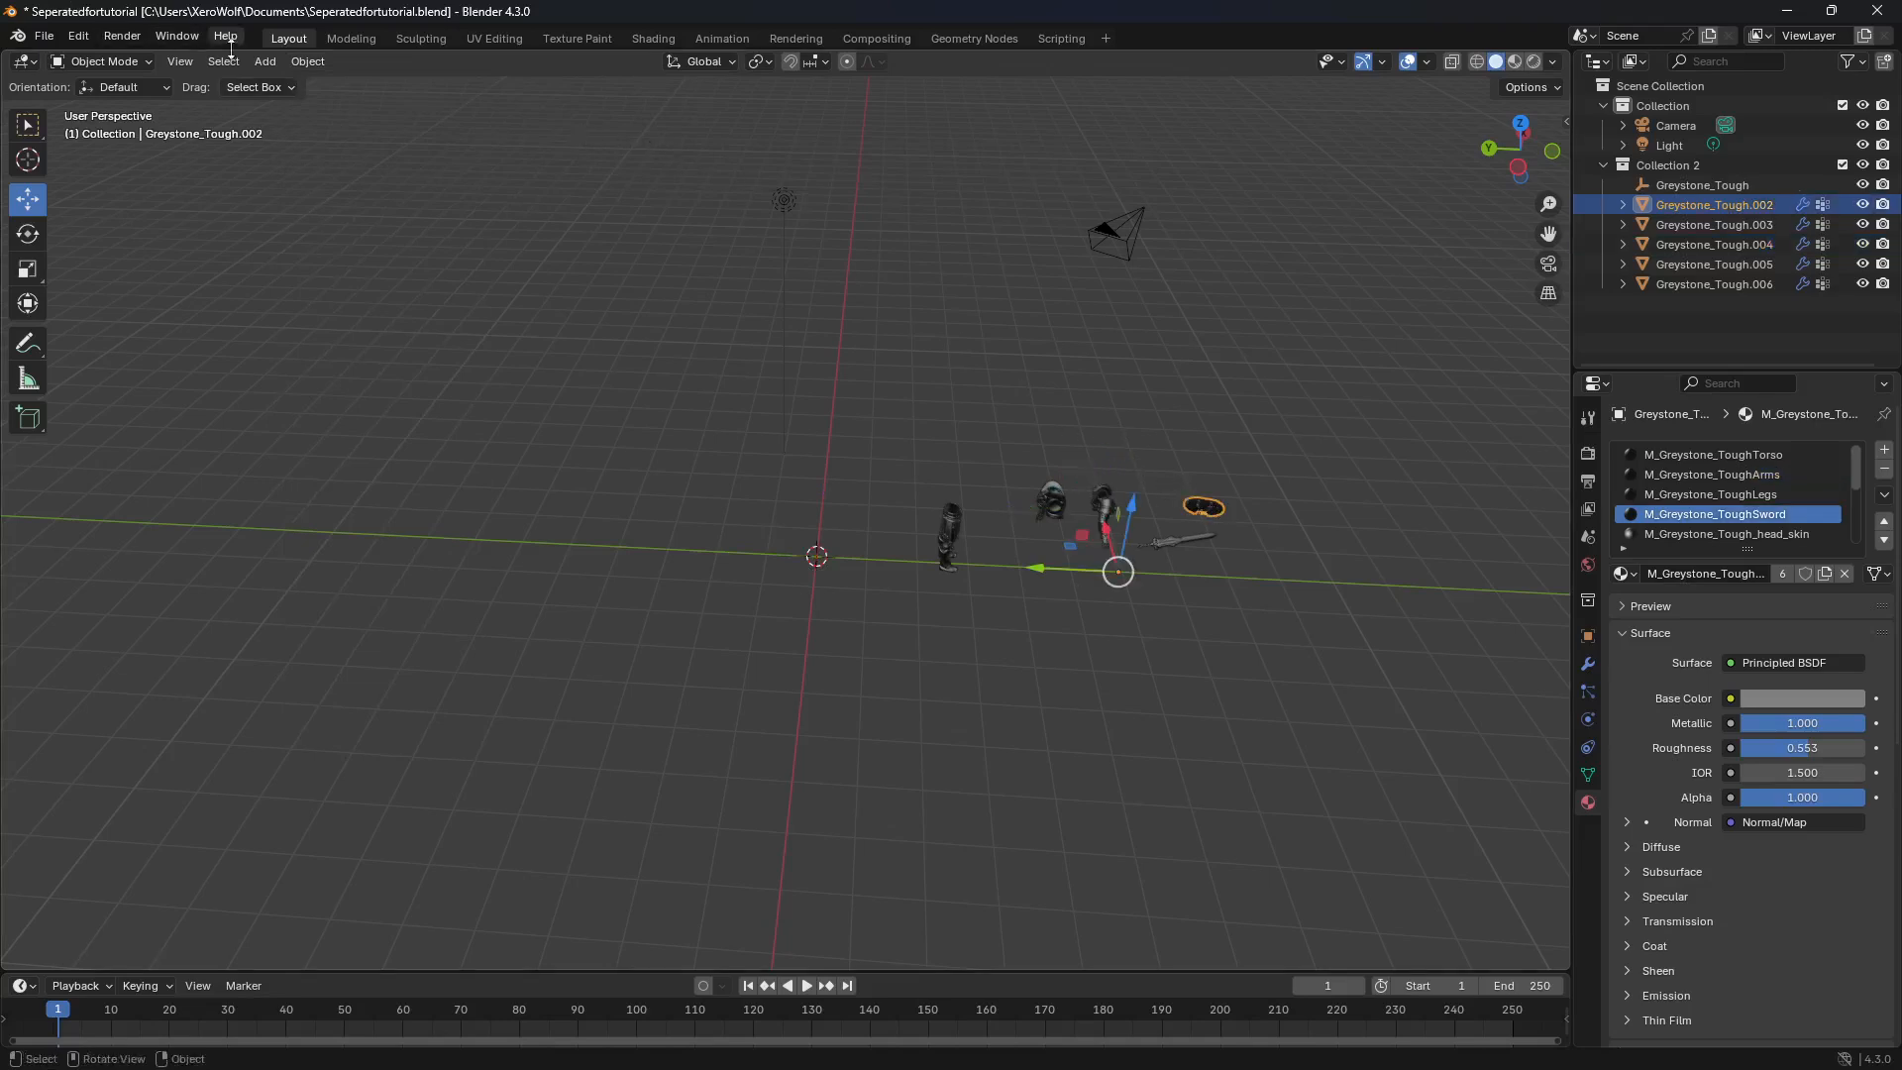
pyautogui.click(326, 63)
pyautogui.moveTo(366, 105)
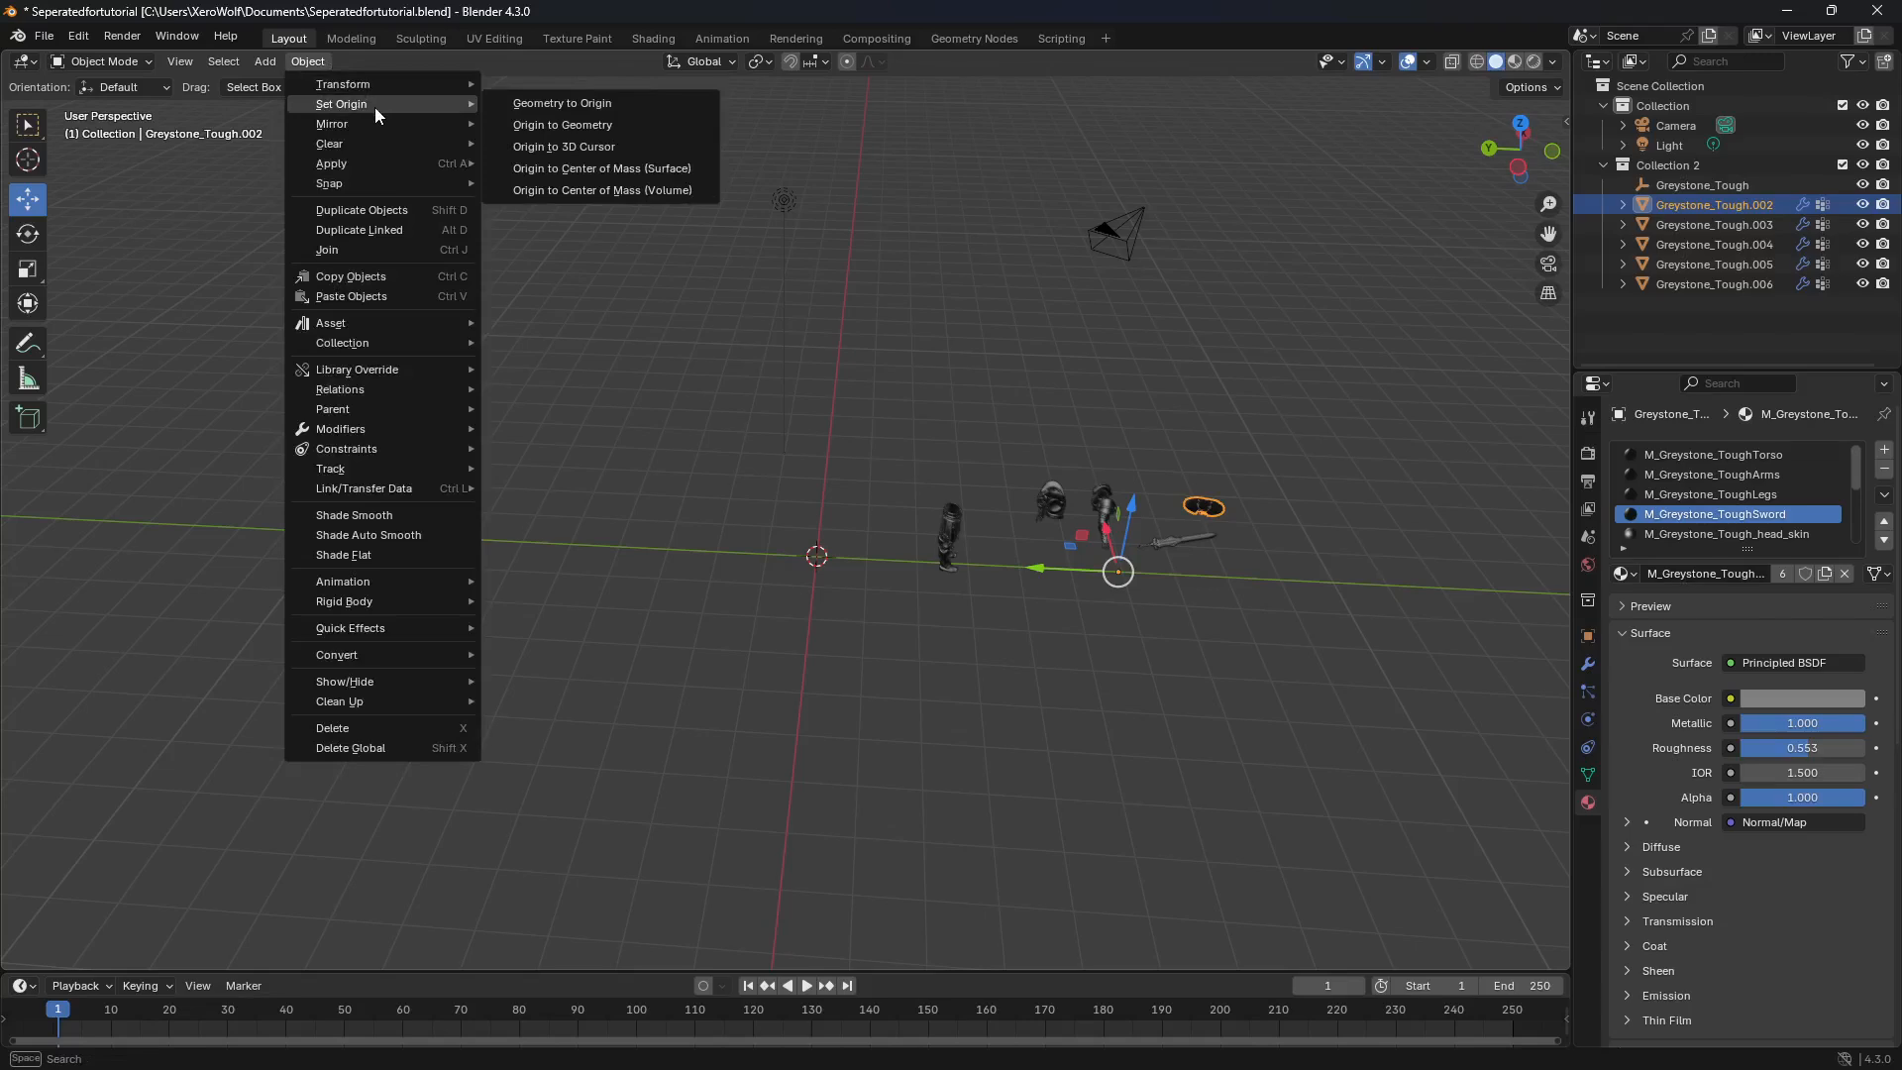
pyautogui.click(578, 127)
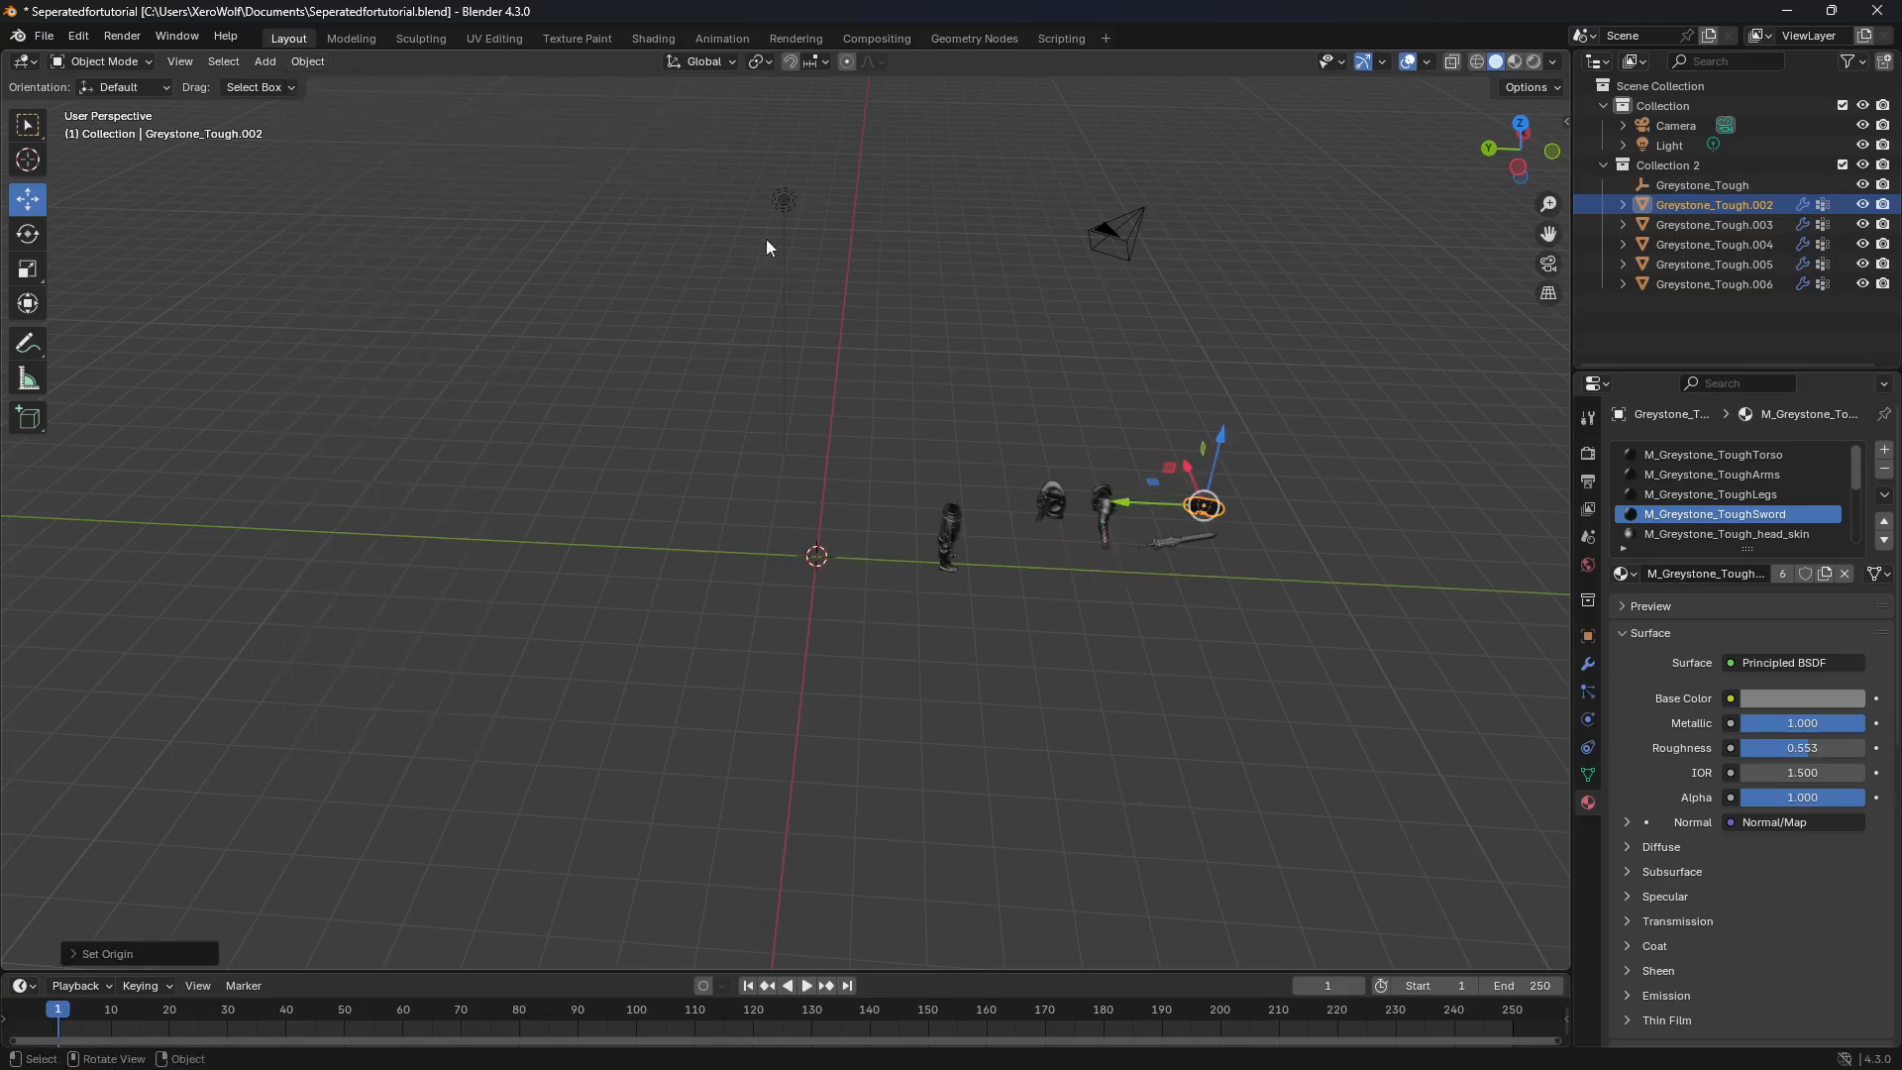
pyautogui.click(1166, 544)
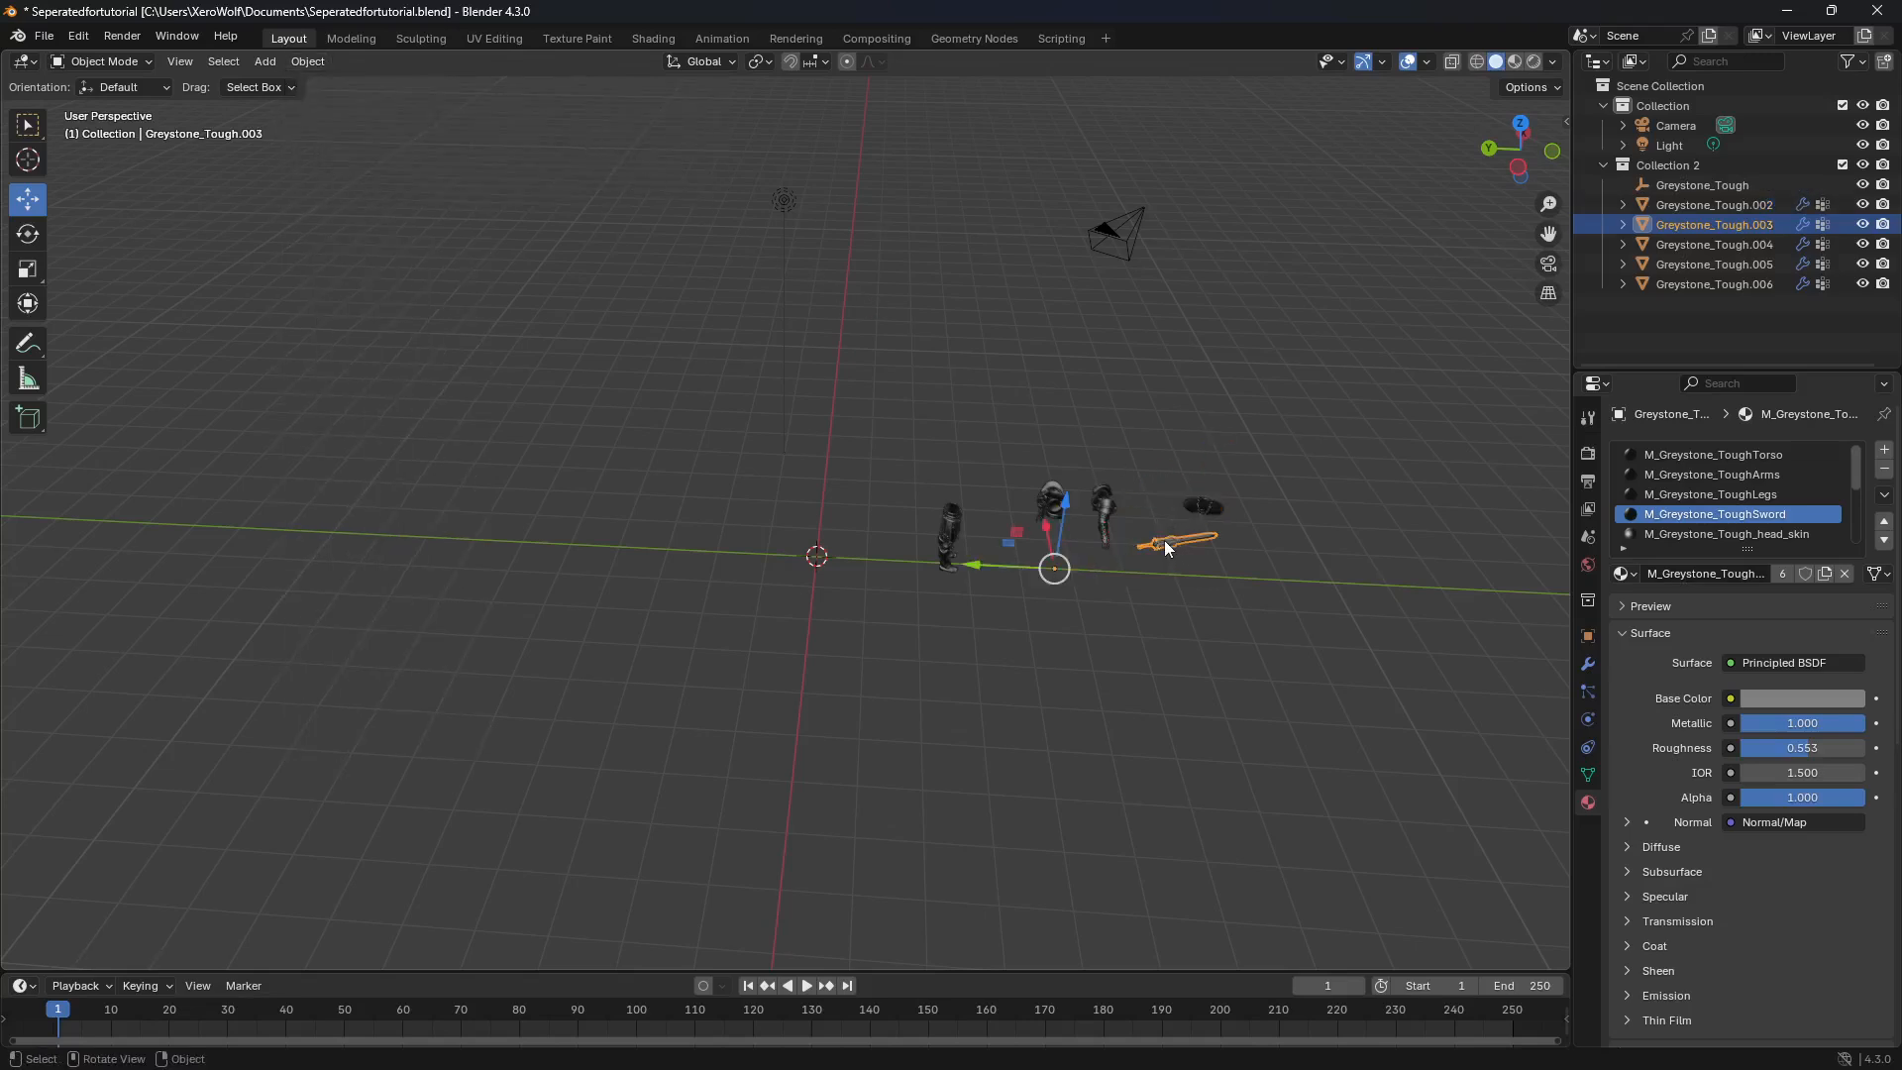
pyautogui.click(307, 61)
pyautogui.moveTo(352, 105)
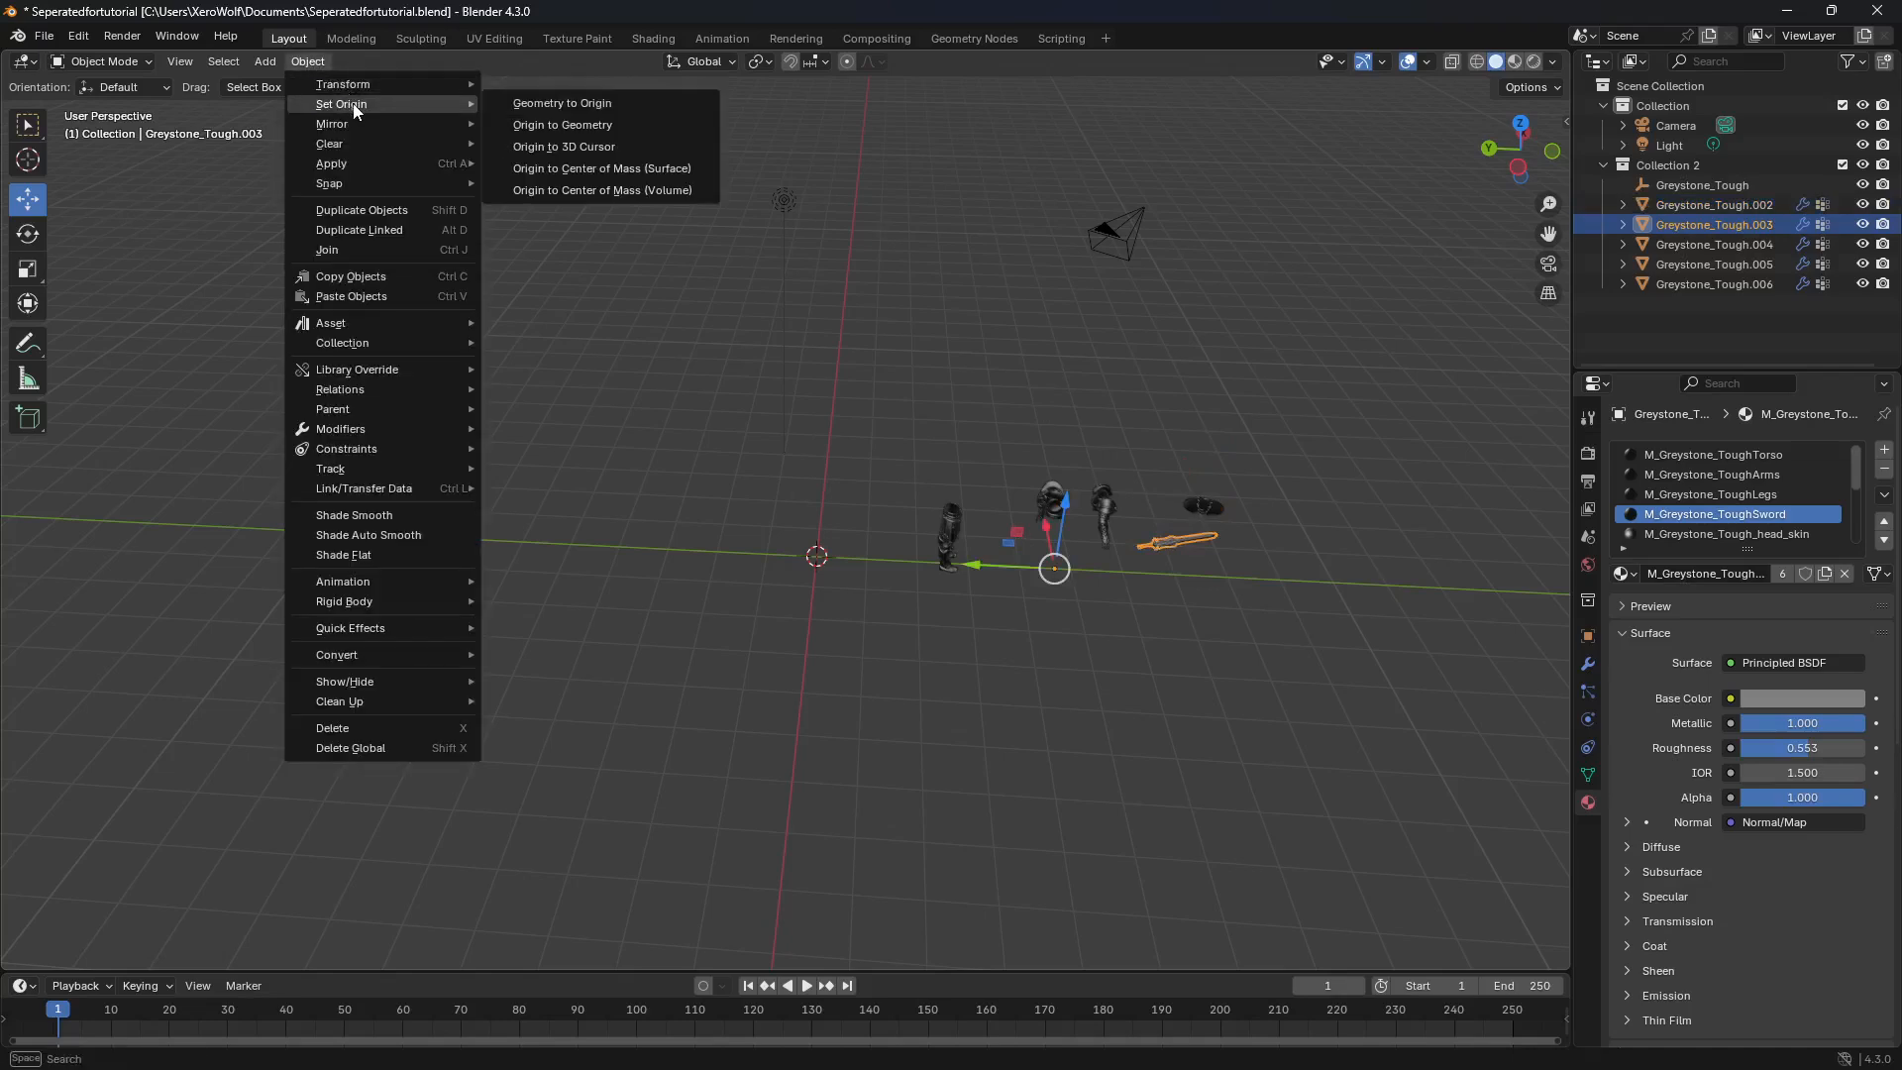
pyautogui.click(557, 125)
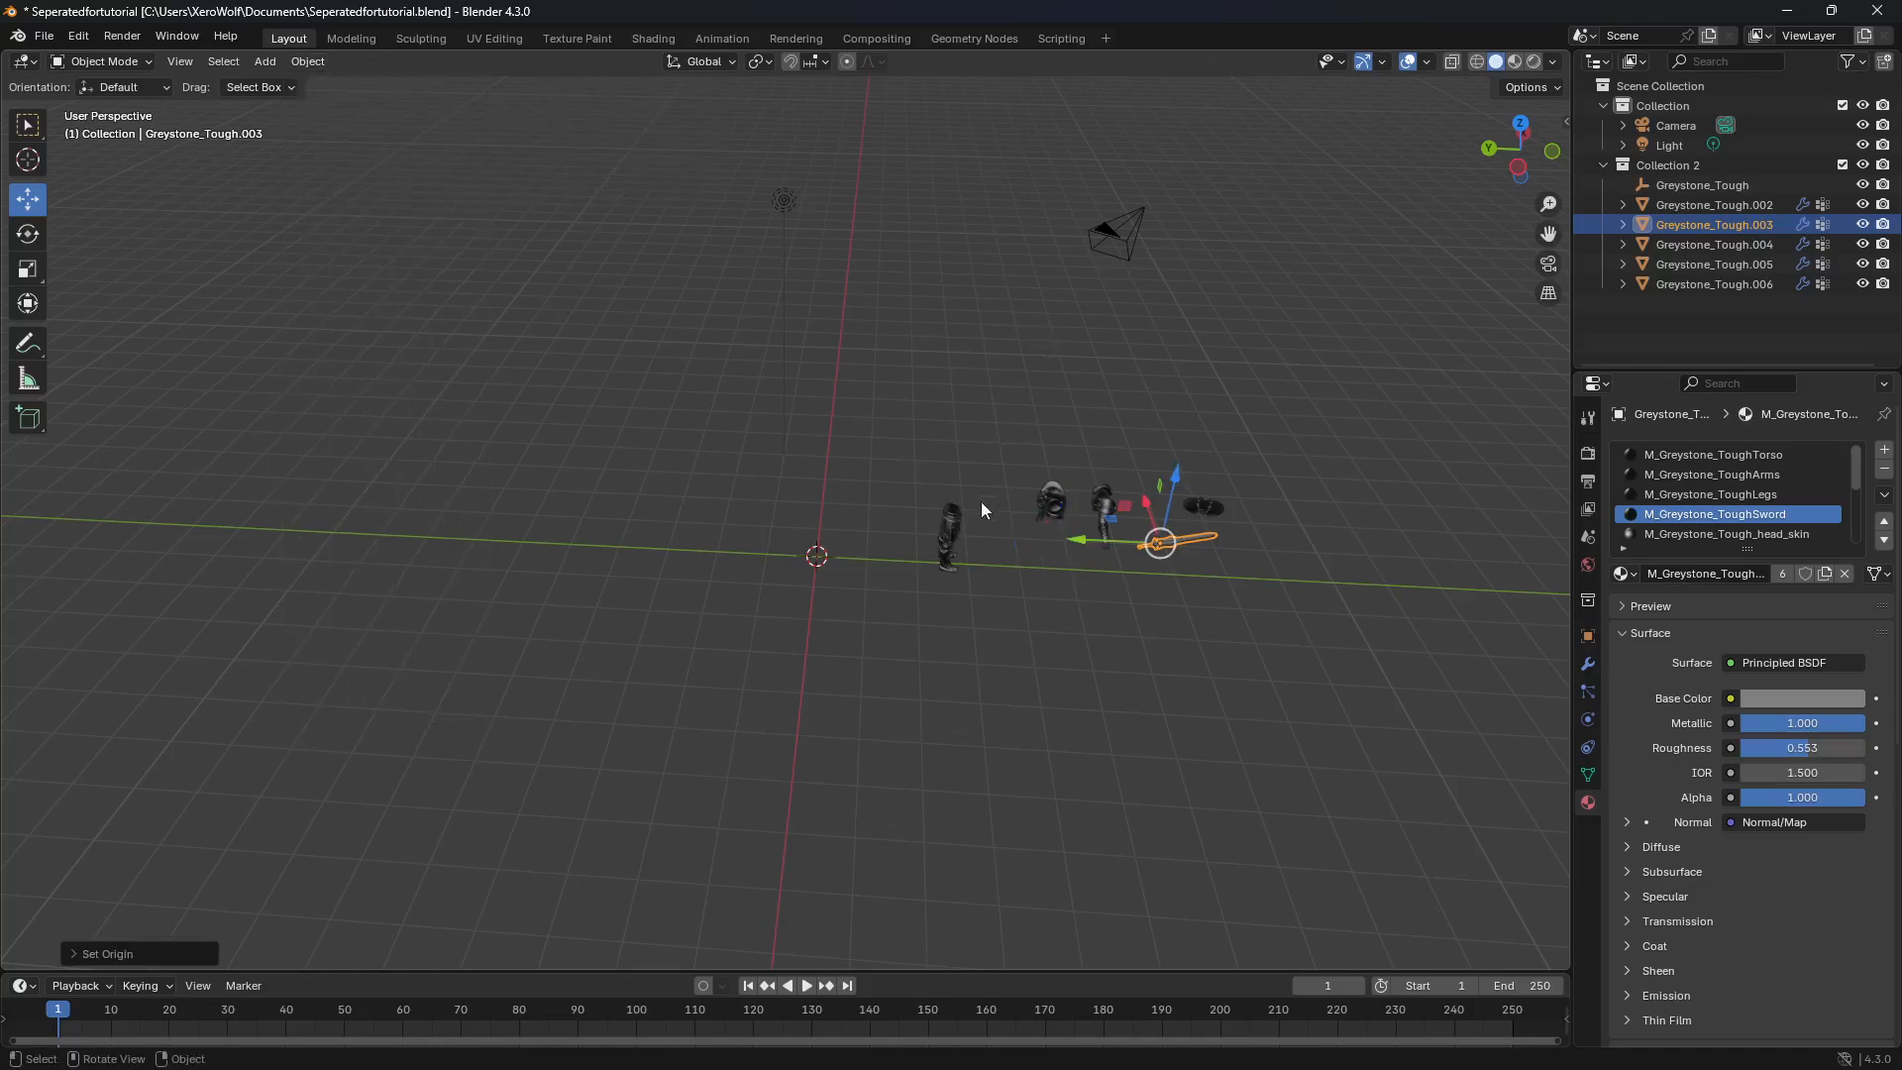
# Step: Snap the legs object to the 3D cursor at the world origin
pyautogui.click(960, 519)
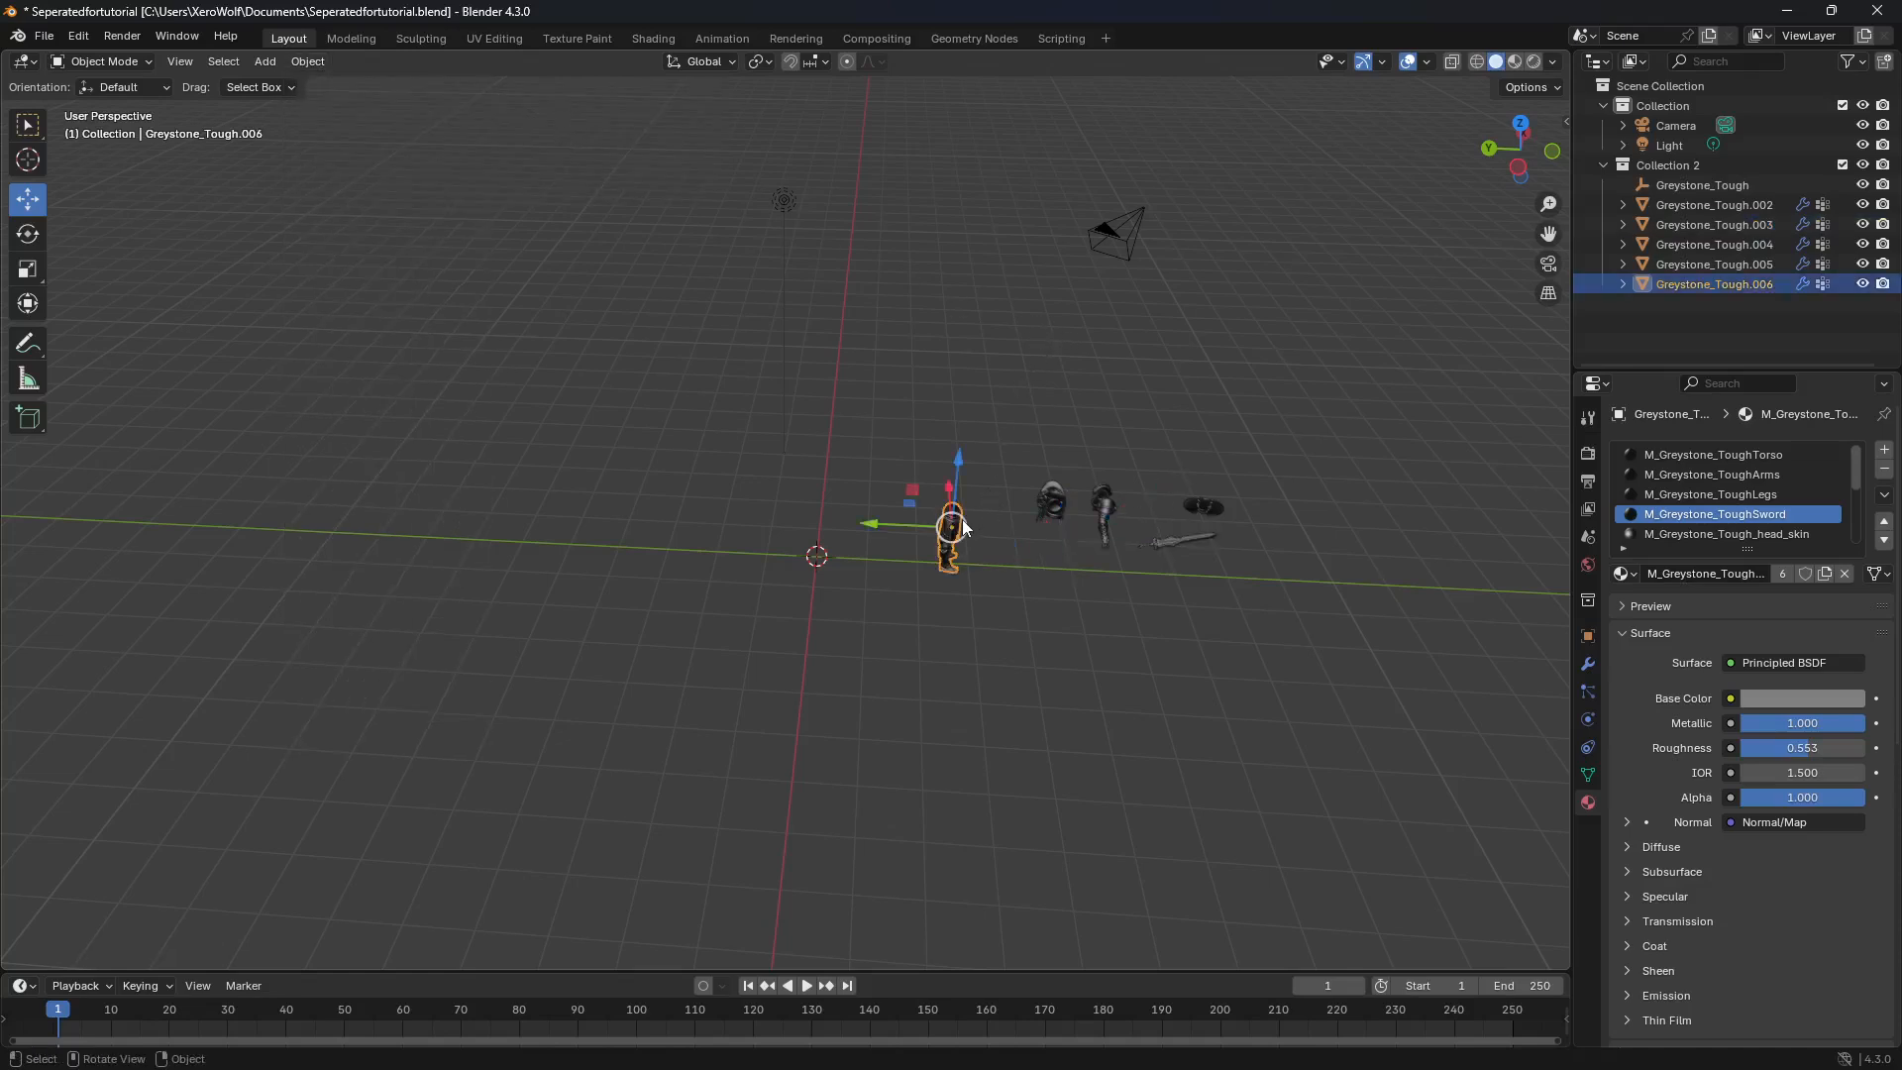
pyautogui.click(305, 63)
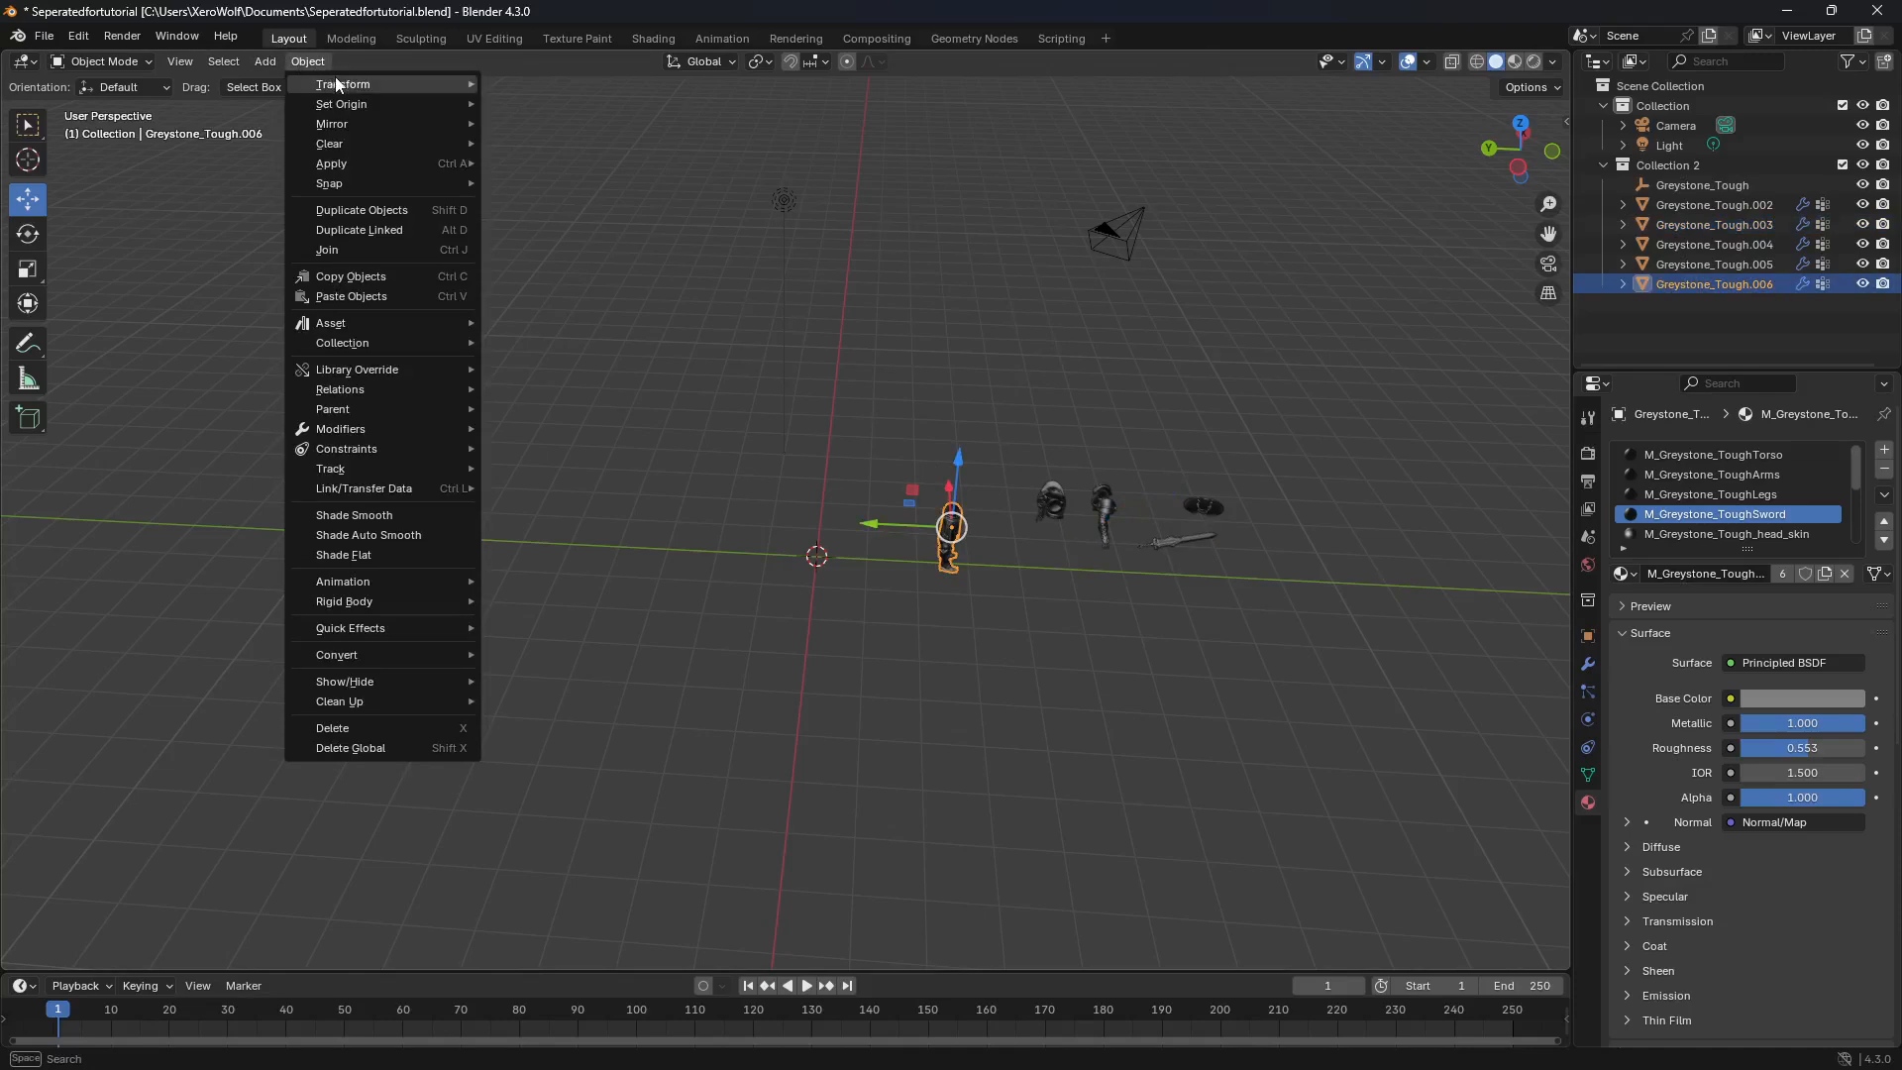
pyautogui.moveTo(341, 79)
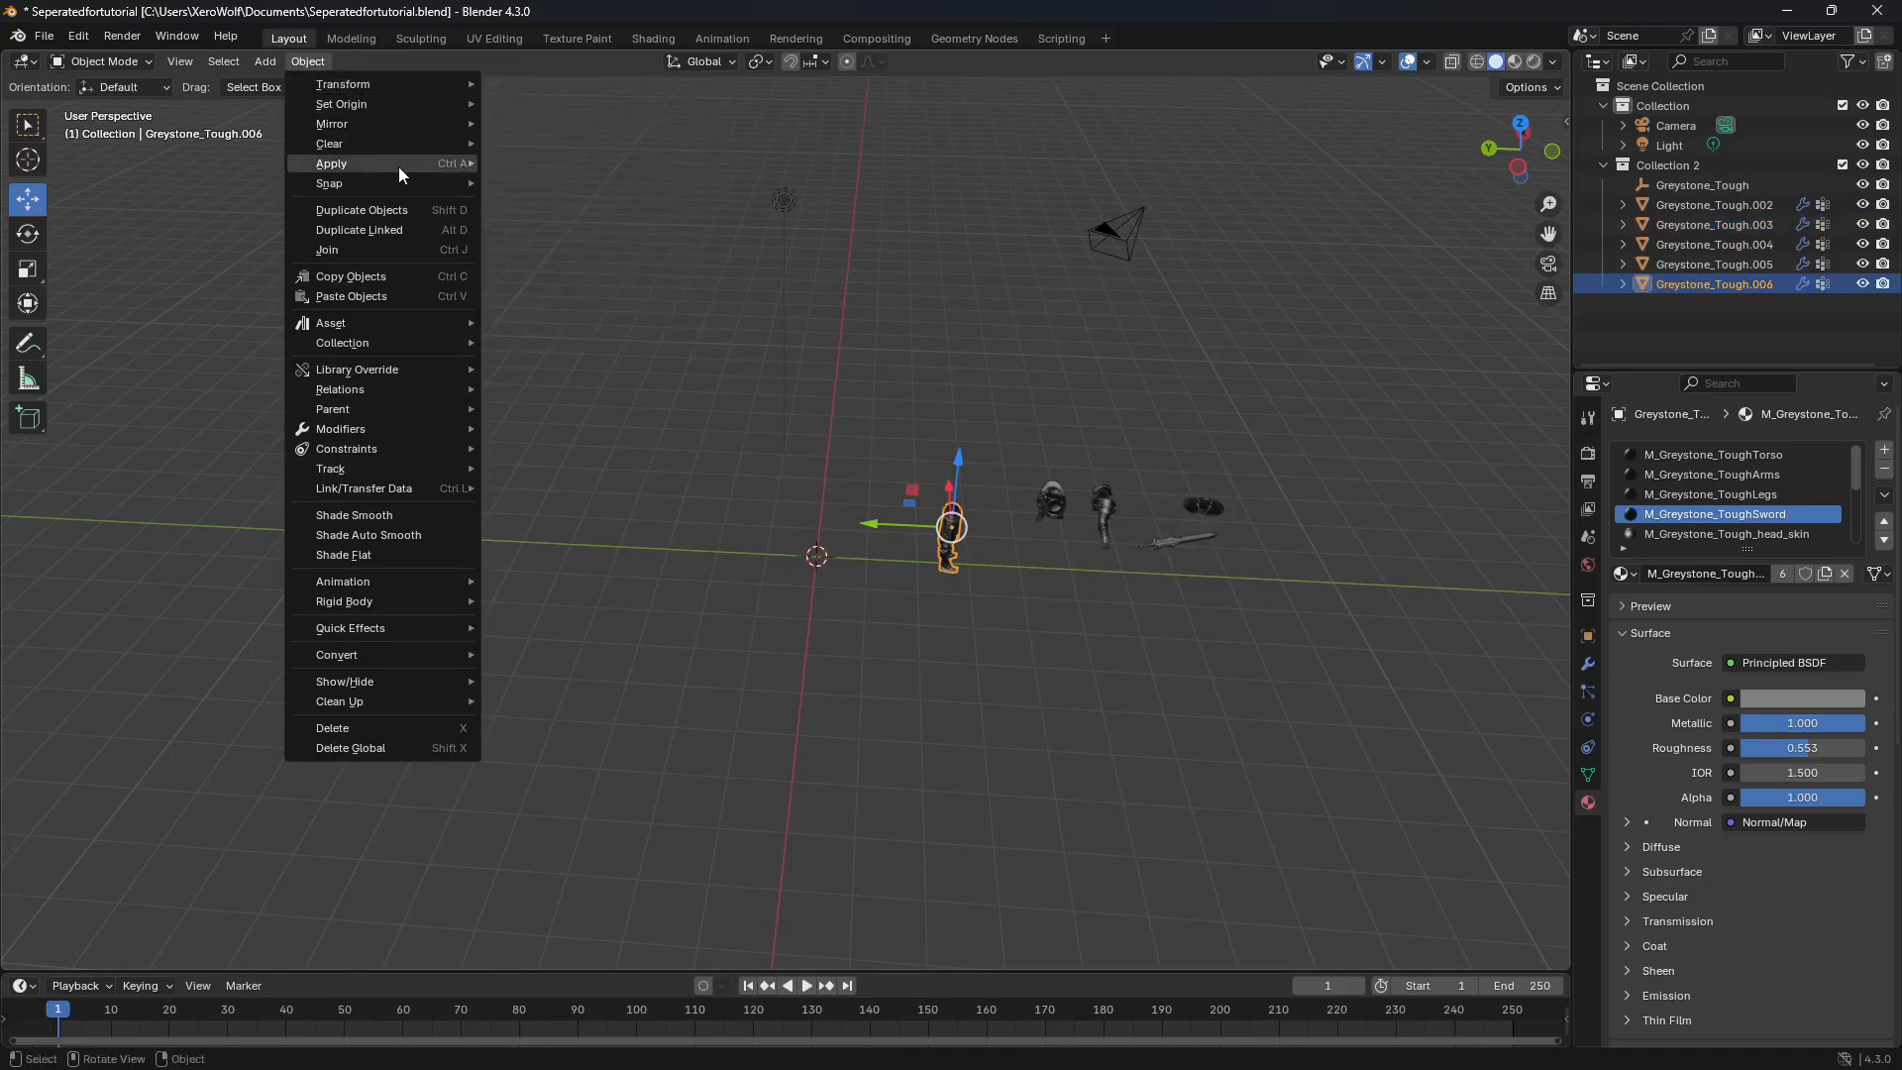
pyautogui.moveTo(398, 165)
pyautogui.moveTo(461, 182)
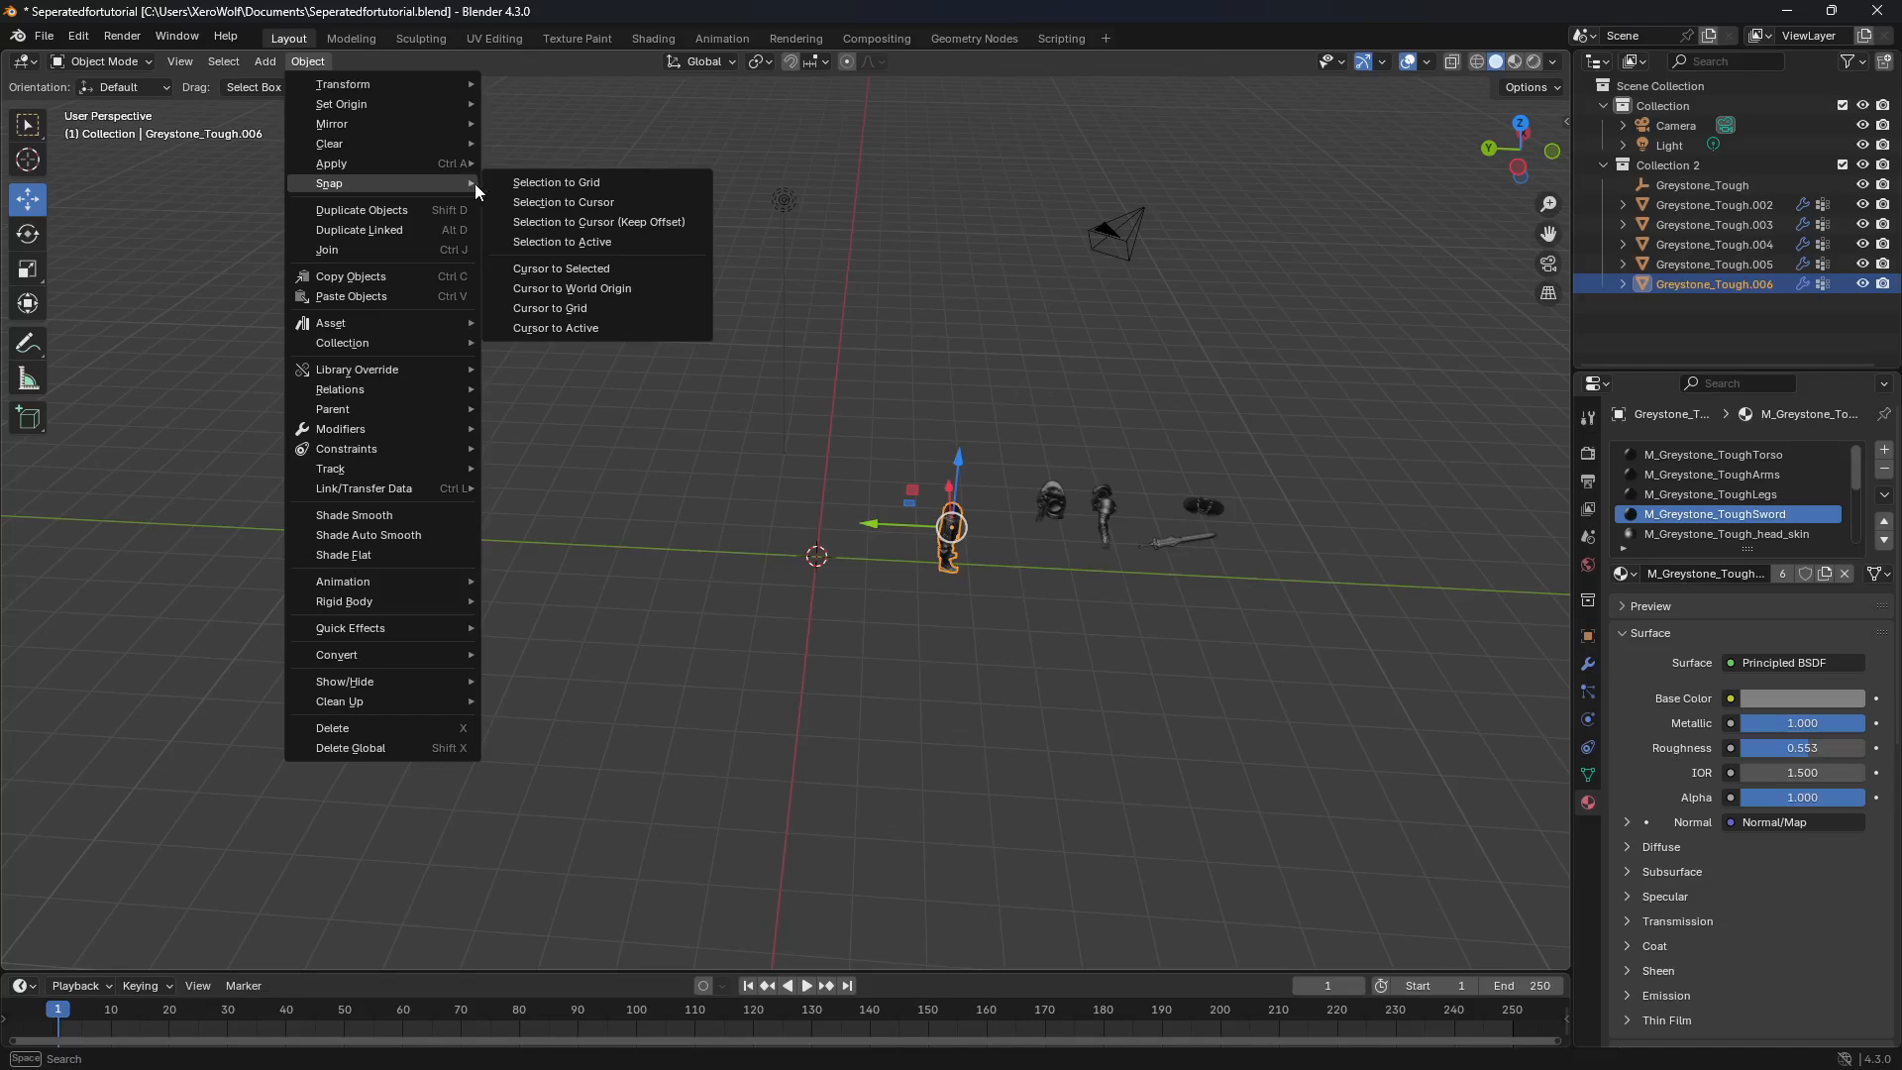
pyautogui.click(622, 202)
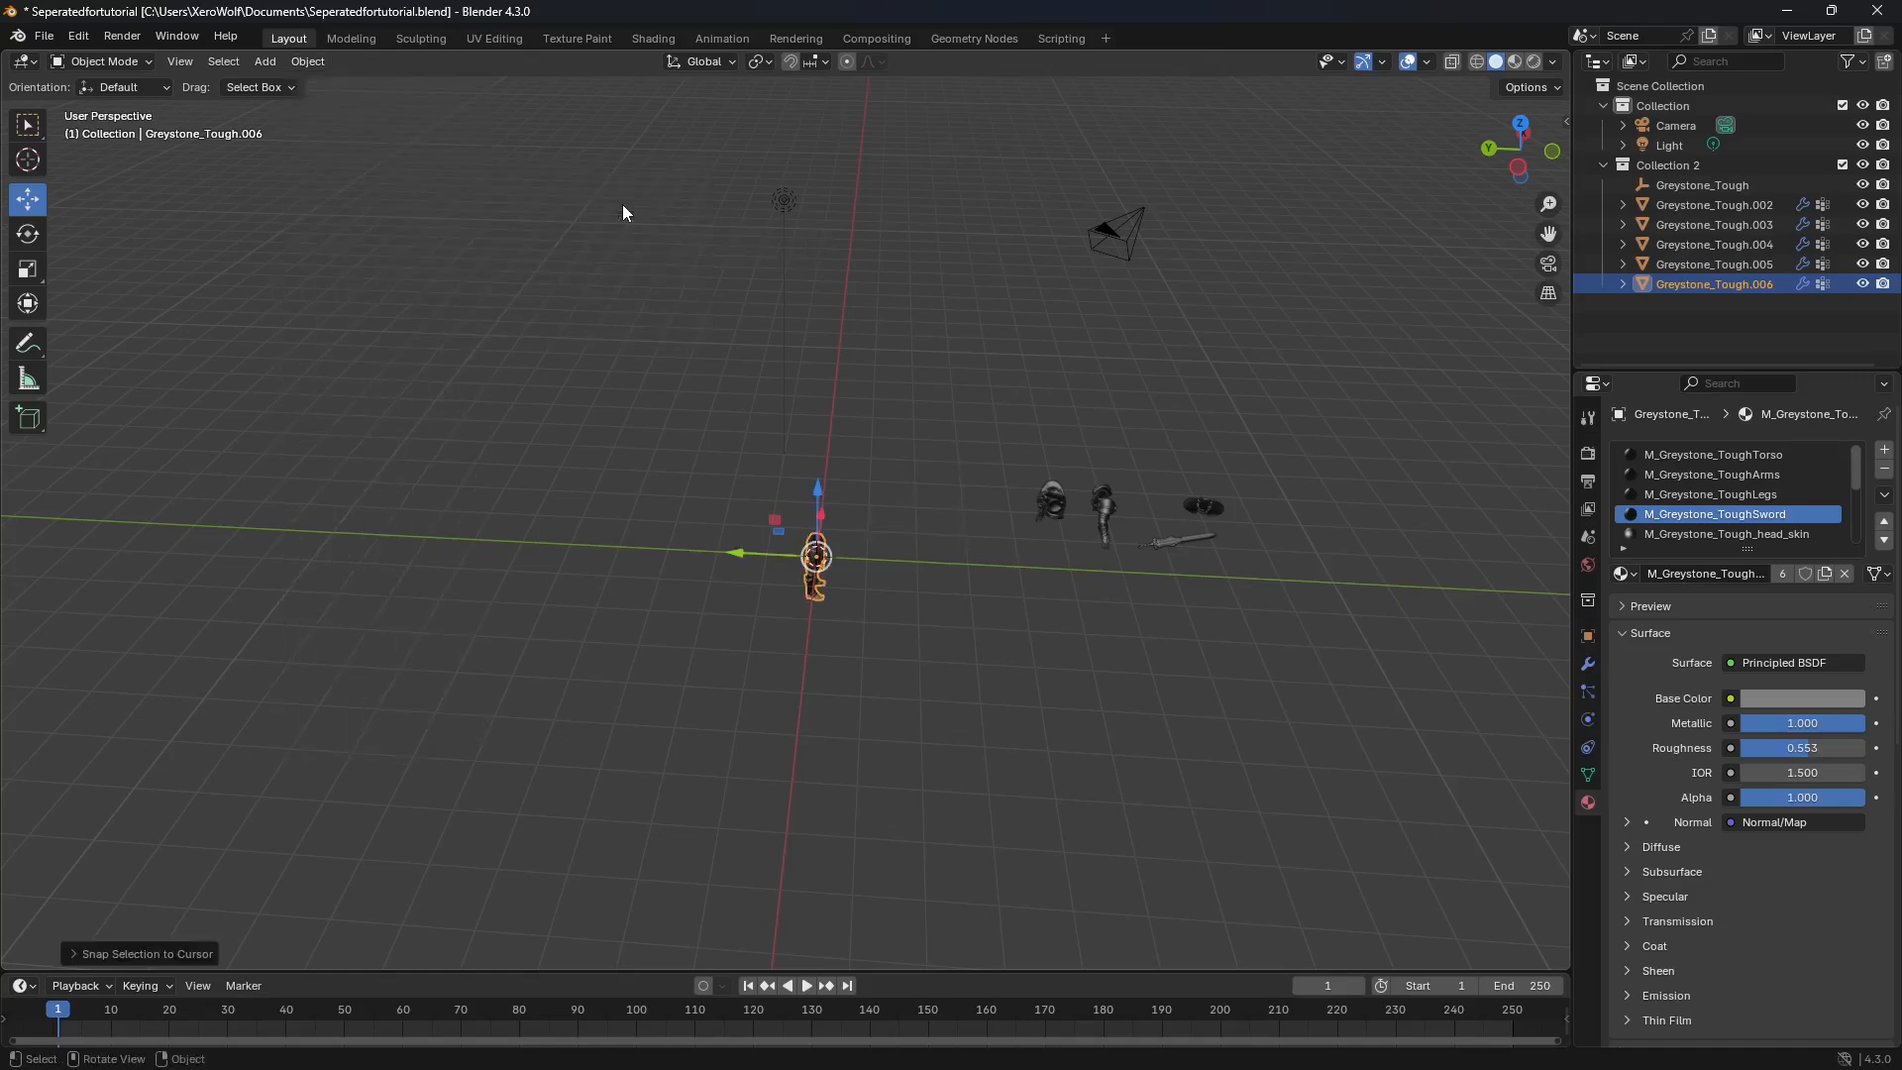
# Step: Snap the torso object and then the arms object to the 3D cursor at the world origin
pyautogui.click(1060, 487)
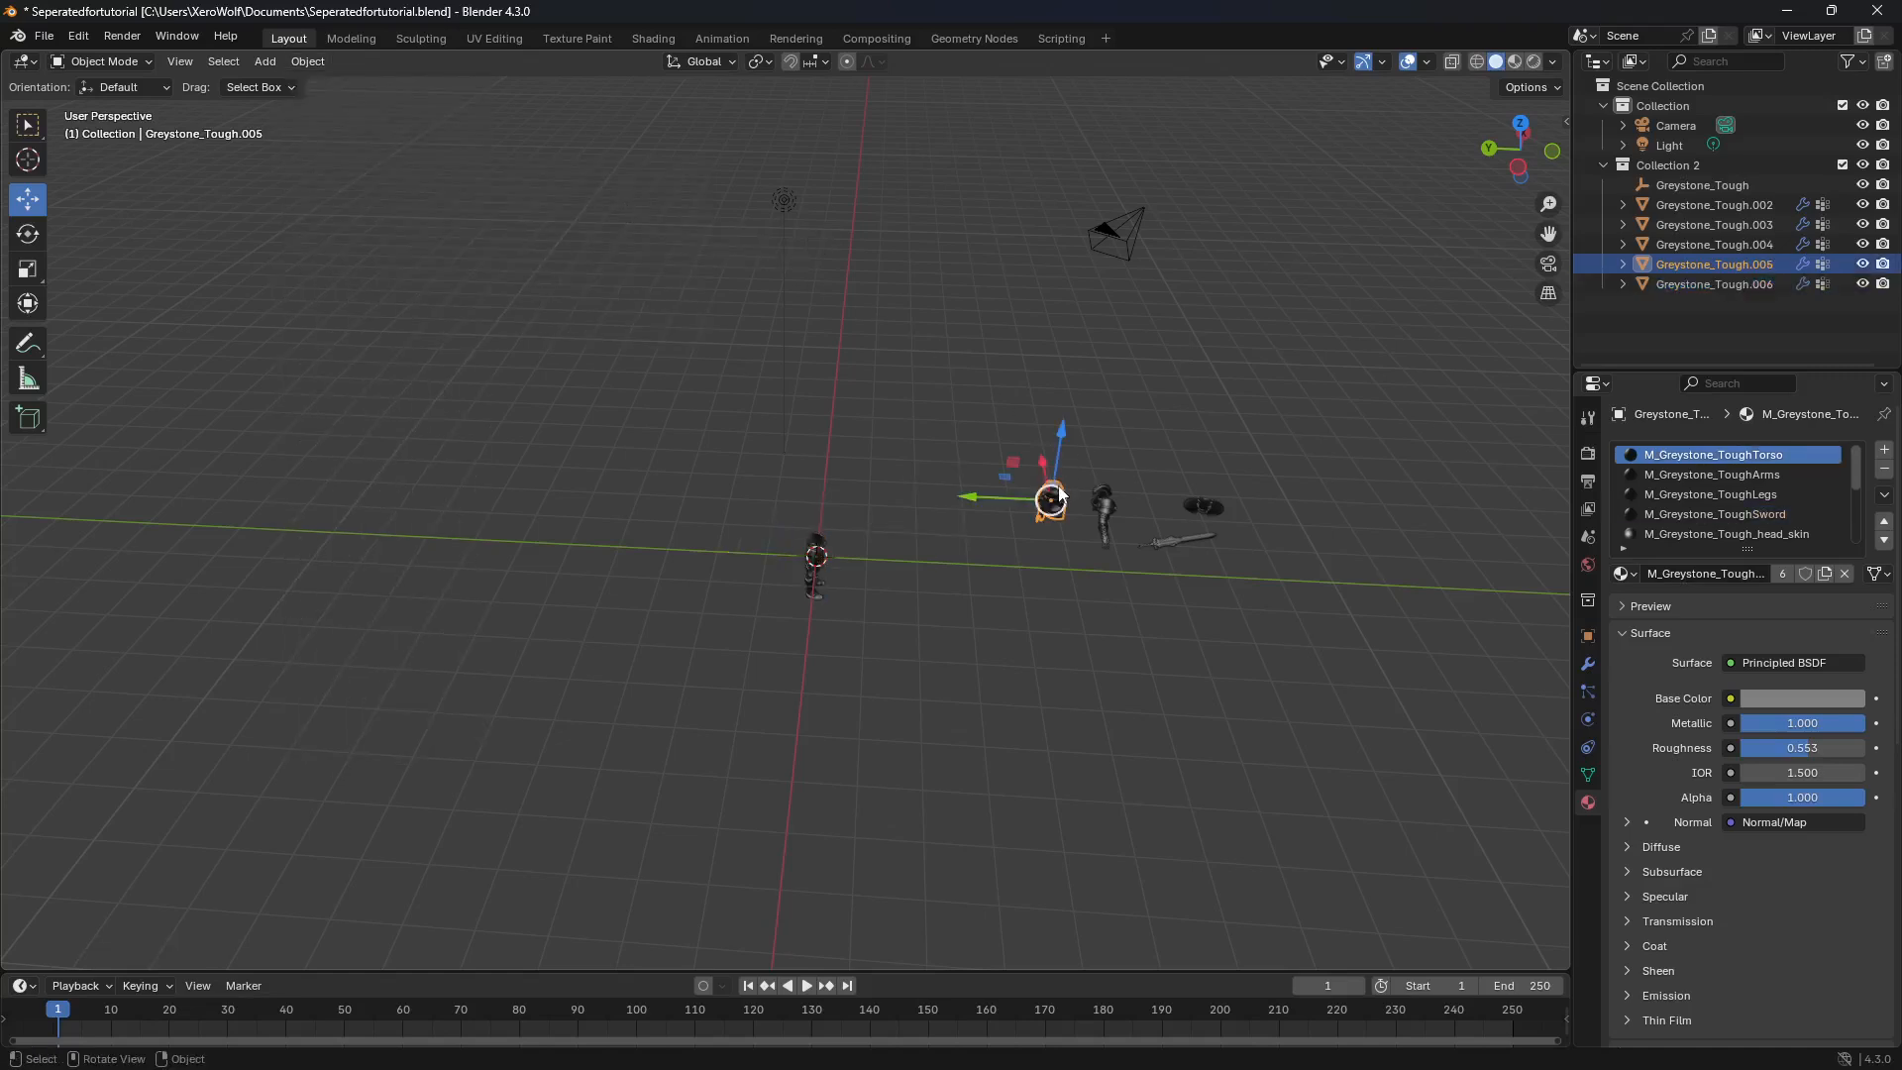
pyautogui.click(308, 62)
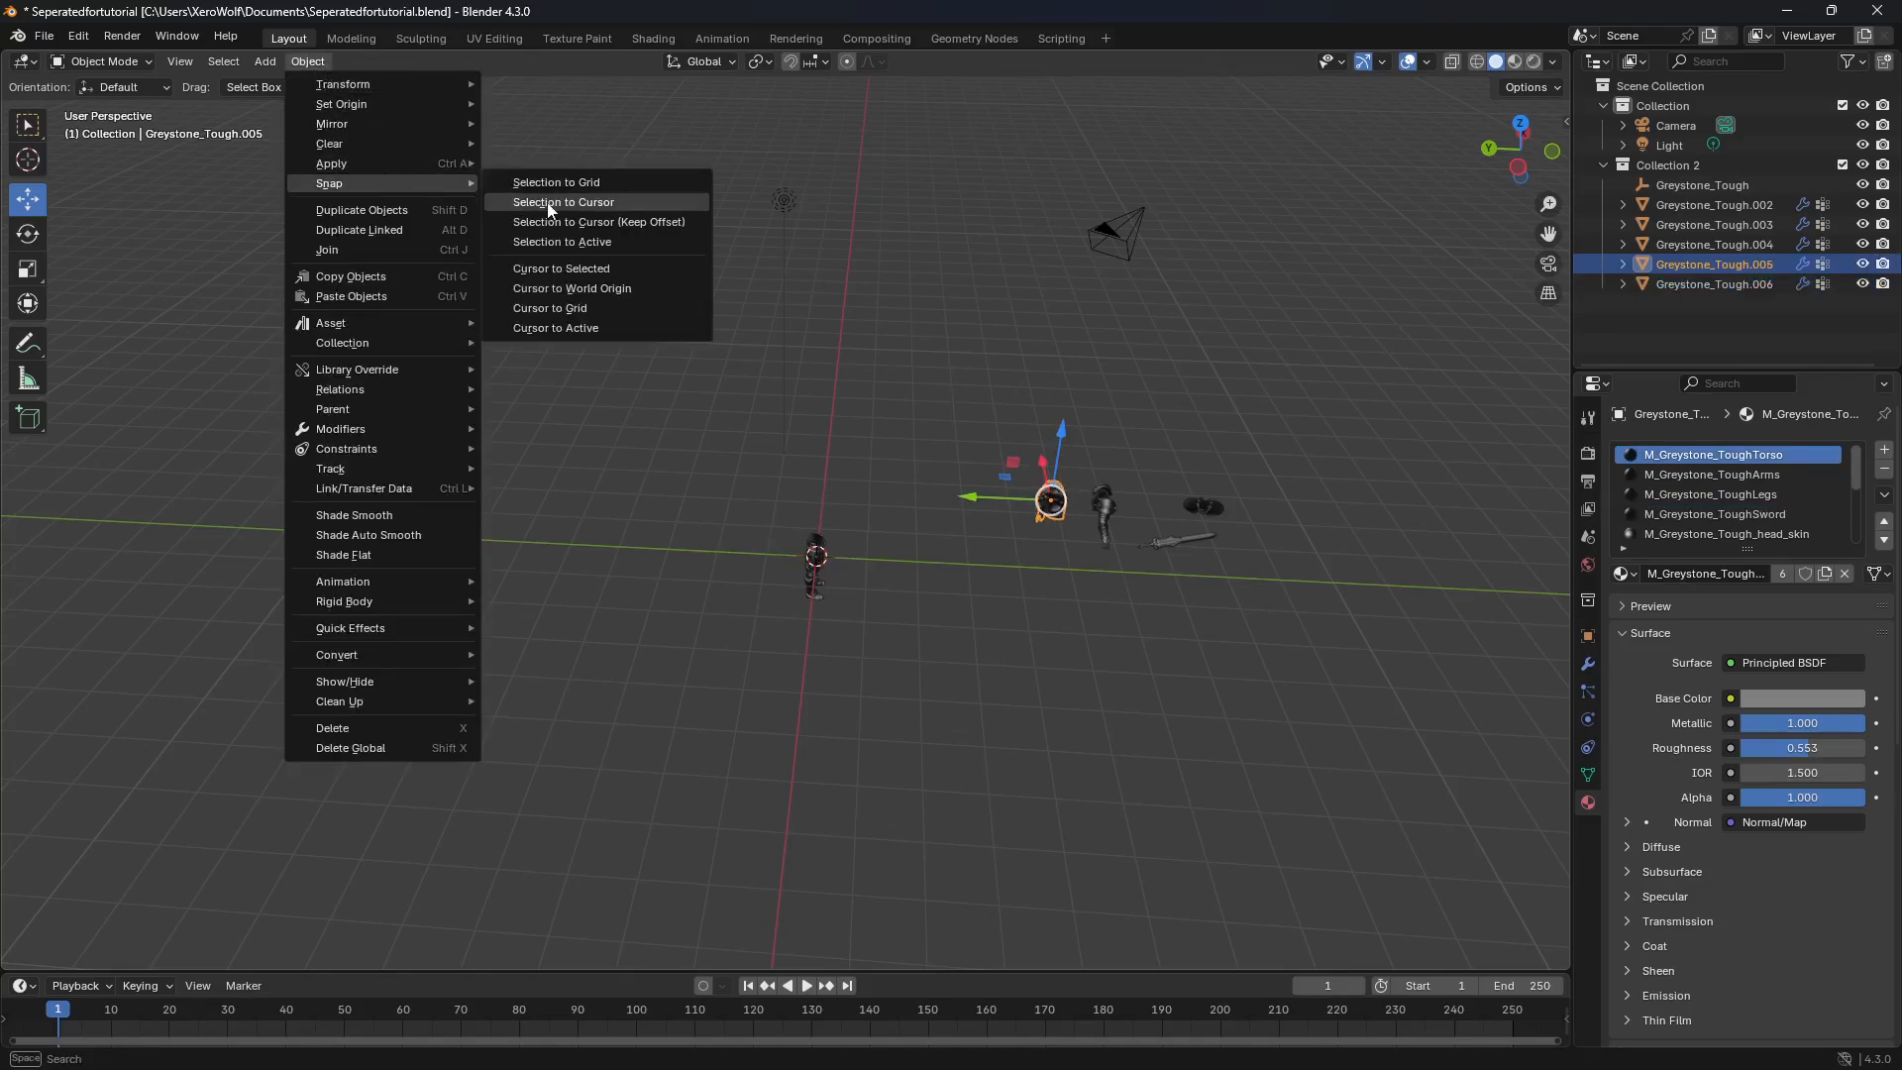
pyautogui.click(581, 208)
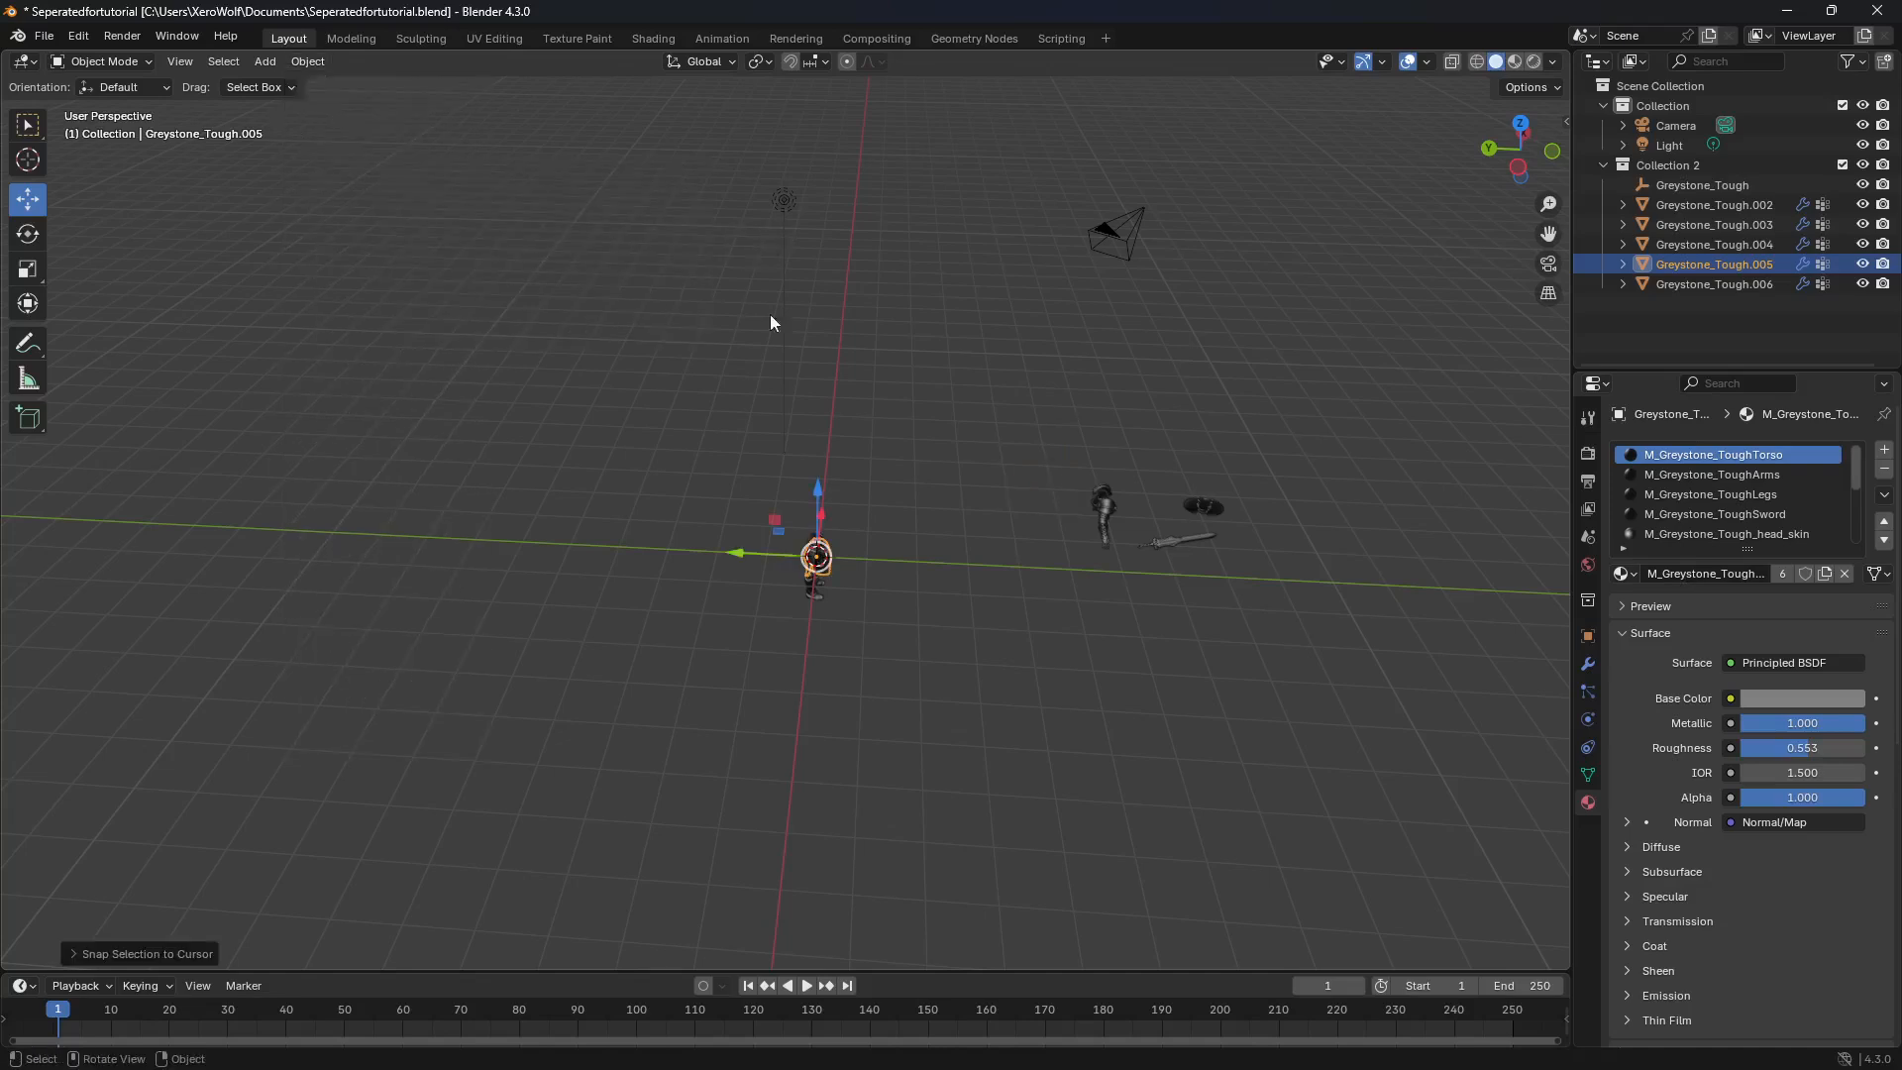
pyautogui.click(1102, 495)
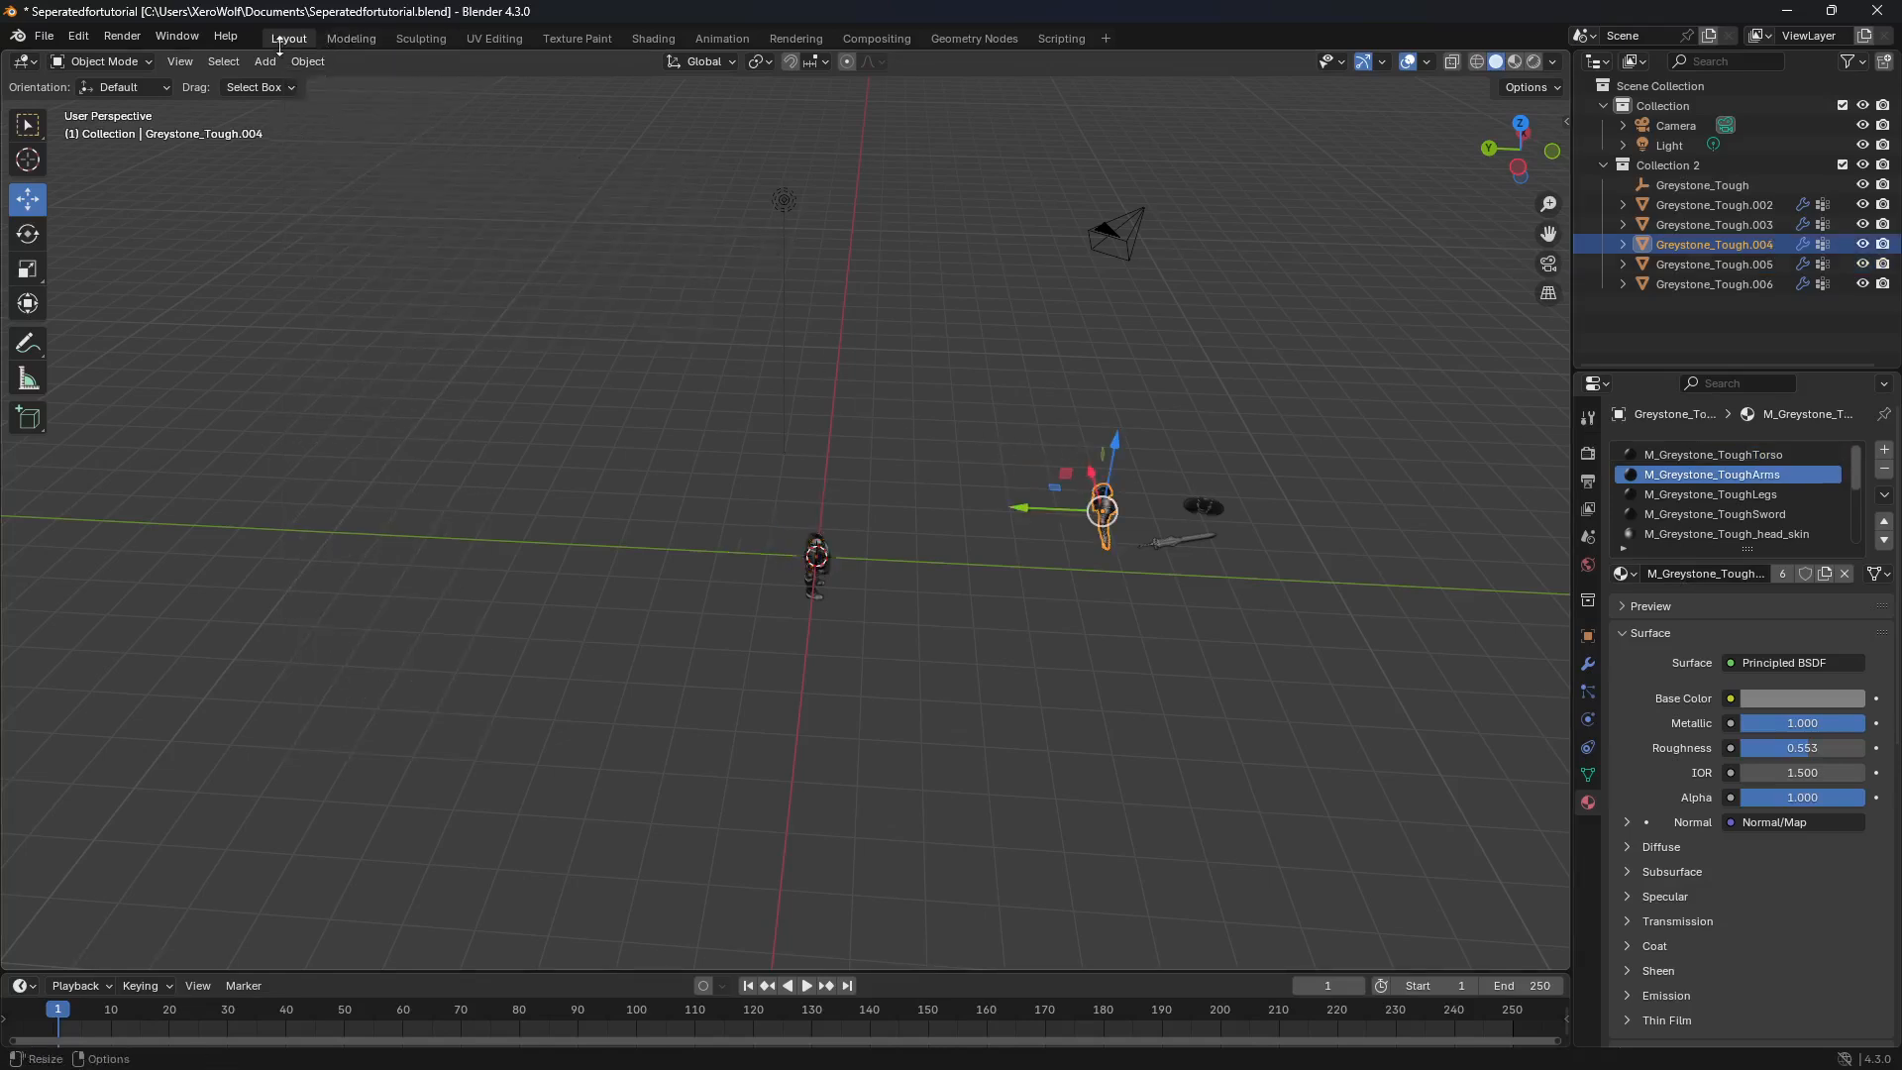
pyautogui.click(308, 62)
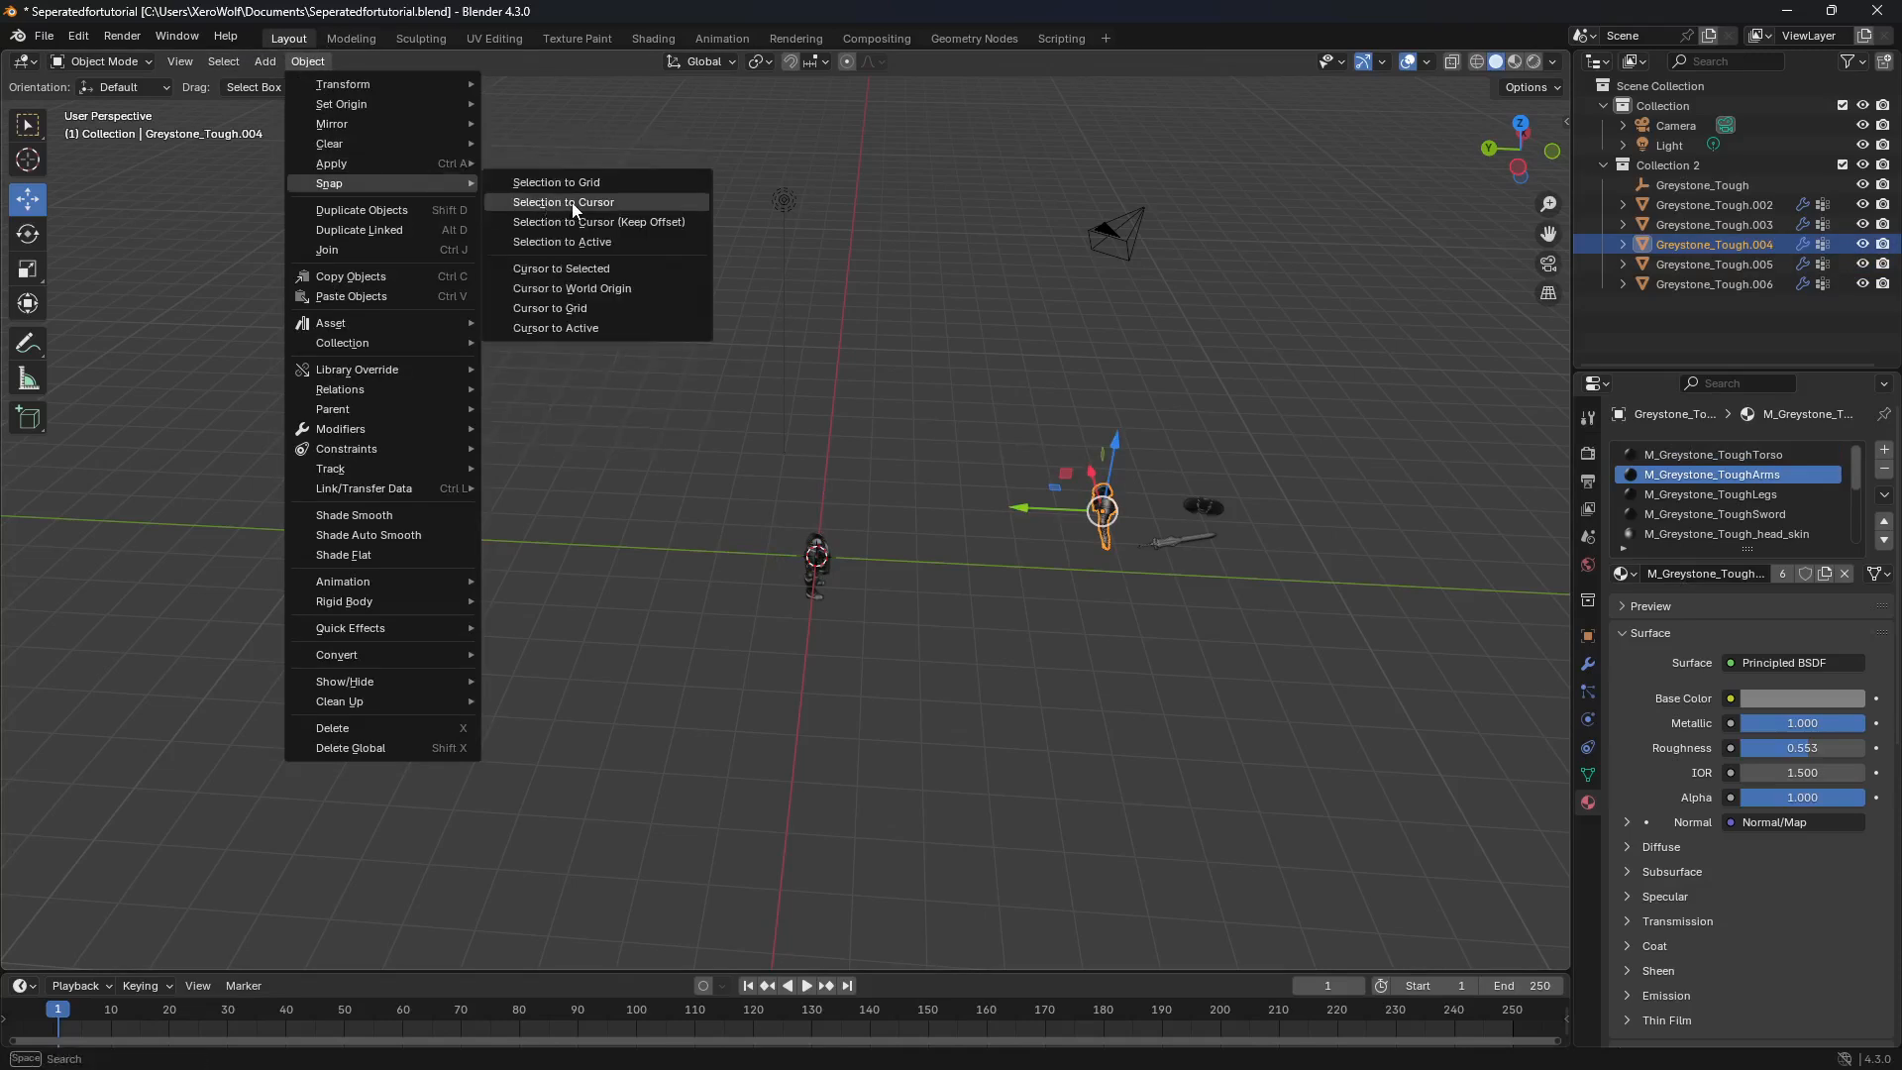
pyautogui.click(575, 204)
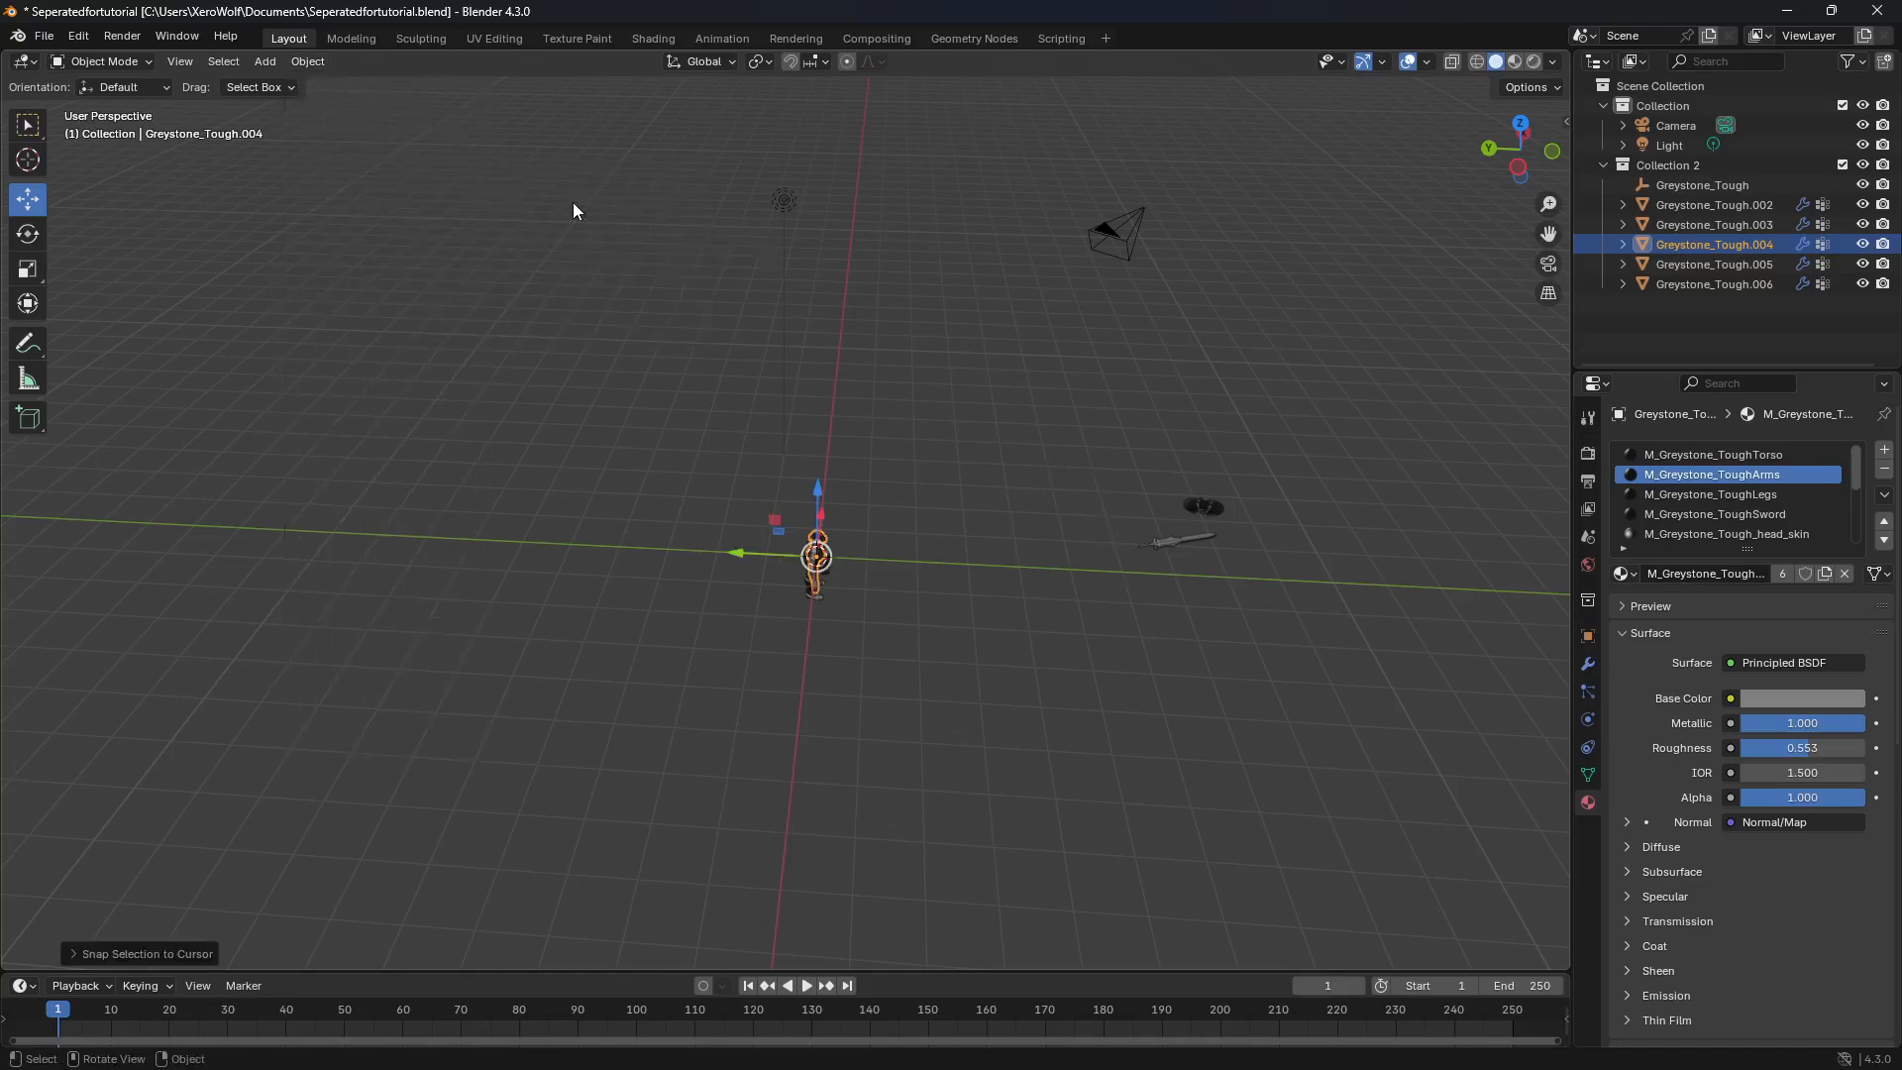
# Step: Snap the shield object and then the sword object to the 3D cursor at the world origin
pyautogui.click(1206, 502)
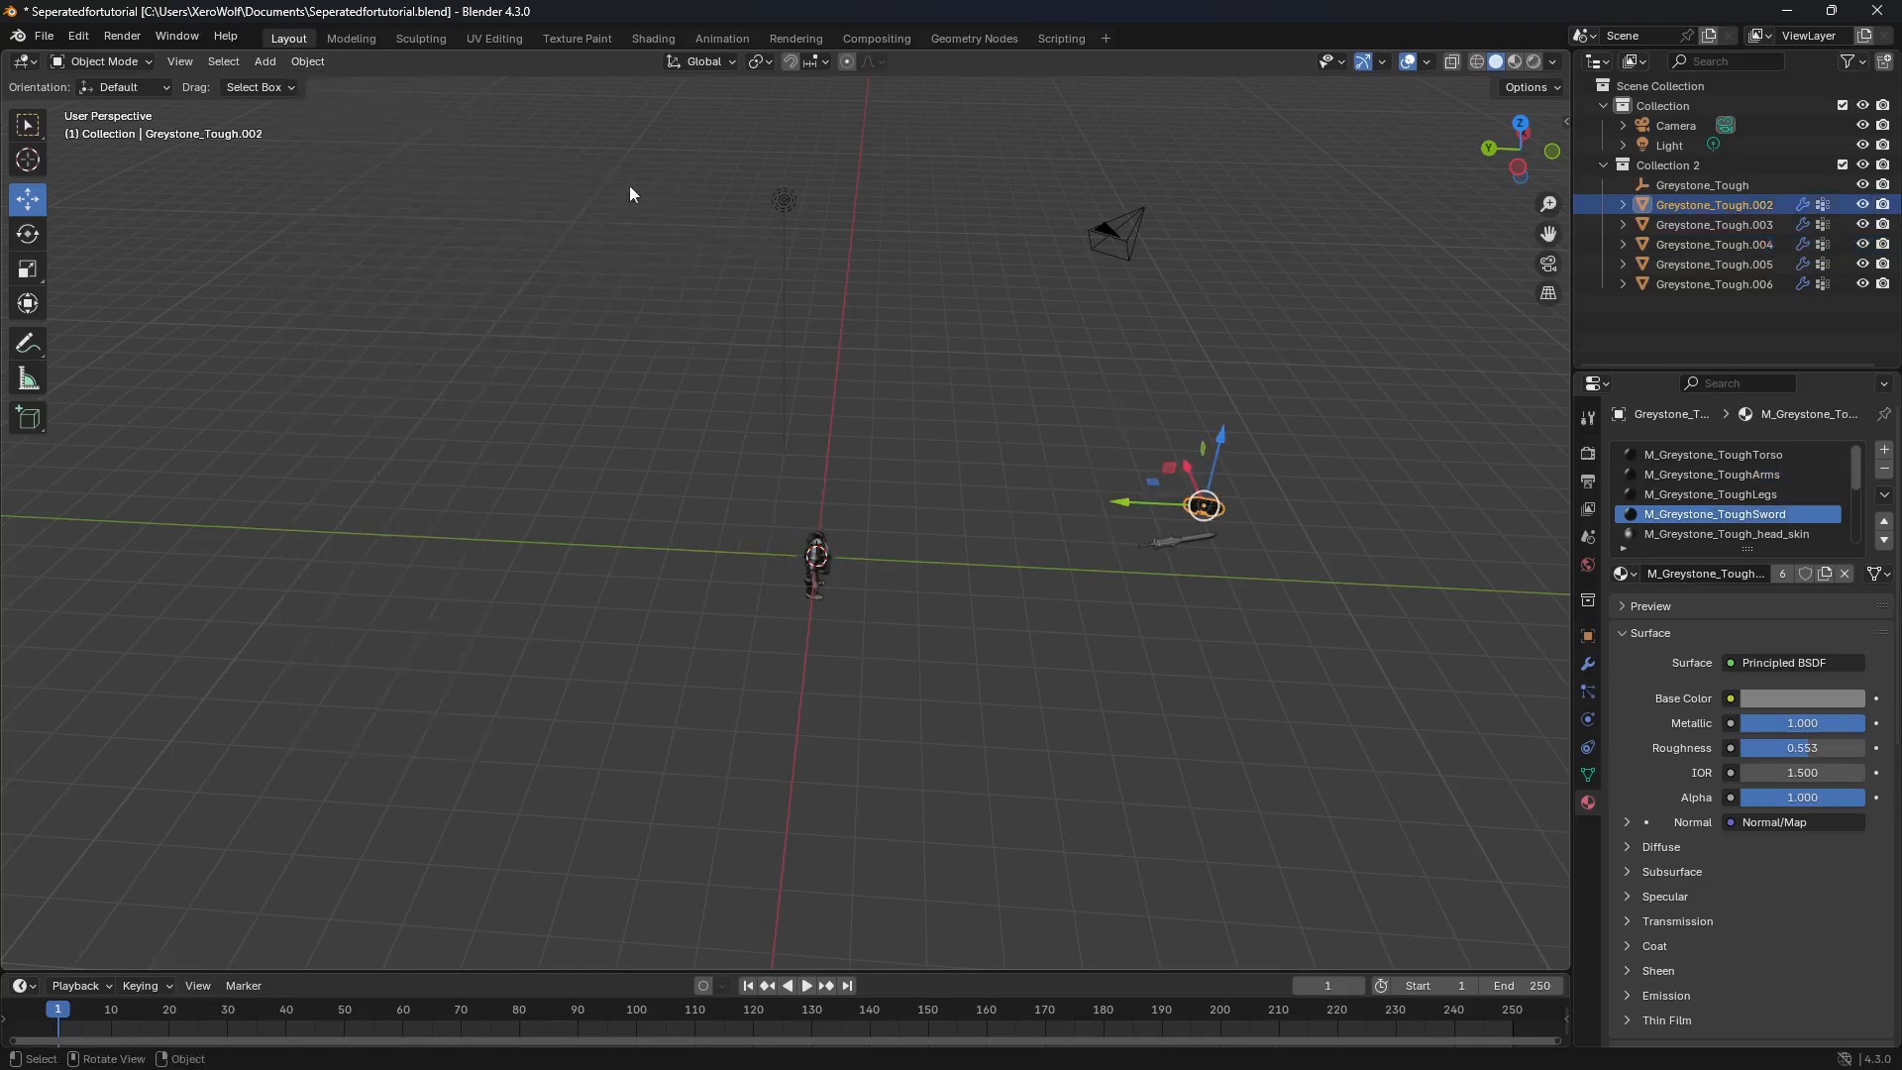
pyautogui.click(307, 61)
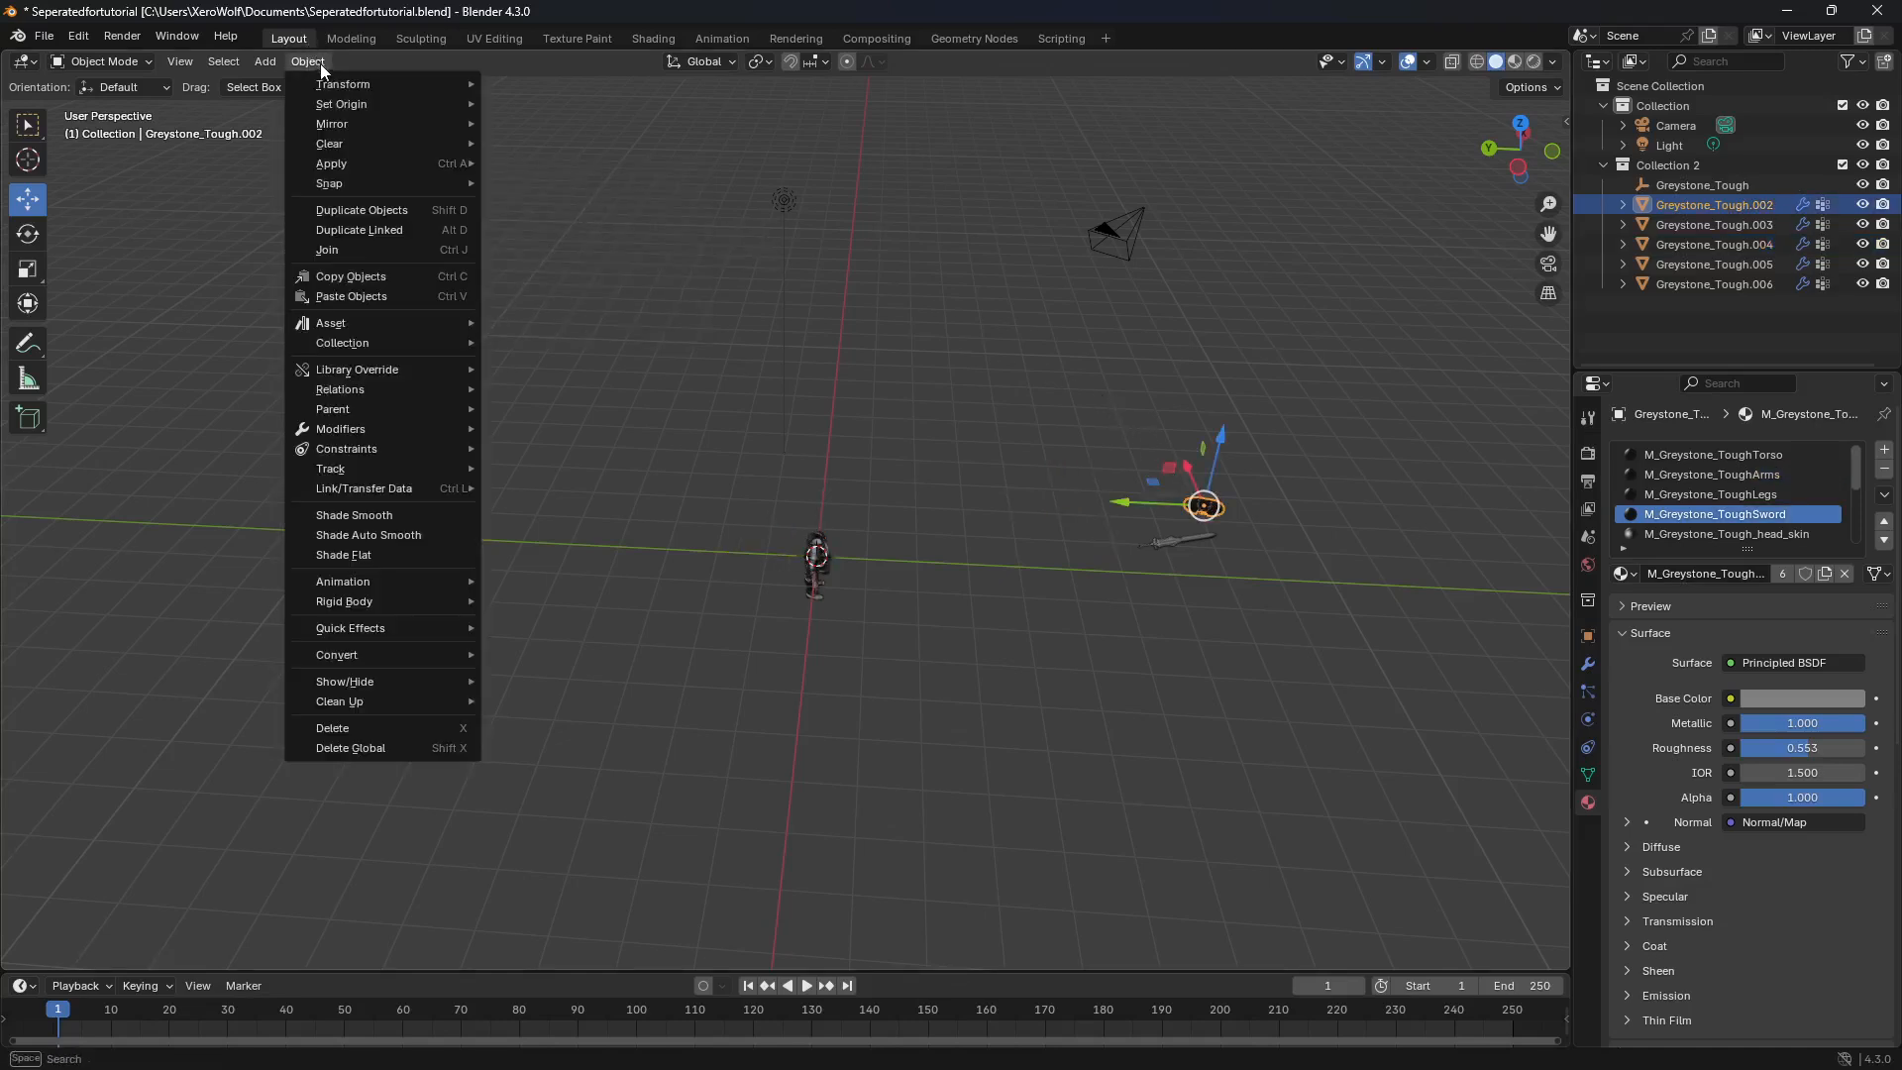
pyautogui.moveTo(416, 183)
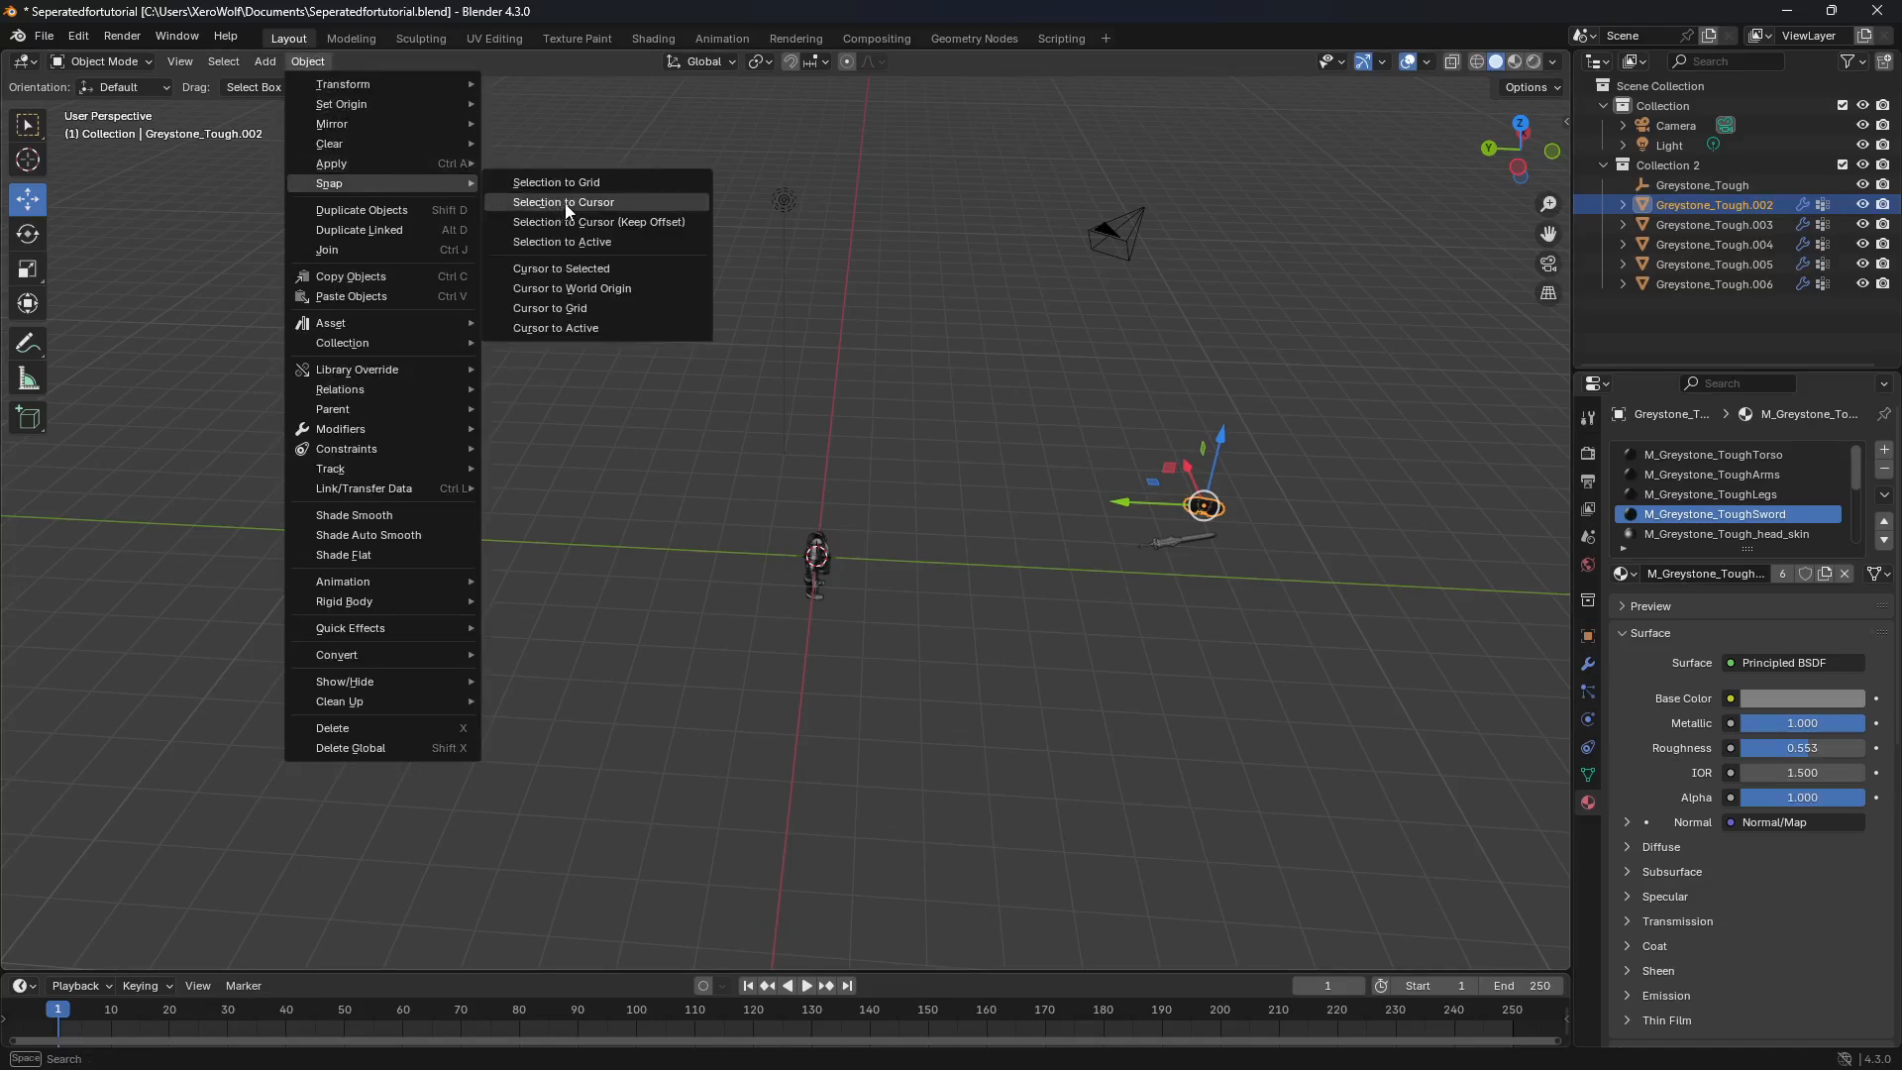
pyautogui.click(600, 203)
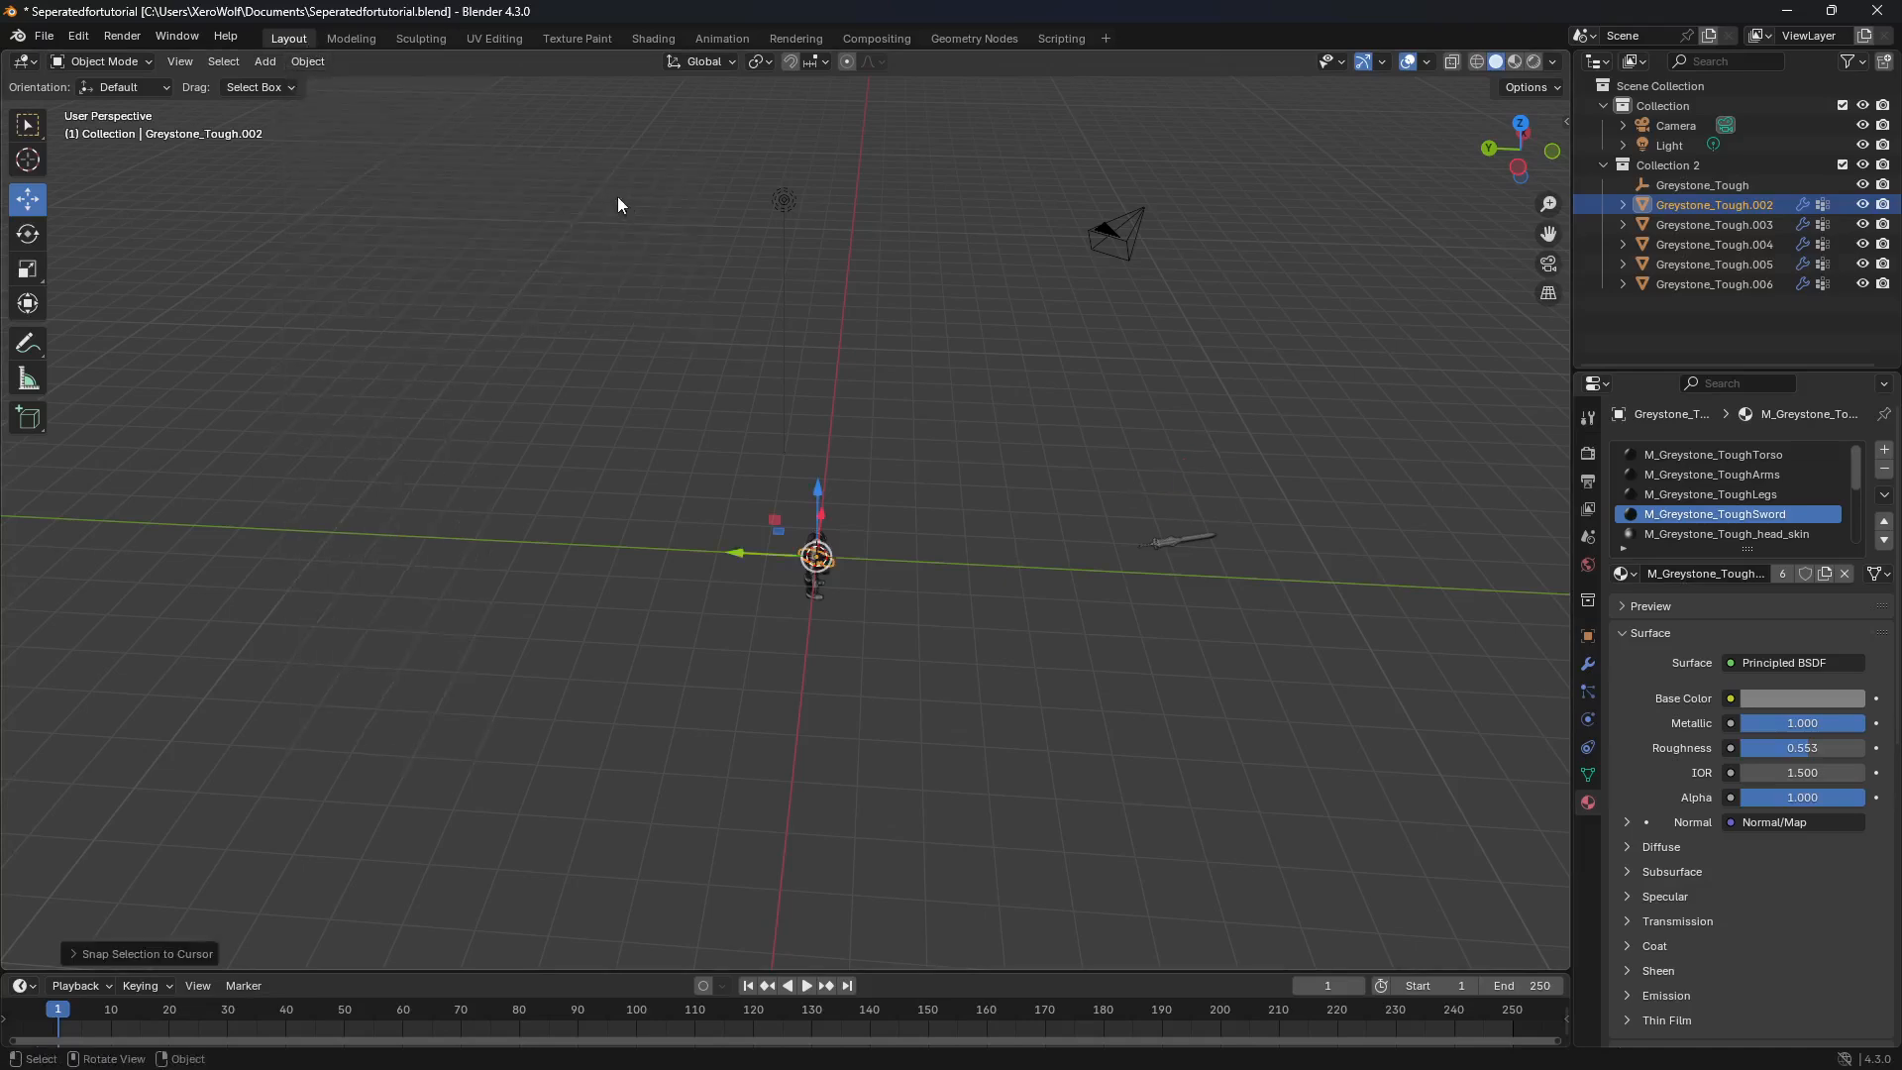
pyautogui.click(1202, 536)
pyautogui.click(313, 62)
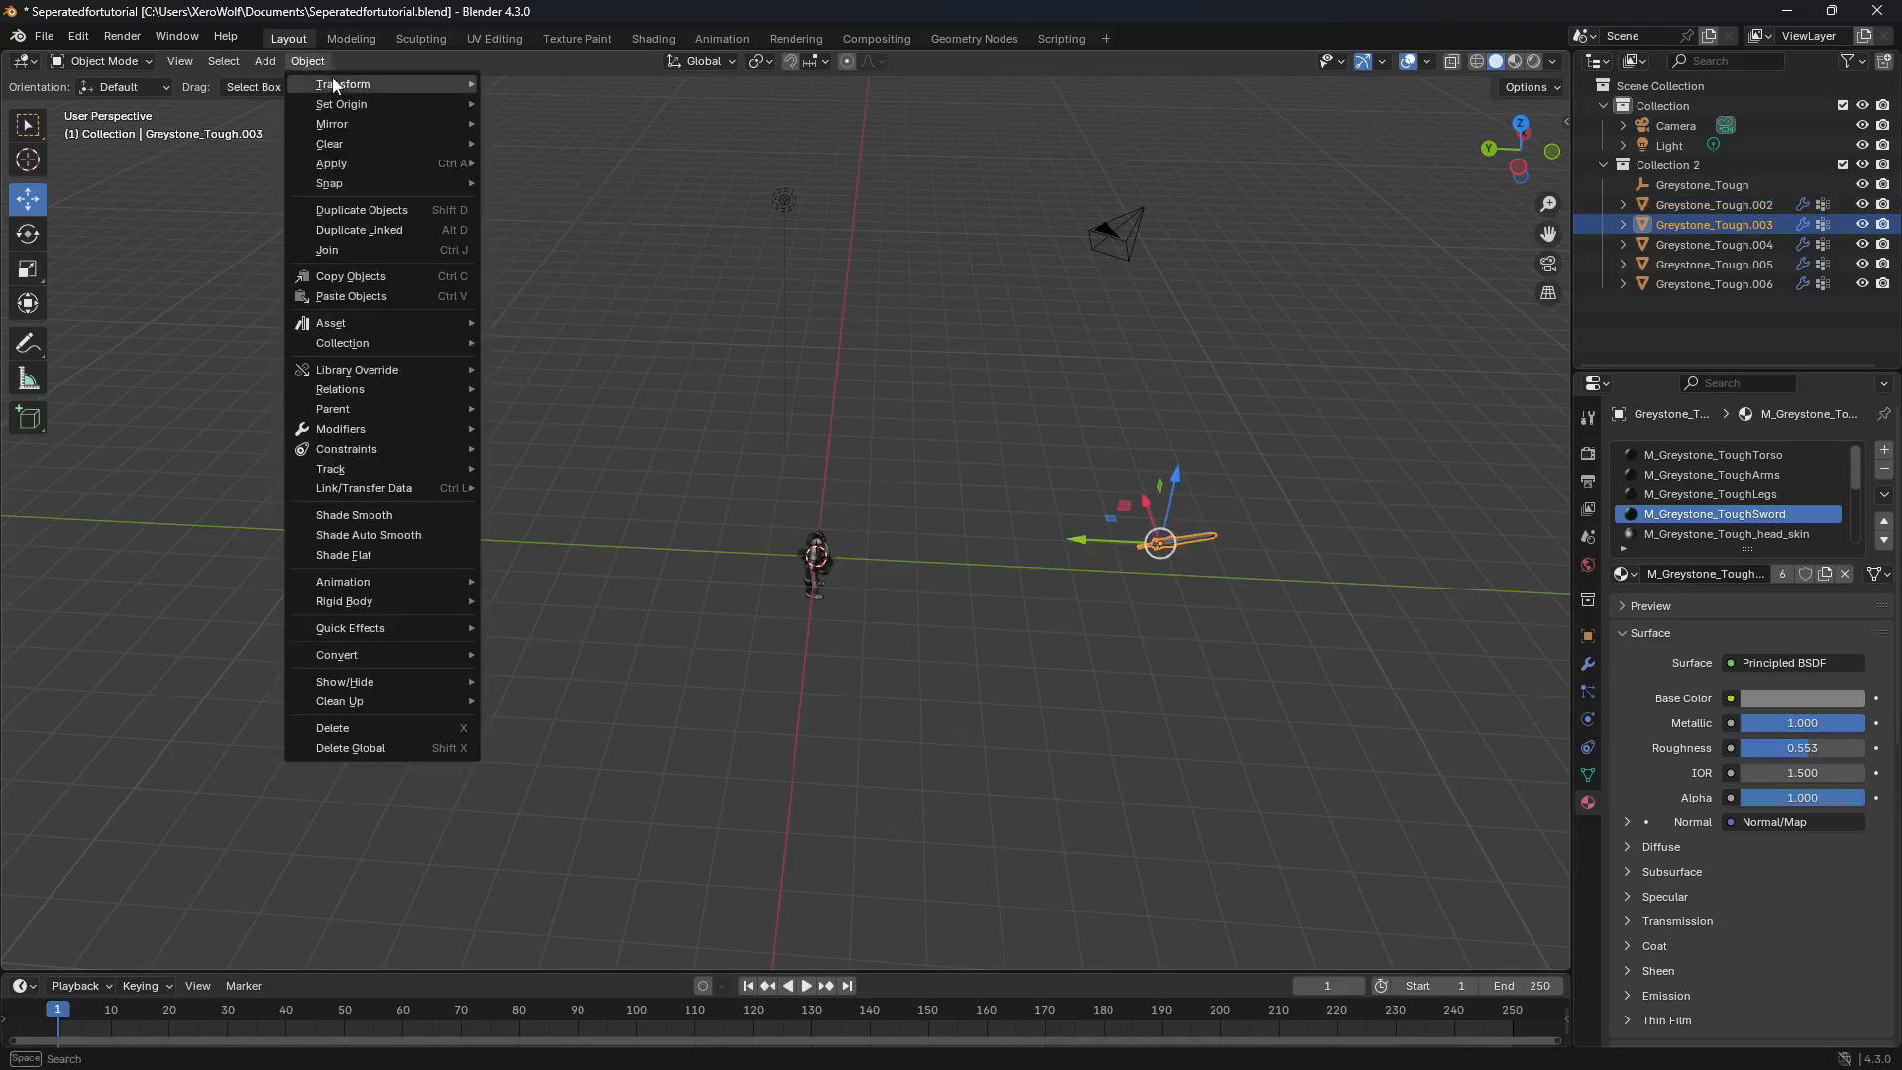
pyautogui.moveTo(402, 184)
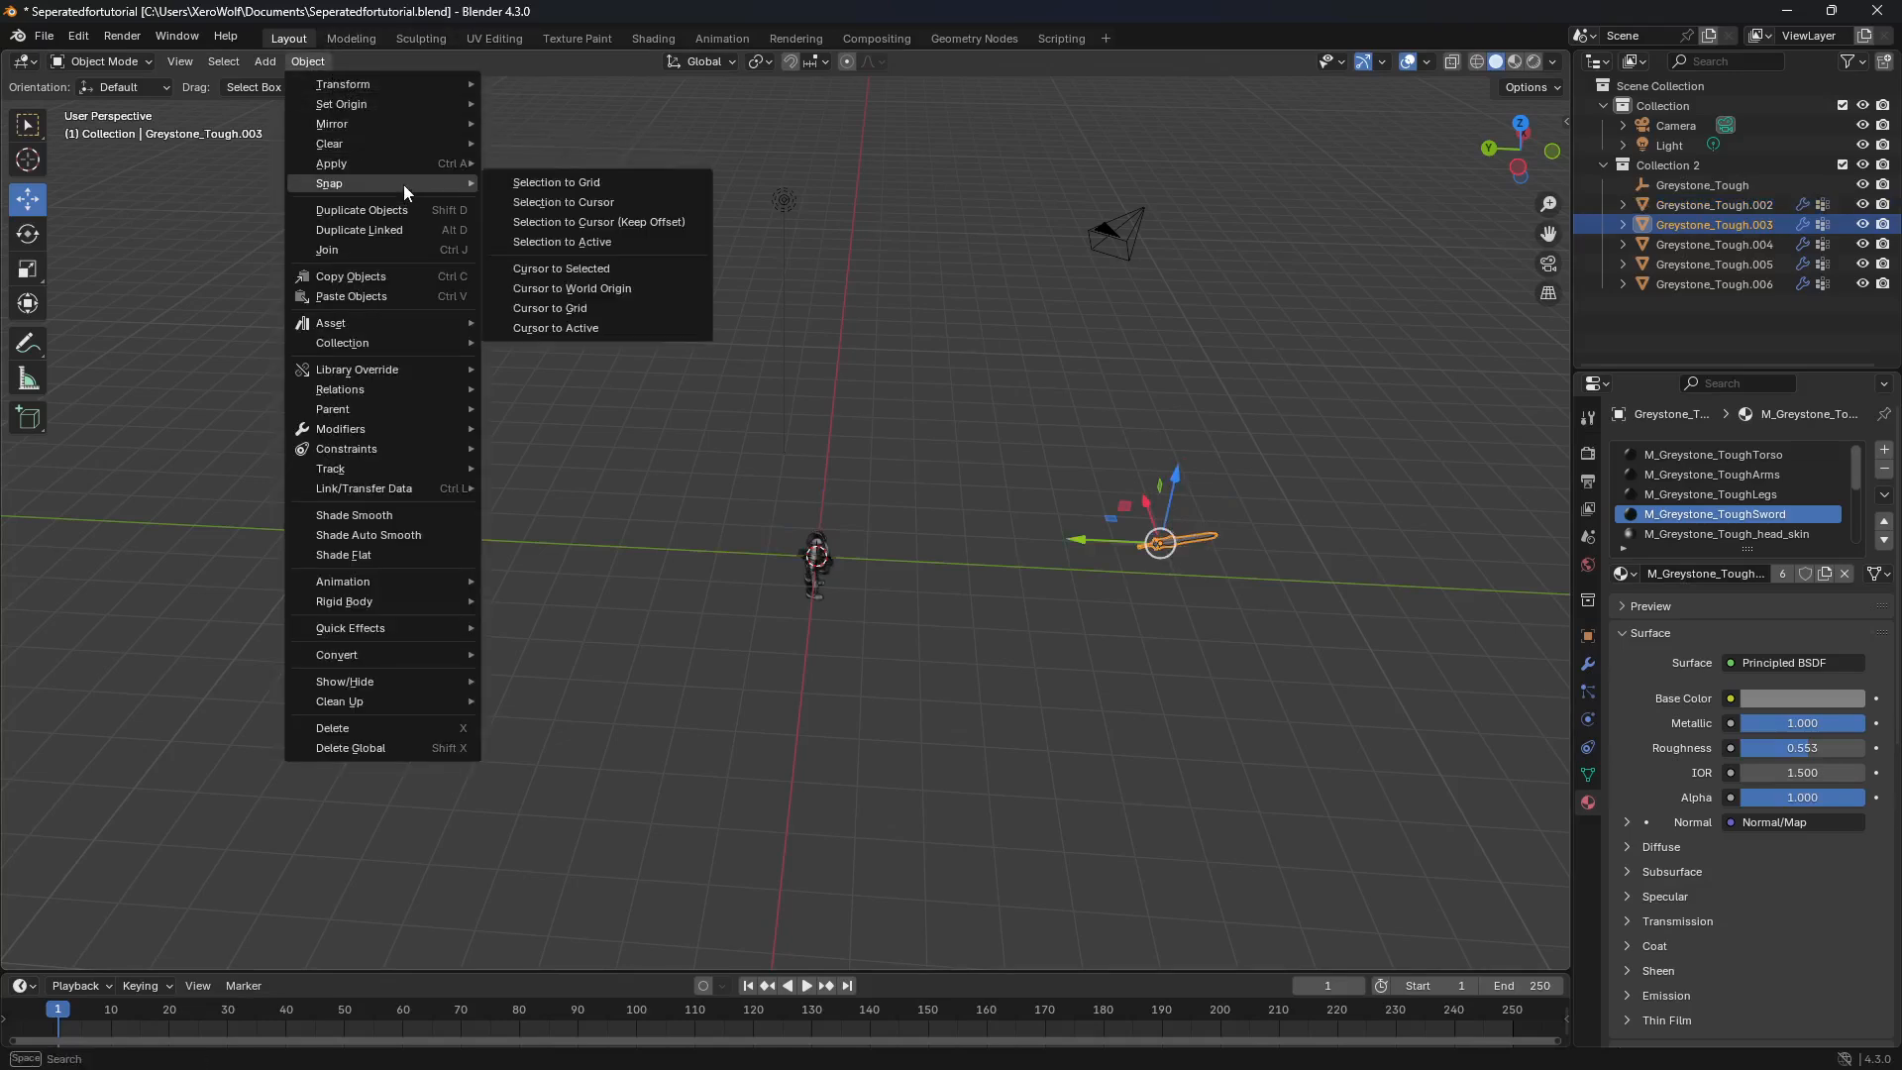
pyautogui.click(592, 204)
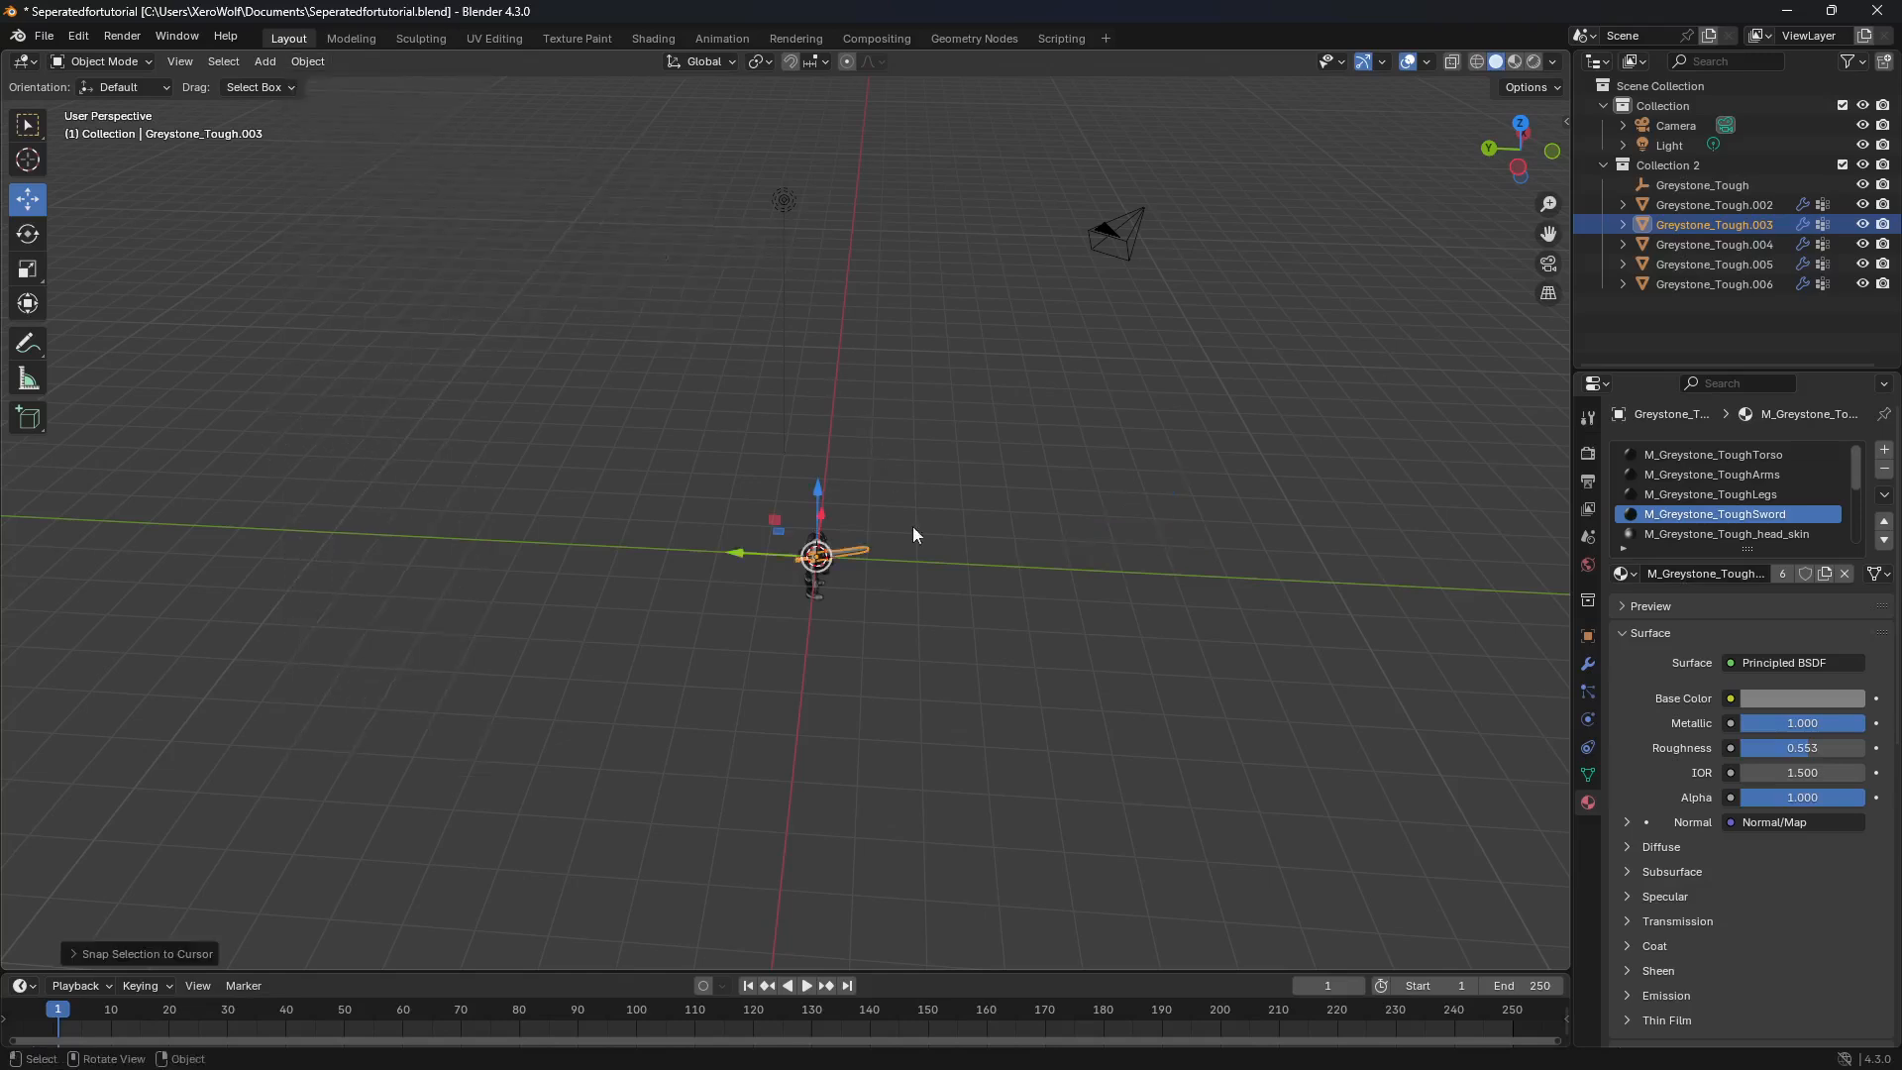
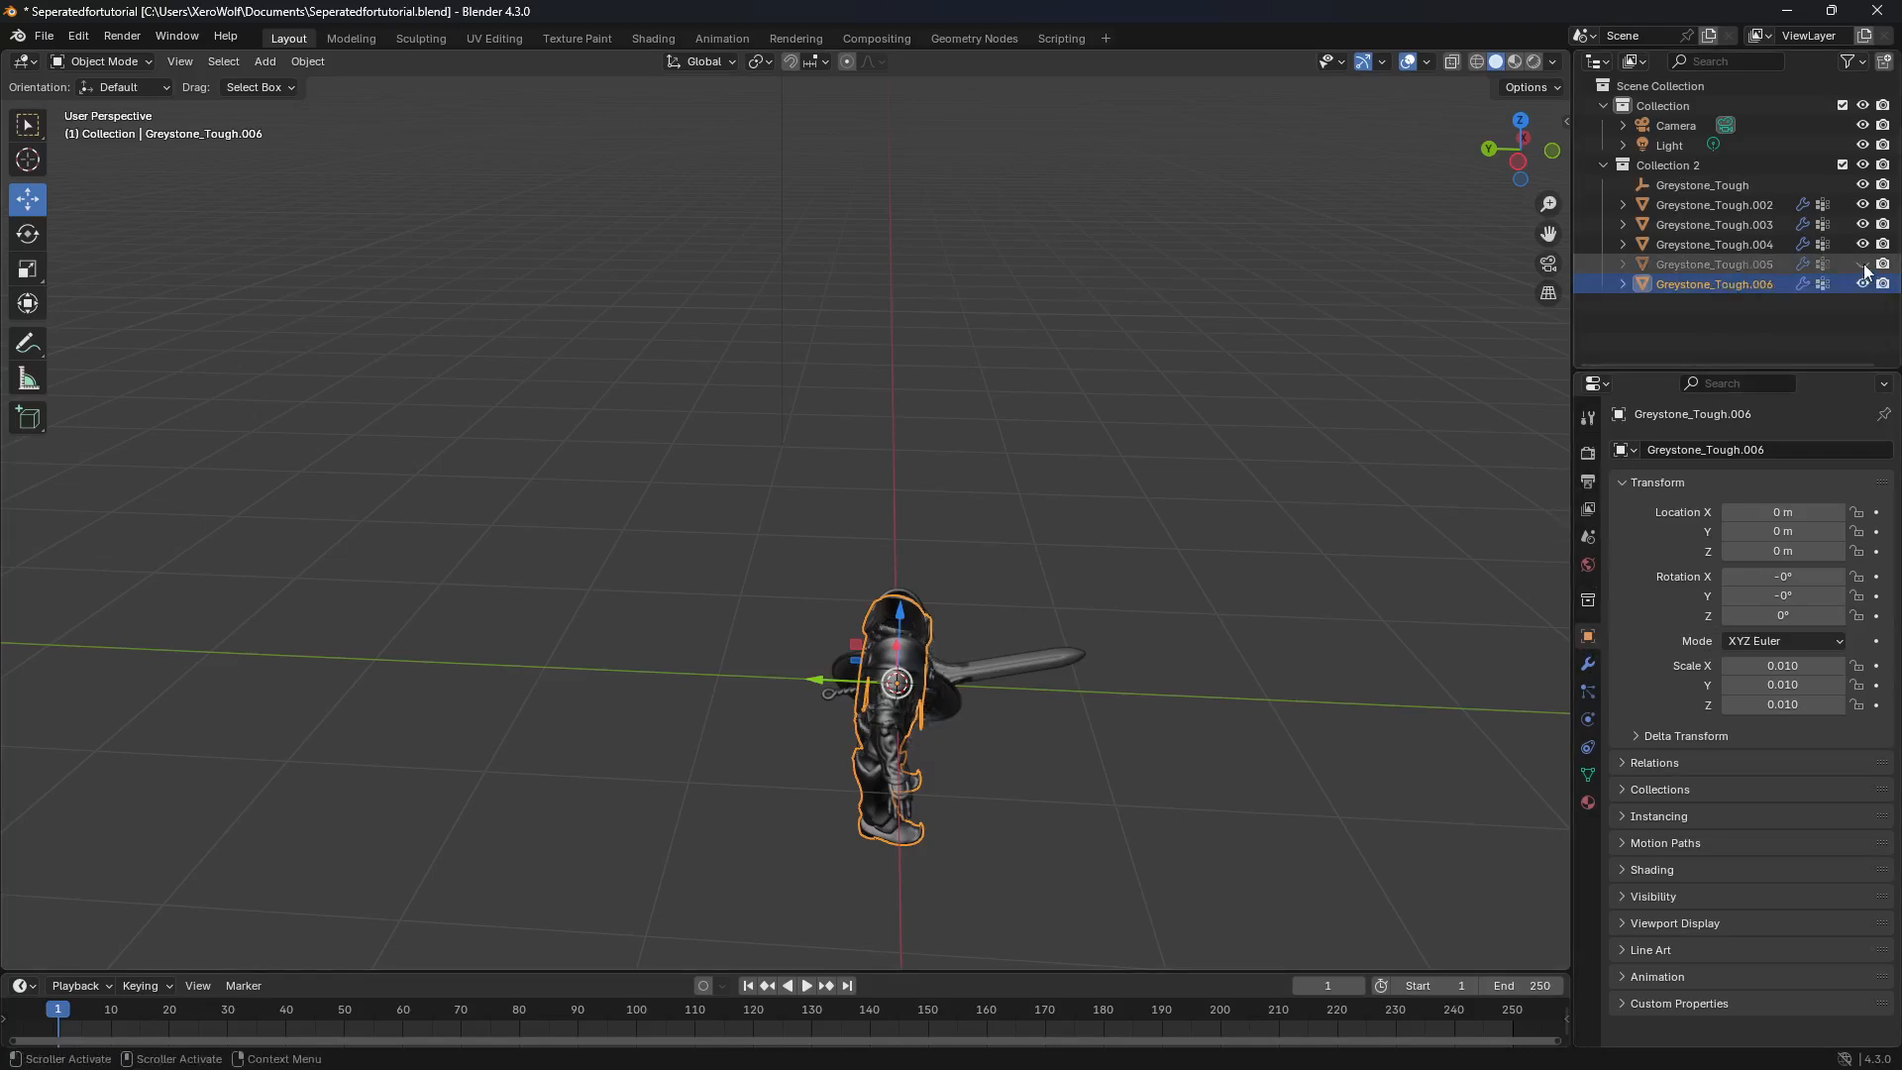
# Step: Hide everything in Collection 2 except the legs object and rename the legs to Tough_Legs
pyautogui.moveTo(1863, 264); pyautogui.dragTo(1862, 188)
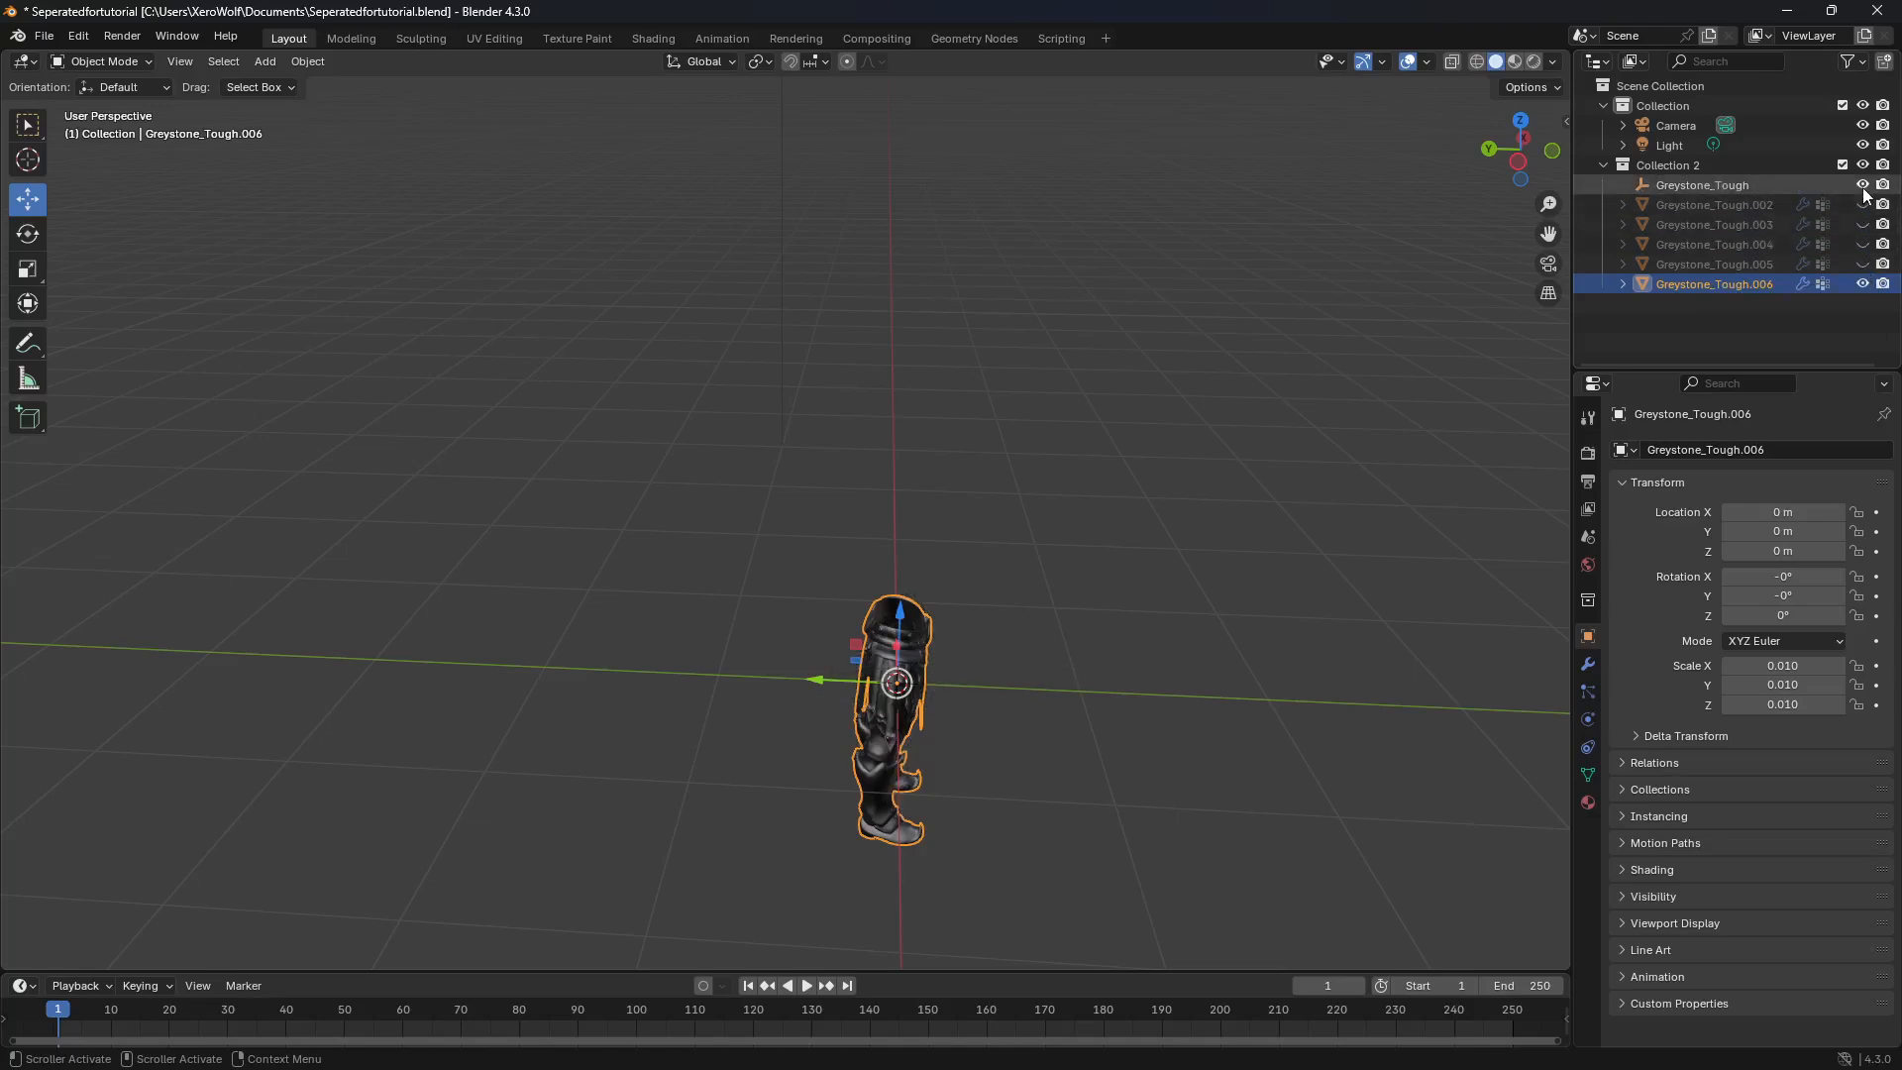
pyautogui.moveTo(1466, 337); pyautogui.dragTo(1044, 573, button='middle')
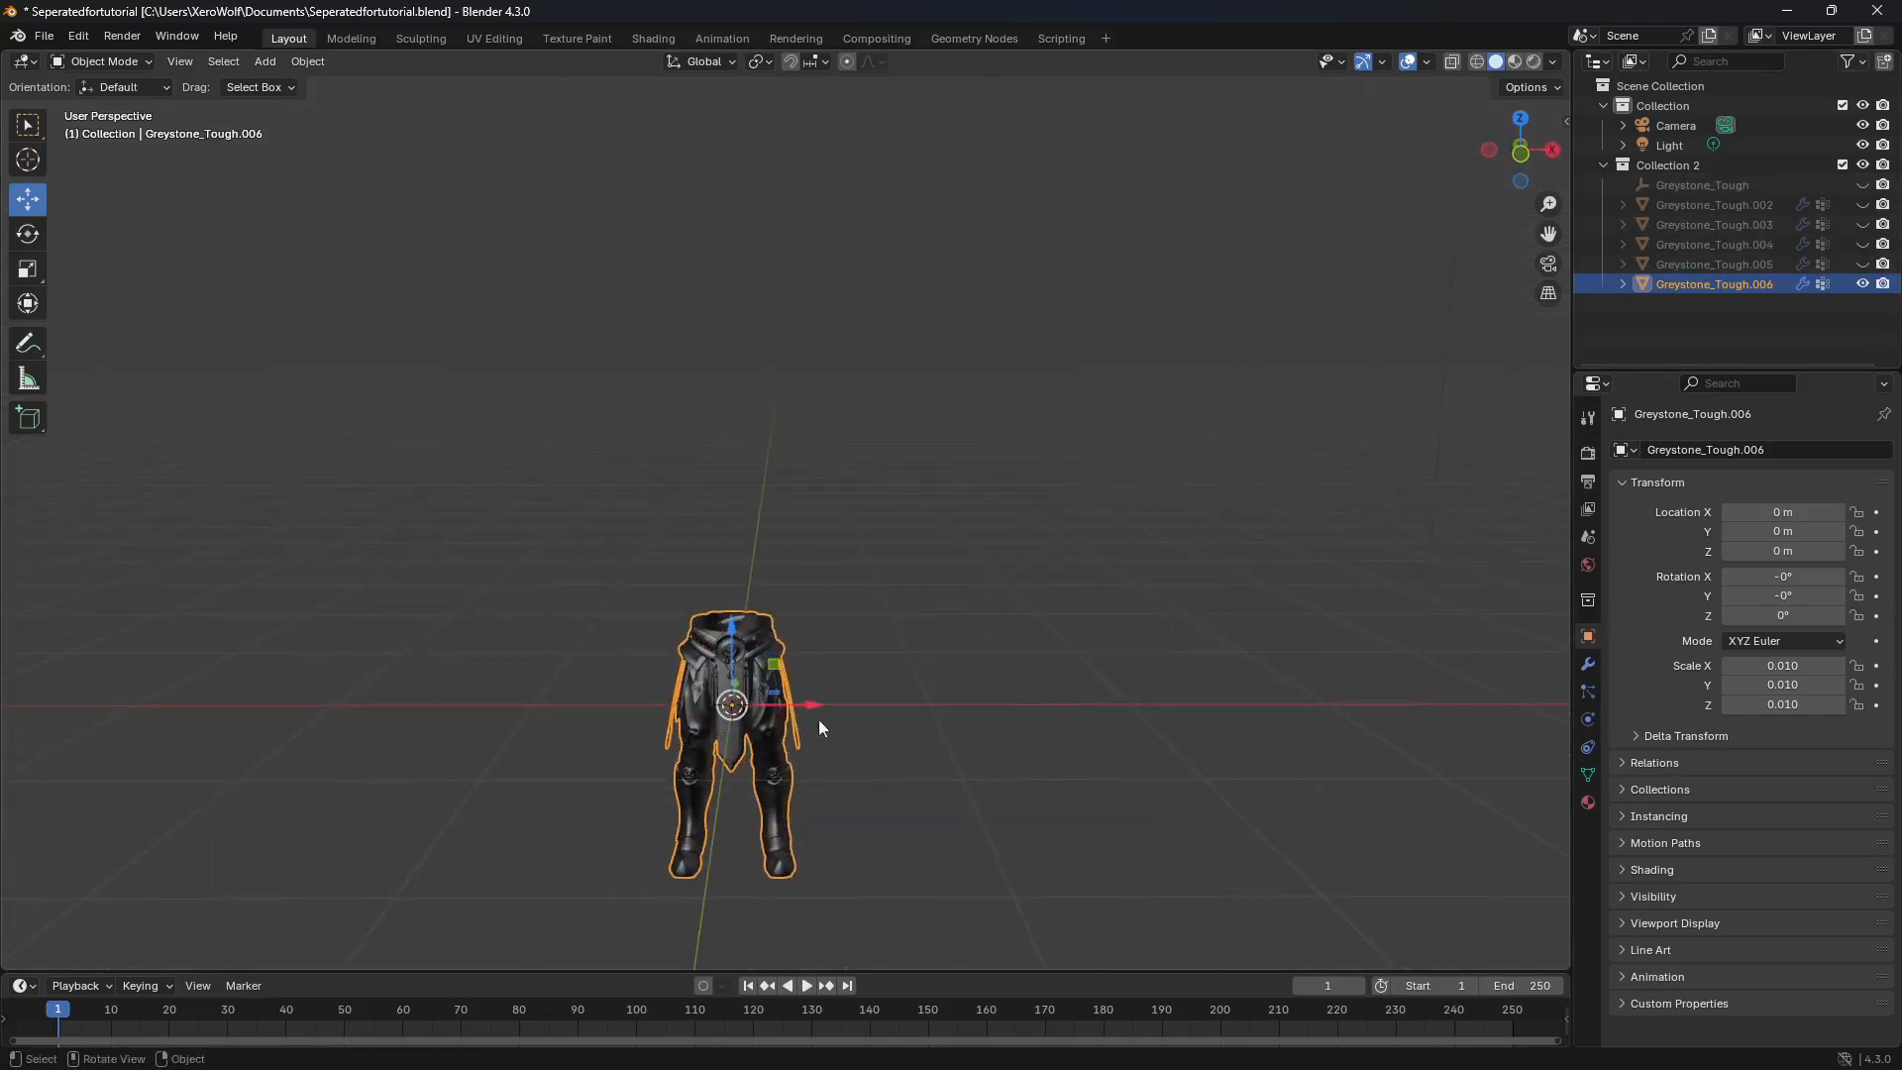
pyautogui.click(1765, 444)
pyautogui.click(1769, 449)
pyautogui.moveTo(1776, 446); pyautogui.dragTo(1637, 467)
pyautogui.press('BackSpace')
pyautogui.write('Tough_Legs')
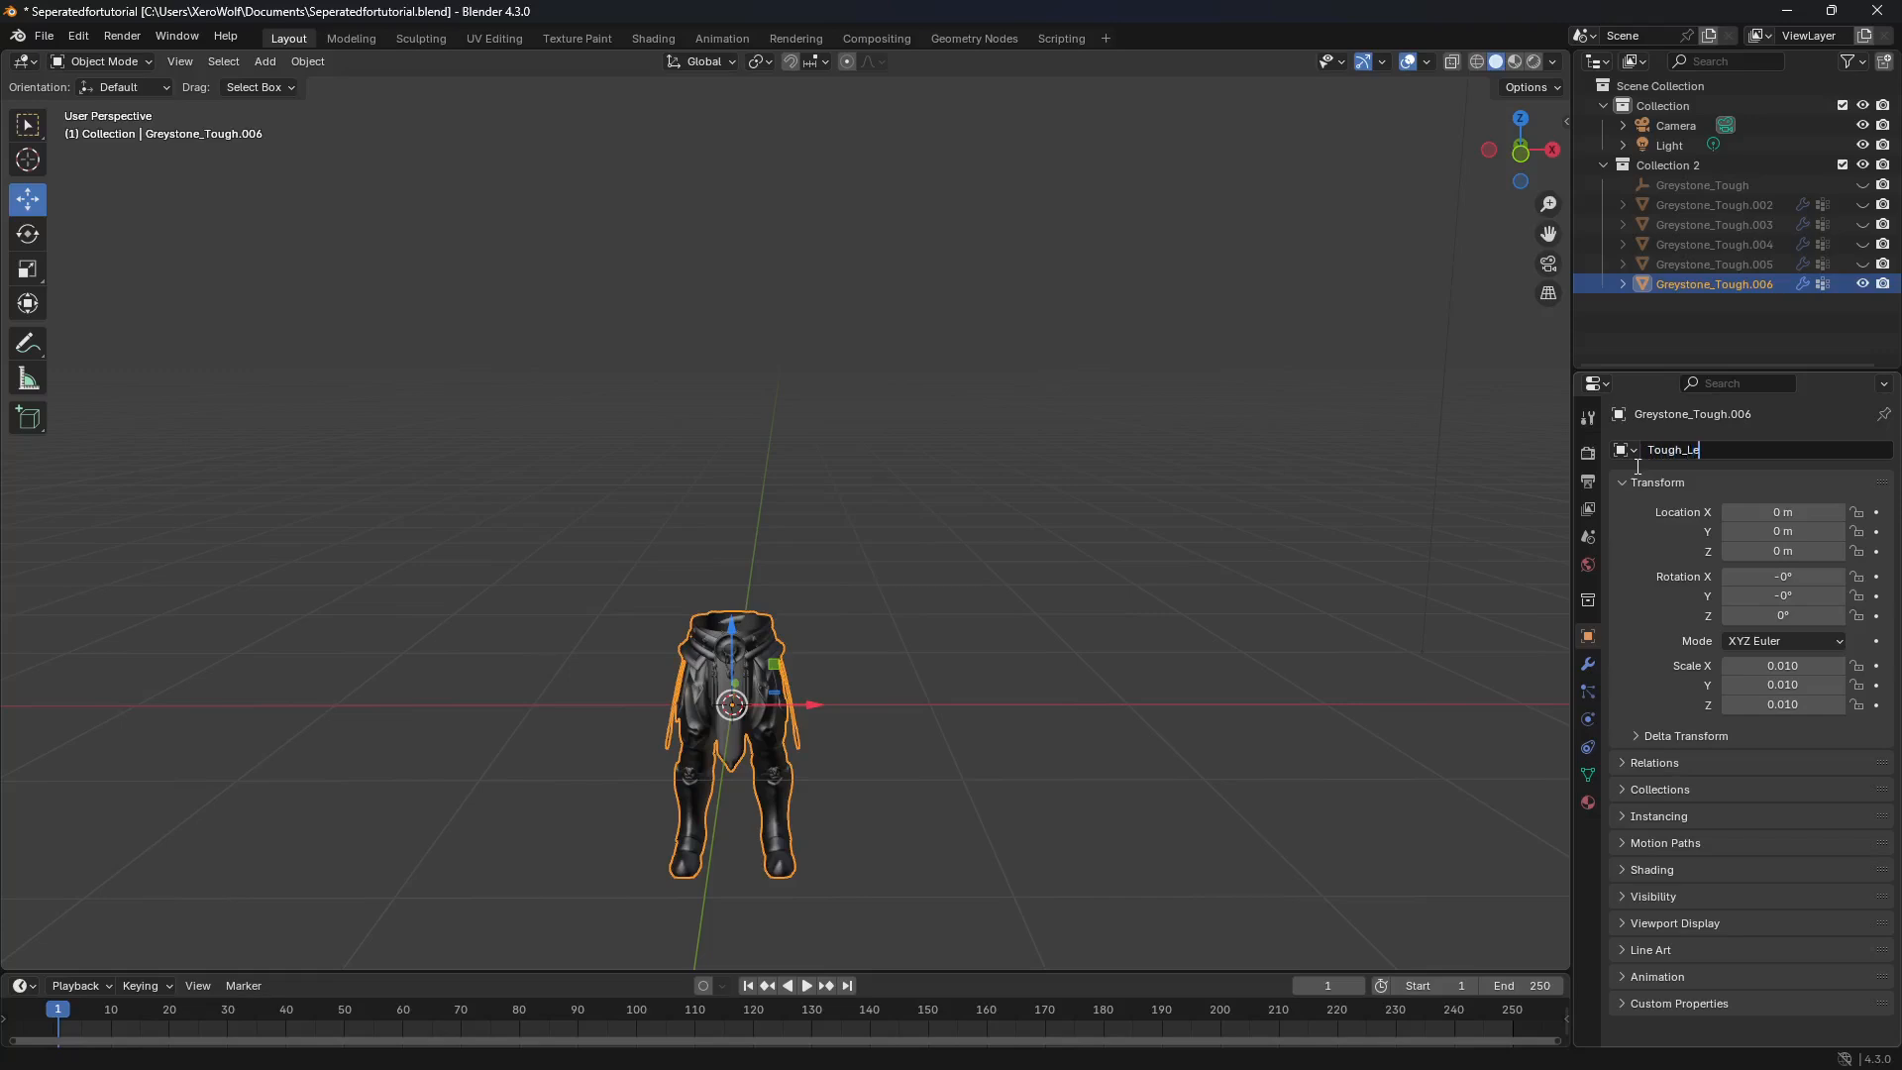
pyautogui.press('Return')
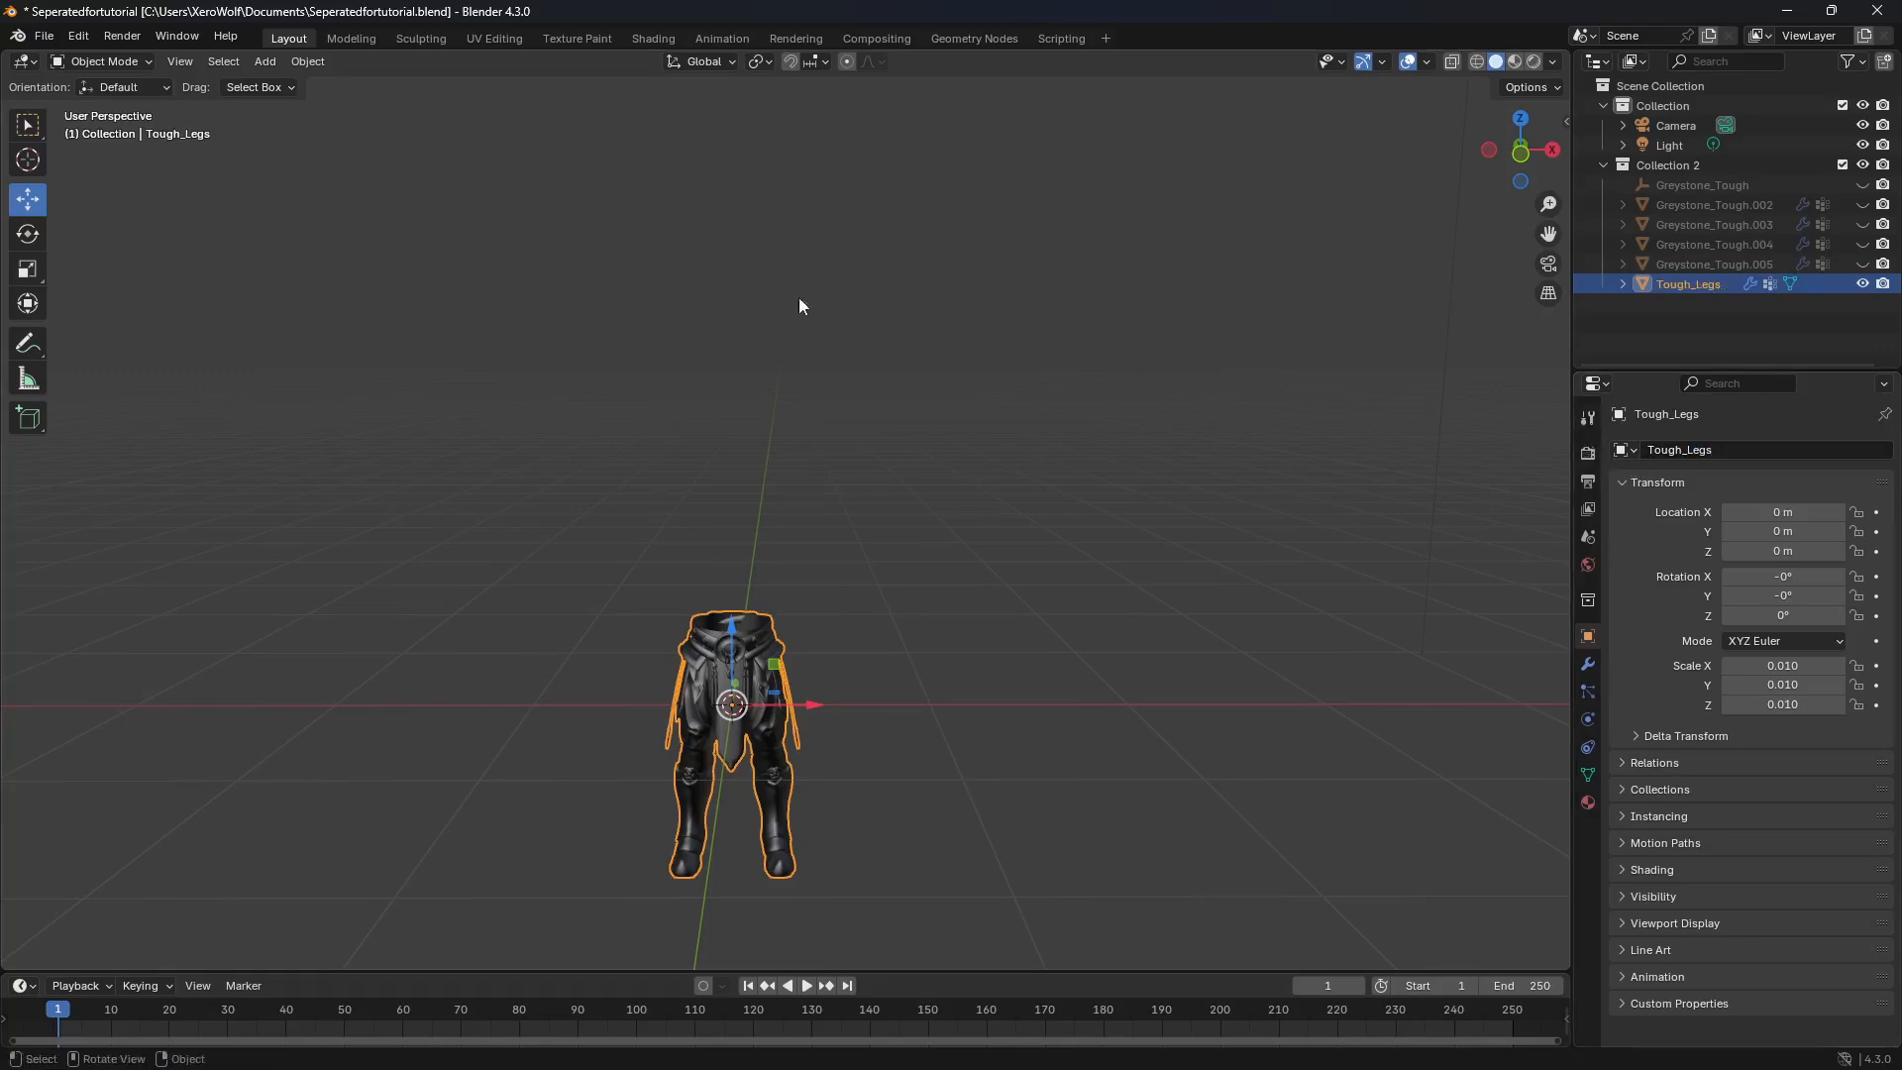
# Step: Set the Tough_Legs geometry to its origin, then hide the object
pyautogui.click(311, 64)
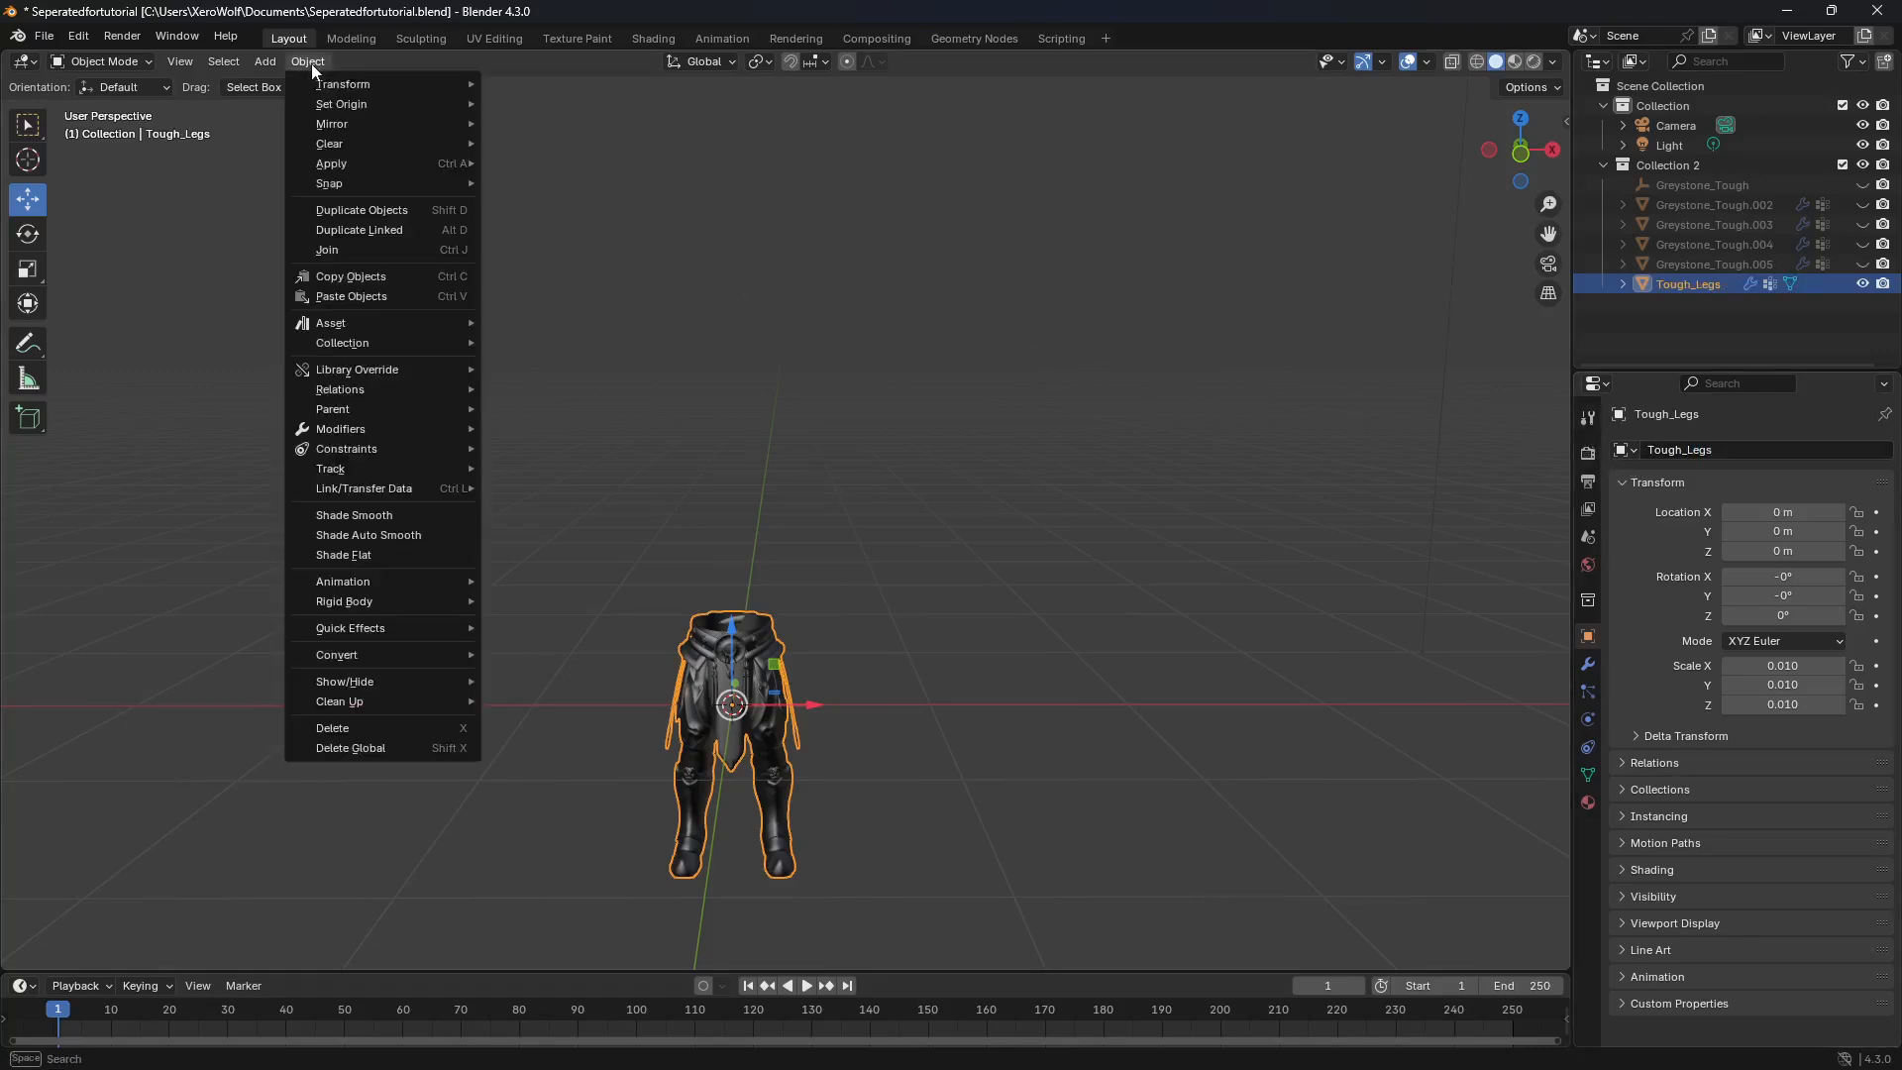
pyautogui.moveTo(327, 109)
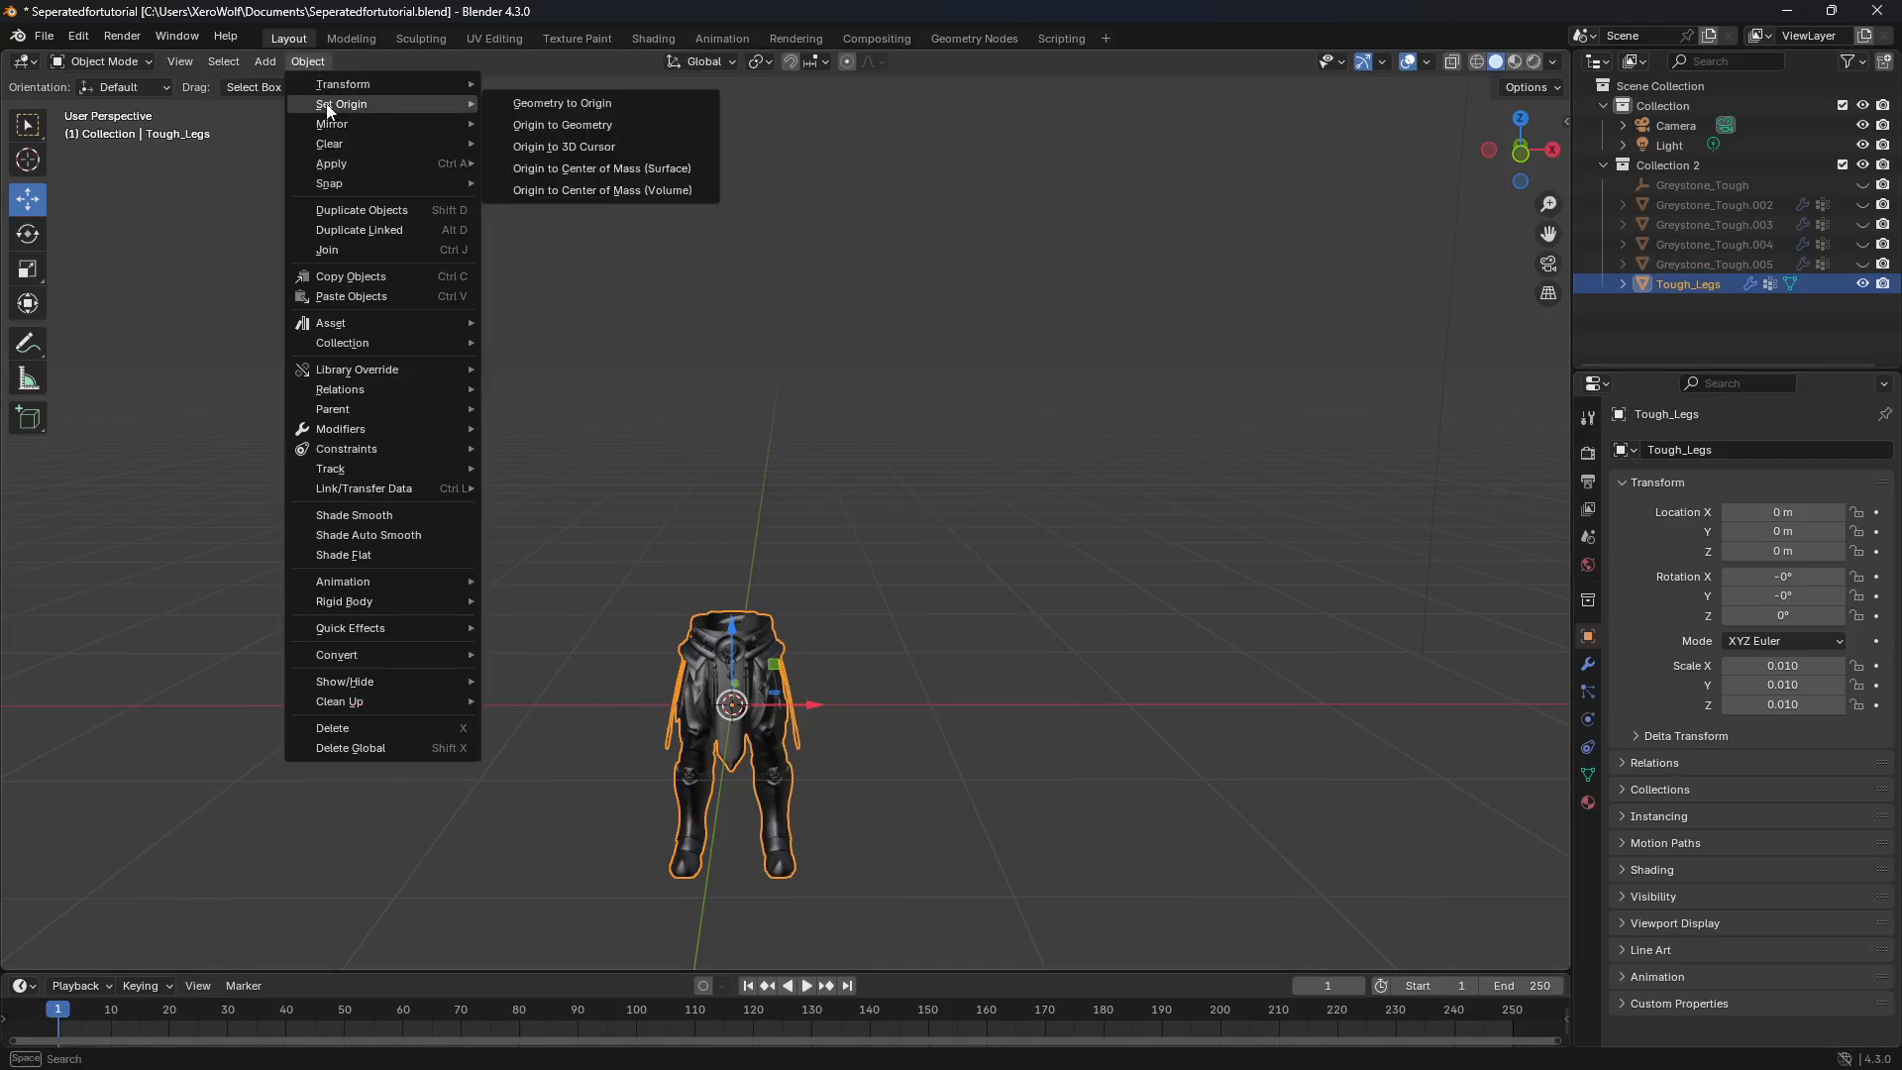
pyautogui.click(540, 106)
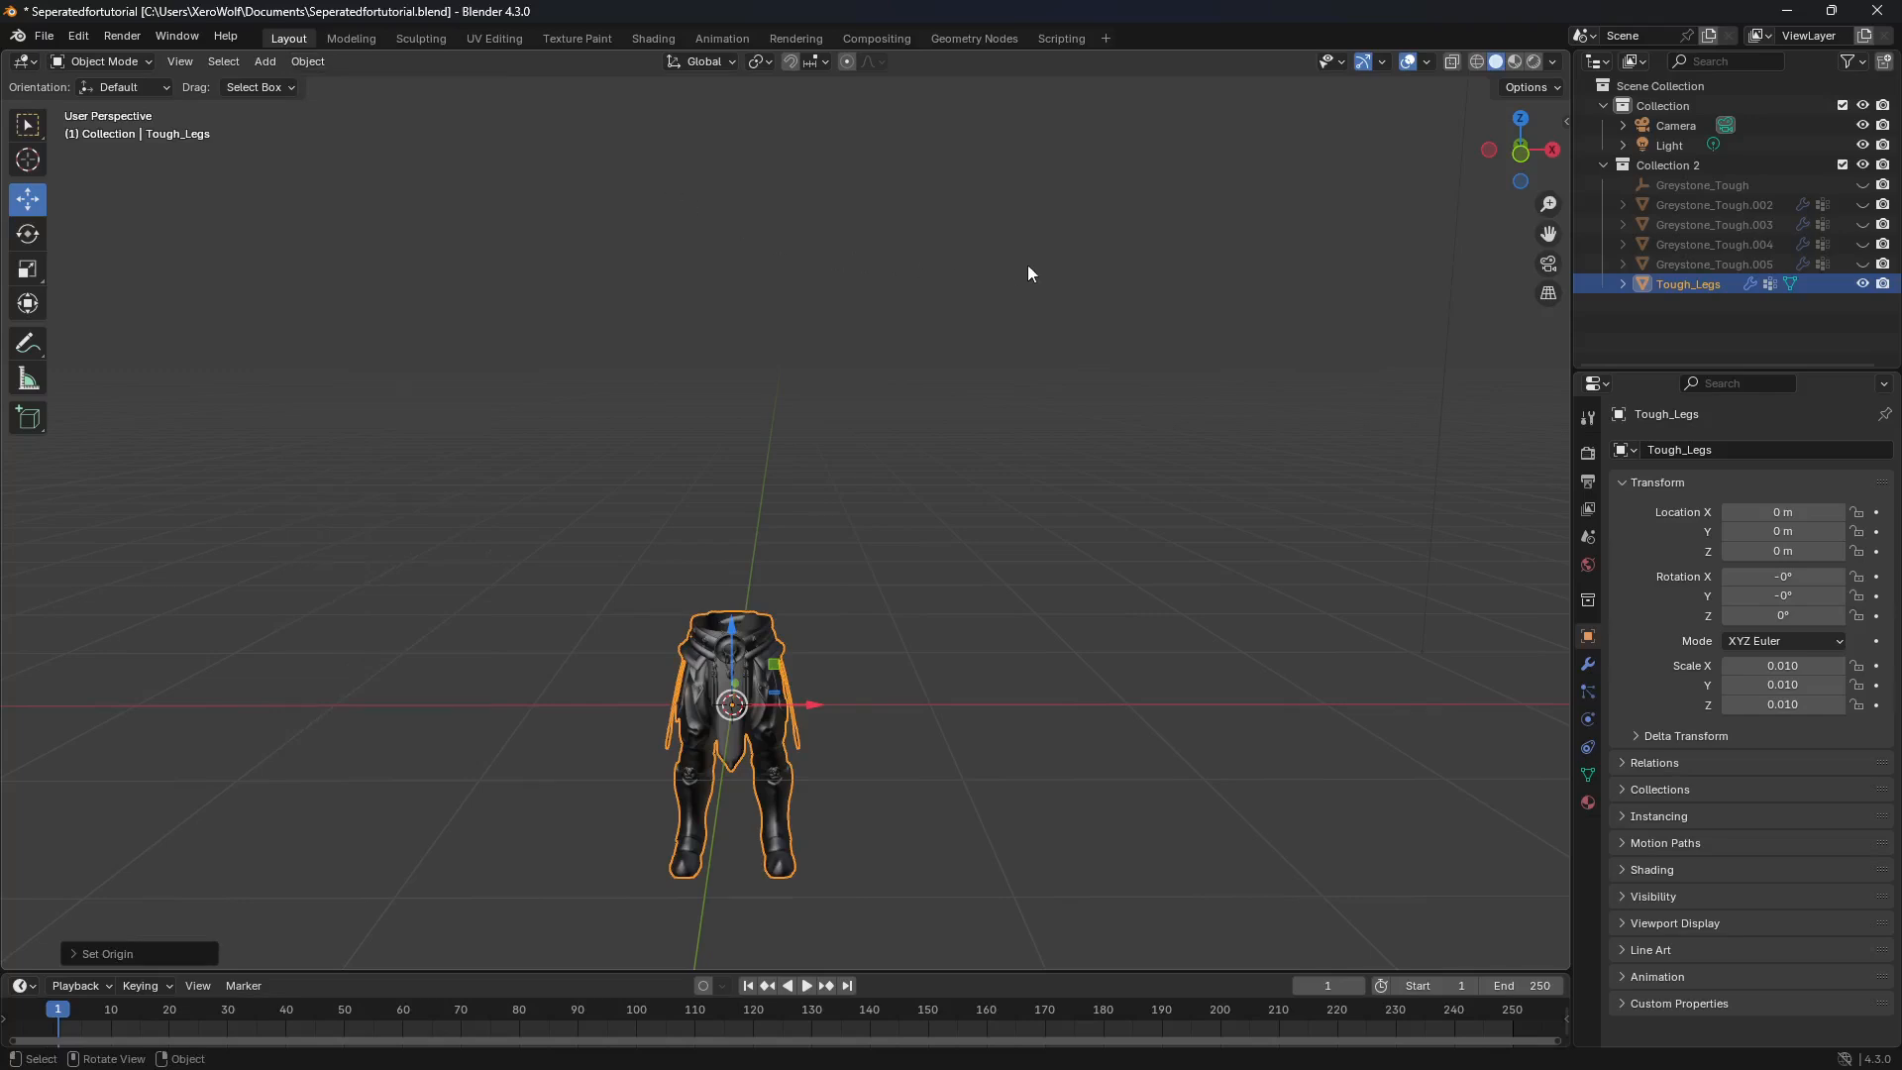
pyautogui.click(1864, 286)
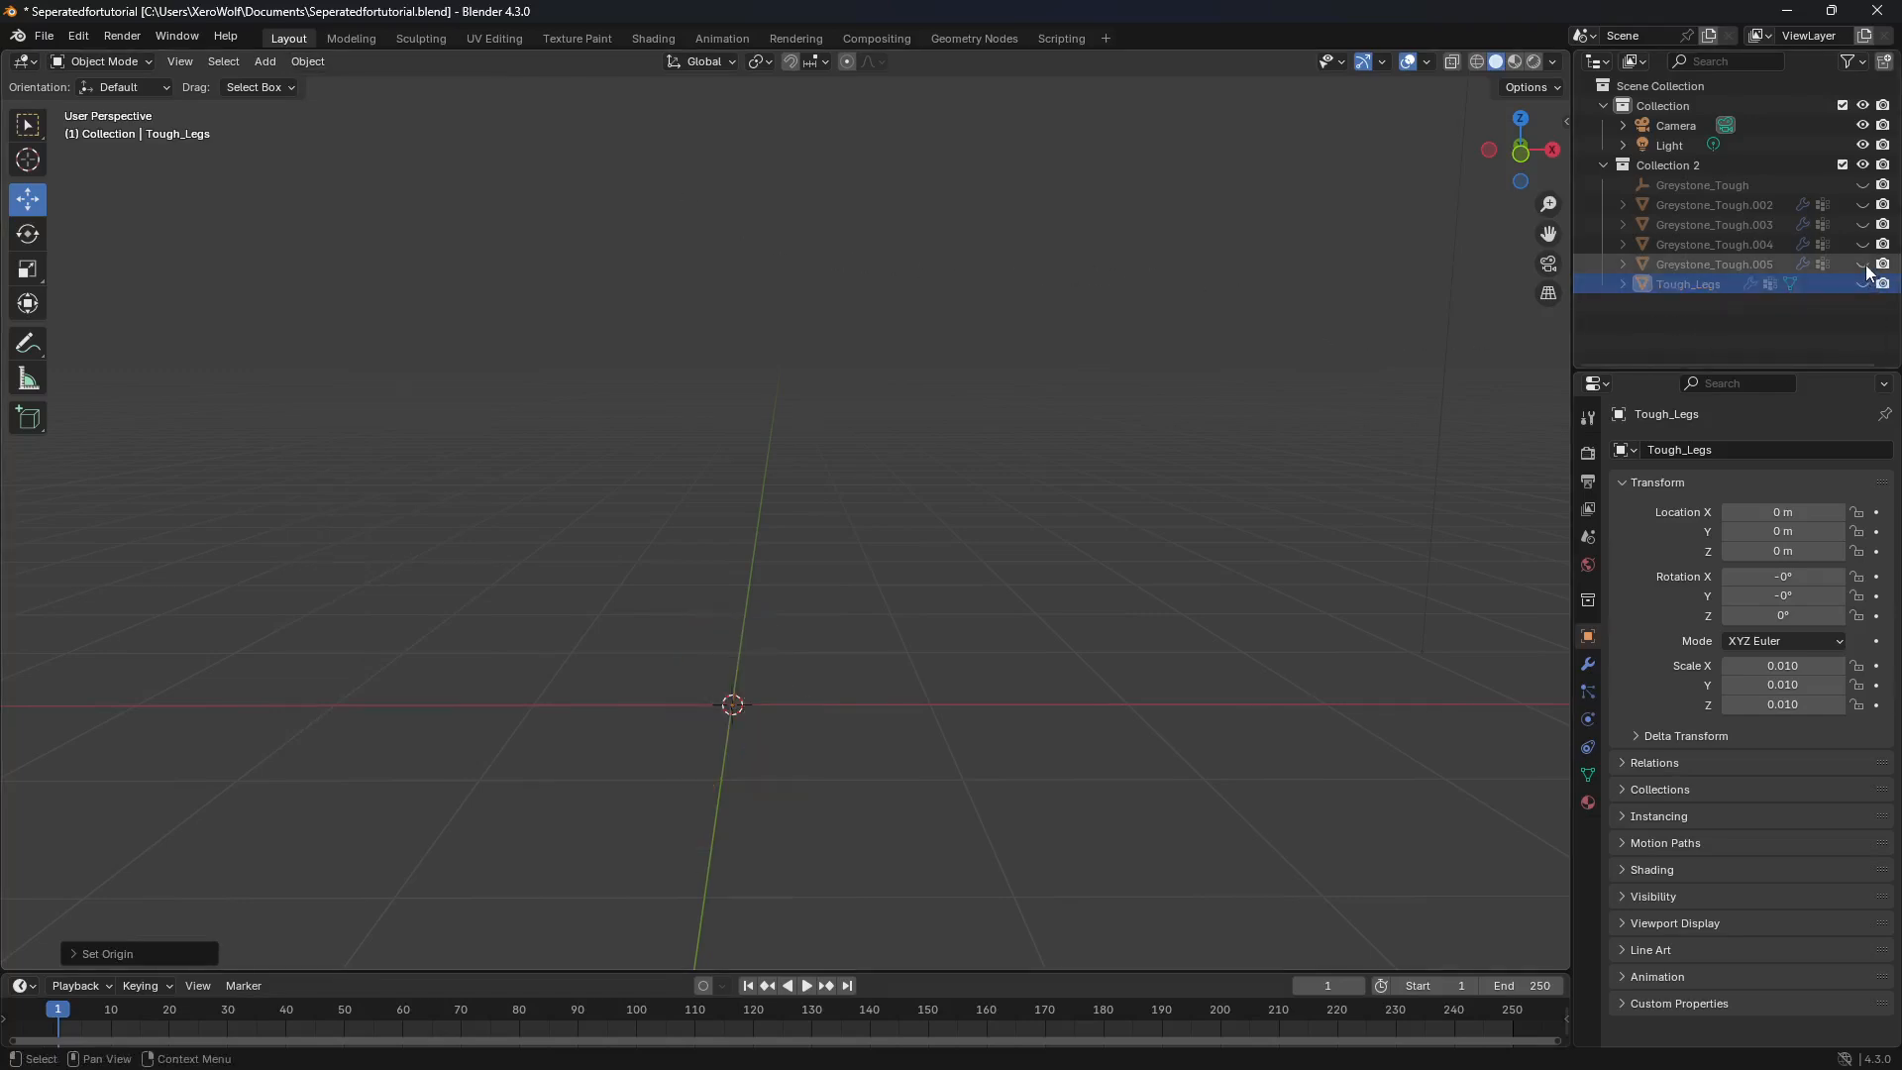
# Step: Unhide the torso object Greystone_Tough.005 and rename it to Tough_Chest
pyautogui.click(1863, 266)
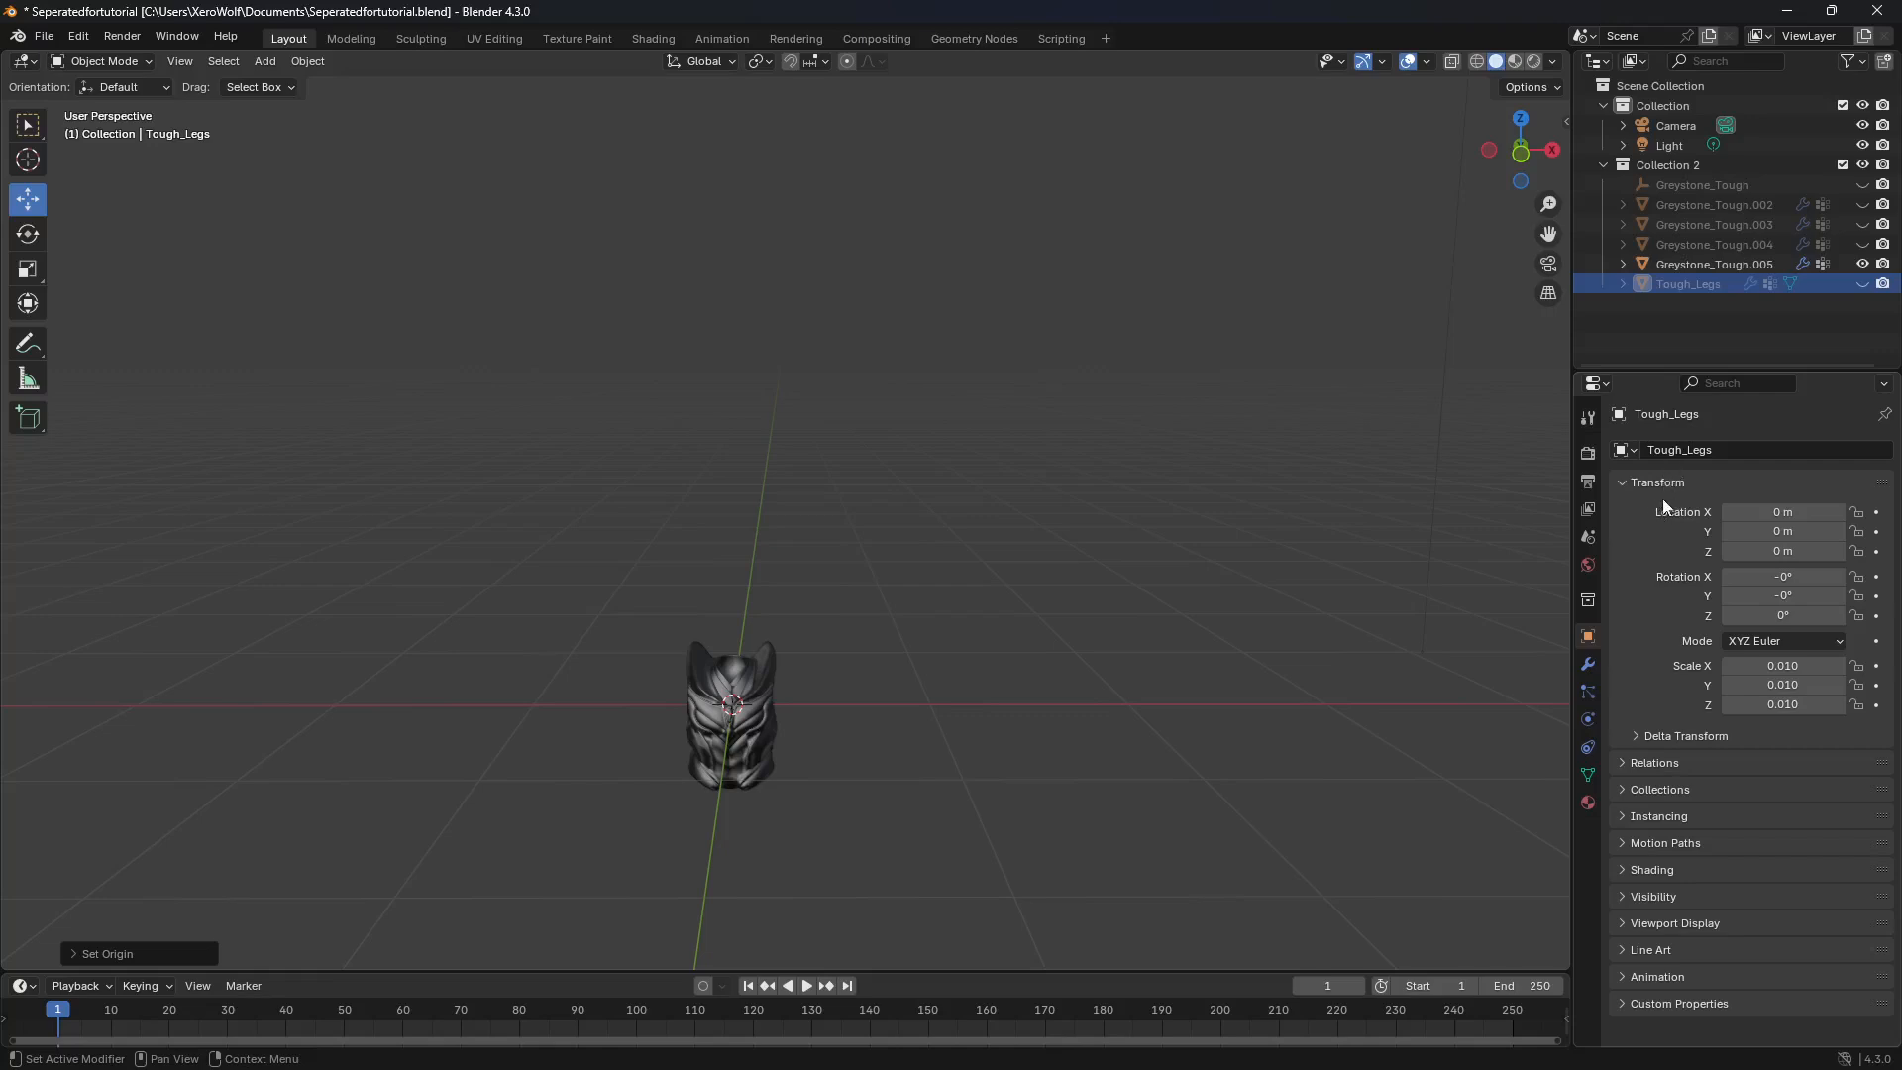
pyautogui.click(1727, 449)
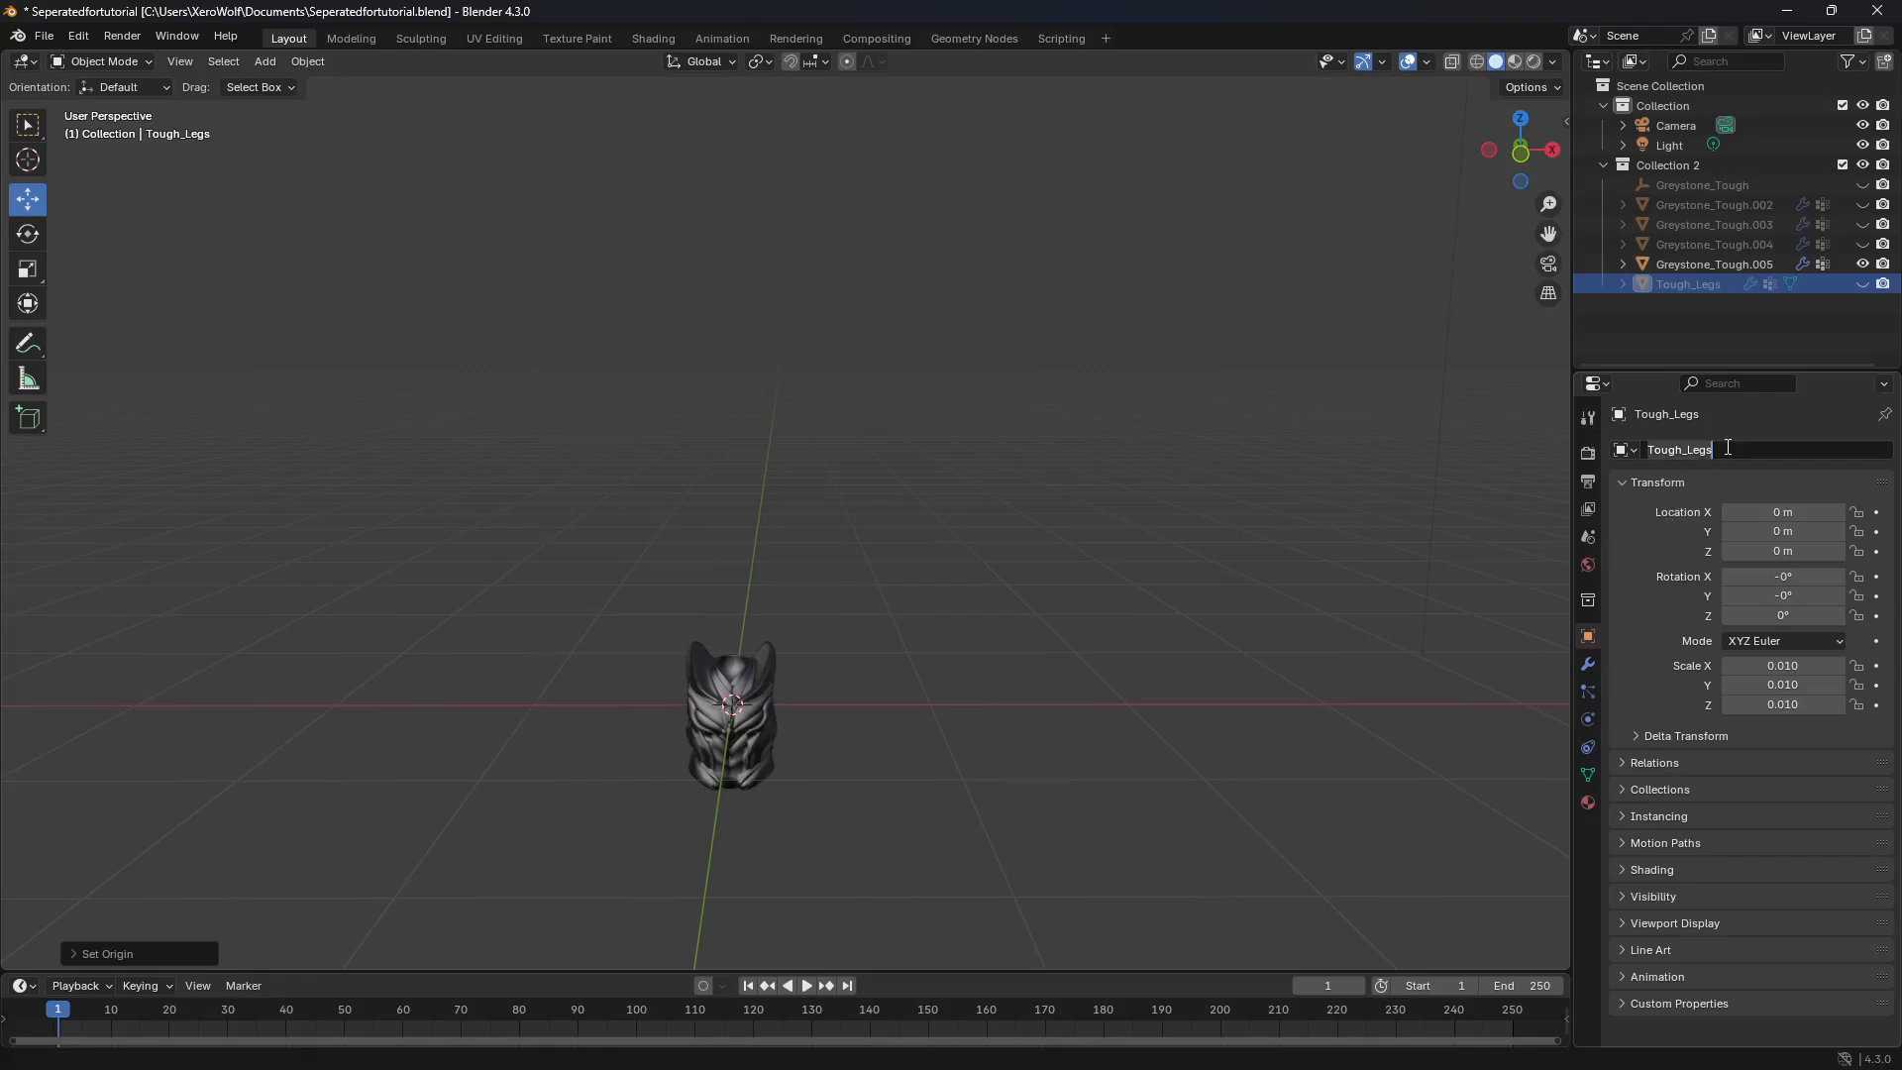
pyautogui.click(707, 713)
pyautogui.click(706, 712)
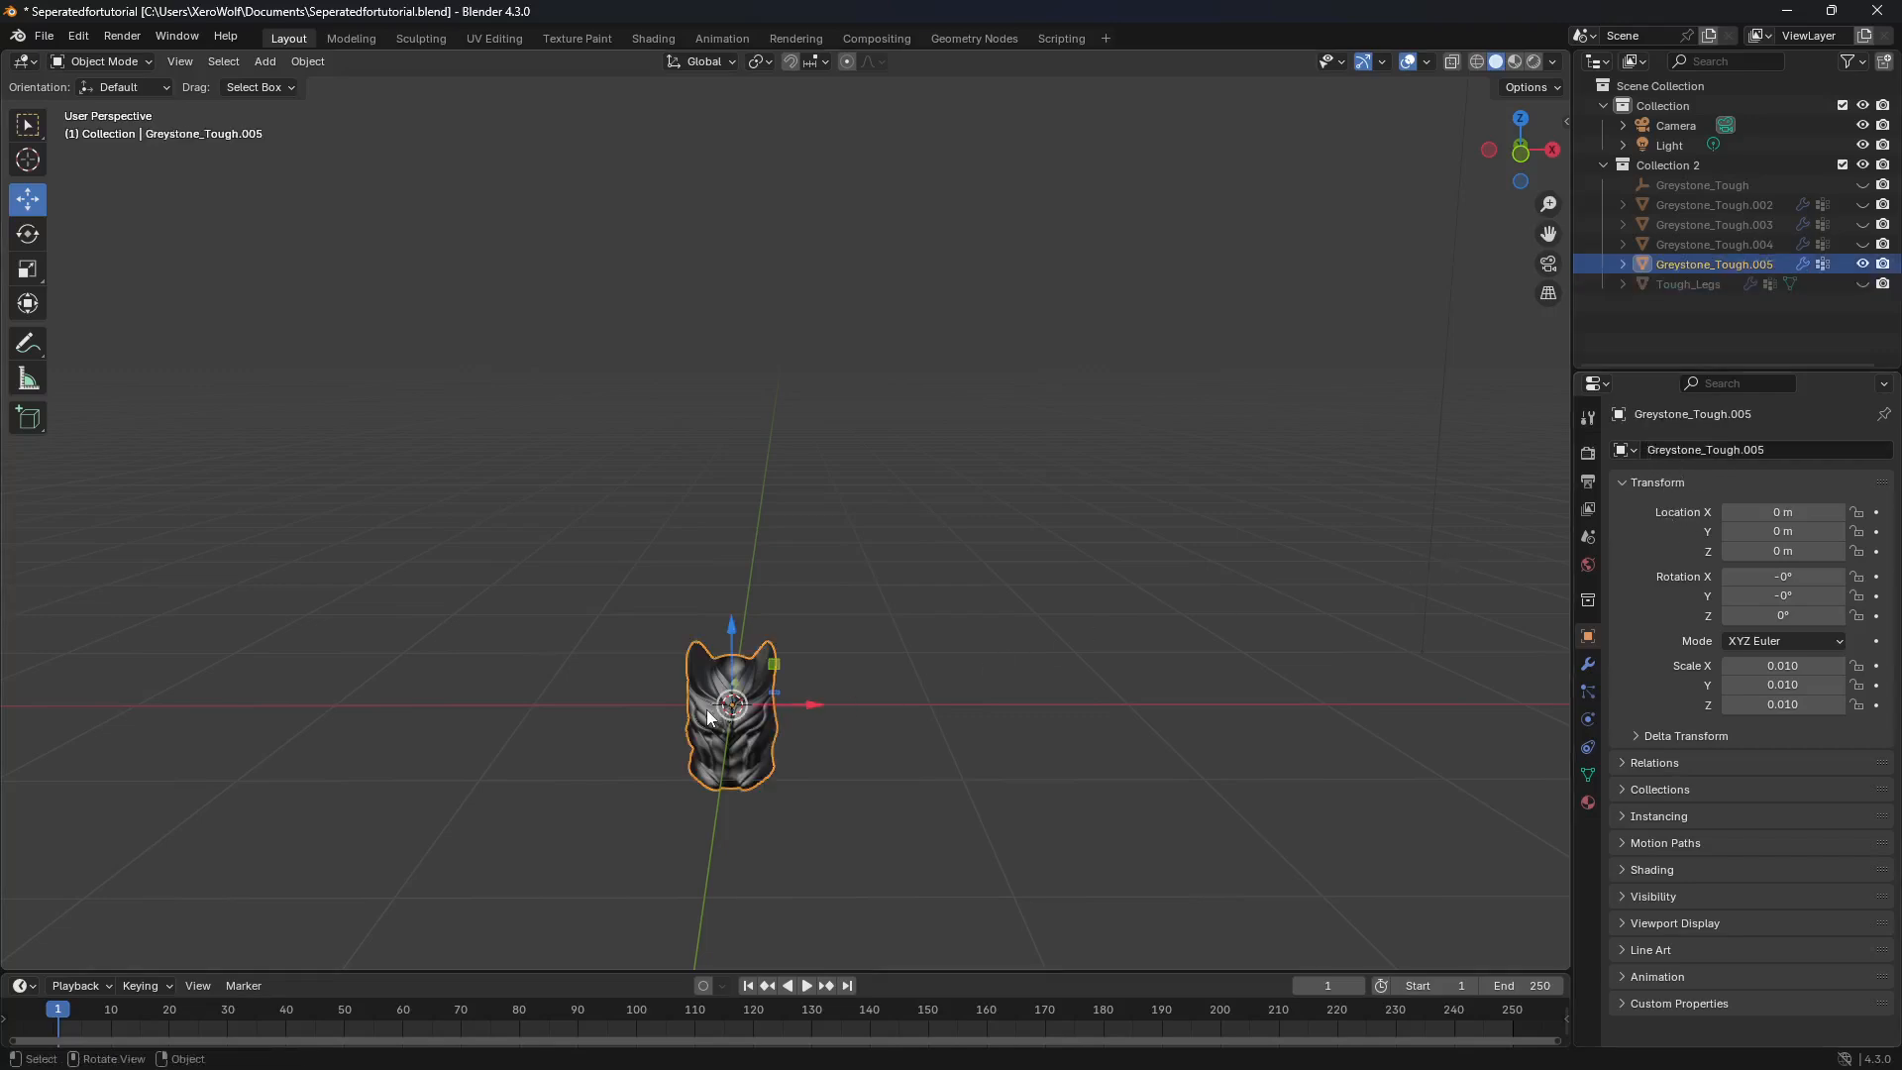
pyautogui.click(1745, 448)
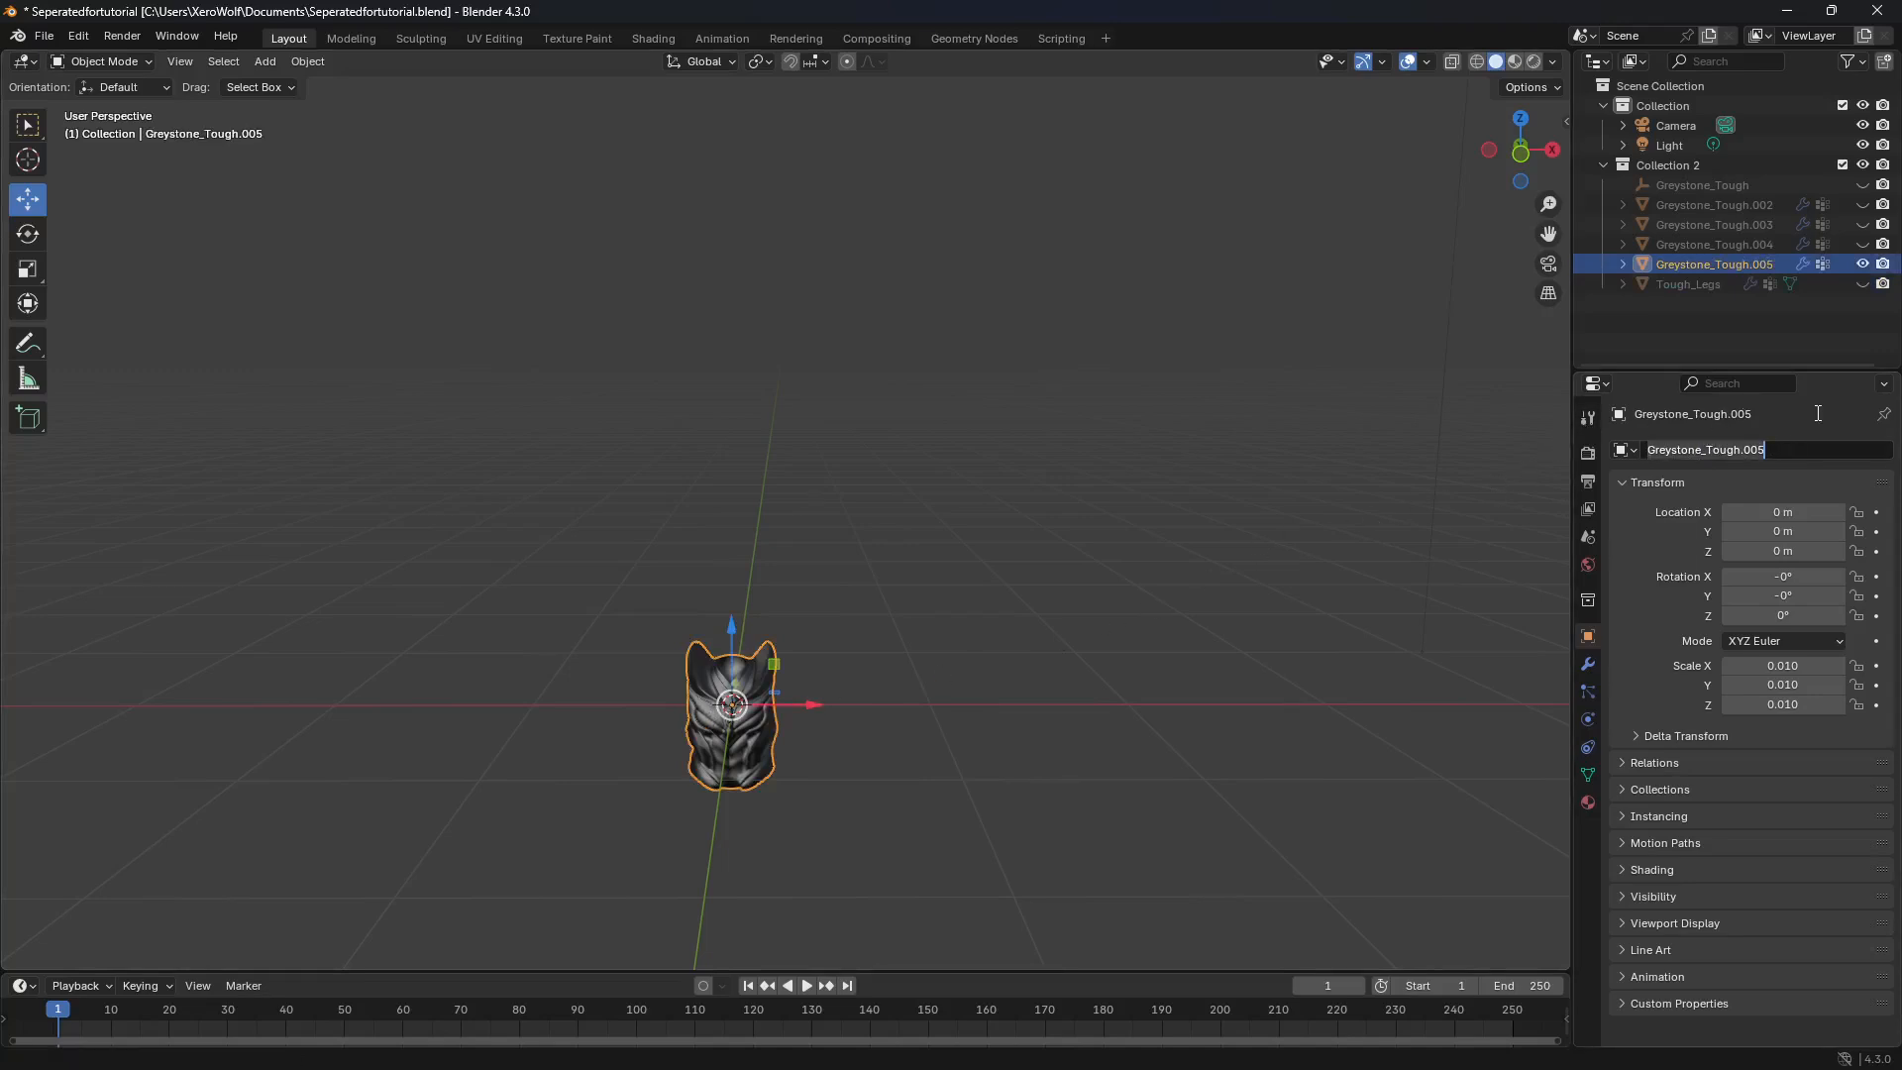
pyautogui.press('BackSpace')
pyautogui.write('T')
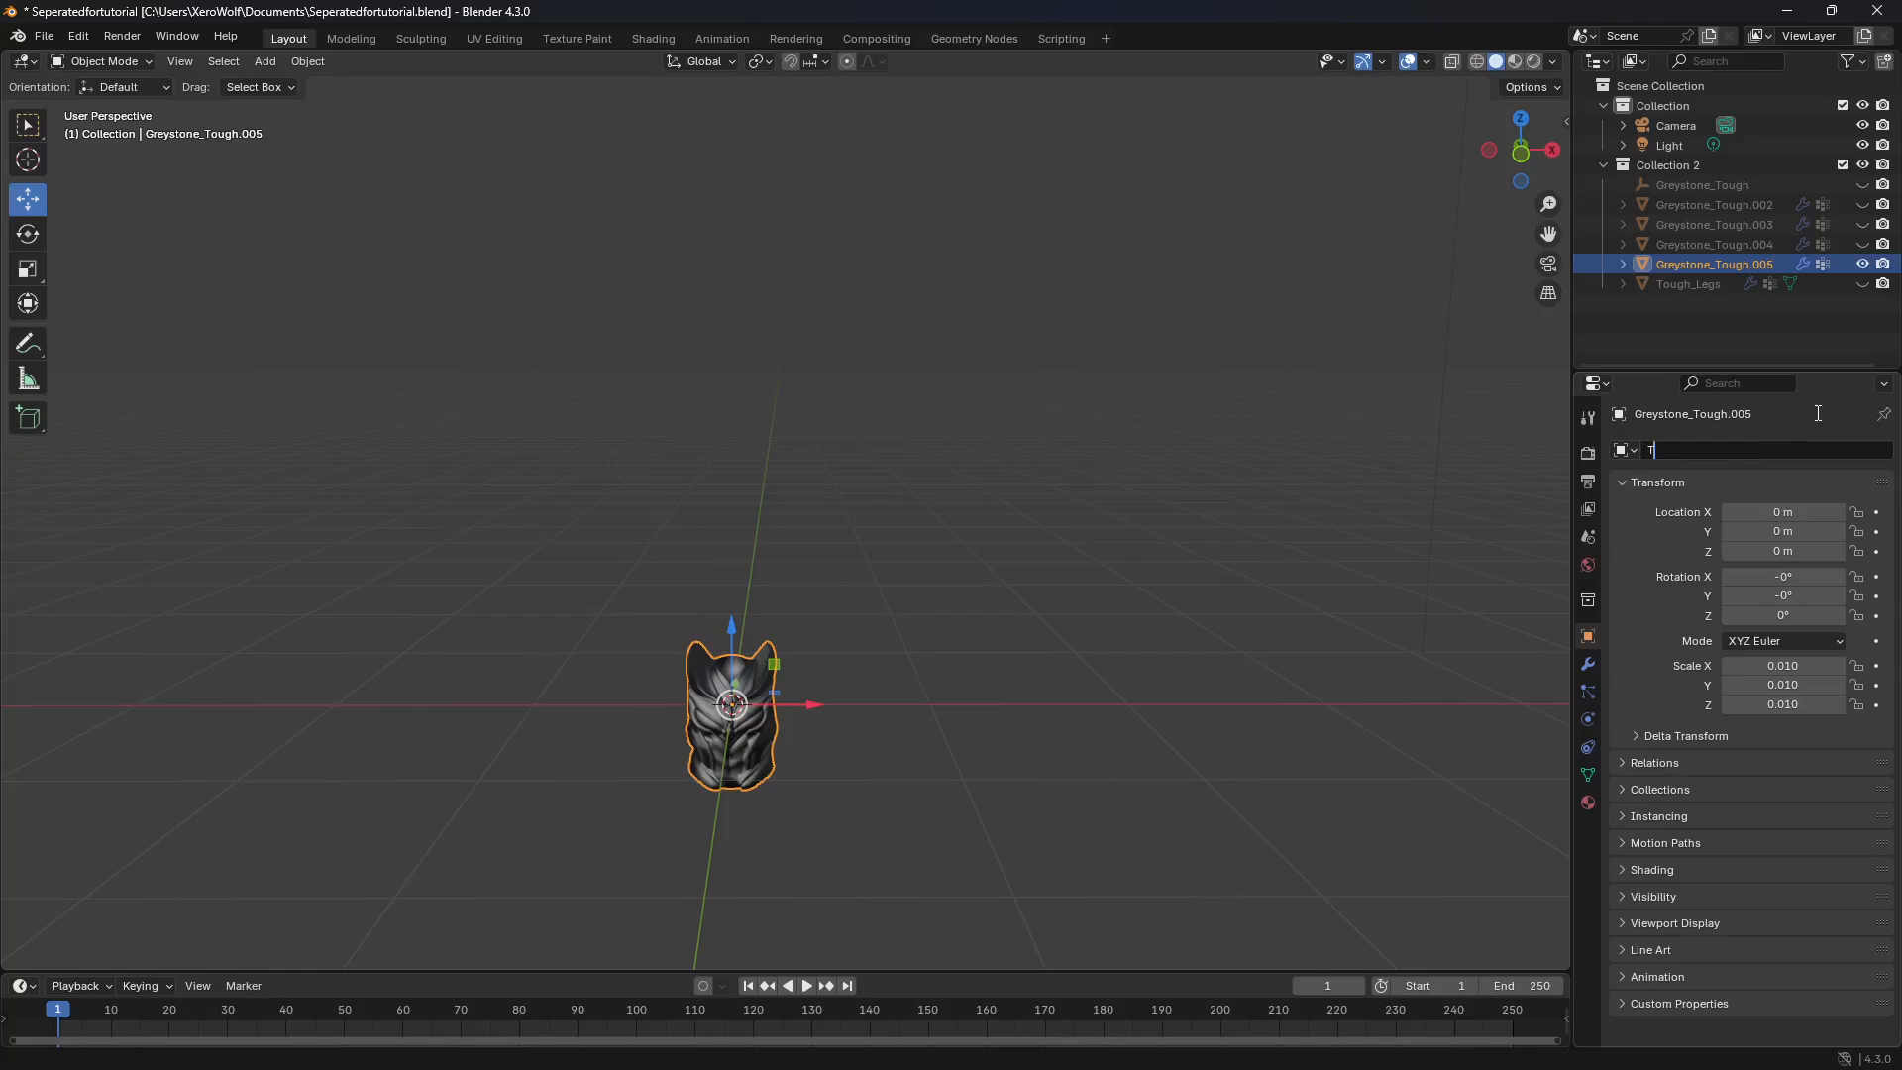
pyautogui.write('ough_Chest')
pyautogui.press('Return')
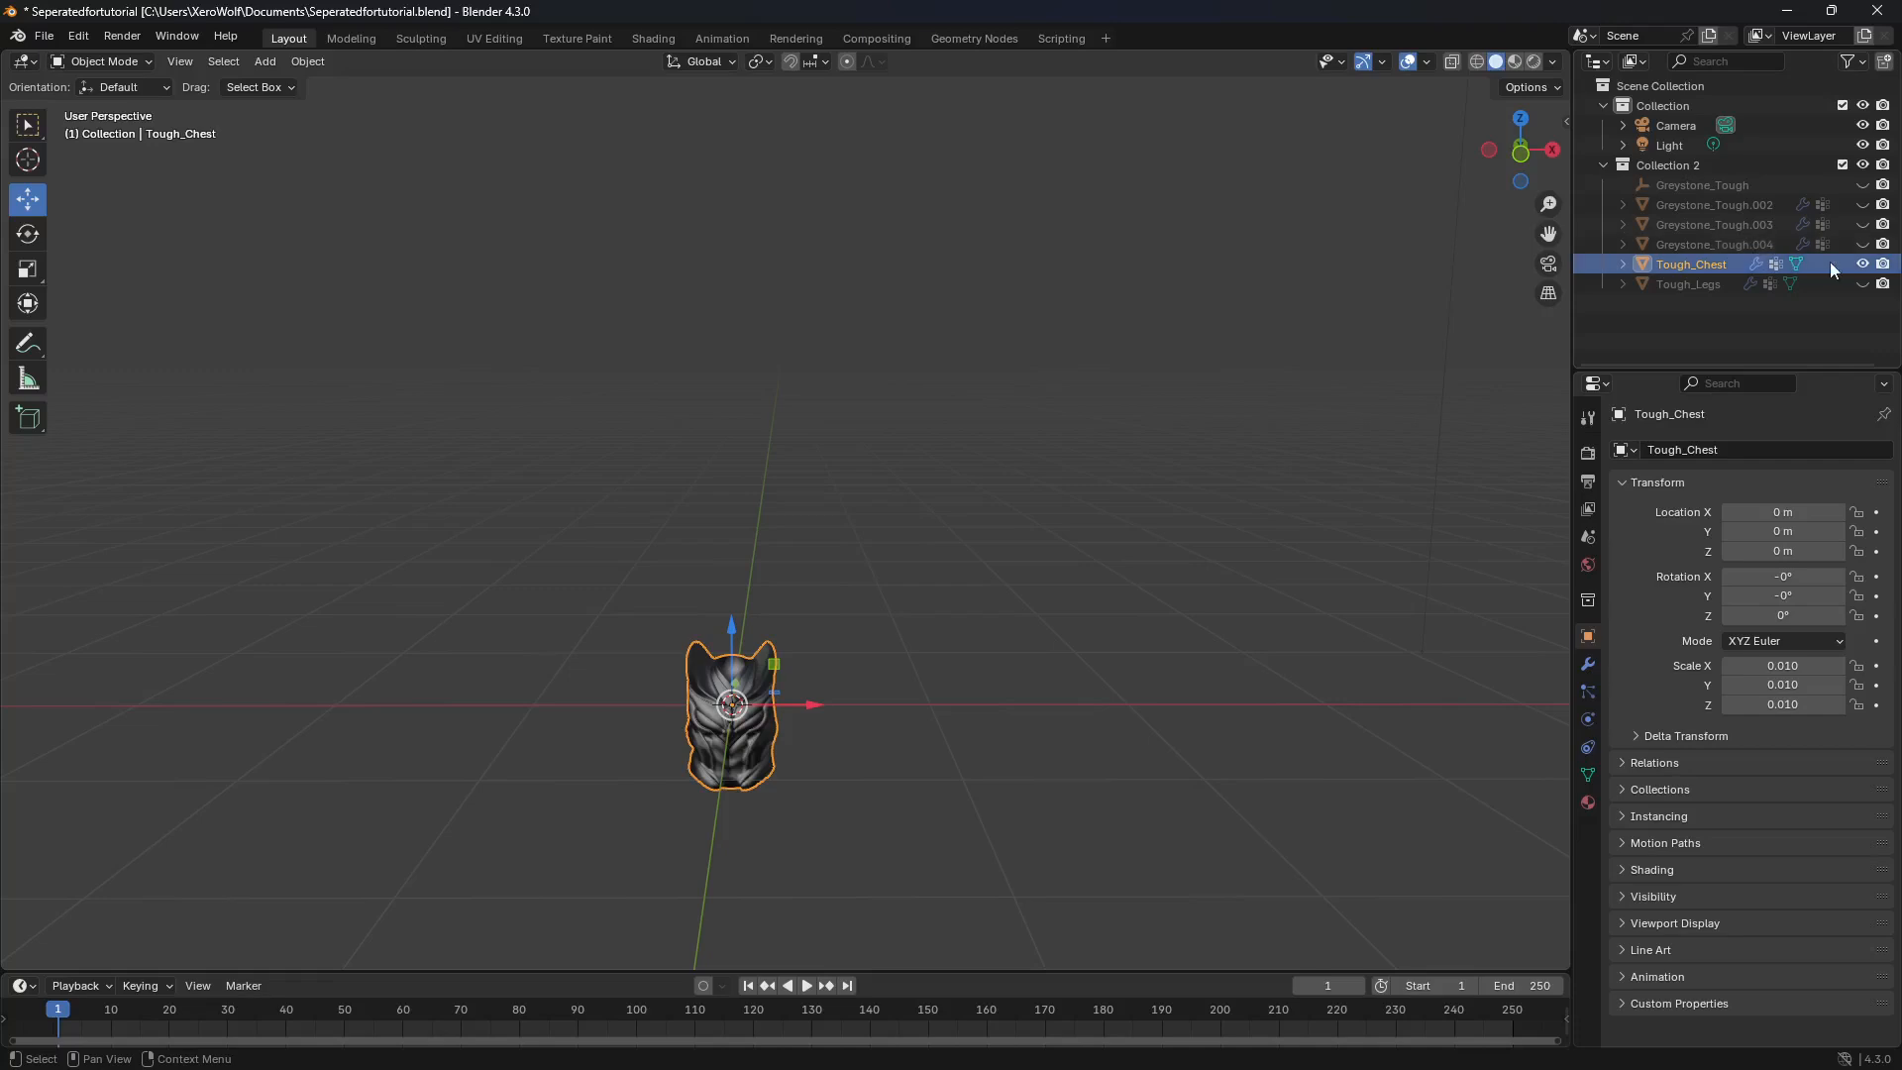
# Step: Set the Tough_Chest geometry to its origin, then hide the object
pyautogui.click(313, 63)
pyautogui.moveTo(313, 99)
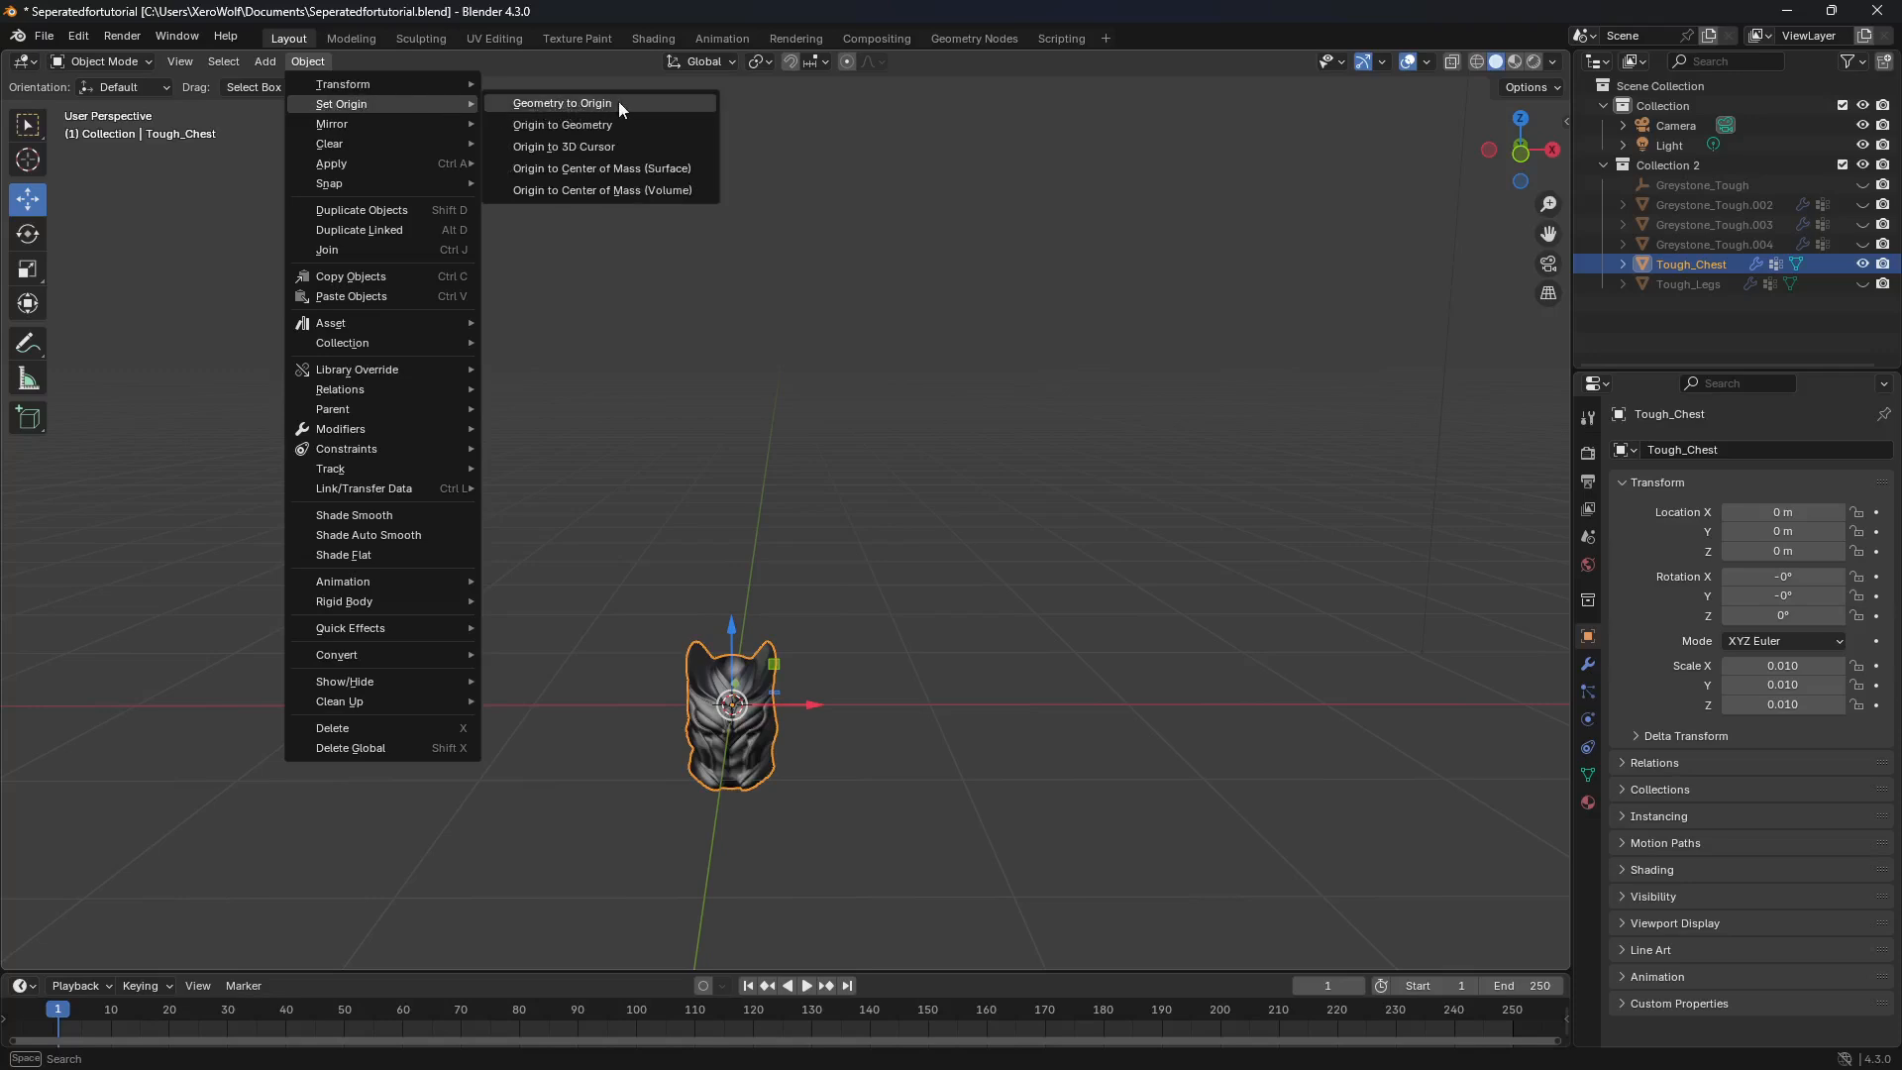
pyautogui.click(650, 105)
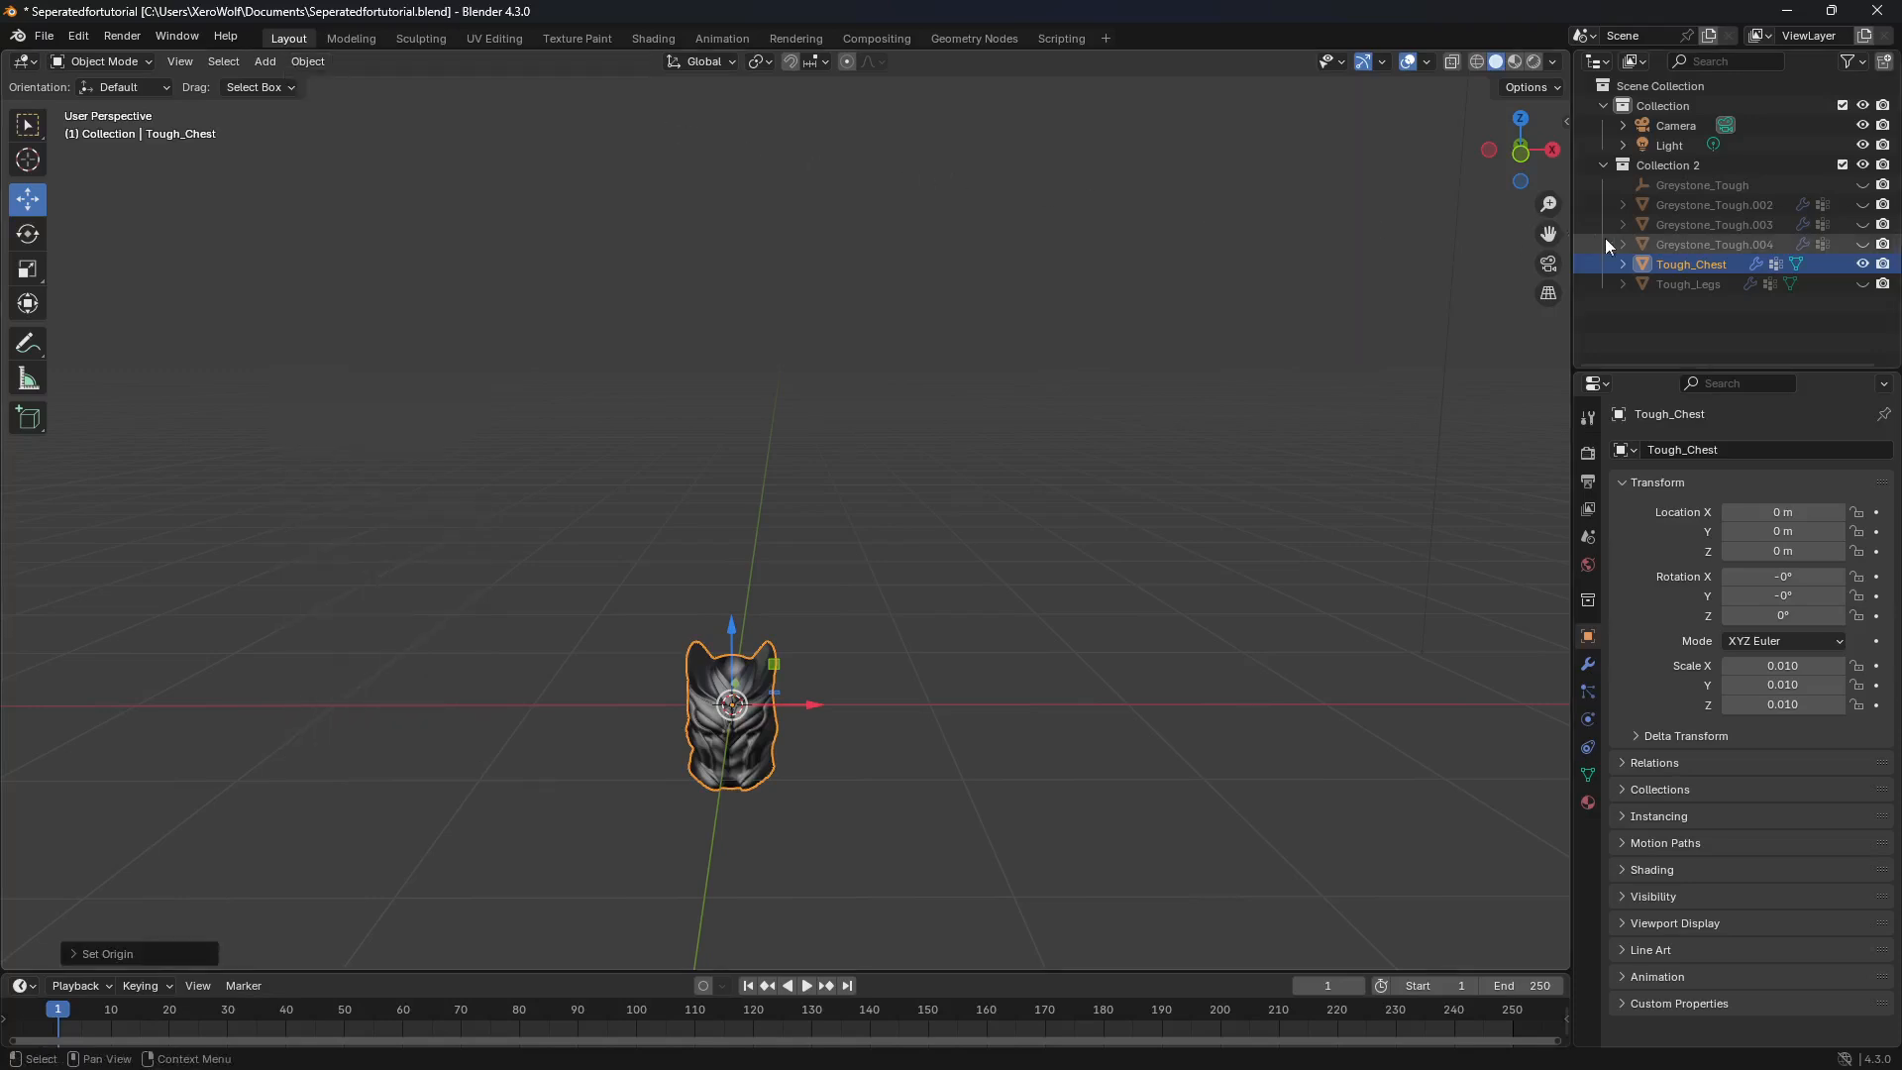
pyautogui.click(1862, 264)
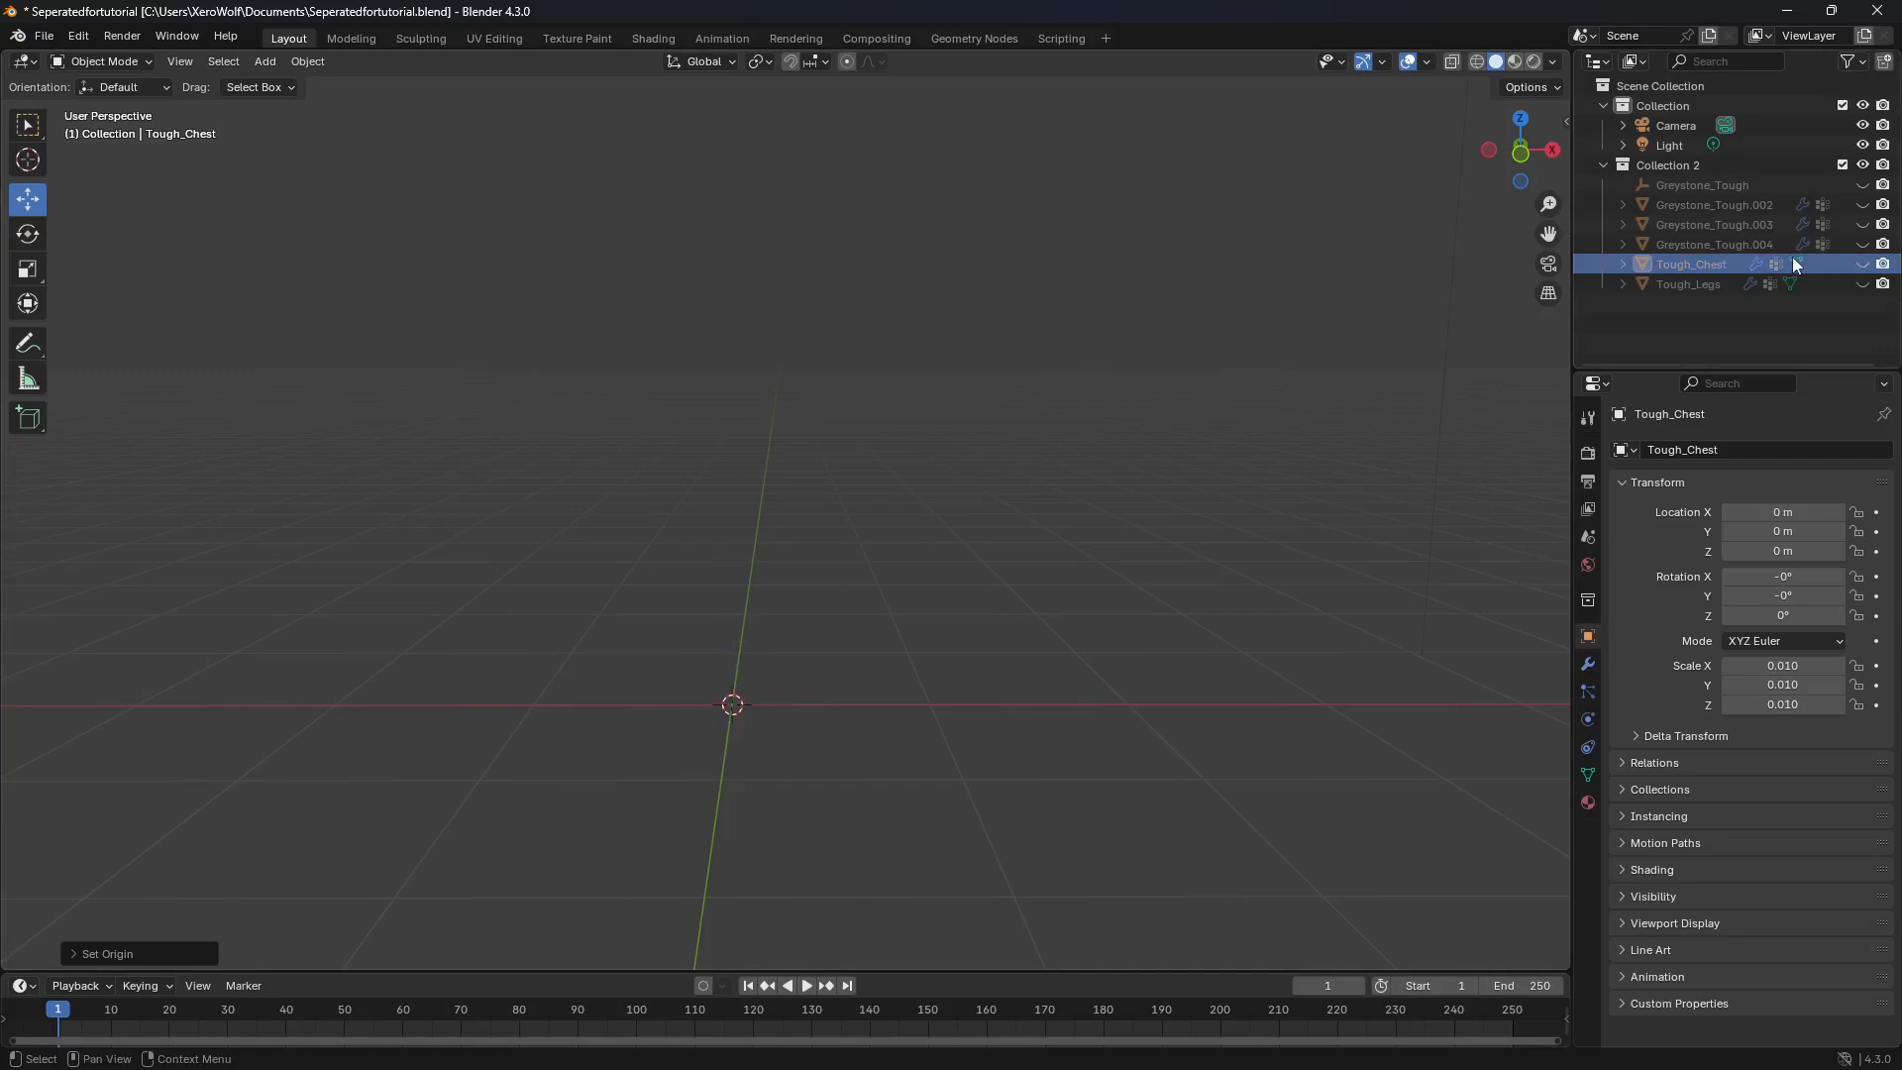
# Step: Unhide the arms object Greystone_Tough.004 and rename it to Tough_Arms
pyautogui.click(1756, 247)
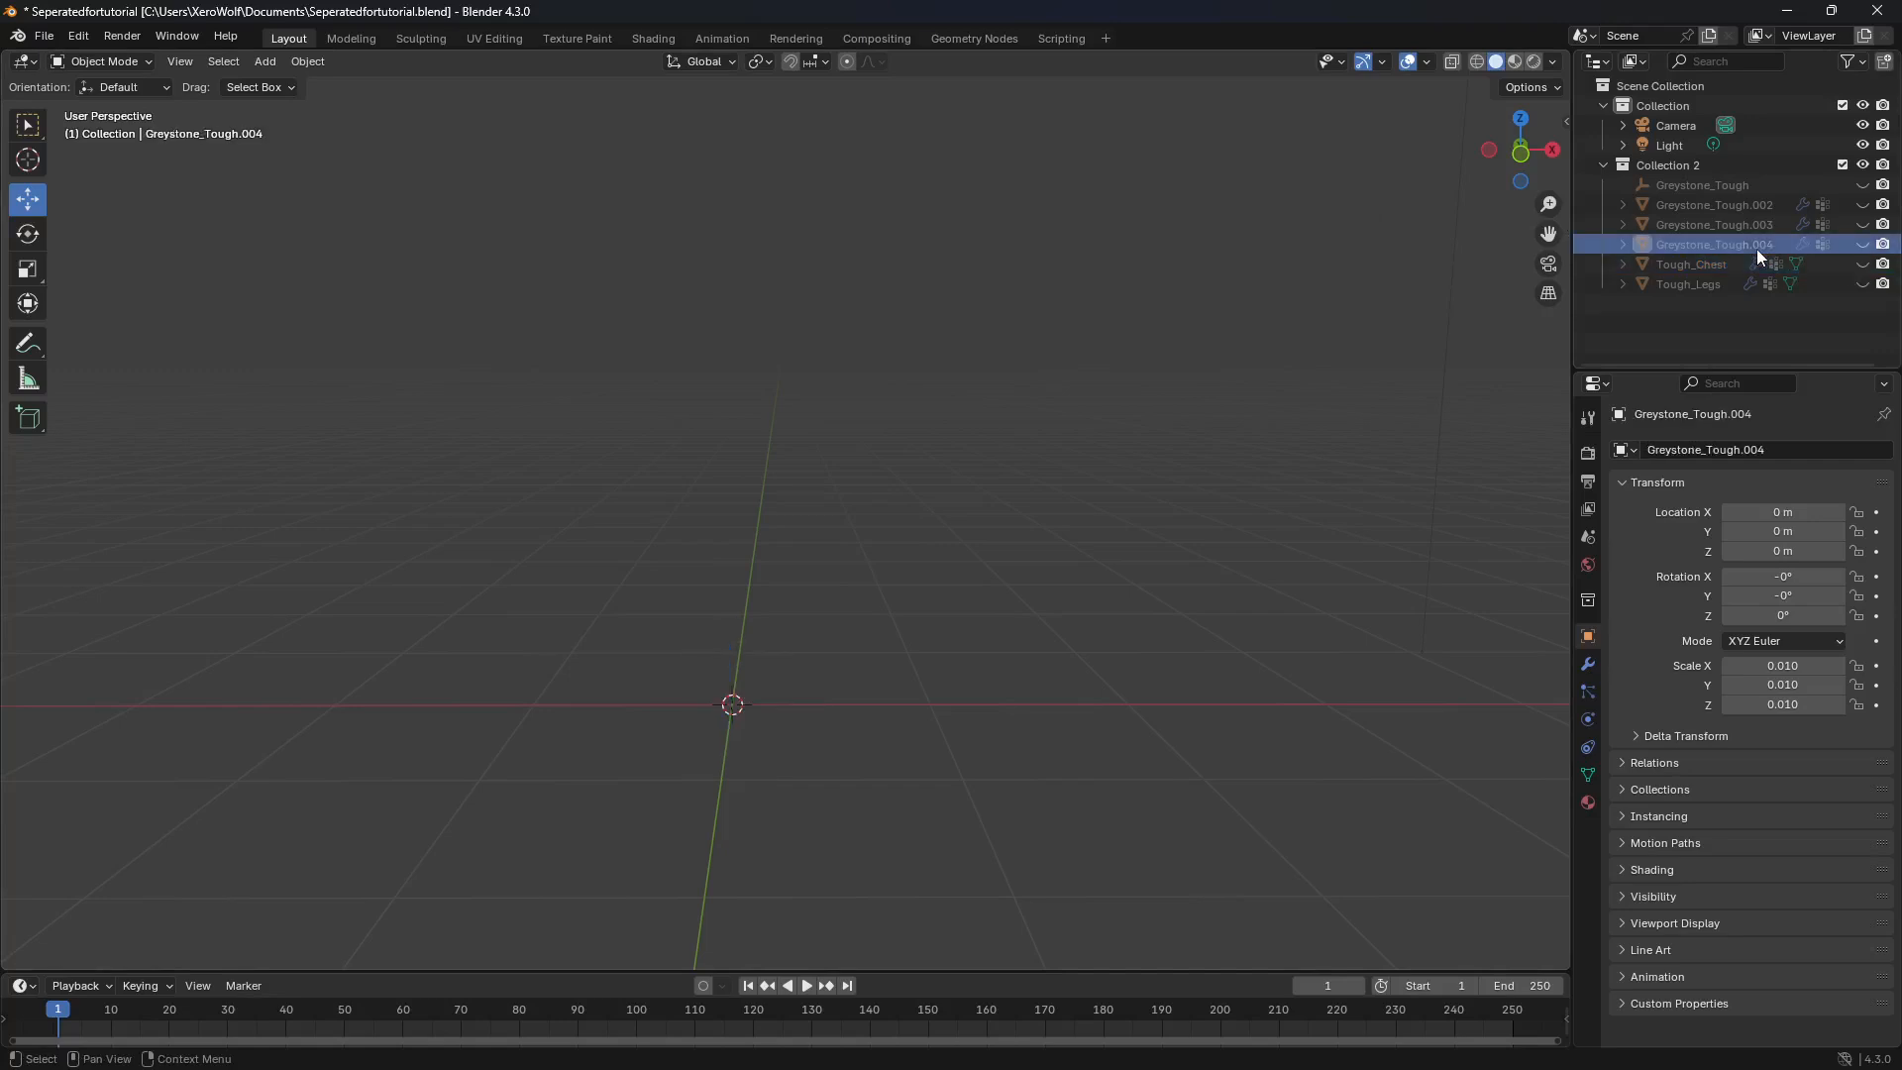
pyautogui.click(1862, 245)
pyautogui.click(811, 678)
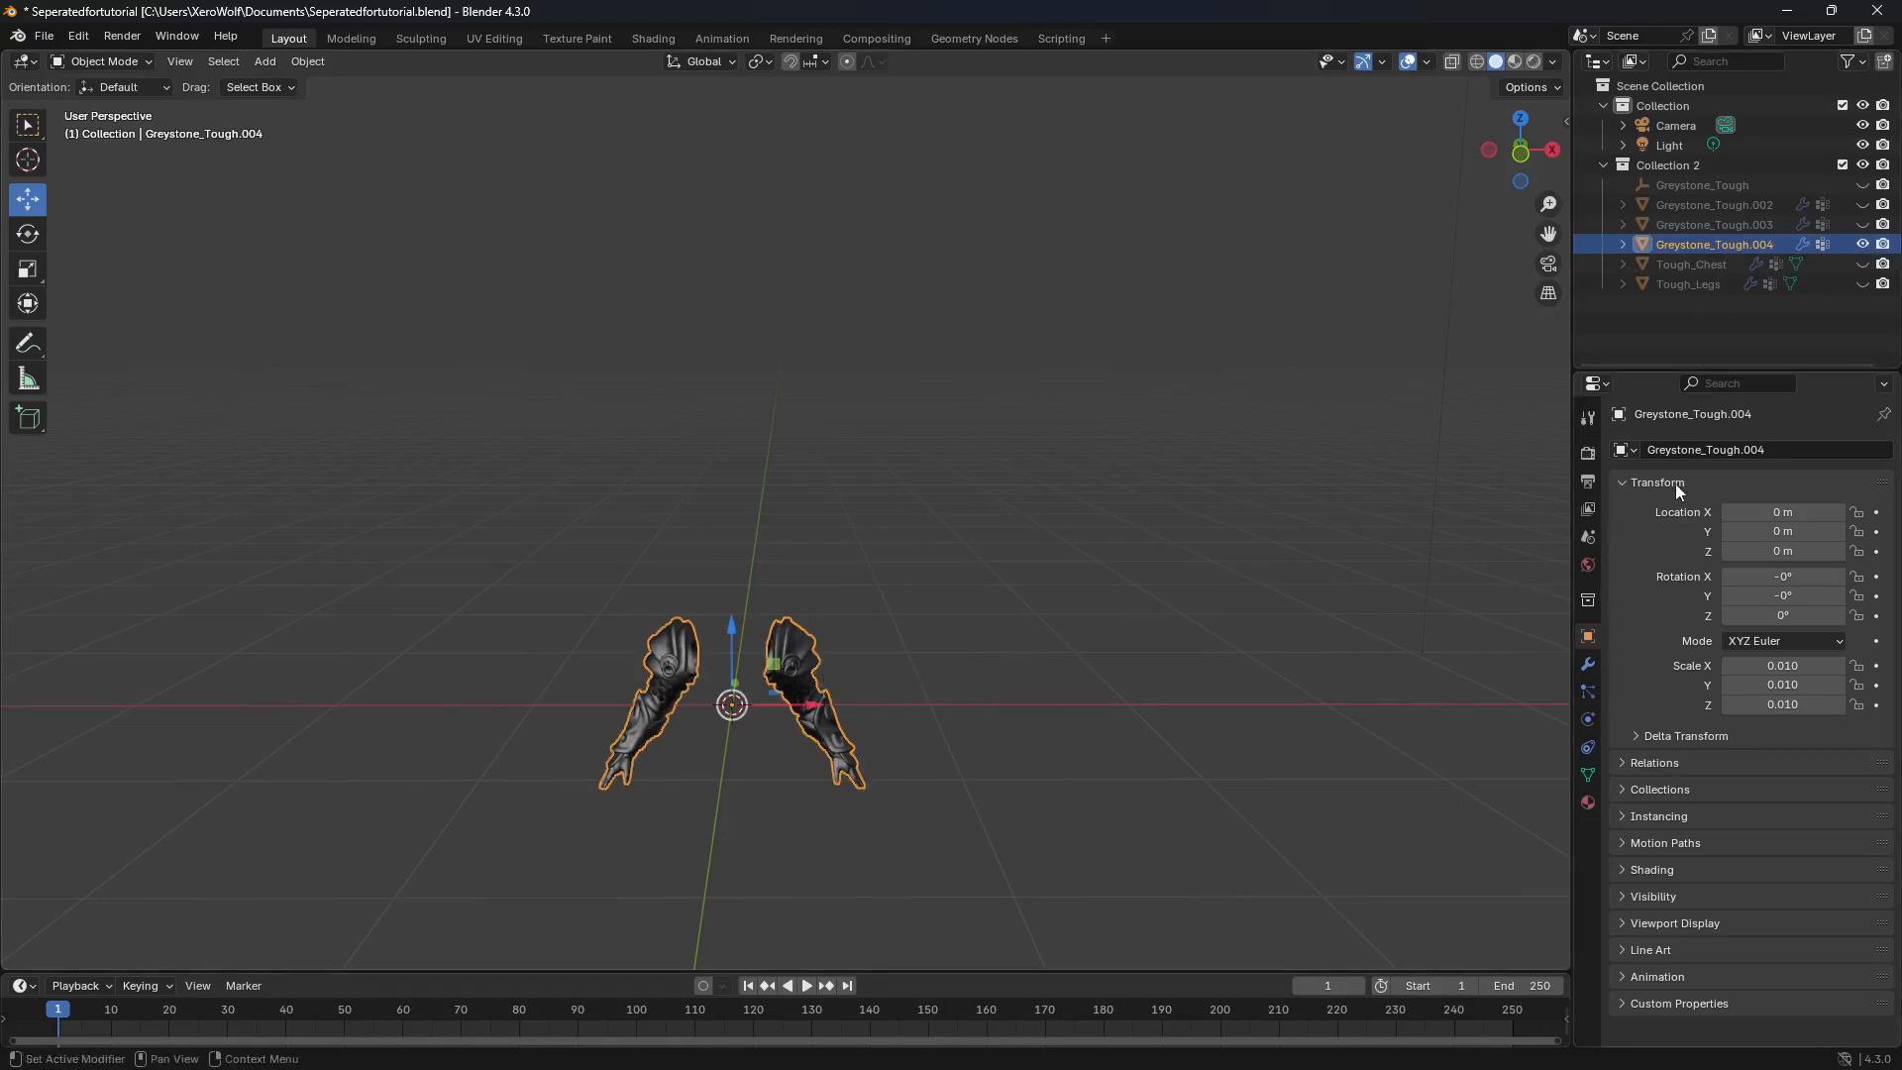
pyautogui.doubleClick(1769, 449)
pyautogui.moveTo(1768, 449); pyautogui.dragTo(1603, 456)
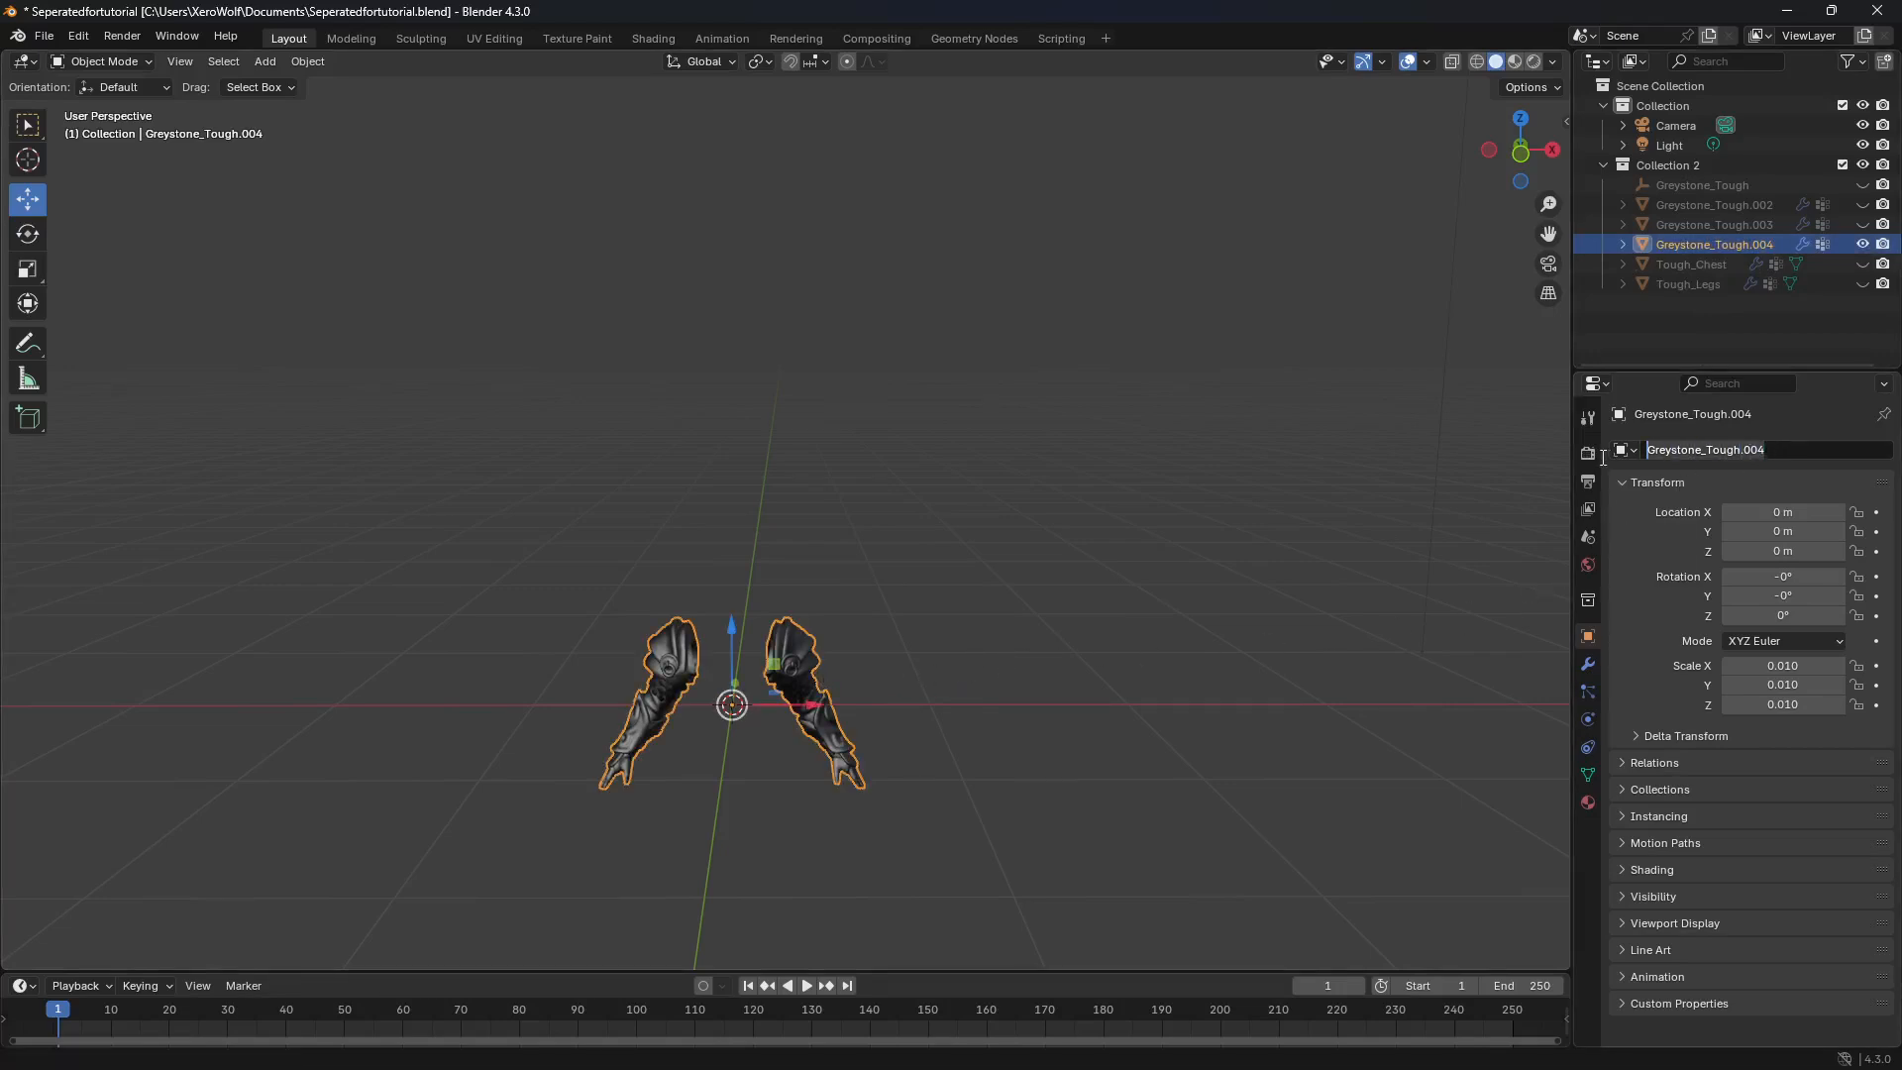
pyautogui.write('Tough_Arms')
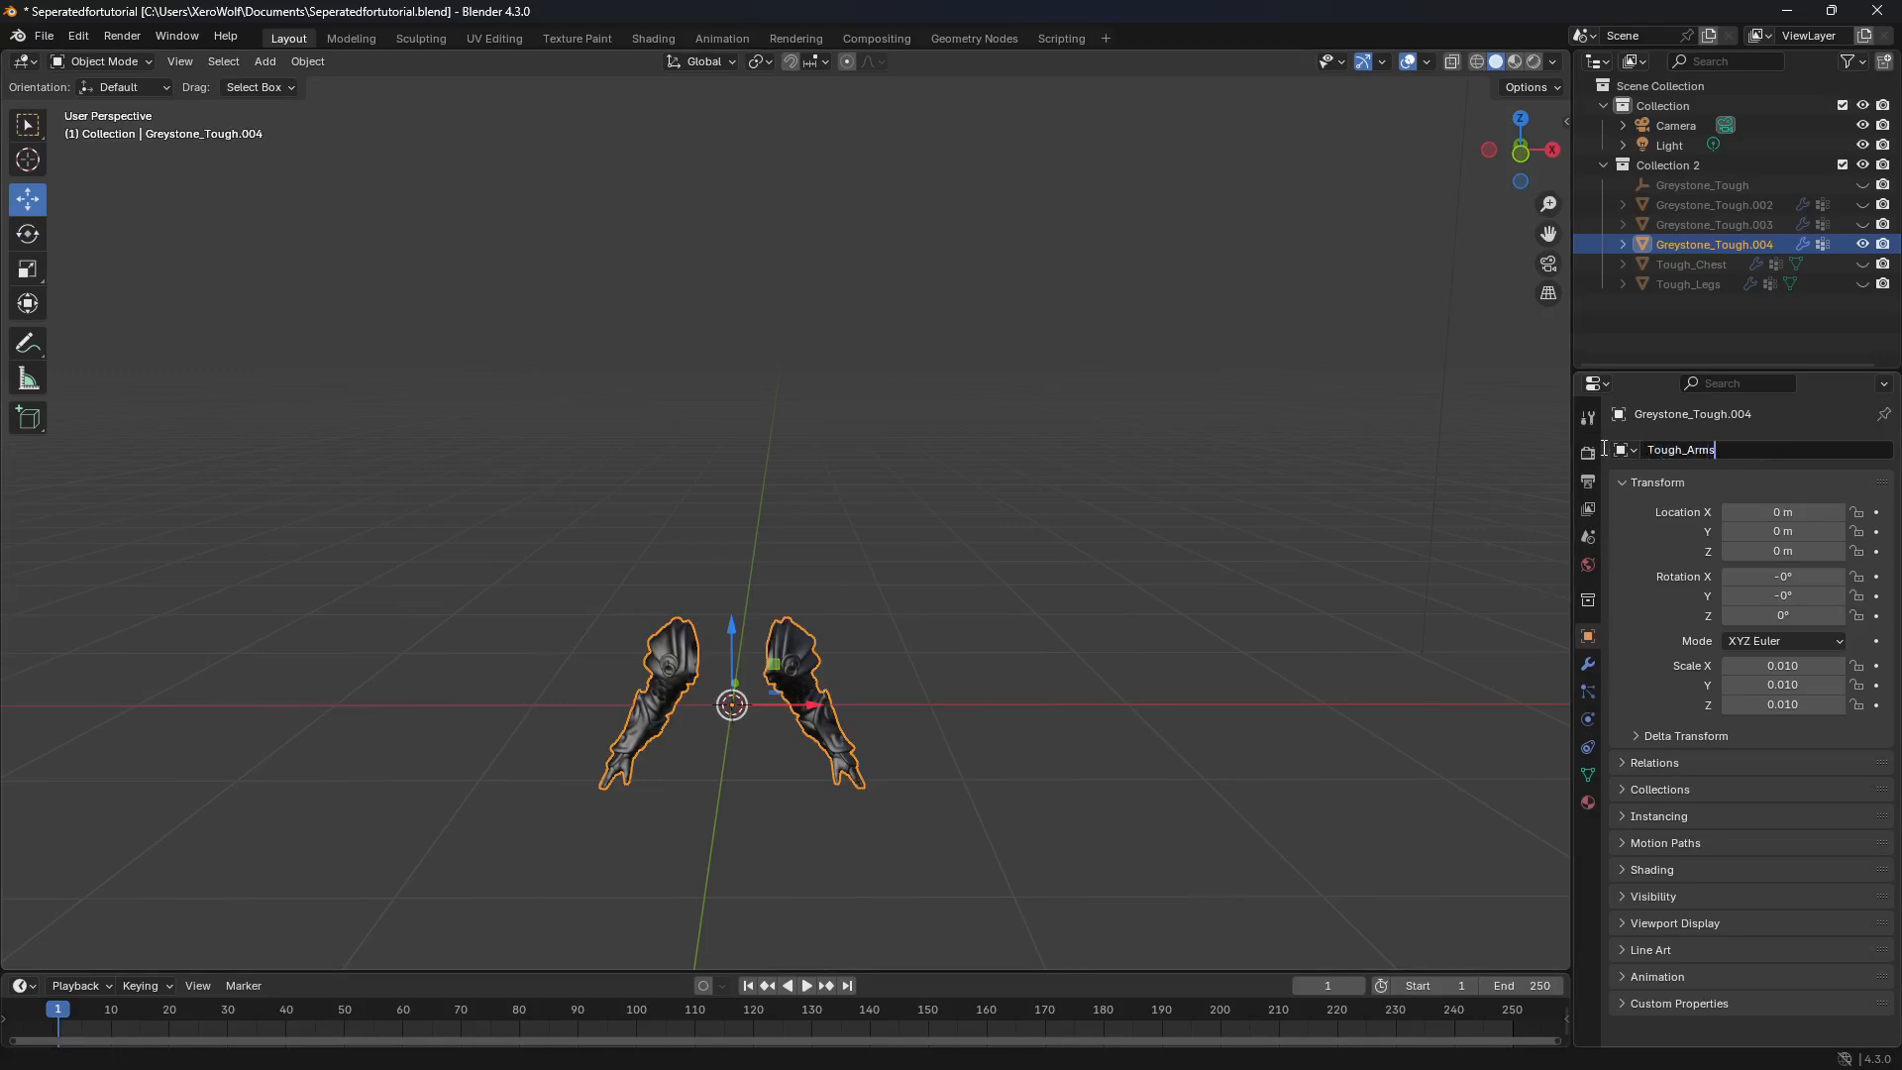
pyautogui.press('Return')
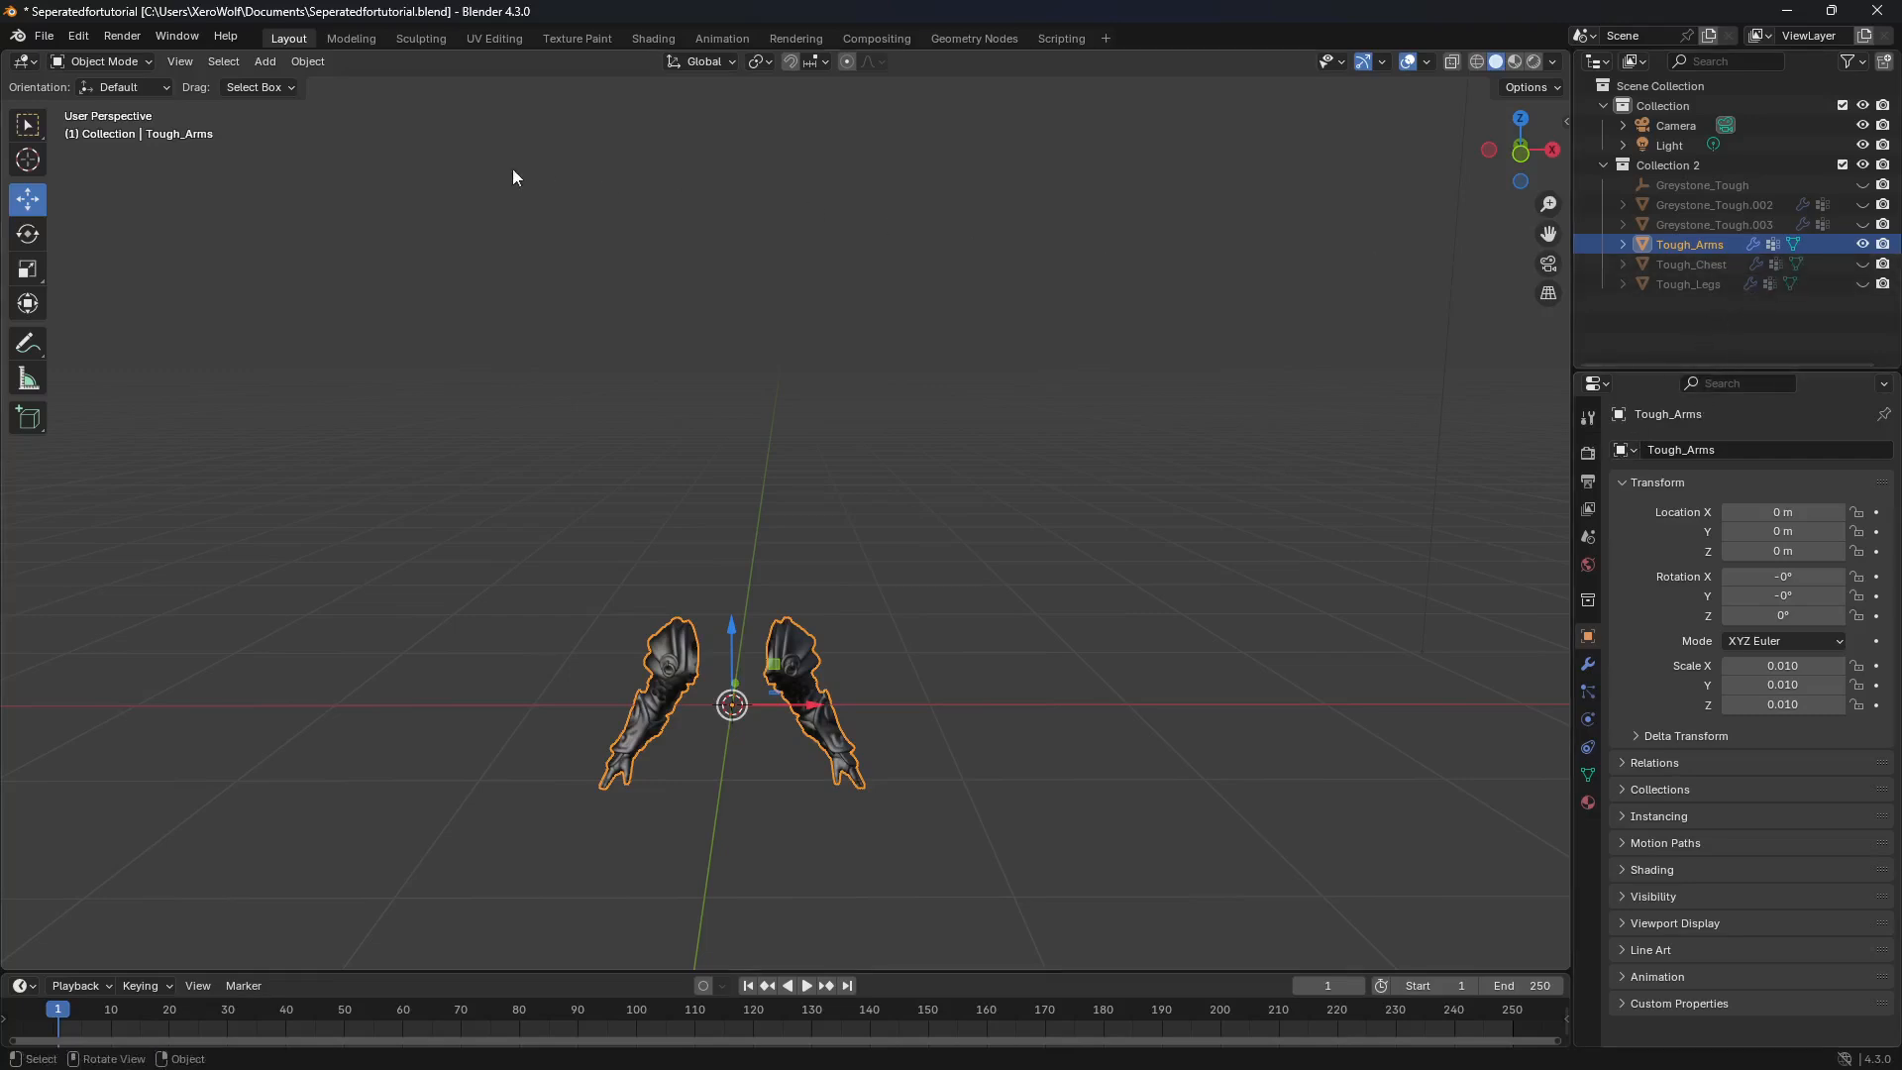
# Step: Set the Tough_Arms geometry to its origin, then hide the object
pyautogui.click(315, 63)
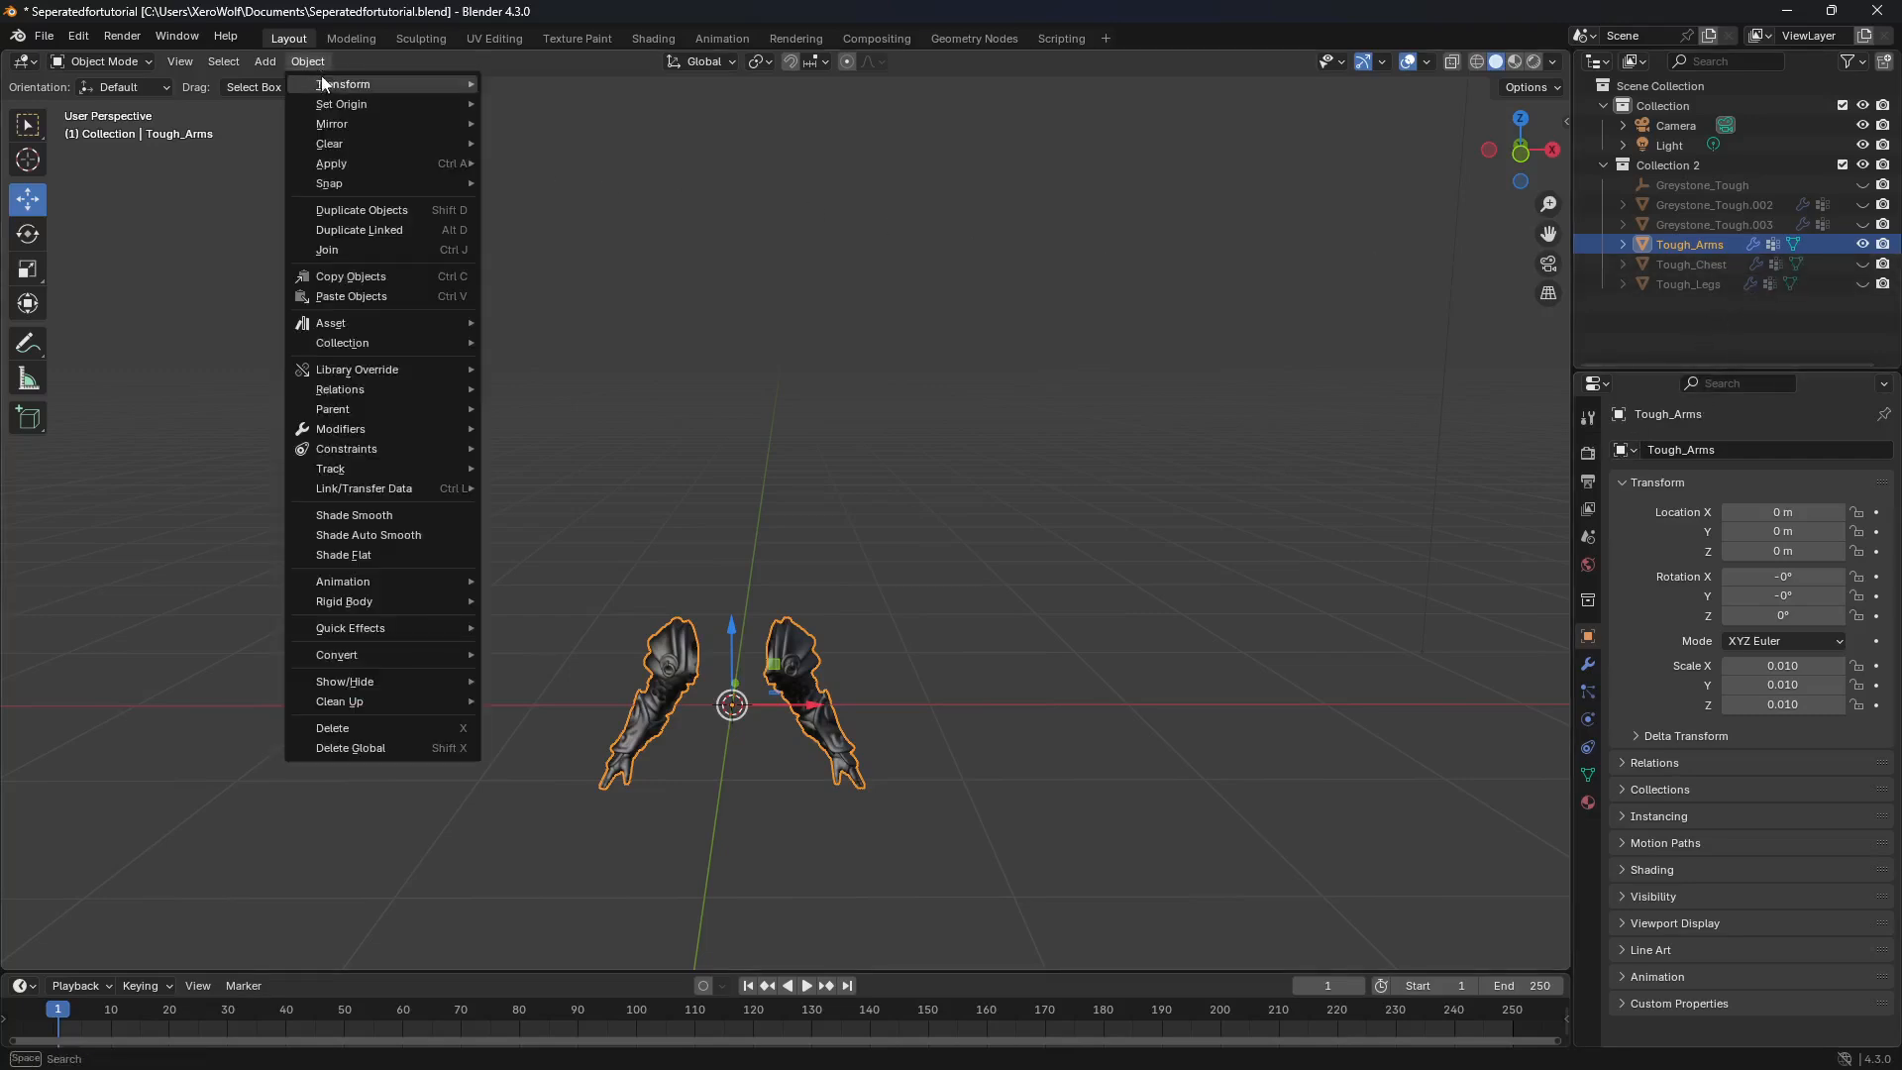
pyautogui.moveTo(354, 107)
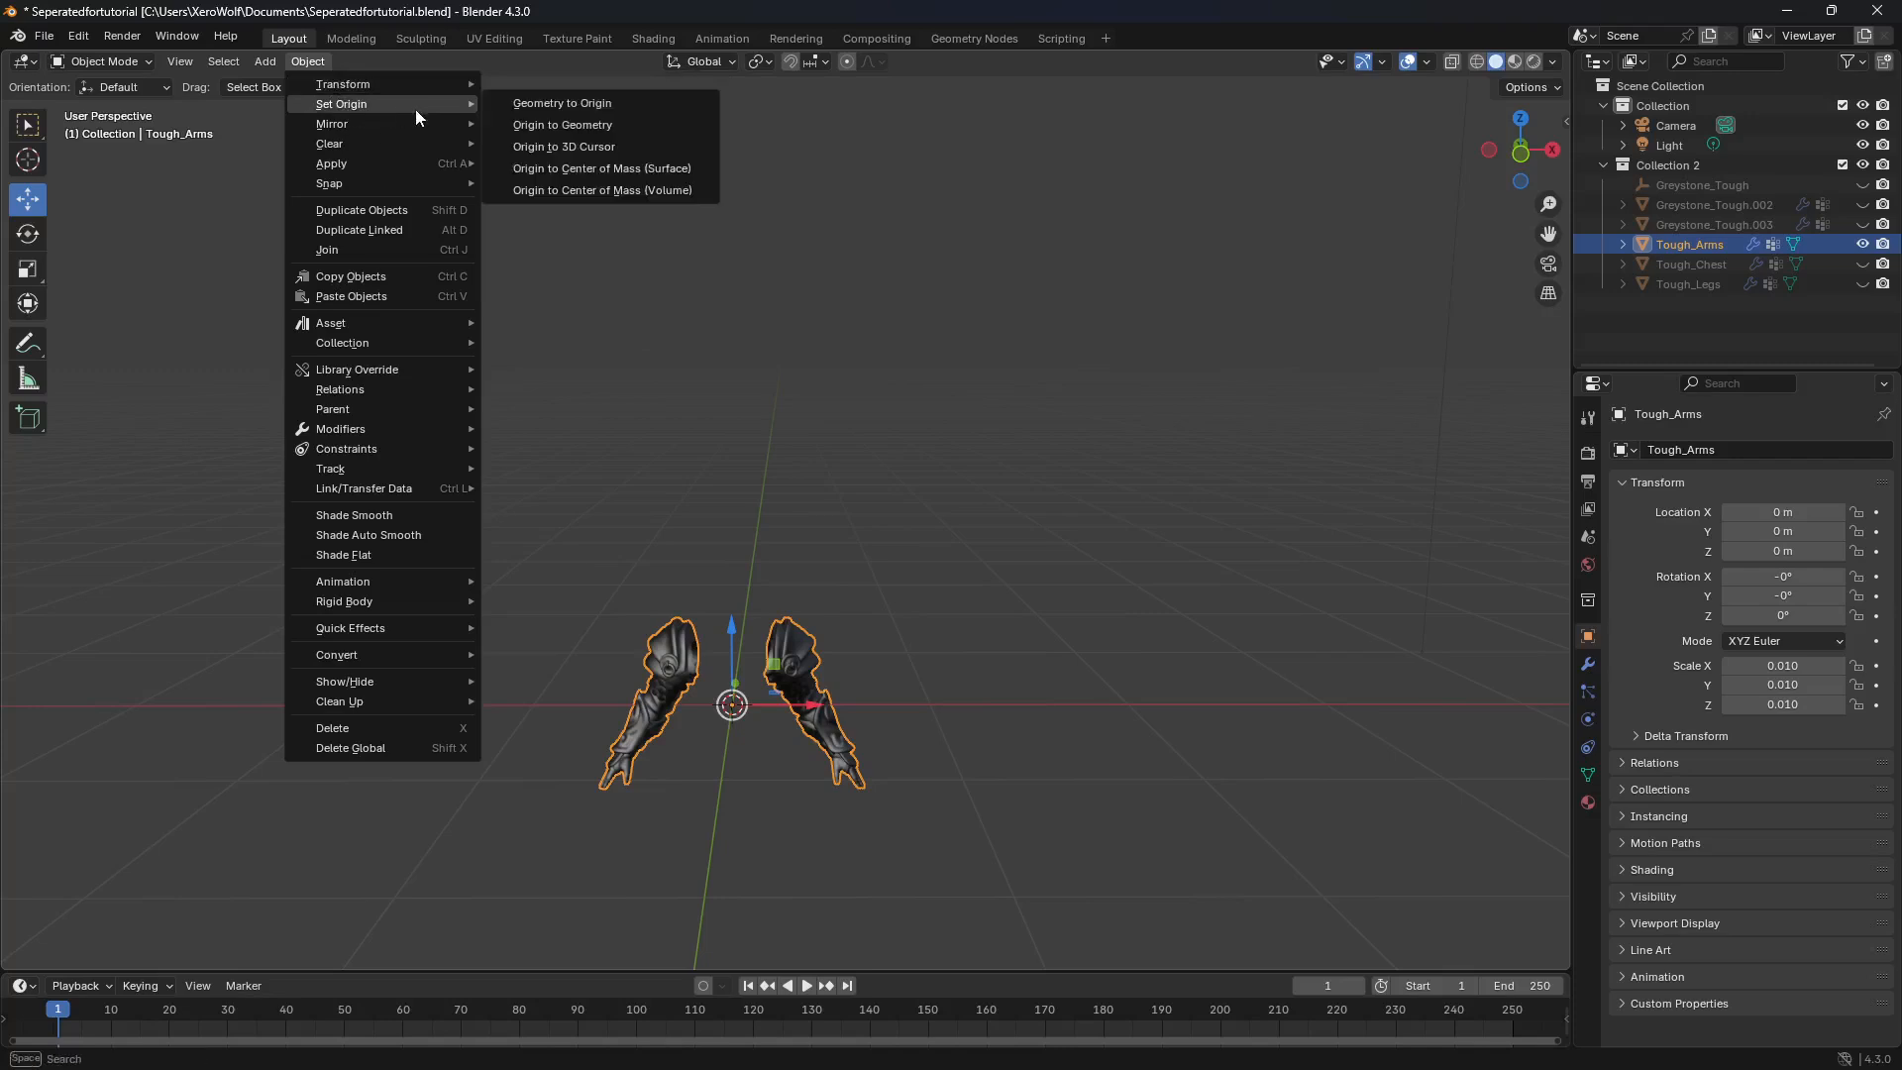
pyautogui.click(610, 105)
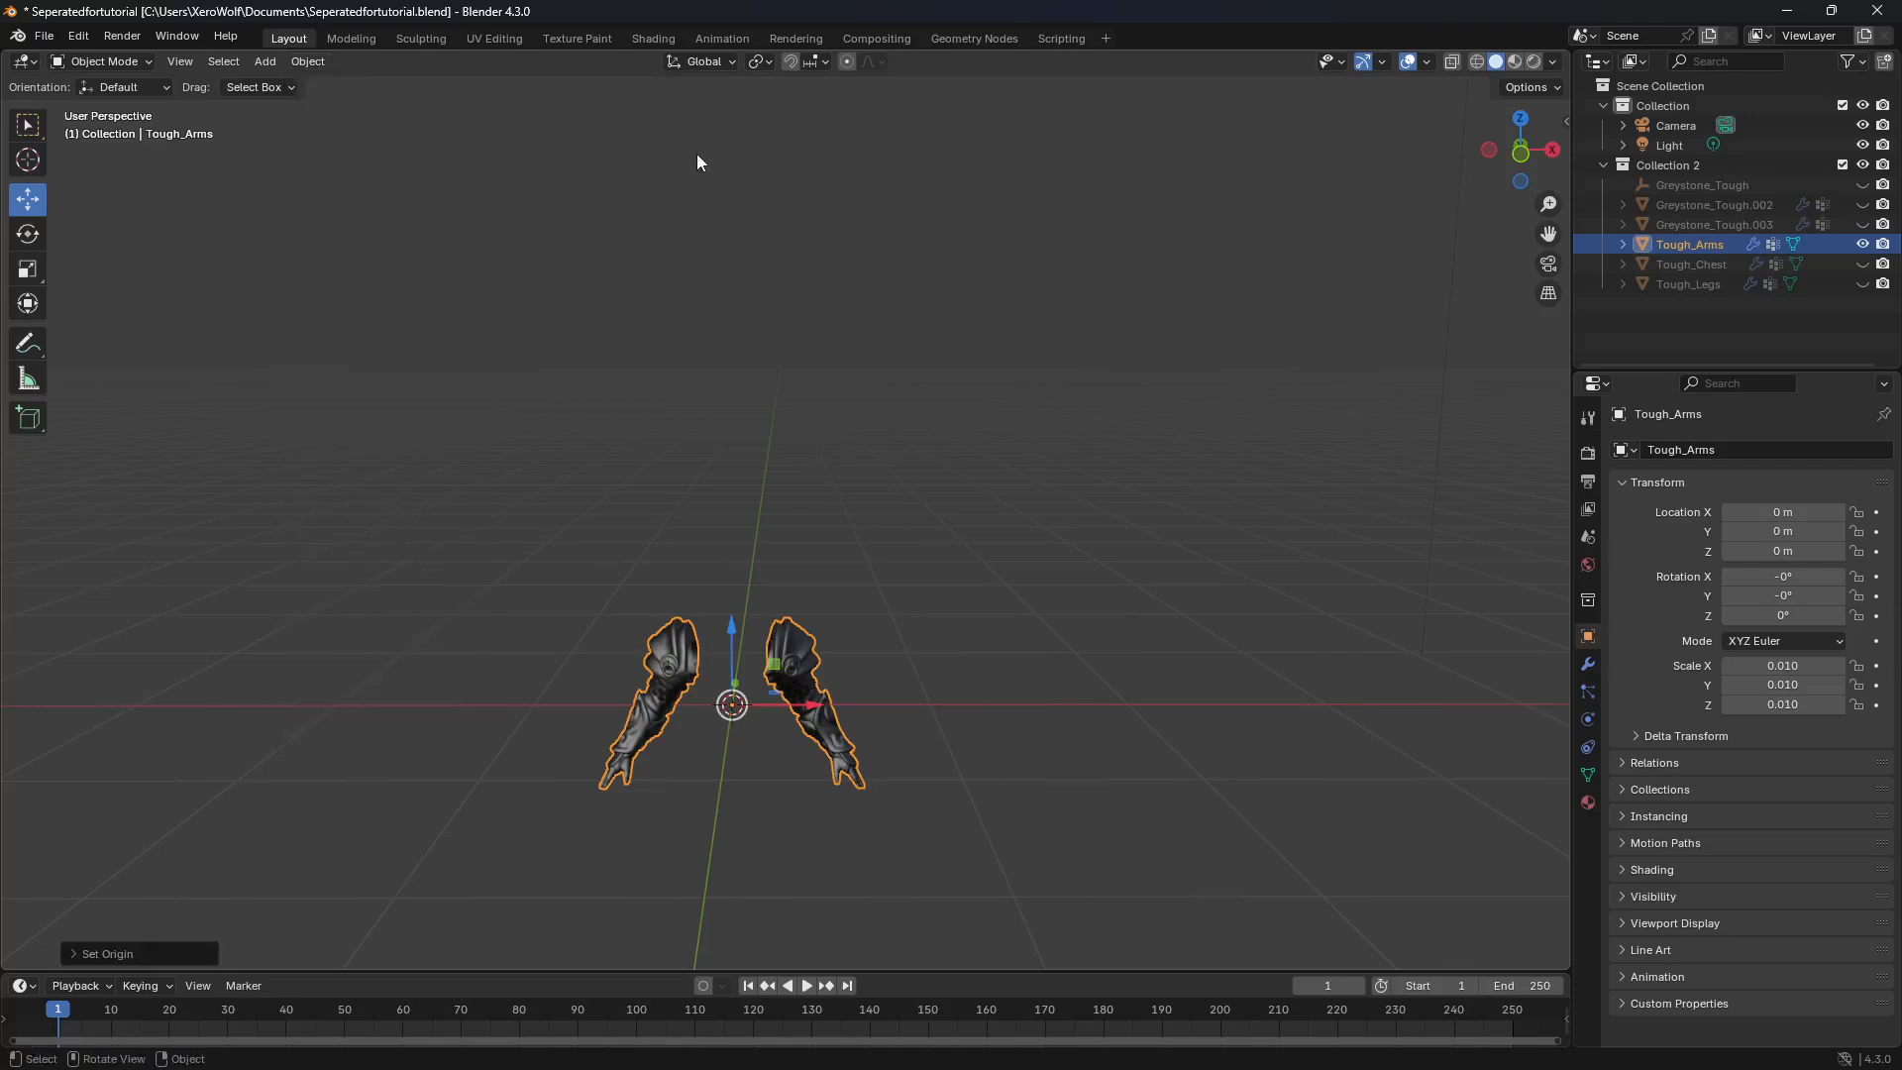
pyautogui.click(1862, 244)
# Step: Unhide the sword object Greystone_Tough.003 and rename it to Tough_Sword
pyautogui.click(1862, 225)
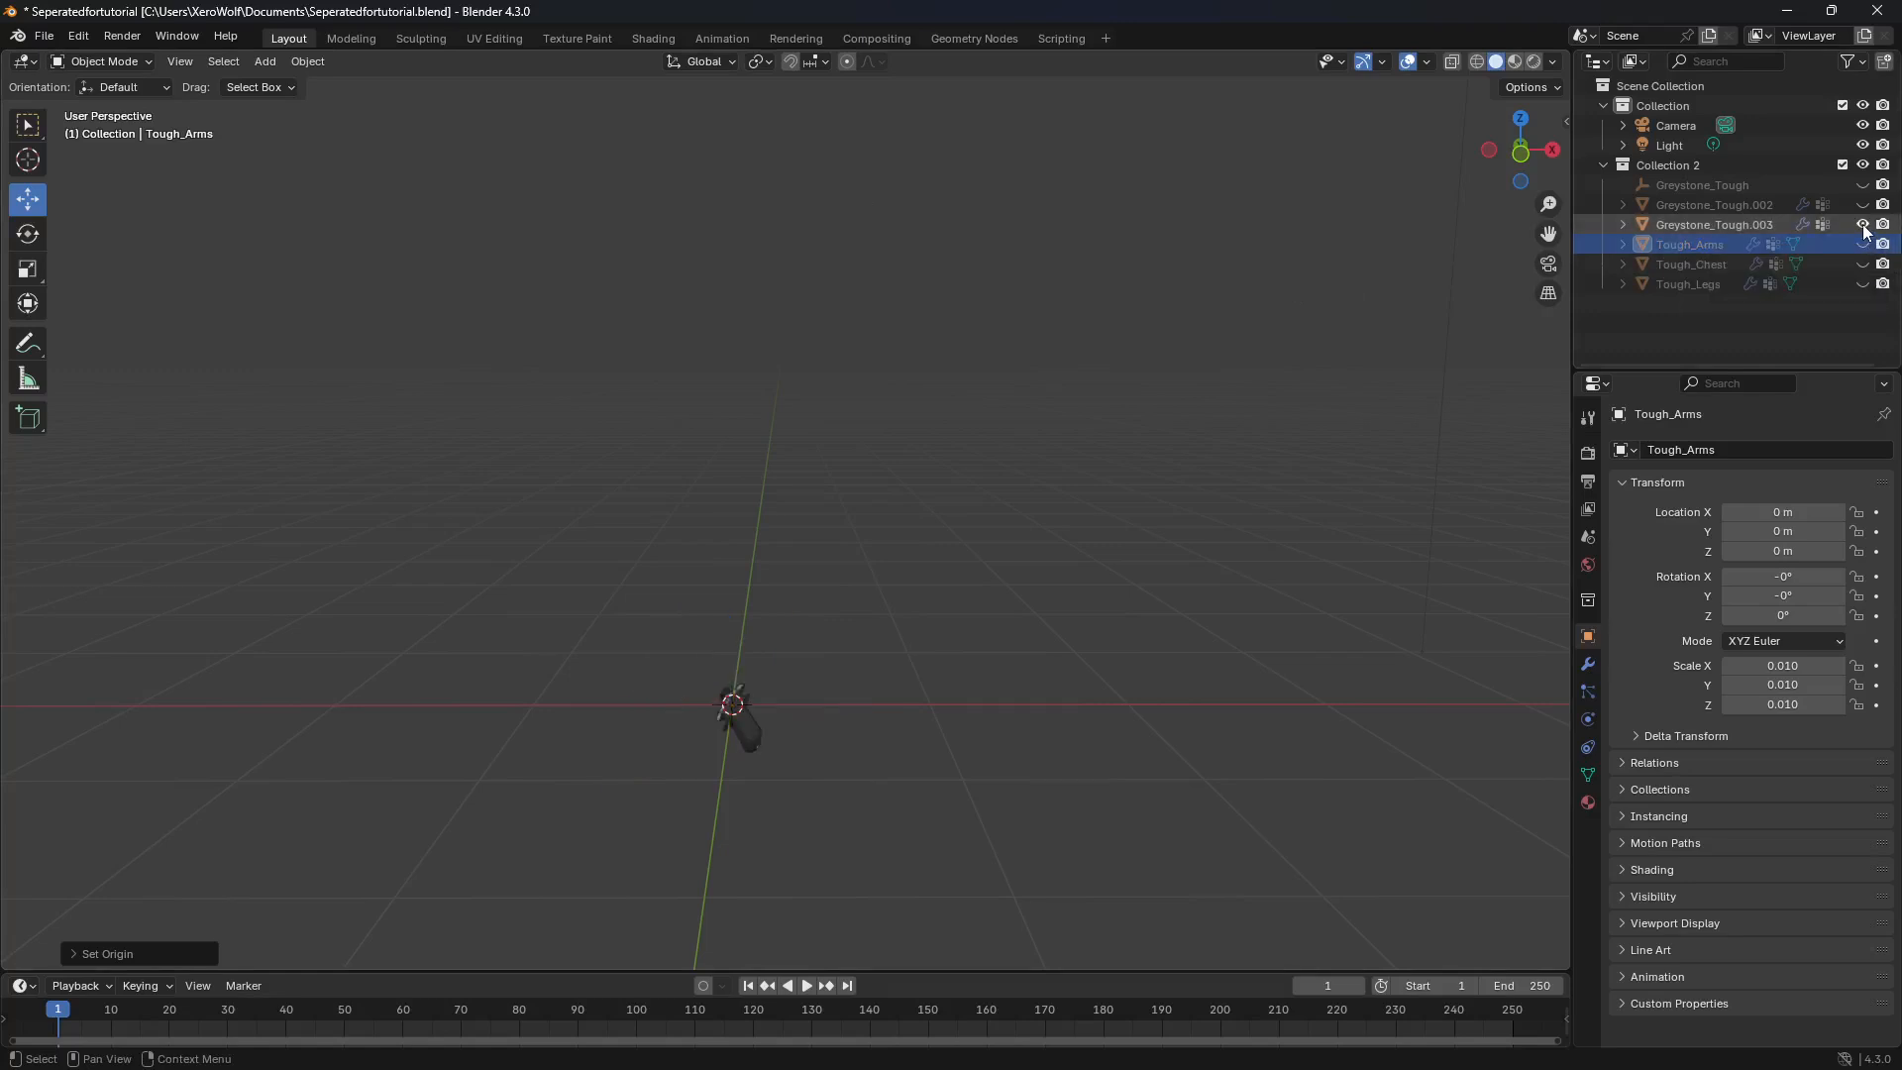
pyautogui.click(1727, 224)
pyautogui.press('g')
pyautogui.moveTo(706, 826); pyautogui.dragTo(745, 783, button='middle')
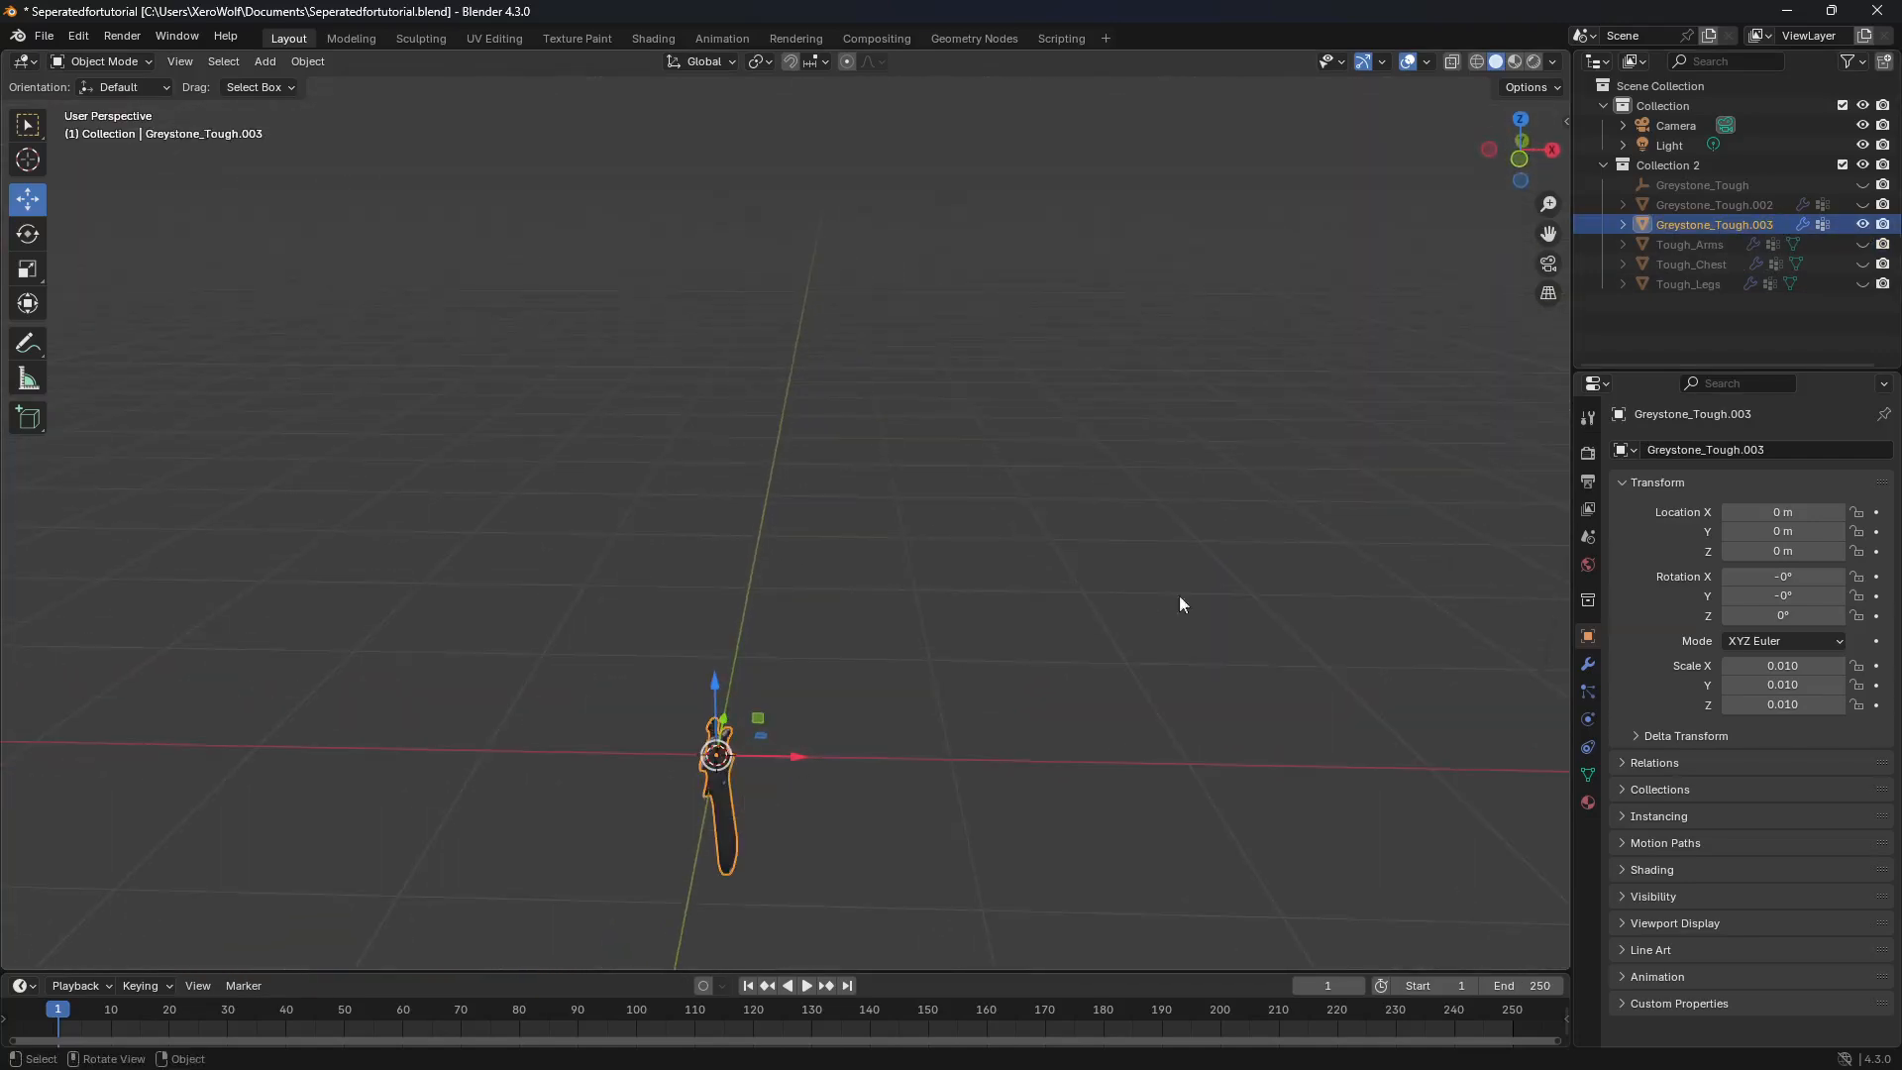
pyautogui.click(1764, 451)
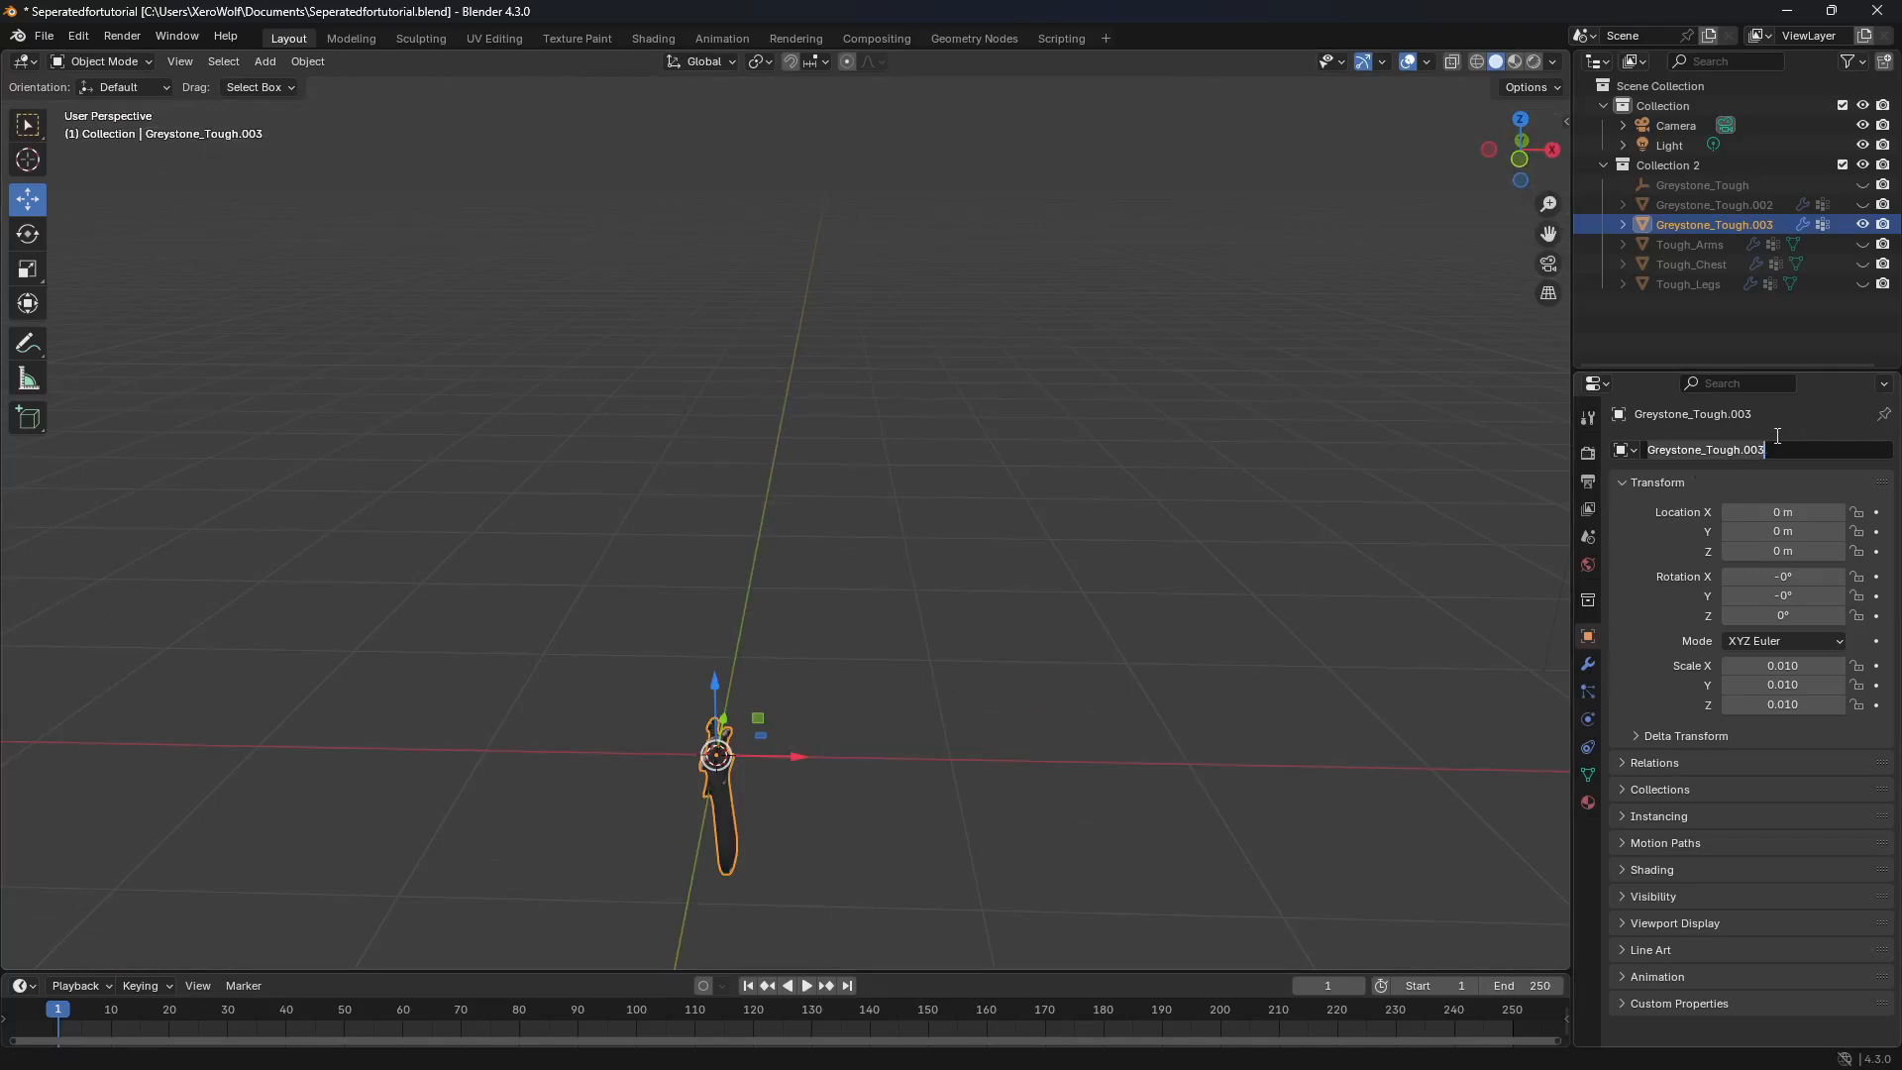
pyautogui.write('Tough_Sword')
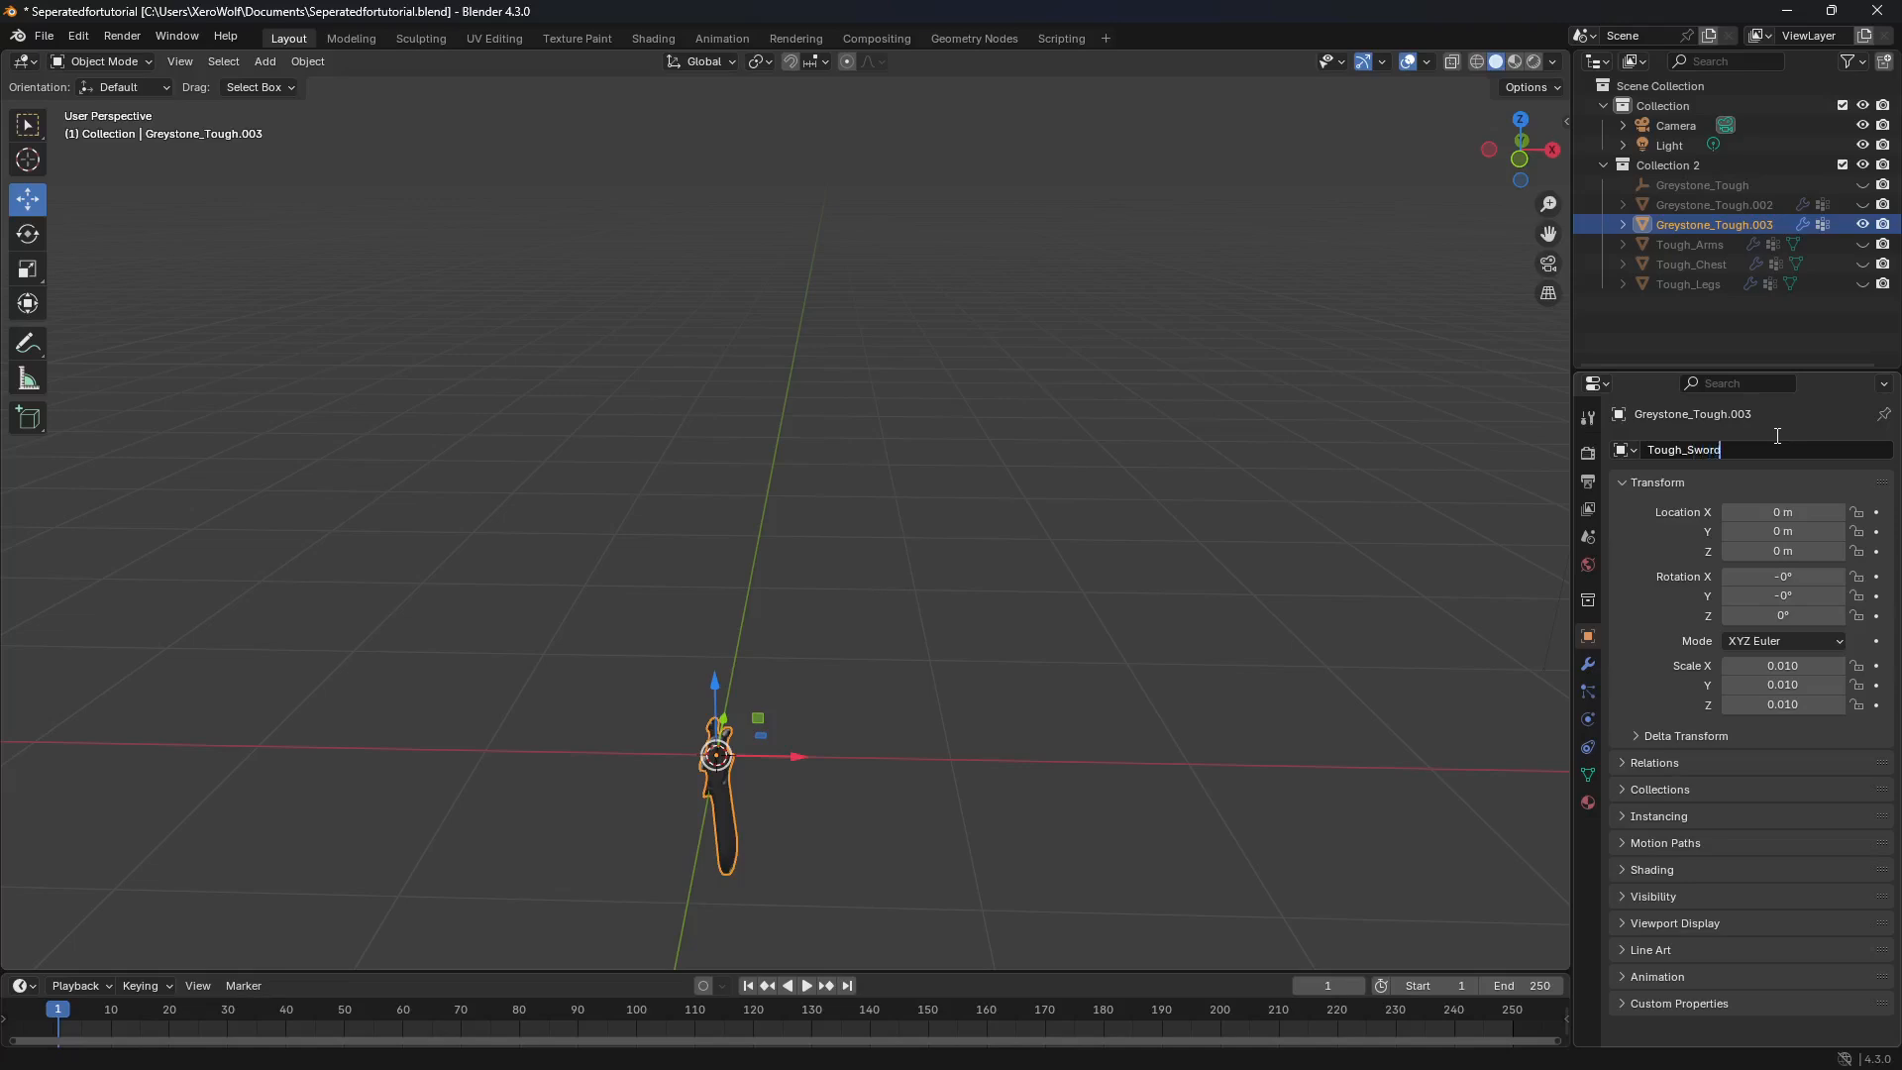
pyautogui.press('Return')
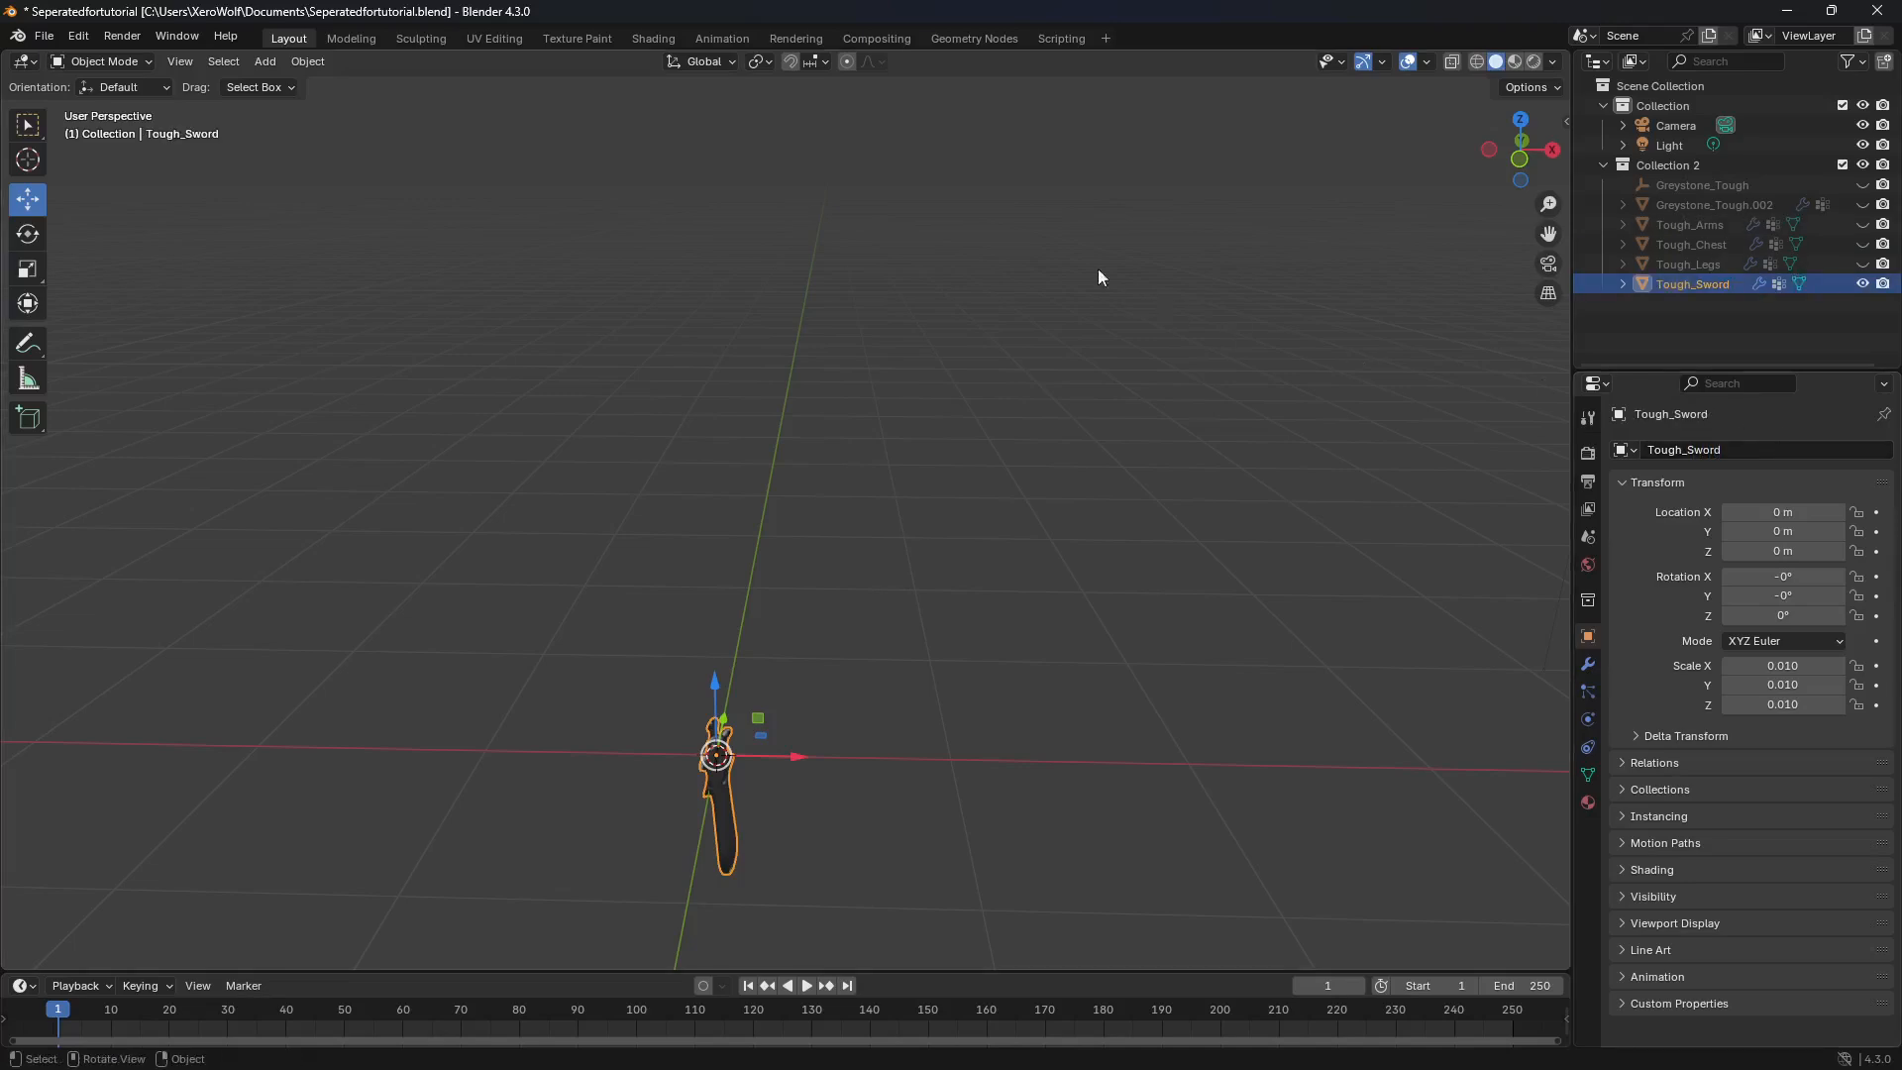
# Step: Set the Tough_Sword geometry to its origin, then hide the object
pyautogui.click(315, 63)
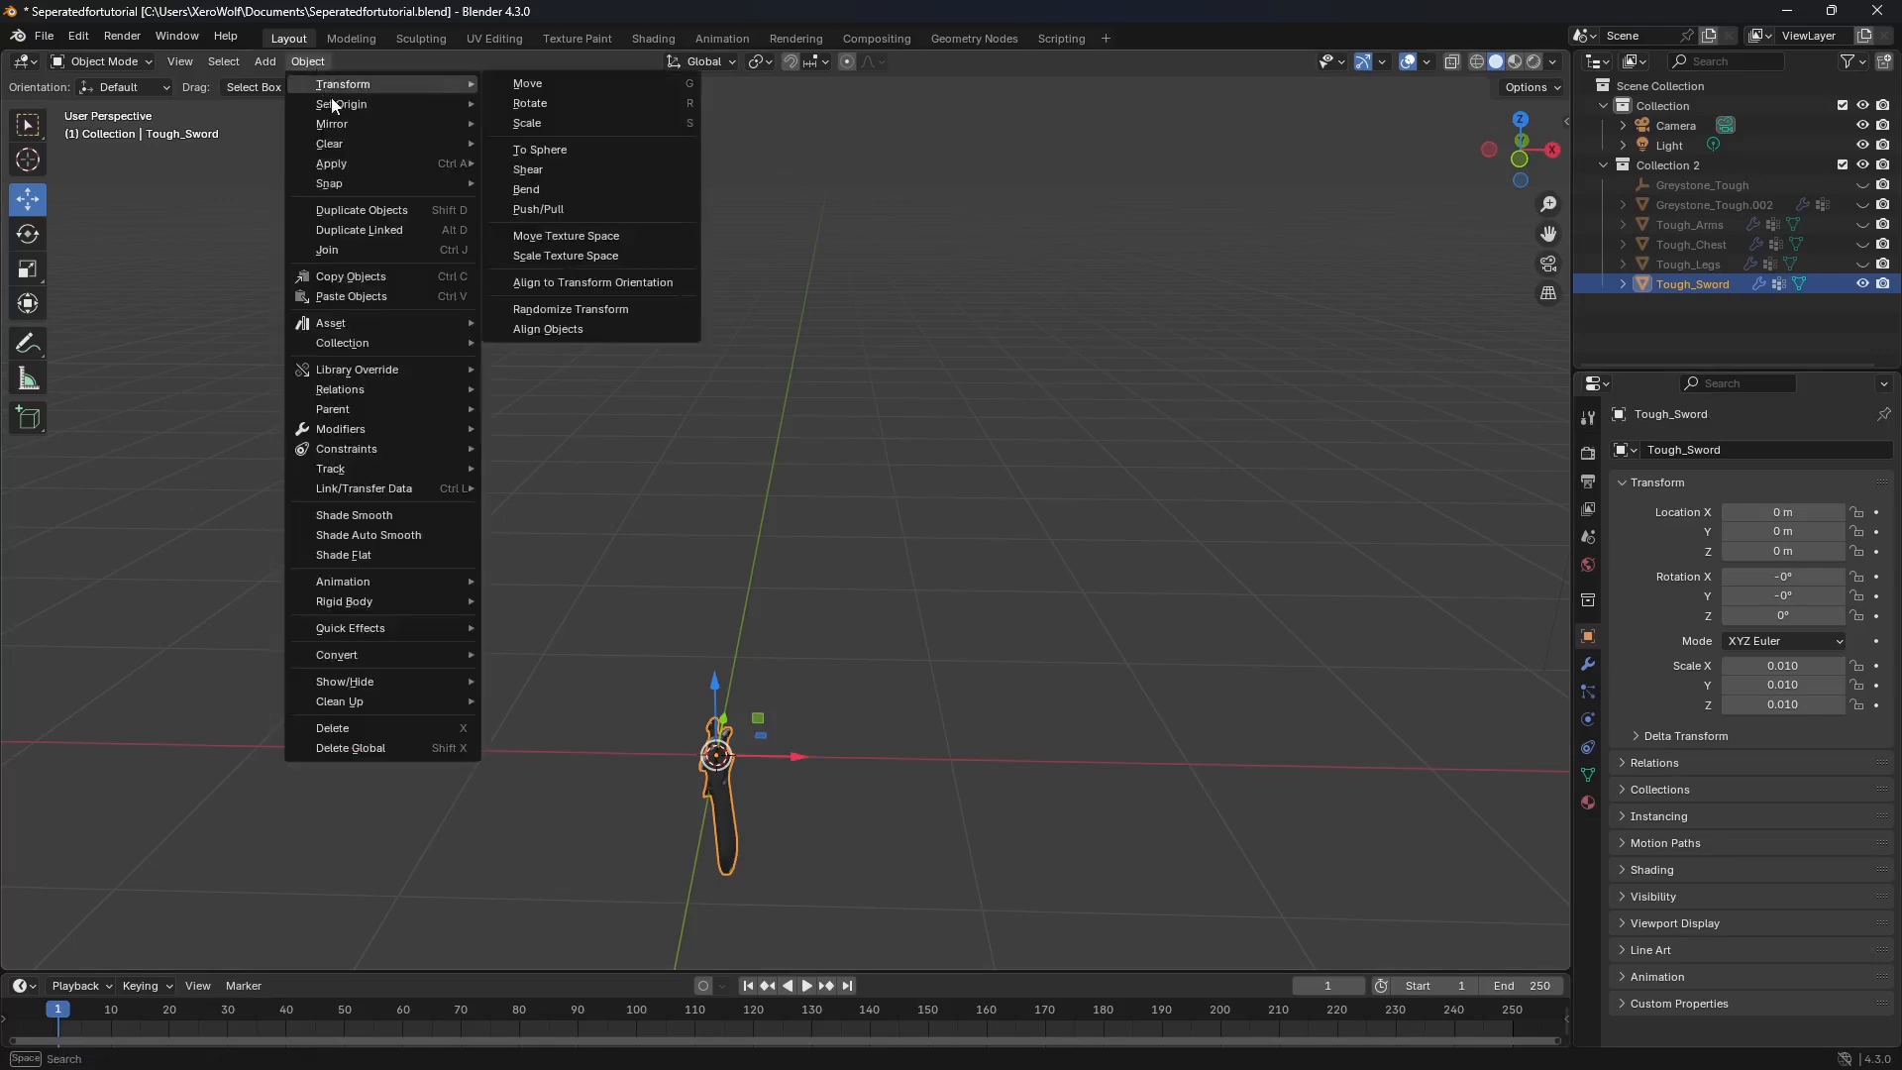
pyautogui.moveTo(414, 104)
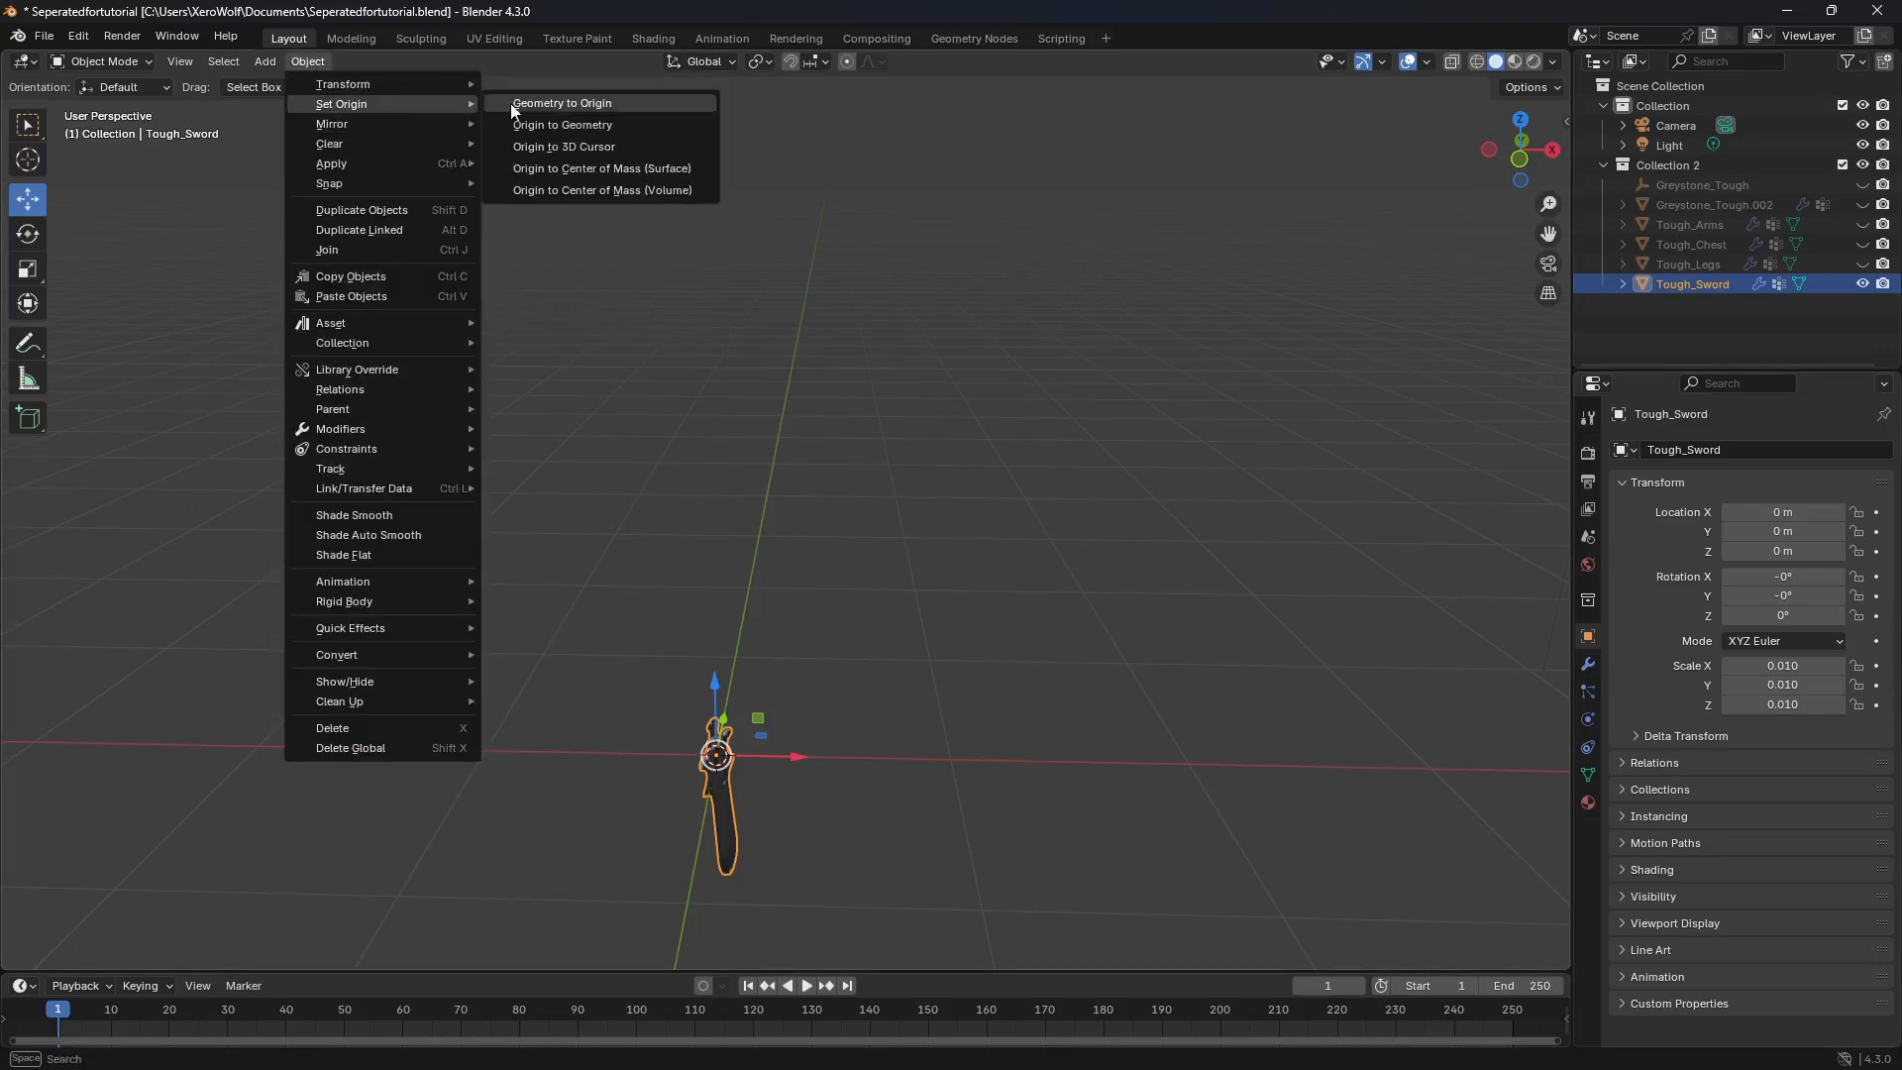
pyautogui.click(610, 103)
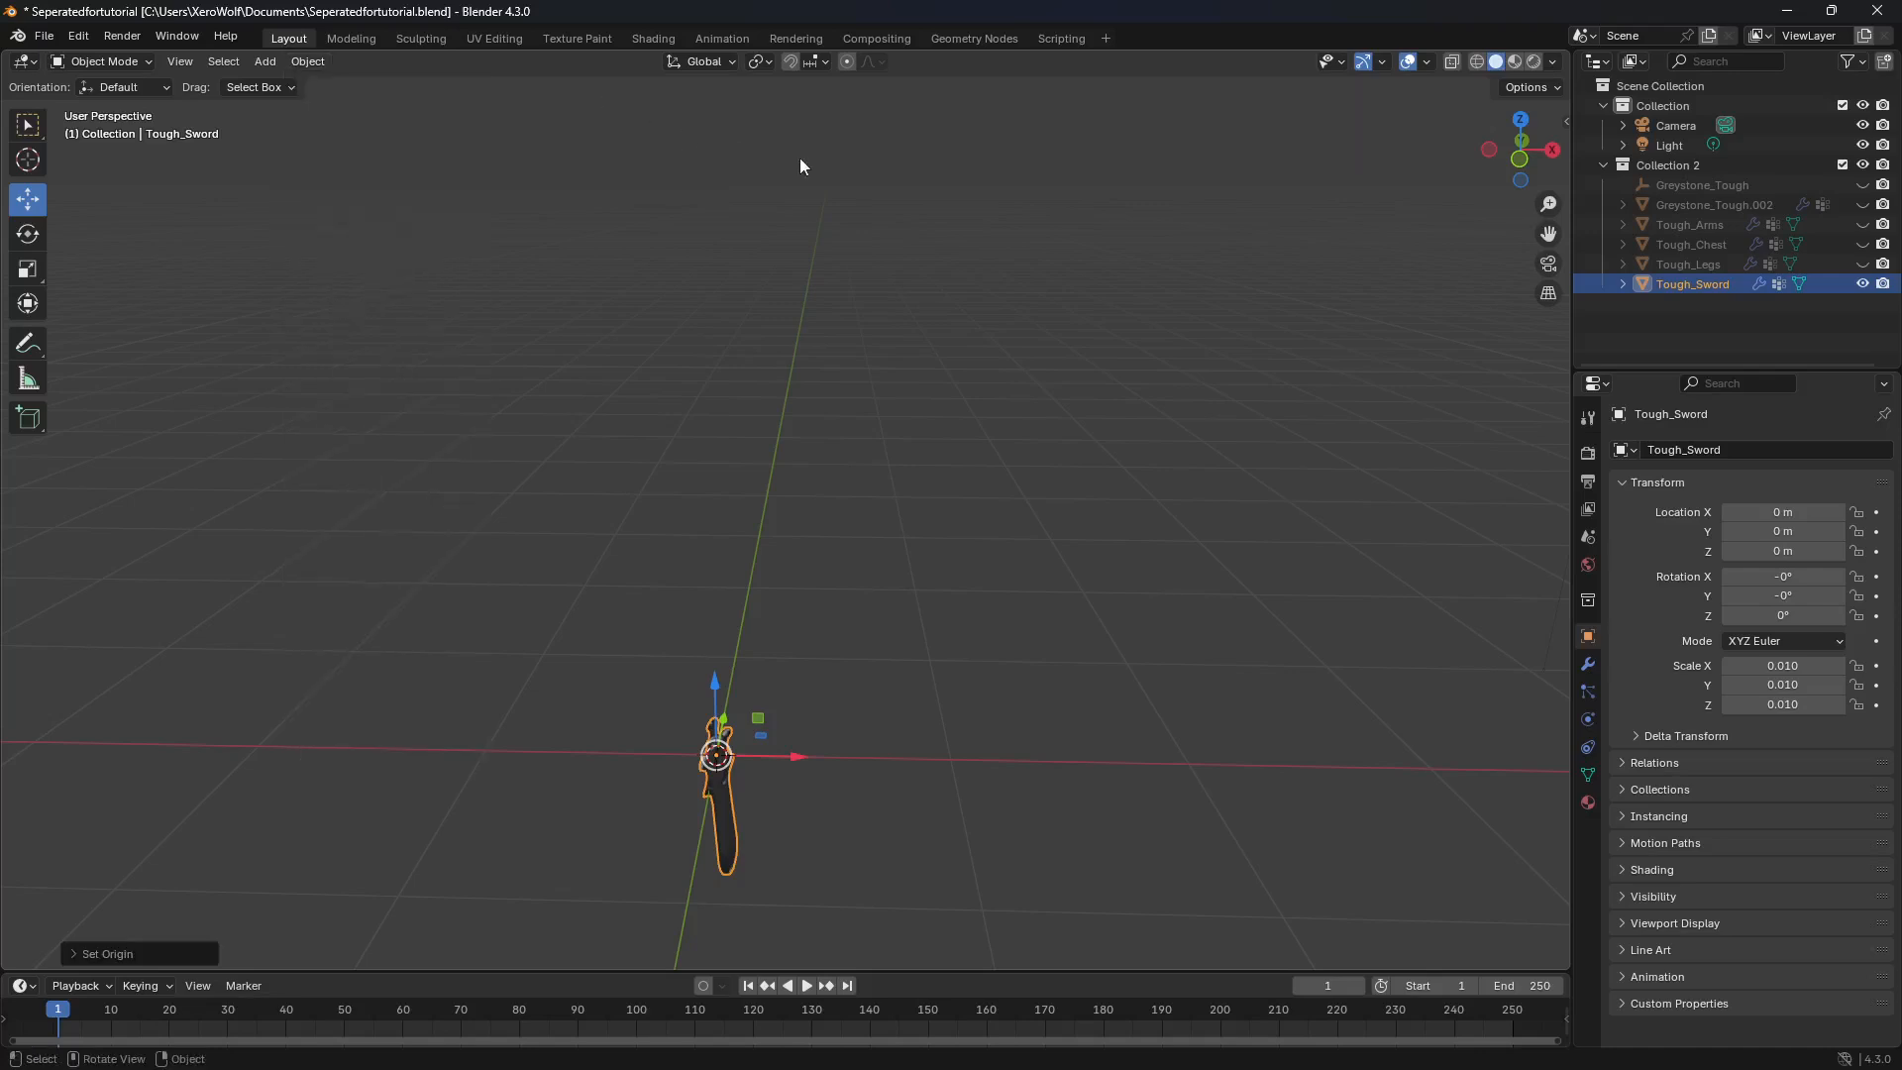
pyautogui.click(1863, 284)
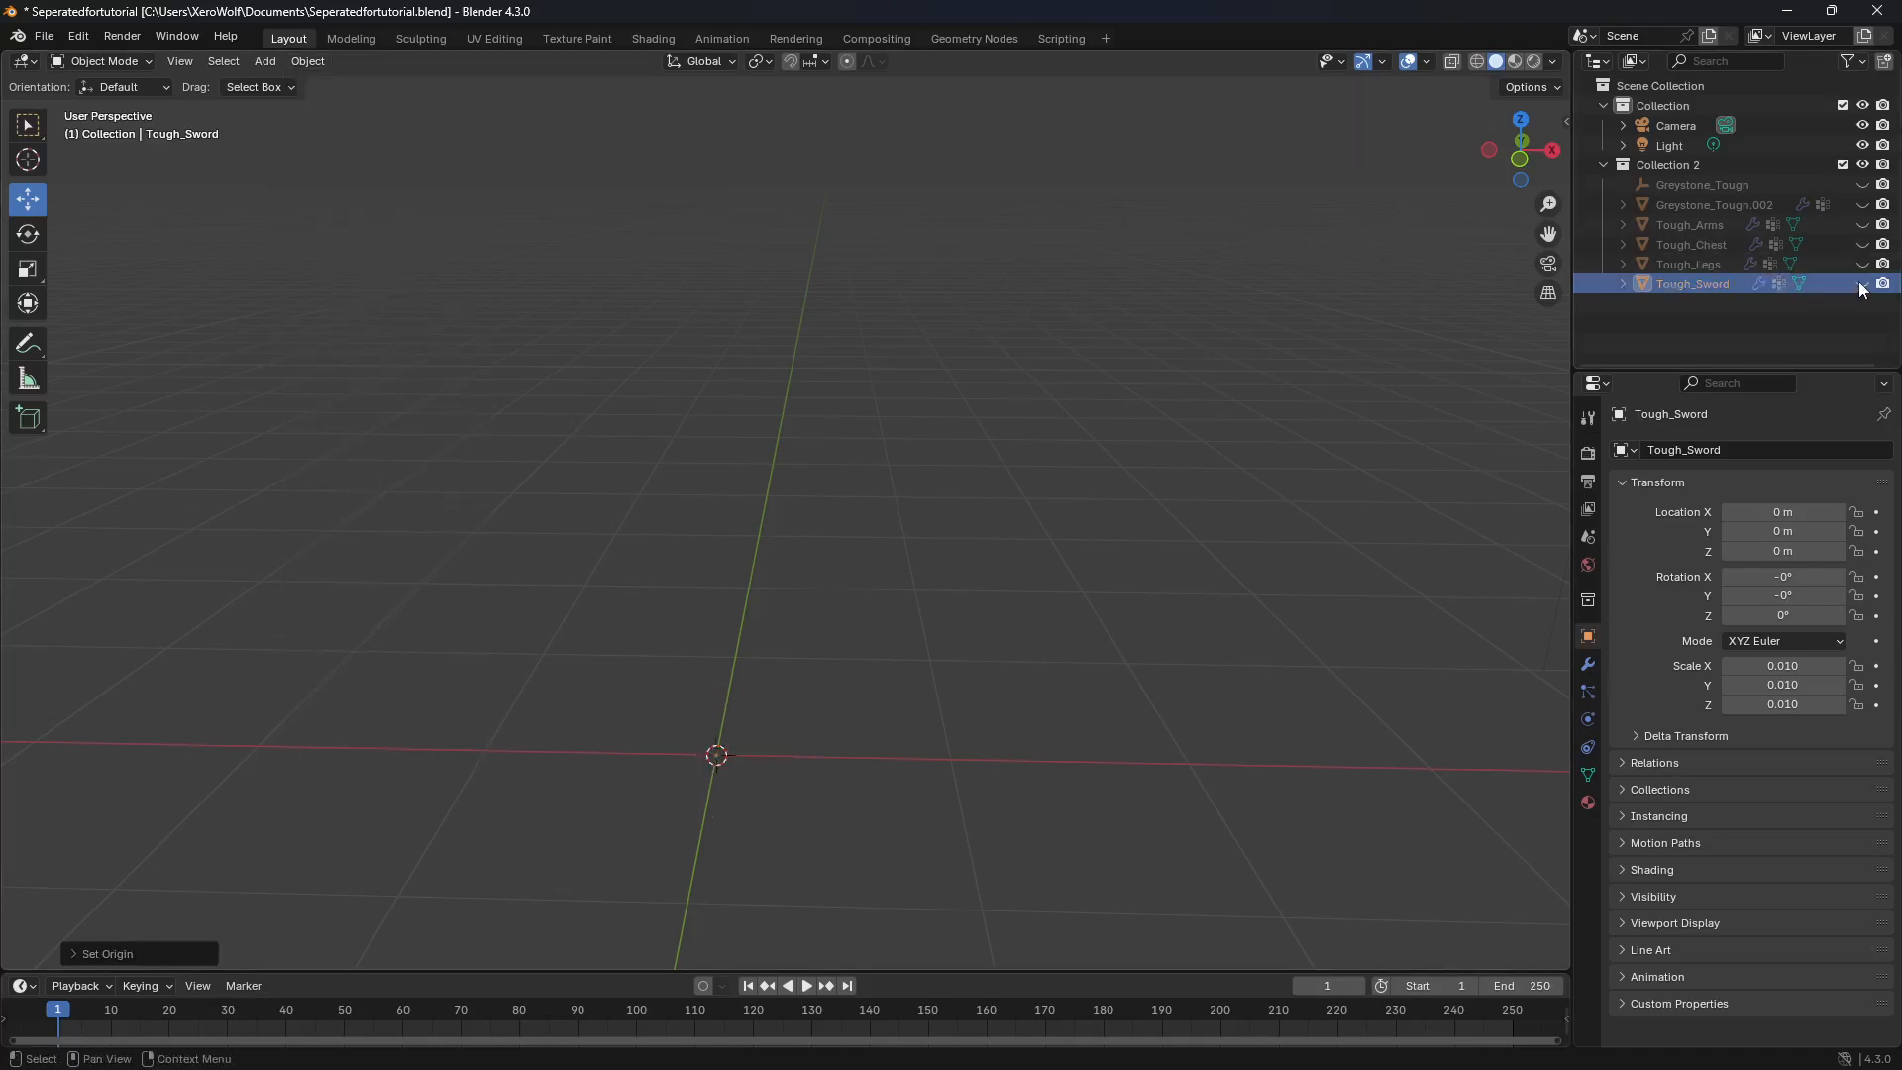
# Step: Unhide the shield object Greystone_Tough.002 and rename it to Tough_Shield
pyautogui.click(1863, 206)
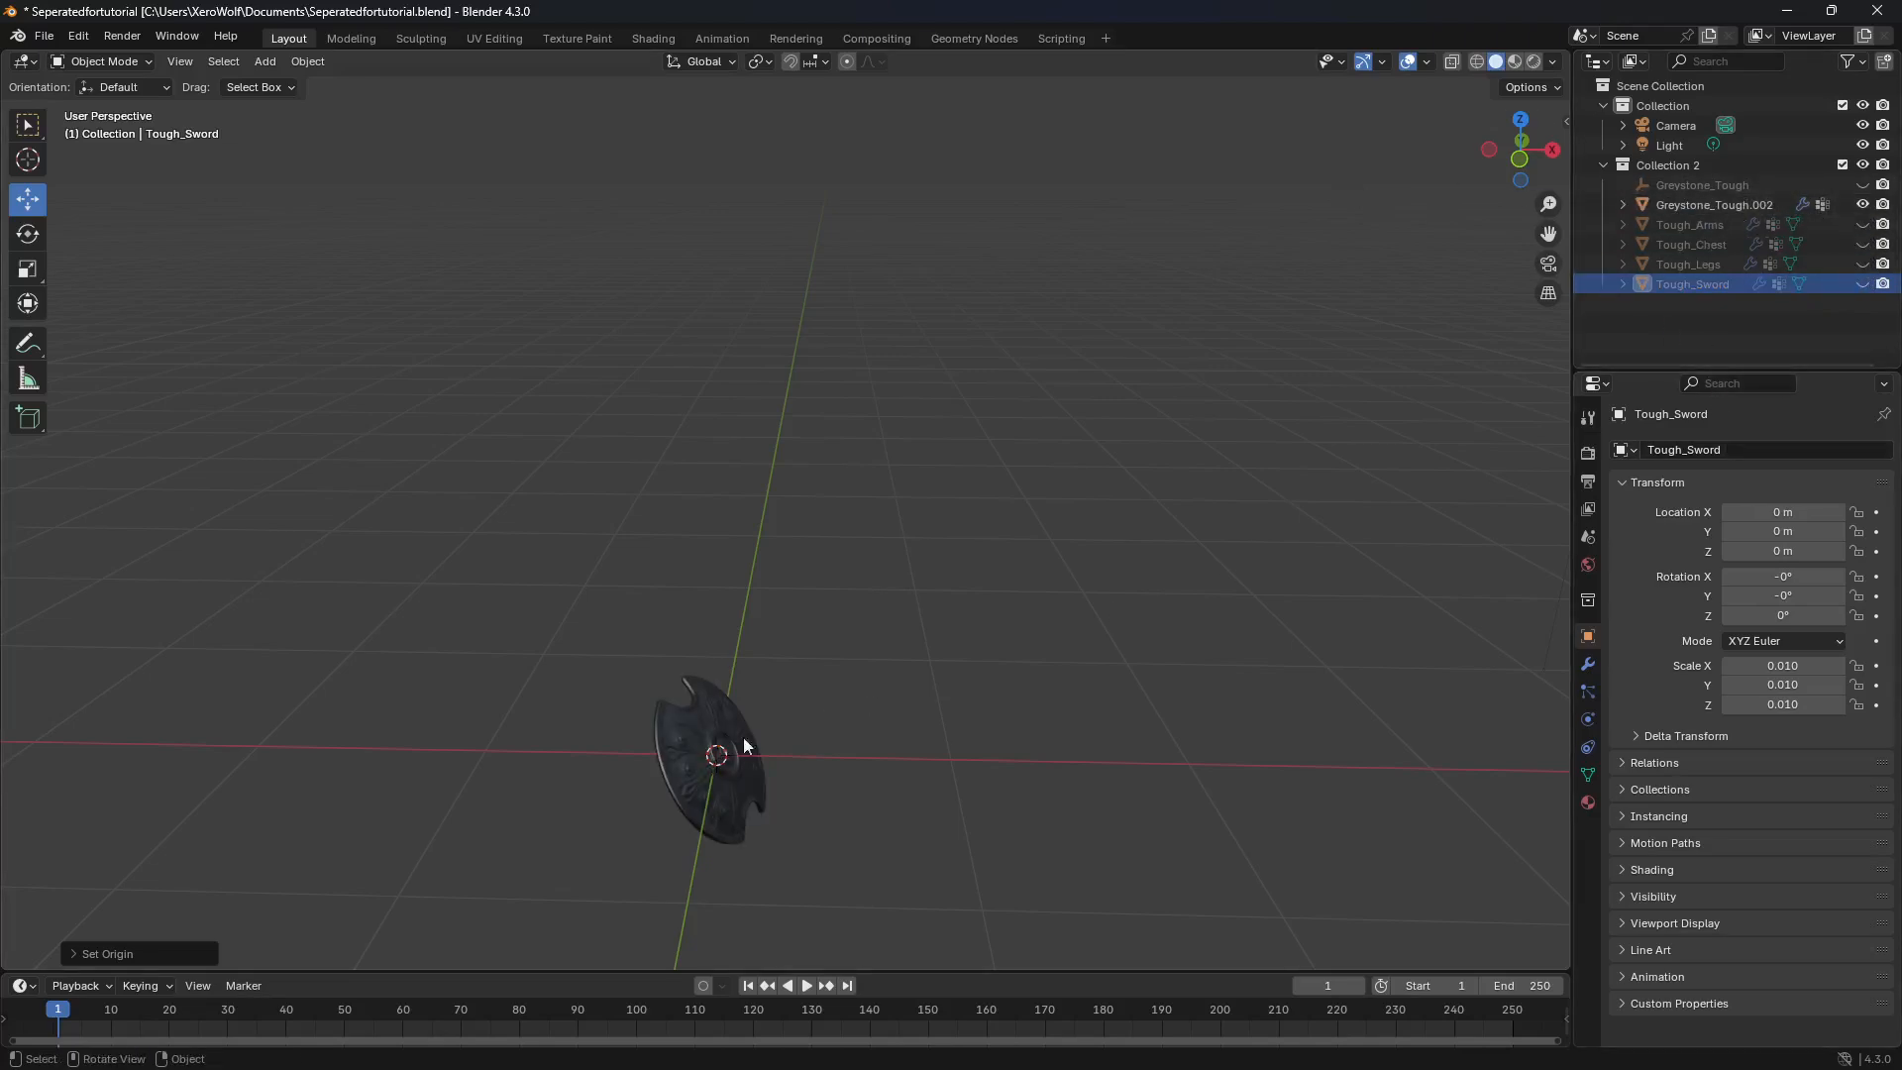
pyautogui.click(733, 754)
pyautogui.click(1755, 450)
pyautogui.click(1752, 450)
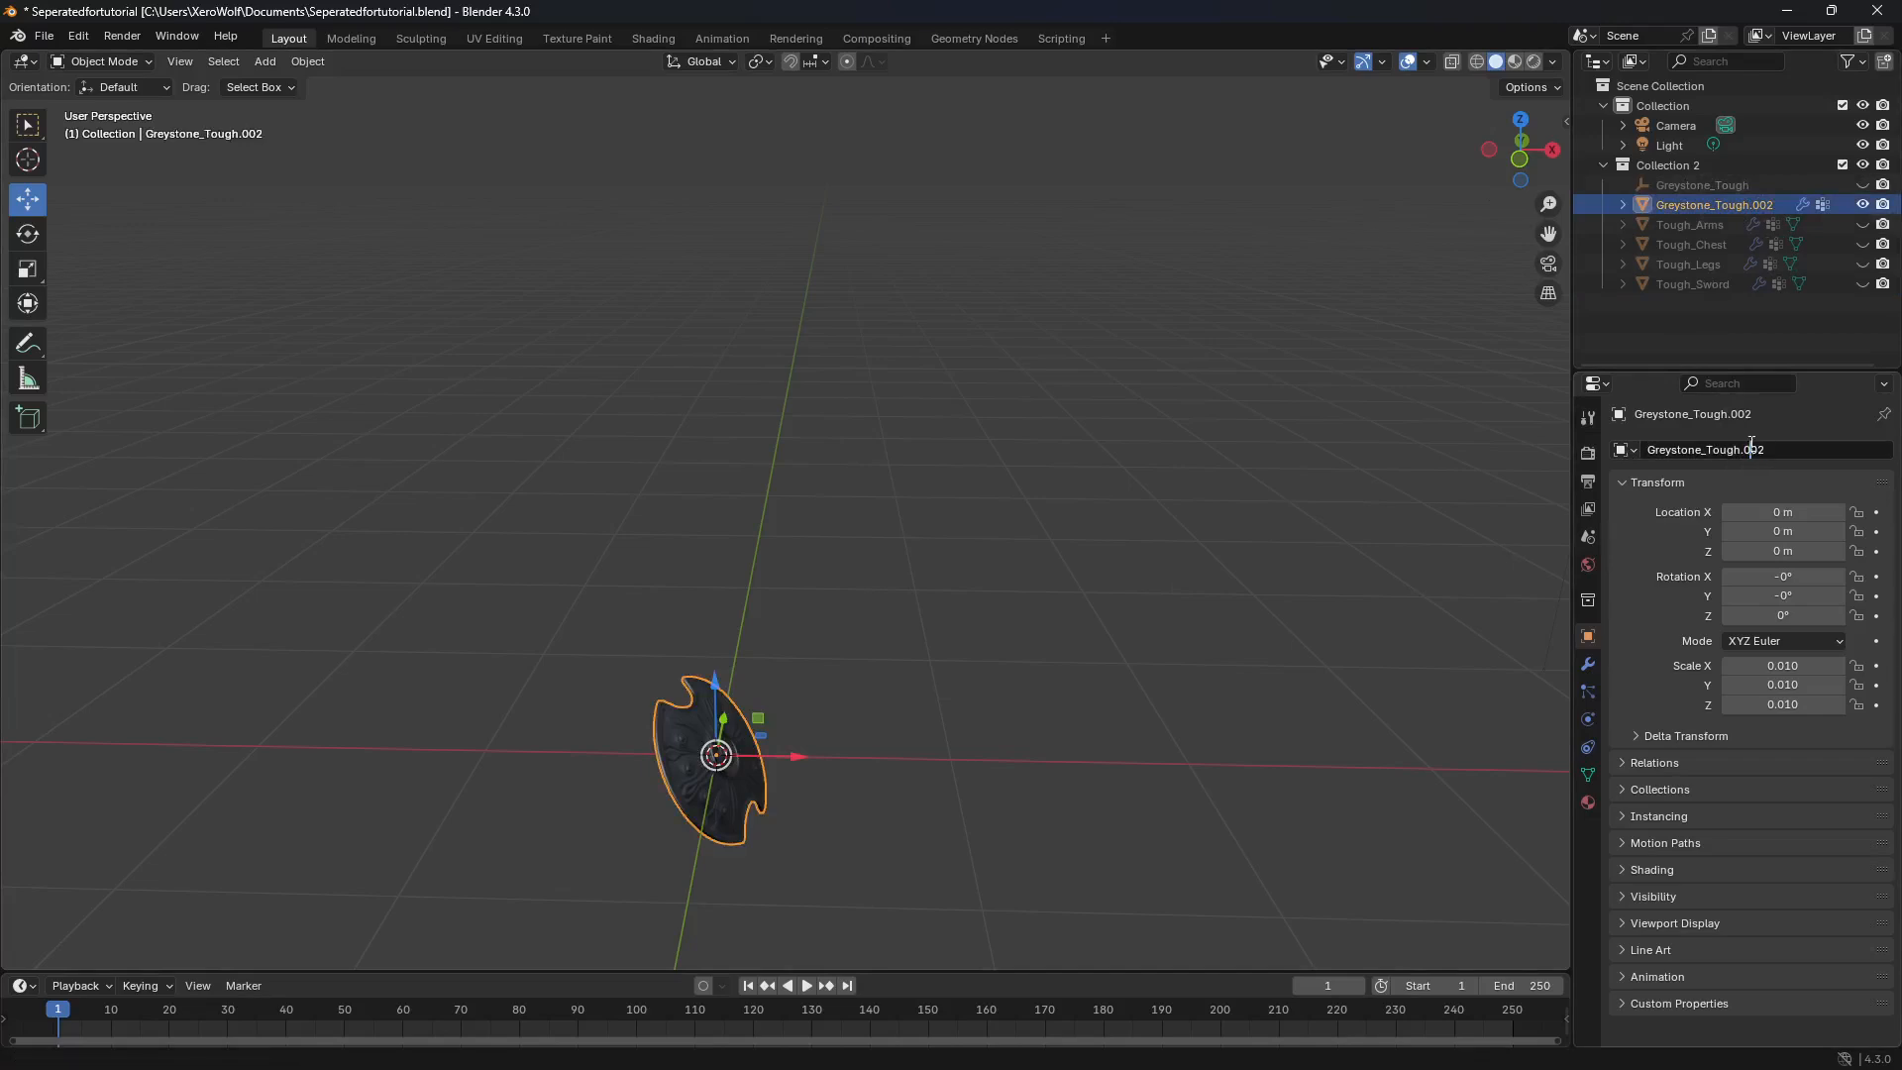
pyautogui.moveTo(1777, 450); pyautogui.dragTo(1546, 460)
pyautogui.write('Tough_Shield')
pyautogui.press('Return')
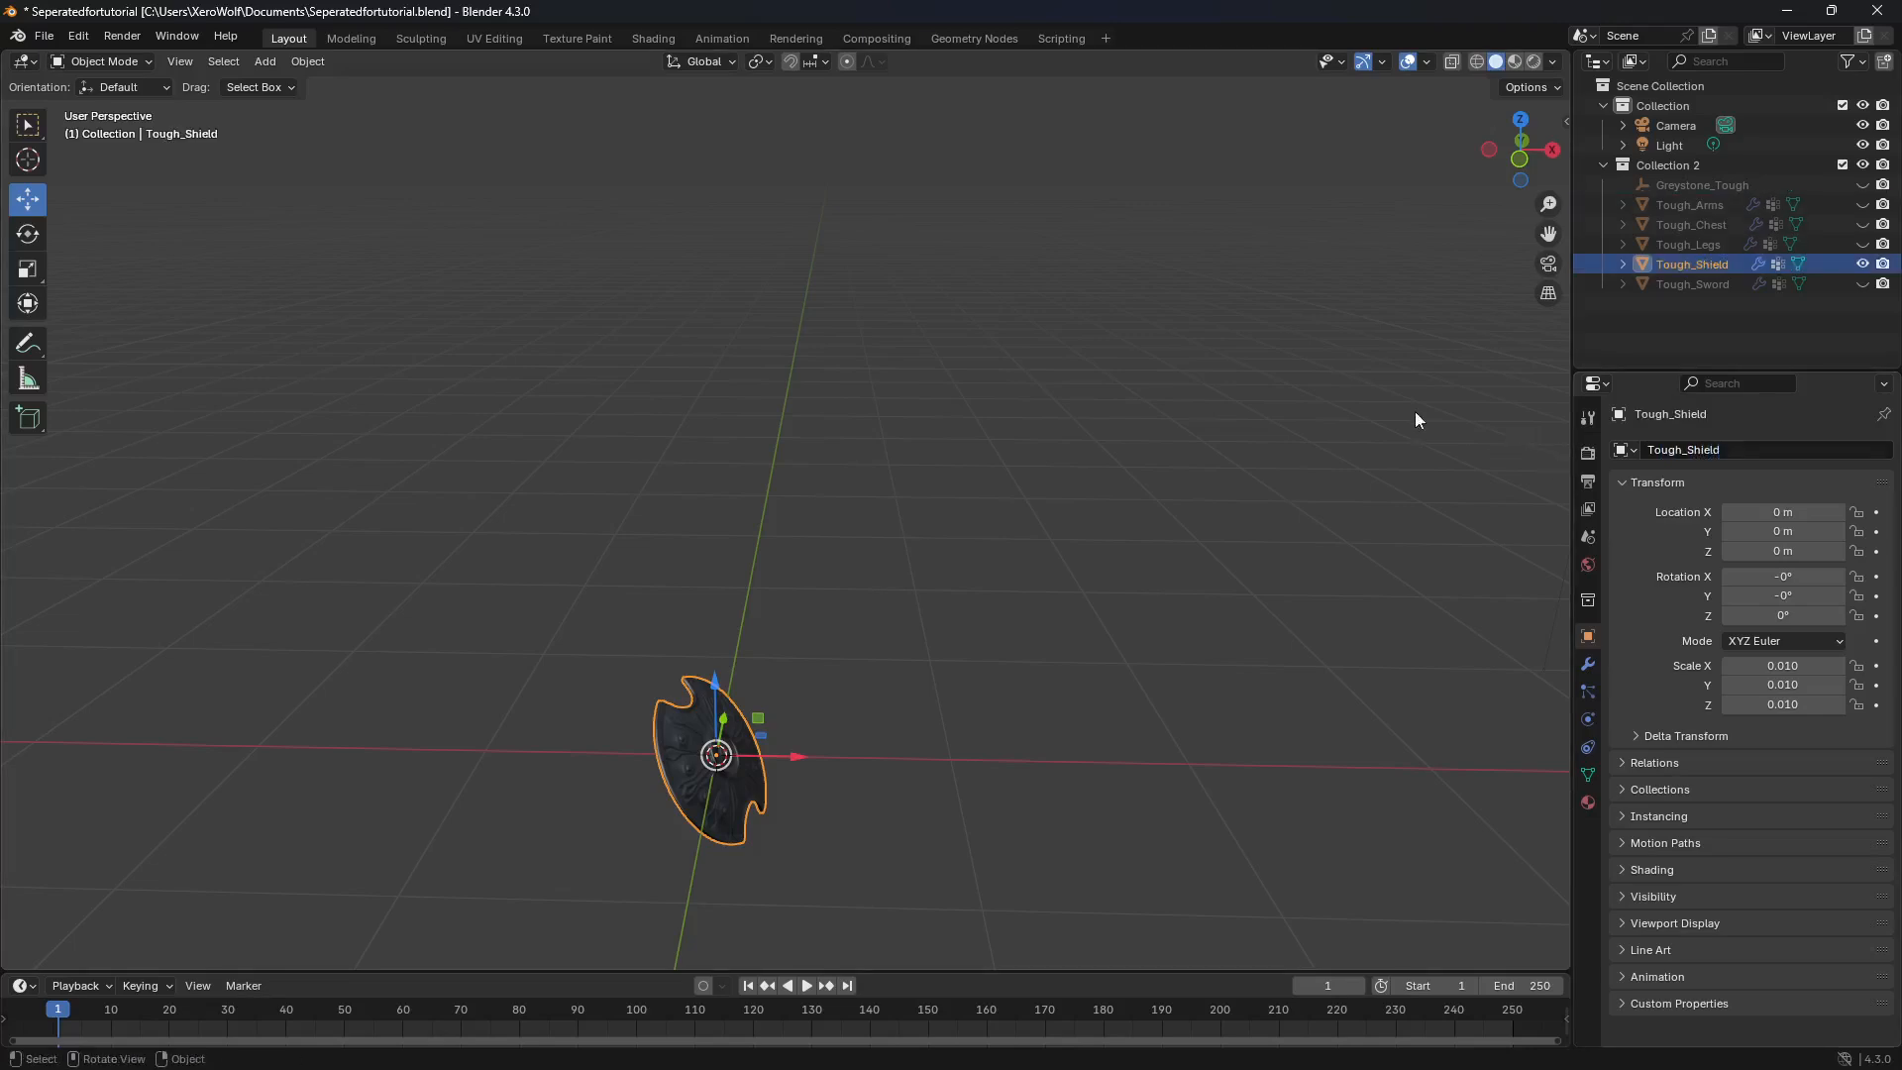
# Step: Set the Tough_Shield geometry to its origin and hide the object
pyautogui.click(307, 61)
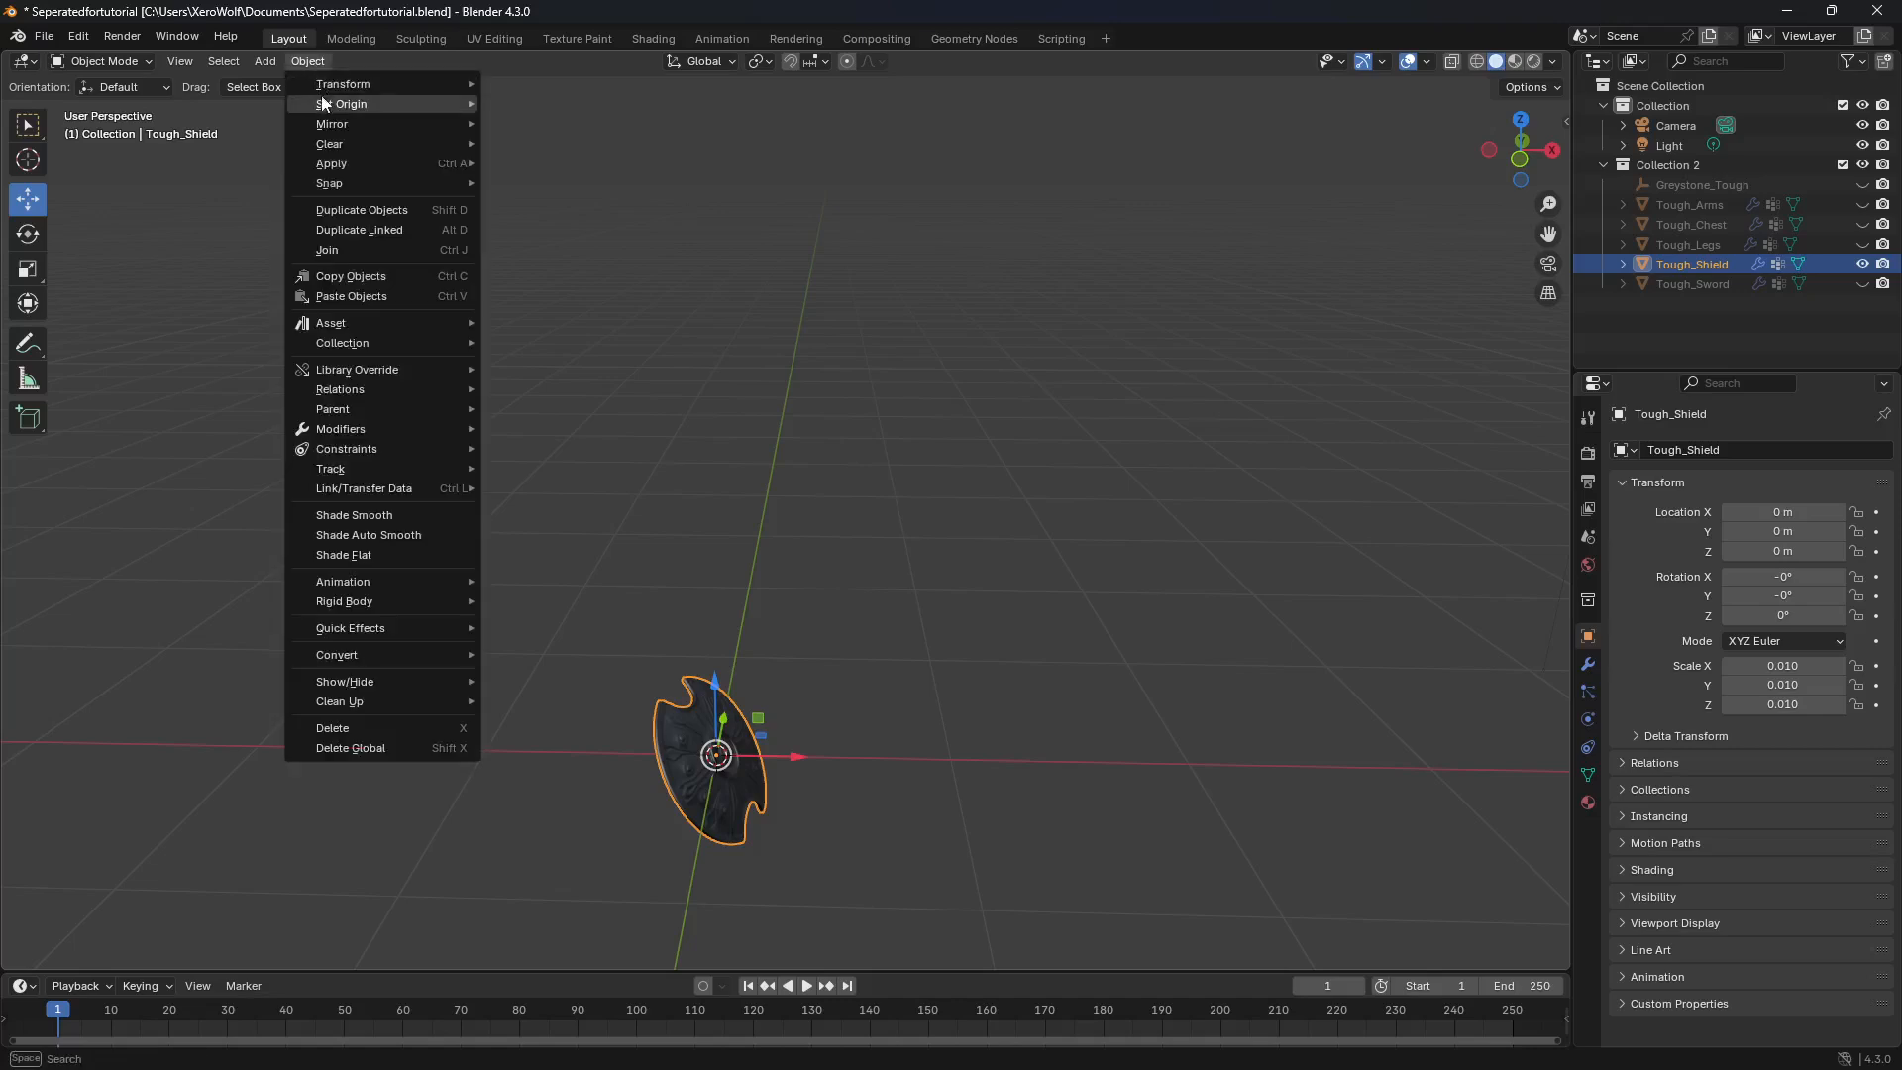
pyautogui.moveTo(327, 104)
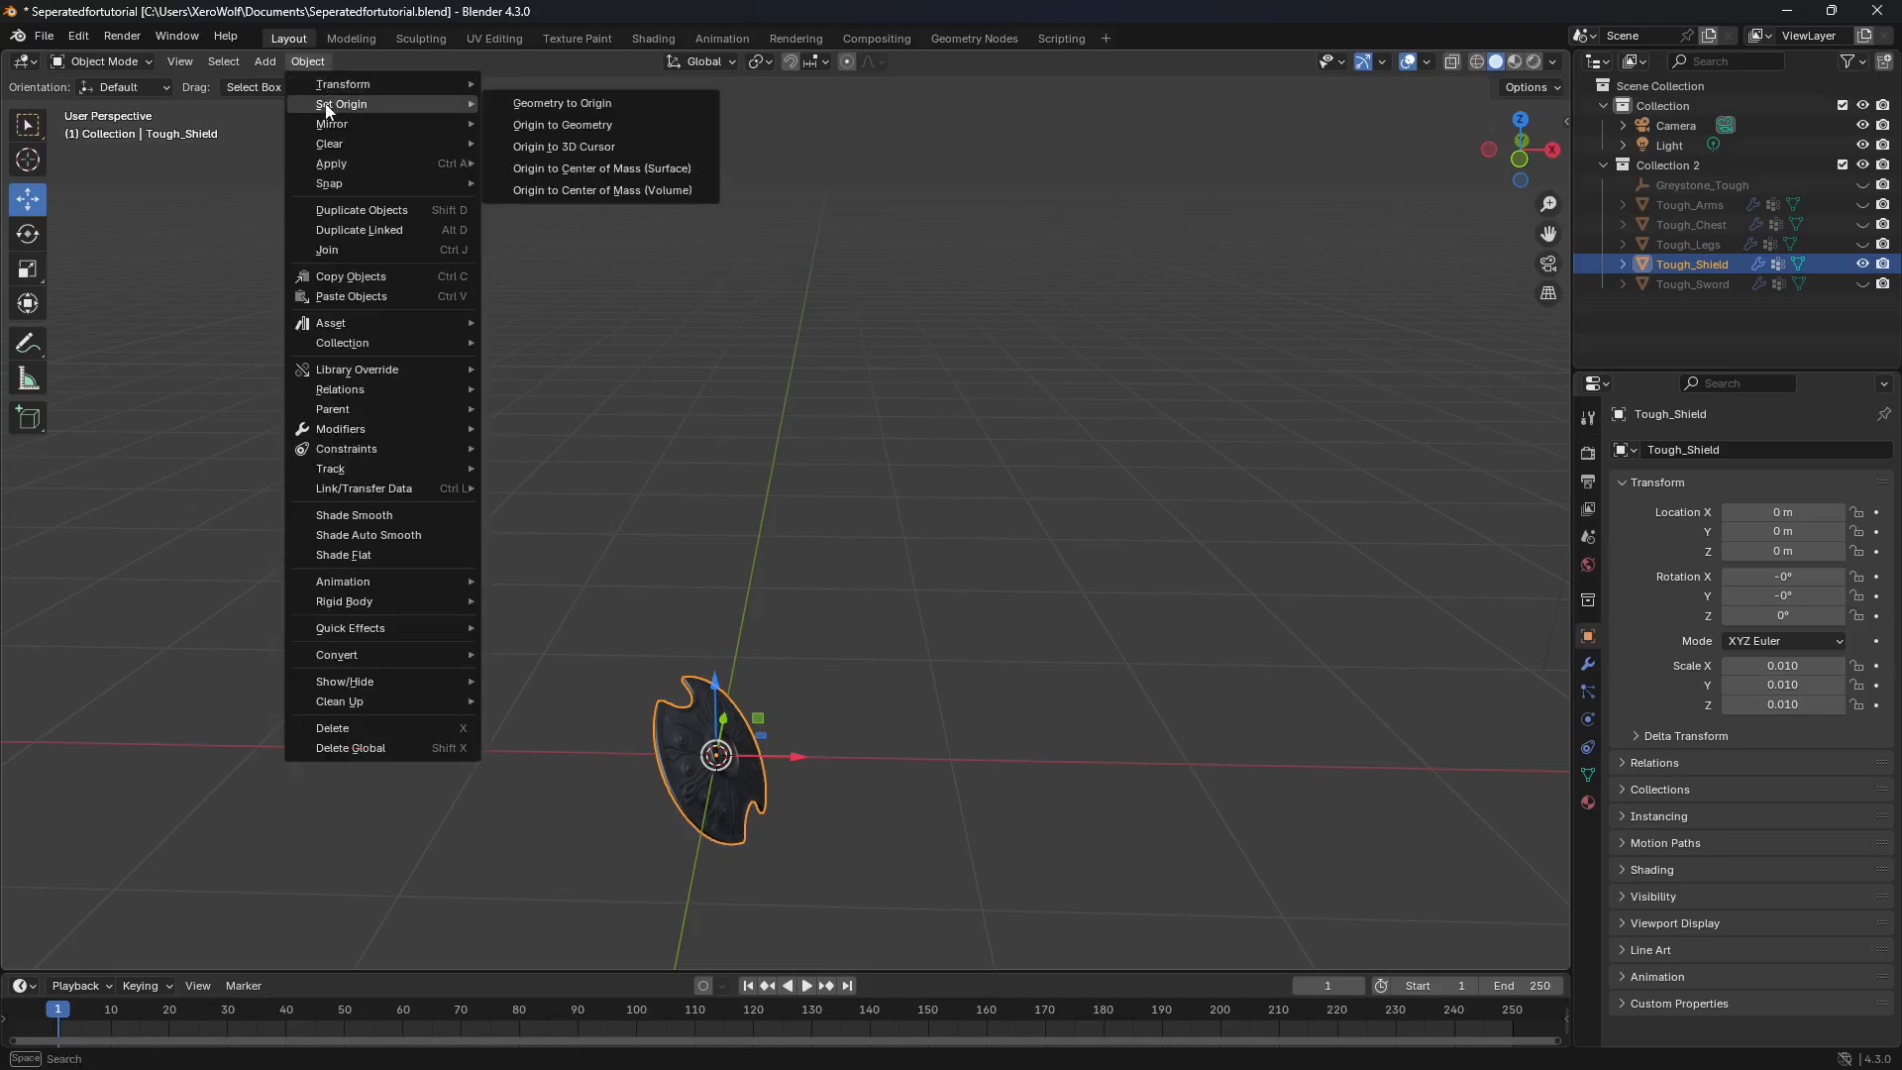
pyautogui.click(608, 107)
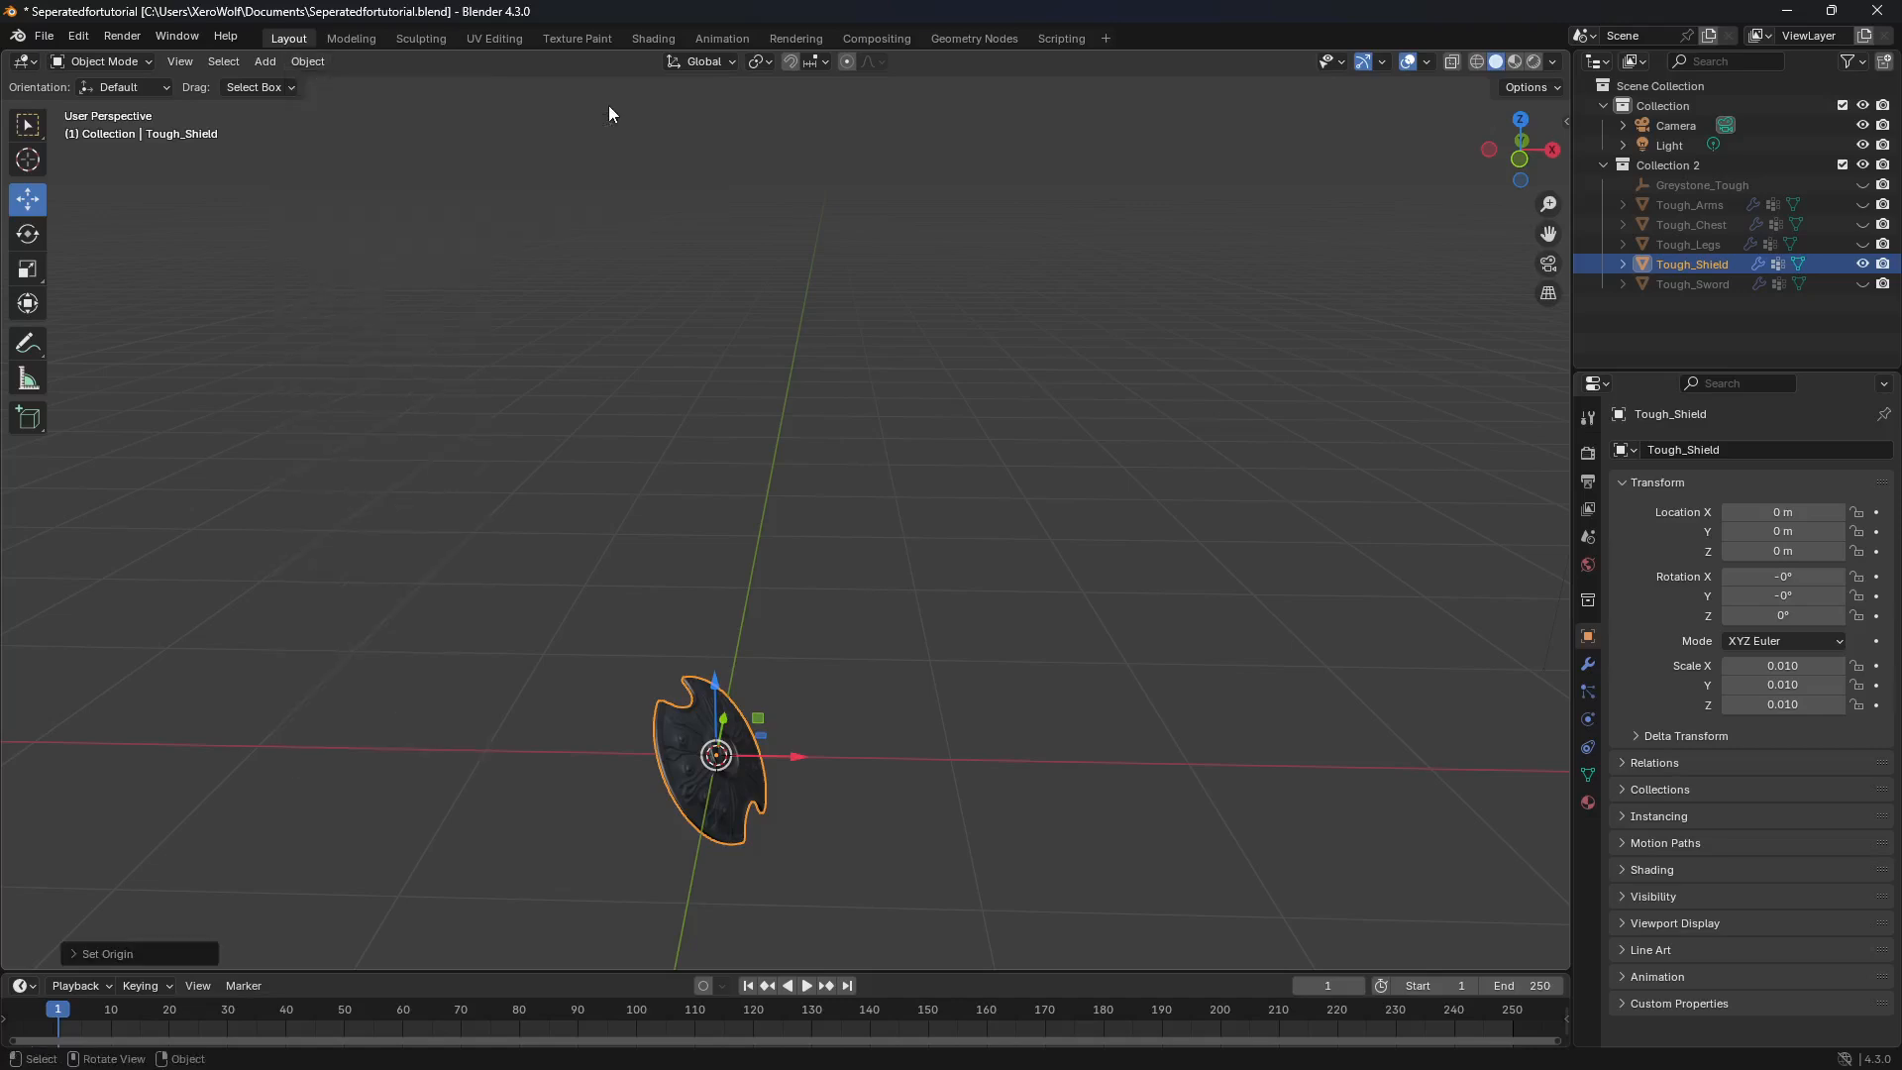
pyautogui.click(1862, 263)
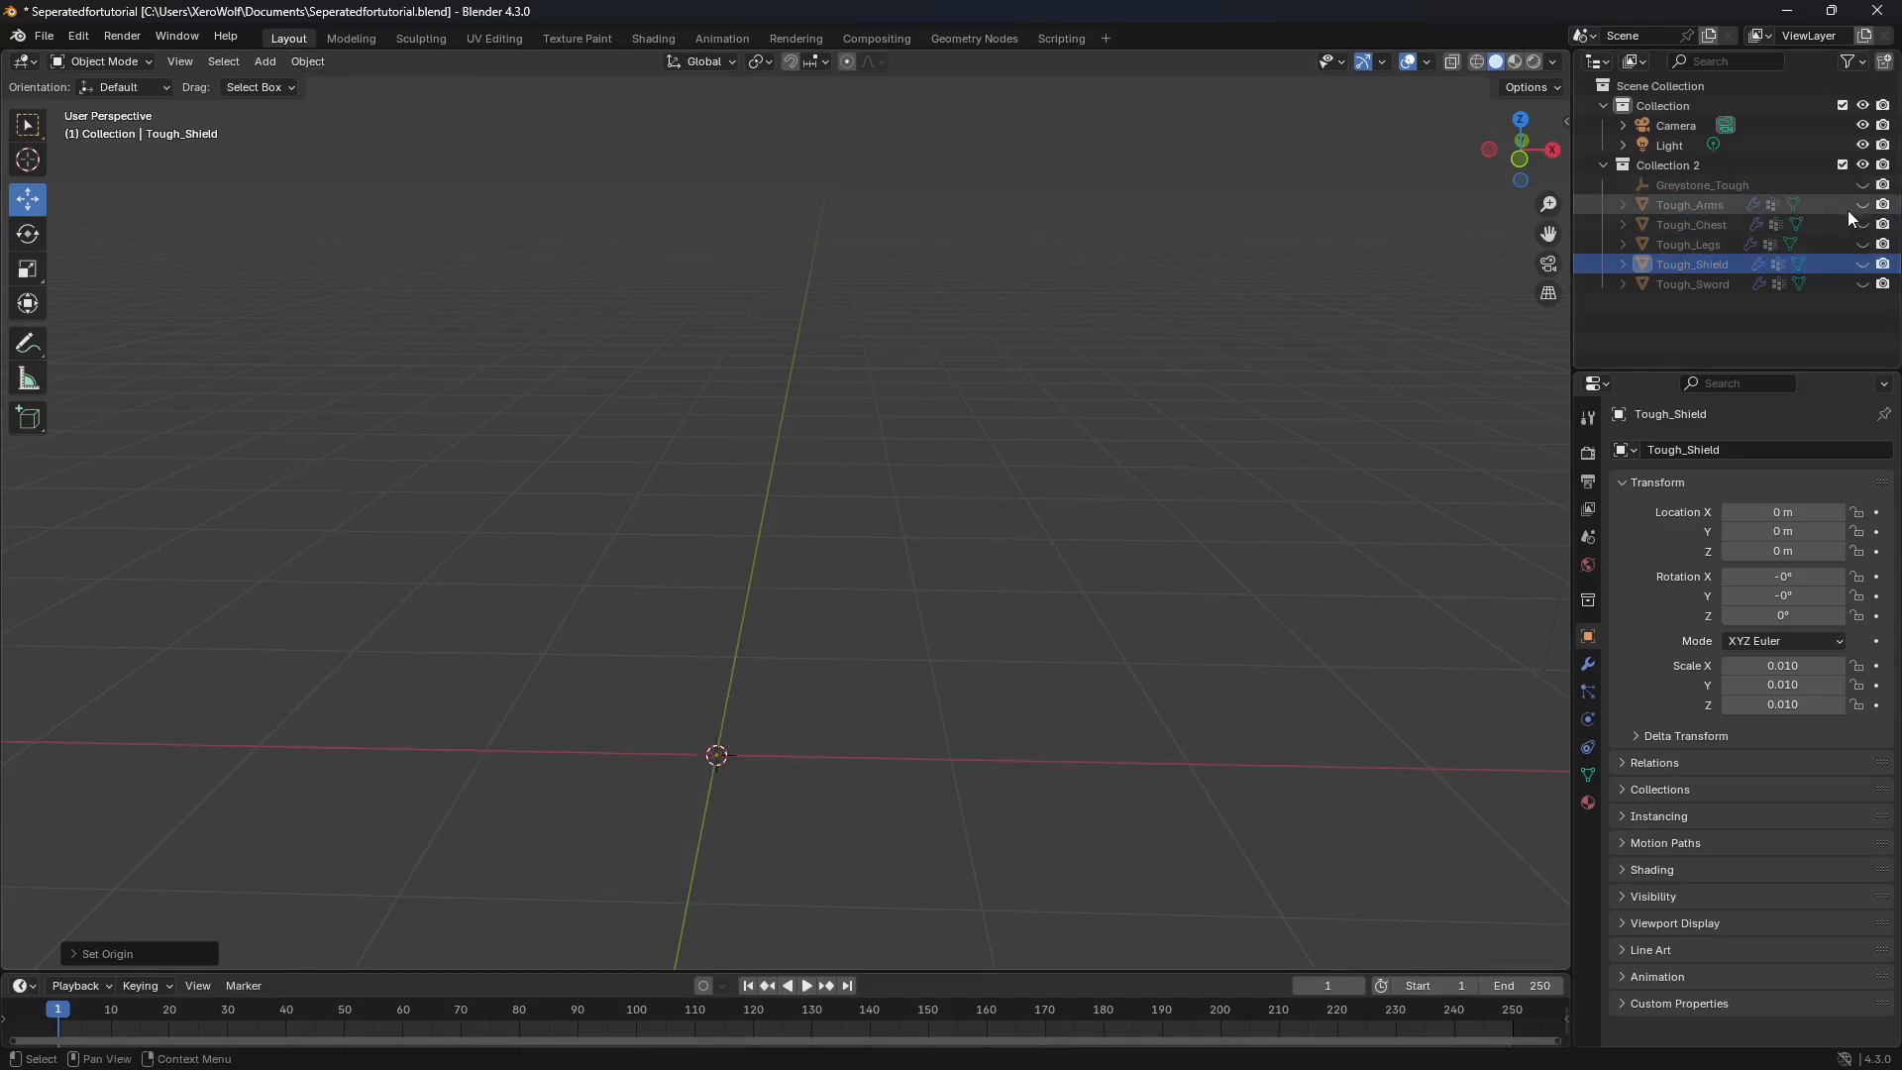
# Step: Unhide the empty Greystone_Tough parent object and delete only that object, keeping the Tough_ parts
pyautogui.click(1786, 187)
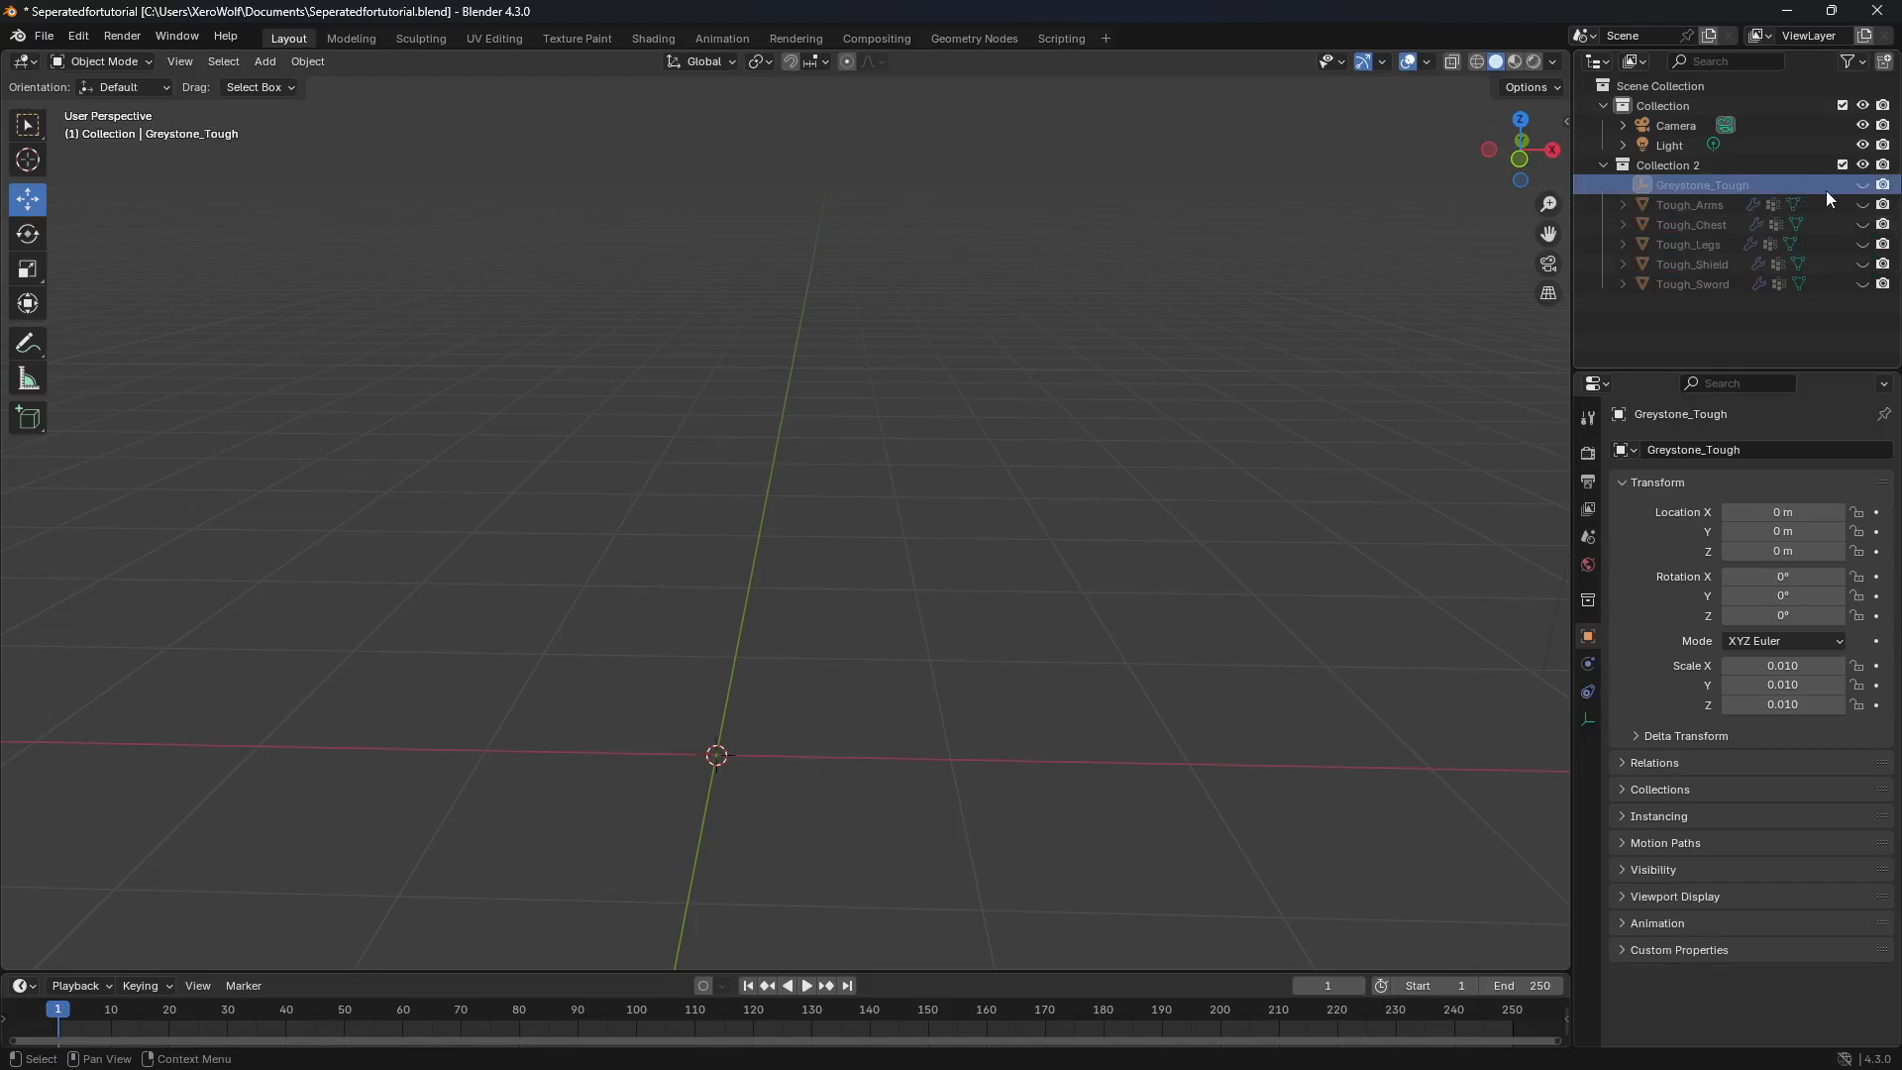
pyautogui.click(1862, 185)
pyautogui.moveTo(783, 698); pyautogui.dragTo(831, 682, button='middle')
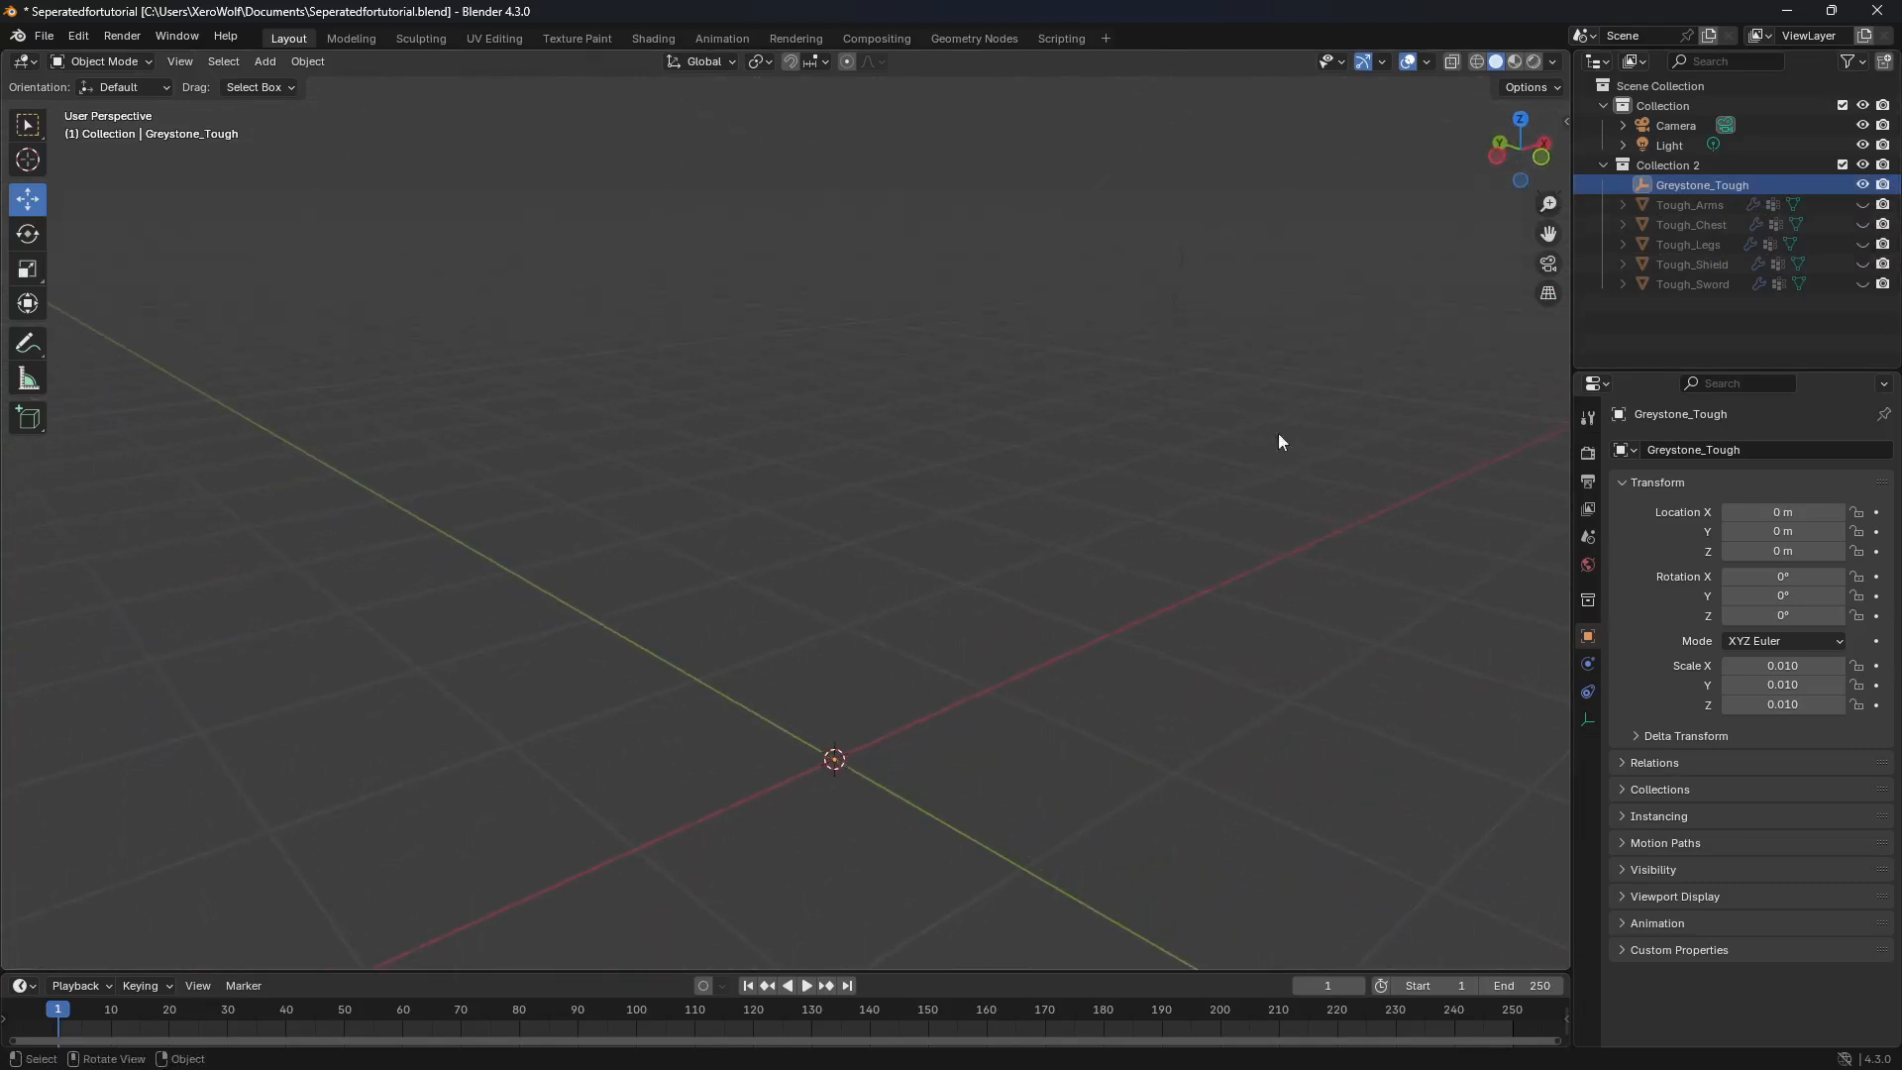
pyautogui.rightClick(1674, 185)
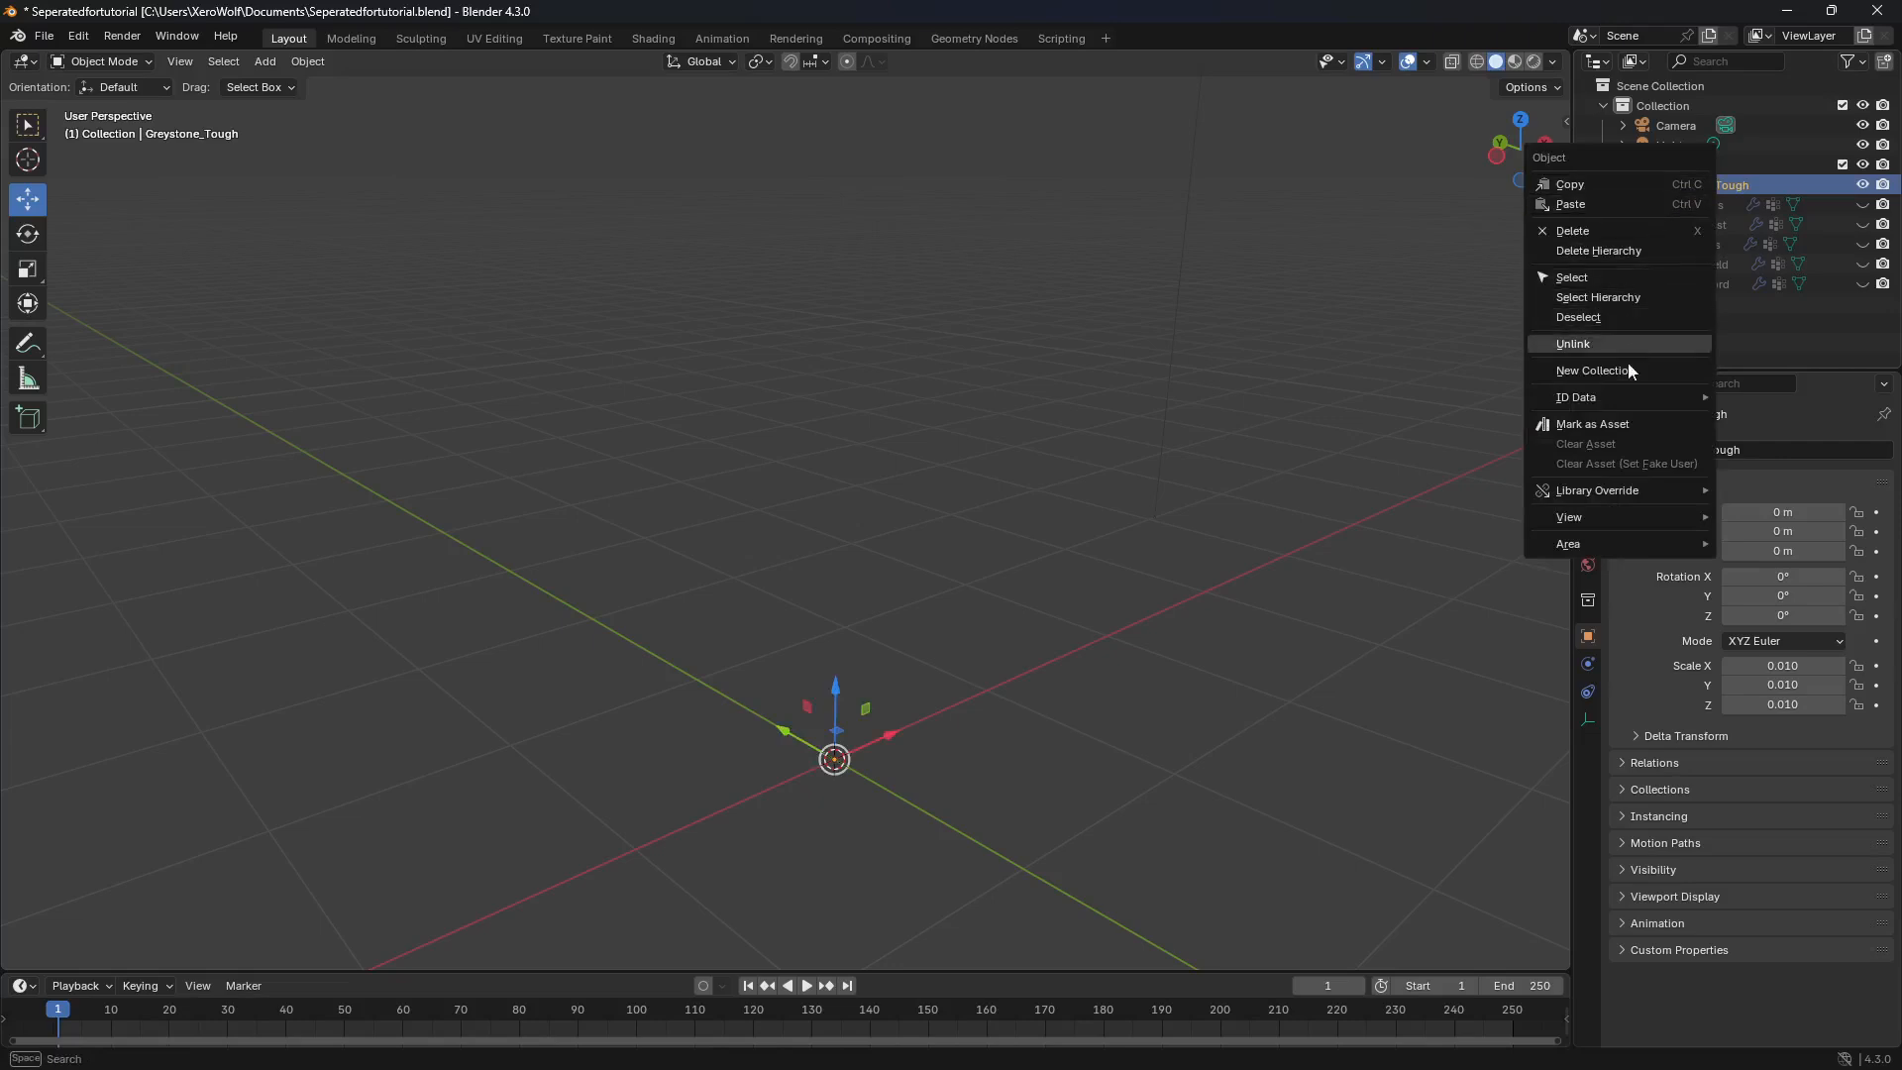
pyautogui.click(1585, 230)
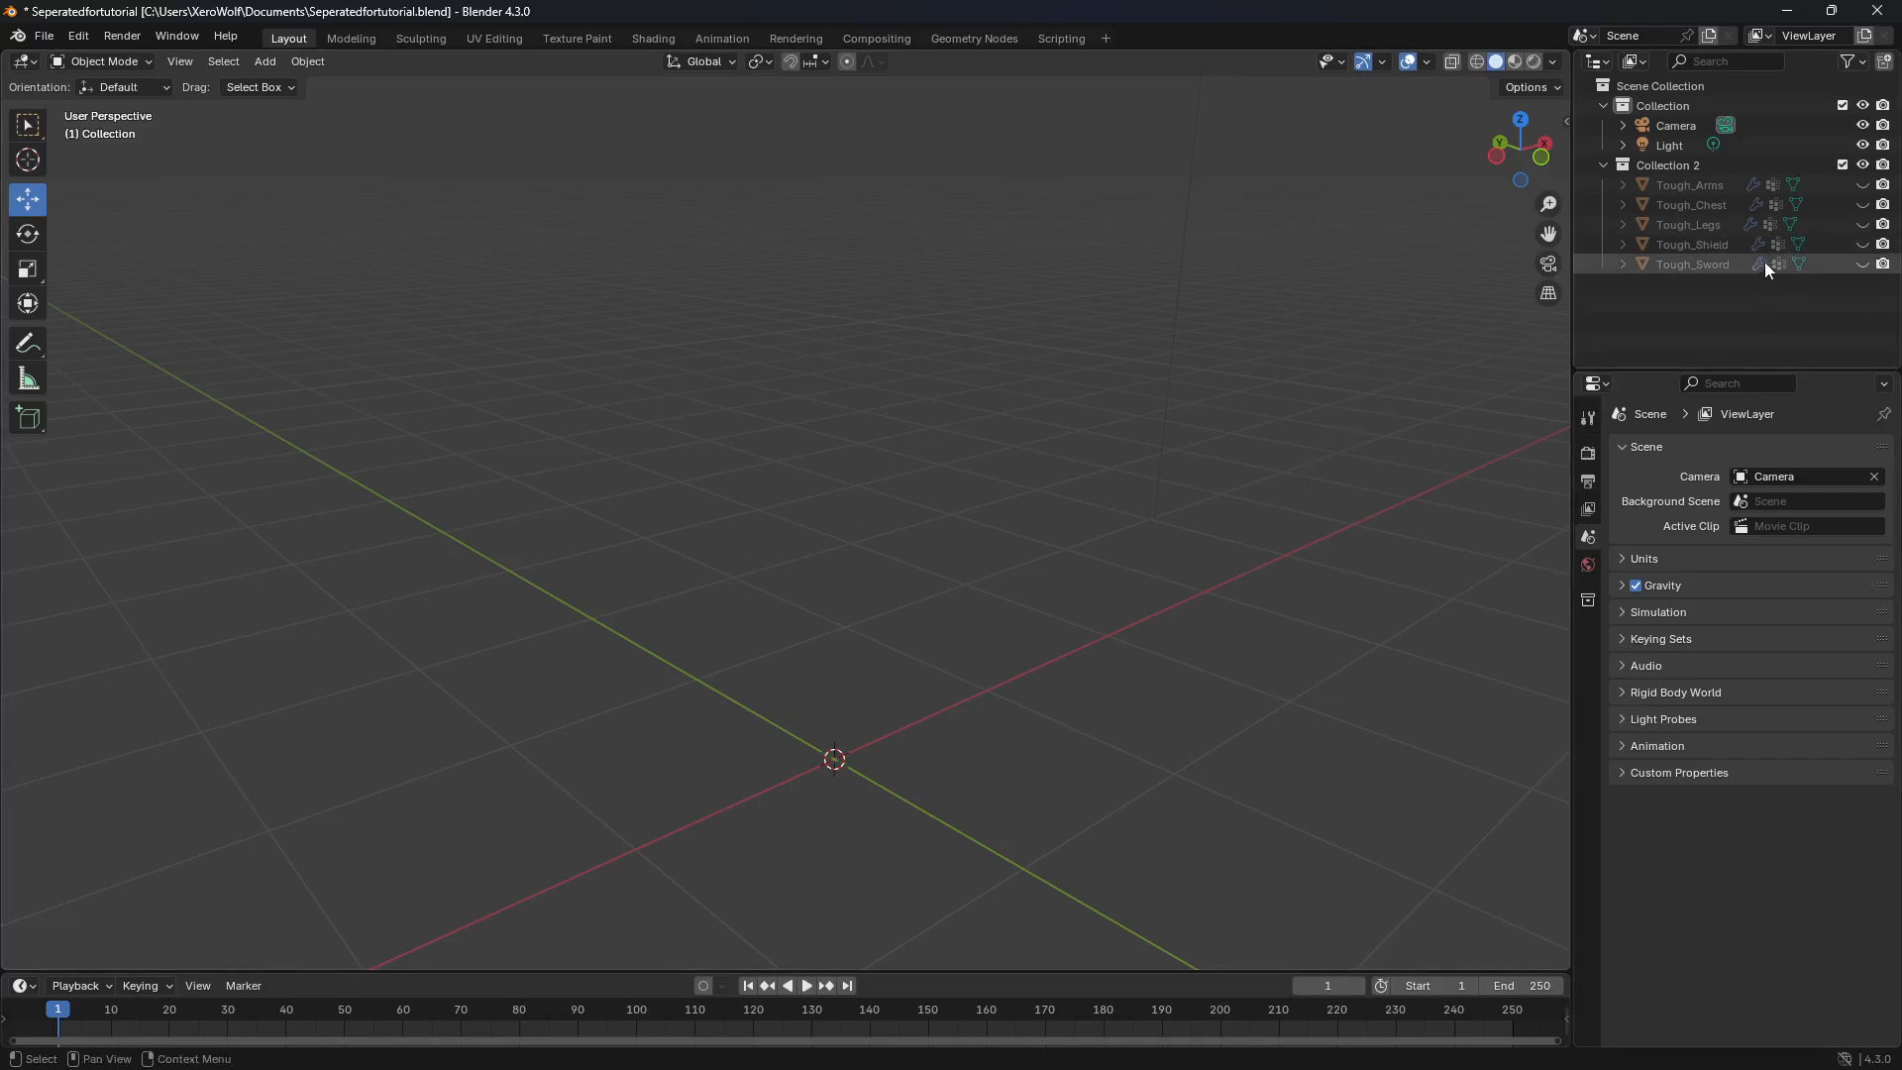
# Step: Unhide Tough_Sword and rotate it to stand blade up, at about -90.5° X, -3.4° Y and 30.8° Z
pyautogui.click(1716, 264)
pyautogui.click(1862, 264)
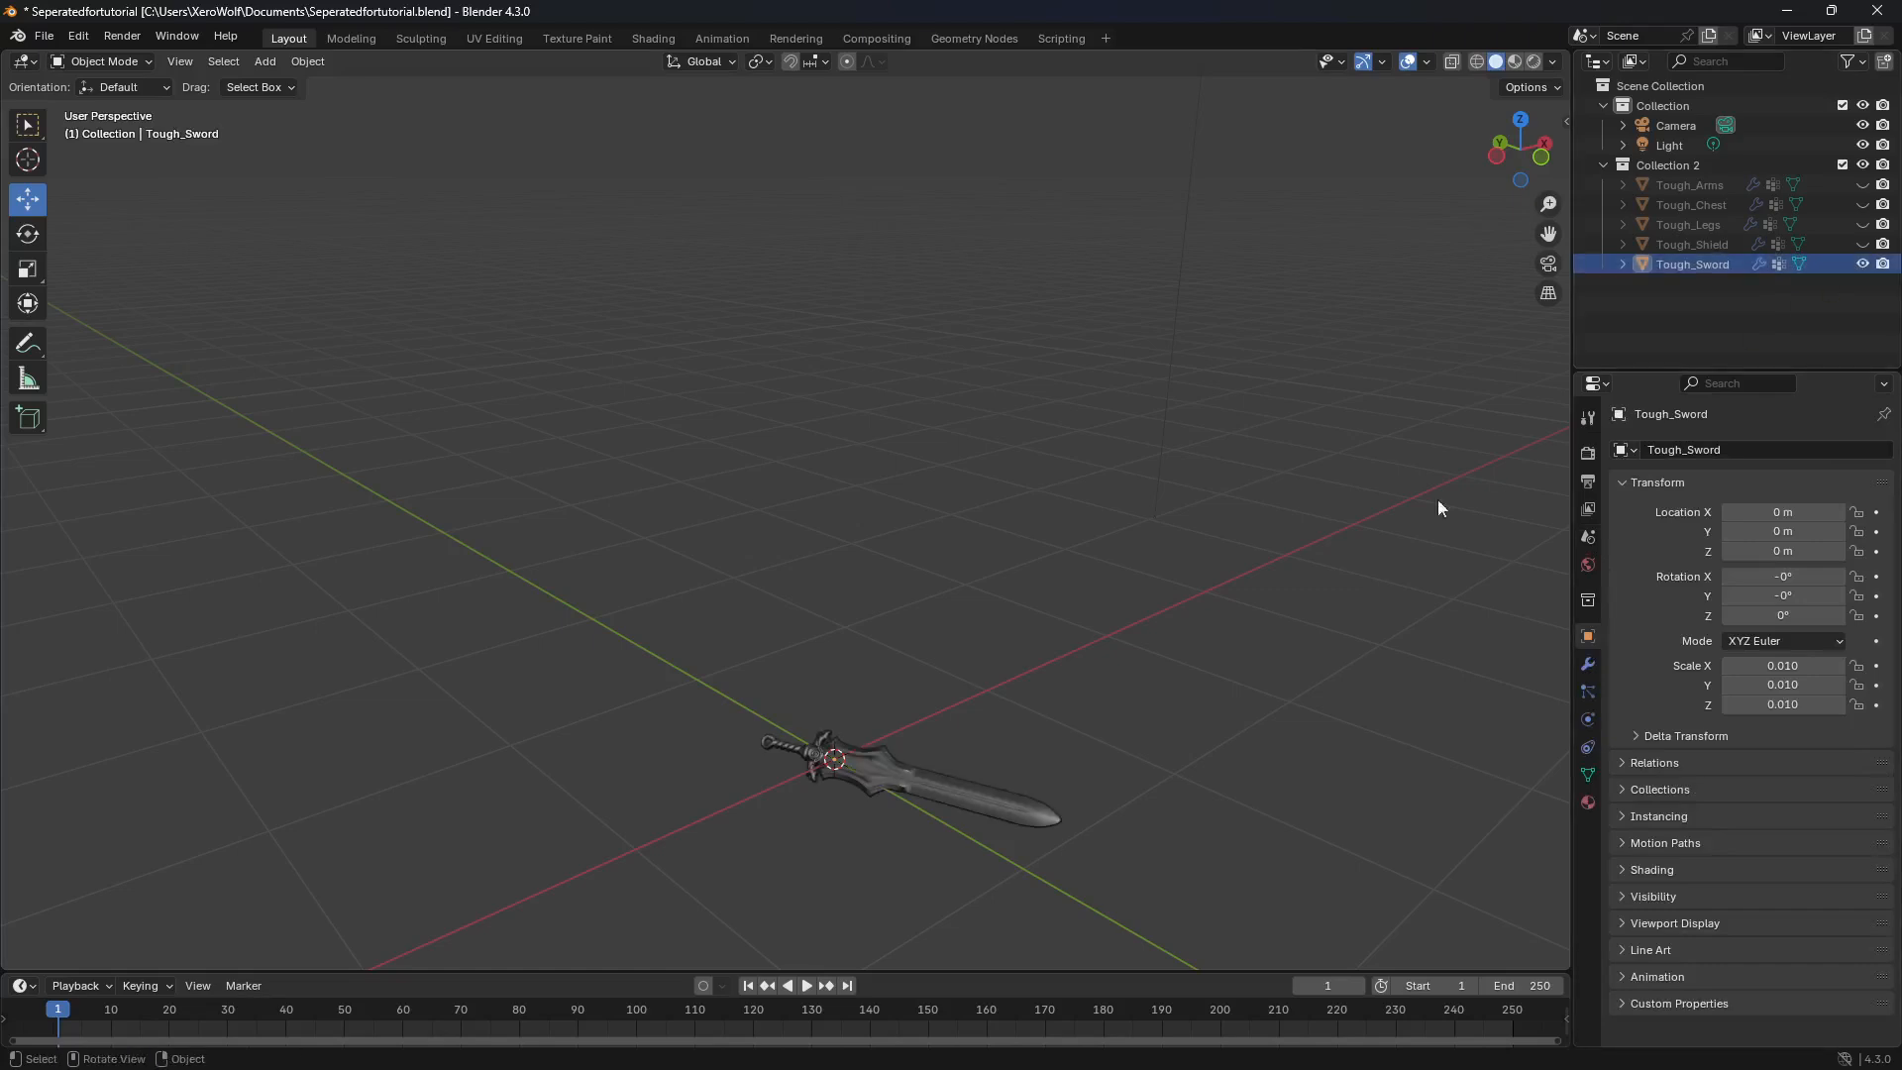
pyautogui.moveTo(1011, 734); pyautogui.dragTo(915, 741, button='middle')
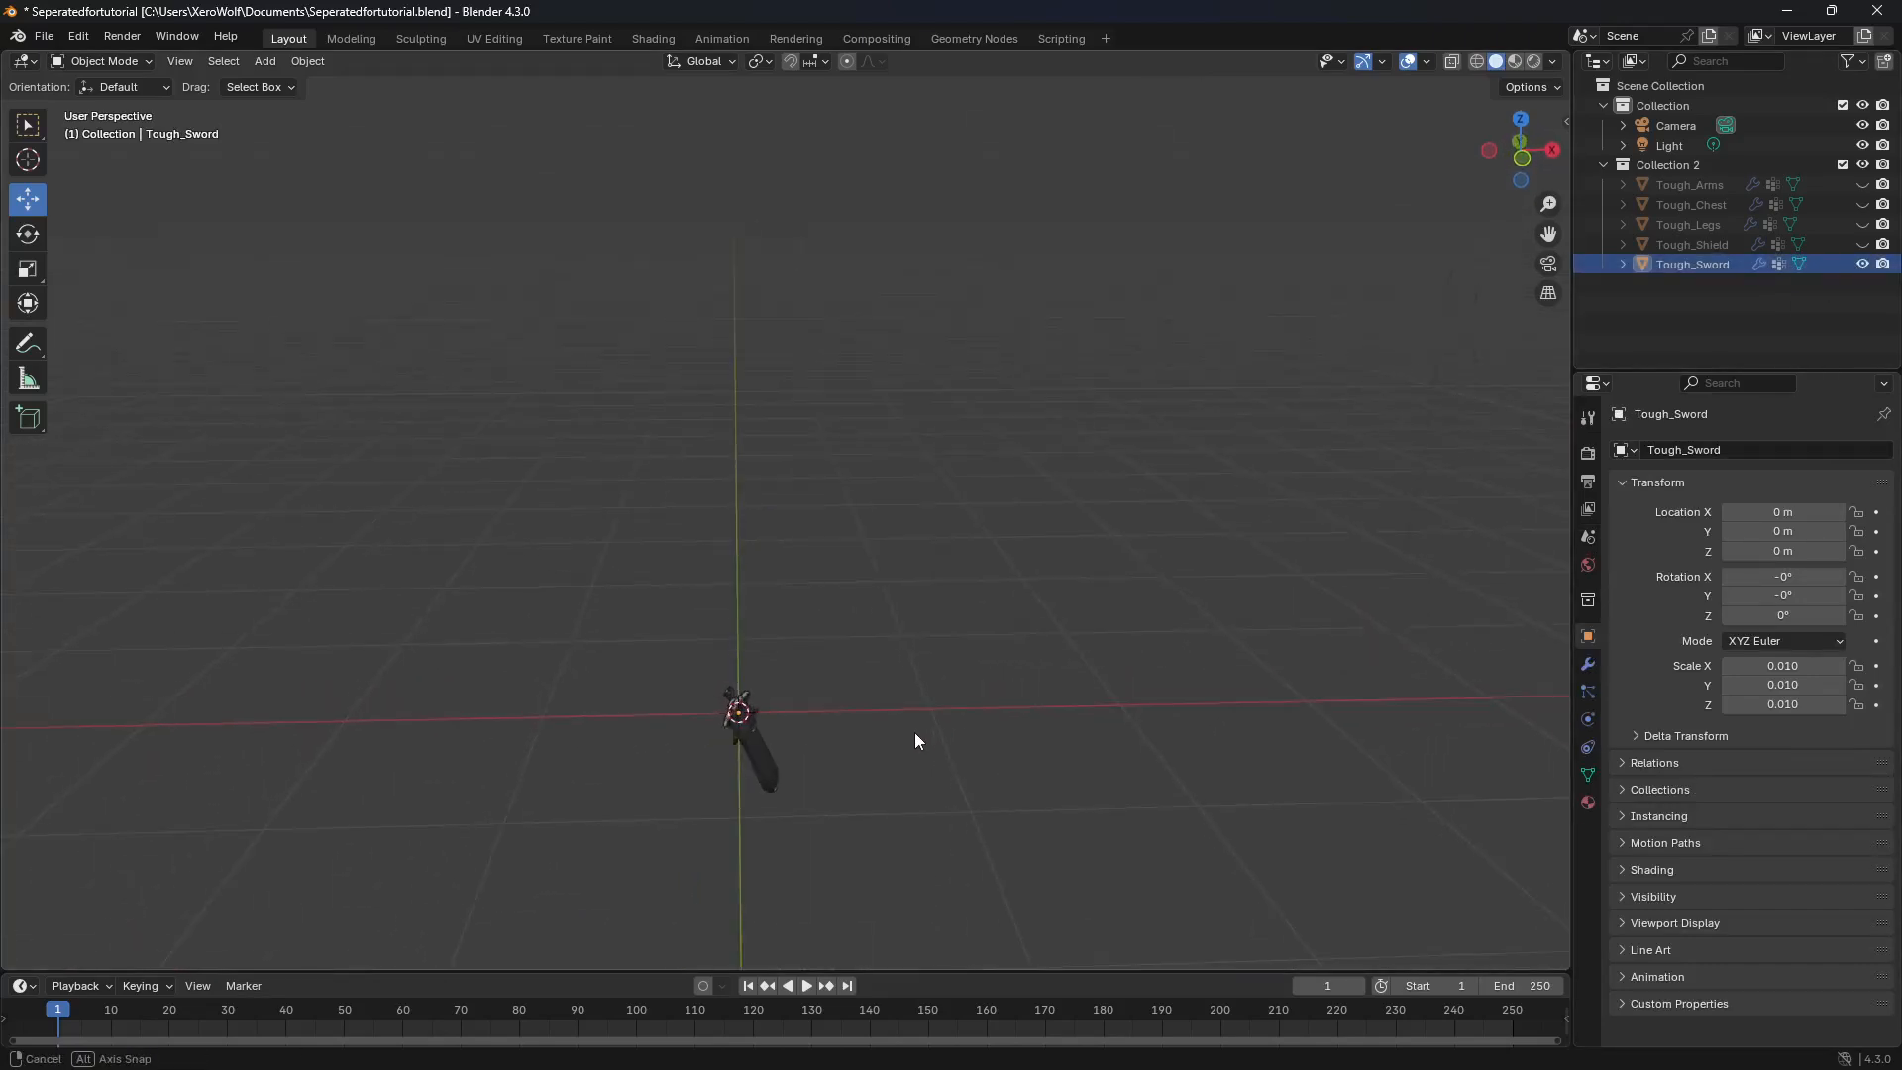
pyautogui.click(24, 238)
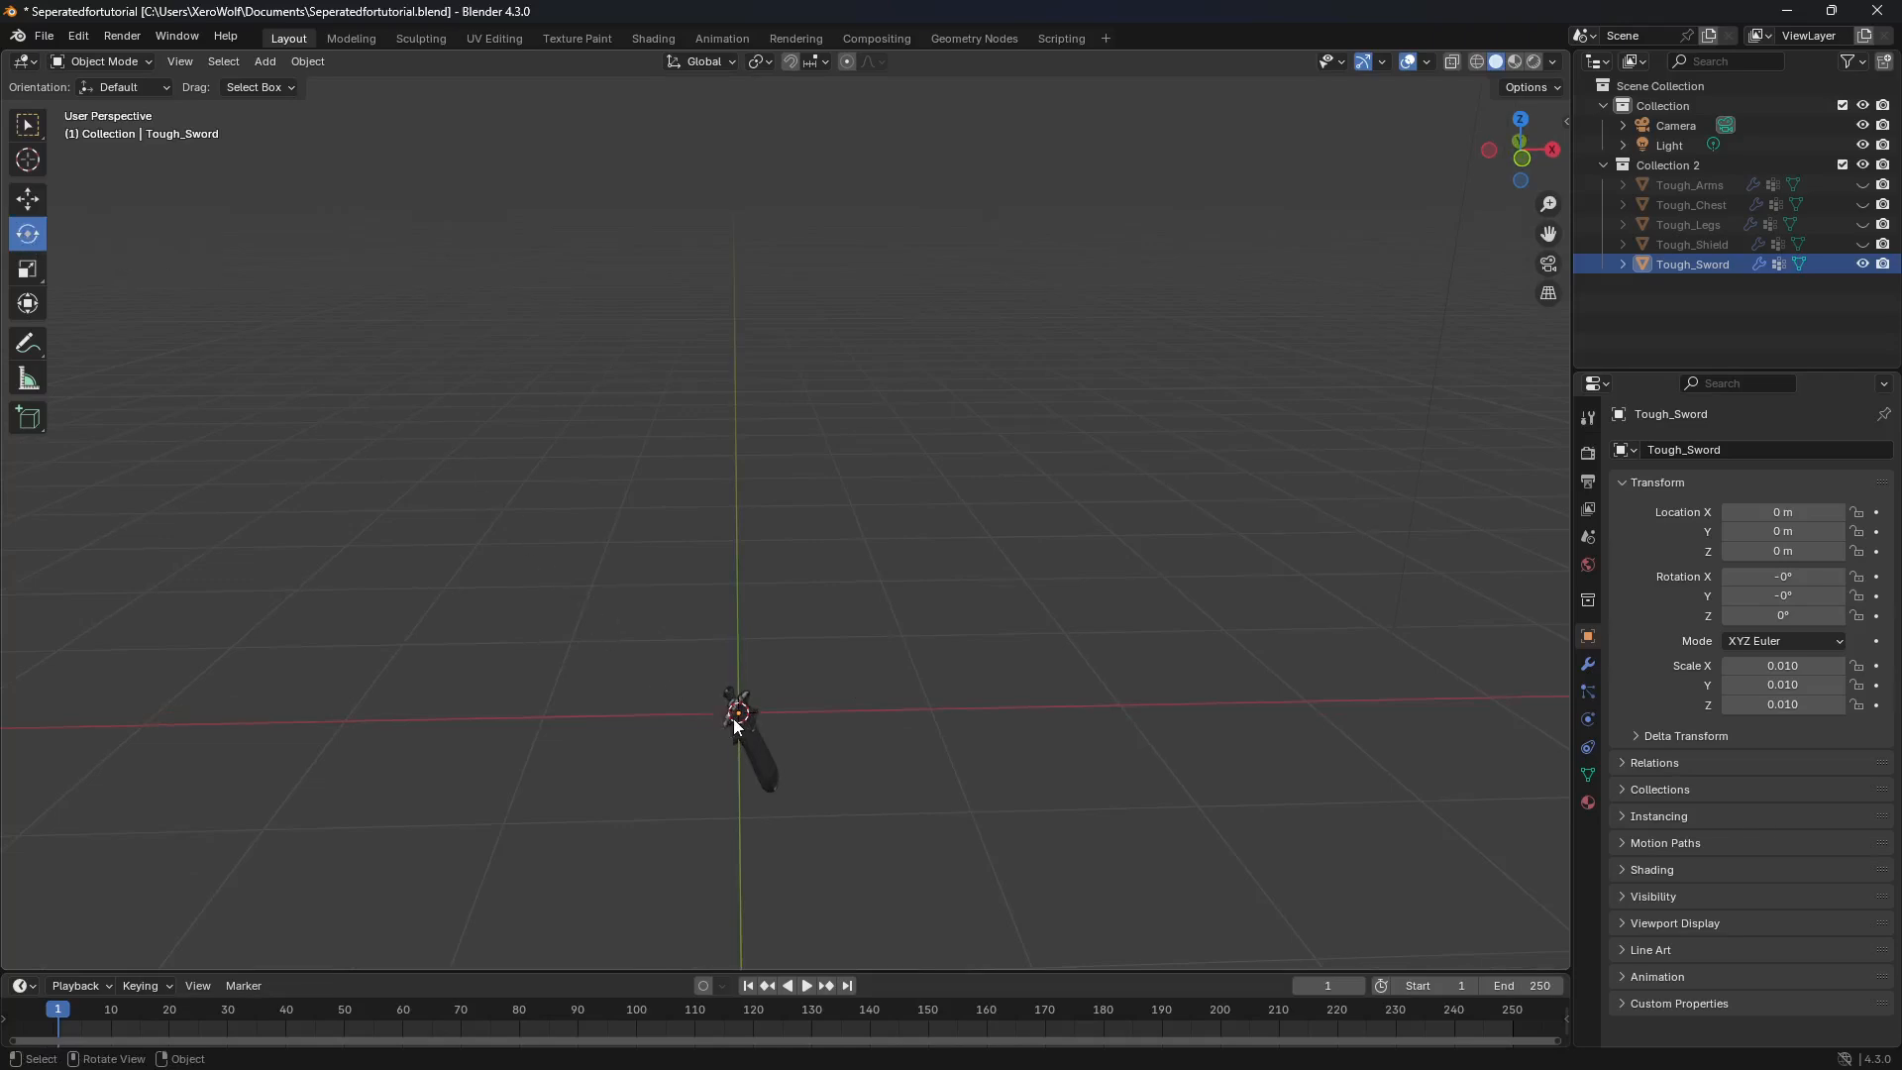
pyautogui.moveTo(734, 716); pyautogui.dragTo(884, 702, button='middle')
pyautogui.click(884, 702)
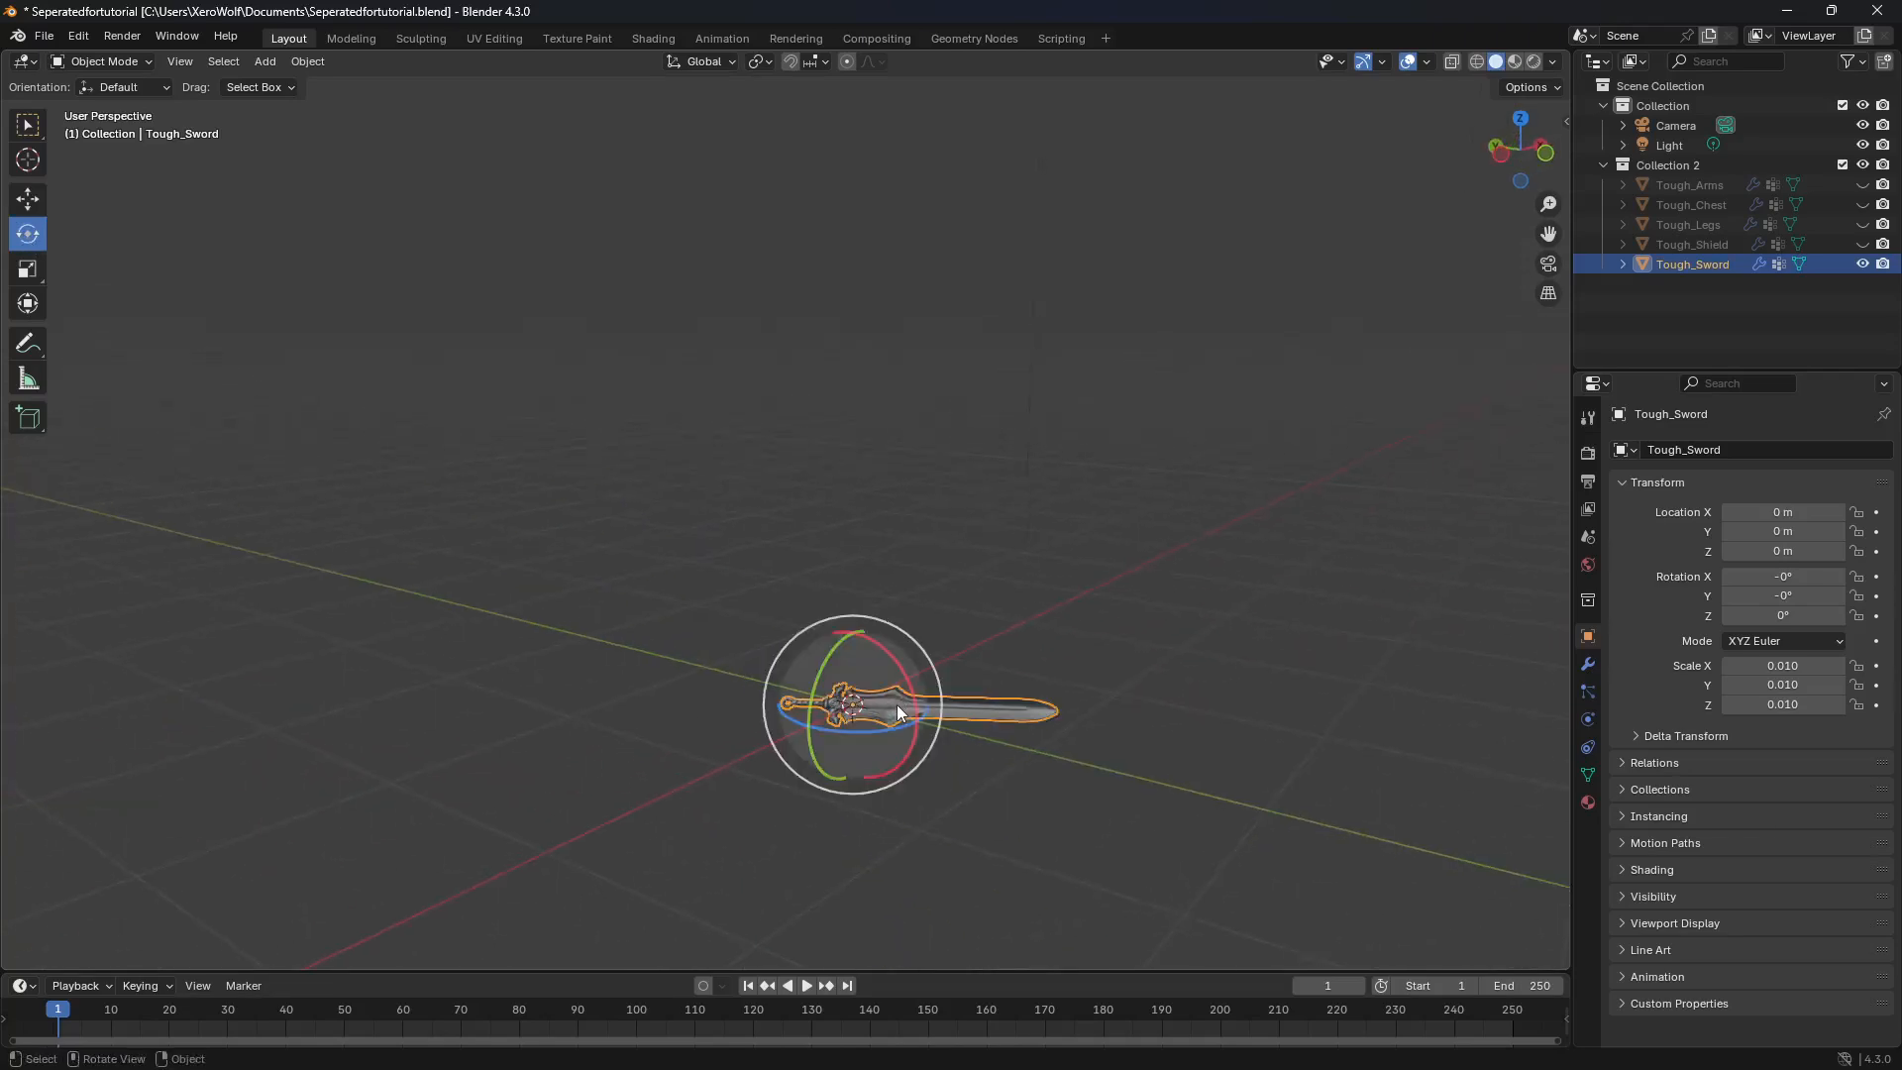
pyautogui.moveTo(905, 681); pyautogui.dragTo(888, 626)
pyautogui.moveTo(887, 626); pyautogui.dragTo(746, 705, button='middle')
pyautogui.moveTo(727, 727); pyautogui.dragTo(801, 686)
pyautogui.moveTo(765, 725); pyautogui.dragTo(950, 717, button='middle')
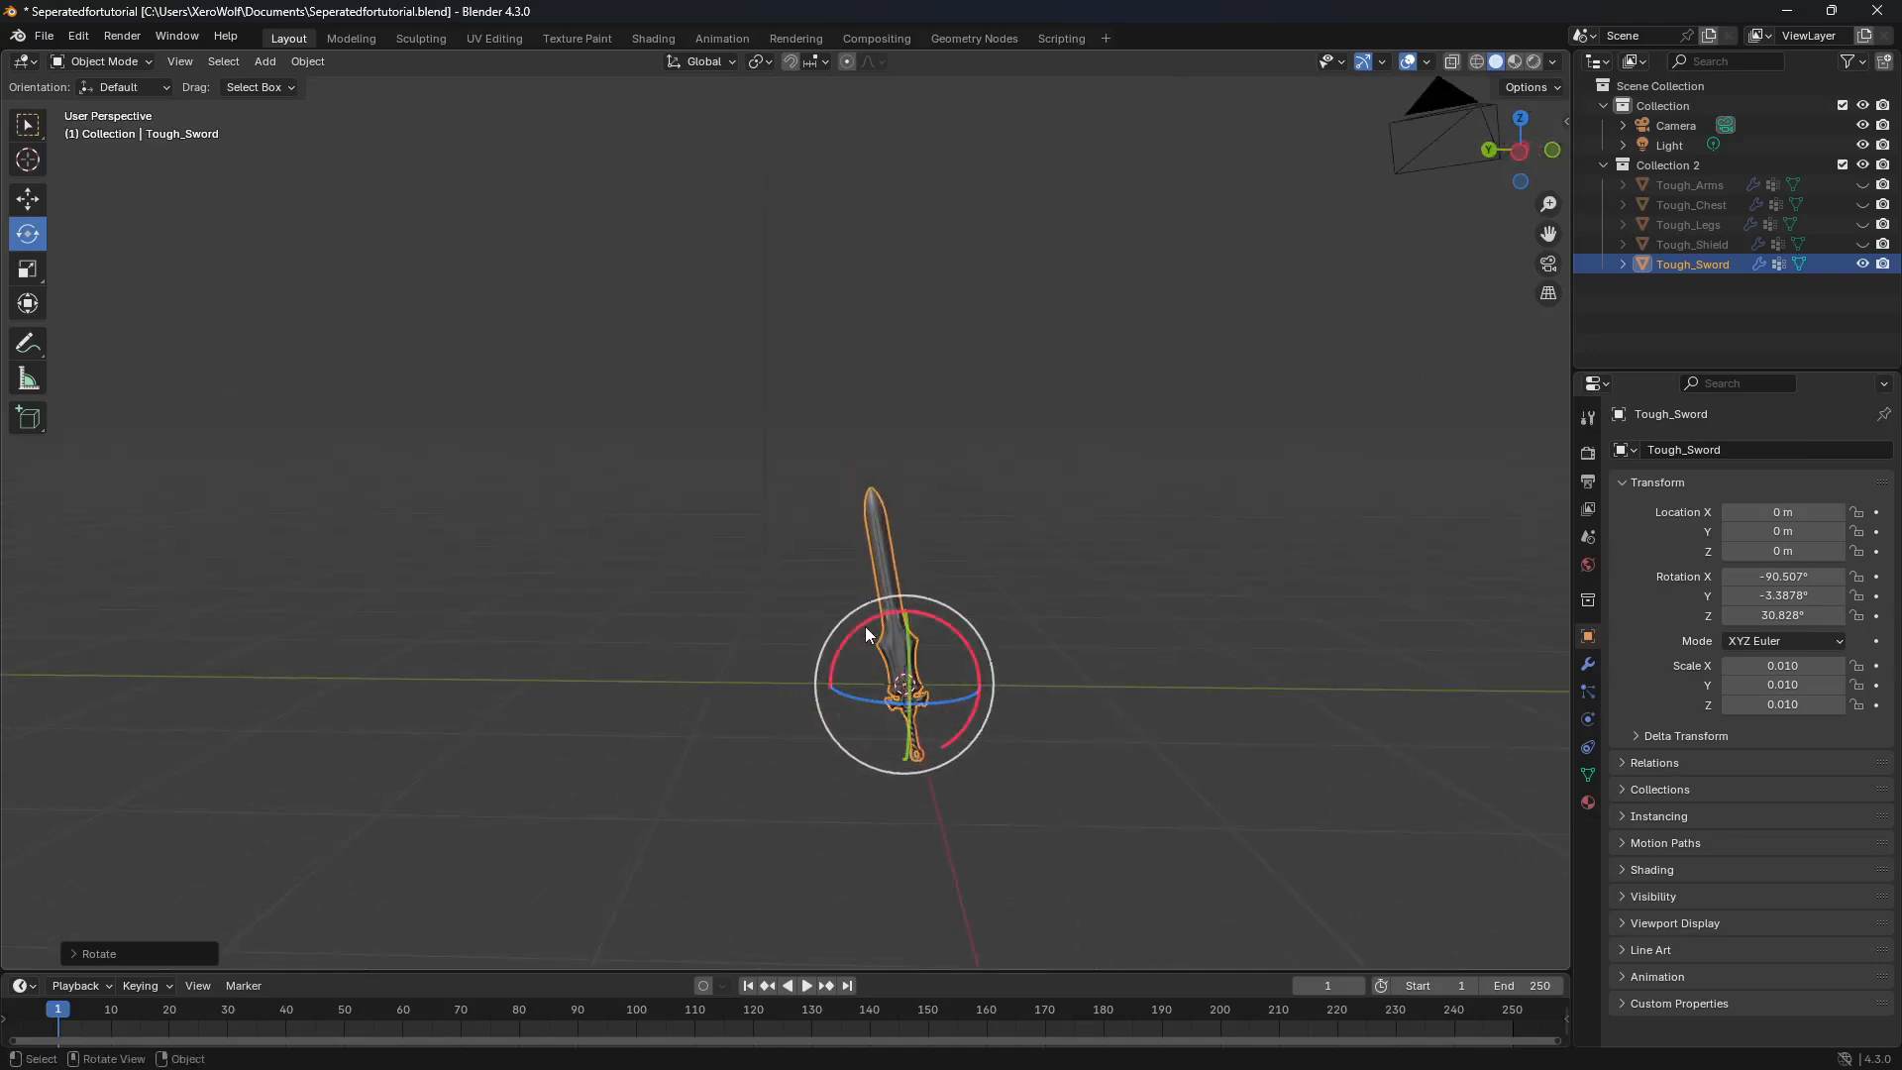
# Step: Straighten the upright sword from the side and front, rotating it to about -83.3° X, -7.6° Y and 32.8° Z
pyautogui.moveTo(863, 626); pyautogui.dragTo(876, 631)
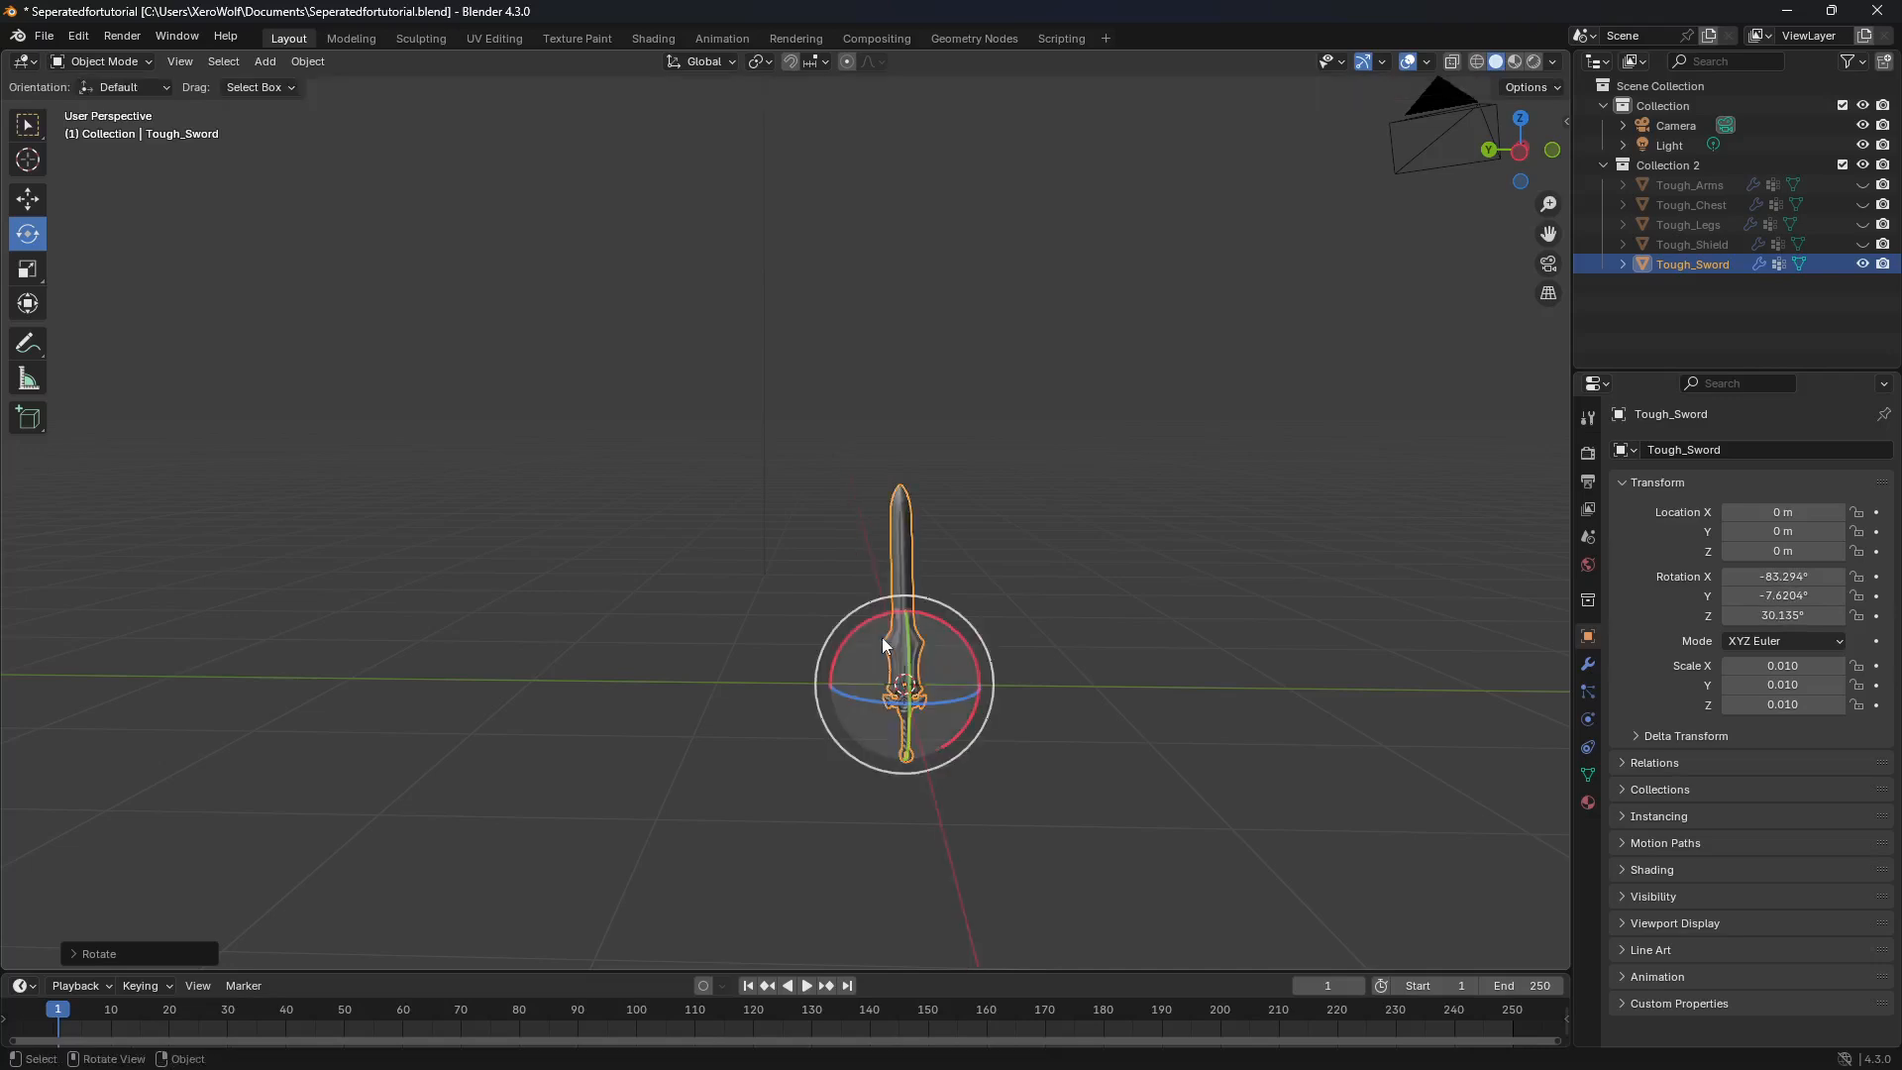
pyautogui.moveTo(926, 711); pyautogui.dragTo(820, 632, button='middle')
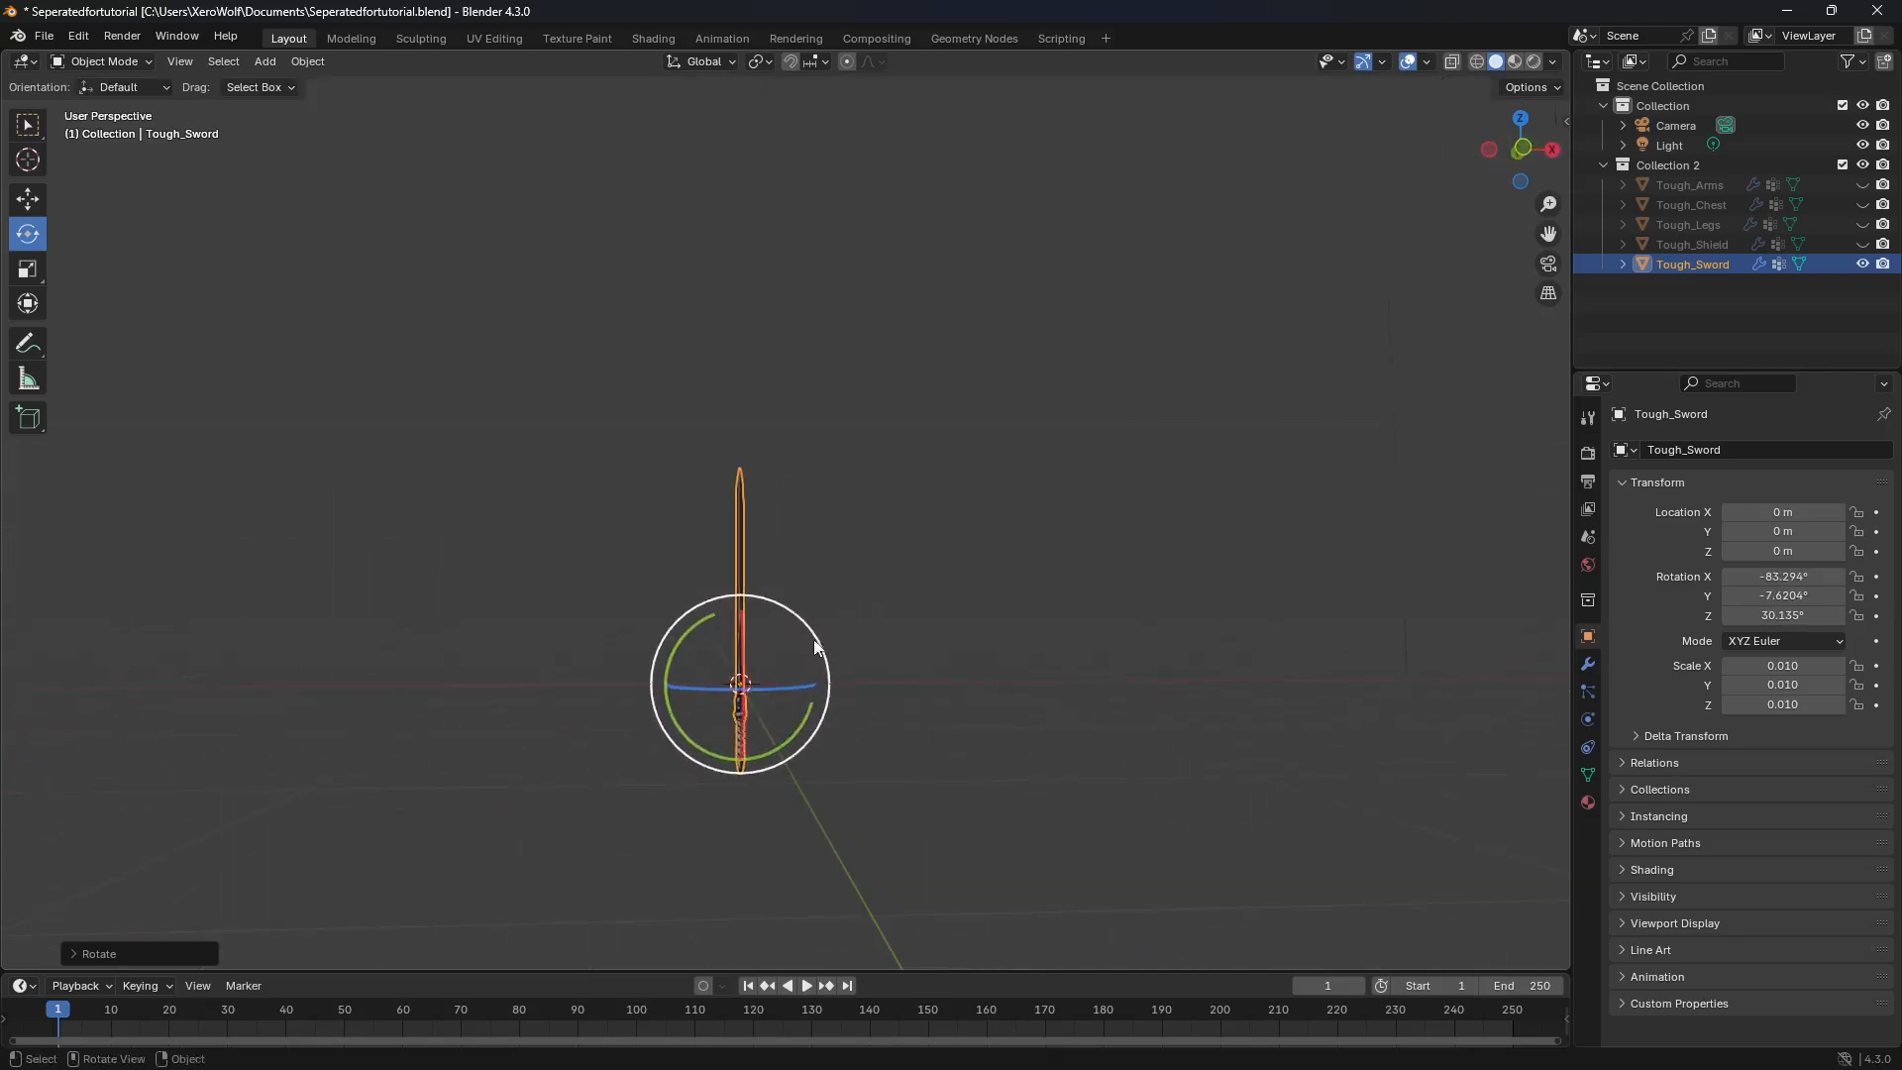
pyautogui.moveTo(766, 687); pyautogui.dragTo(780, 687)
pyautogui.moveTo(781, 687); pyautogui.dragTo(1119, 672, button='middle')
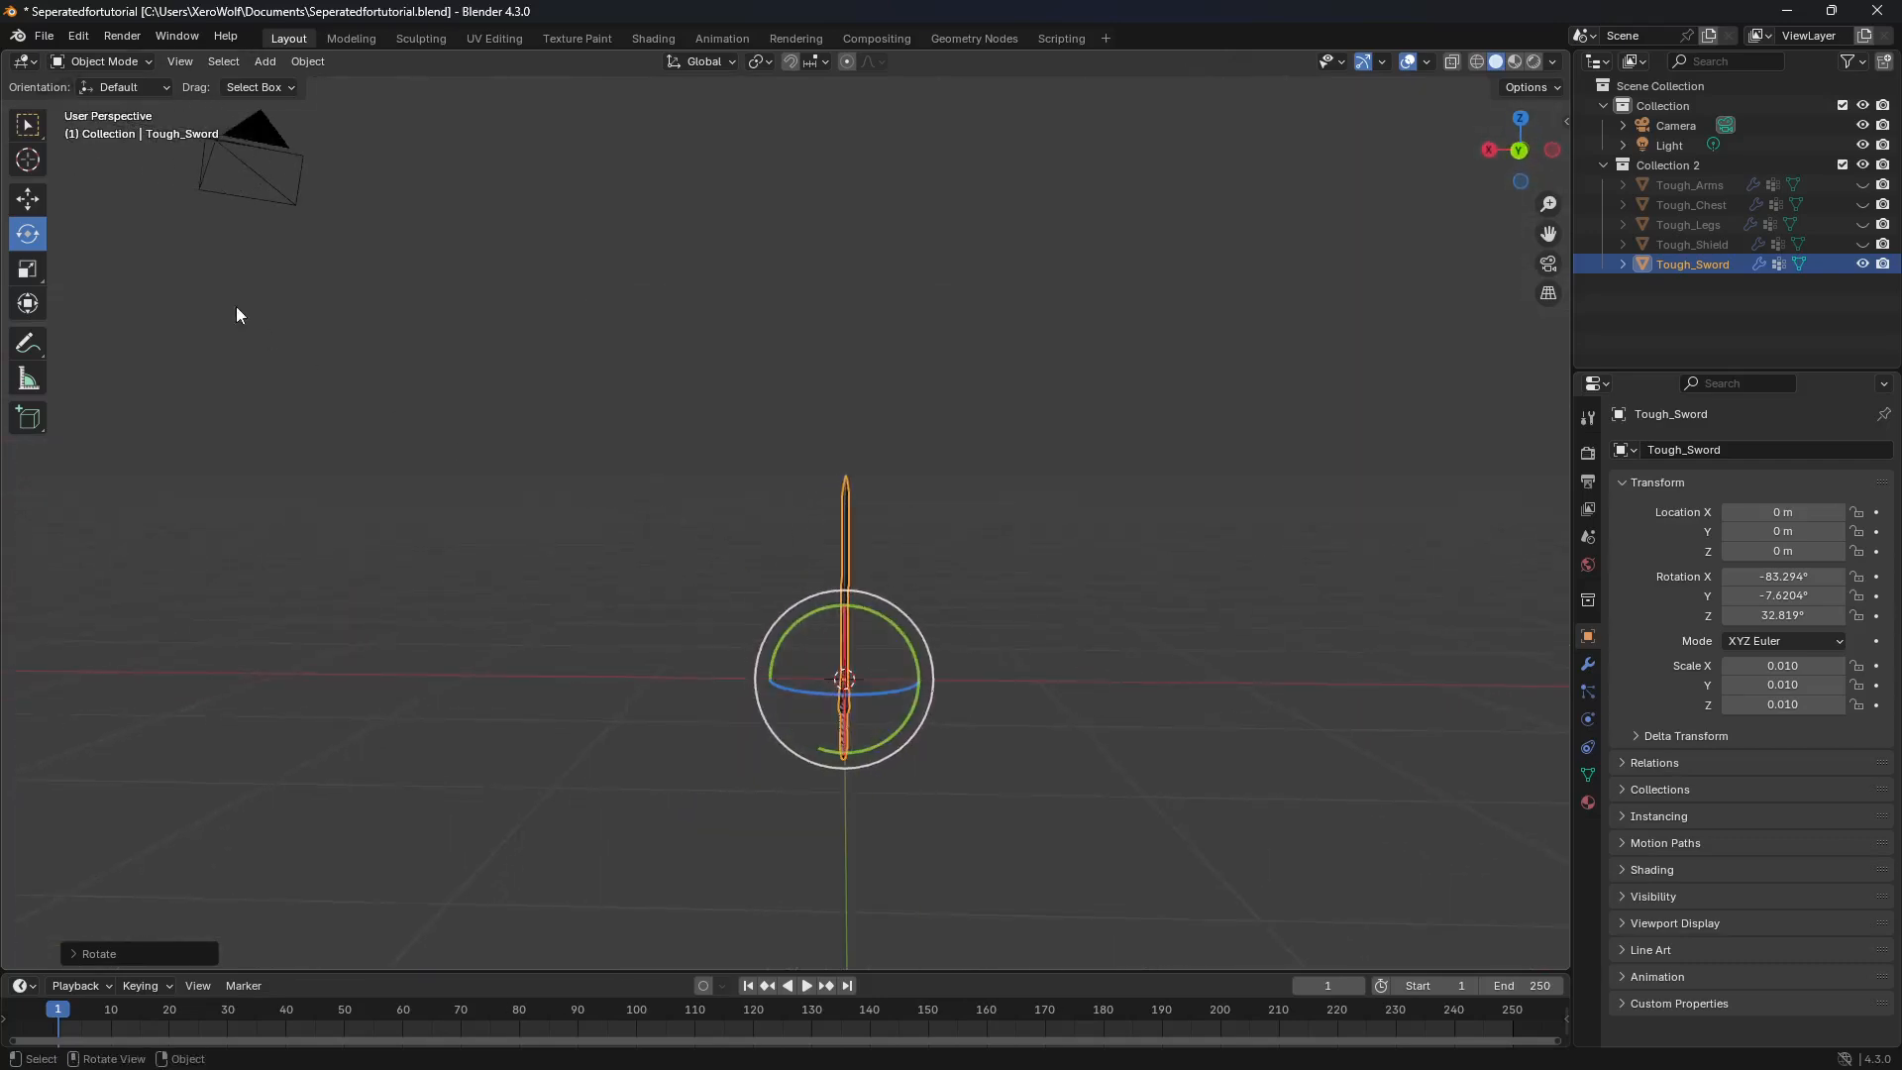
# Step: Raise Tough_Sword along Z to about 0.42 m so the handle's end sits at the world origin, and hide the sword
pyautogui.hotkey('shift', 'space')
pyautogui.press('g')
pyautogui.moveTo(790, 611); pyautogui.dragTo(919, 820, button='middle')
pyautogui.moveTo(959, 913); pyautogui.dragTo(976, 109, button='middle')
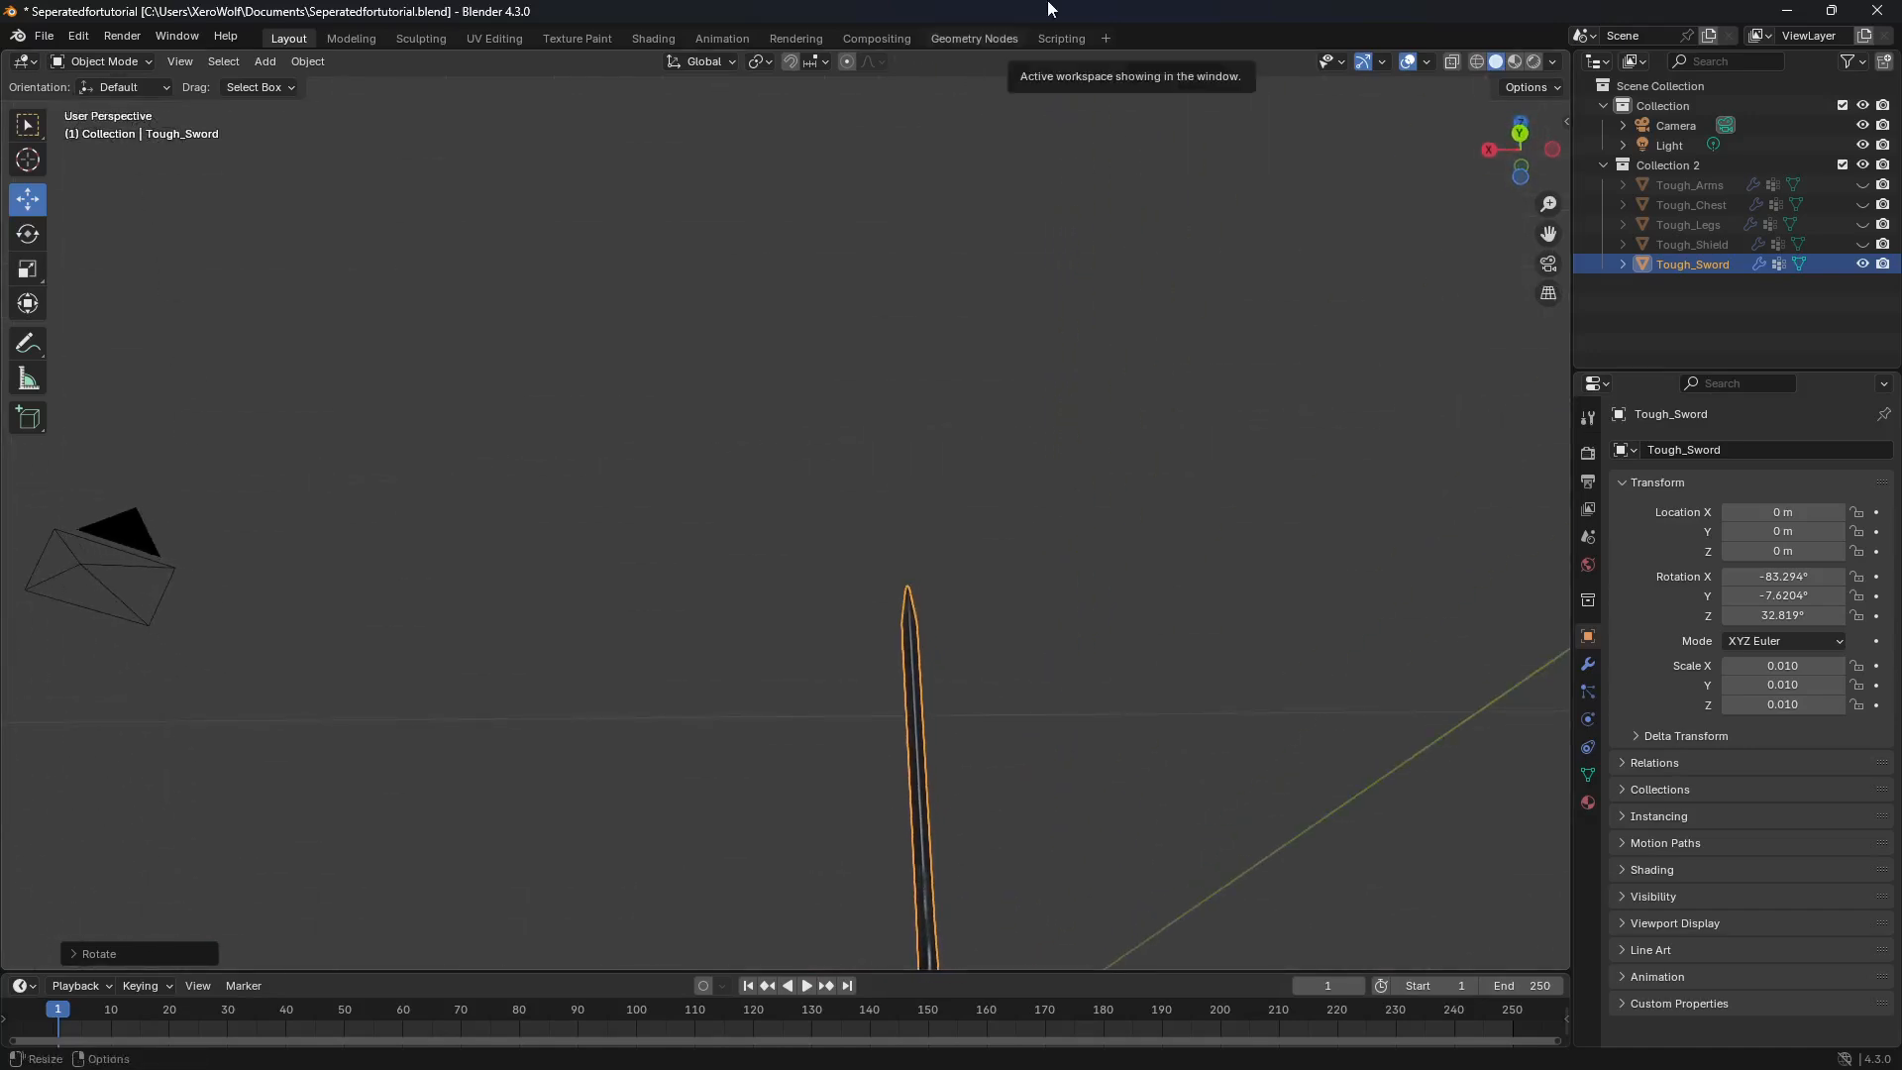
pyautogui.moveTo(951, 178); pyautogui.dragTo(834, 721, button='middle')
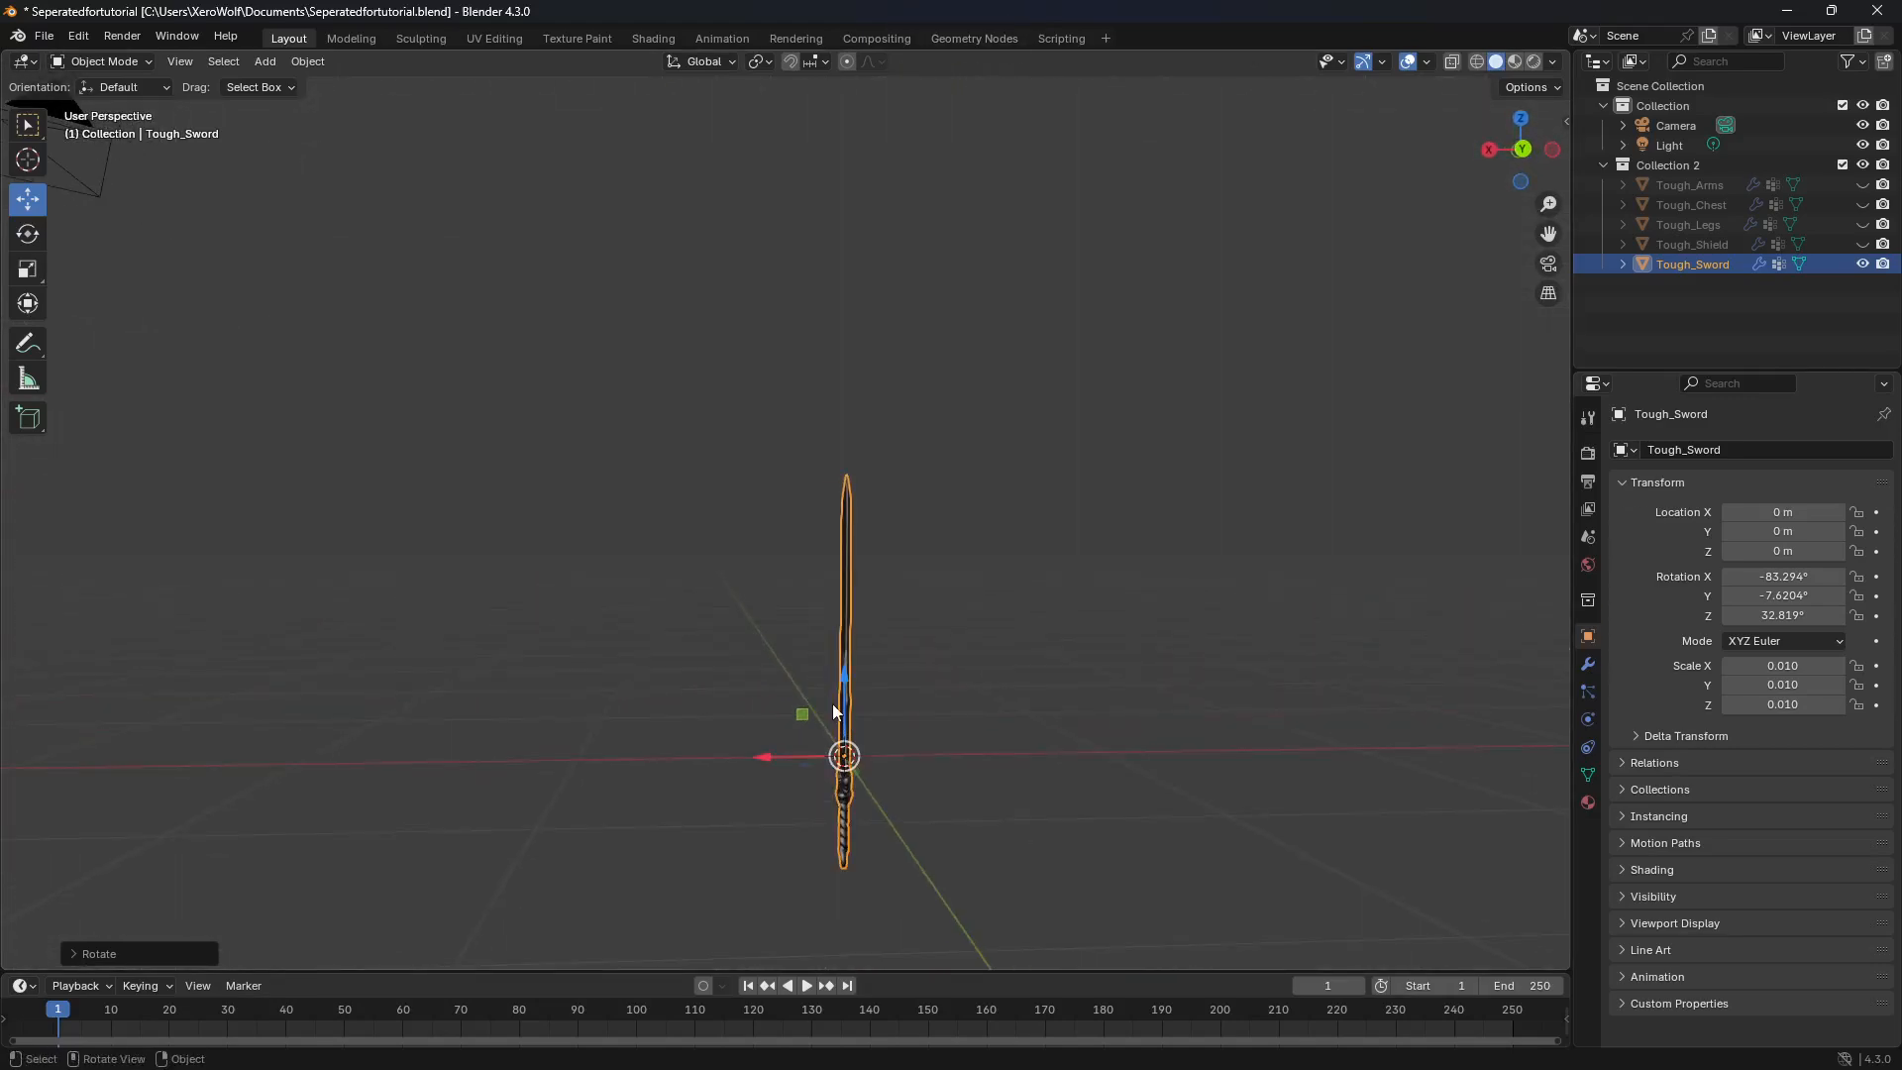
pyautogui.moveTo(846, 695); pyautogui.dragTo(851, 582)
pyautogui.scroll(2, 866, 794)
pyautogui.moveTo(866, 794)
pyautogui.mouseDown(button='middle')
pyautogui.moveTo(840, 823)
pyautogui.moveTo(966, 858)
pyautogui.moveTo(995, 826)
pyautogui.moveTo(998, 797)
pyautogui.moveTo(849, 803)
pyautogui.mouseUp(button='middle')
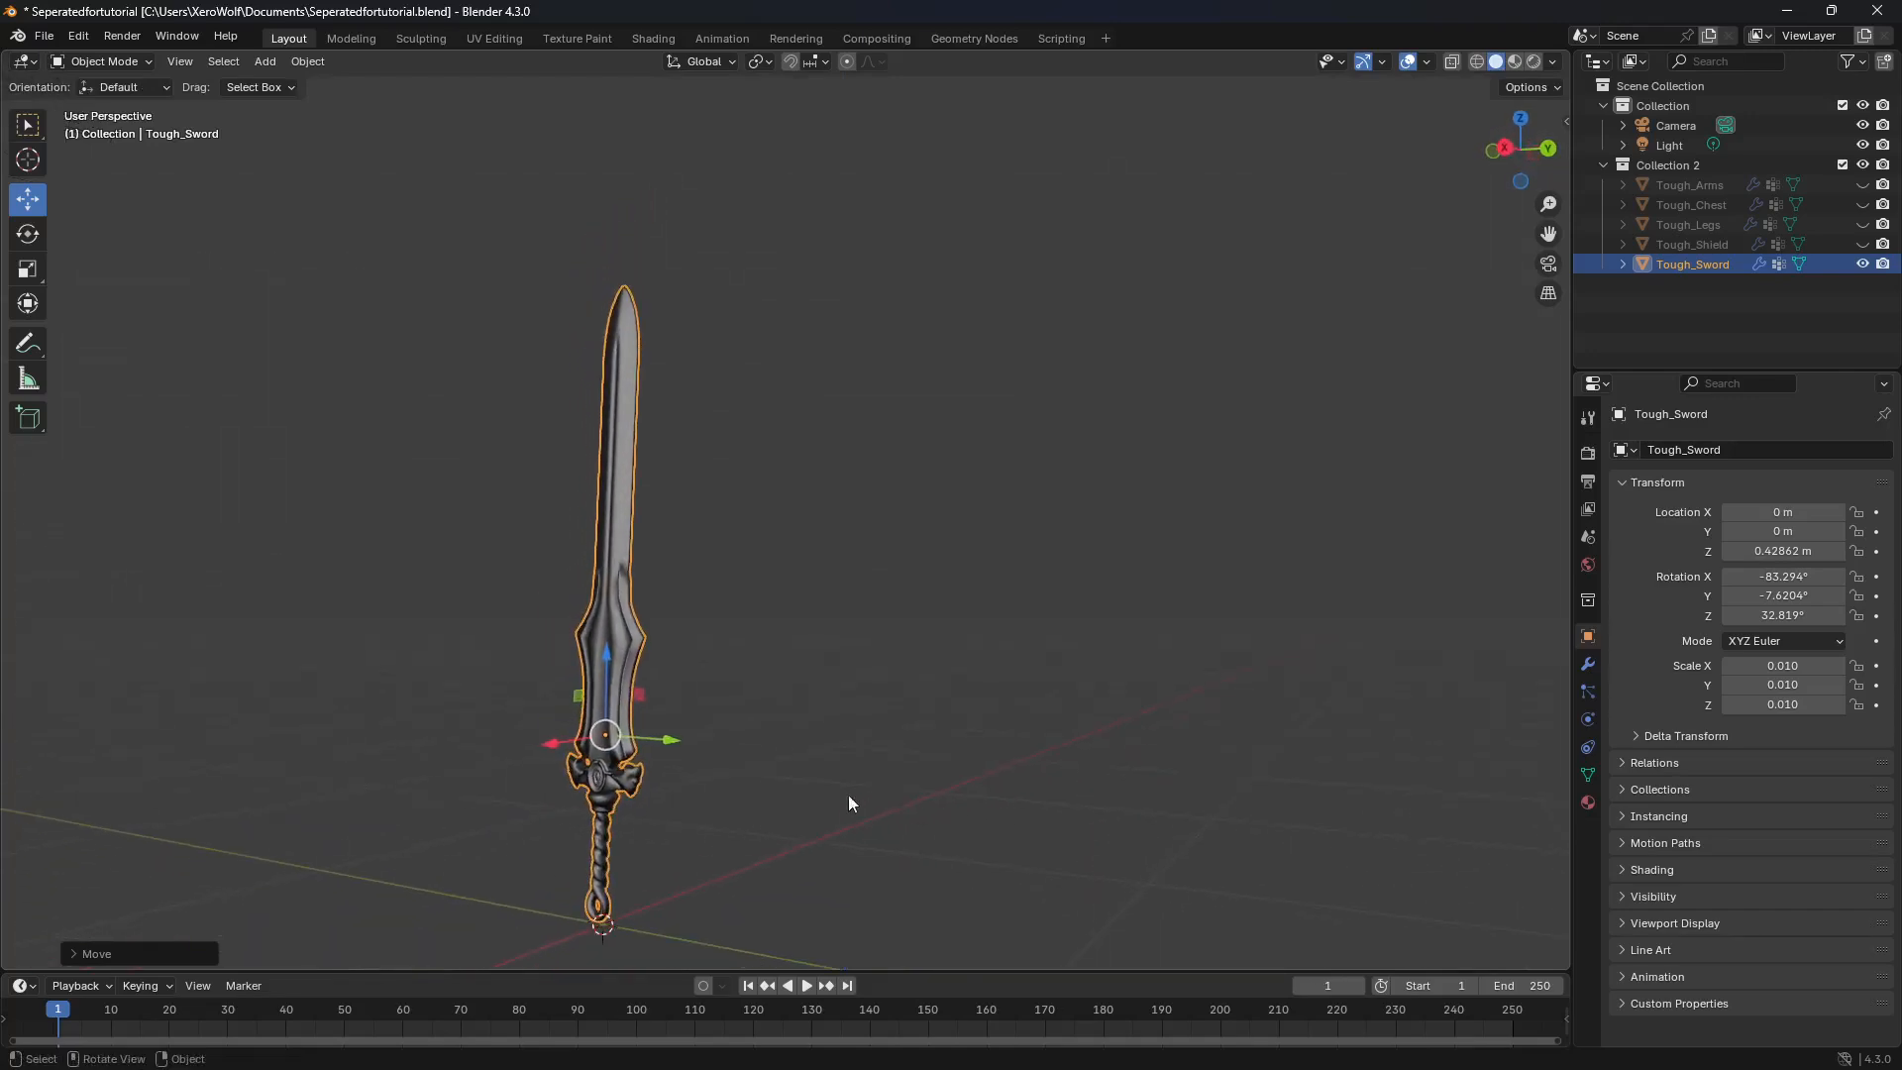
pyautogui.moveTo(609, 673); pyautogui.dragTo(609, 673)
pyautogui.moveTo(610, 674); pyautogui.dragTo(717, 693, button='middle')
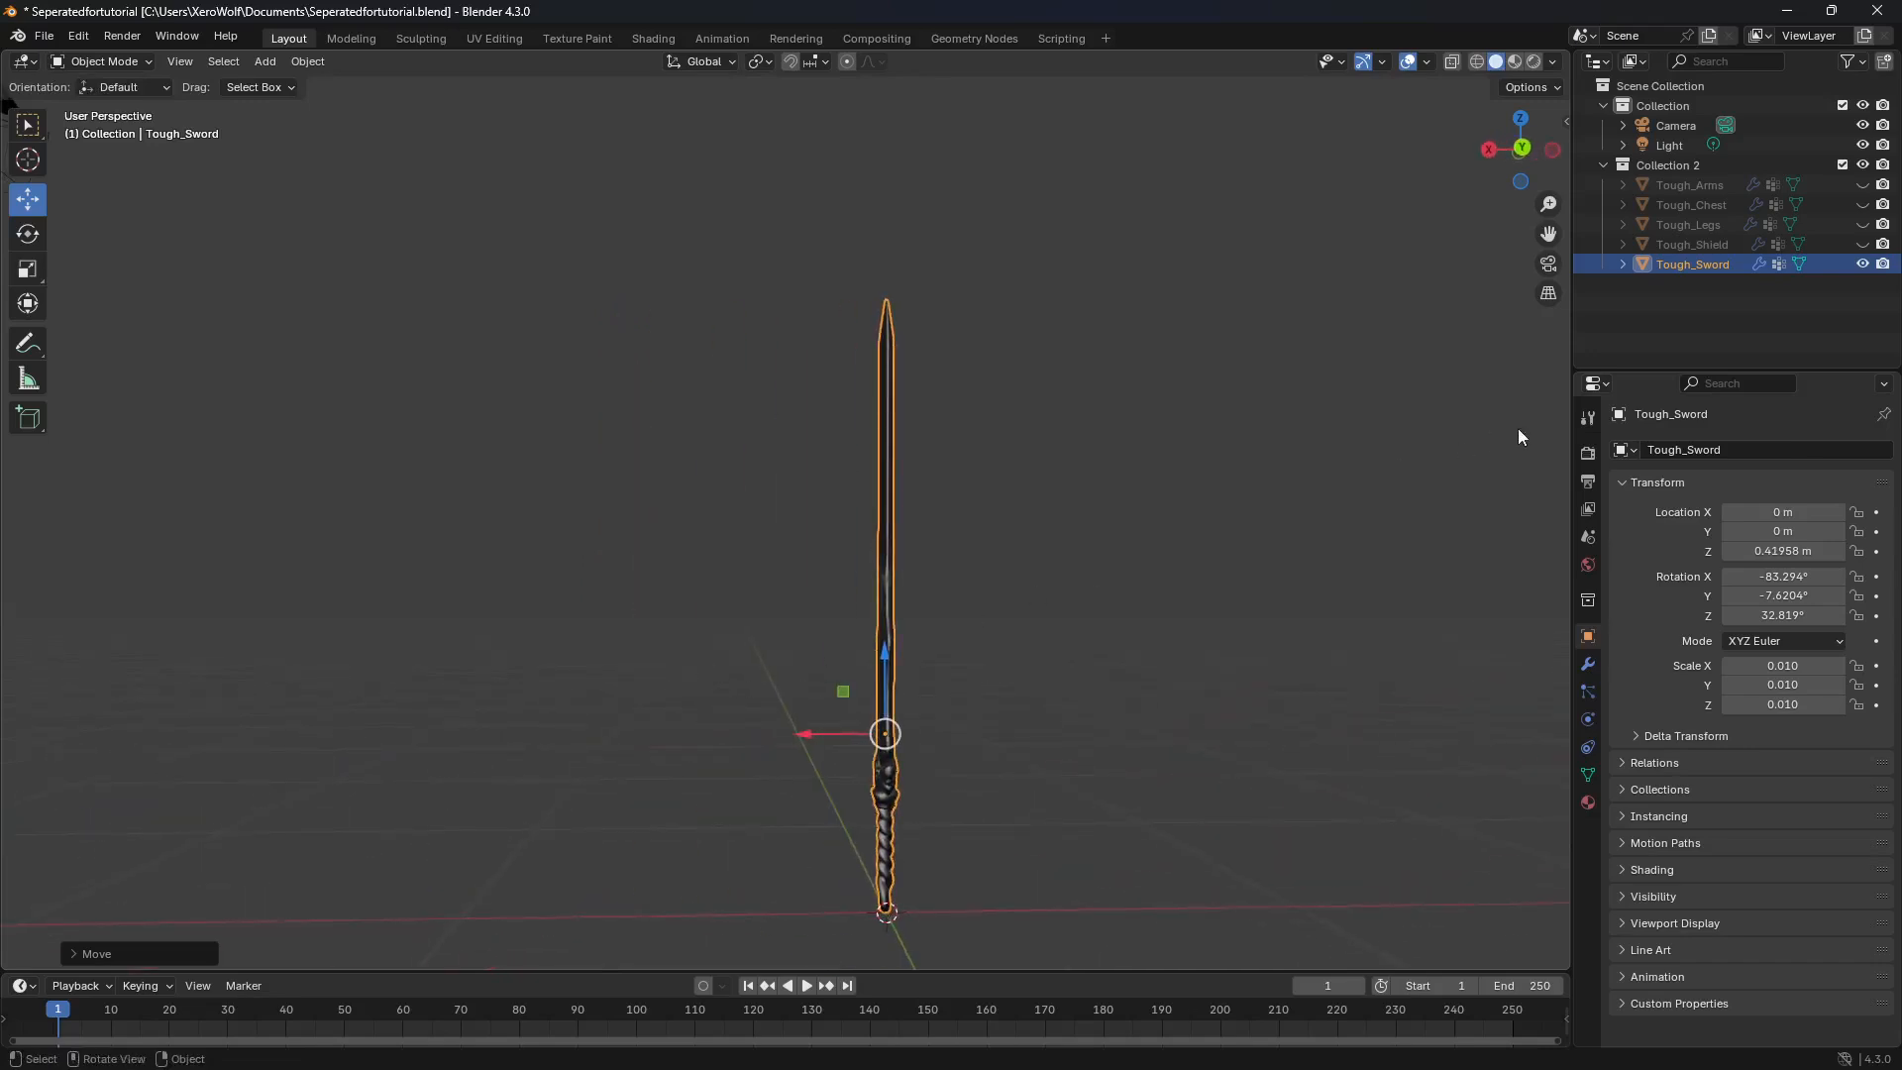
pyautogui.click(1862, 264)
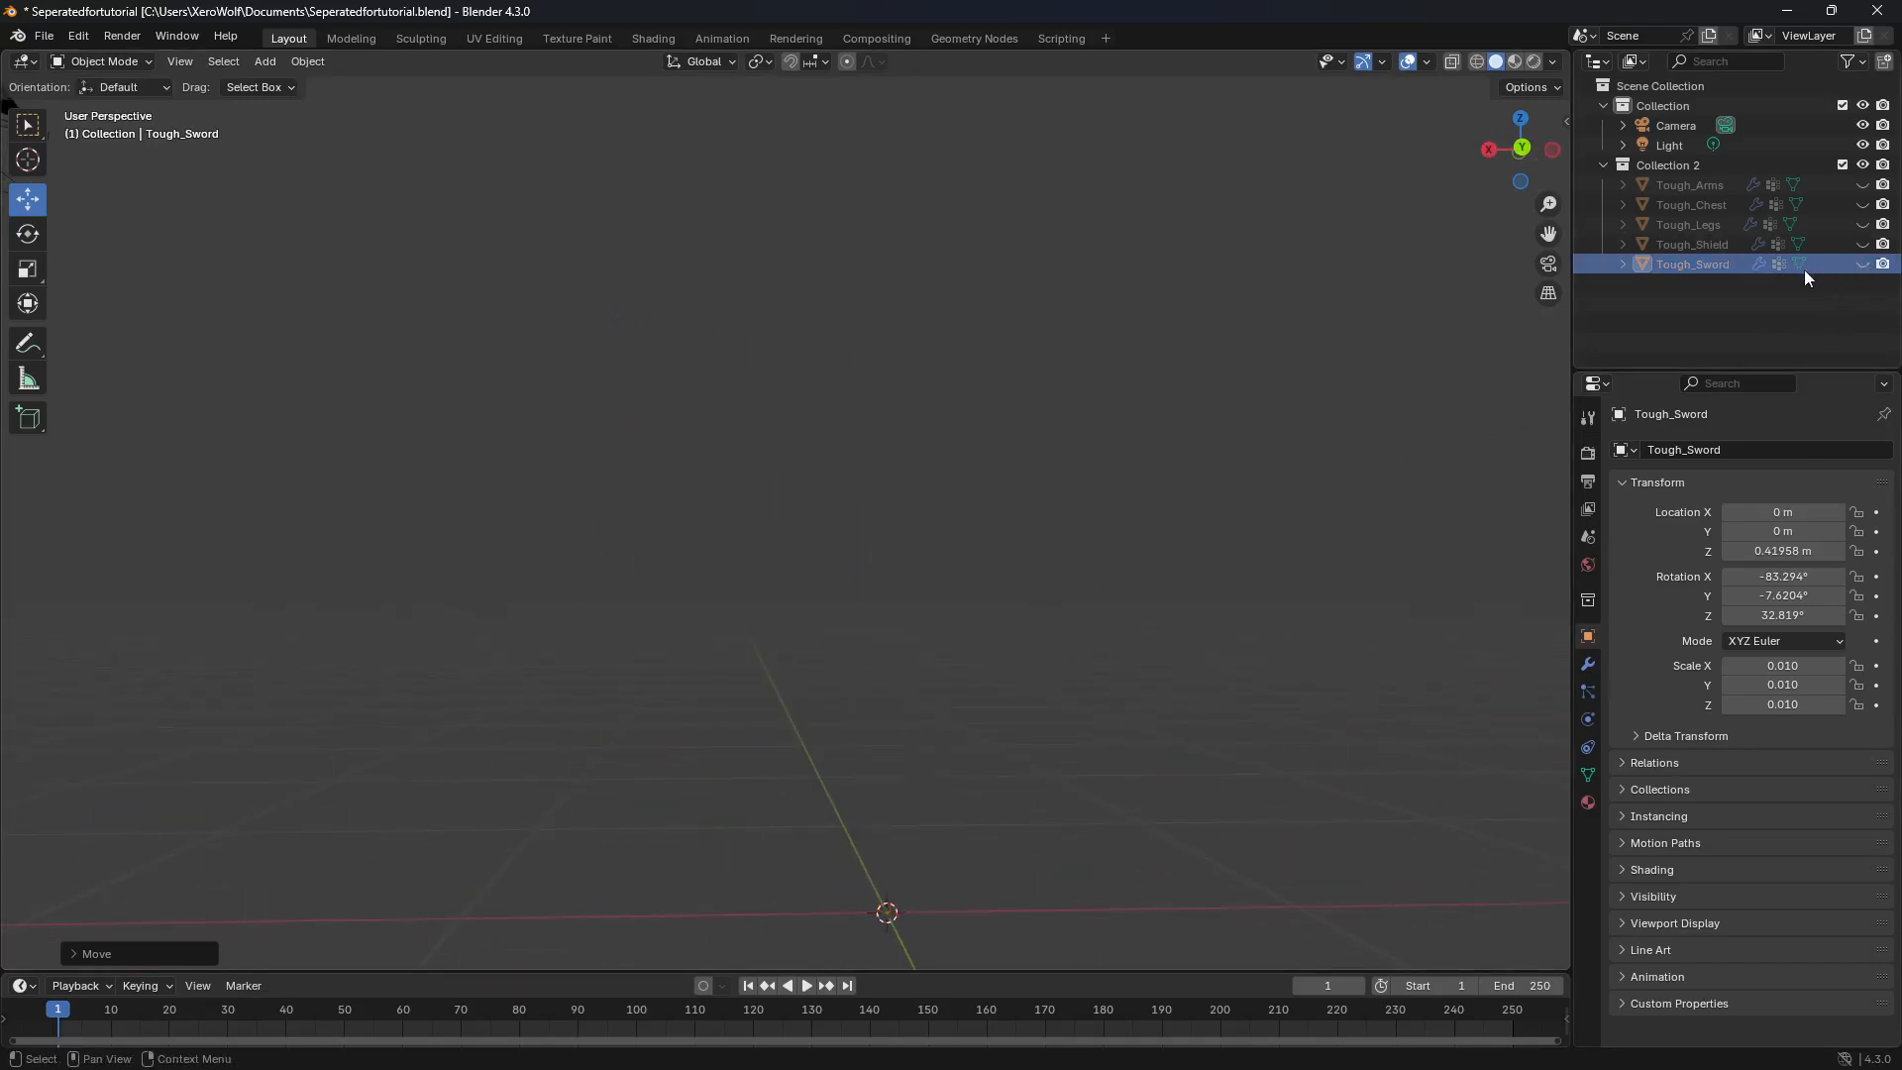
# Step: Unhide Tough_Shield and rotate it upright with its face forward, at about 9.4° X, 29.1° Y and 110.8° Z
pyautogui.click(1733, 250)
pyautogui.click(1863, 245)
pyautogui.moveTo(1273, 586); pyautogui.dragTo(1012, 802, button='middle')
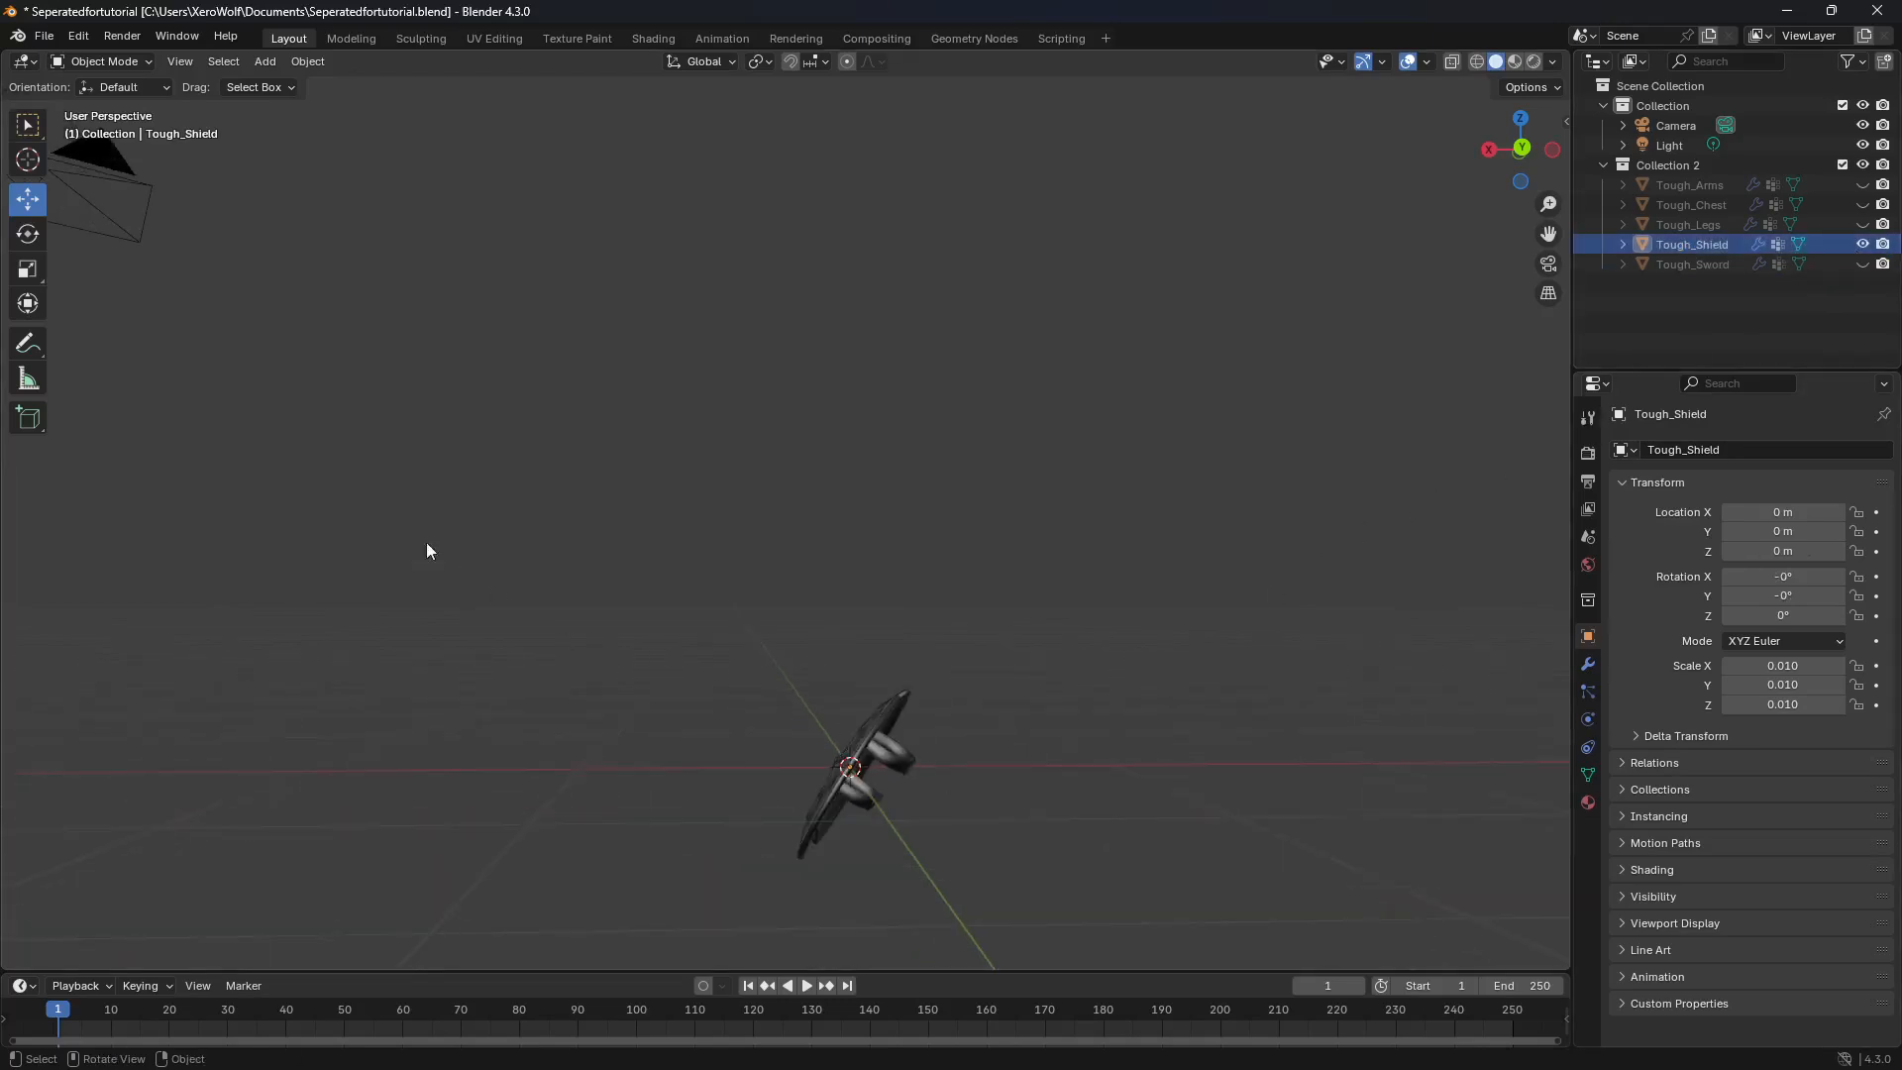
pyautogui.click(37, 233)
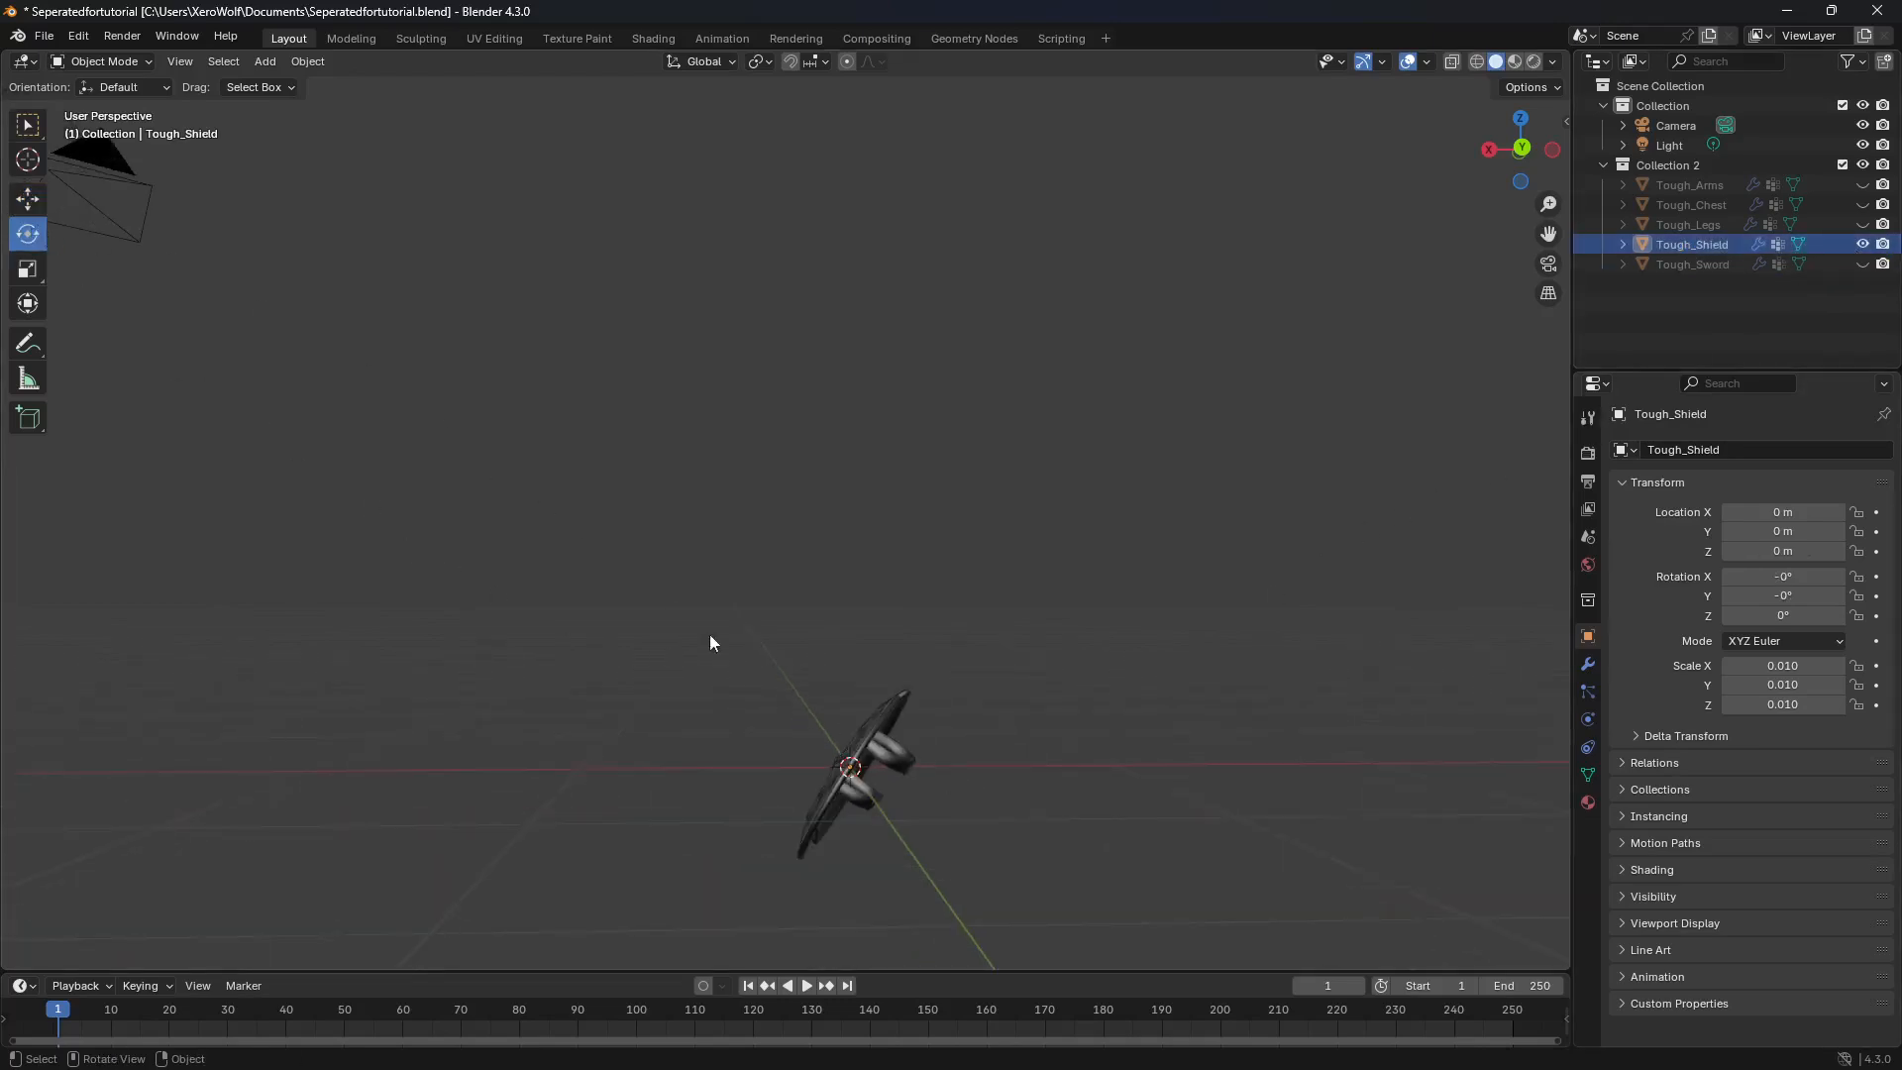
pyautogui.click(877, 744)
pyautogui.moveTo(825, 778); pyautogui.dragTo(886, 769)
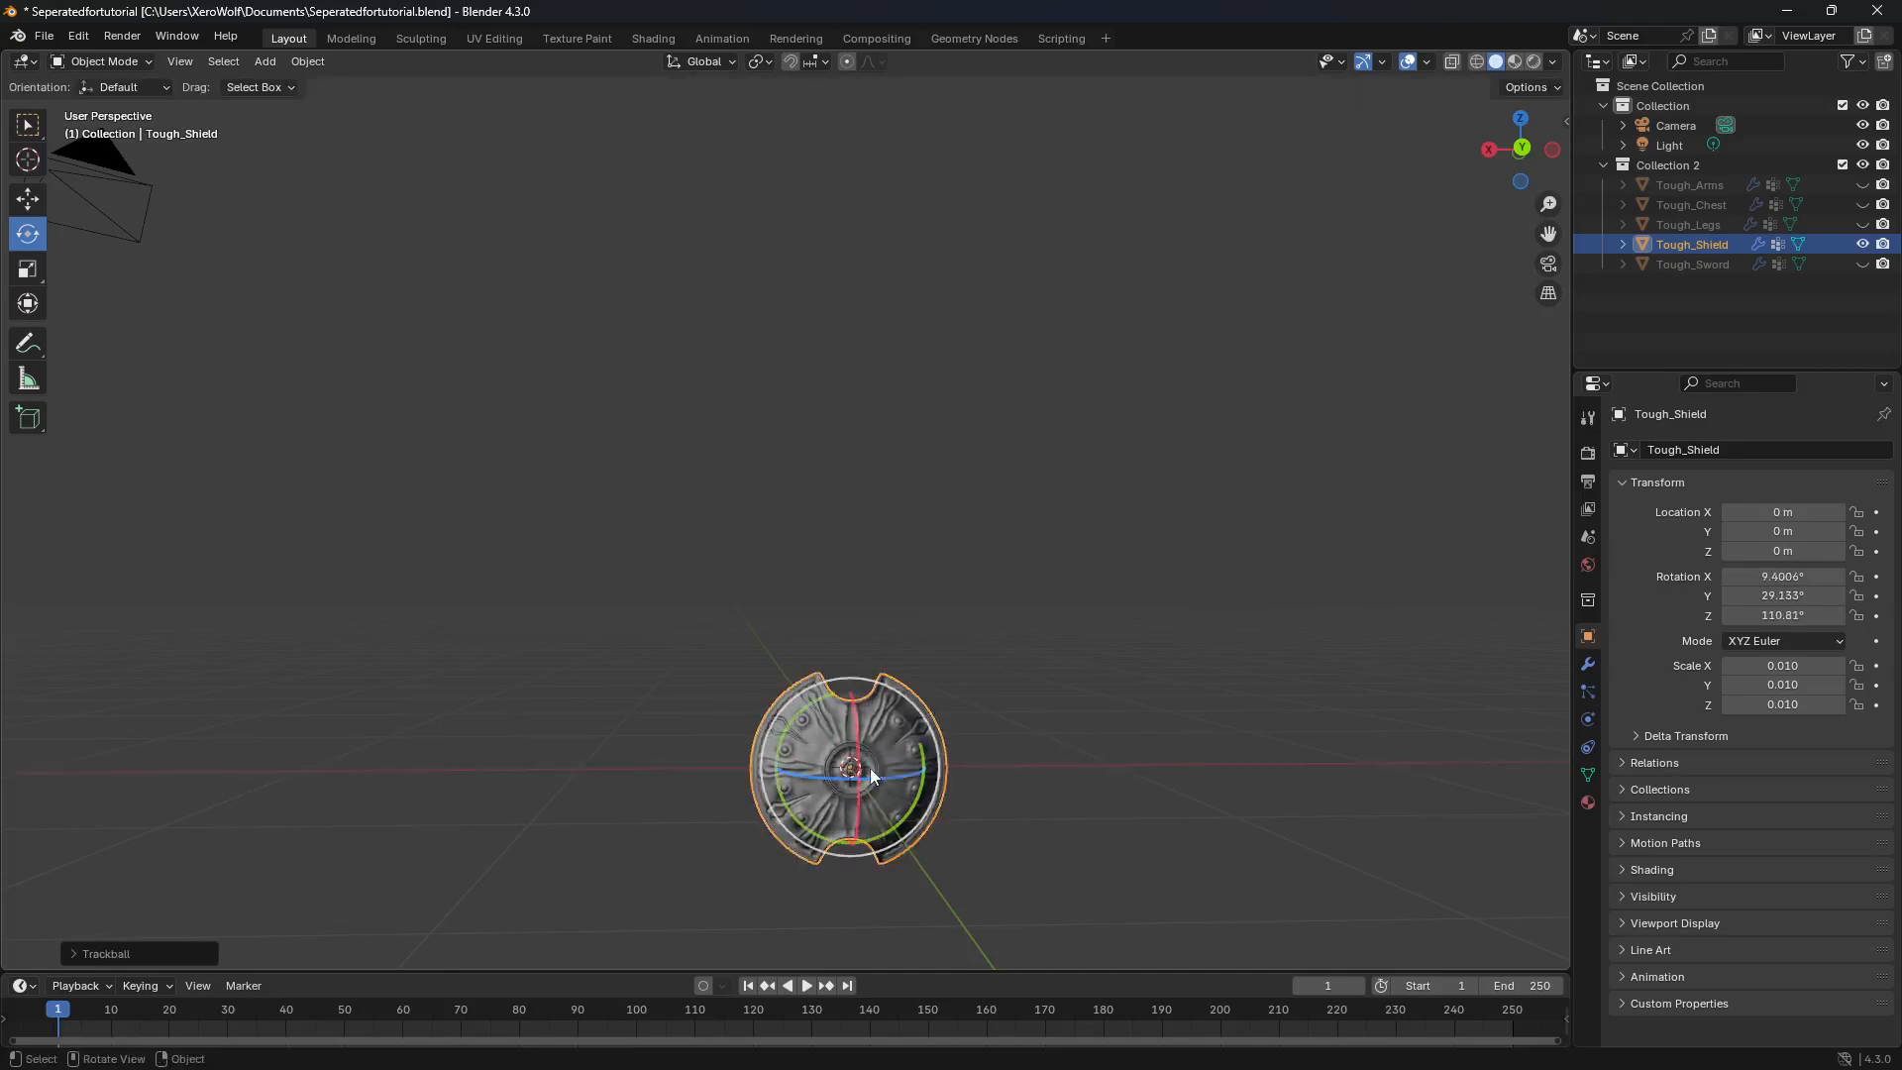
# Step: Raise Tough_Shield along Z to about 0.33 m so its lower edge meets the world origin, and hide the shield
pyautogui.click(36, 202)
pyautogui.moveTo(847, 700); pyautogui.dragTo(844, 608)
pyautogui.moveTo(746, 626); pyautogui.dragTo(661, 649, button='middle')
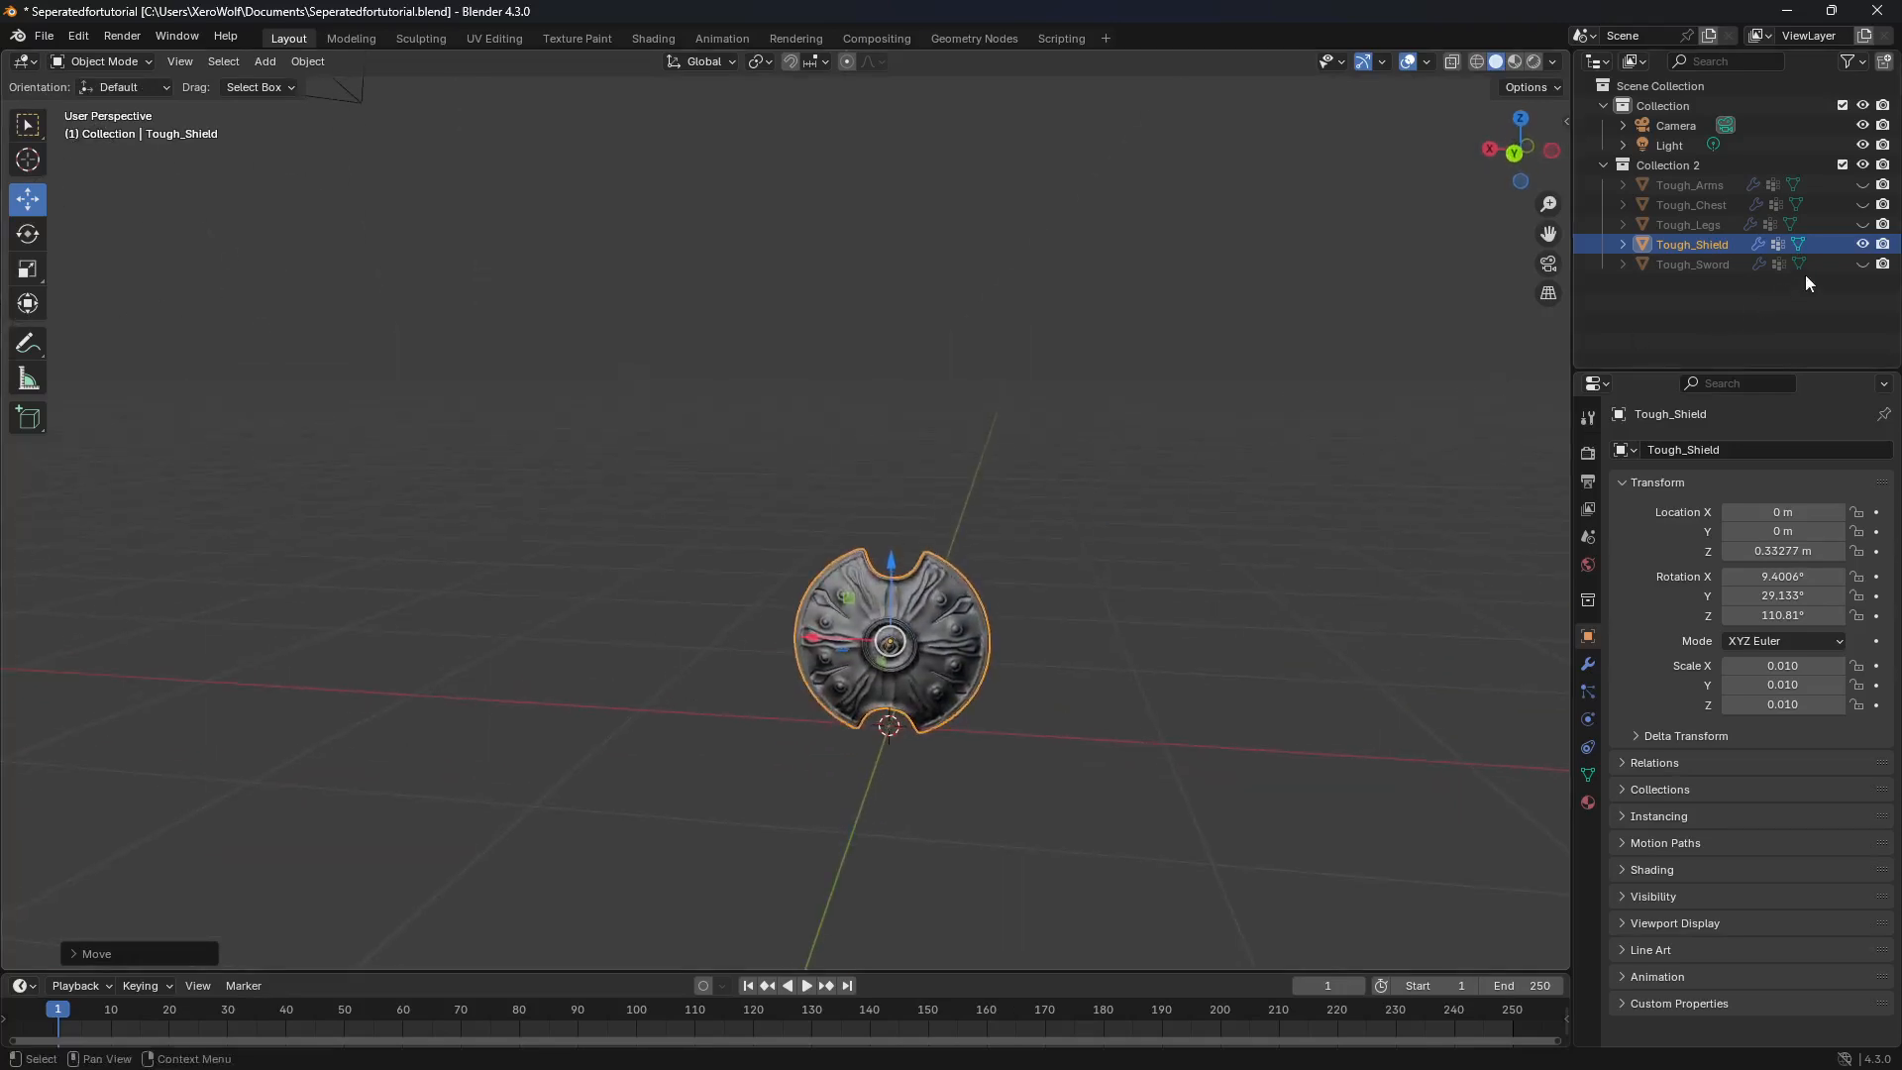
pyautogui.click(1862, 243)
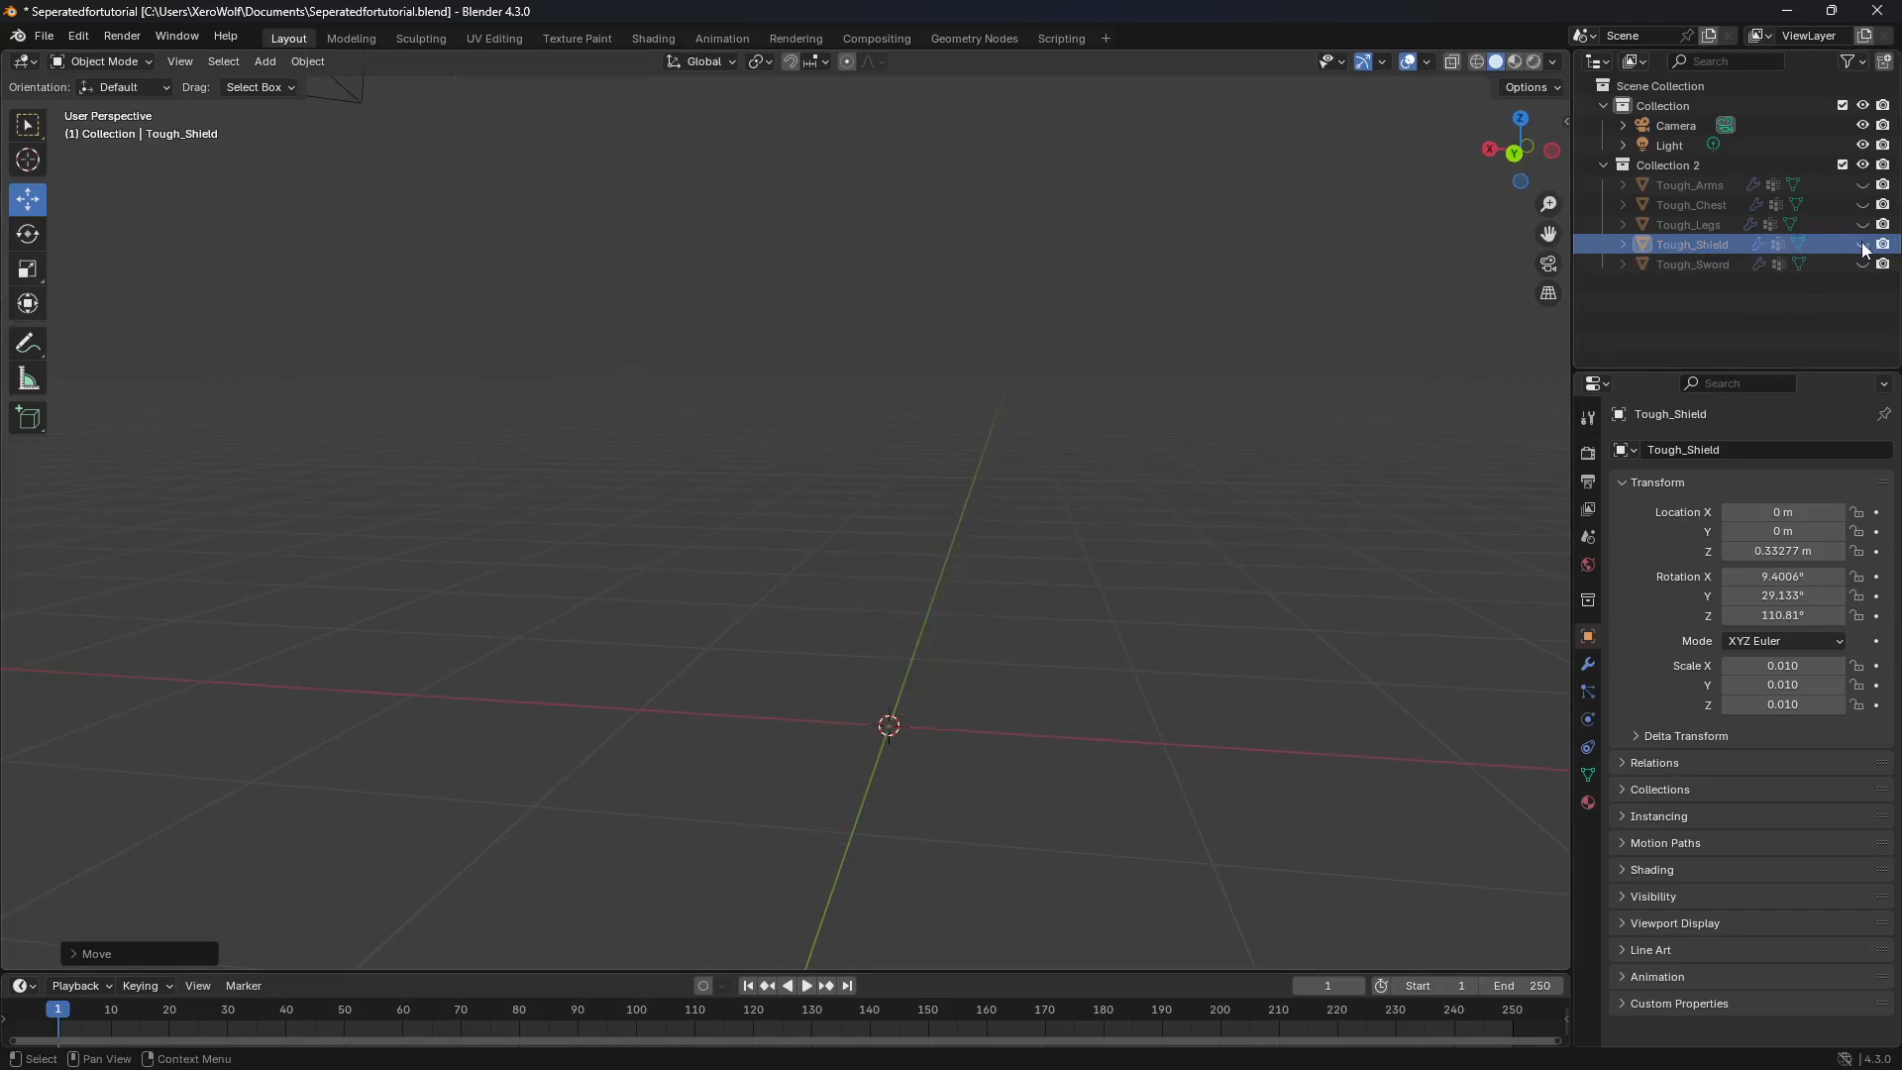
# Step: Unhide Tough_Legs and turn the legs around to about -4.3° X, -1.8° Y and -174.6° Z
pyautogui.click(1723, 226)
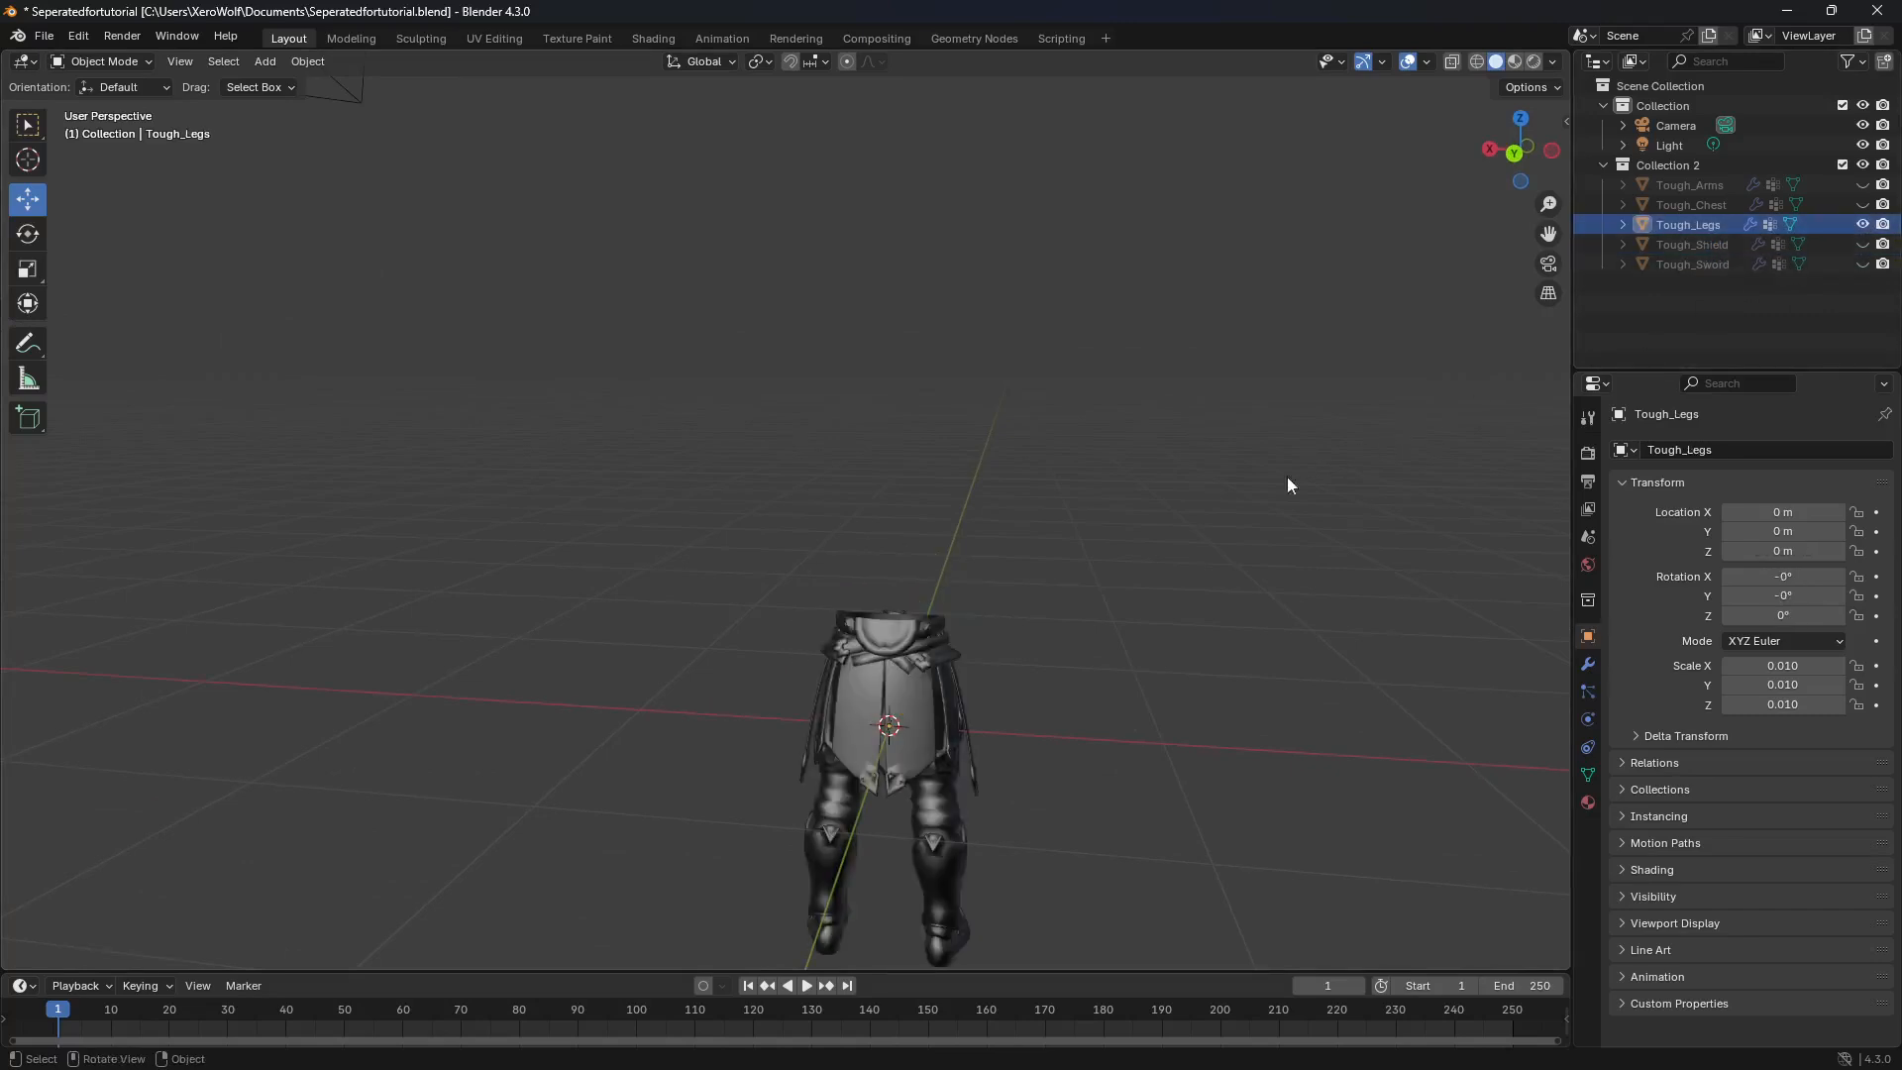
pyautogui.moveTo(996, 655)
pyautogui.mouseDown(button='middle')
pyautogui.moveTo(1019, 675)
pyautogui.moveTo(1002, 675)
pyautogui.mouseUp(button='middle')
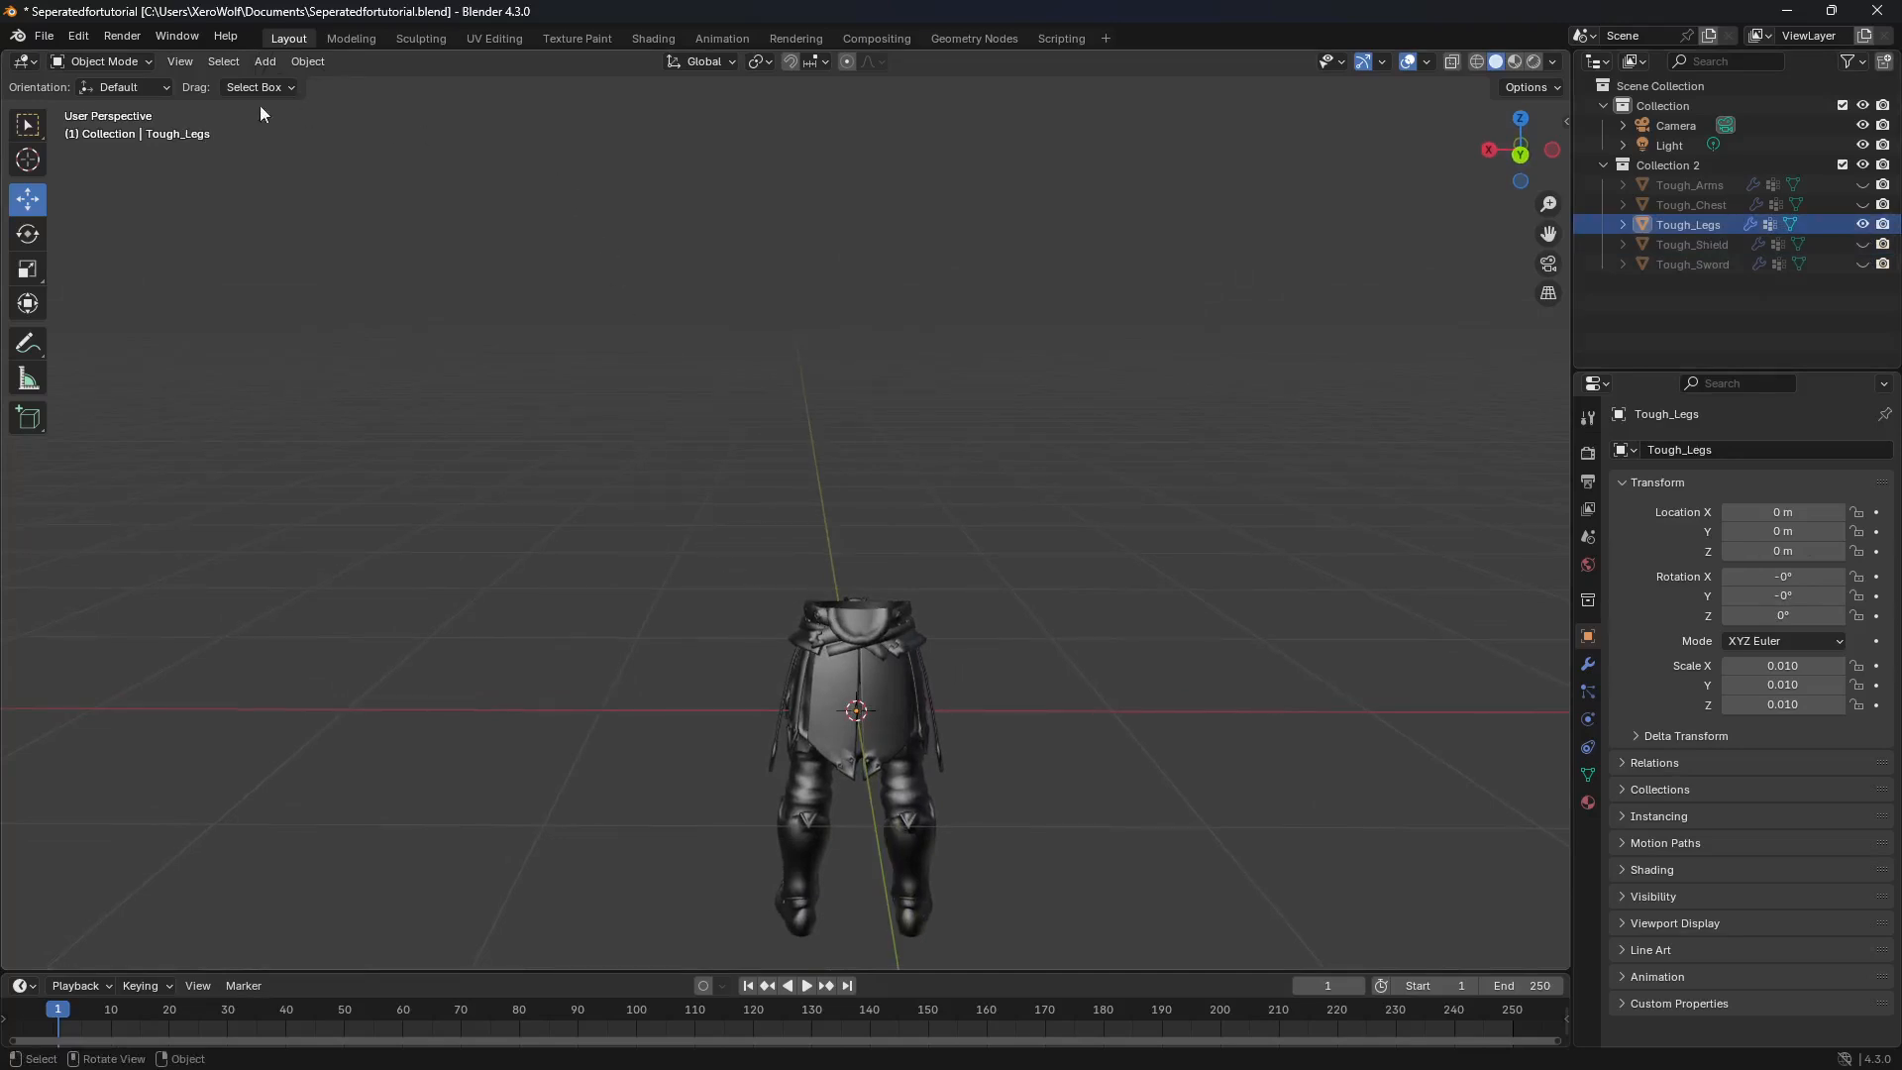
pyautogui.click(27, 234)
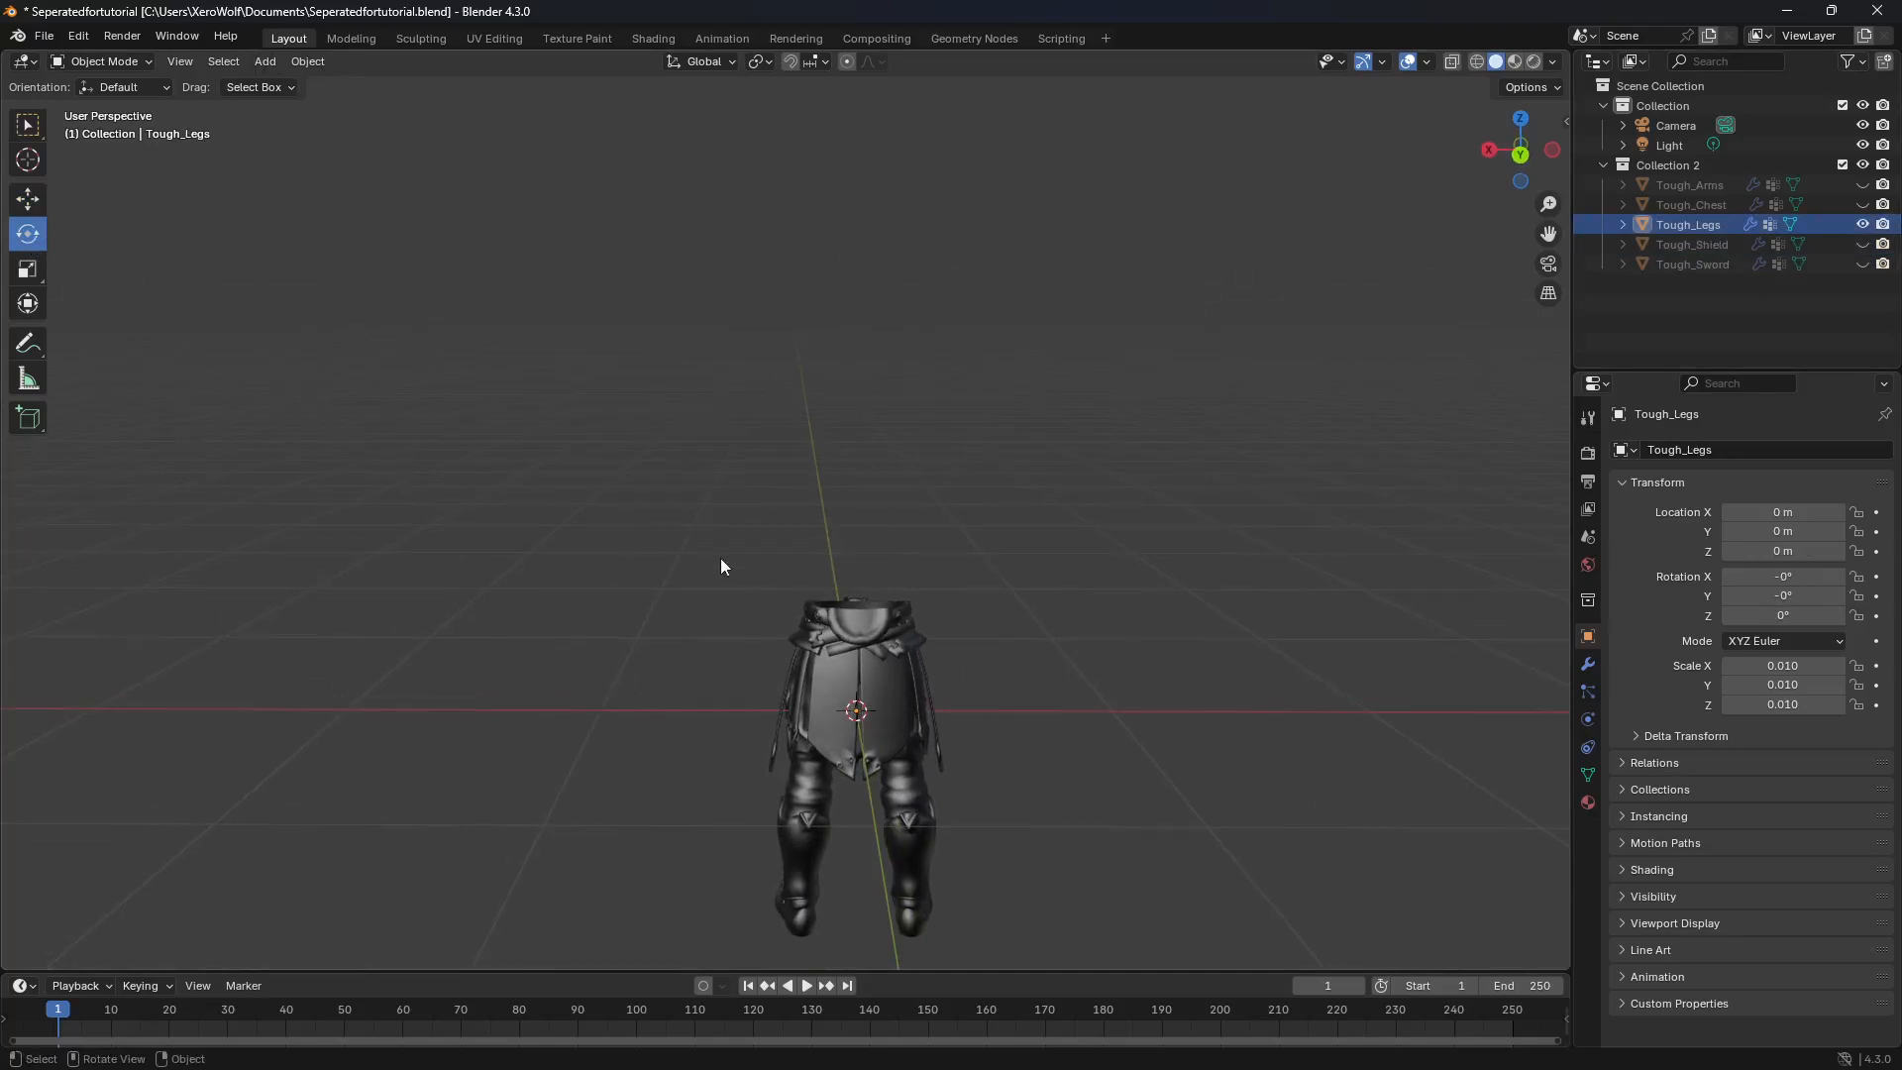
pyautogui.click(859, 677)
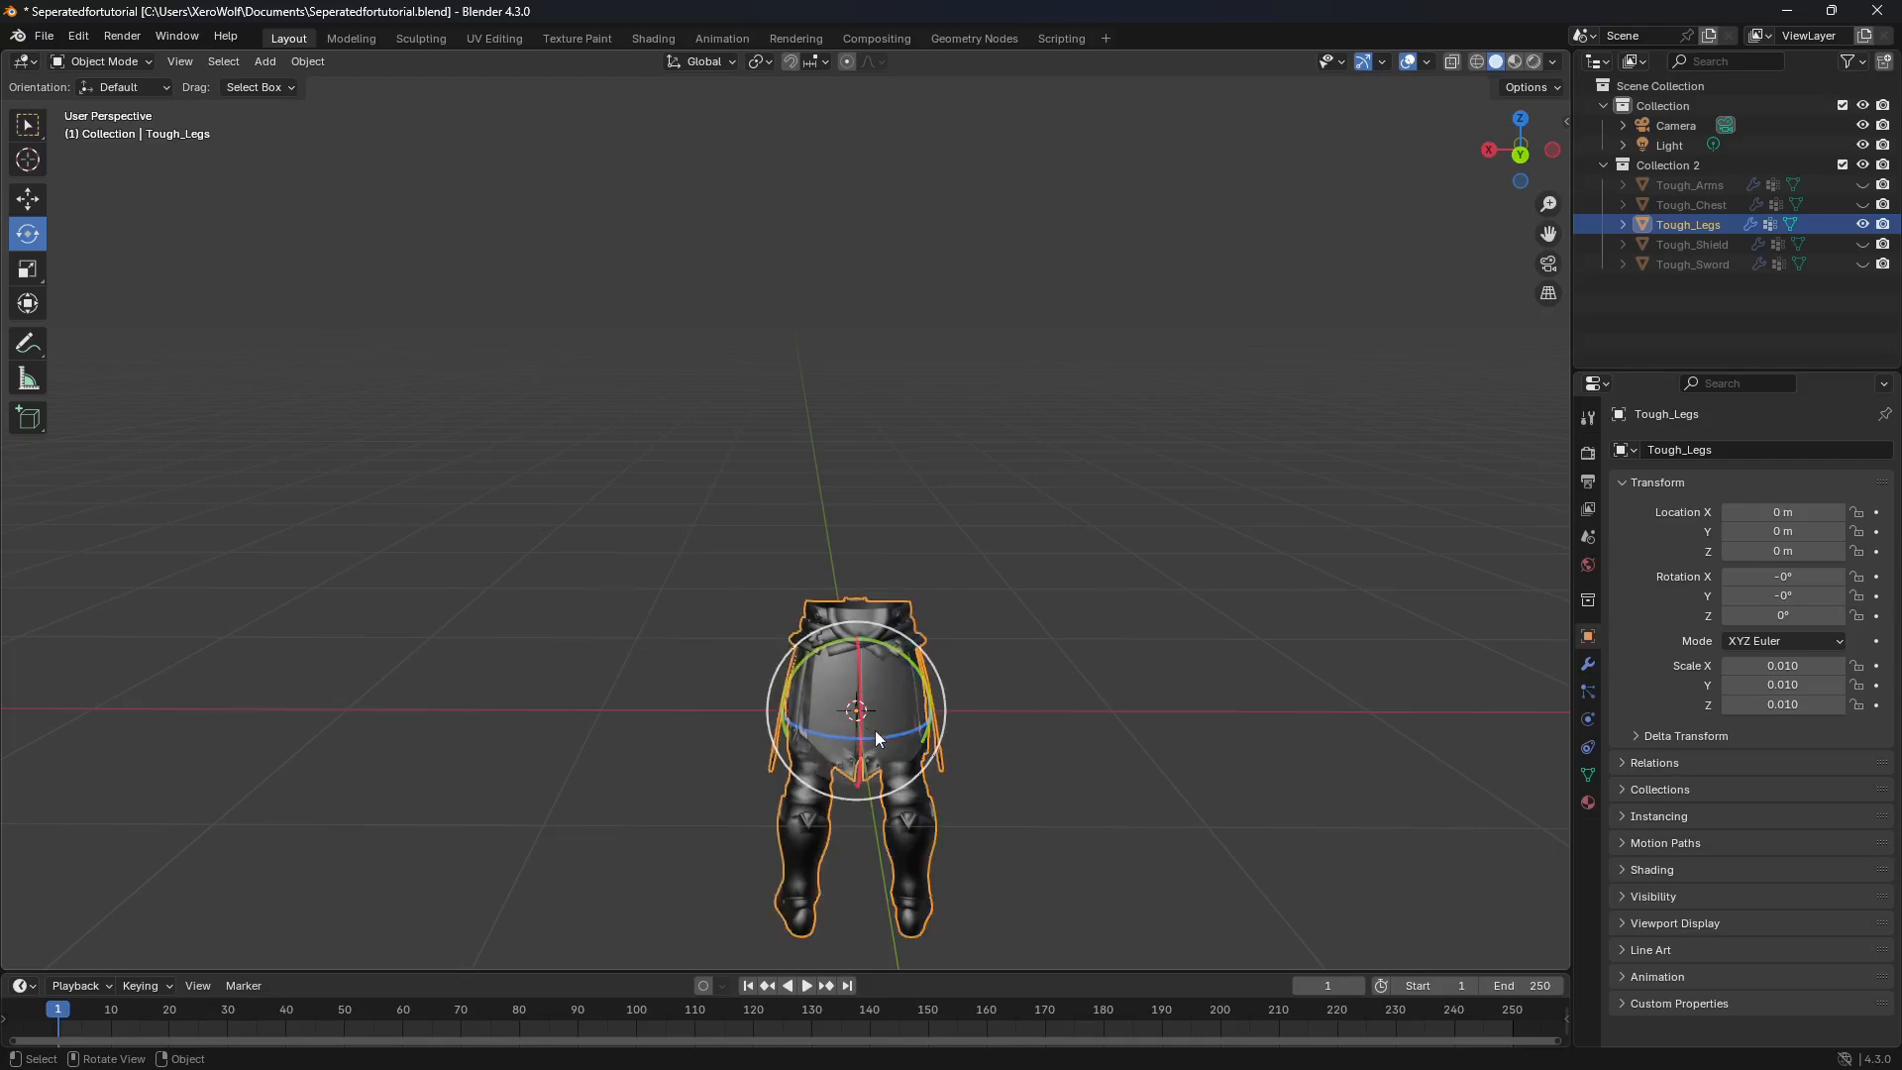
pyautogui.moveTo(883, 735); pyautogui.dragTo(725, 700)
pyautogui.moveTo(889, 733); pyautogui.dragTo(890, 656)
# Step: Raise Tough_Legs along Z to about 0.84 m so the feet stand at ground level
pyautogui.click(33, 200)
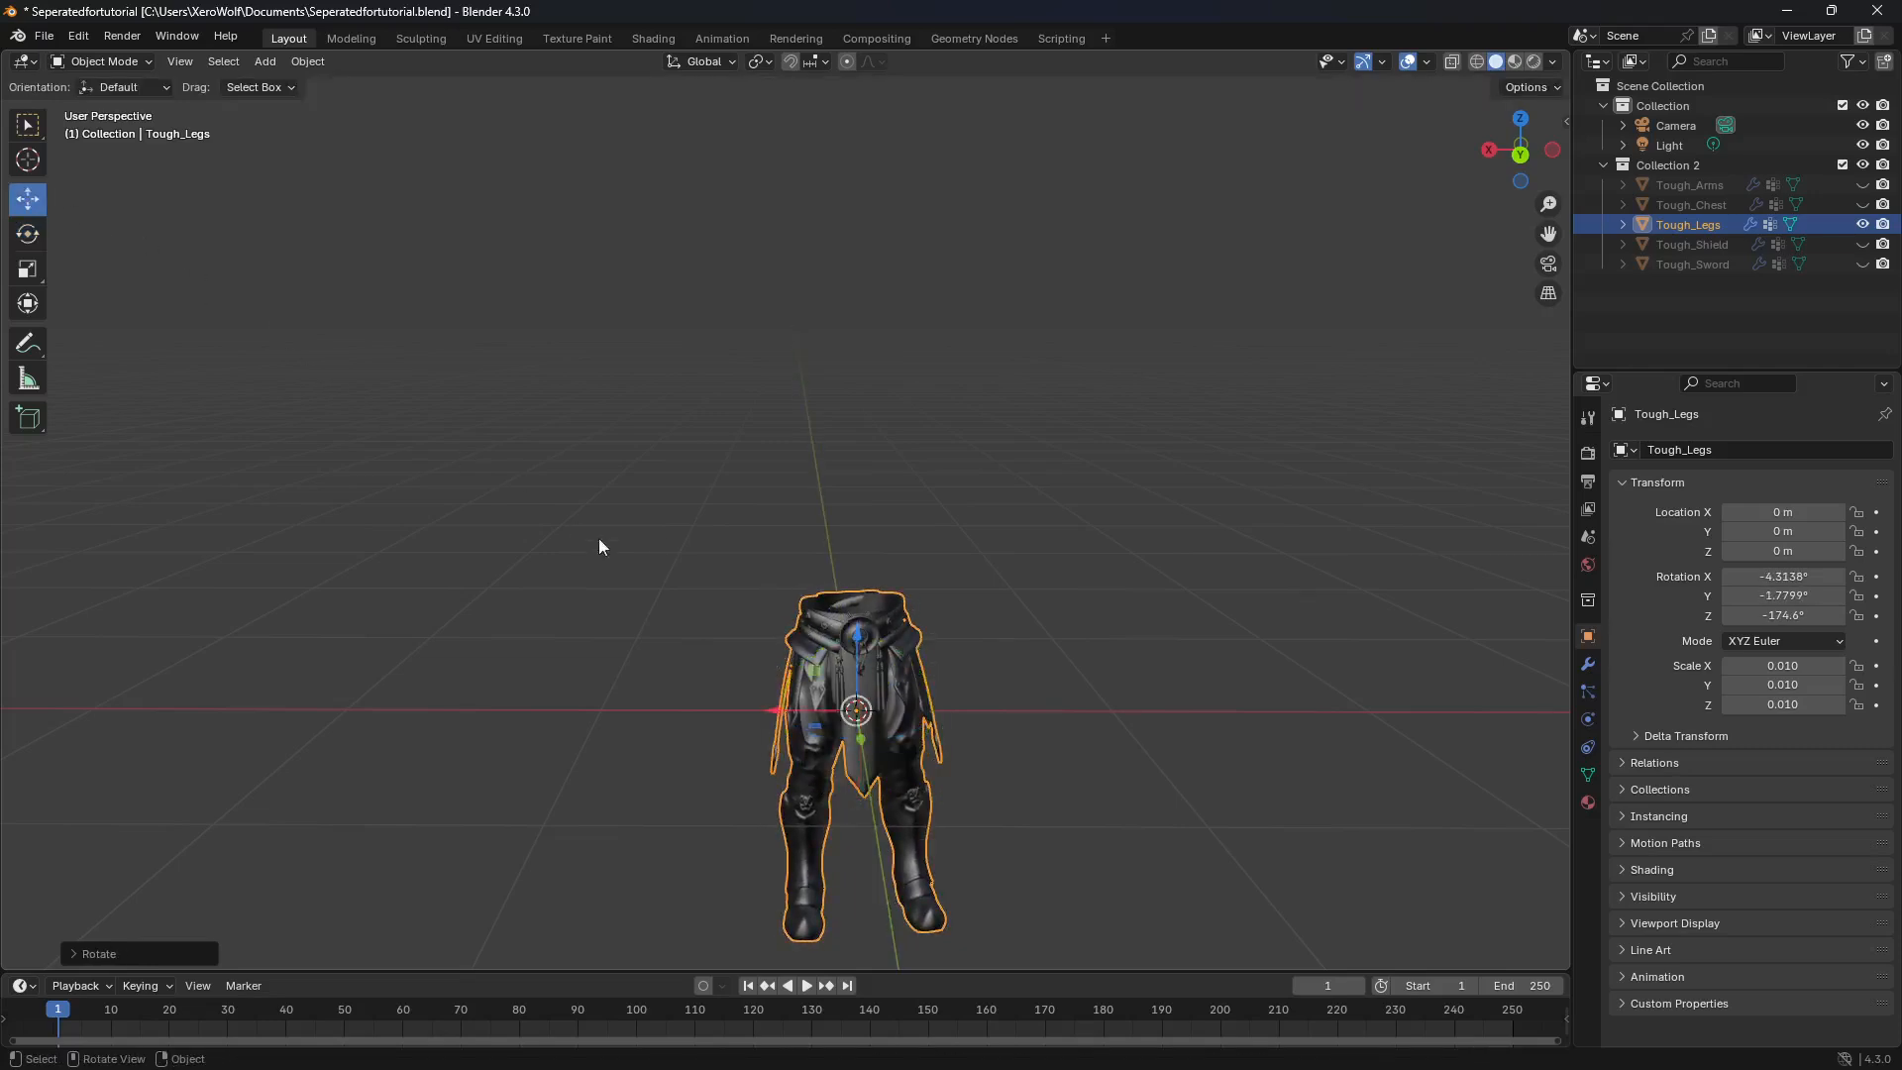
pyautogui.moveTo(858, 634); pyautogui.dragTo(865, 425)
pyautogui.moveTo(806, 604)
pyautogui.mouseDown(button='middle')
pyautogui.moveTo(1025, 537)
pyautogui.moveTo(1043, 567)
pyautogui.moveTo(835, 584)
pyautogui.mouseUp(button='middle')
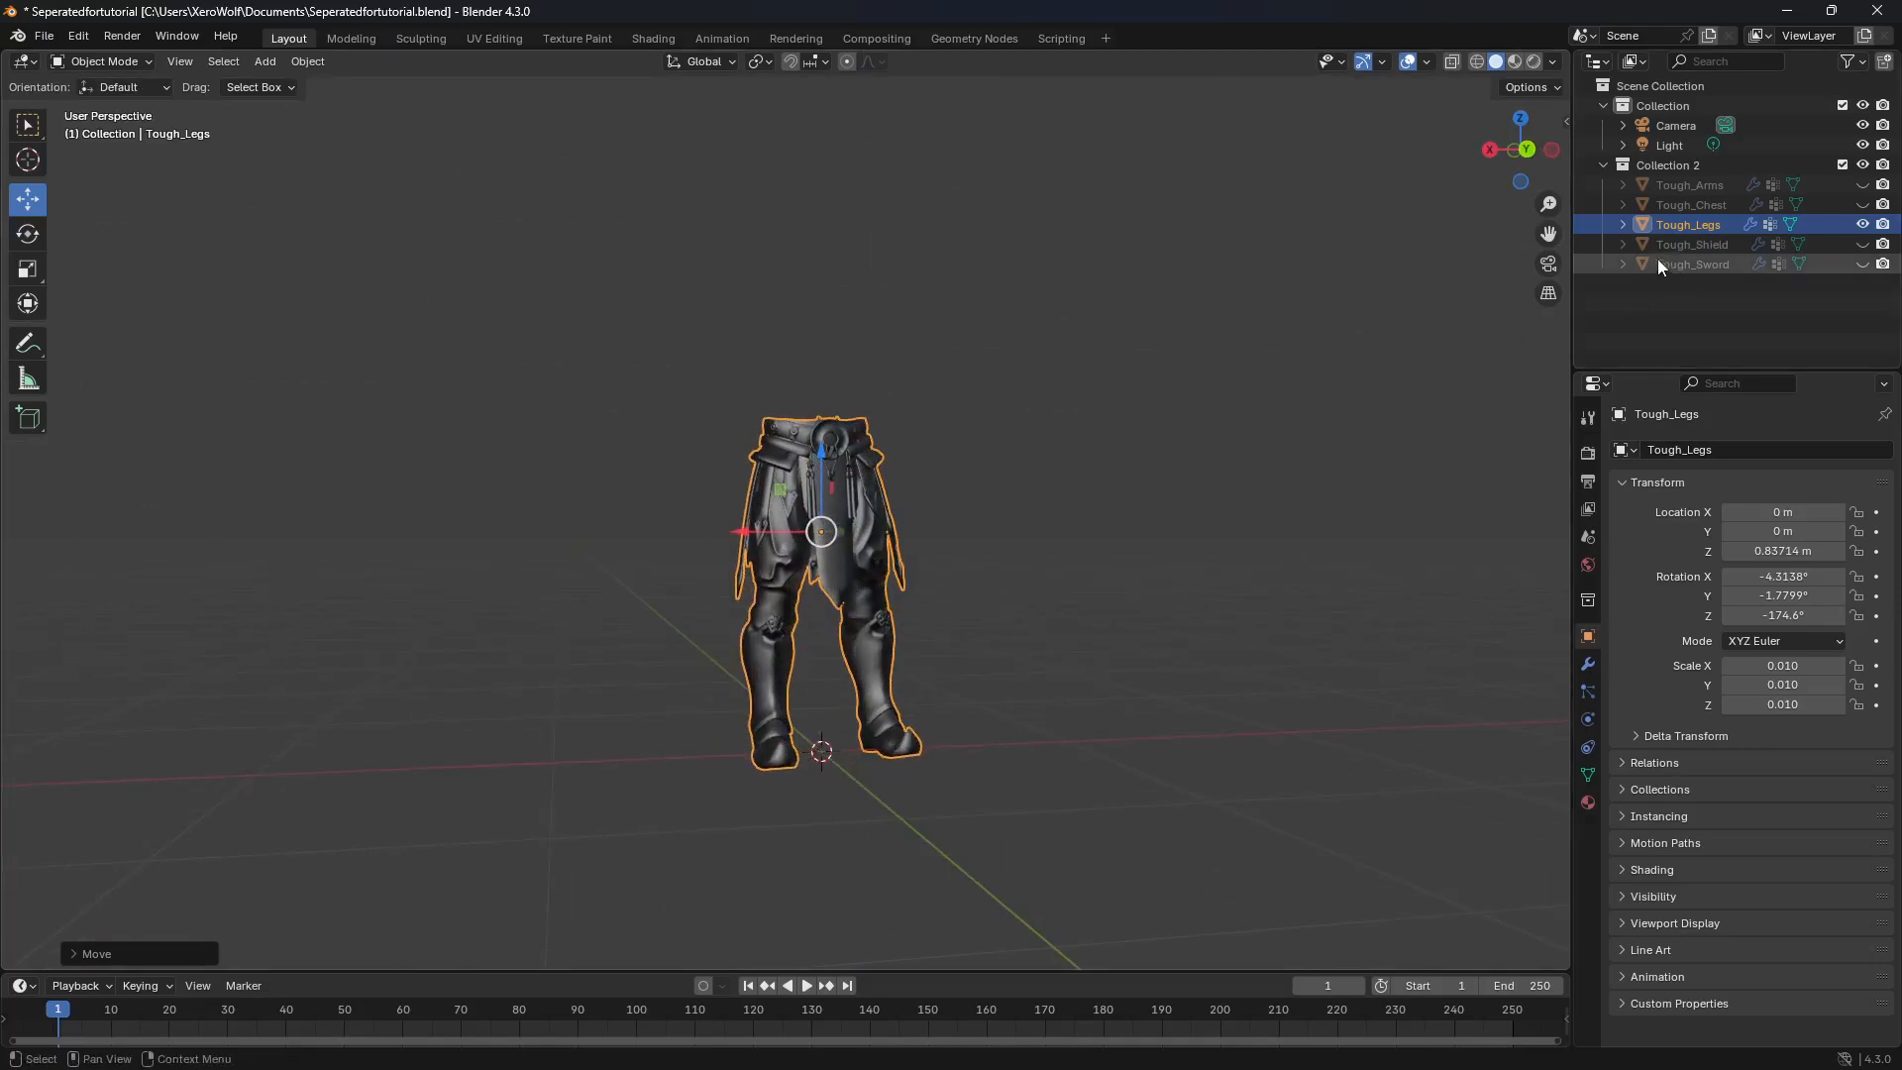
# Step: Hide Tough_Legs, unhide Tough_Chest and inspect the direction the chest faces from the front view
pyautogui.click(1862, 224)
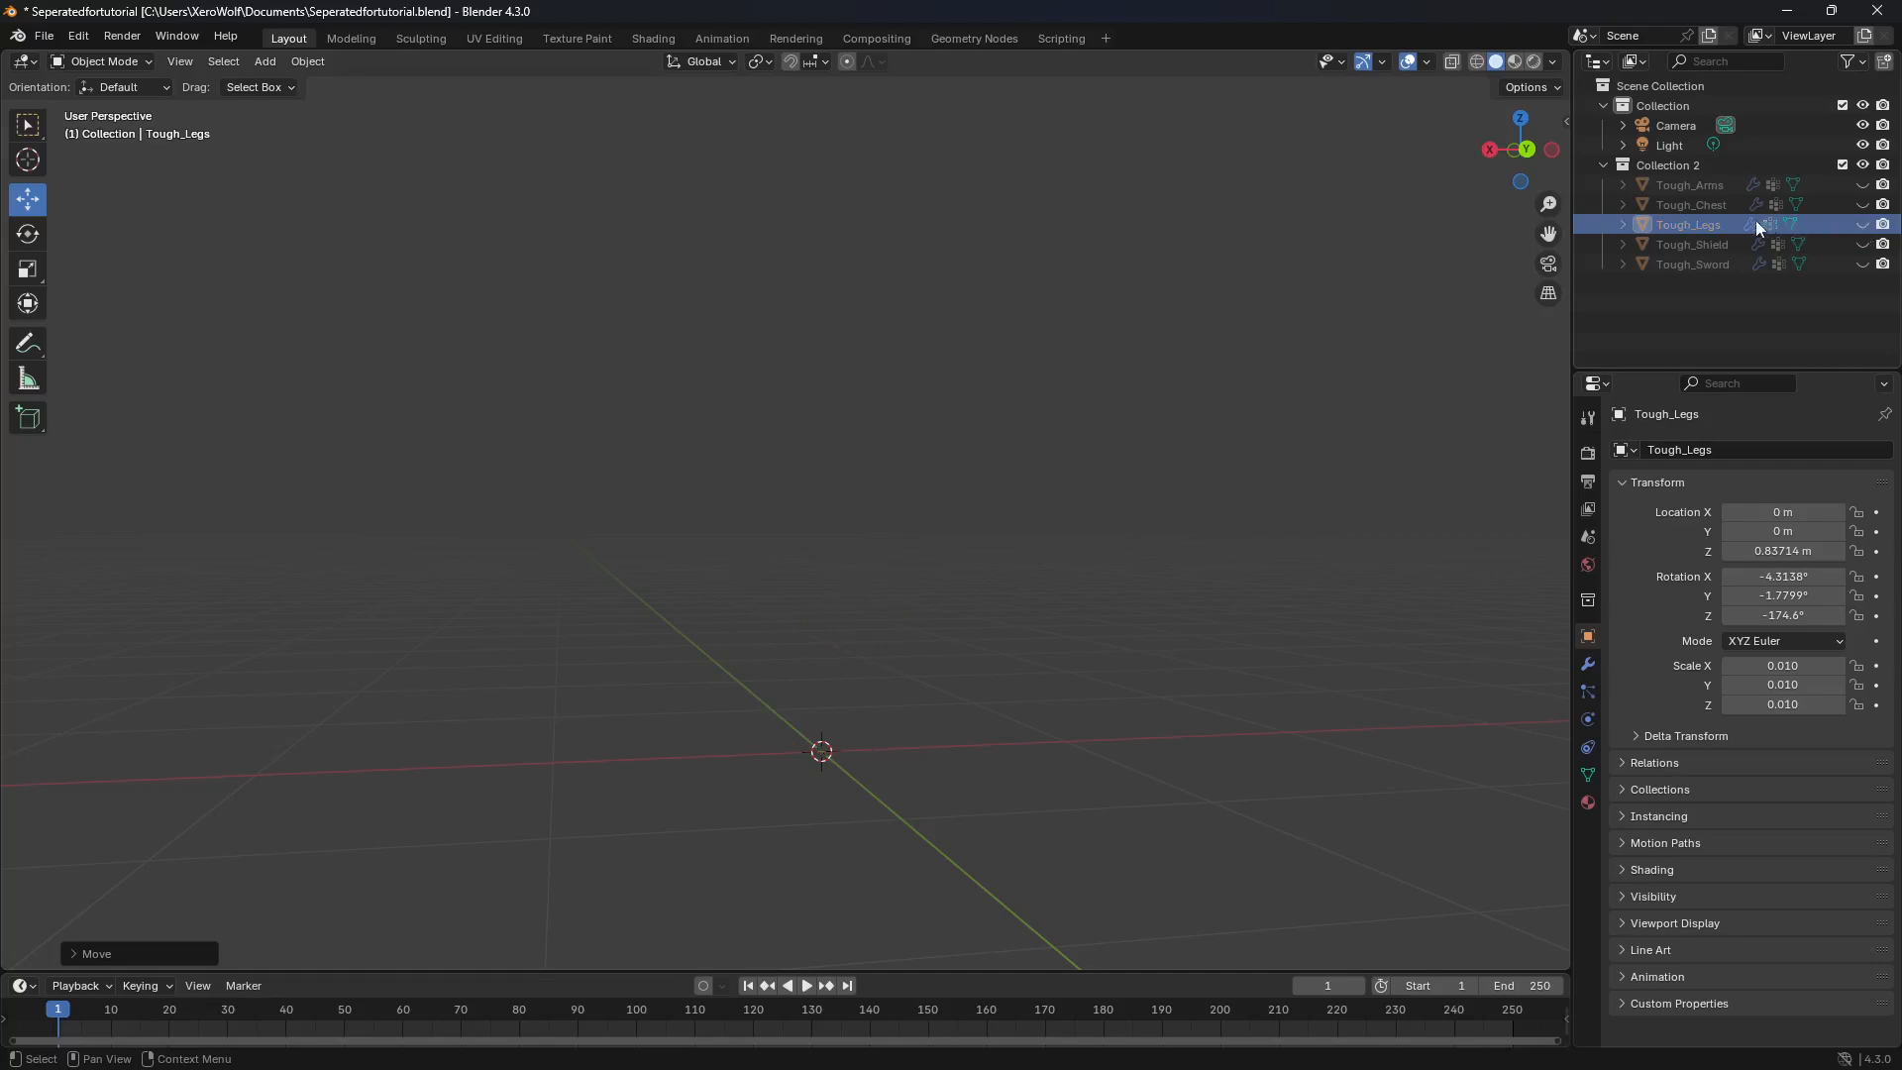
pyautogui.click(1704, 206)
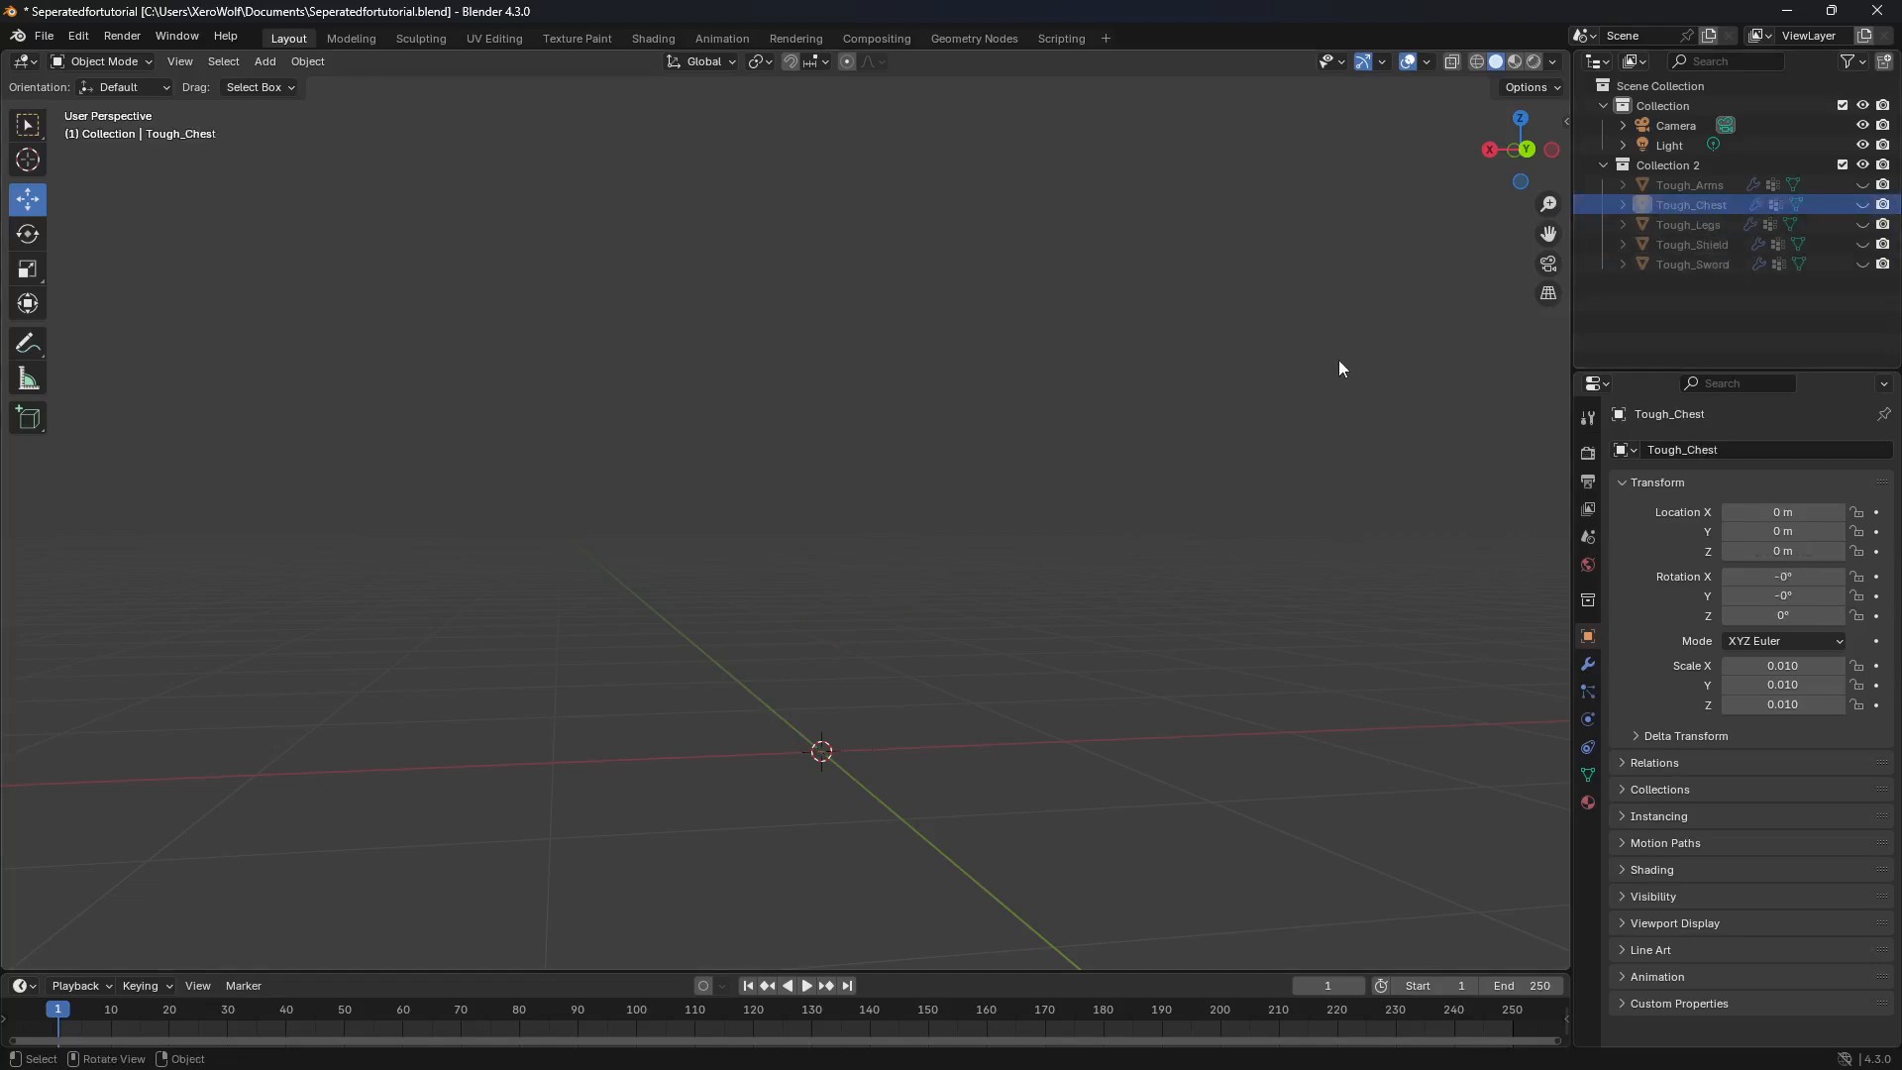
pyautogui.click(1863, 204)
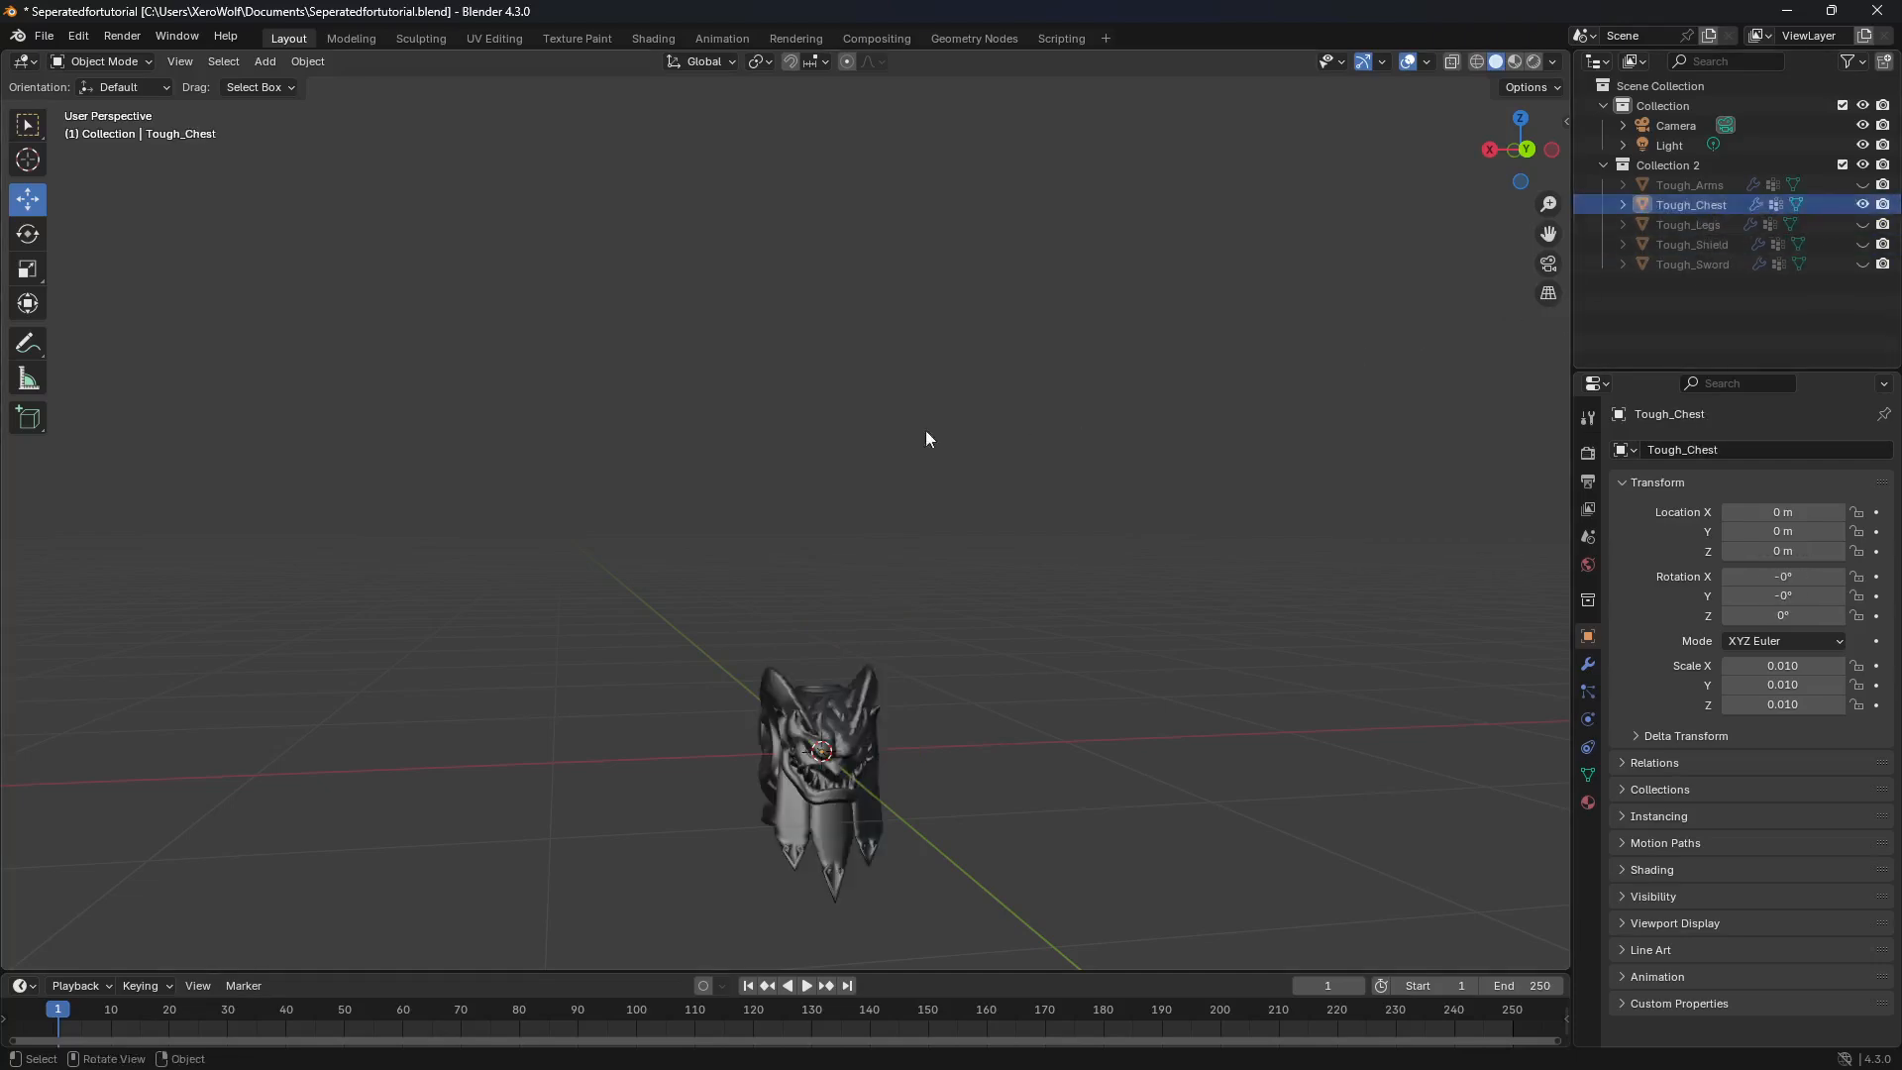
pyautogui.moveTo(868, 586); pyautogui.dragTo(853, 640, button='middle')
pyautogui.press('KP_1')
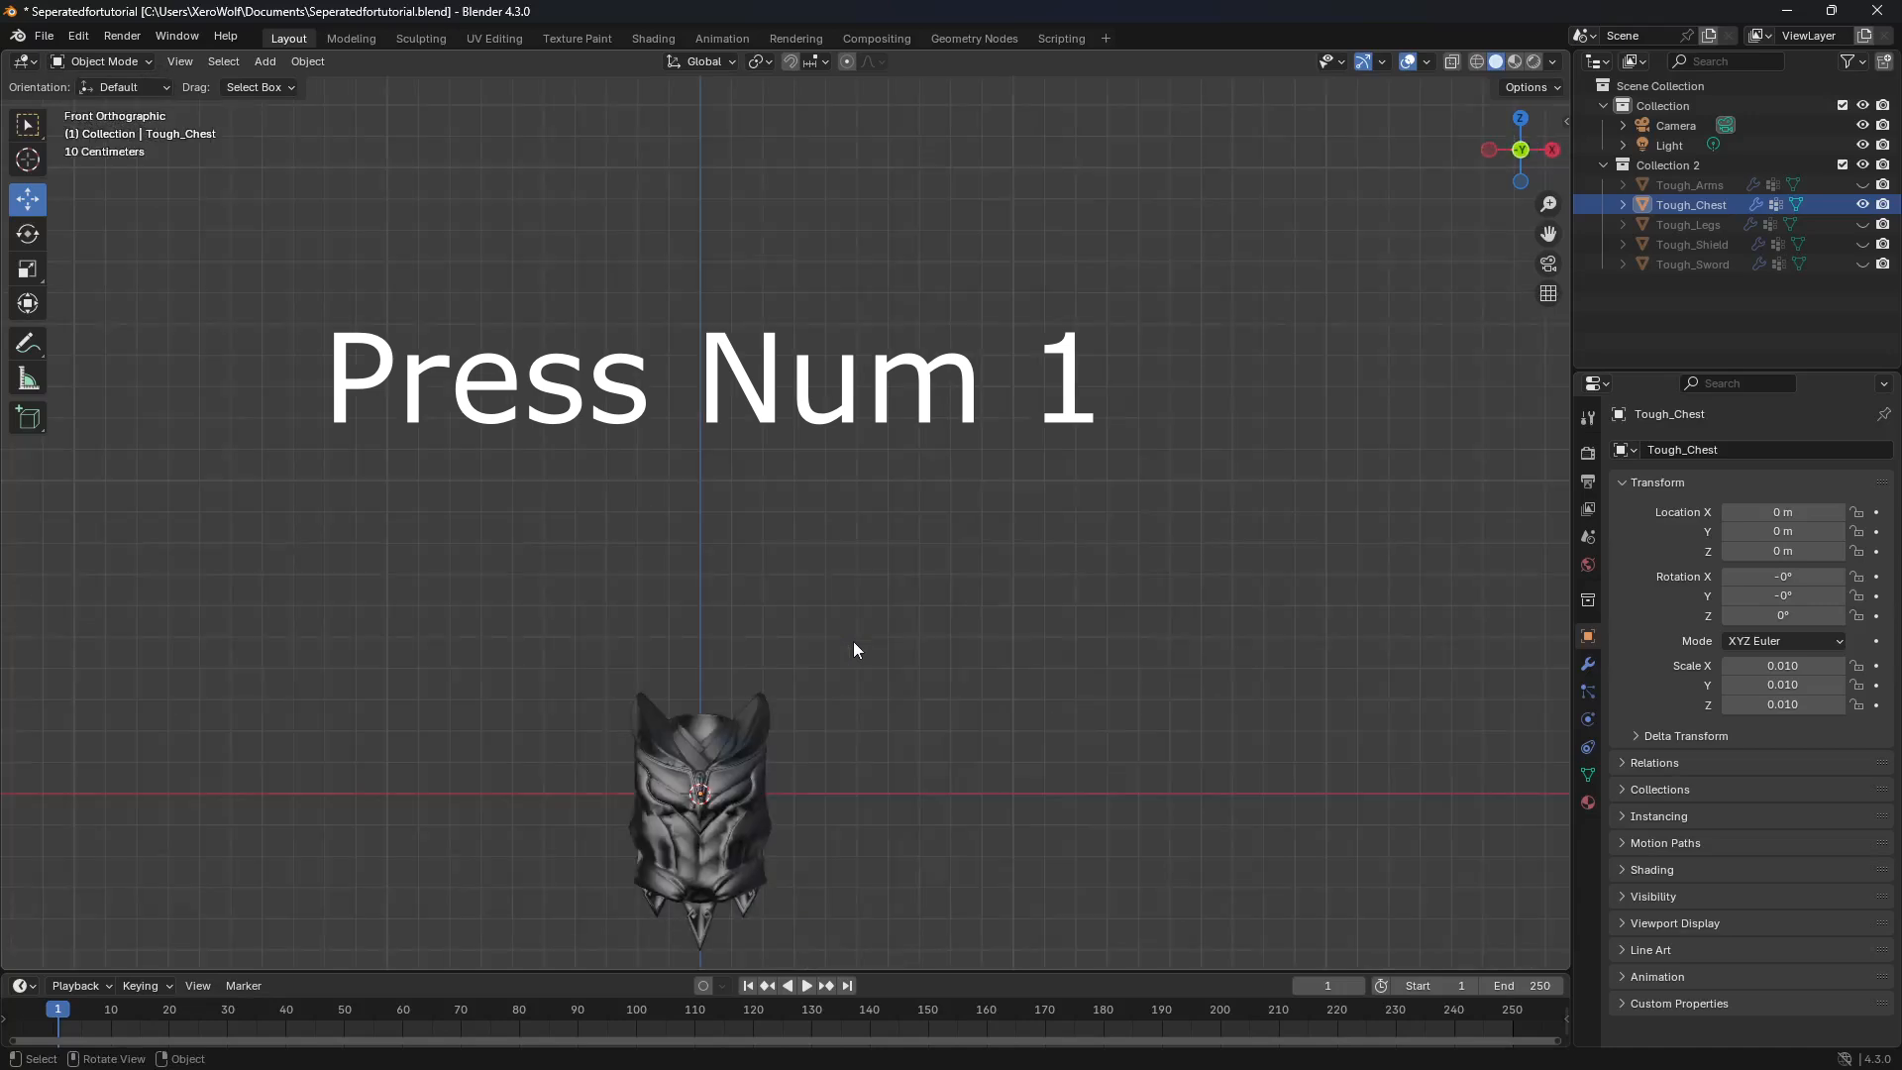
pyautogui.scroll(-3, 758, 531)
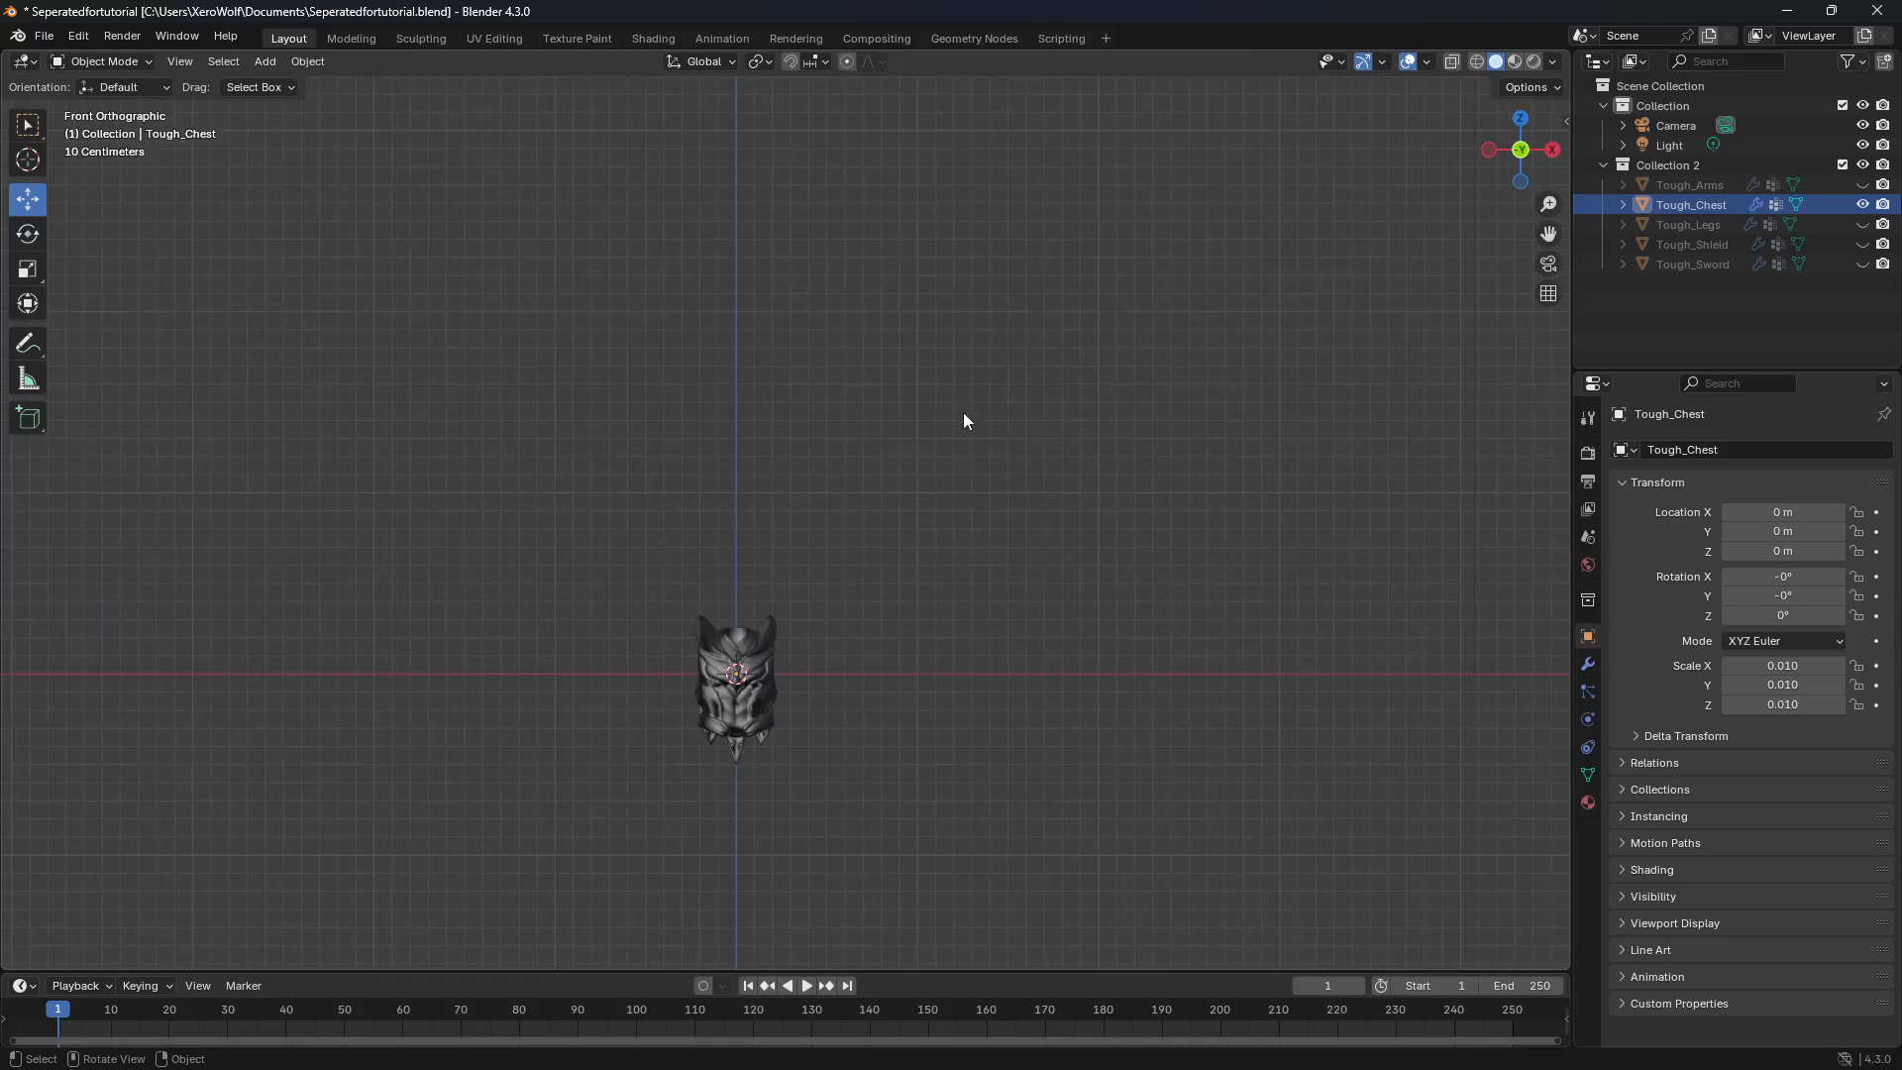
pyautogui.press('KP_2')
pyautogui.press('KP_5')
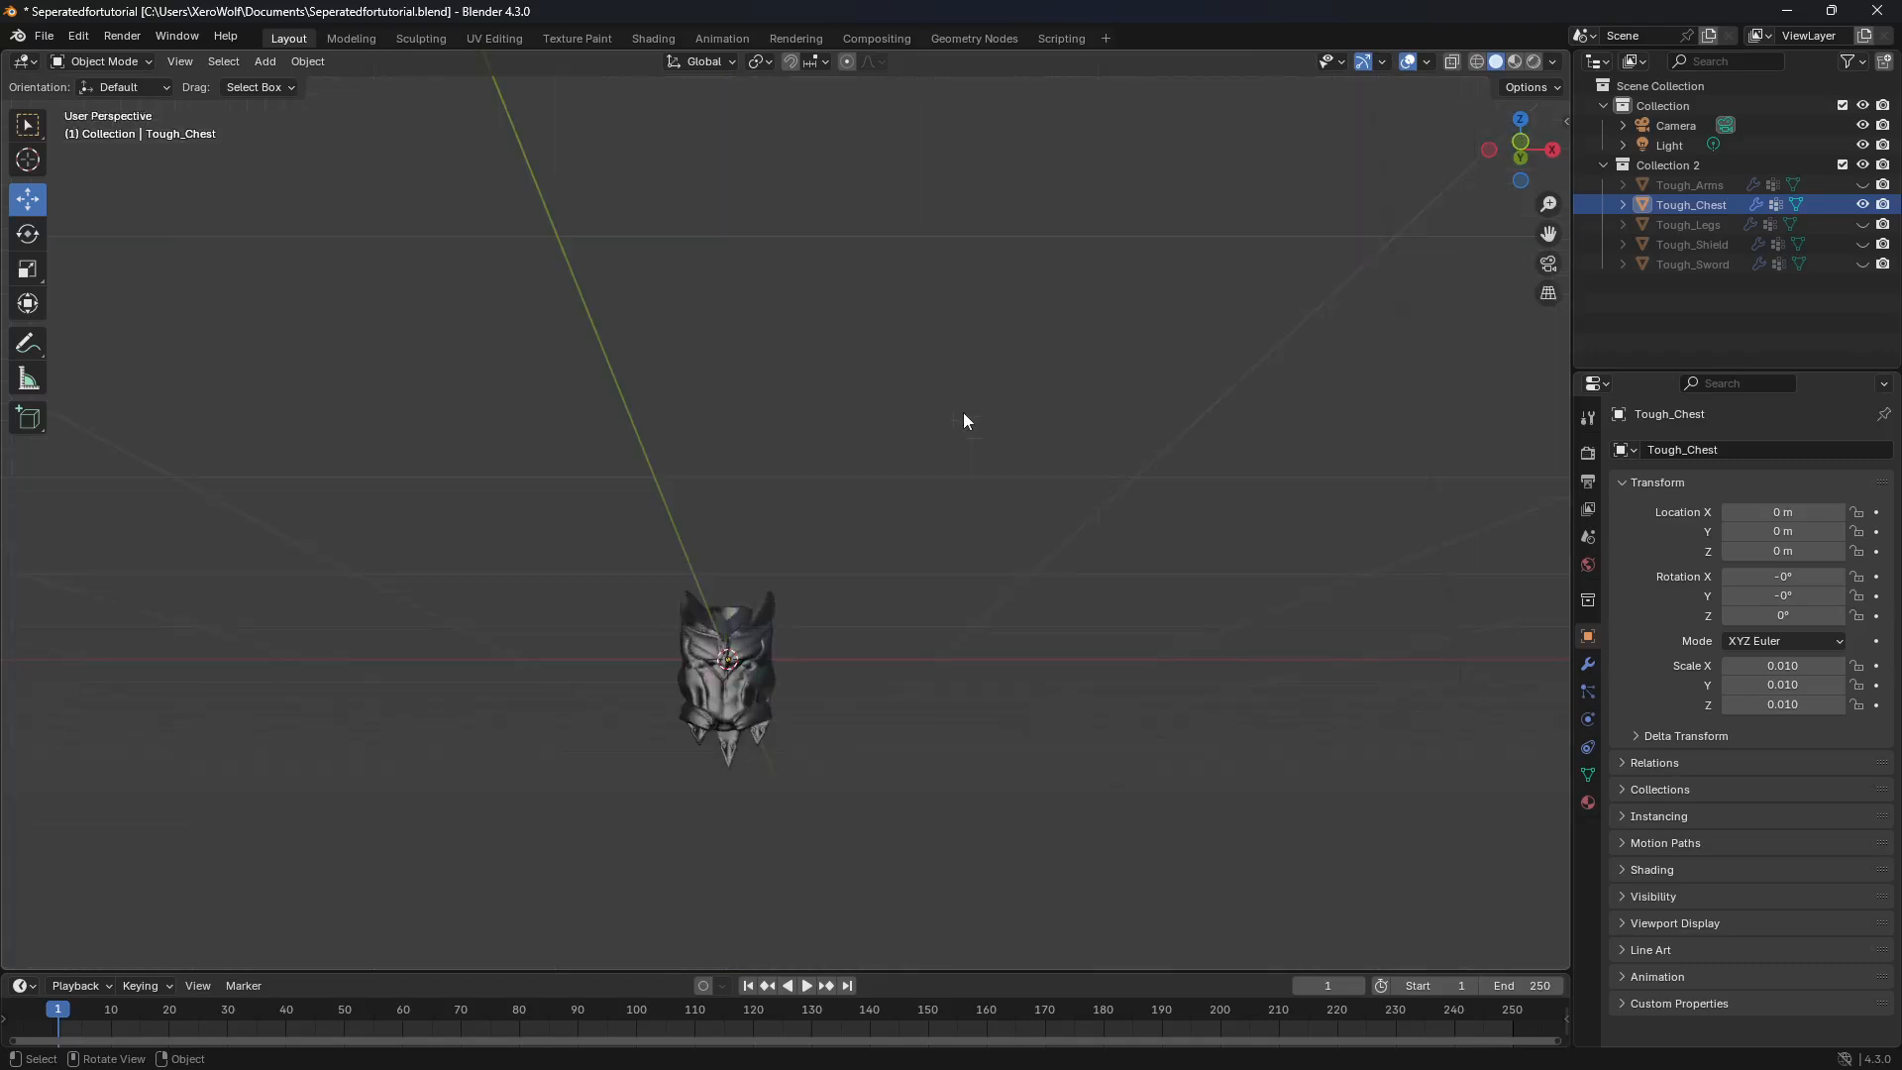
pyautogui.moveTo(963, 412); pyautogui.dragTo(906, 480, button='middle')
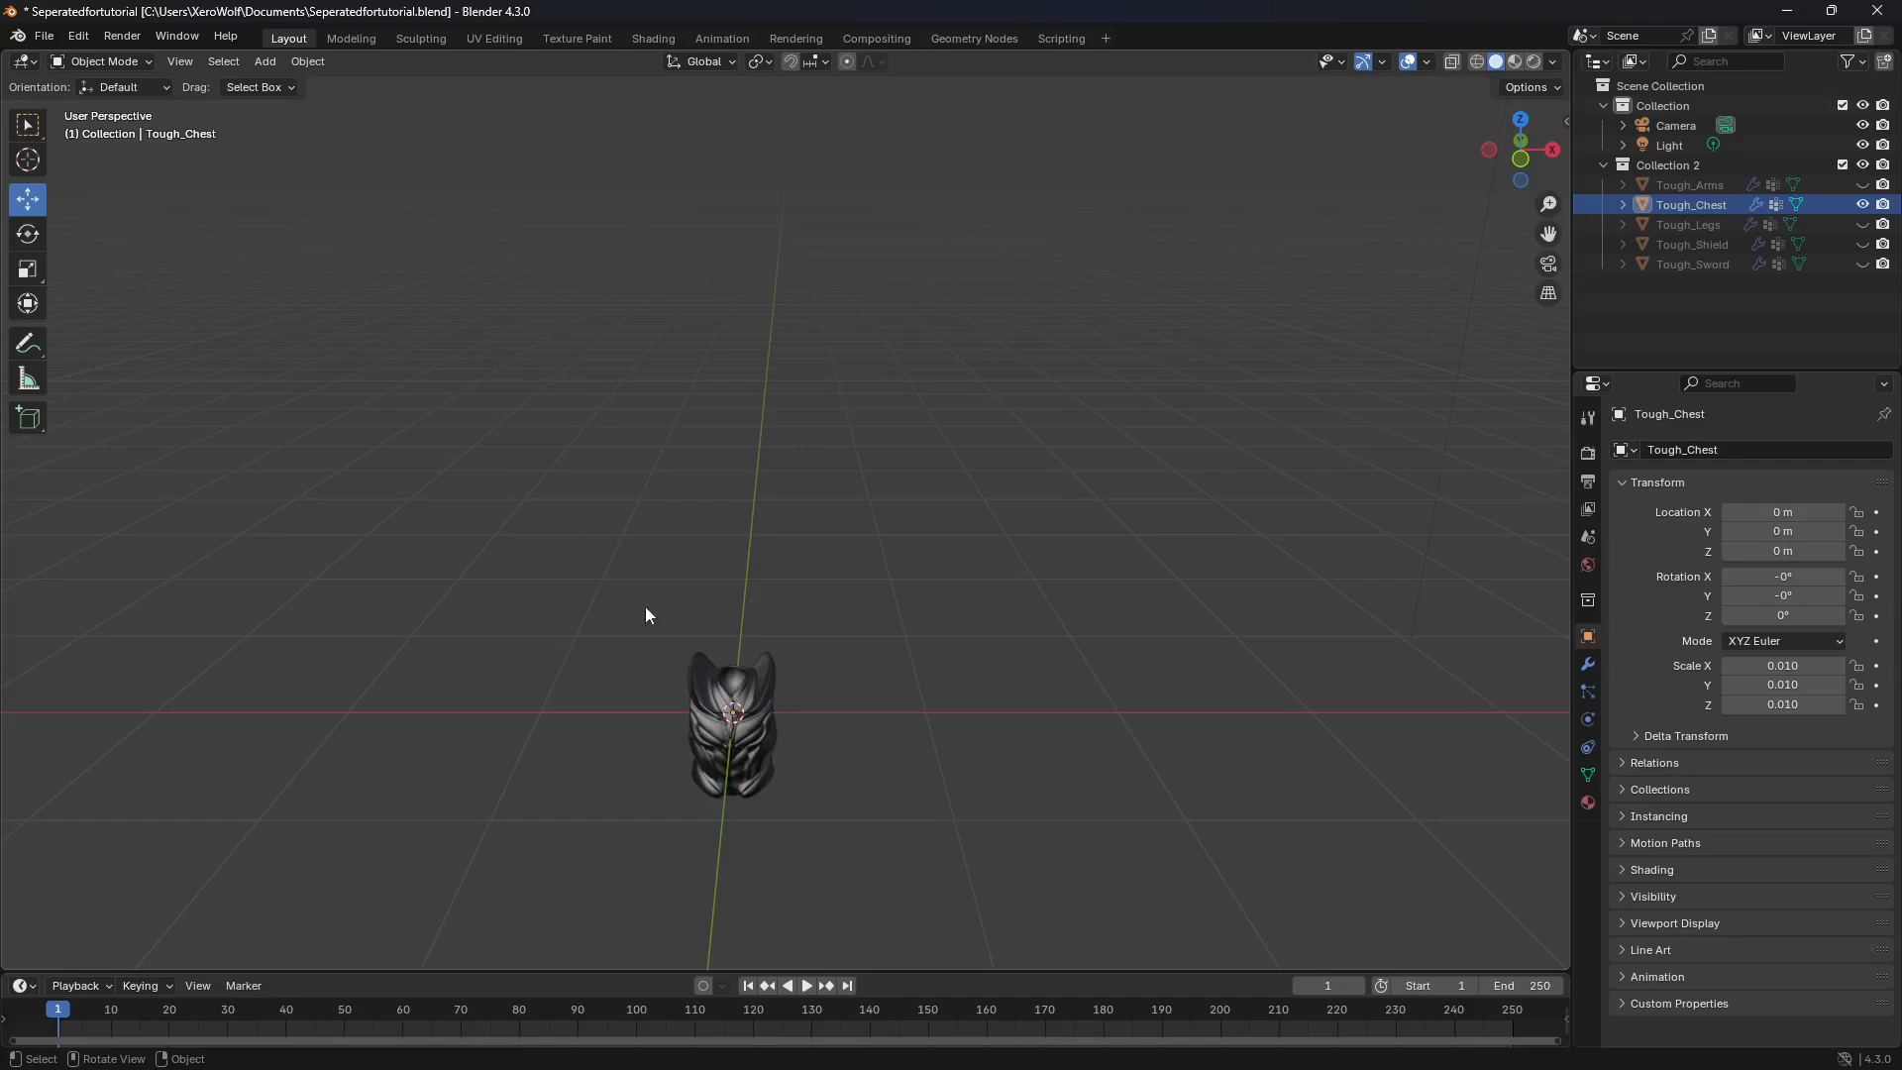
# Step: Raise Tough_Chest along Z to about 0.38 m so its lower edge meets the world origin, and hide the chest
pyautogui.click(704, 674)
pyautogui.moveTo(734, 646); pyautogui.dragTo(732, 562)
pyautogui.moveTo(664, 666); pyautogui.dragTo(781, 651, button='middle')
pyautogui.moveTo(857, 566); pyautogui.dragTo(859, 574)
pyautogui.click(1863, 204)
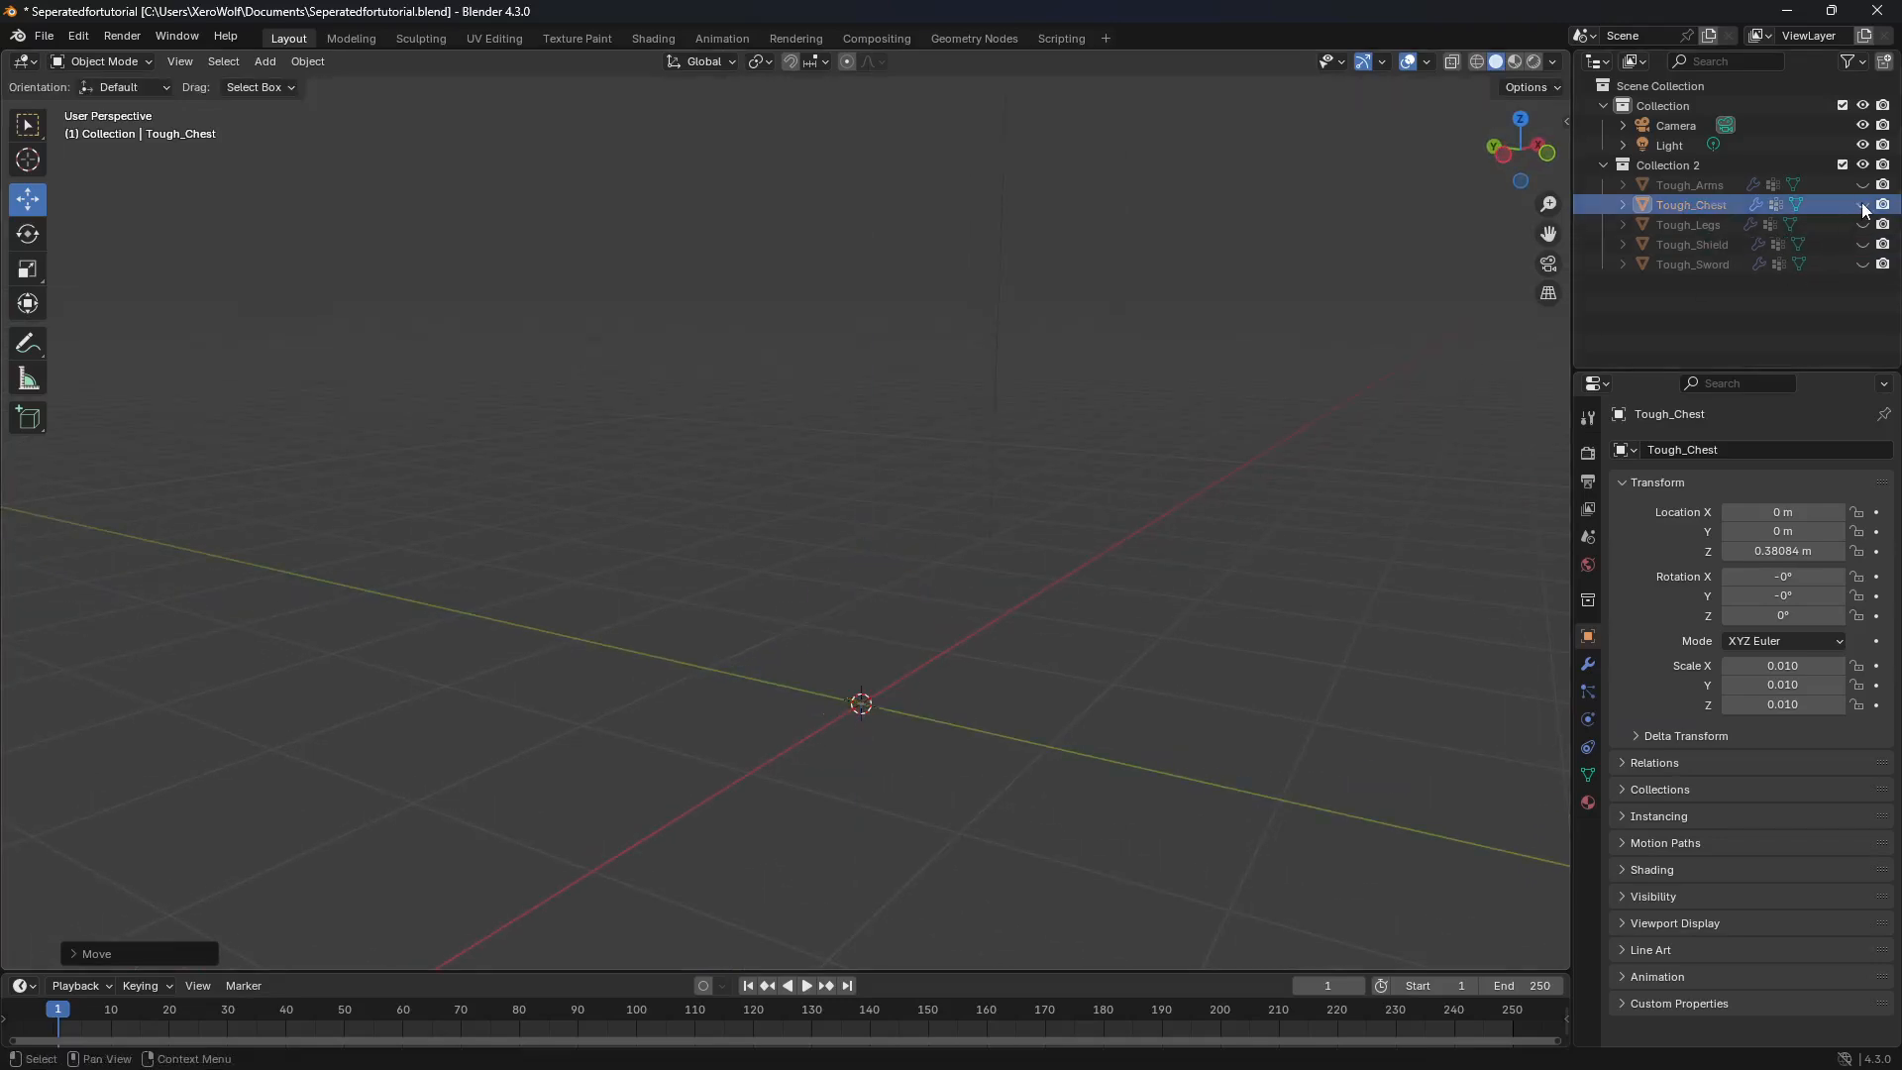
# Step: Unhide Tough_Arms, raise the arms along Z until the fingertips stand at ground level, and hide them
pyautogui.click(1792, 185)
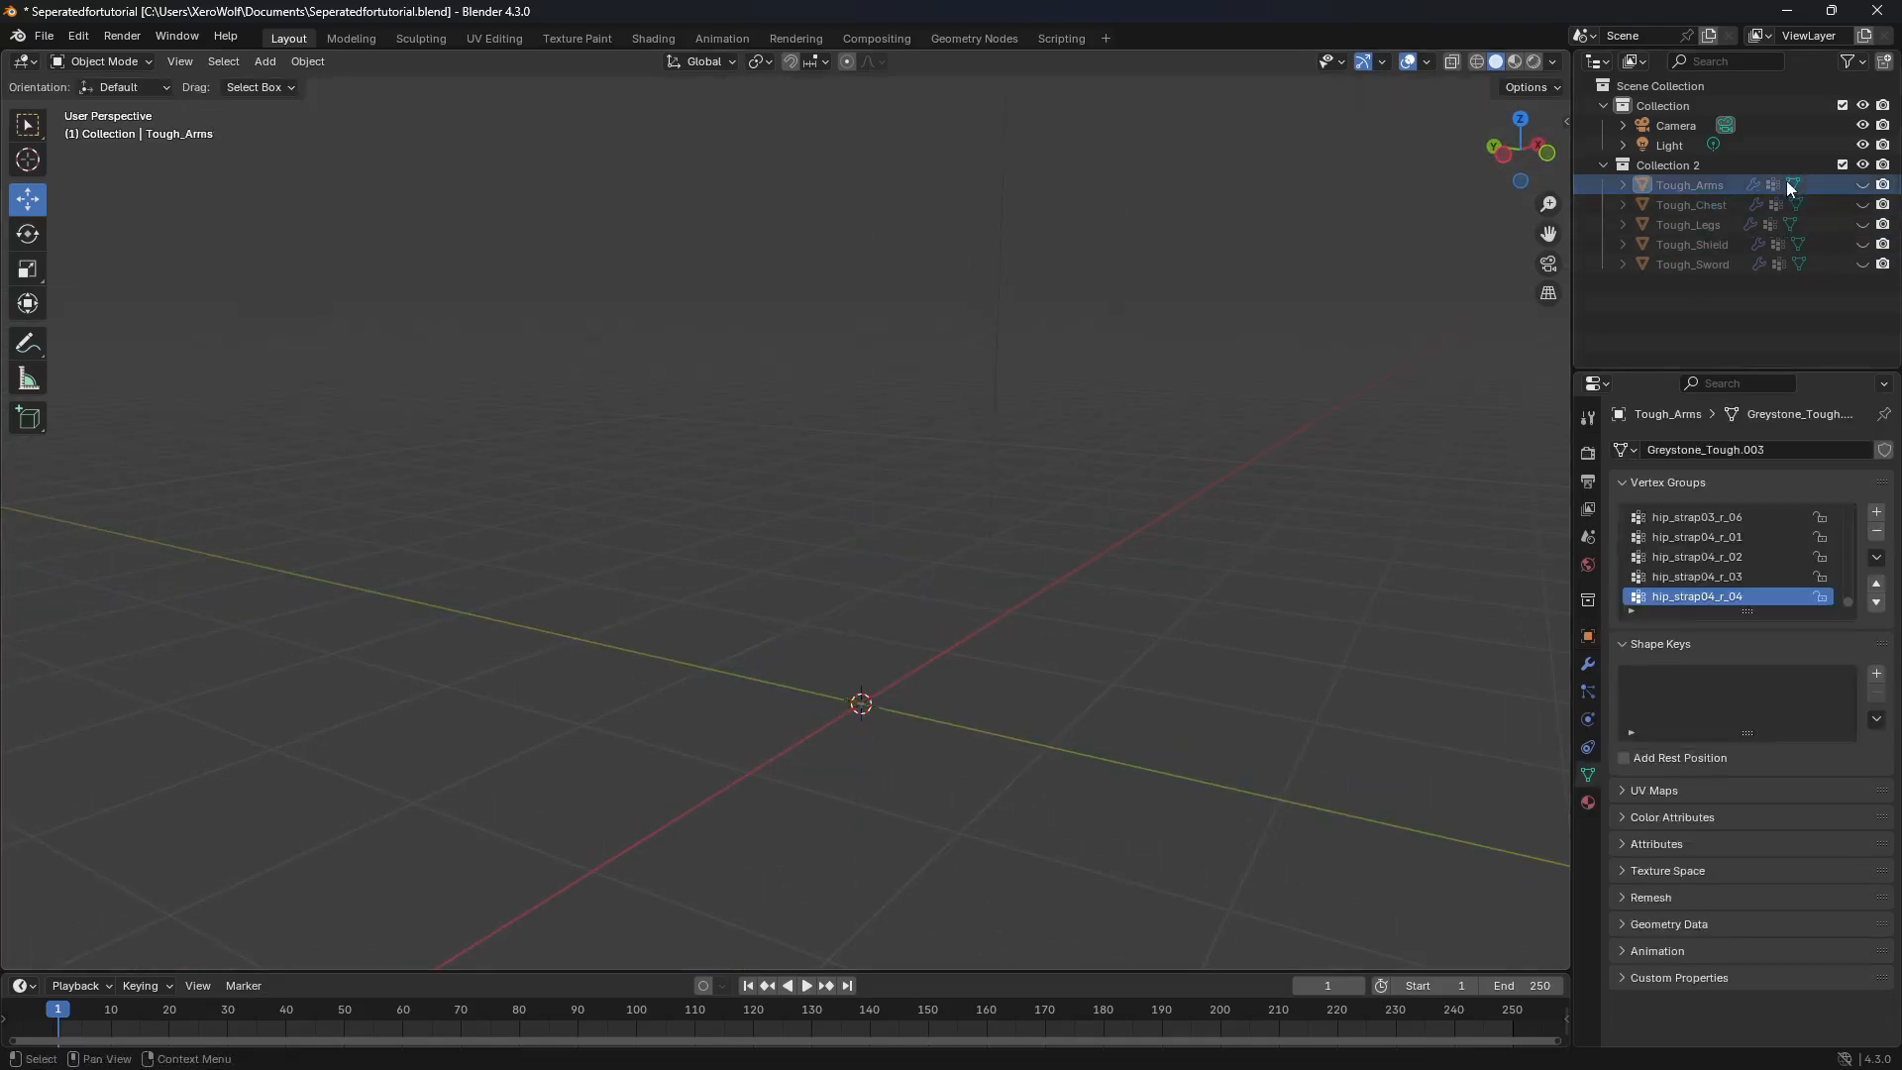
pyautogui.click(1862, 185)
pyautogui.moveTo(1401, 388); pyautogui.dragTo(1124, 478, button='middle')
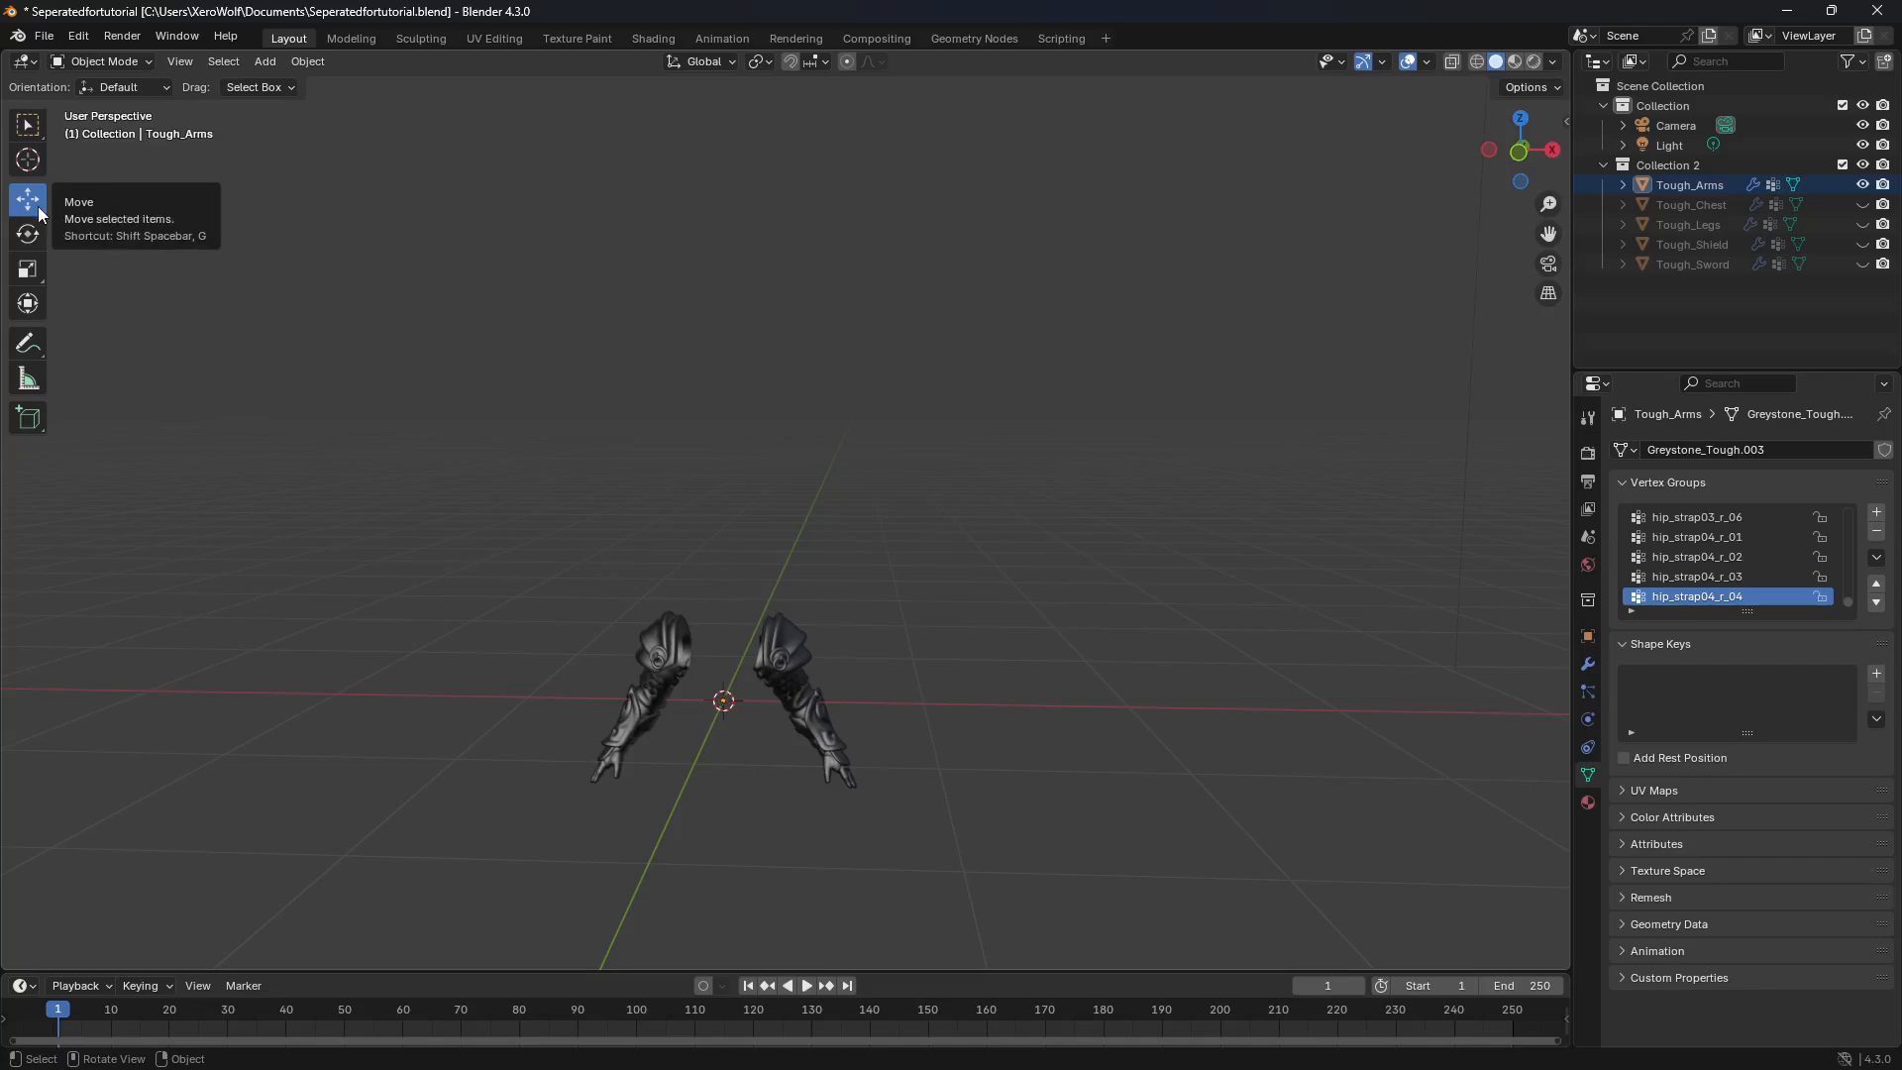
pyautogui.click(624, 618)
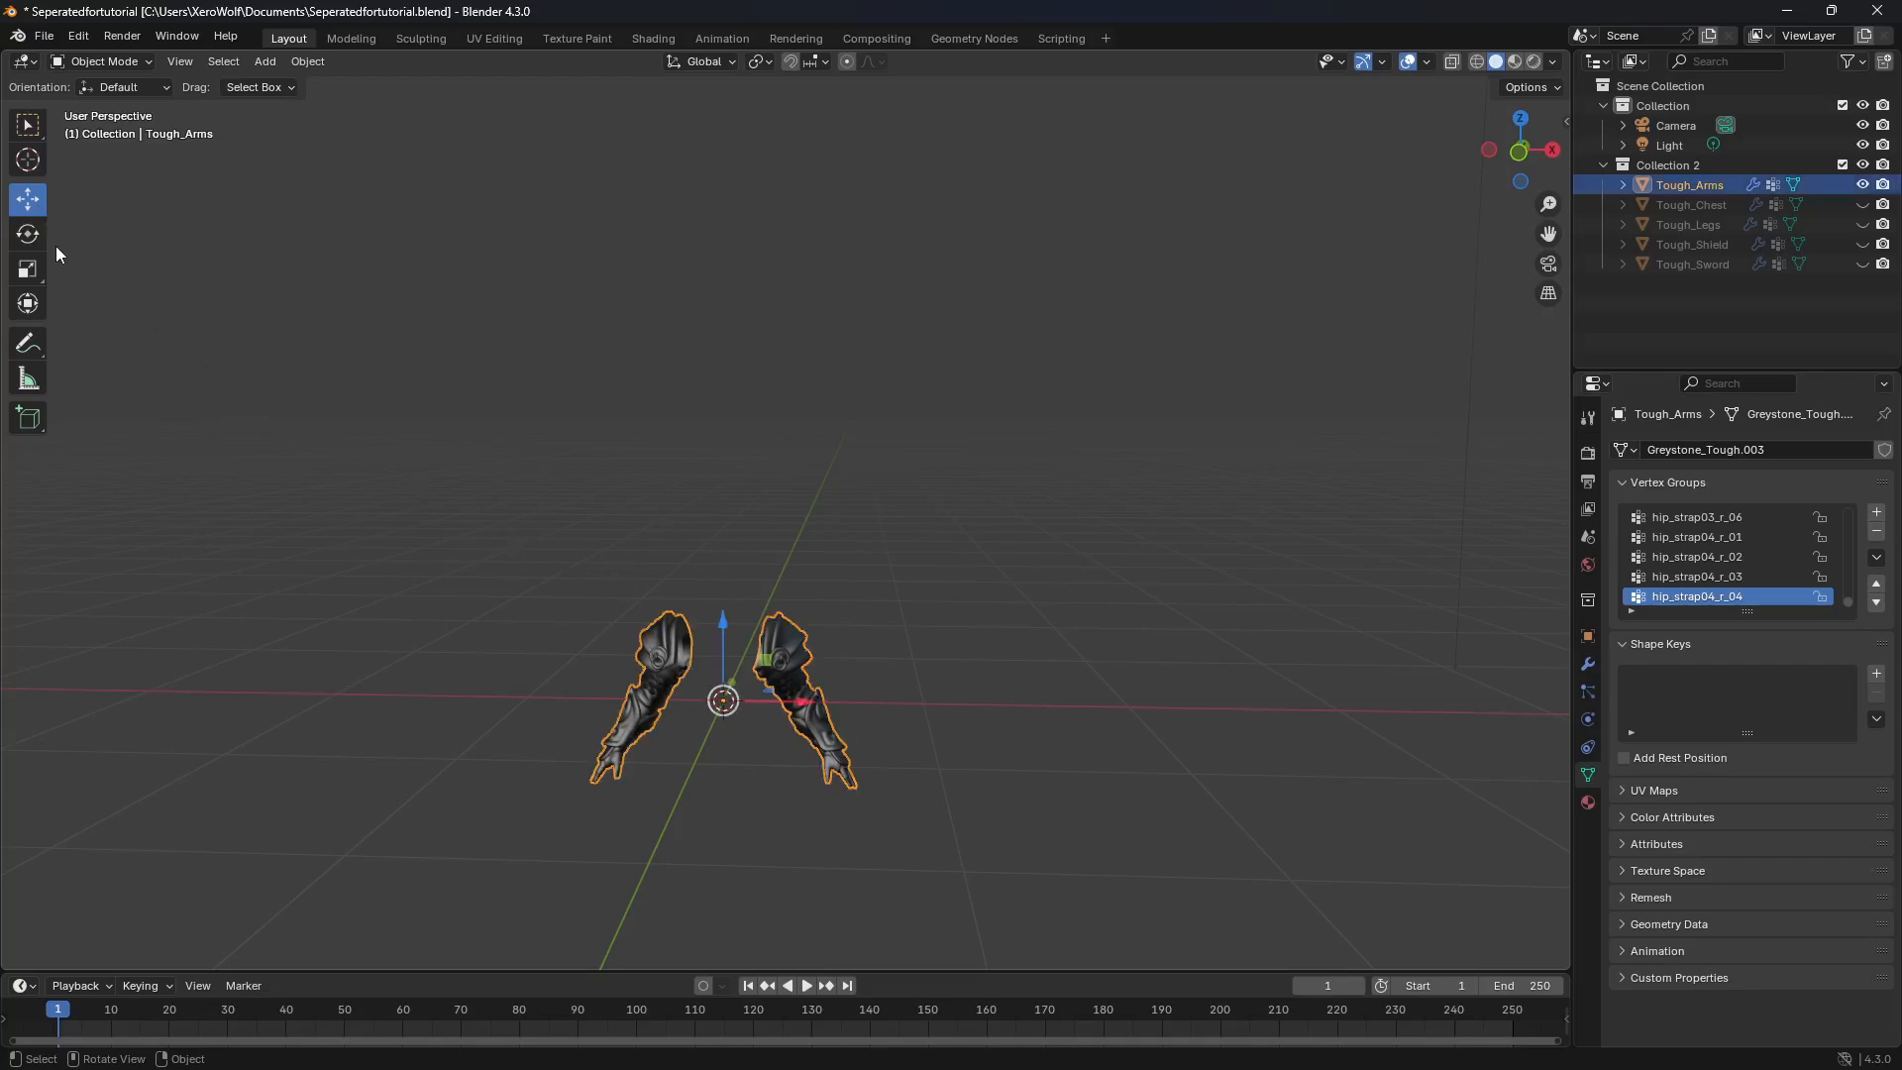
pyautogui.moveTo(722, 620); pyautogui.dragTo(722, 534)
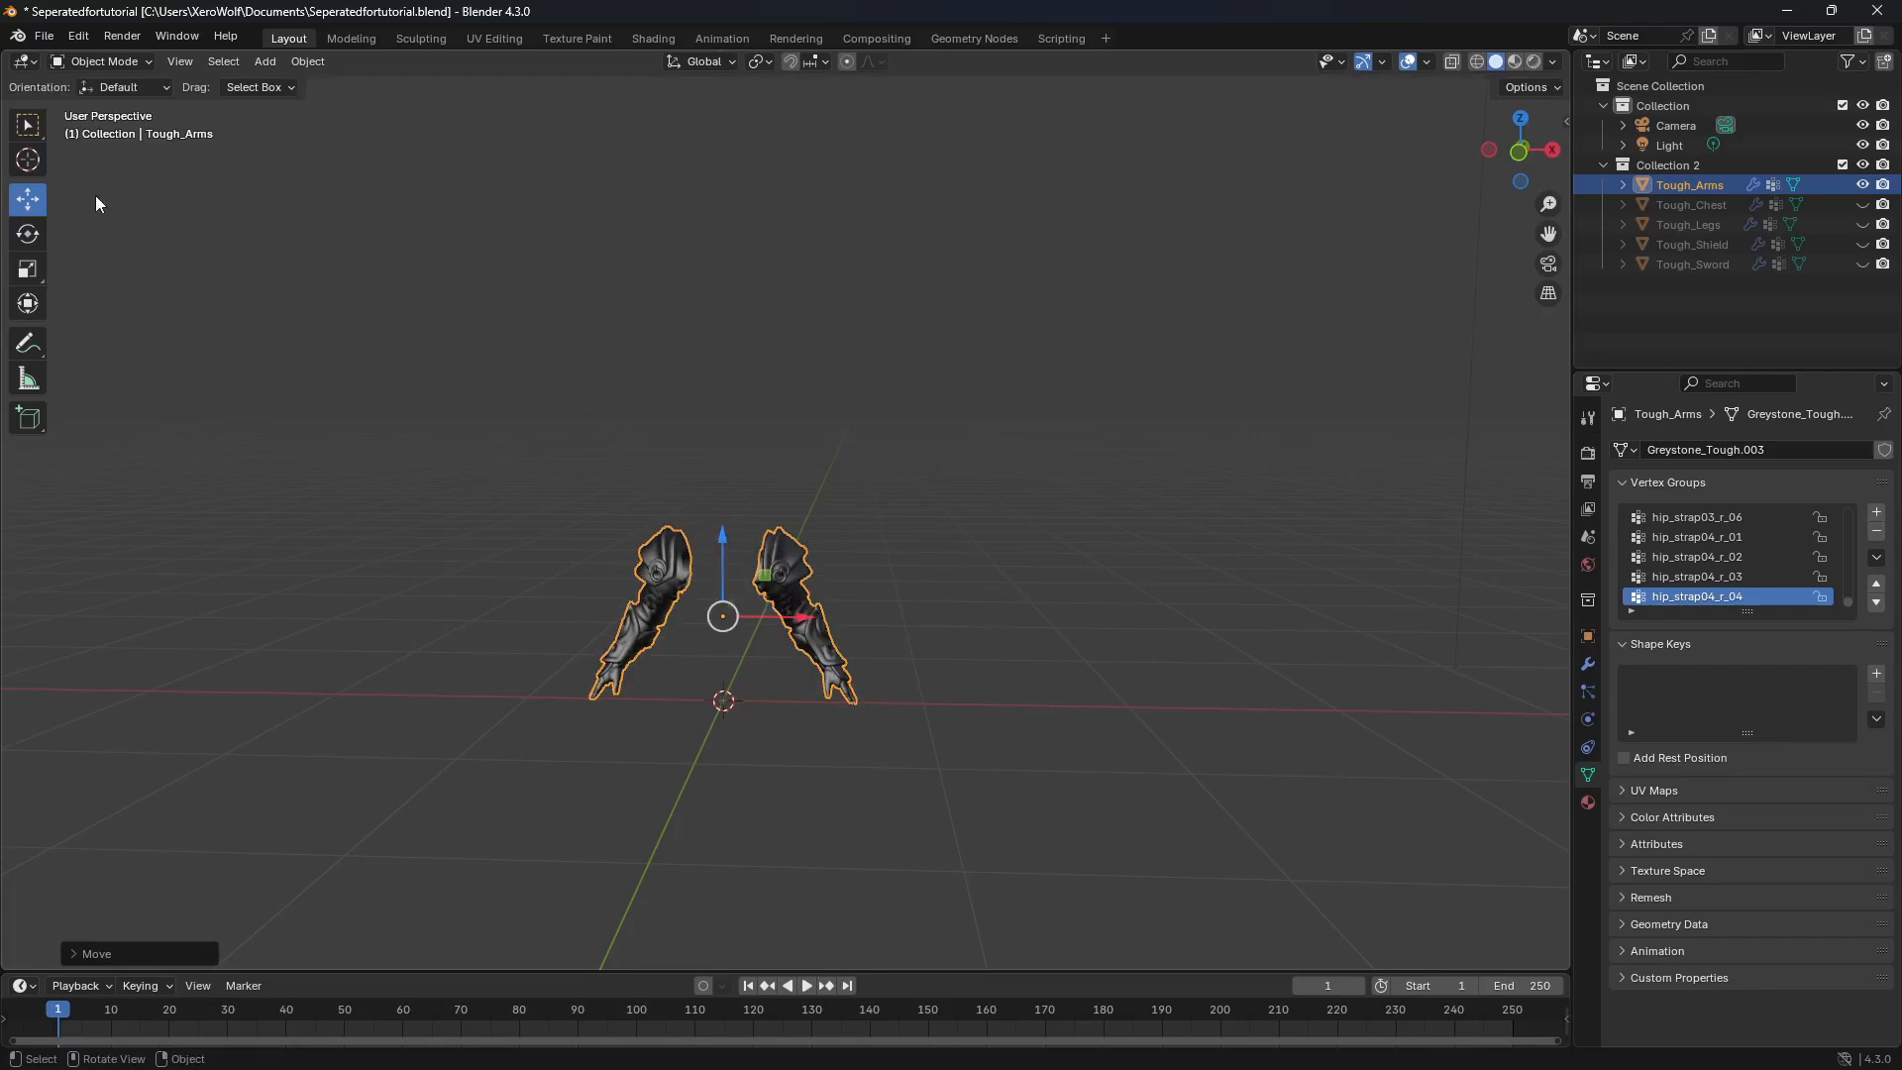
pyautogui.click(1862, 186)
# Step: Check Tough_Sword from the front, and turn Tough_Shield around the Z axis so its decorated face points forward
pyautogui.click(1862, 264)
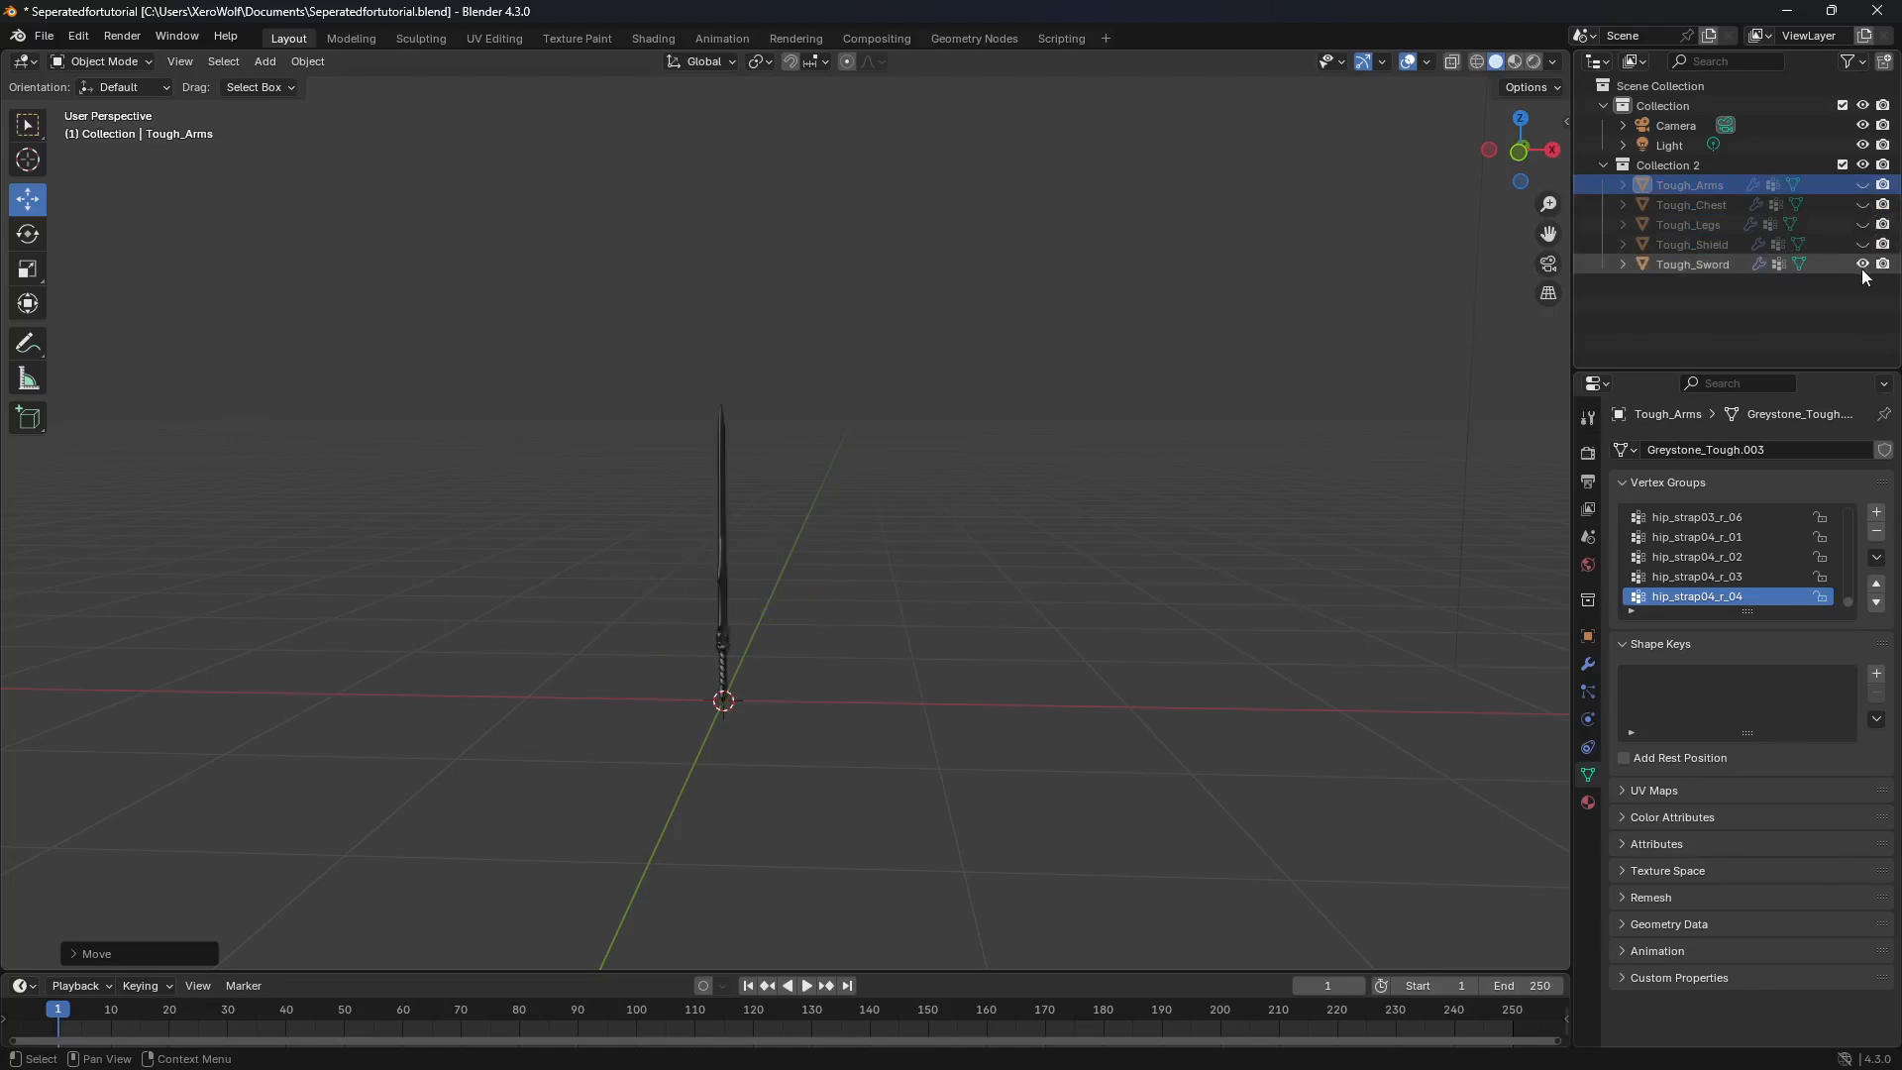
pyautogui.click(1862, 264)
pyautogui.click(1862, 244)
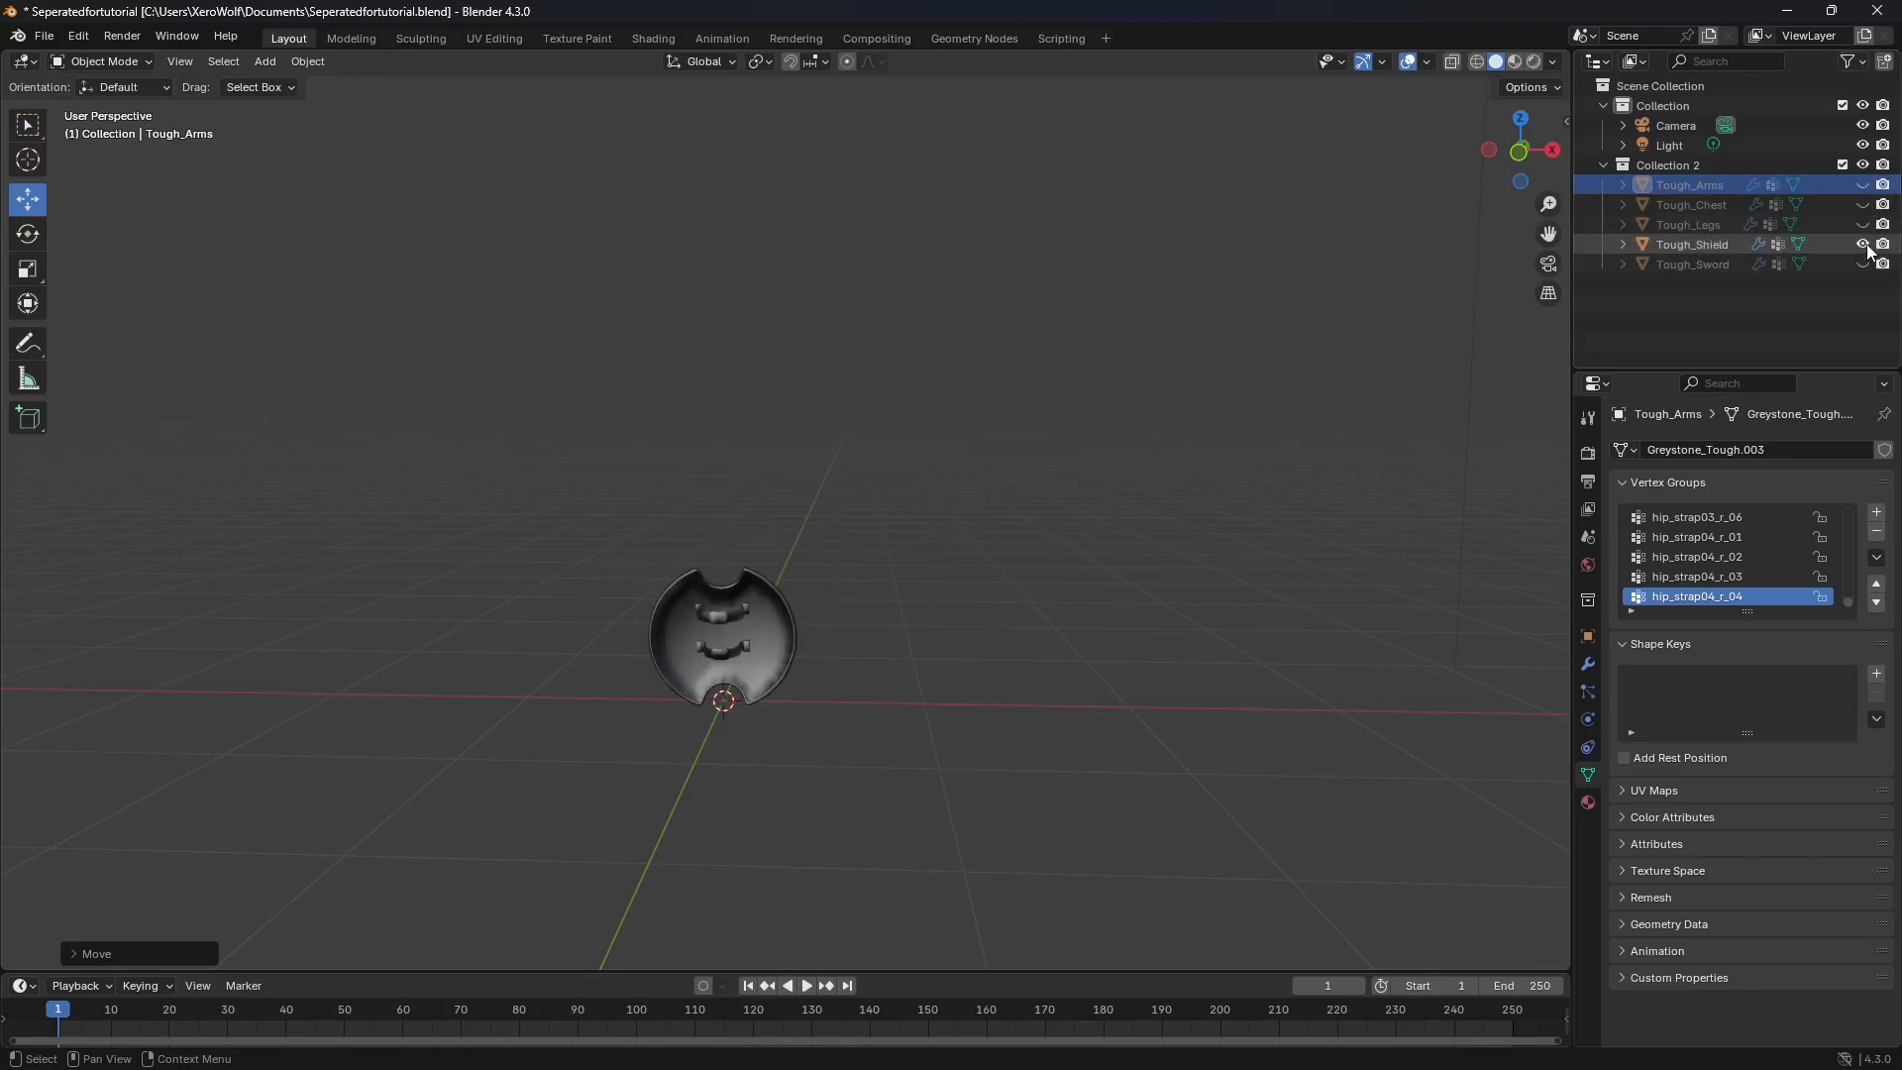
pyautogui.click(757, 630)
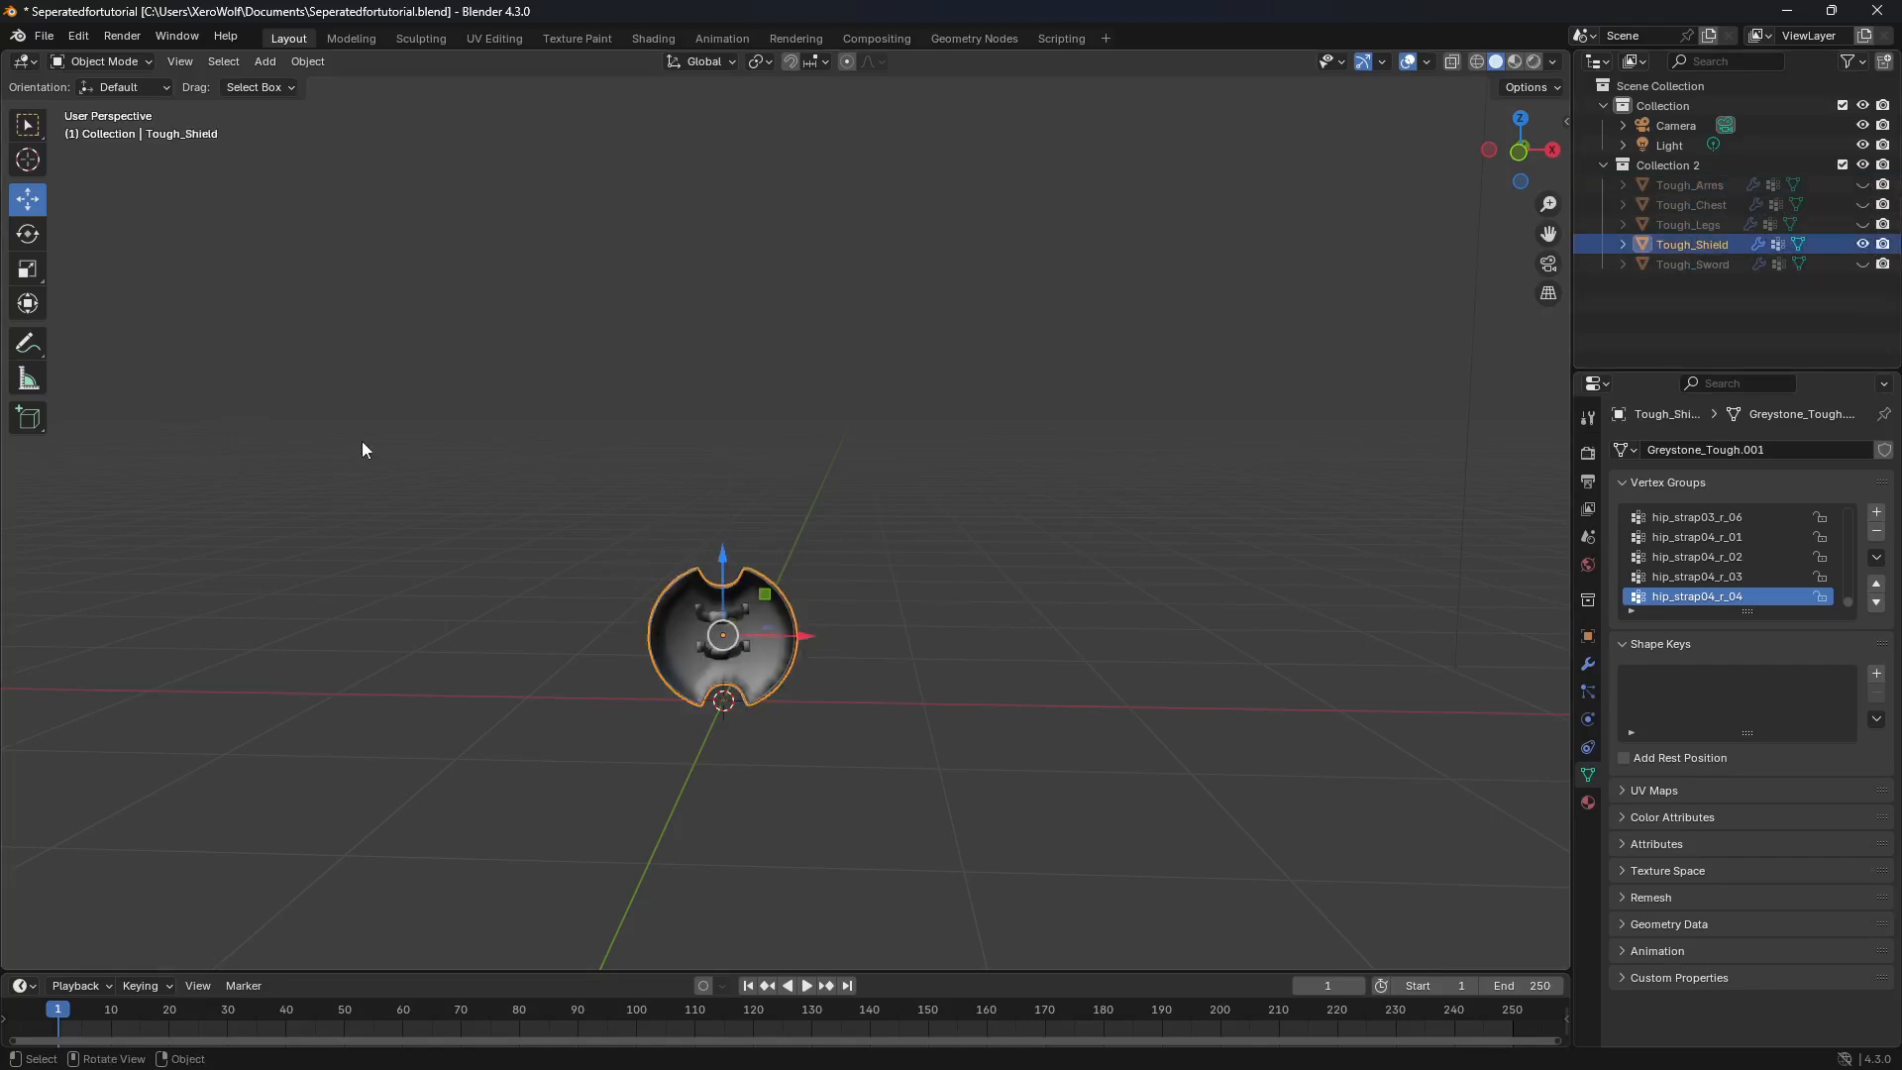
pyautogui.click(32, 238)
pyautogui.moveTo(763, 645); pyautogui.dragTo(479, 592)
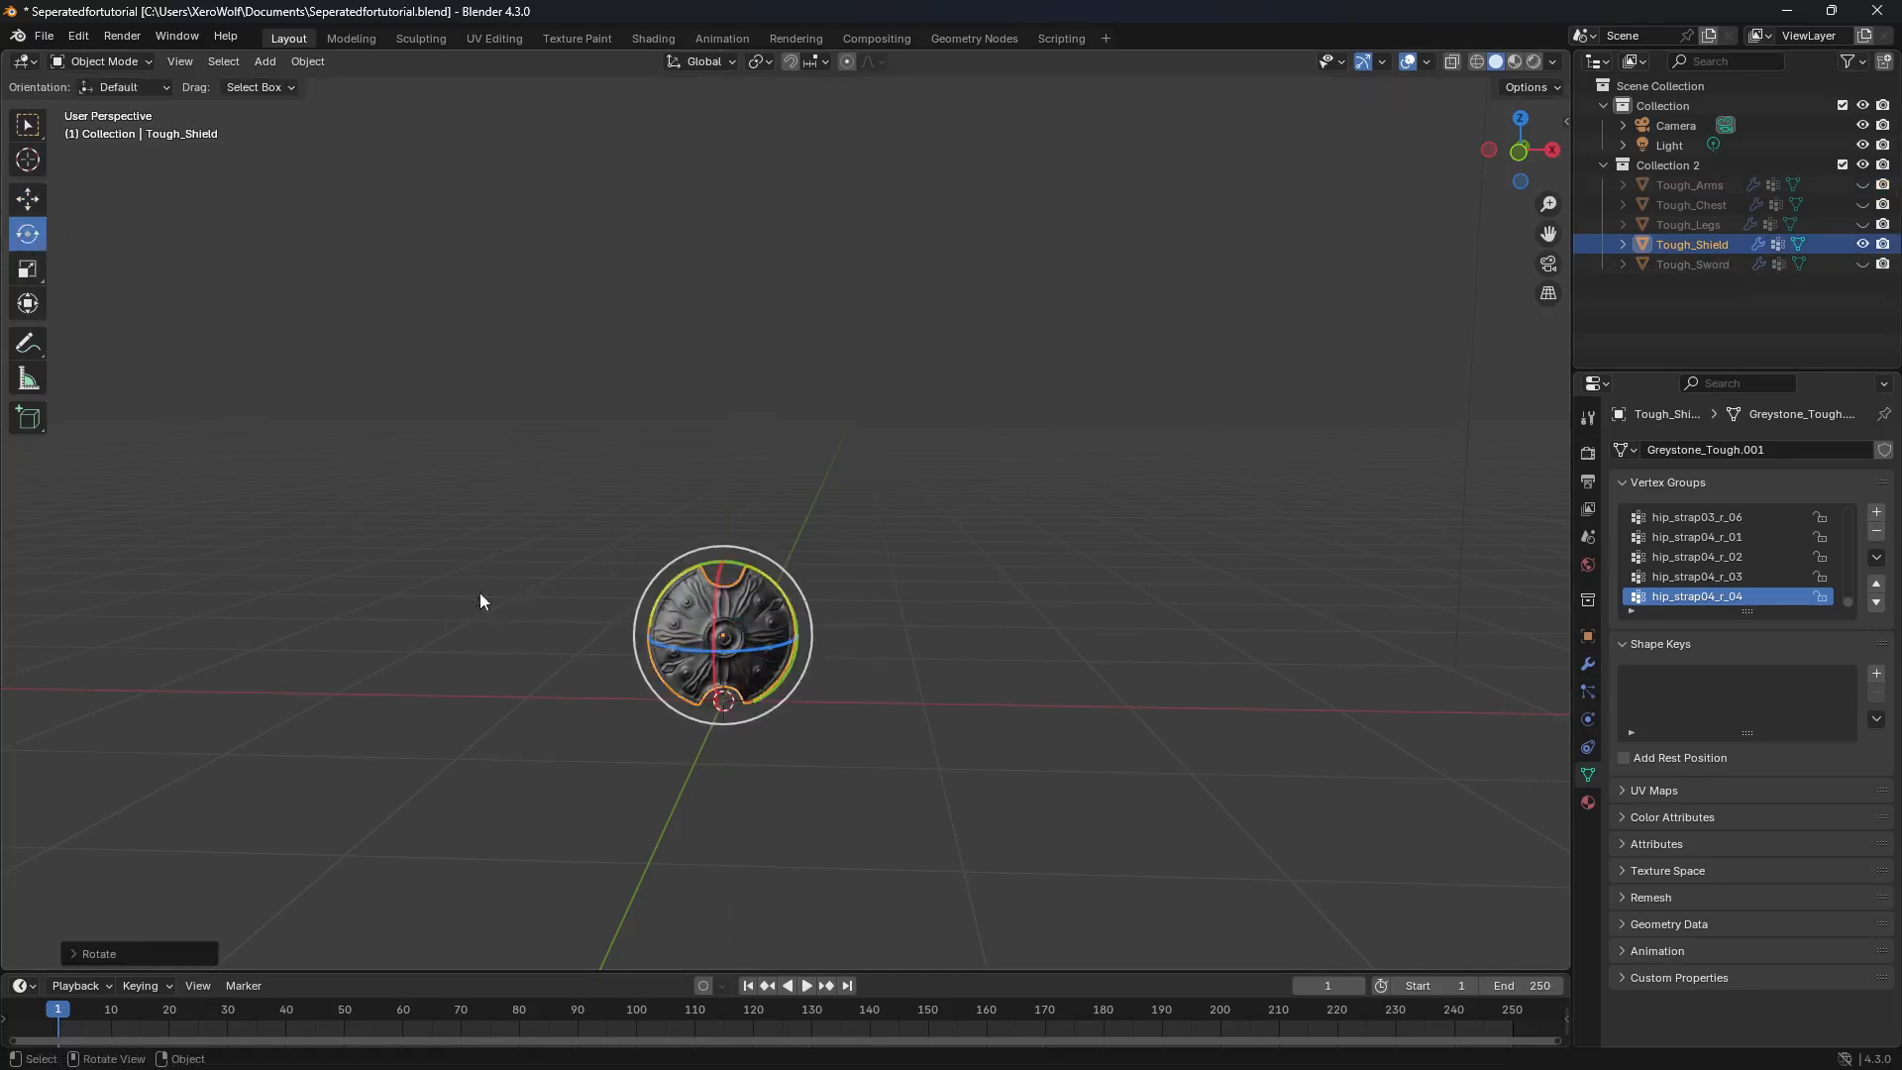
pyautogui.moveTo(734, 650); pyautogui.dragTo(713, 651)
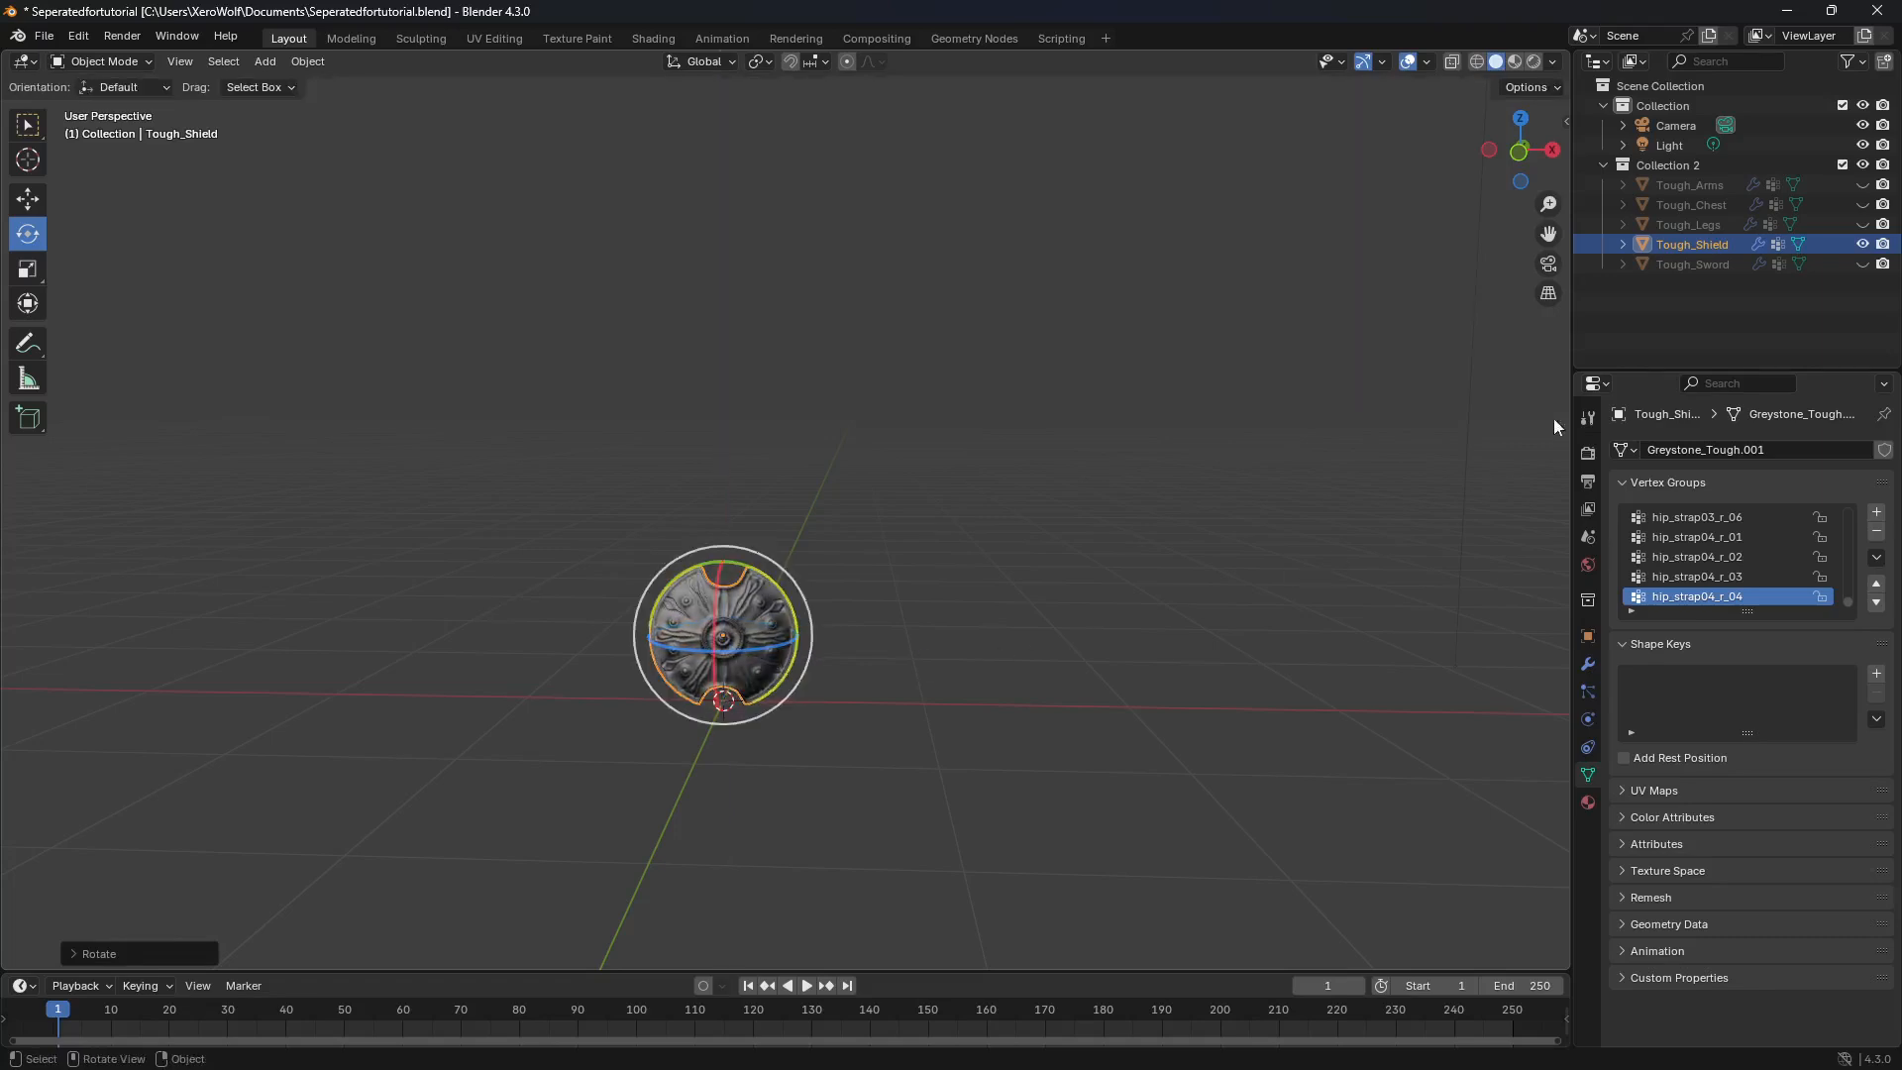
# Step: Hide Tough_Shield, unhide Tough_Legs and turn the legs around the Z axis so their front faces the front view
pyautogui.click(1686, 225)
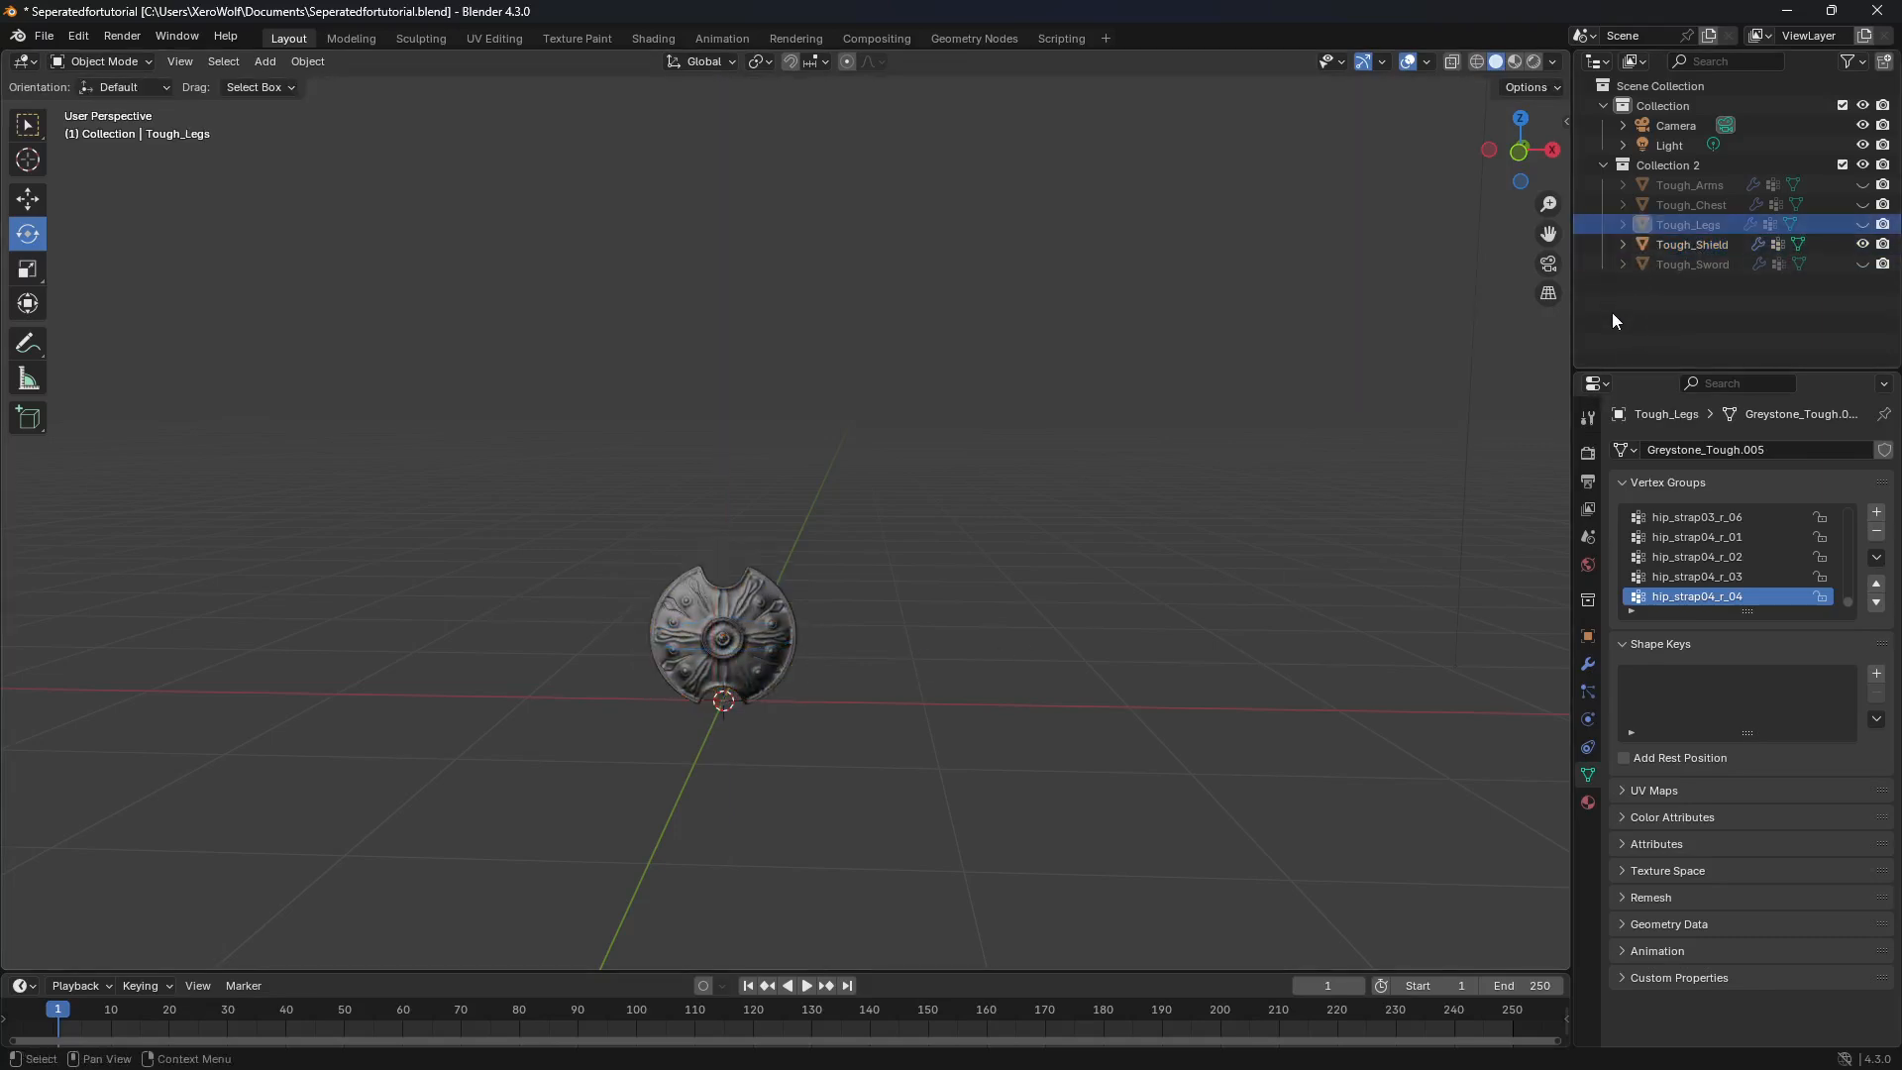
pyautogui.click(1862, 244)
pyautogui.click(1862, 225)
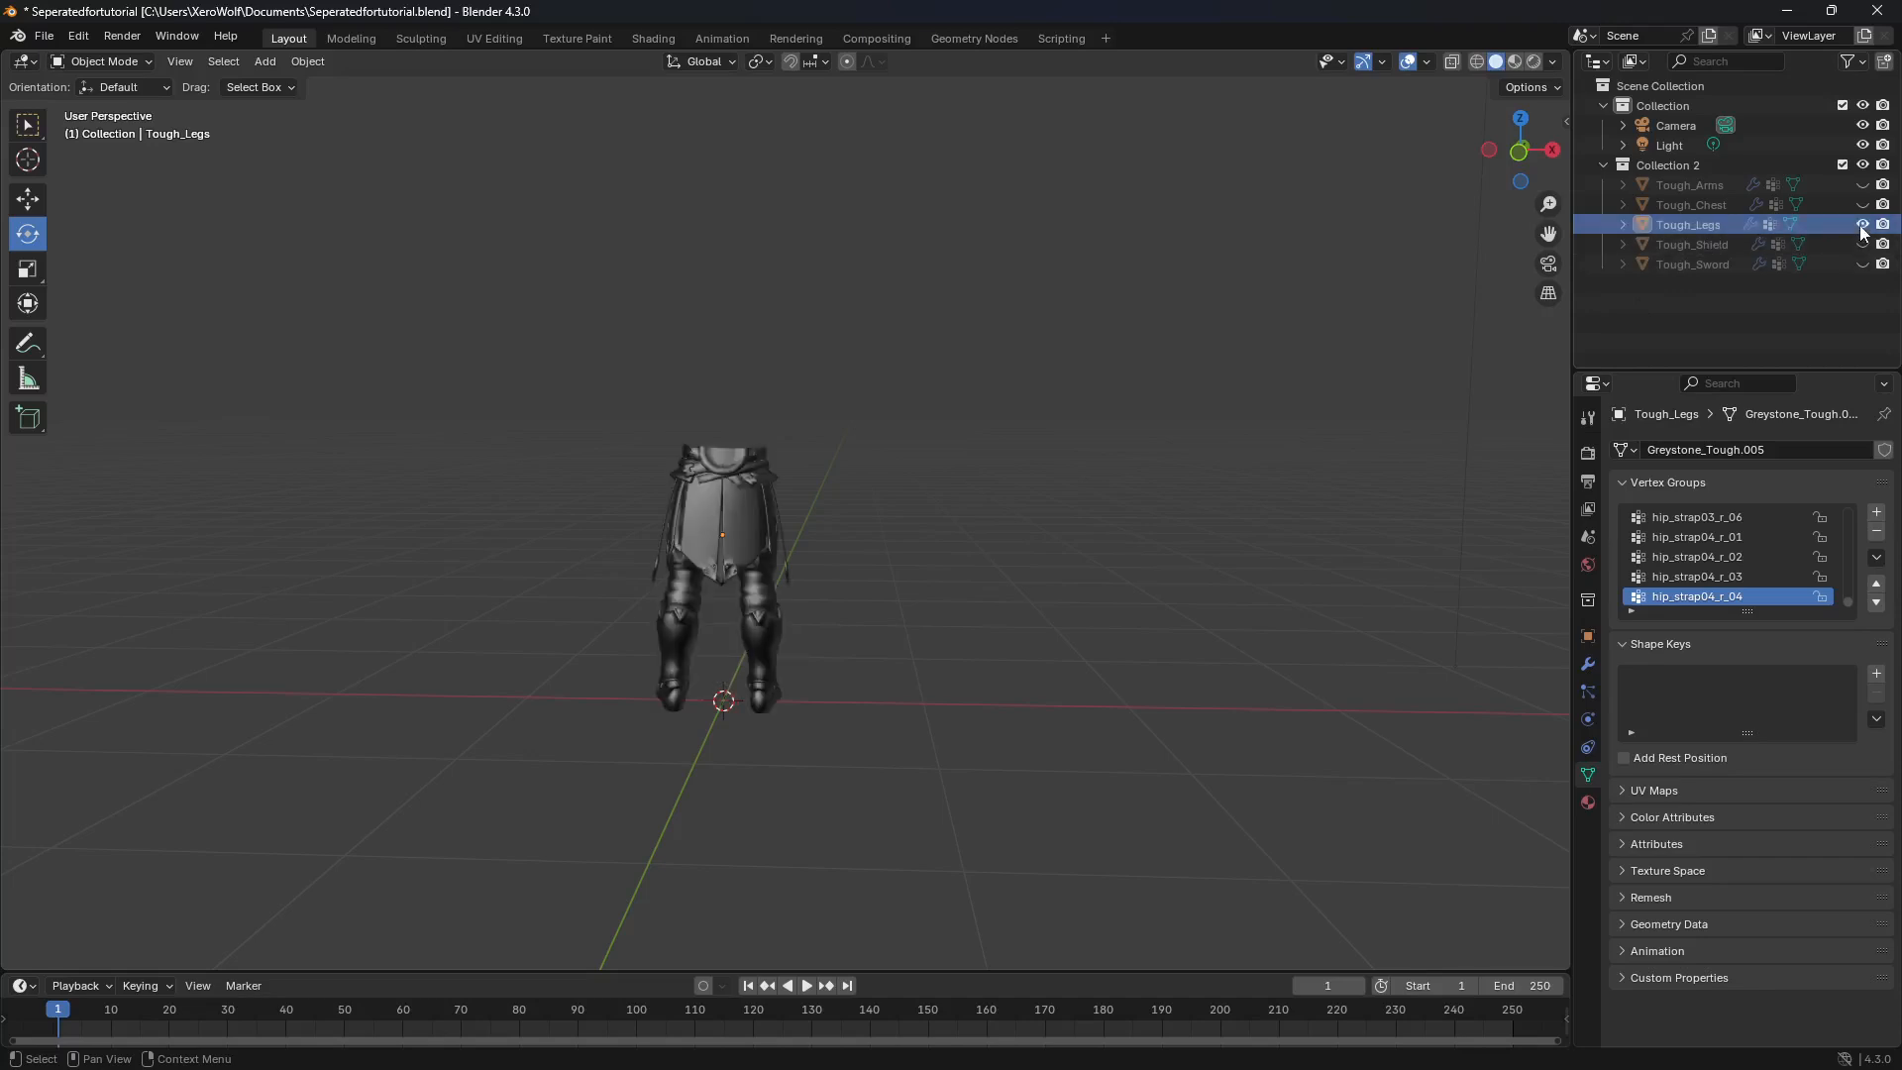
pyautogui.click(749, 509)
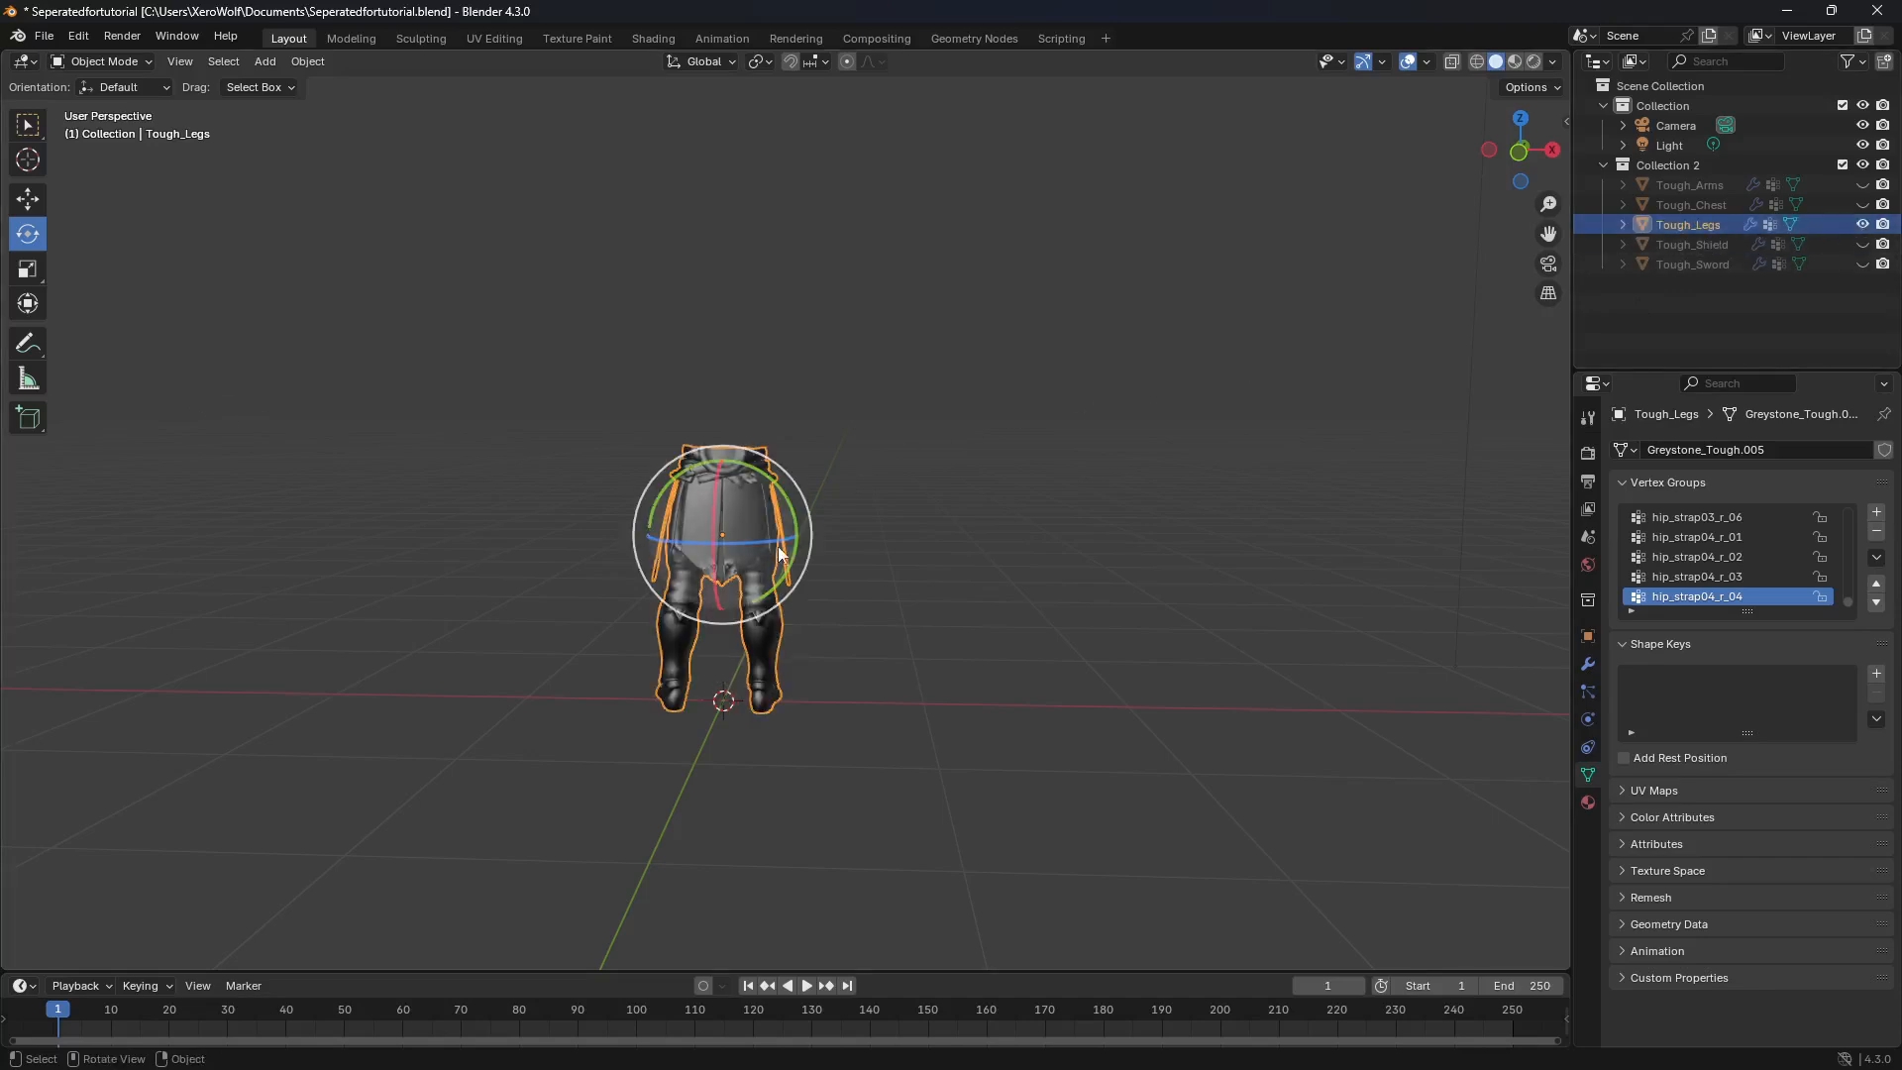
pyautogui.moveTo(780, 547); pyautogui.dragTo(428, 491)
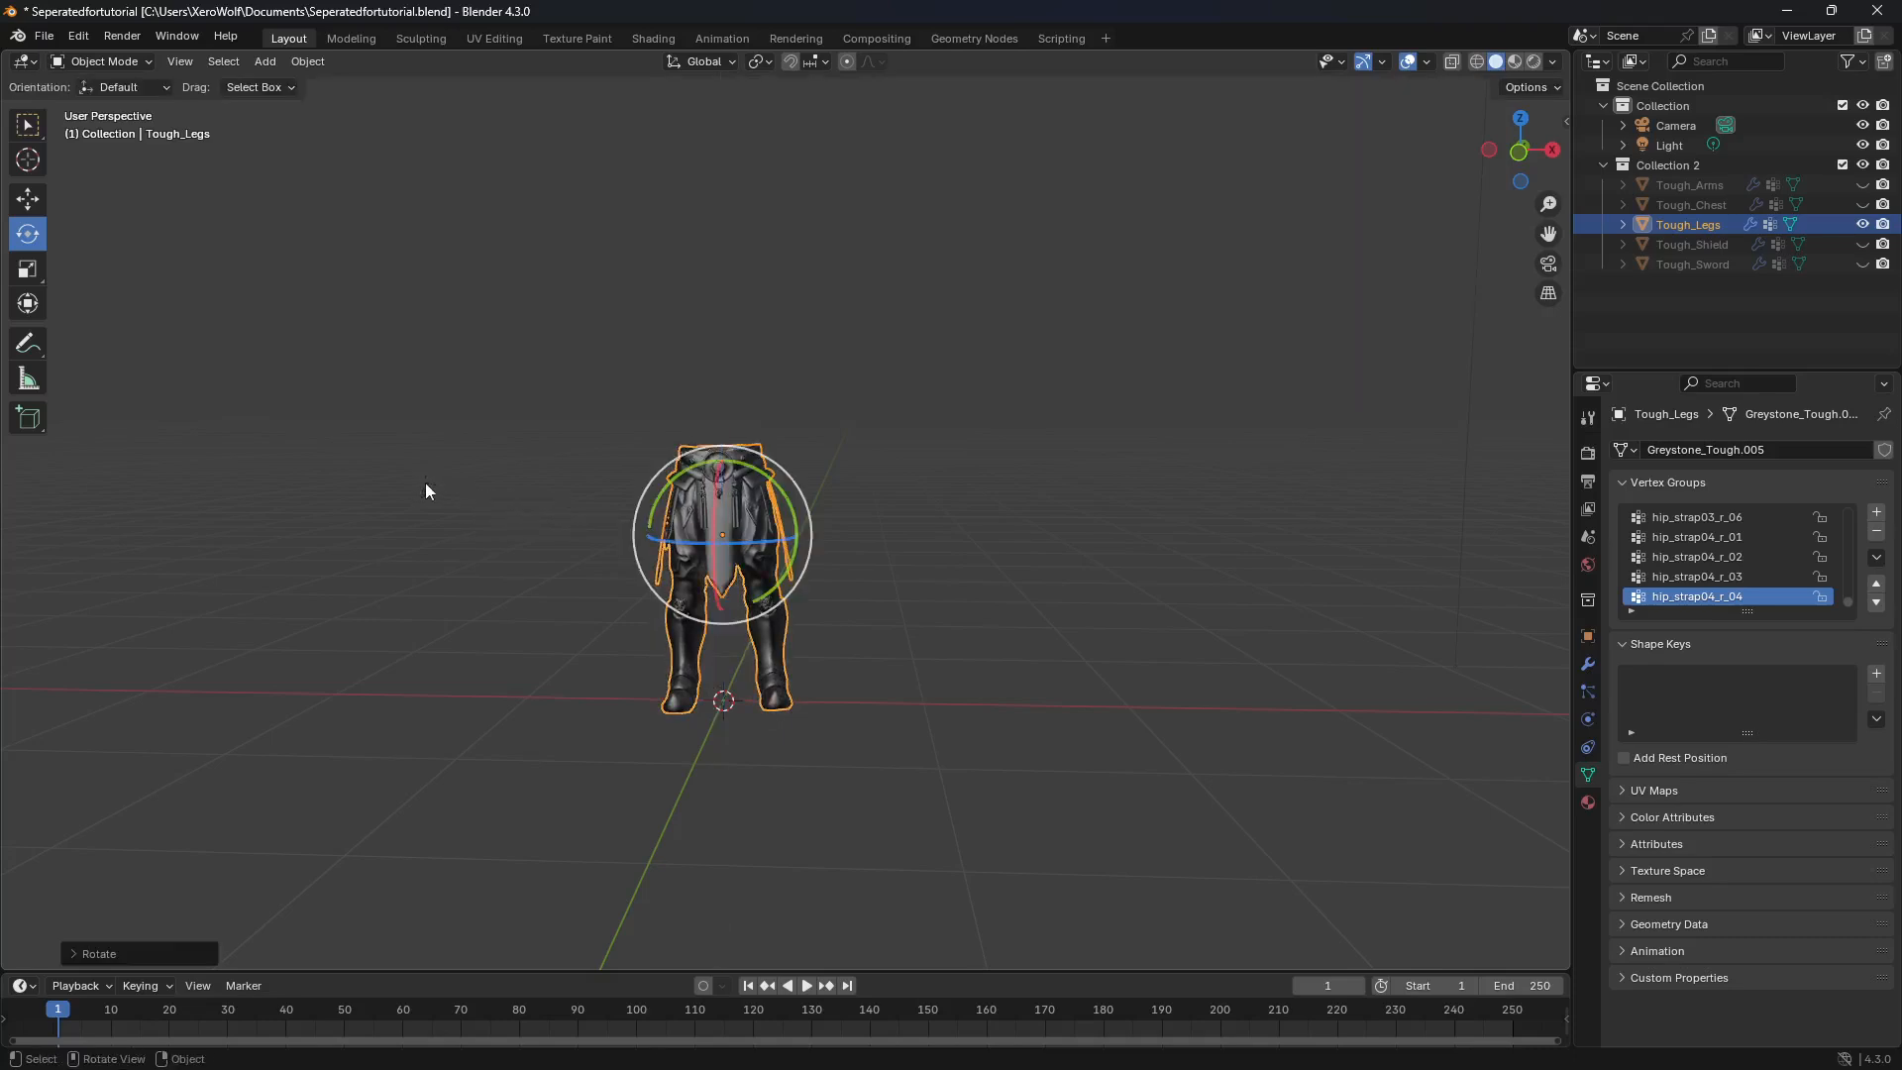
pyautogui.moveTo(791, 507); pyautogui.dragTo(798, 507)
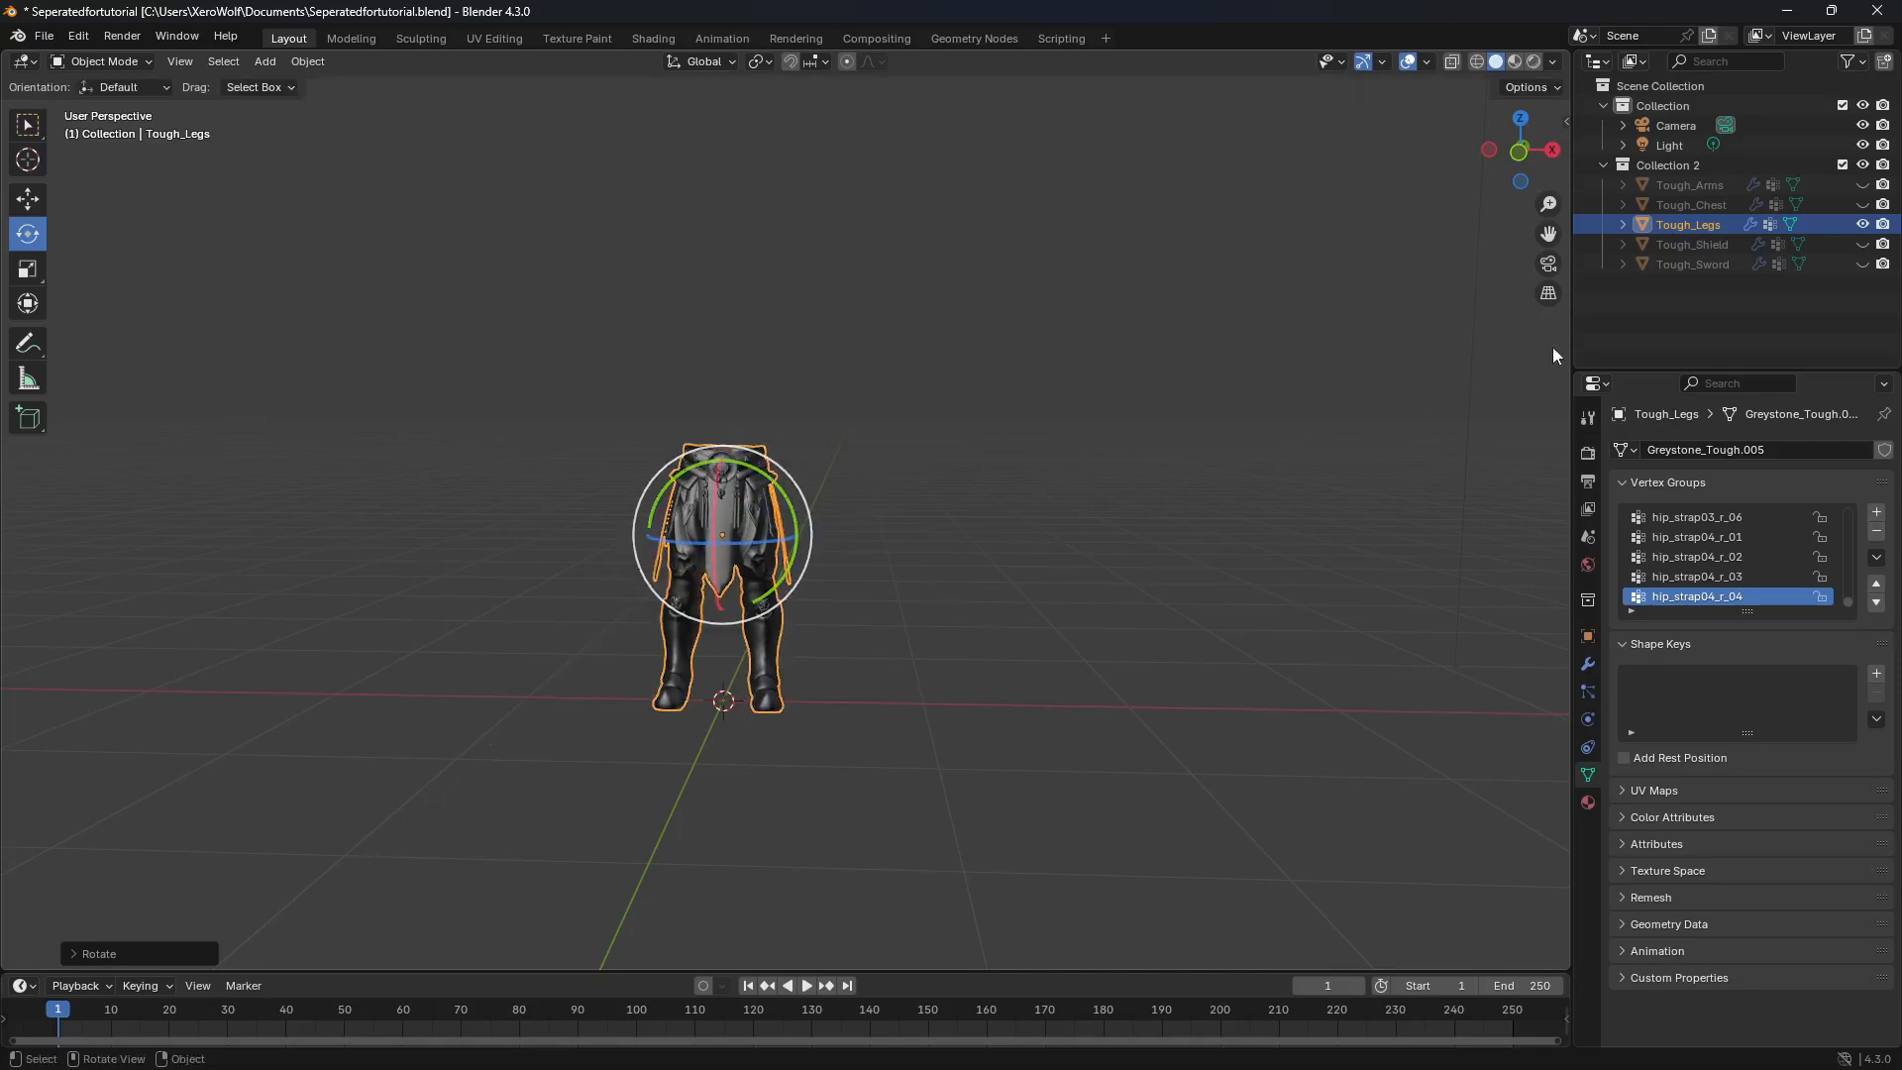
# Step: Check the front orientation of Tough_Chest and Tough_Arms, and make all five Tough_ objects visible
pyautogui.click(1863, 225)
pyautogui.click(1863, 205)
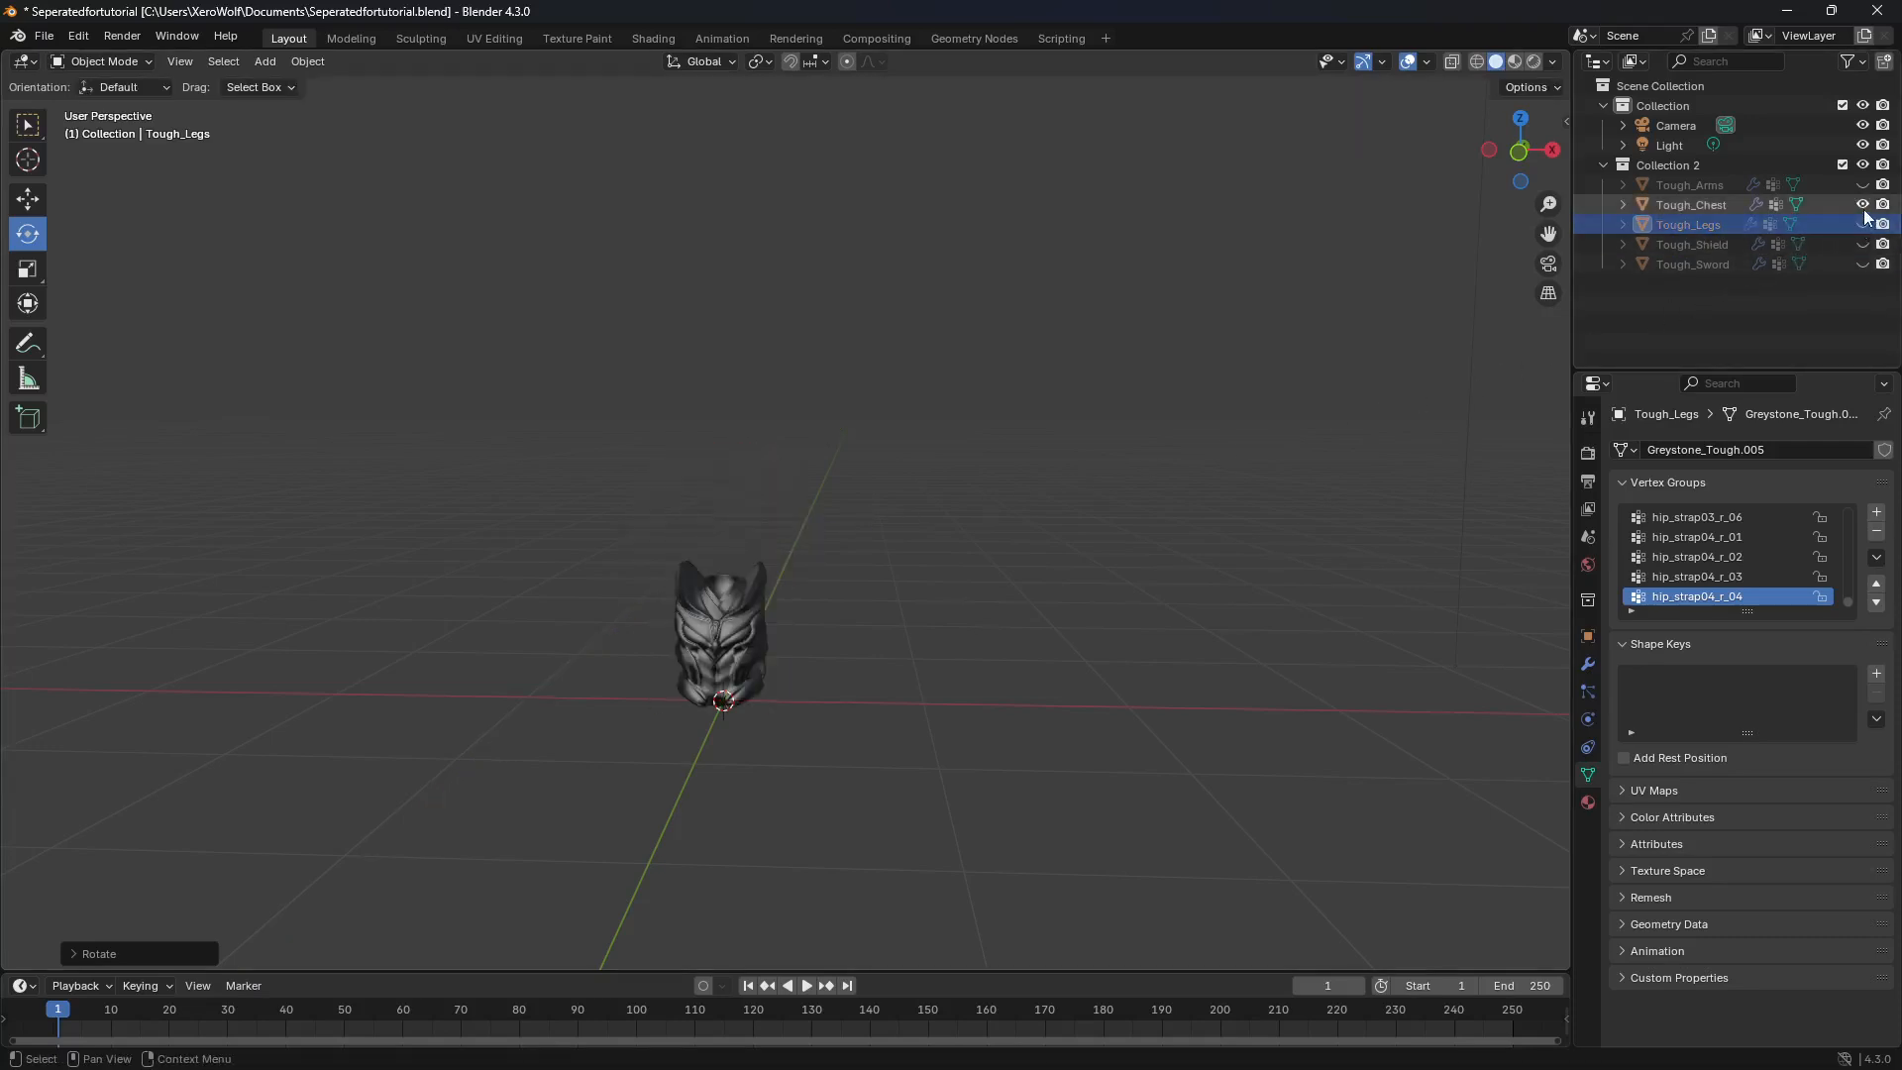
pyautogui.click(1864, 205)
pyautogui.click(1863, 186)
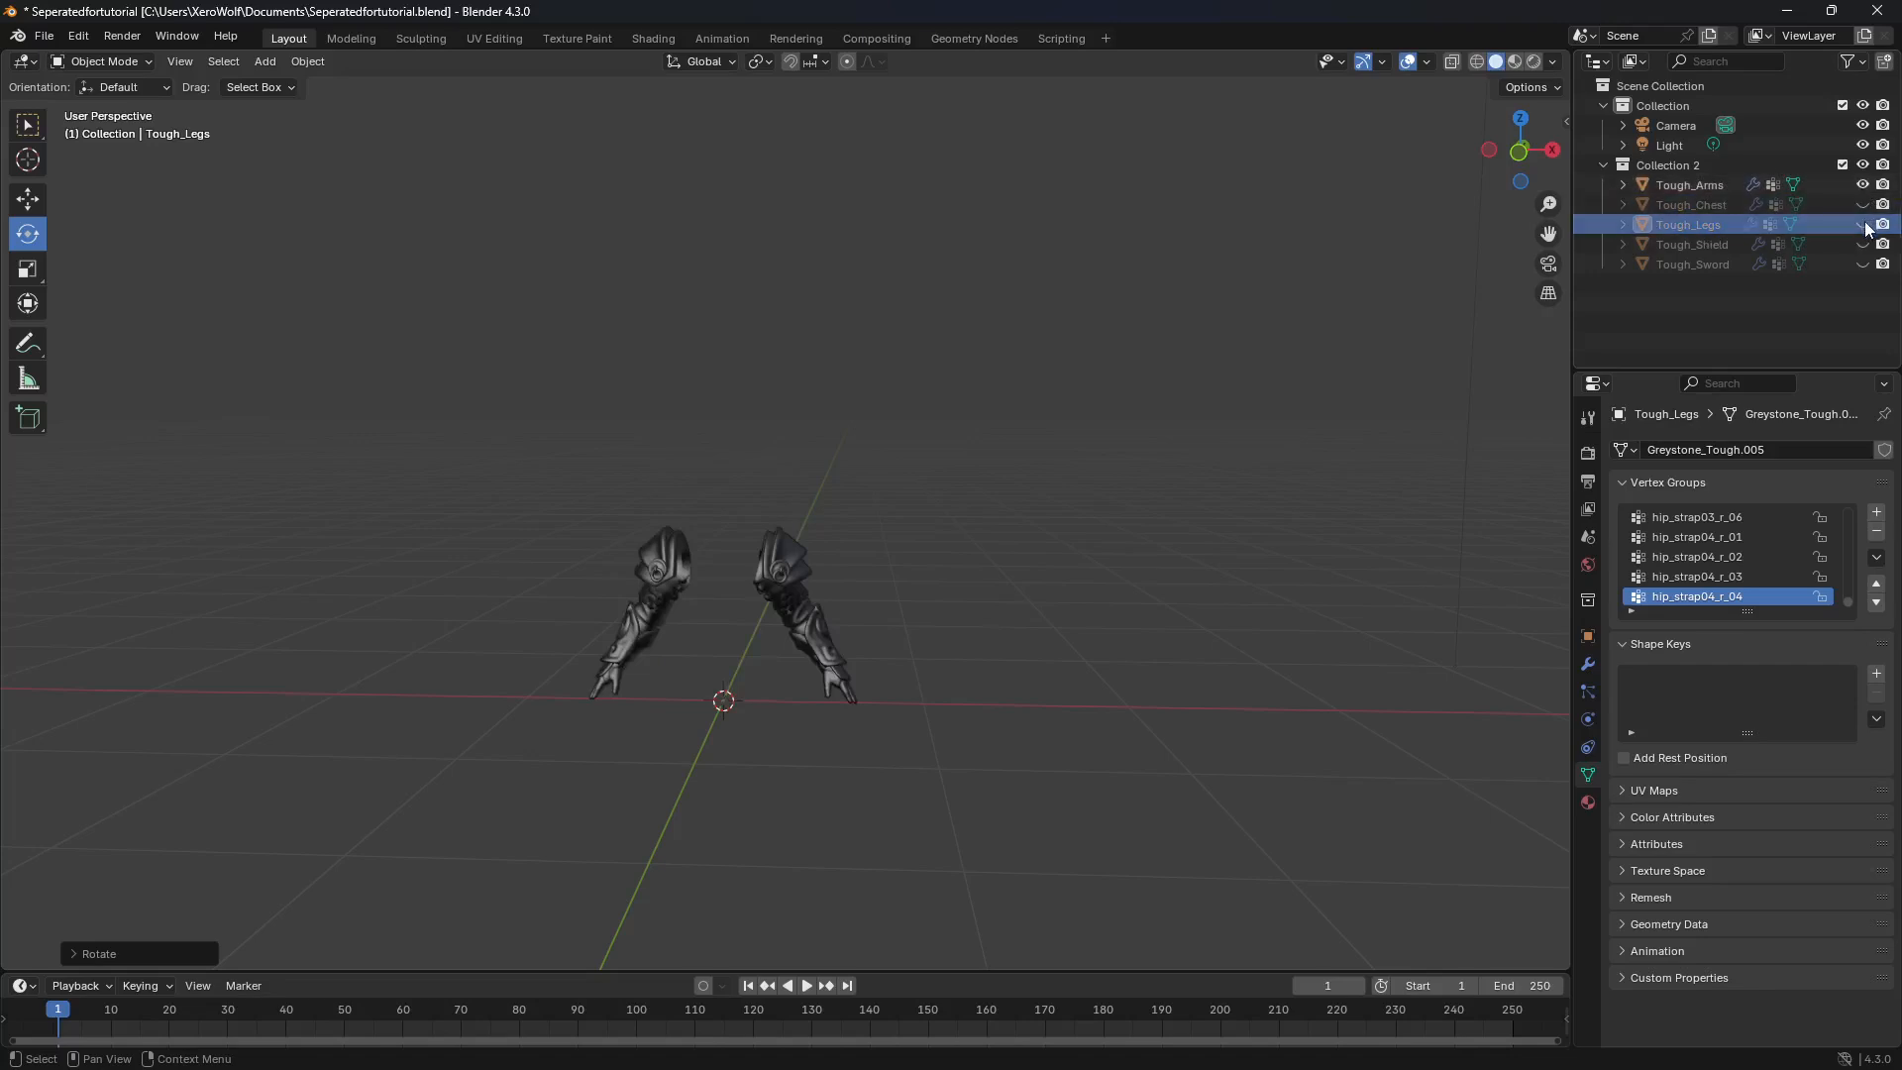
pyautogui.click(1863, 205)
pyautogui.click(1863, 225)
pyautogui.click(1863, 244)
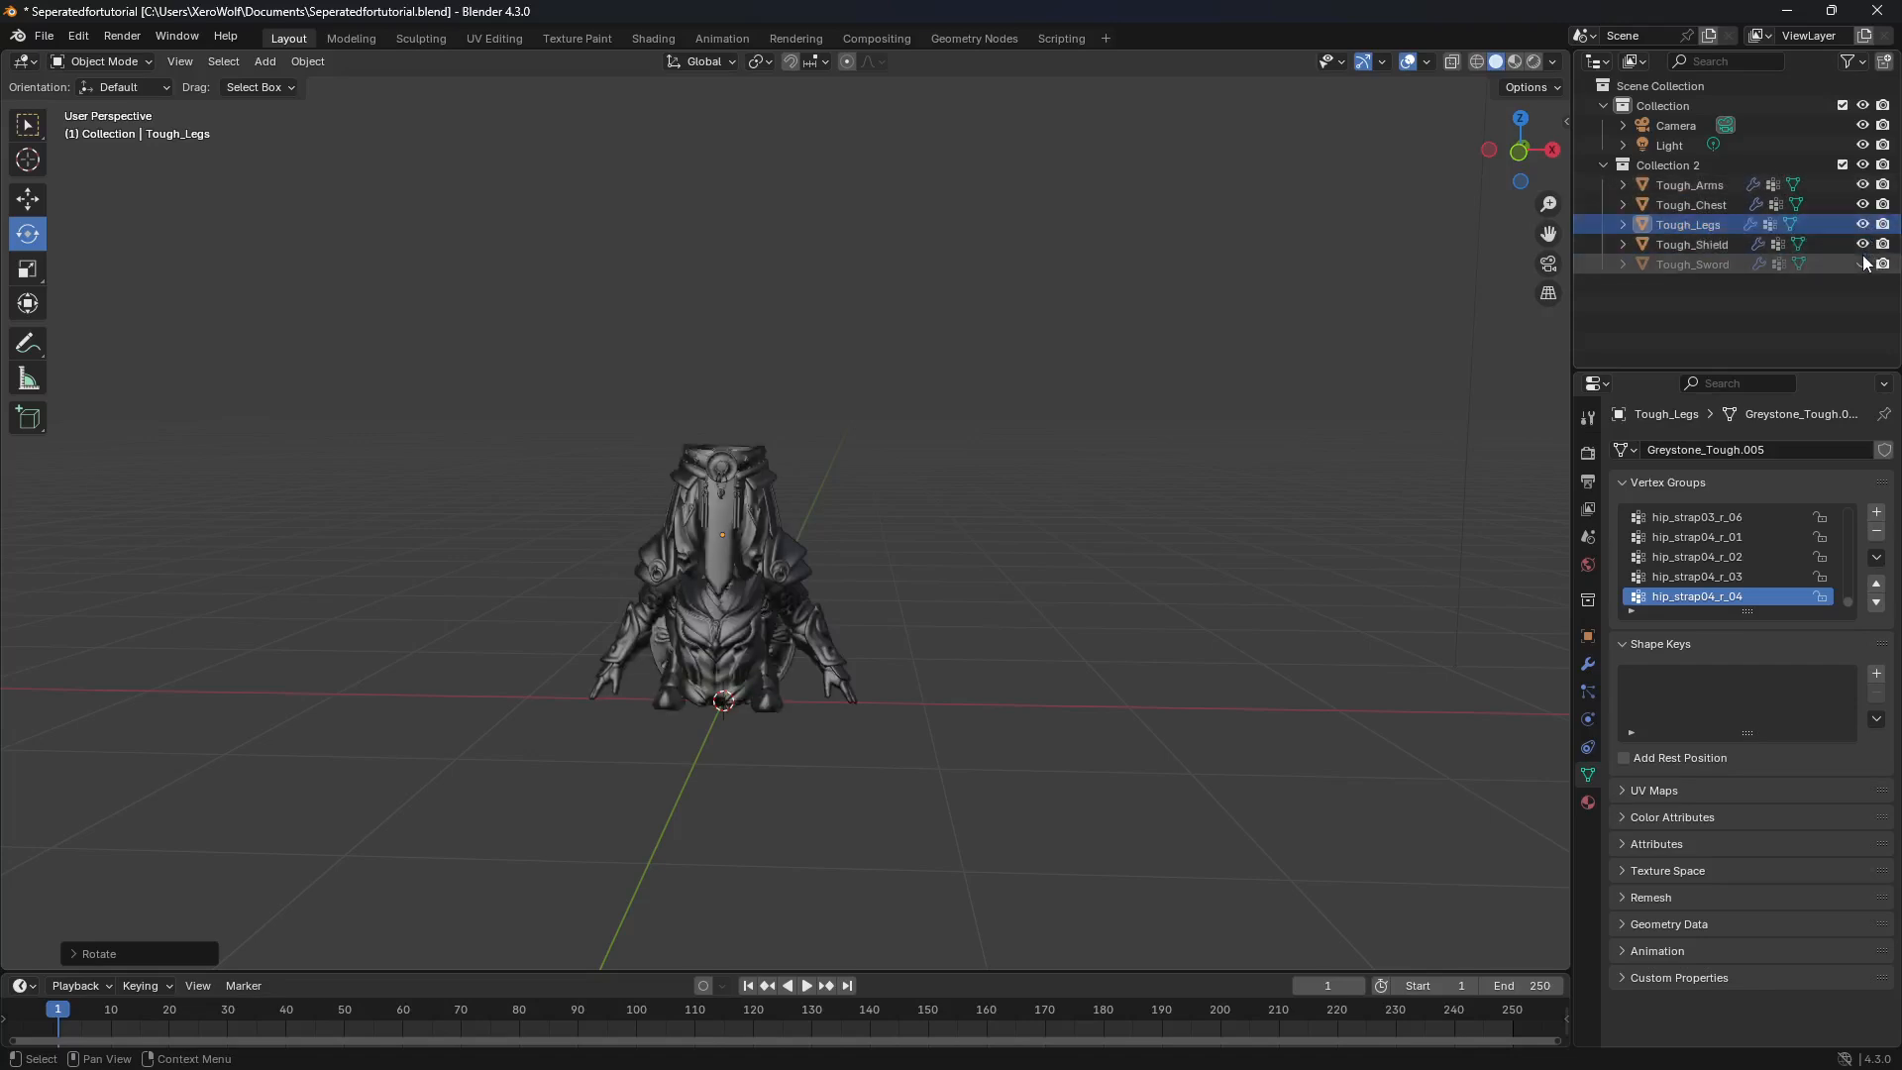
pyautogui.click(1863, 264)
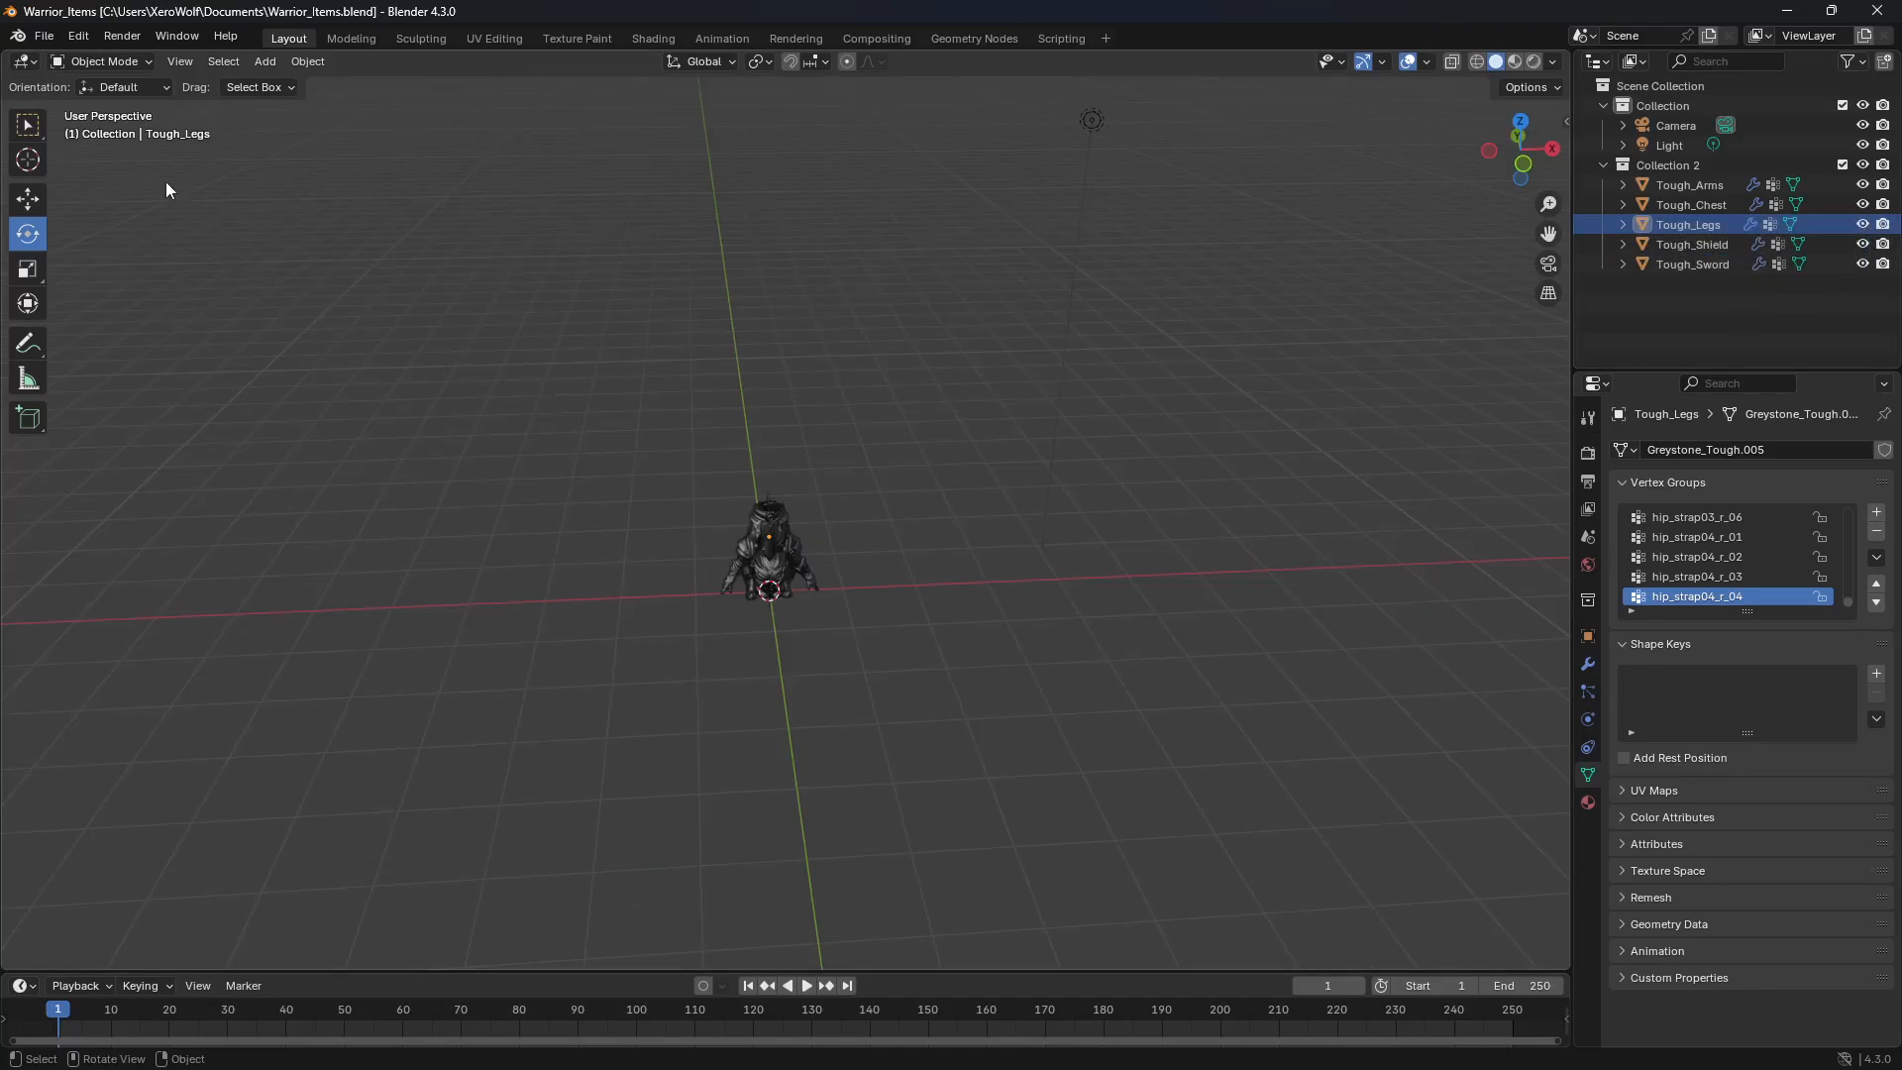
# Step: Save the scene as Warrior_Items.blend in the Documents folder
pyautogui.click(44, 37)
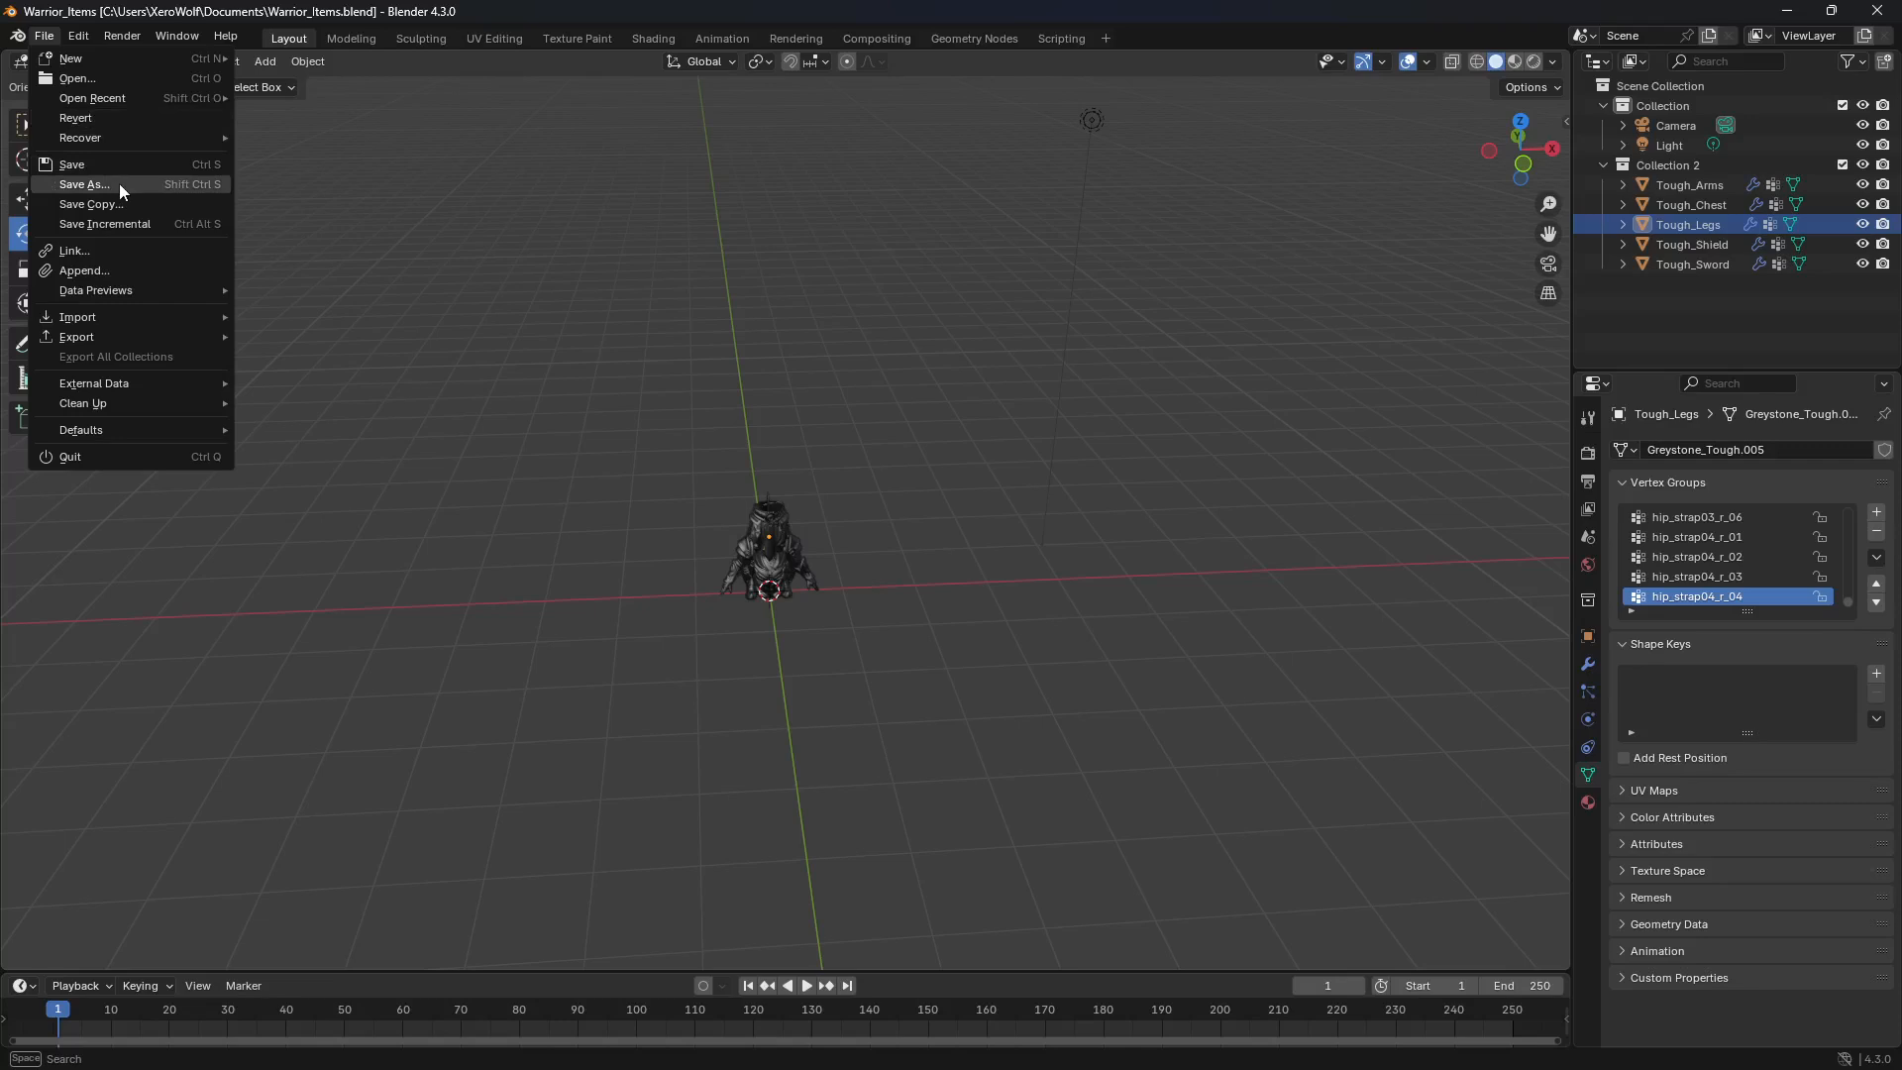
pyautogui.click(145, 183)
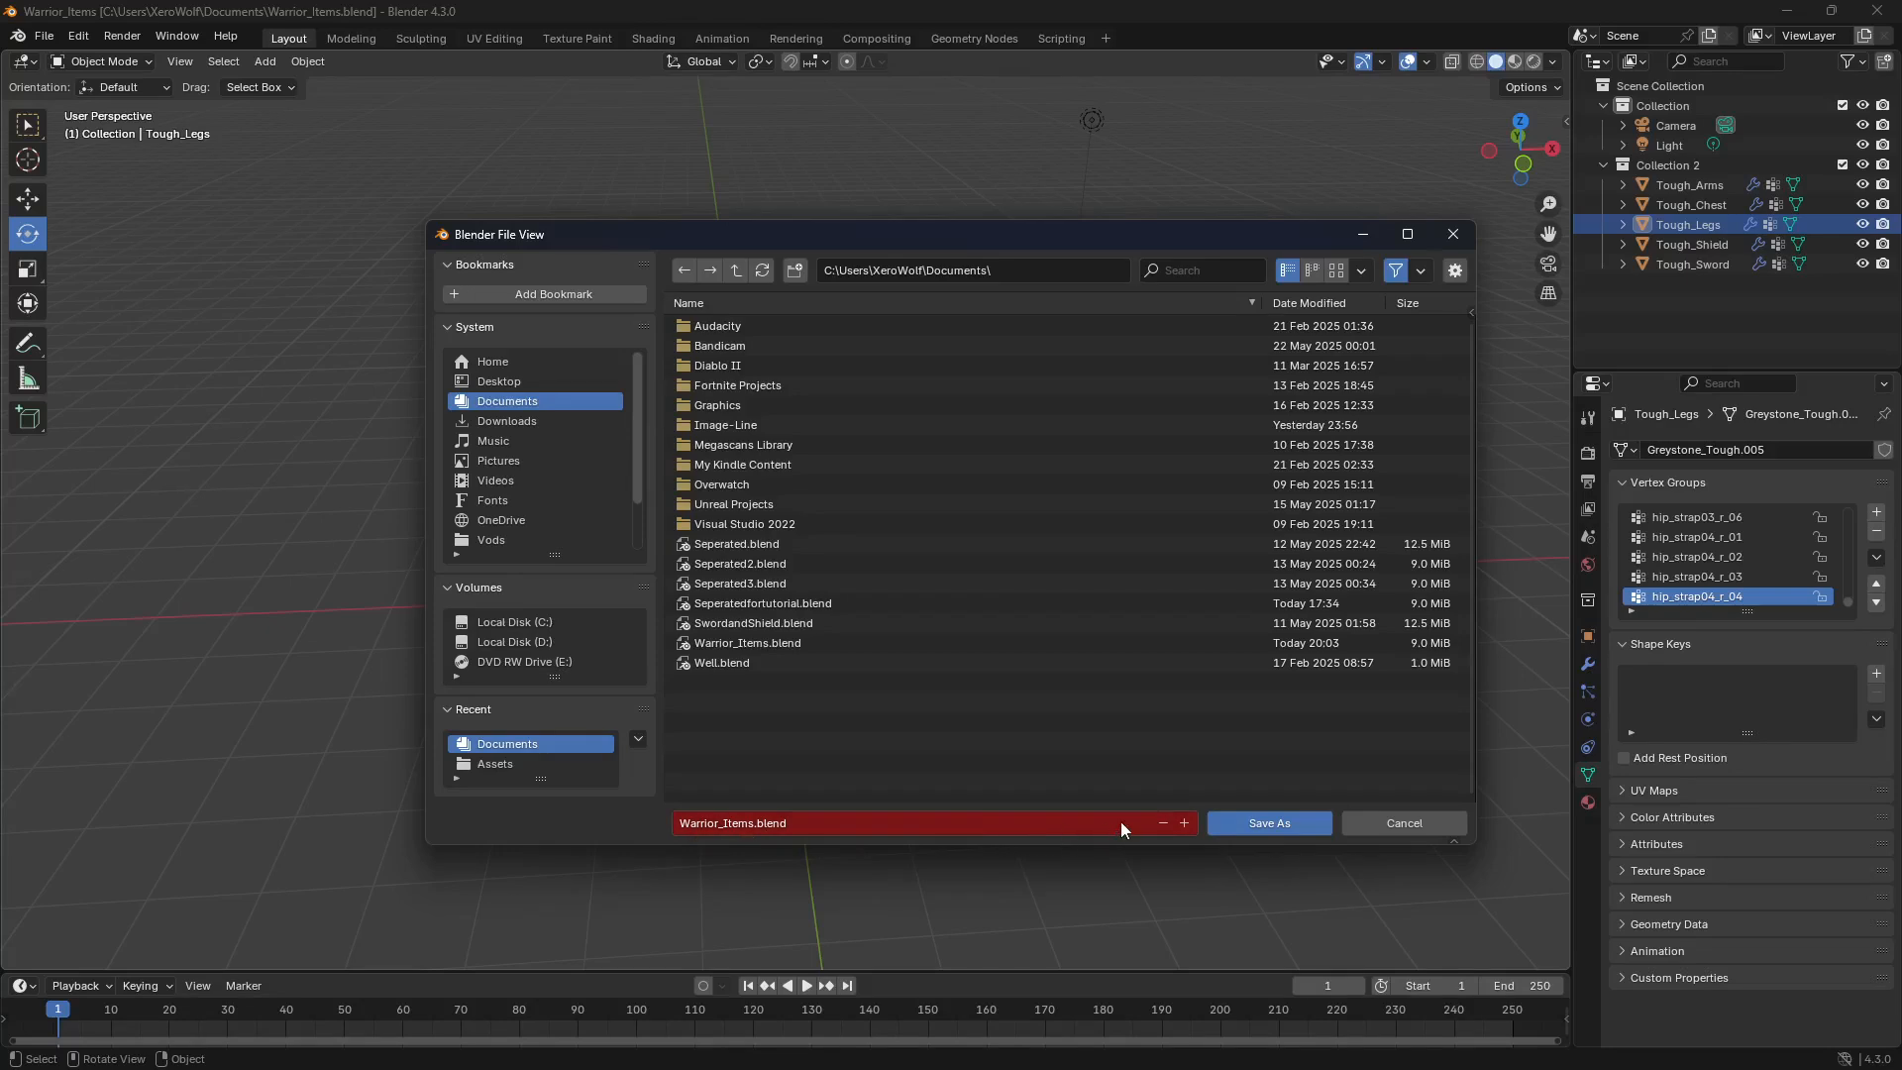
pyautogui.click(1260, 822)
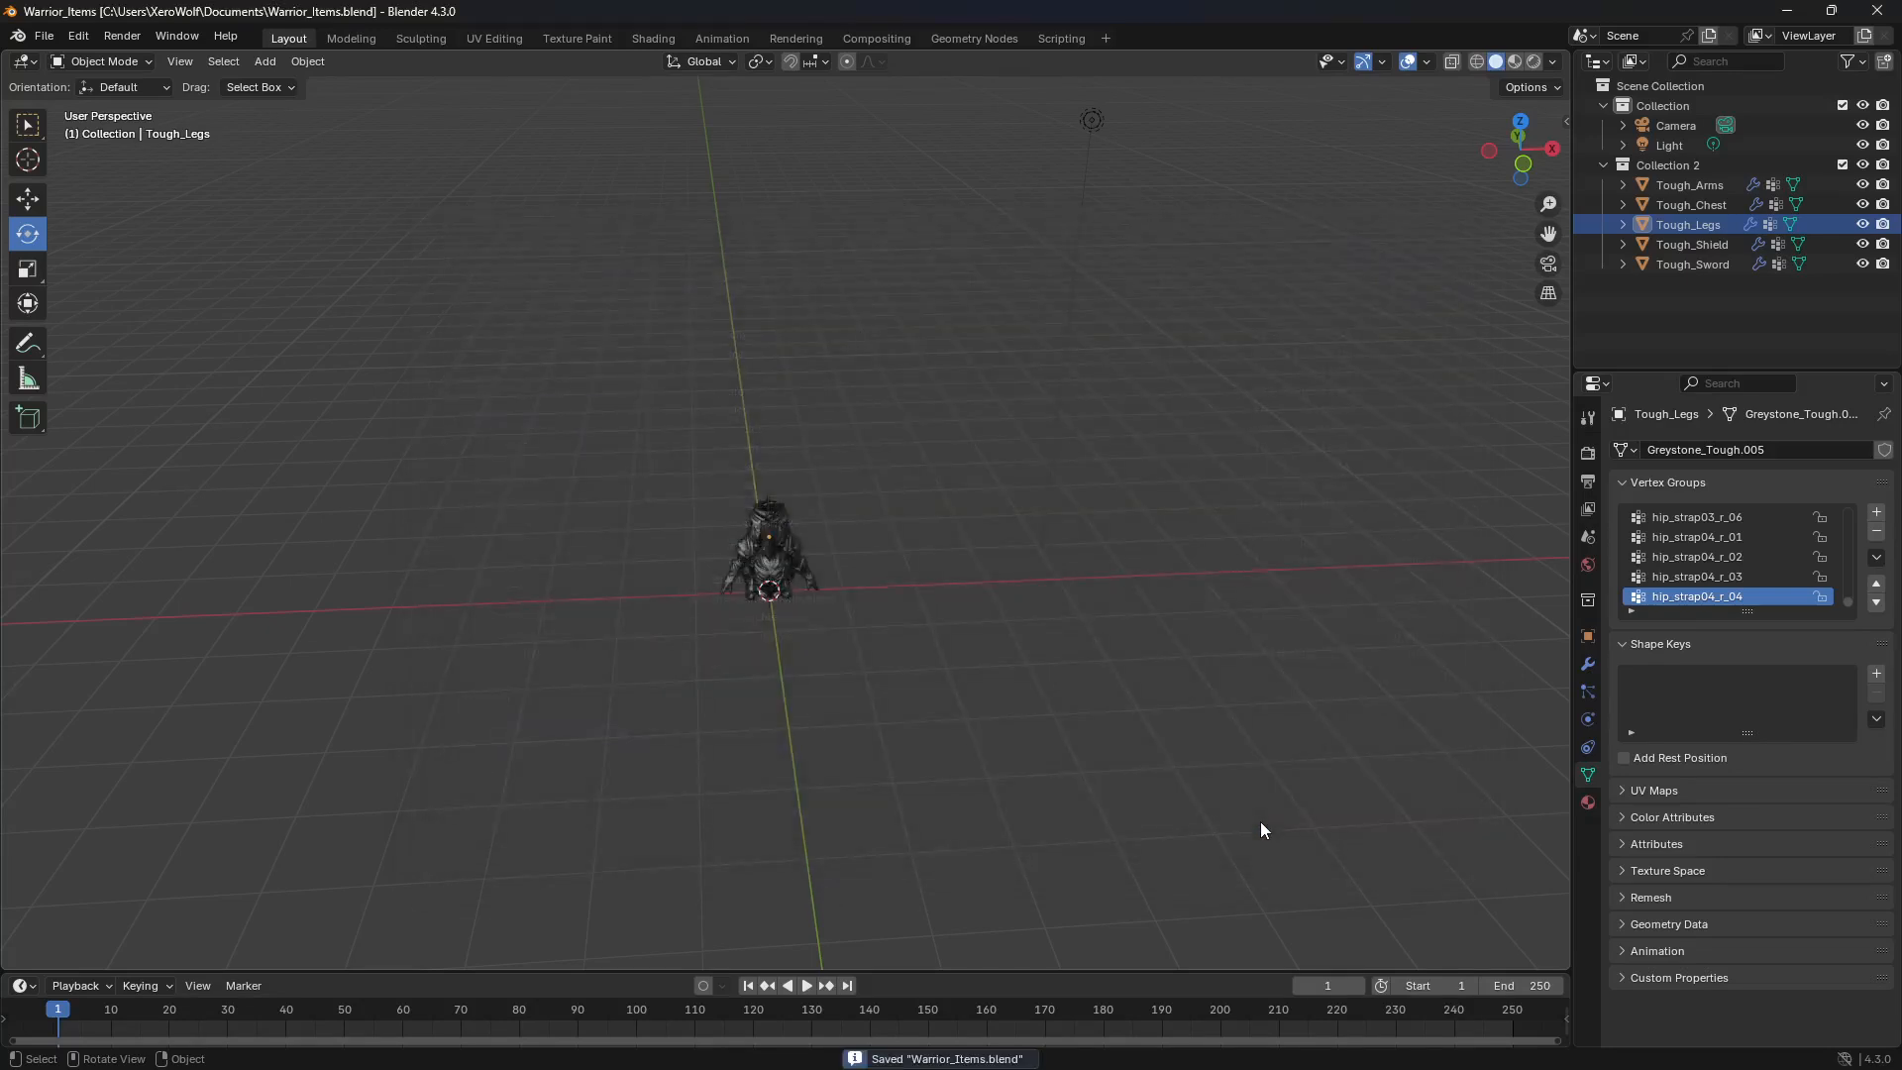